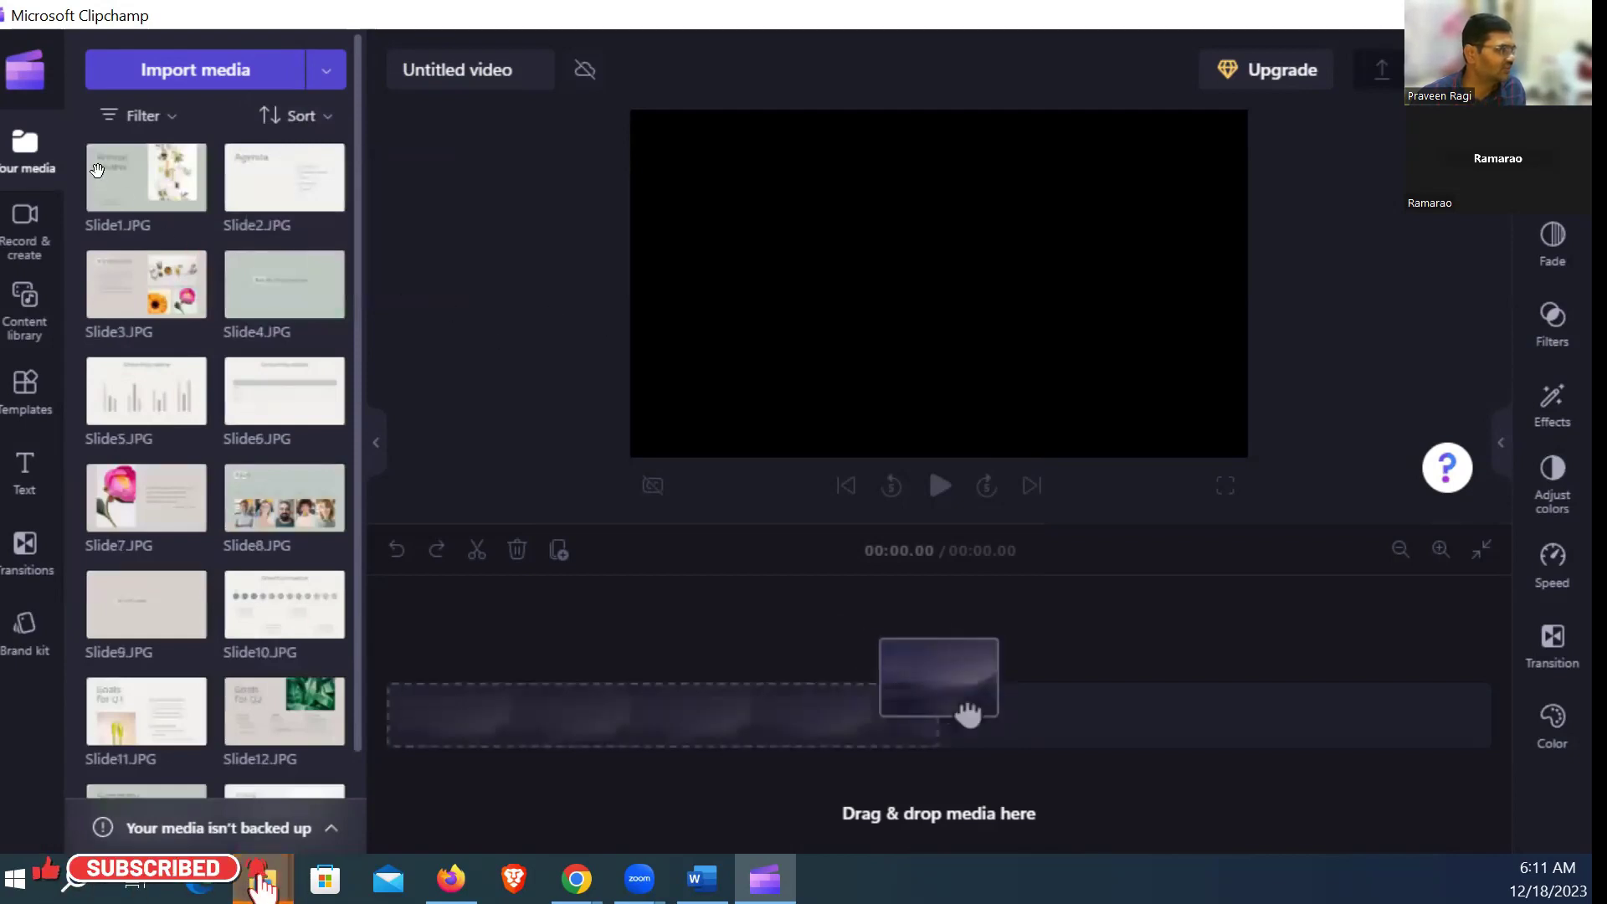
Step: Drag Slide1.JPG from Your media onto the empty timeline as a 5-second clip
drag(146, 177, 486, 691)
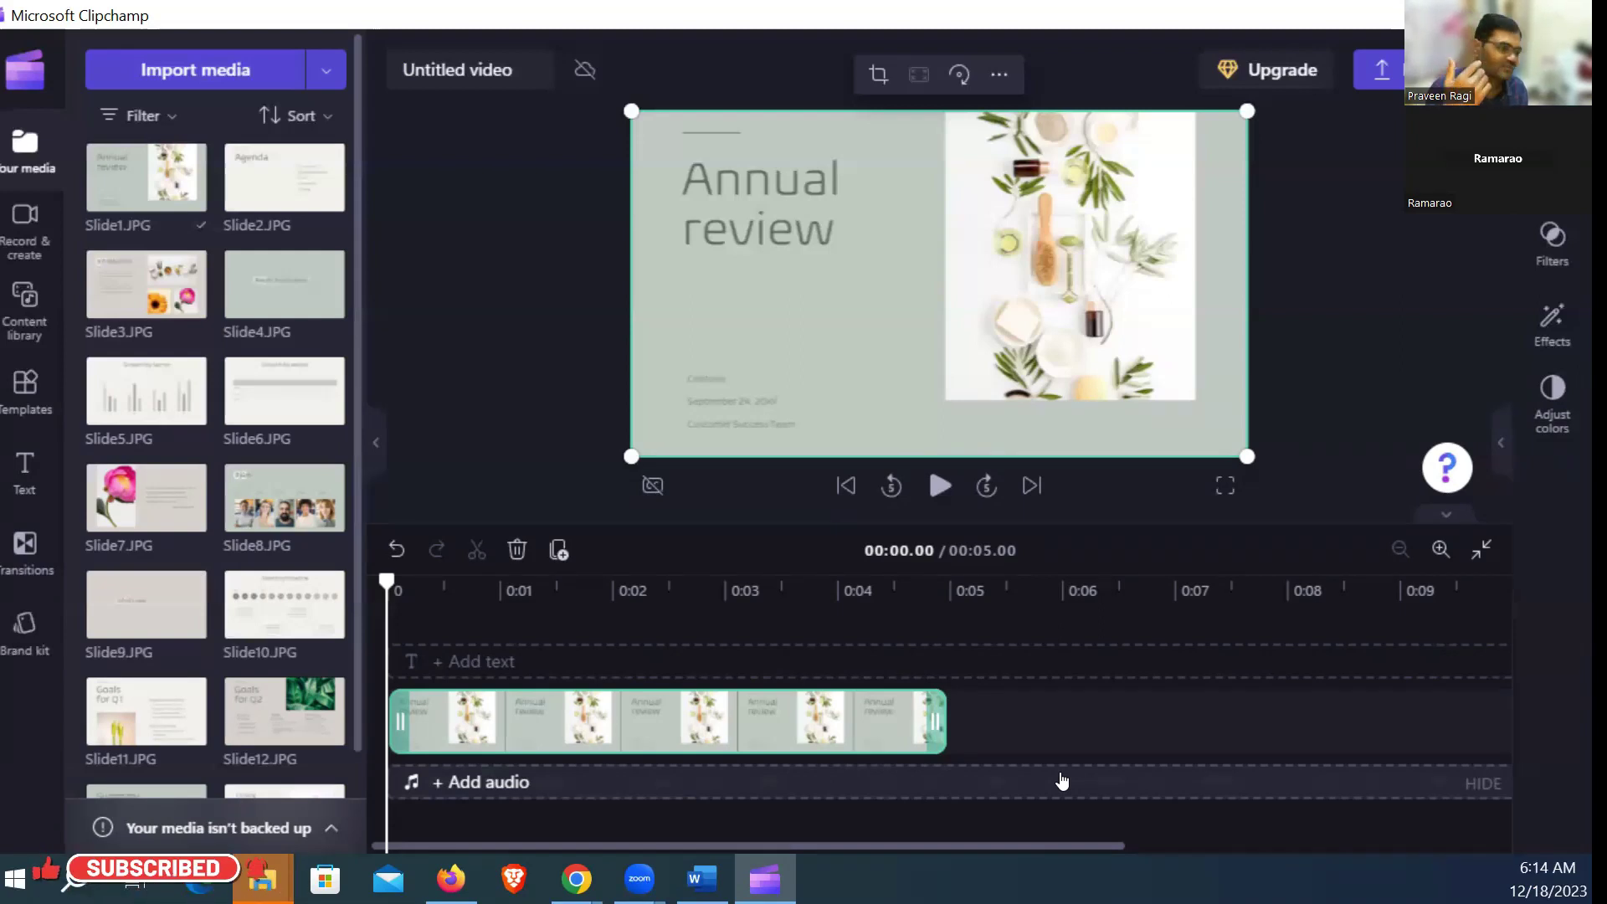
Step: Maximize File Explorer and open the 2023-12-17 12.47.05 IT Training folder under zoom
click(262, 879)
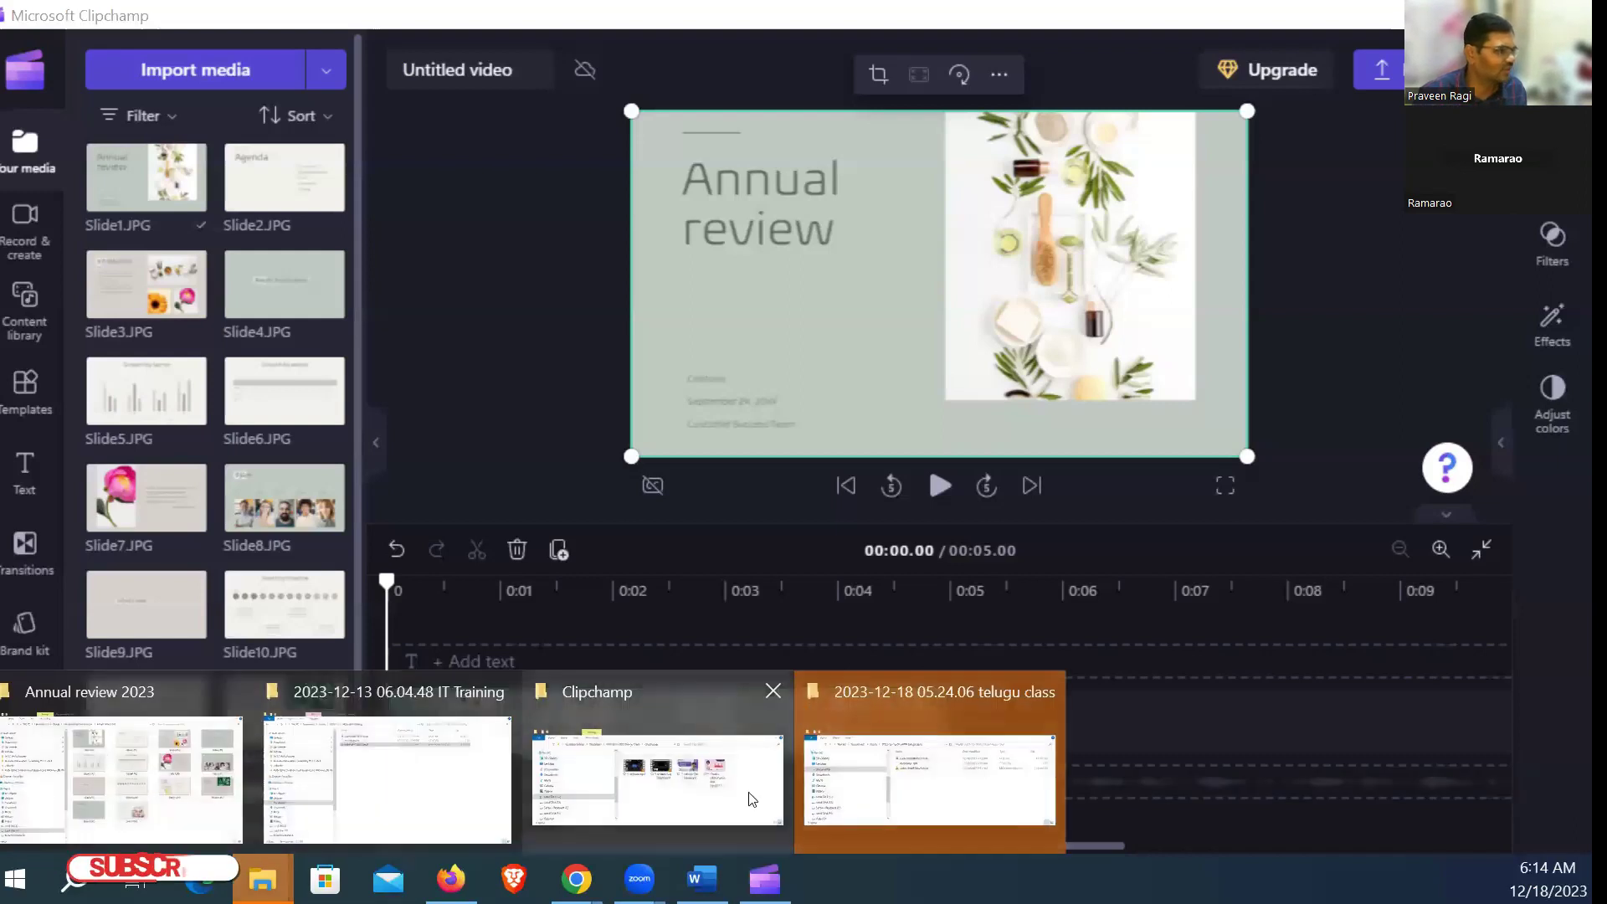
click(929, 778)
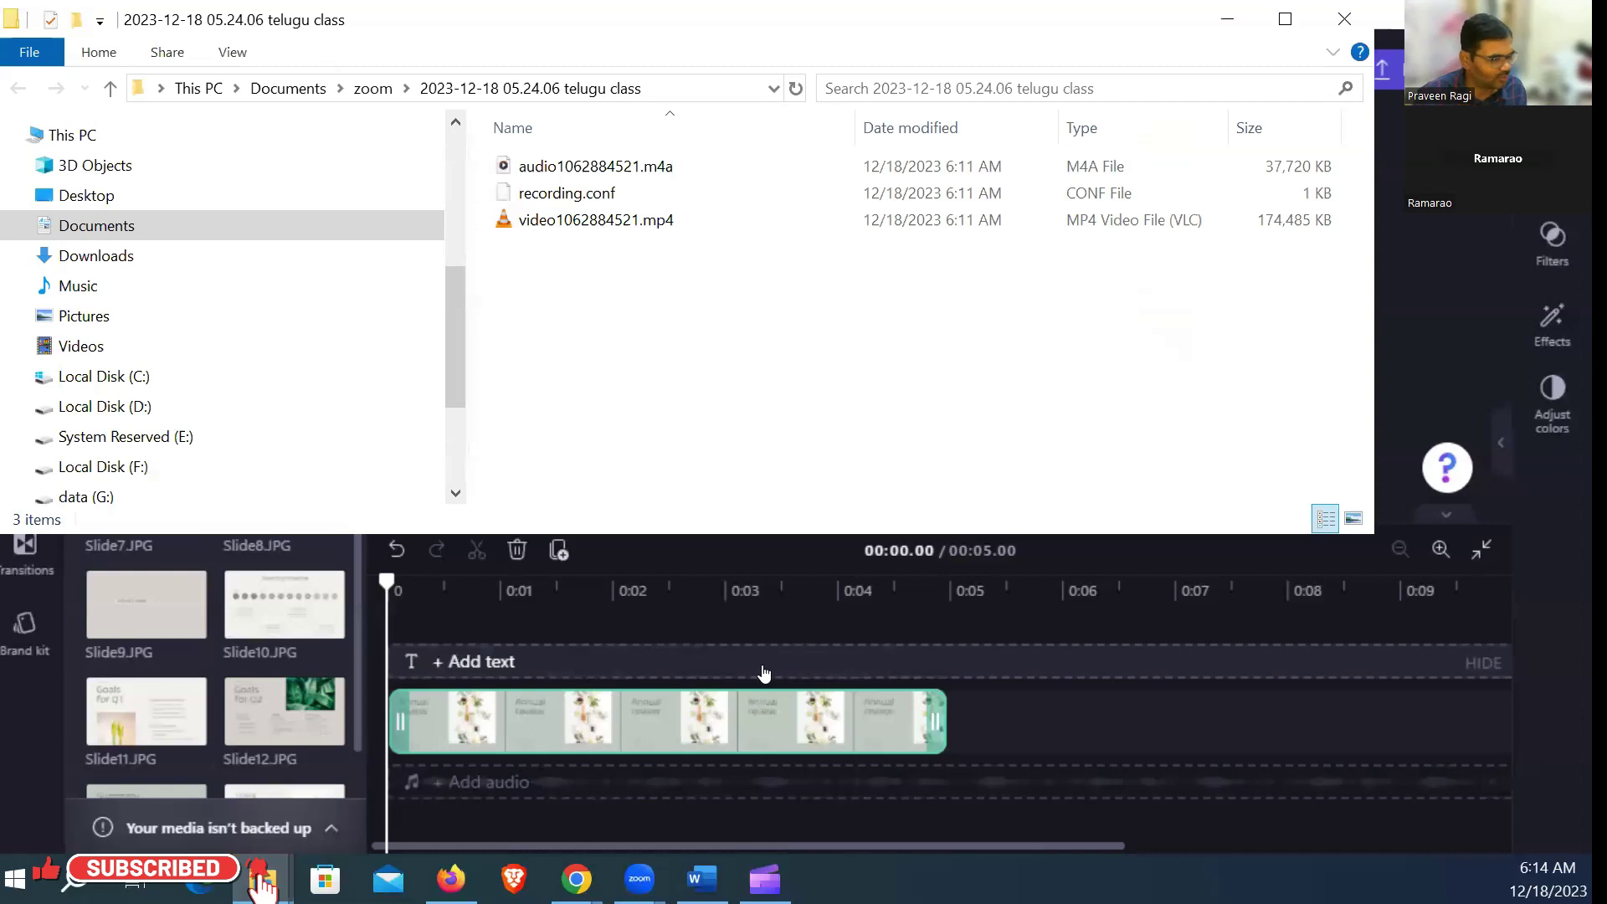
double_click(792, 39)
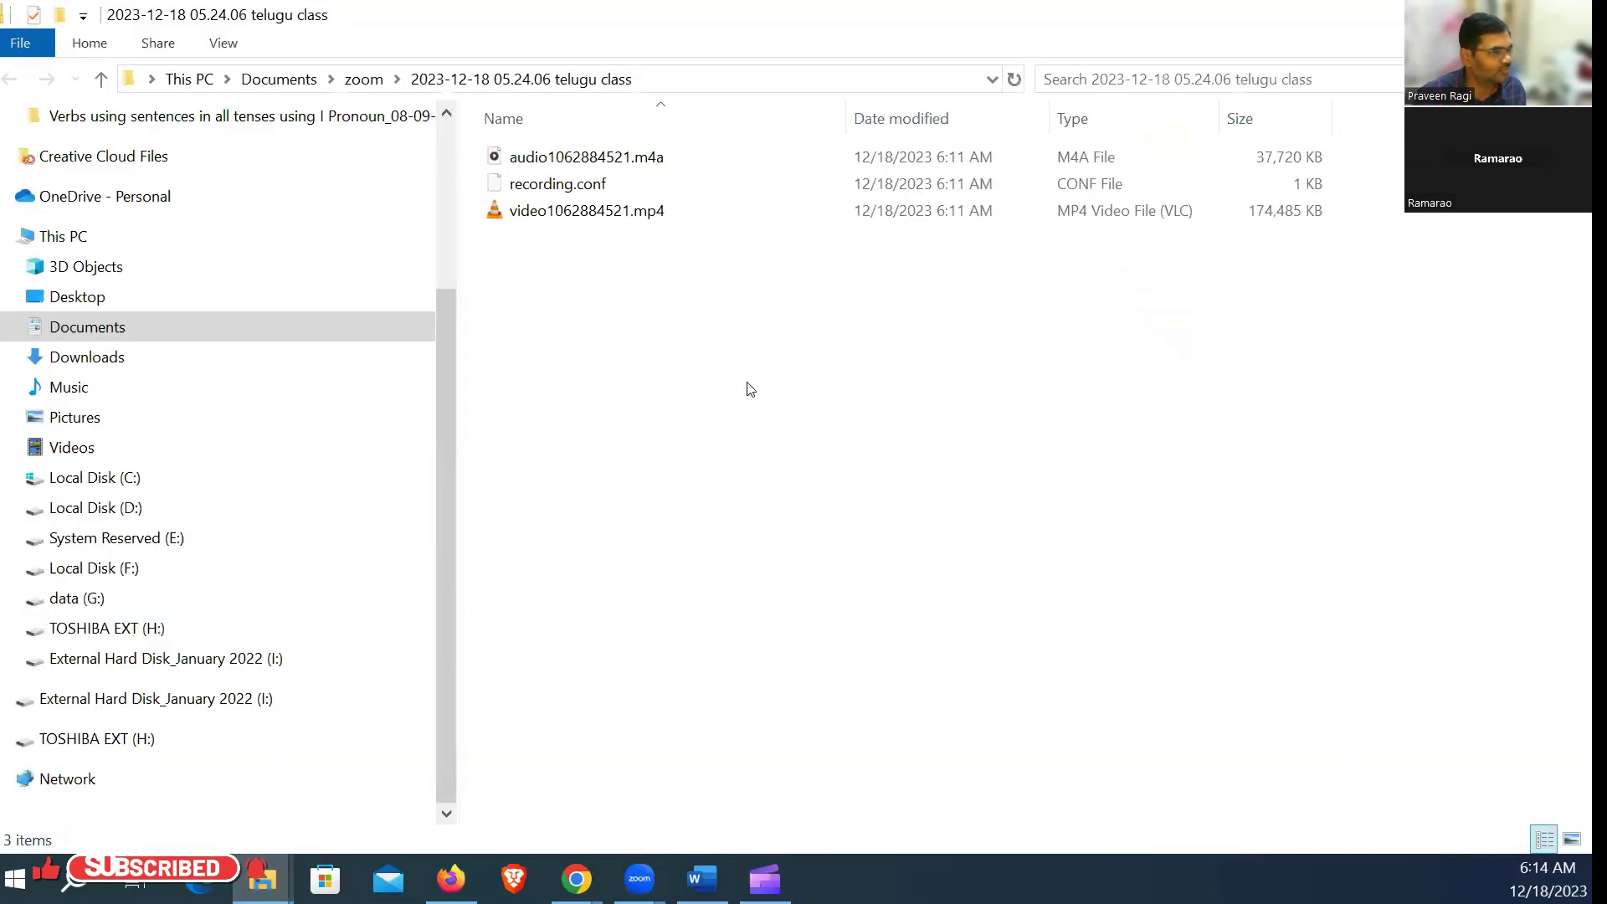
click(102, 79)
scroll(624, 781, down, 1)
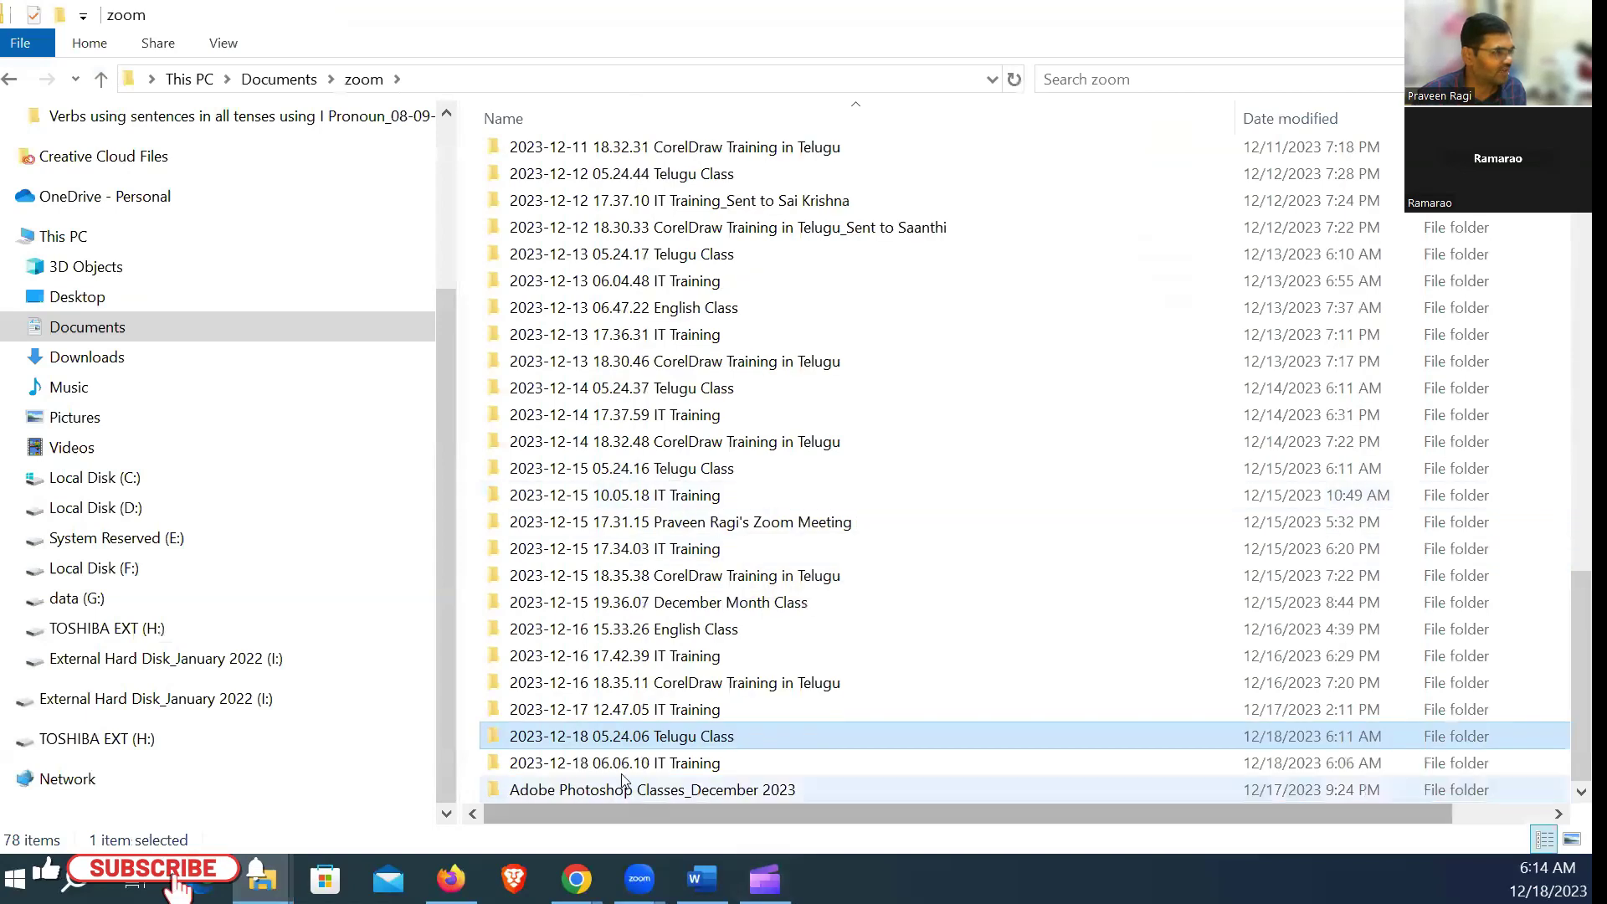
click(642, 713)
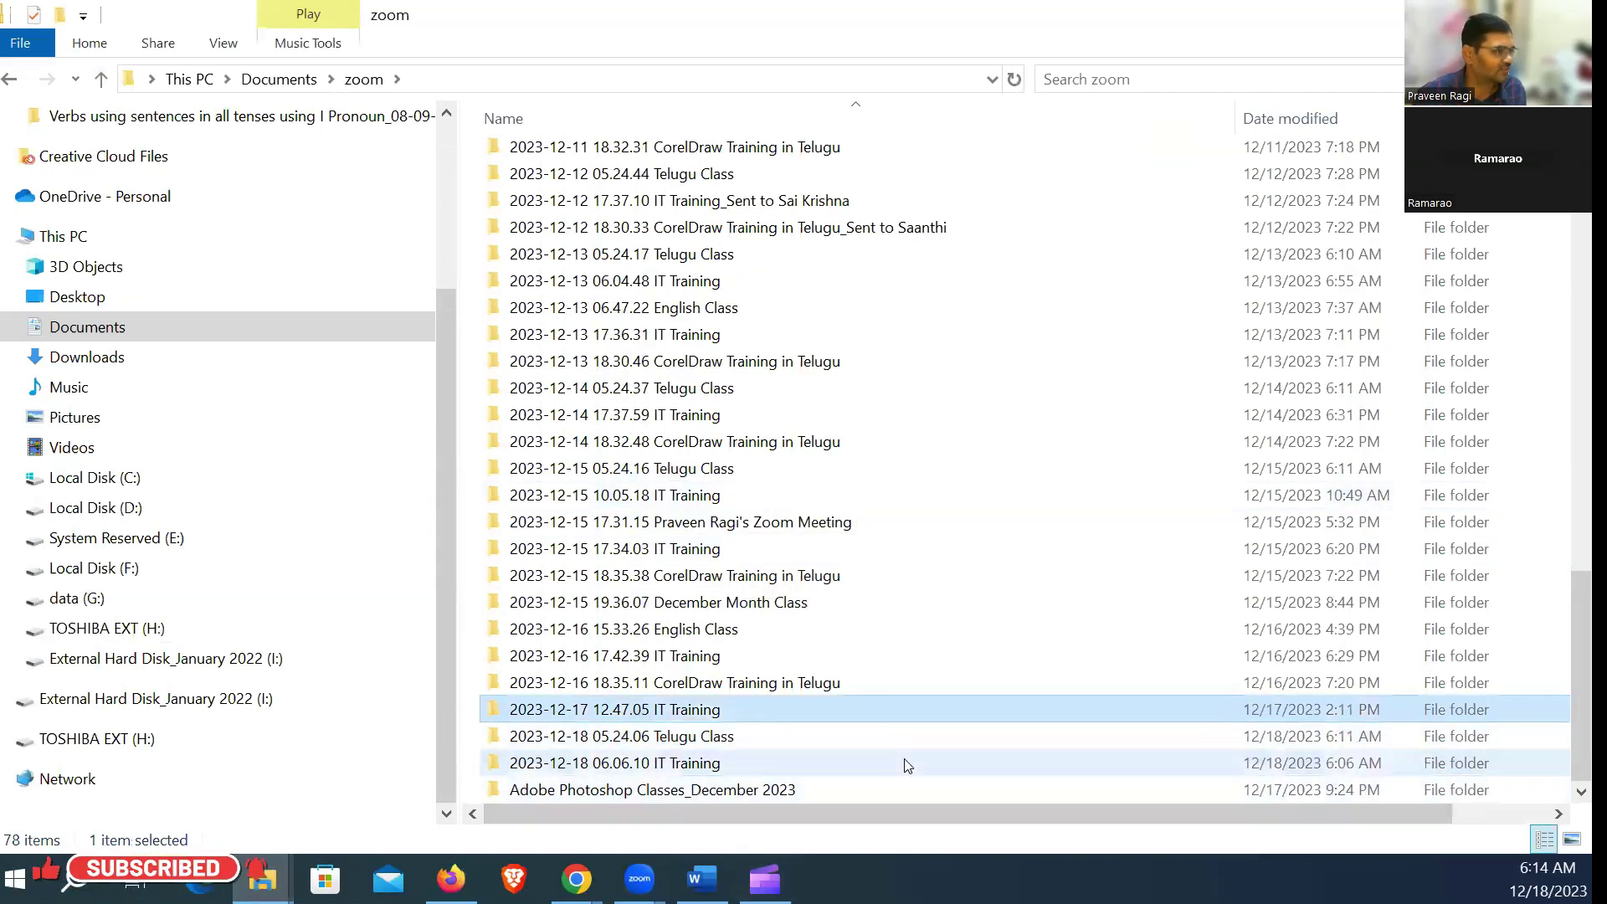
double_click(658, 708)
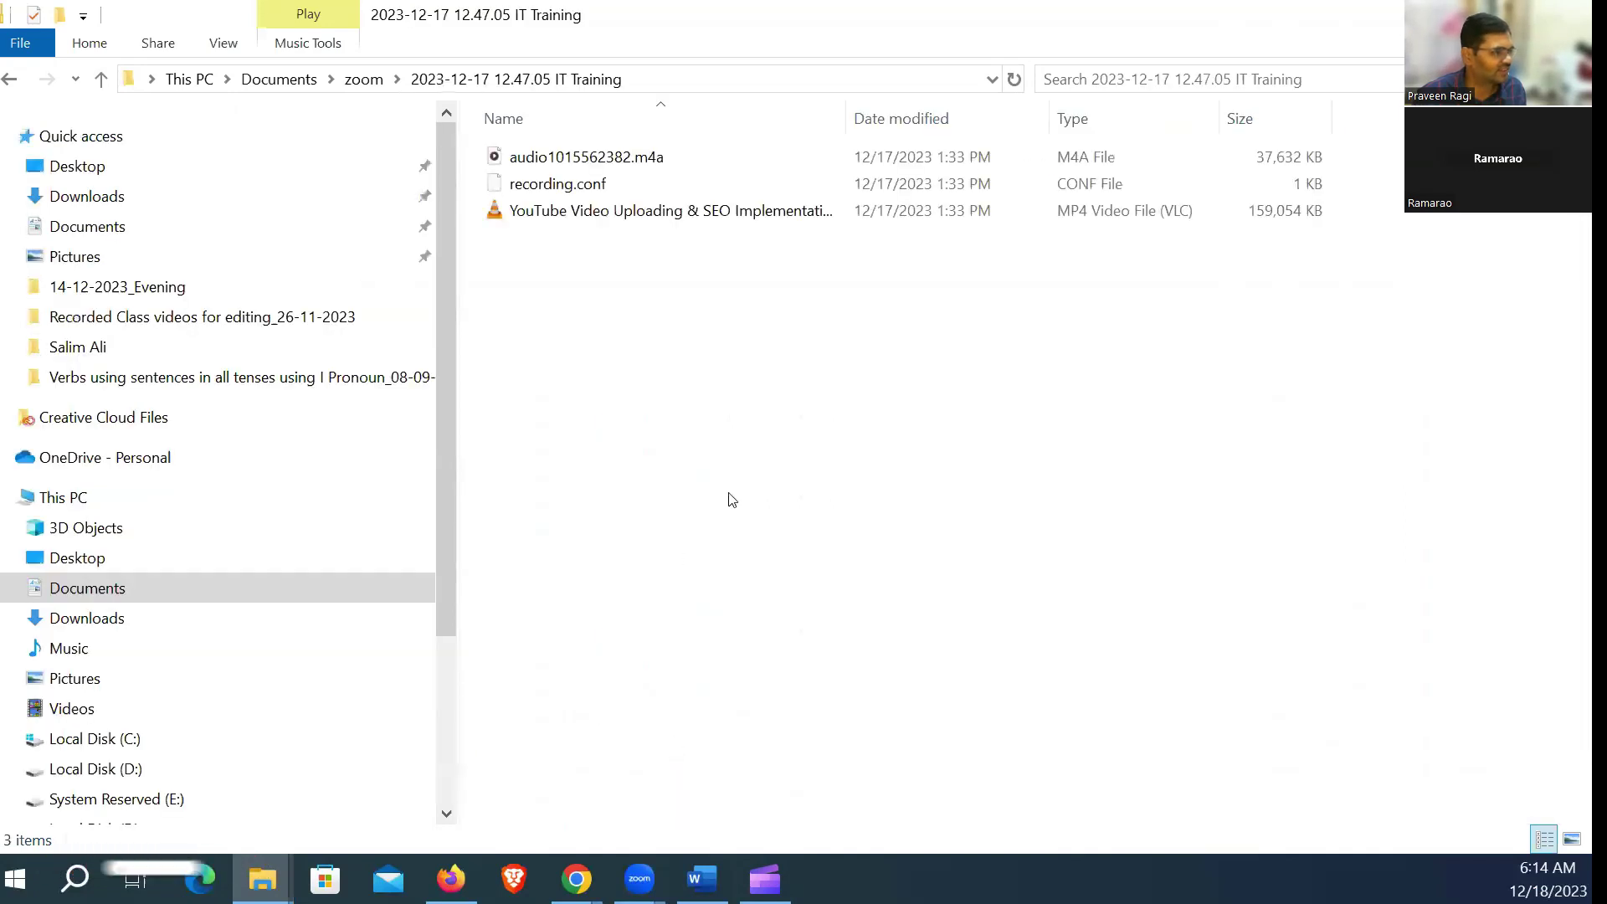
double_click(850, 124)
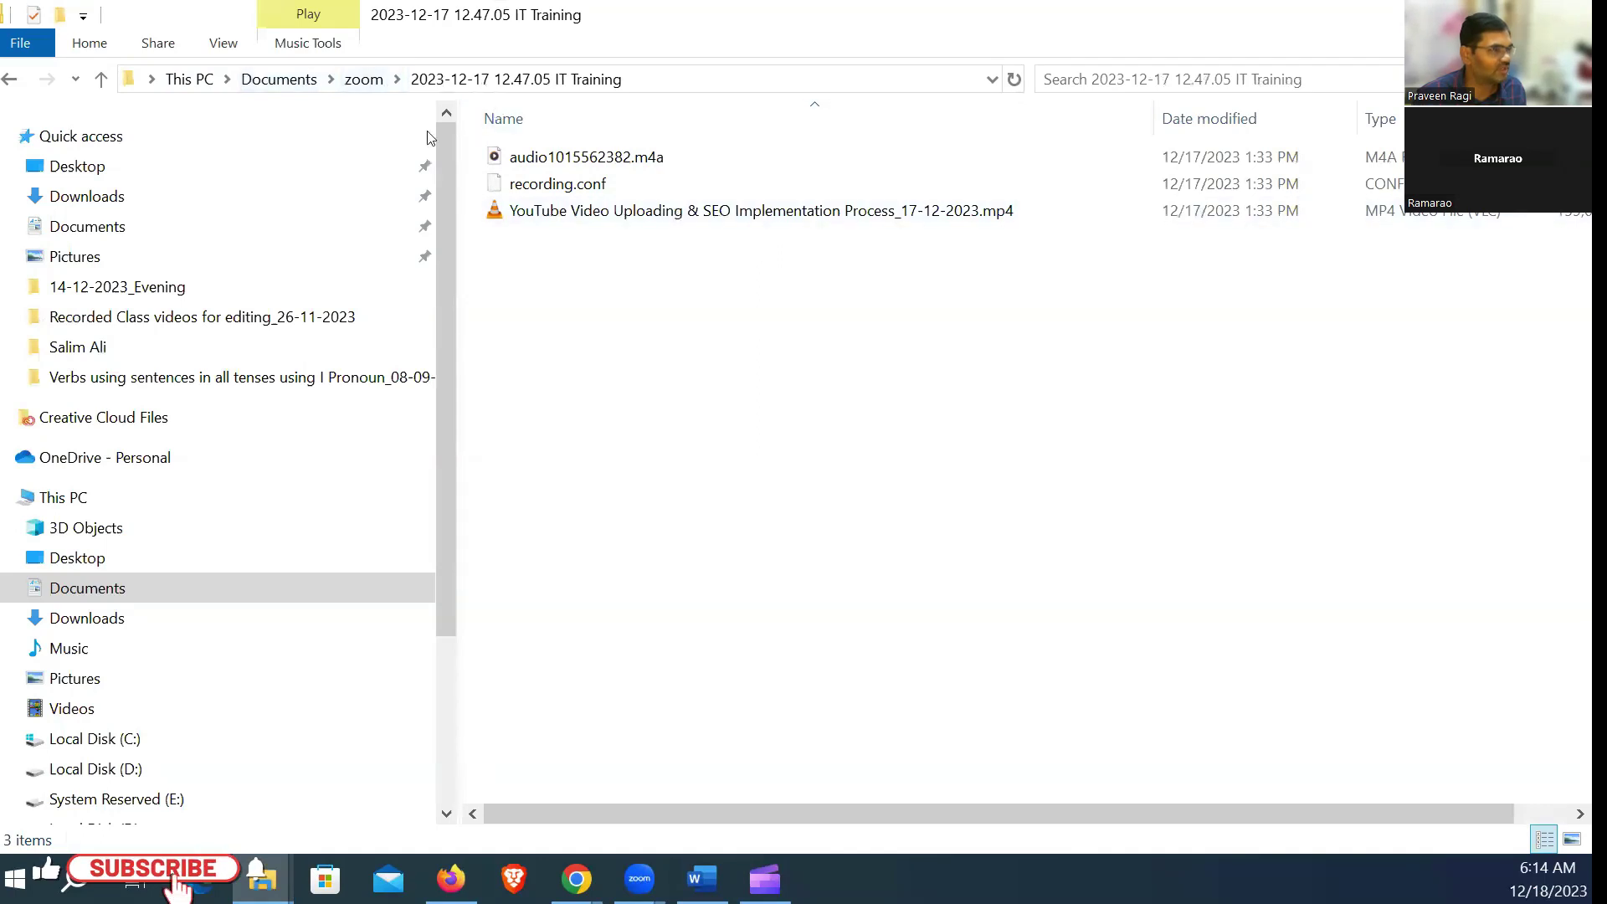
Step: Reopen the IT Training folder, select the mp4 recording, and set Clipchamp's playhead to 00:02.77
click(101, 78)
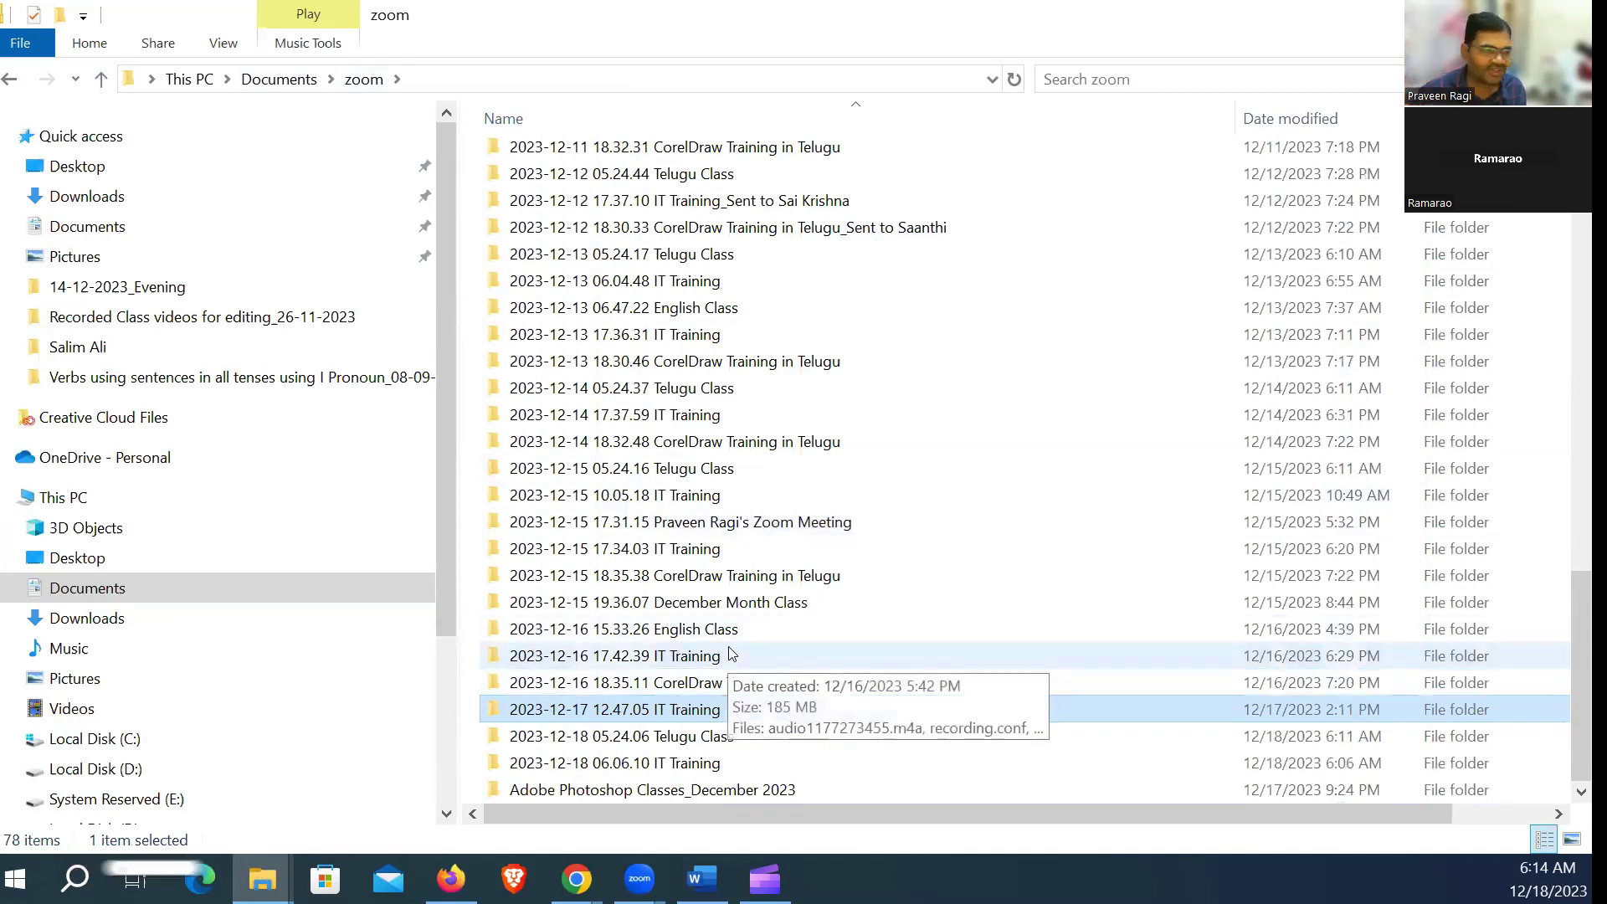
double_click(658, 712)
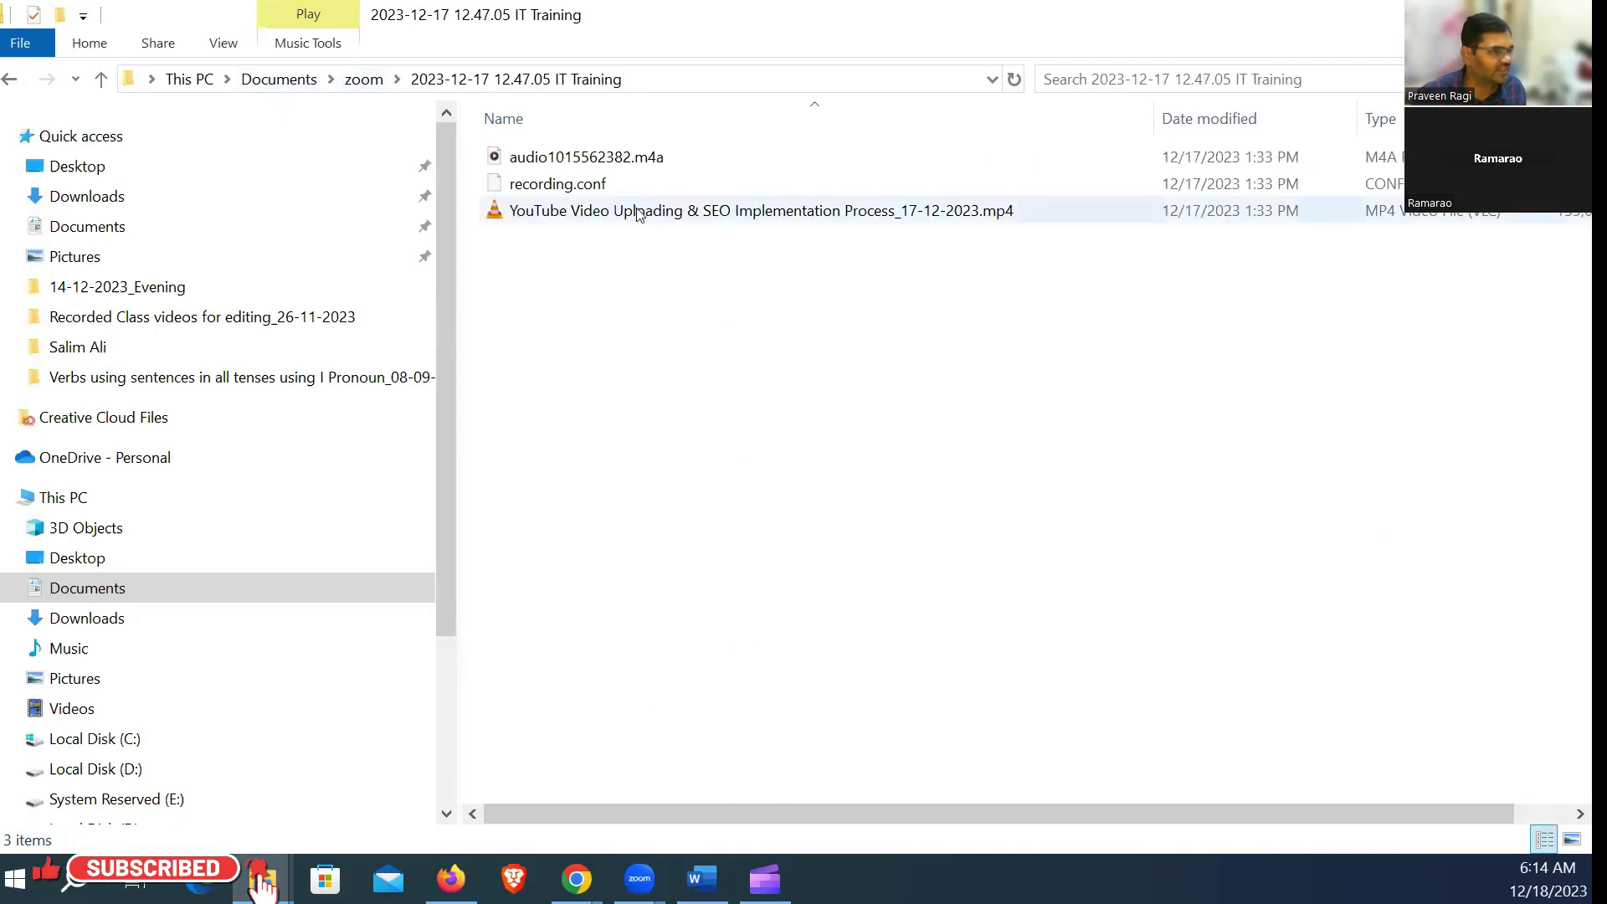
click(637, 212)
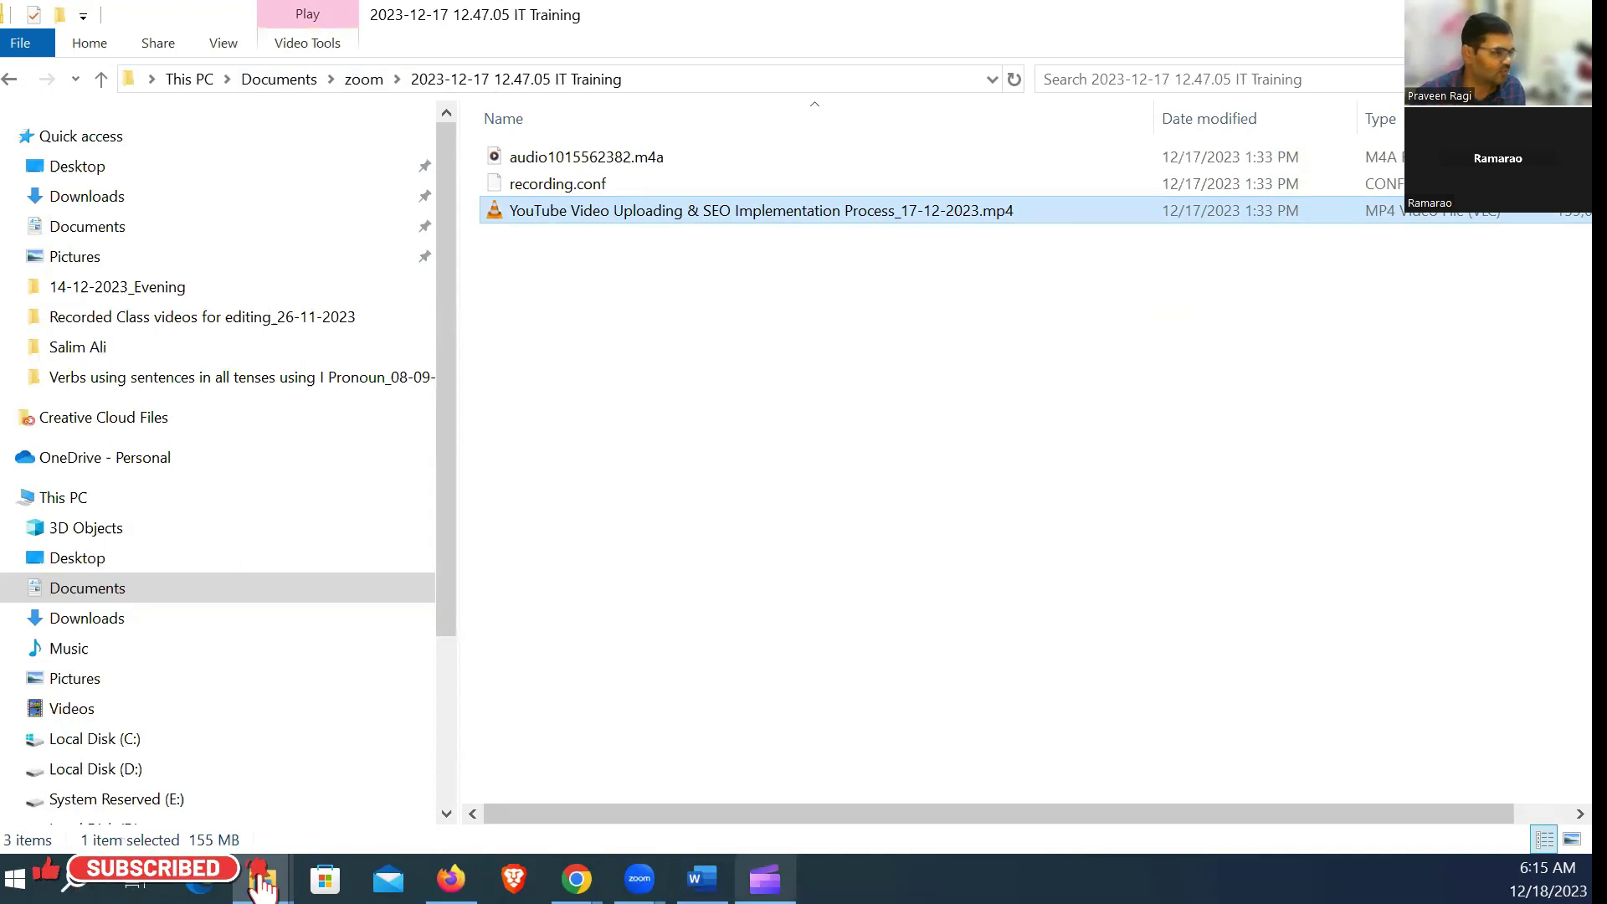
click(764, 879)
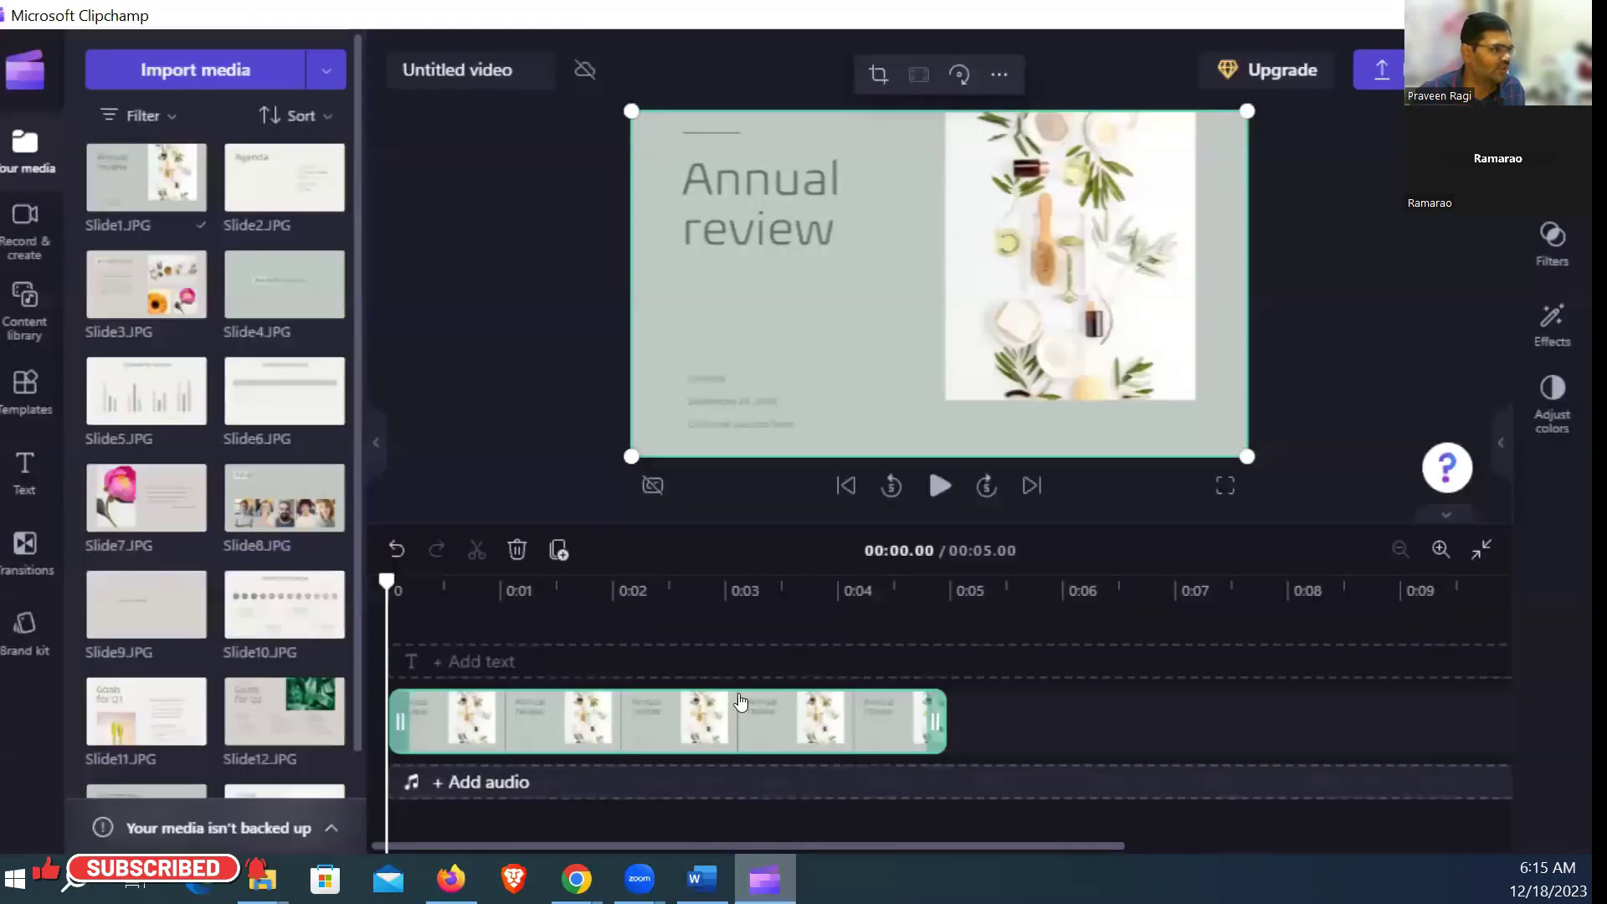
click(698, 627)
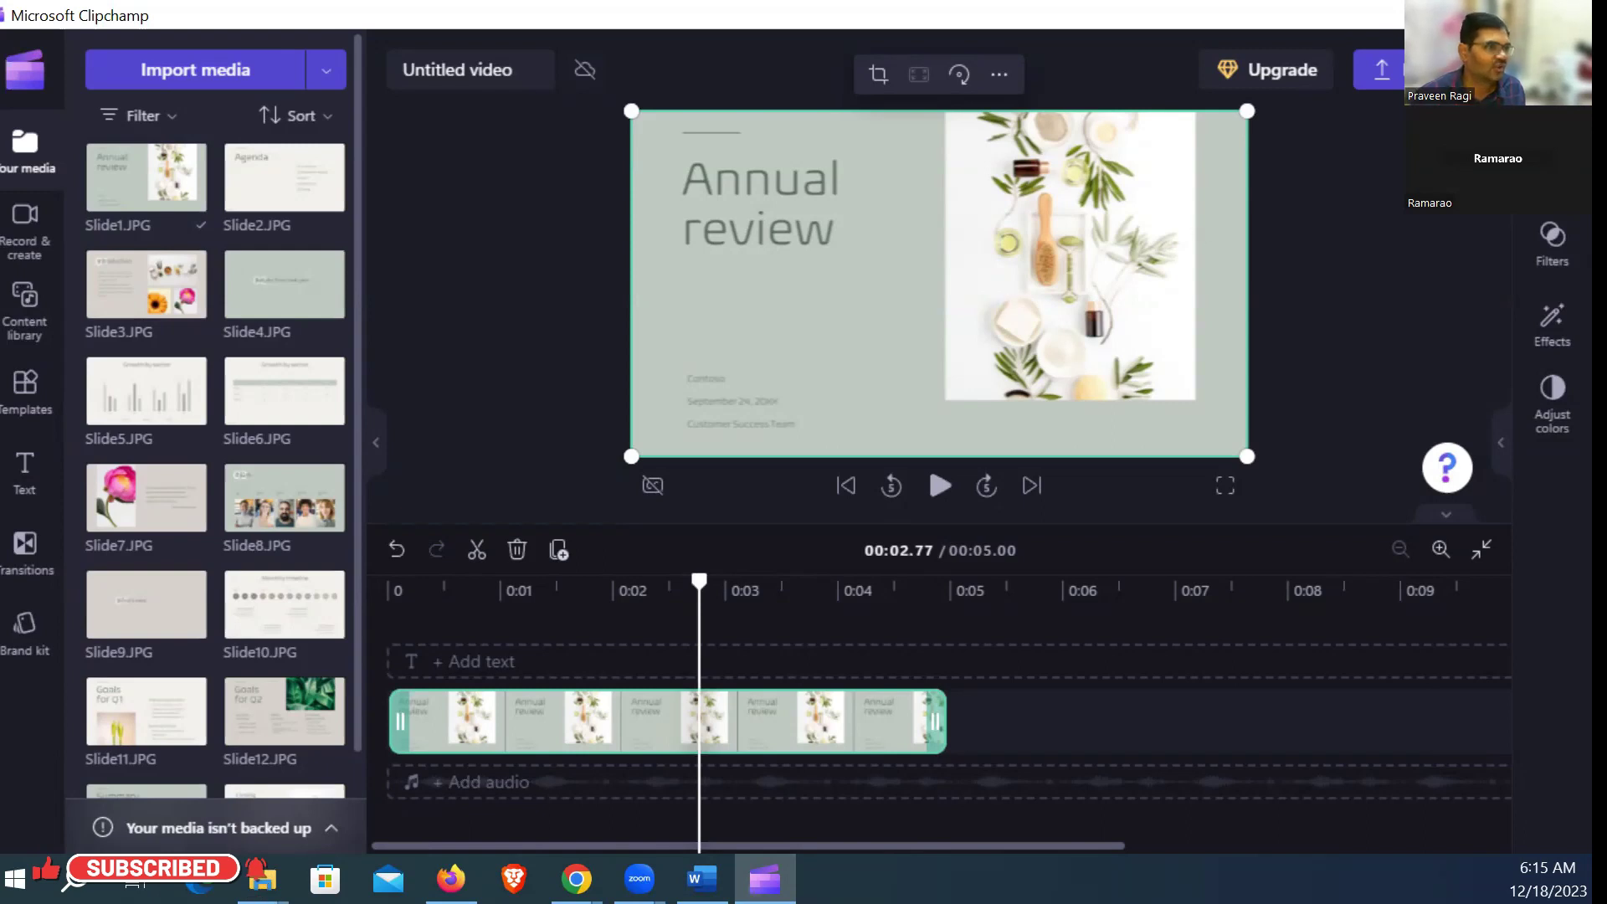
Step: Select audio1015562382.m4a in File Explorer and reveal the folder's full path
click(262, 877)
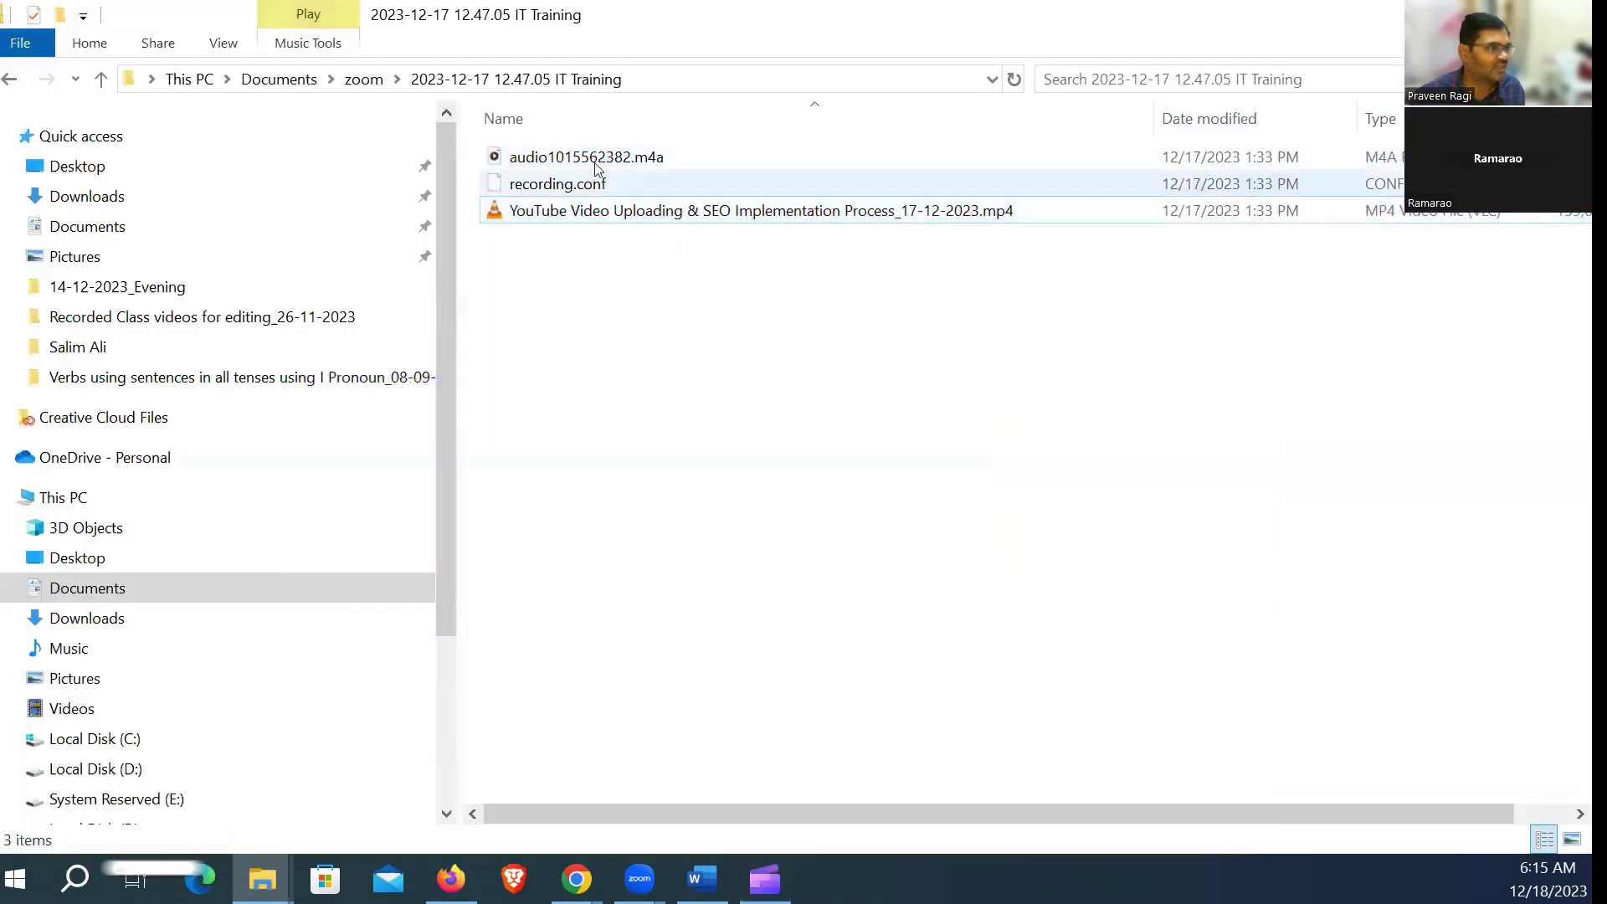
click(601, 159)
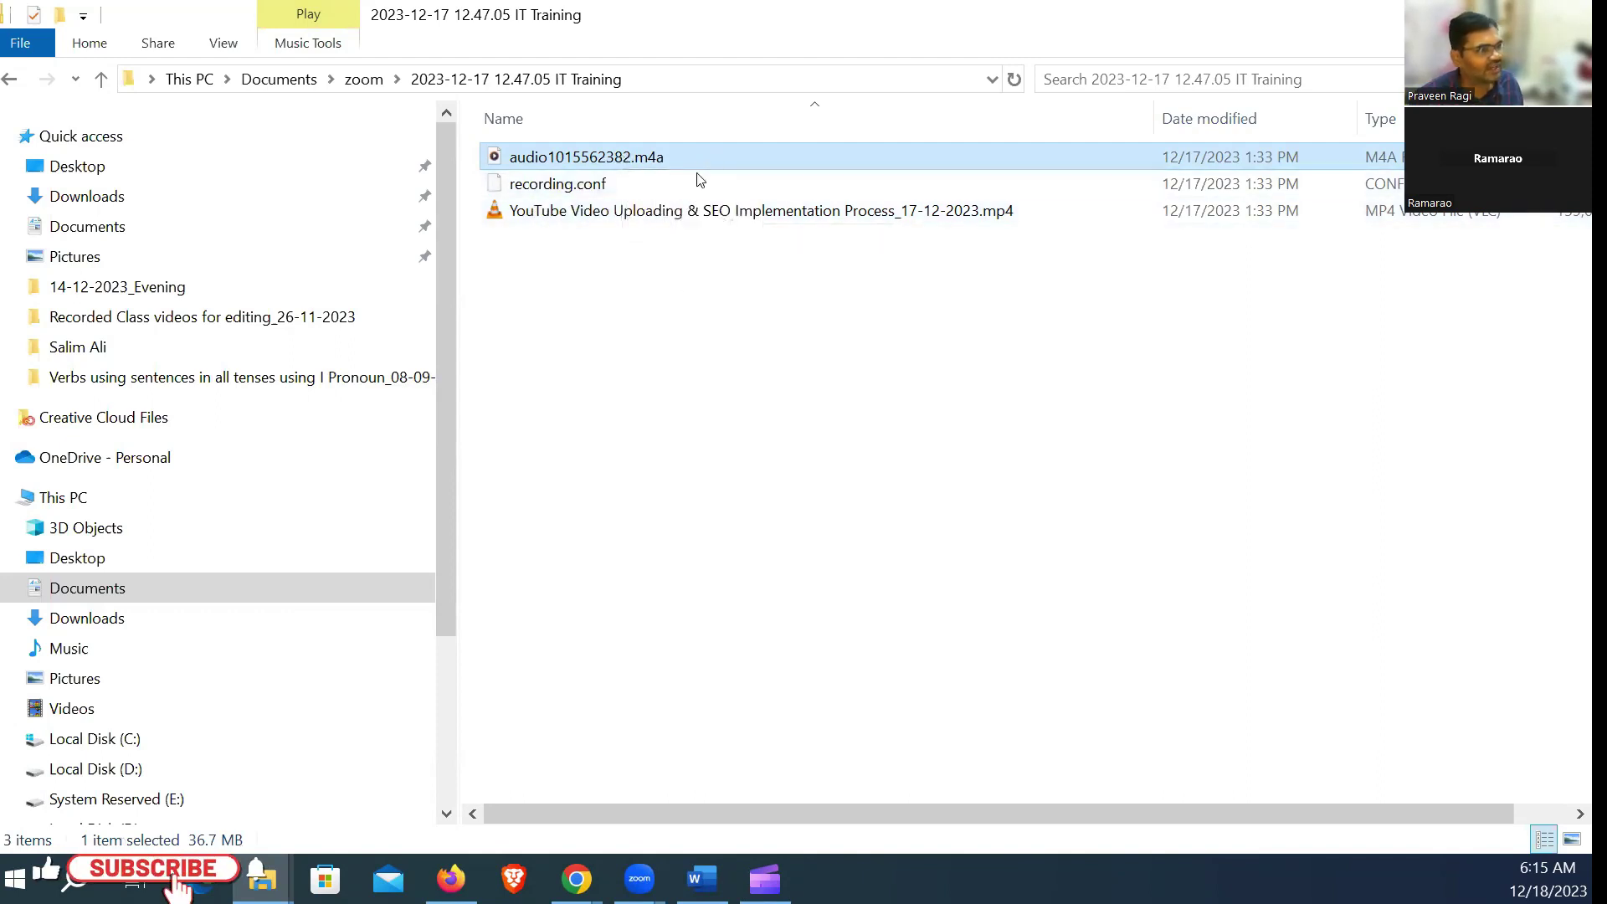
click(781, 79)
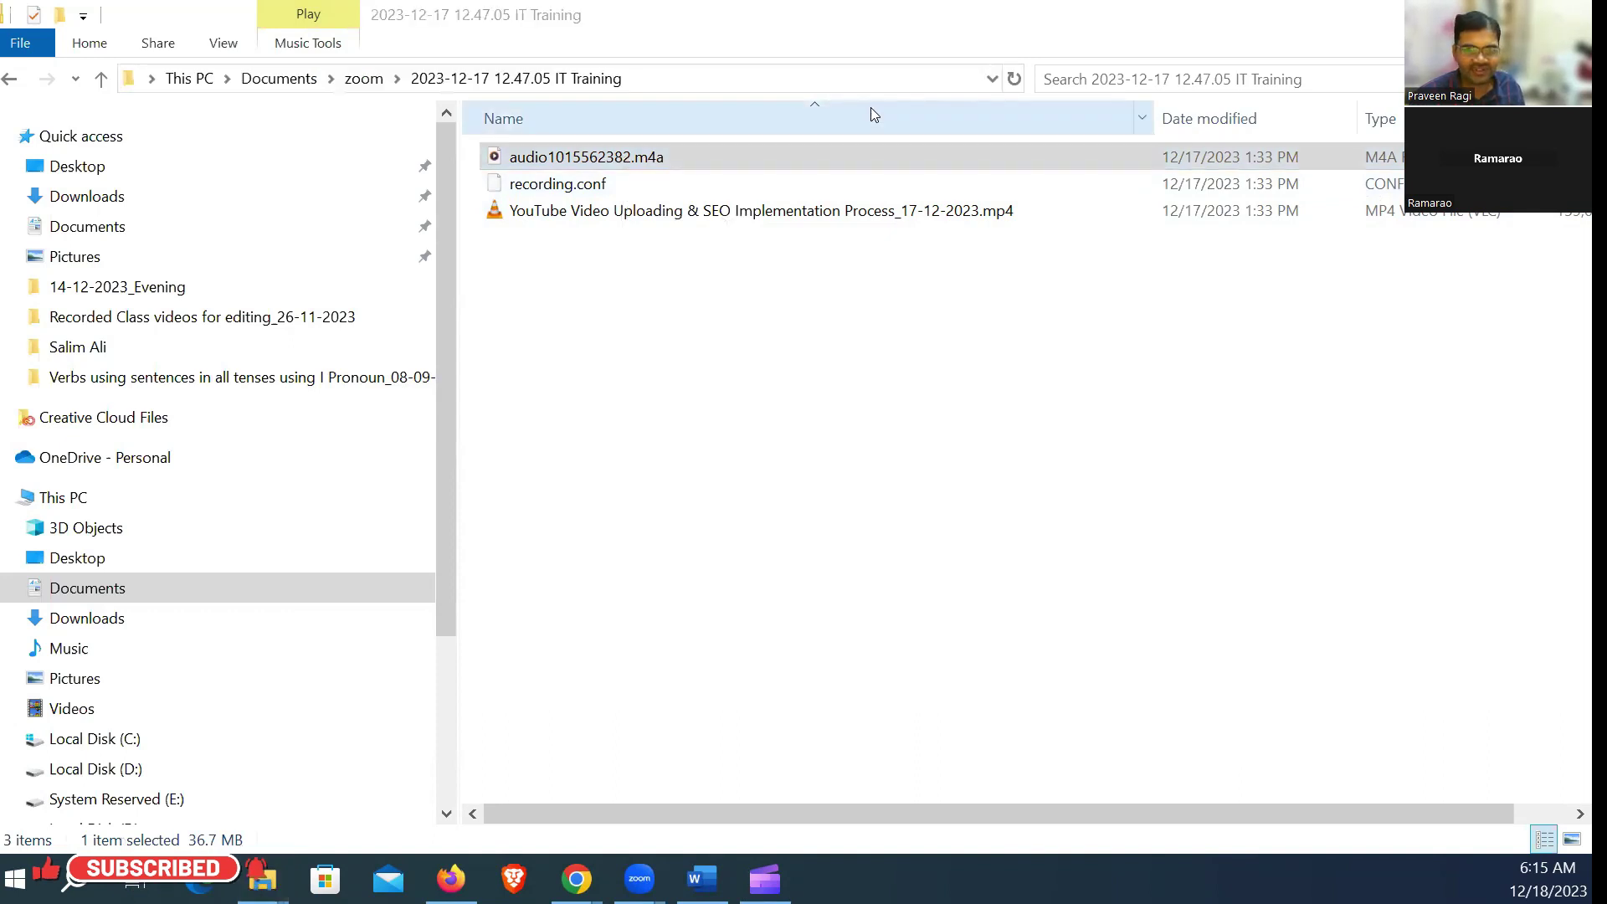
key(alt+Tab)
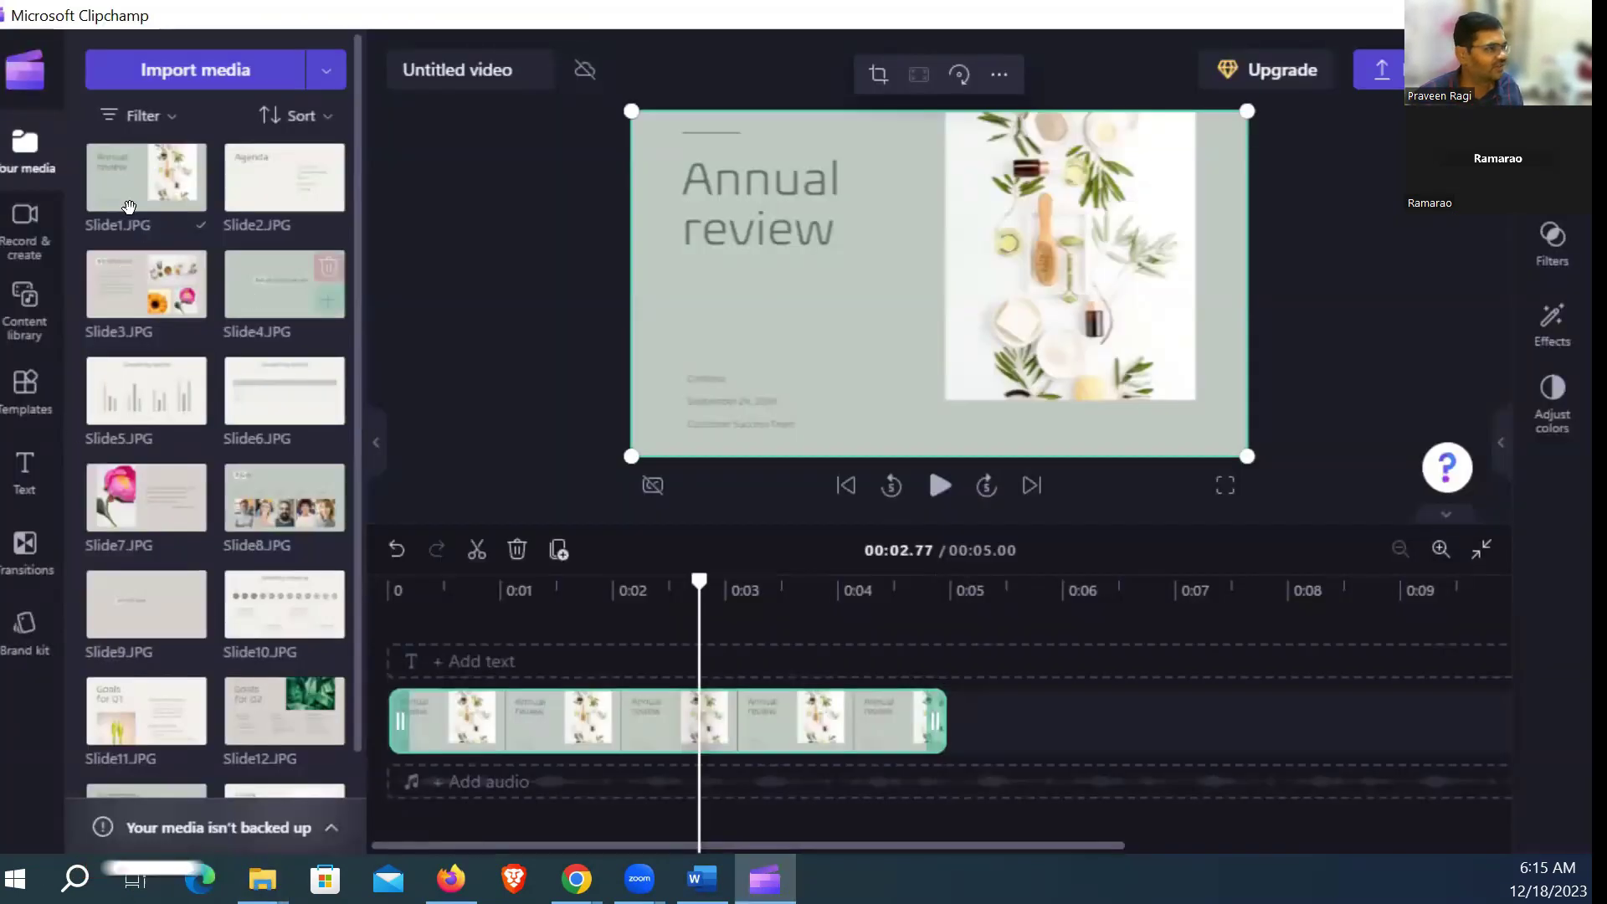
Step: Start Clipchamp's media import and copy the IT Training folder path from File Explorer
click(164, 77)
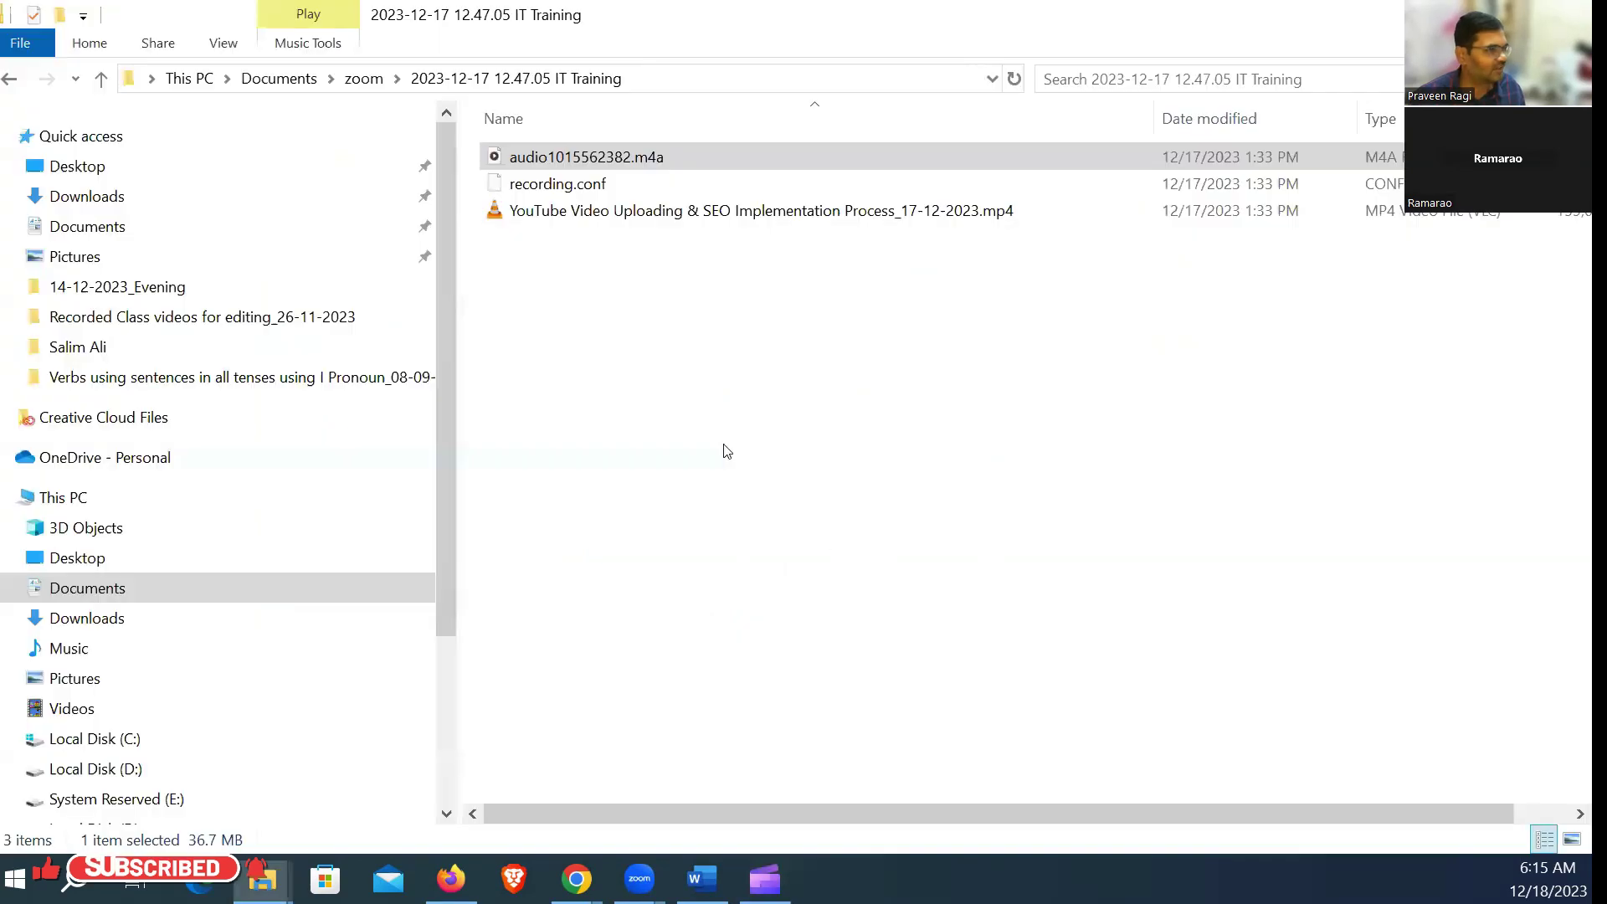
key(alt+Tab)
click(702, 357)
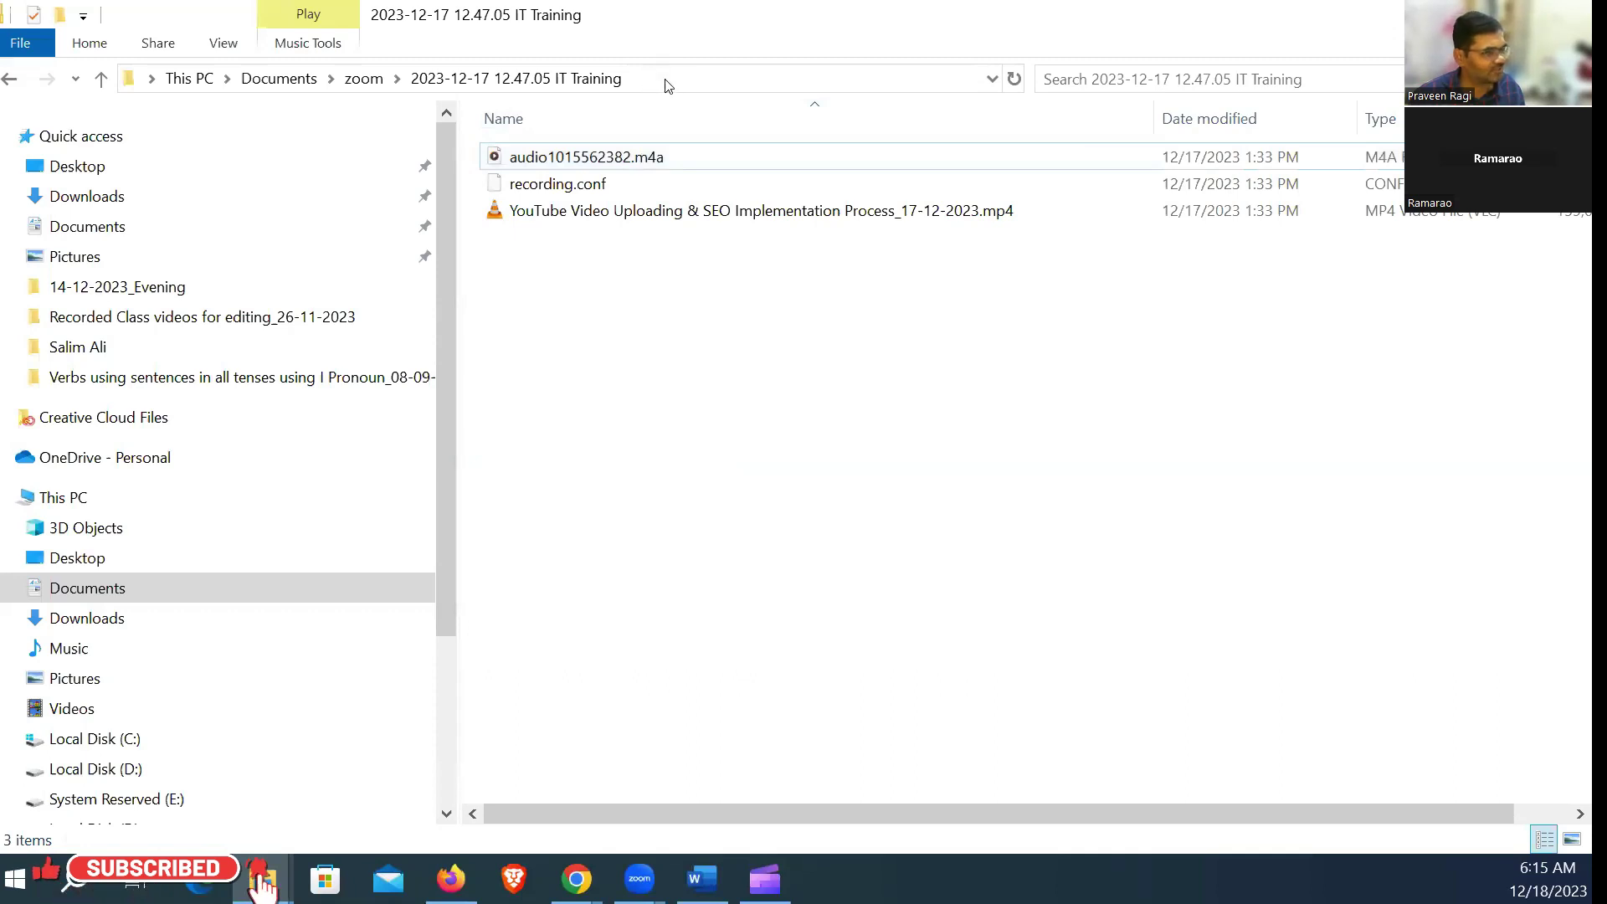
click(769, 81)
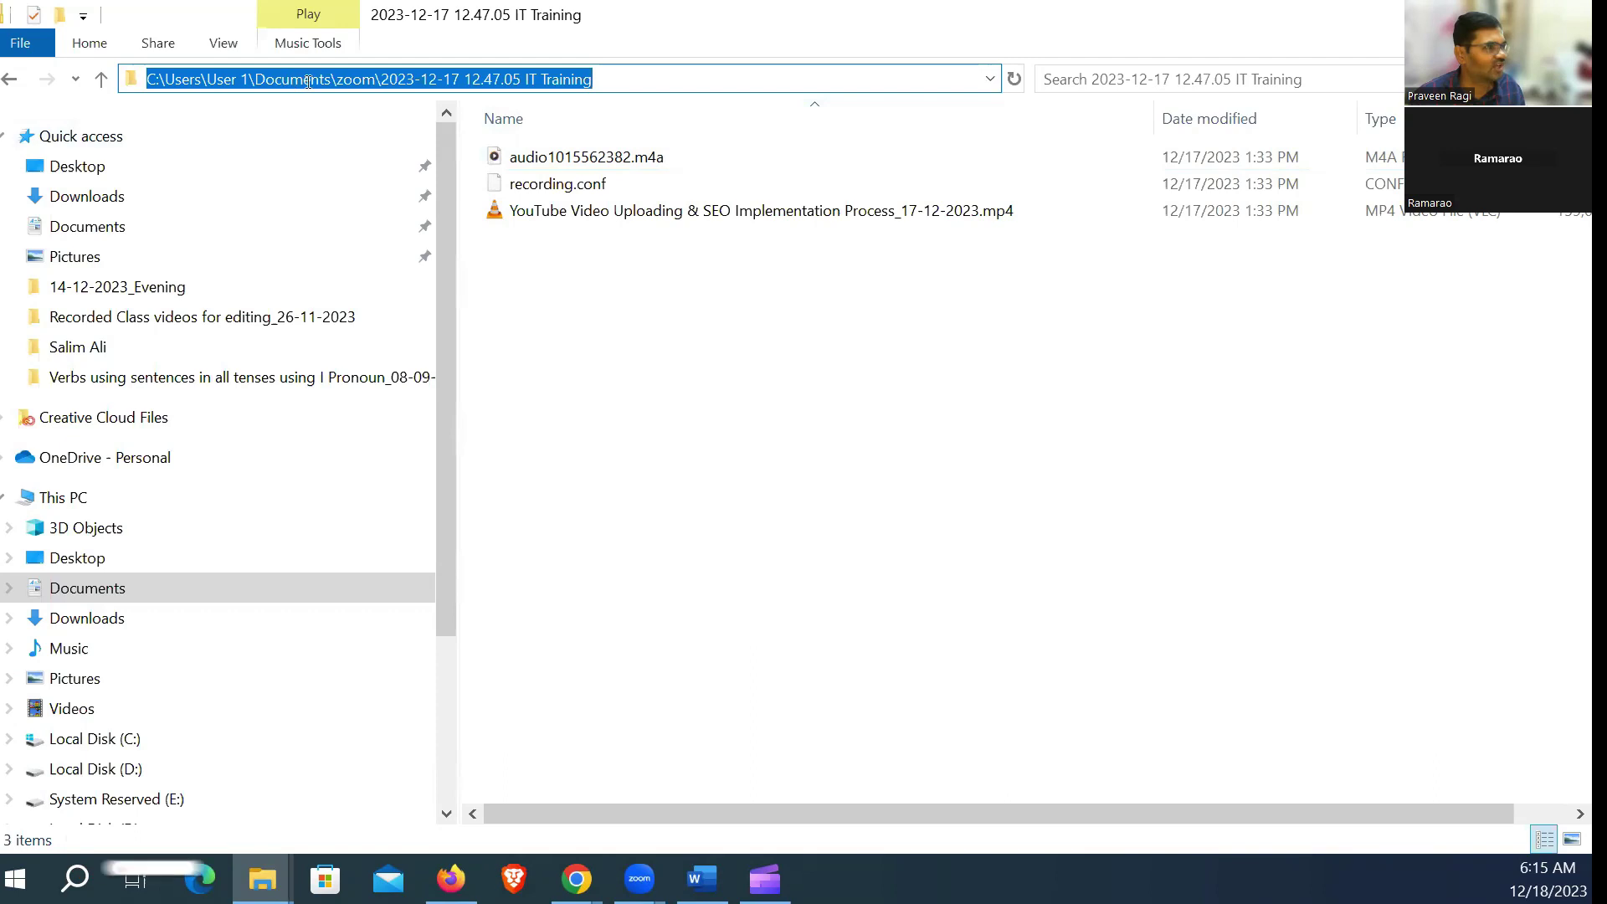
right_click(351, 84)
click(402, 151)
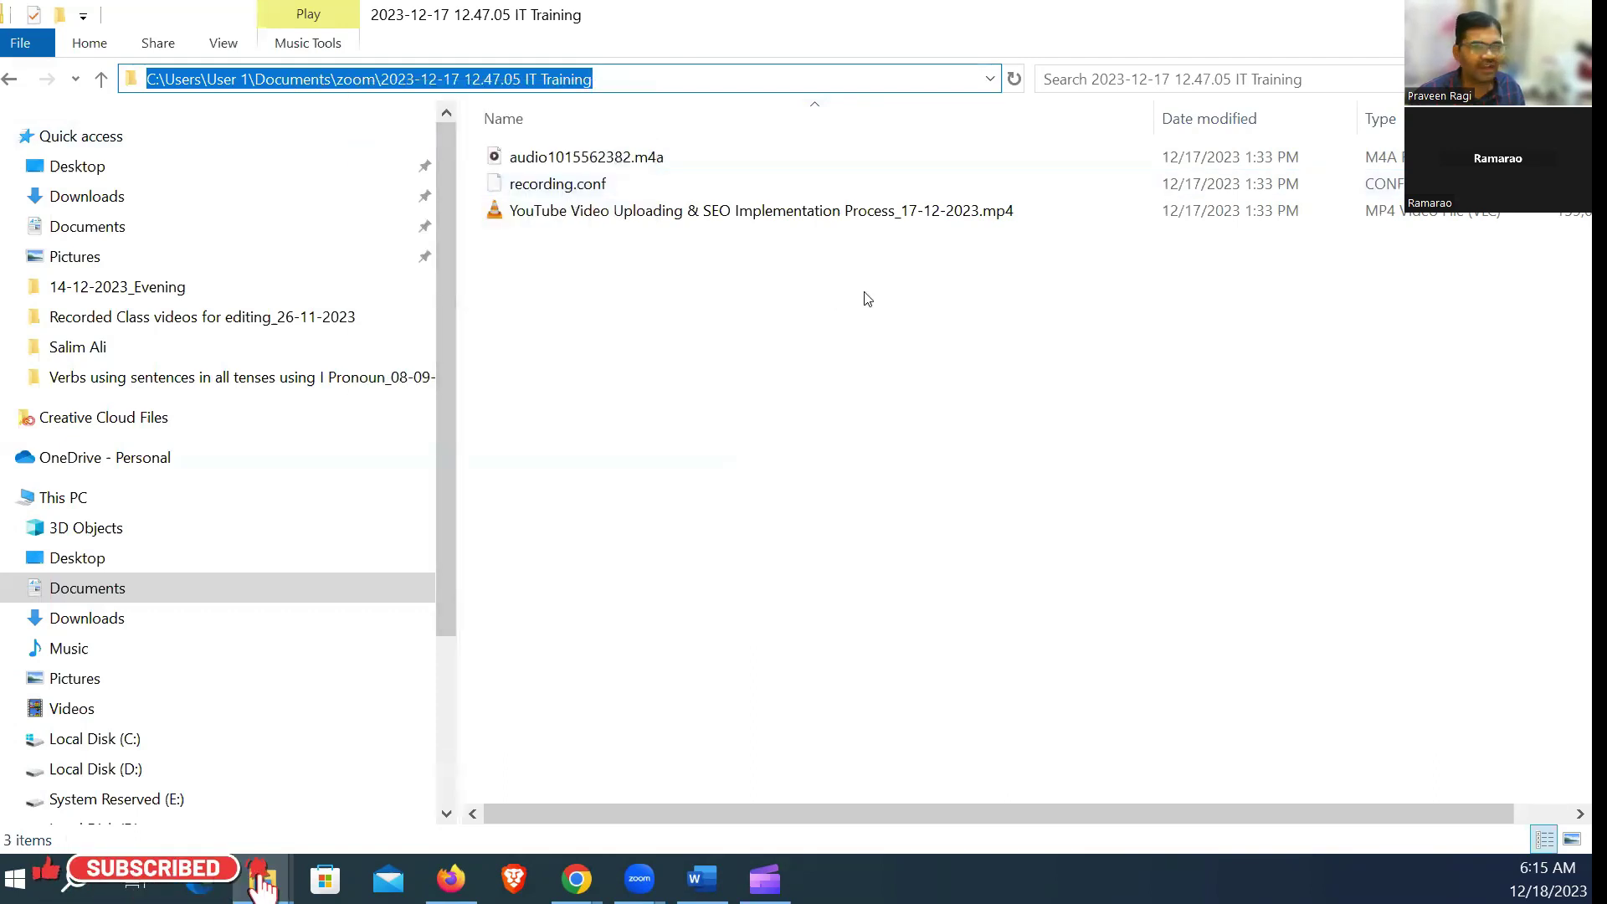
key(alt+Tab)
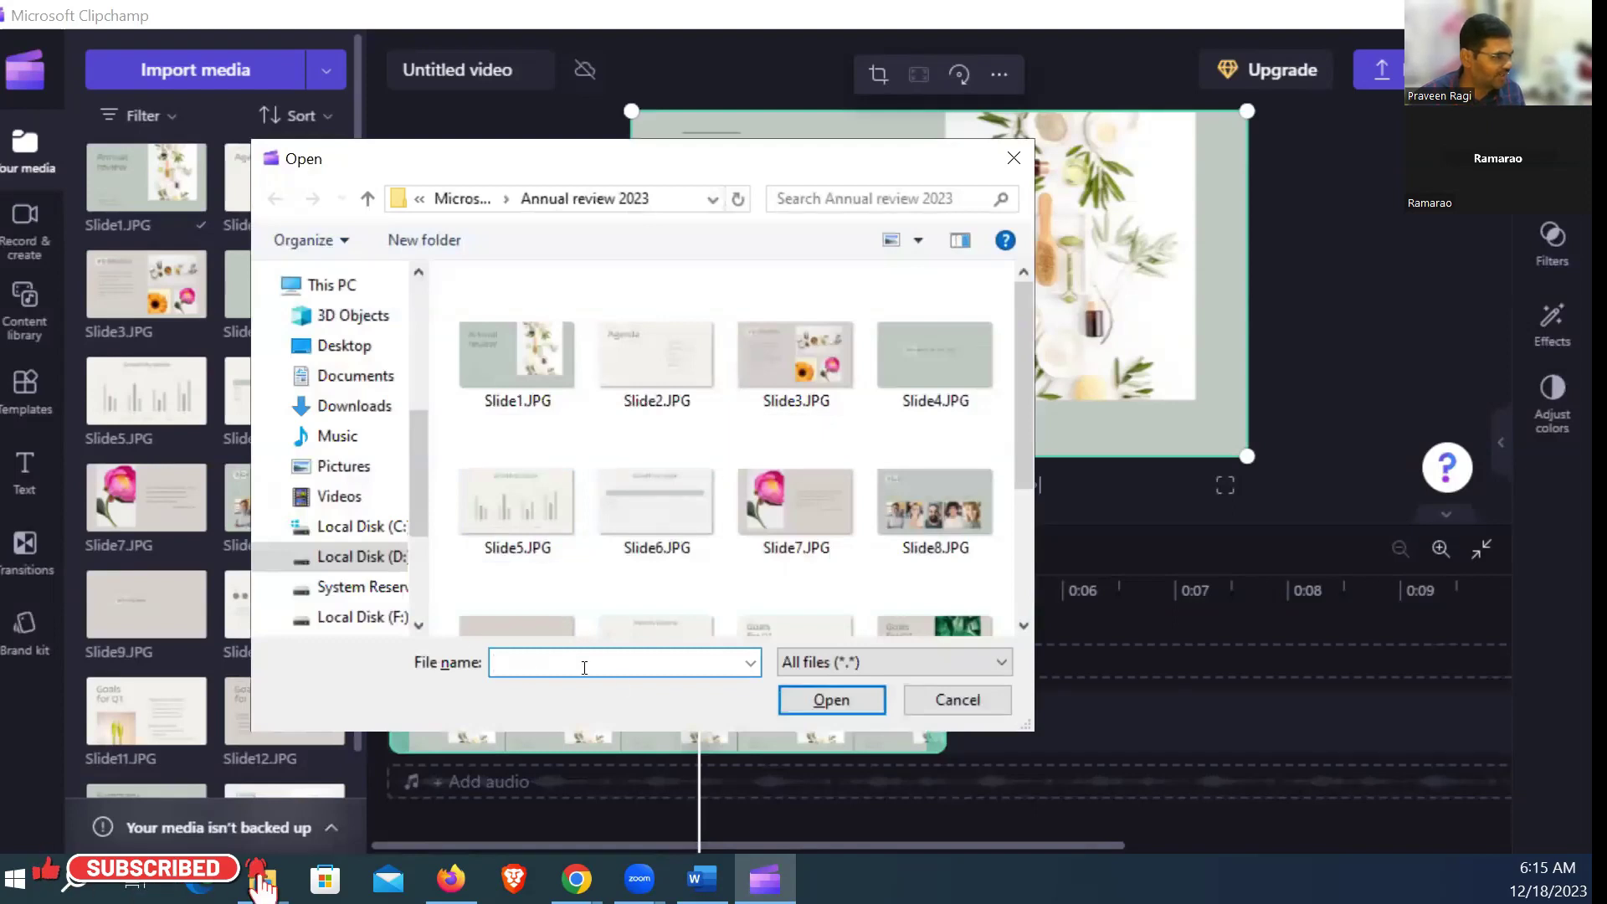
Step: Paste the folder path into the import dialog and import audio1015562382.m4a
text(zoom\2023-12-17 12.47.05 IT Training)
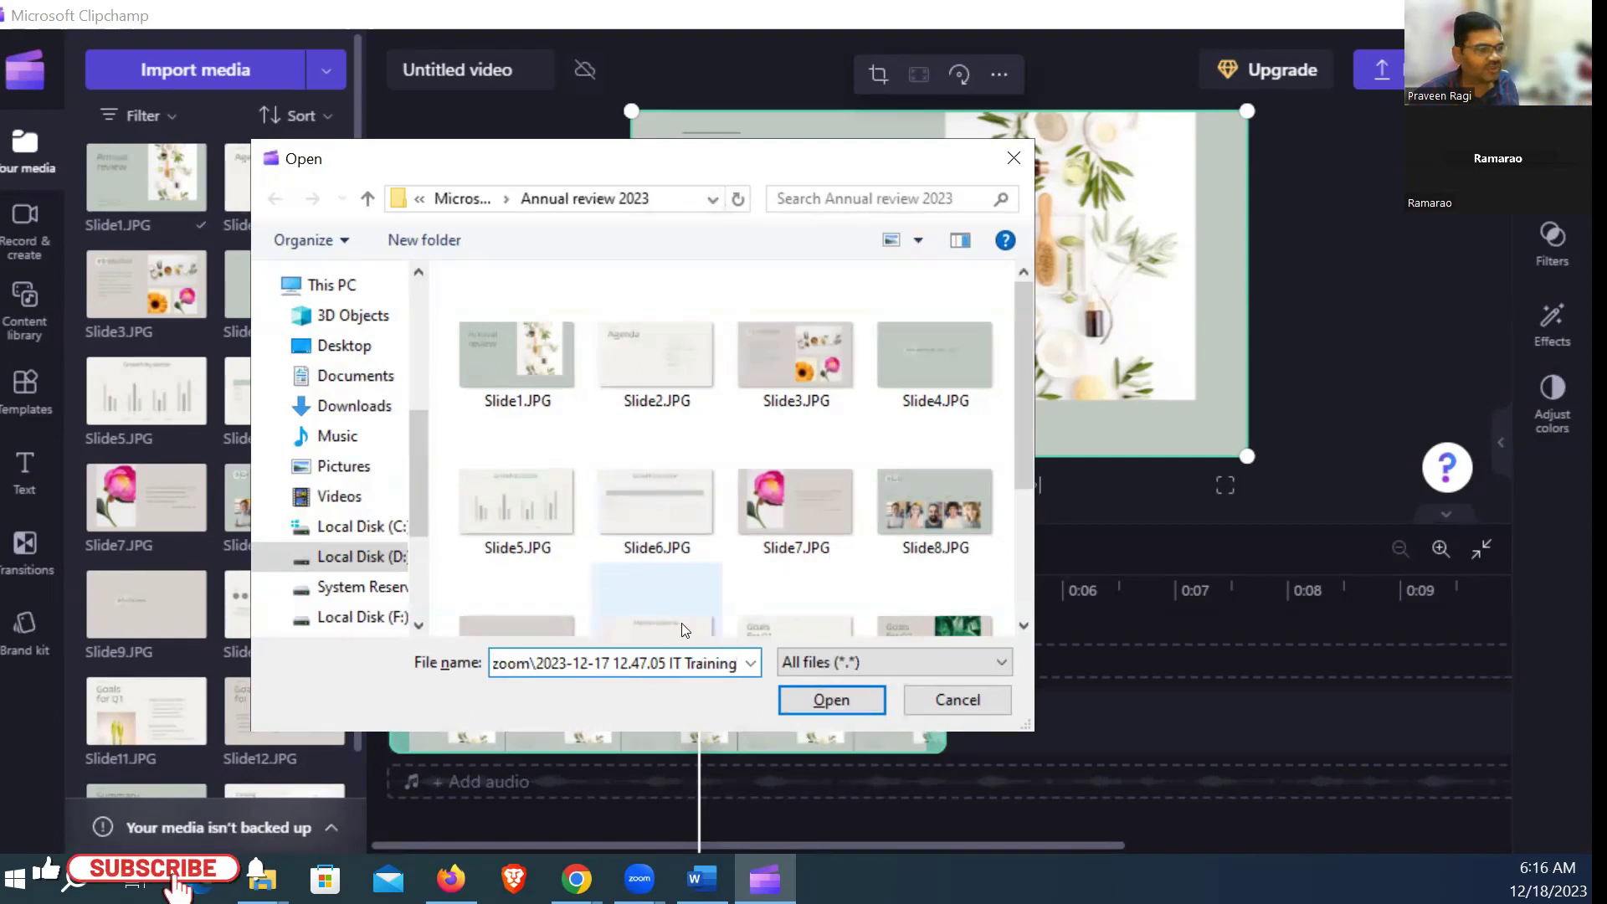
click(822, 700)
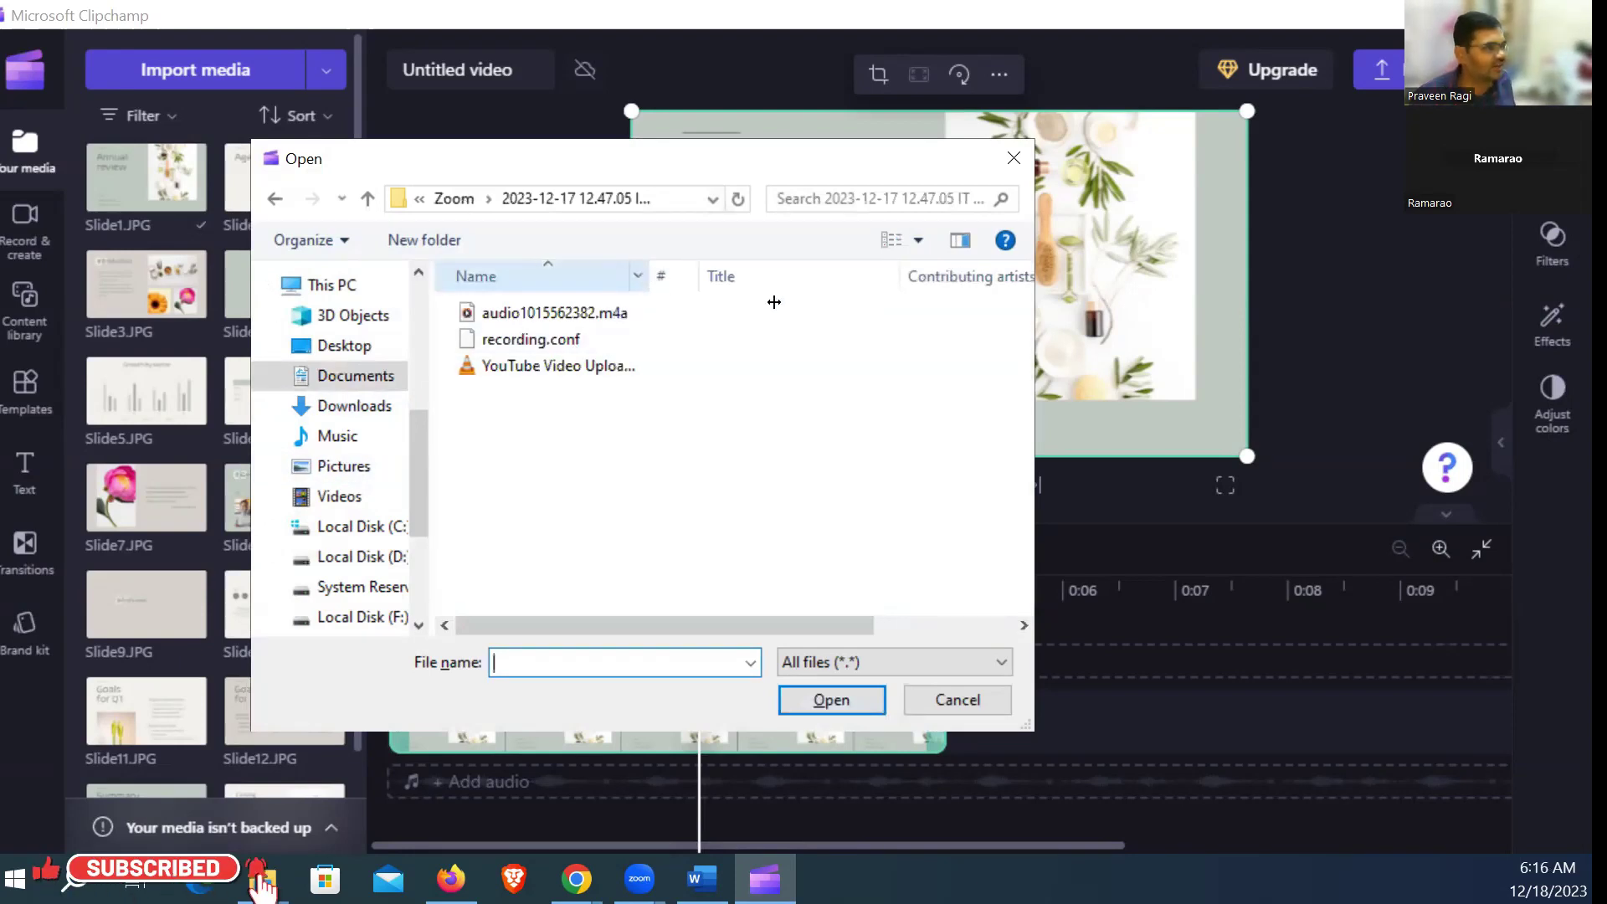
drag(636, 278, 902, 278)
click(615, 313)
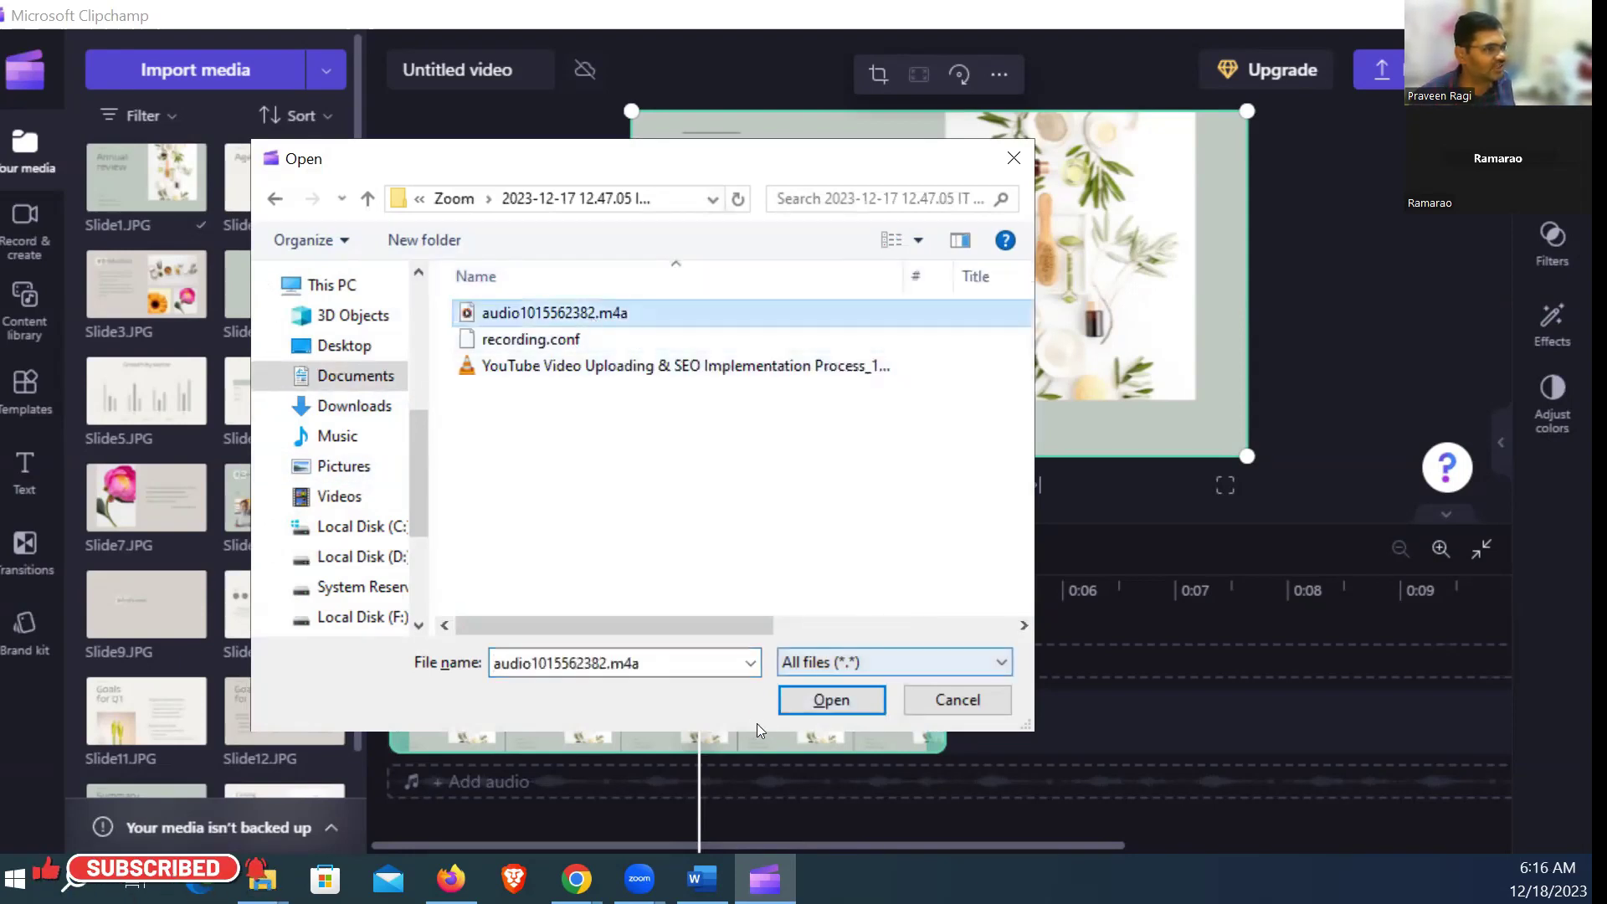
click(816, 709)
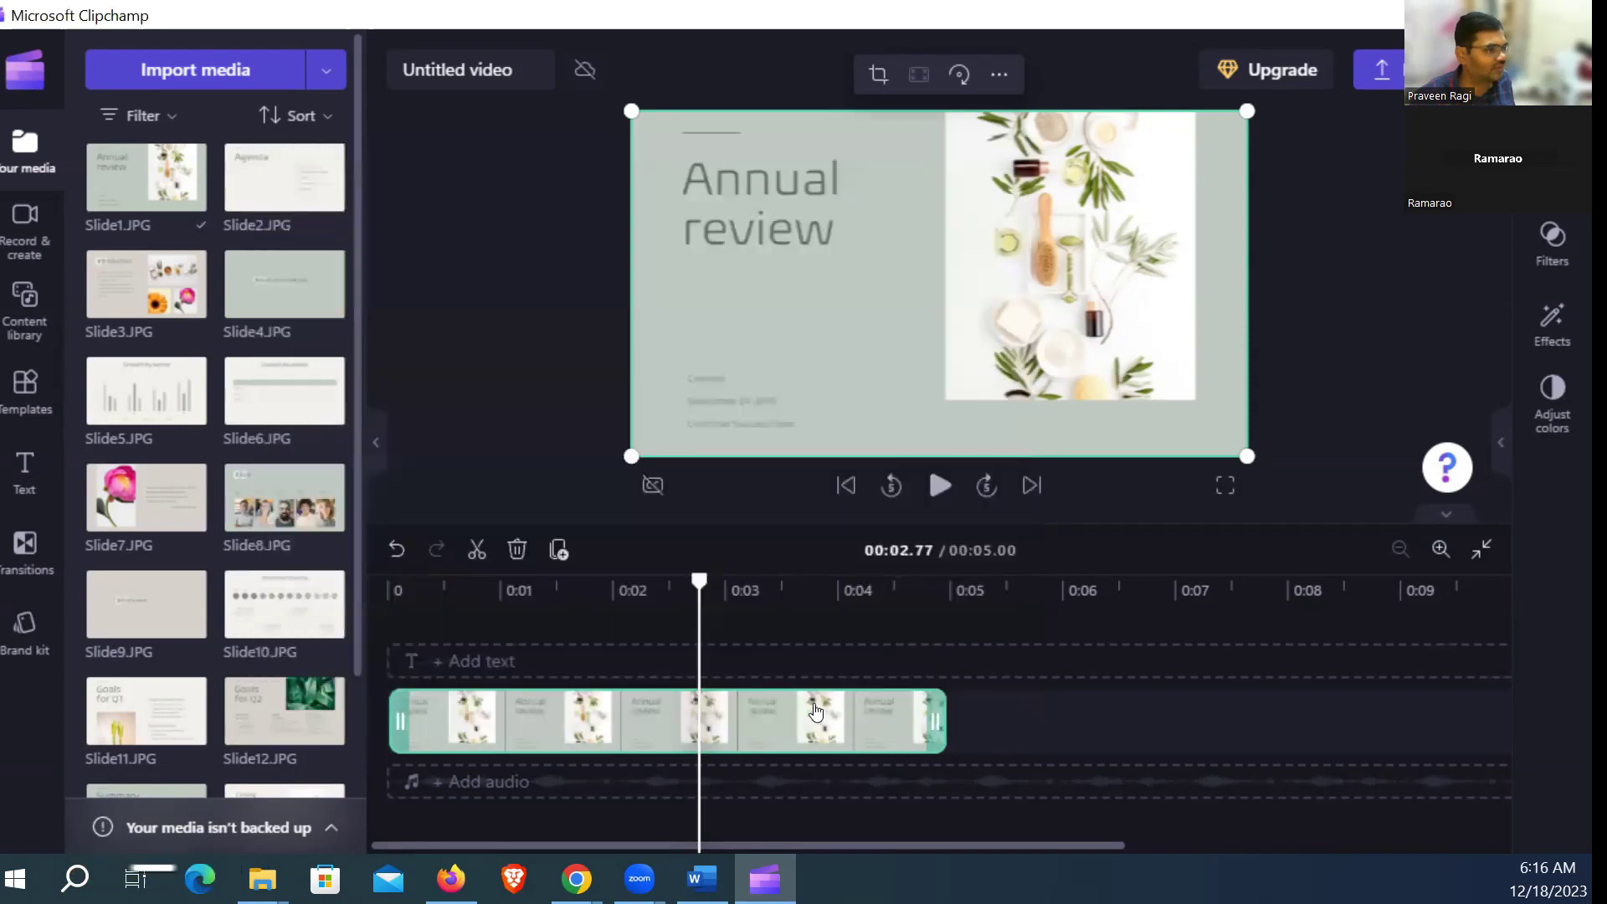
scroll(216, 393, down, 3)
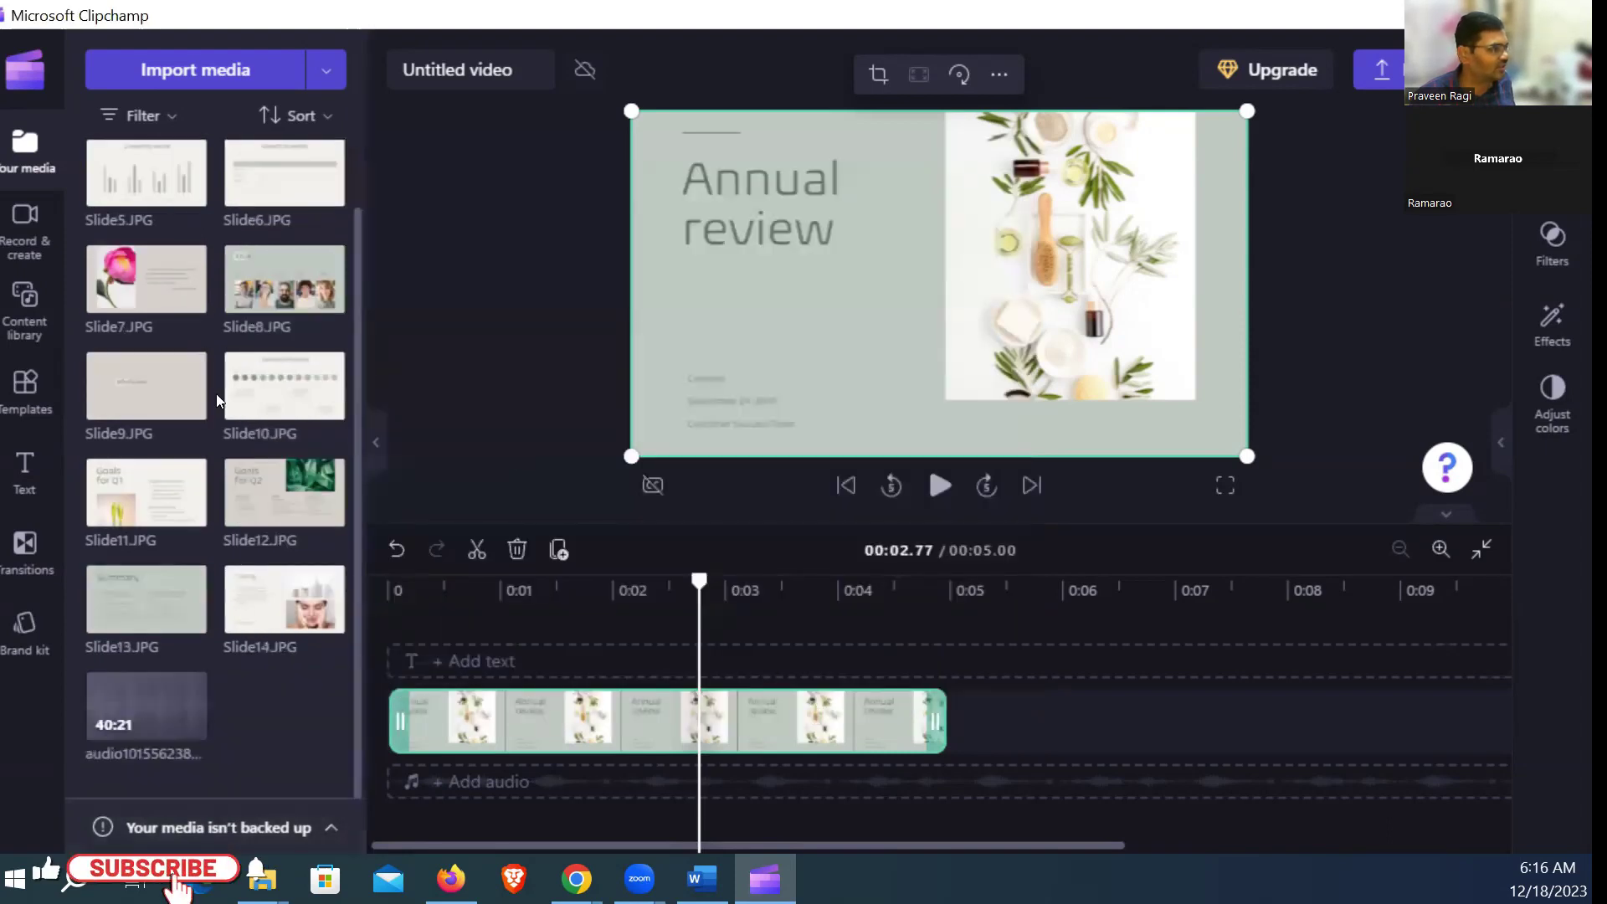
scroll(216, 394, up, 2)
scroll(216, 395, down, 2)
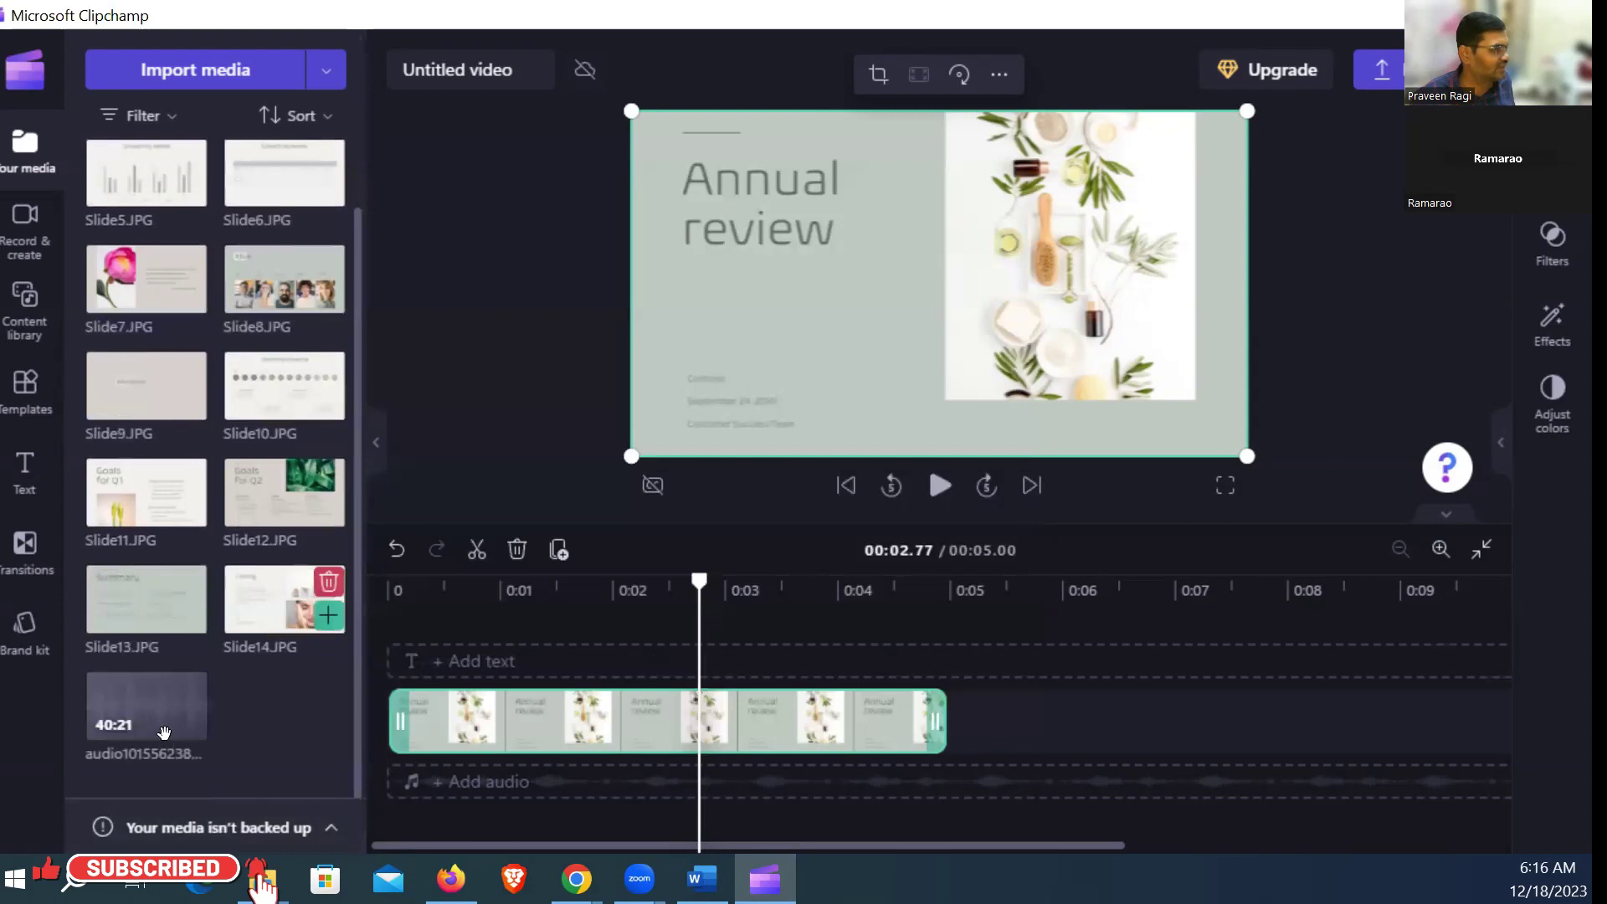
mouse_move(176, 709)
drag(123, 714, 402, 760)
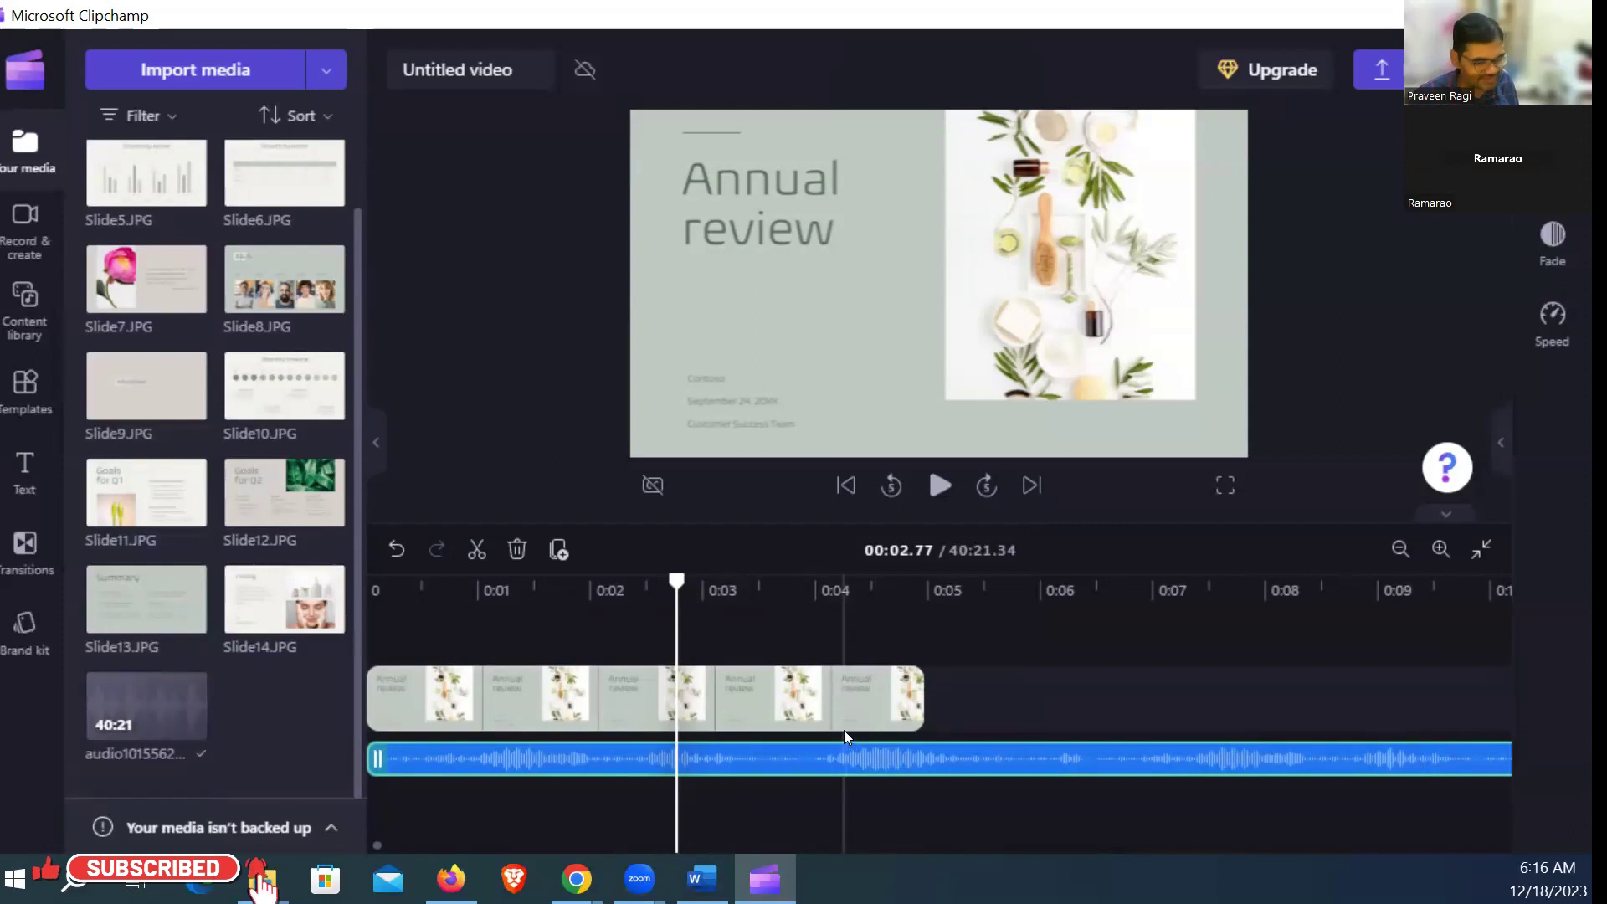
mouse_move(844, 736)
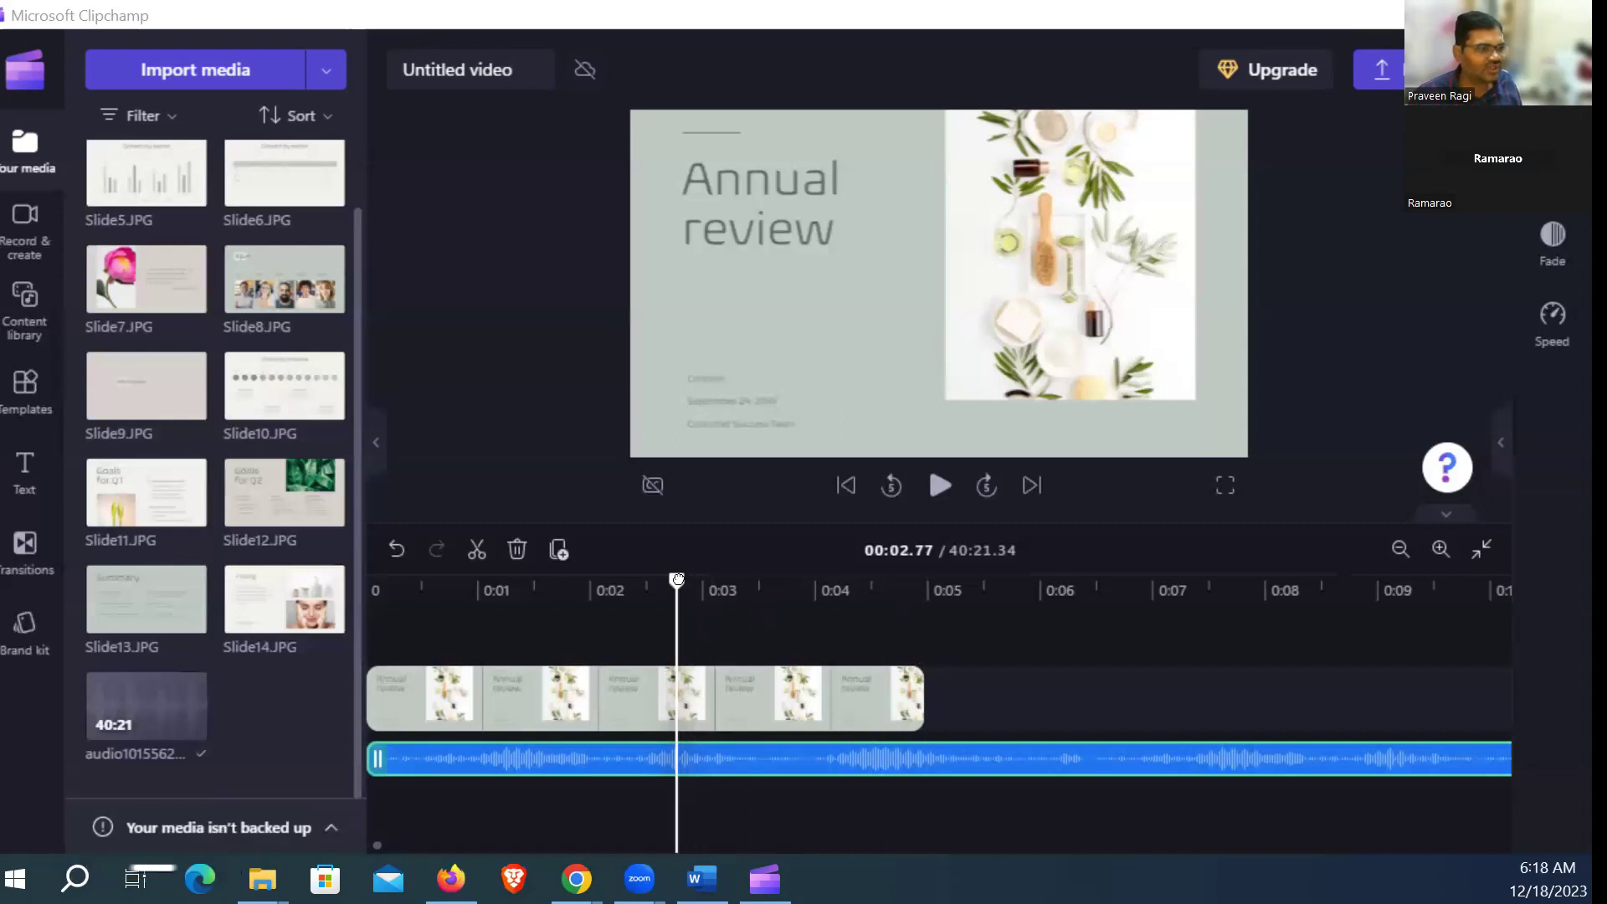
Step: Move the playhead from about 3.75 seconds to just past the slide clip's end, near 0:05.33
drag(678, 578, 785, 580)
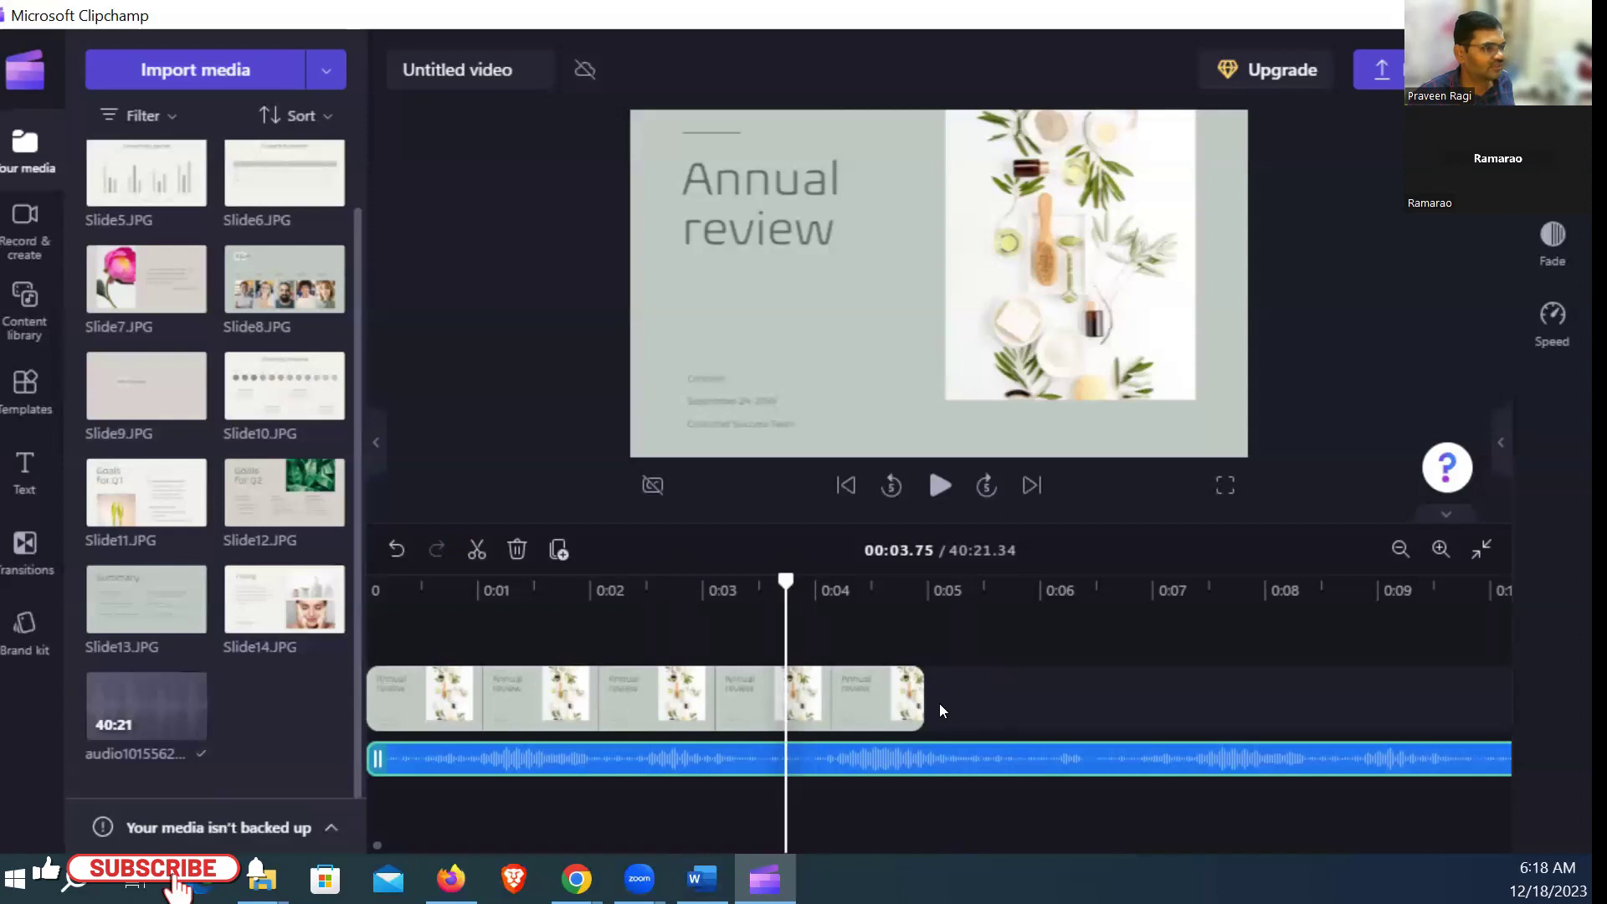
drag(786, 582, 964, 591)
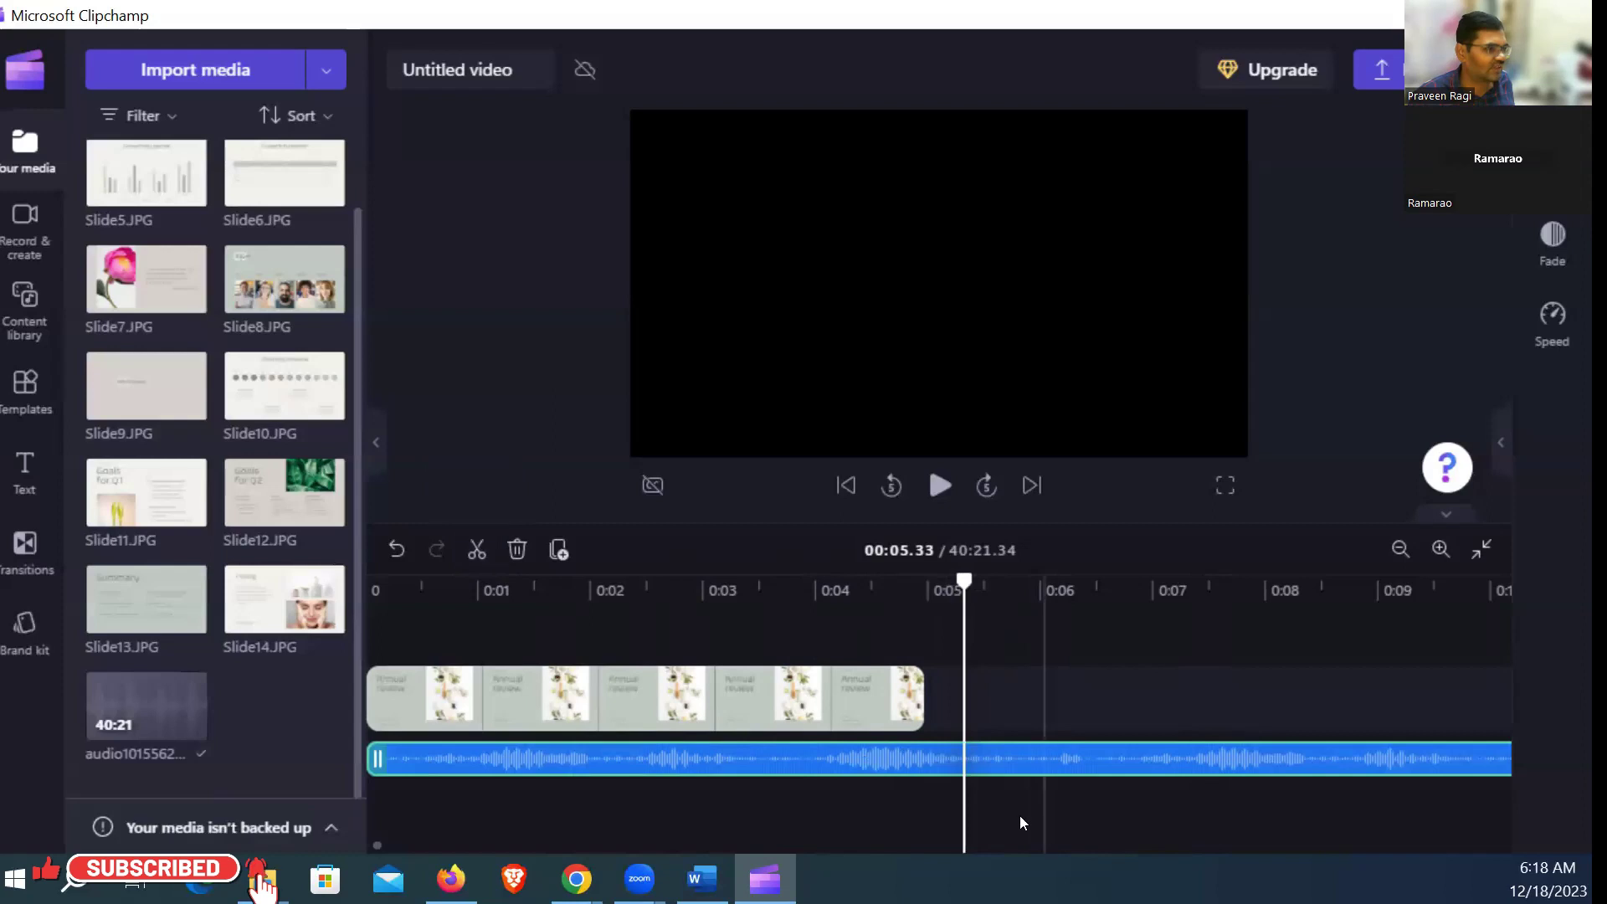
Step: Split the audio at the slide's end, pull away the leftover, and trim it to 00:05.00
click(476, 550)
drag(1036, 774, 1128, 777)
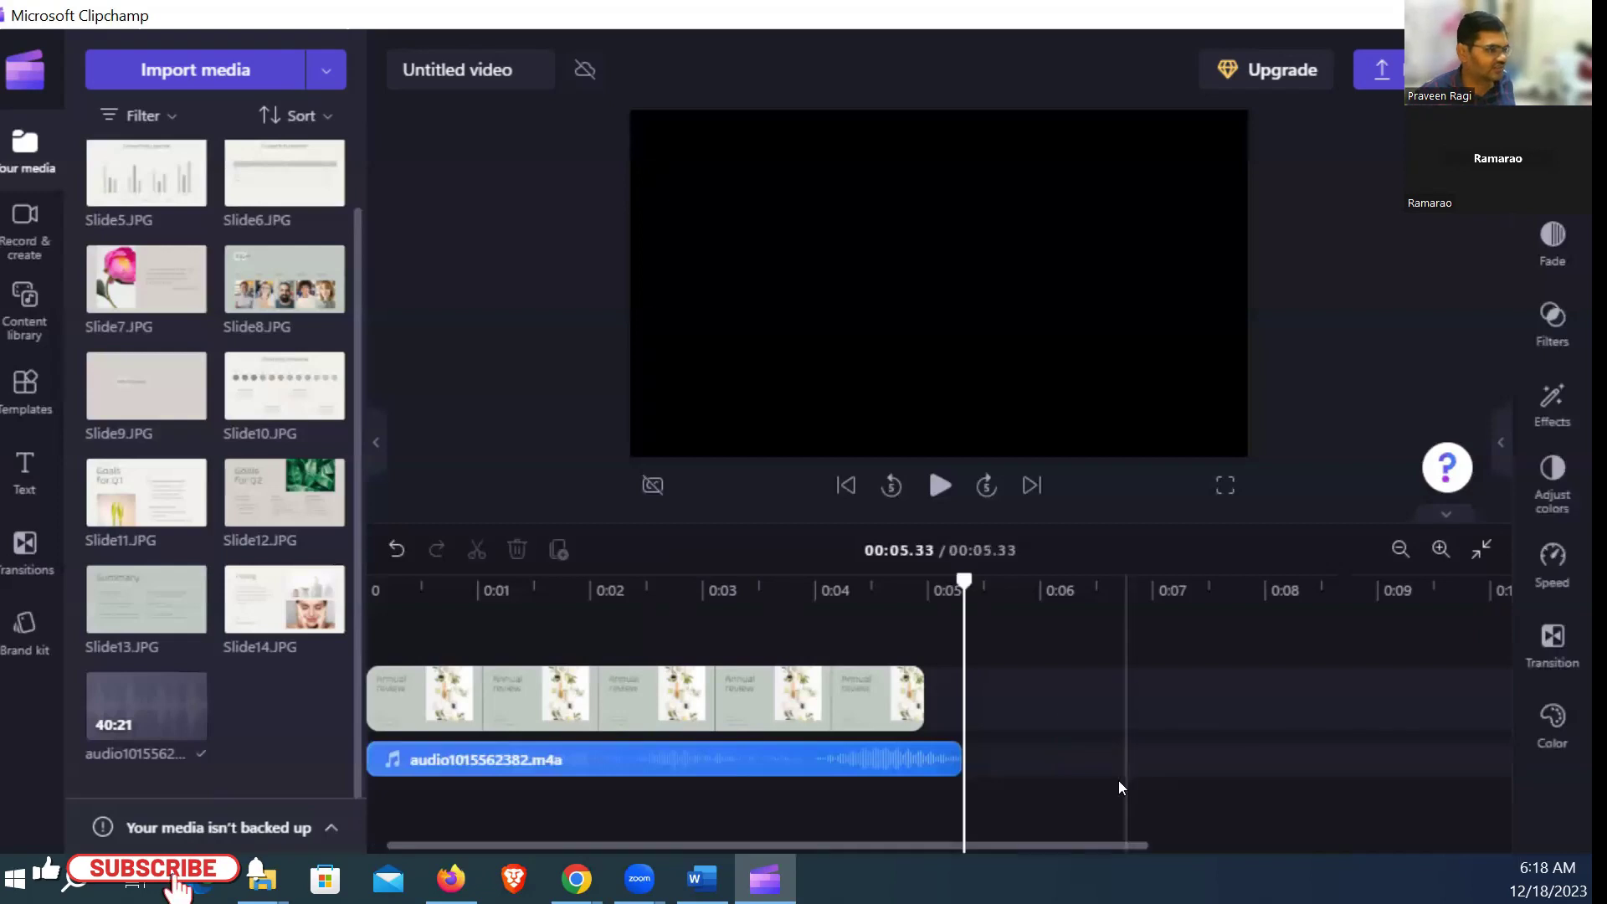
click(954, 759)
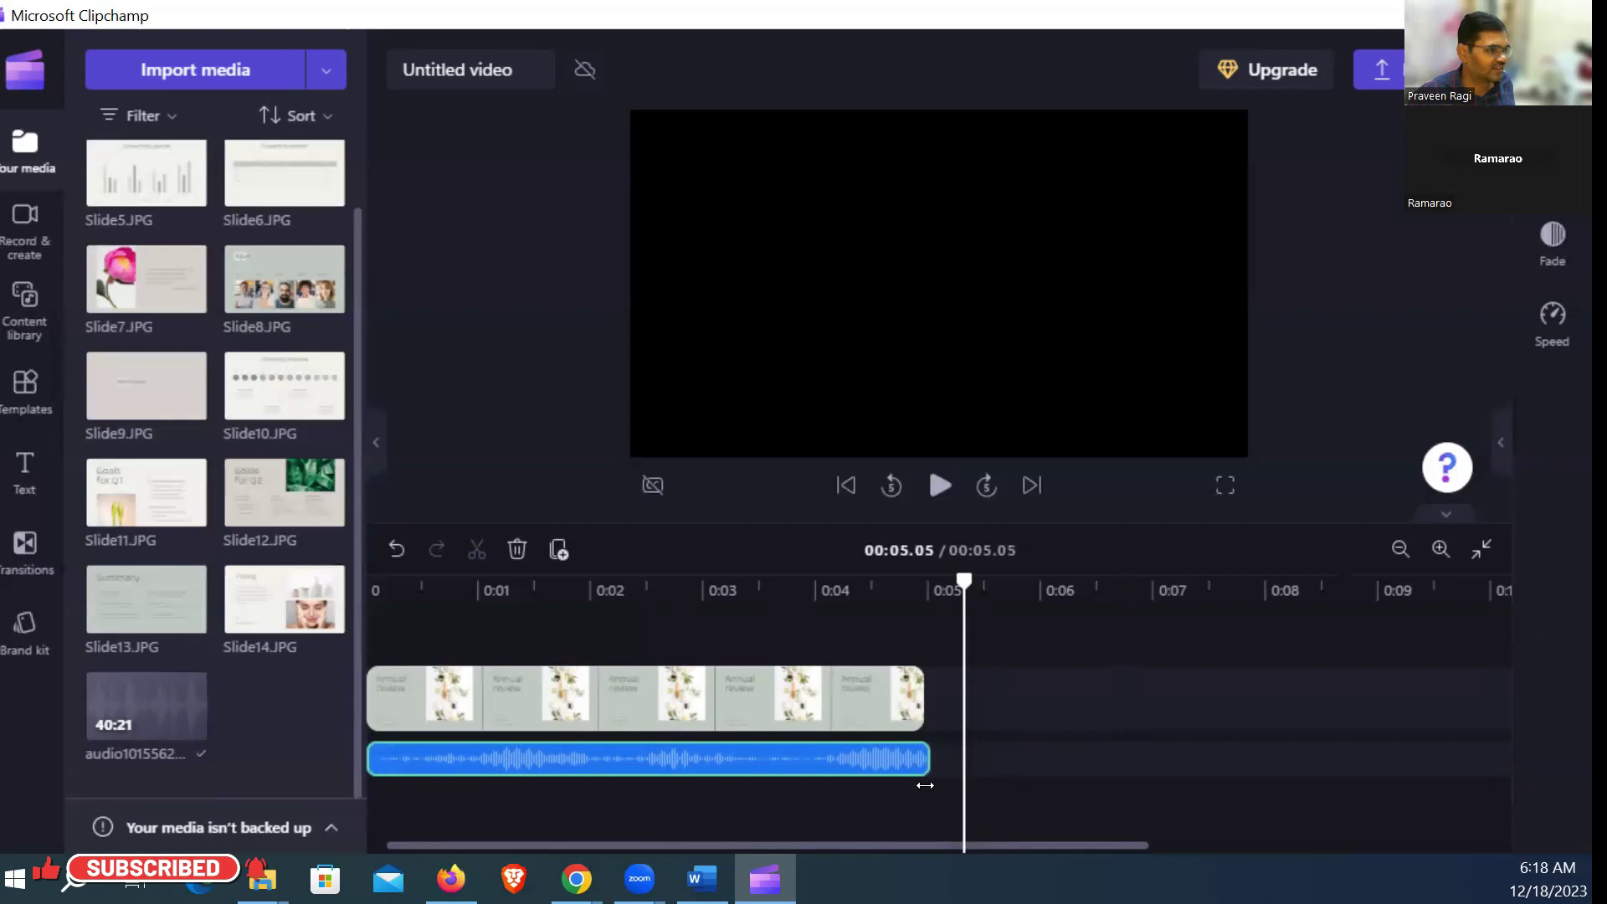
drag(924, 785, 922, 783)
click(718, 676)
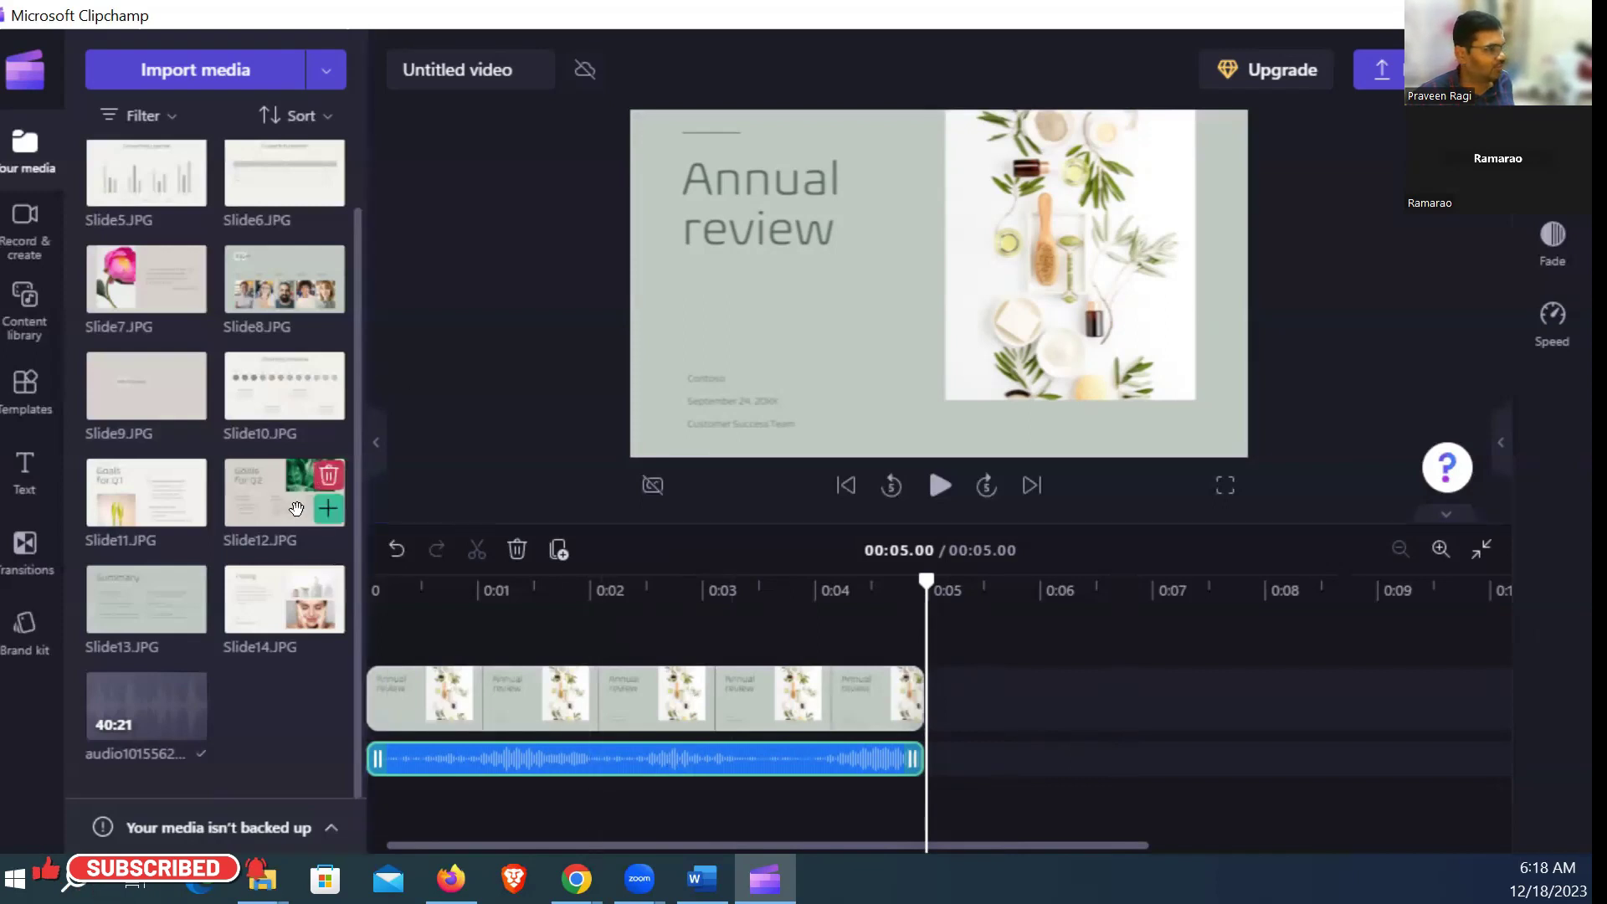
Step: Place Slide2.JPG as the Agenda clip after Annual review, bringing the project to 00:10.00
scroll(296, 509, up, 3)
drag(283, 184, 987, 698)
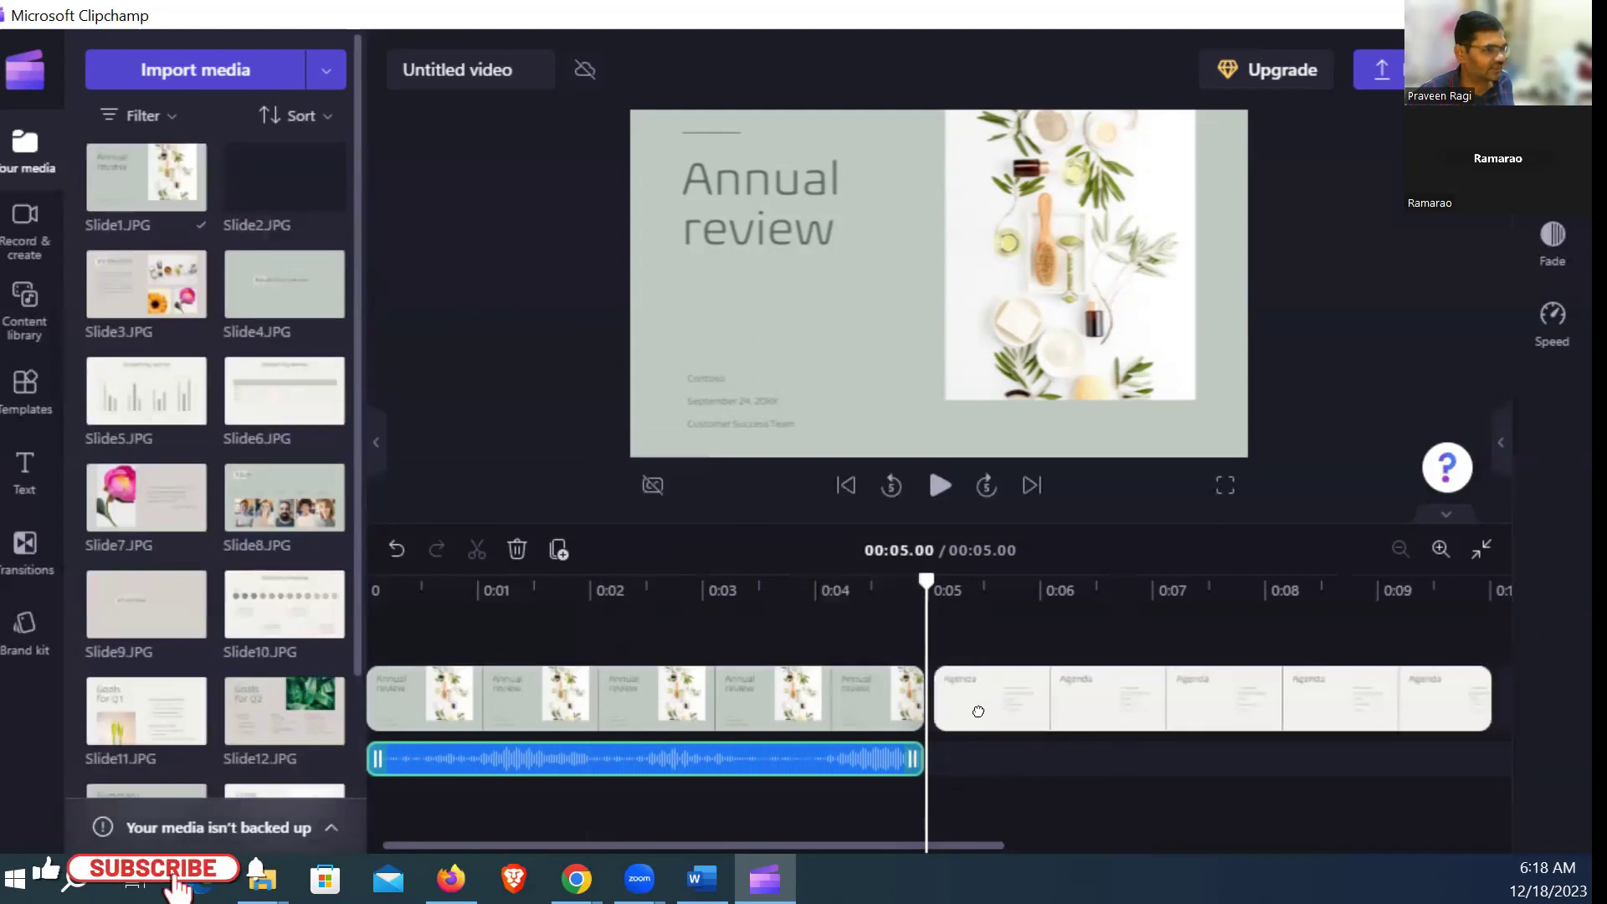
click(971, 711)
click(934, 584)
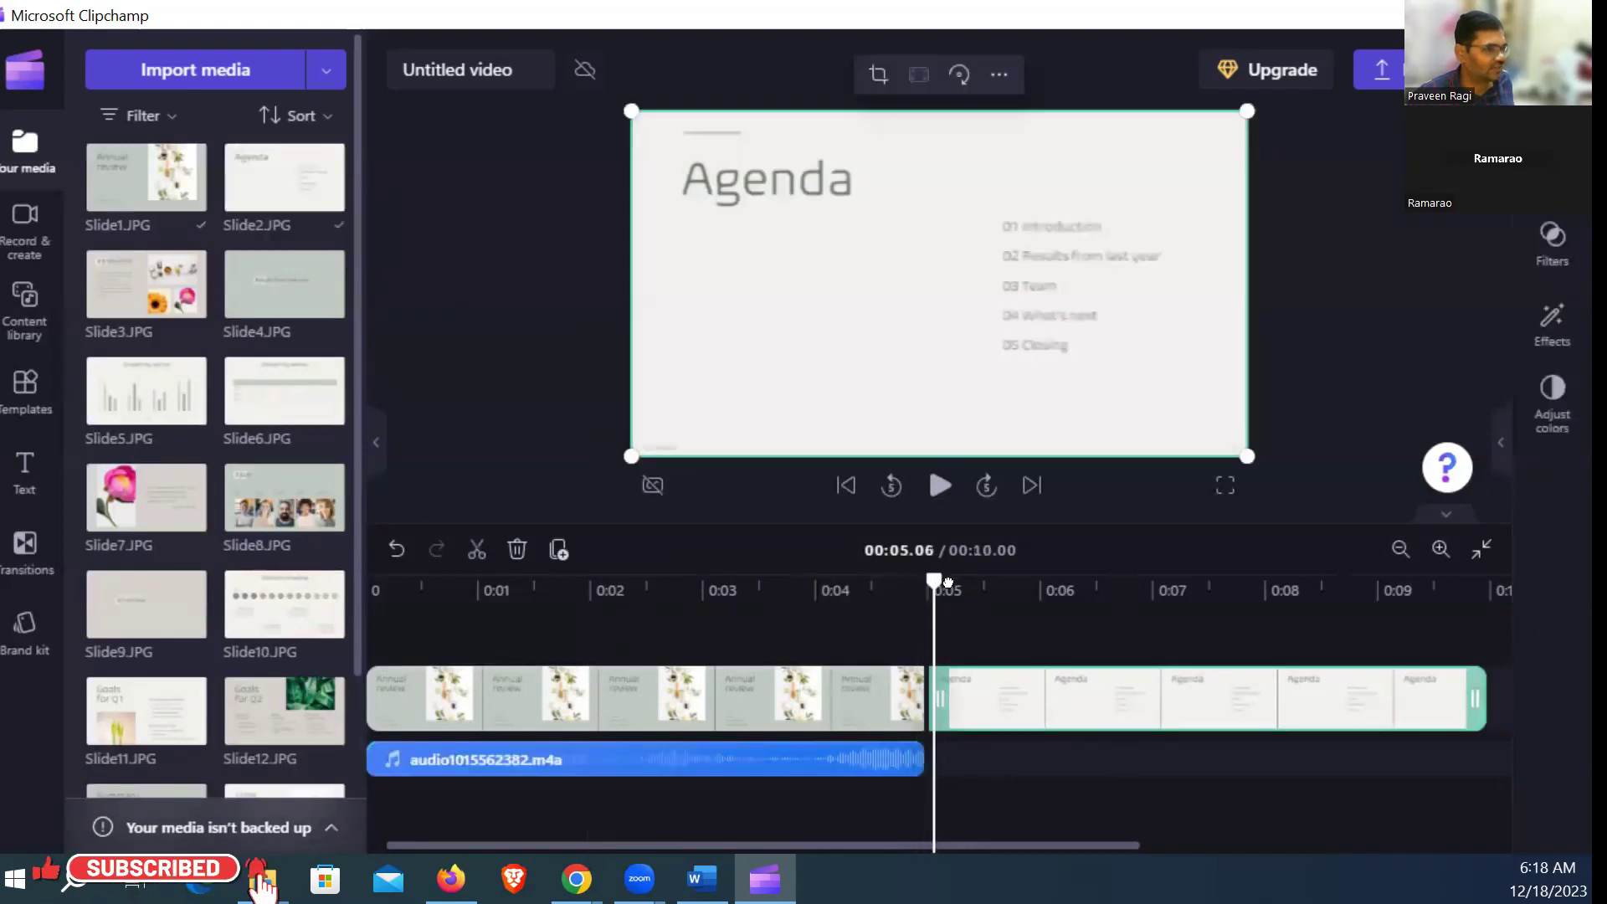
drag(947, 583, 981, 584)
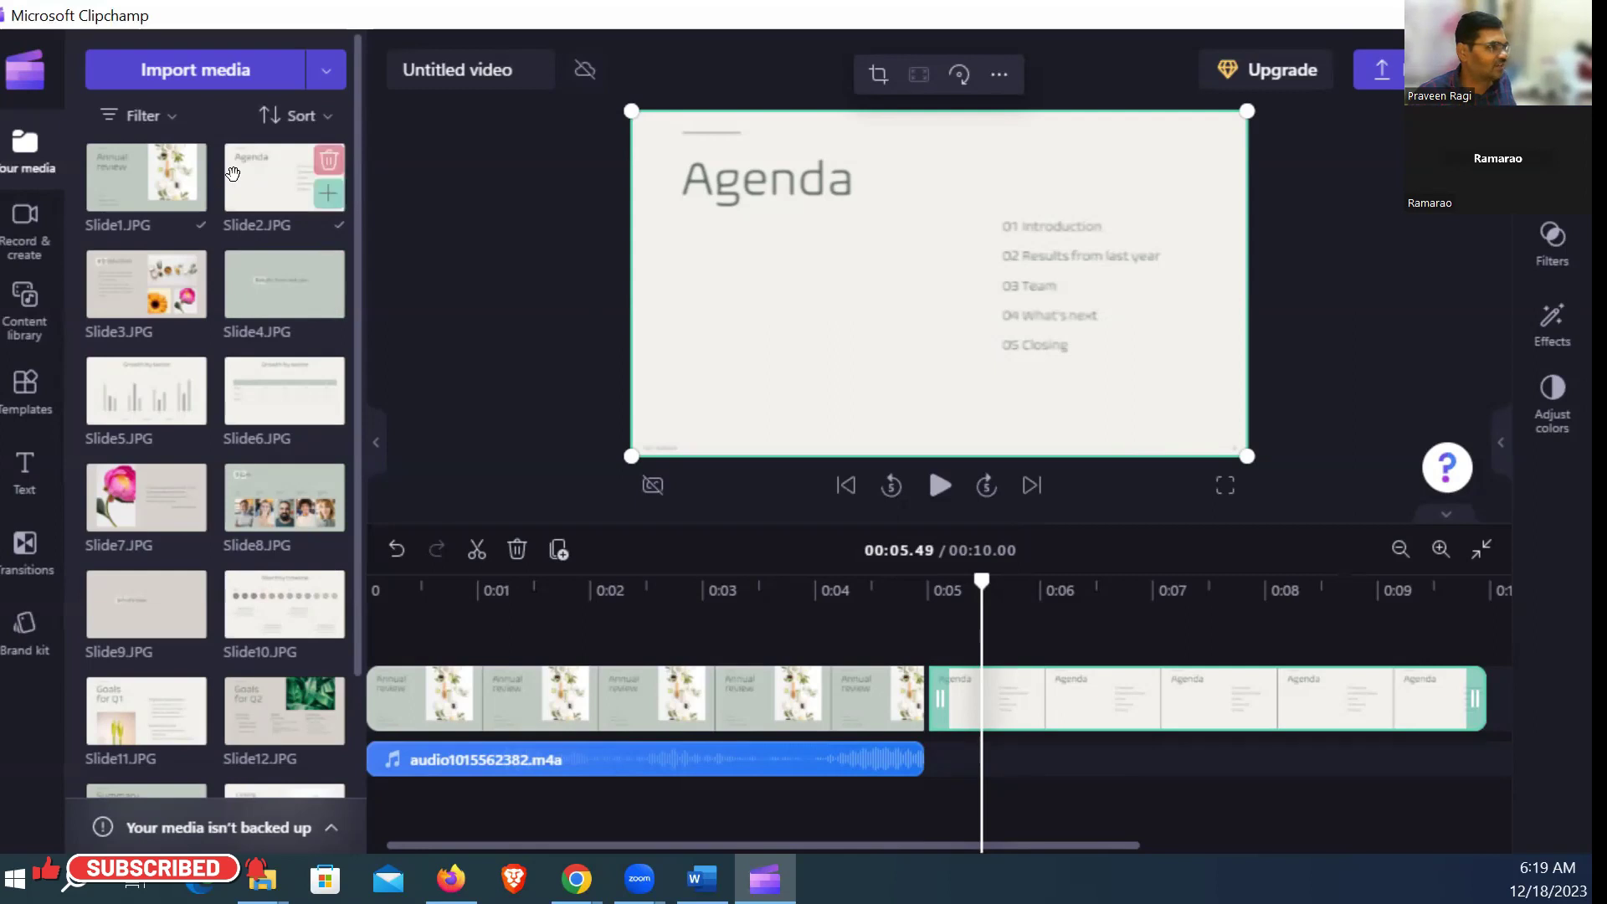
scroll(322, 303, down, 3)
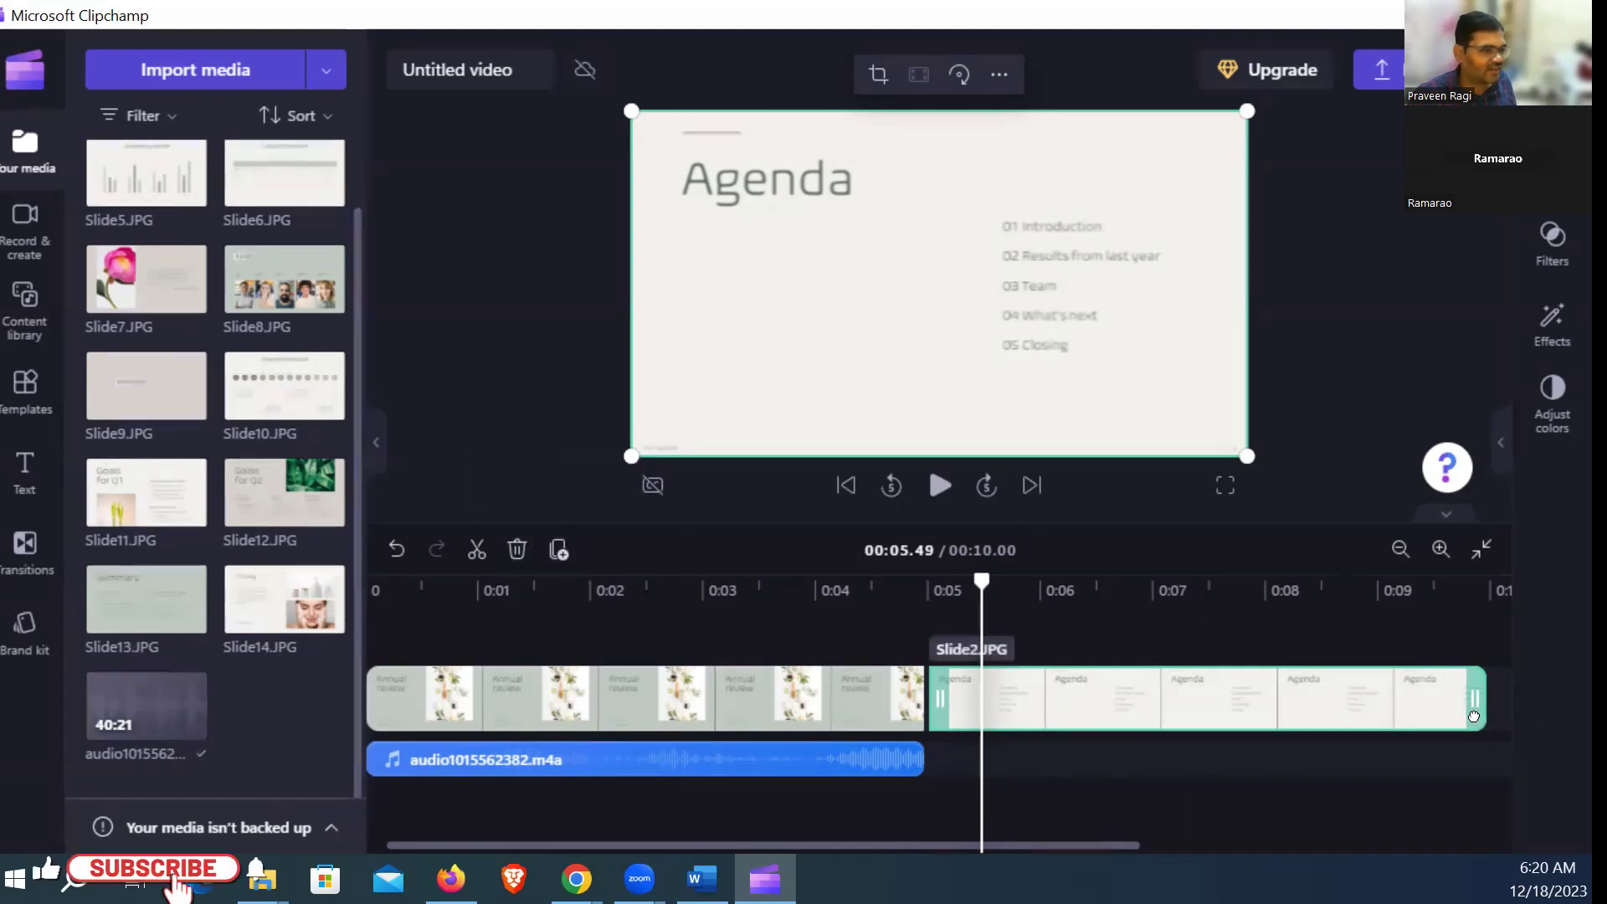
scroll(1339, 712, right, 1)
scroll(1047, 708, right, 1)
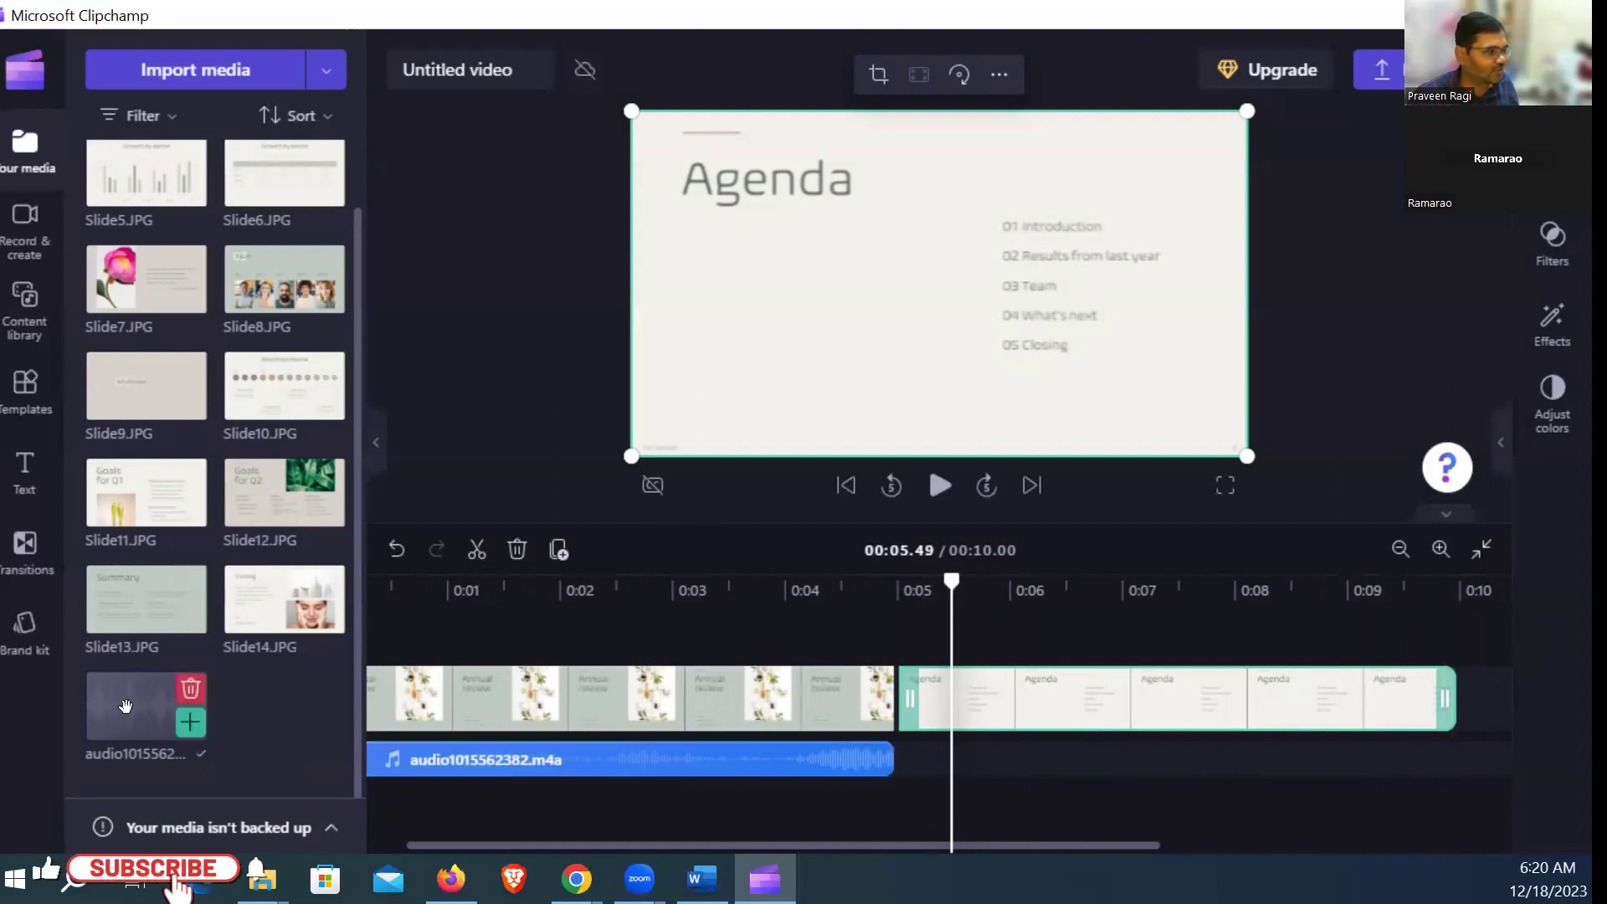
drag(142, 711, 914, 763)
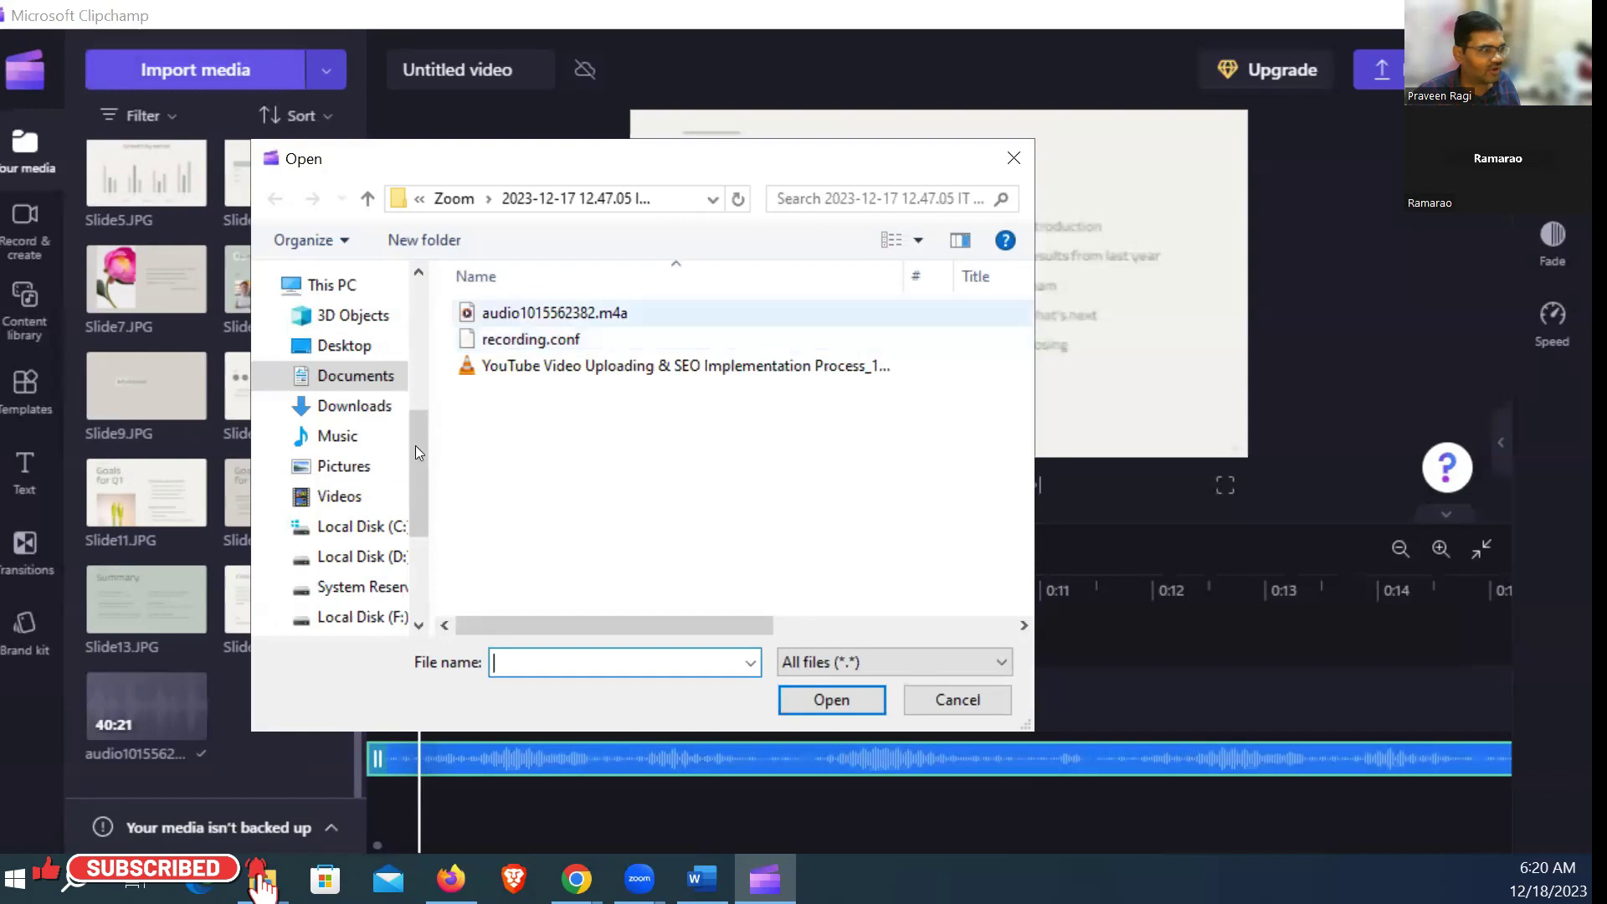
click(959, 699)
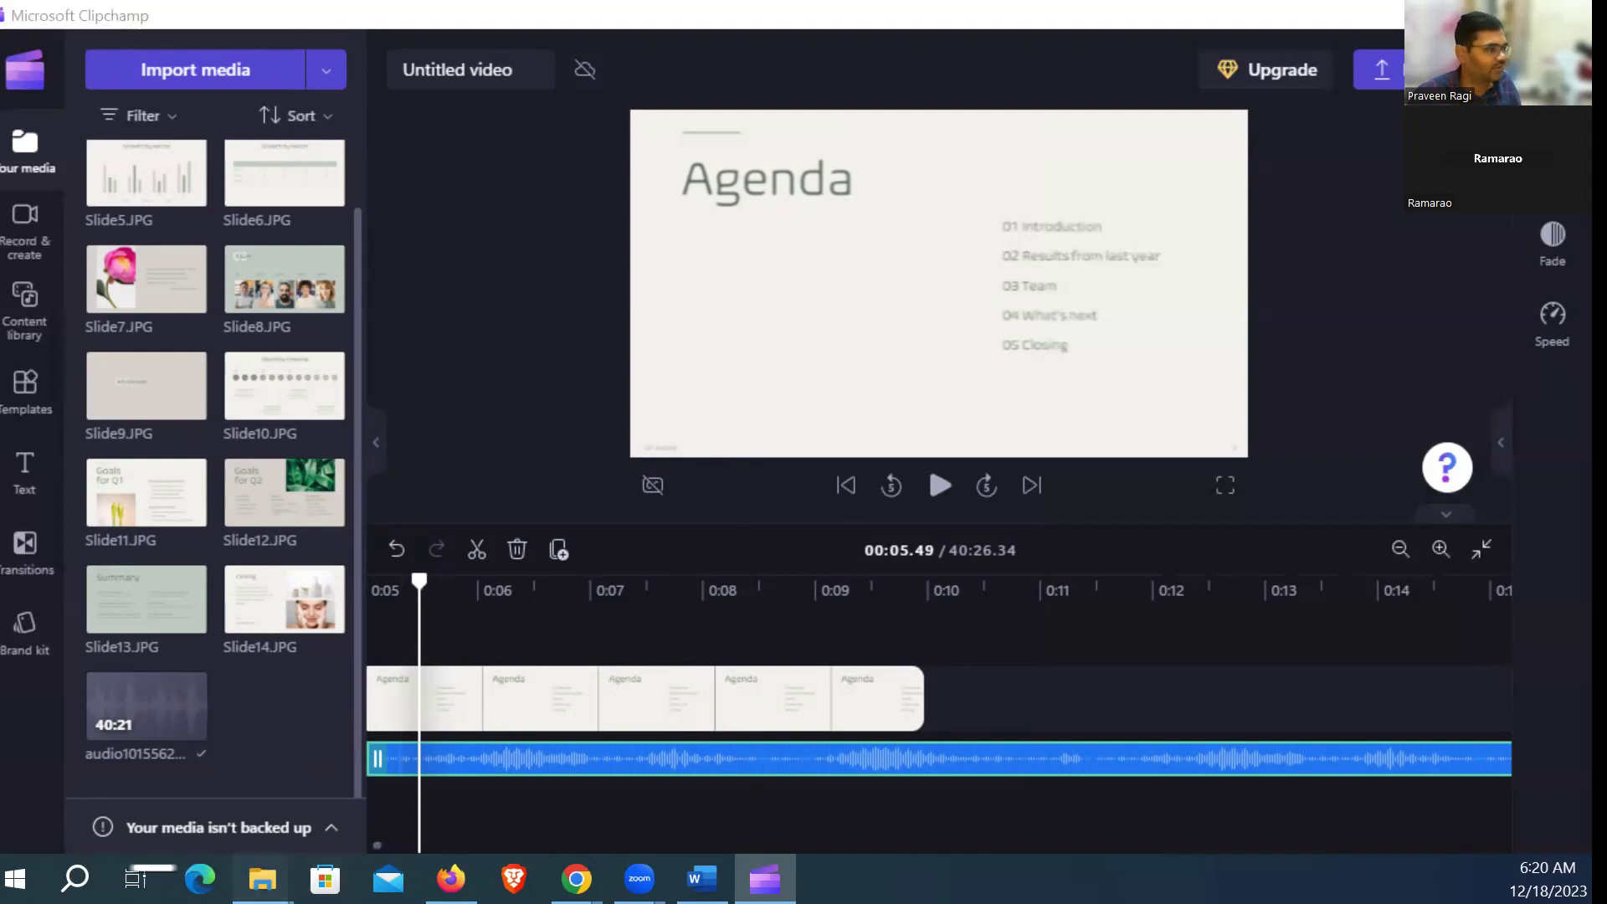
Step: Rename the audio recording in the IT Training folder to Sldie 1.m4a
mouse_move(262, 879)
click(918, 774)
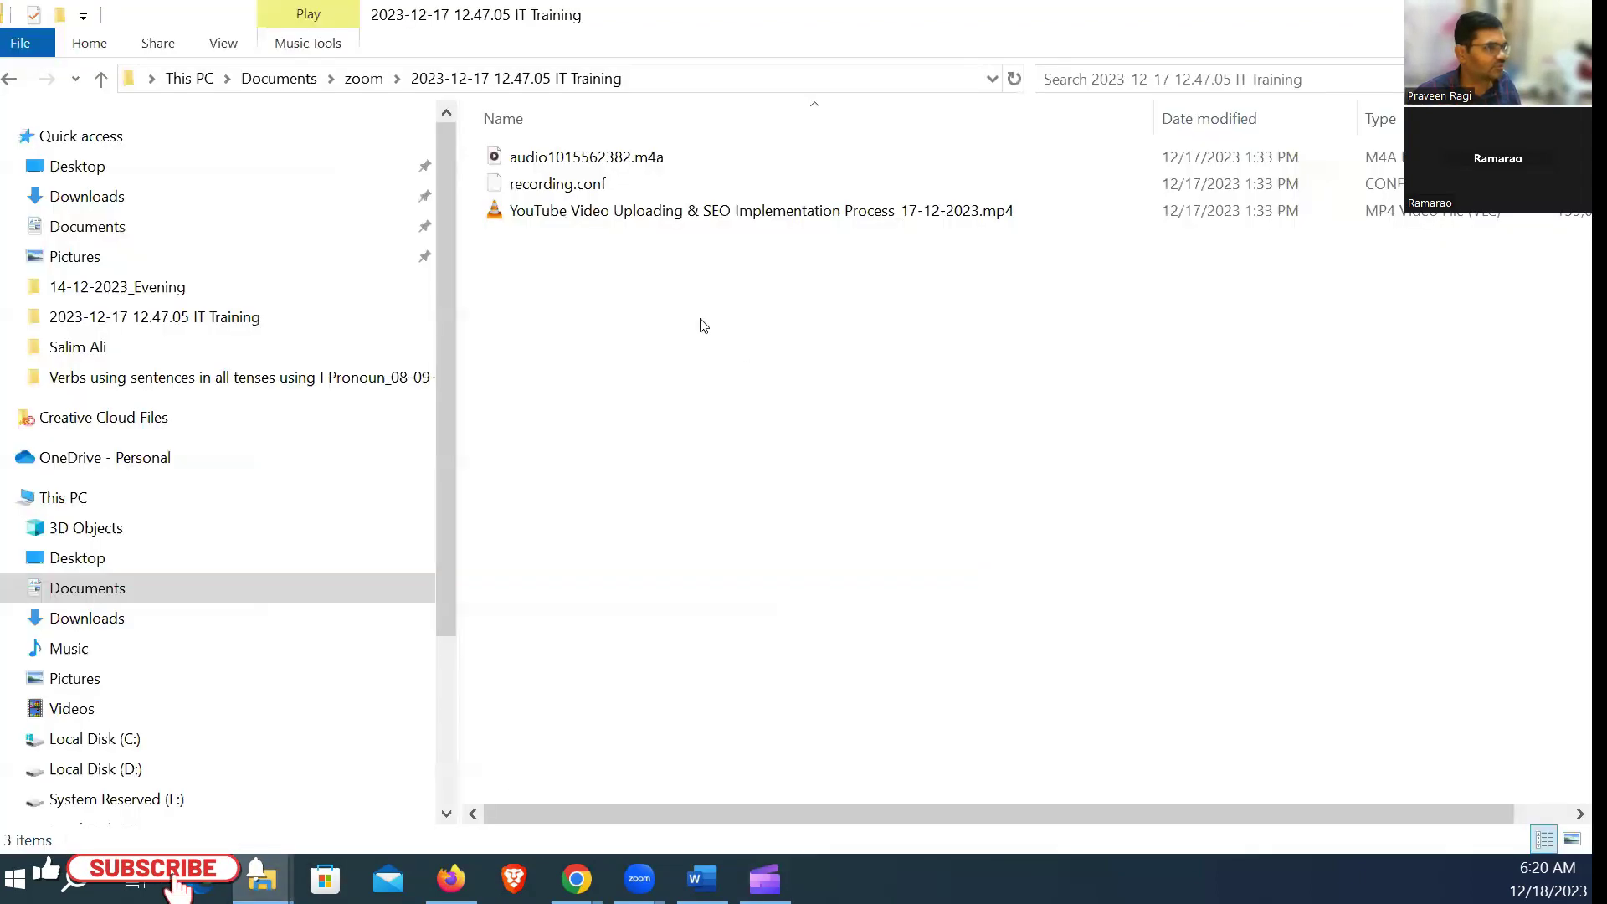
click(604, 157)
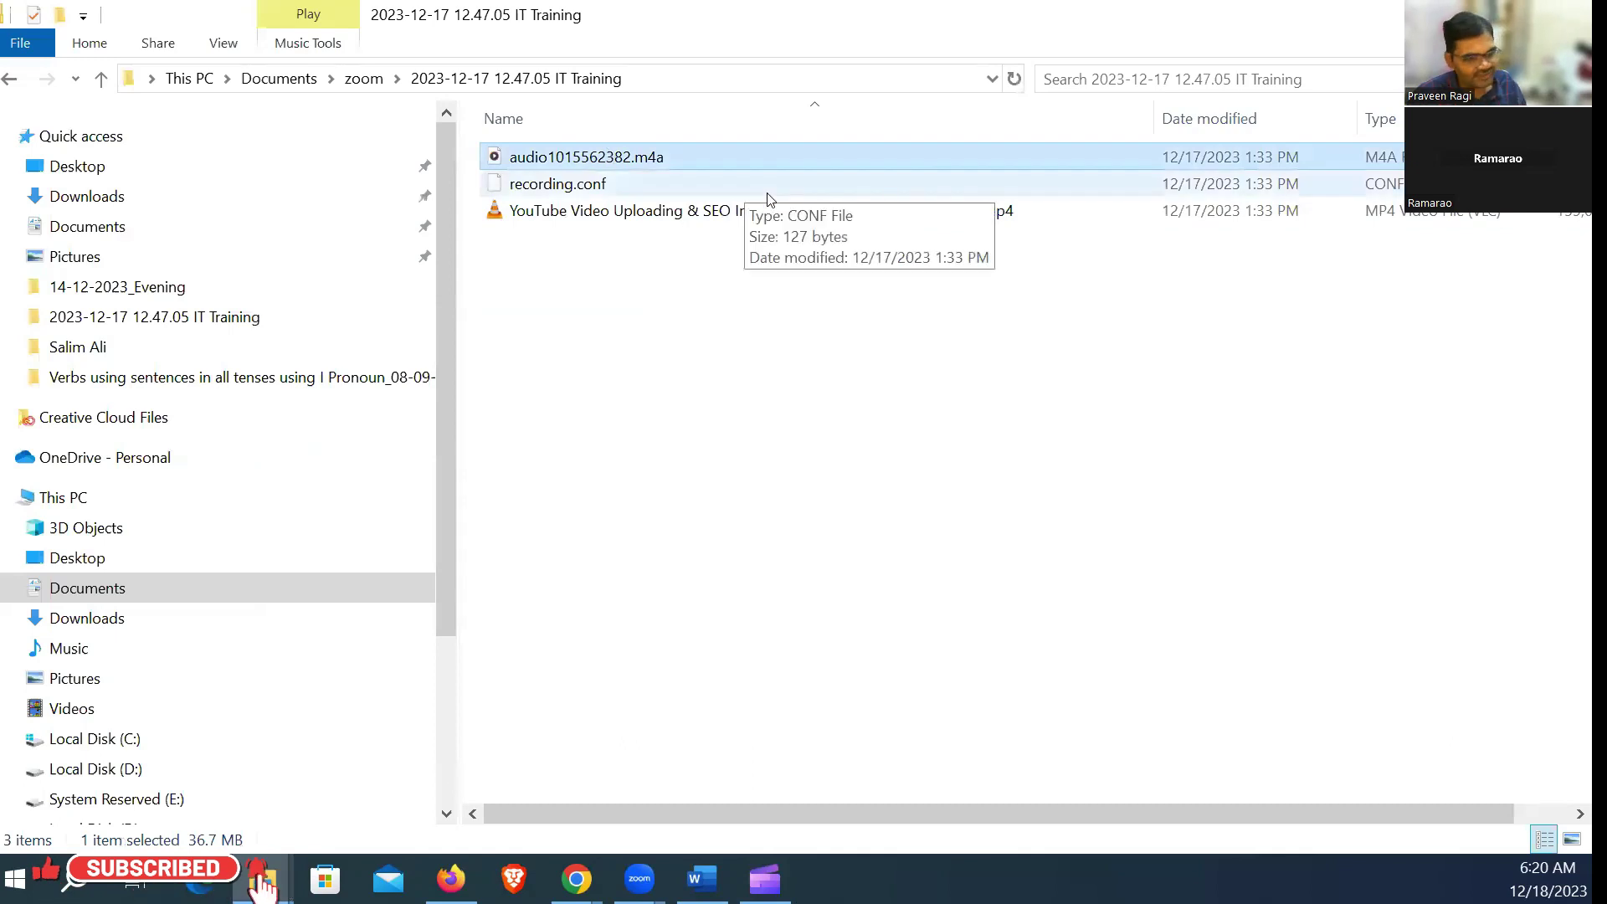
key(F2)
text(Sldie 1)
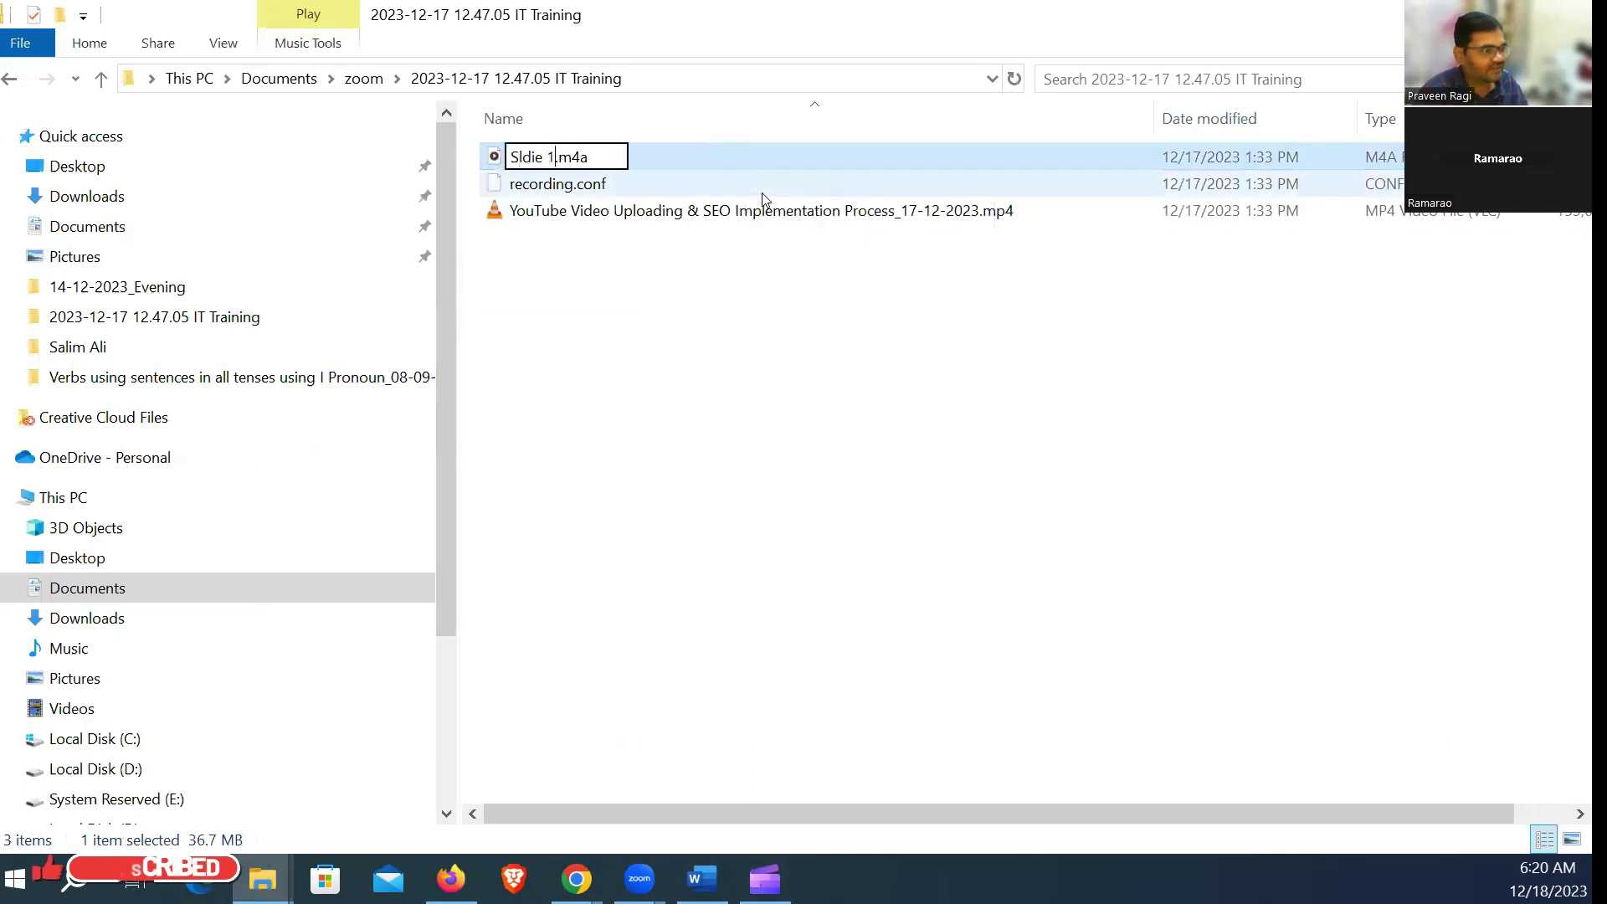
key(Return)
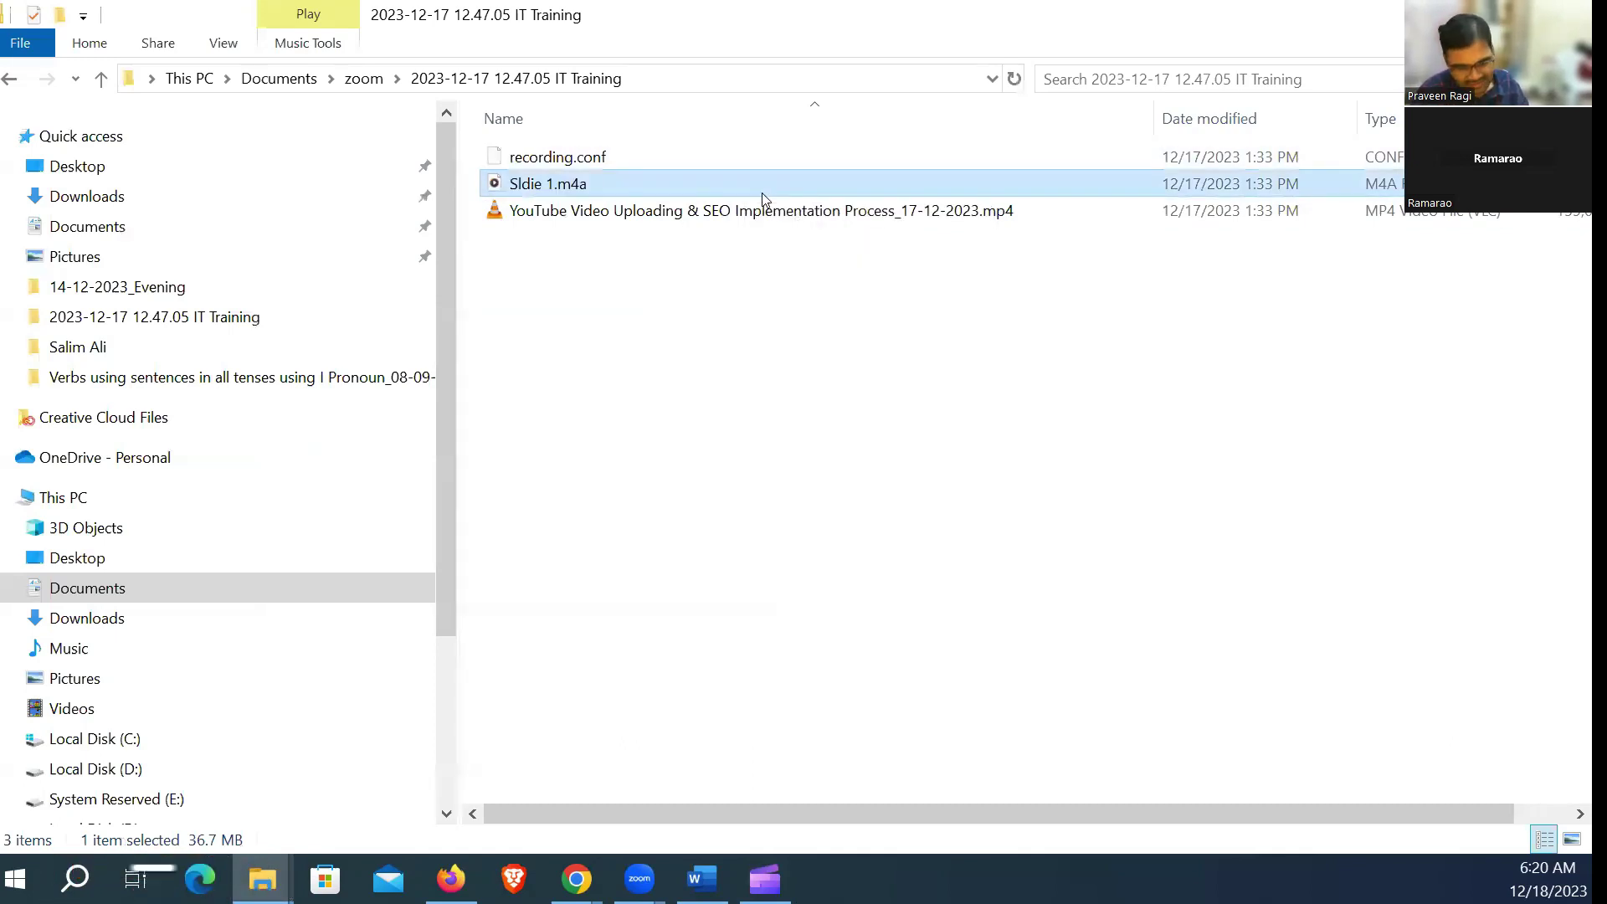
Step: Duplicate the file, rename the copy to Sldie 2.m4a, and return to Clipchamp
key(ctrl+c)
key(ctrl+v)
key(F2)
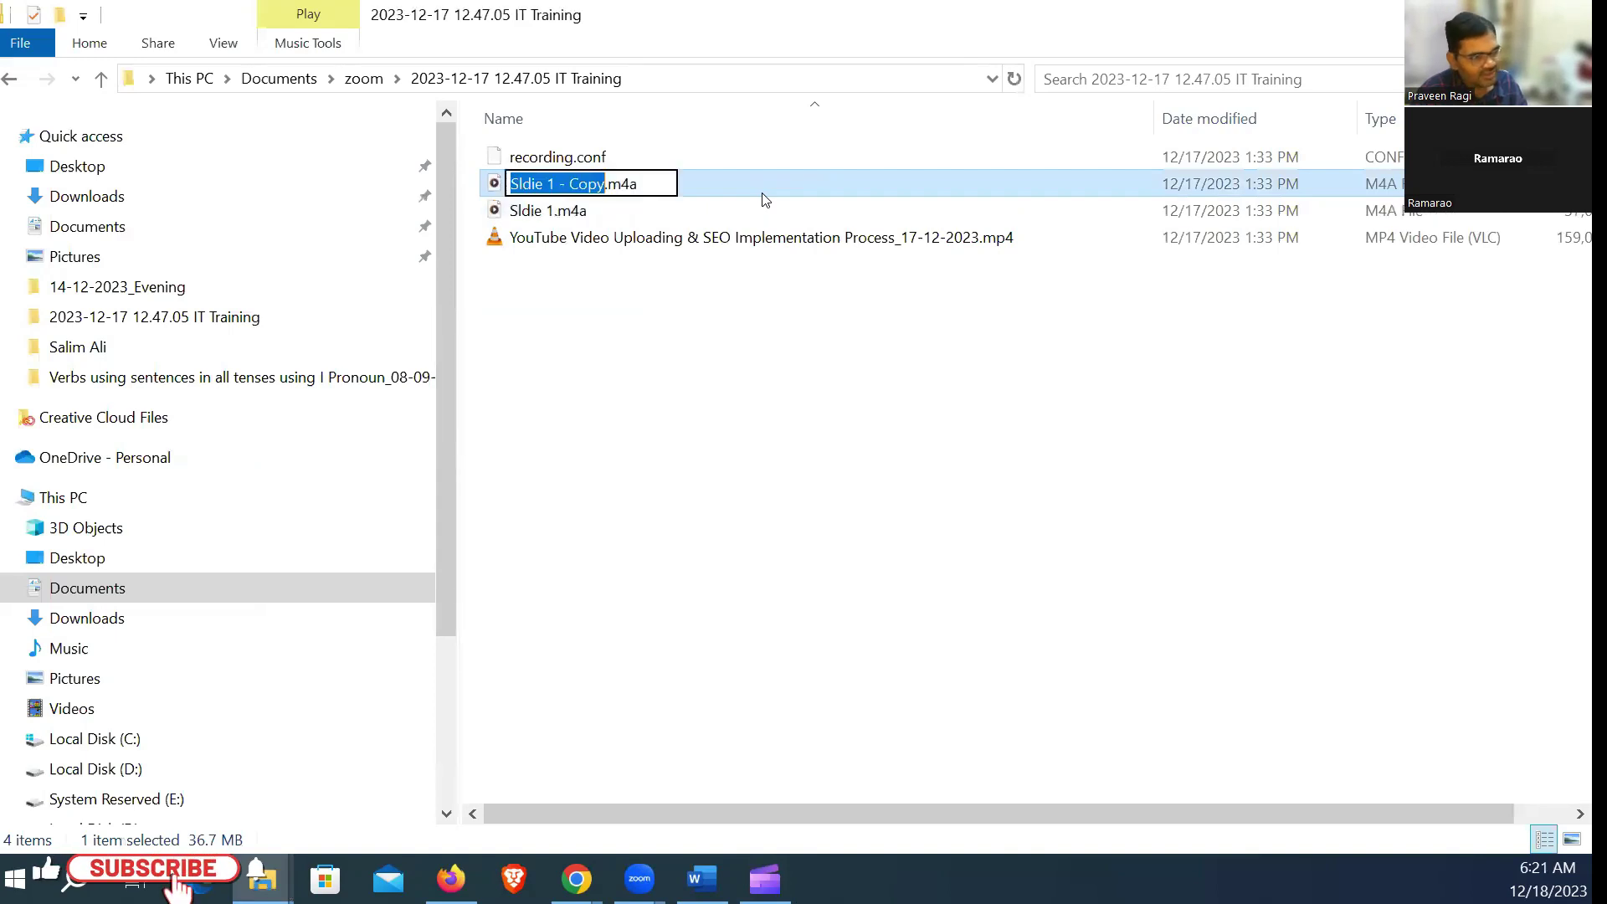
key(Home)
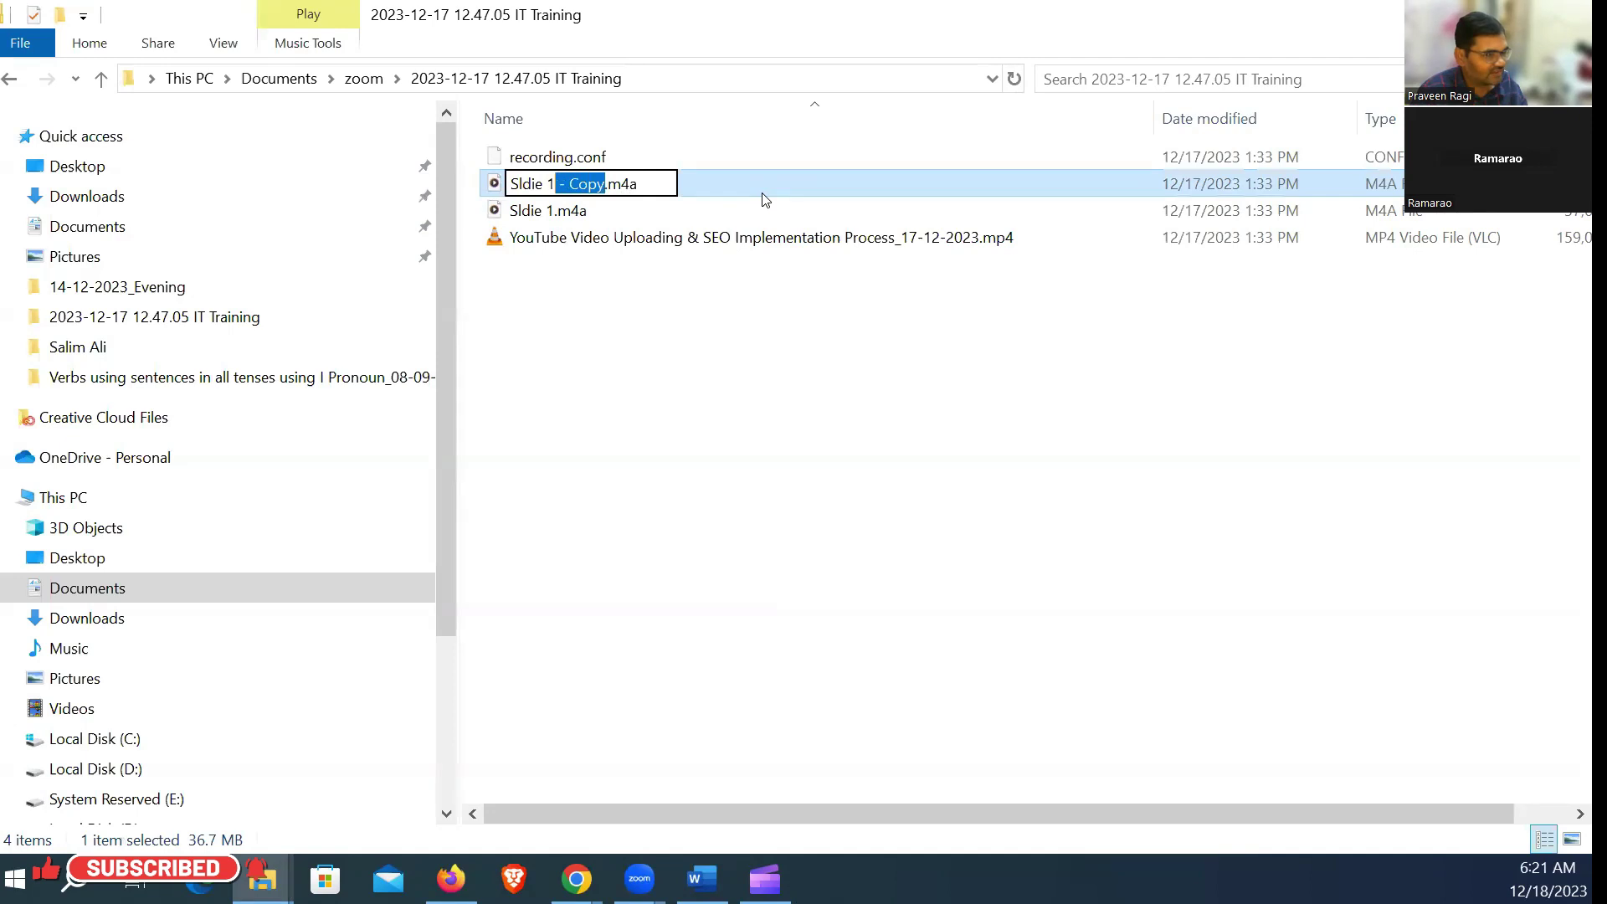
text(2)
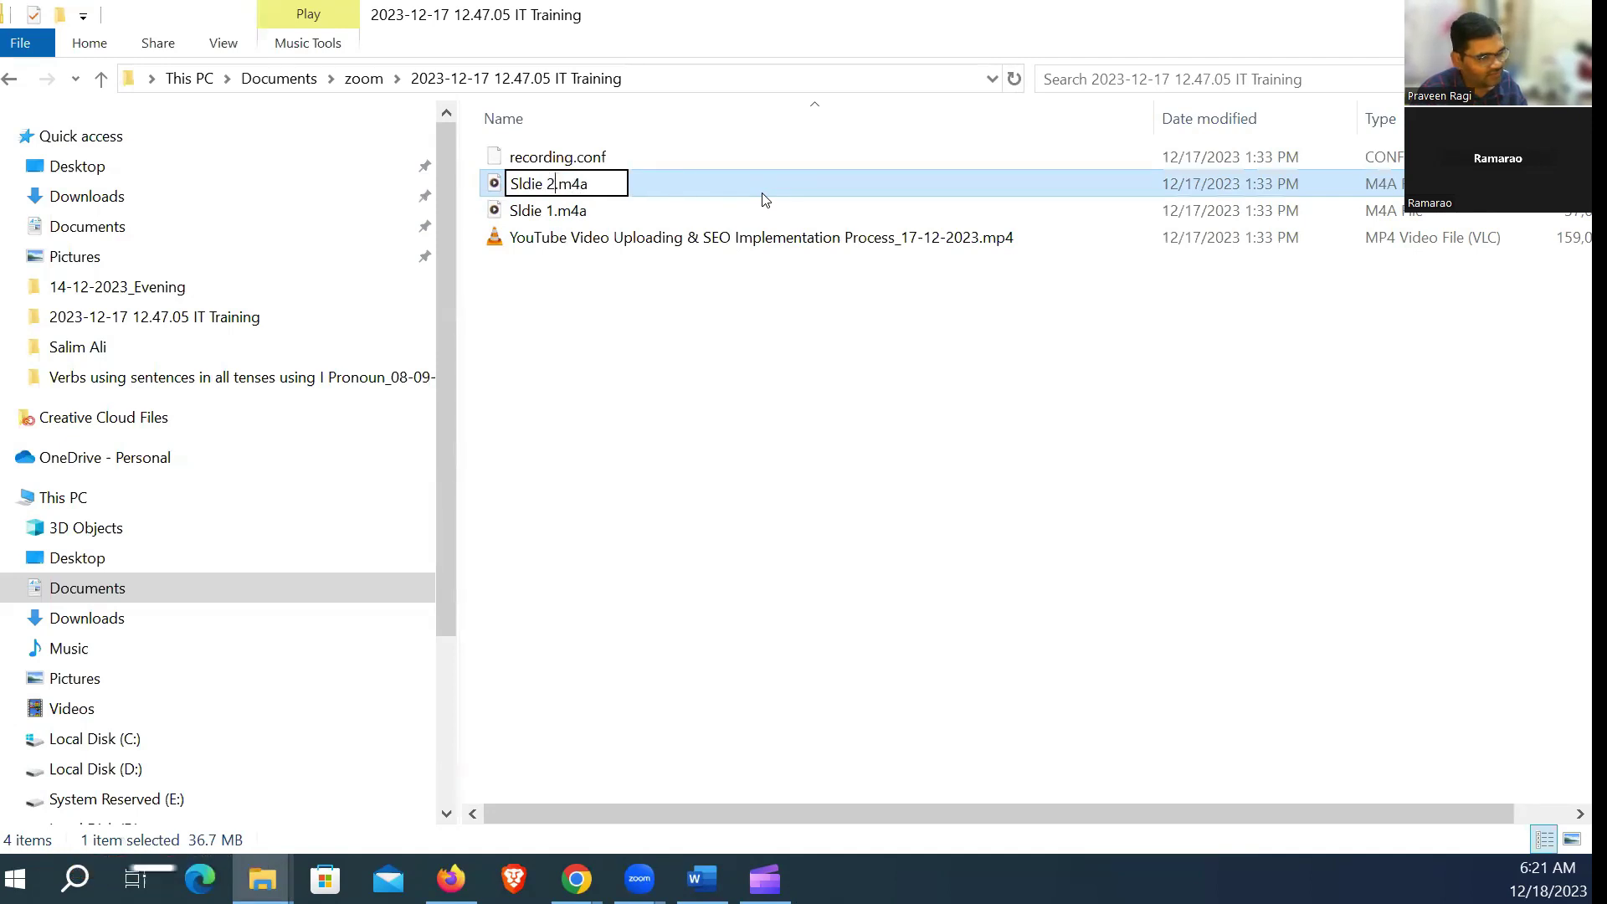
key(Return)
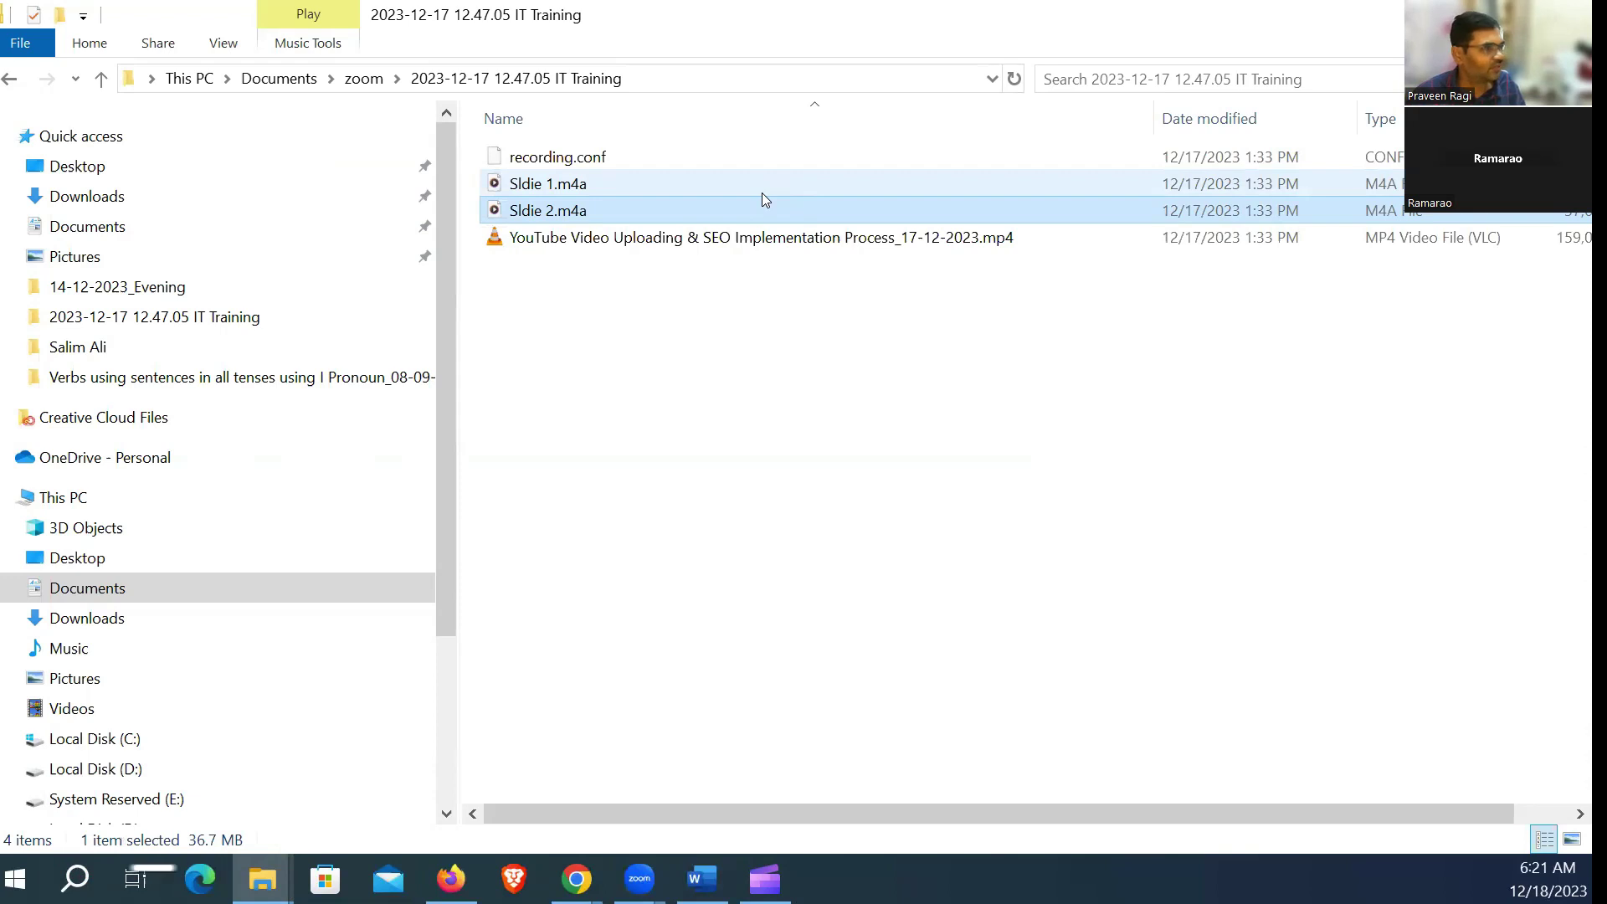
click(764, 879)
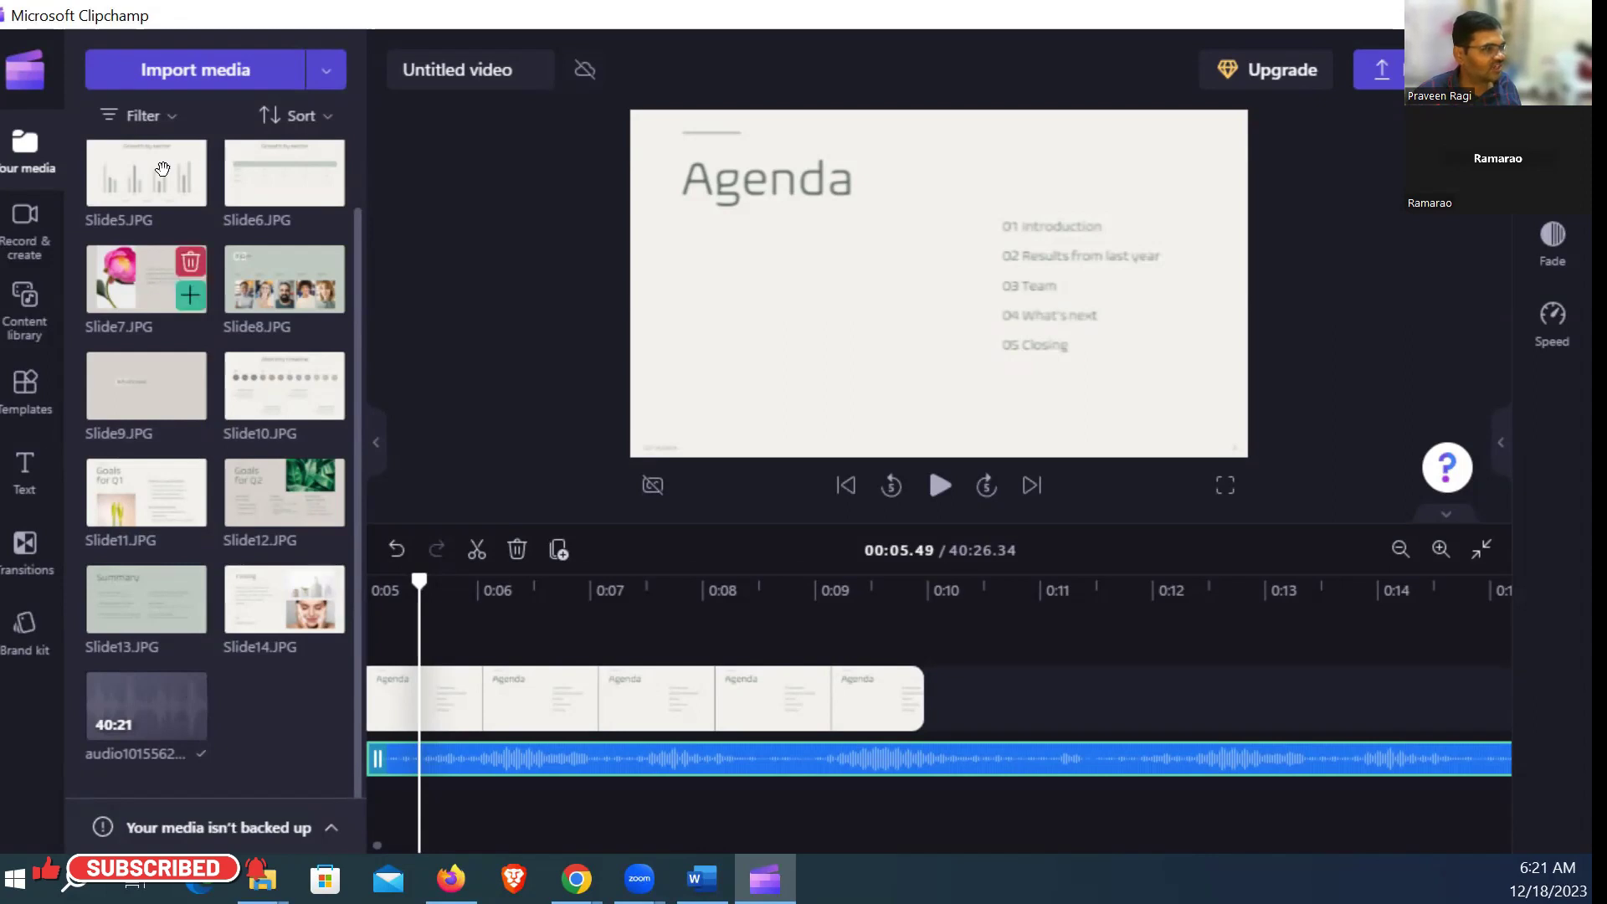
scroll(157, 173, up, 3)
click(772, 689)
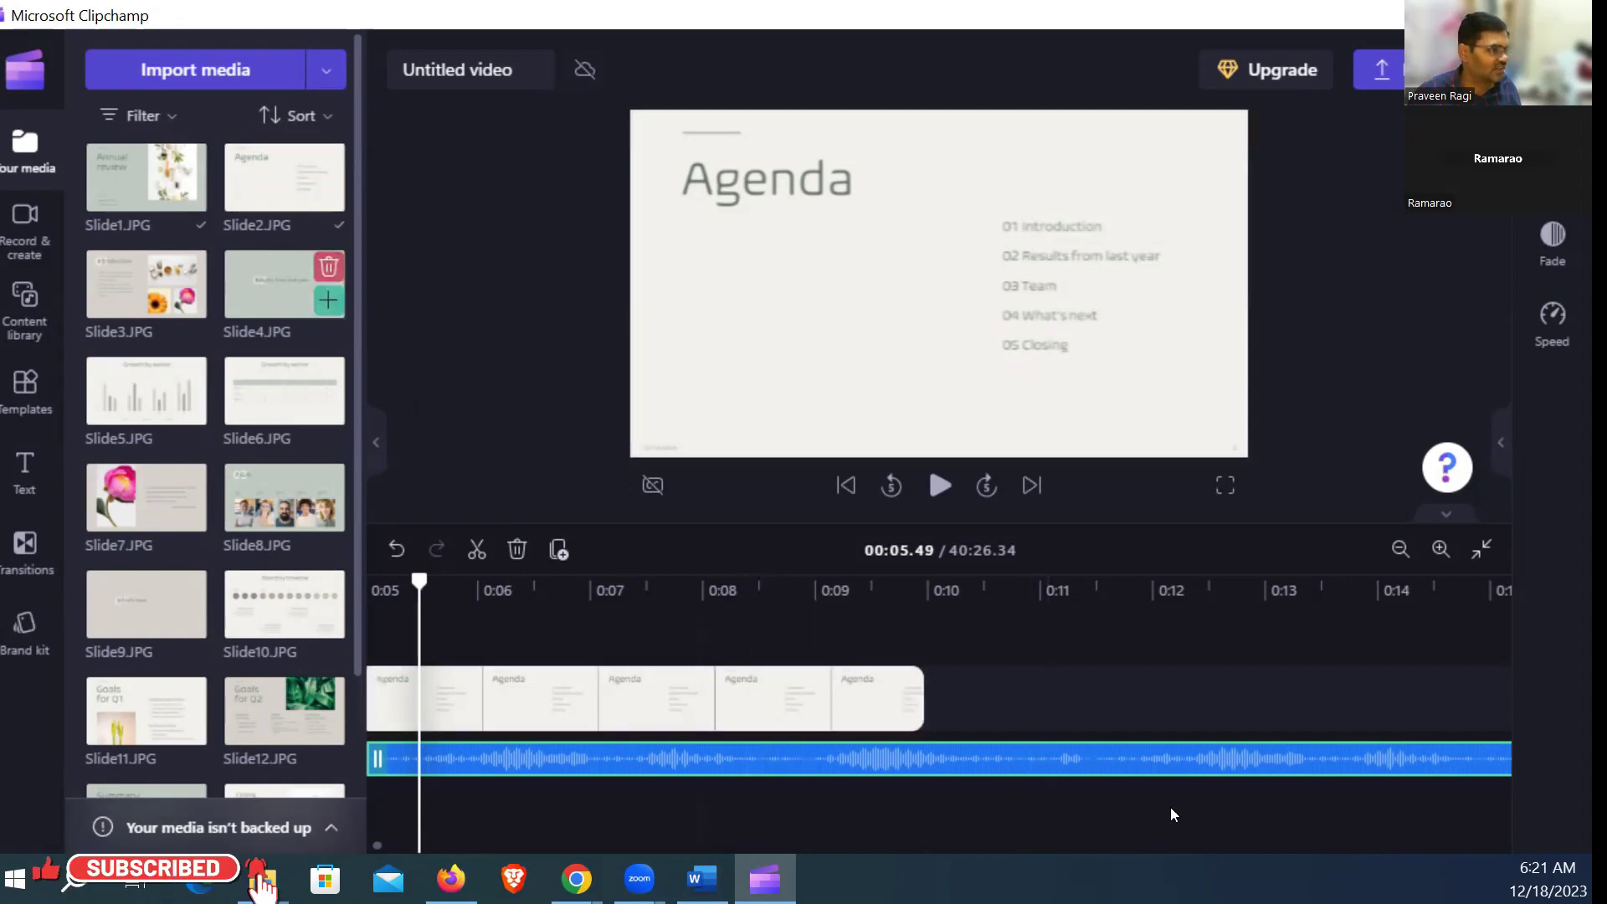
click(678, 694)
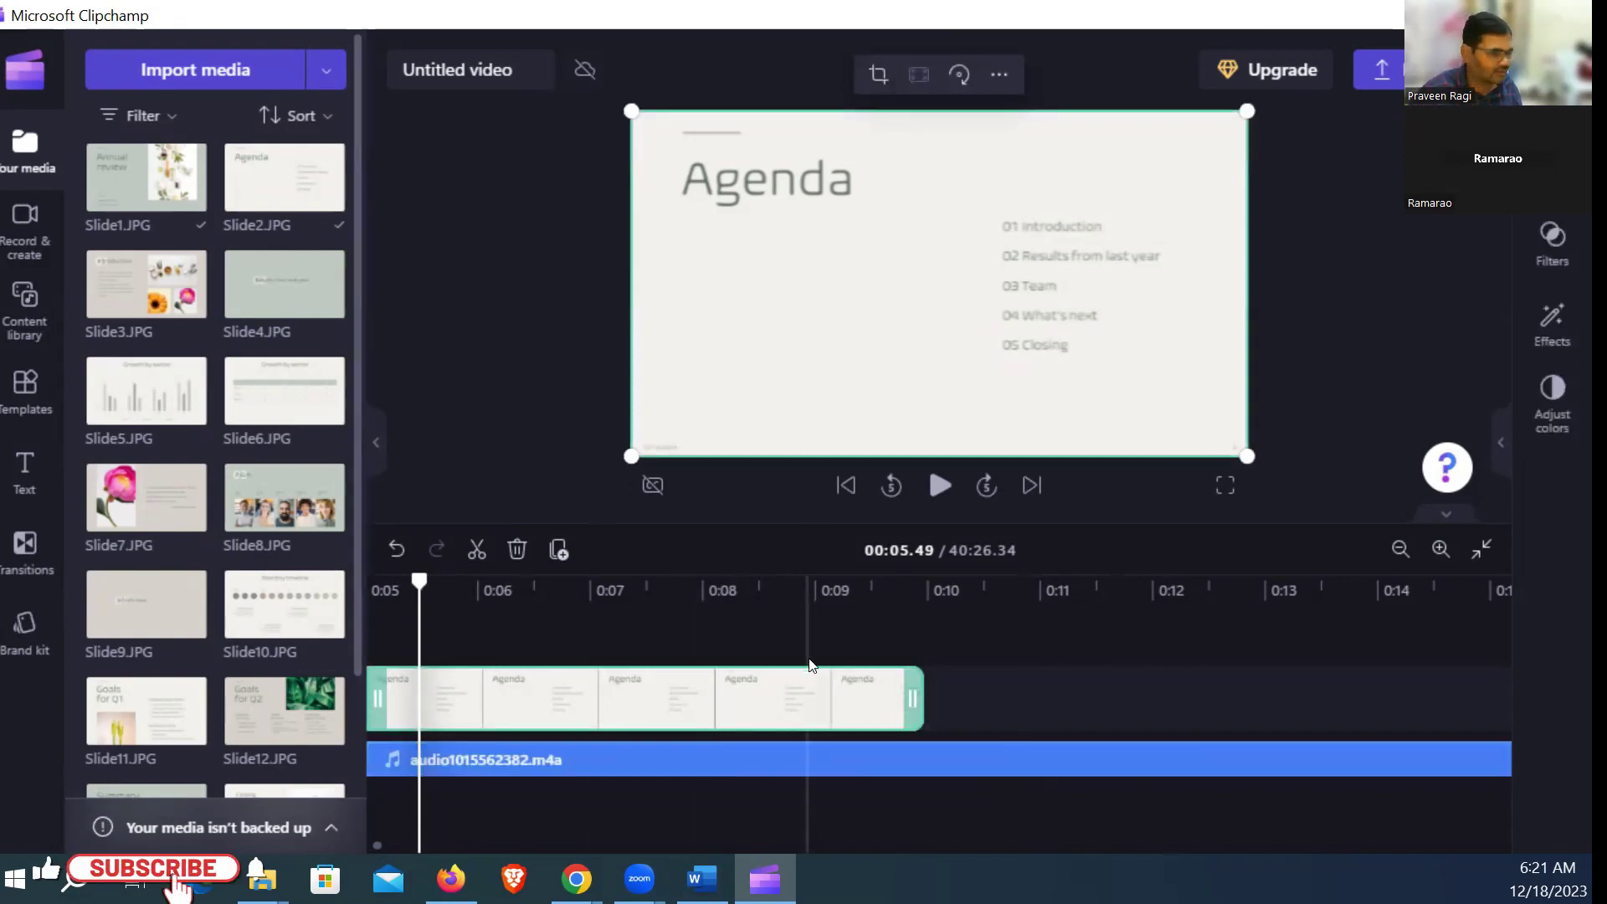
key(Home)
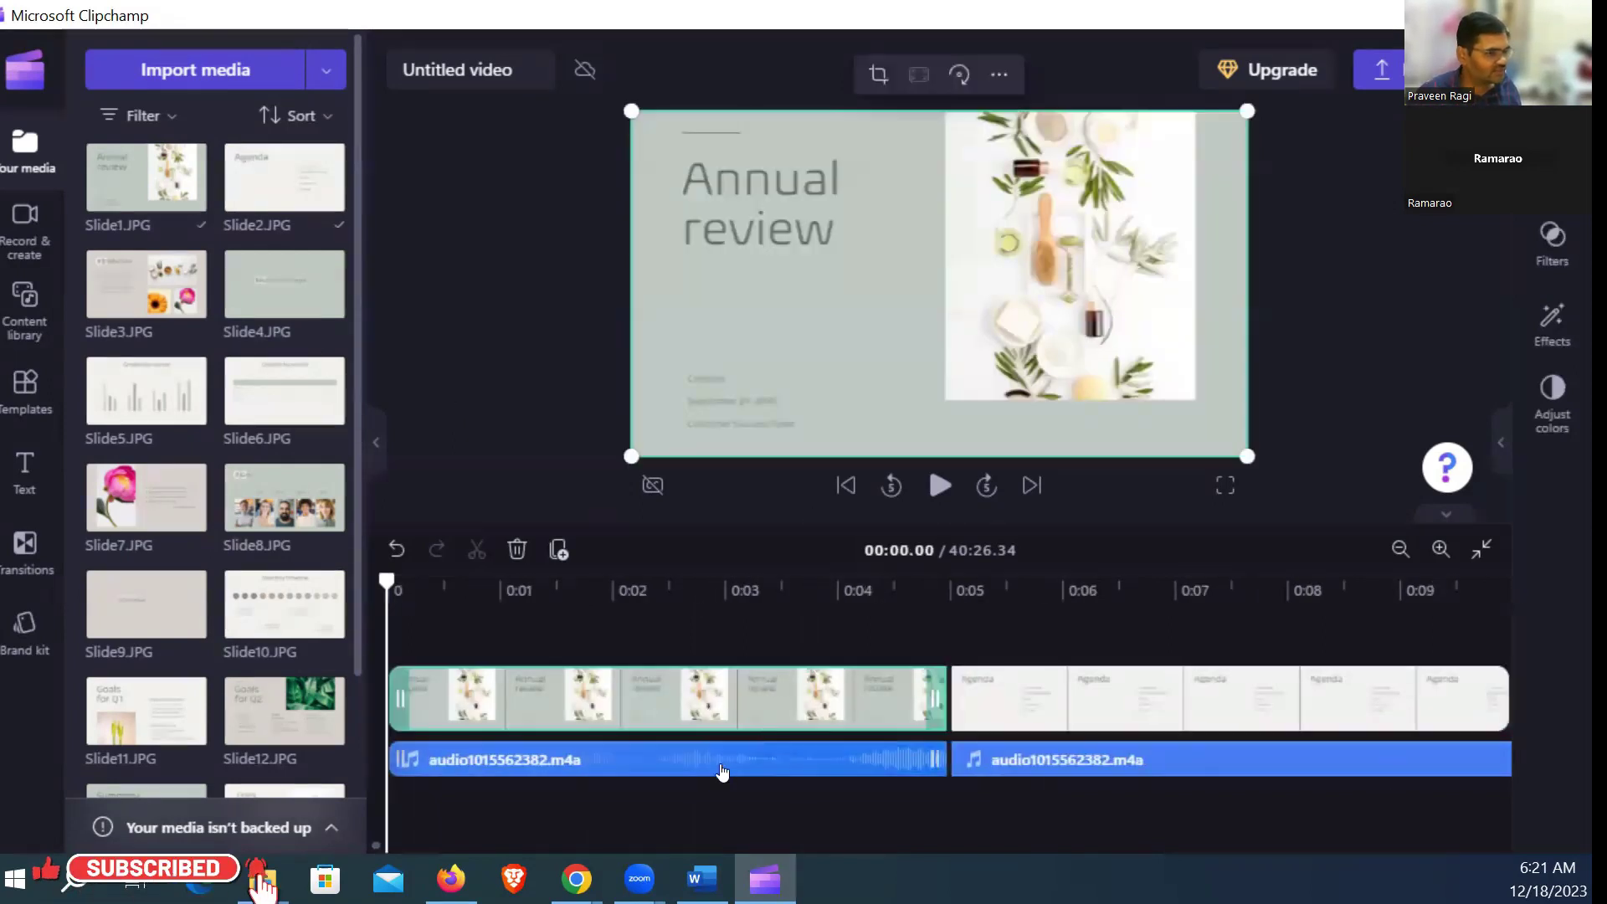
click(722, 770)
click(1104, 700)
click(1105, 762)
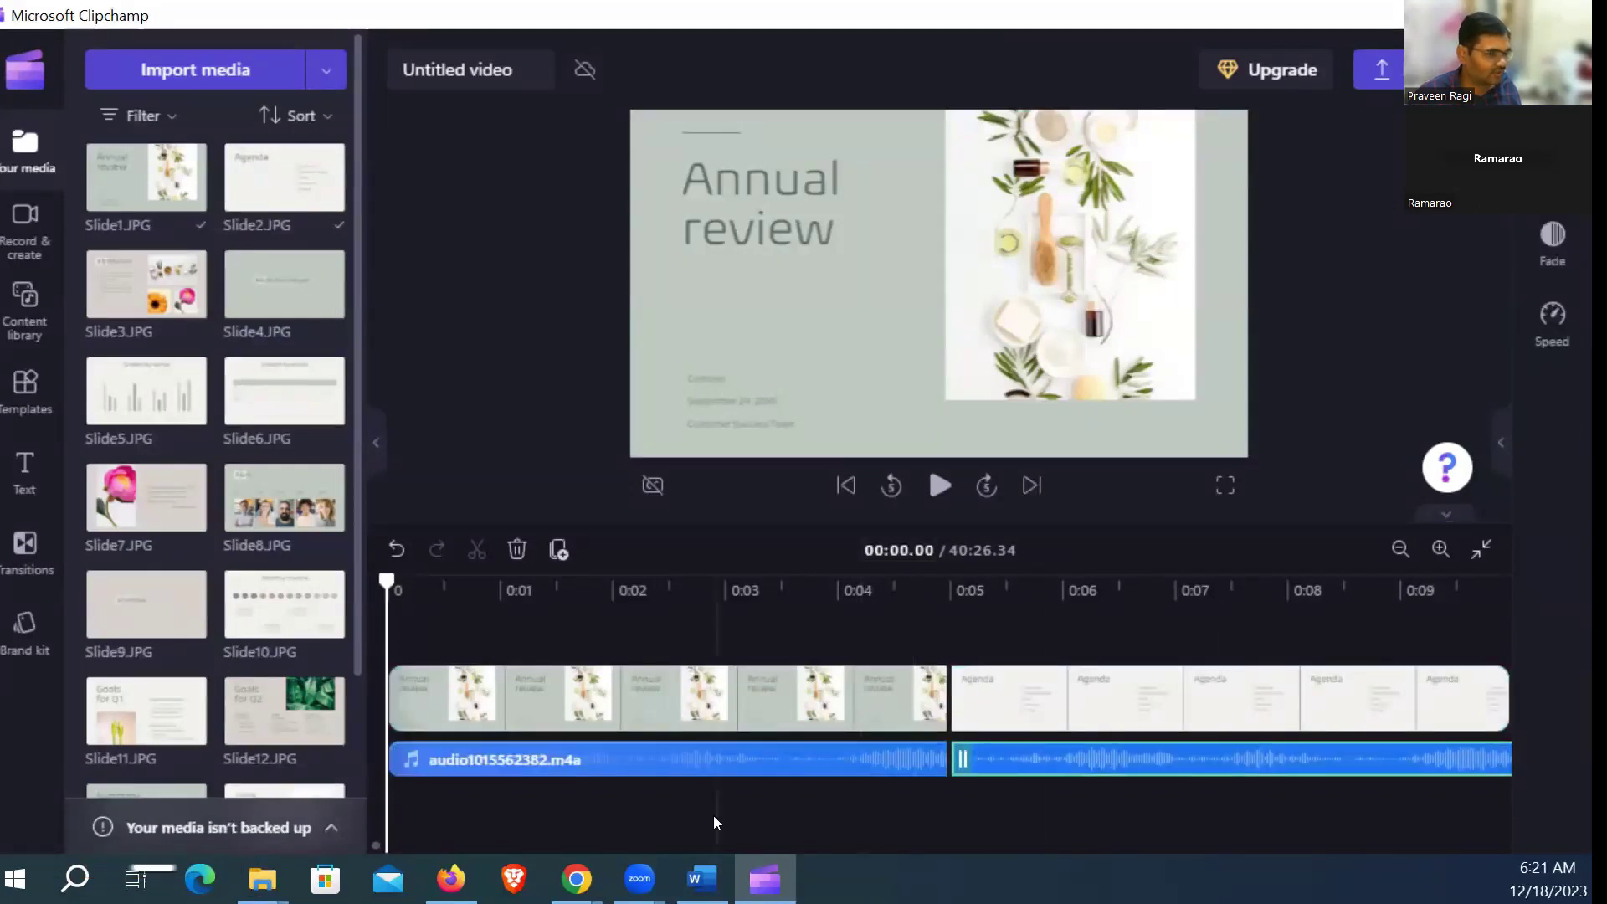
drag(1394, 607, 1508, 601)
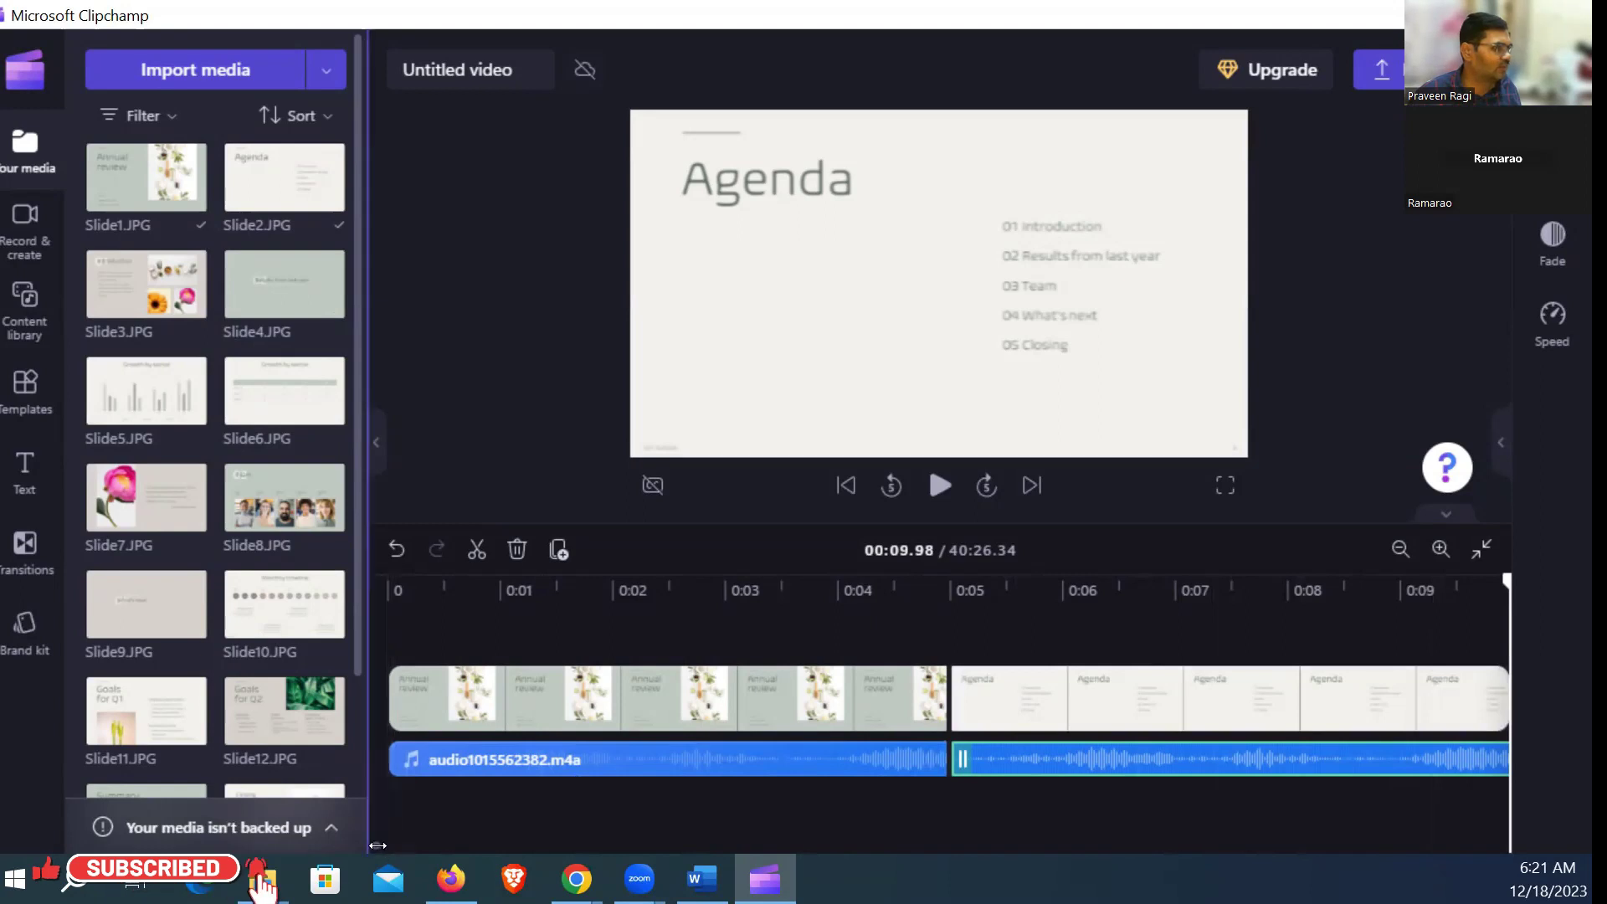
click(377, 845)
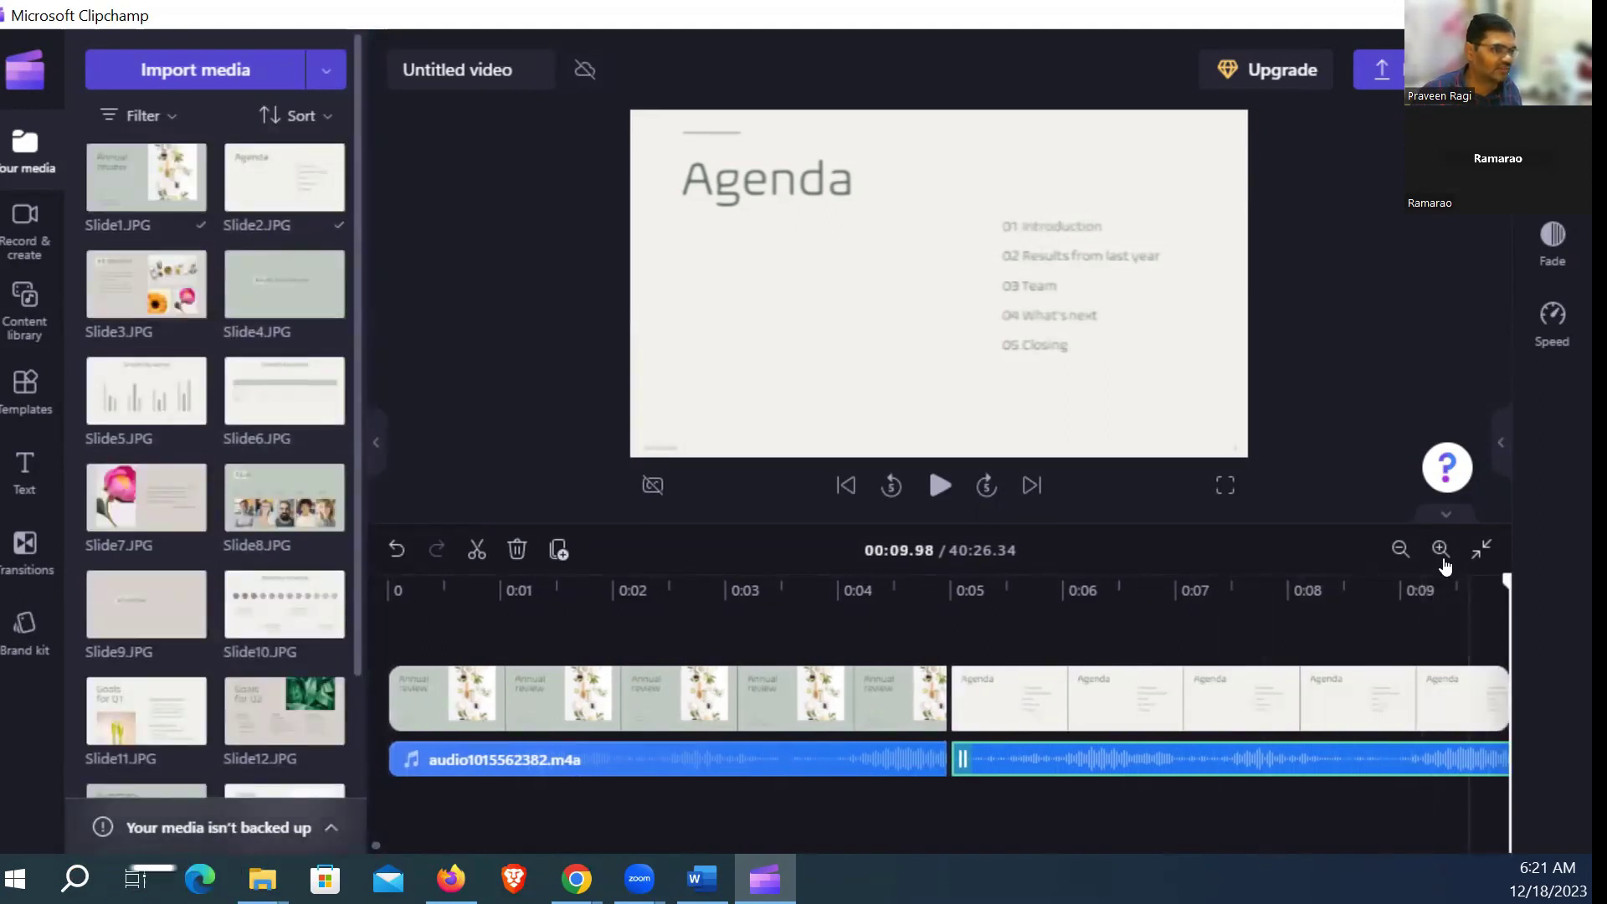
Step: Split the Agenda audio at 00:10.00 and delete the extra part beyond 10 seconds
click(1400, 550)
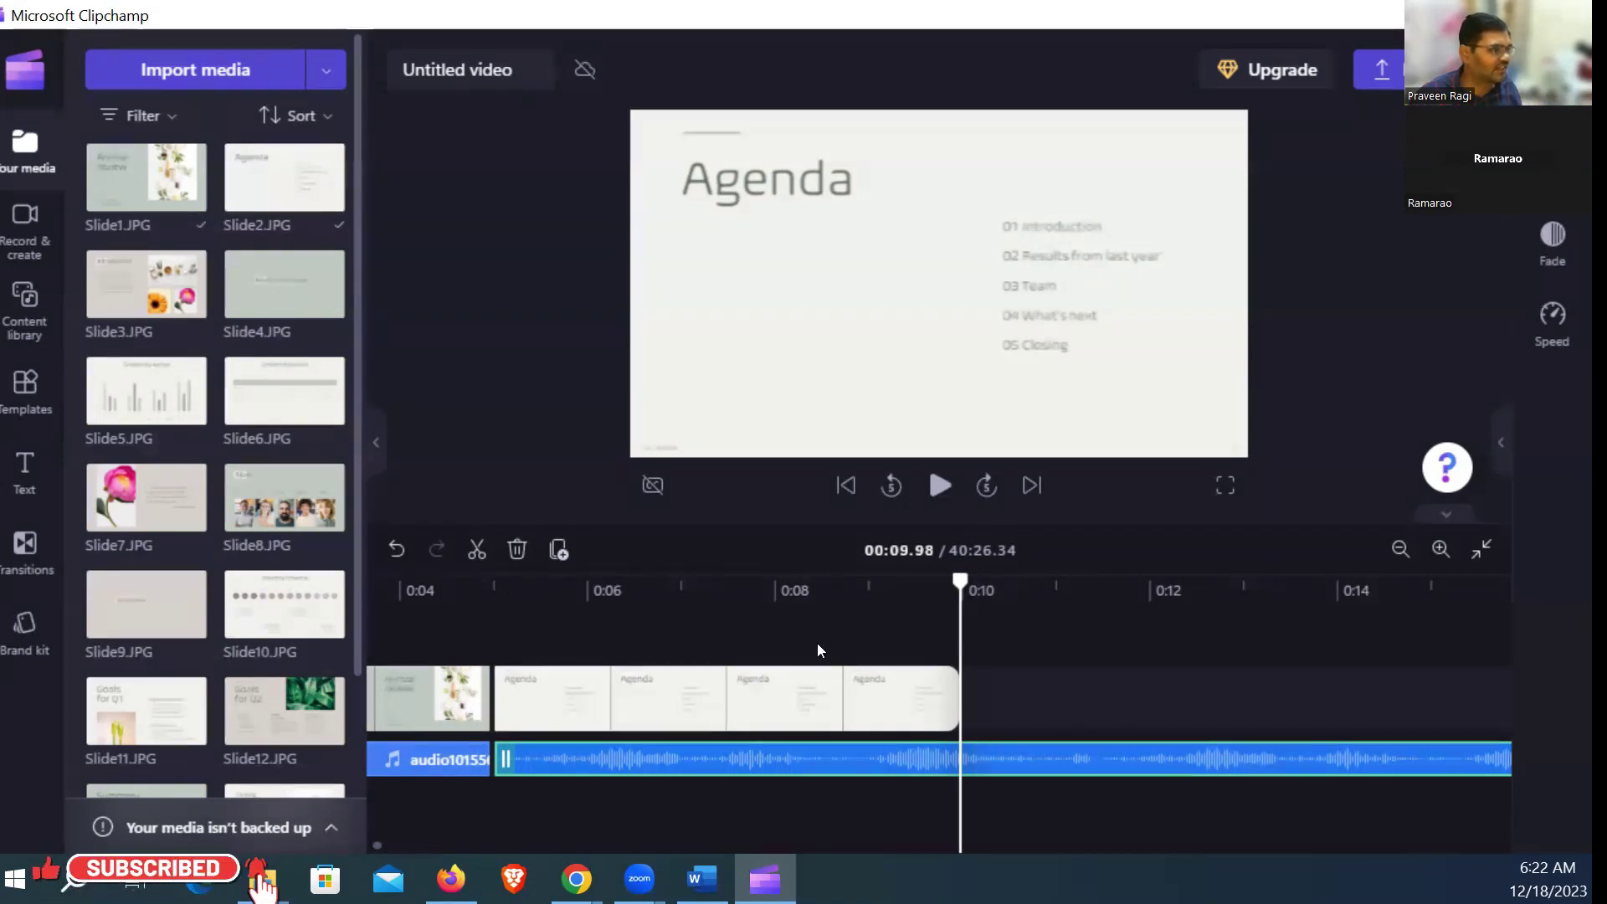
mouse_move(958, 583)
mouse_down()
mouse_move(979, 583)
mouse_move(957, 583)
mouse_up()
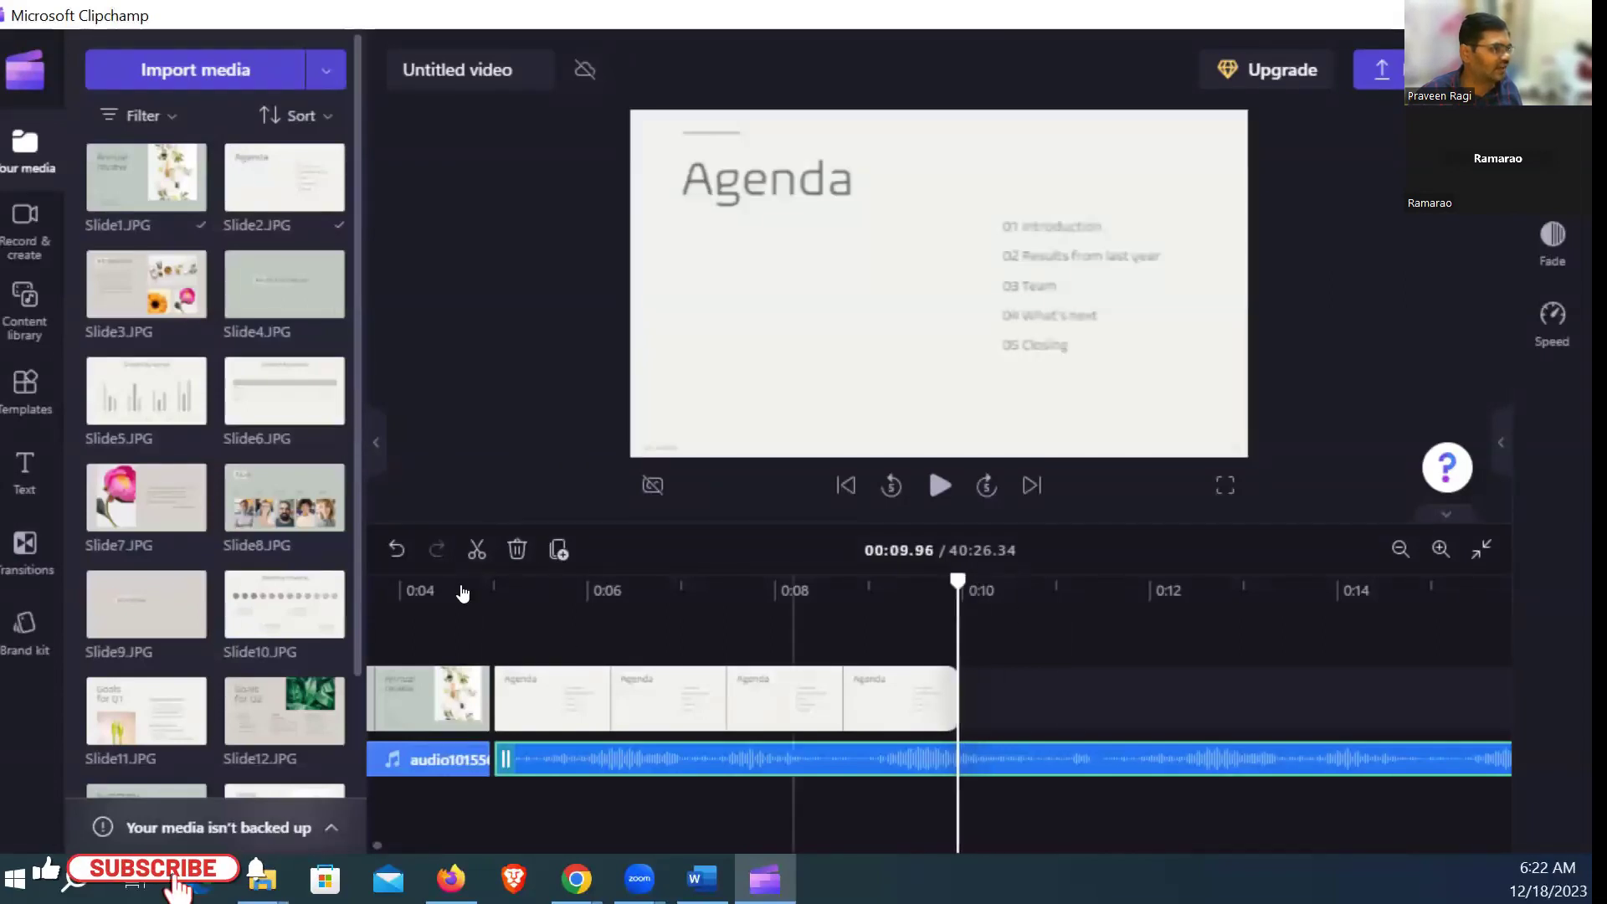
click(477, 549)
drag(1023, 762, 1092, 770)
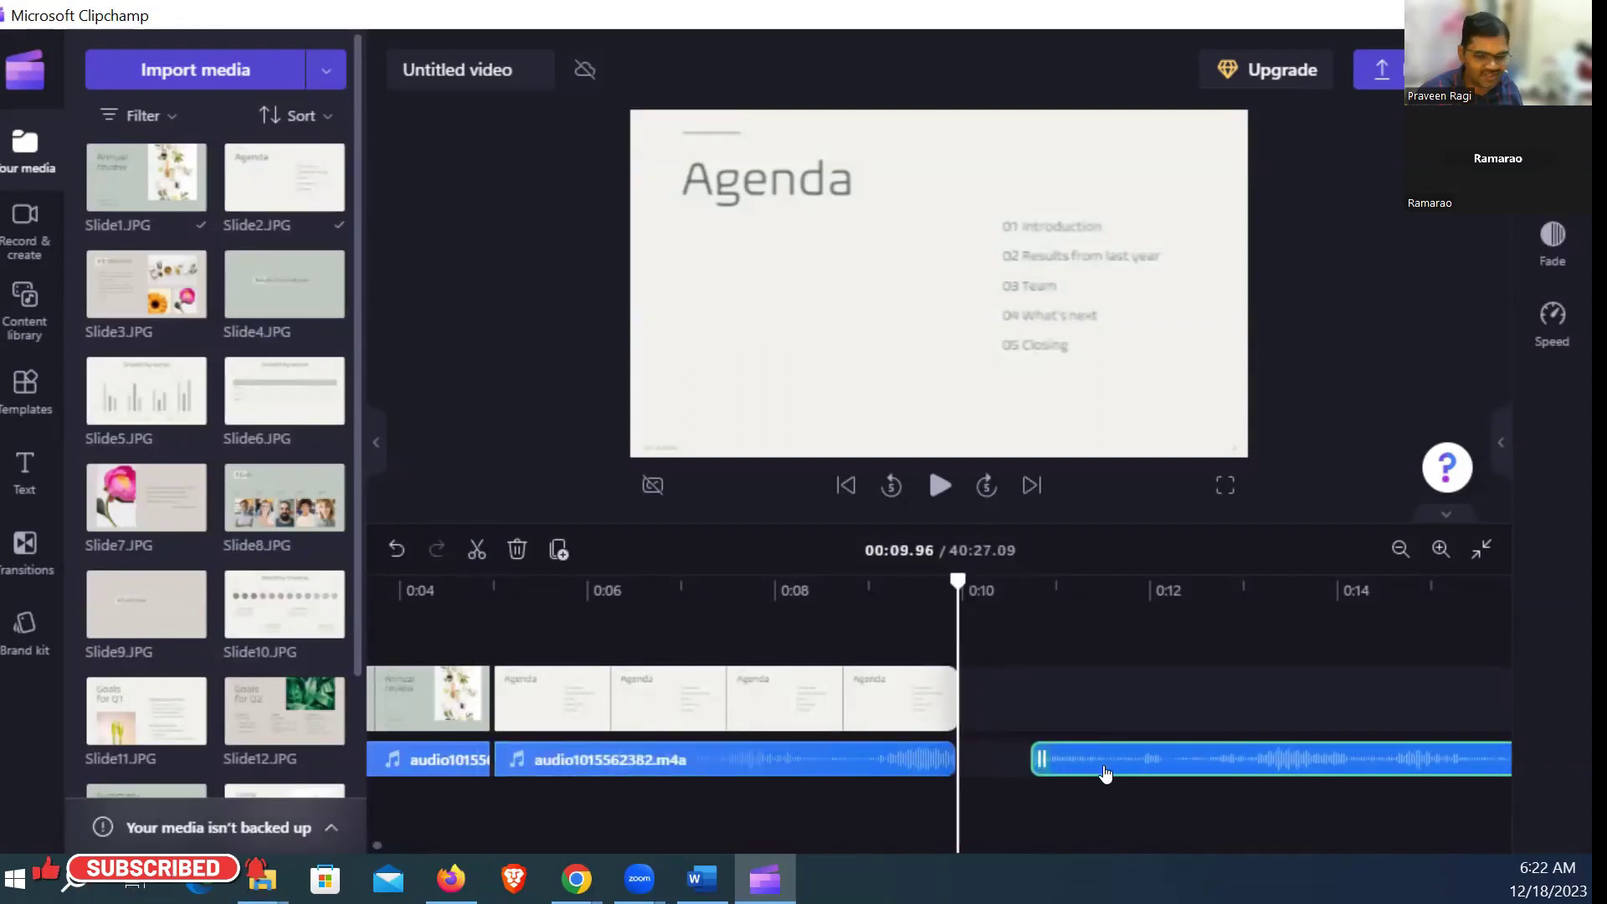
key(Delete)
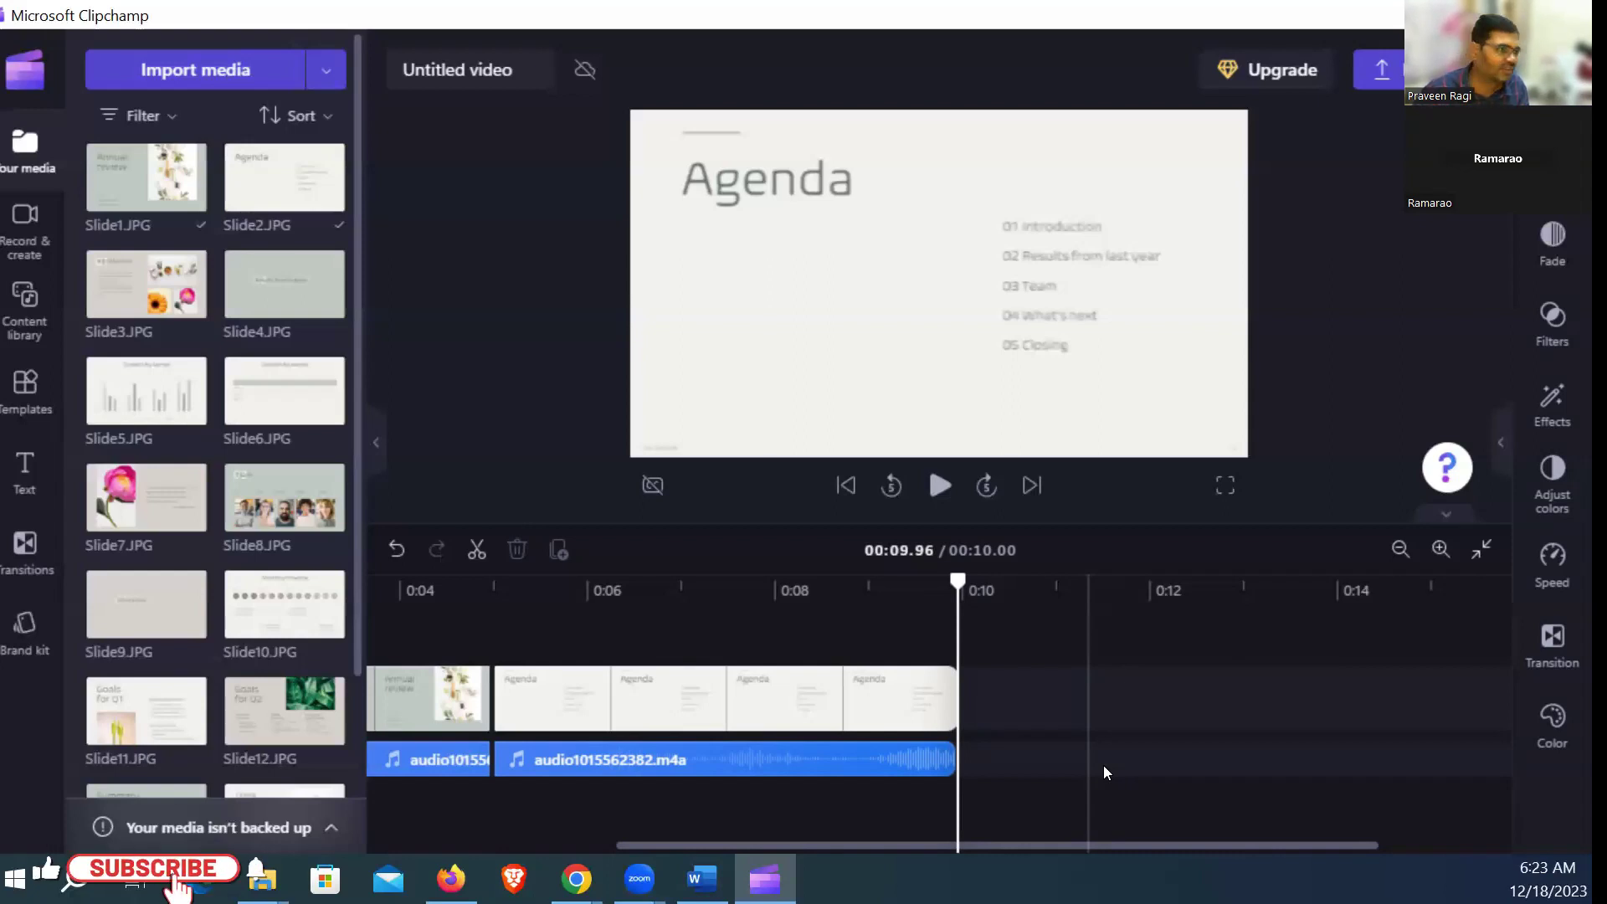
click(1108, 295)
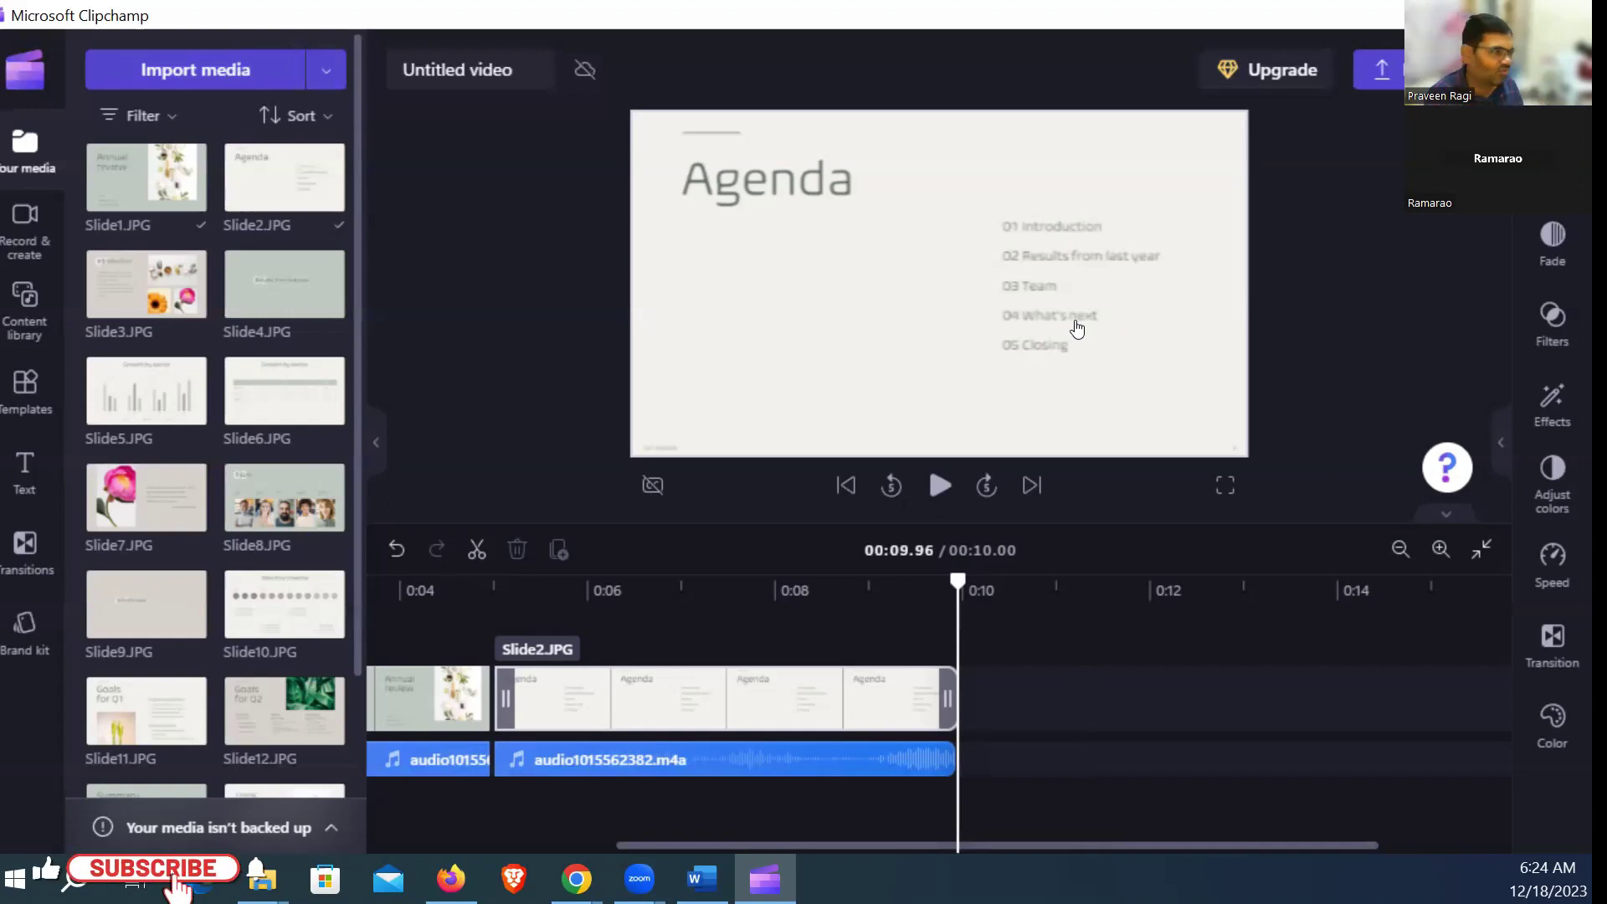
click(92, 86)
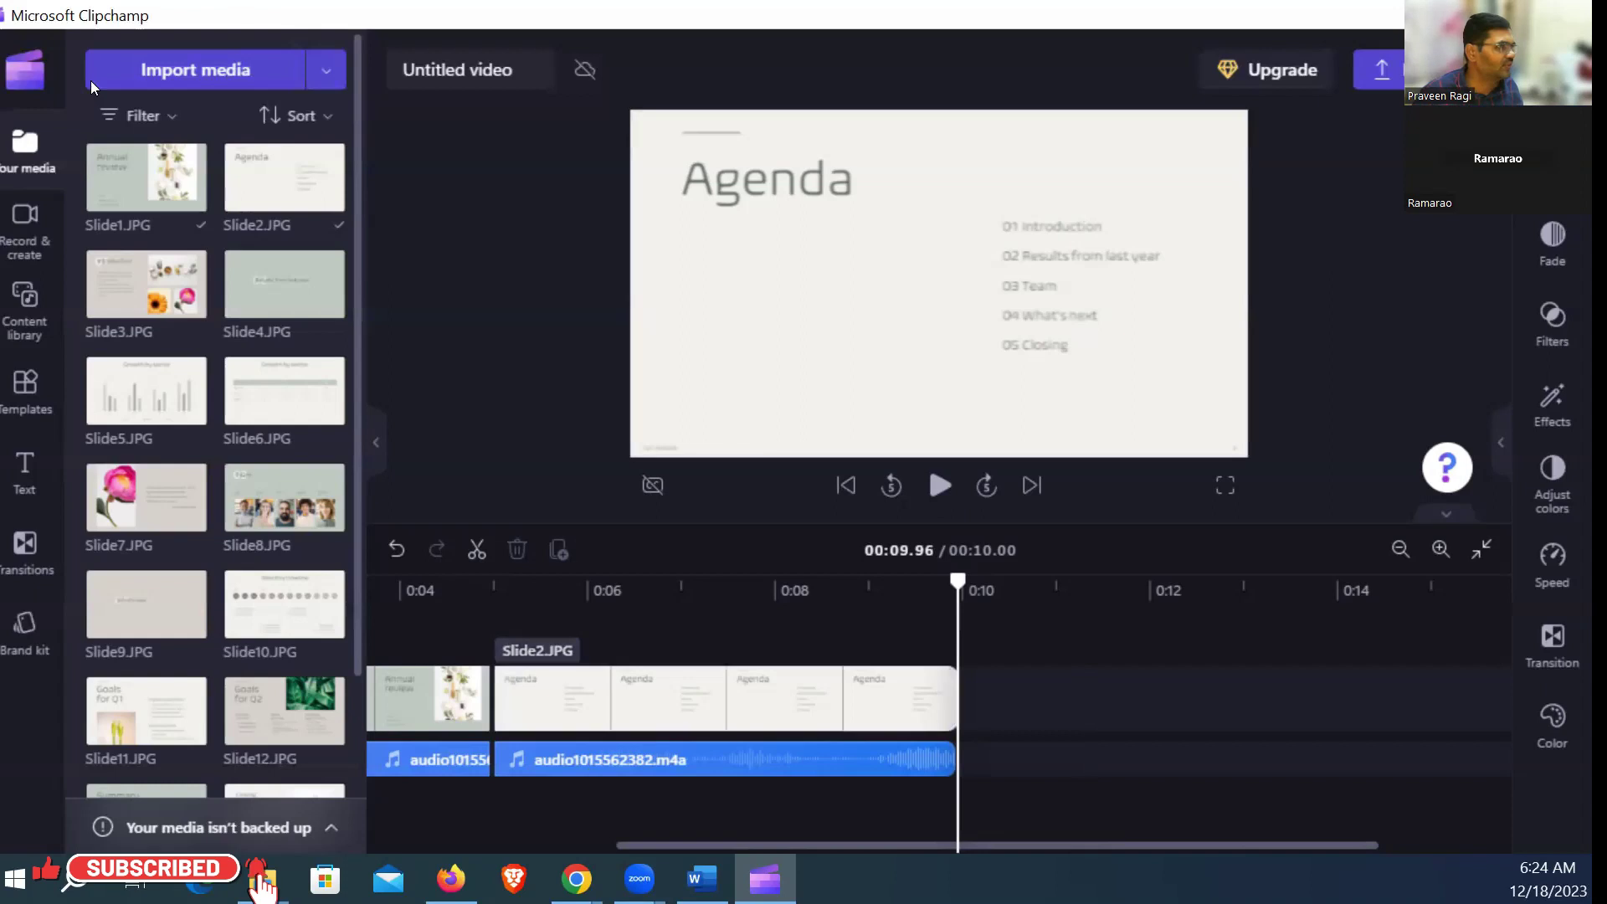
mouse_move(300, 203)
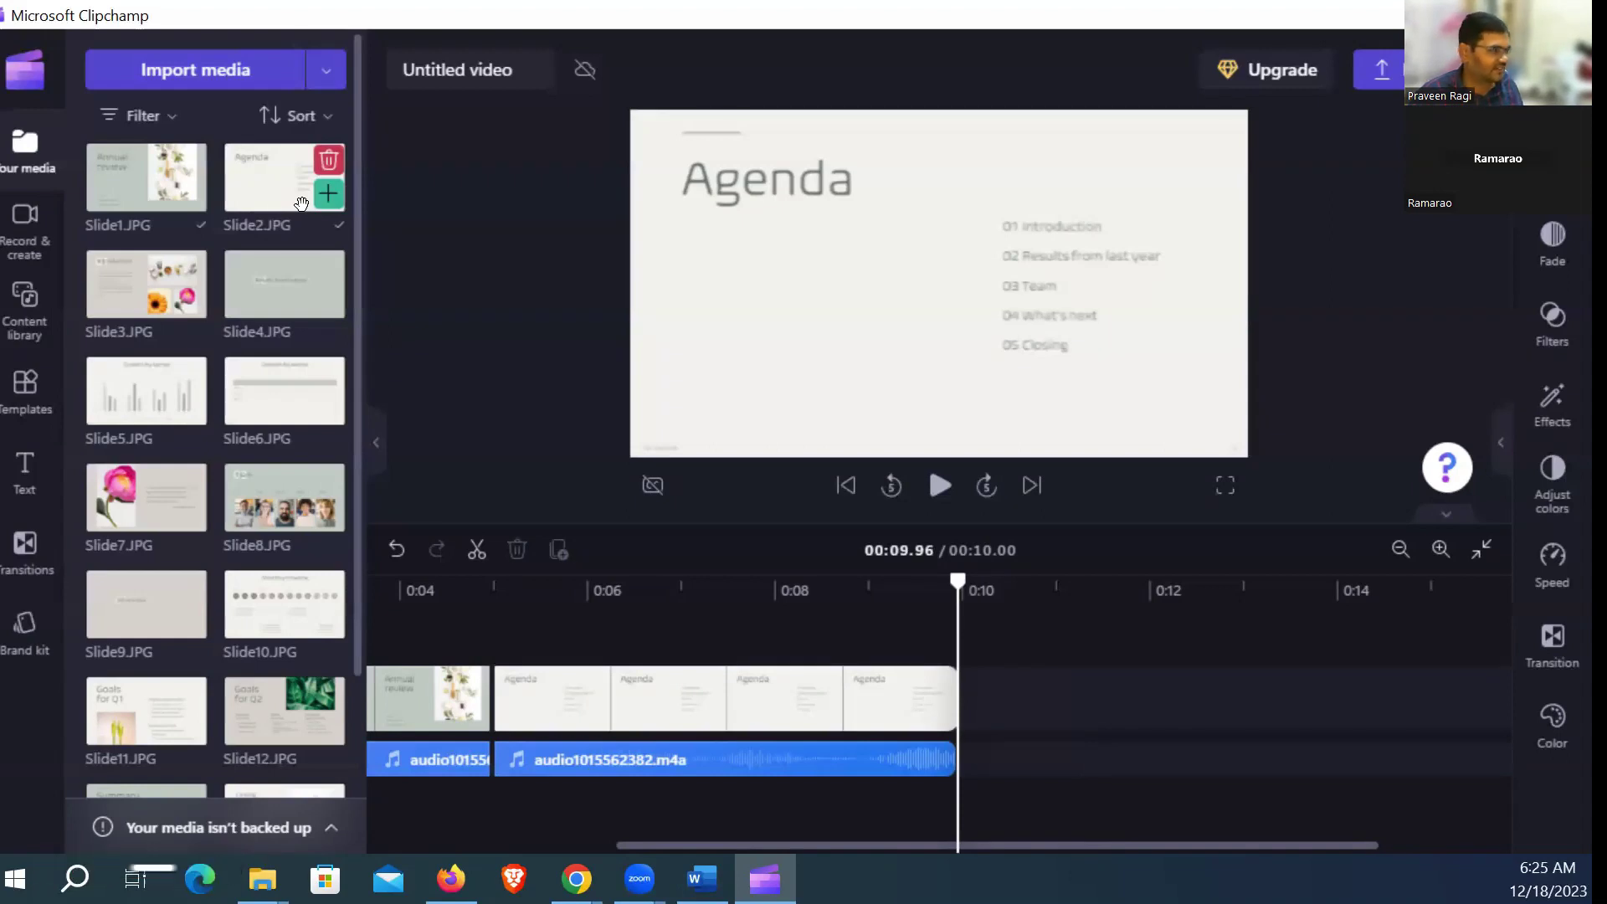
click(828, 424)
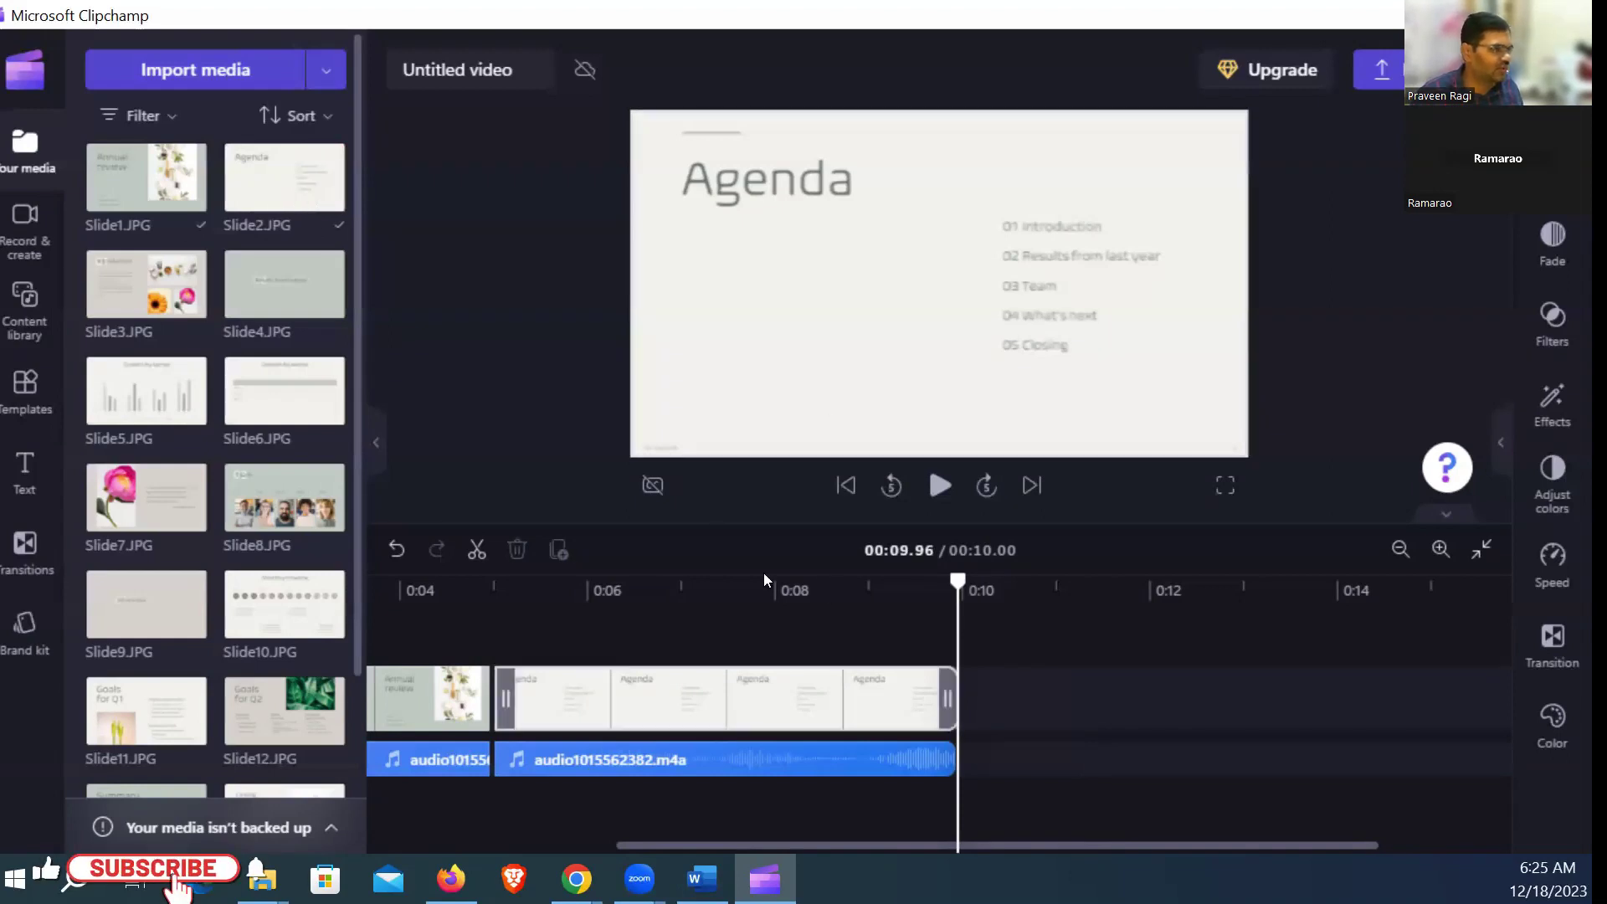
Step: Show Clipchamp's Record & create panel with screen and camera, camera, screen, audio and text-to-speech options
click(25, 233)
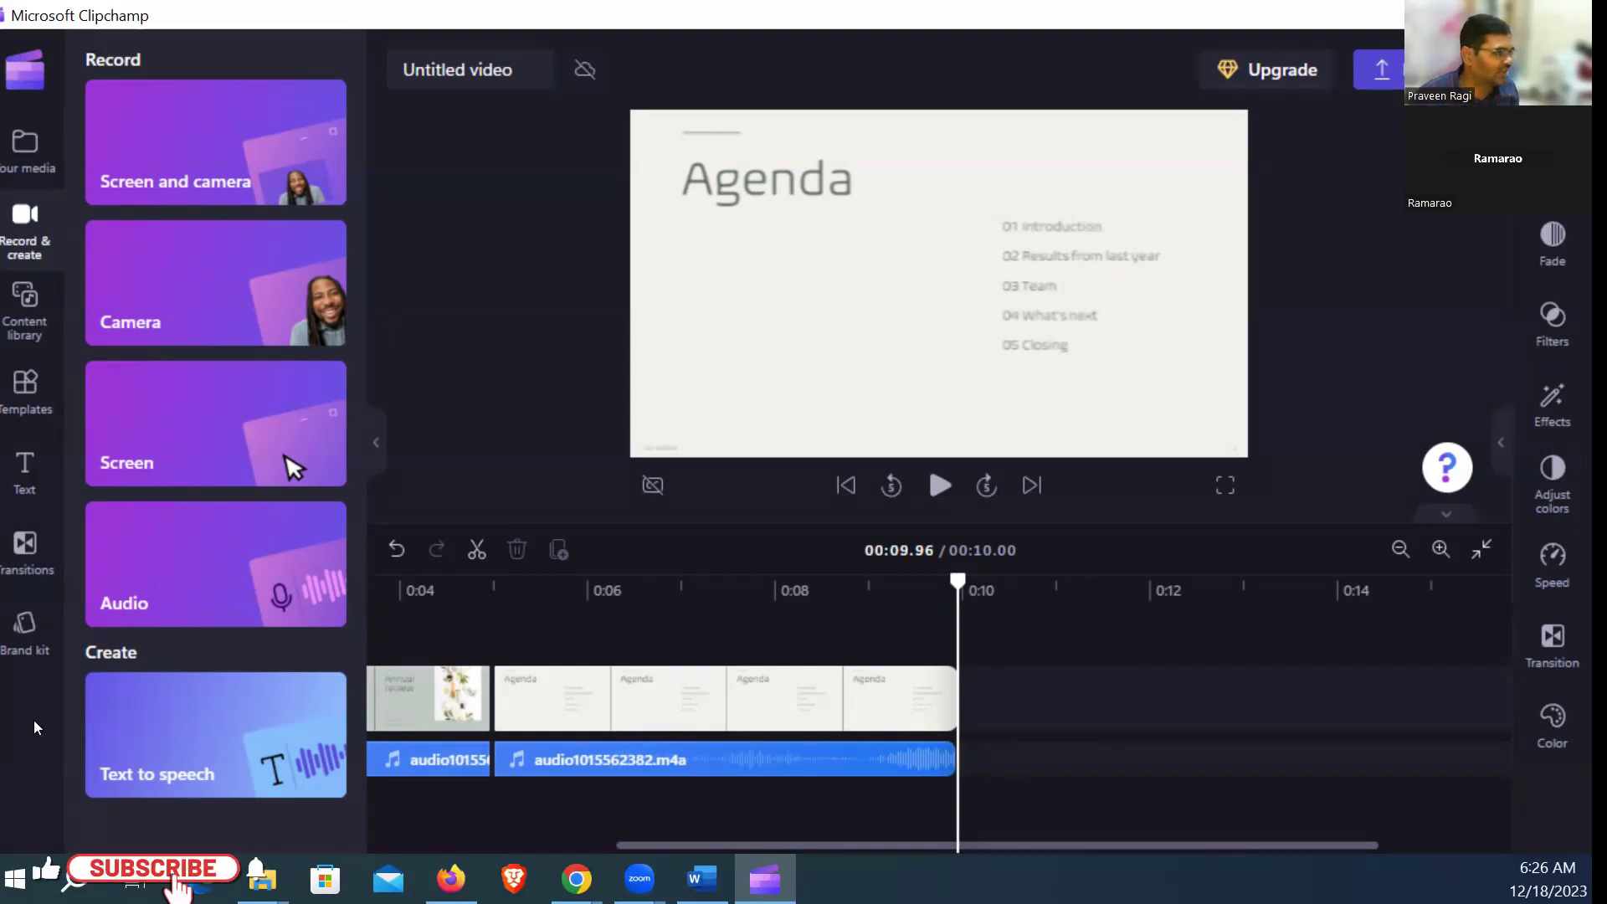
Step: In the IT Training folder, select the YouTube Video Uploading mp4, then minimize the window
mouse_move(262, 879)
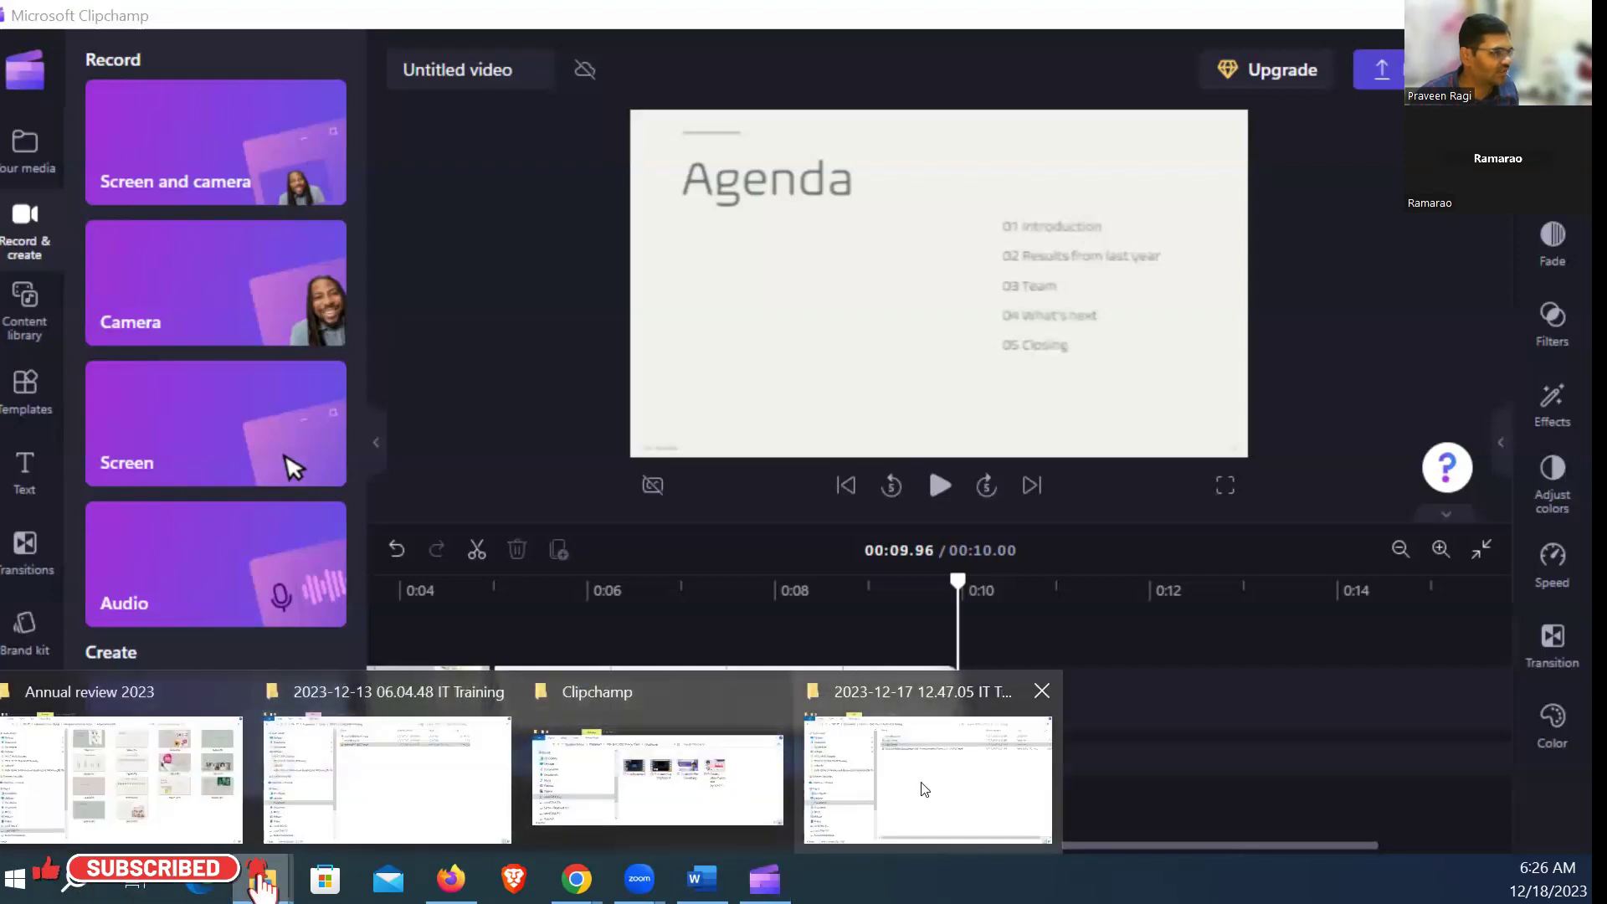
click(927, 778)
click(650, 305)
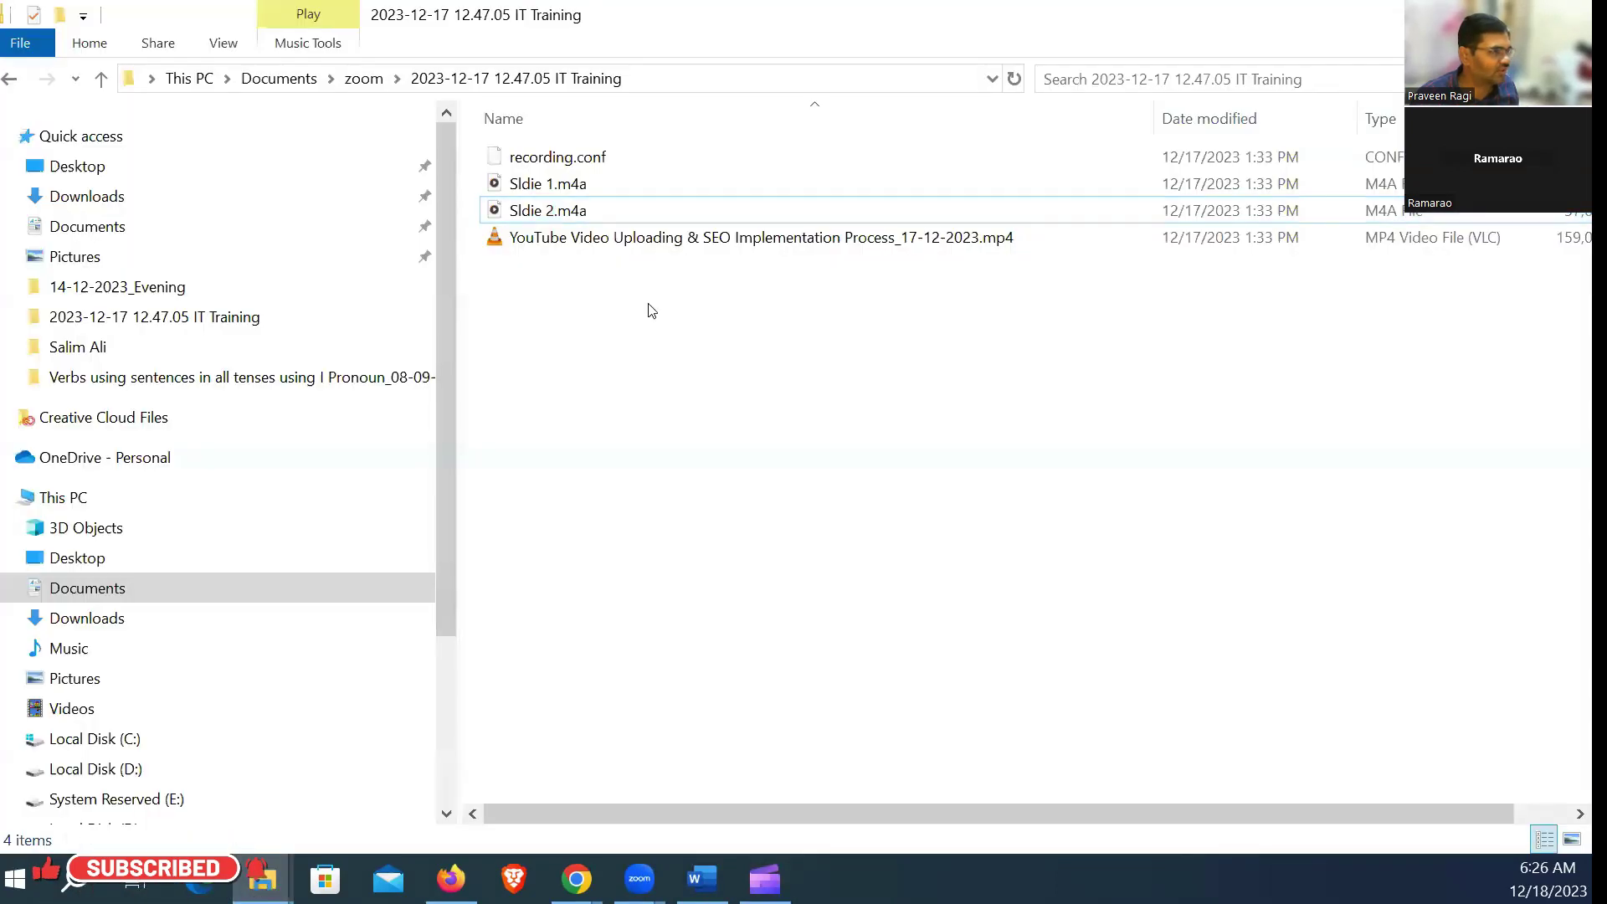
click(606, 240)
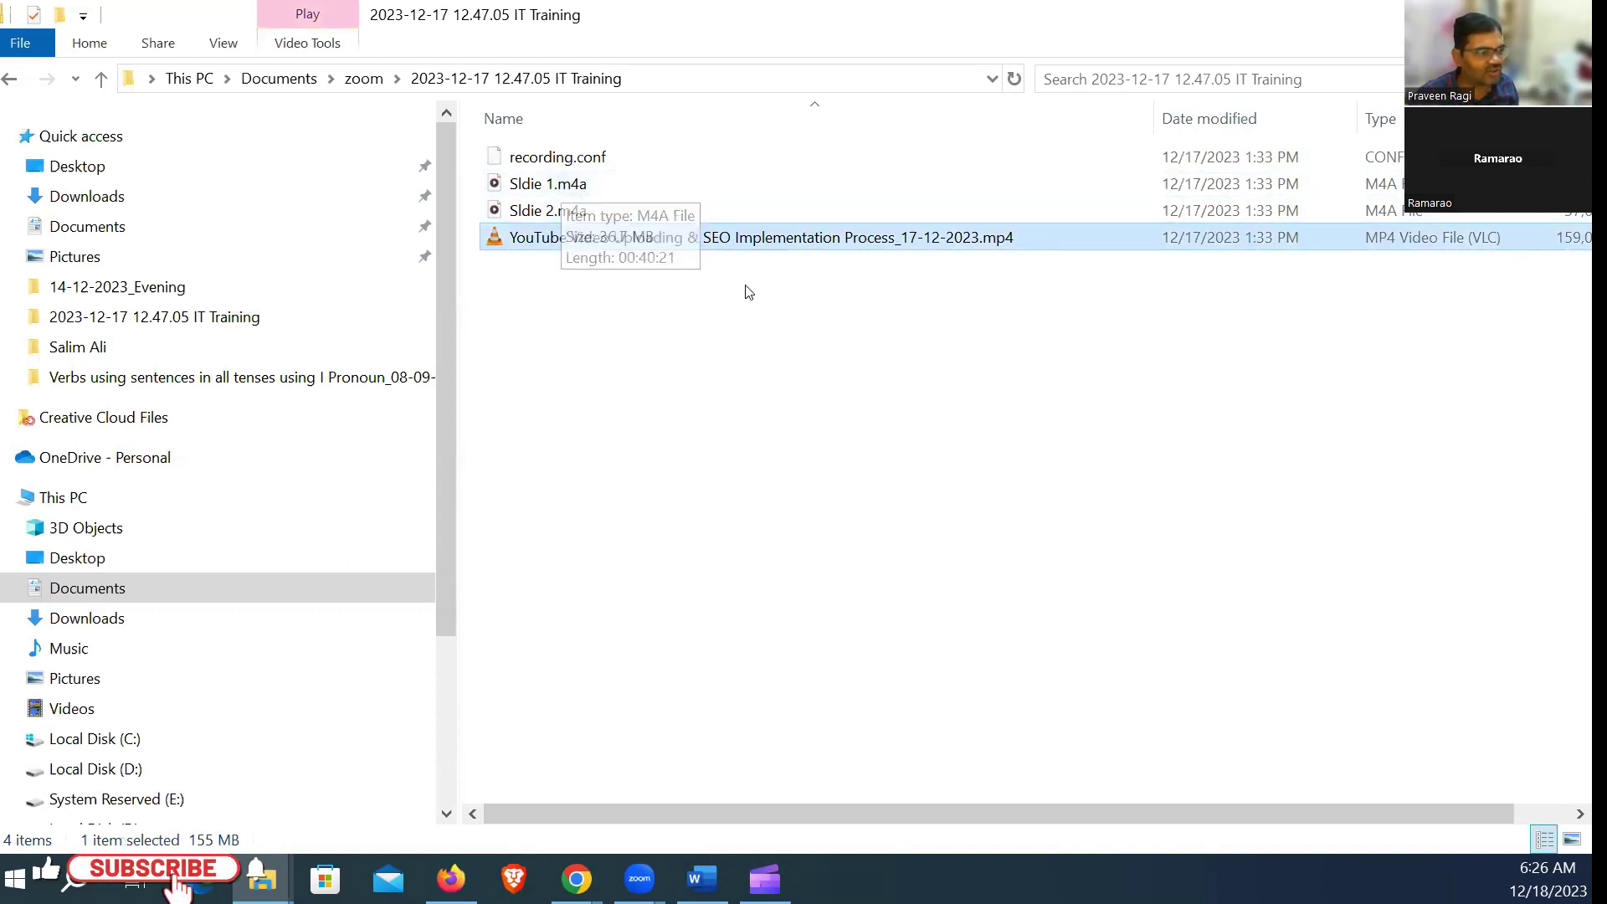
click(262, 883)
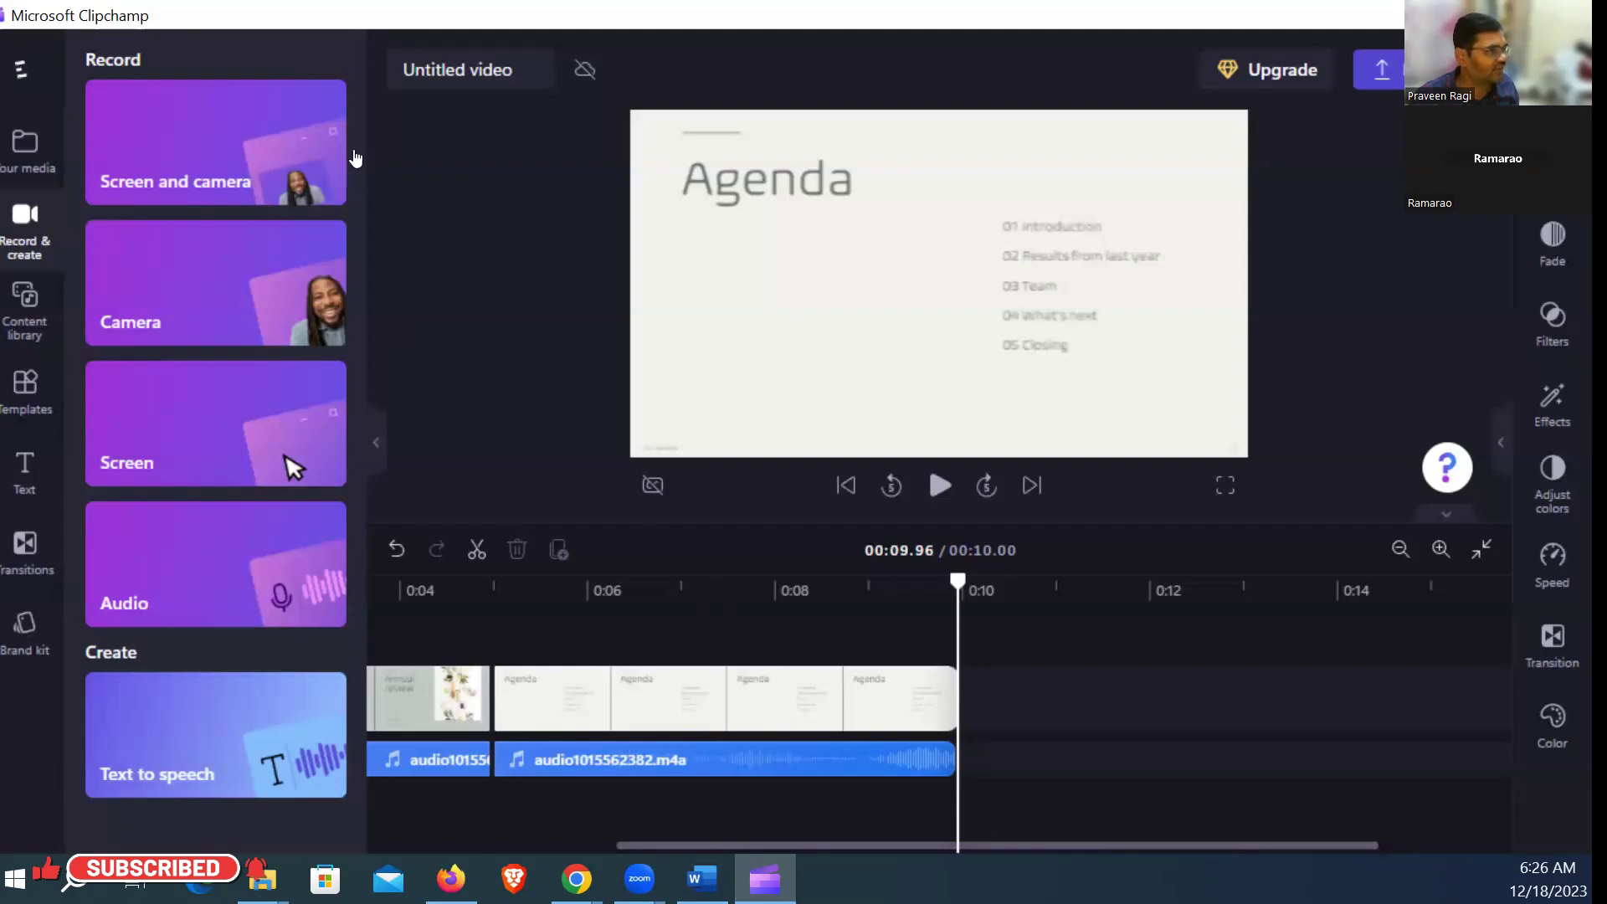
Step: Return to the Clipchamp home page without cloud sync and start a new blank video
click(12, 77)
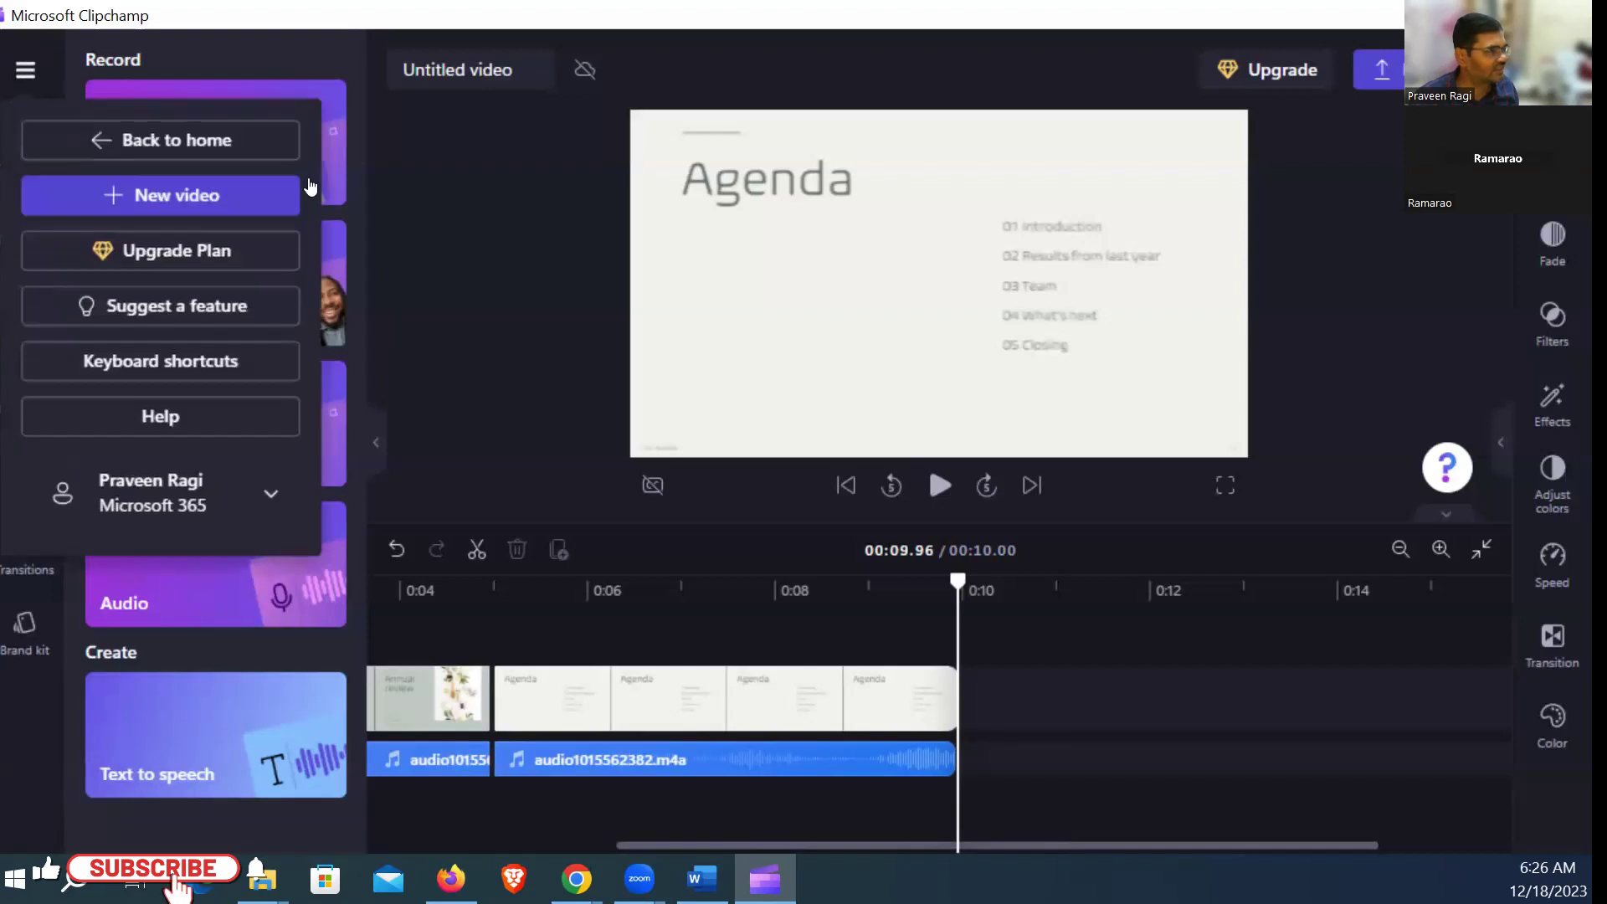
click(172, 142)
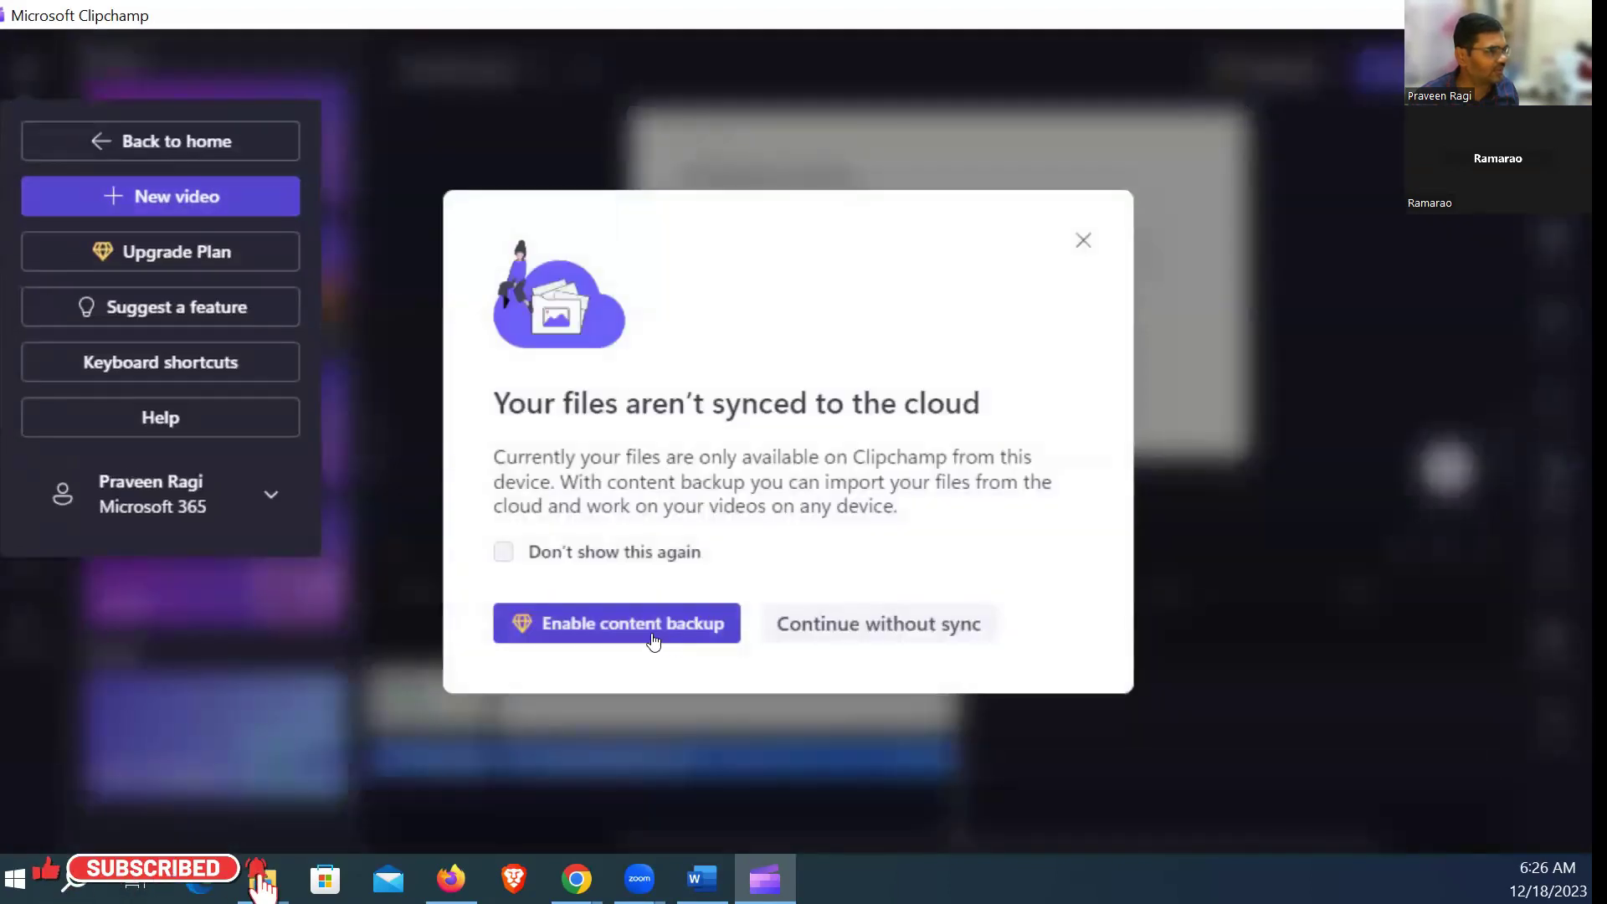
click(808, 633)
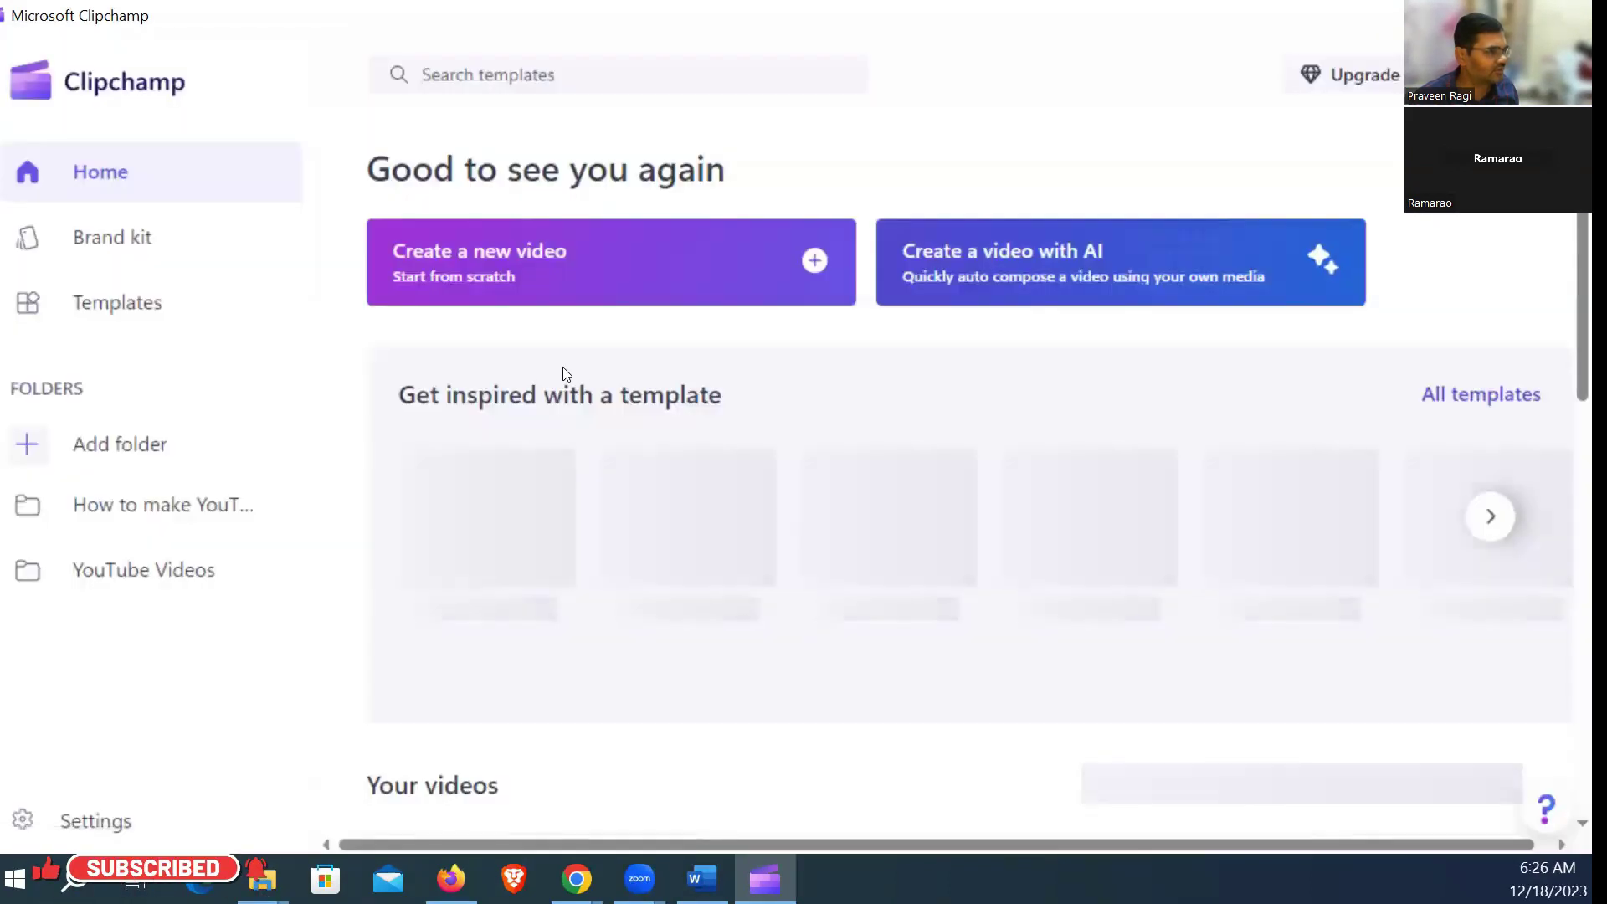
click(525, 279)
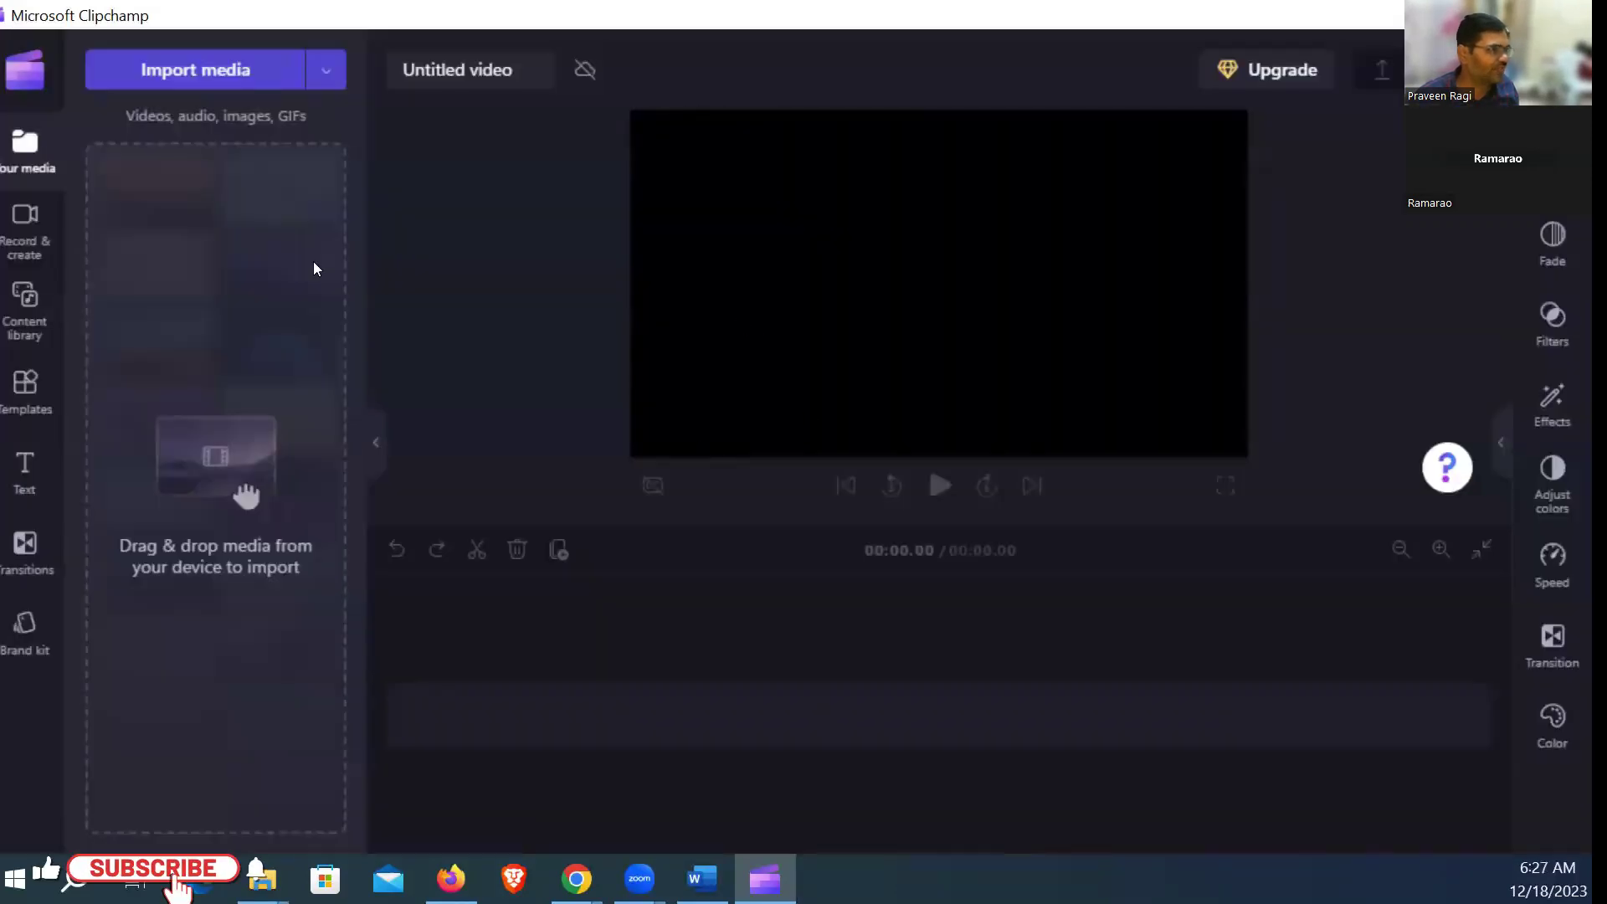
Step: Import Sldie 1.m4a and Sldie 2.m4a into the new project's media library
click(168, 72)
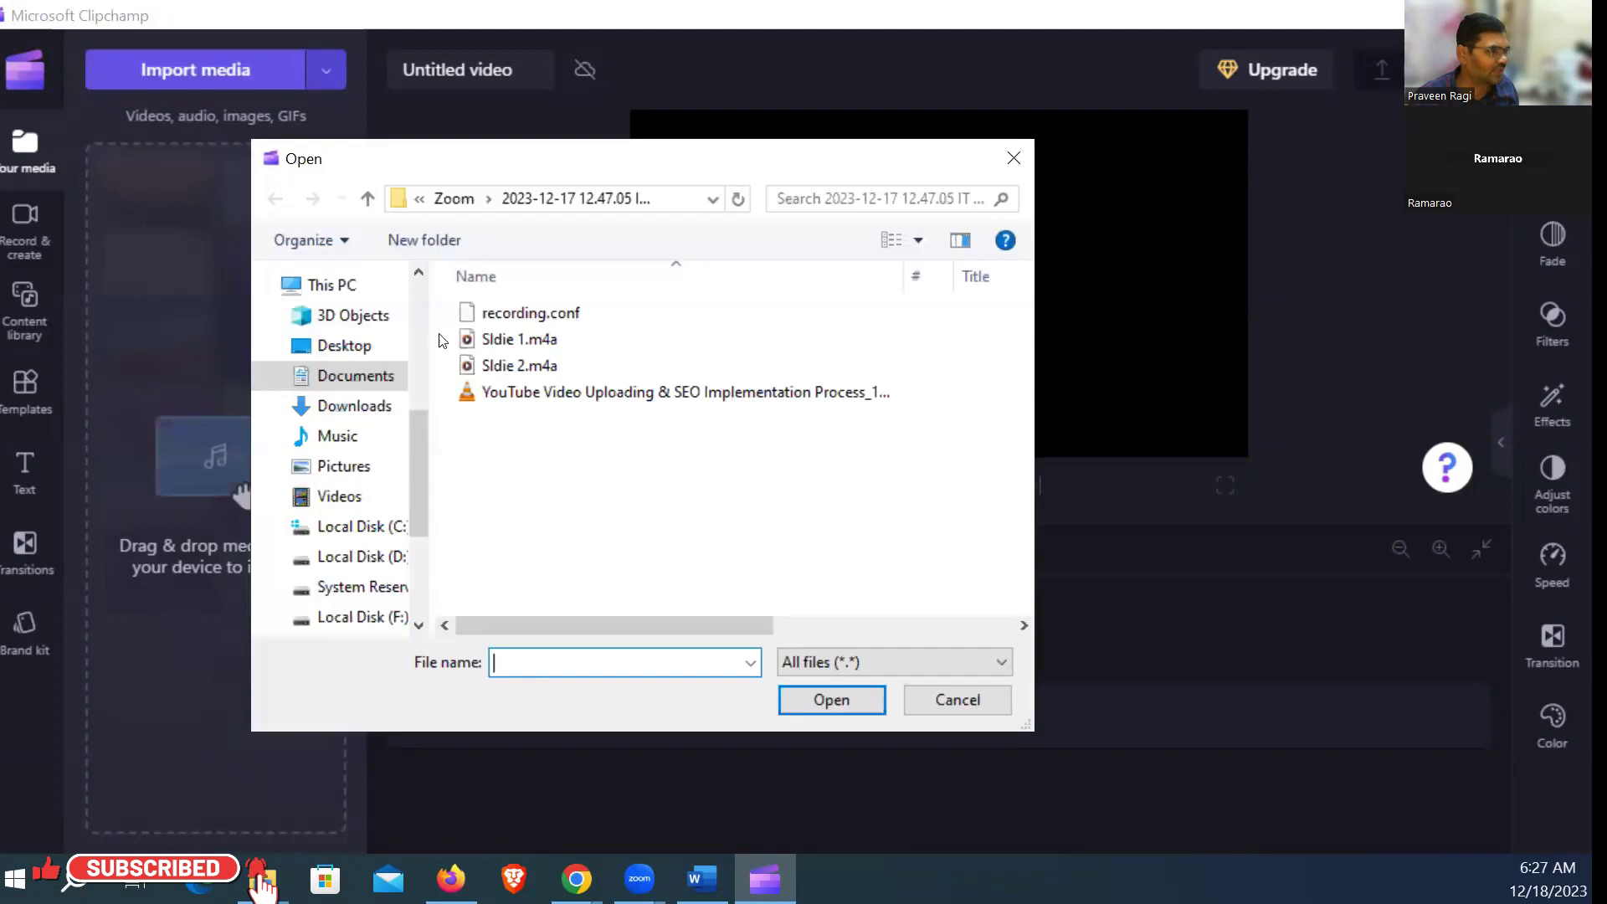
click(530, 347)
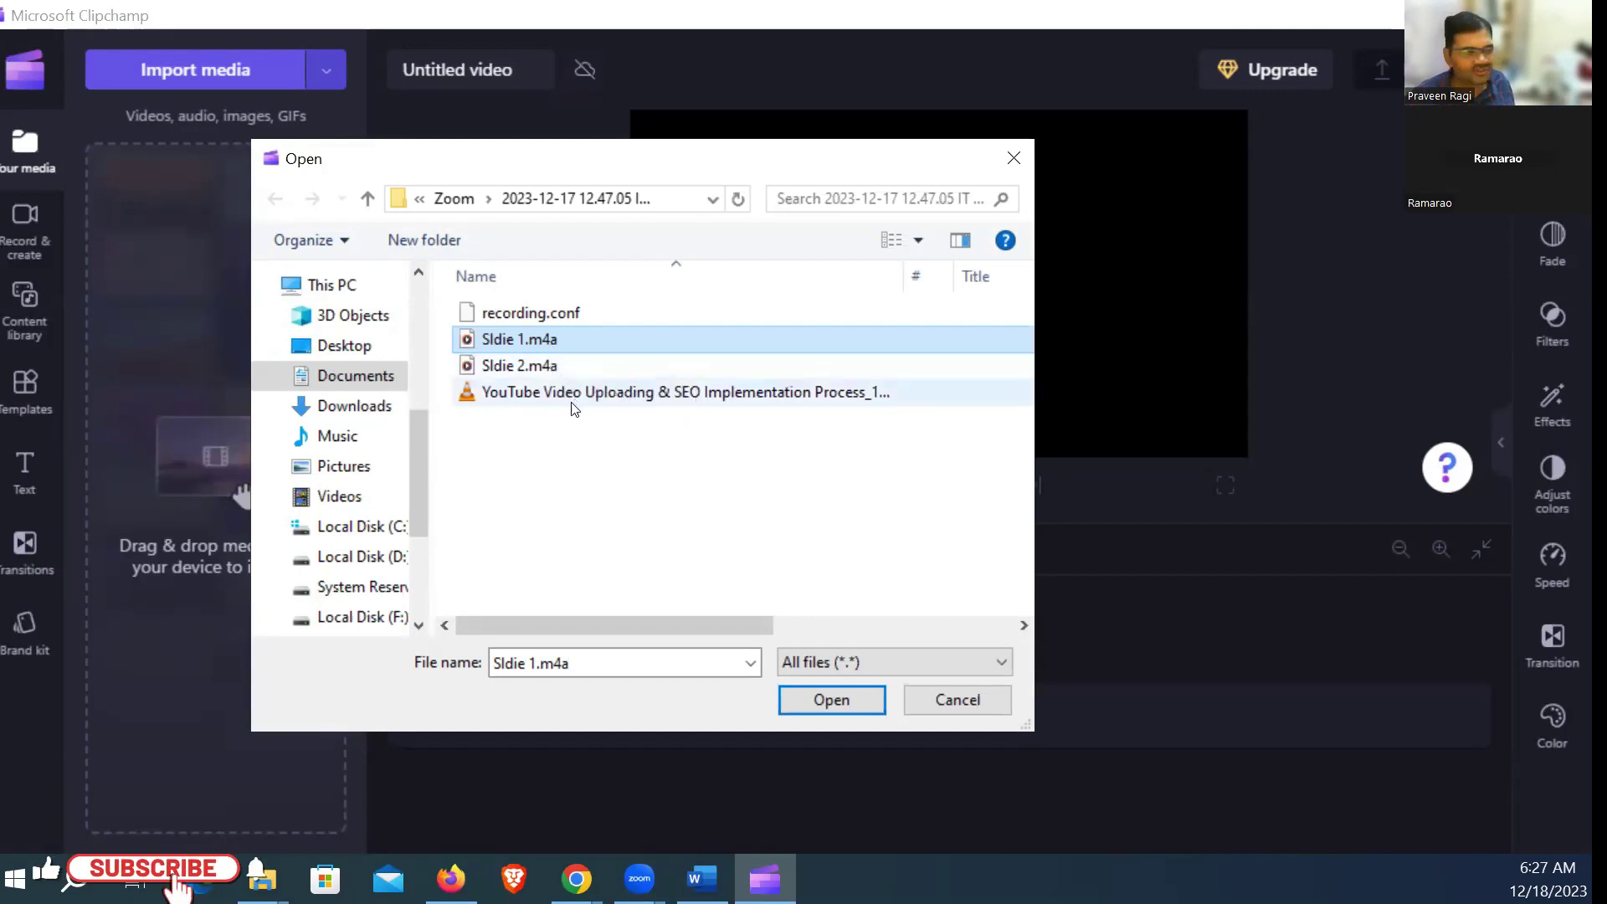
click(550, 483)
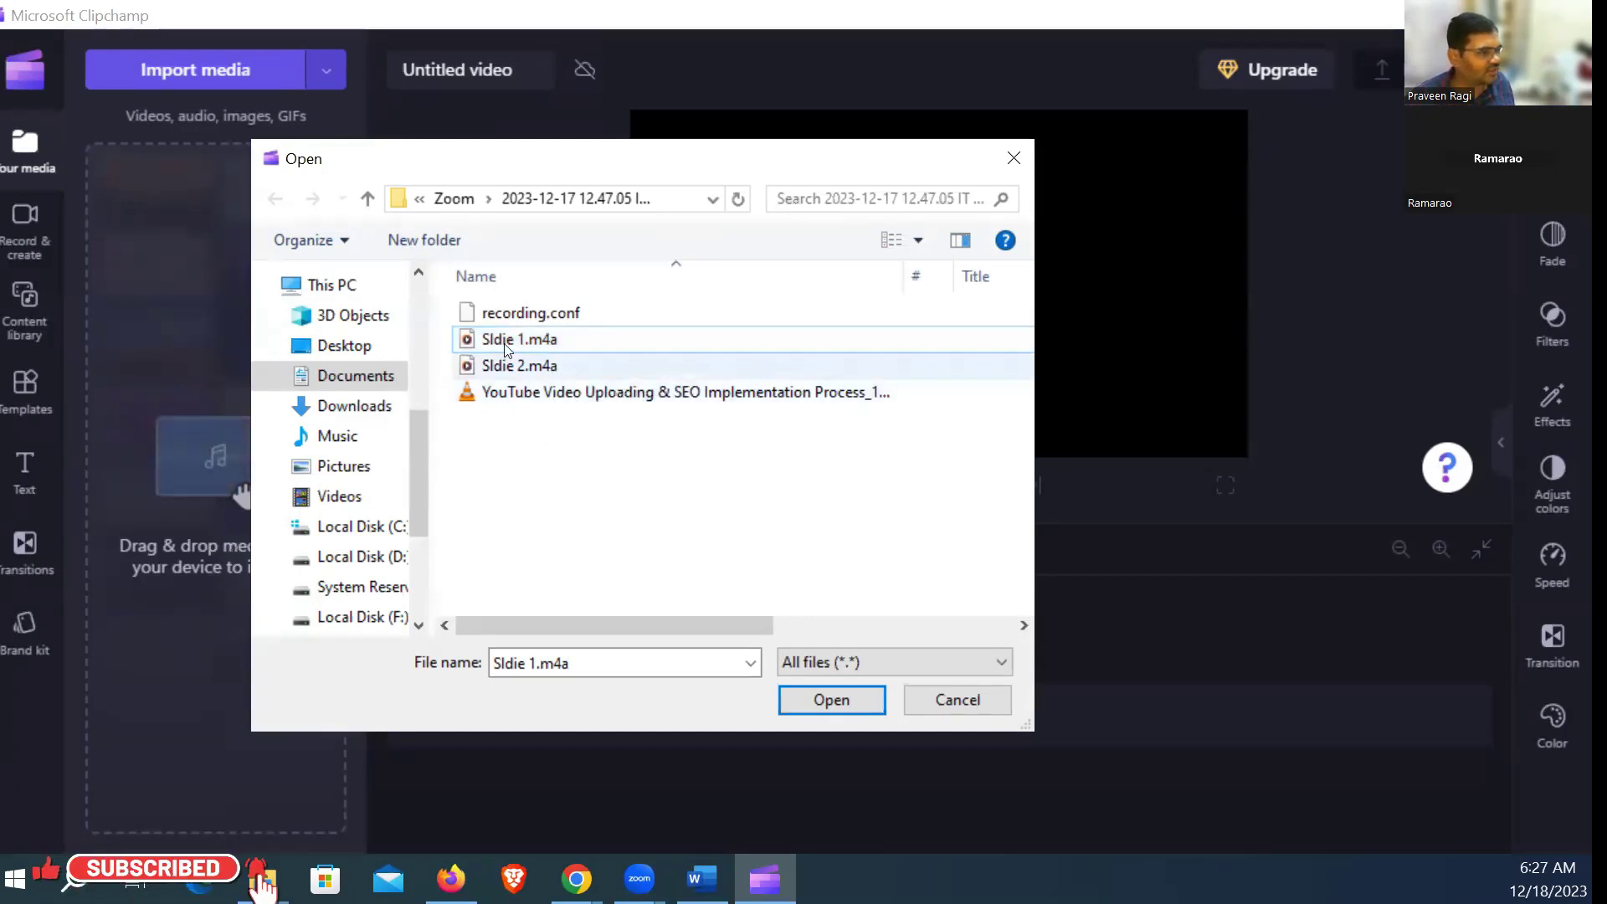
click(536, 349)
click(757, 552)
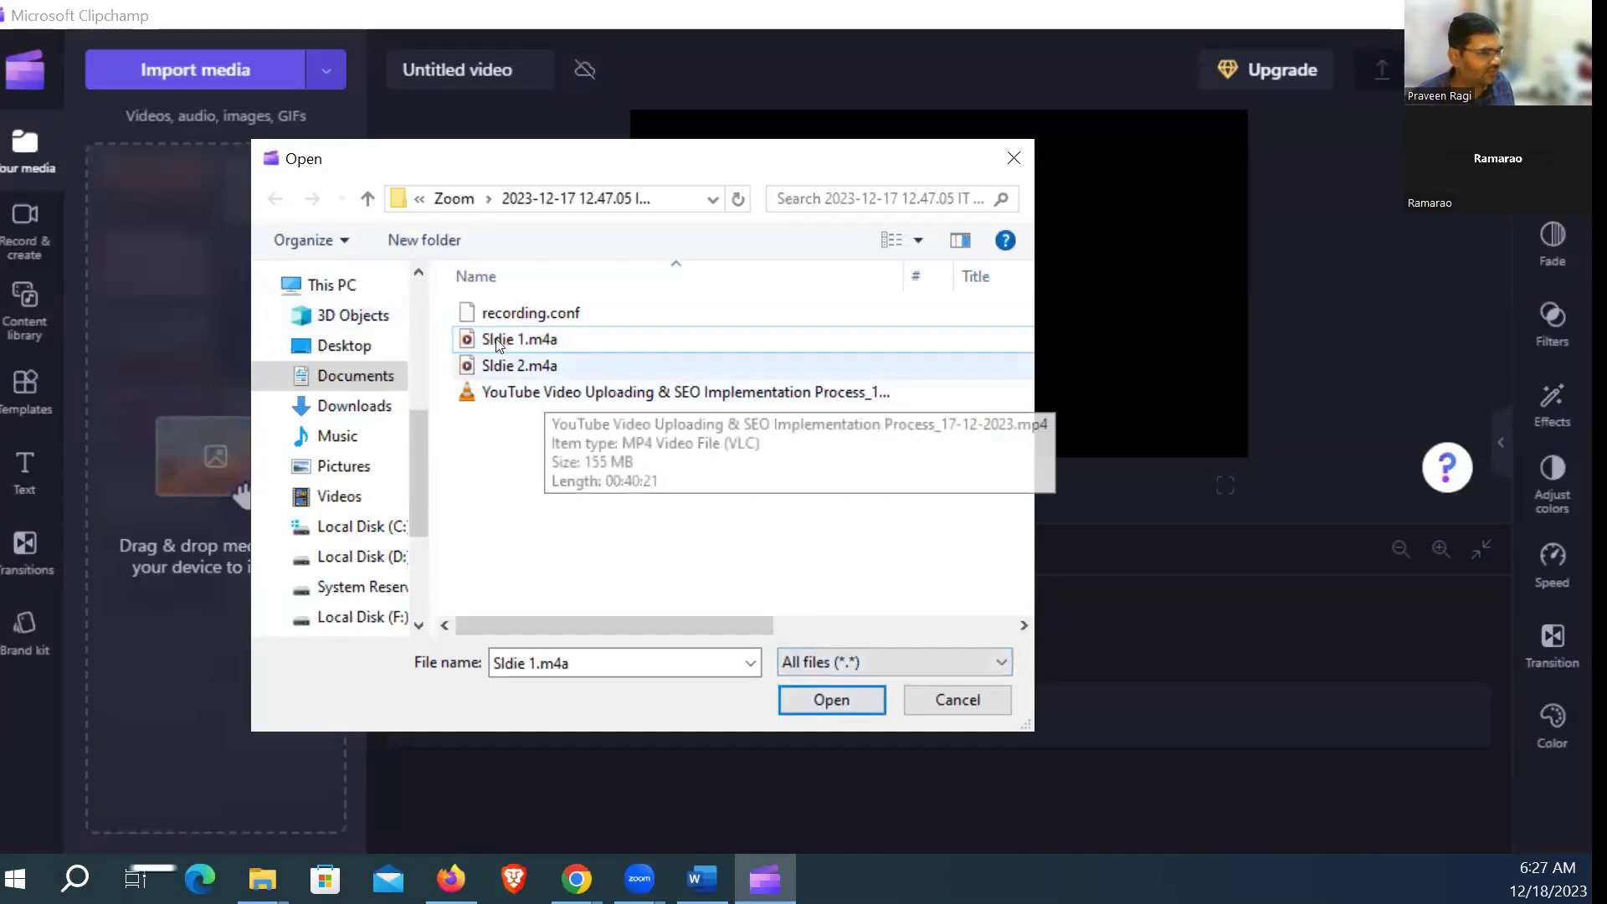
click(539, 339)
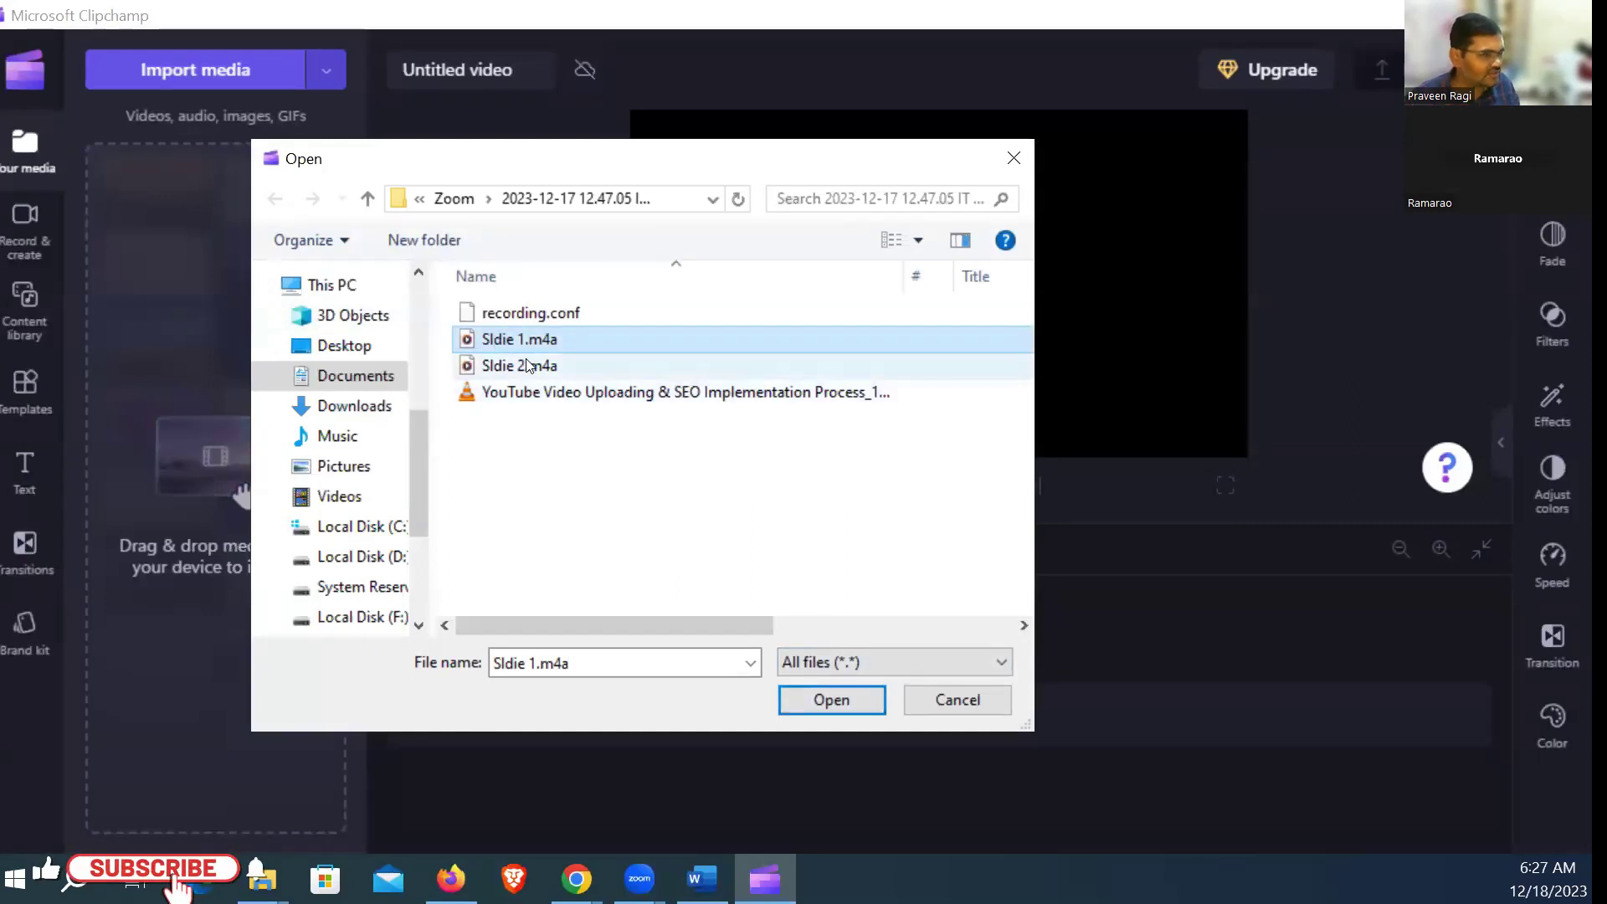
ctrl+click(535, 366)
click(831, 699)
mouse_move(161, 185)
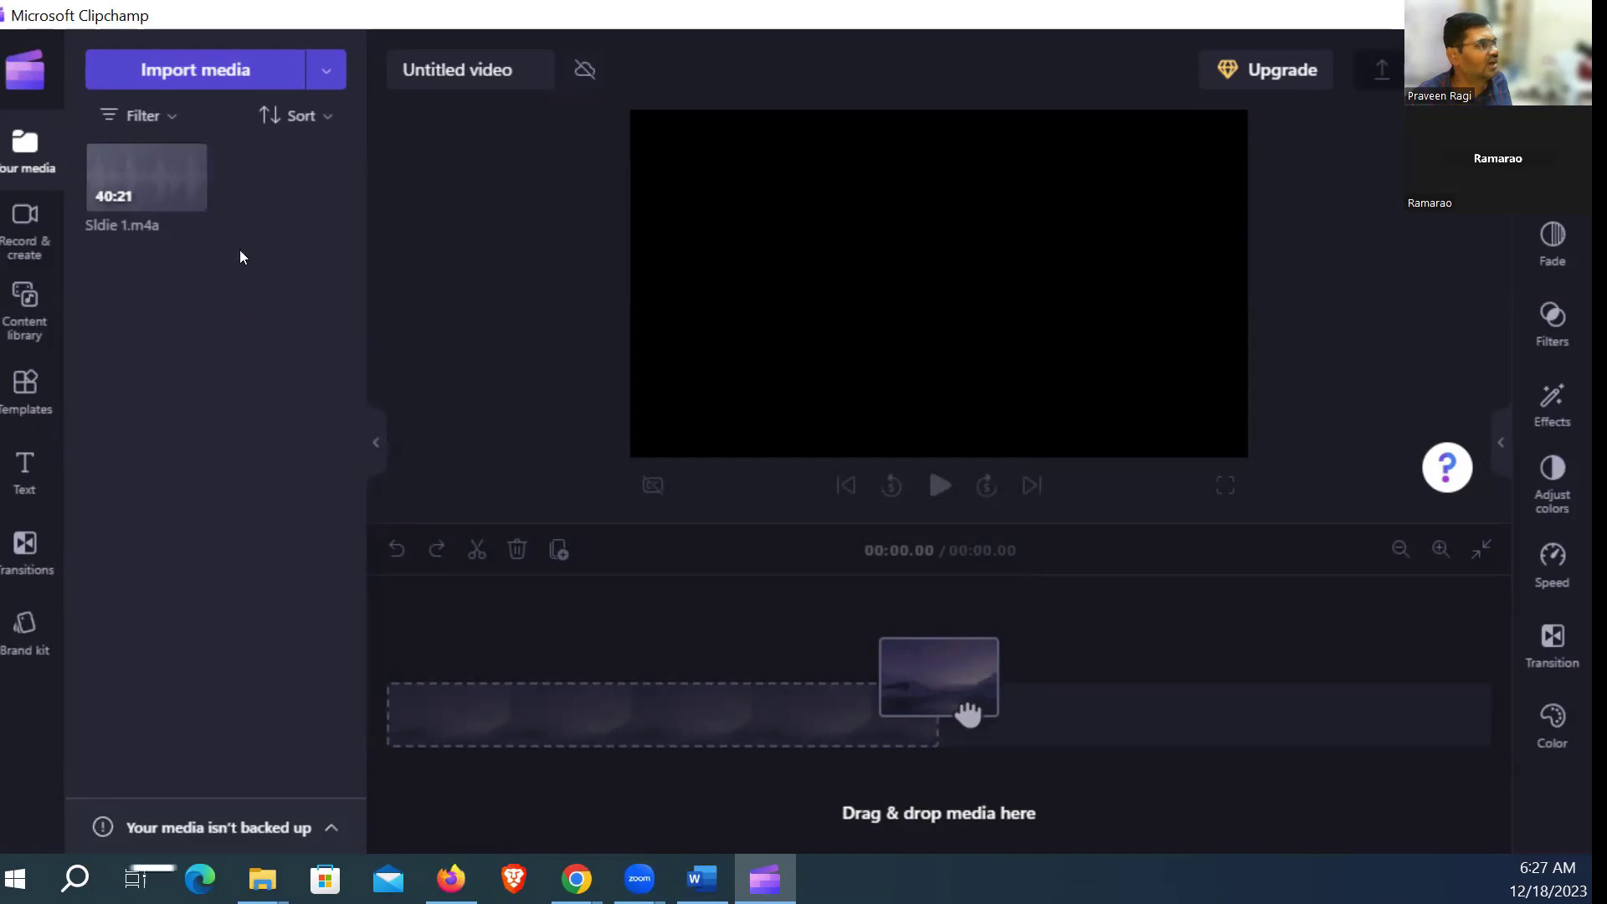
Step: Import Sldie 2.m4a, then place Sldie 1.m4a on the timeline, making the project 40:21.34
click(219, 72)
click(519, 365)
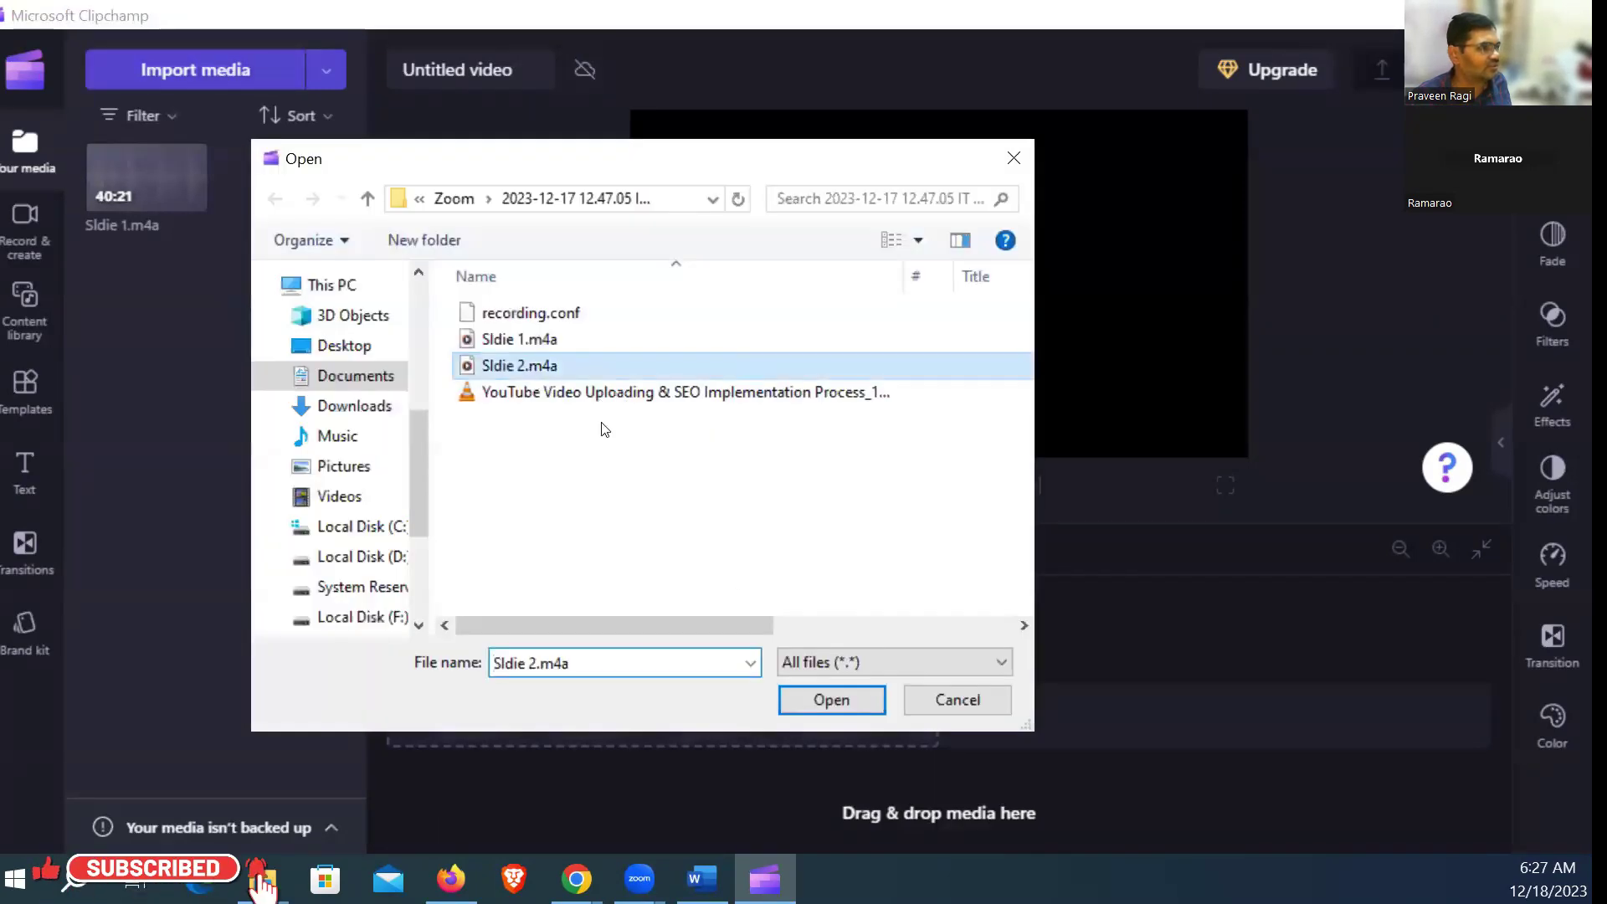
click(831, 699)
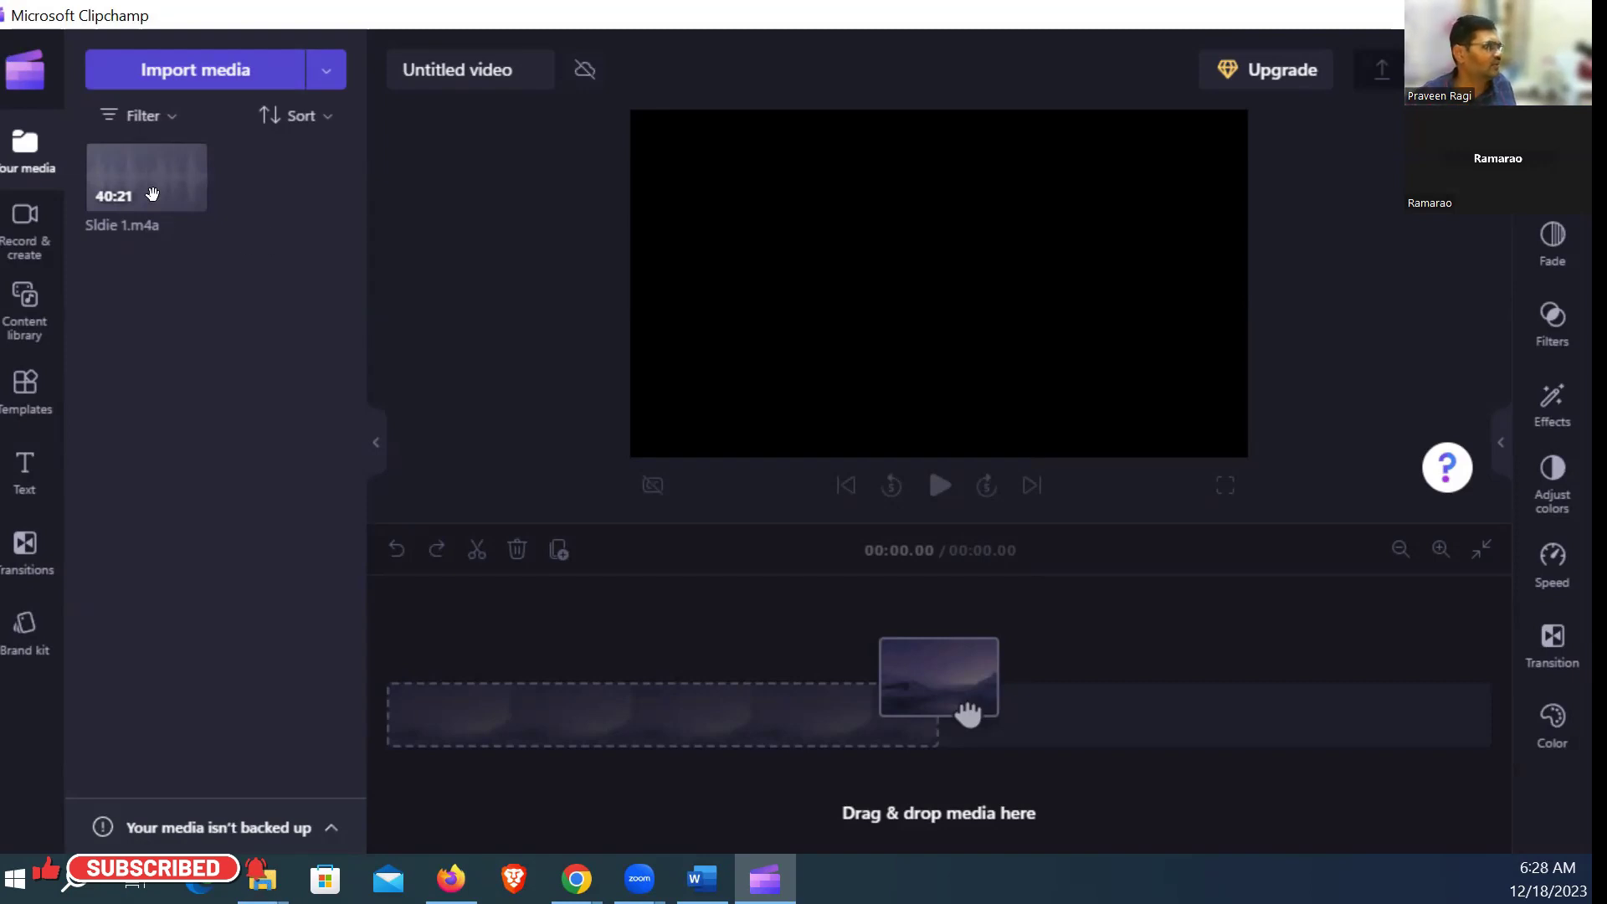
drag(146, 172, 489, 682)
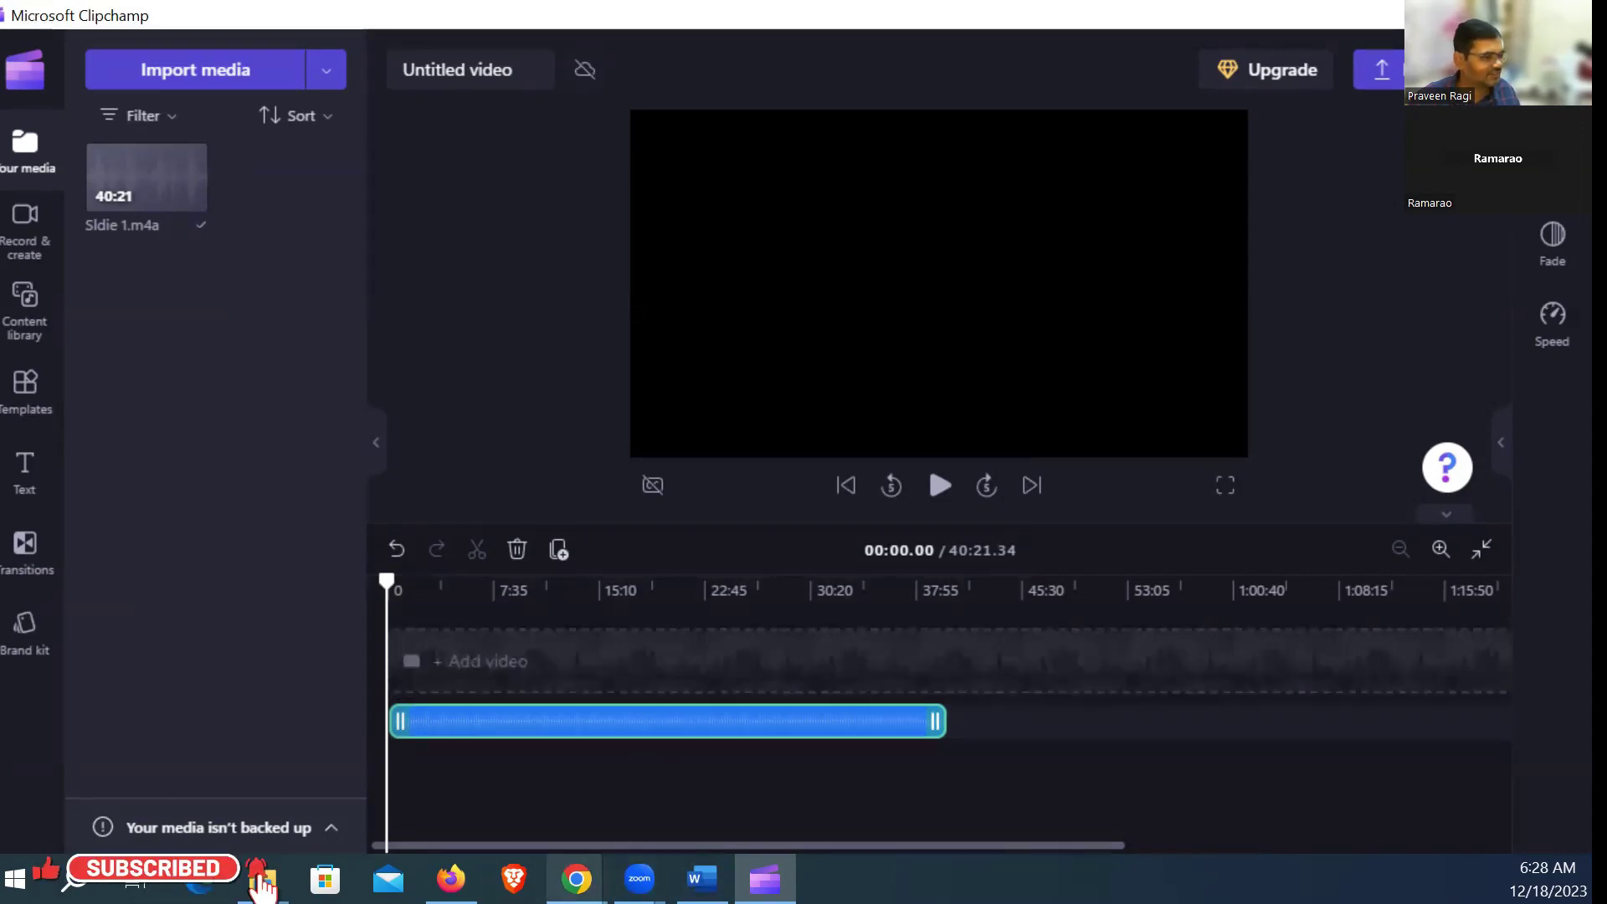
mouse_move(576, 879)
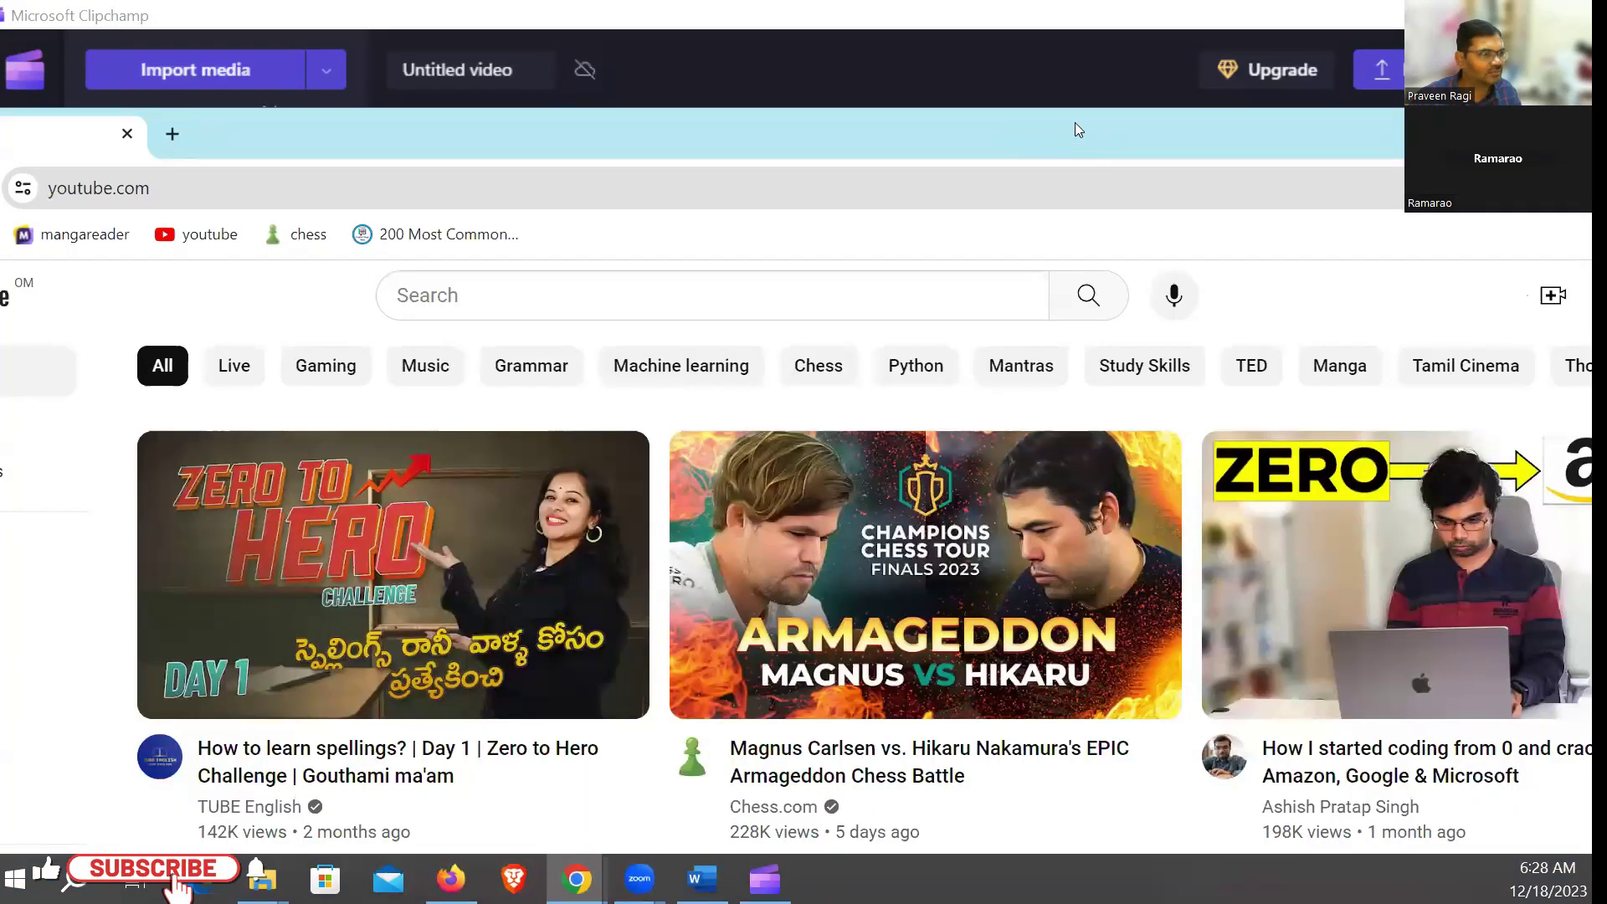
Step: Search YouTube for 'facts video about science' using the suggested completion
click(1075, 122)
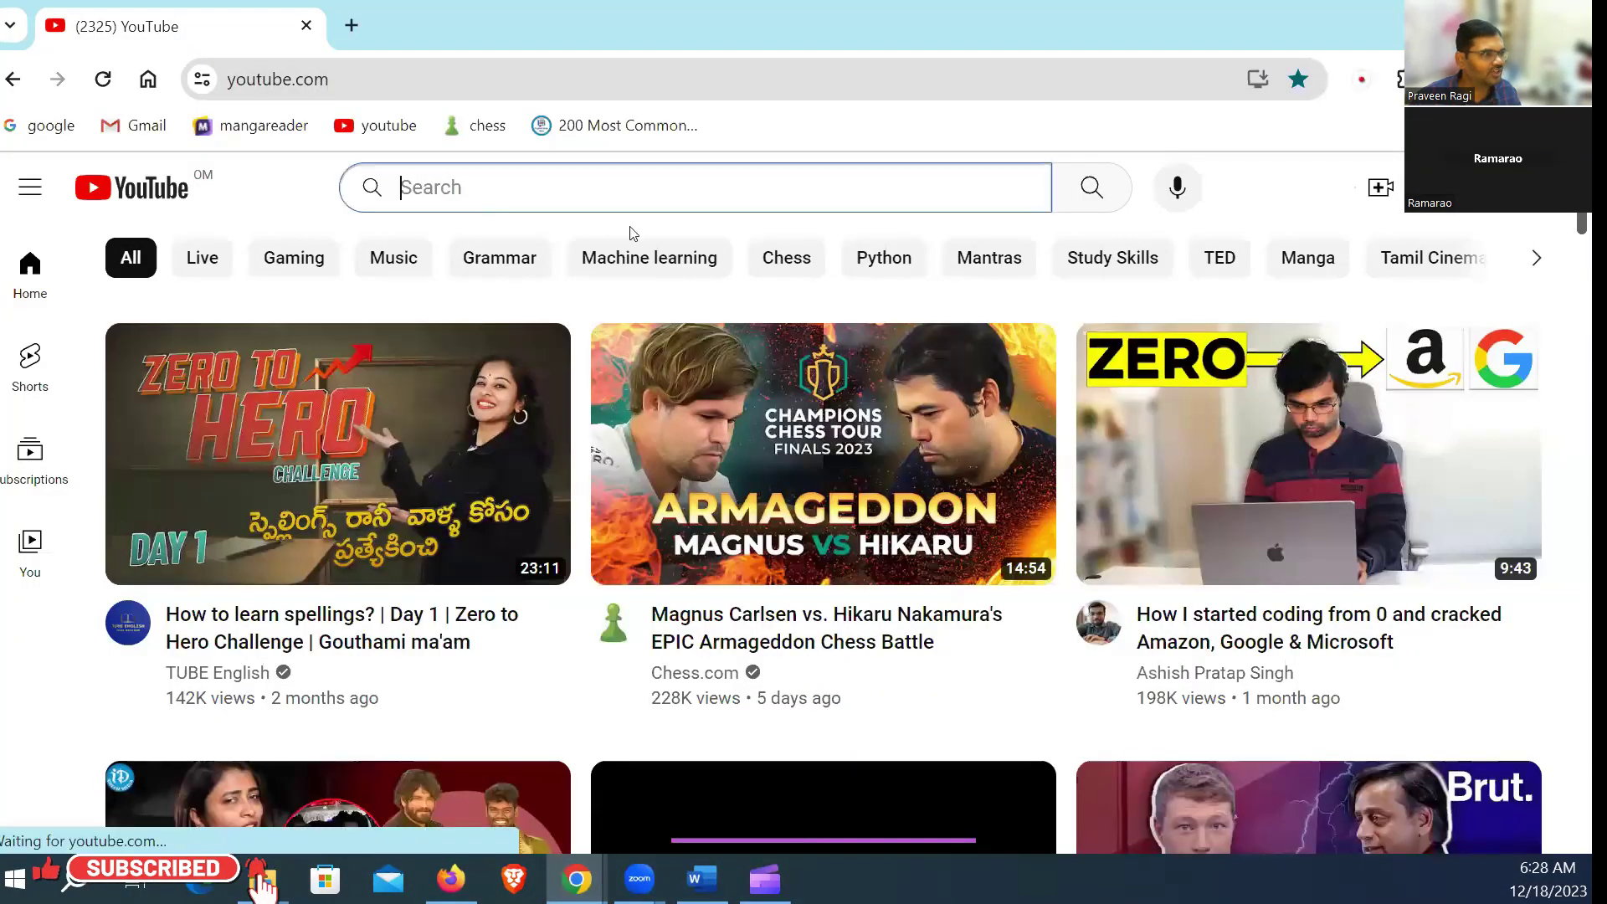
text(facts)
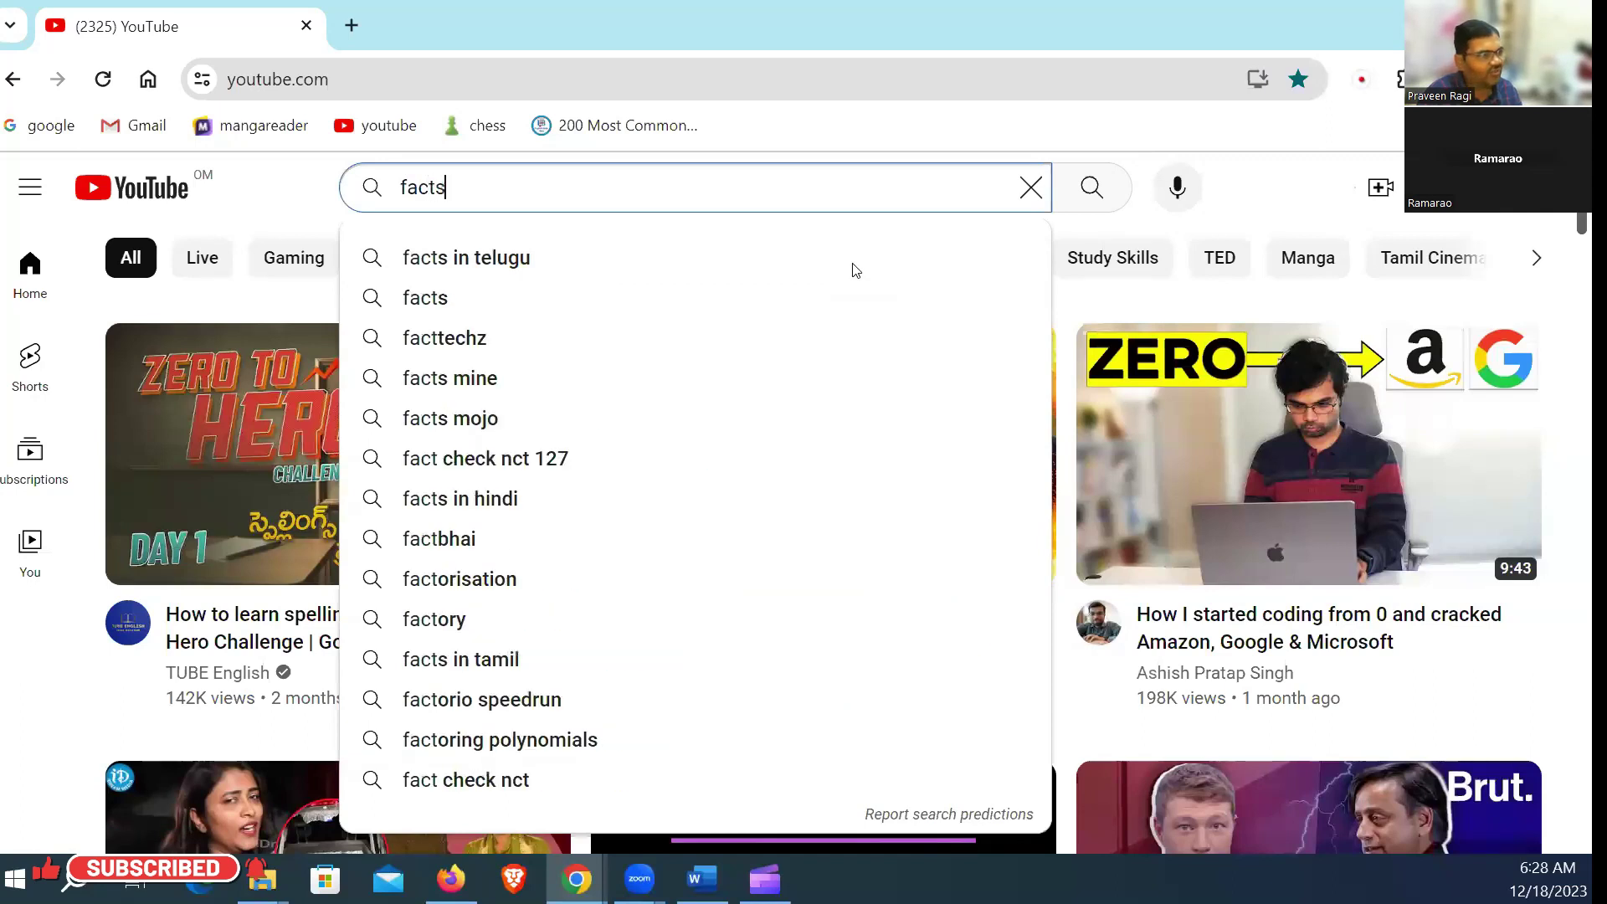
text( video about)
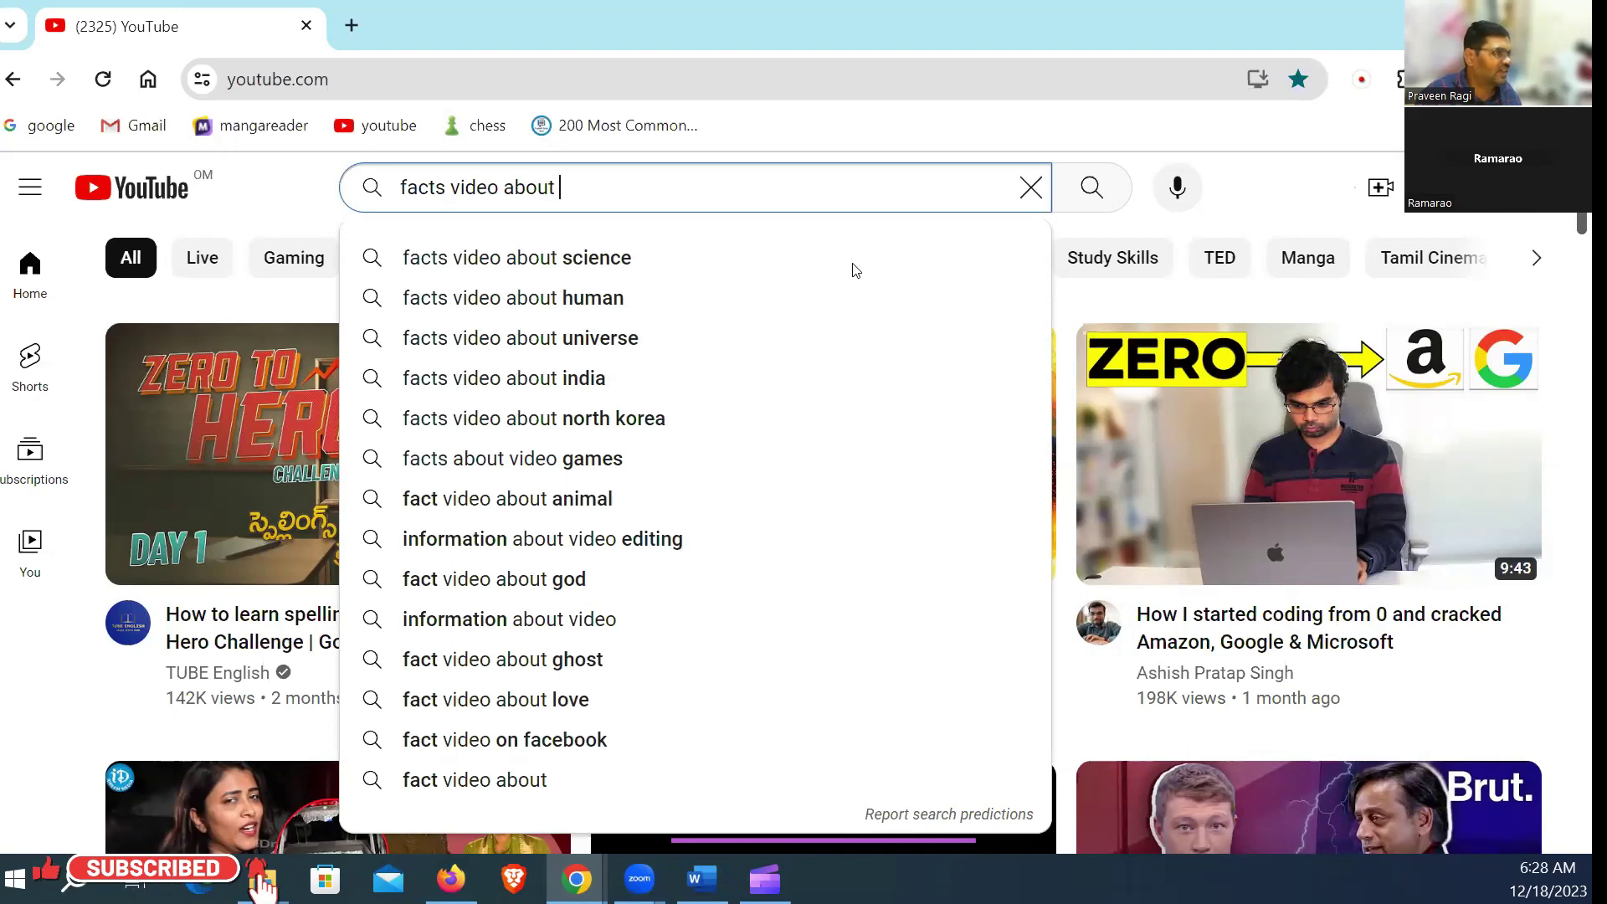
key(Down)
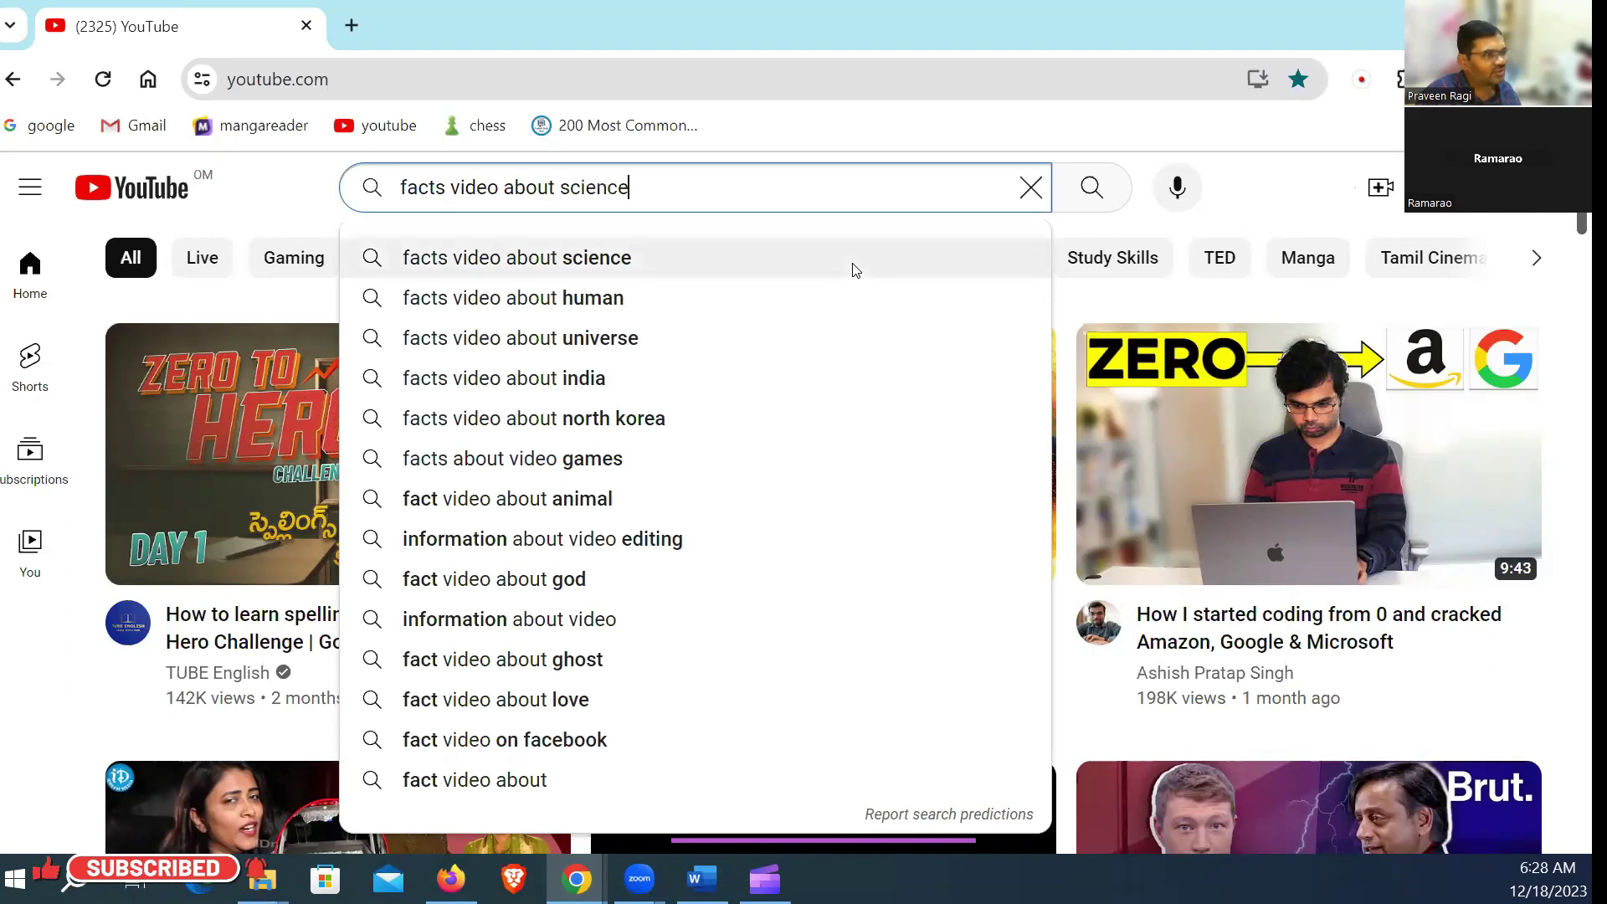
key(Return)
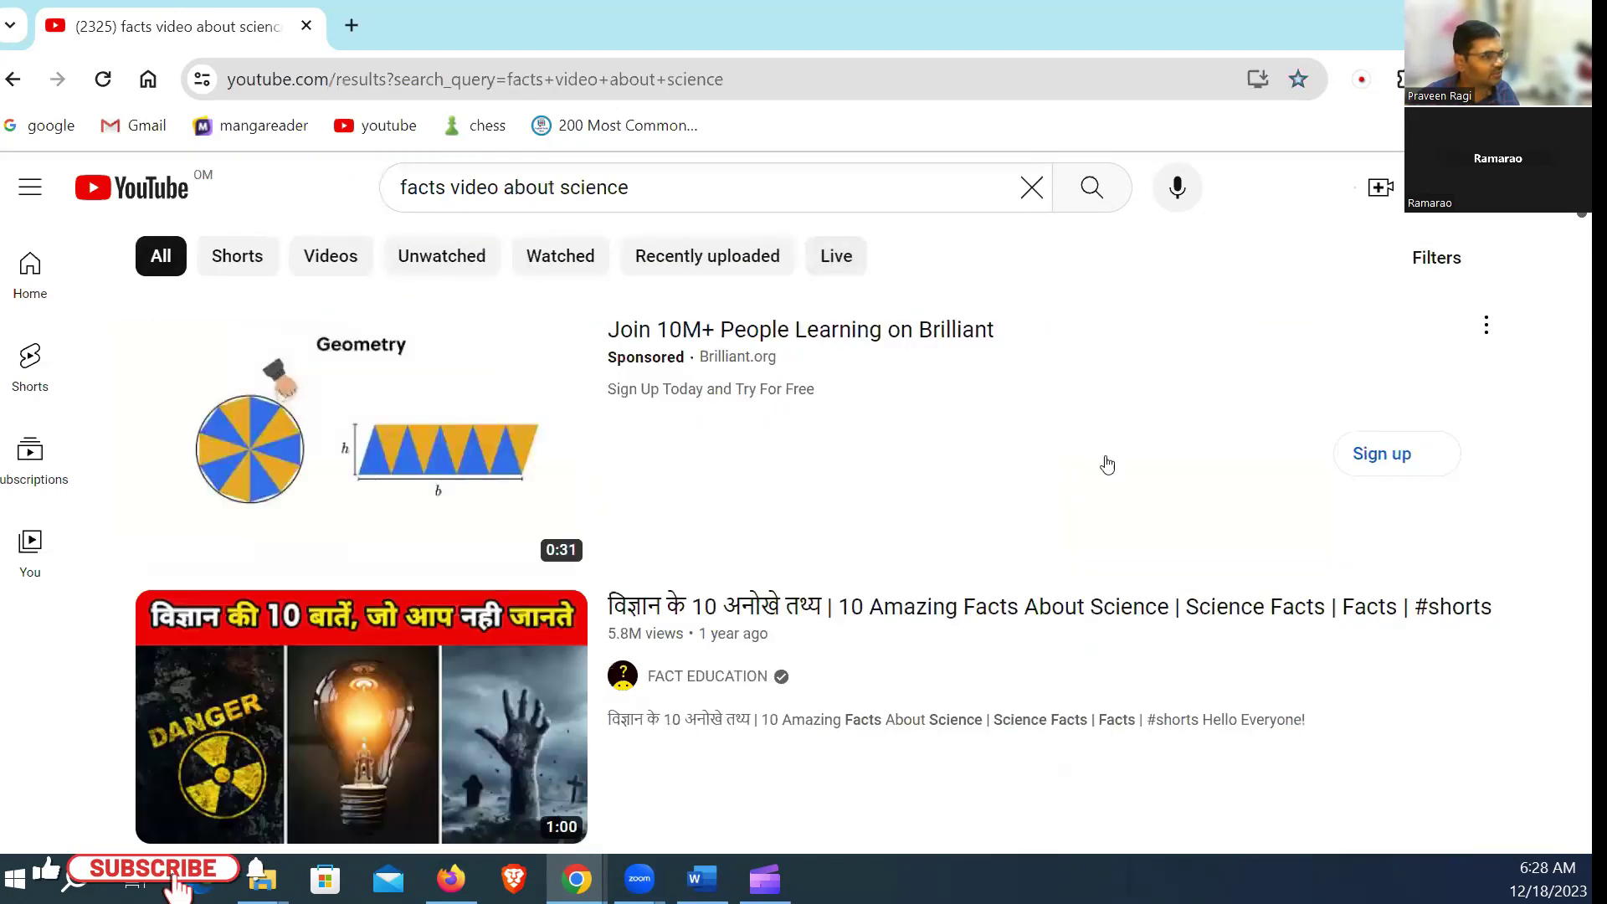
scroll(1107, 464, down, 20)
mouse_move(1040, 550)
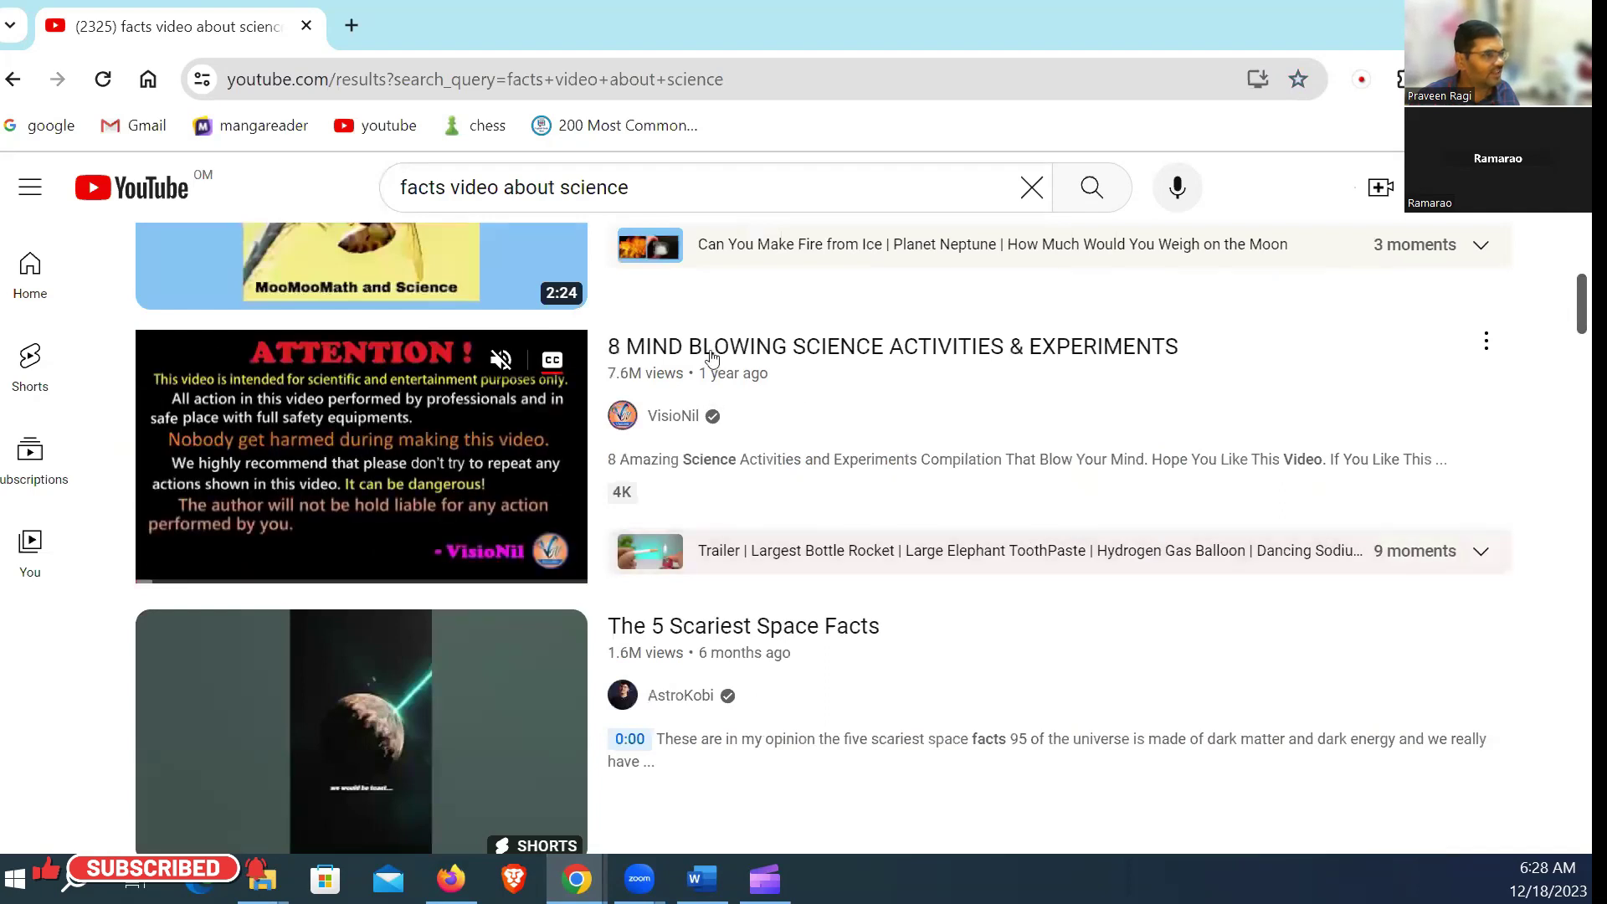
Step: Open the 8 MIND BLOWING SCIENCE video in a new tab and skip its ad
right_click(839, 356)
click(887, 369)
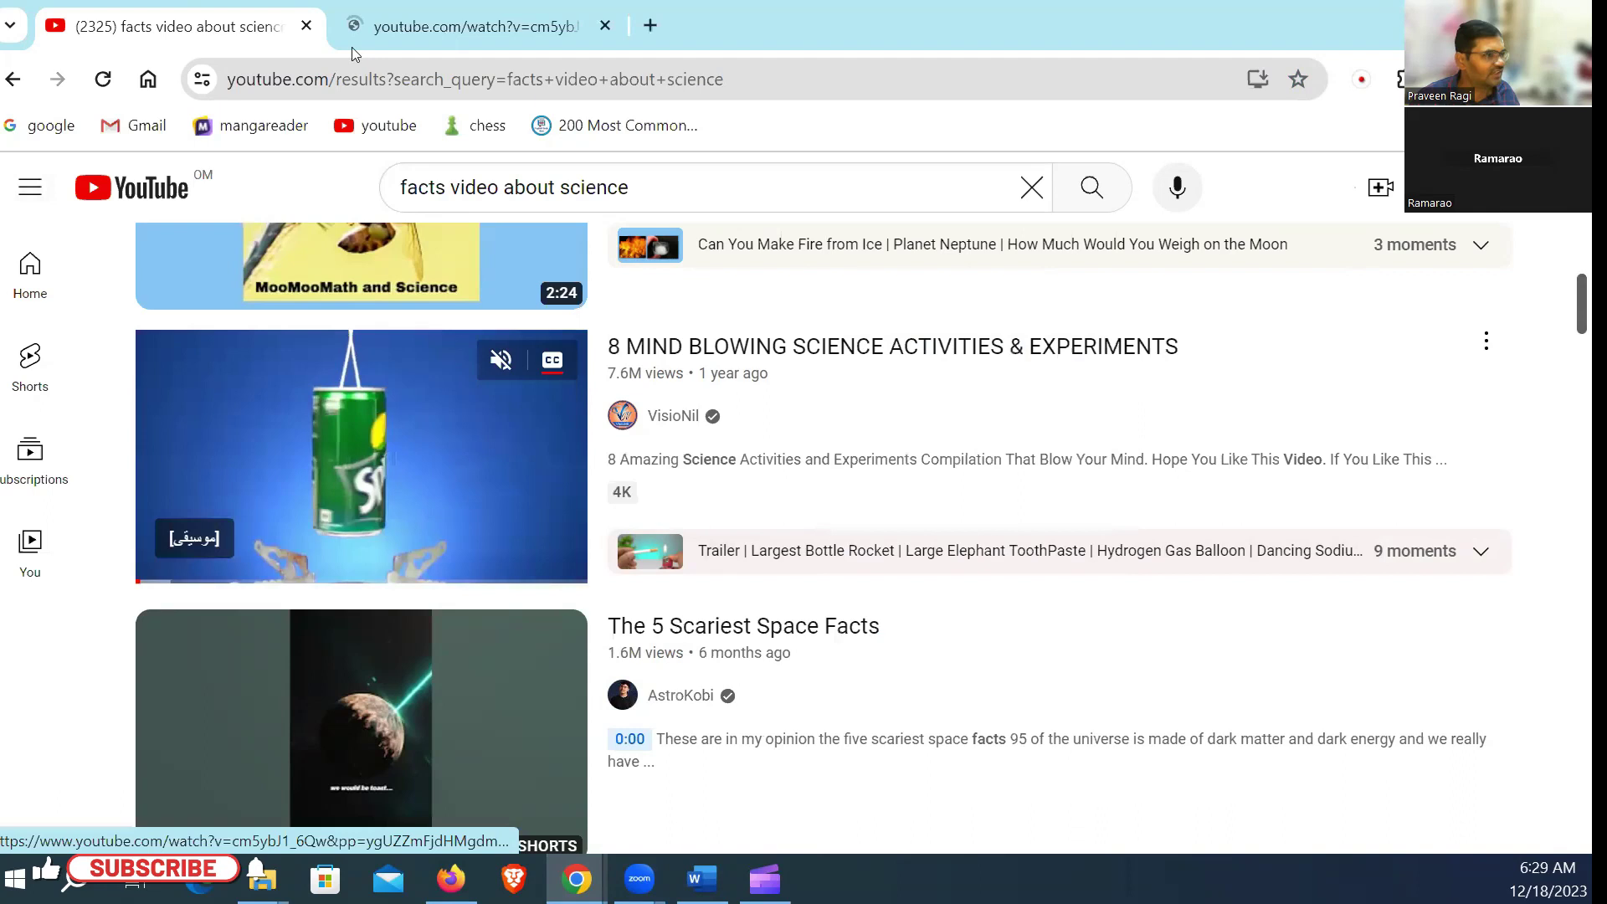
click(385, 10)
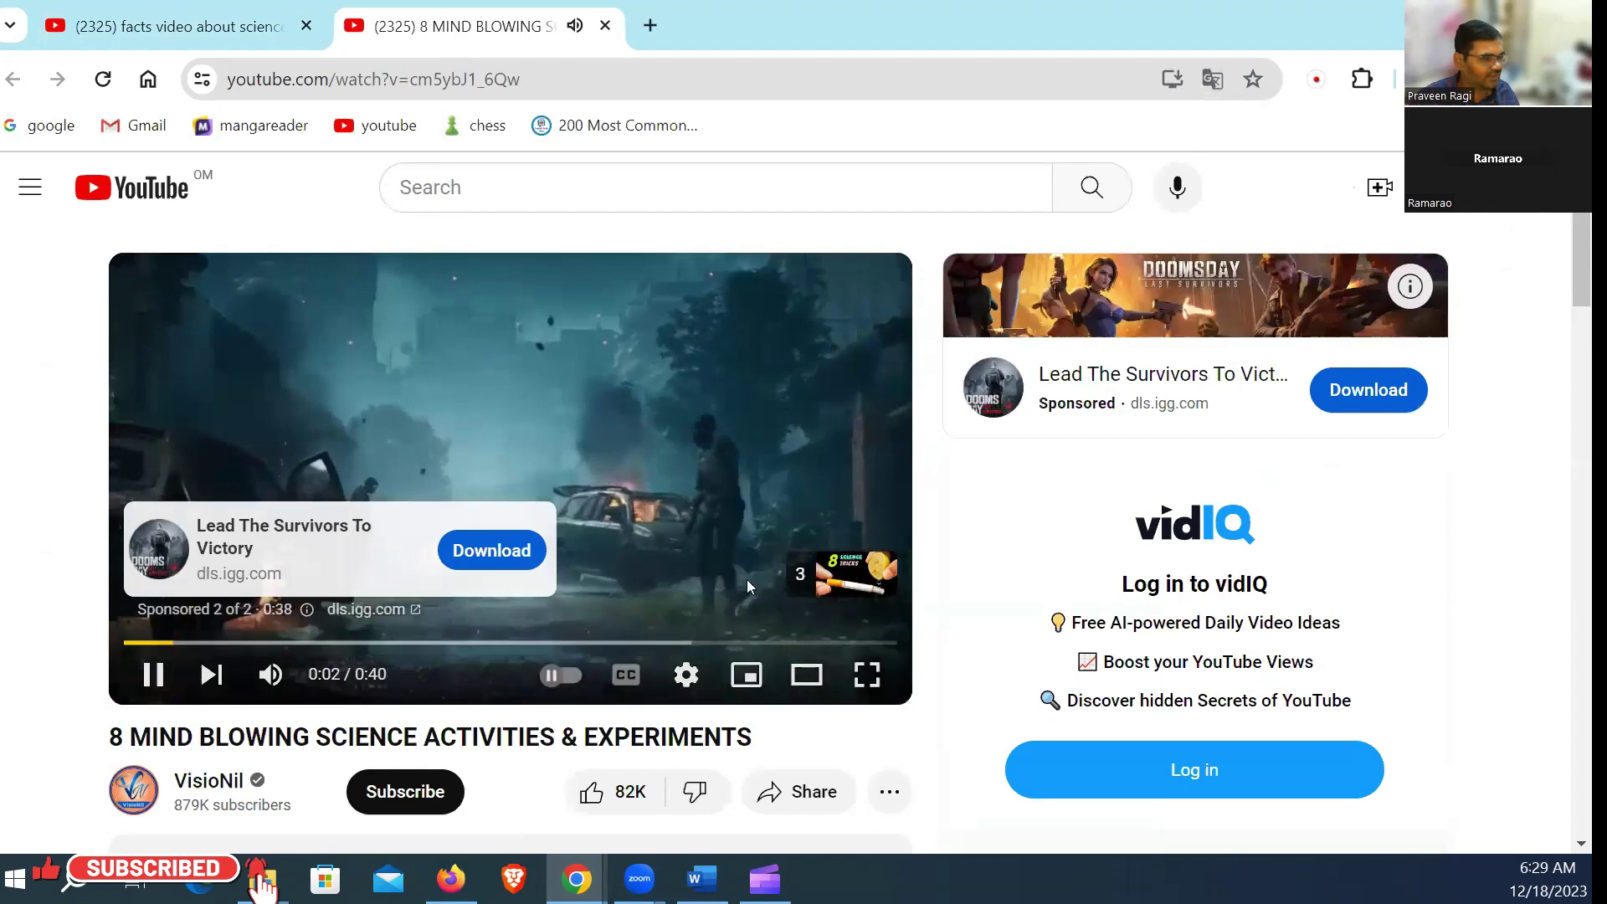
click(153, 674)
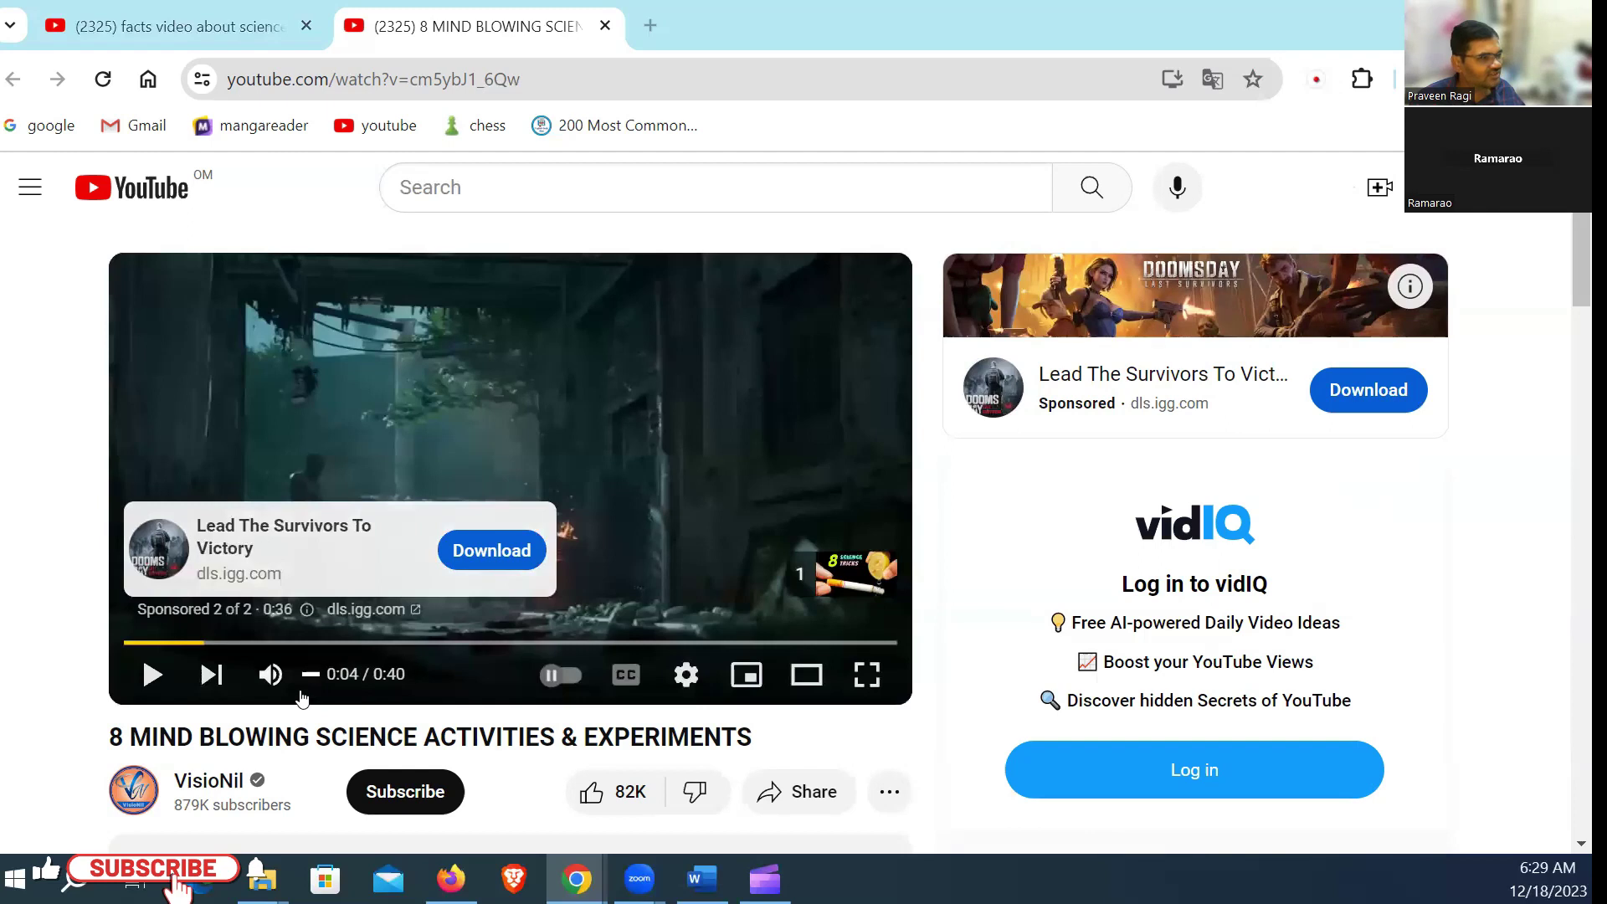
click(151, 676)
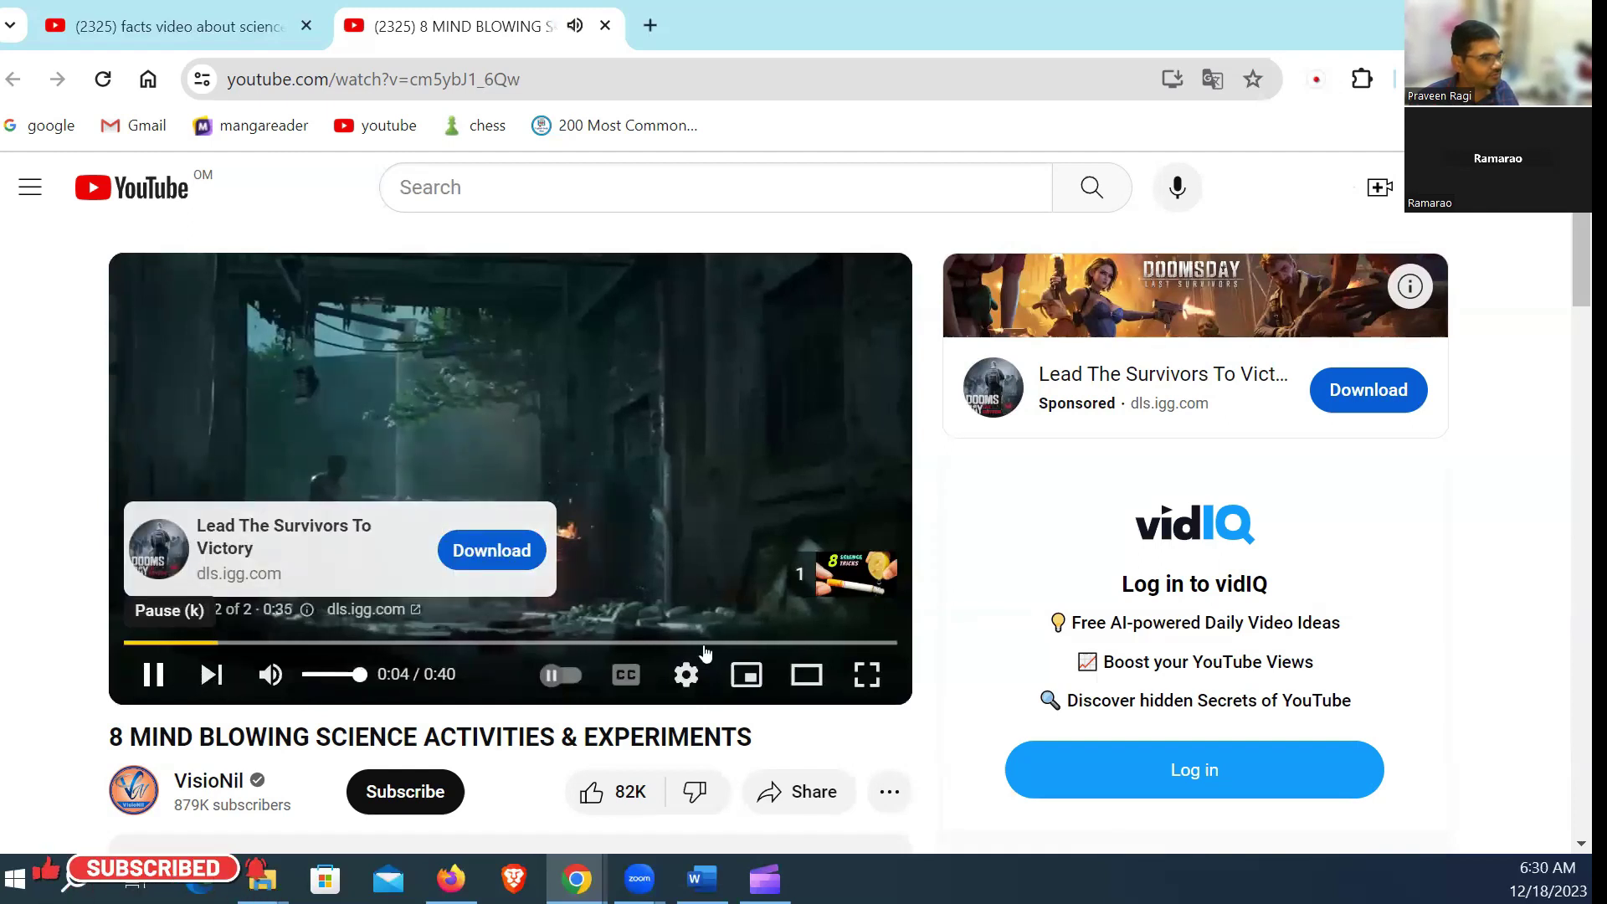
click(827, 576)
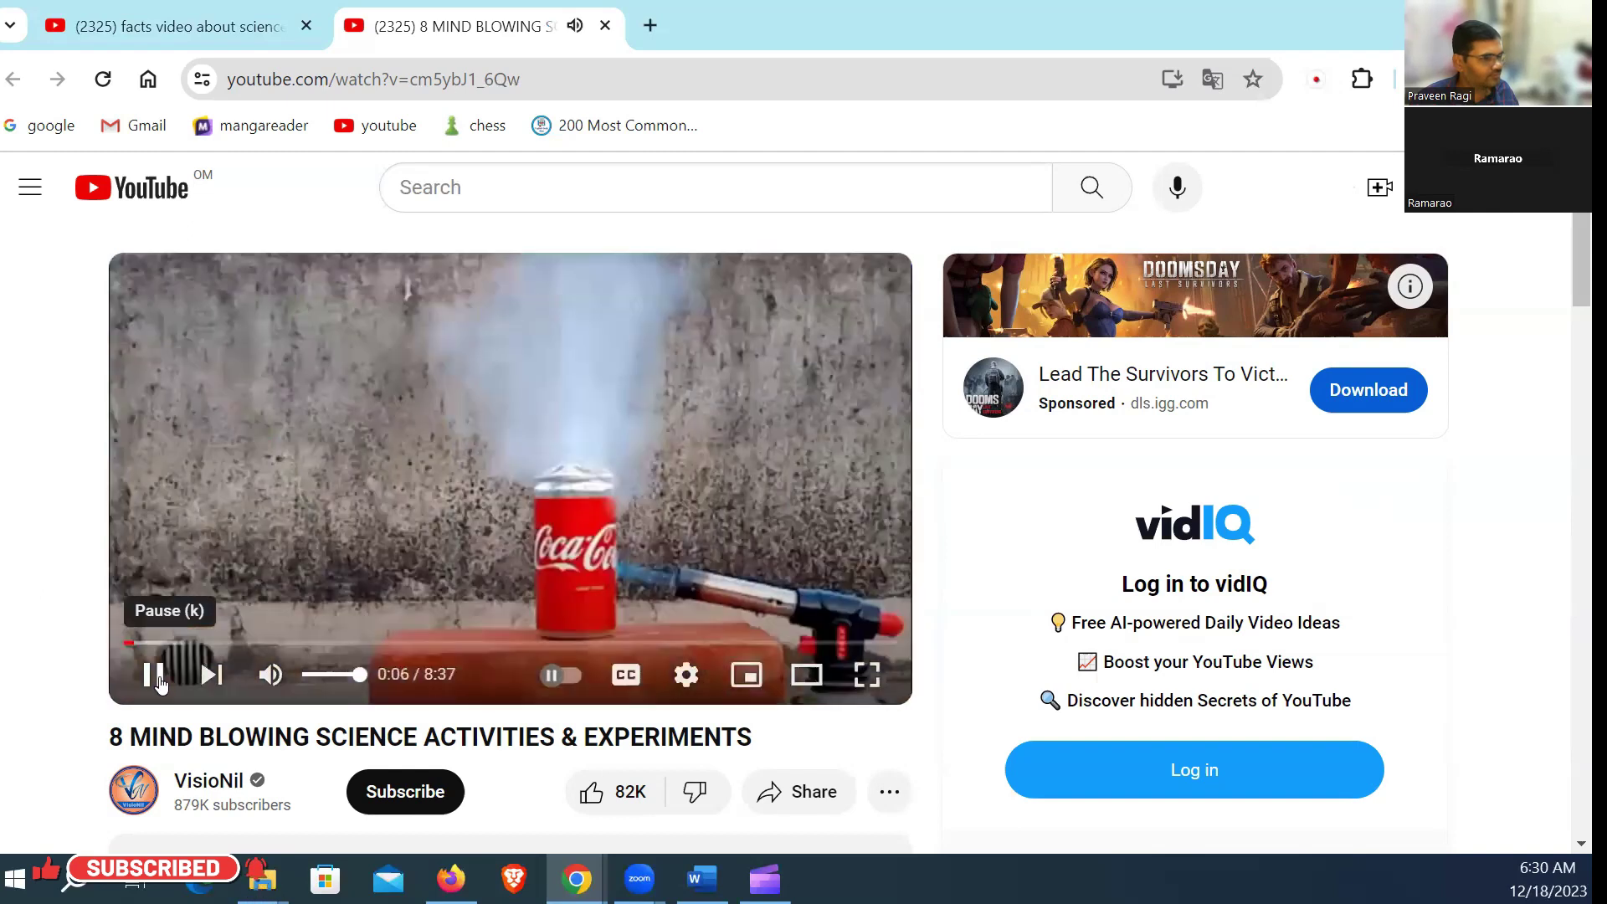
Step: Preview the video around 2:34 and 5:01, then close its tab
click(159, 680)
drag(393, 643, 354, 643)
click(170, 686)
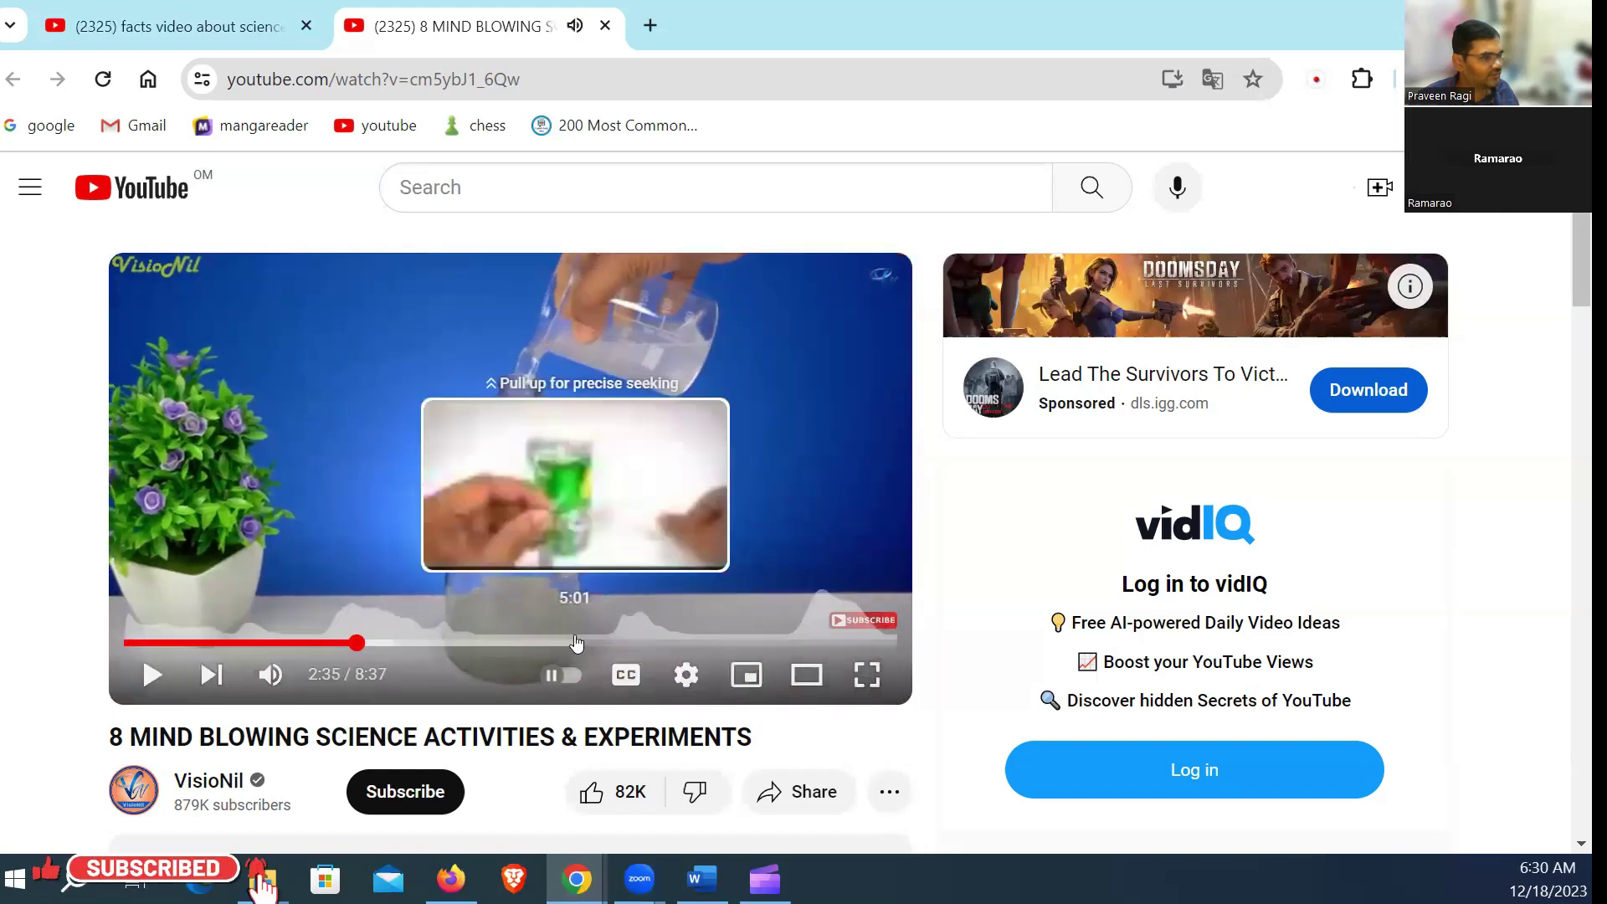
click(574, 643)
click(163, 675)
click(163, 674)
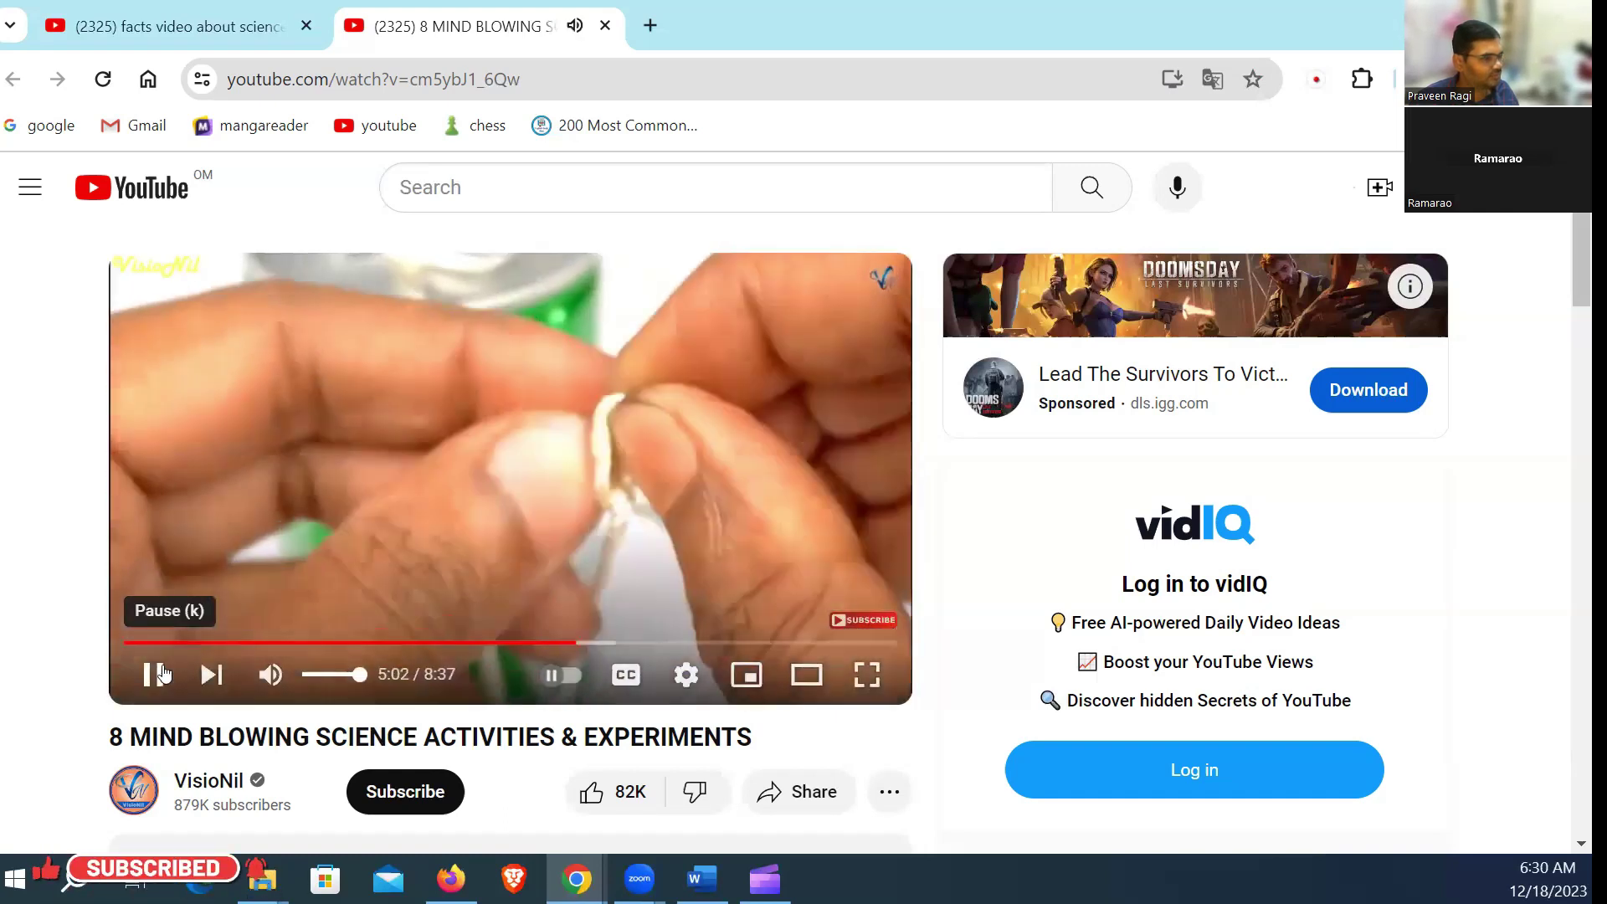
click(716, 544)
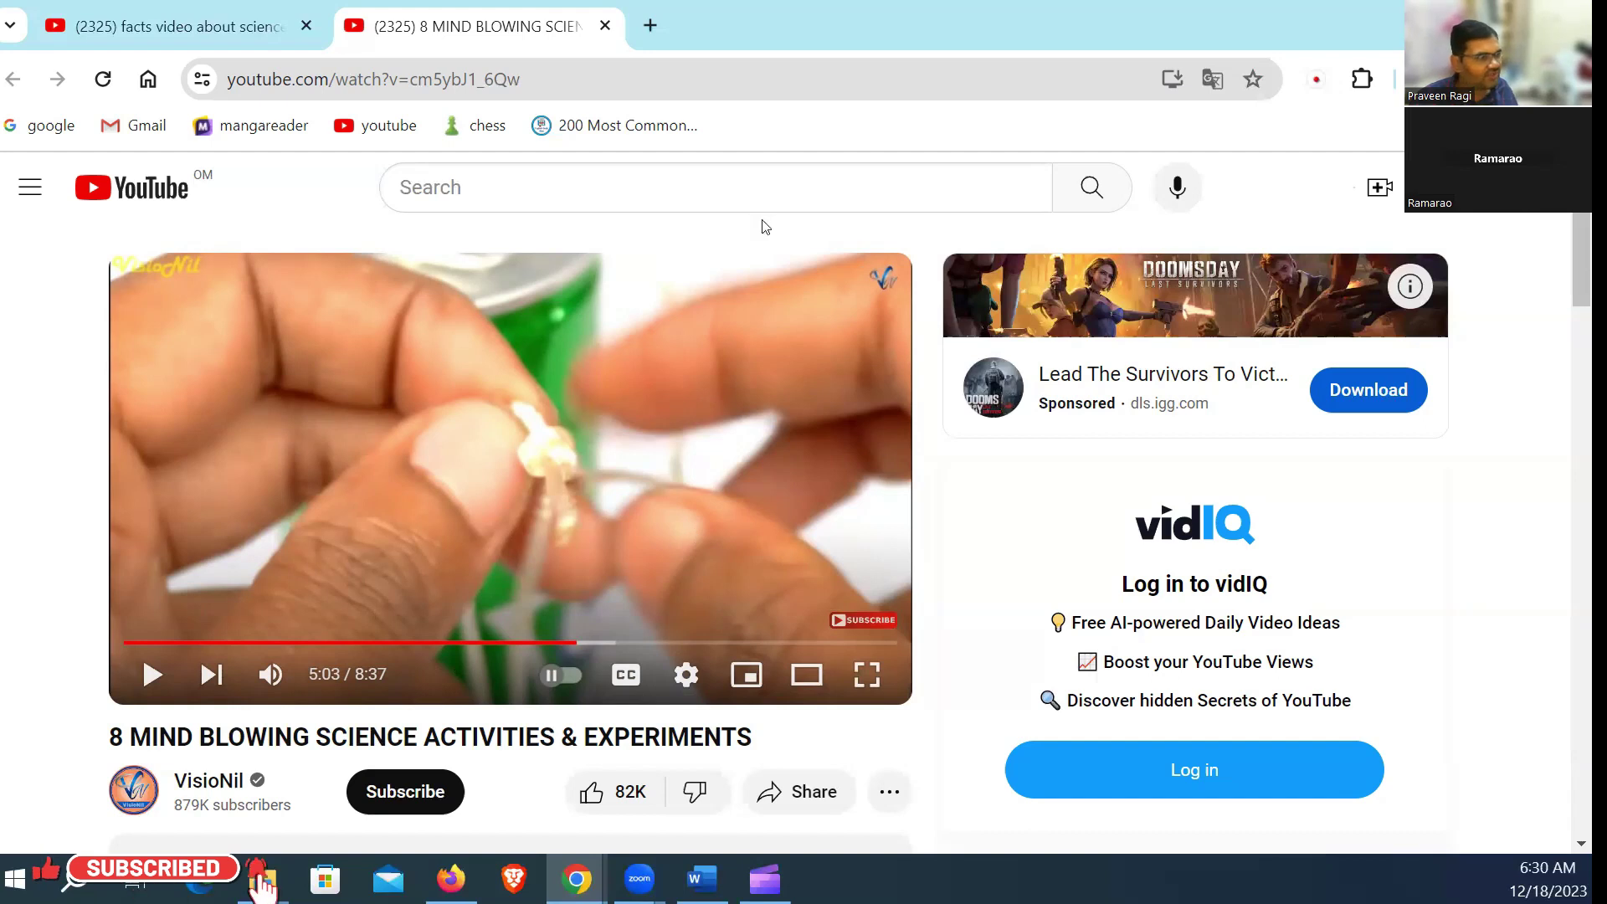
click(604, 26)
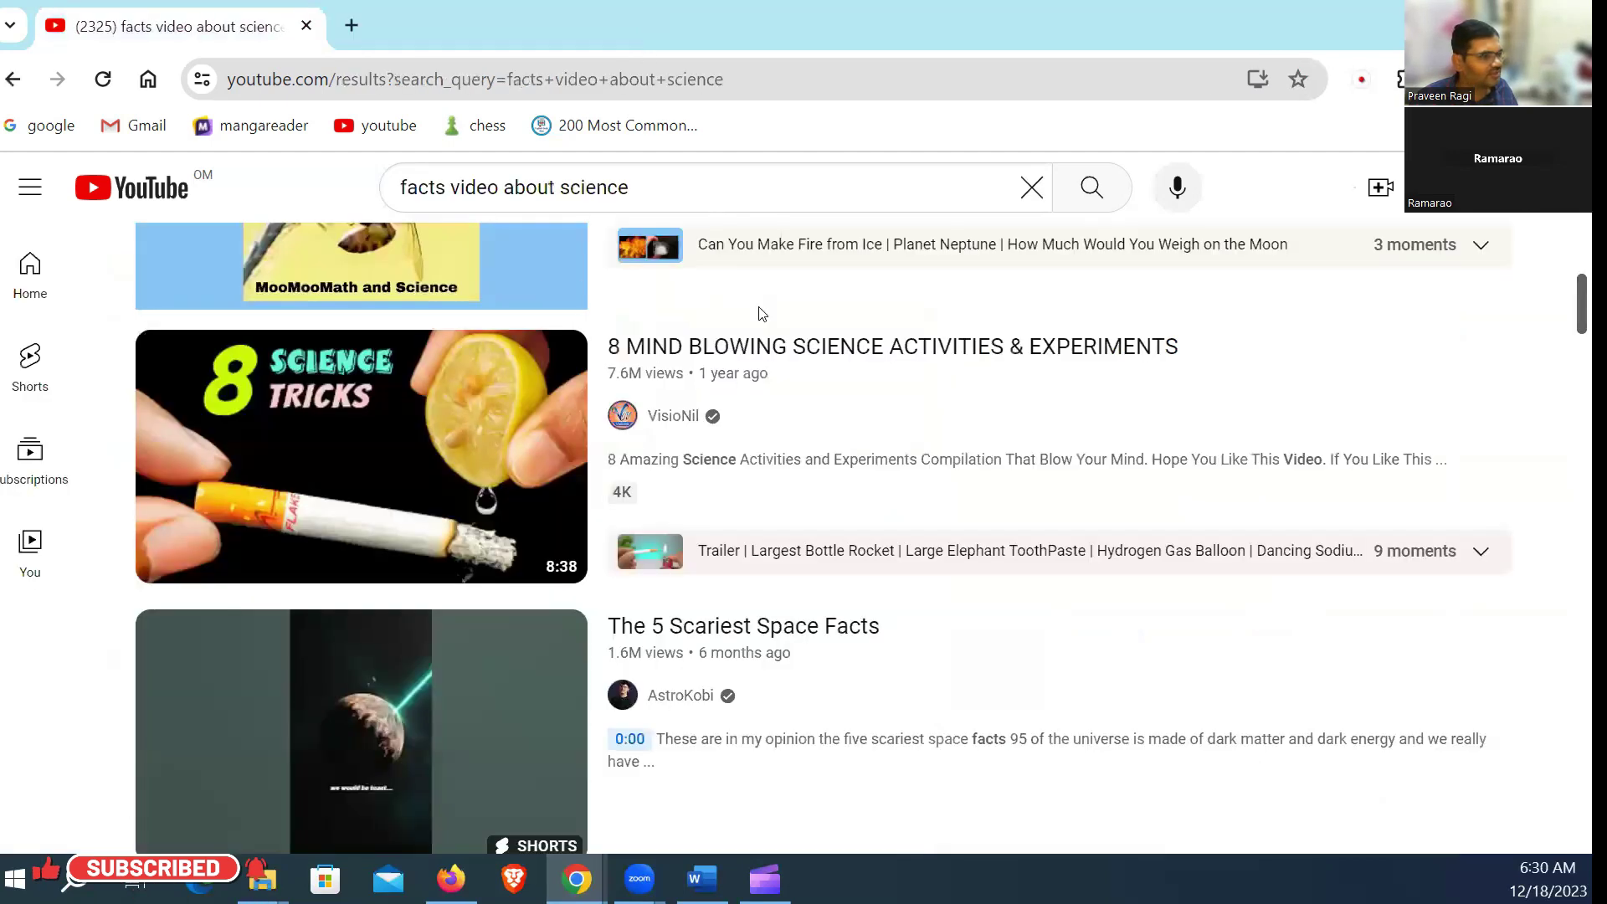
Step: Replace the search query with 'bright side' and run the search
scroll(761, 314, down, 8)
scroll(757, 311, down, 4)
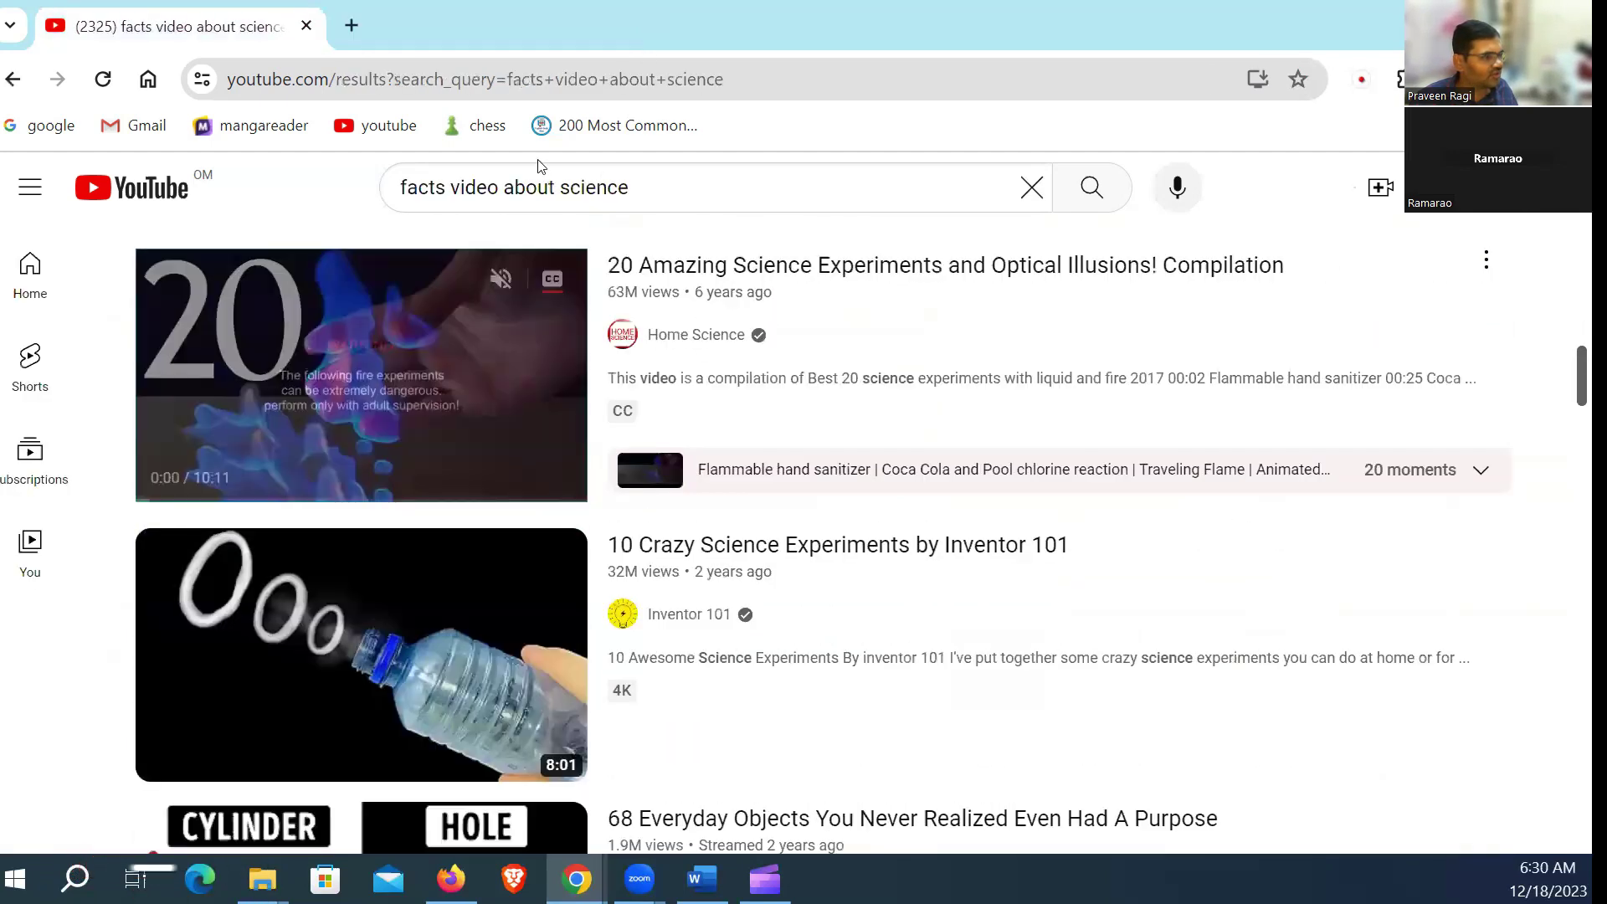
drag(692, 187, 351, 209)
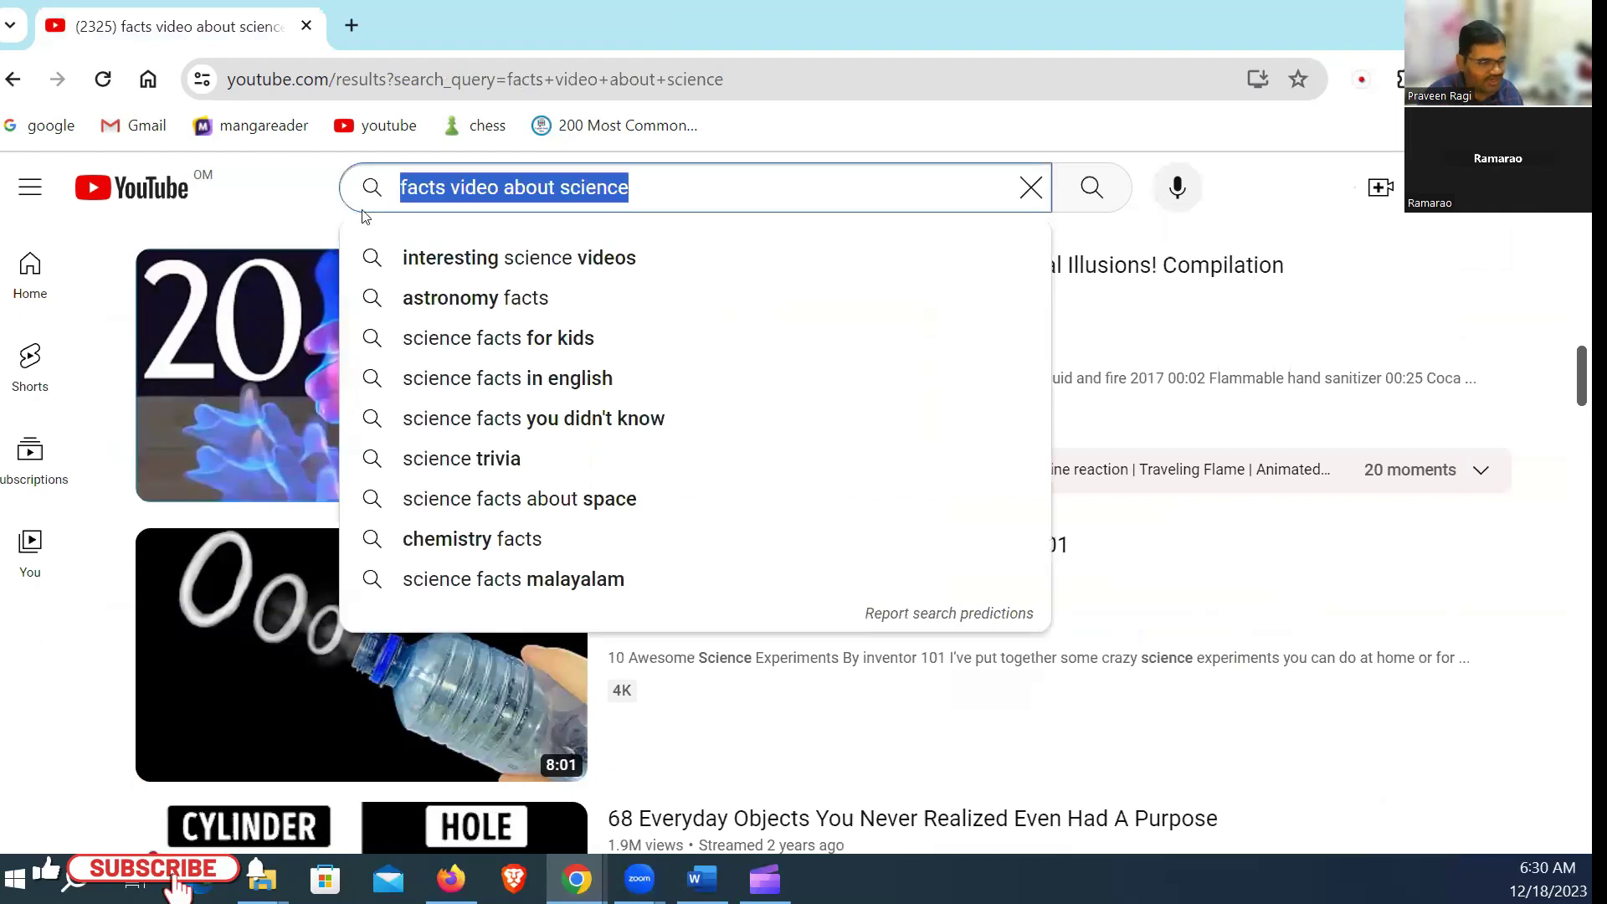
text(bright s)
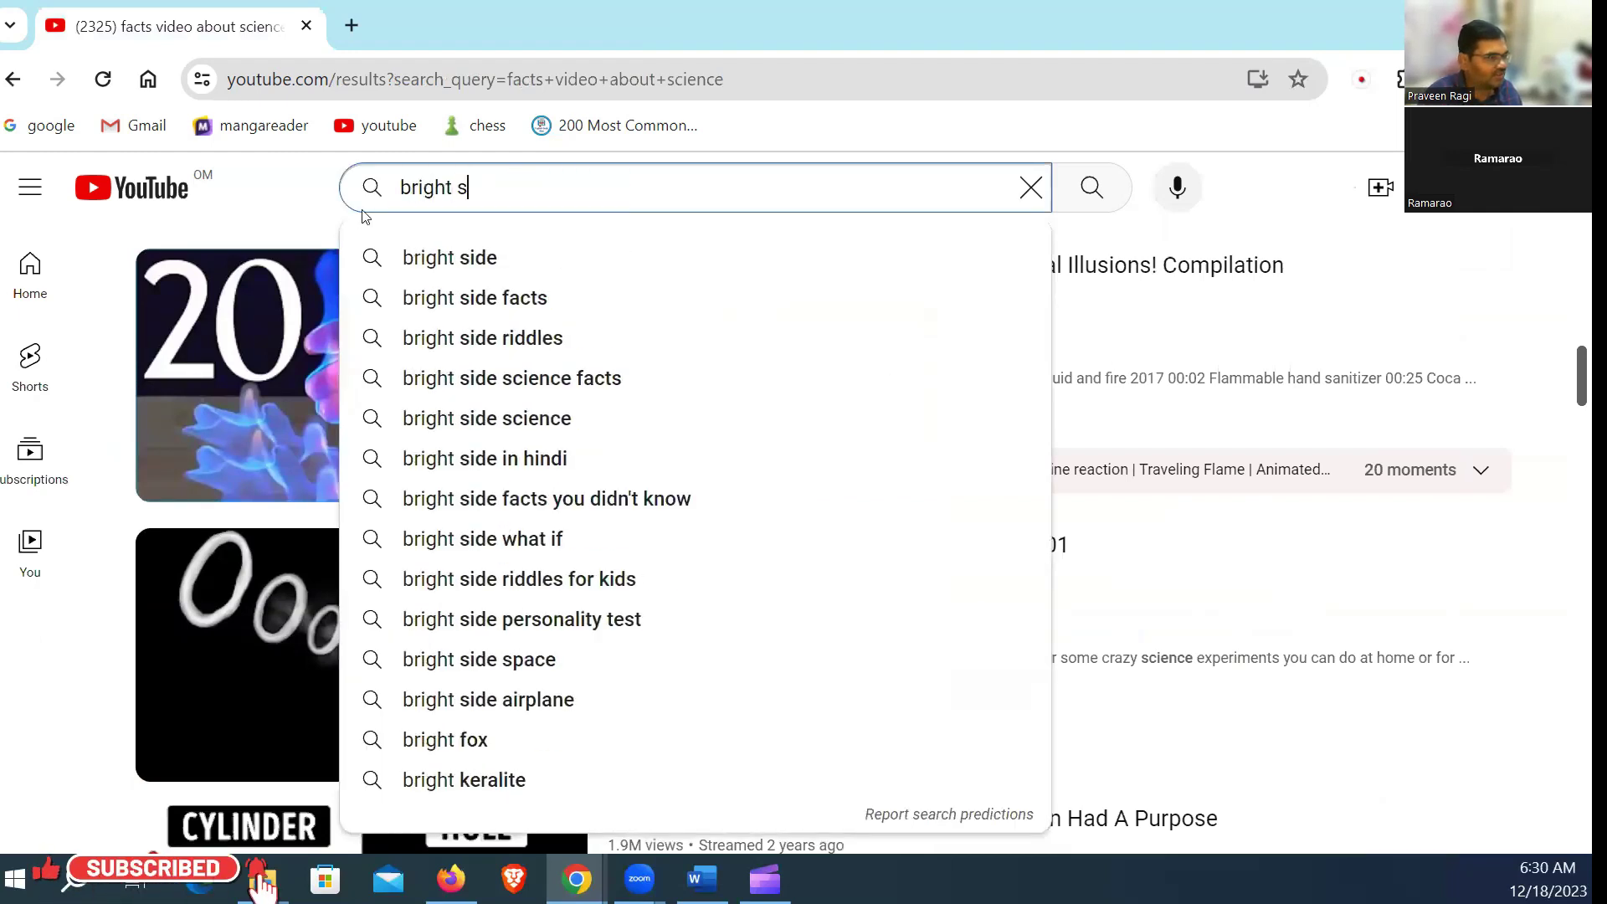
key(Down)
key(Return)
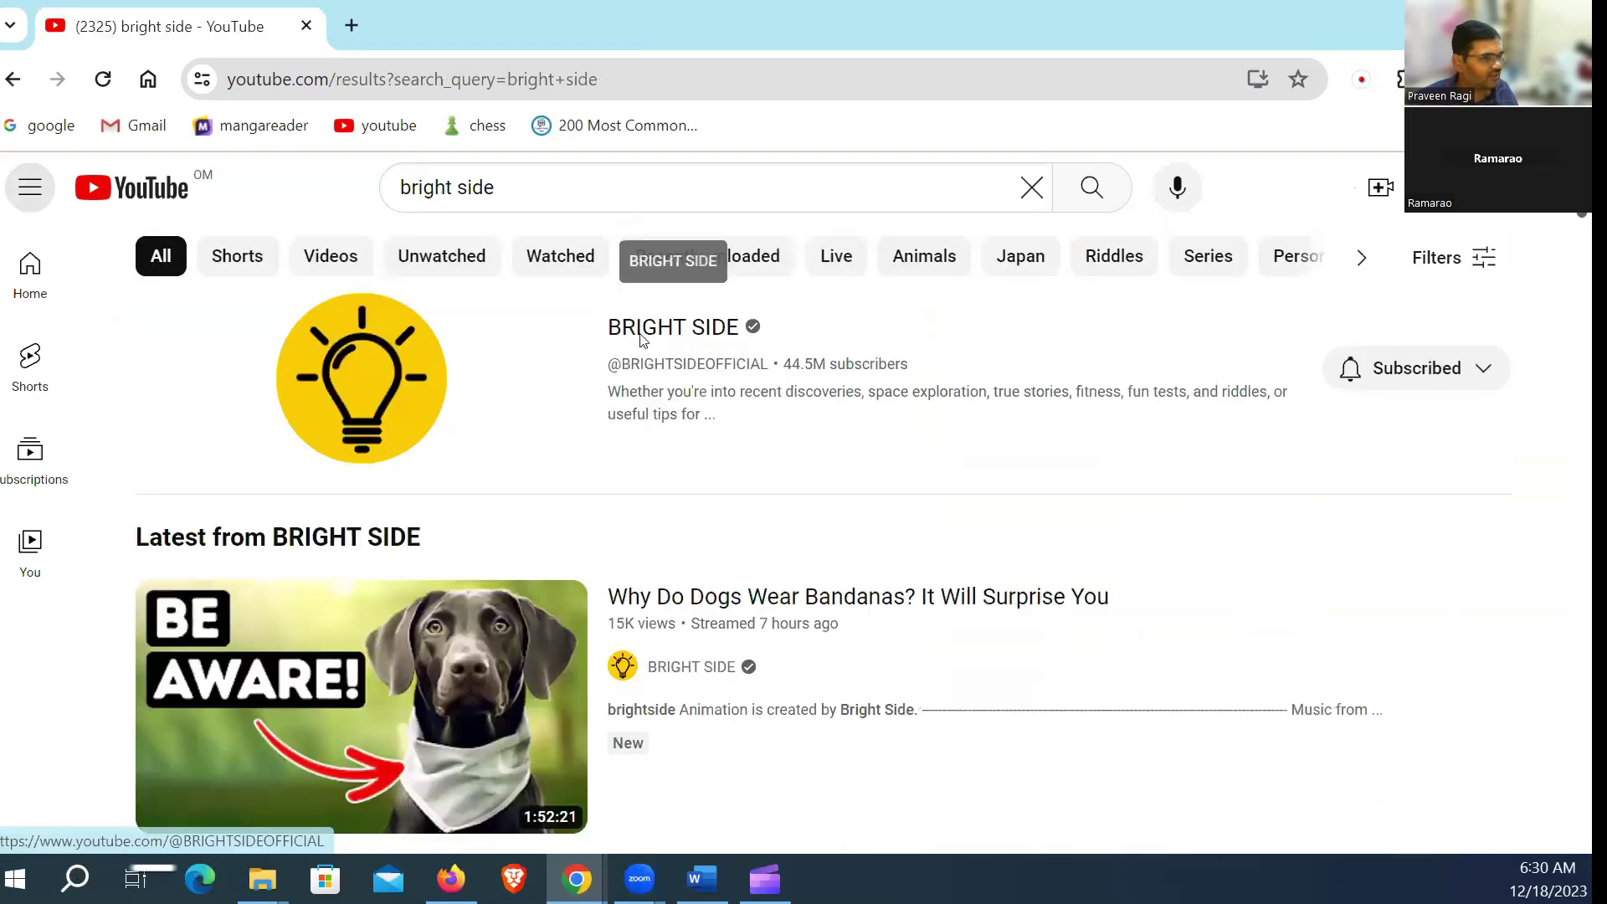
Step: Open the BRIGHT SIDE channel in a new tab and show its Videos list
right_click(641, 338)
click(695, 352)
click(470, 29)
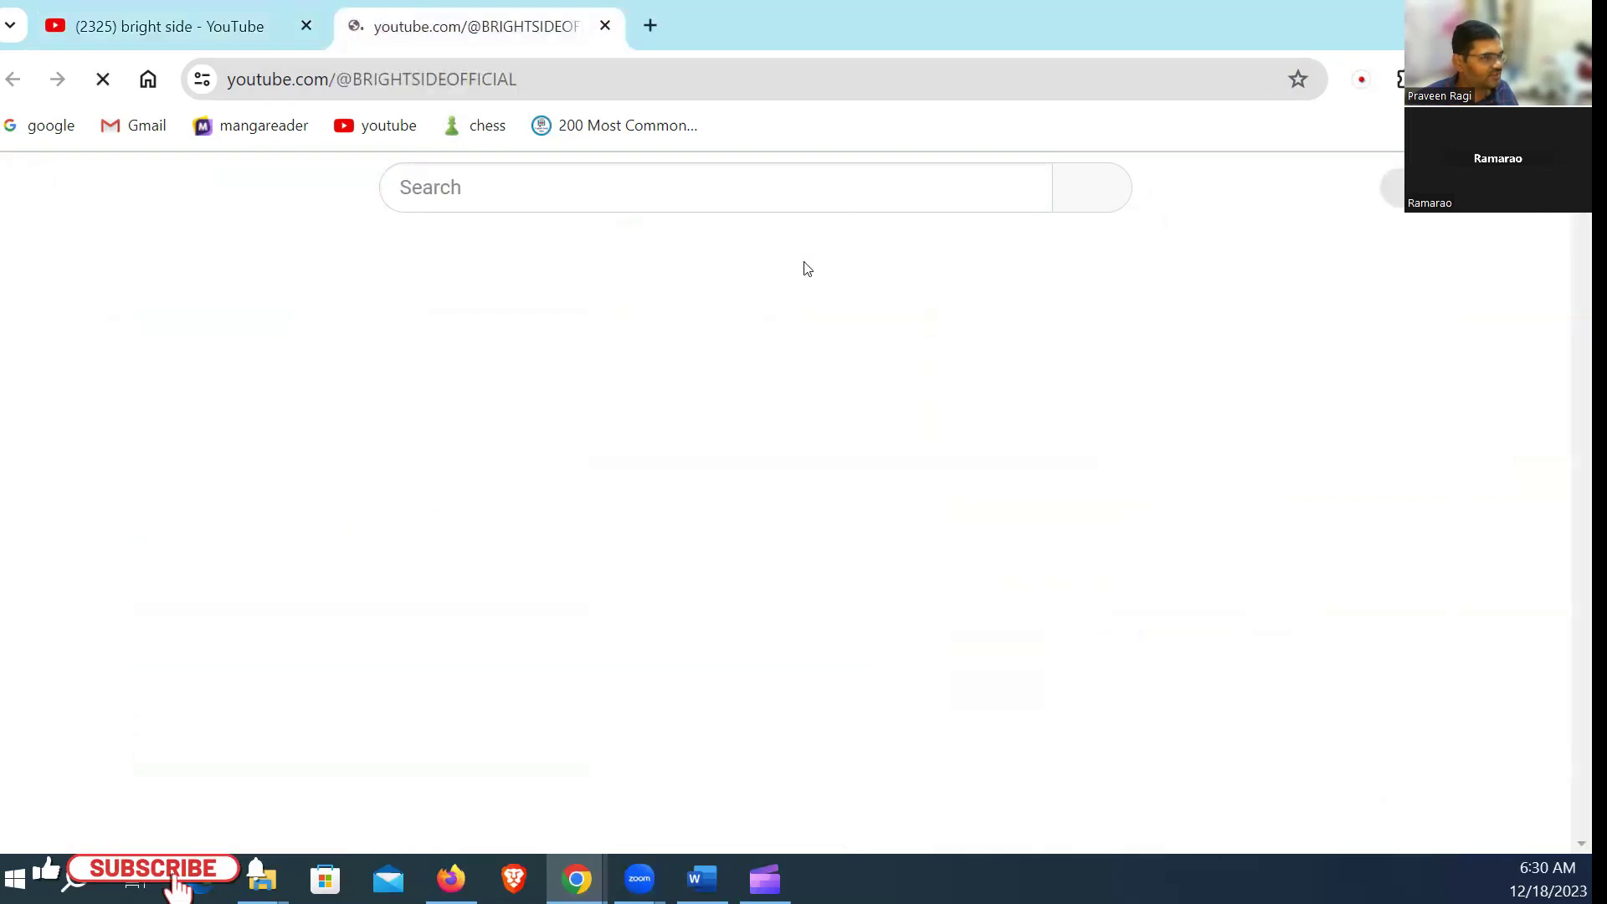
scroll(477, 467, down, 5)
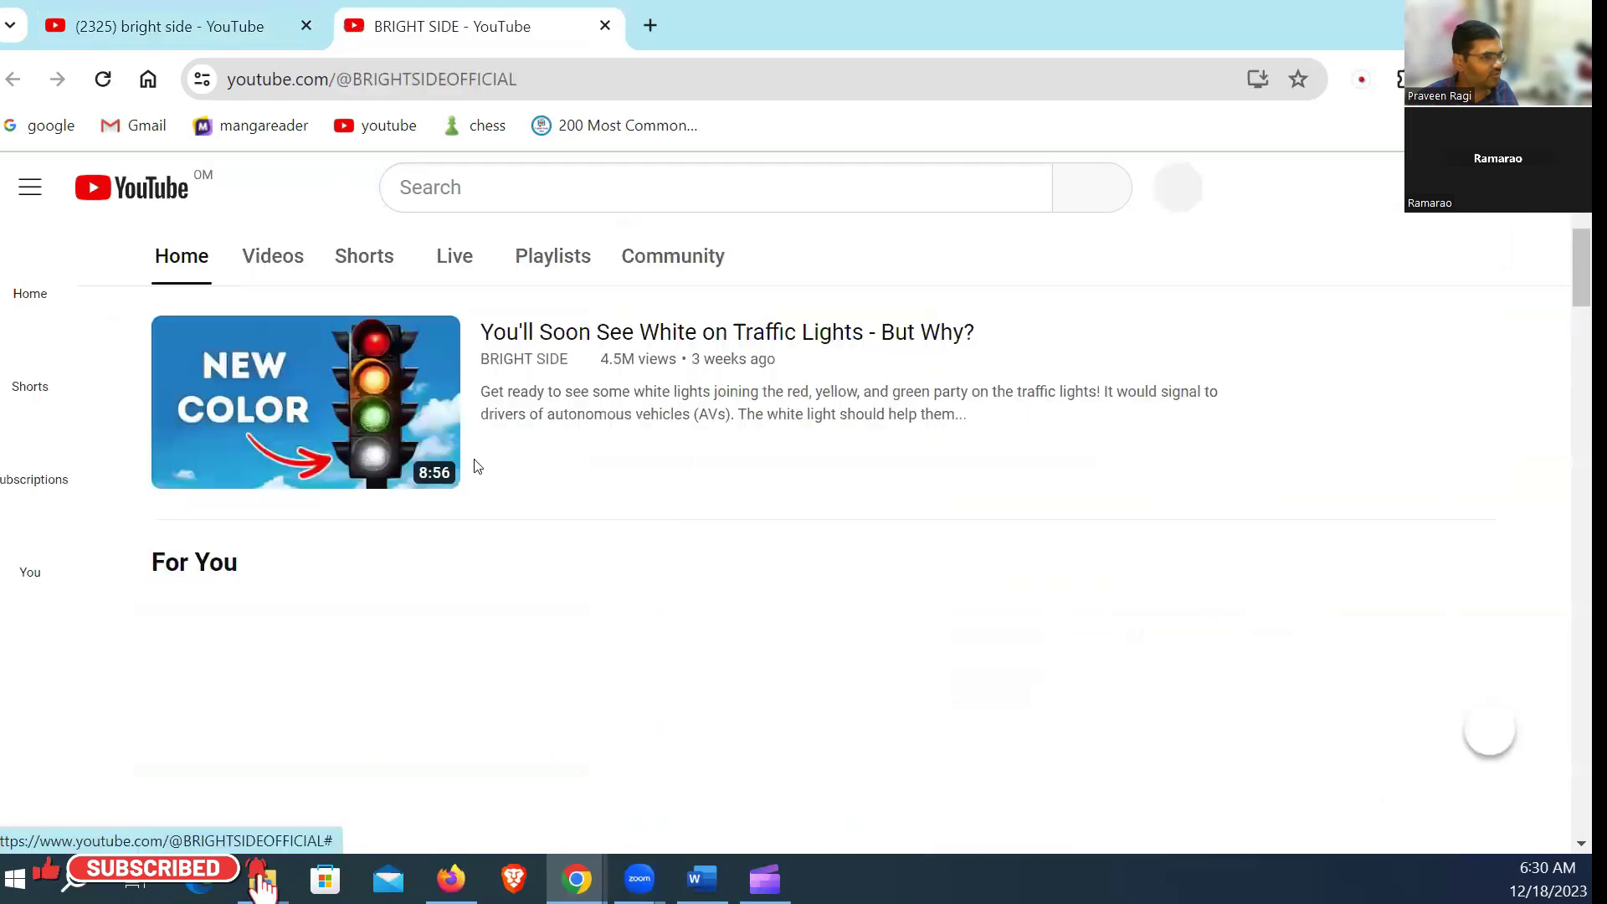
scroll(287, 395, up, 3)
click(292, 507)
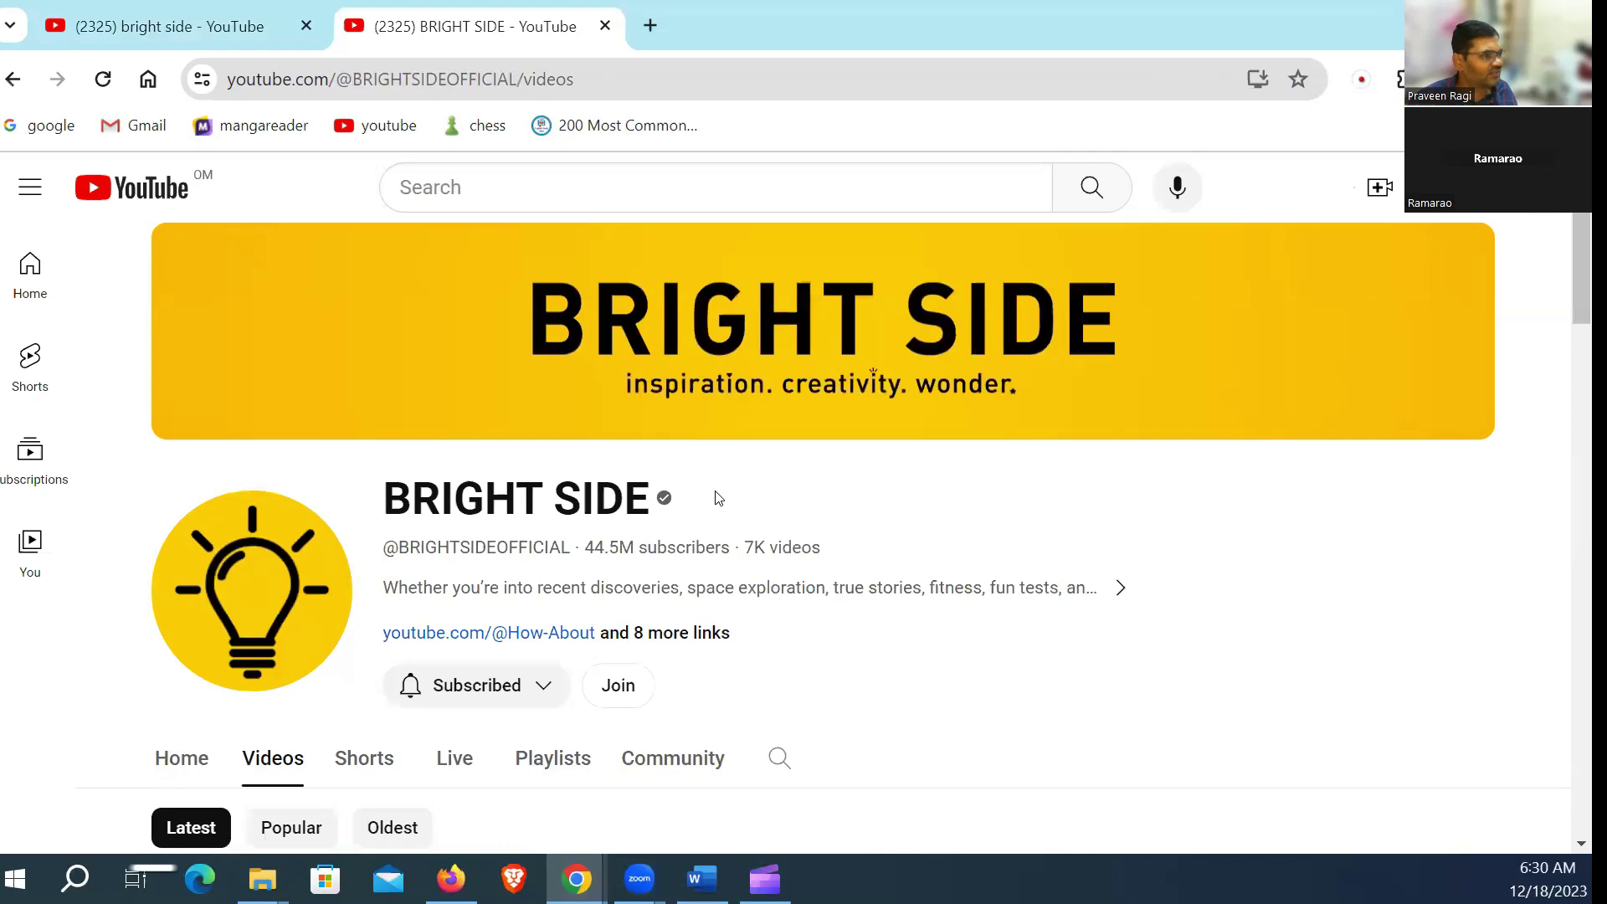
scroll(718, 499, down, 4)
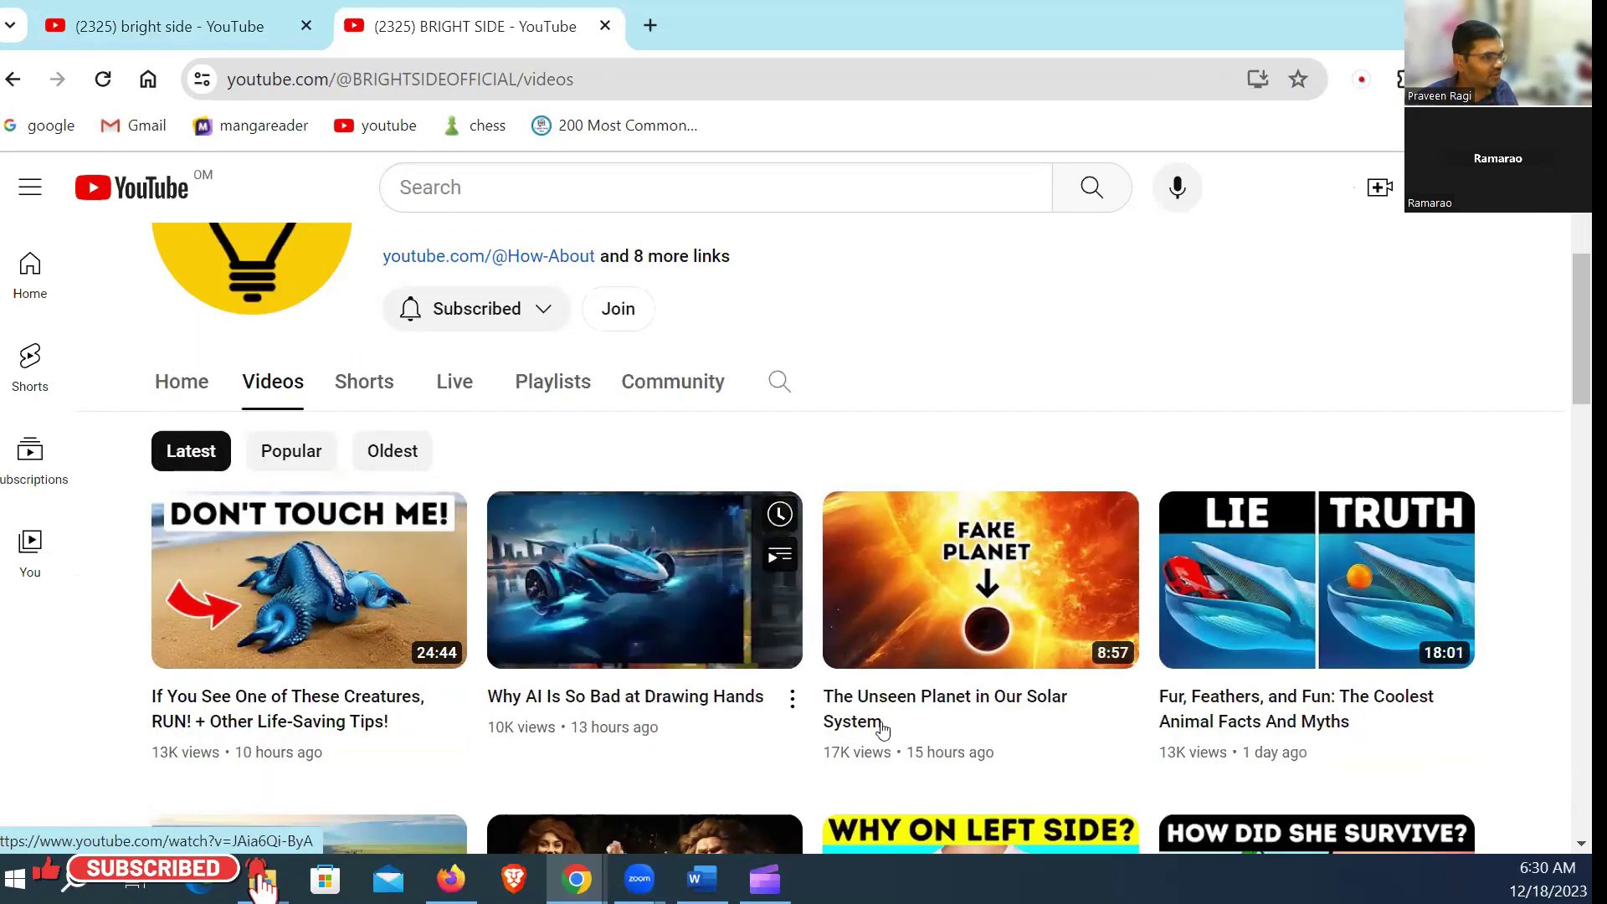
Step: Open 'Why AI Is So Bad at Drawing Hands' in a new tab, pause at 0:07, return to Clipchamp
right_click(661, 574)
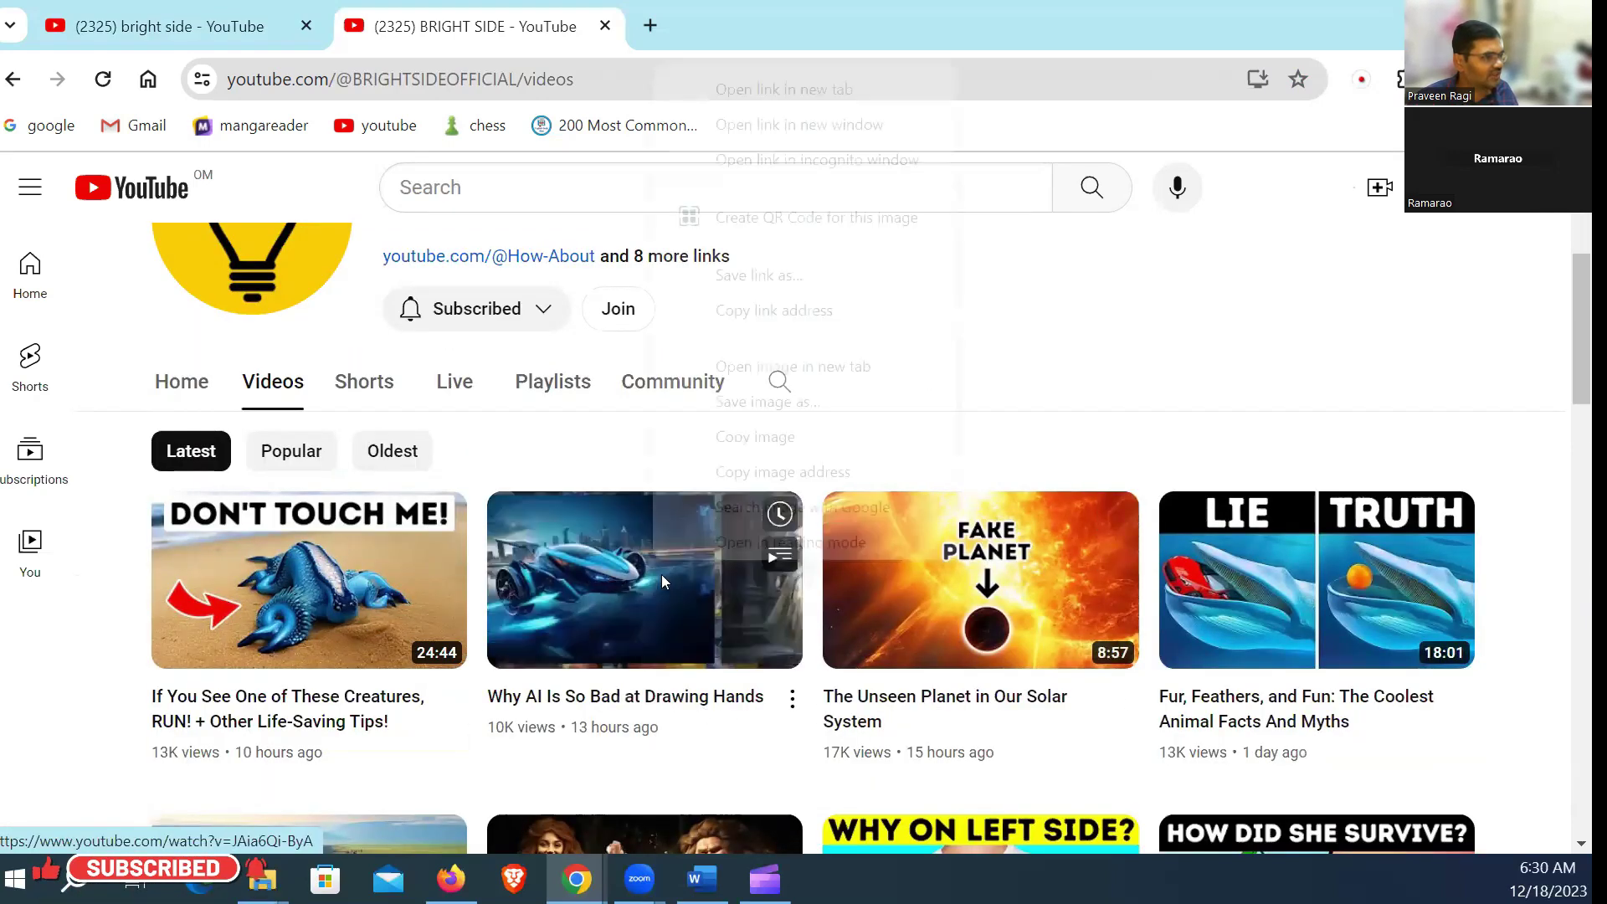
click(722, 88)
click(713, 25)
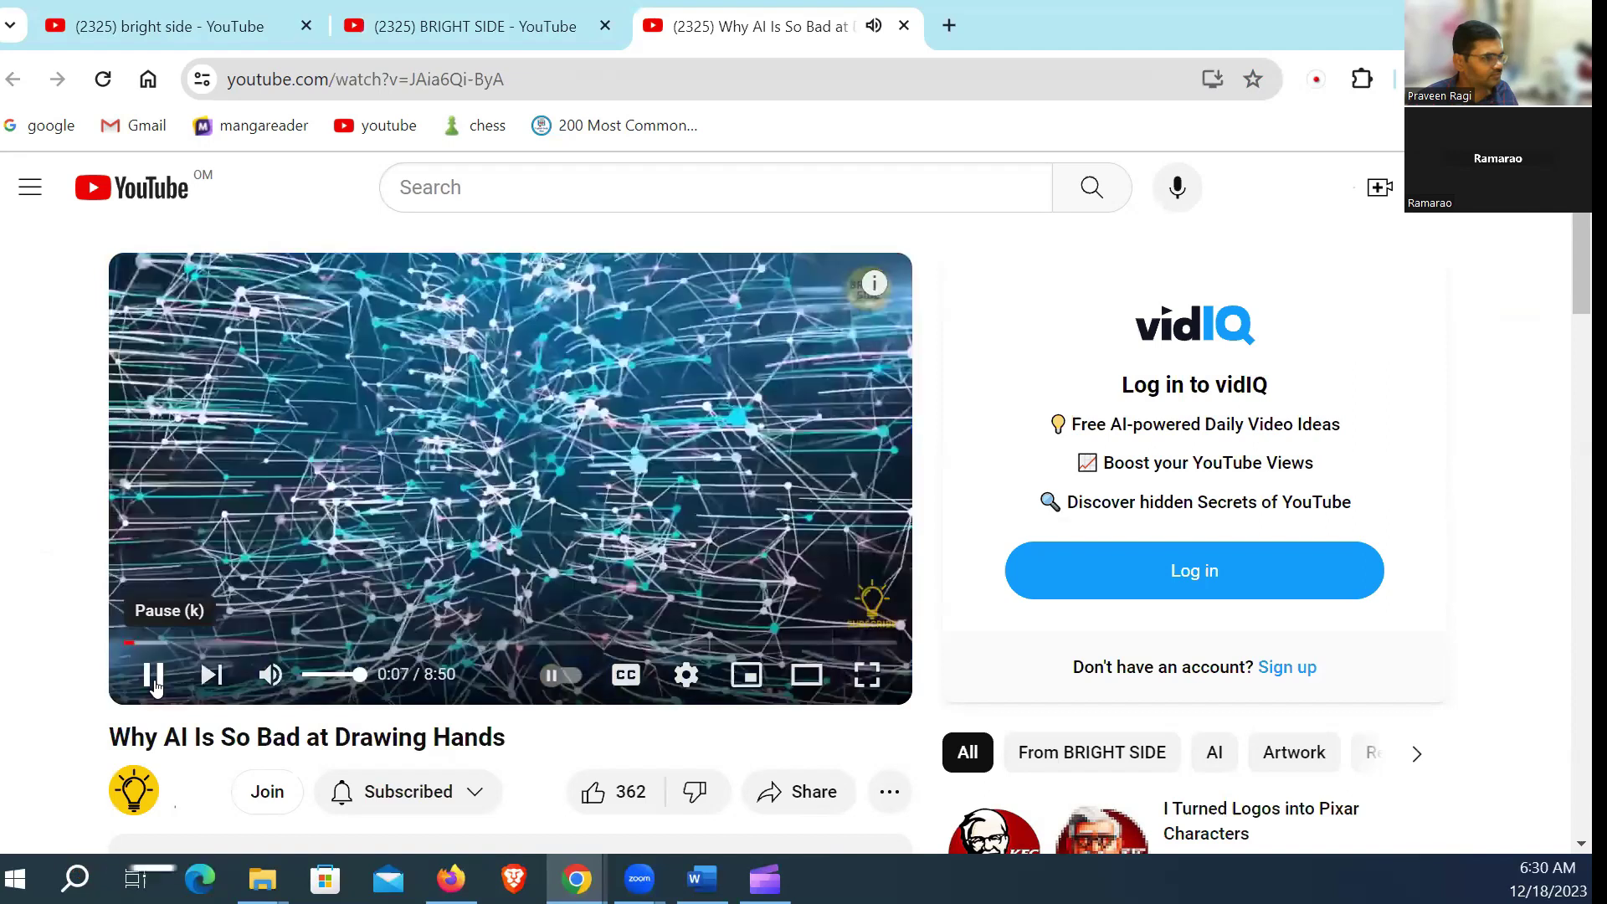
click(708, 483)
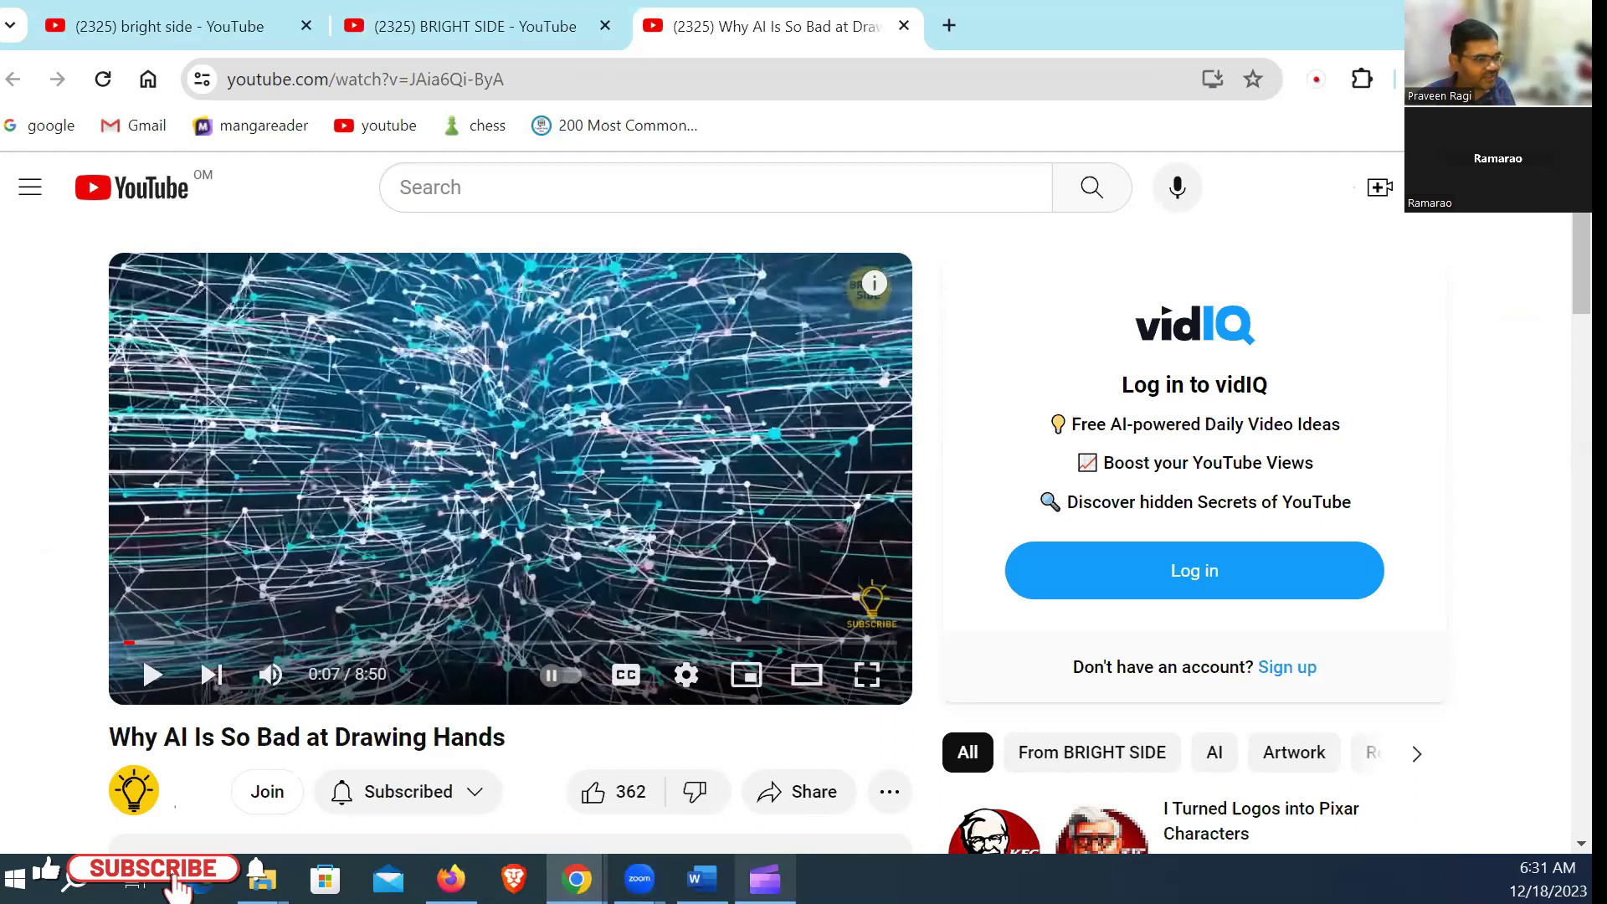
click(764, 878)
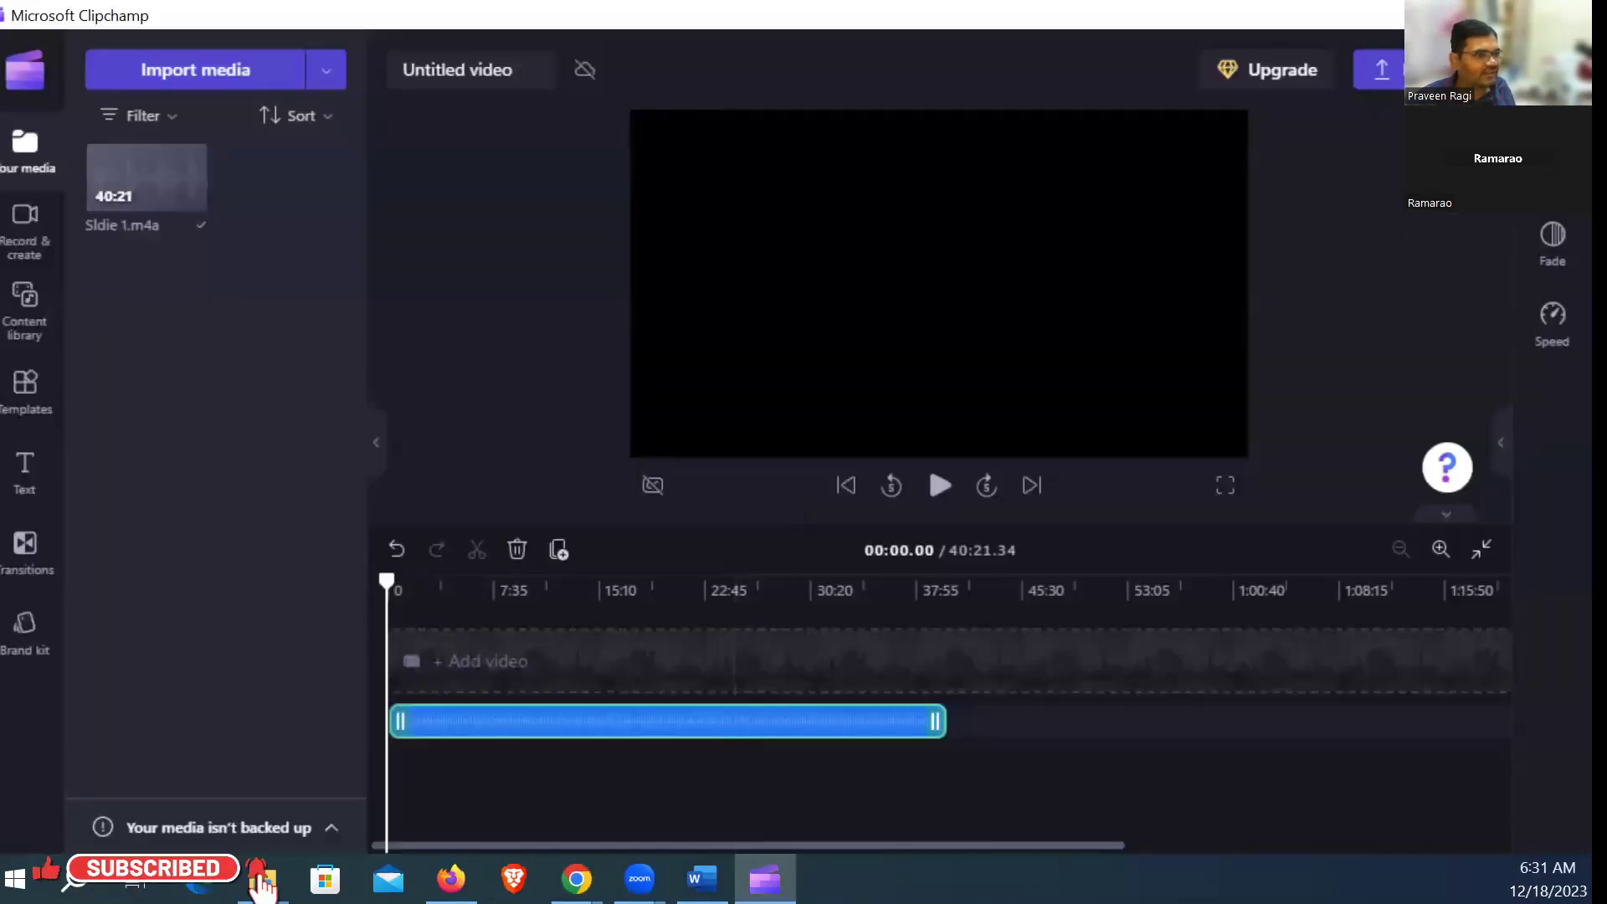
Step: Alt+Tab from Clipchamp back to the paused 'Why AI Is So Bad at Drawing Hands' video
key(alt+Tab)
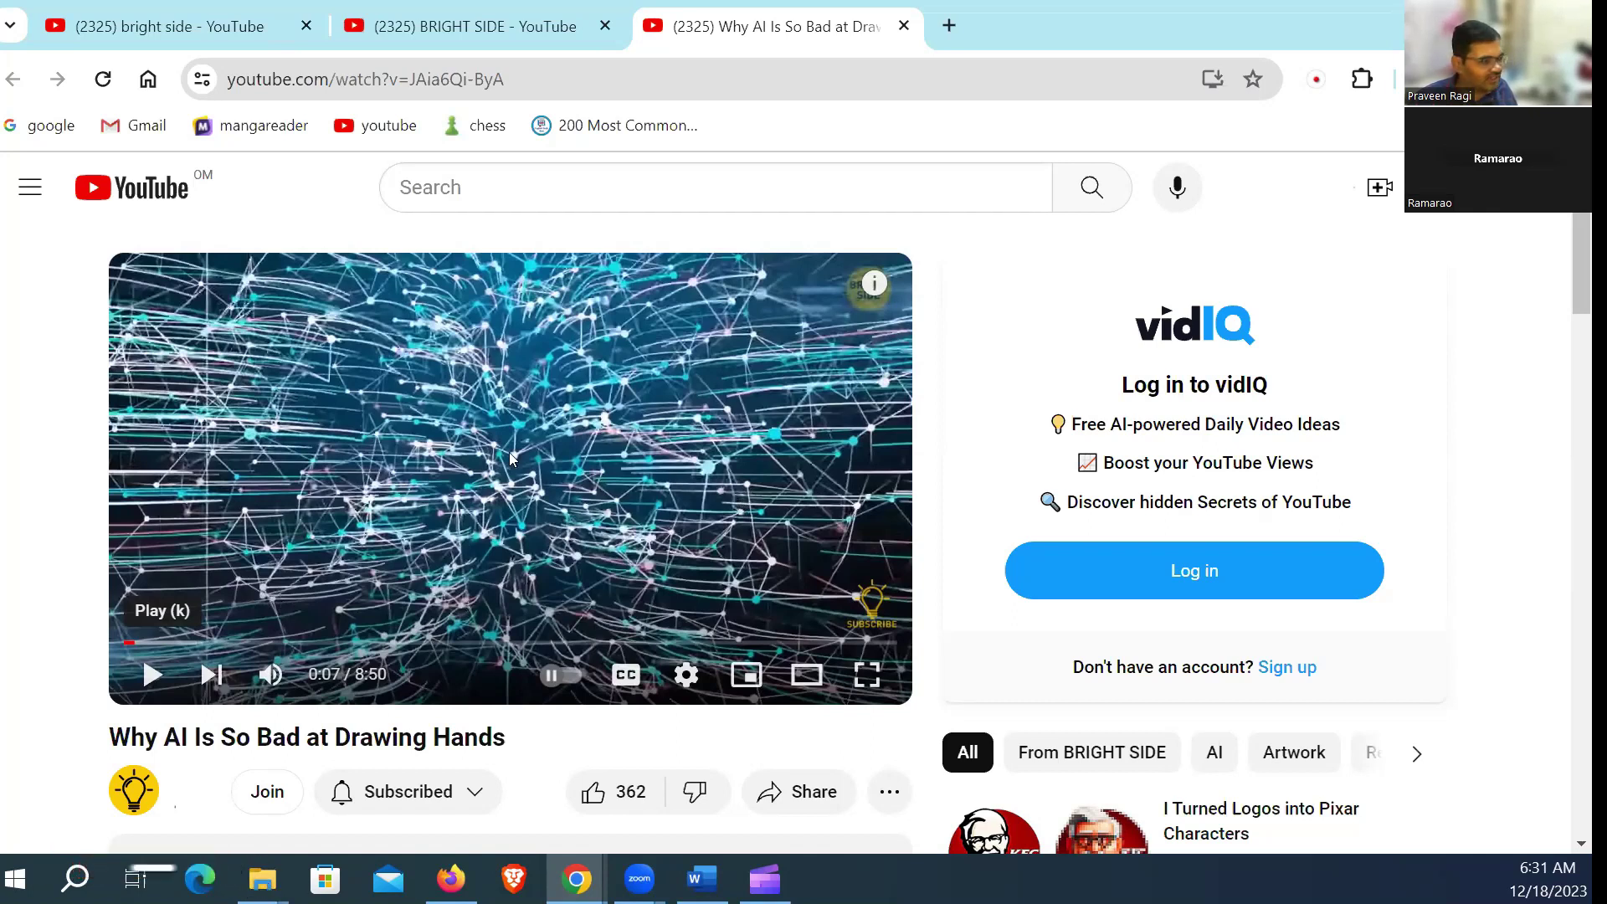
Step: Resume the Why AI video briefly, then return to the Clipchamp project holding Sldie 1.m4a
click(144, 678)
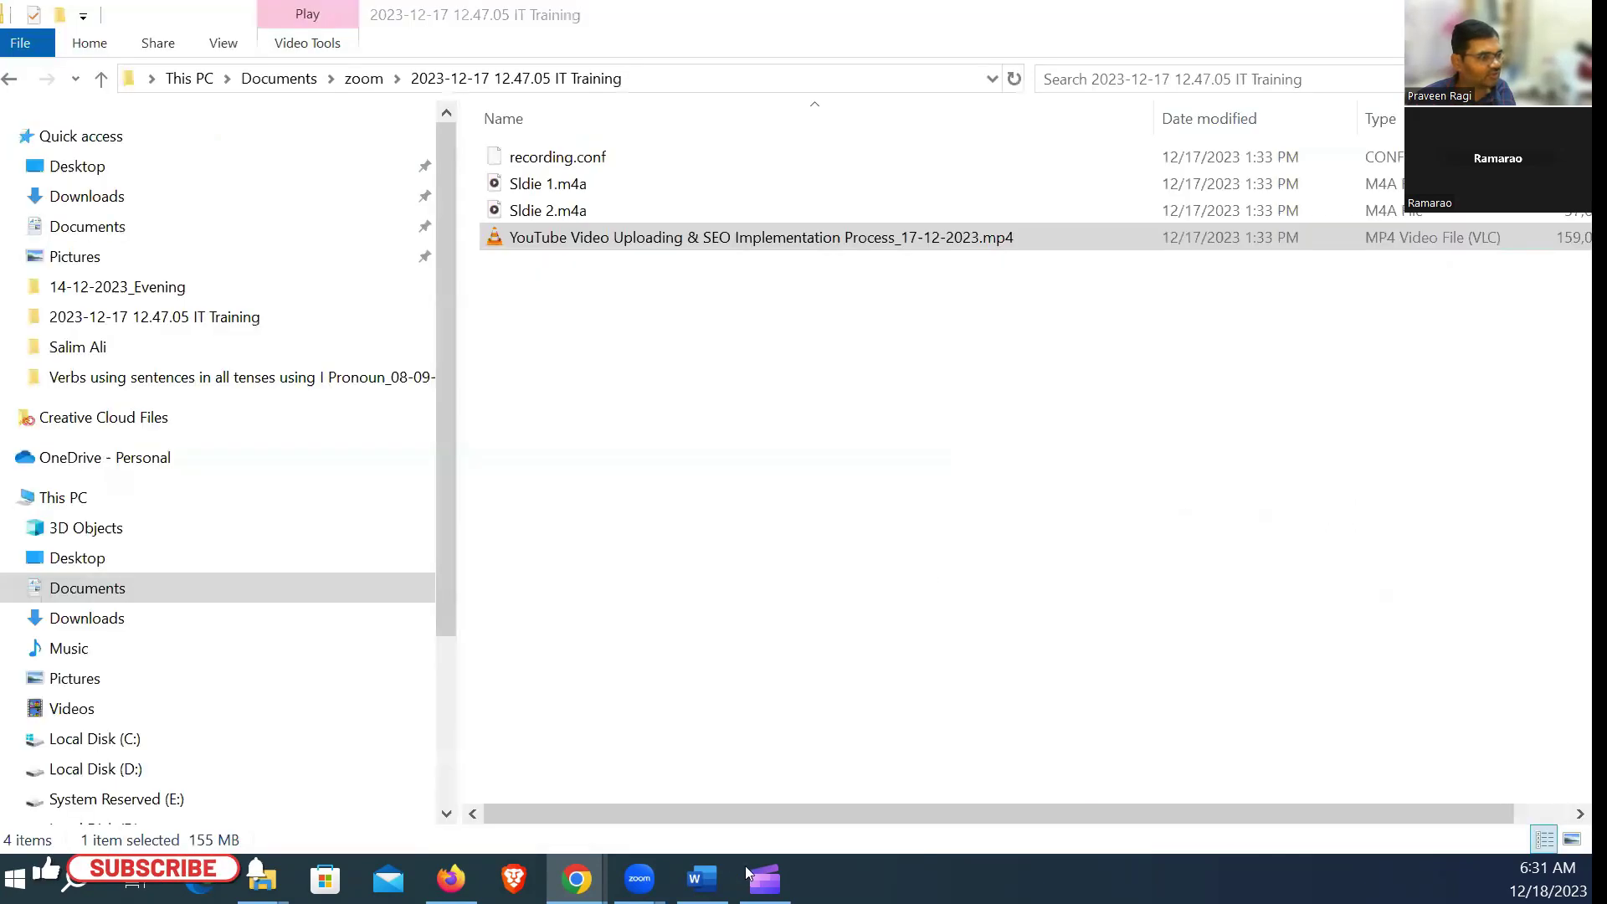
click(747, 870)
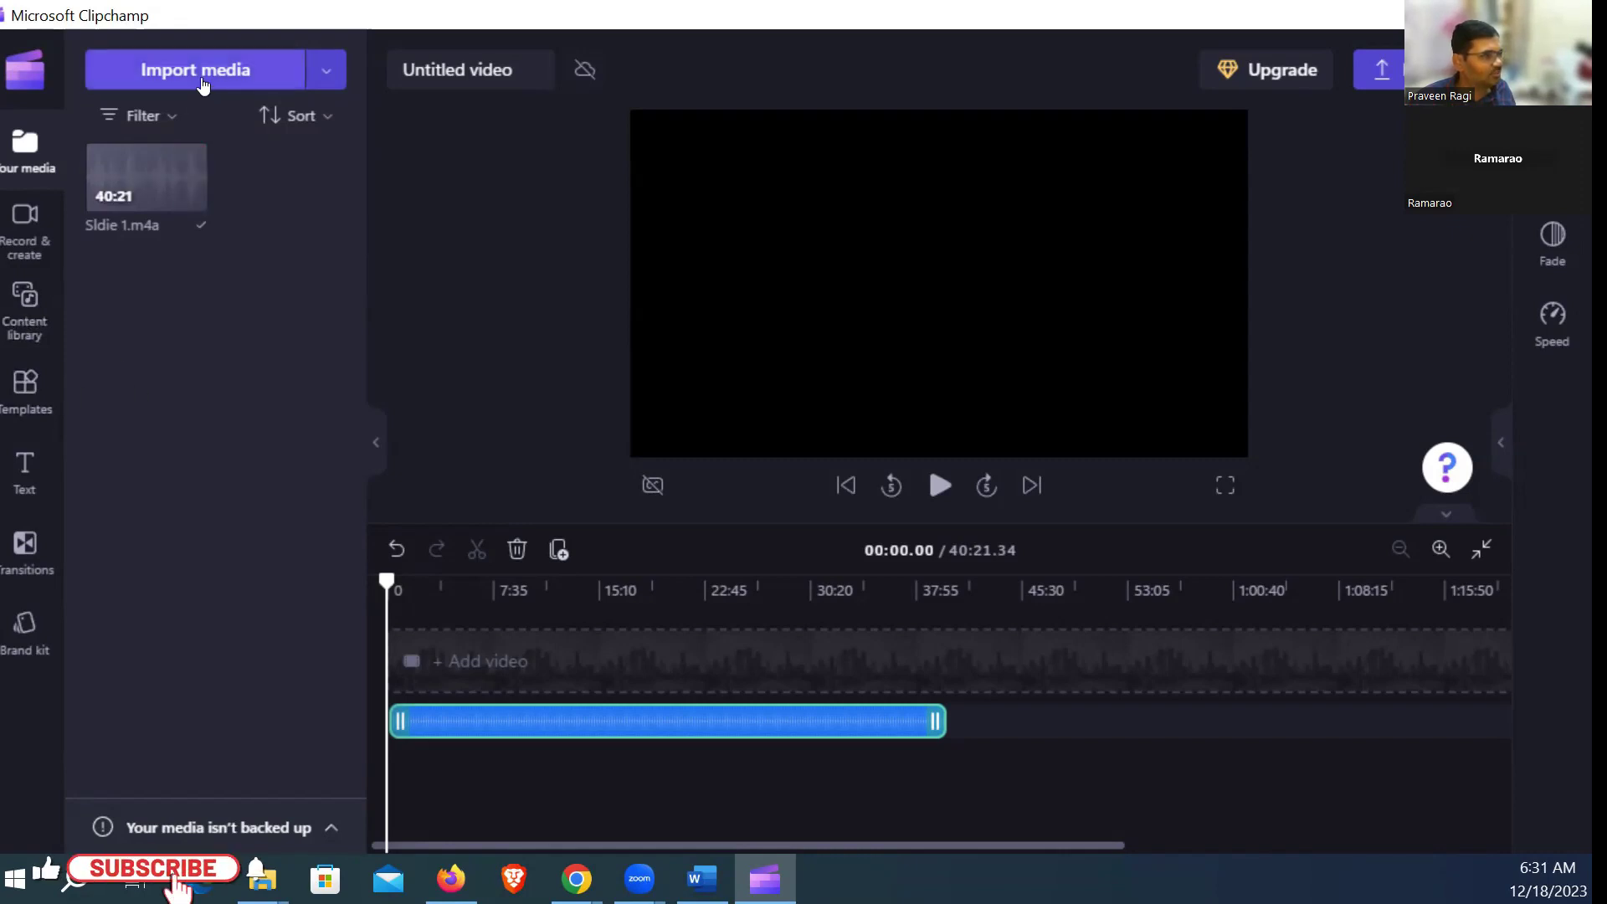
Step: Show the content library's Free to use image collection of 264 stock images
click(23, 303)
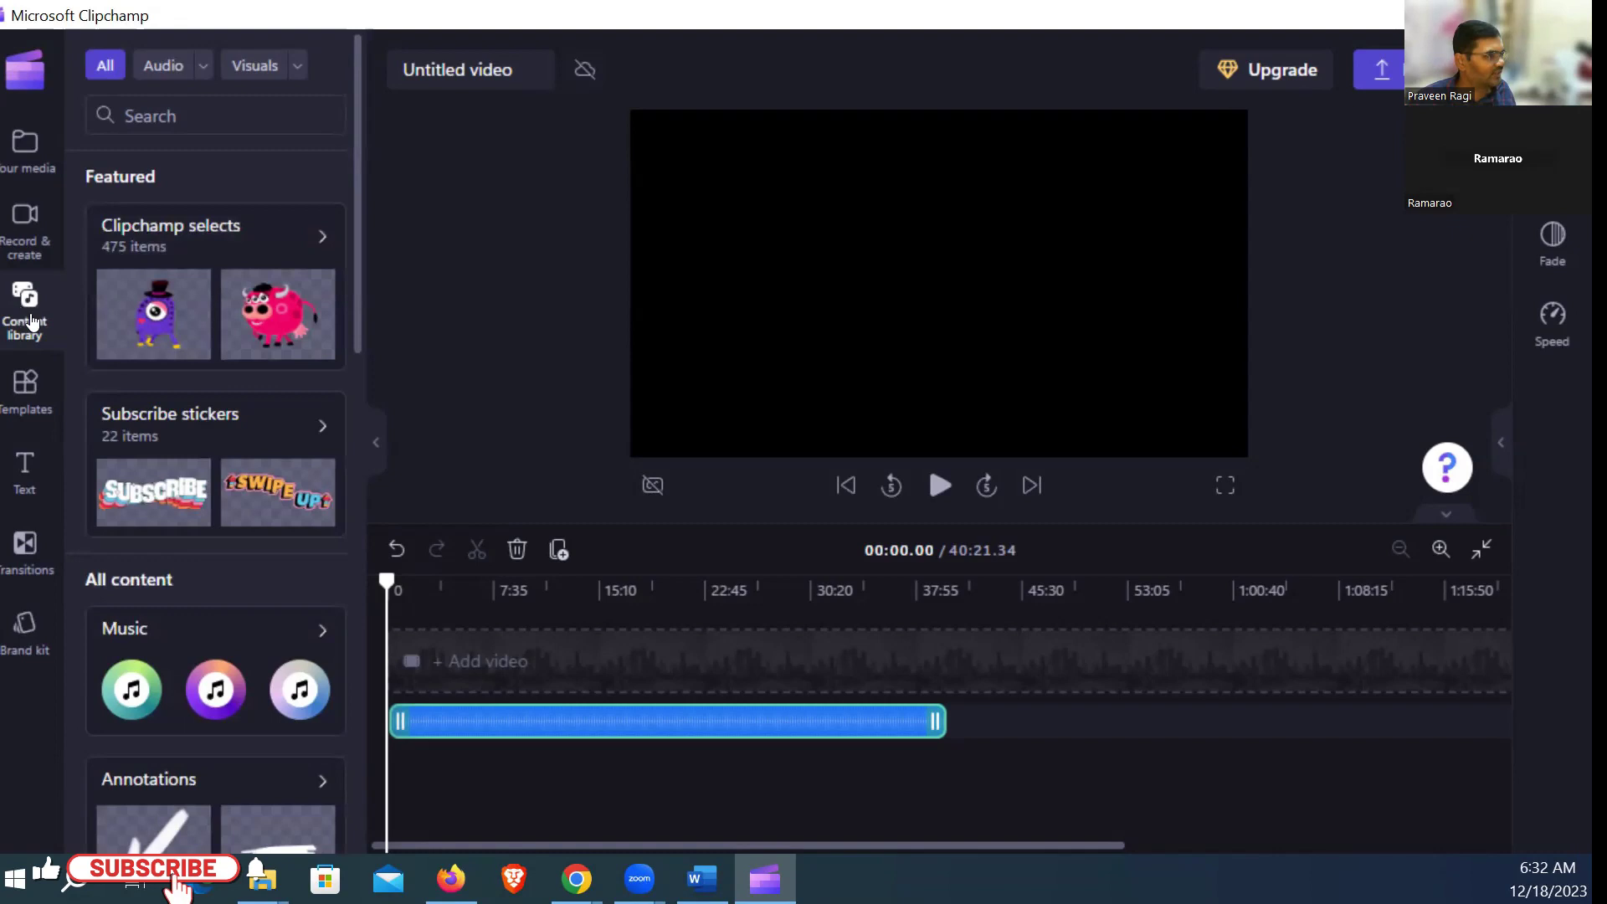
drag(356, 242, 340, 652)
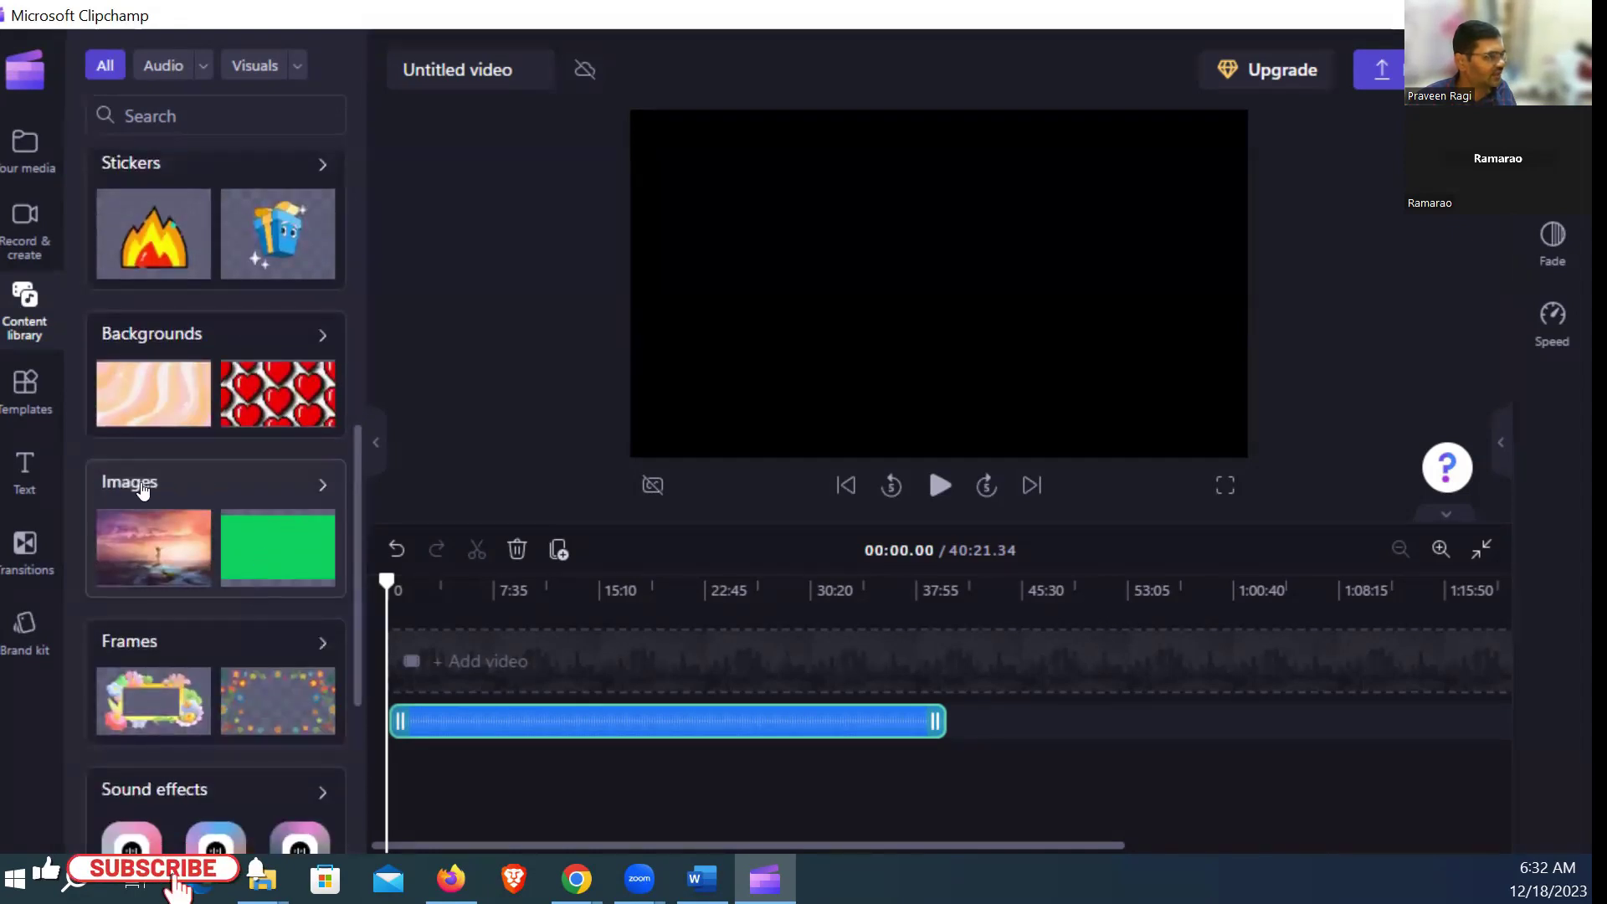
click(142, 488)
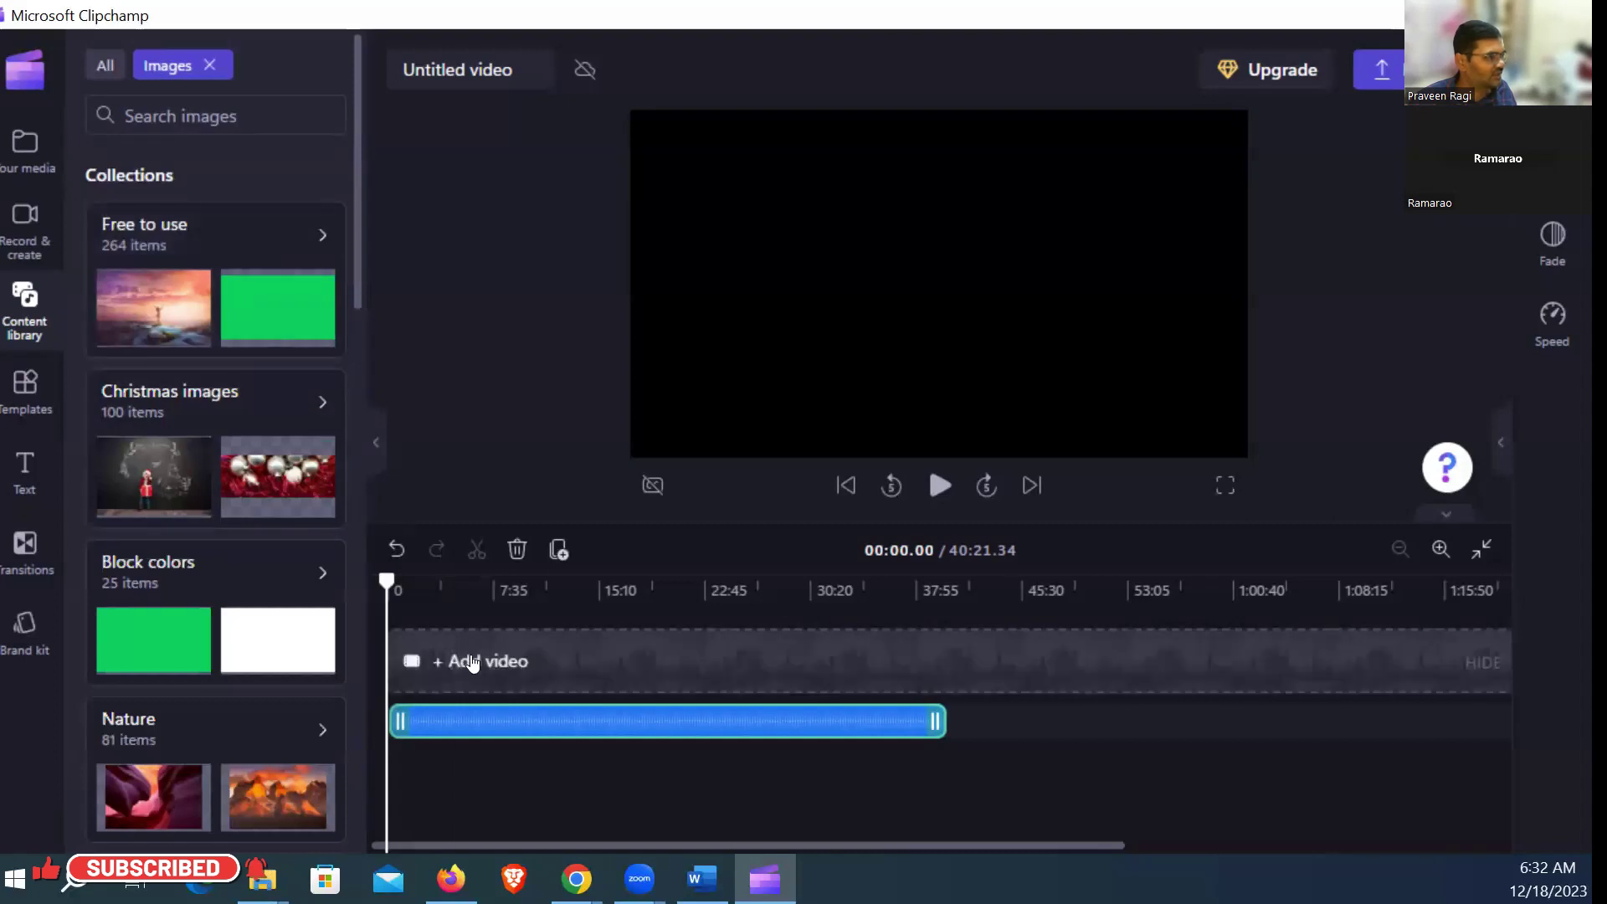
click(465, 596)
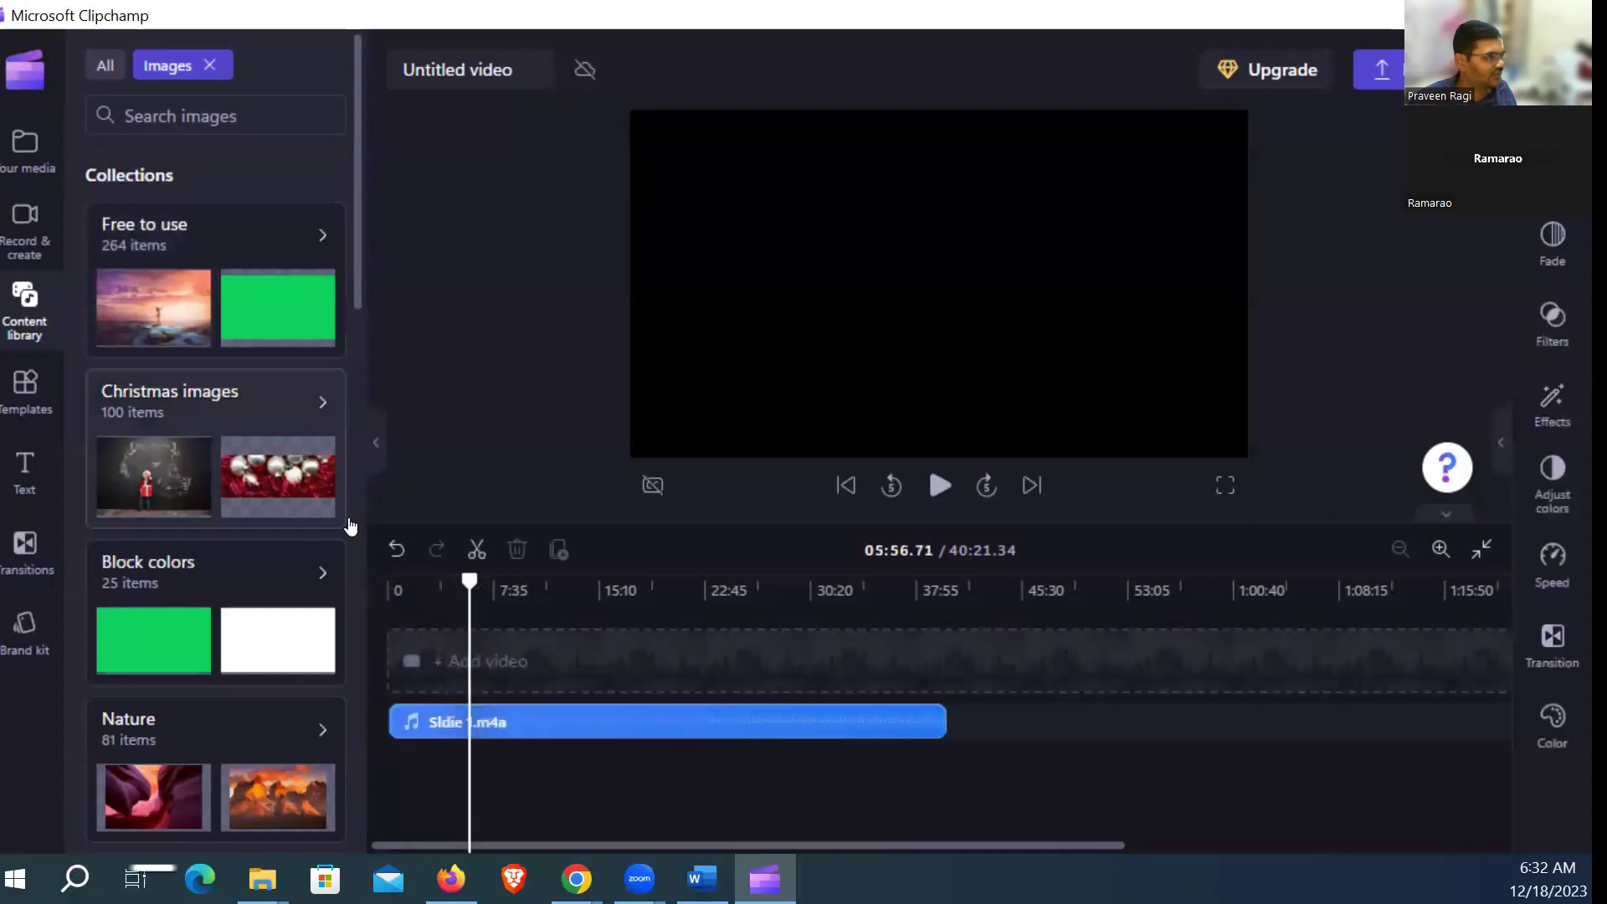
click(543, 641)
click(247, 276)
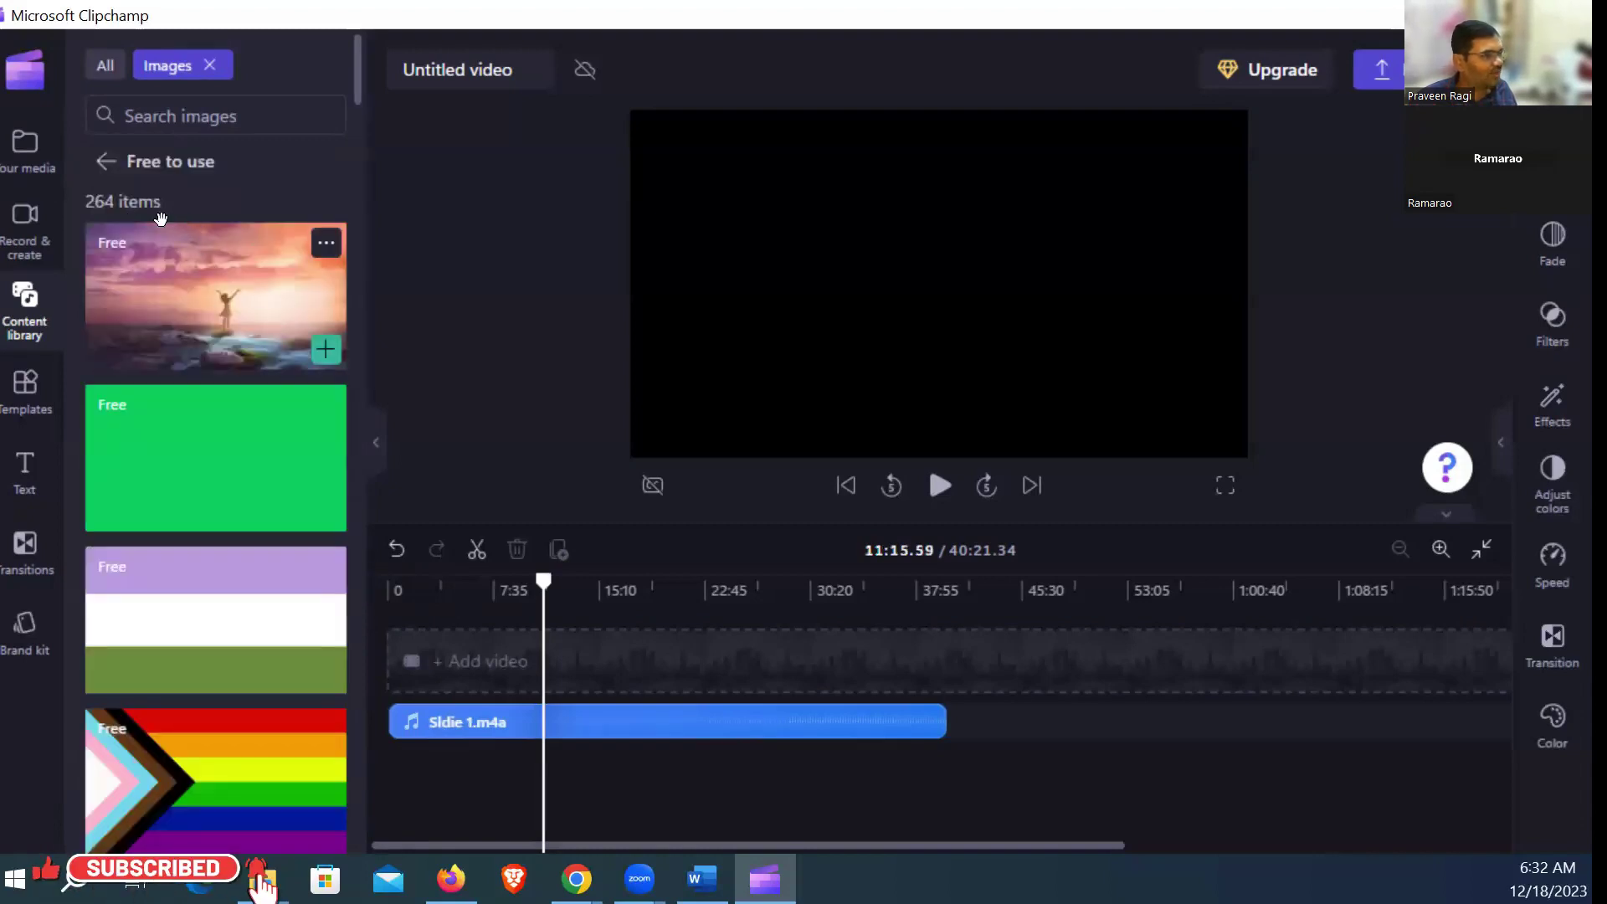
Step: Place the sunset woman image at the start of the video track and zoom the timeline in
drag(186, 278, 375, 609)
drag(504, 667, 583, 698)
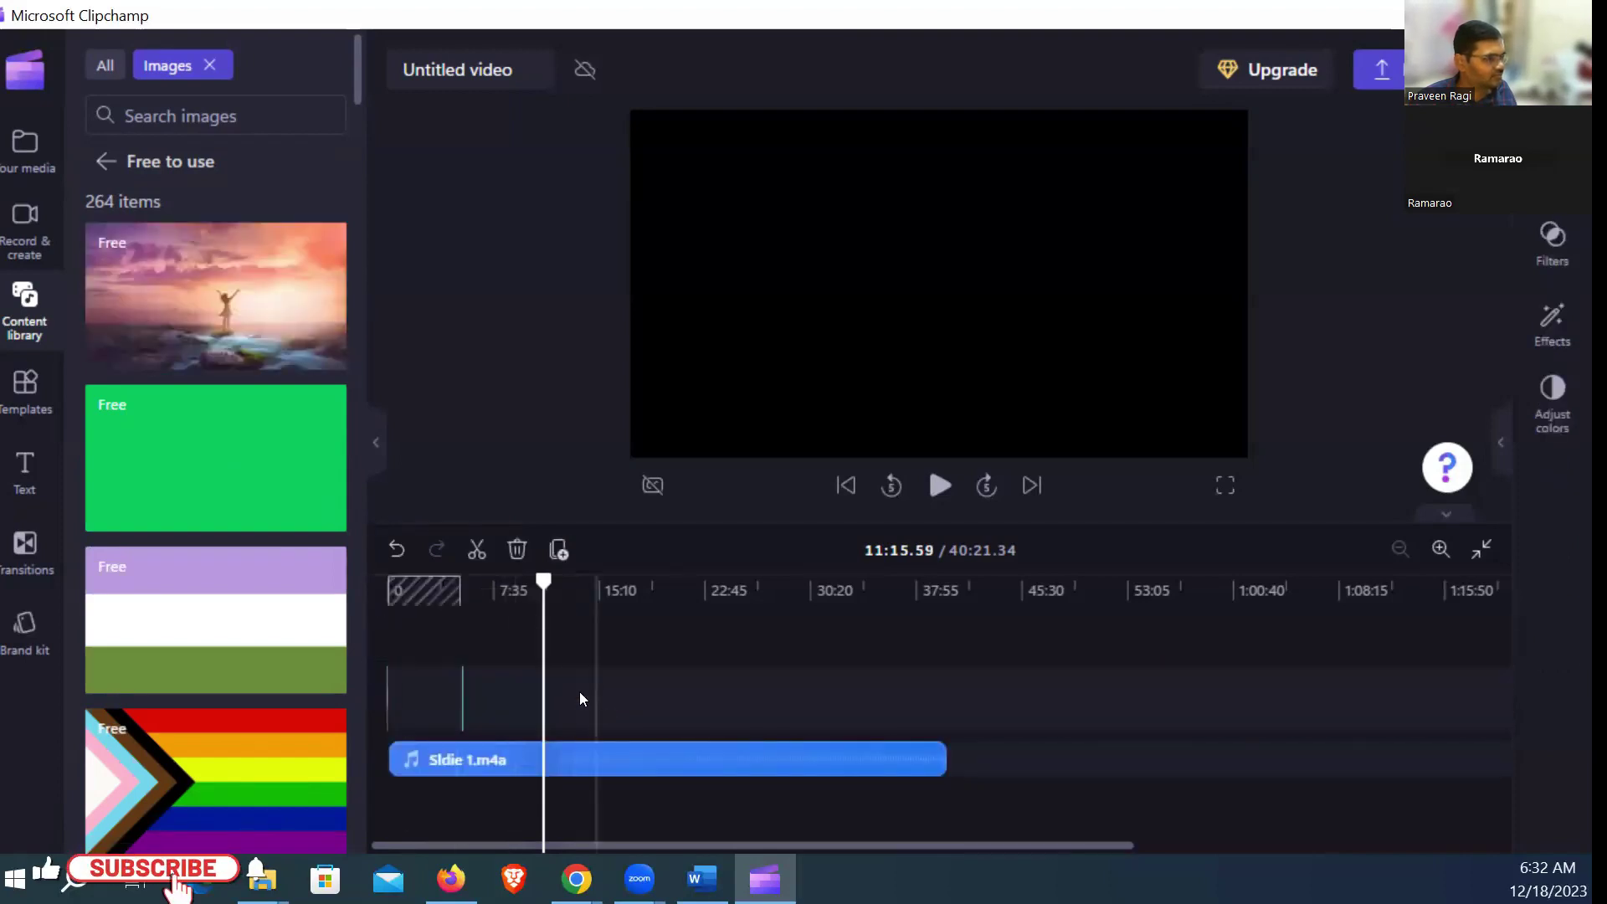
click(1440, 550)
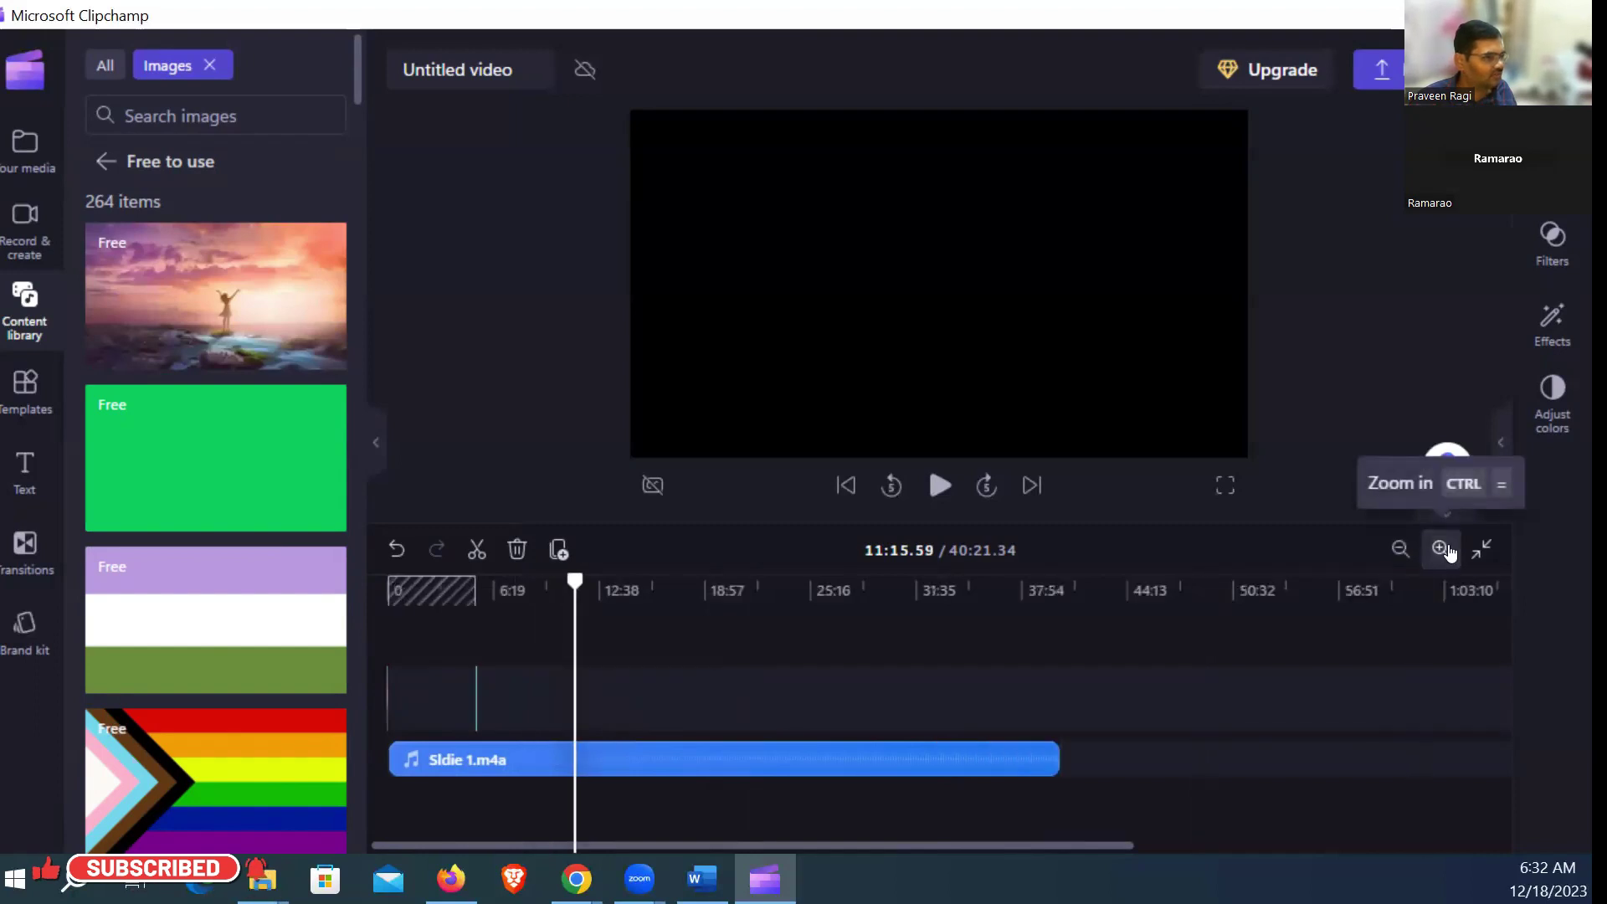
click(1447, 551)
click(1447, 550)
click(1447, 551)
click(1447, 550)
click(1447, 550)
click(1447, 551)
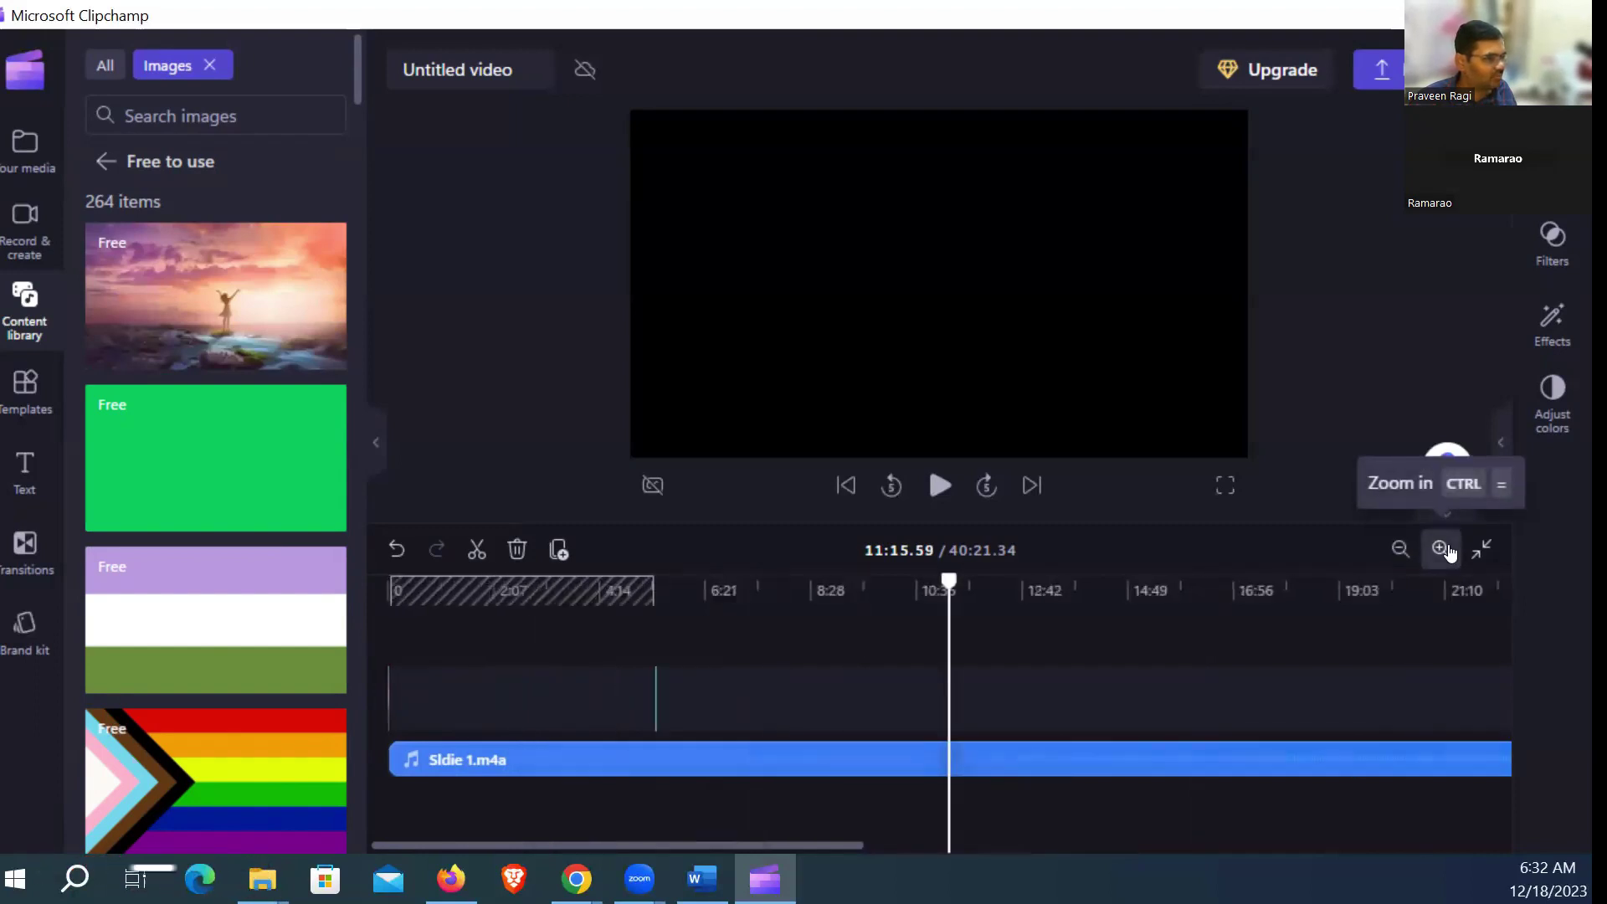
click(1449, 551)
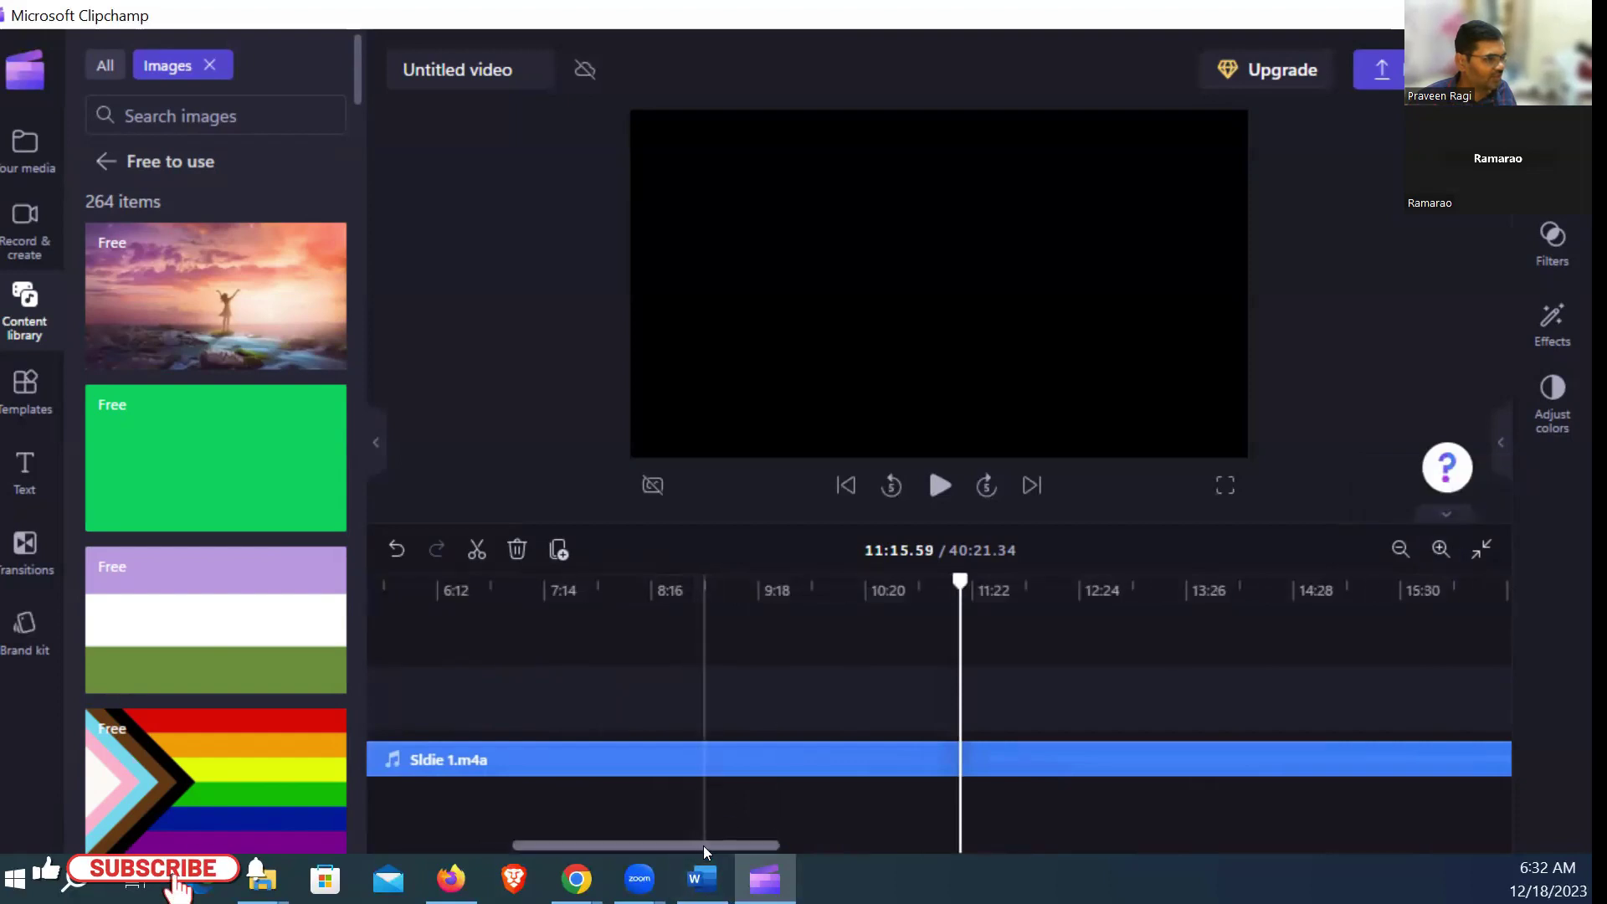
Step: Select the Sldie 1.m4a audio clip, zoom in three more steps, and scroll back to 0:00
drag(703, 846, 492, 843)
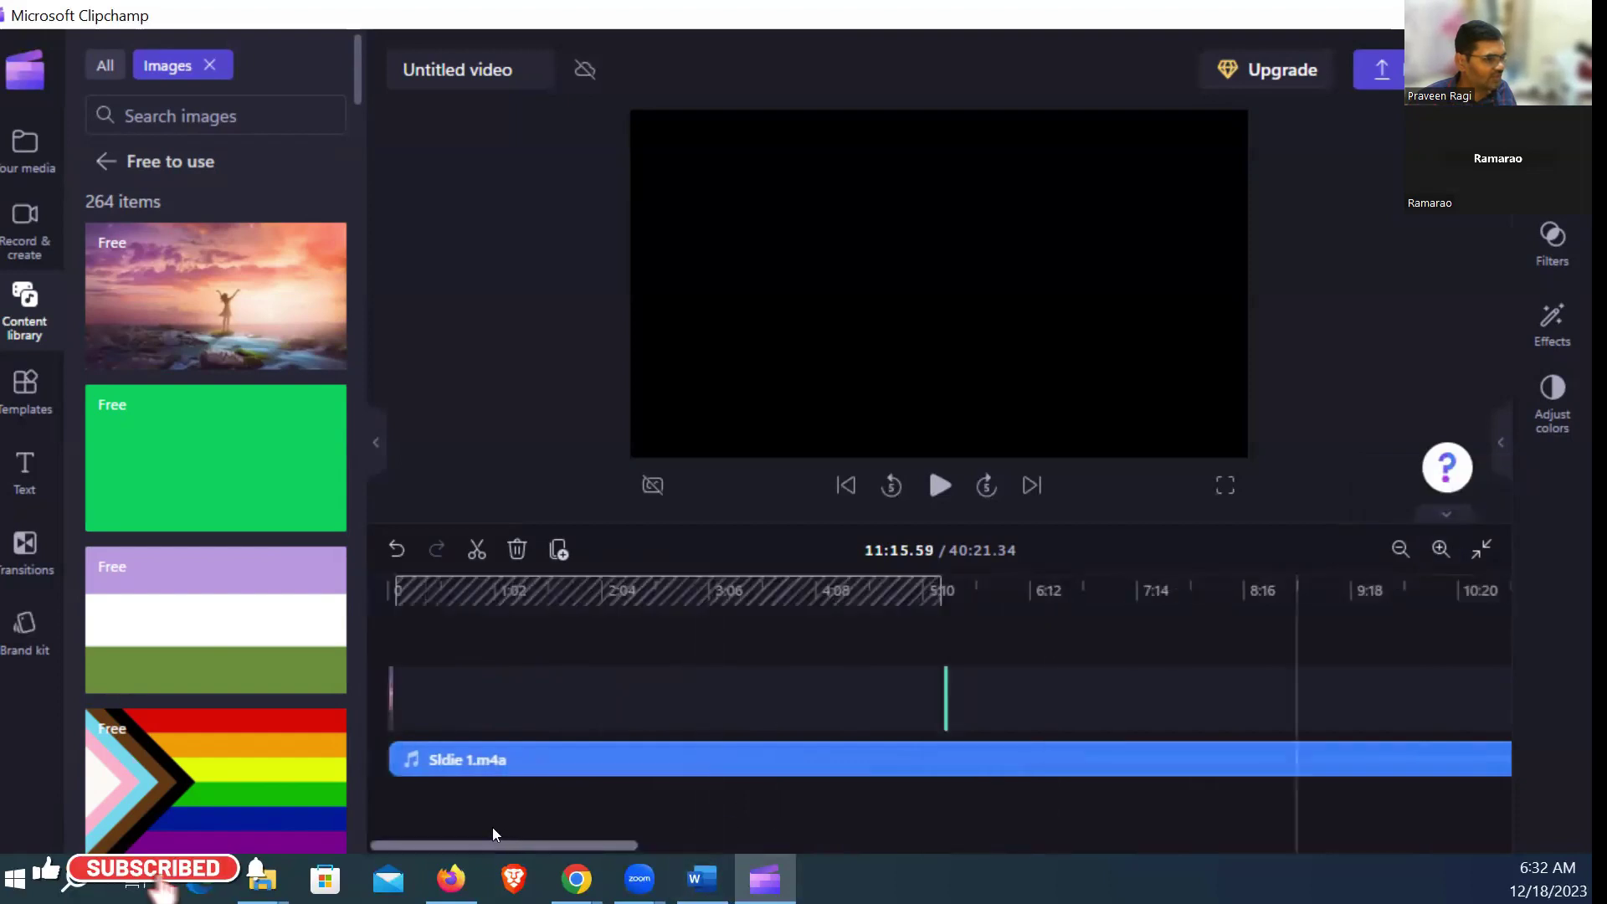
click(919, 693)
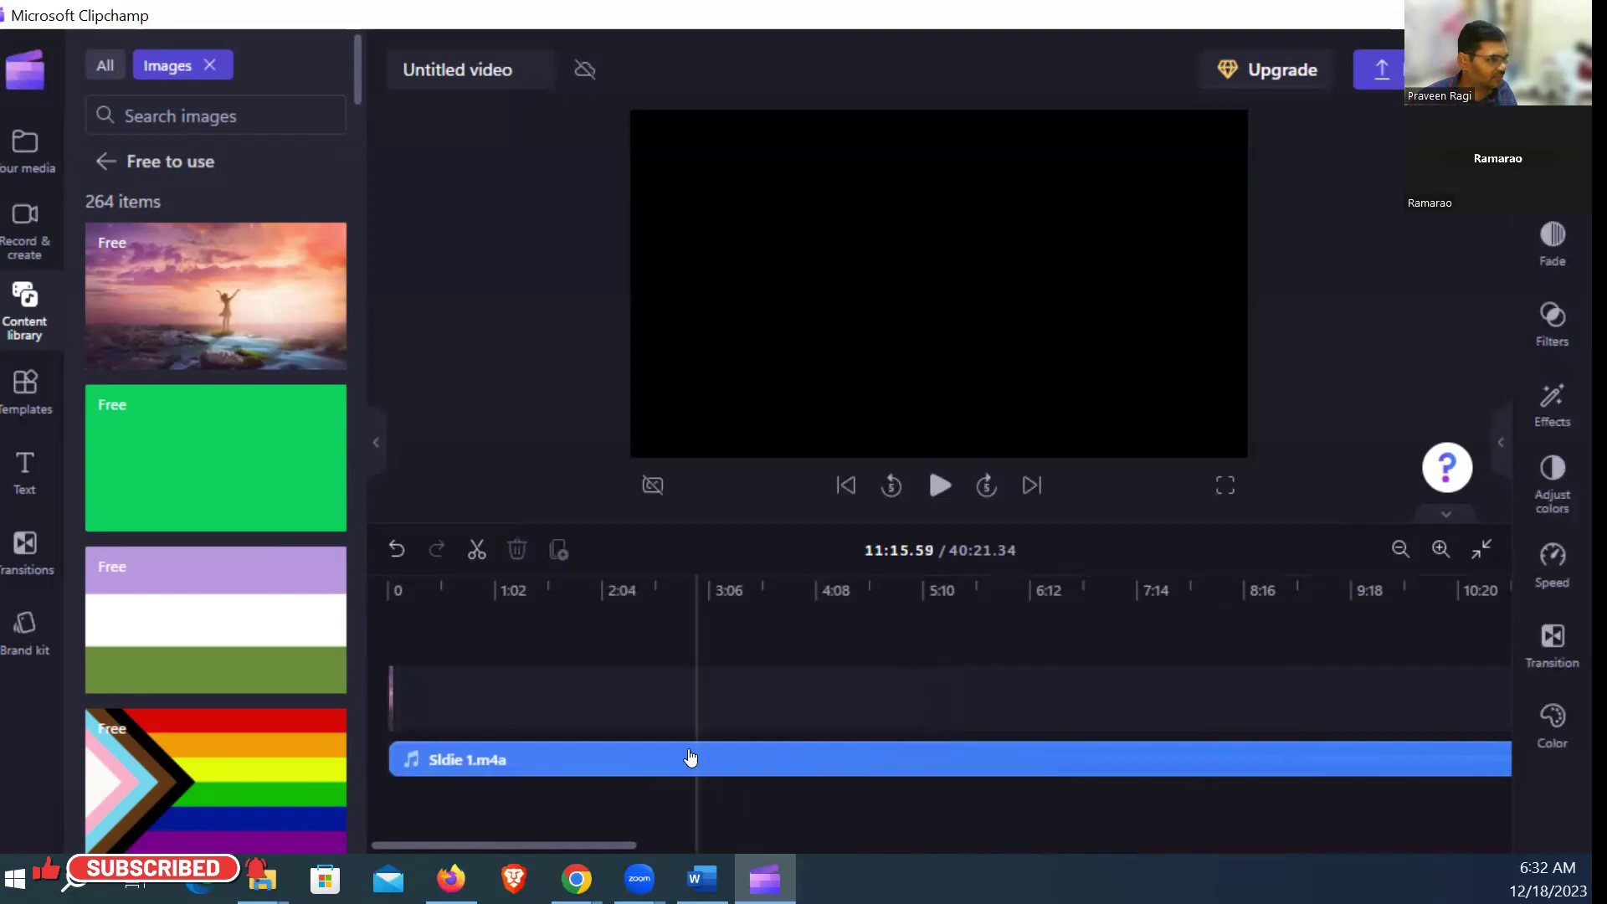
click(749, 761)
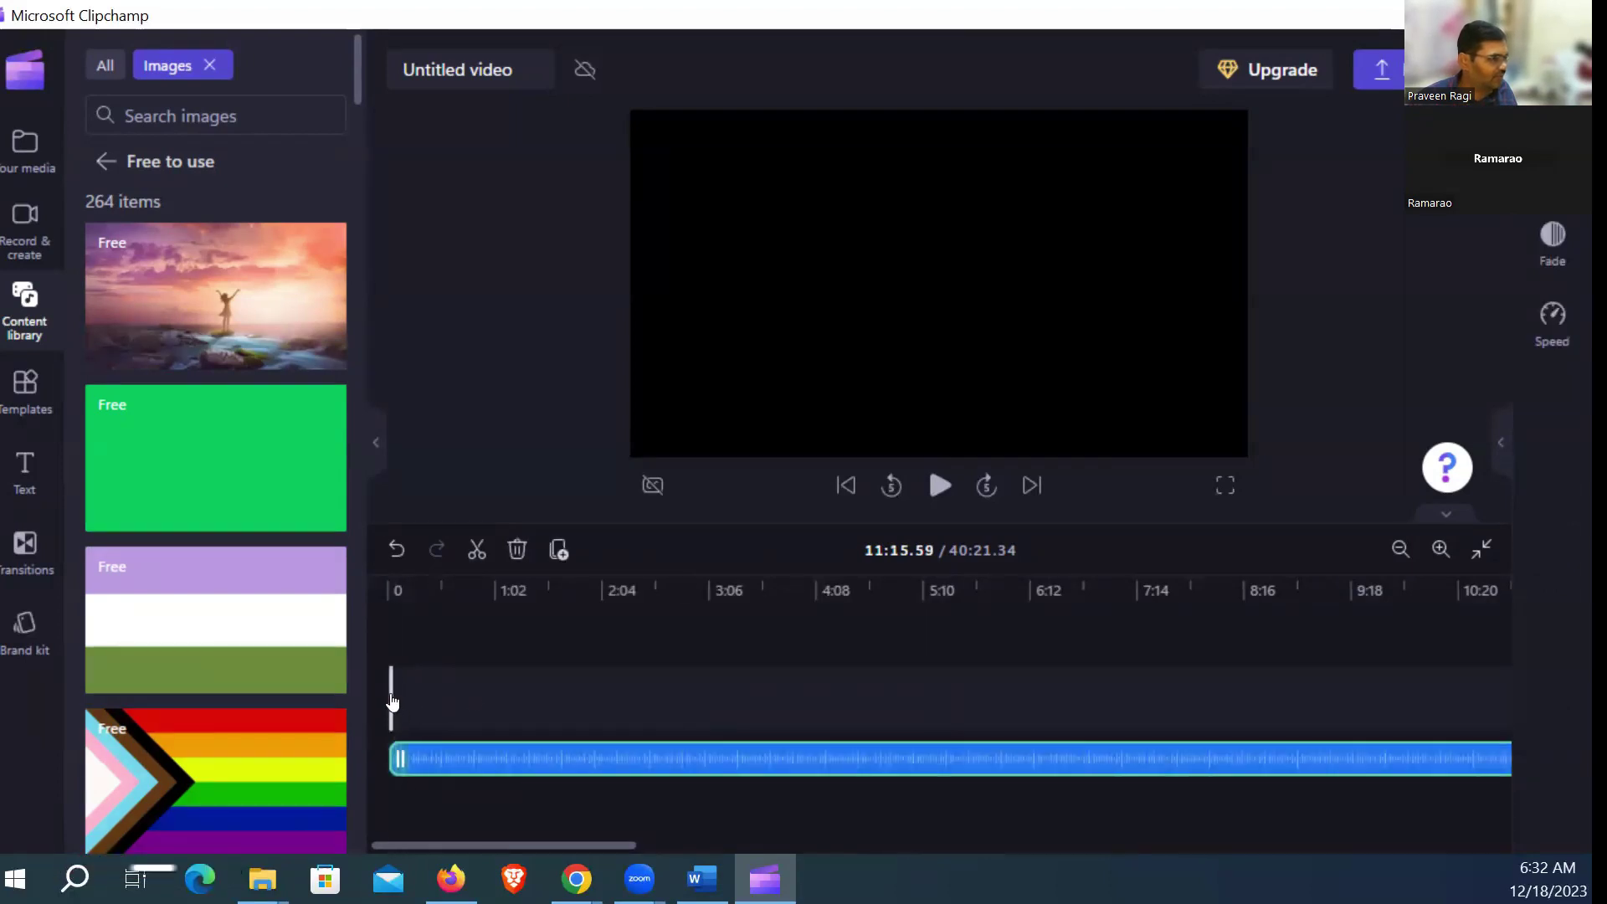
click(1438, 550)
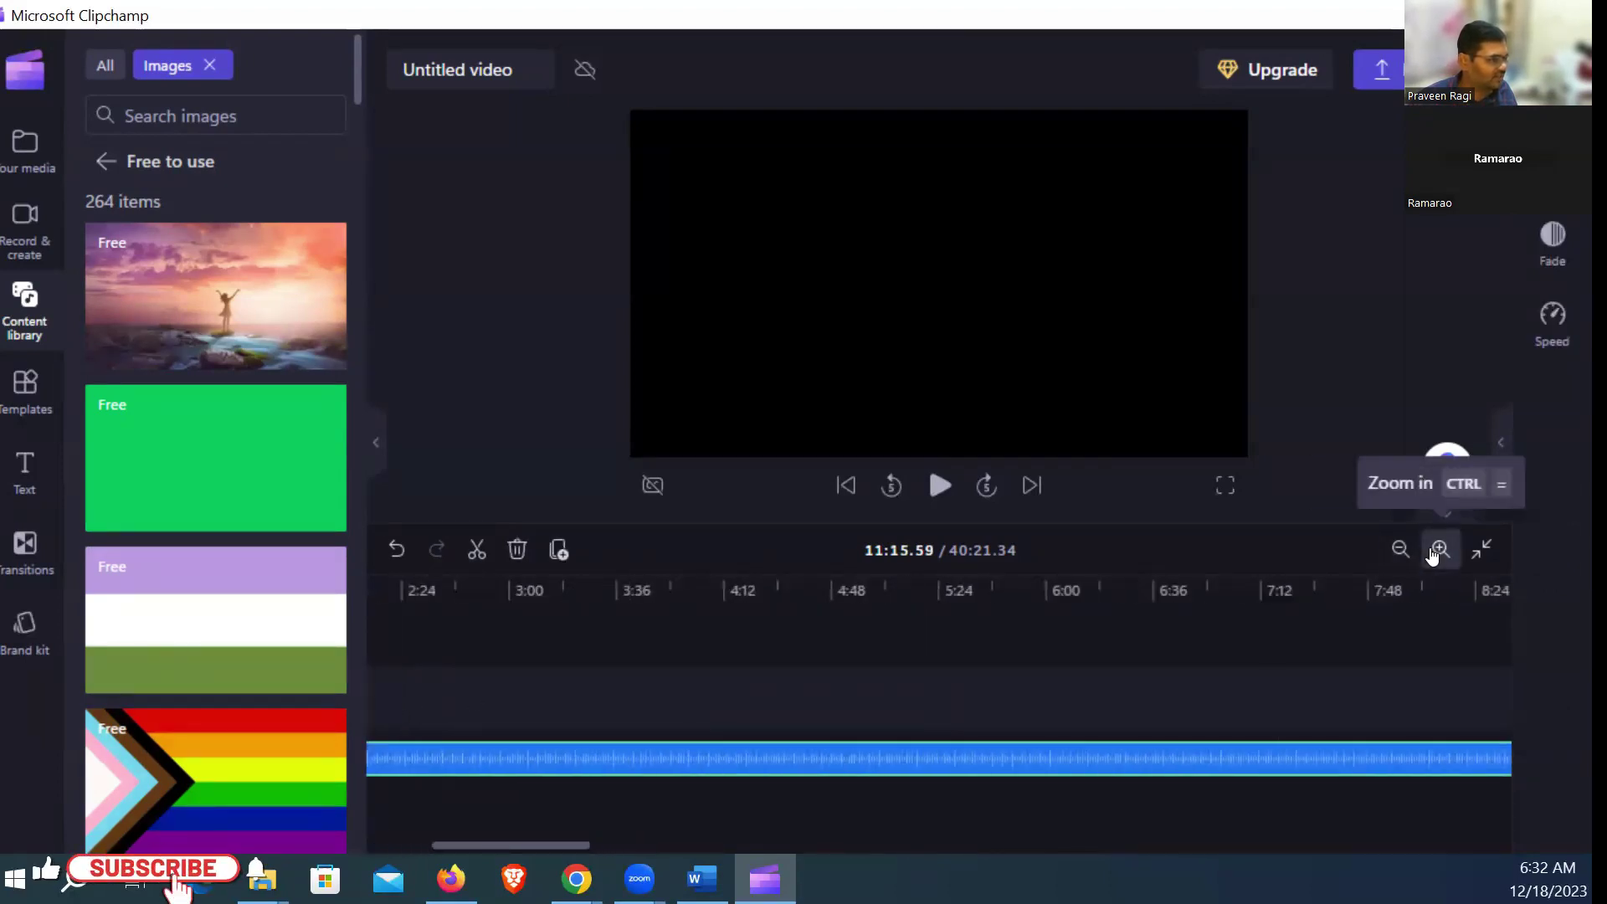
click(1438, 549)
click(1438, 550)
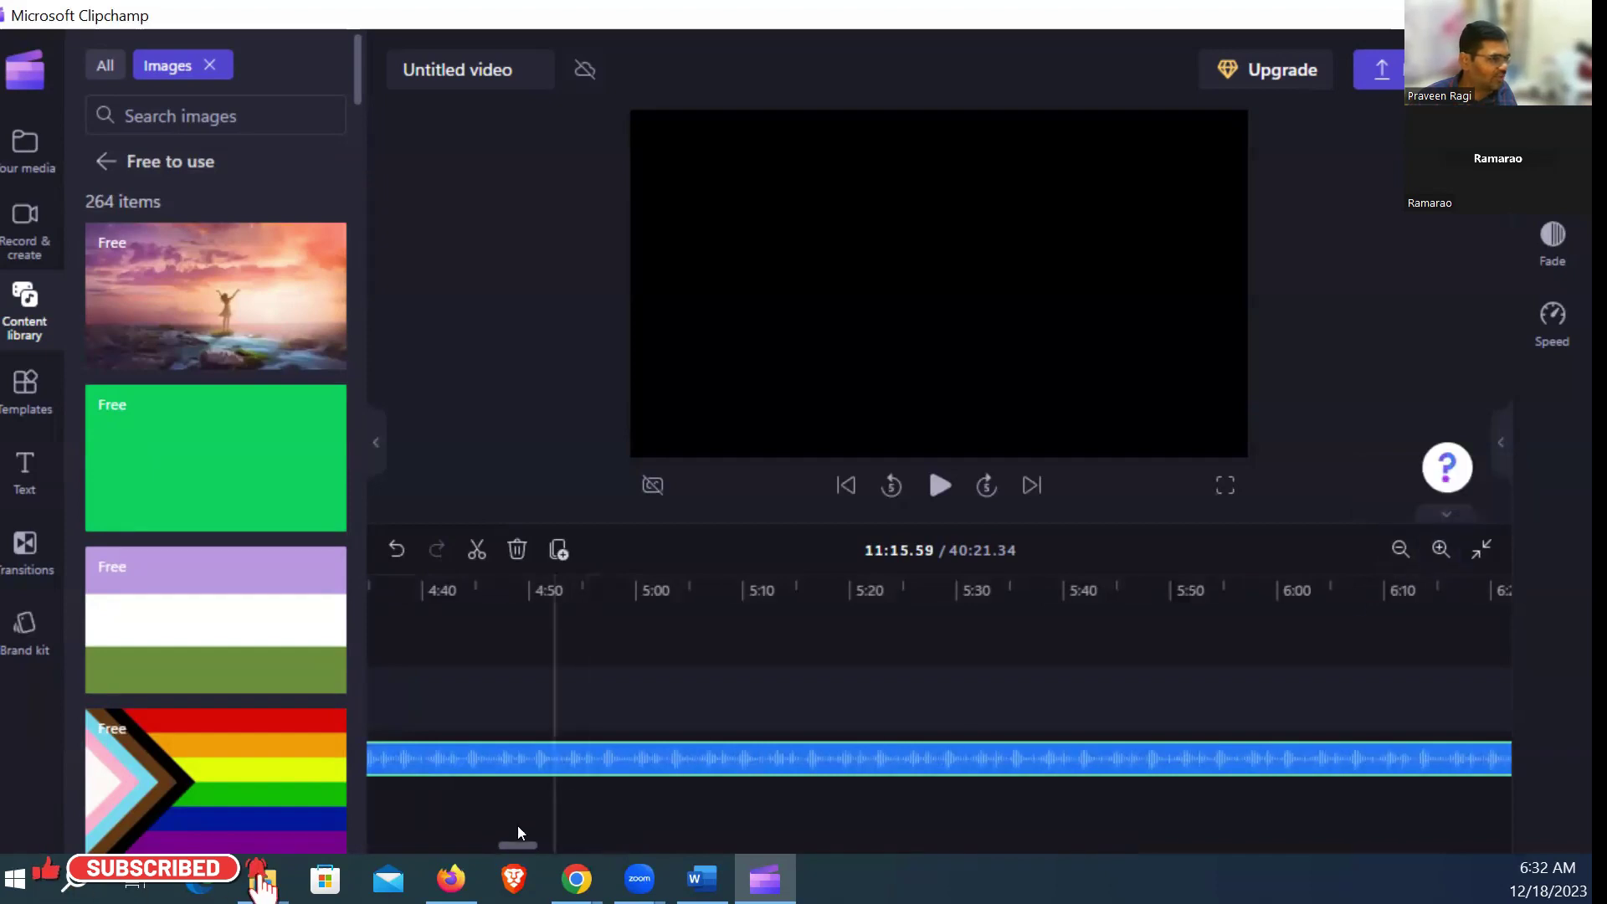
drag(517, 847, 349, 842)
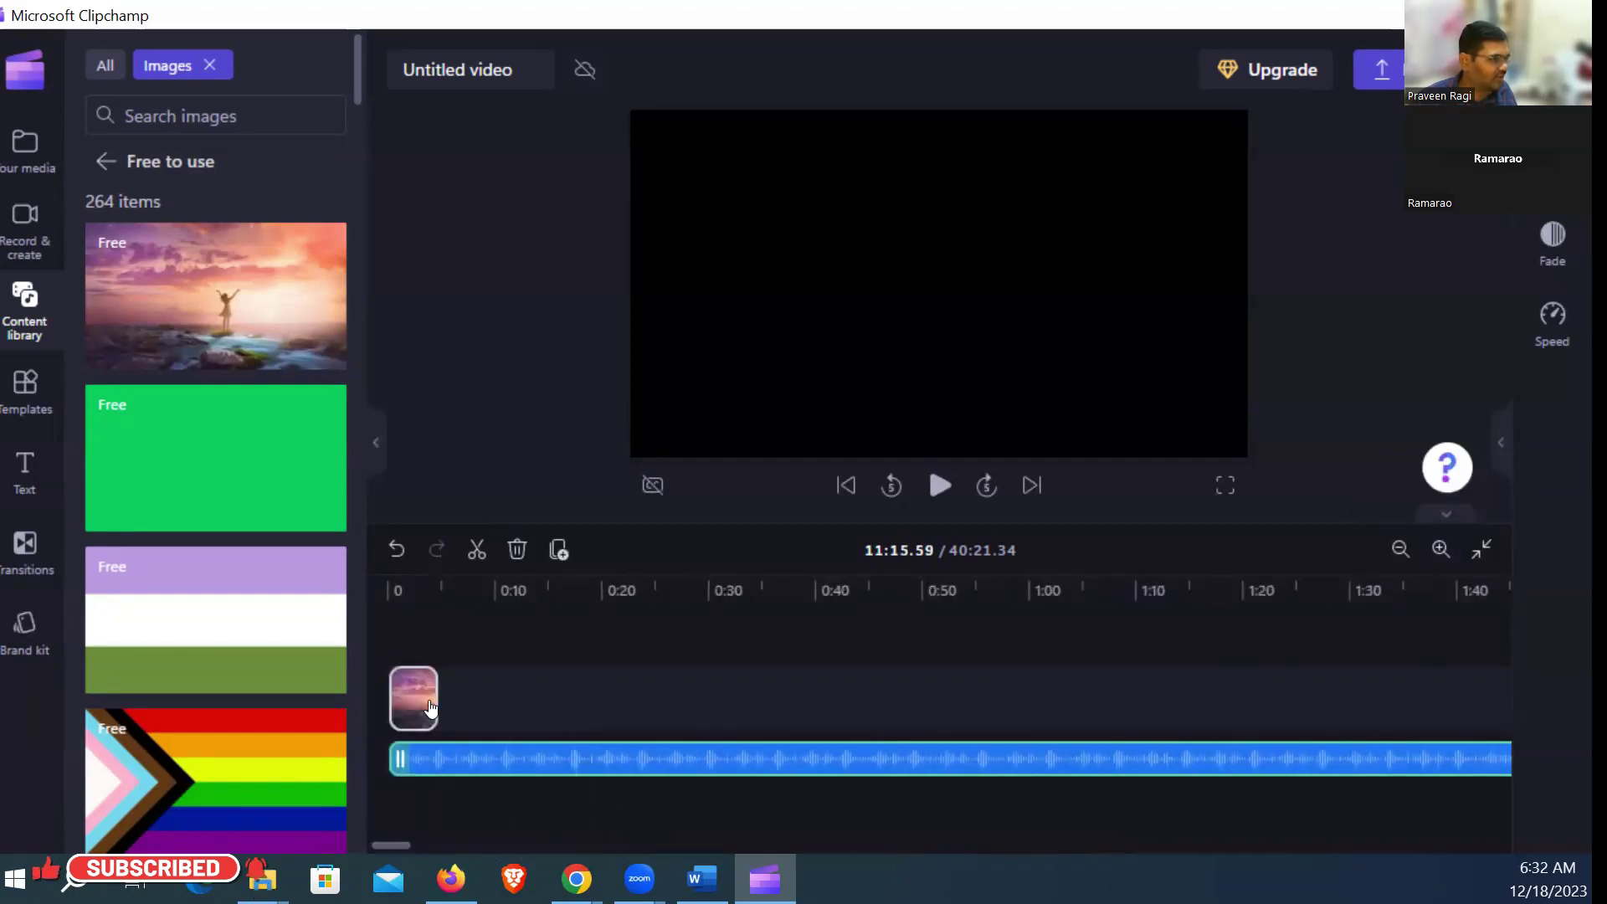
Step: Stretch the sunset image clip to end near 0:38, previewing it at 0:15 and 0:27
click(429, 709)
mouse_move(194, 298)
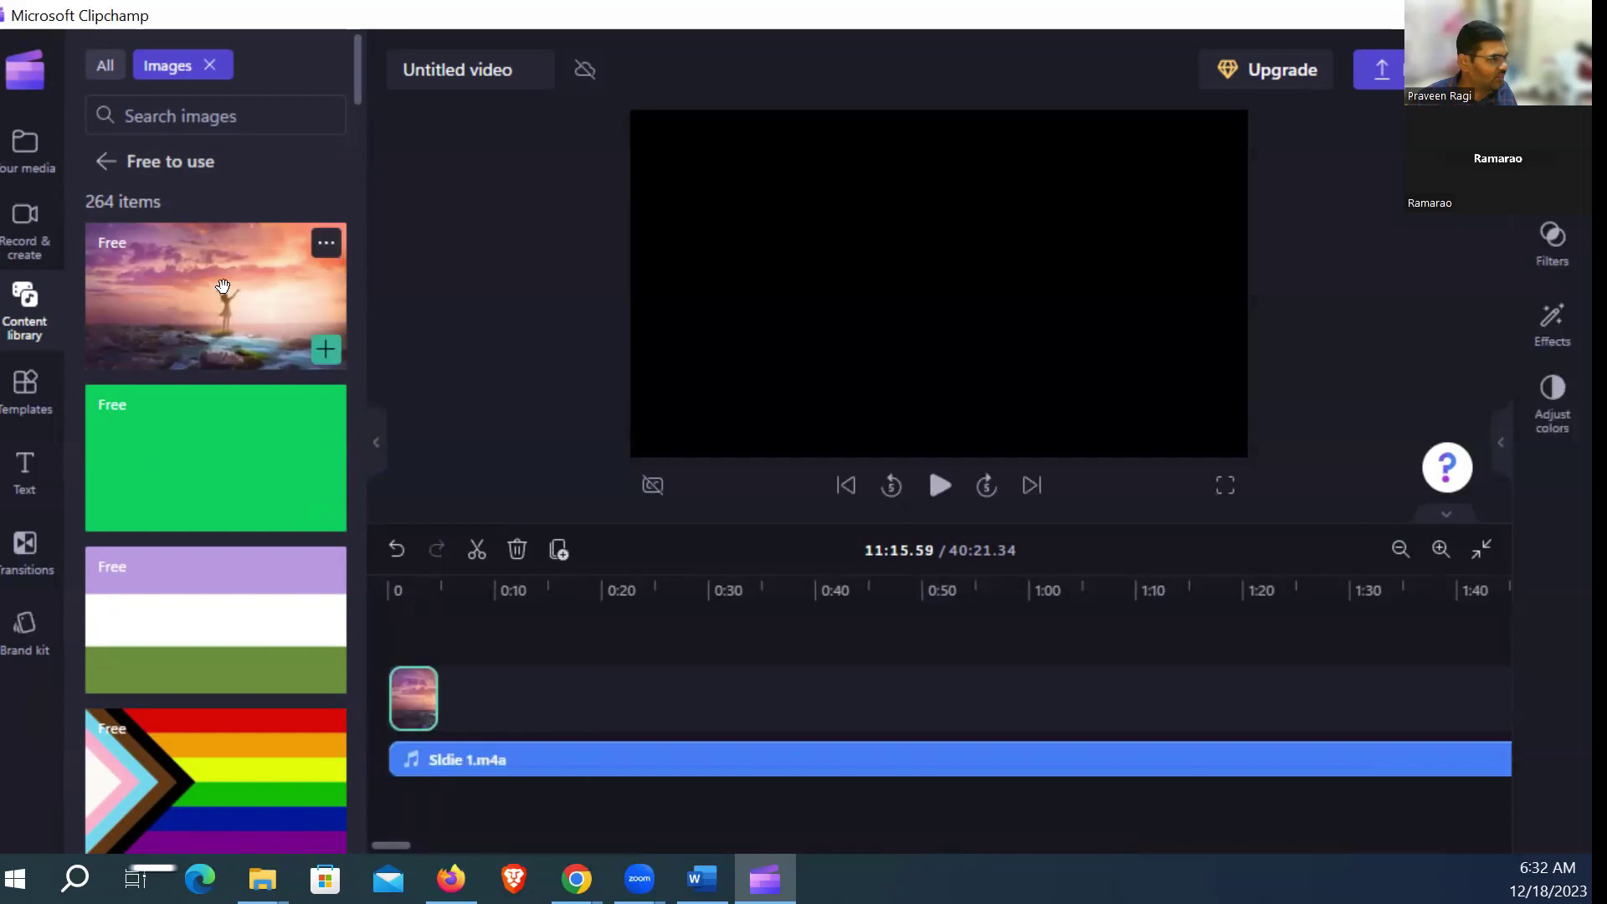
drag(432, 698, 818, 737)
click(688, 594)
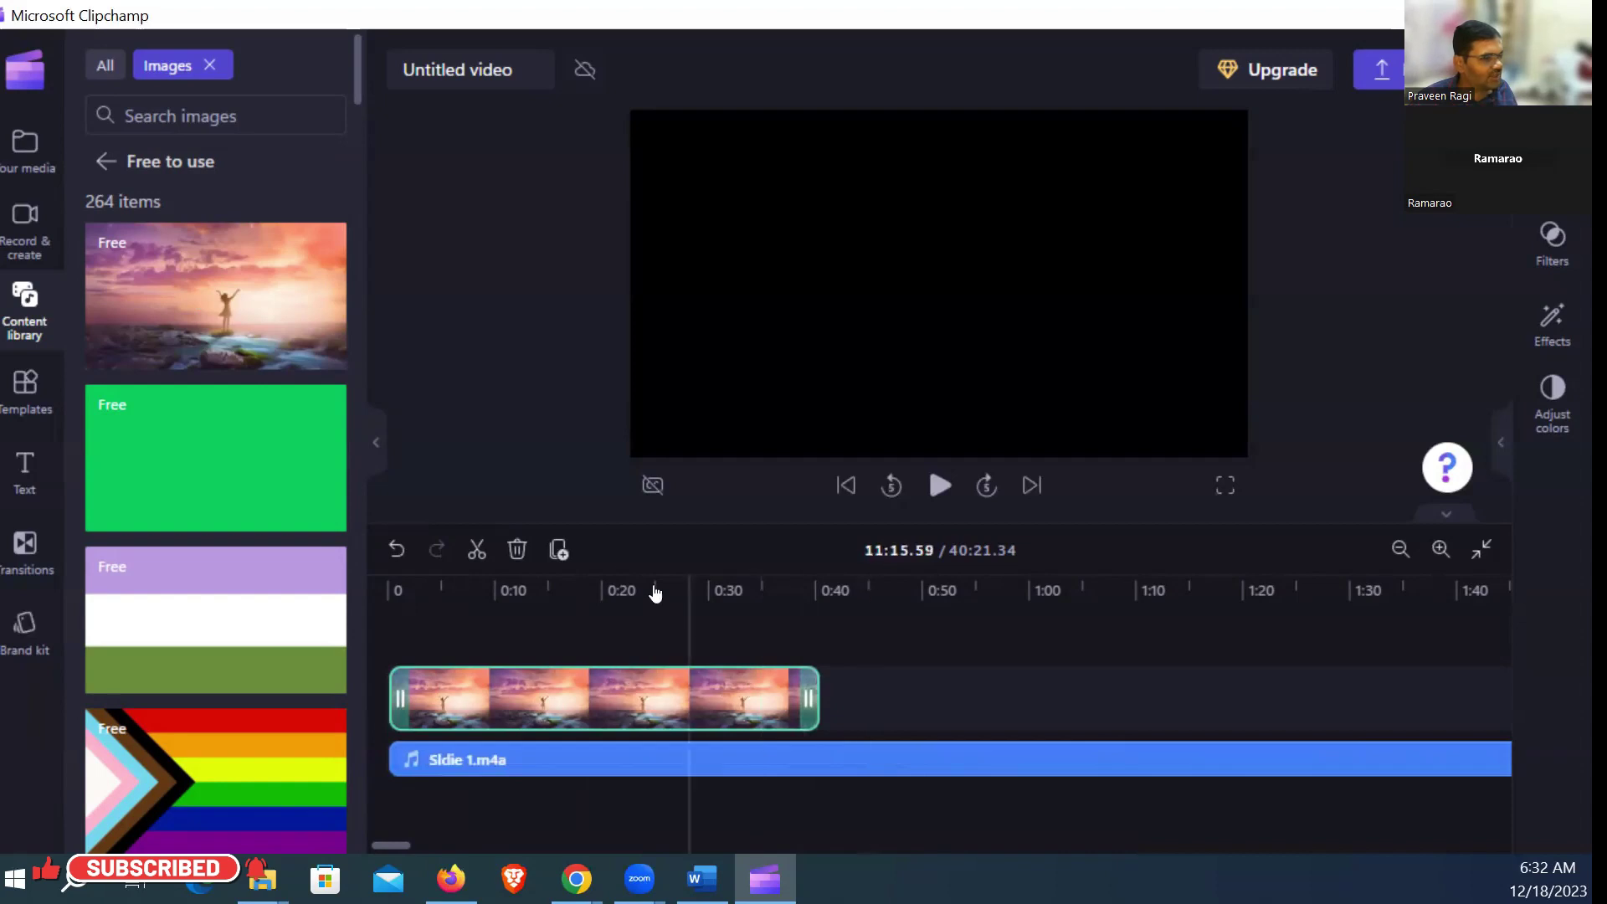
click(557, 587)
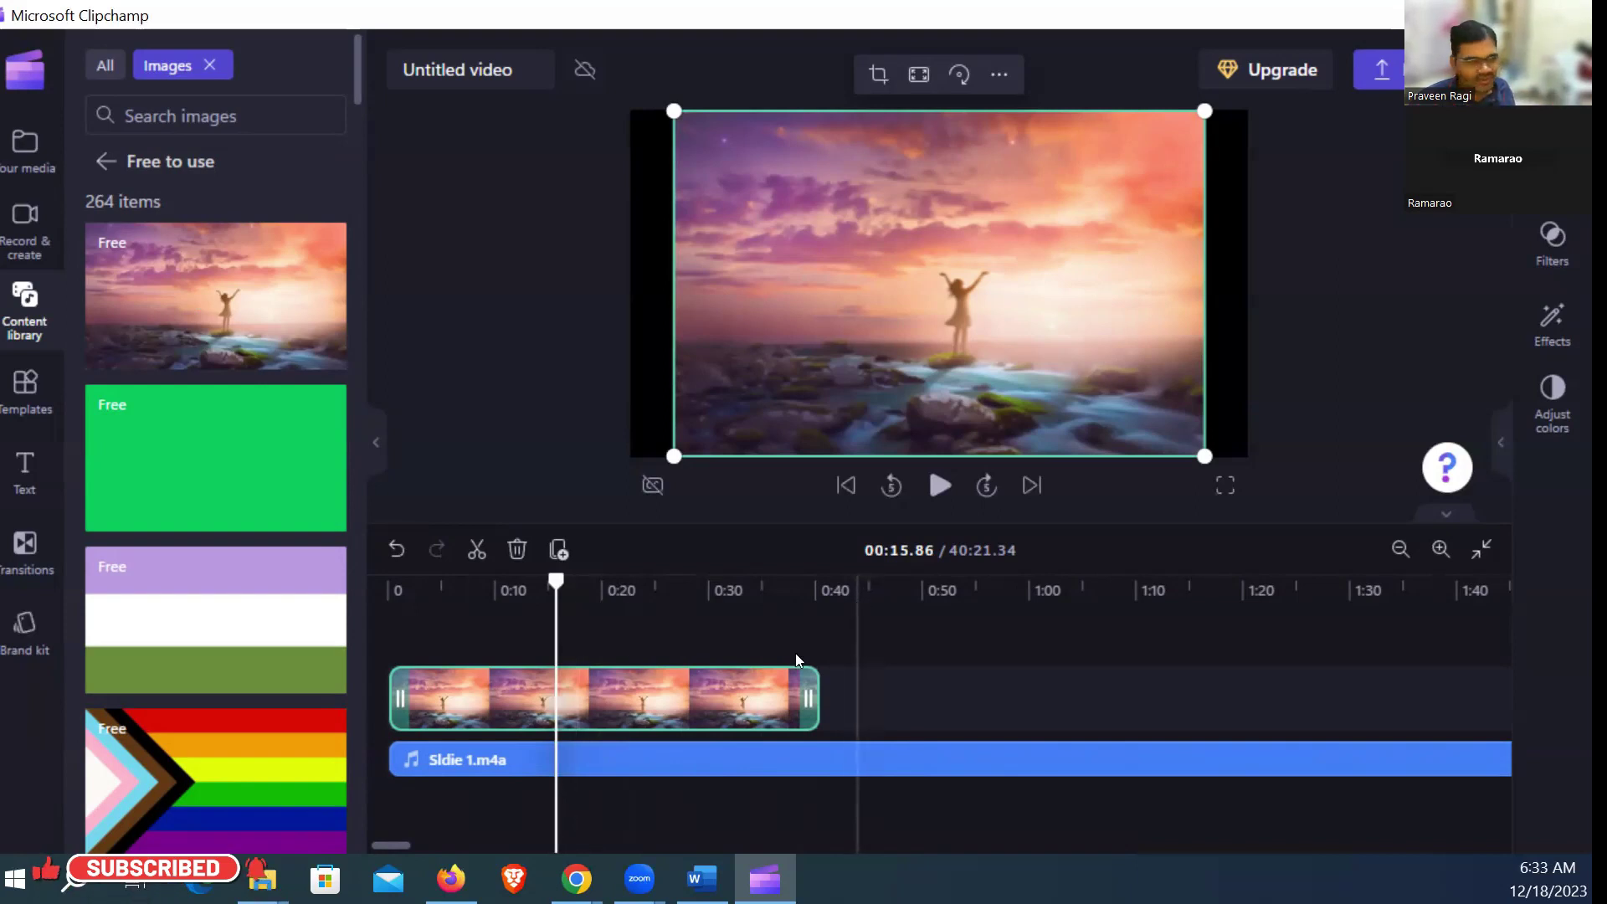
mouse_move(816, 683)
mouse_down()
mouse_move(727, 693)
mouse_move(827, 691)
mouse_up()
click(842, 759)
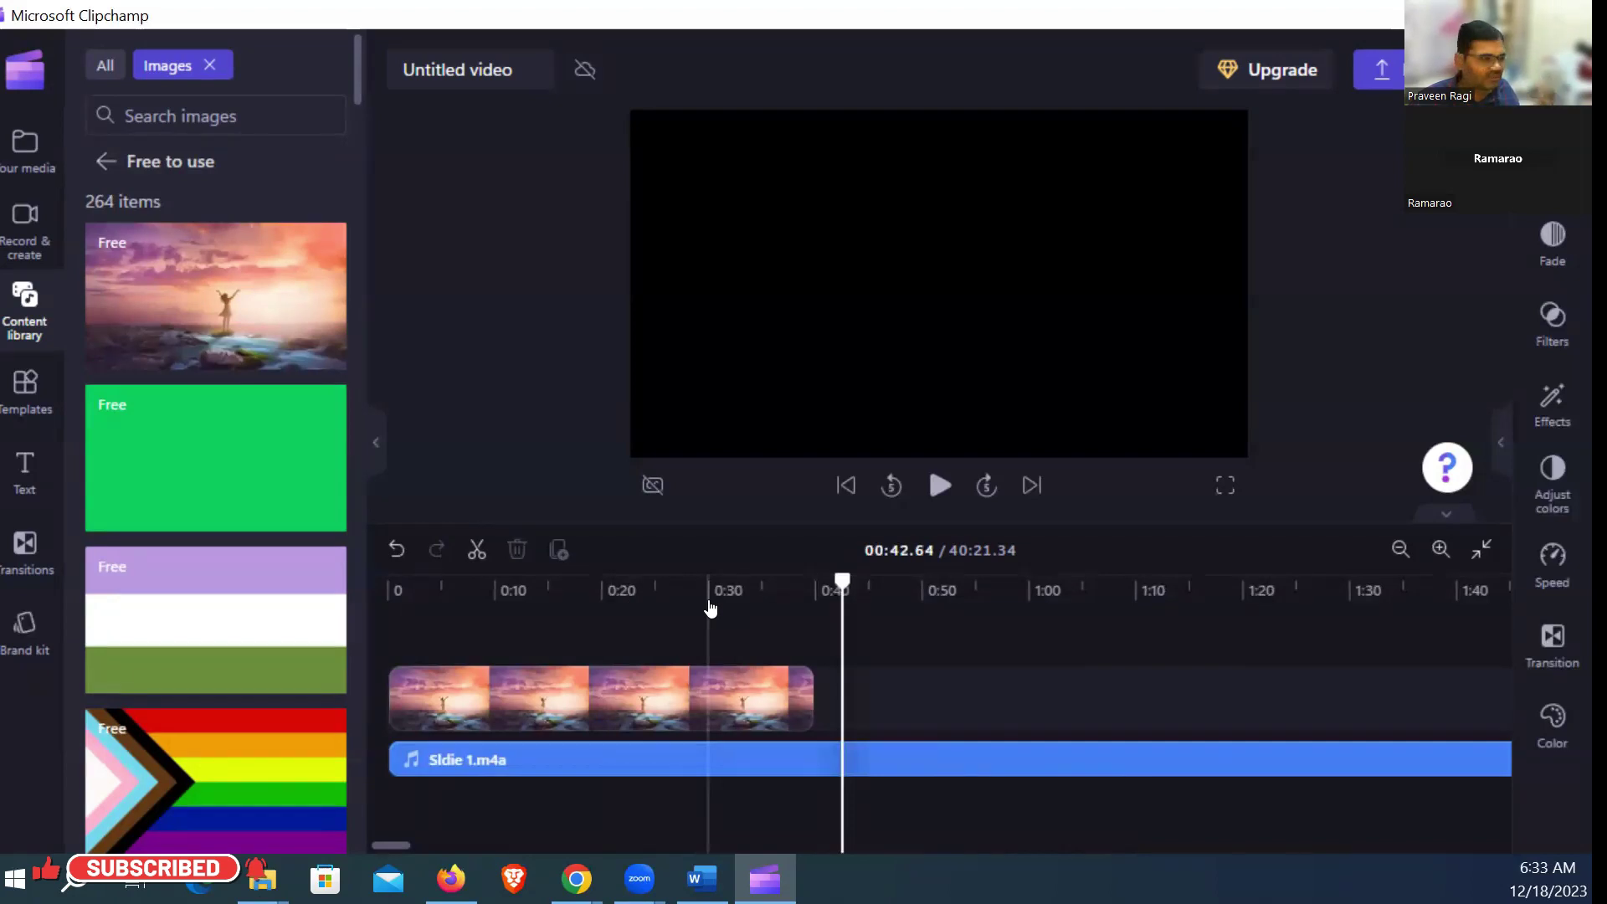
mouse_move(208, 466)
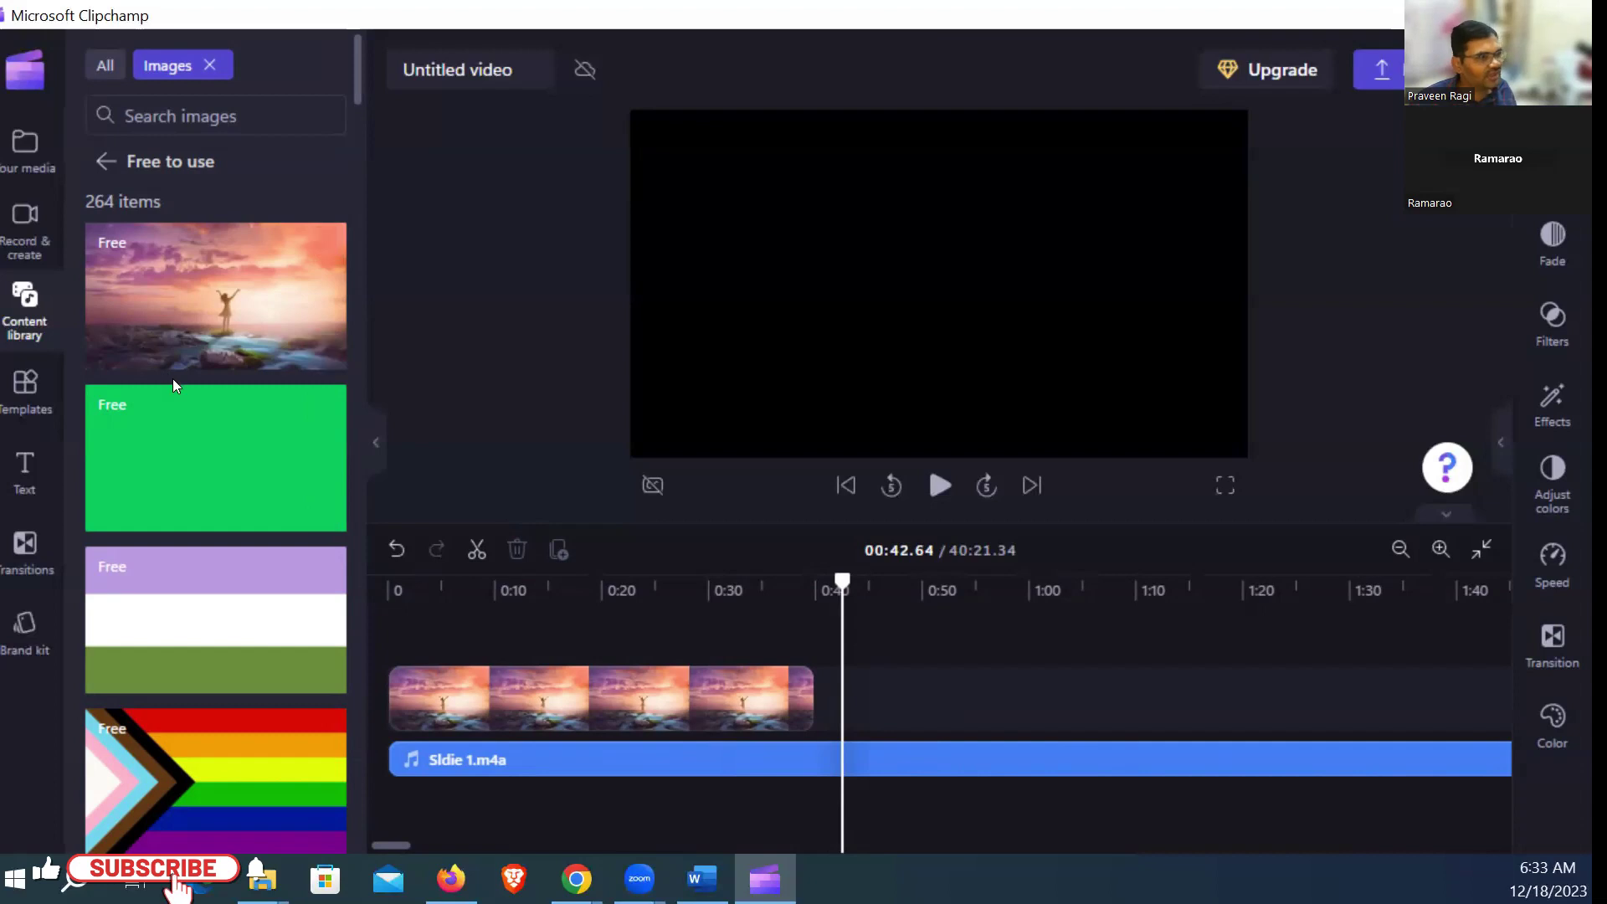
scroll(176, 402, down, 2)
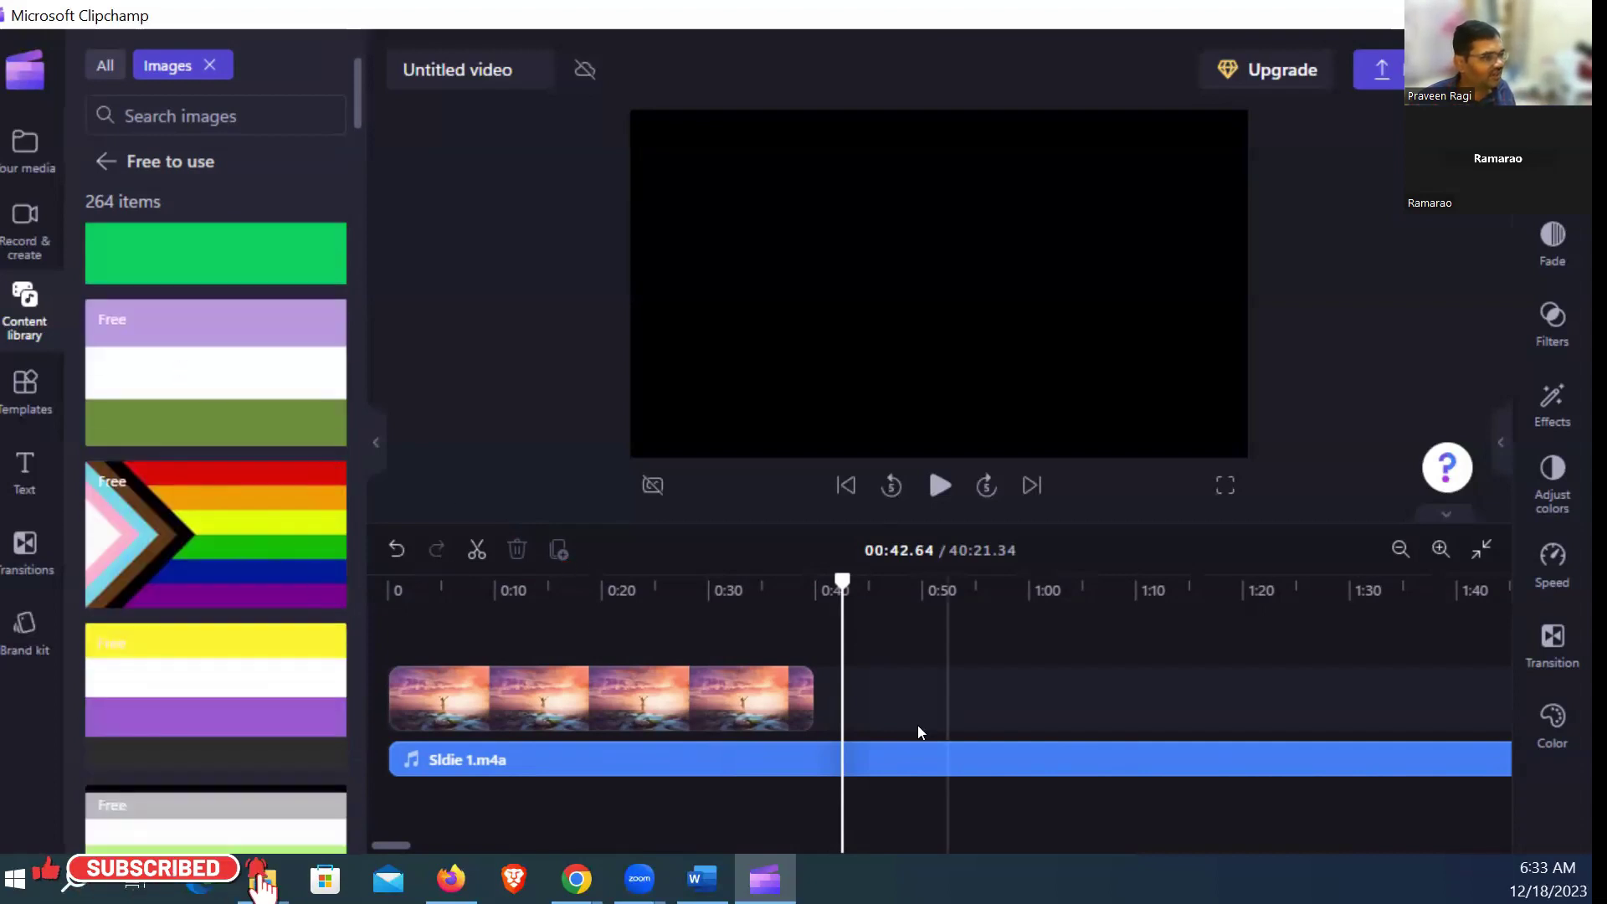
Step: Drop the free 'View of volcano' image onto the video track right after the sunset clip
mouse_move(813, 585)
mouse_down()
mouse_move(780, 586)
mouse_move(810, 580)
mouse_up()
scroll(269, 550, down, 5)
scroll(271, 552, down, 15)
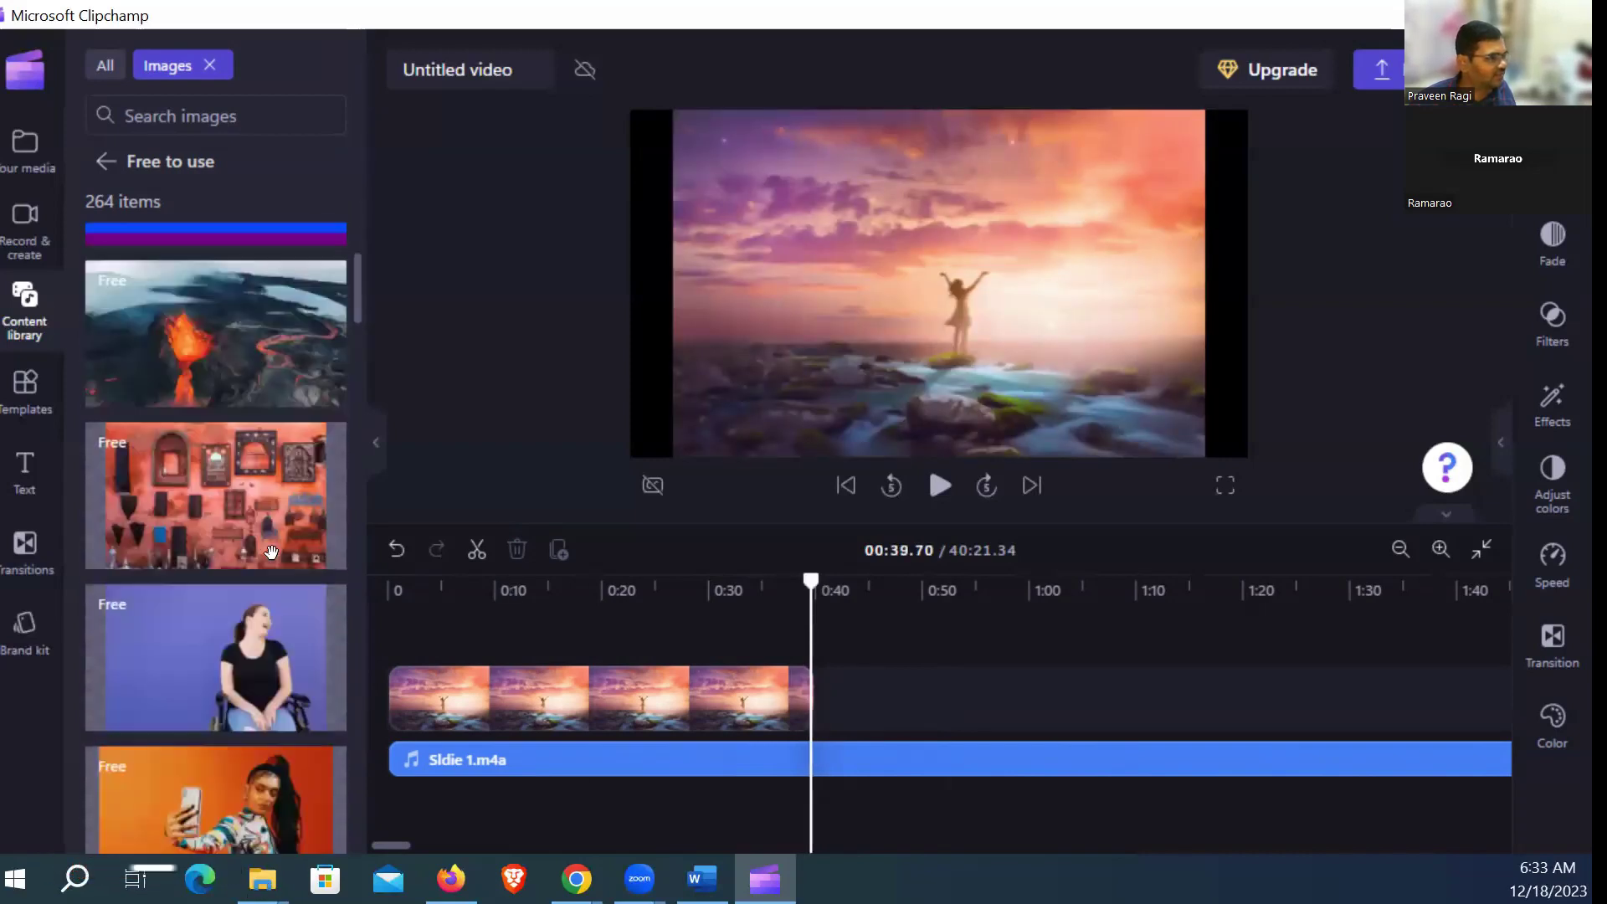
scroll(271, 553, up, 2)
drag(280, 511, 879, 697)
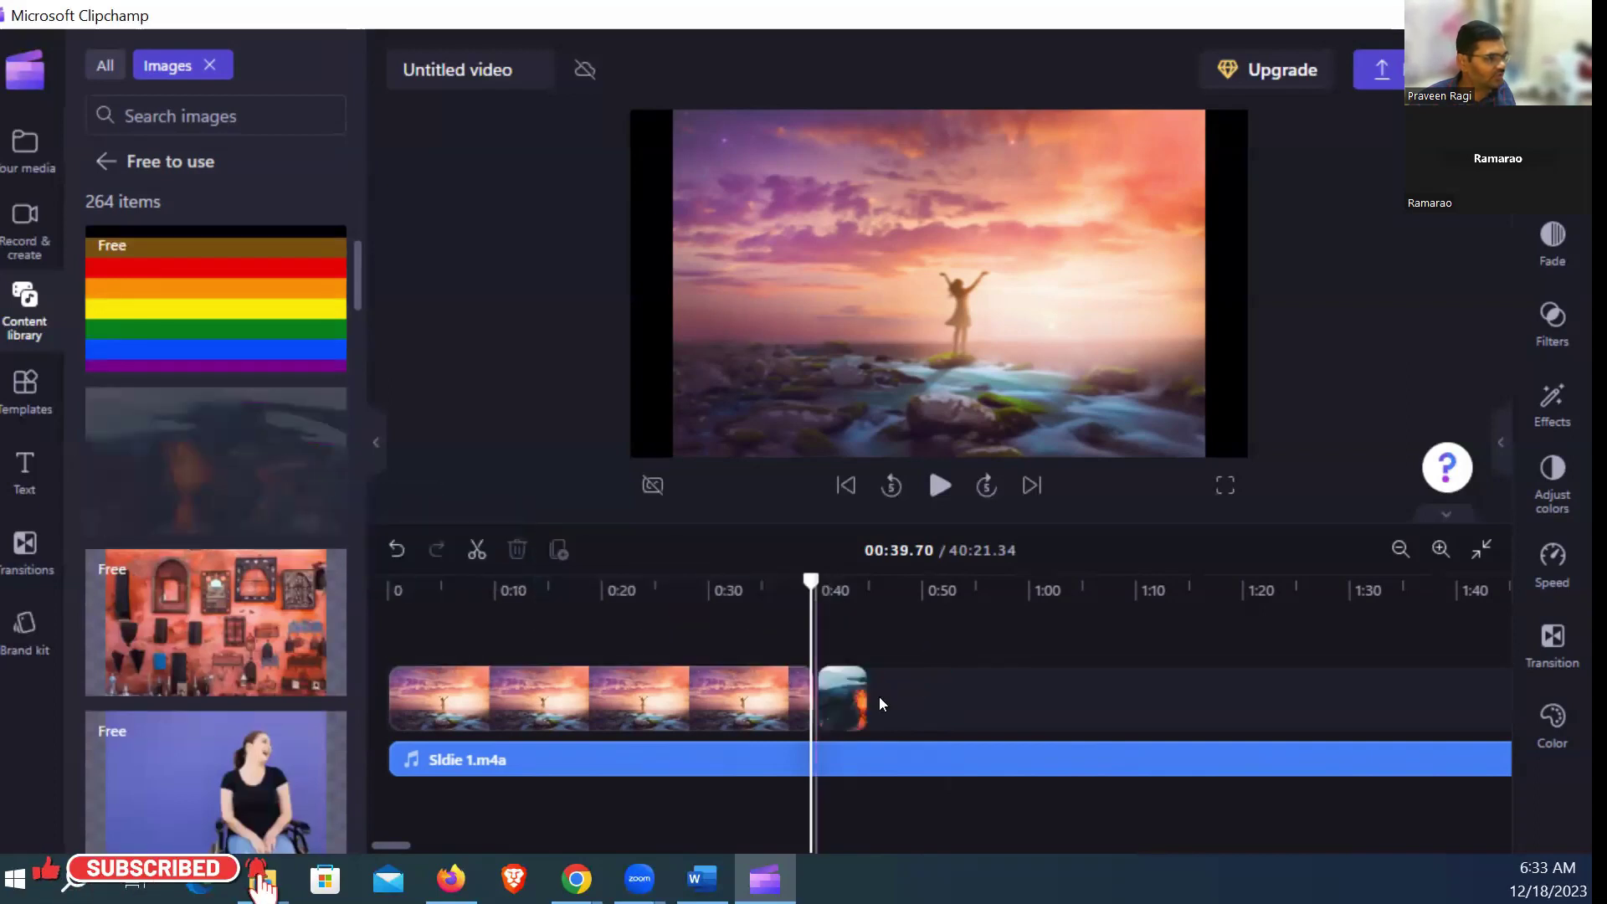
click(842, 596)
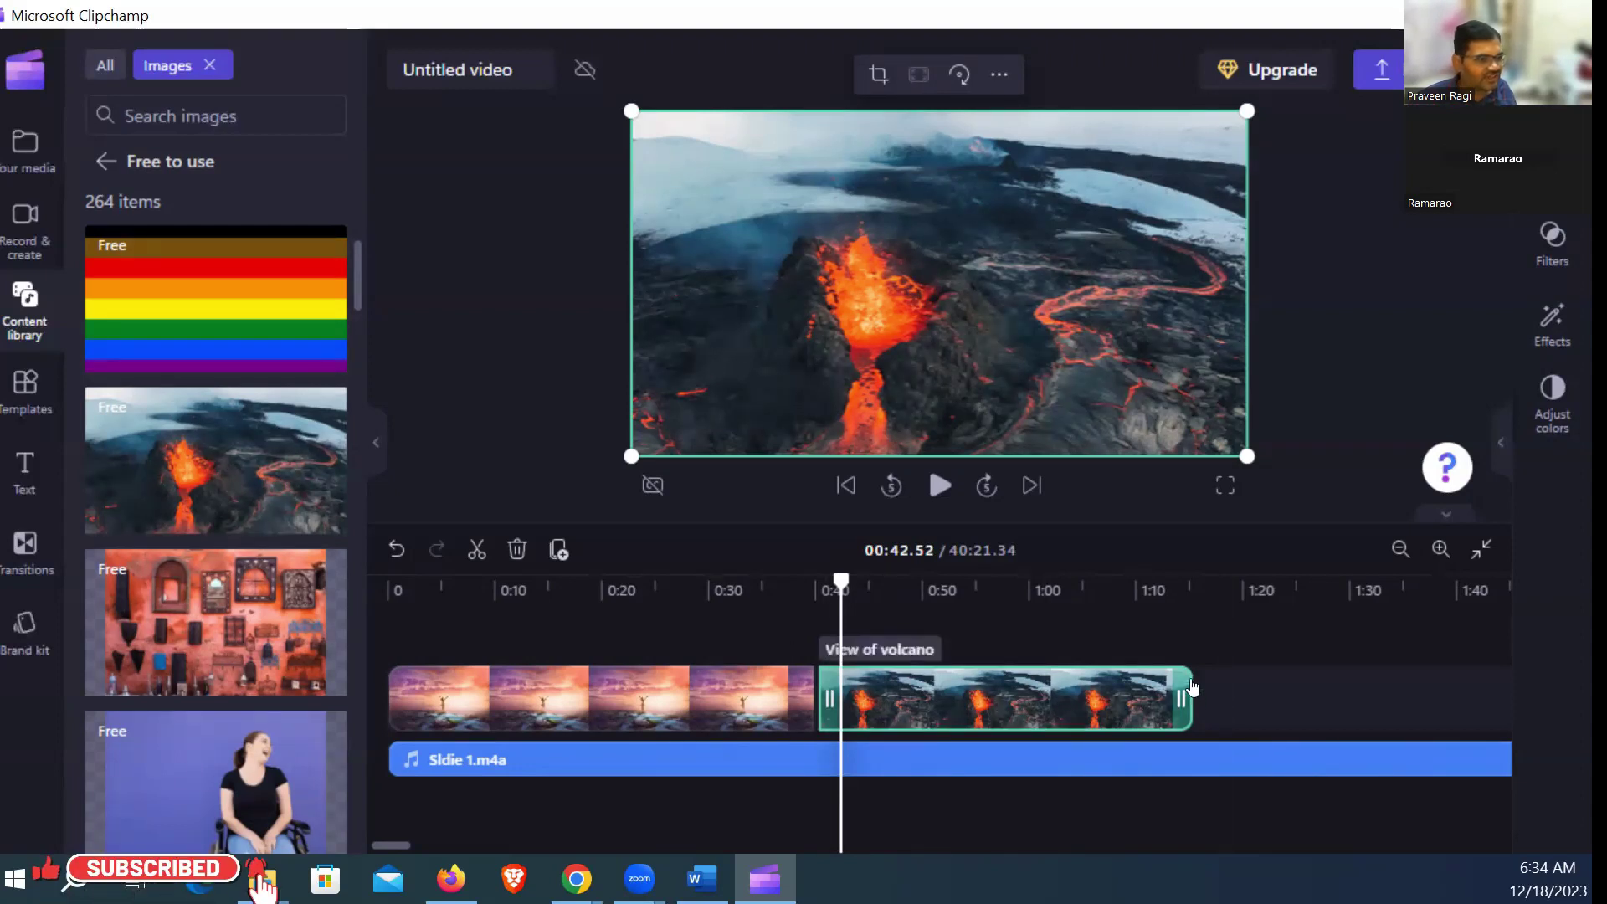
Step: Adjust the volcano clip's right edge back and forth until it ends near 1:19
drag(1135, 693, 1239, 715)
click(1066, 609)
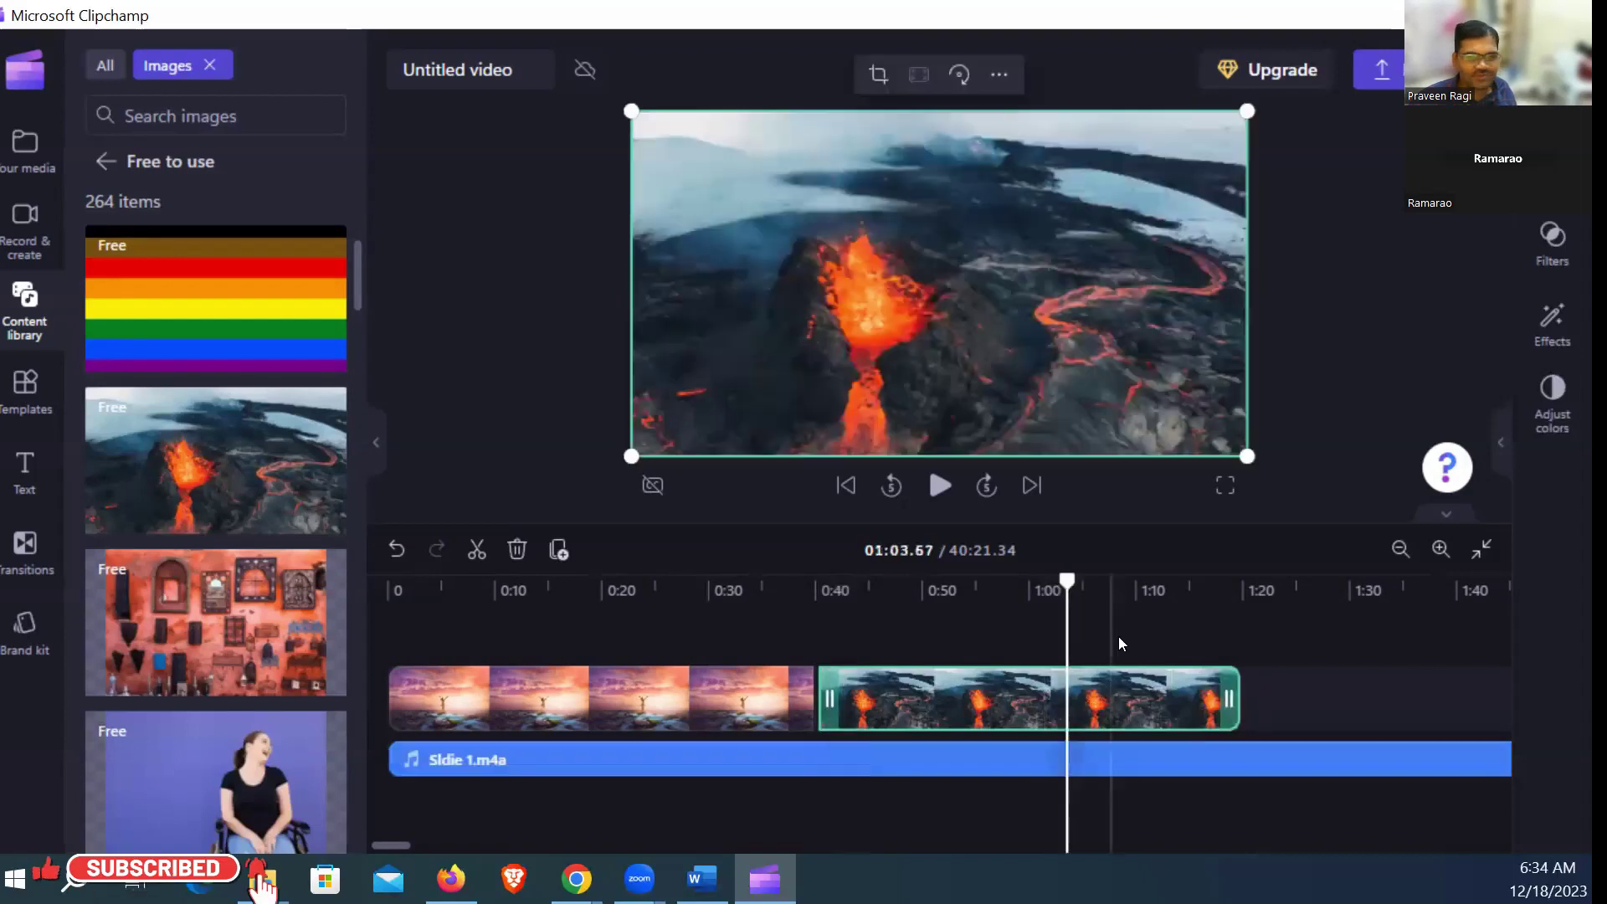
drag(1238, 683, 948, 675)
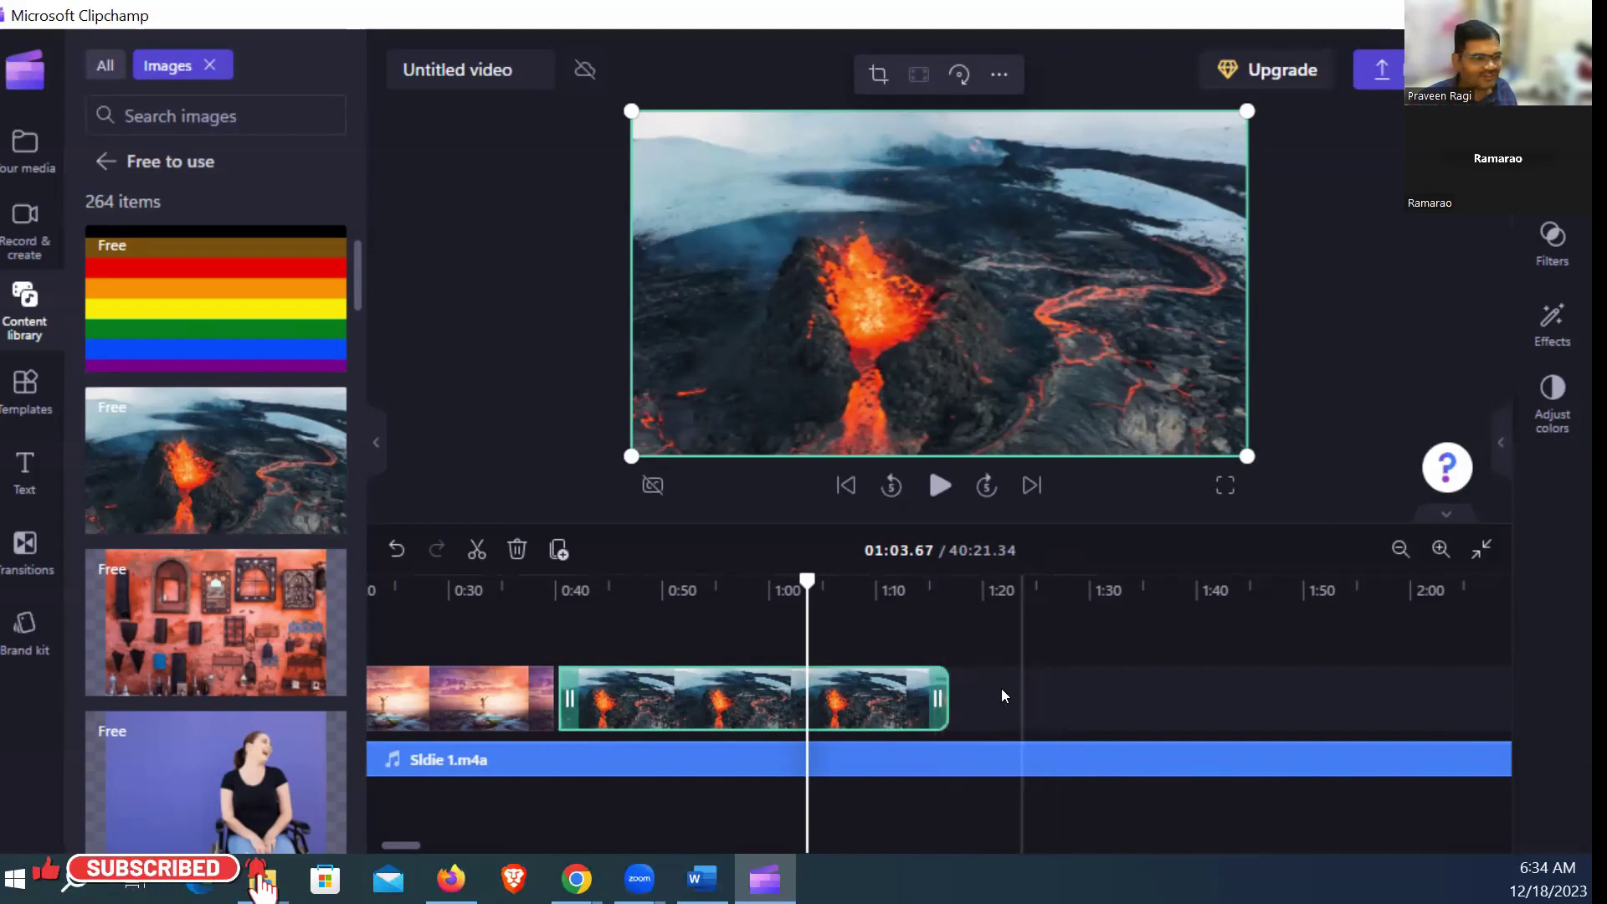
drag(951, 680, 996, 720)
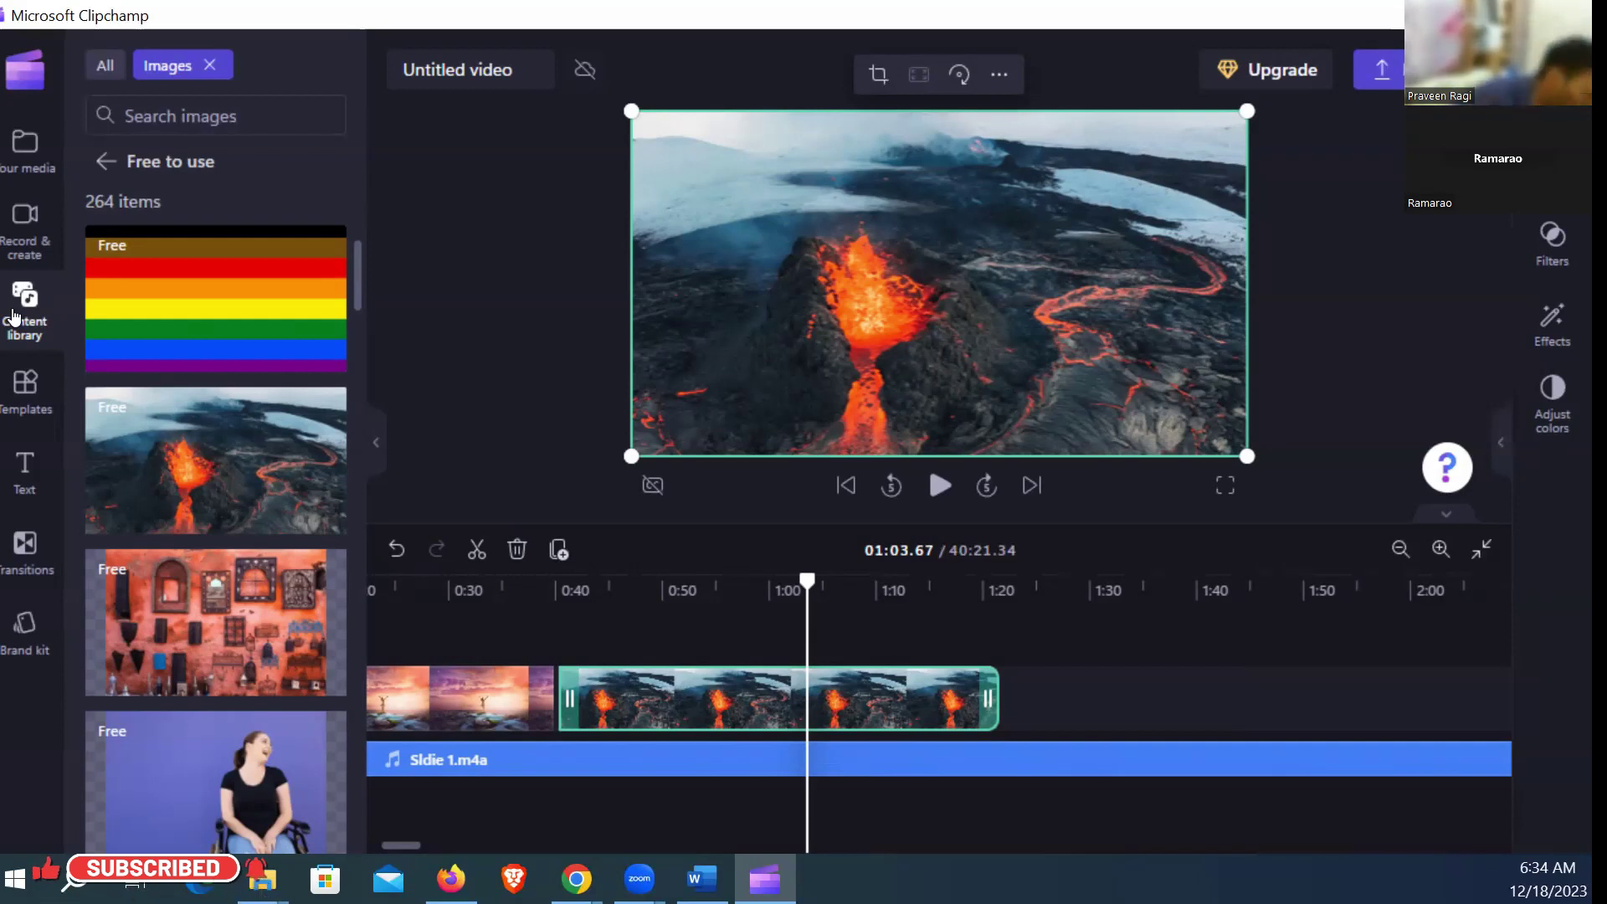
Step: View the project's media, browse up to the Zoom folder in the import picker, then cancel
click(24, 149)
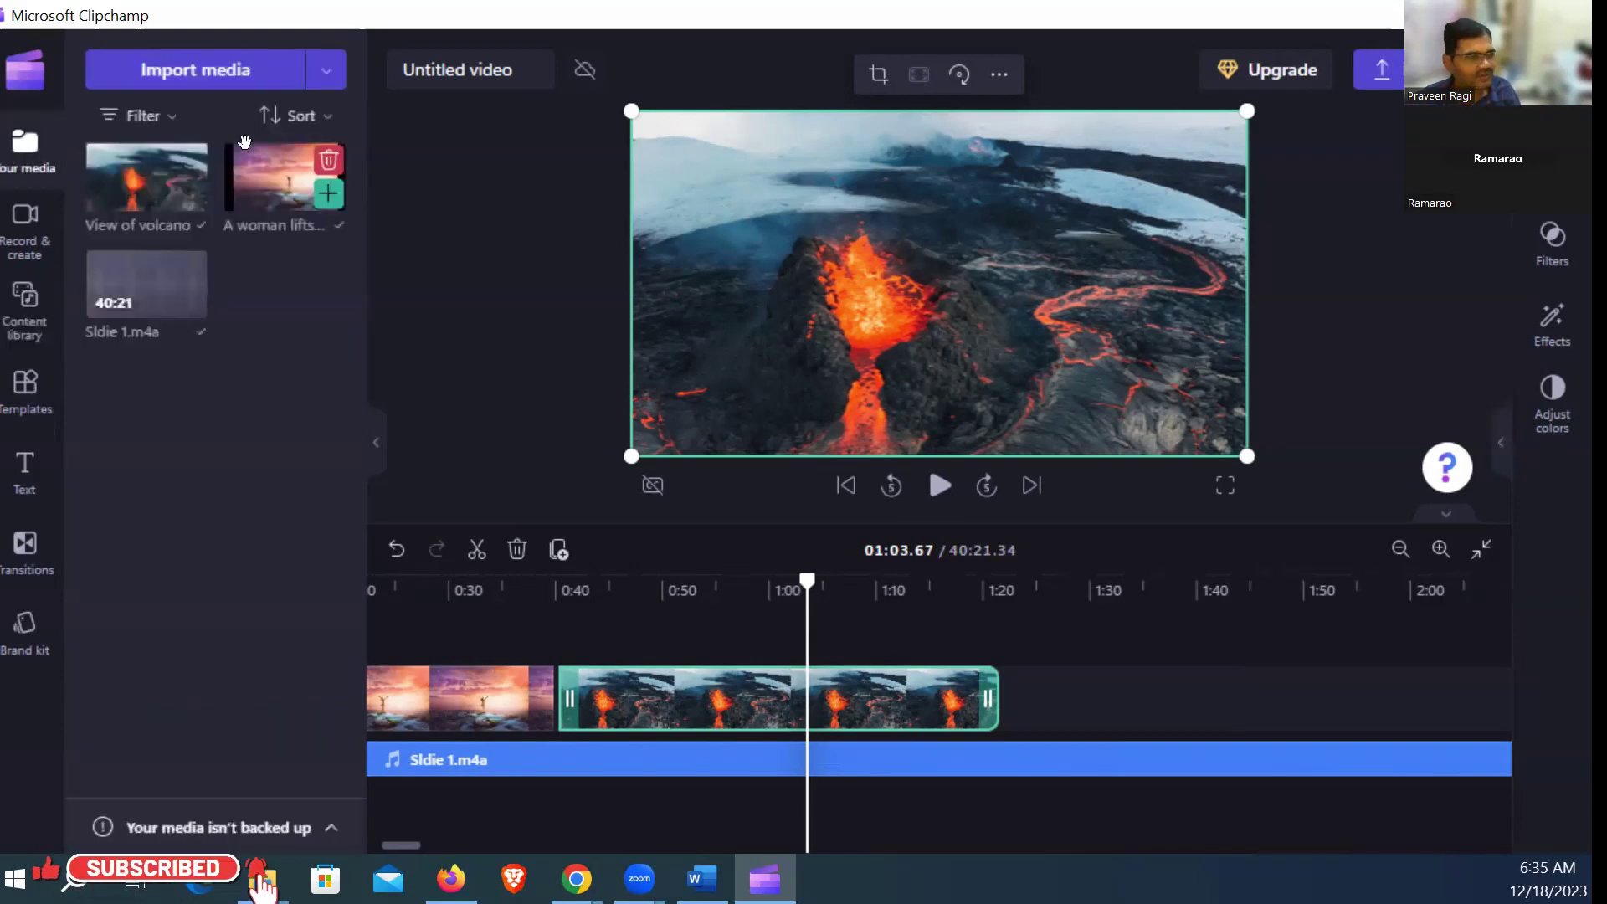
click(184, 72)
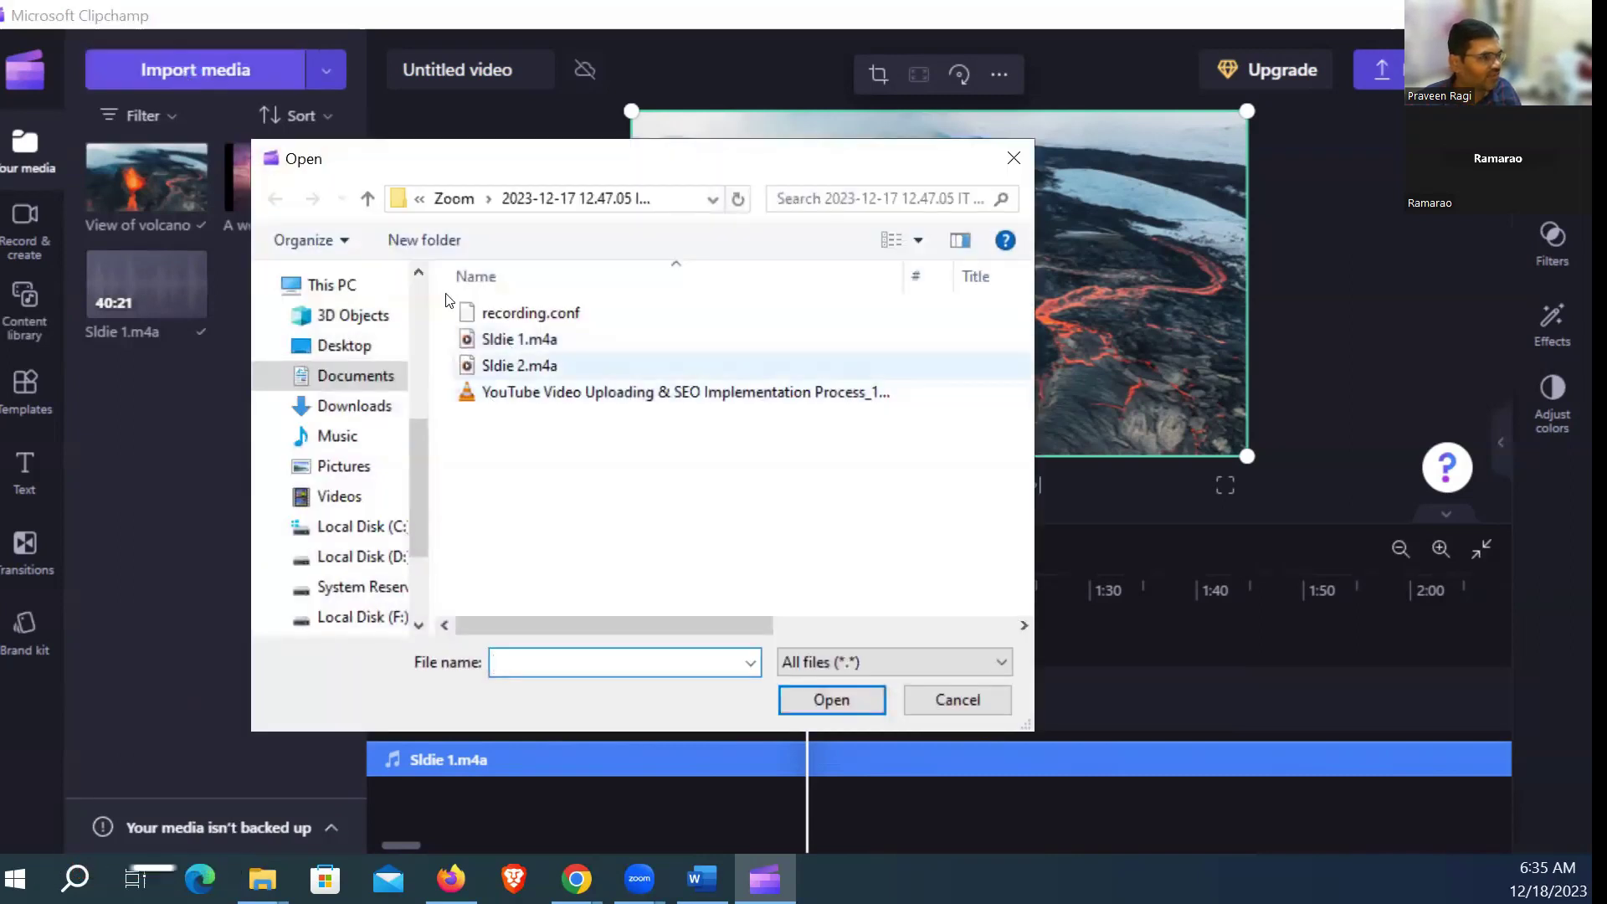
click(365, 201)
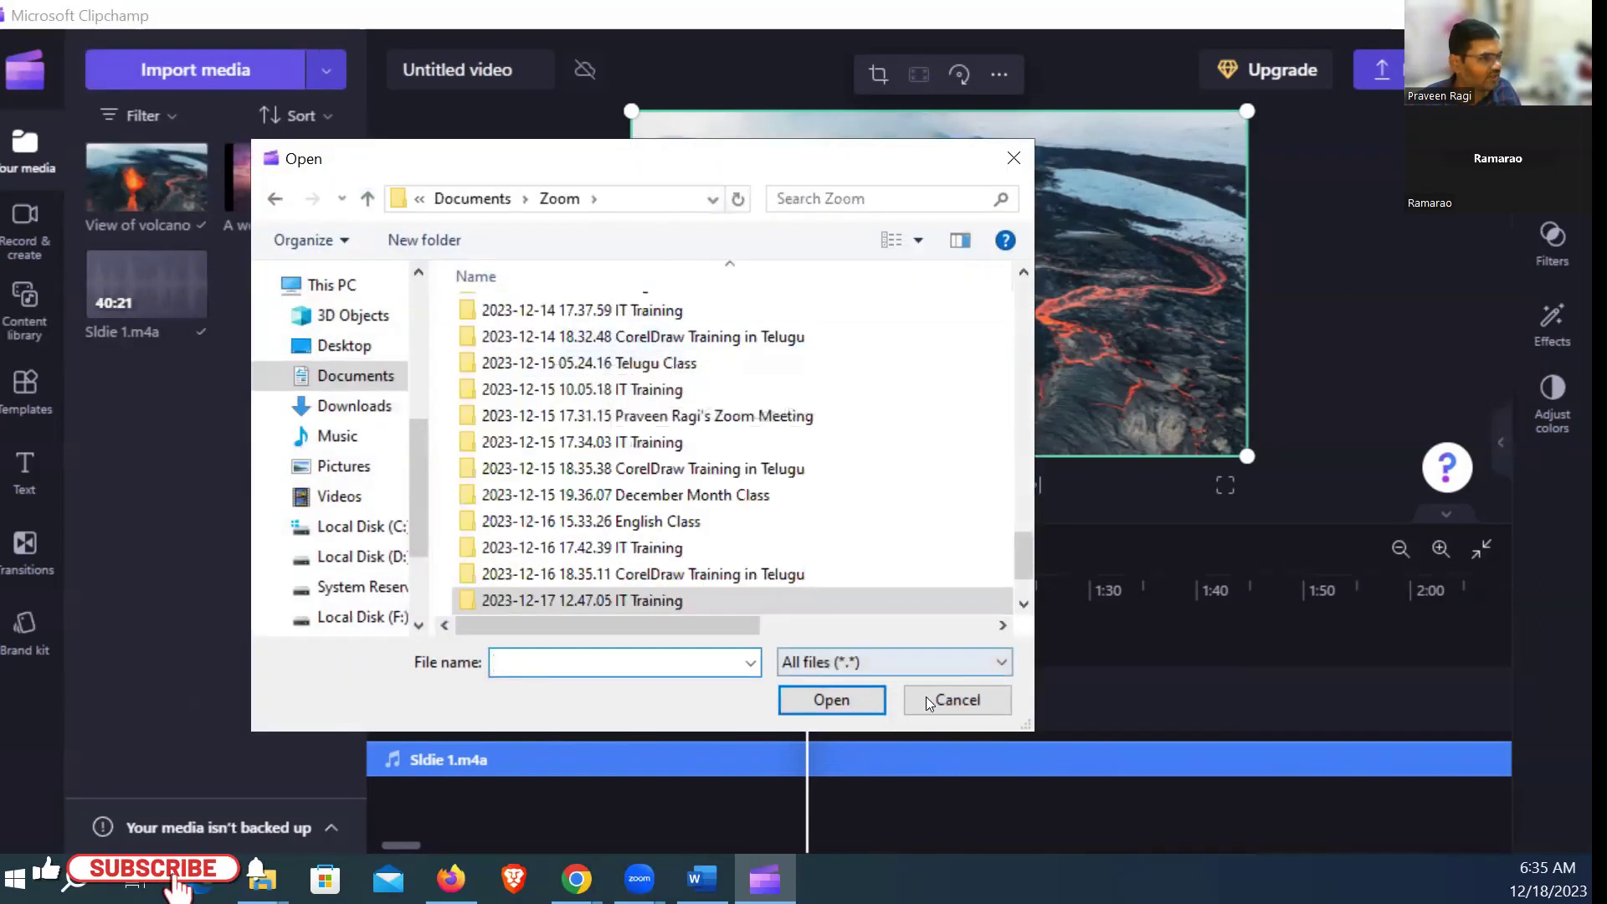
click(959, 705)
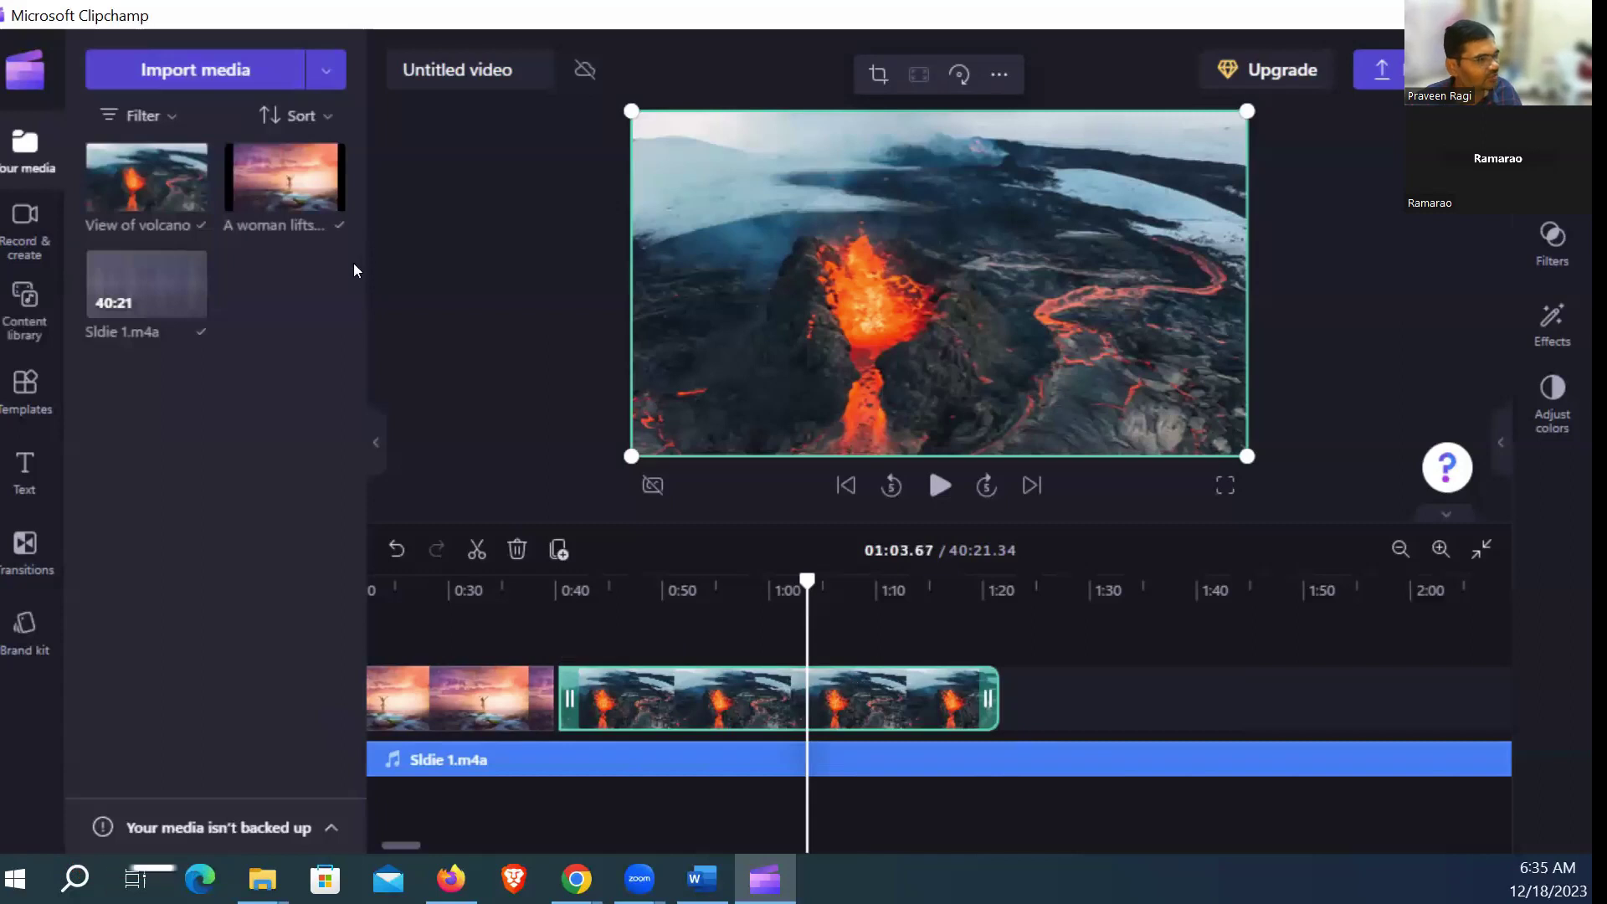
Step: Switch the content library from image collections to video collections and scroll to Breaking news
click(31, 300)
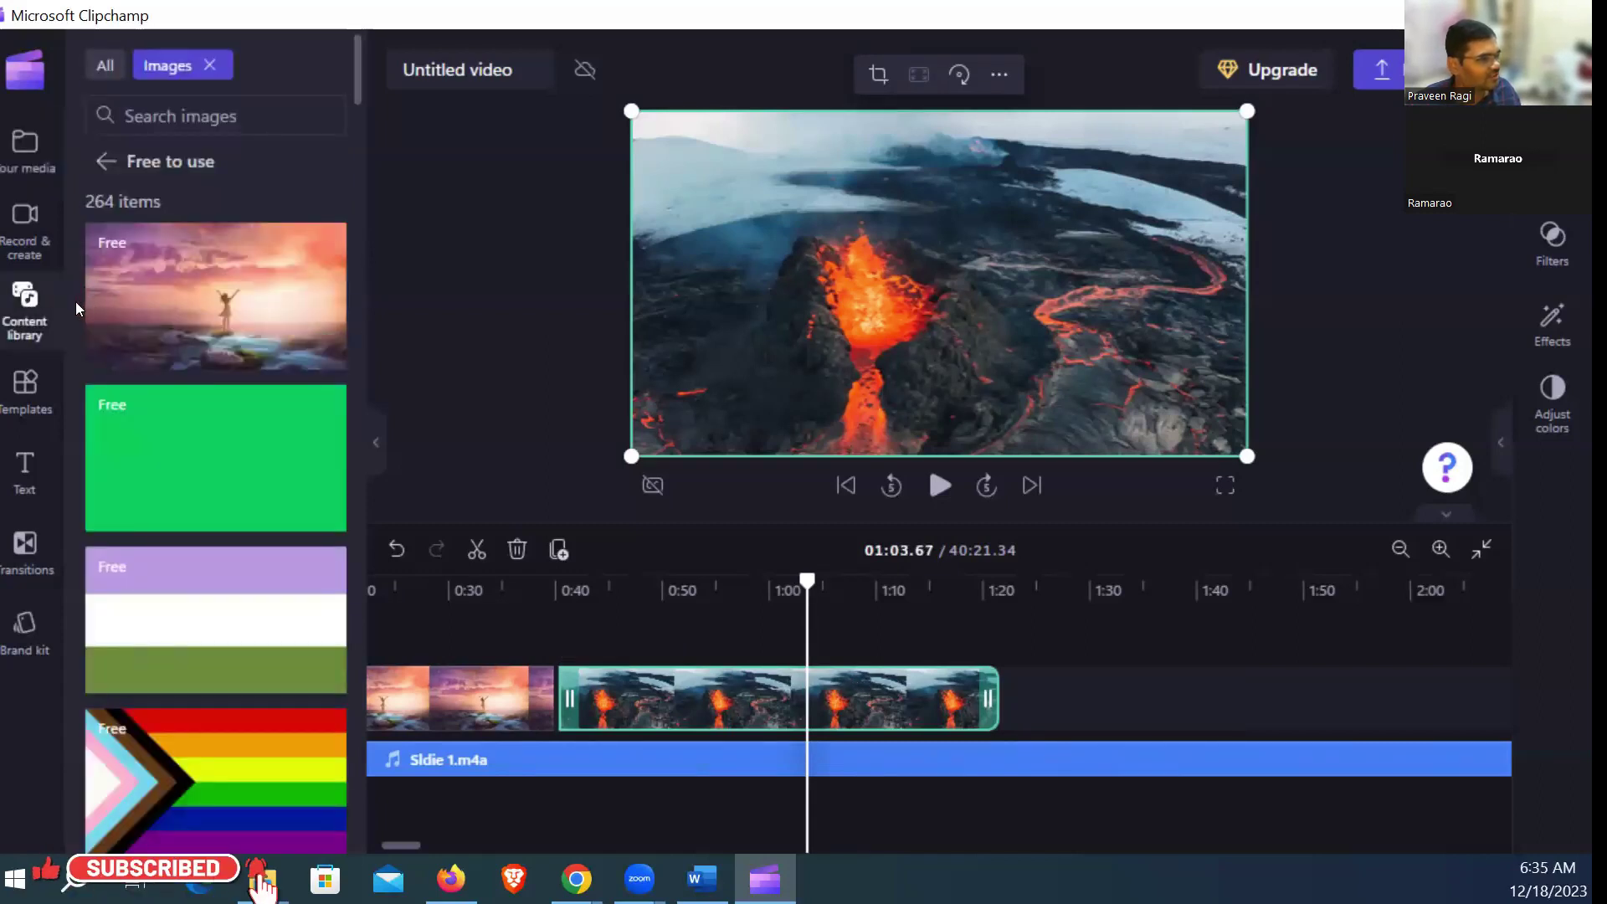
mouse_move(281, 276)
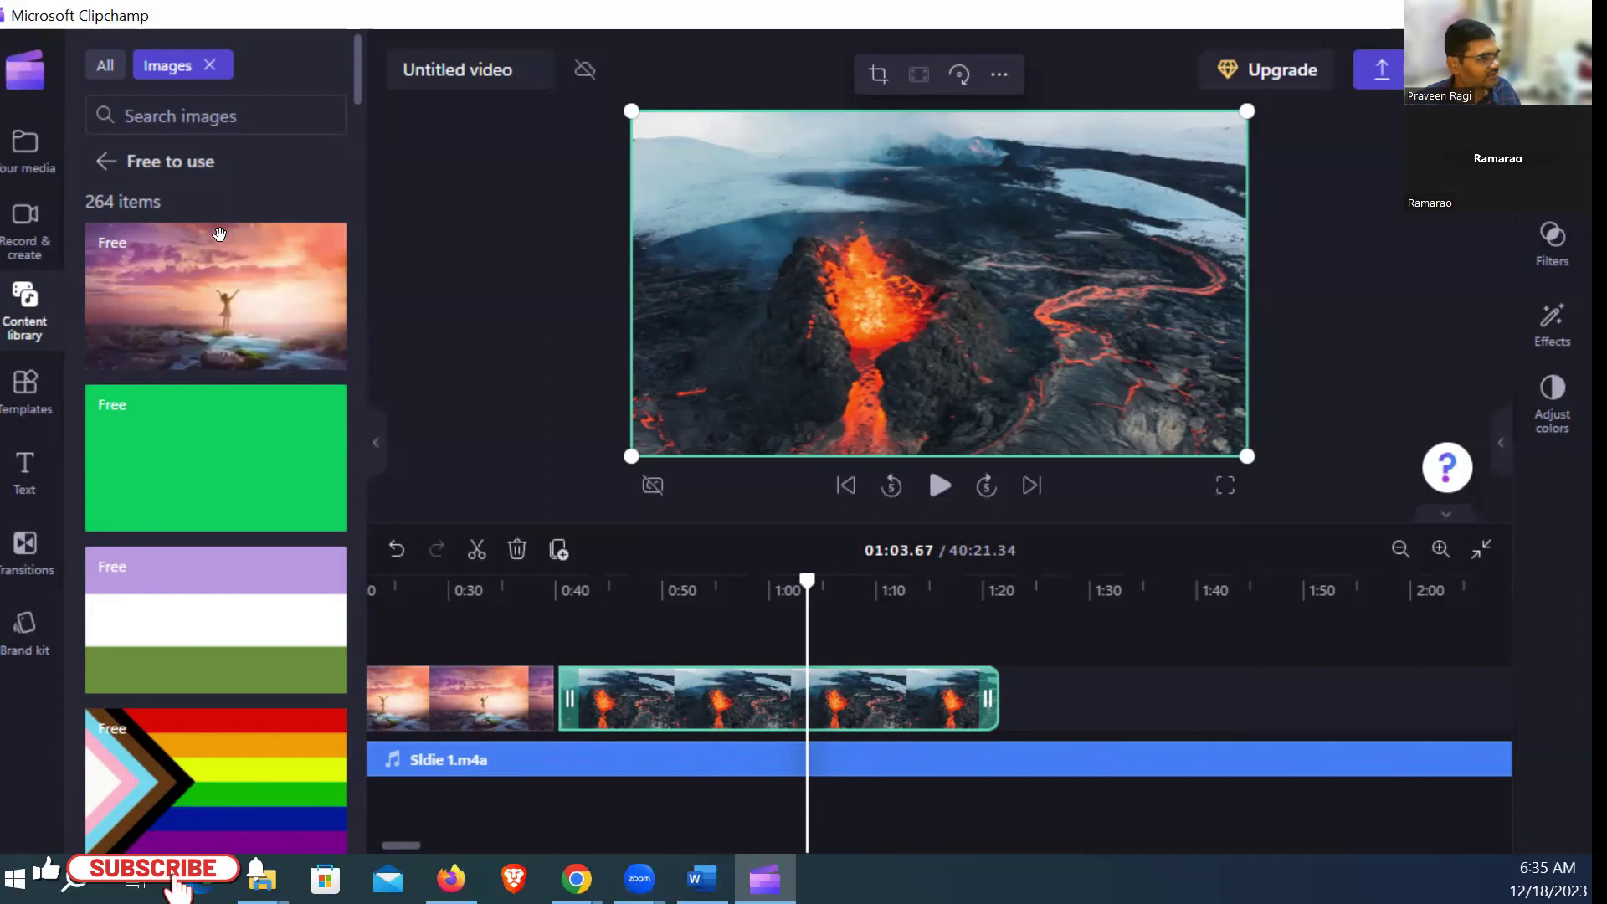
click(106, 167)
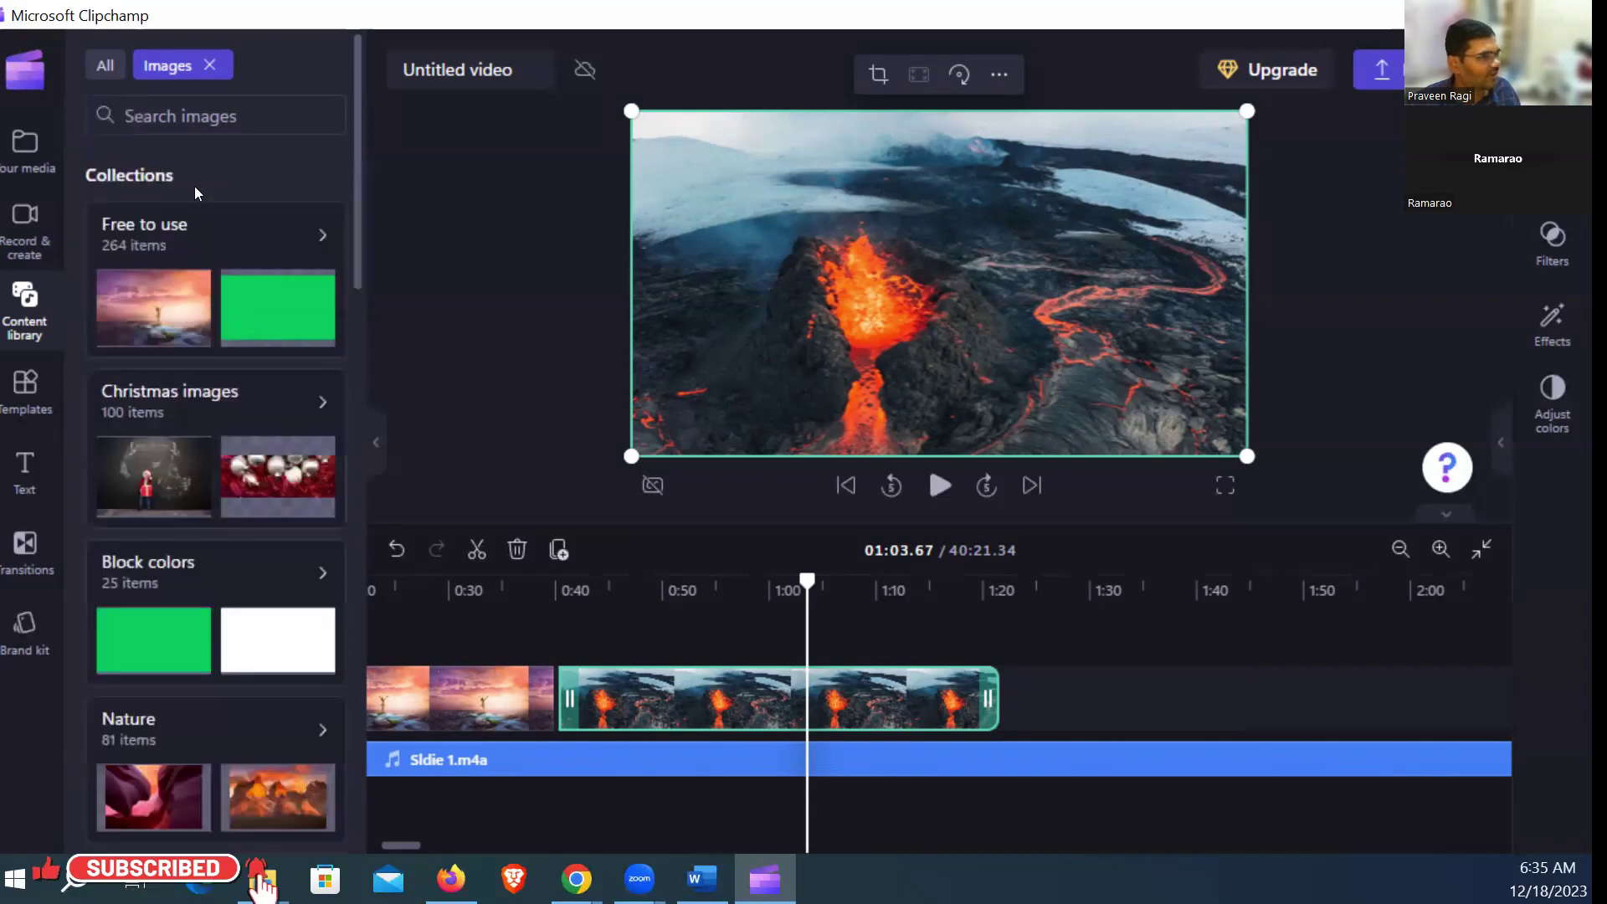
mouse_move(357, 233)
mouse_down()
mouse_move(370, 496)
mouse_move(399, 639)
mouse_move(411, 254)
mouse_move(385, 236)
mouse_up()
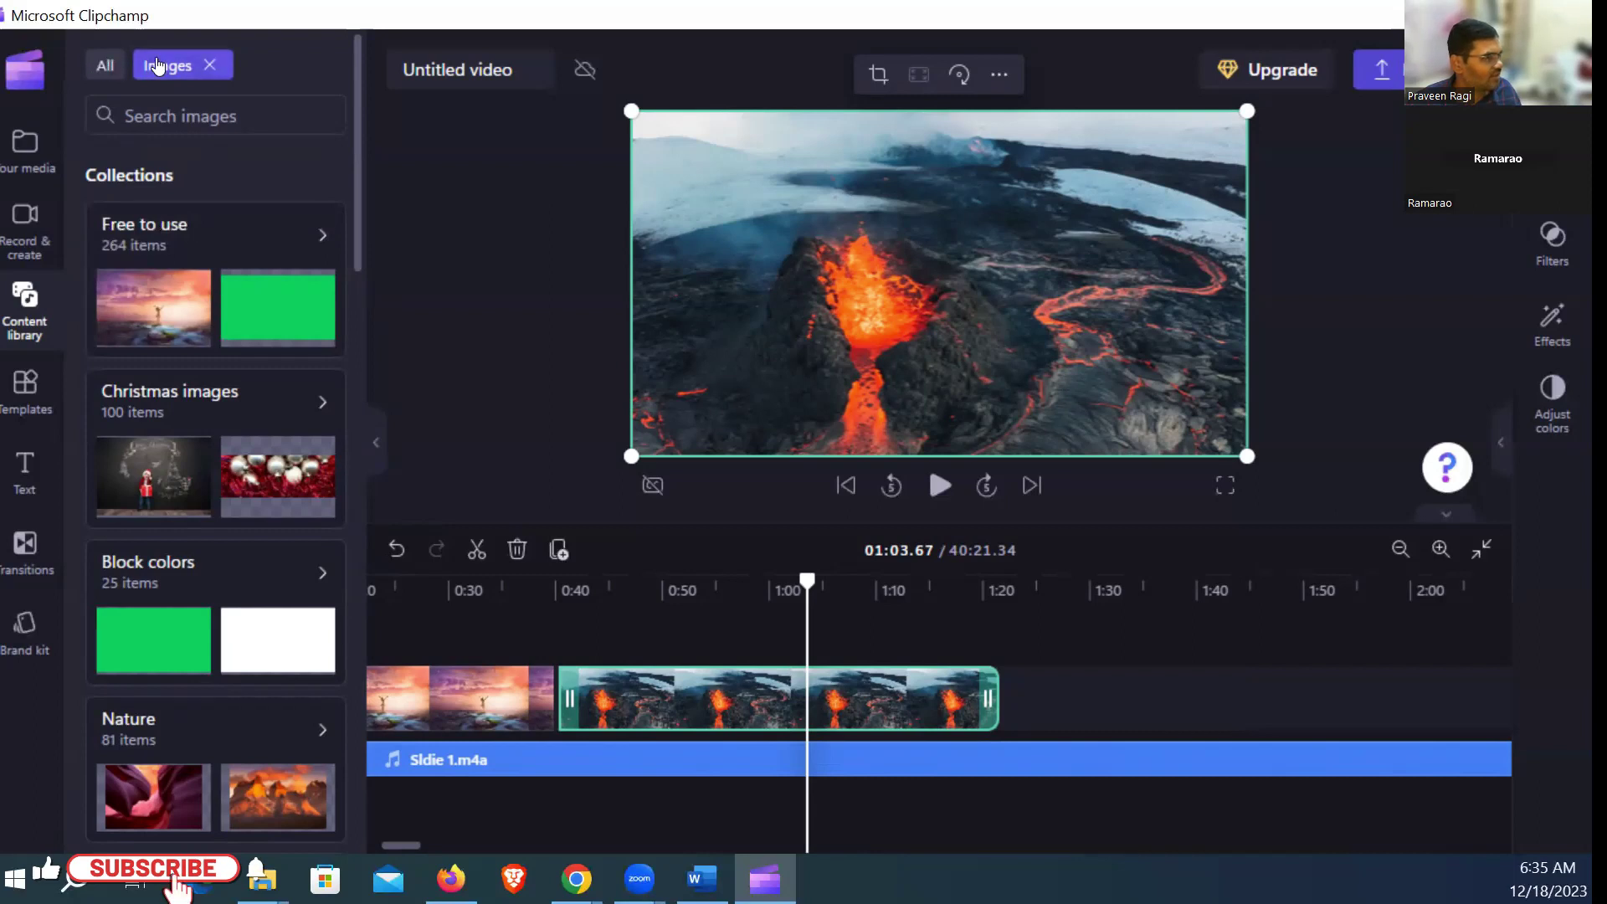
click(212, 66)
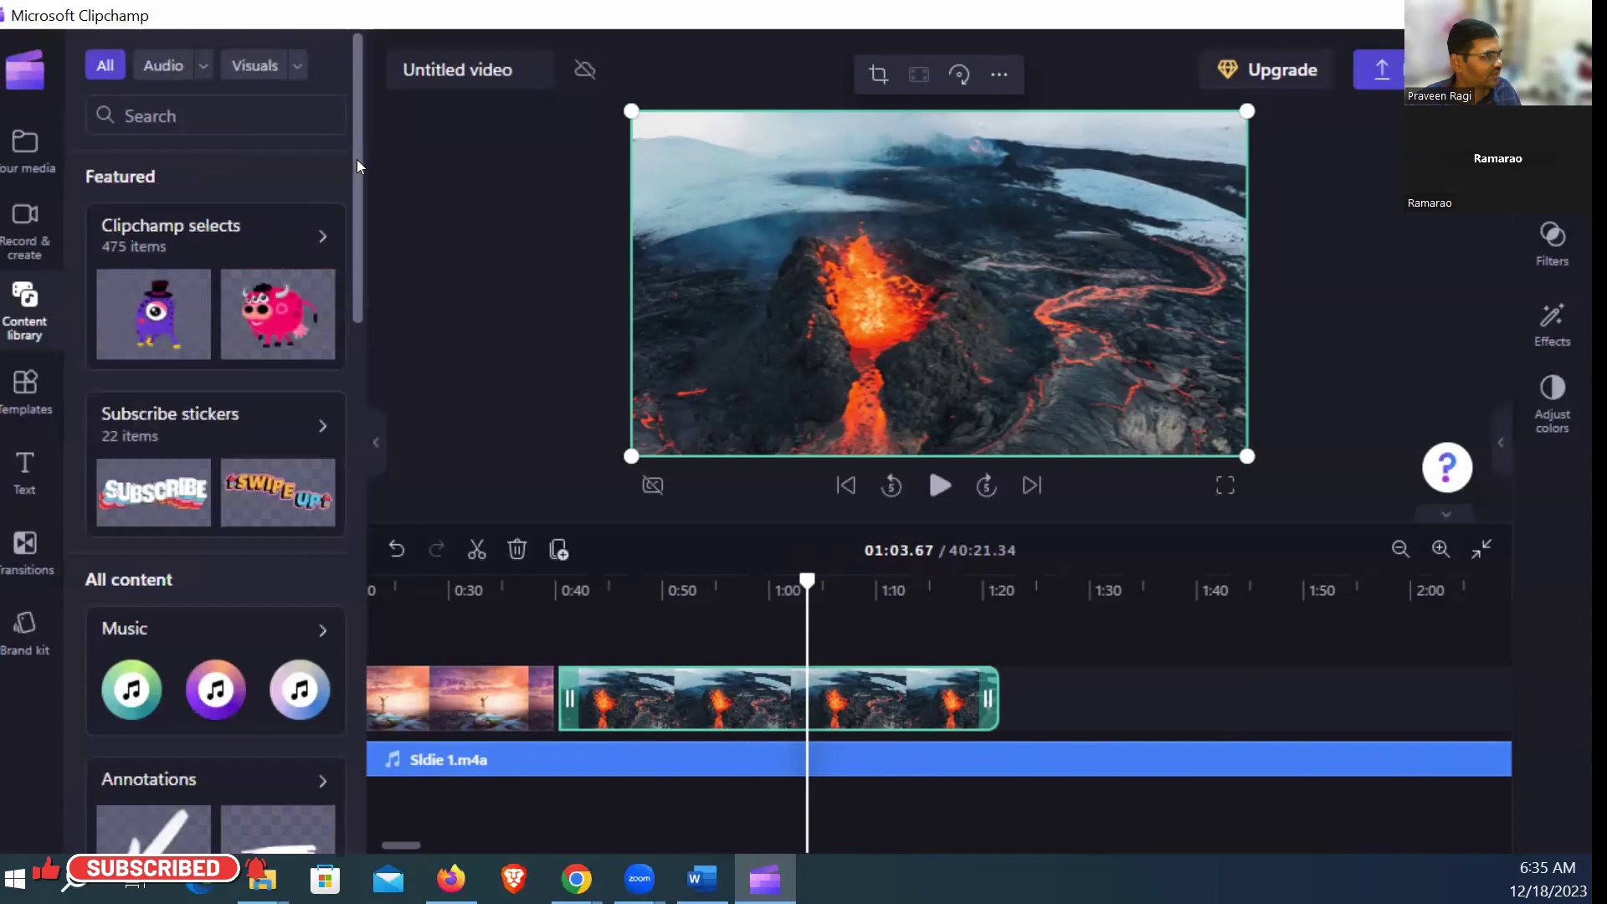
mouse_move(359, 163)
mouse_down()
mouse_move(353, 310)
mouse_move(341, 243)
mouse_up()
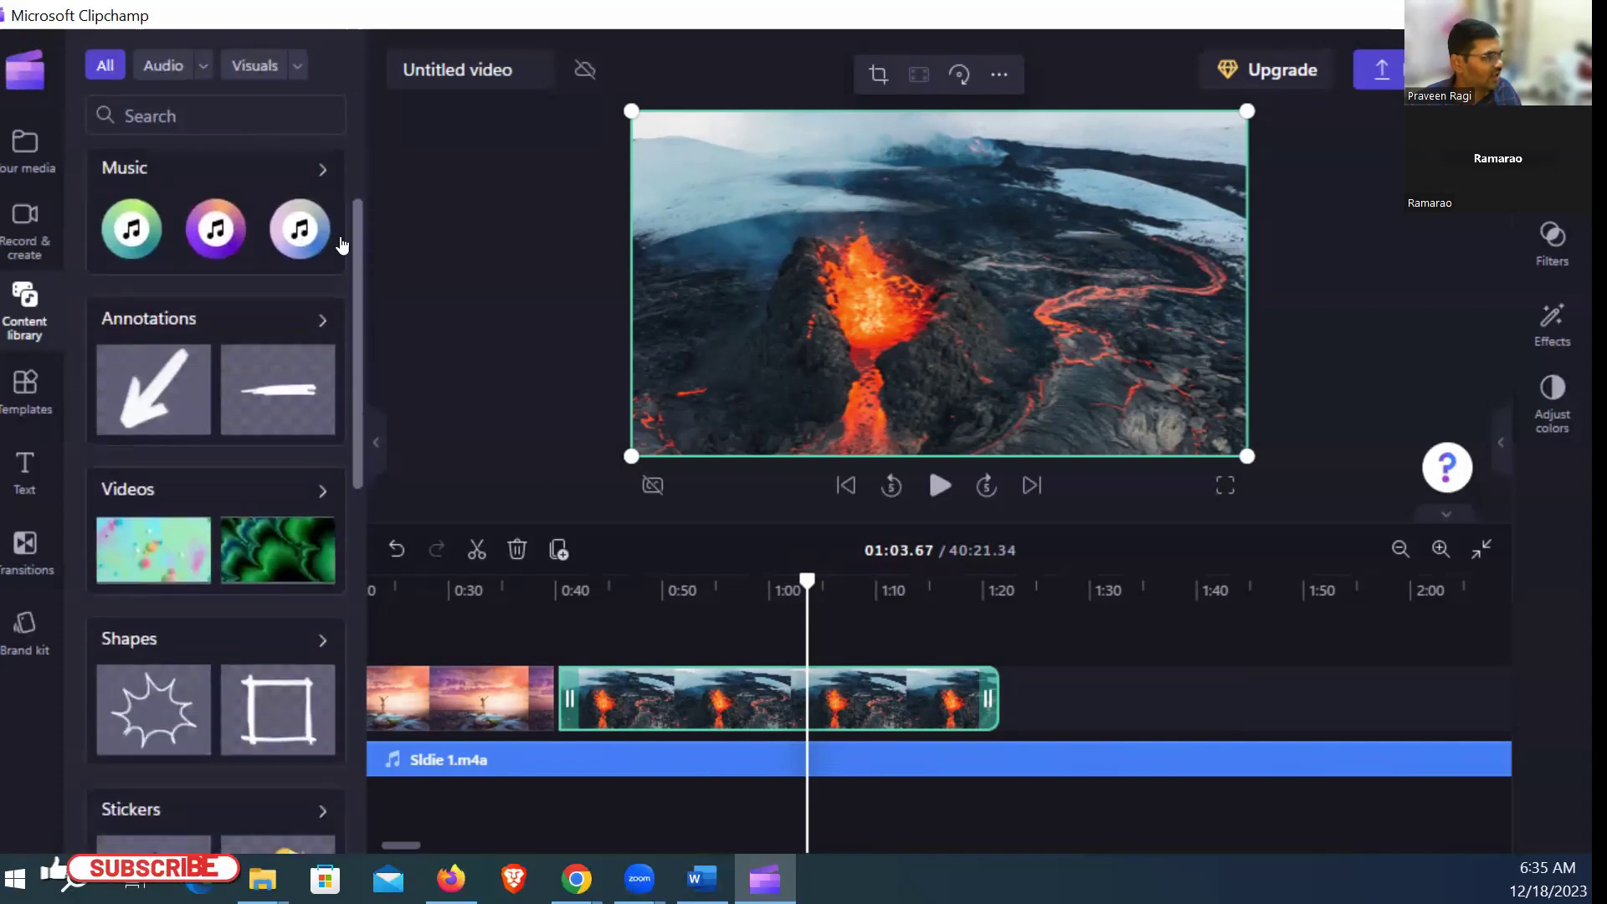
click(127, 488)
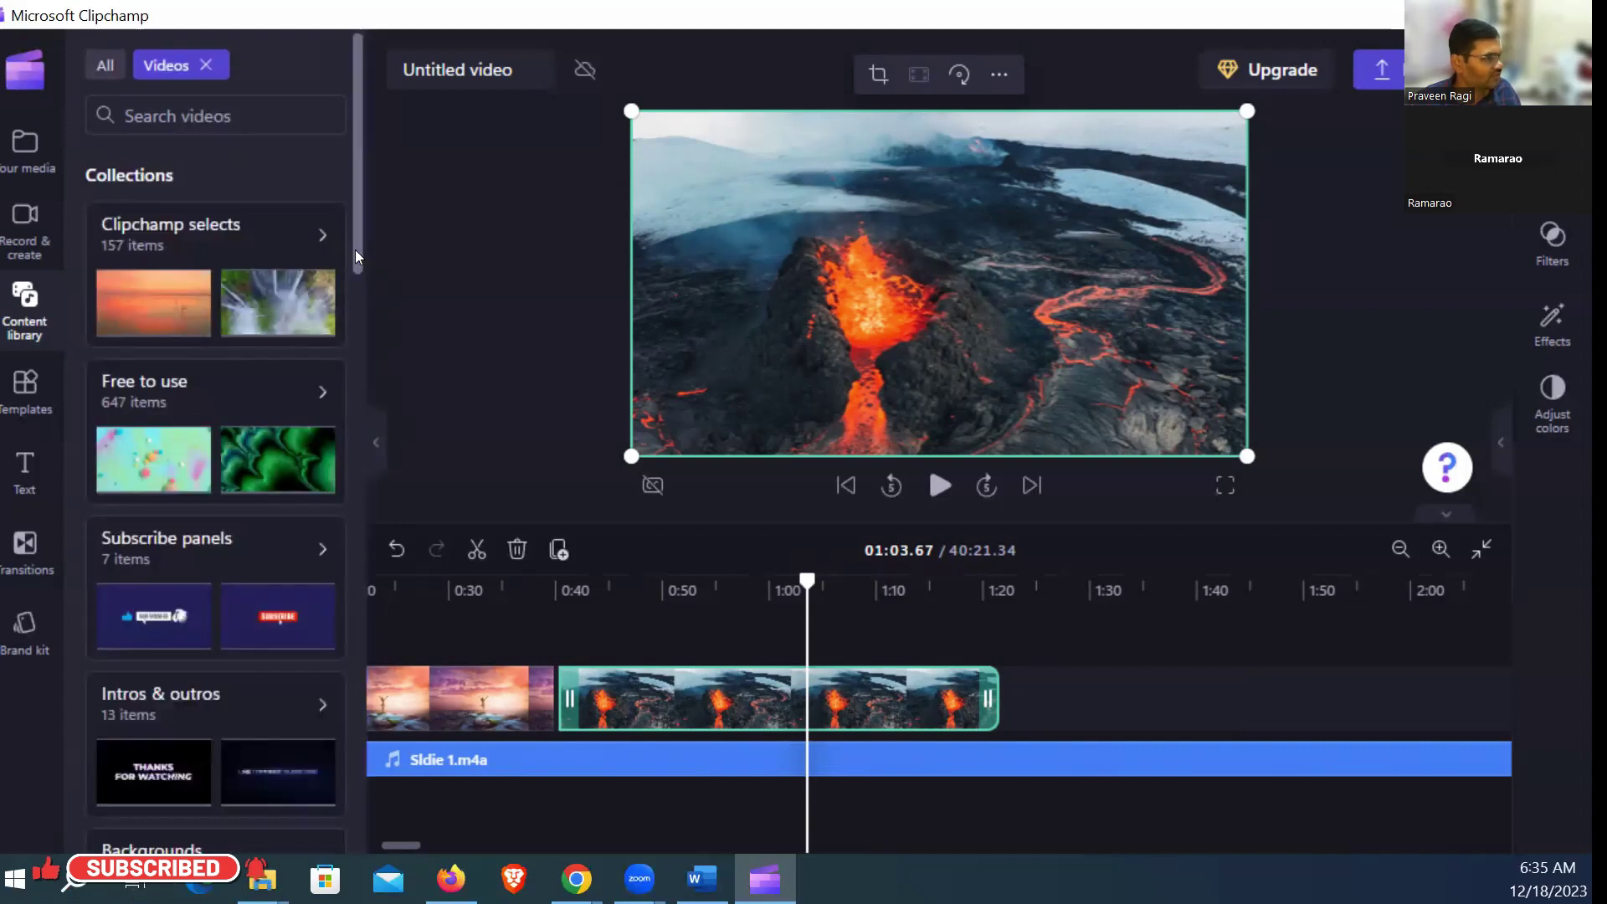
drag(355, 247, 335, 409)
scroll(333, 431, down, 3)
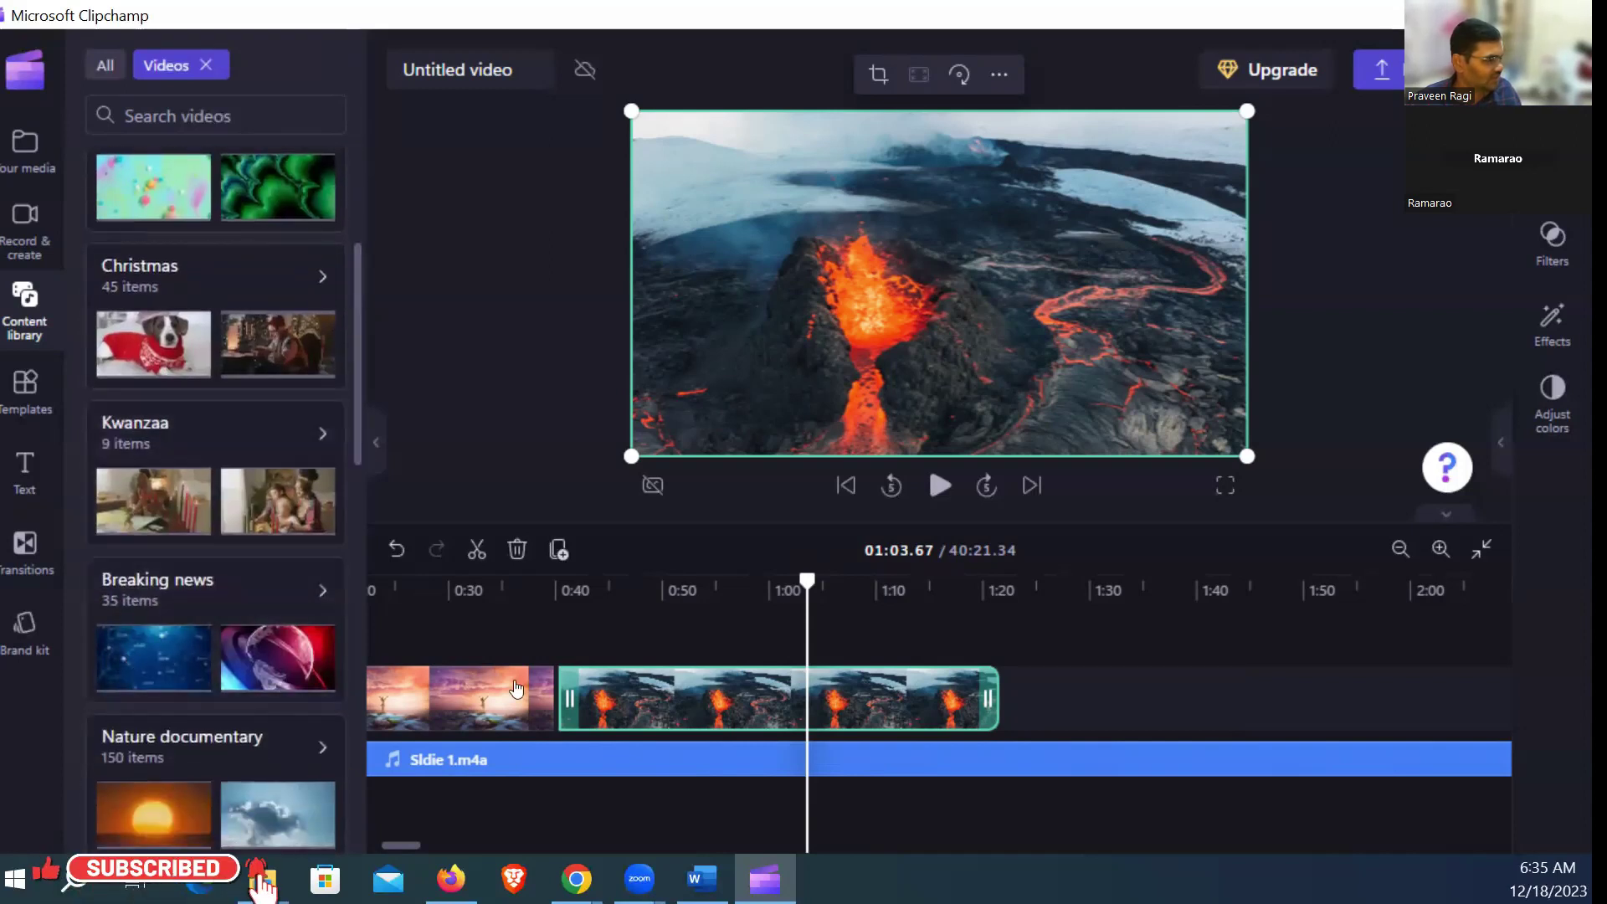
Step: Add the first free Breaking news video to the timeline just after the volcano clip
click(1067, 703)
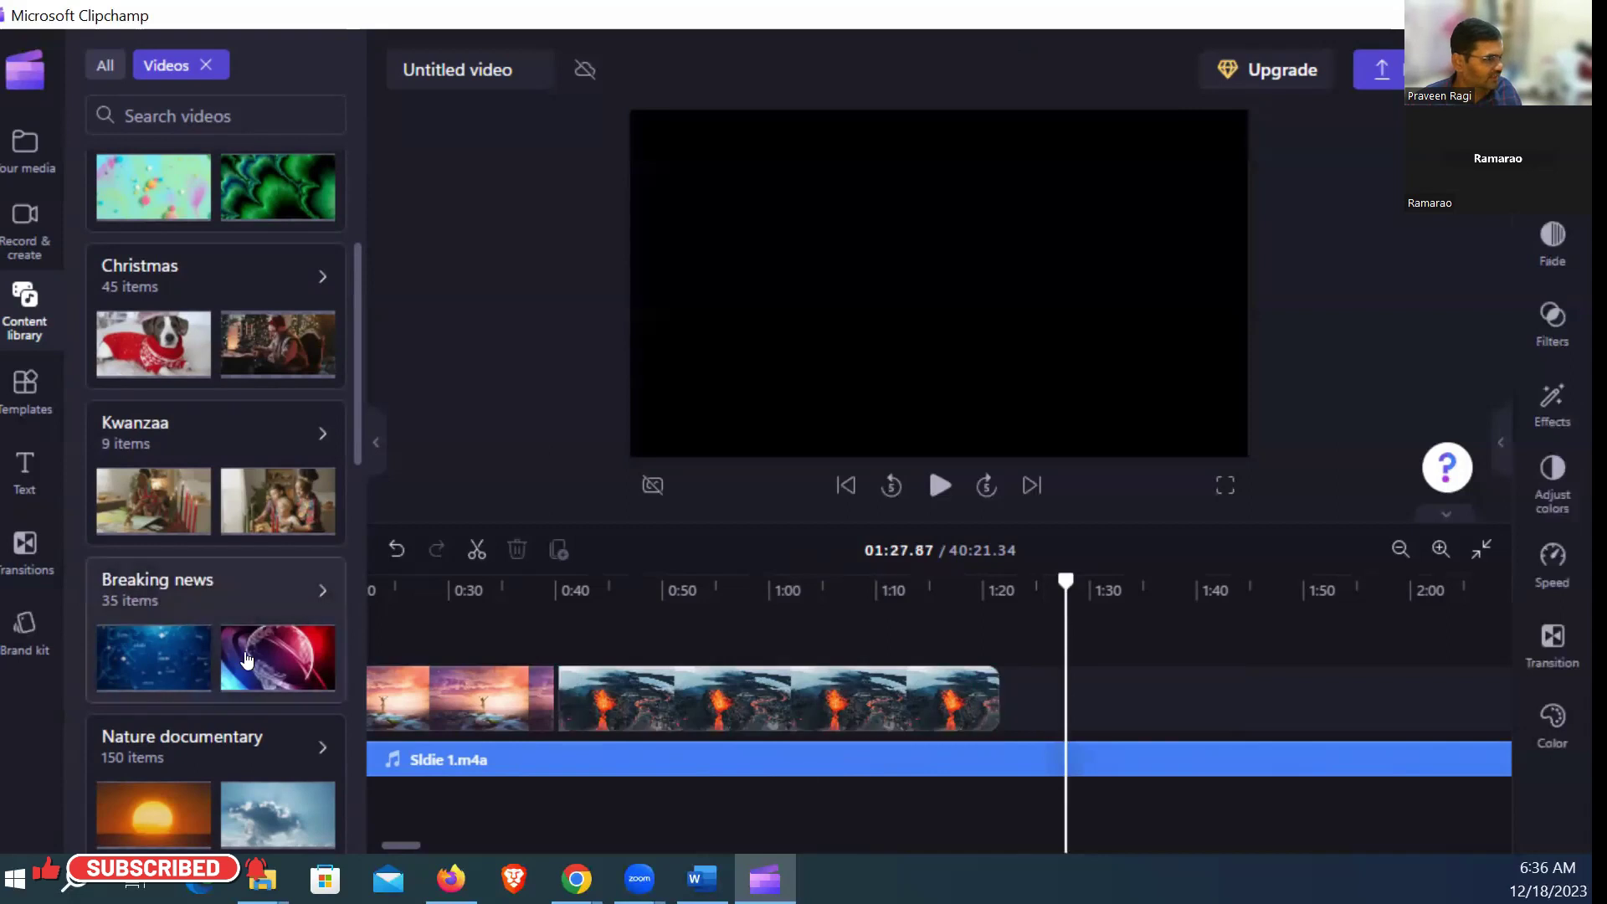
click(191, 579)
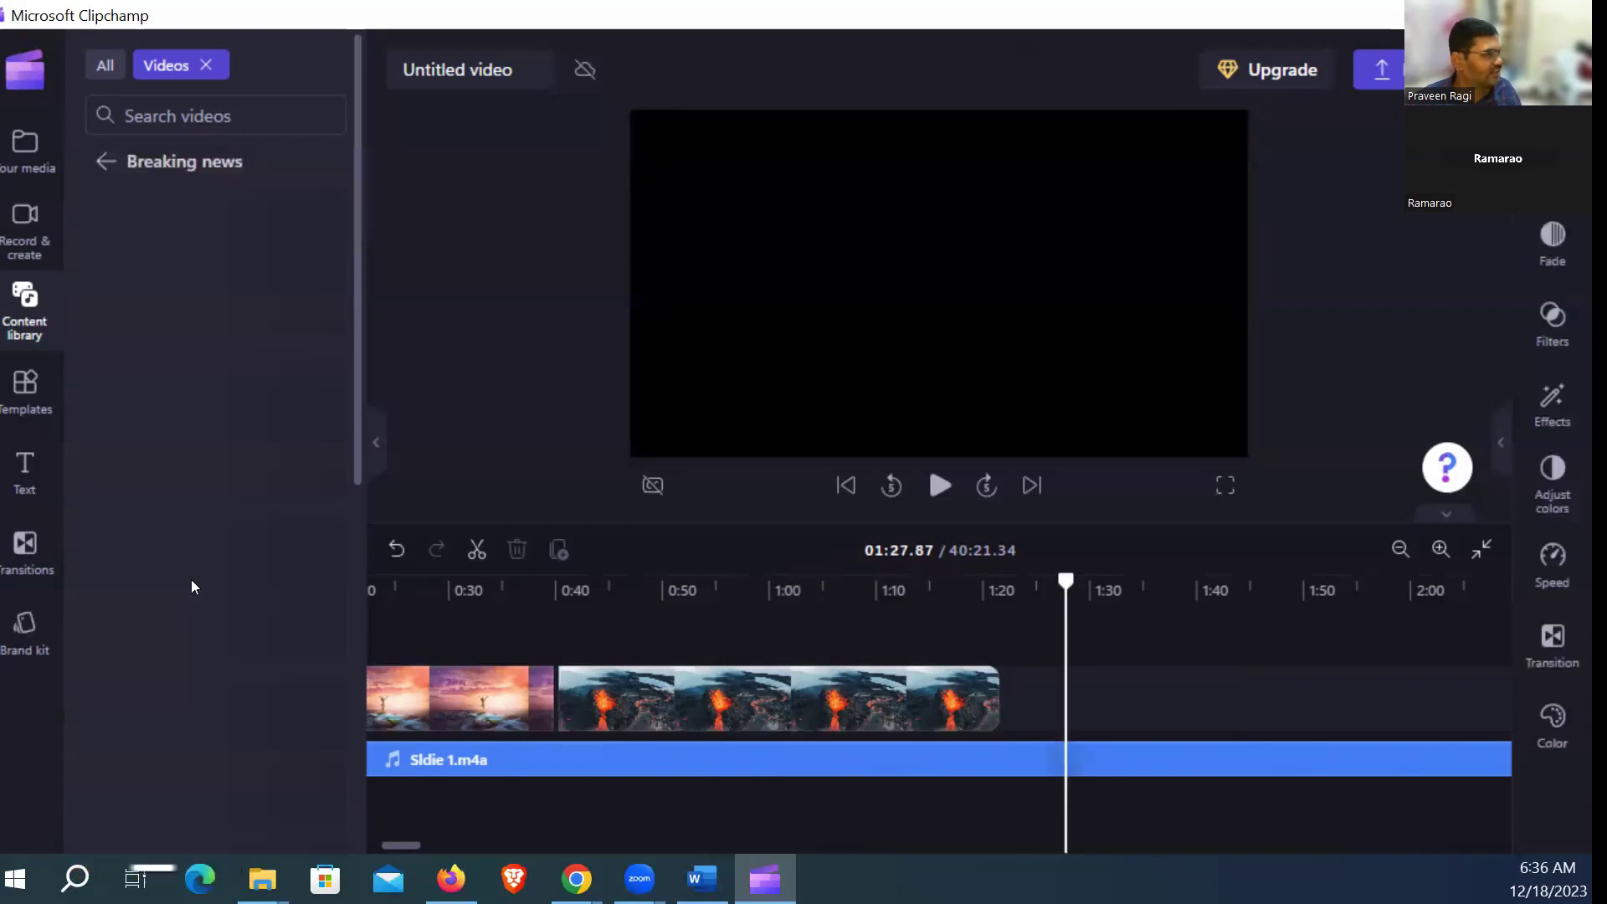
mouse_move(193, 288)
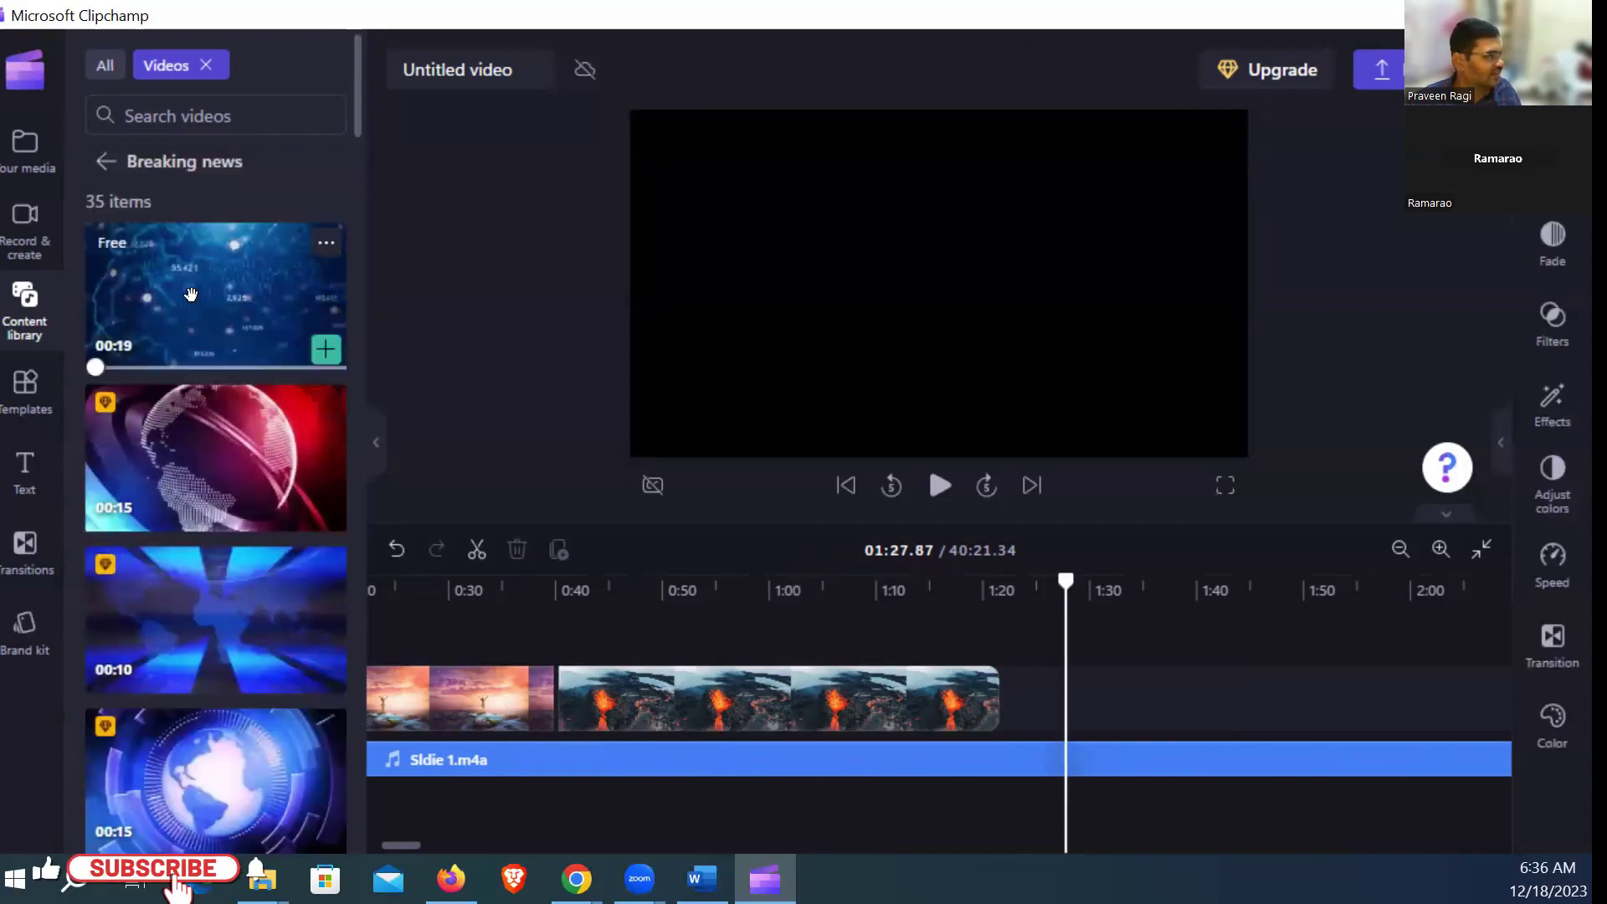
drag(192, 288, 1034, 674)
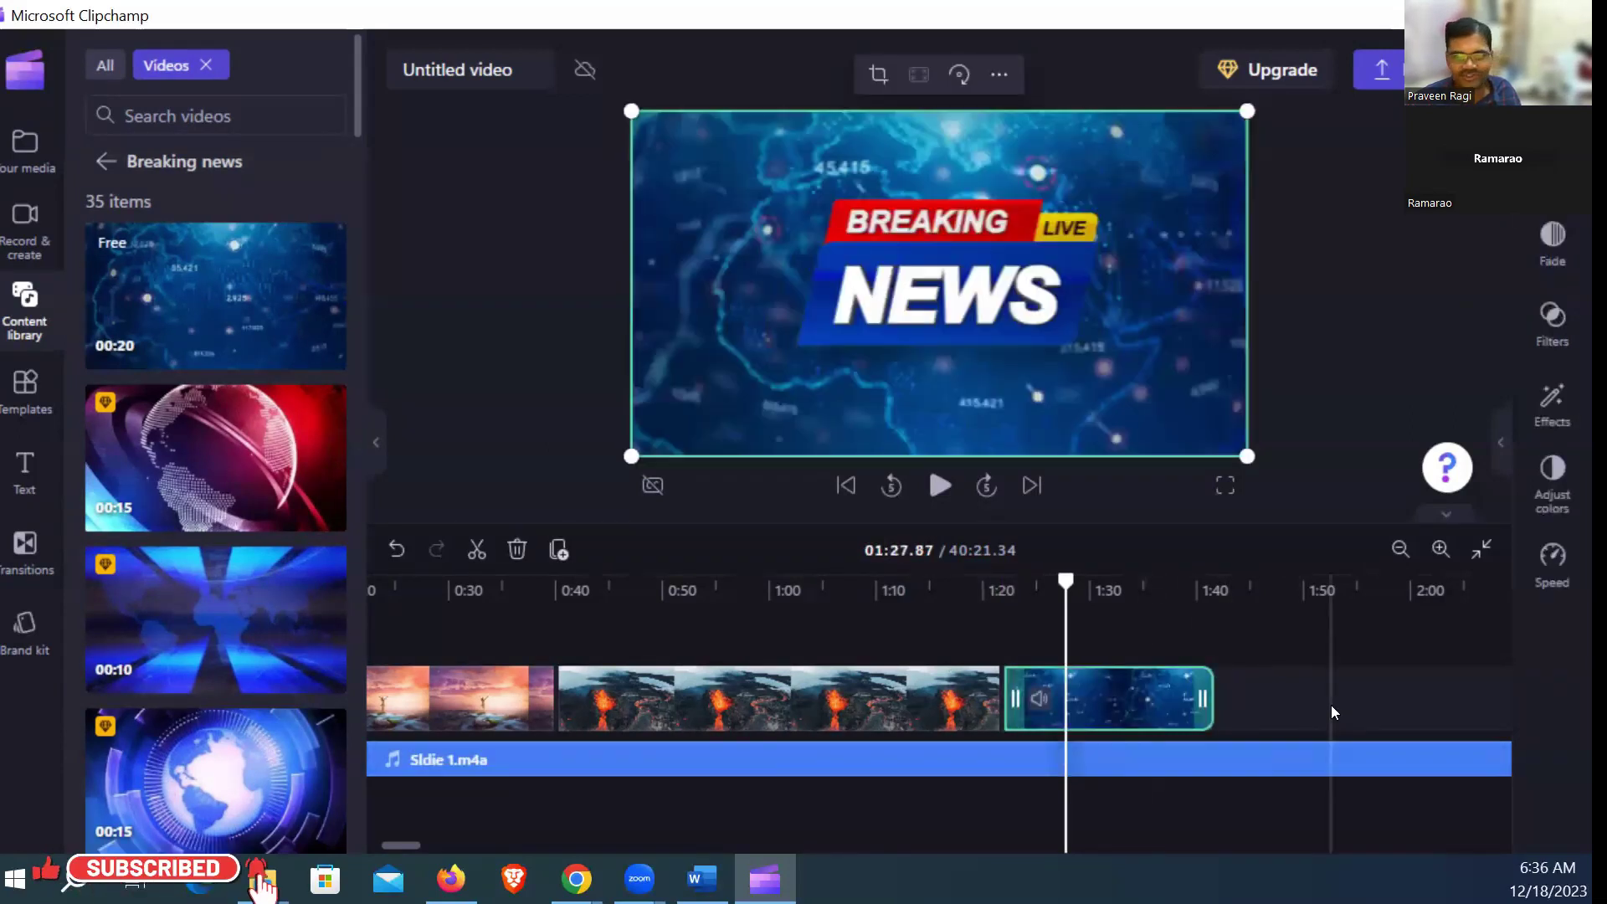
Step: Shorten the volcano clip, butt the Breaking News clip against it, and trim the news clip's end
click(936, 707)
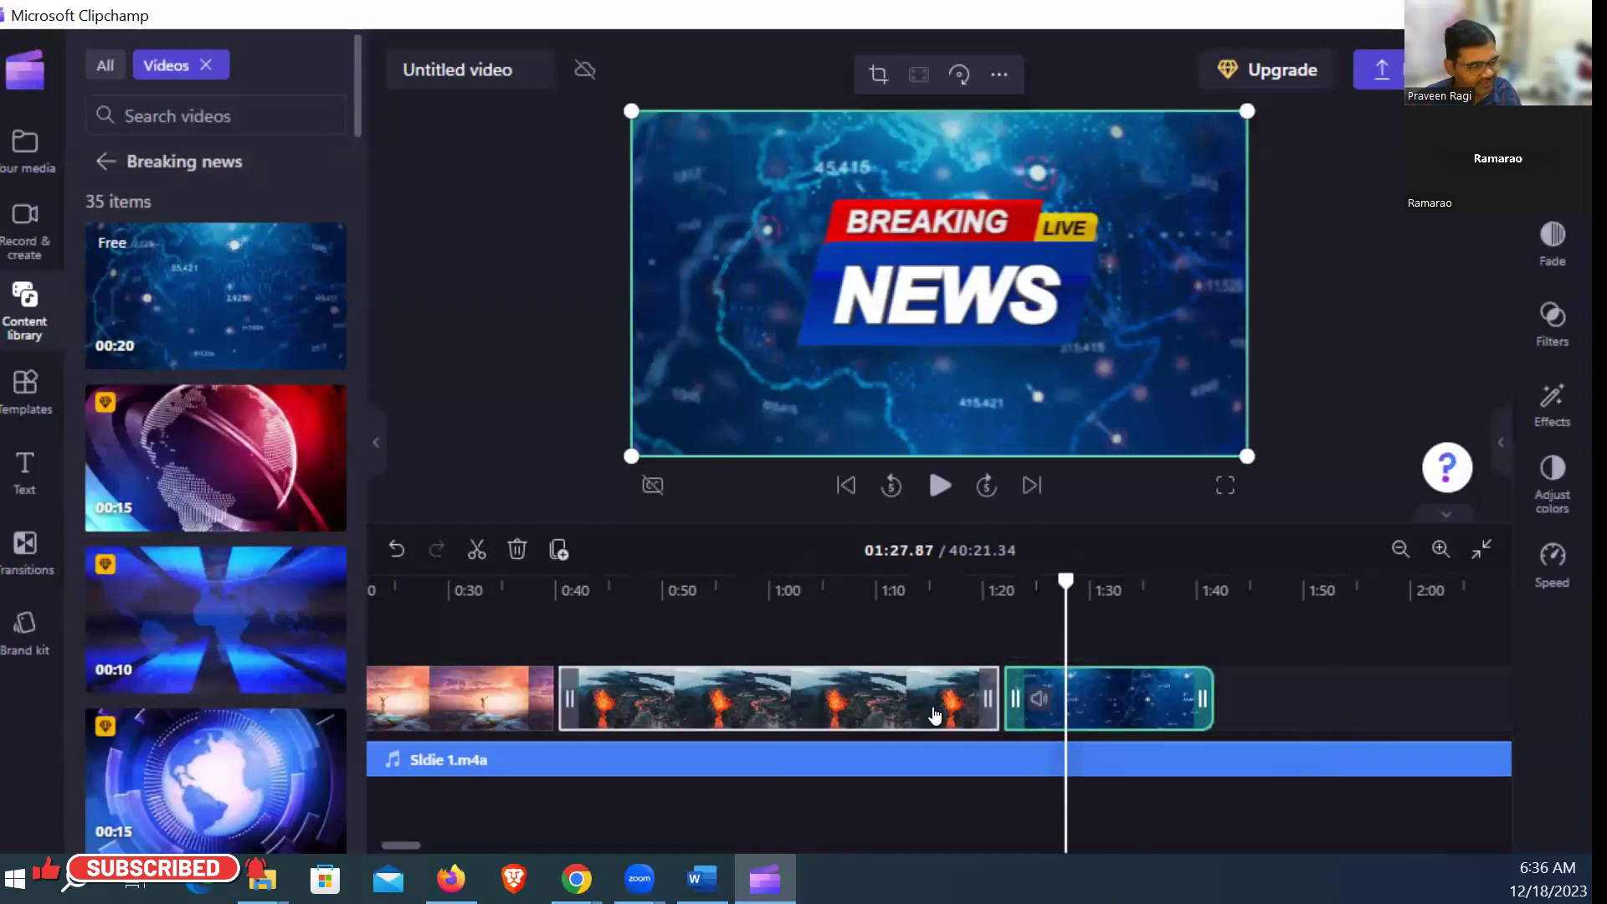
mouse_move(980, 679)
mouse_down()
mouse_move(1158, 691)
mouse_move(906, 692)
mouse_up()
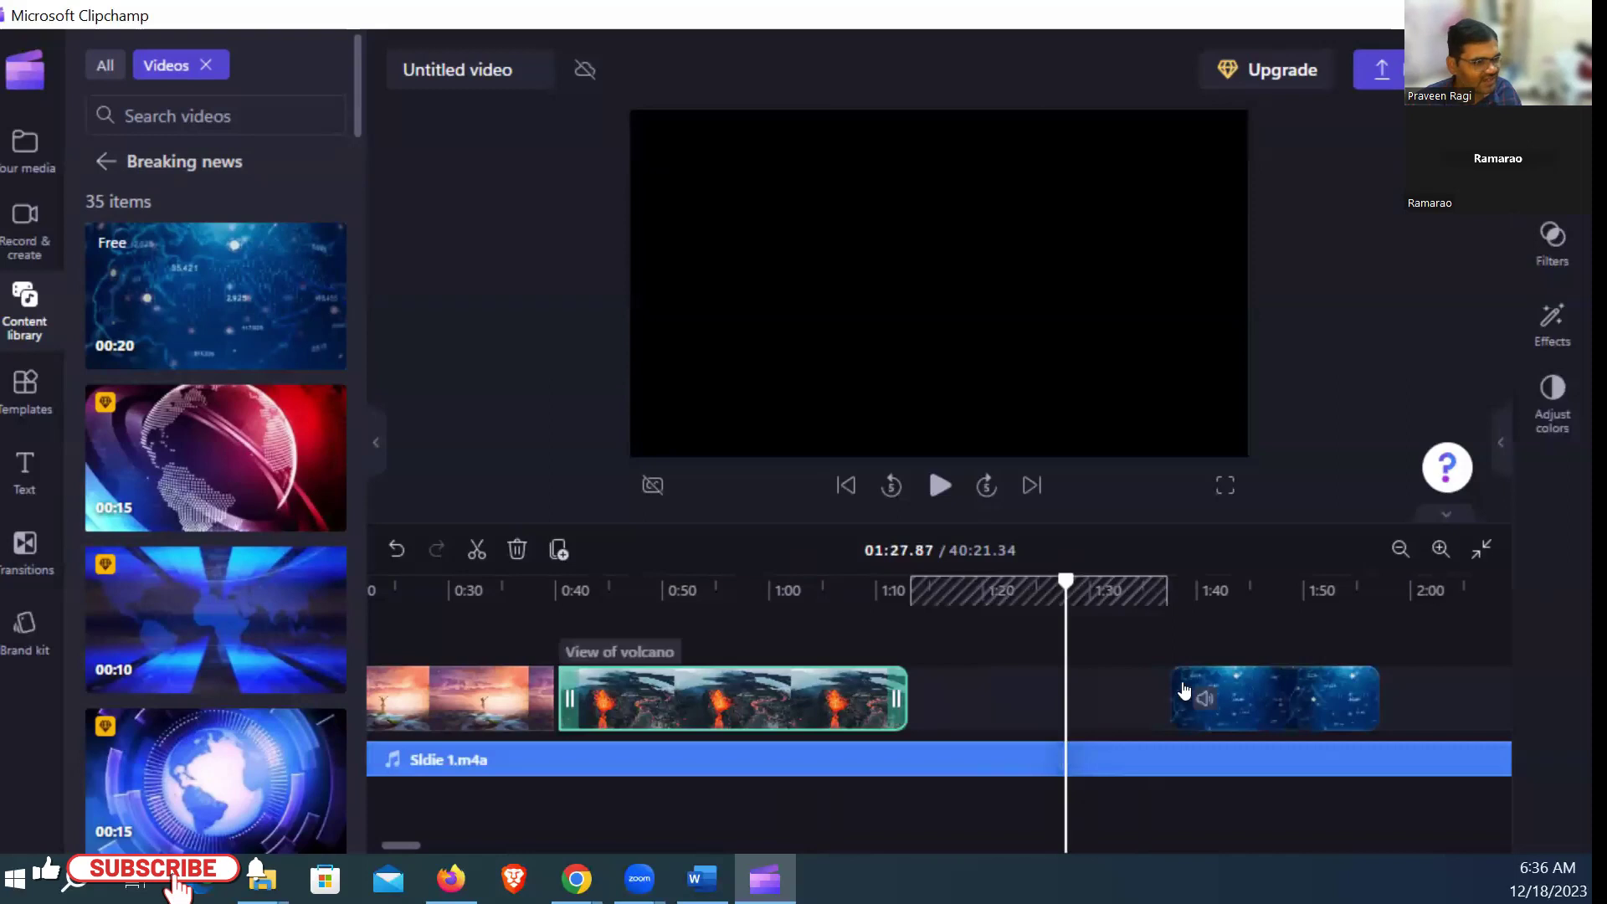
drag(1268, 688, 1017, 626)
click(1011, 596)
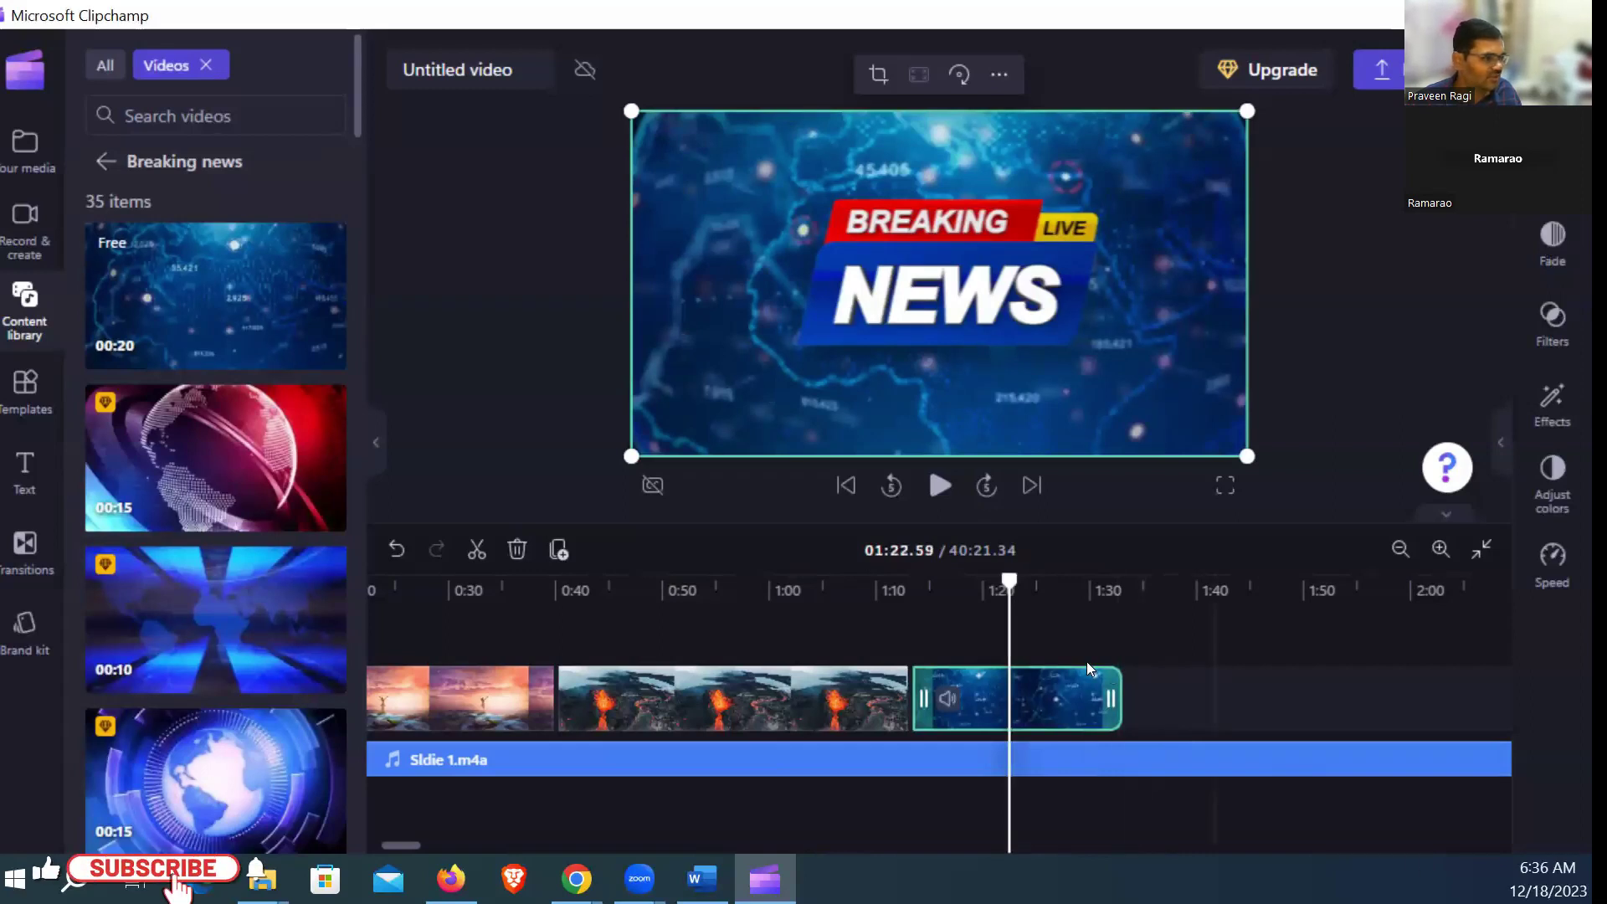
drag(1117, 705, 1387, 708)
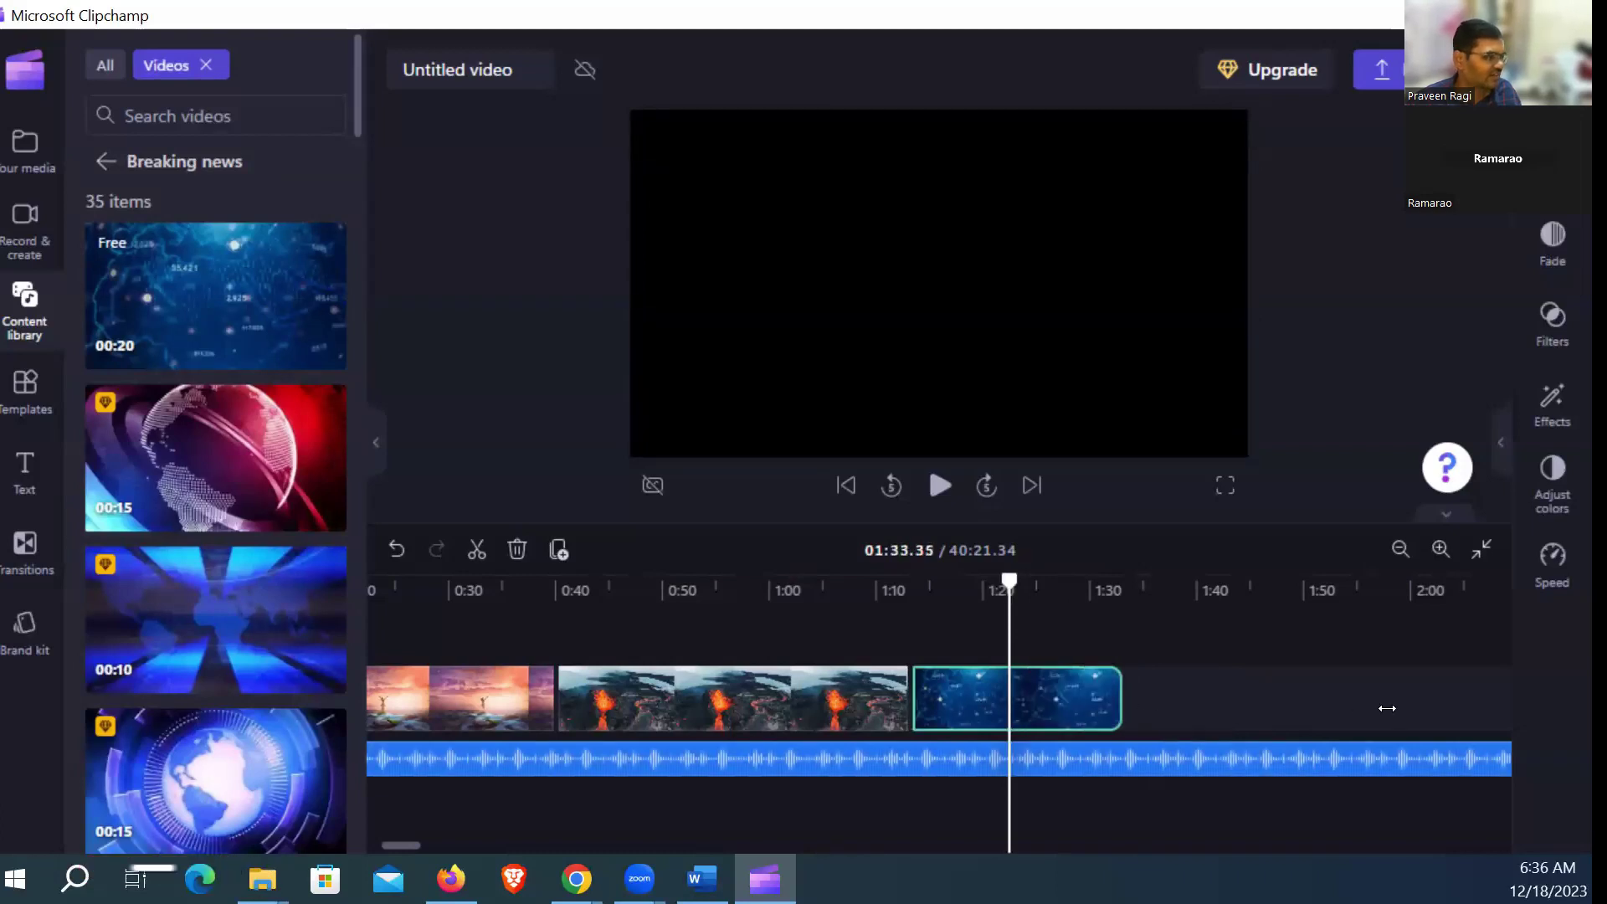
Step: Review the sunset, volcano and news sequence by scrubbing the playhead to the clips' end near 1:32
click(1056, 627)
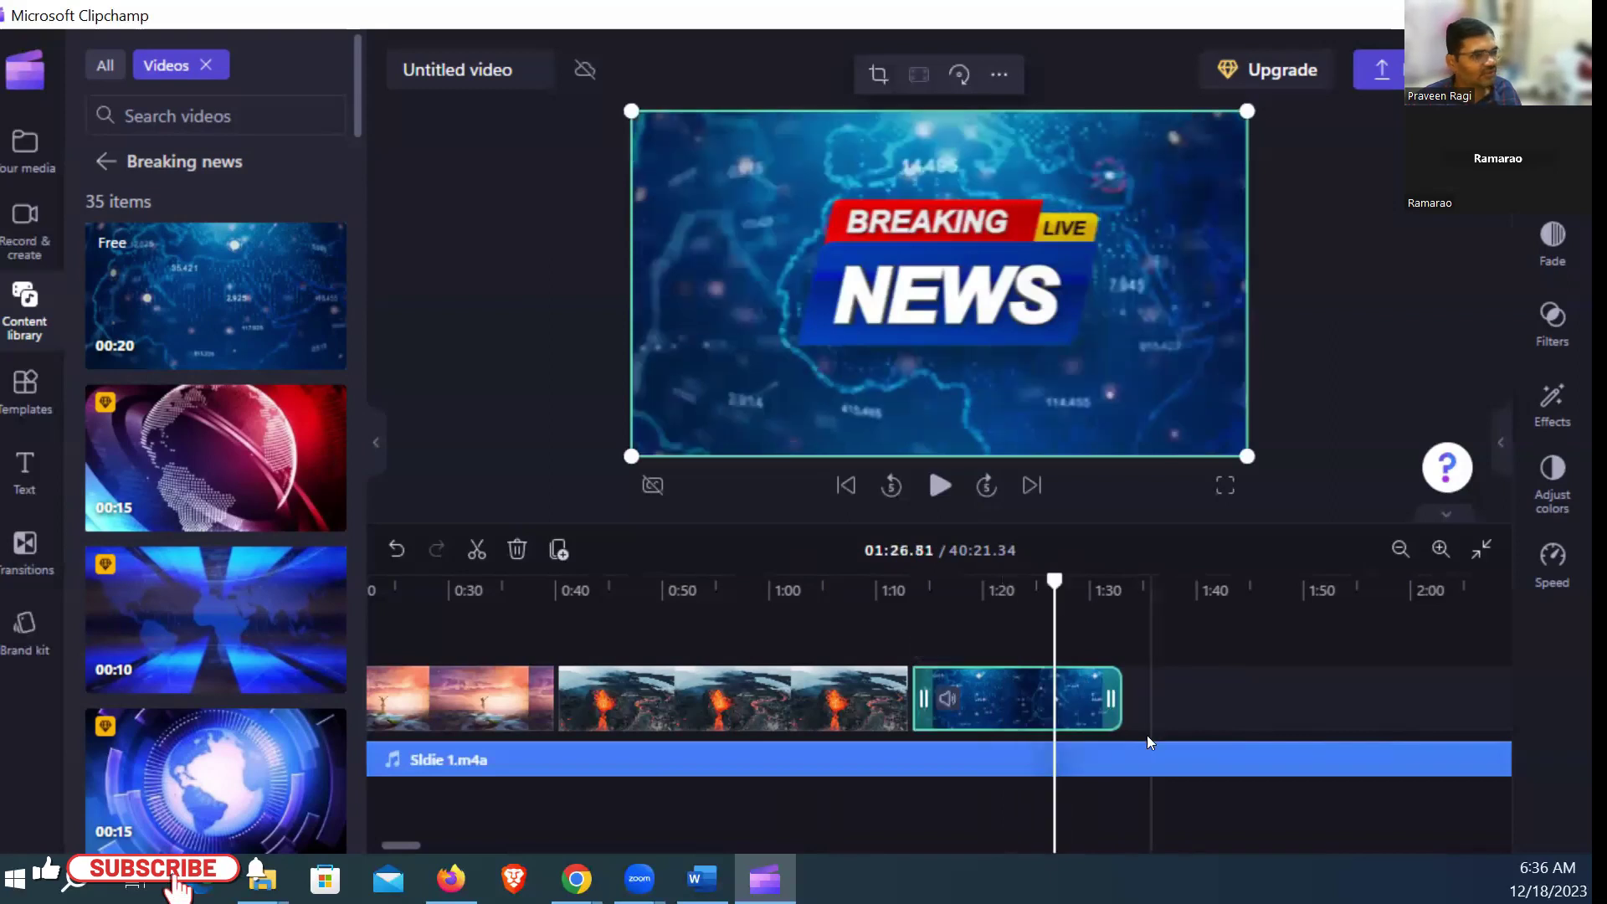
click(1136, 759)
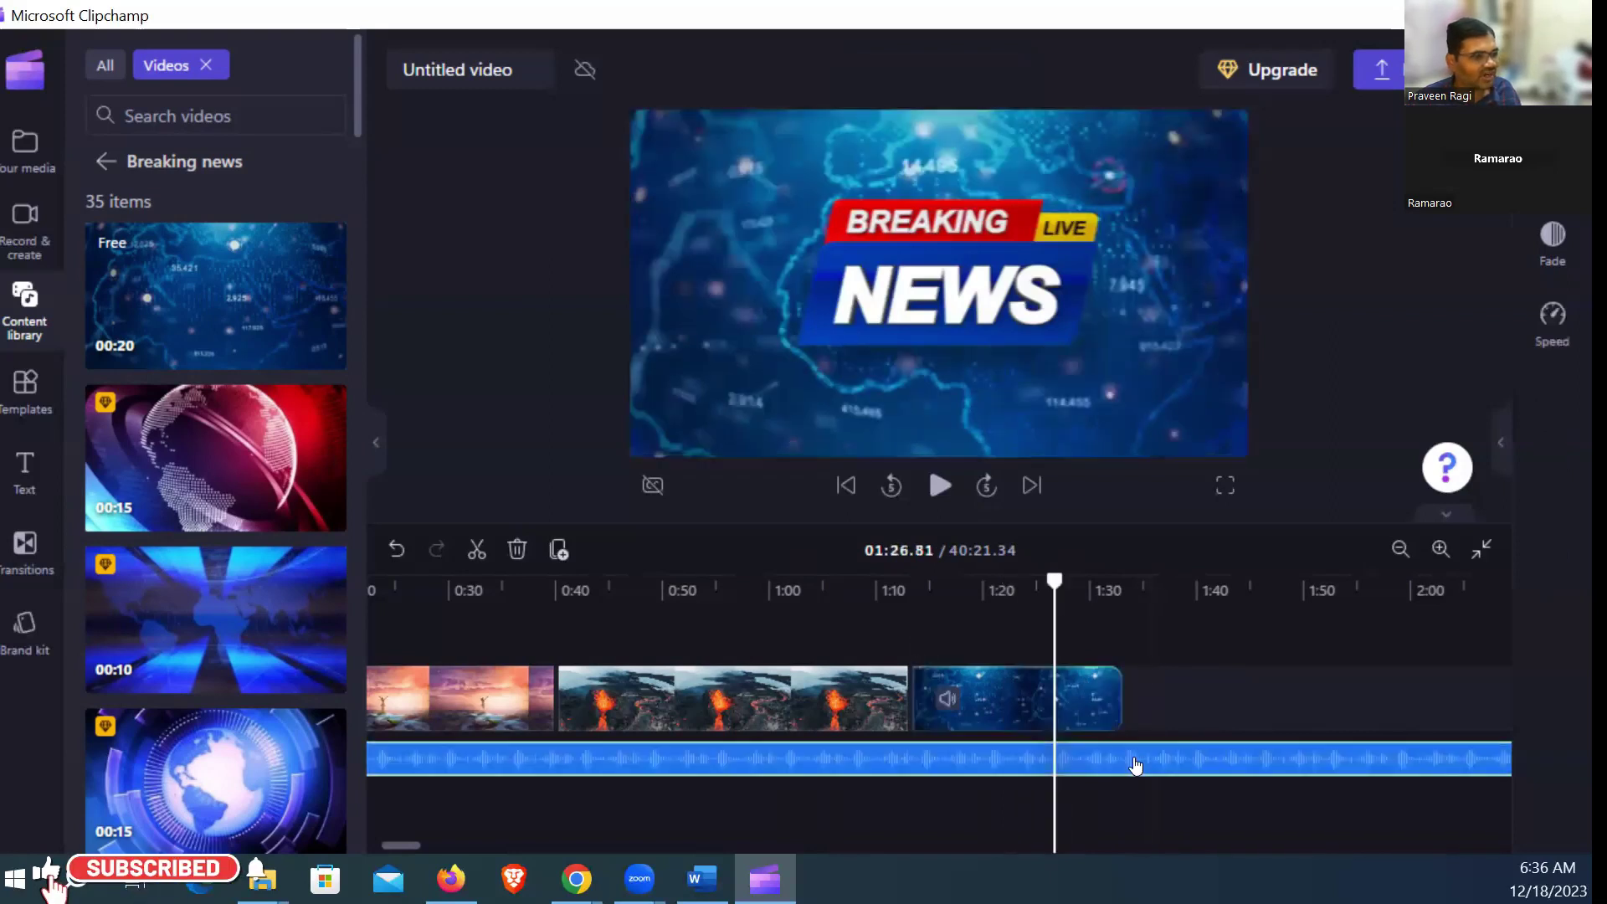
click(994, 707)
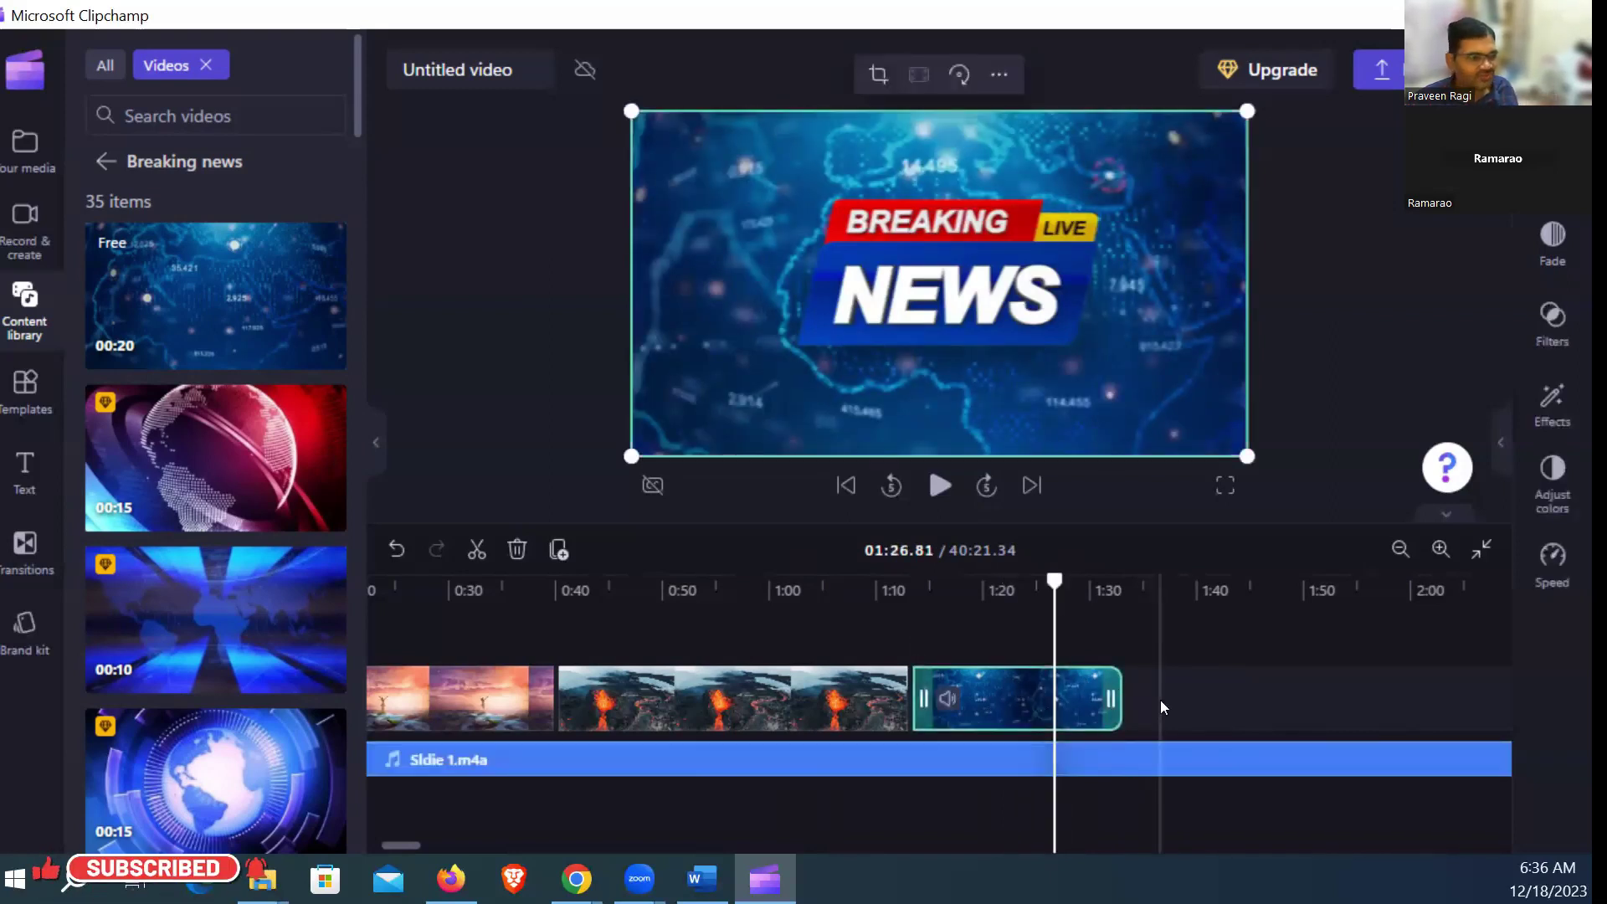
click(1139, 763)
drag(1055, 580, 792, 588)
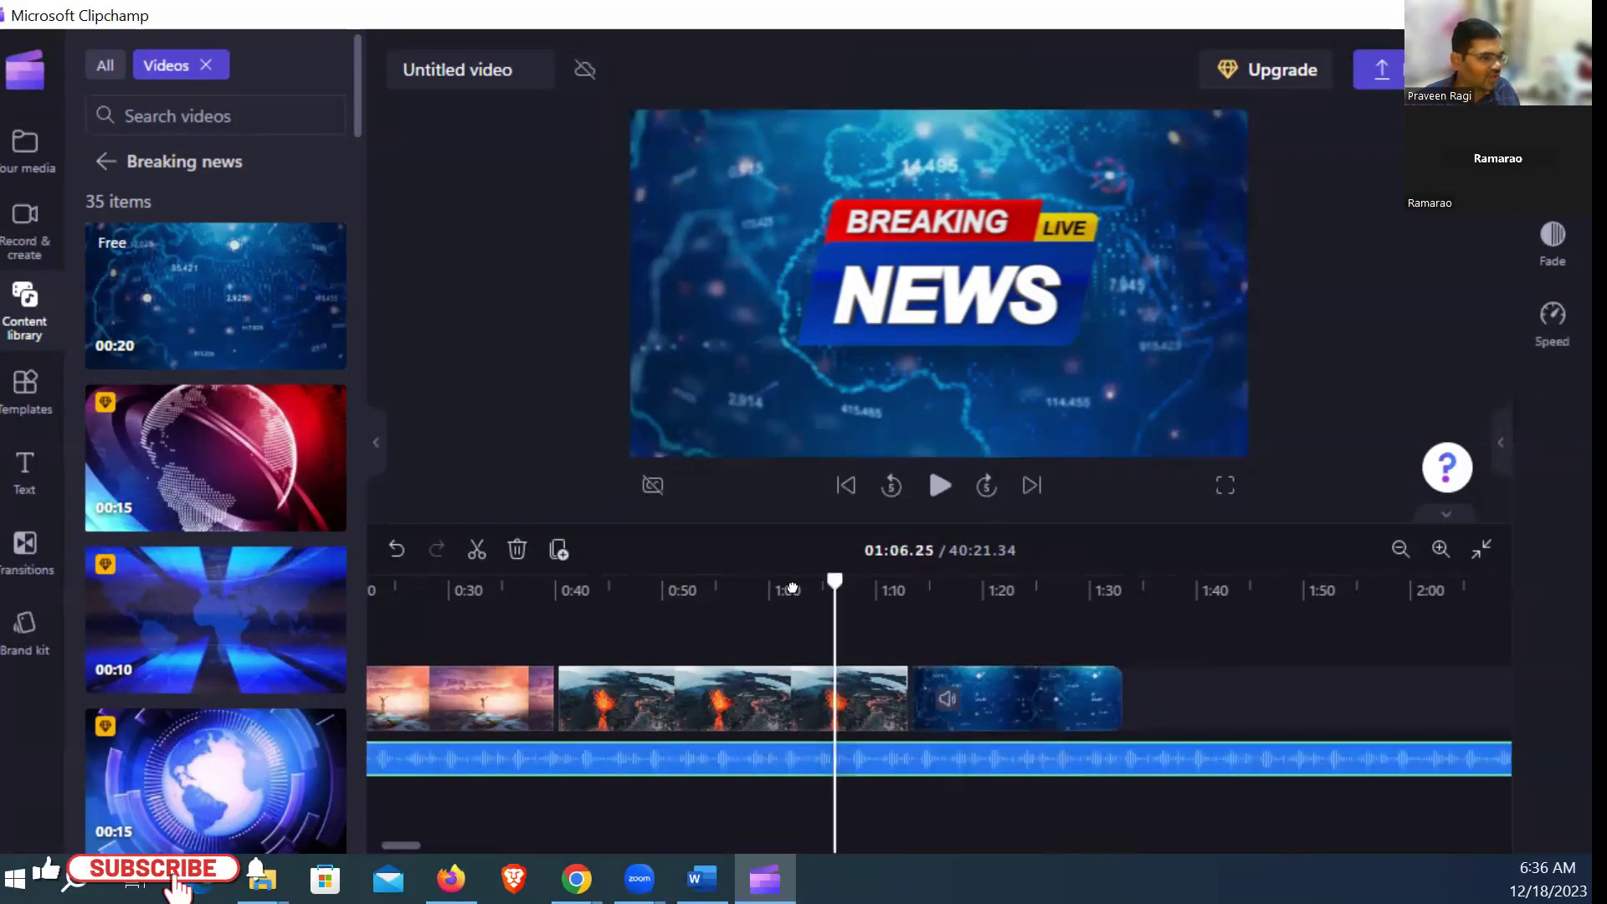
click(1001, 590)
click(802, 697)
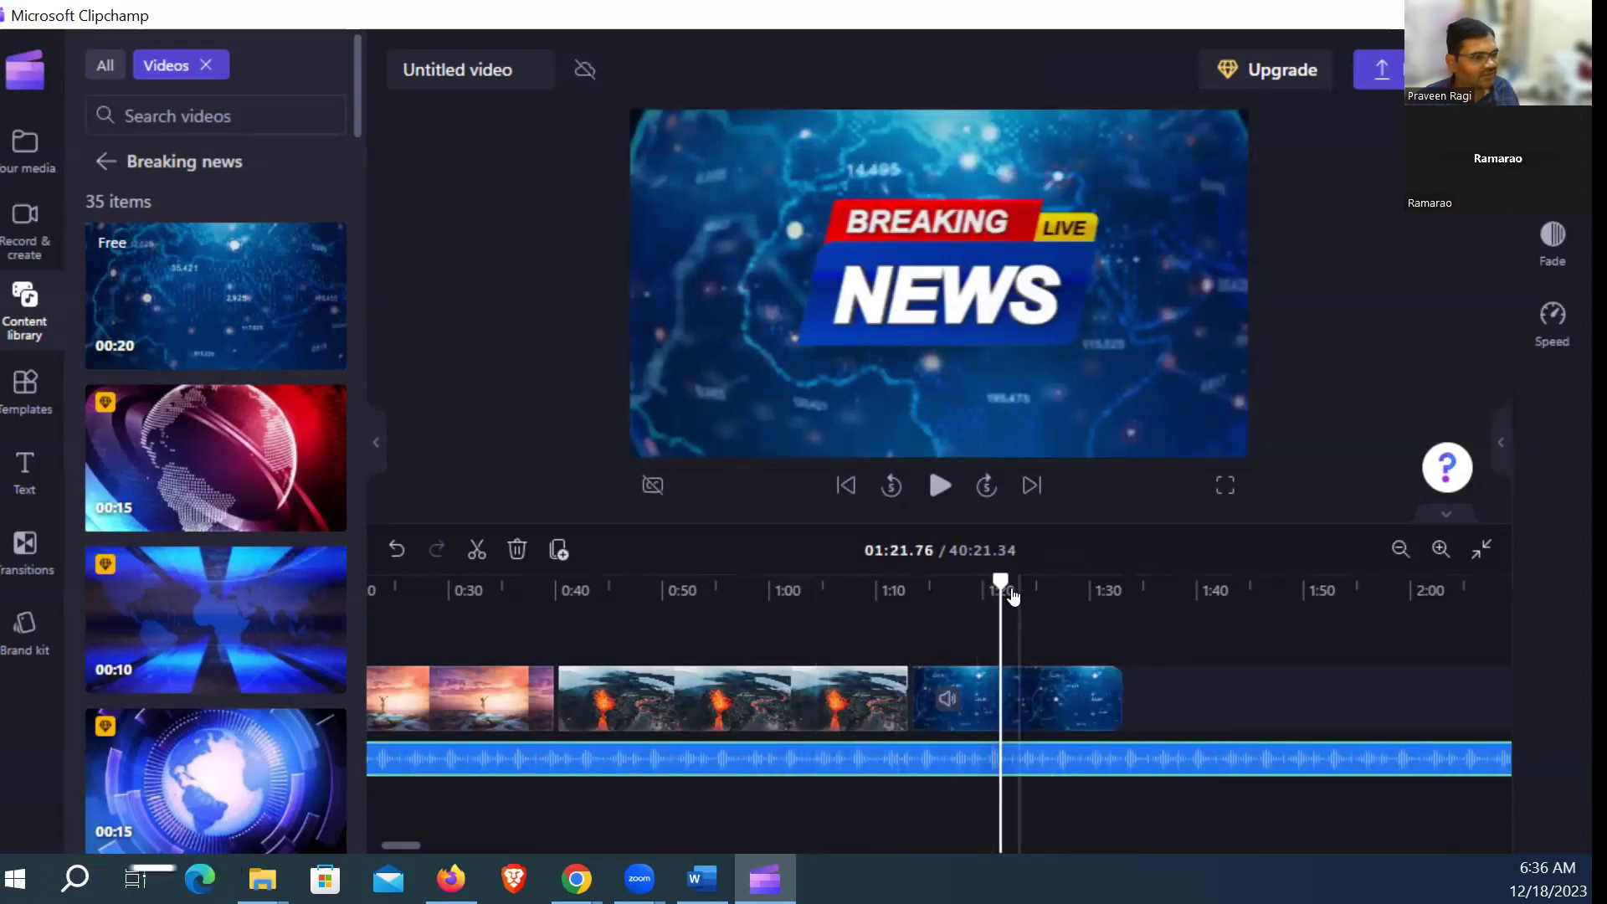
drag(1012, 596, 369, 596)
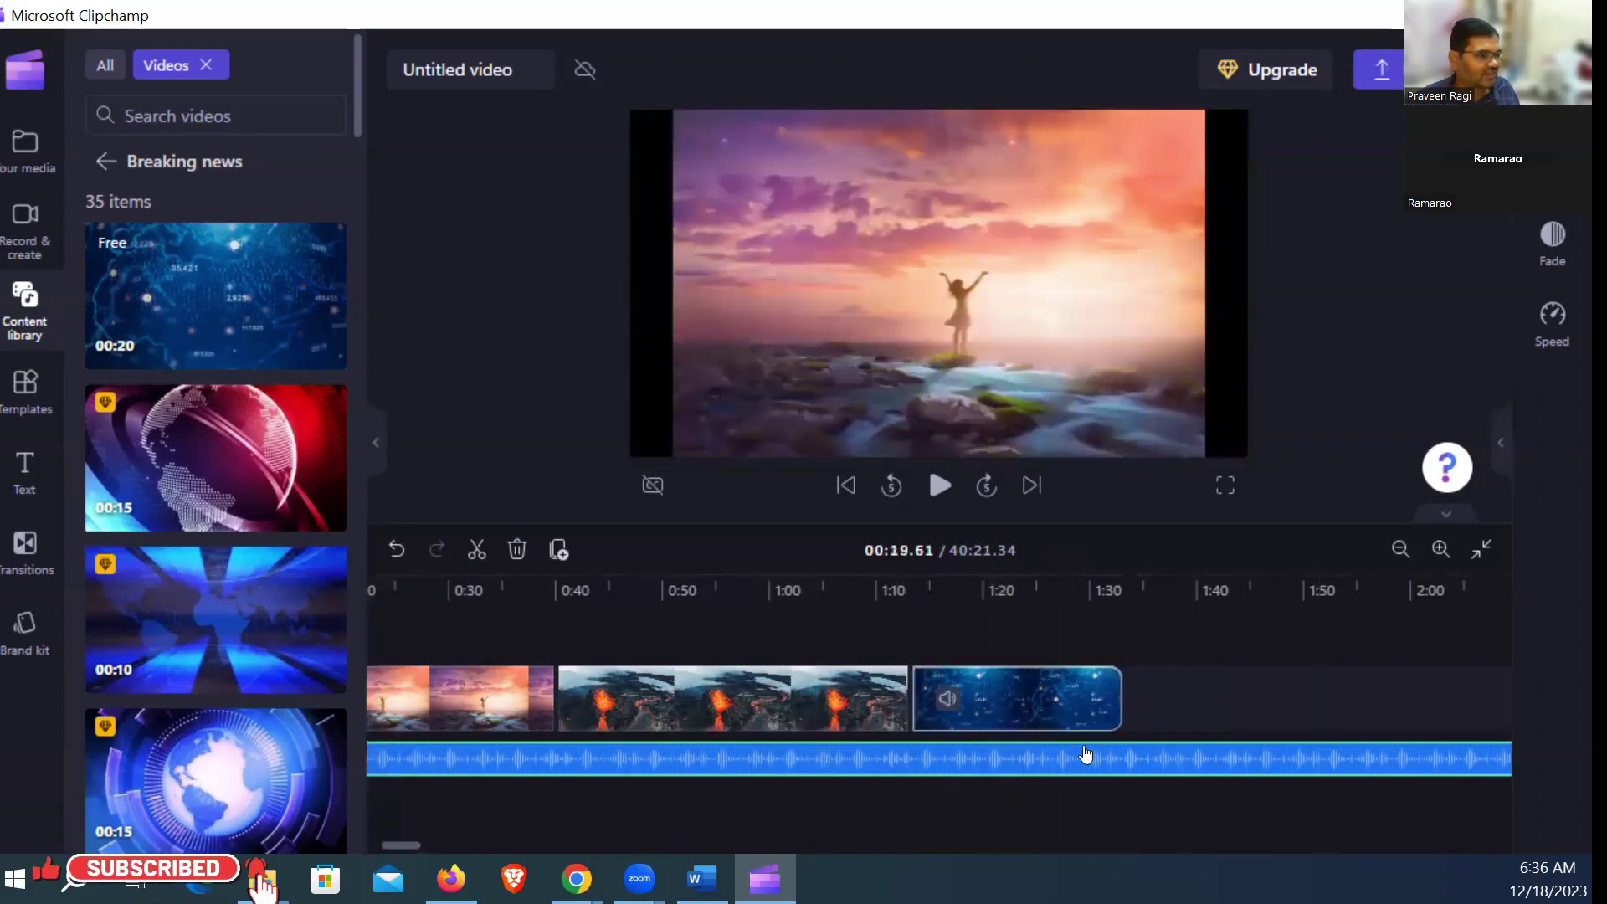
click(1068, 586)
drag(1068, 579, 1128, 583)
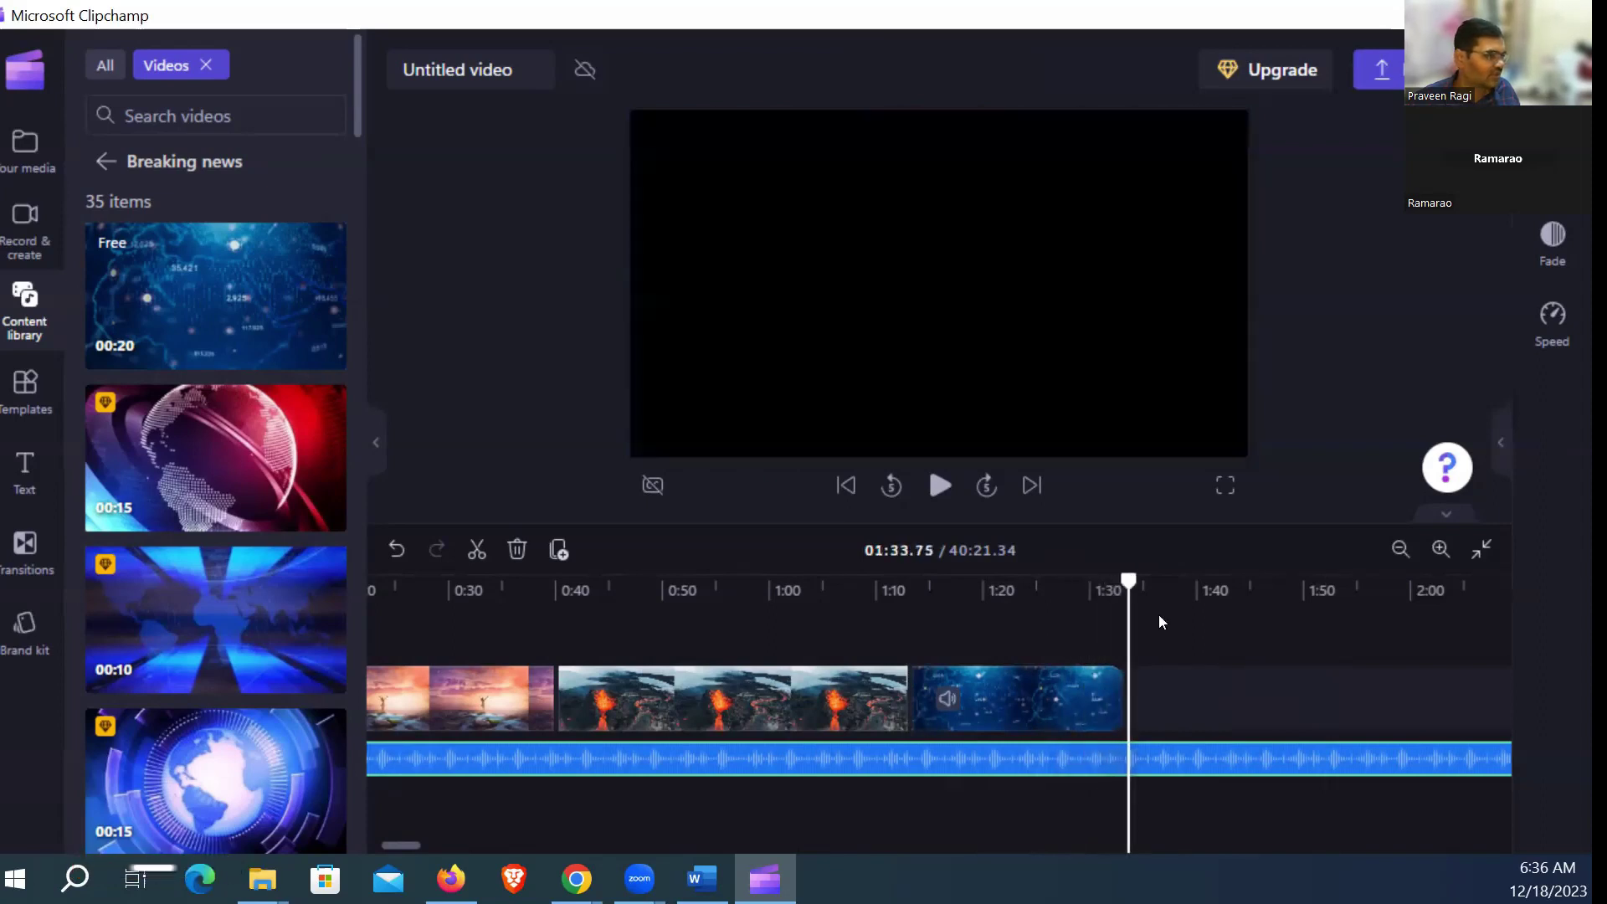
Step: Split Sldie 1.m4a where the video ends, delete the leftover audio, and trim its end to match
right_click(1163, 761)
click(1218, 679)
click(1210, 805)
key(Delete)
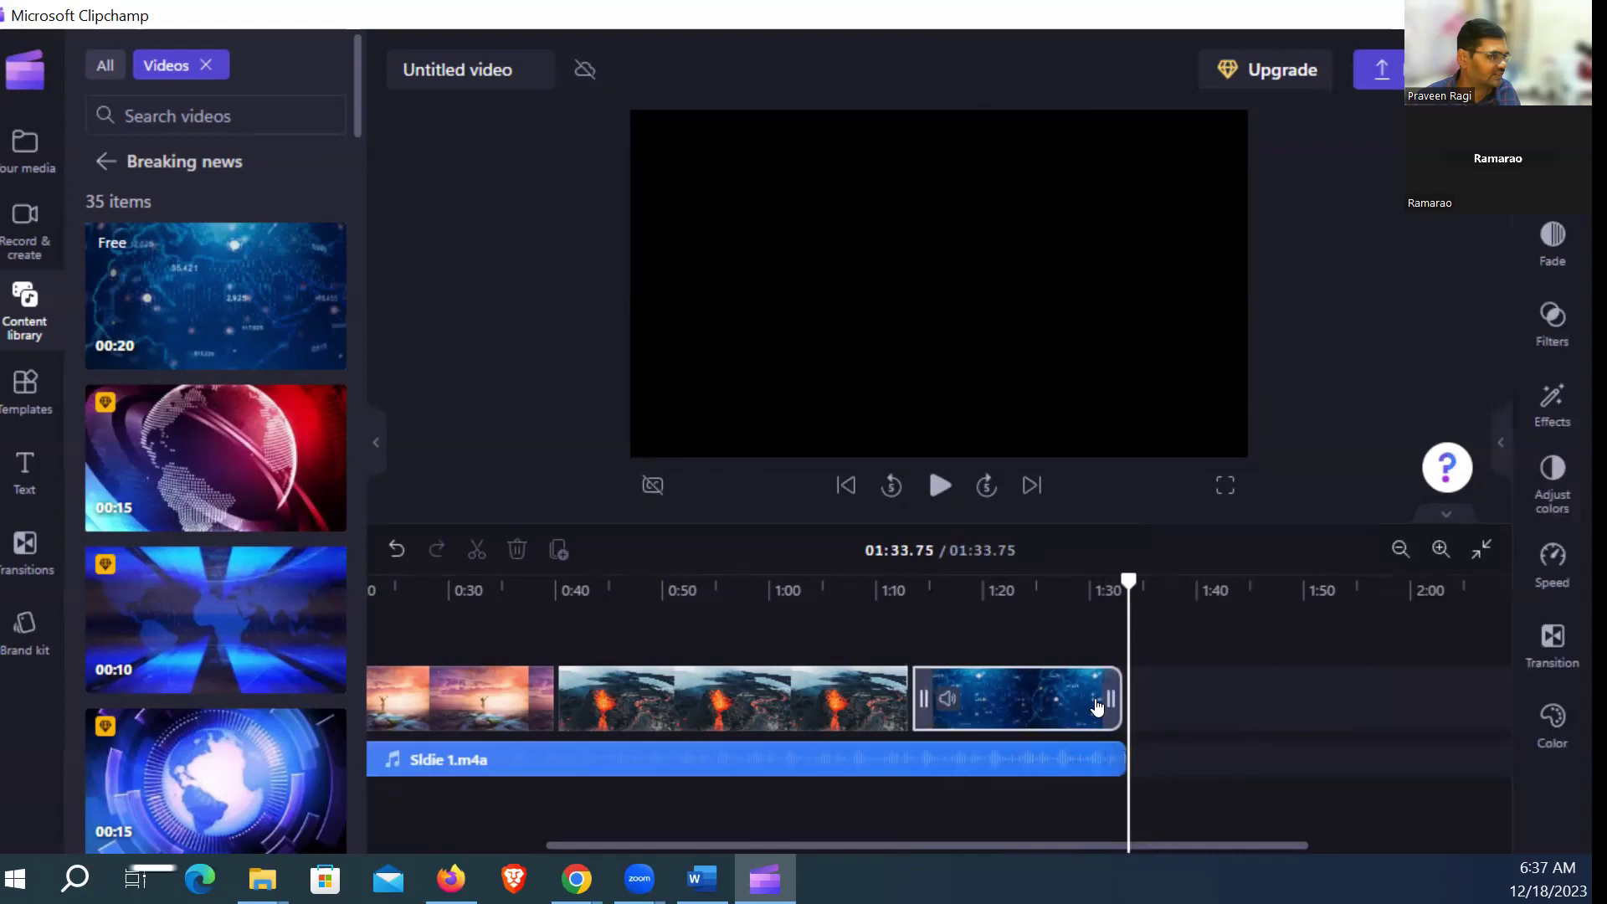
click(1123, 769)
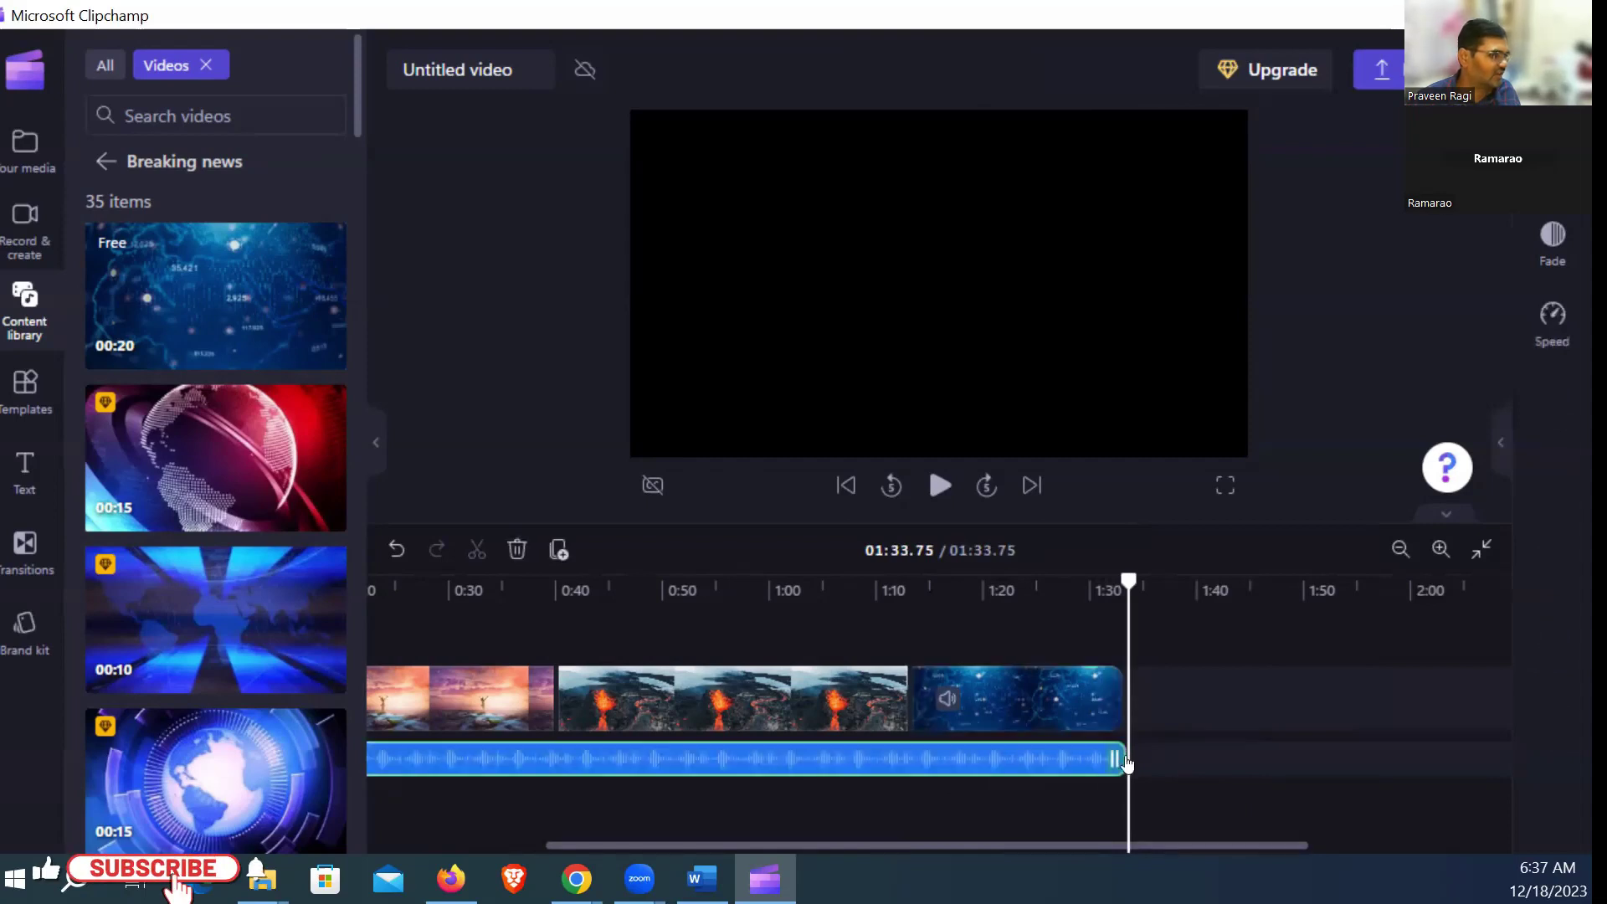
drag(1117, 761, 1111, 762)
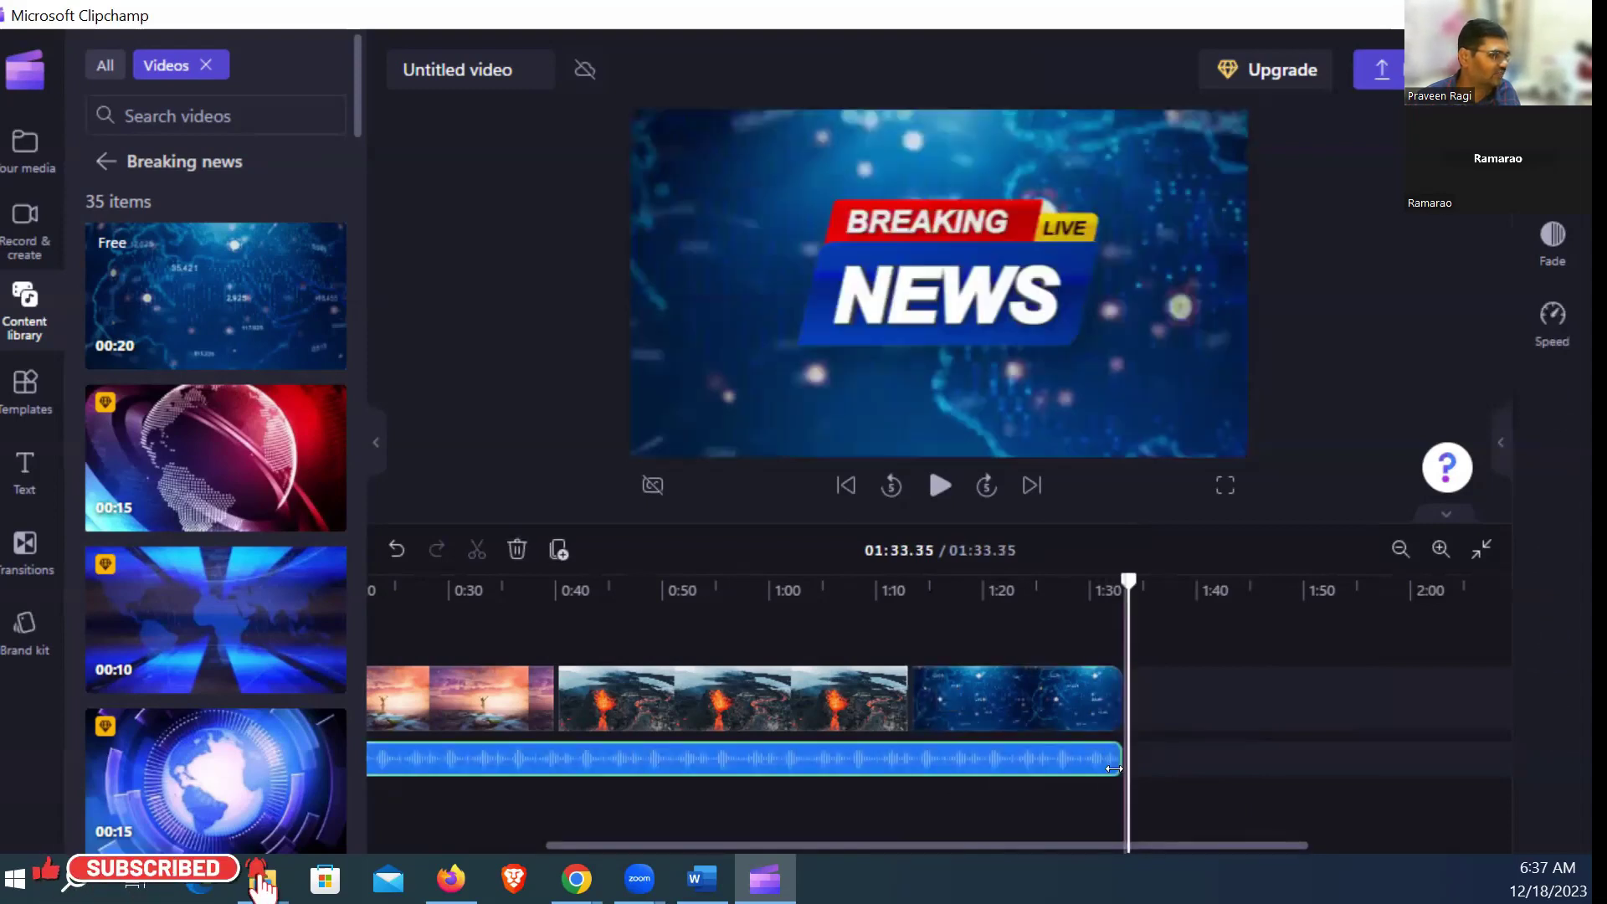
Step: Scrub back through 1:28, 1:06 and 0:57 to 0:17 to check the 1:33.35 video
click(1074, 636)
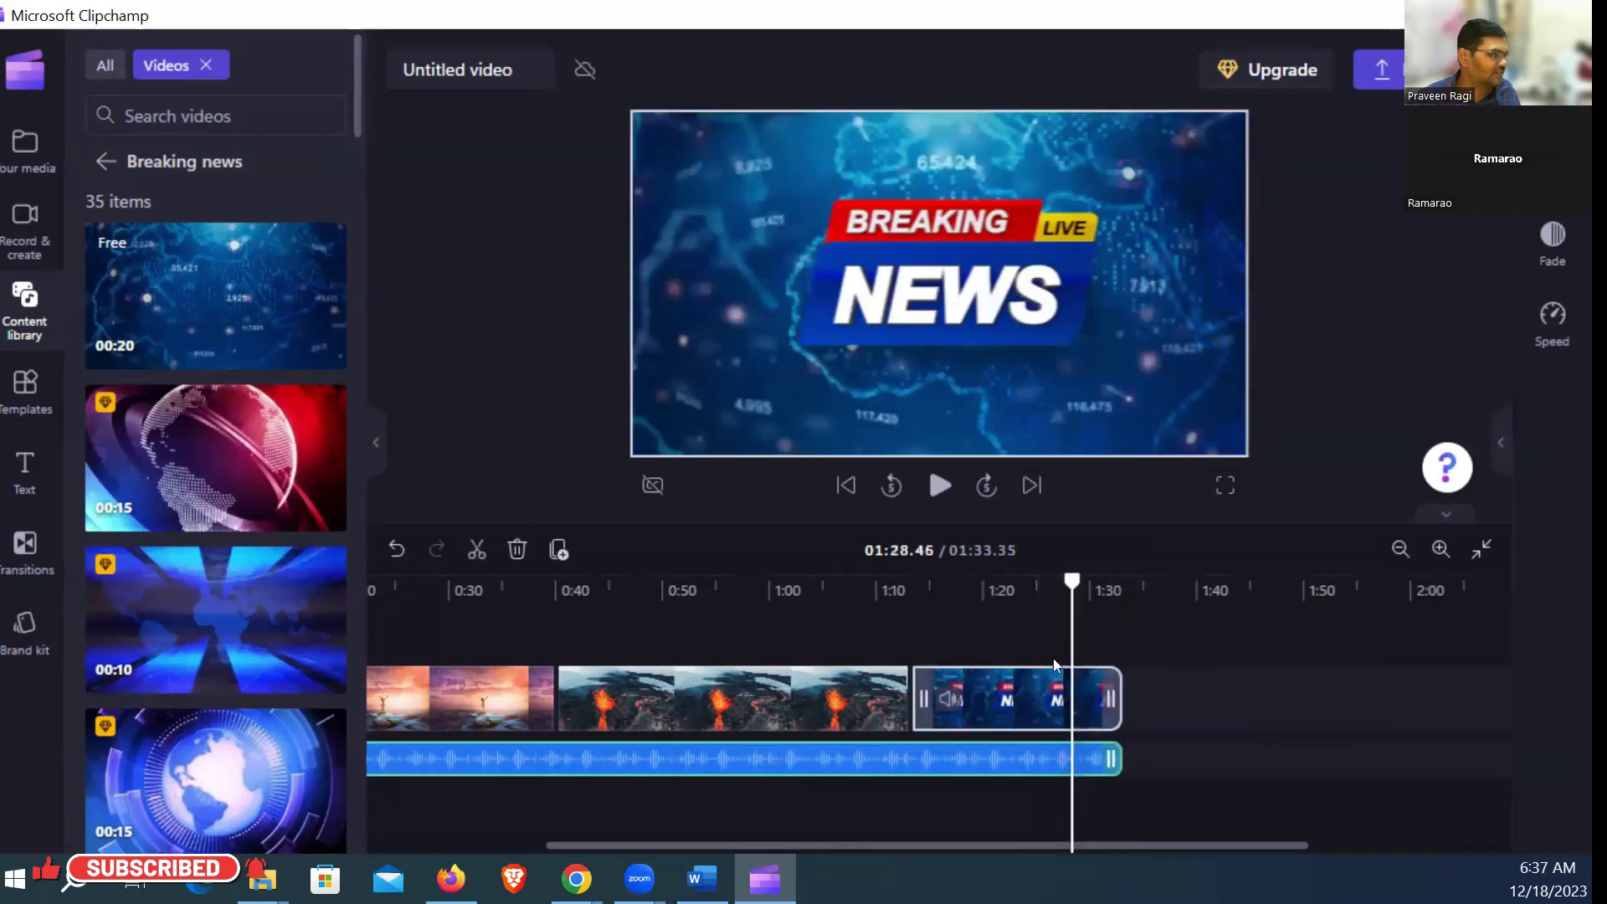
click(836, 590)
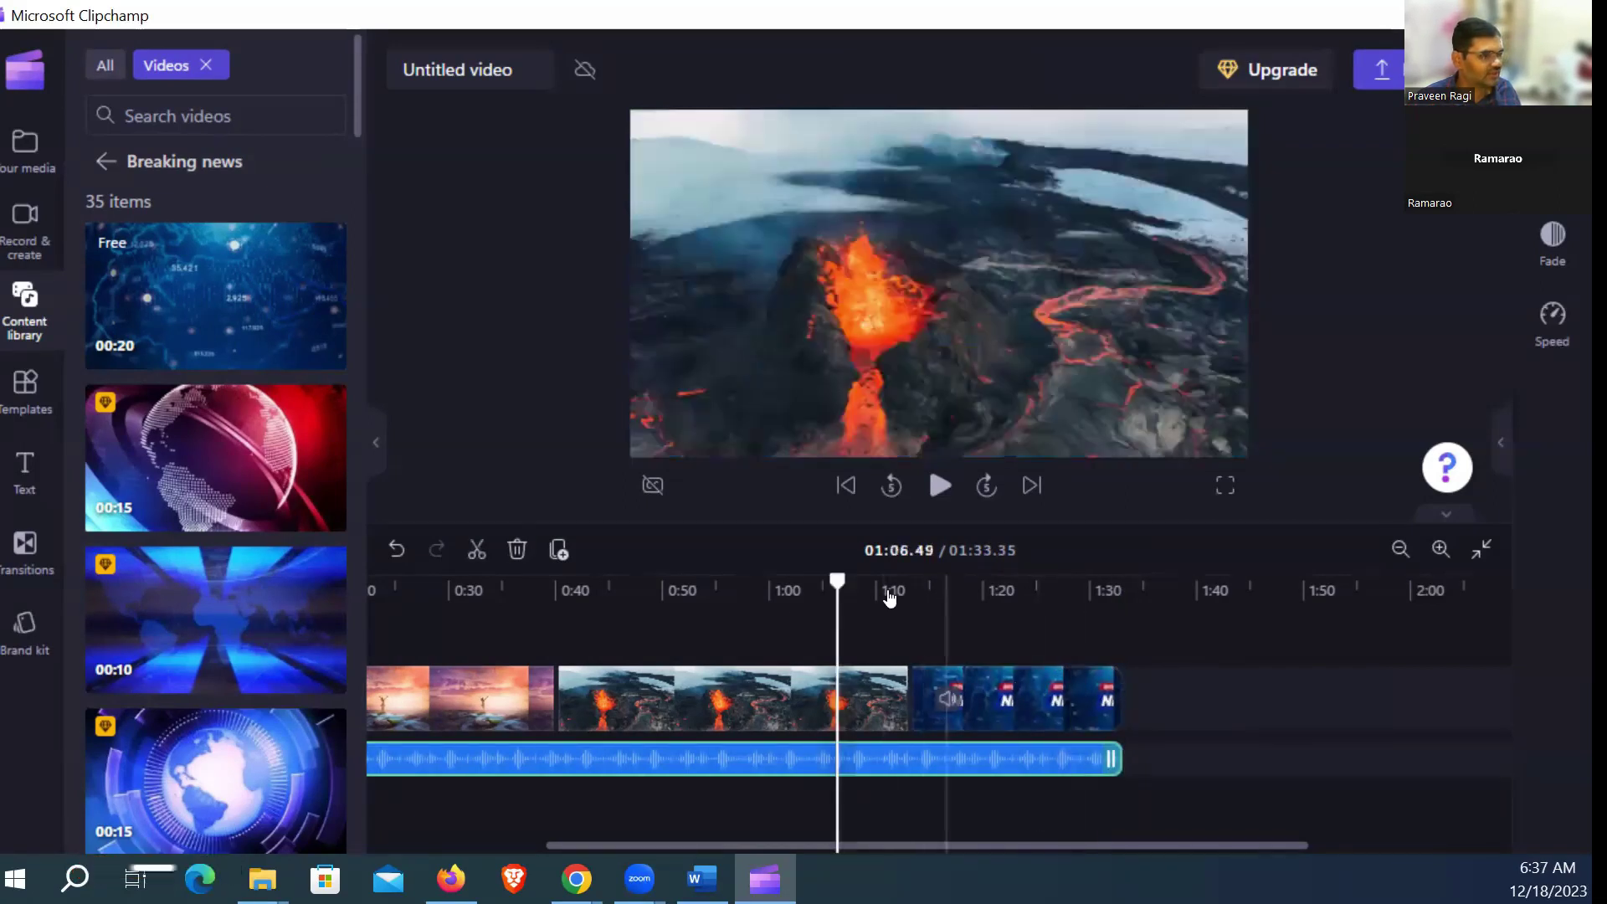
click(742, 590)
drag(727, 574, 318, 577)
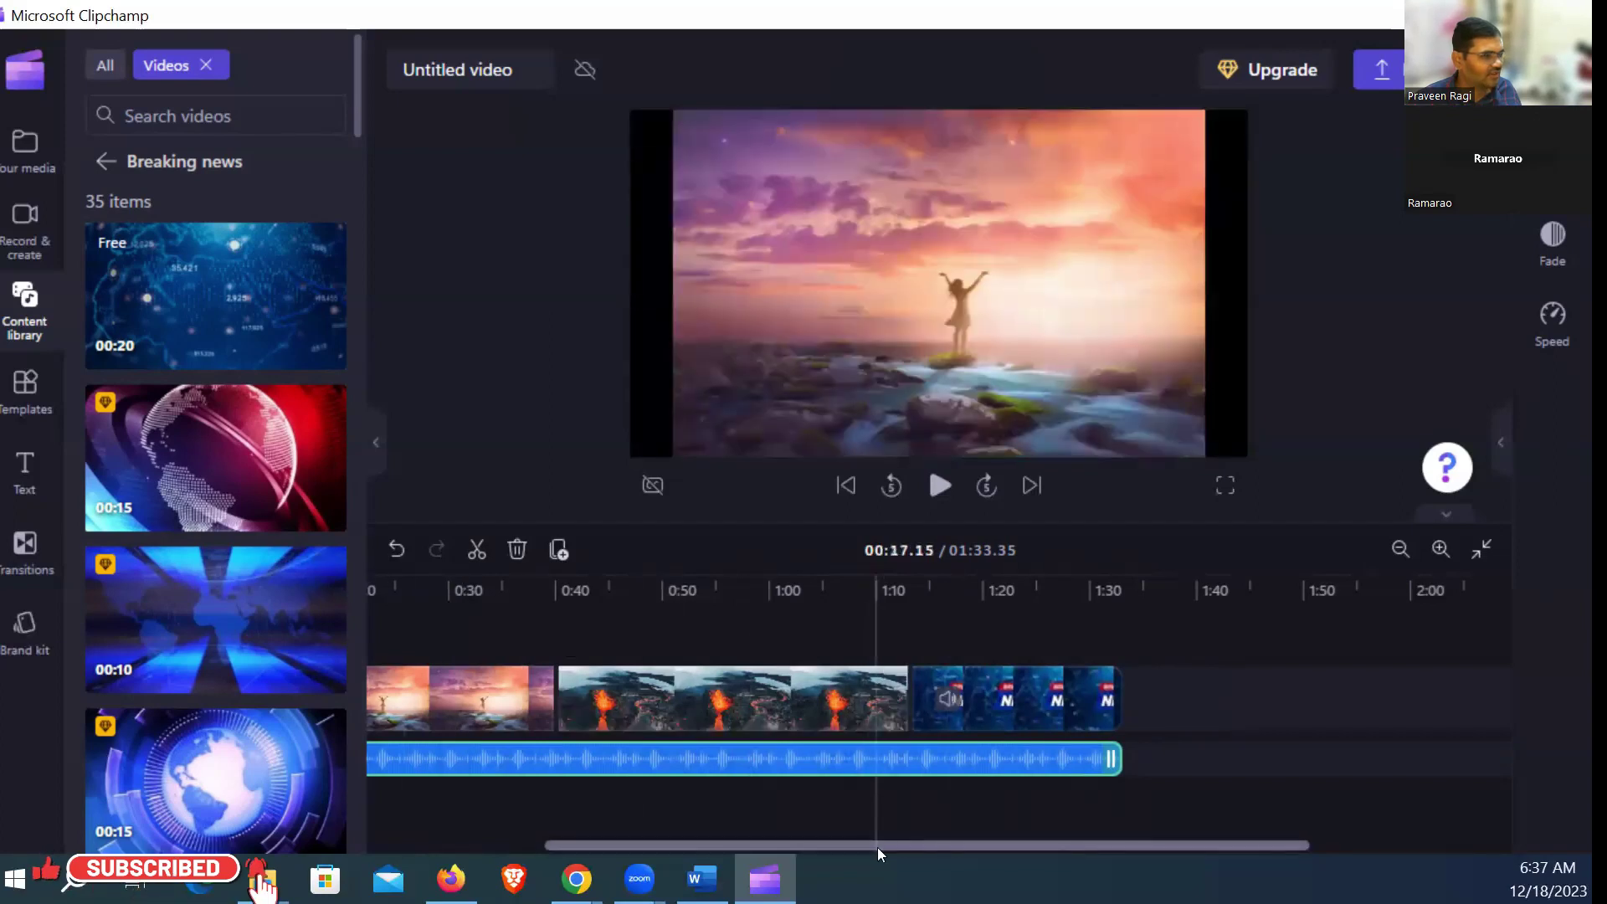
drag(878, 847, 606, 809)
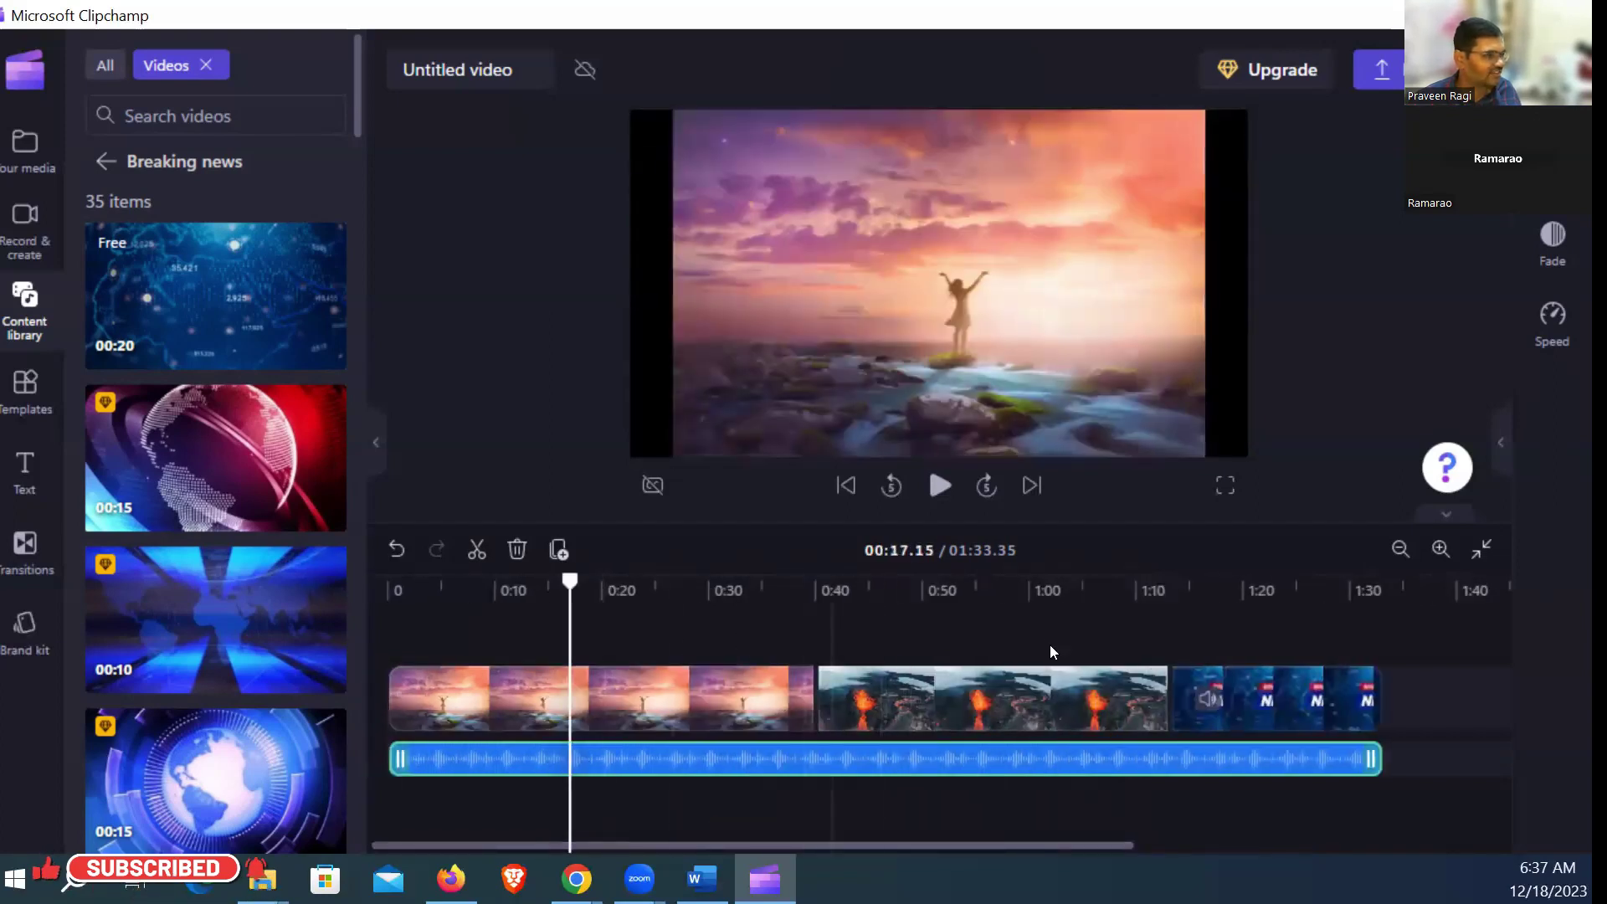
Step: Preview the timeline at 0:38.41, return to the start, then check it at 0:24.90
click(796, 588)
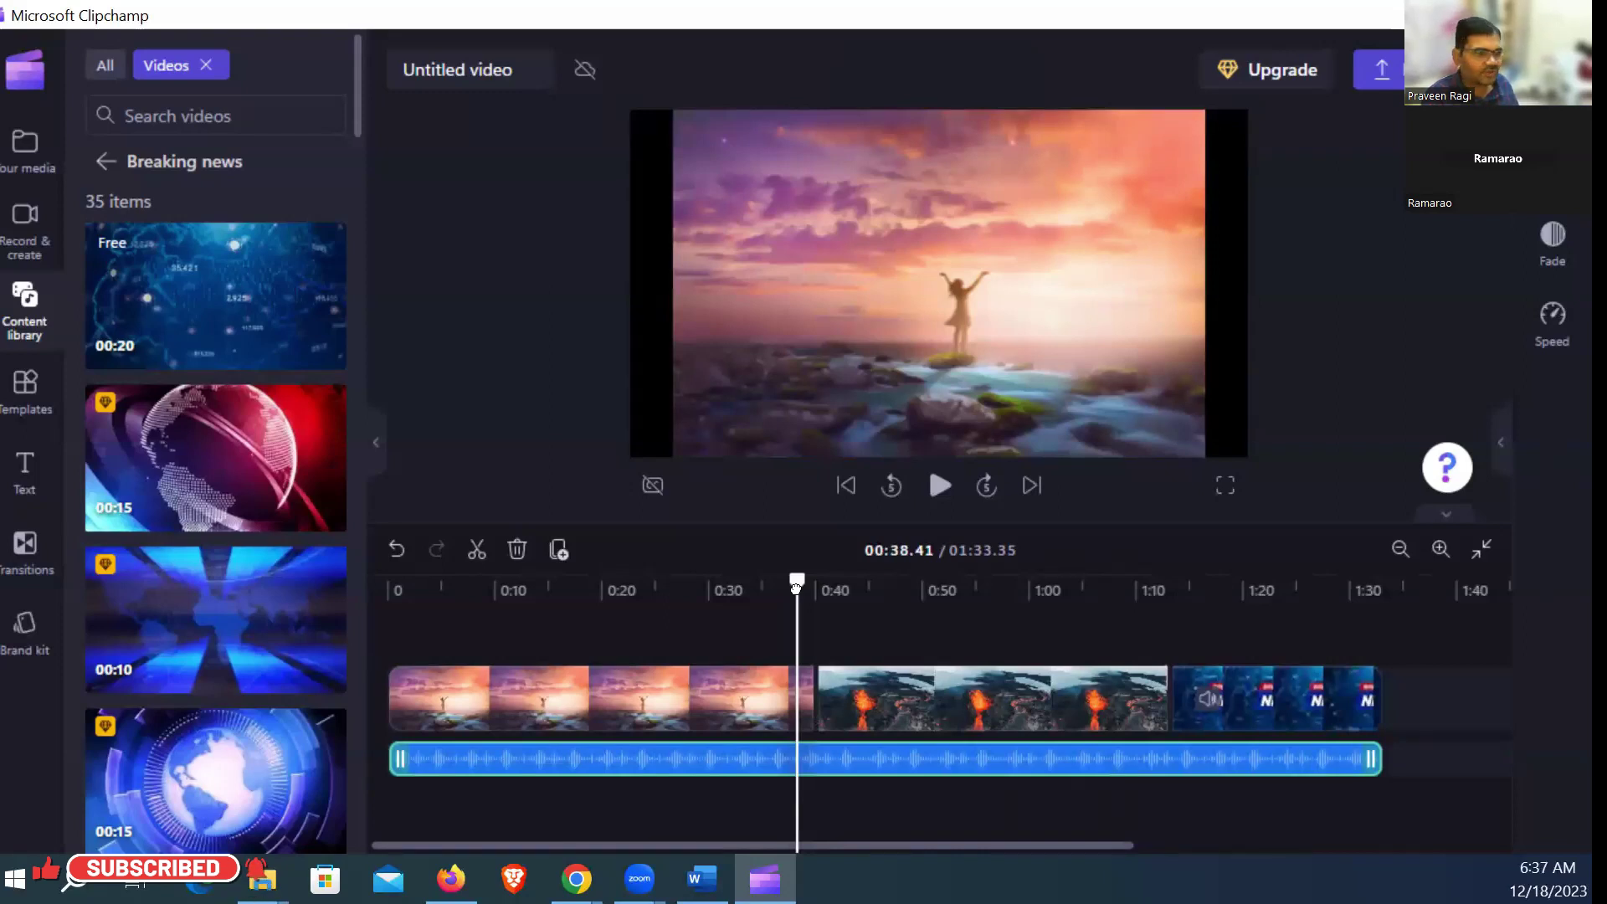
key(Home)
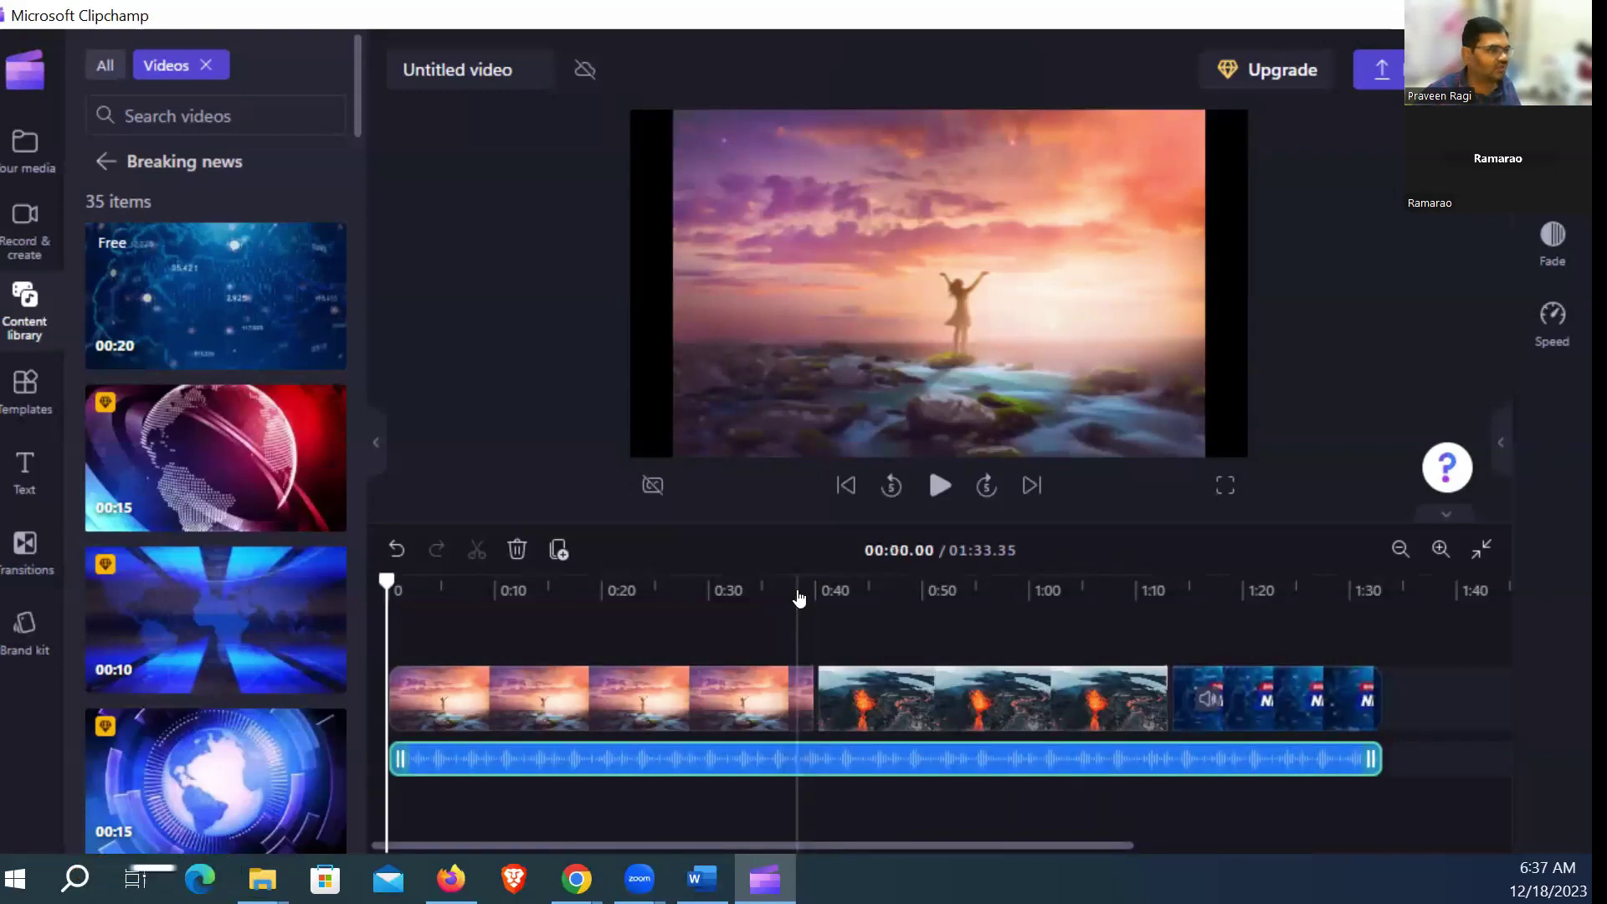
click(654, 603)
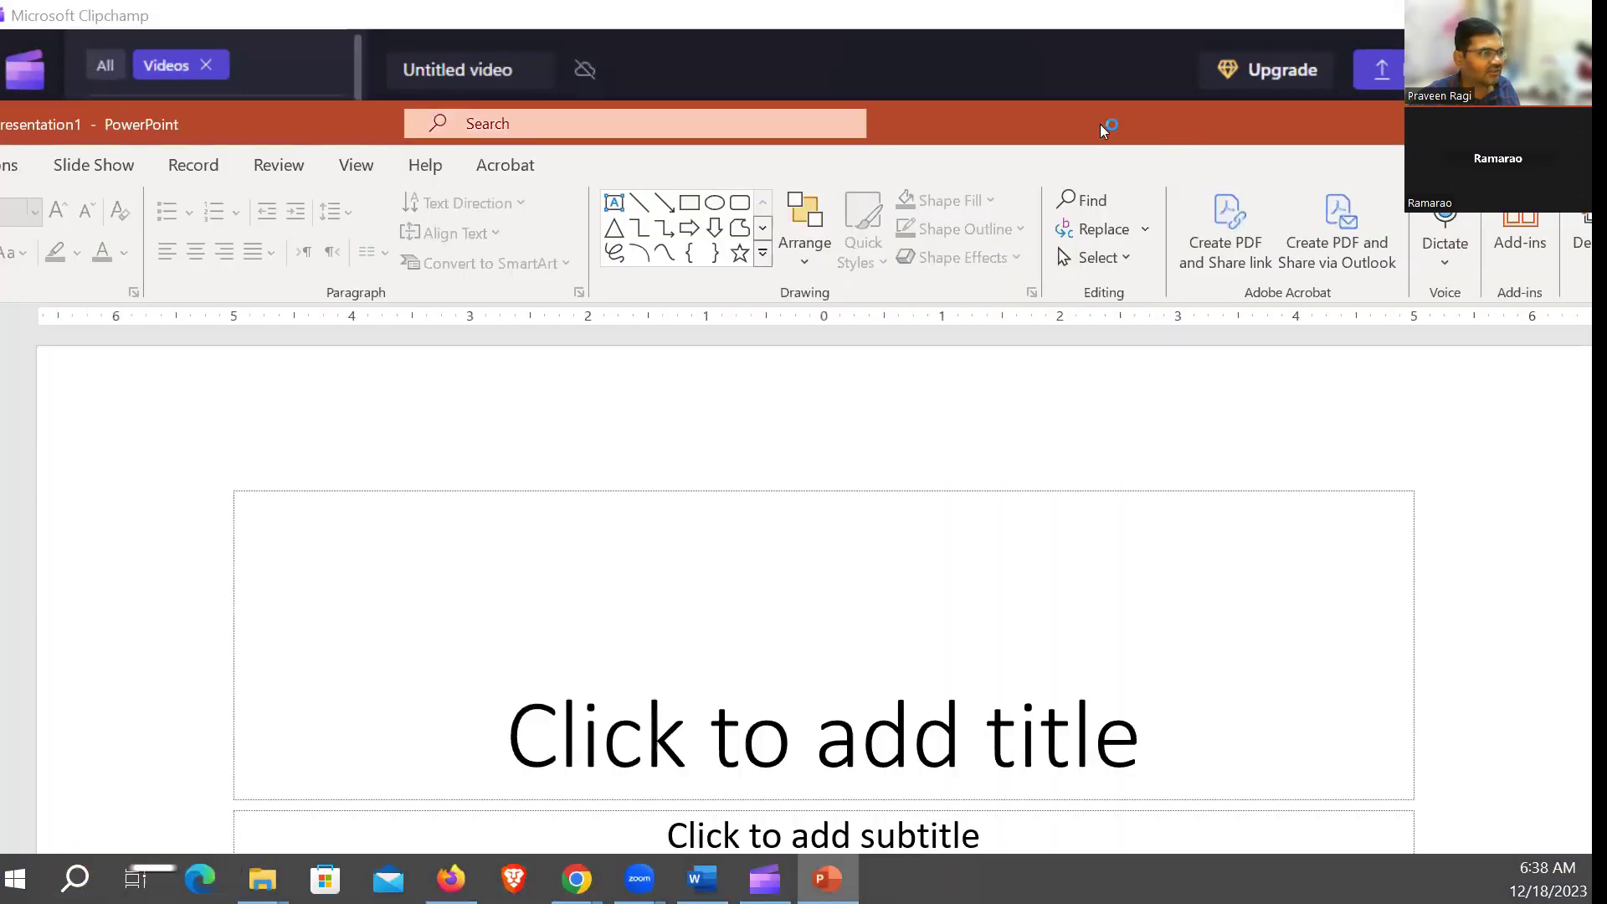
Step: Maximize PowerPoint and create a 16-slide Hexagon presentation dark deck, showing slide 2, Agenda
double_click(1011, 114)
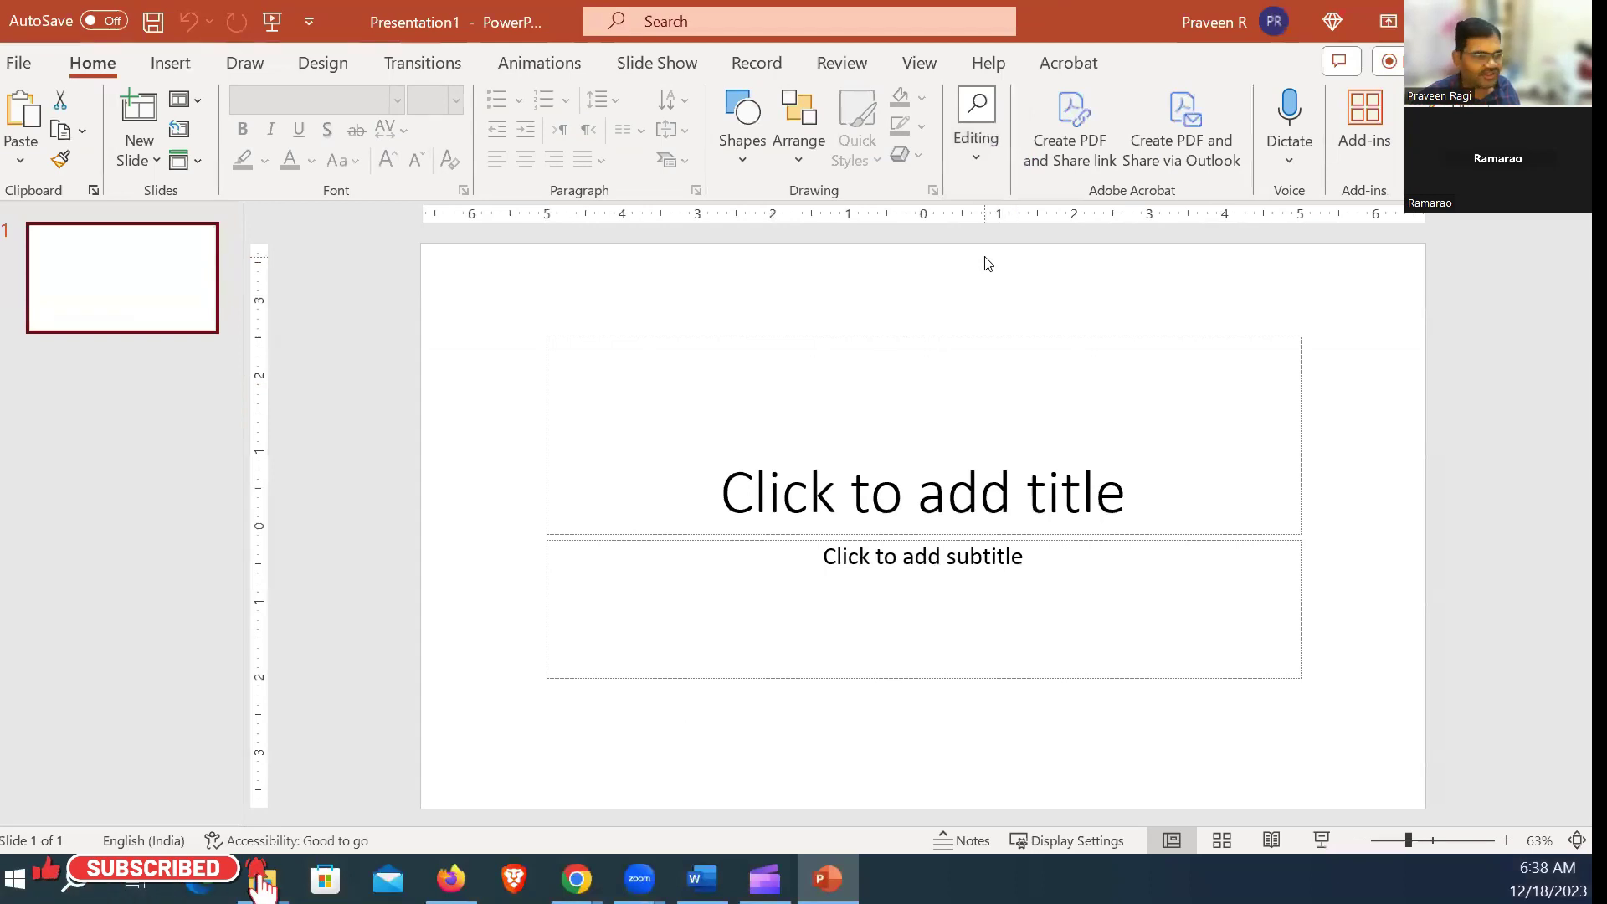
click(864, 304)
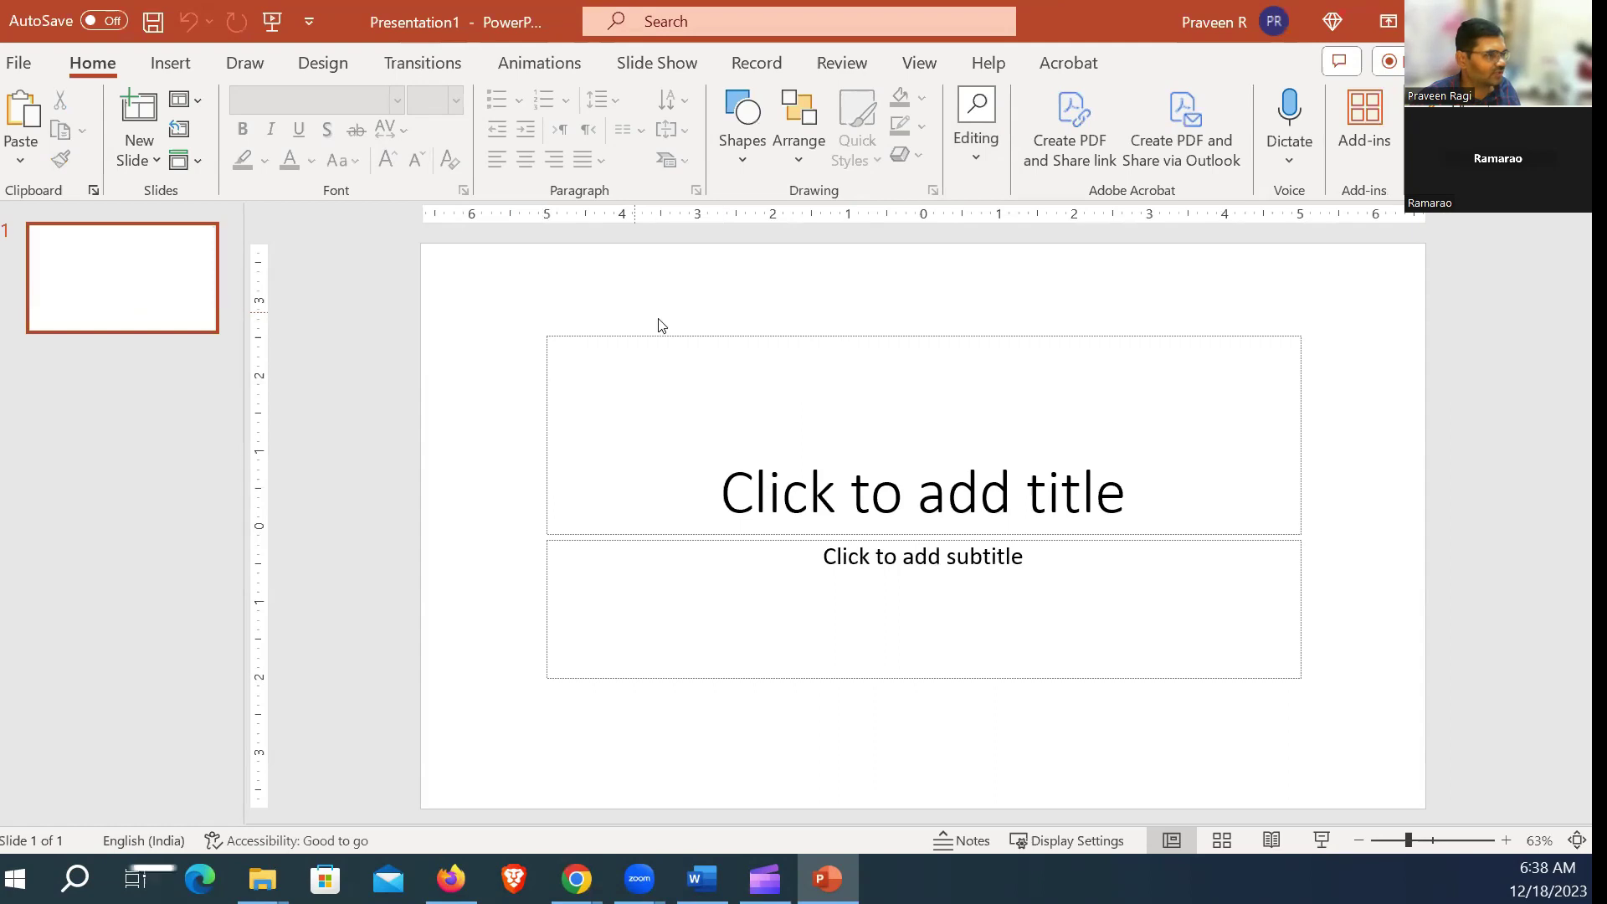
click(18, 63)
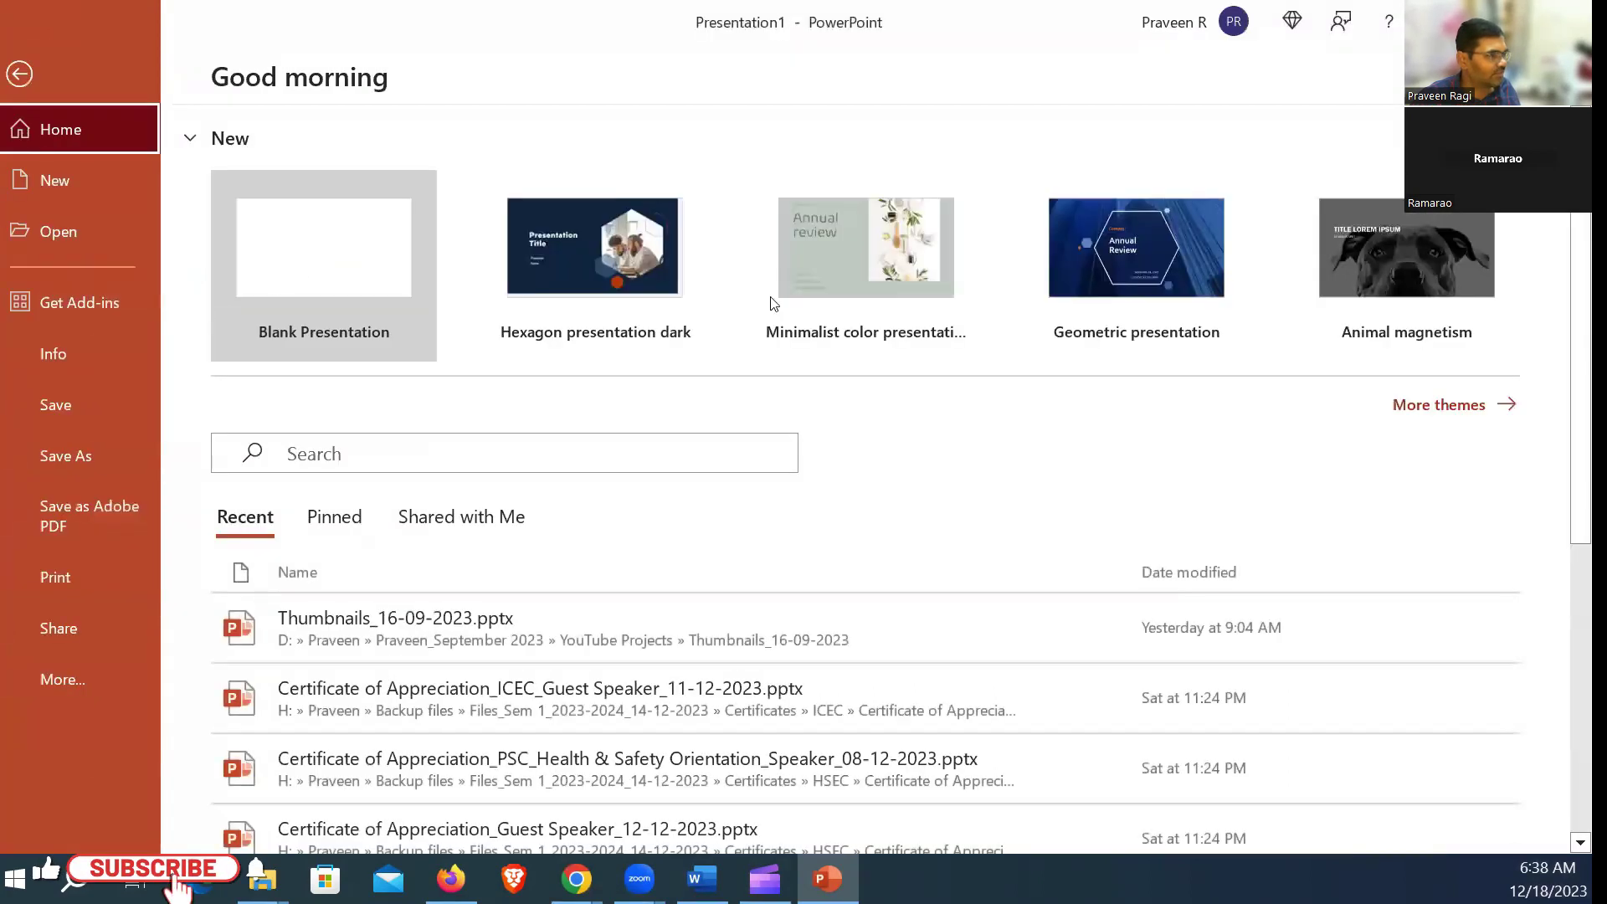
click(608, 242)
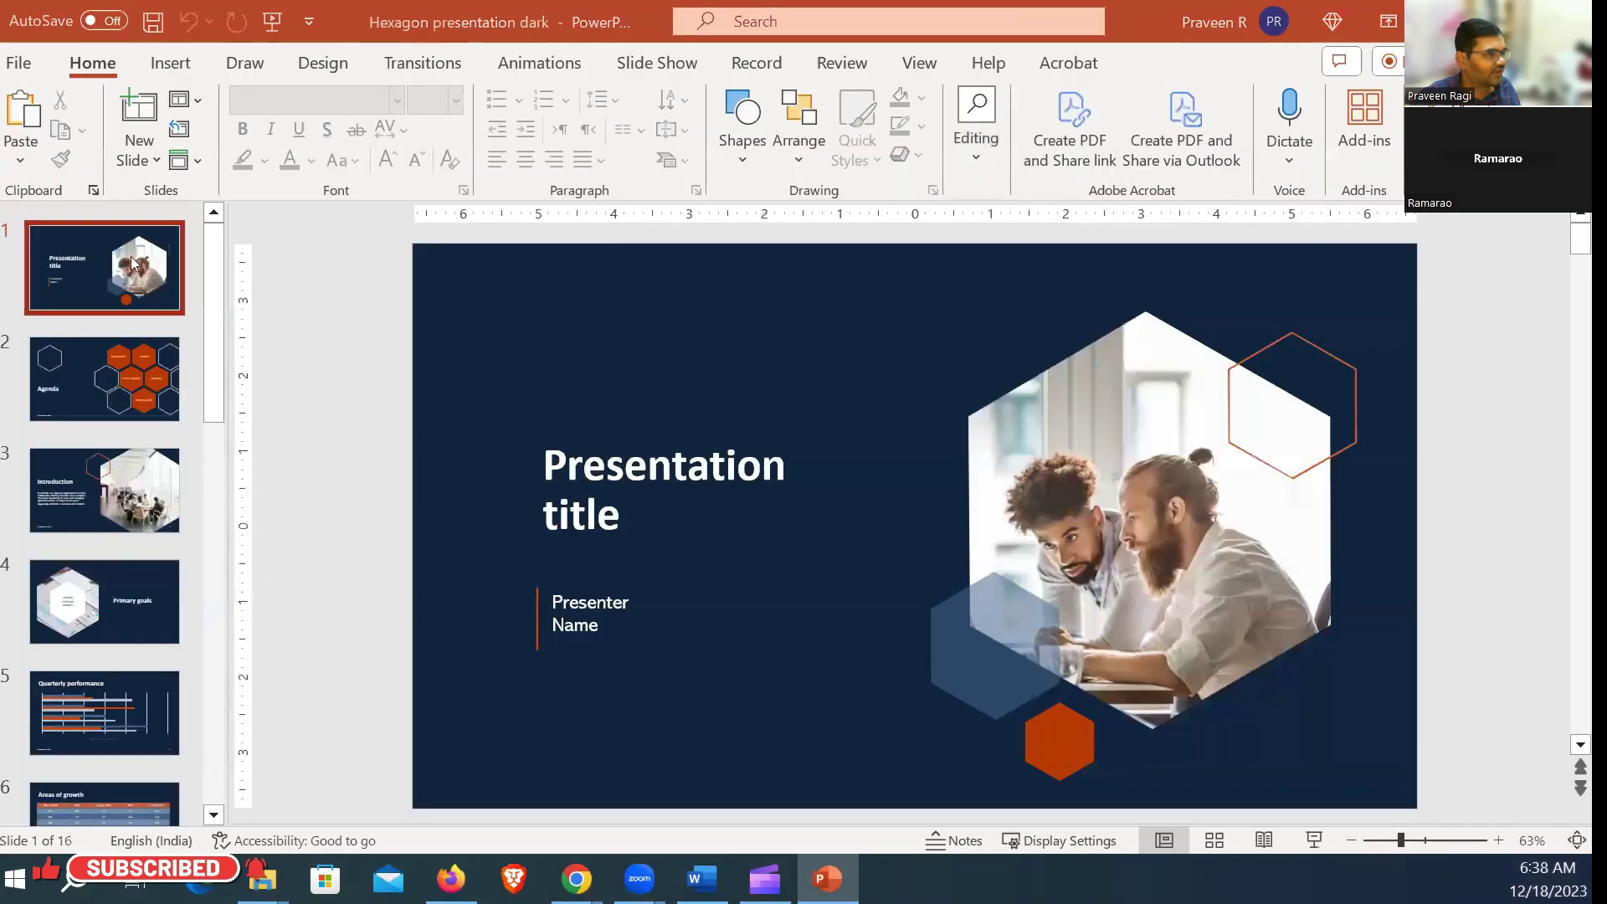
click(177, 350)
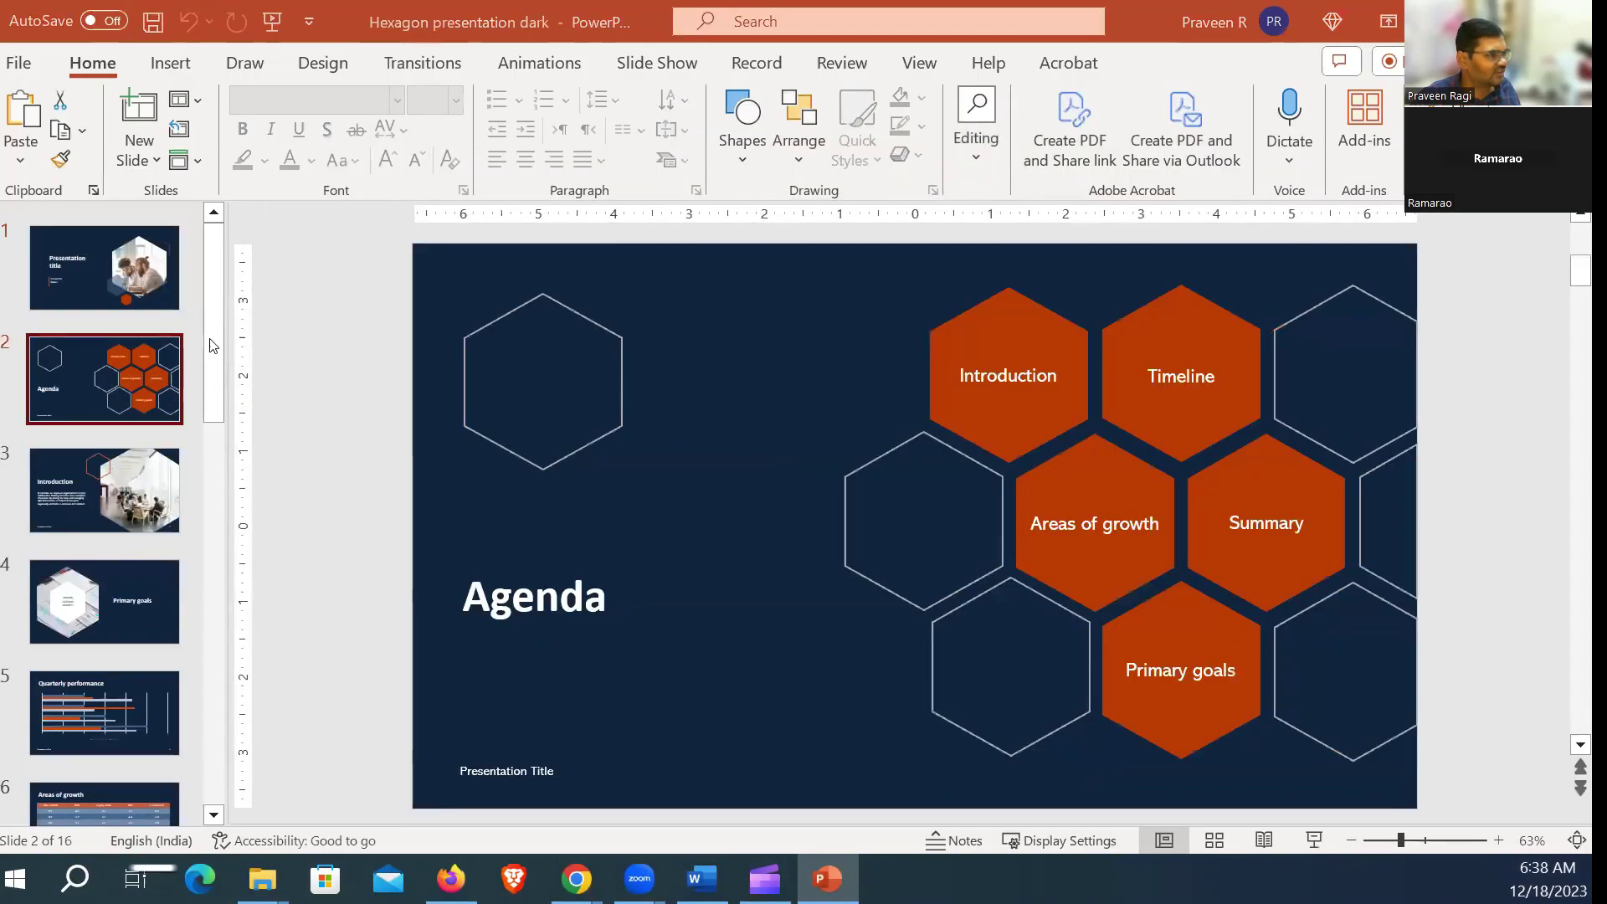
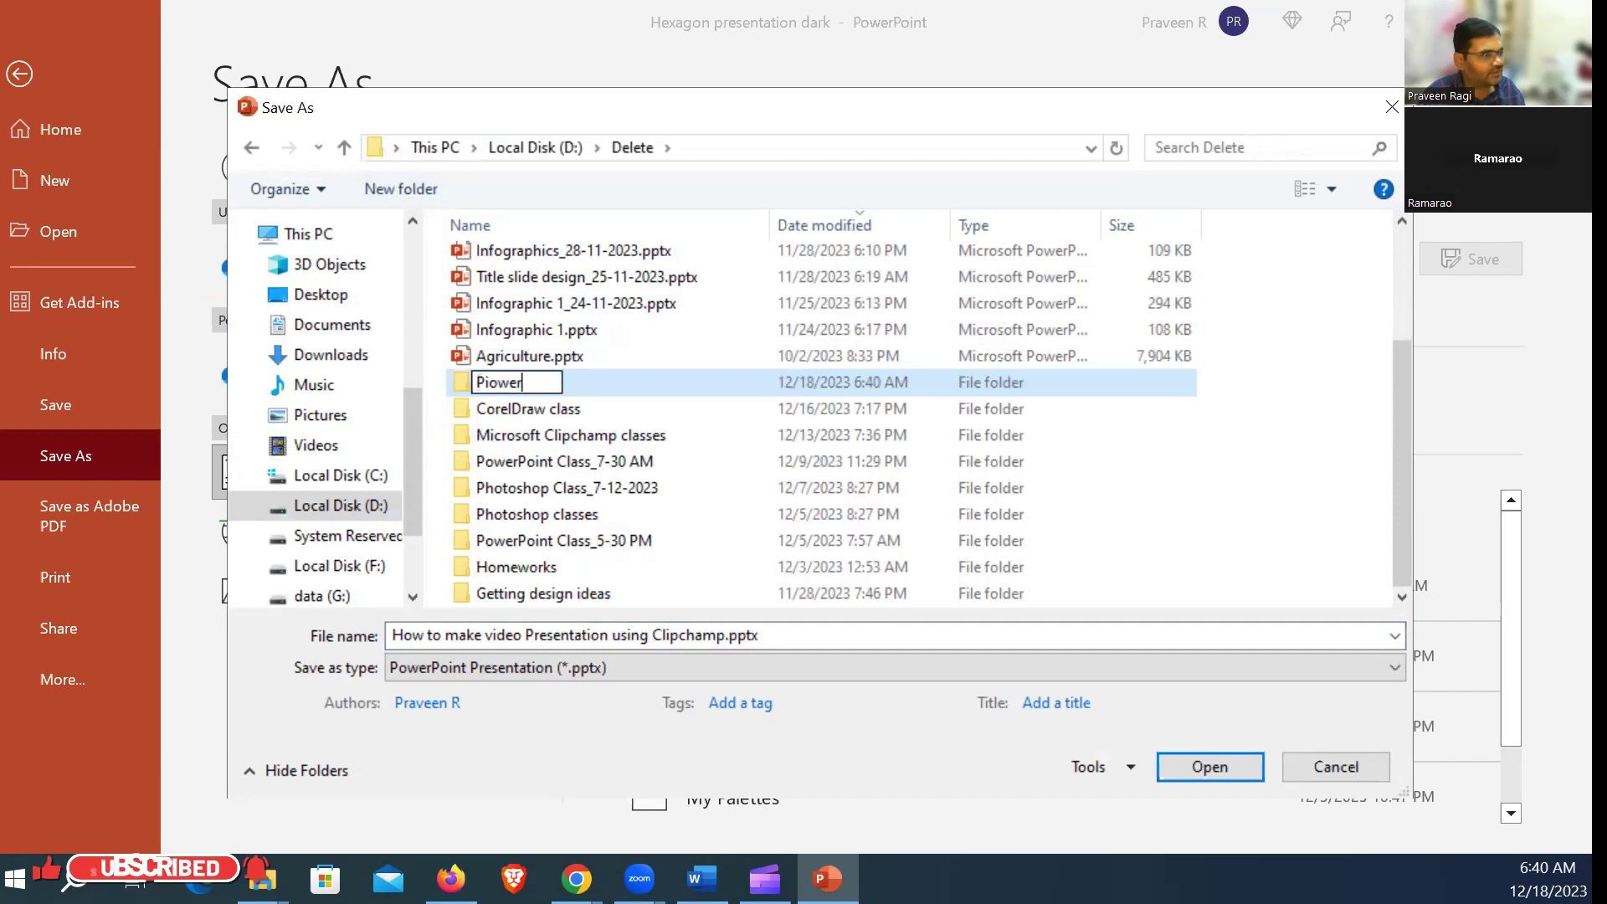
Step: Name the new folder 'Clipchamp Class_18-12-2023' and open it
key(BackSpace)
key(BackSpace)
key(BackSpace)
key(BackSpace)
key(BackSpace)
key(BackSpace)
text(wer)
key(BackSpace)
key(BackSpace)
key(BackSpace)
text(PowerPoint Class)
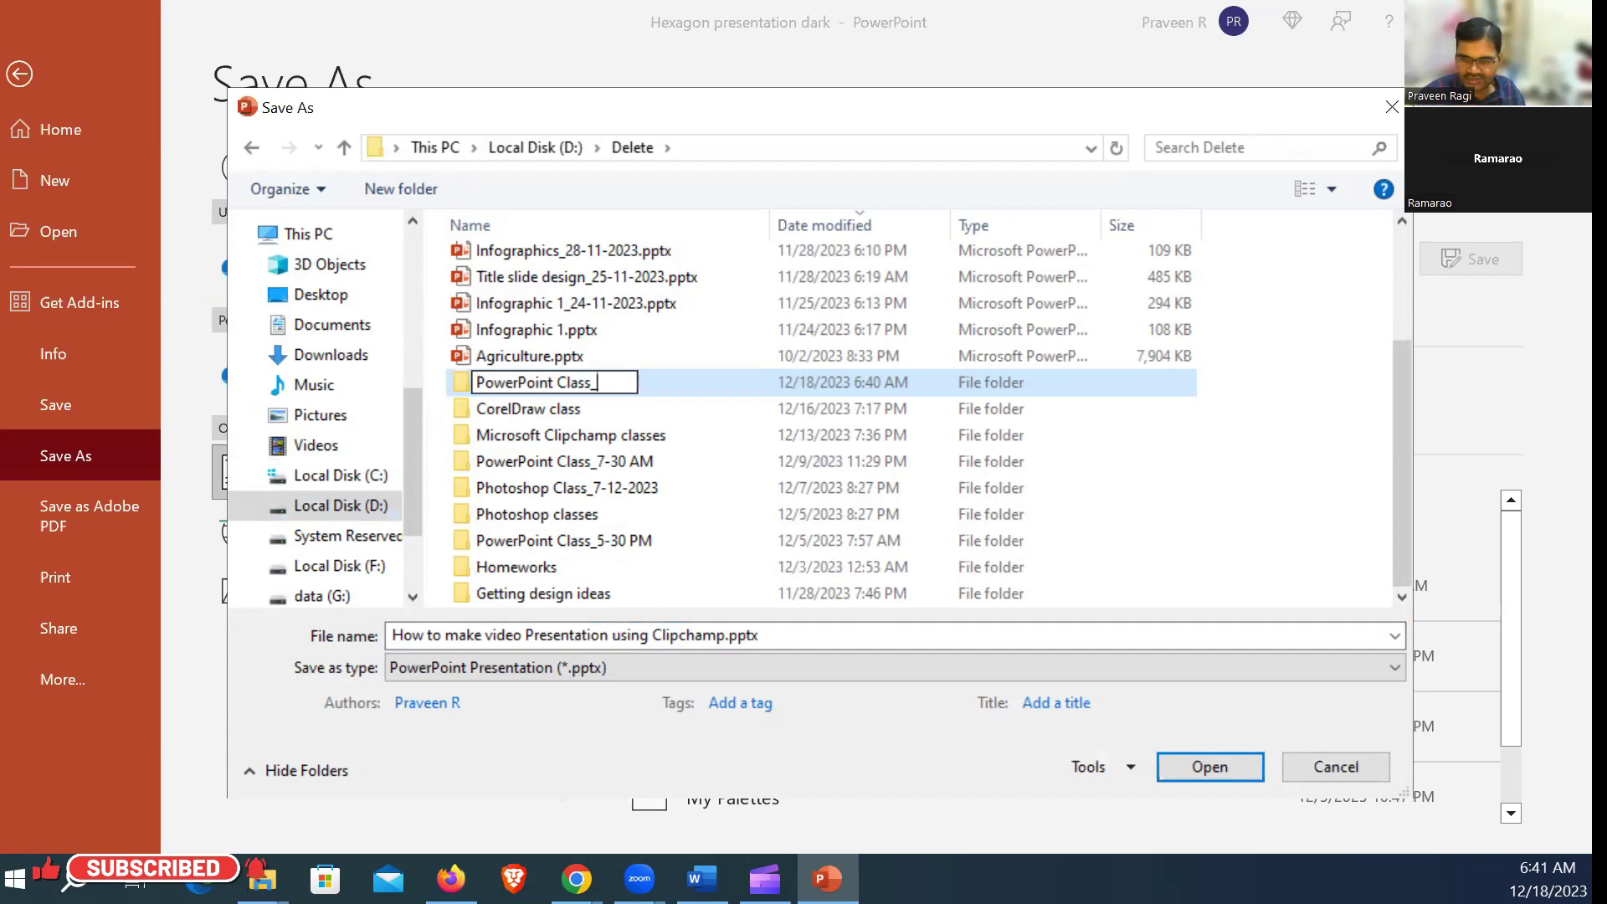
text(_)
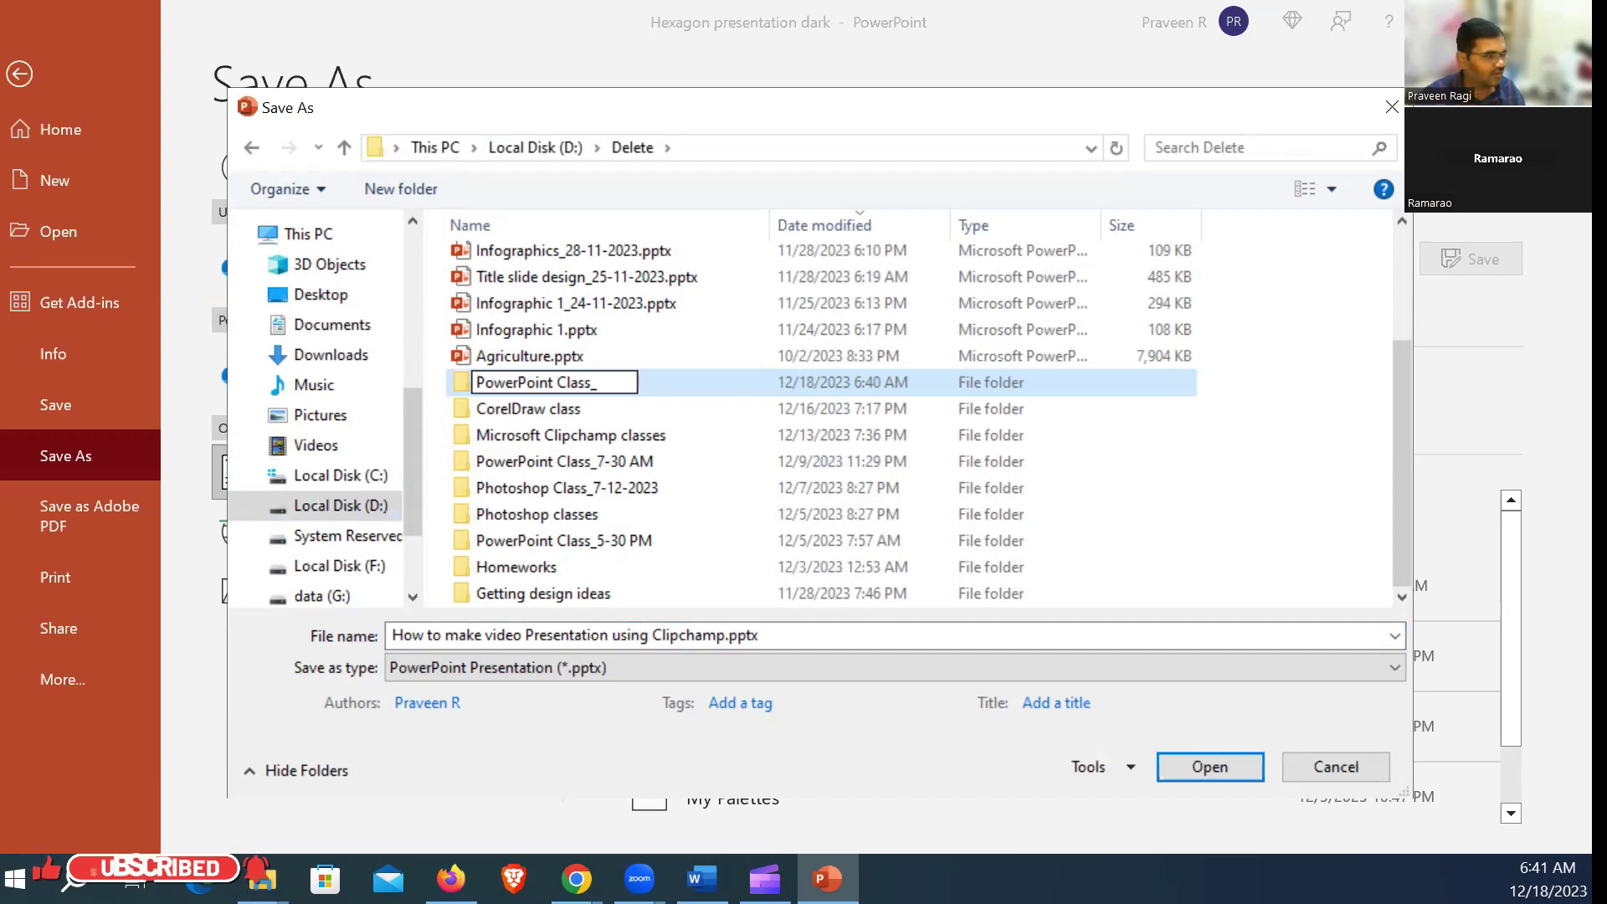
key(ctrl+a)
text(Clipchamp Class)
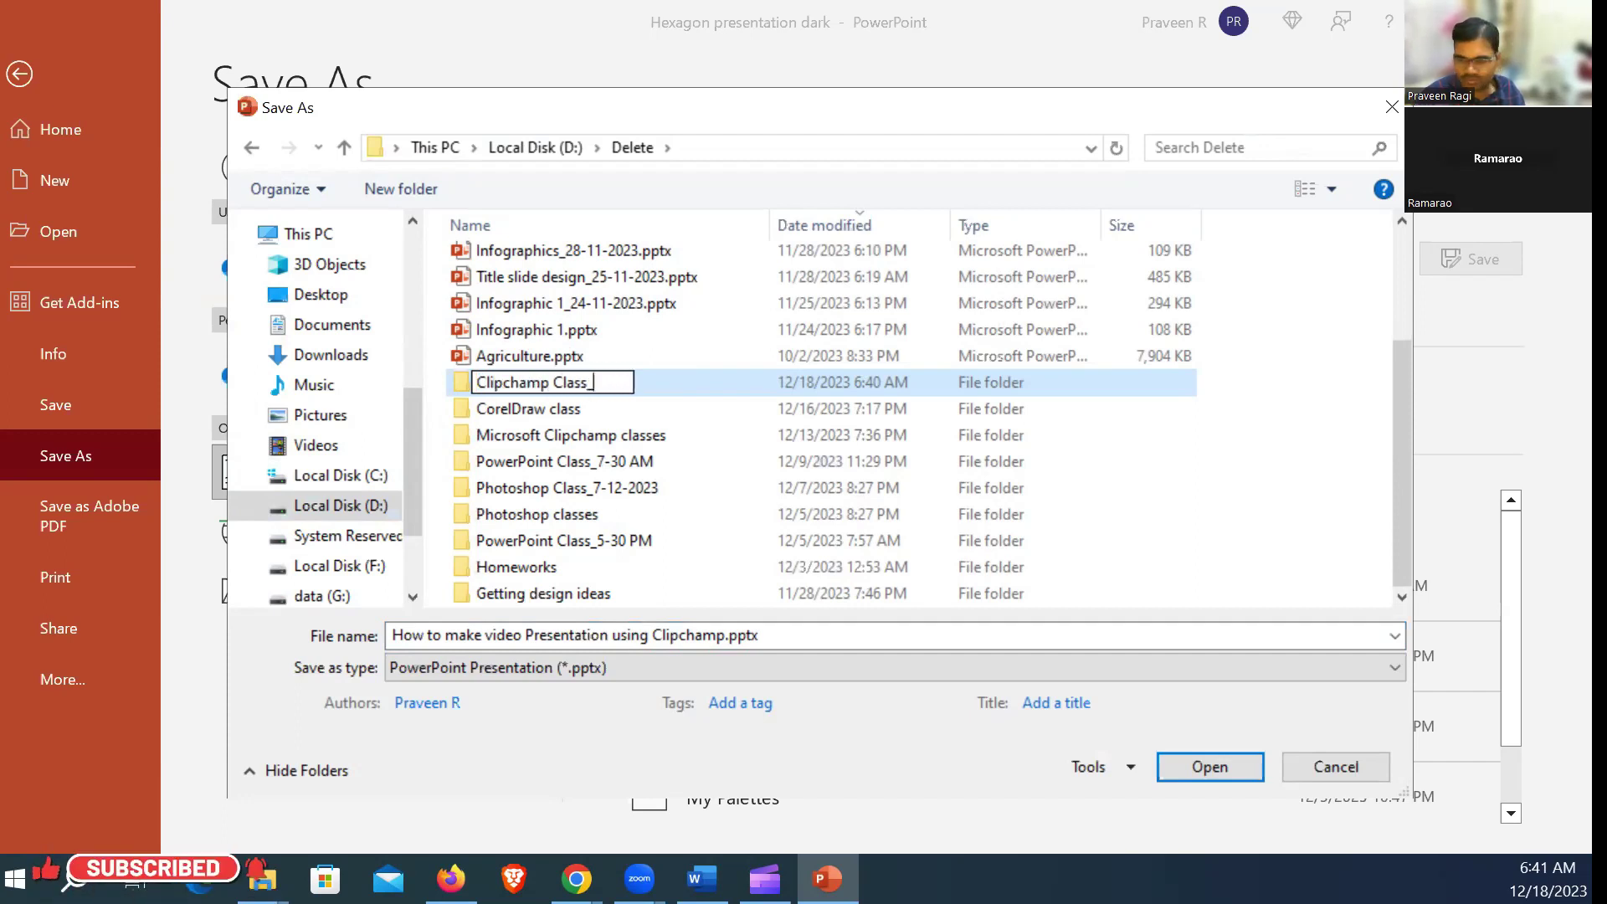
text(_18)
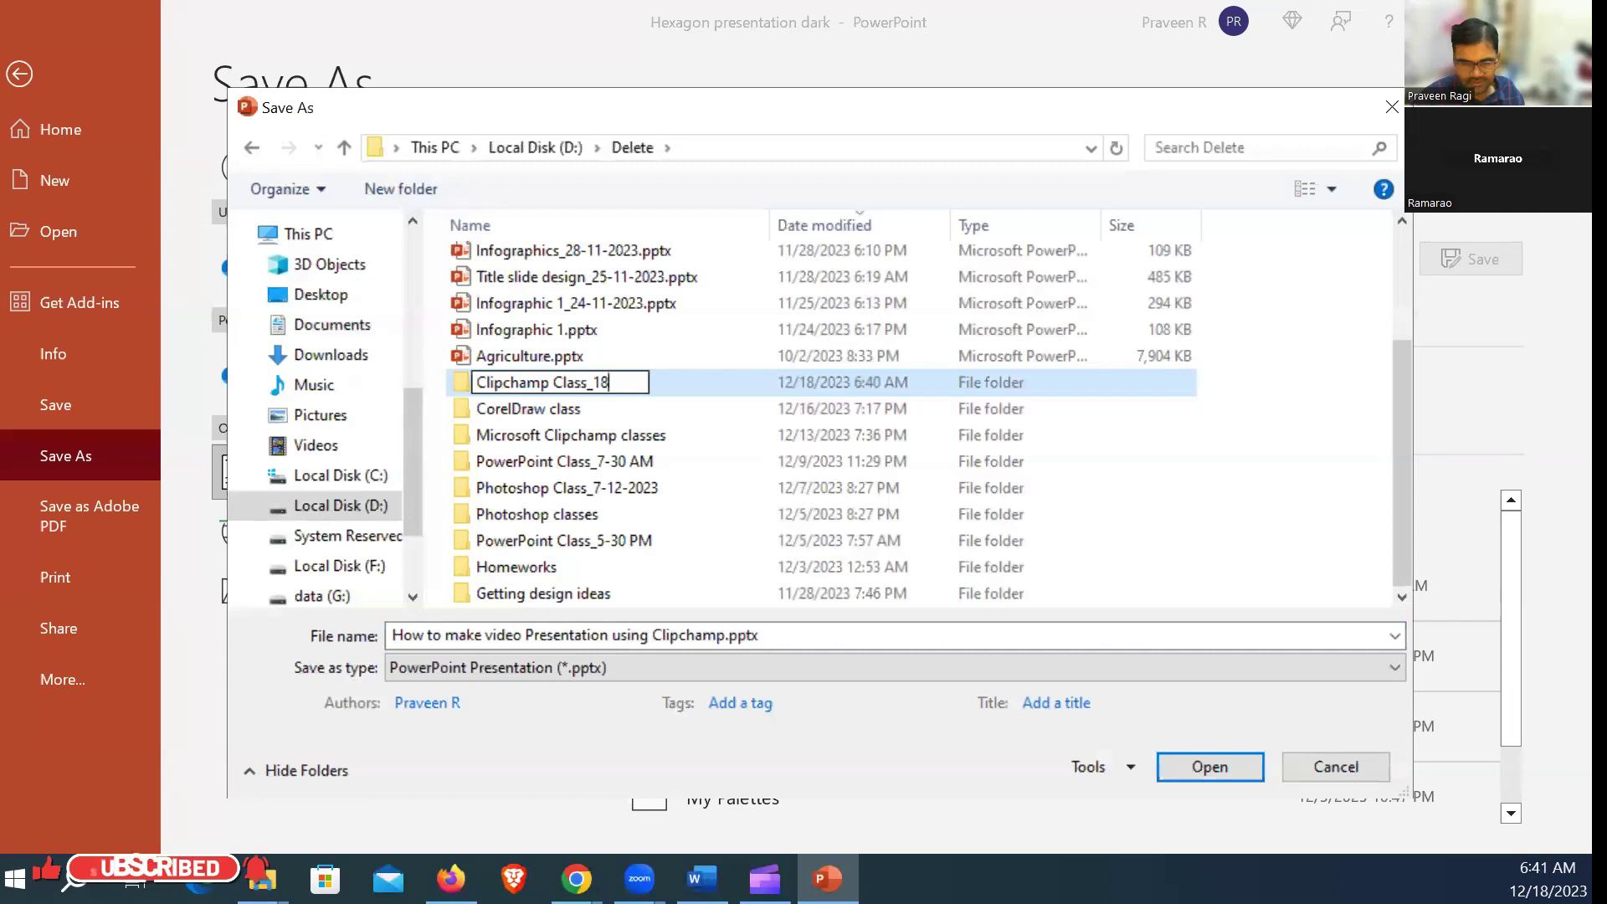
text(-12-2023)
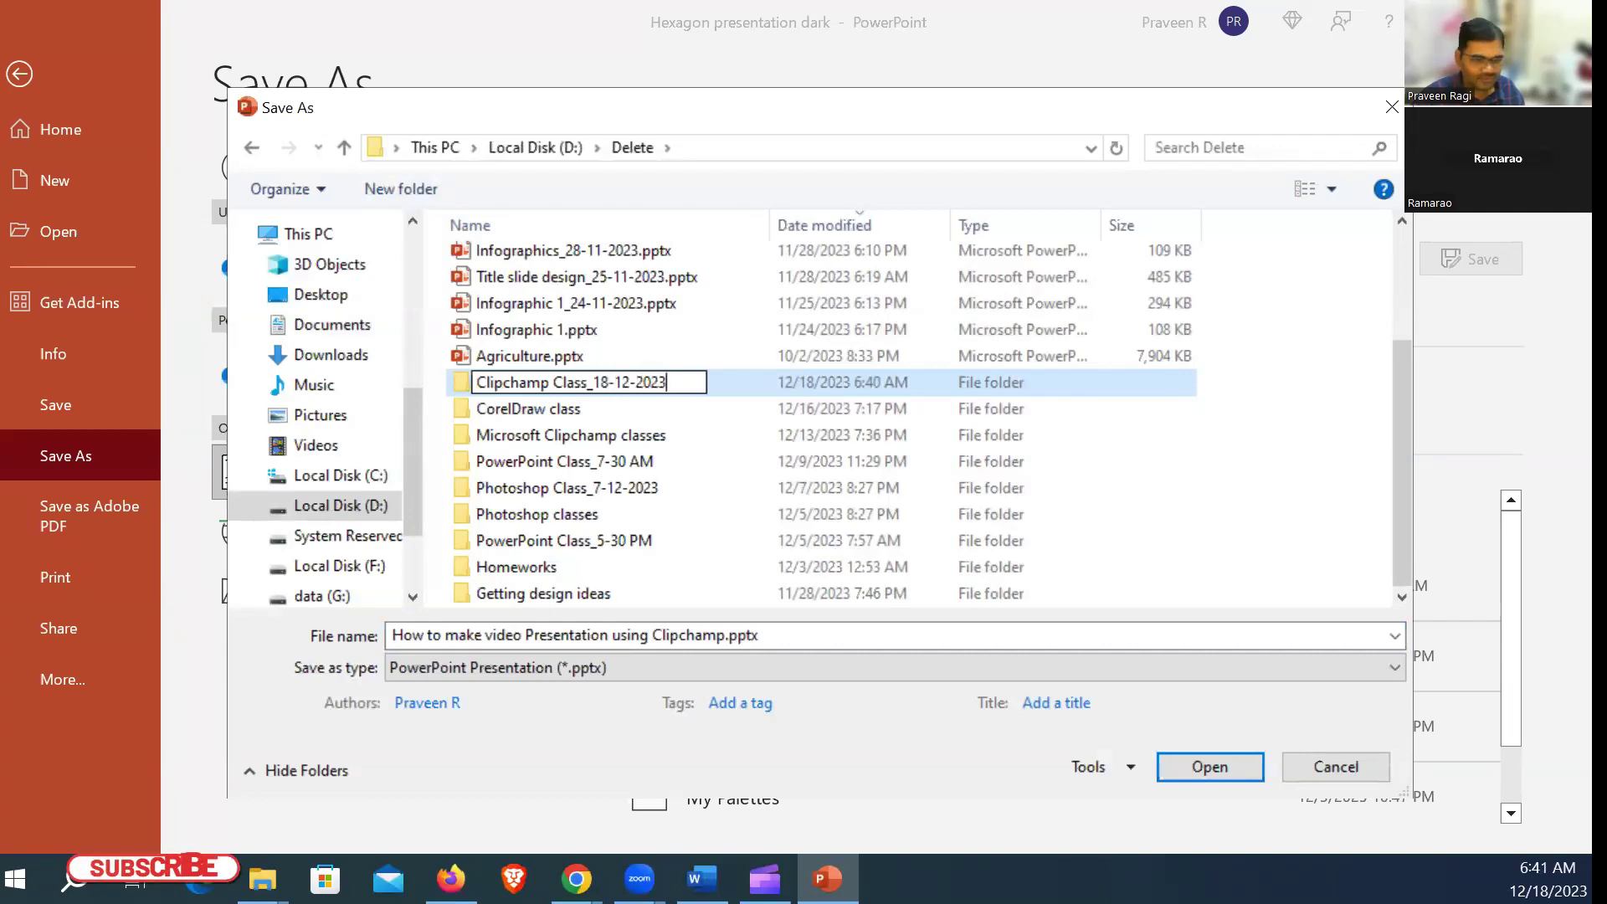
key(Return)
key(Return)
Step: Save the presentation as 'Title and credits slide' and view the second slide
text(Title and cred)
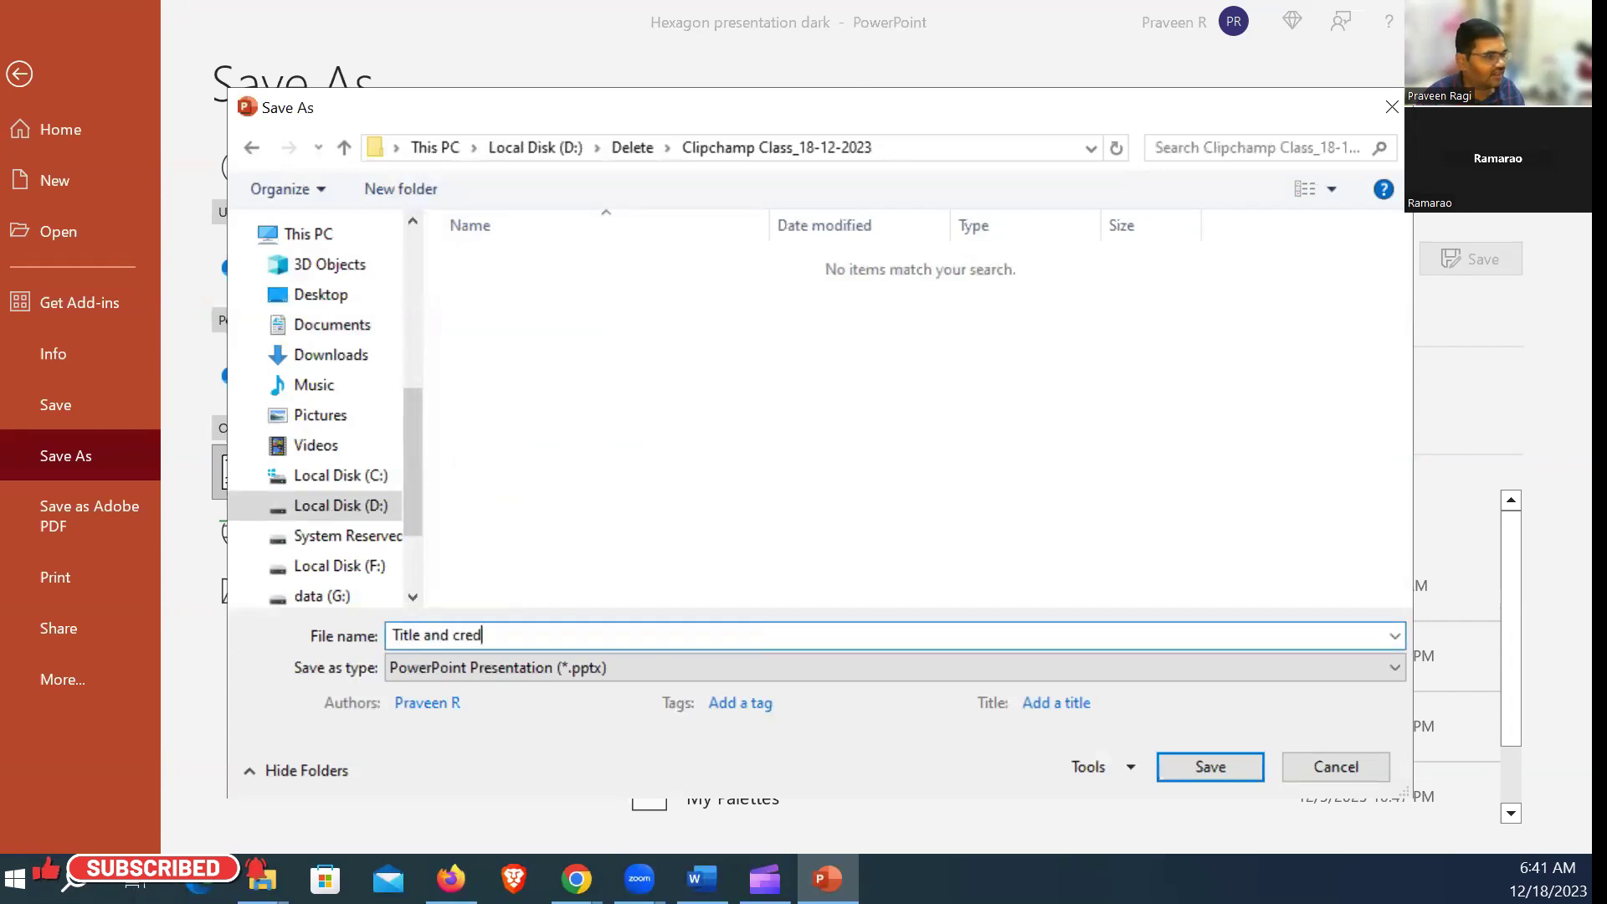
text(its slide)
key(Return)
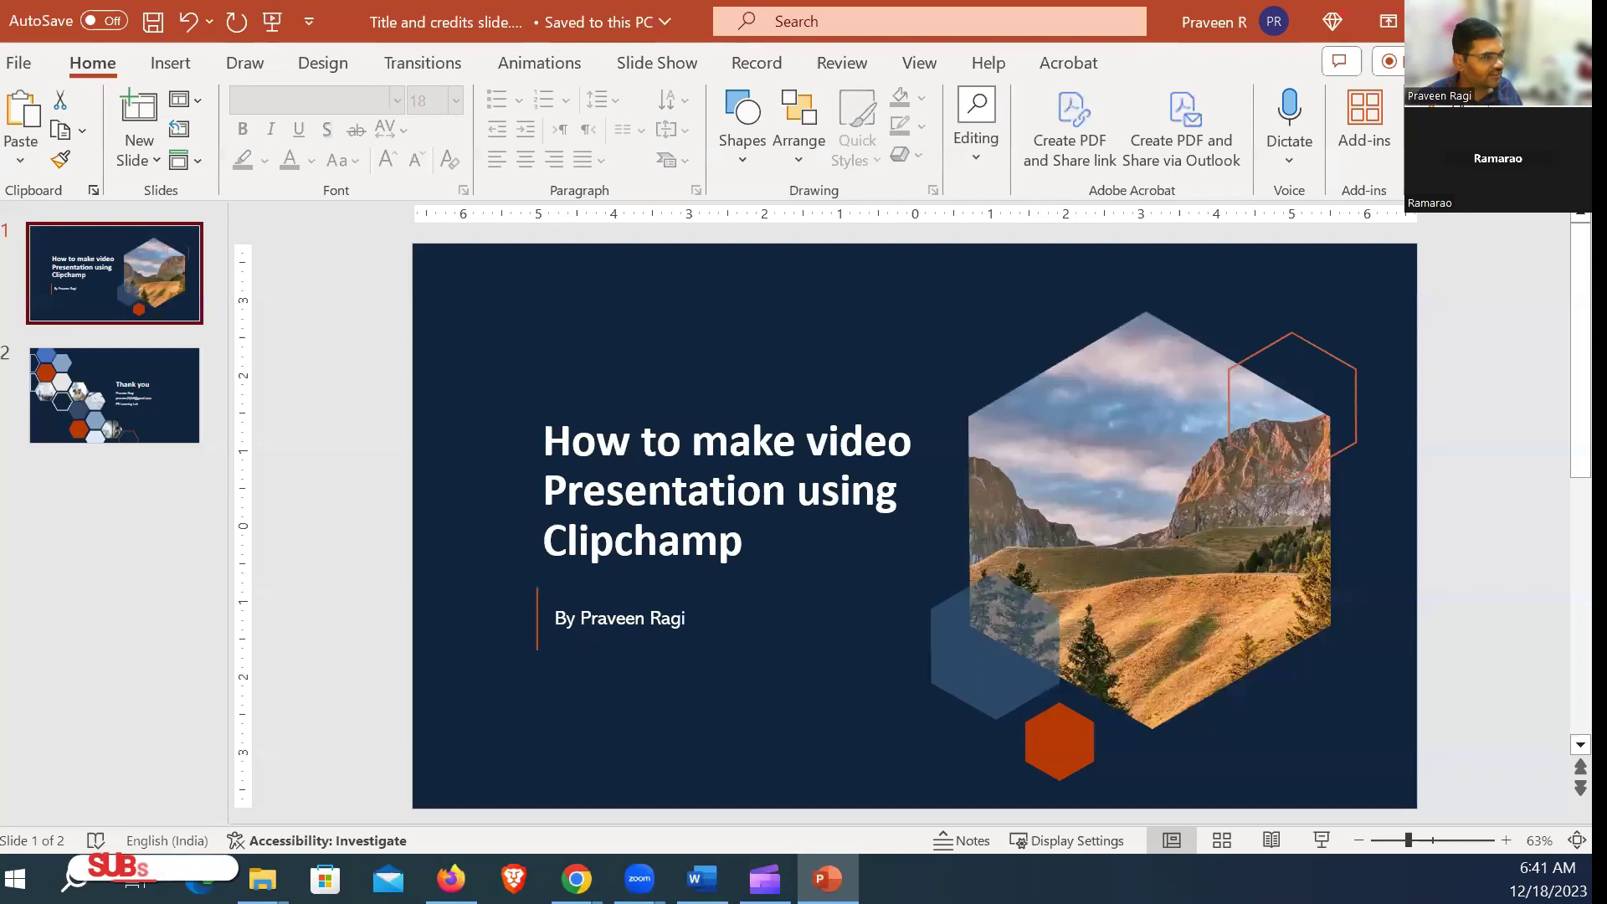
click(159, 398)
Step: From the first slide, start Save As to This PC with JPEG File Interchange Format as type
click(161, 233)
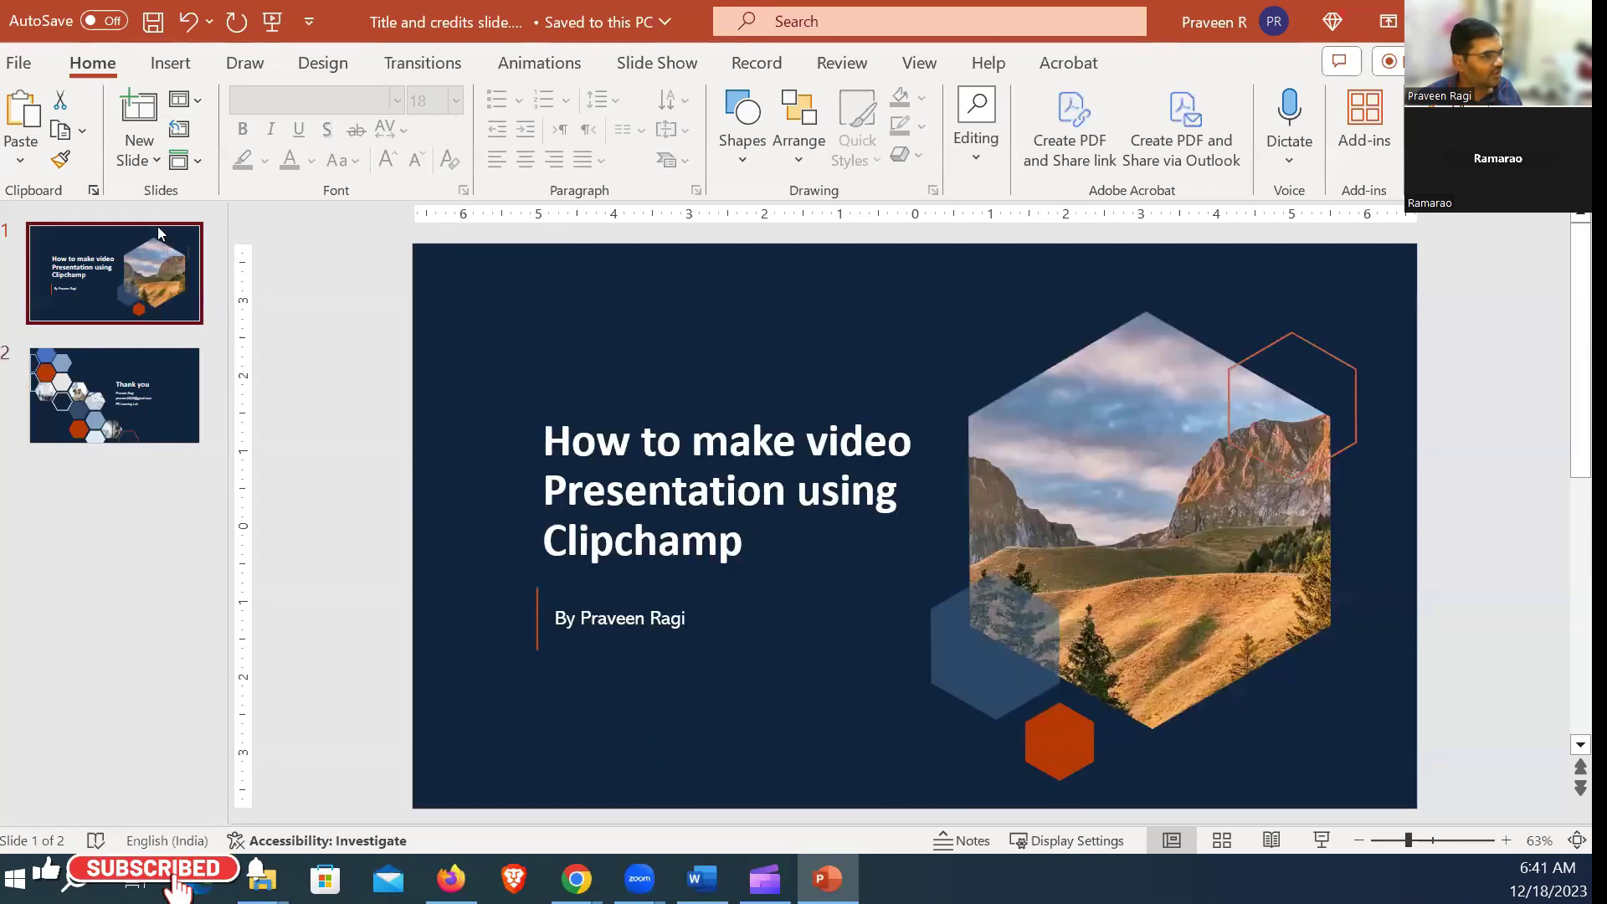
click(7, 63)
click(67, 453)
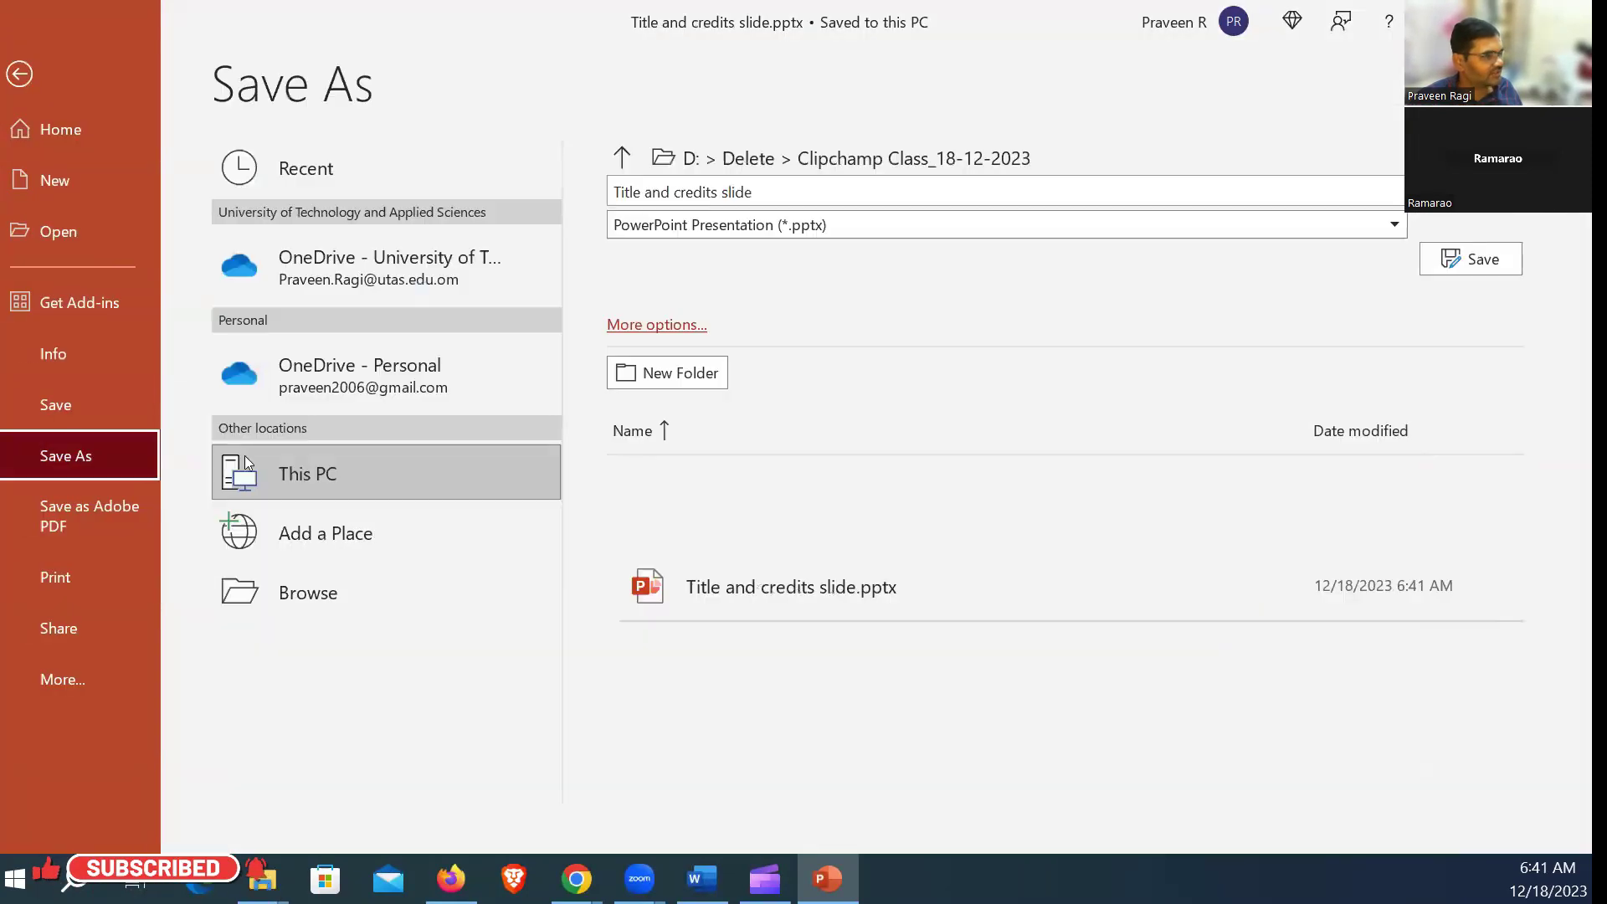
click(395, 469)
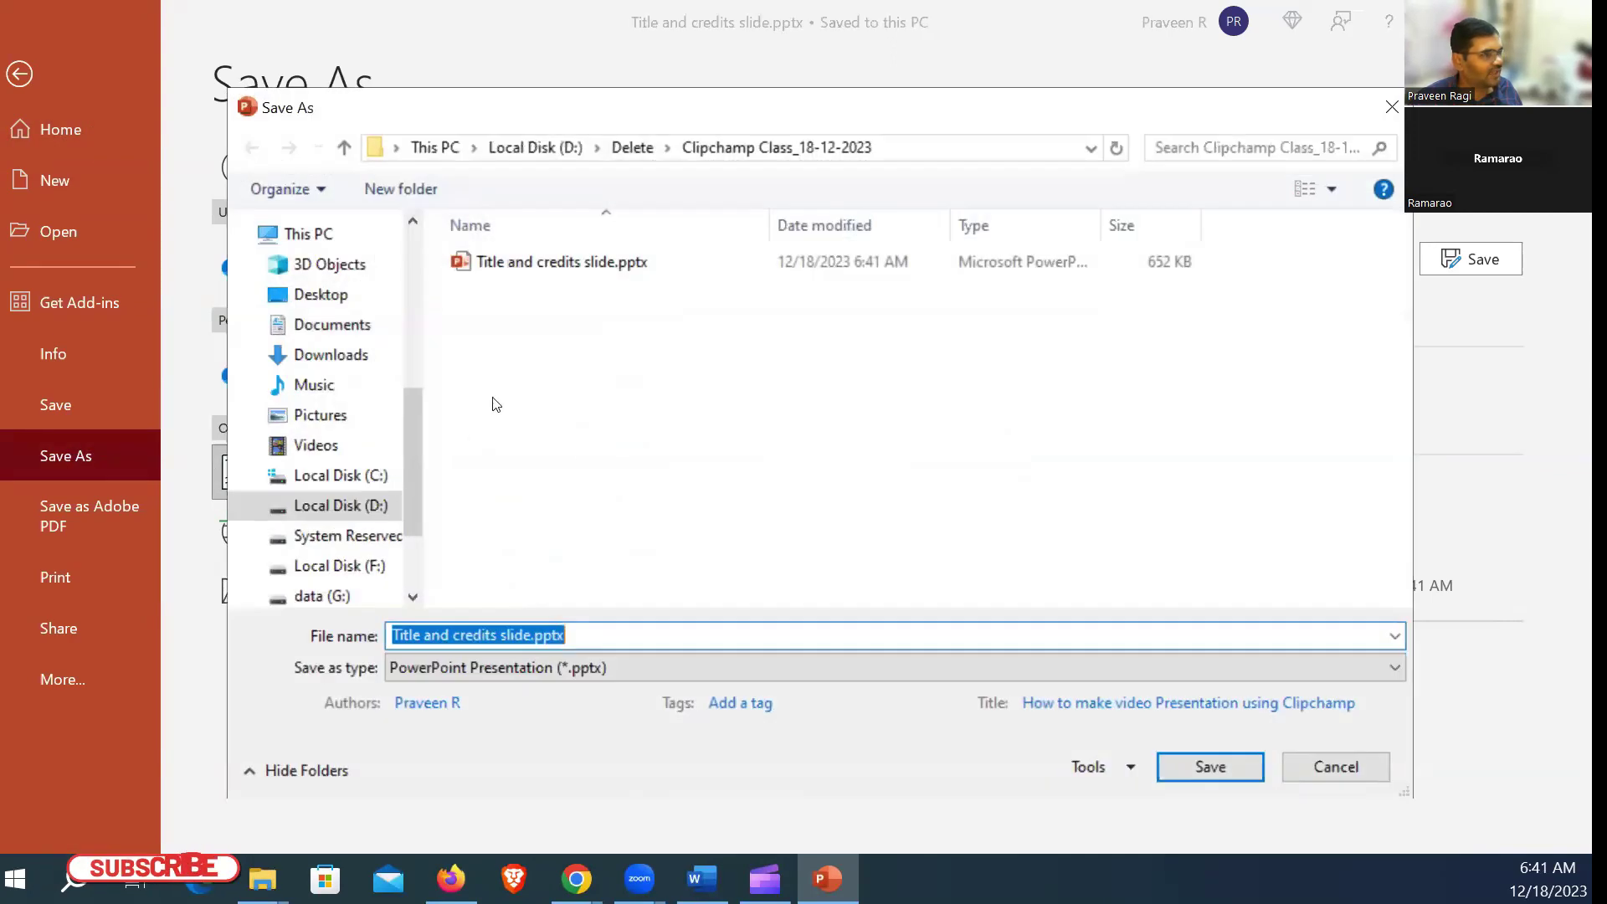
click(559, 673)
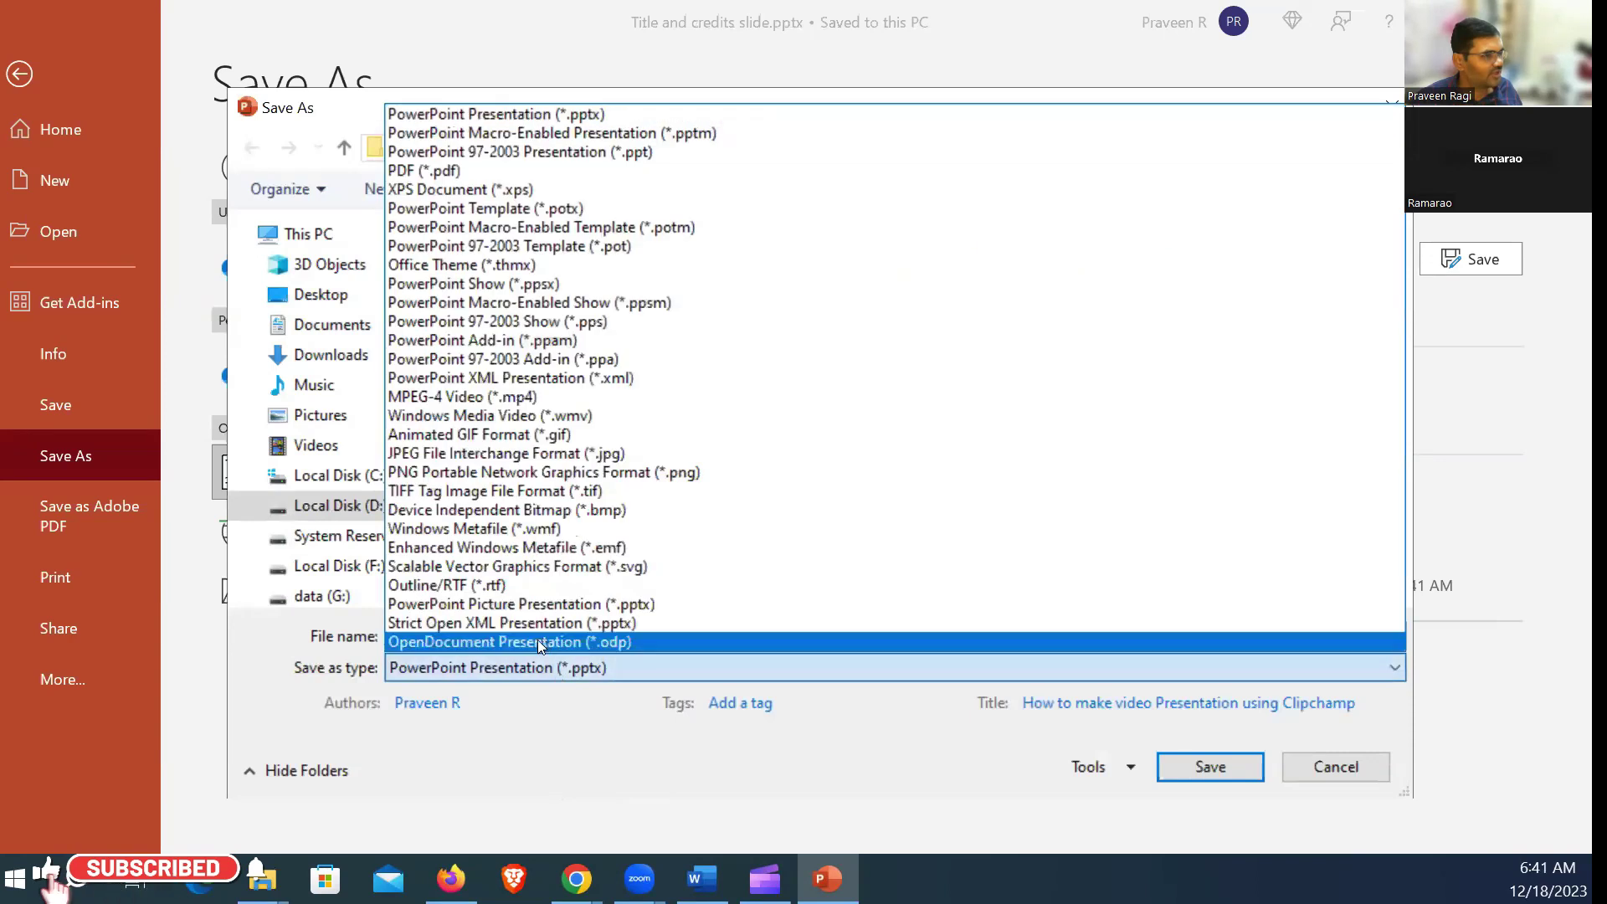
click(469, 456)
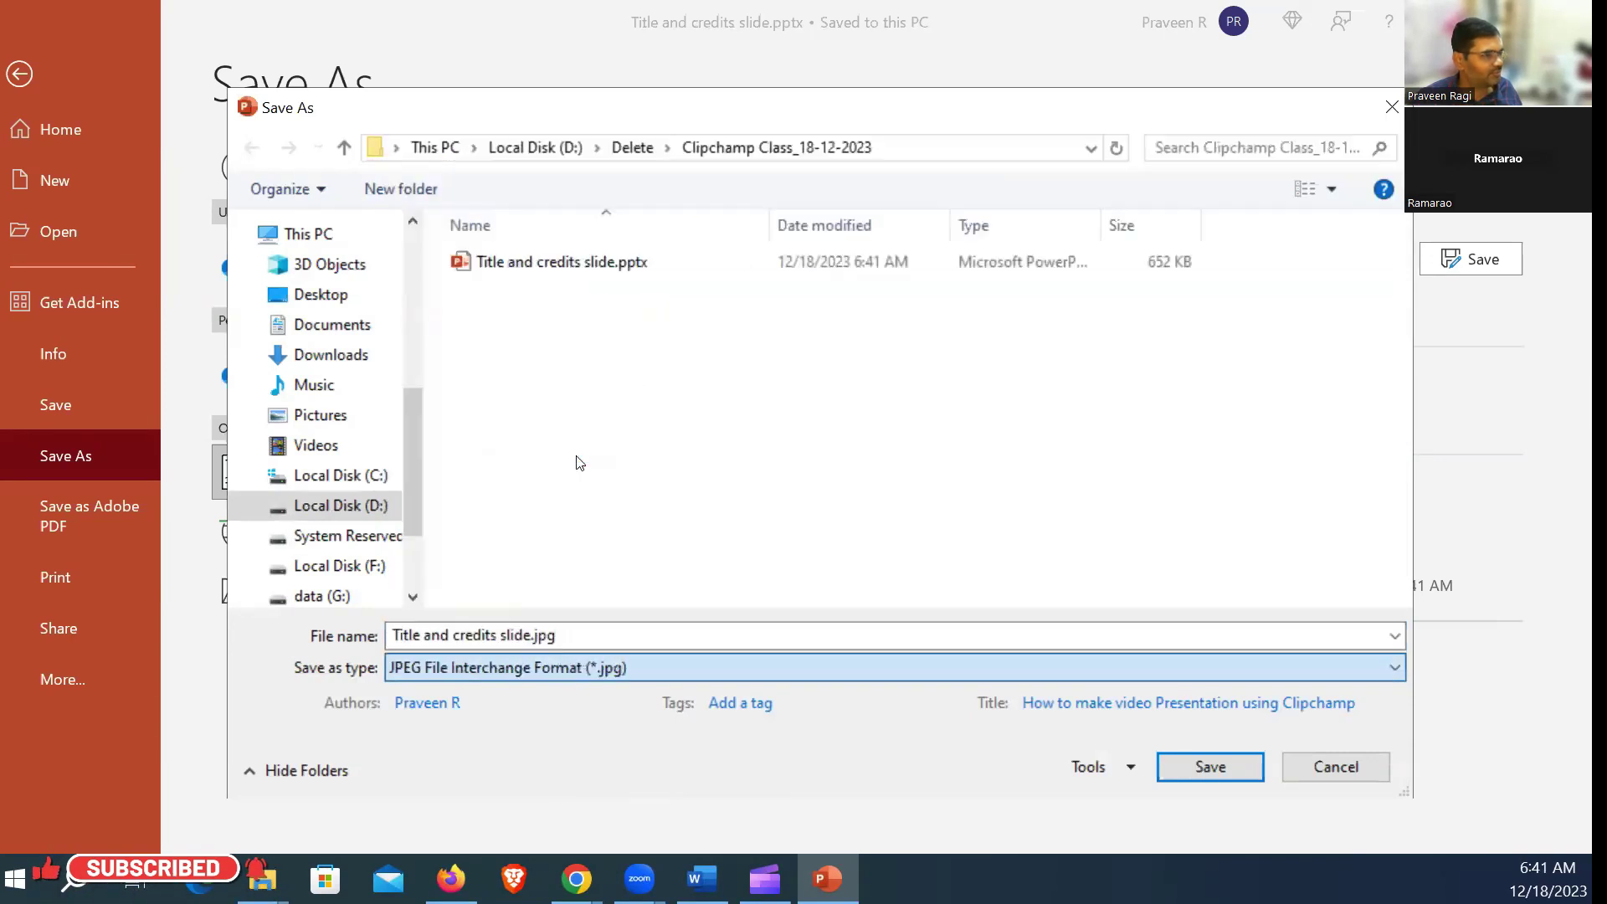
Step: Save, exporting All Slides as JPEG images, and acknowledge the confirmation
click(1178, 761)
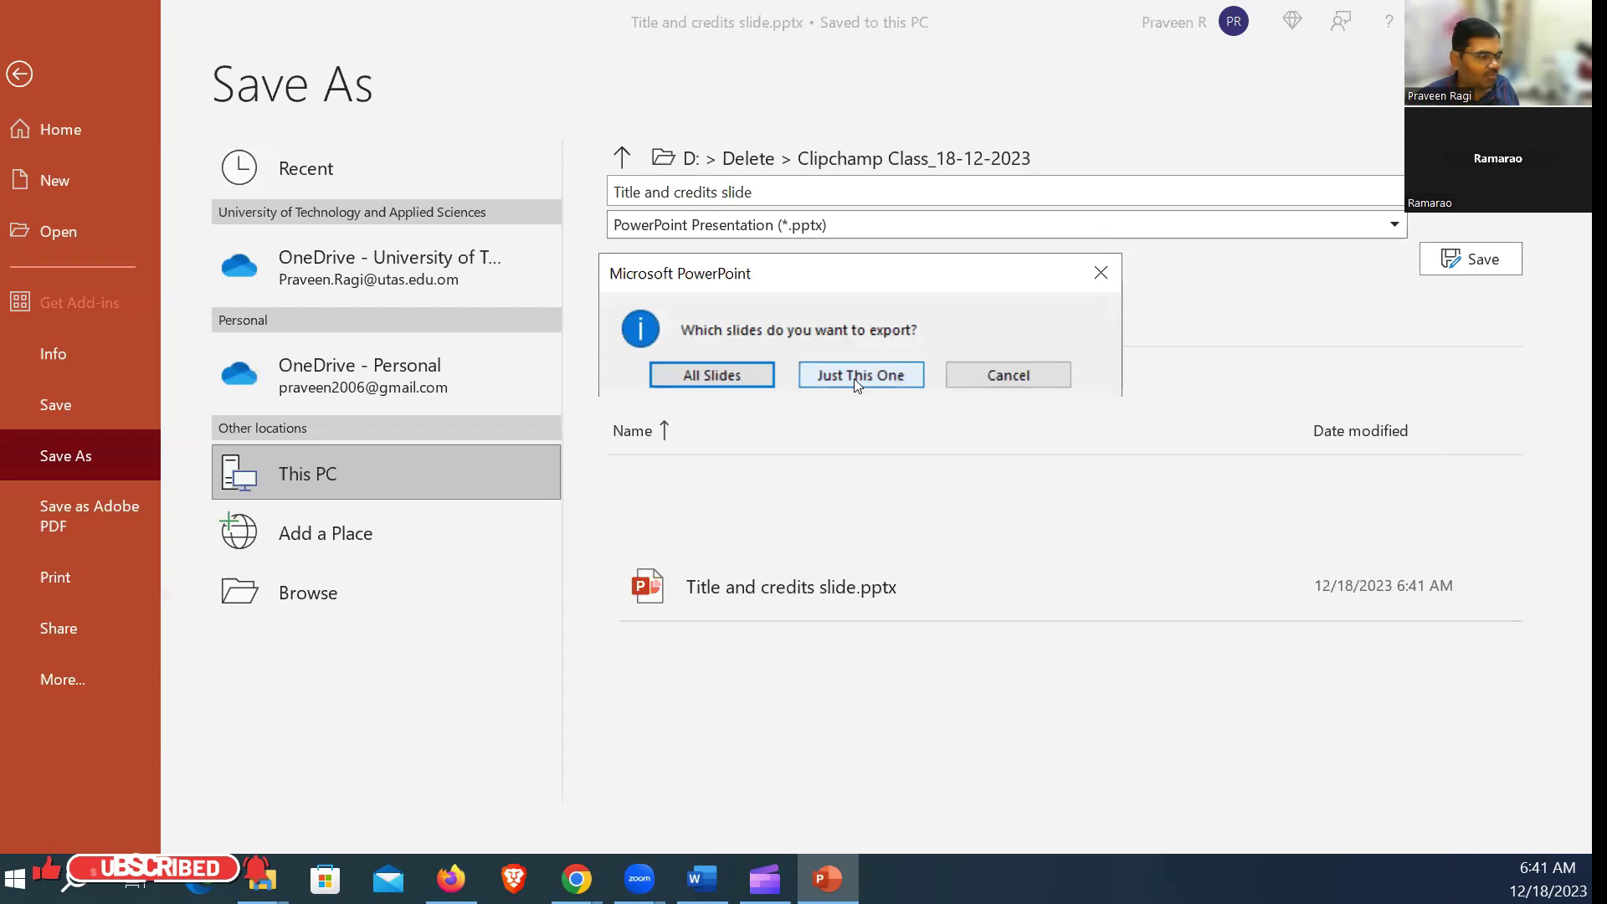
click(717, 370)
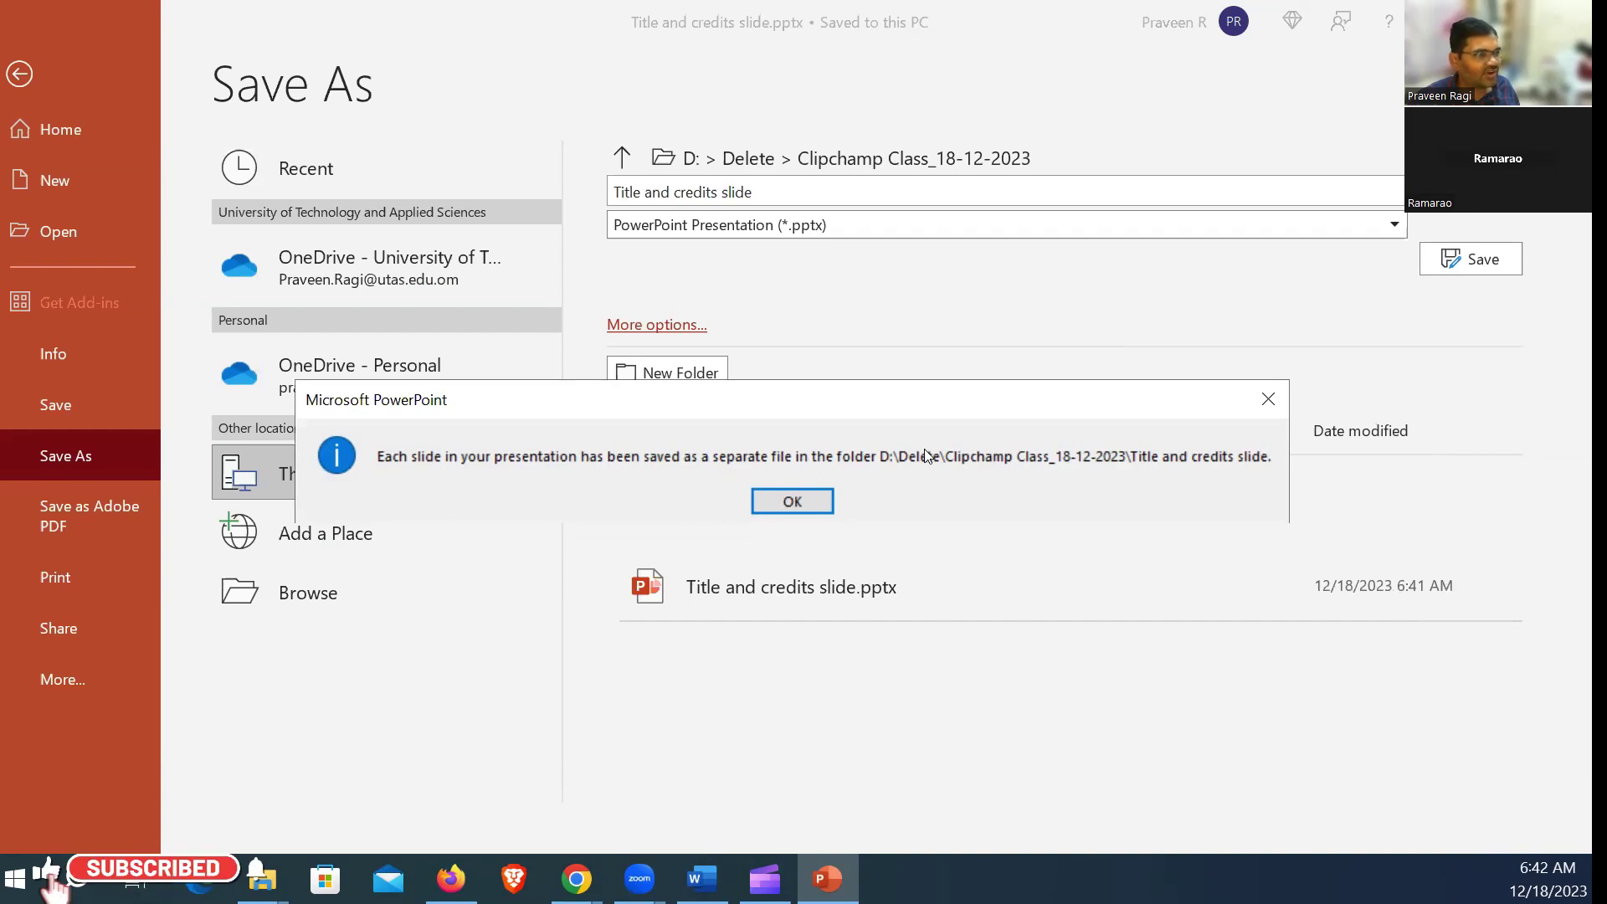
click(798, 495)
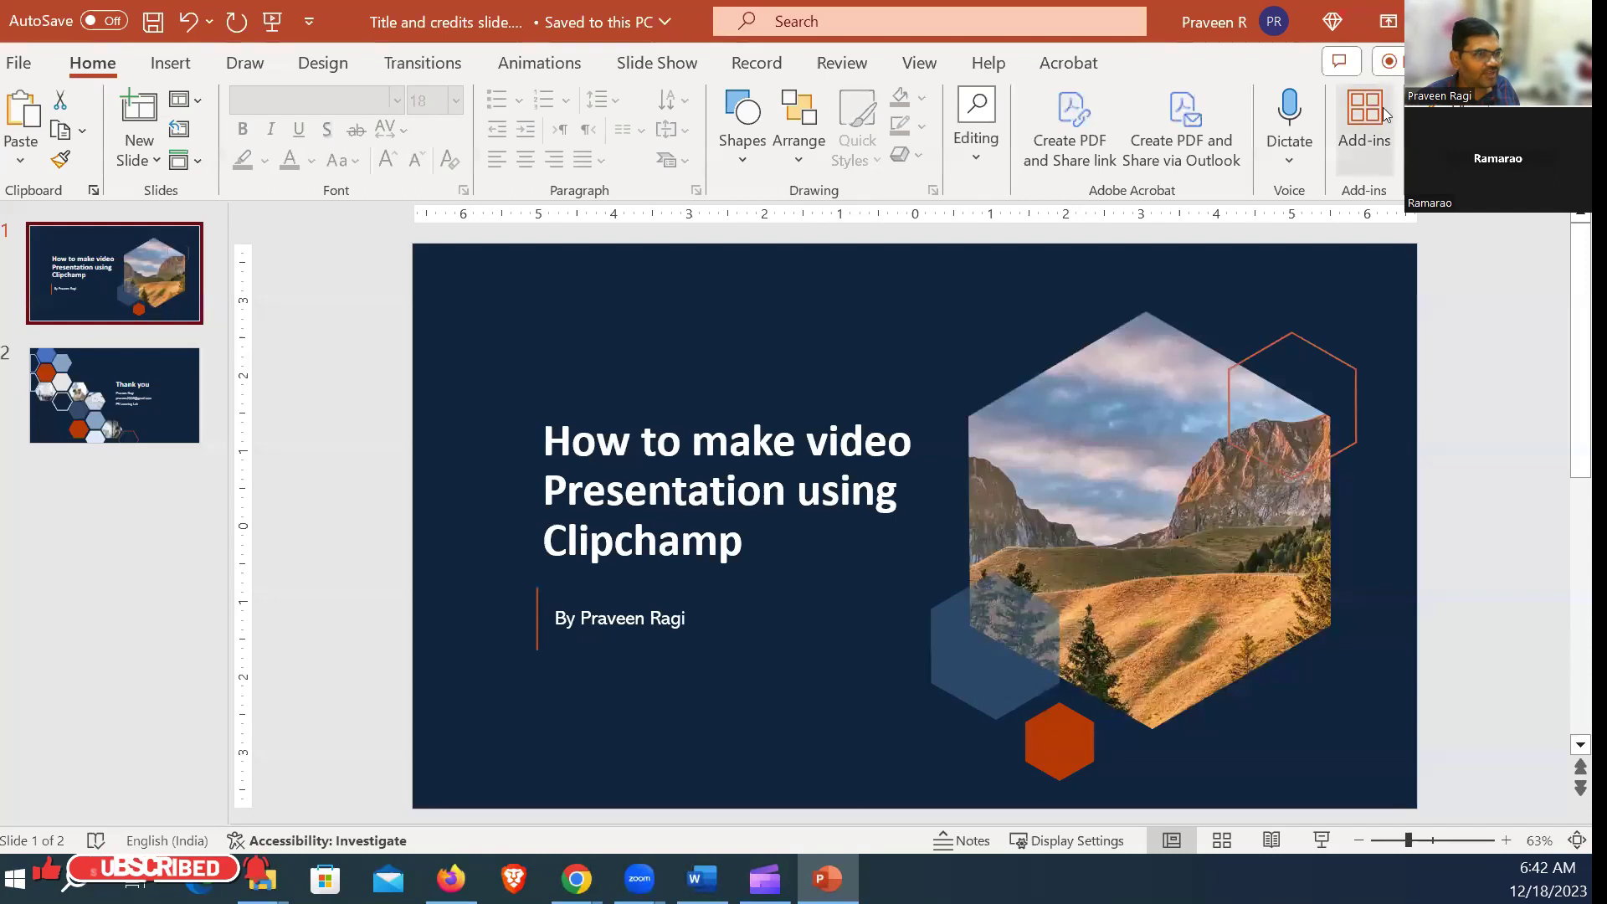
Step: In File Explorer, browse to D:\Delete\Clipchamp Class_18-12-2023 and find the saved presentation
key(alt+Tab)
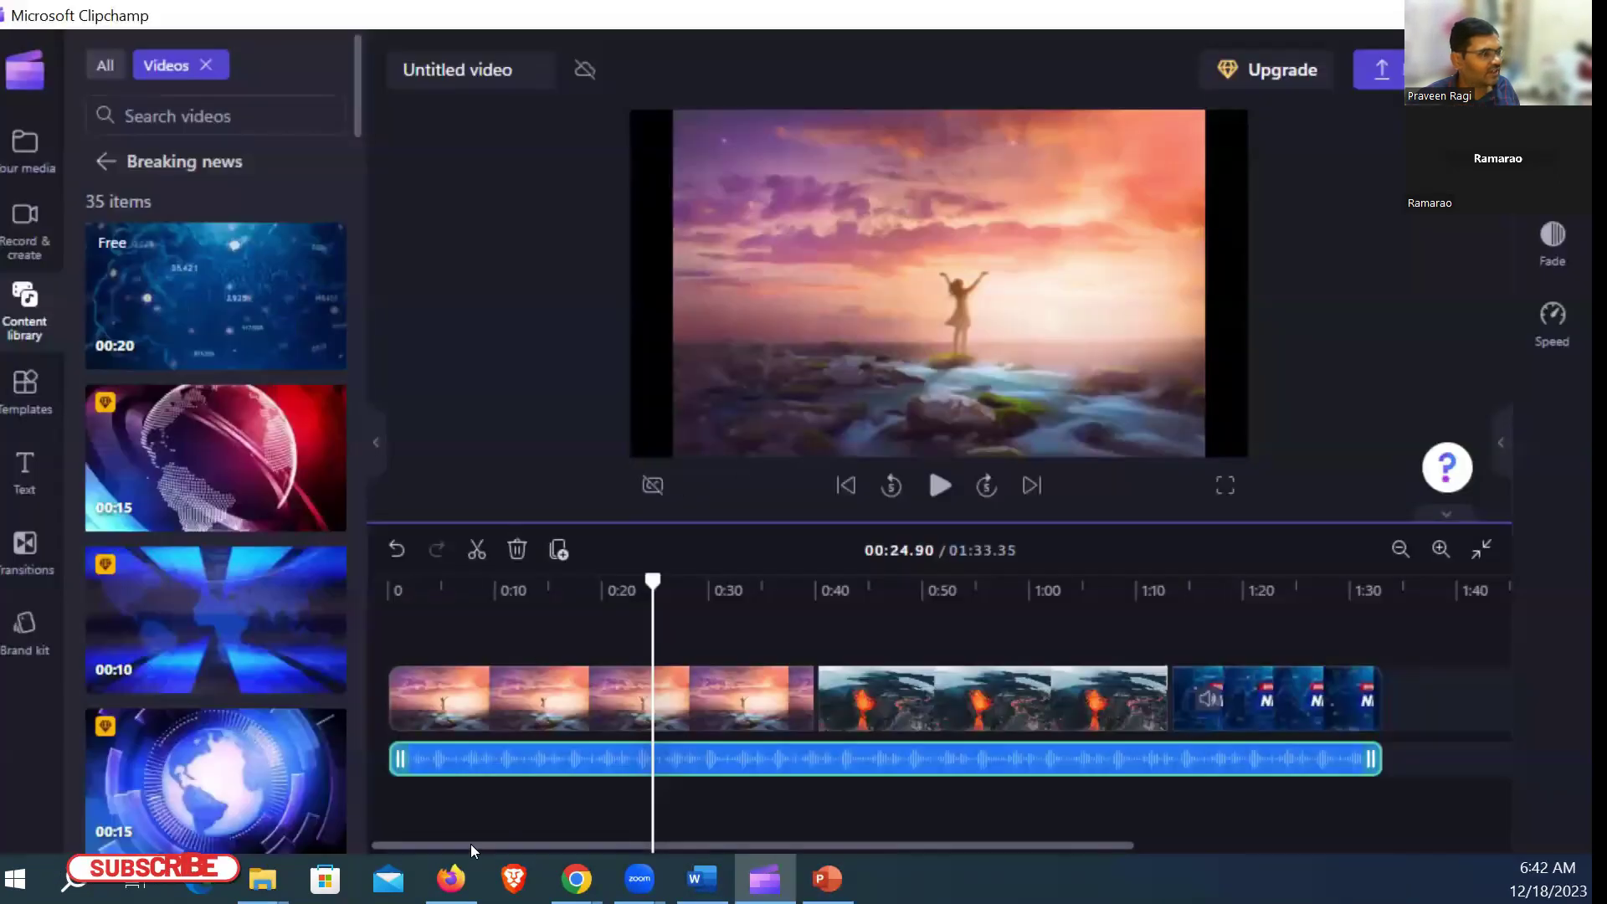
mouse_move(262, 878)
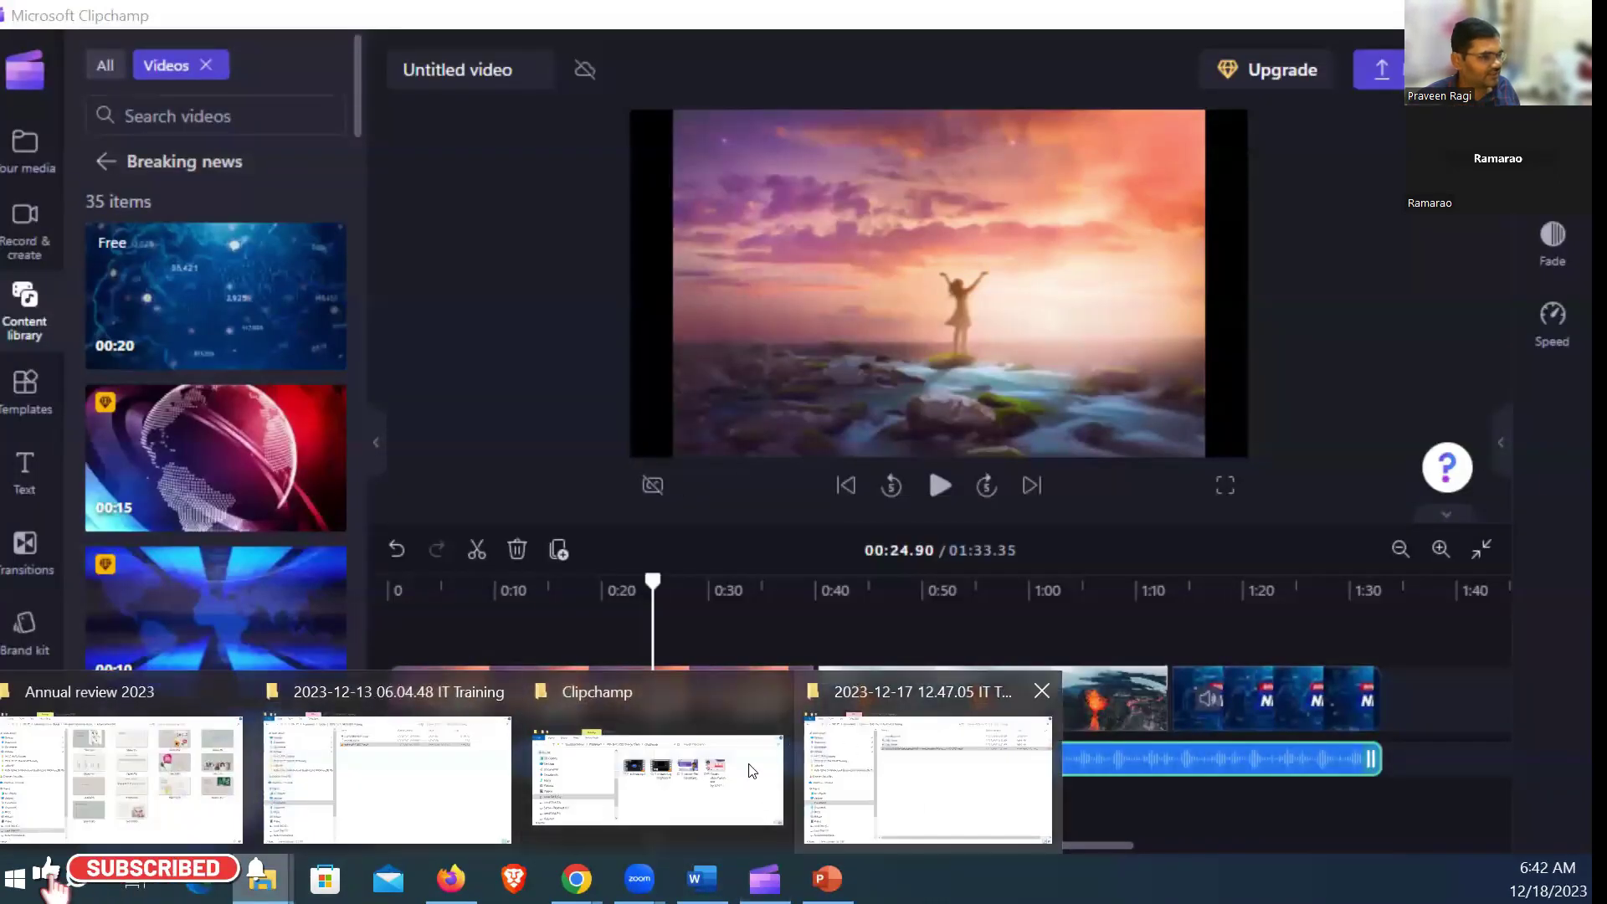
click(914, 764)
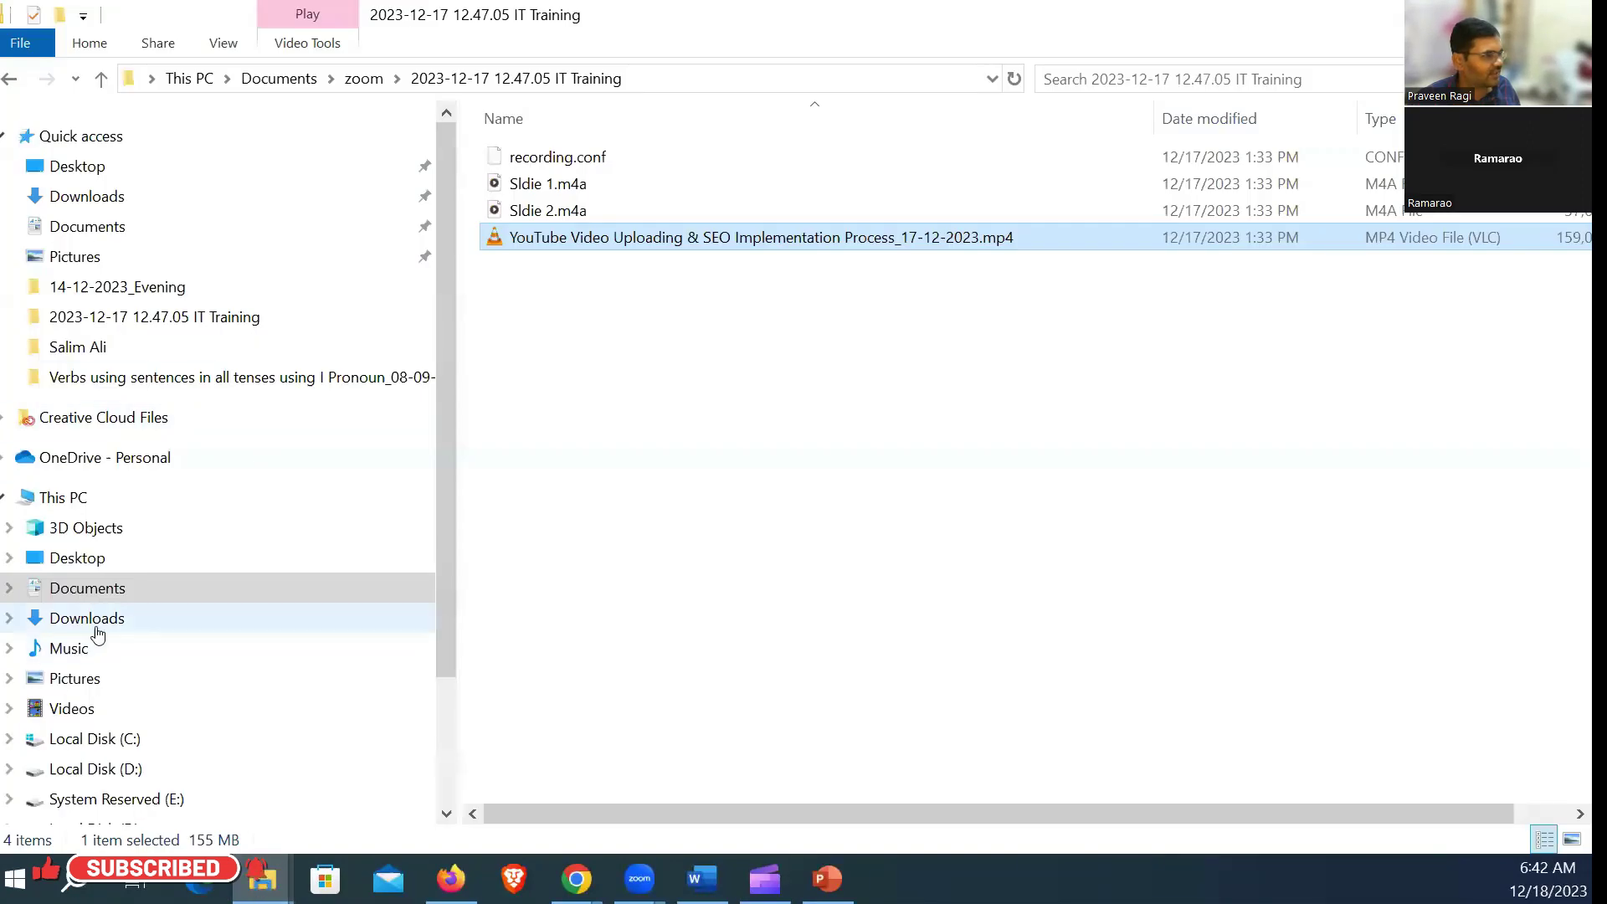
click(102, 769)
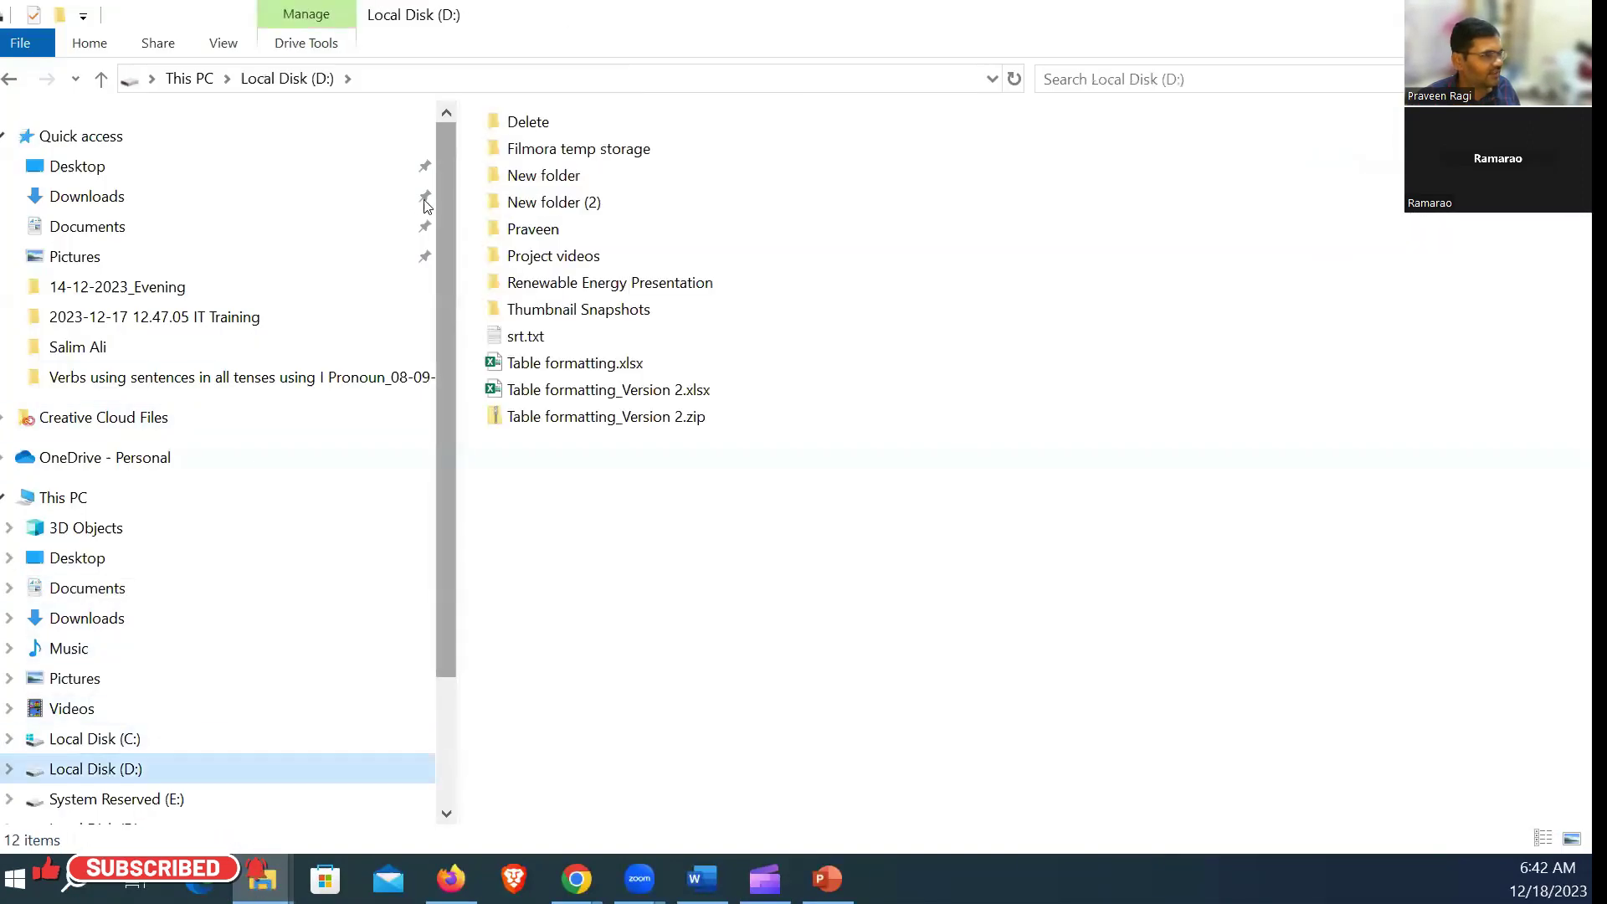
double_click(521, 123)
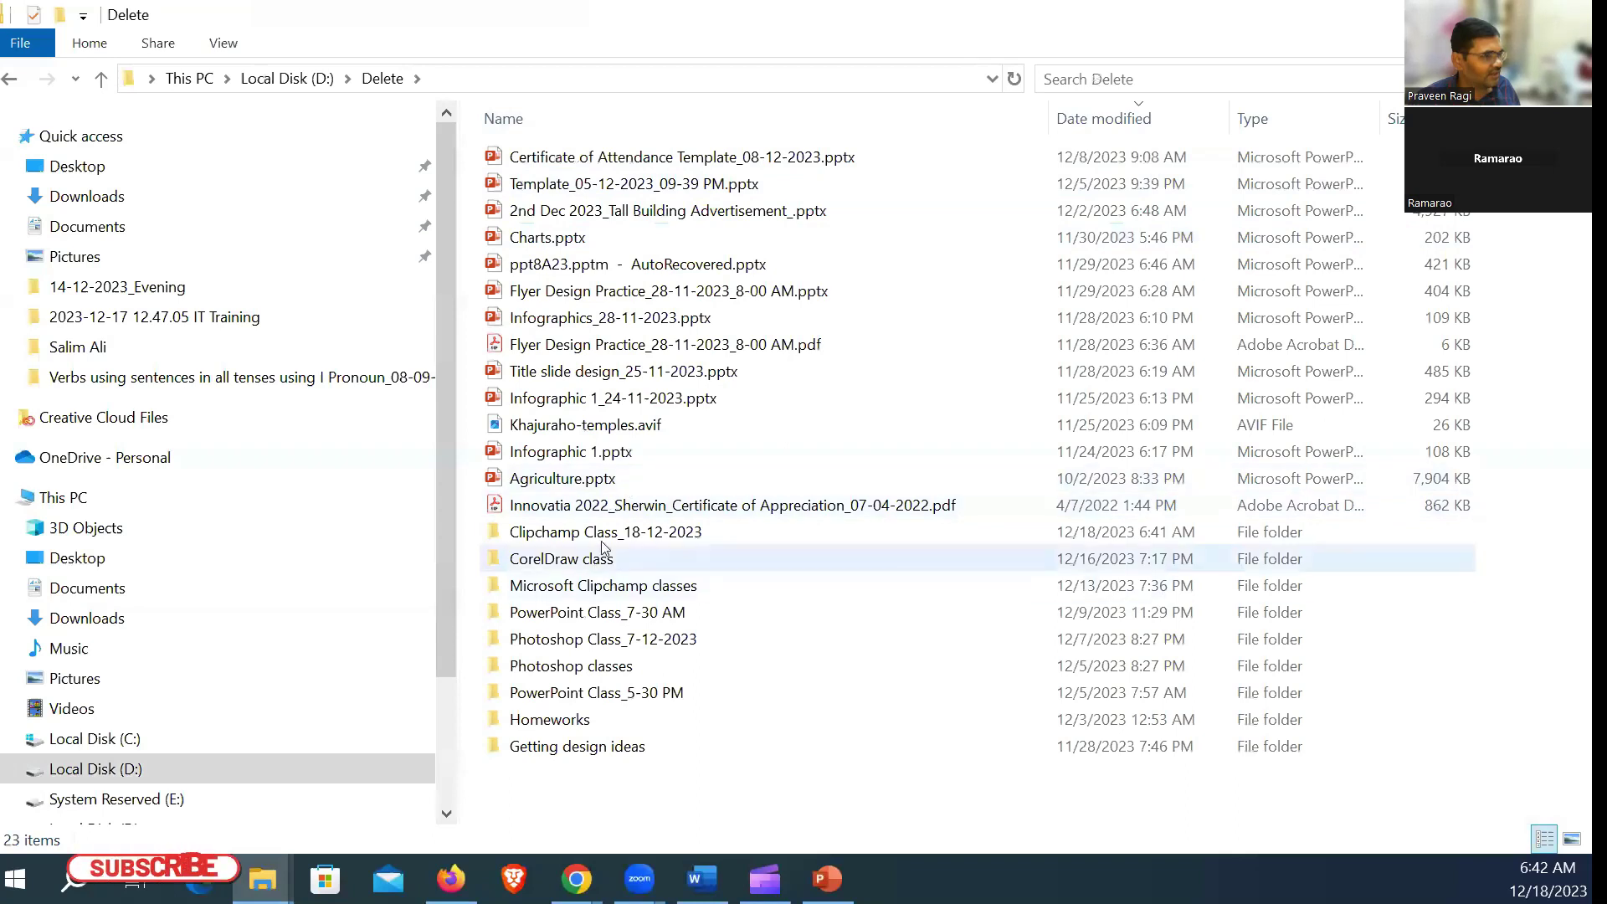
double_click(601, 535)
click(596, 186)
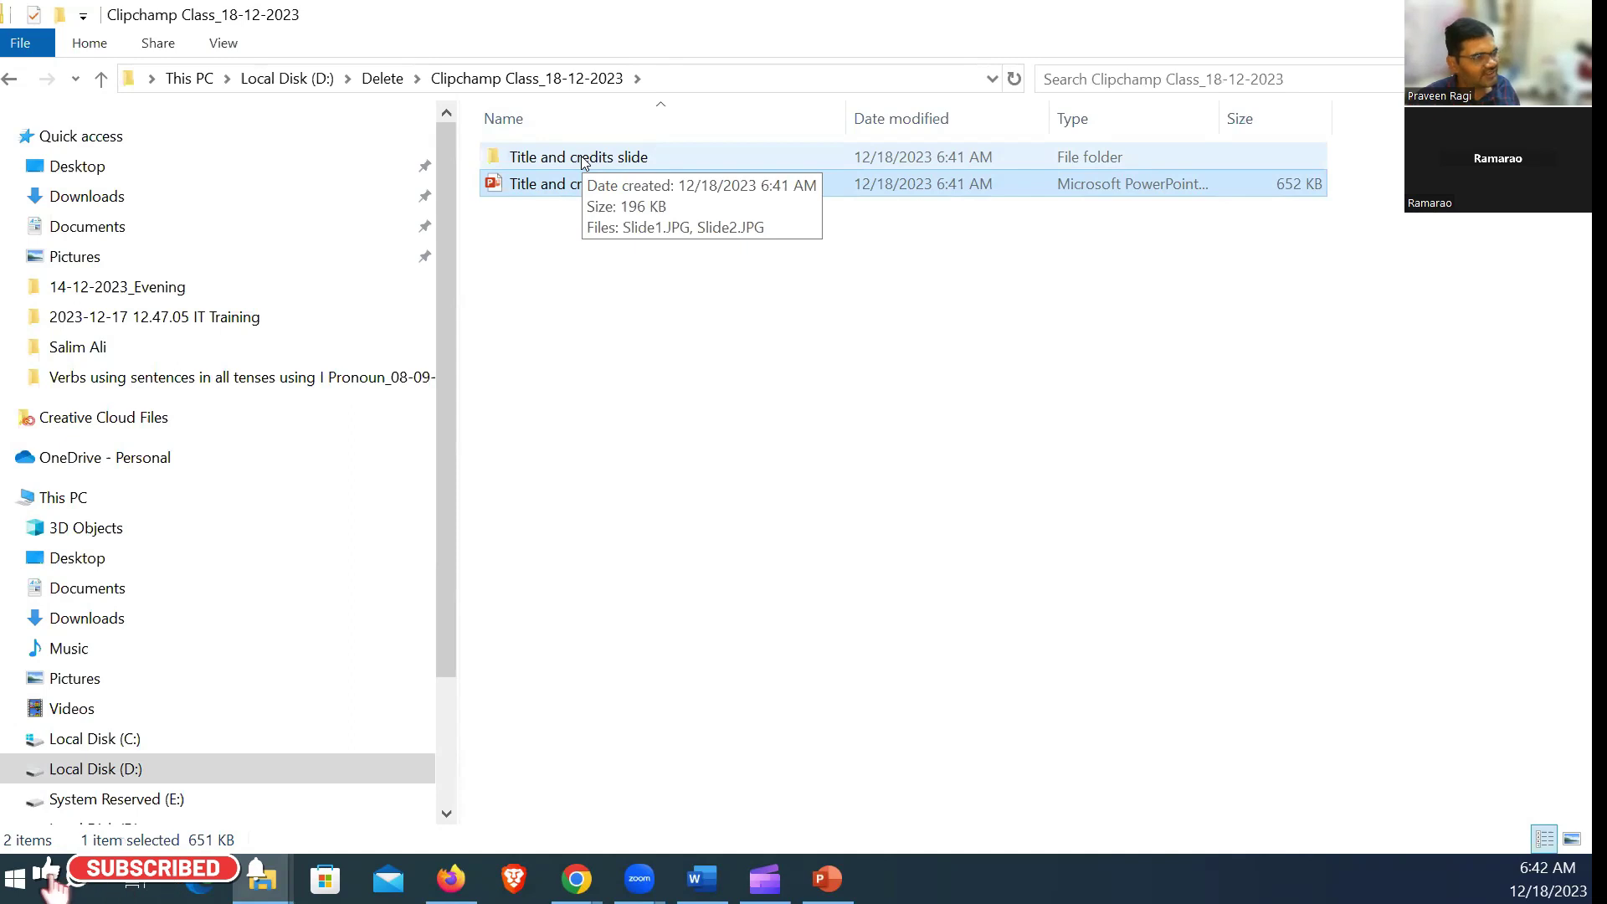
Step: Open the Title and credits slide folder and check Slide1.JPG and Slide2.JPG
double_click(583, 159)
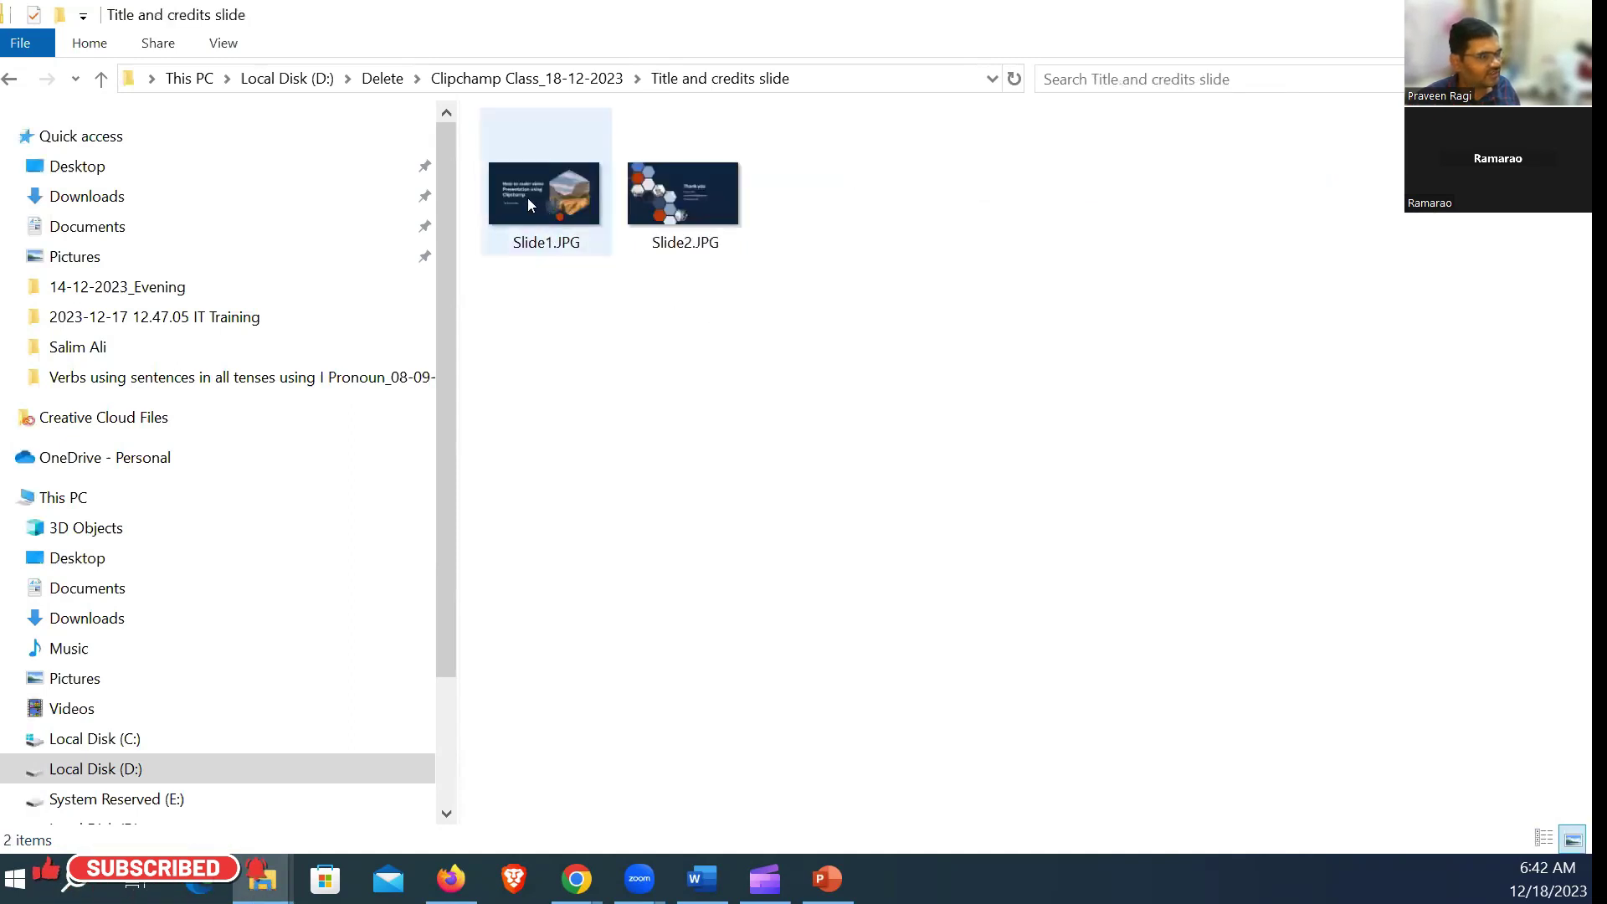
click(527, 197)
click(703, 193)
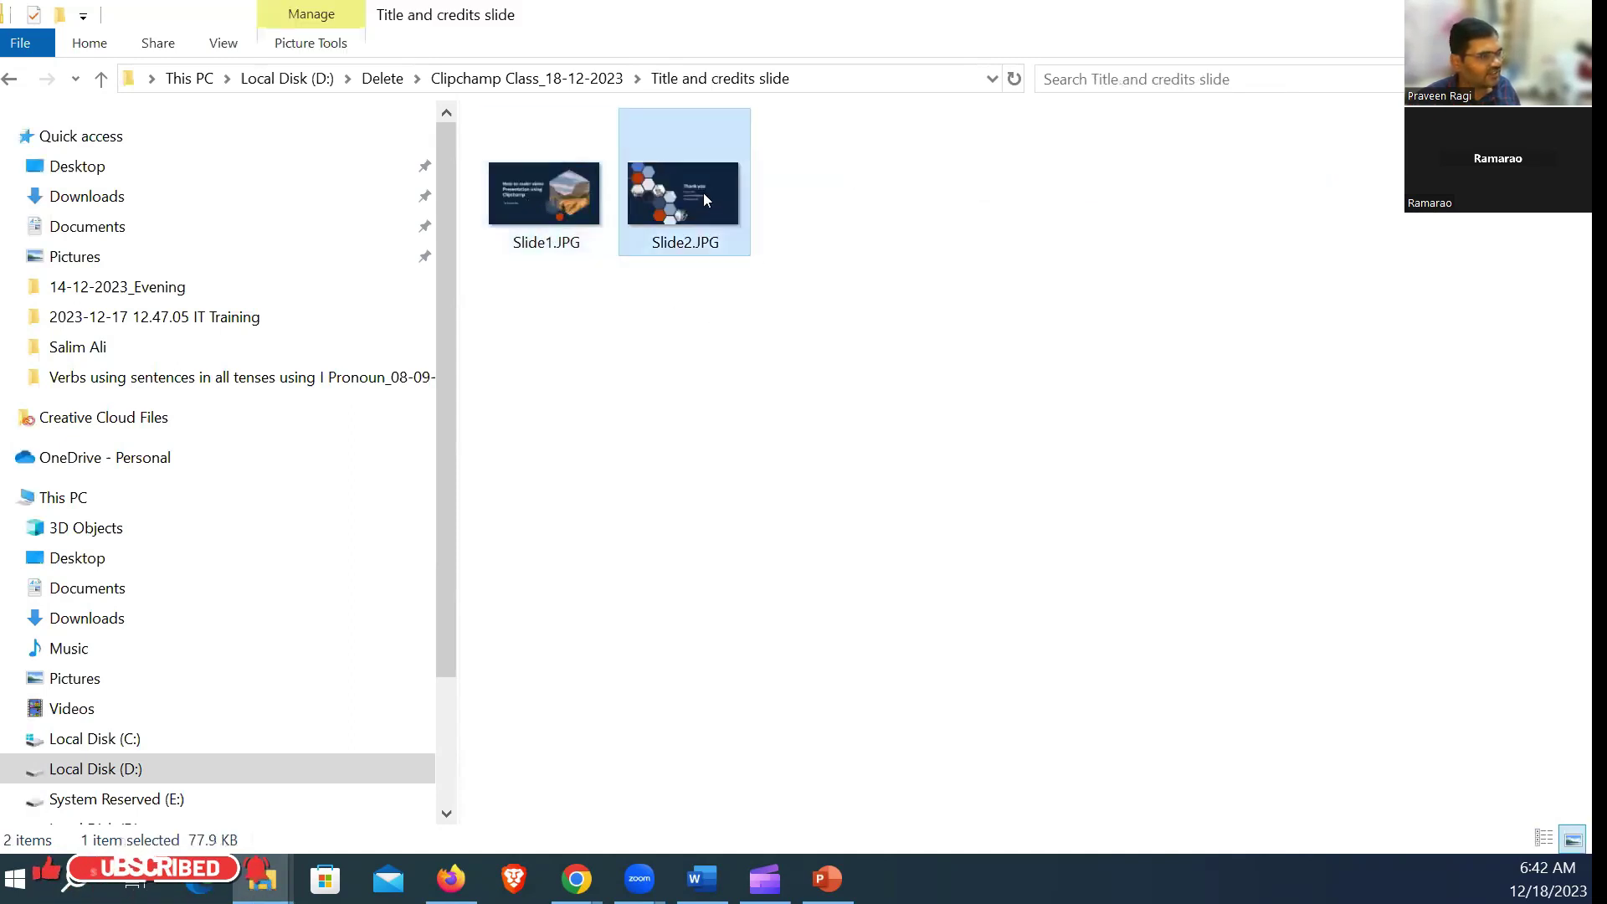
click(912, 500)
Step: Back in Clipchamp, rewind the timeline to the start and show Your media
click(764, 878)
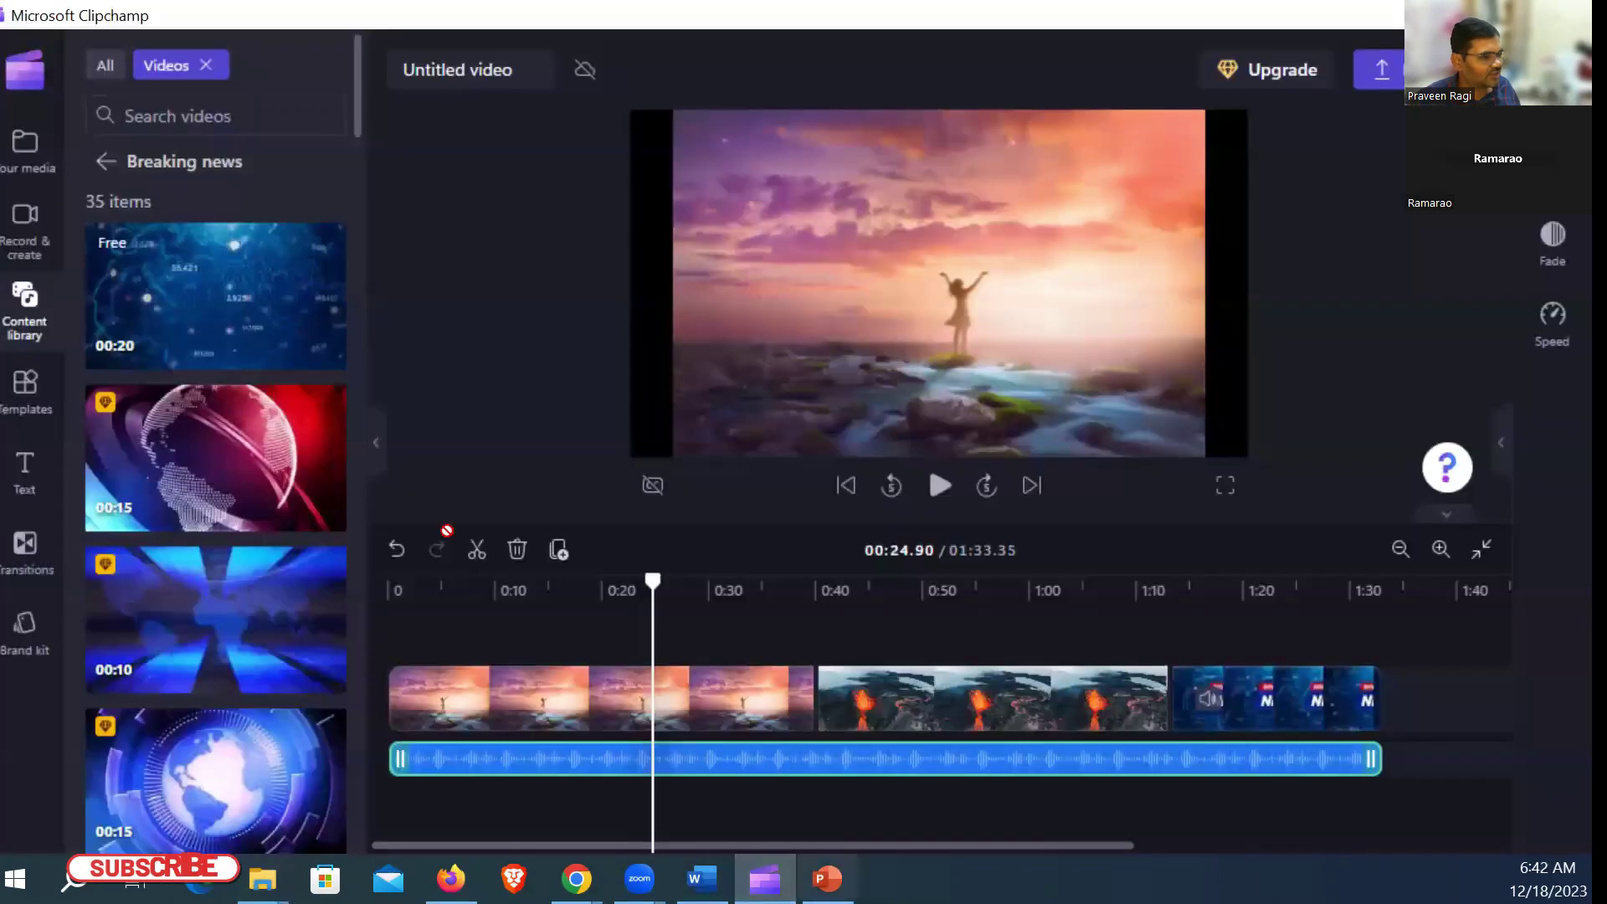
drag(652, 582, 343, 570)
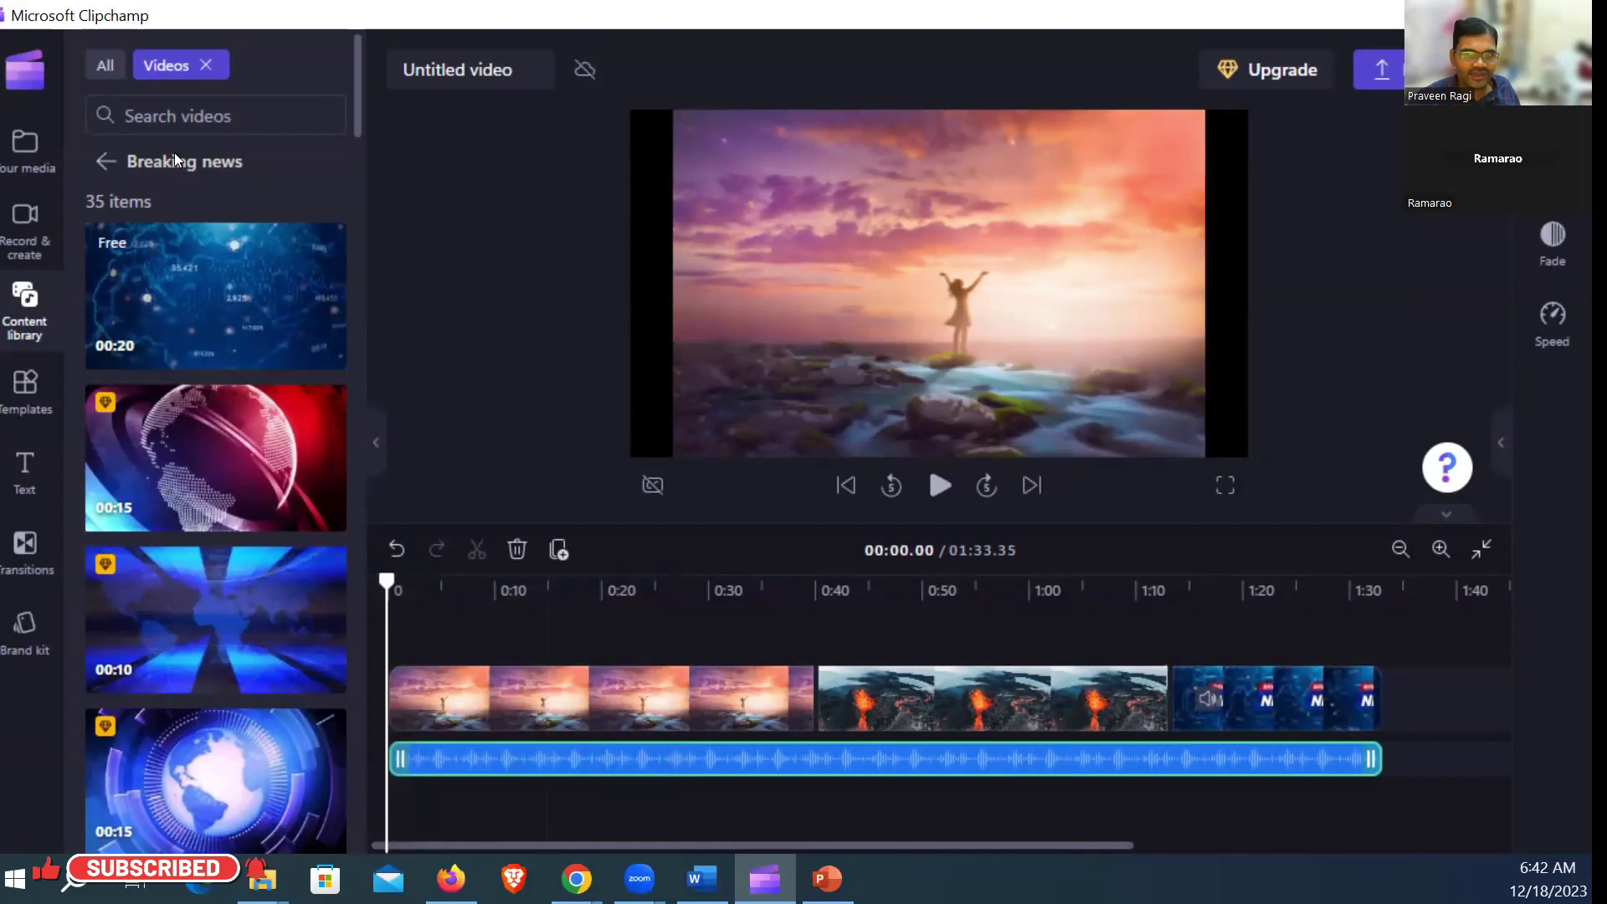
click(26, 151)
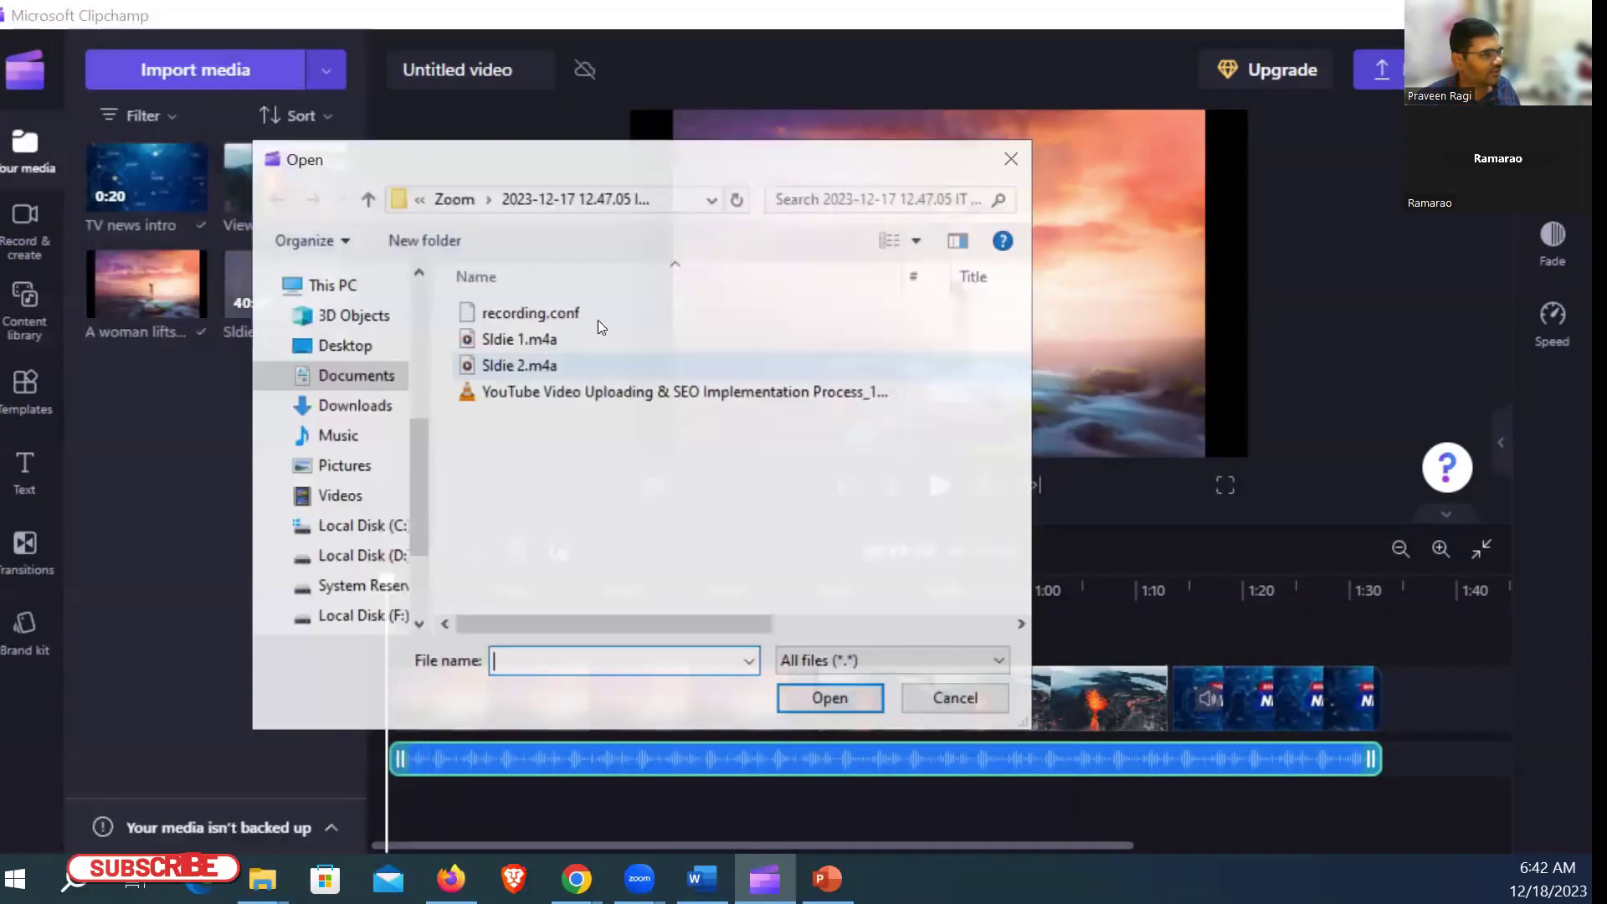
Step: Import Slide1.JPG from D:\Delete\Clipchamp Class_18-12-2023\Title and credits slide
click(366, 555)
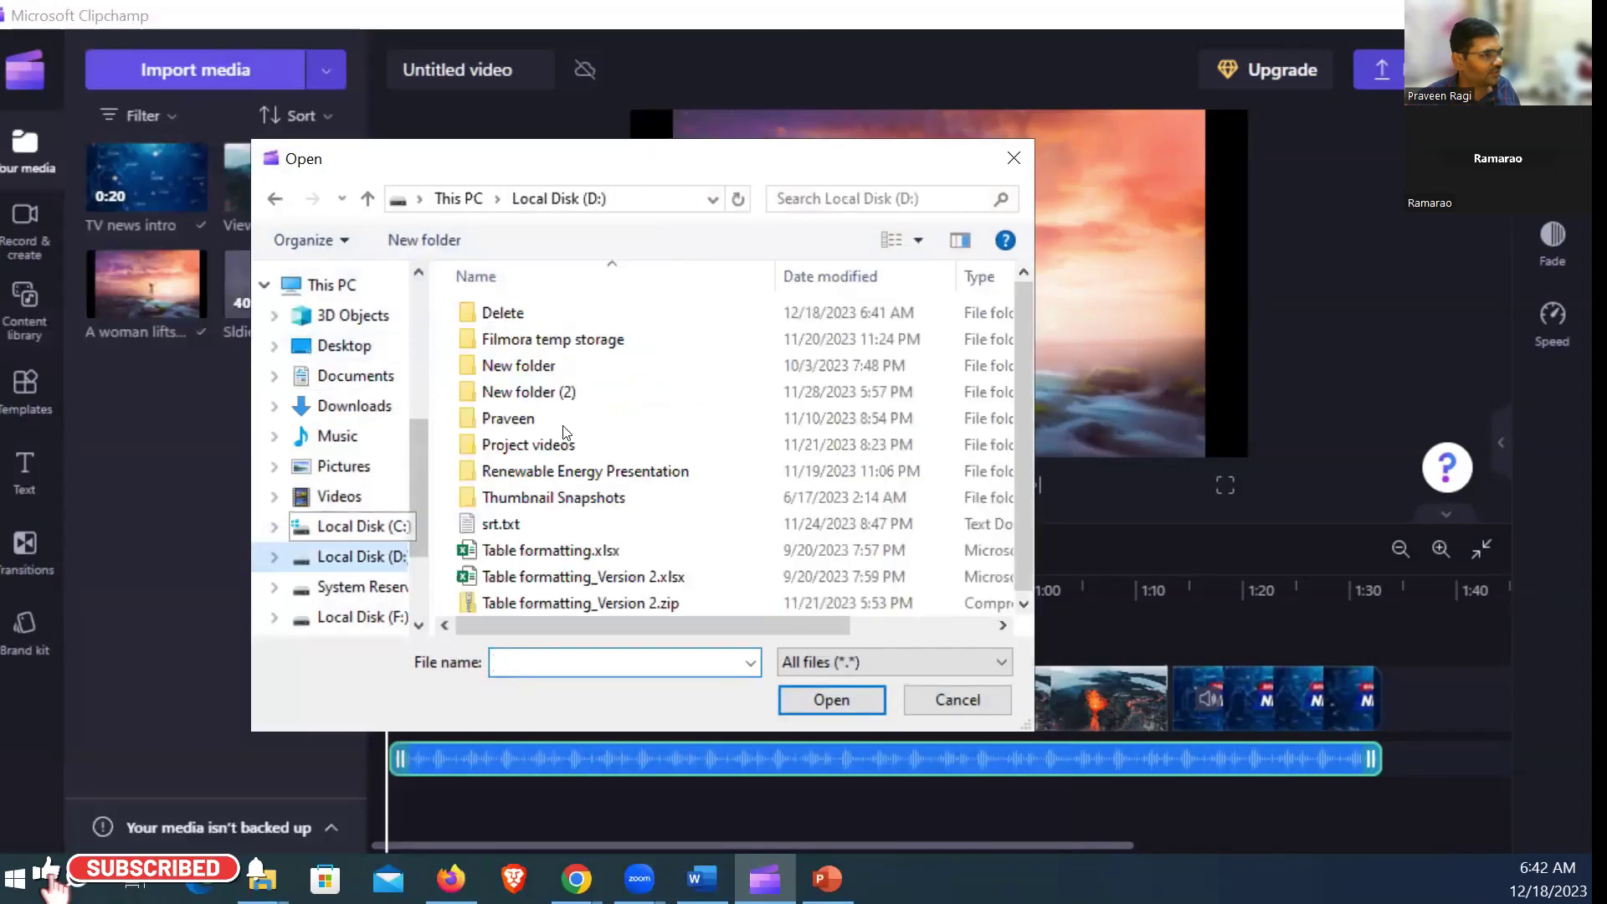
double_click(494, 312)
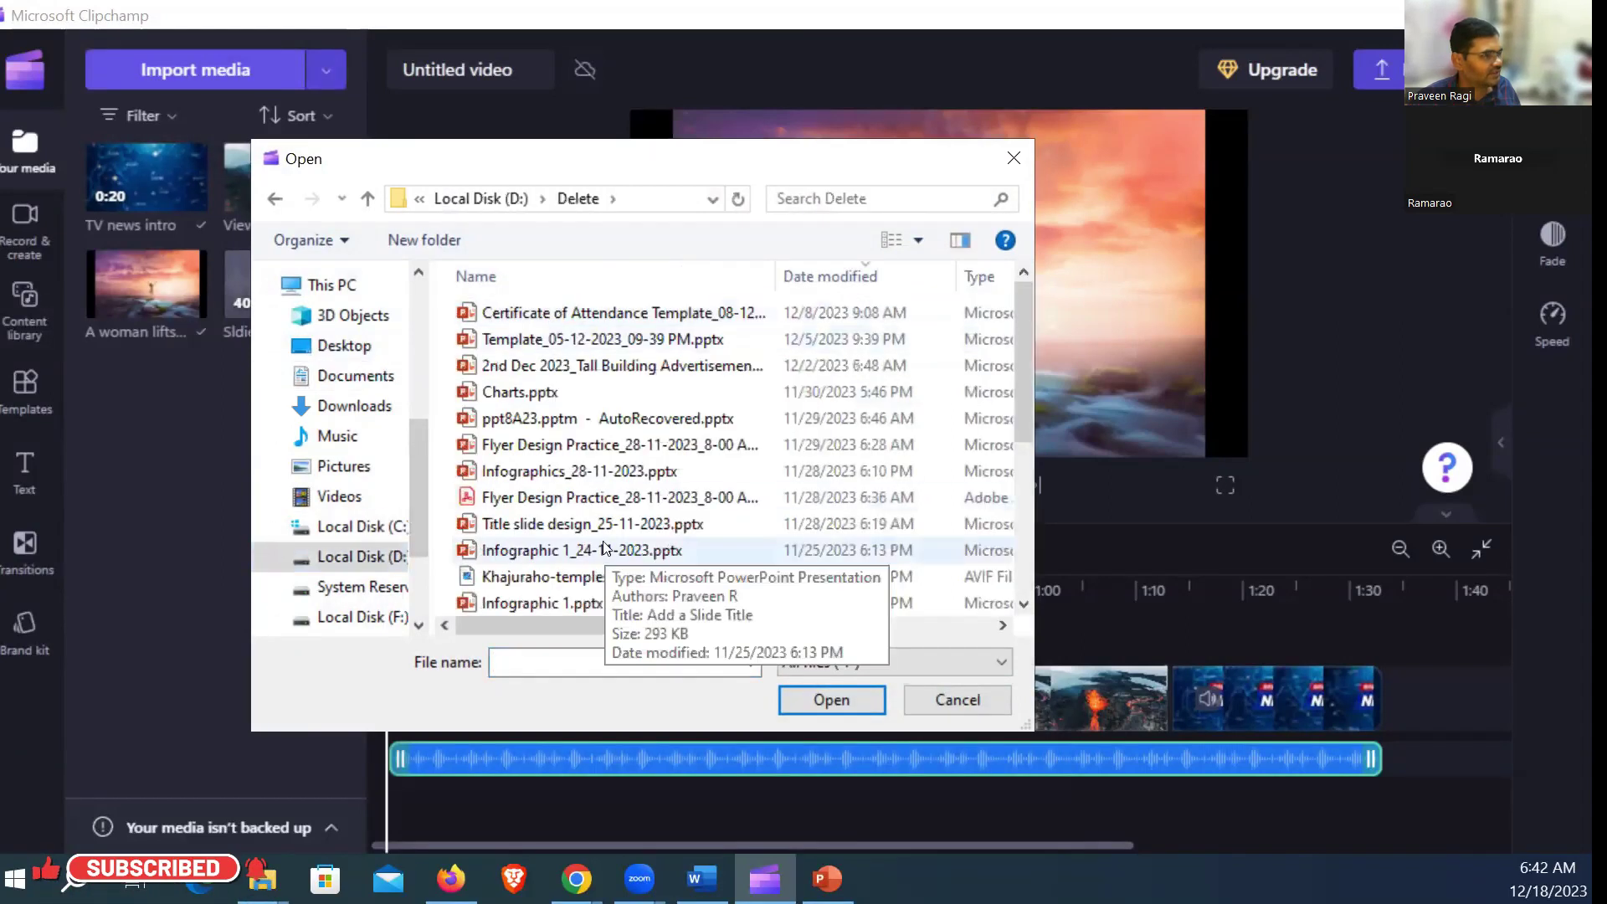
scroll(511, 536, down, 3)
double_click(533, 477)
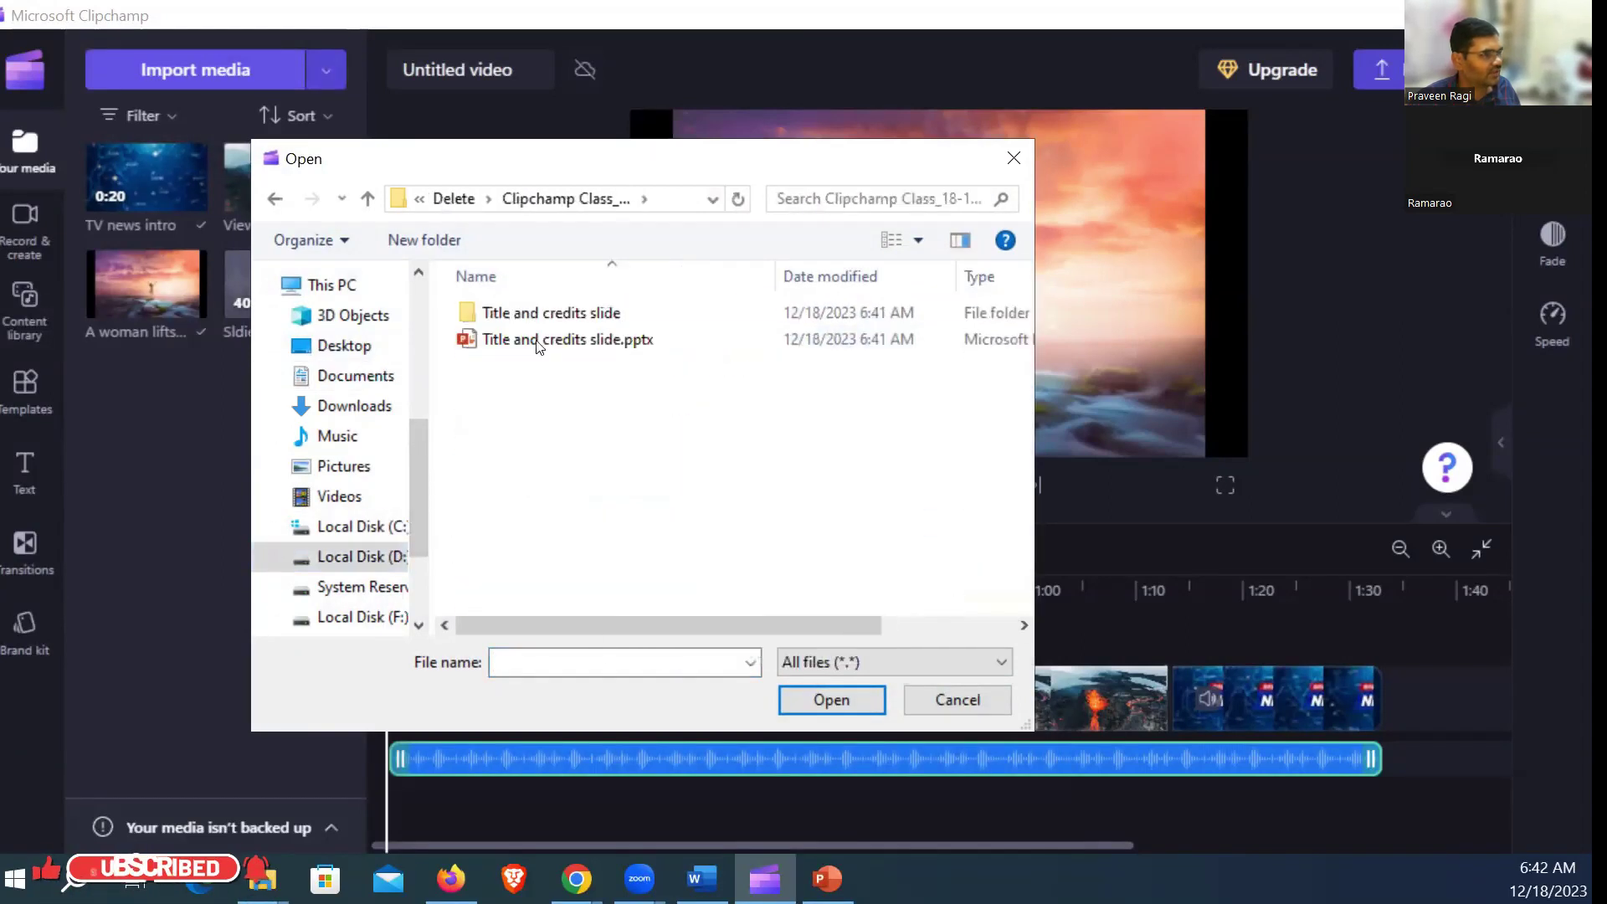
double_click(552, 314)
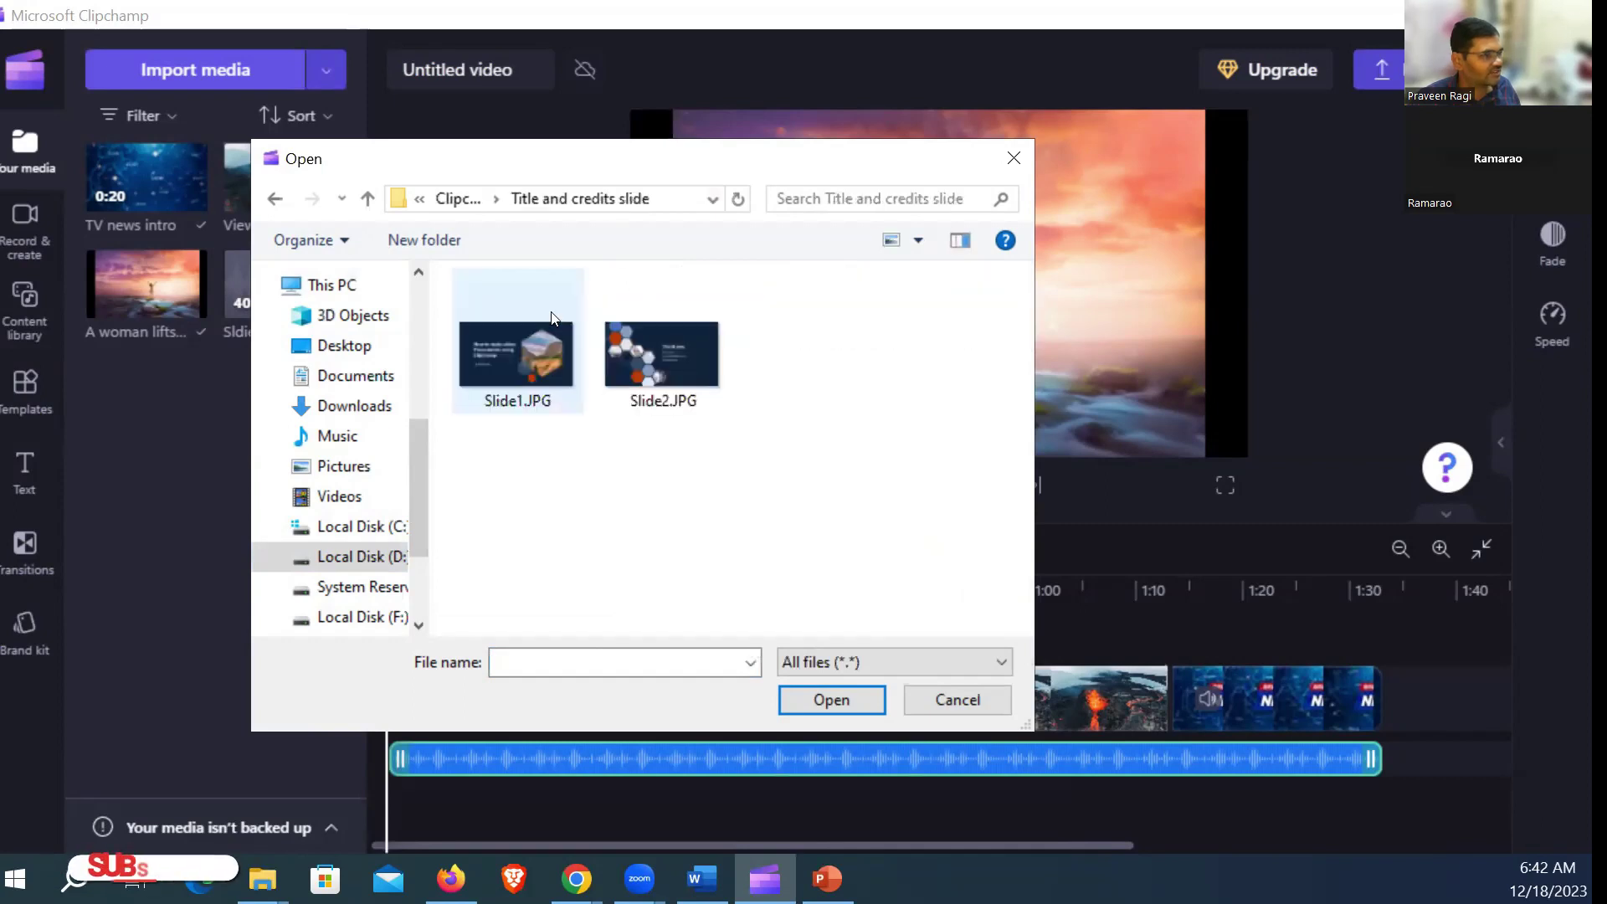
click(543, 378)
click(852, 696)
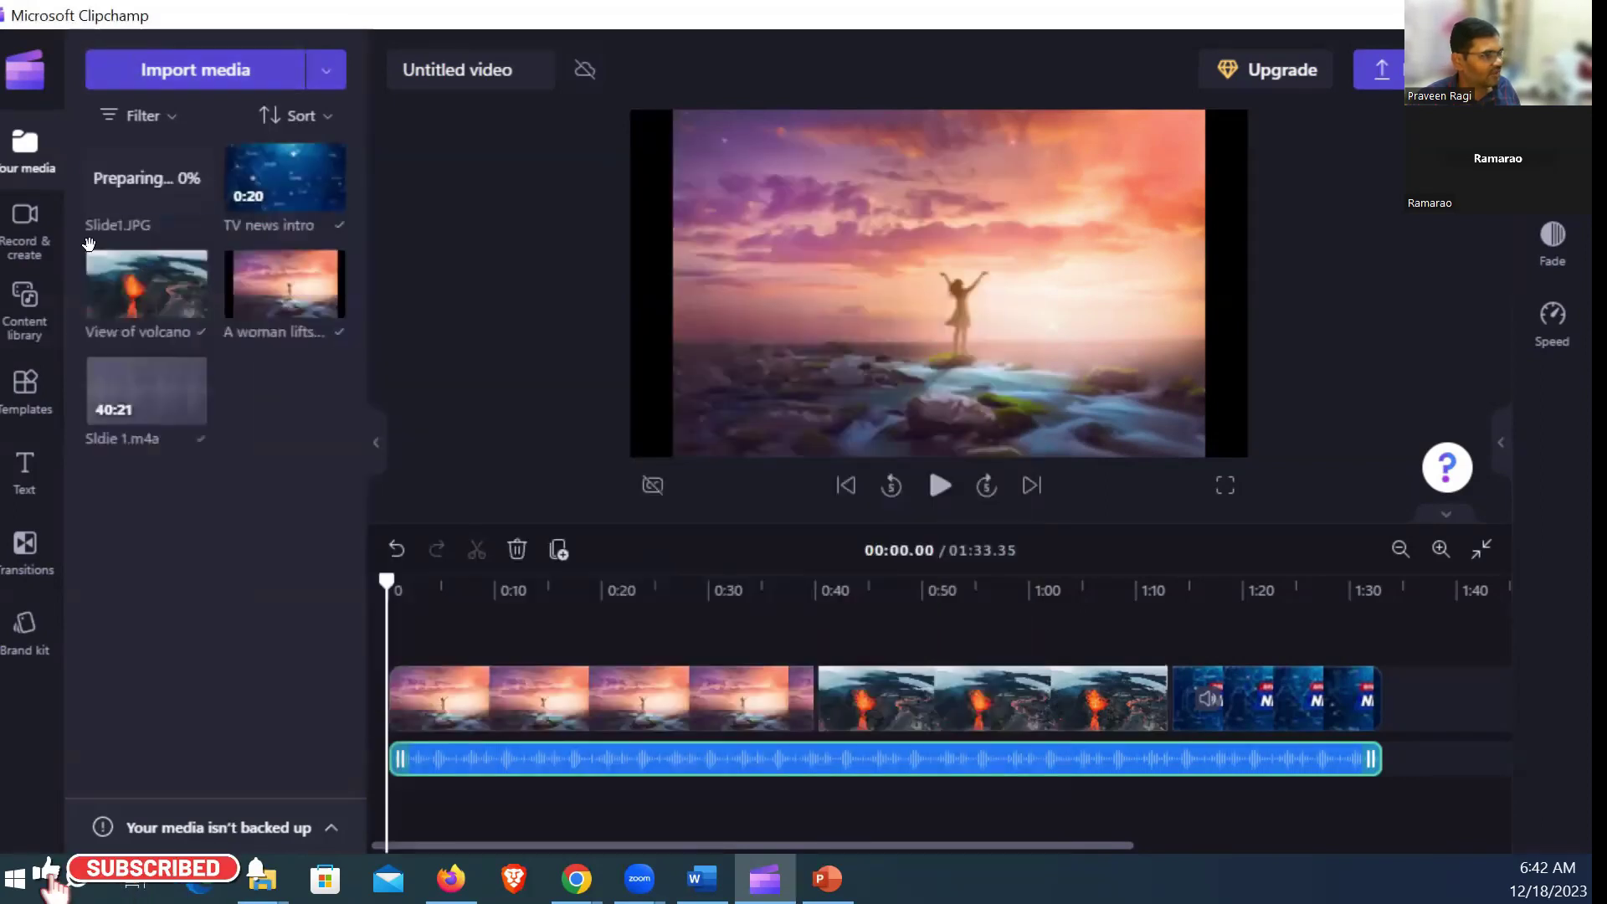
Step: Place Slide1.JPG before the first clip and shift Sldie 1.m4a to start after it
mouse_move(127, 179)
drag(197, 313, 493, 689)
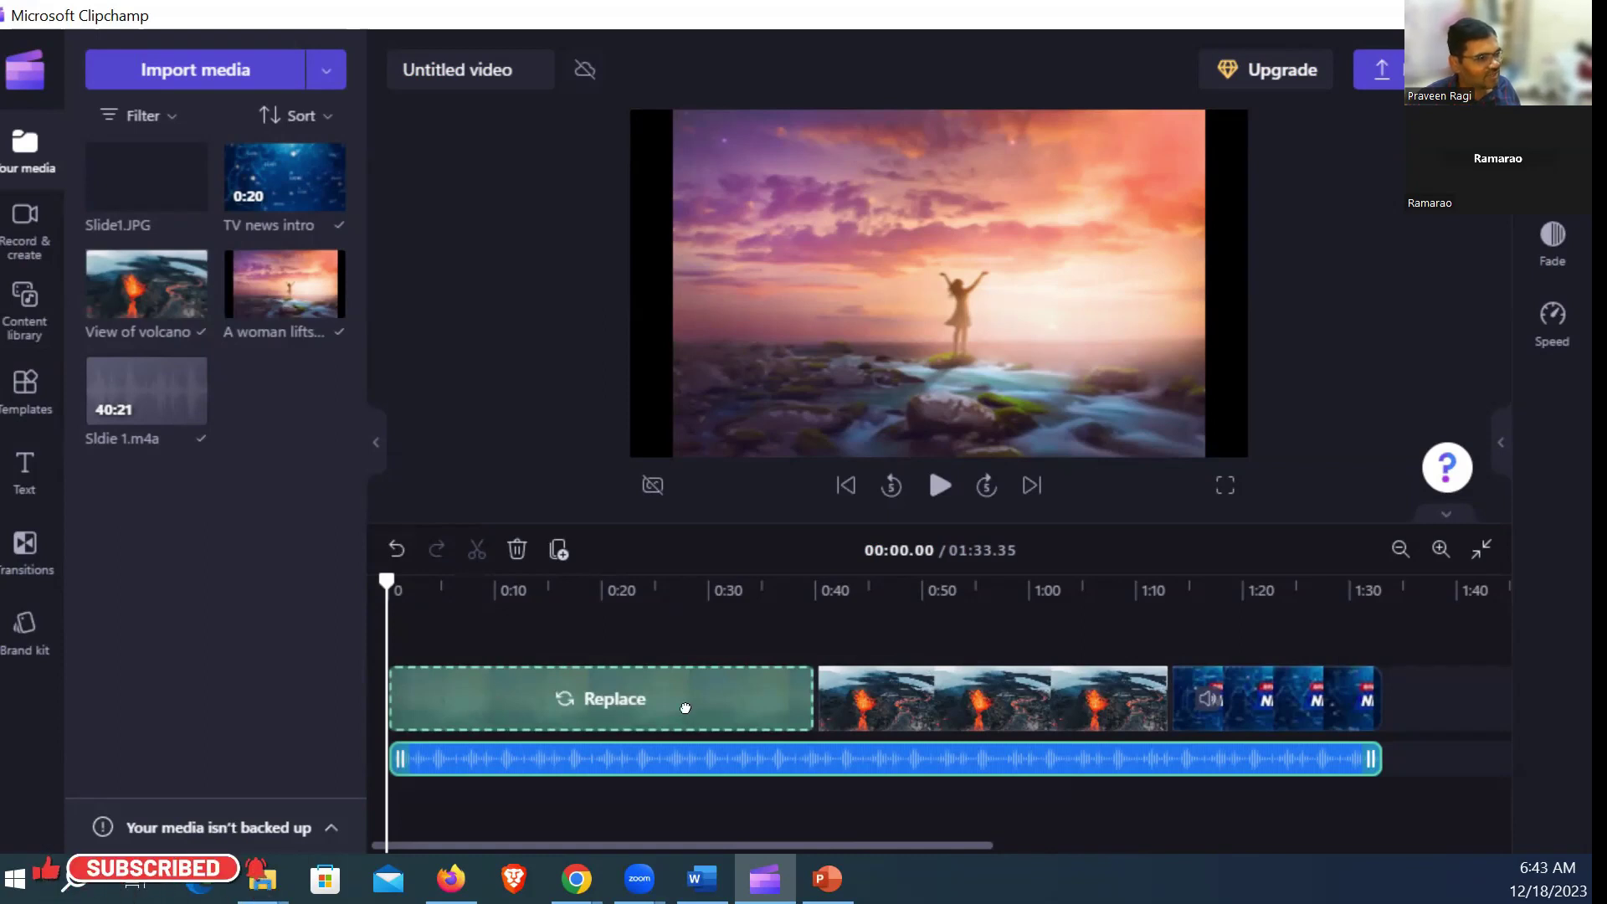
mouse_move(584, 680)
mouse_down()
mouse_move(574, 640)
mouse_move(343, 685)
mouse_move(391, 713)
mouse_up()
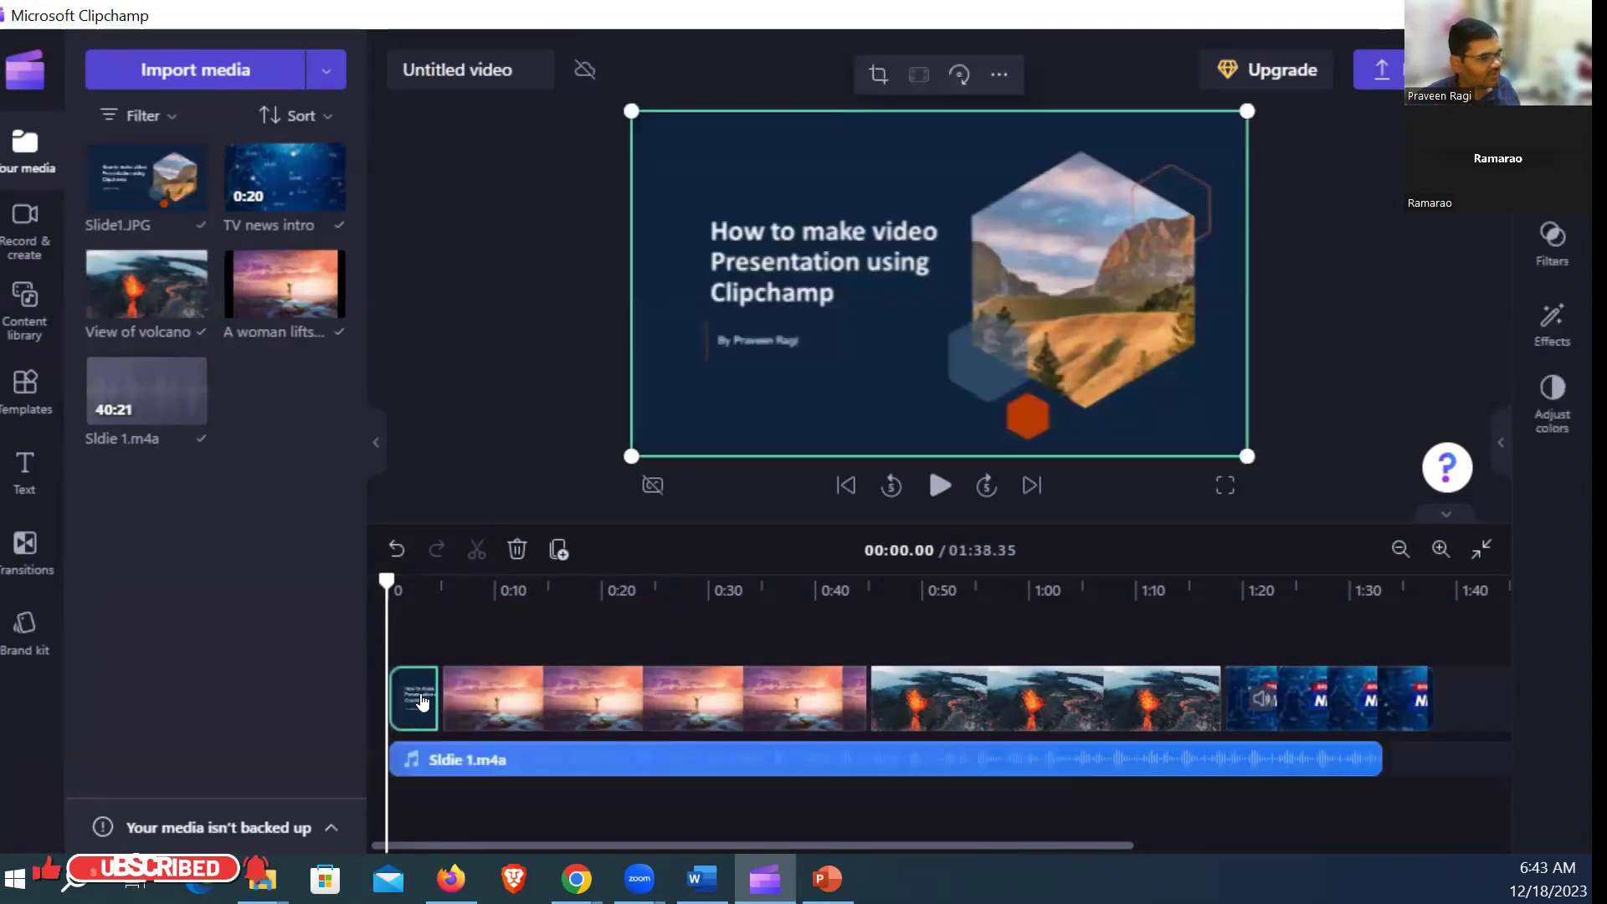
drag(537, 760, 585, 761)
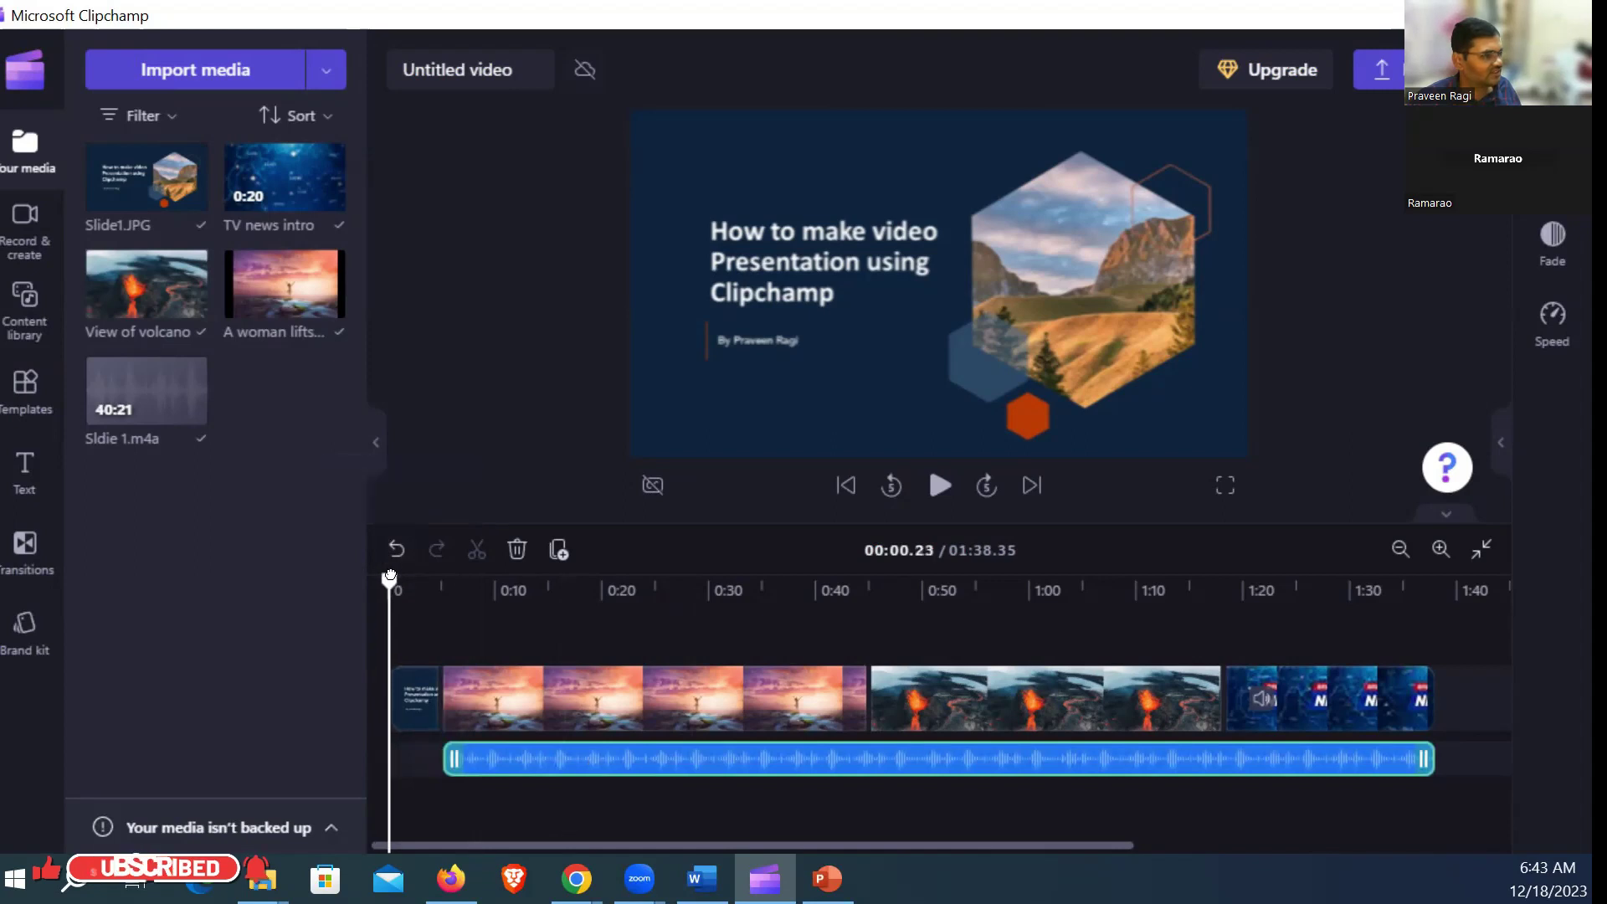
Step: Preview the video's first seconds, pause around 7 seconds, and open the Content library
click(939, 485)
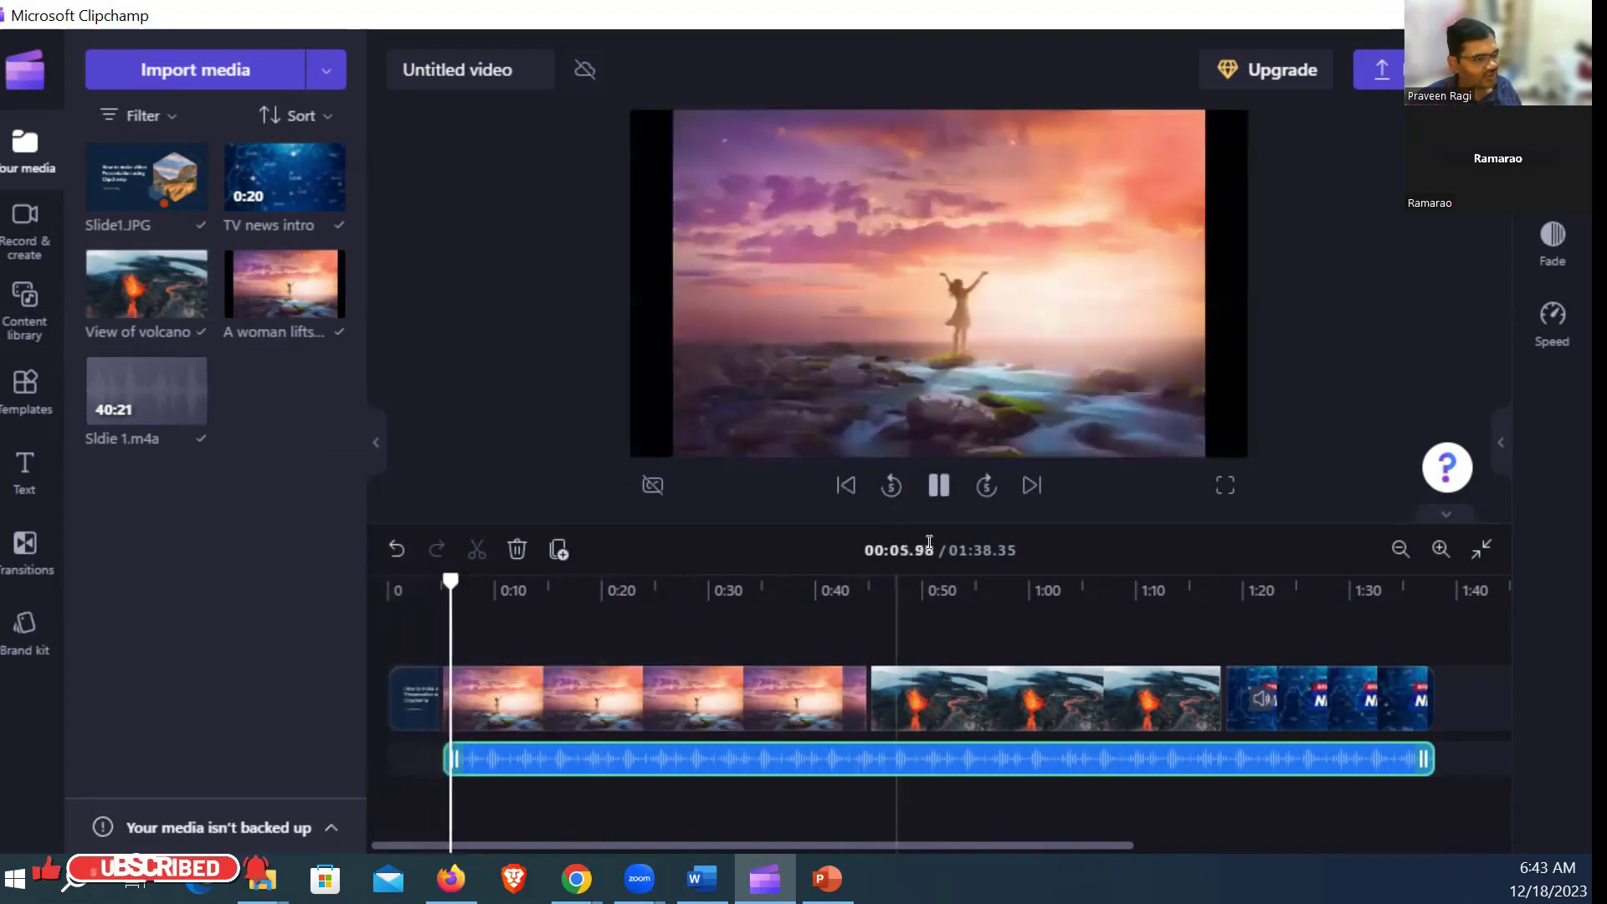
click(939, 485)
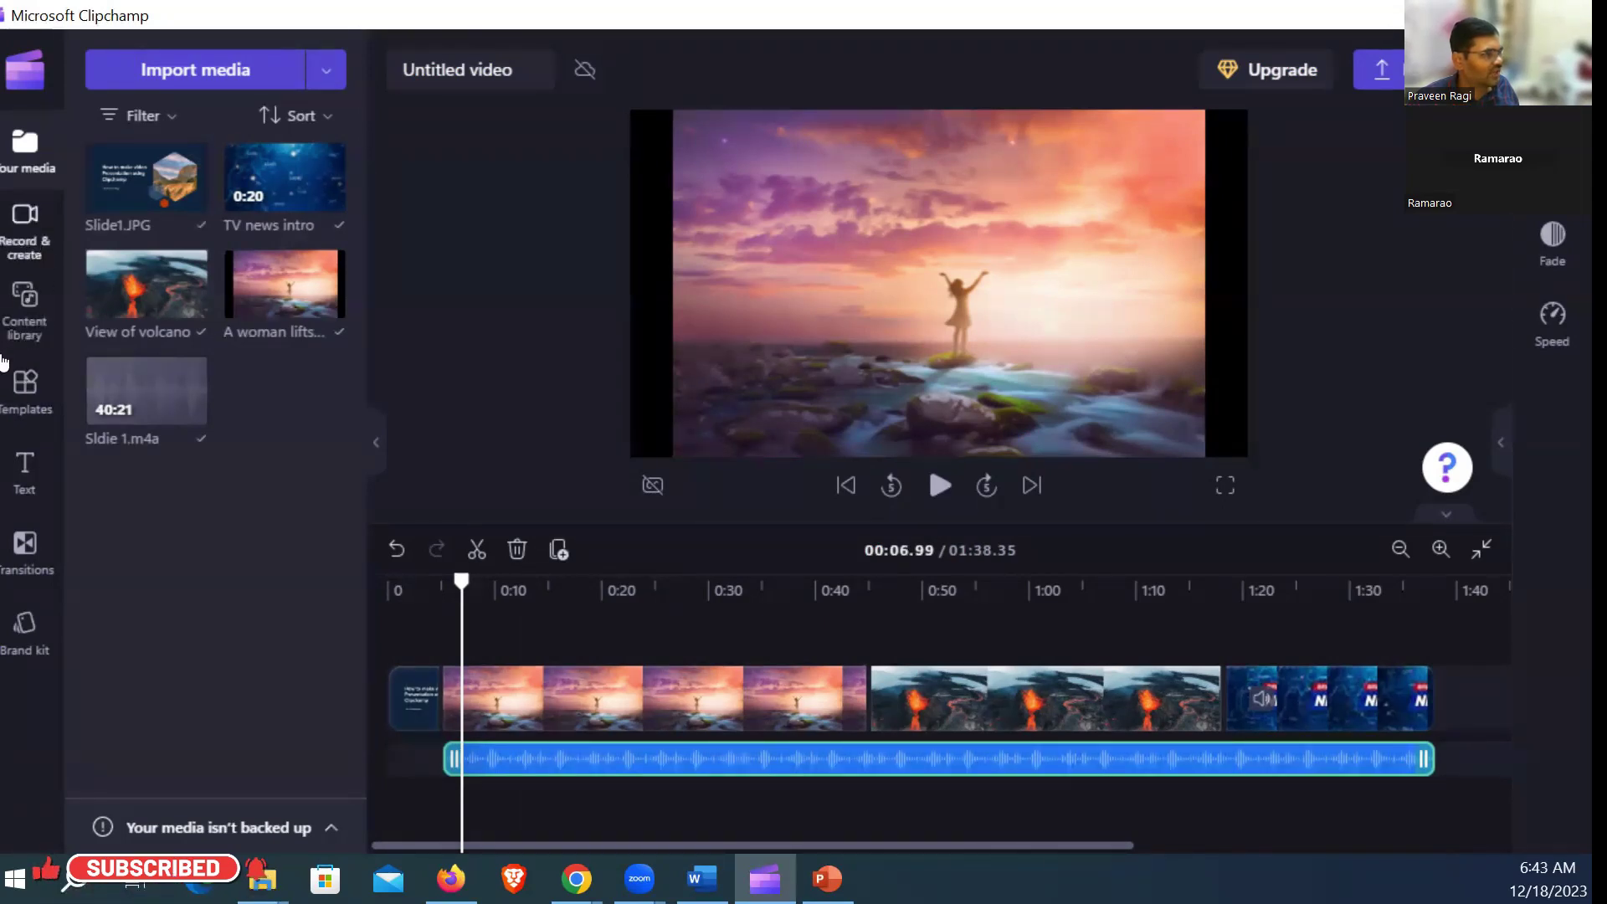
click(25, 311)
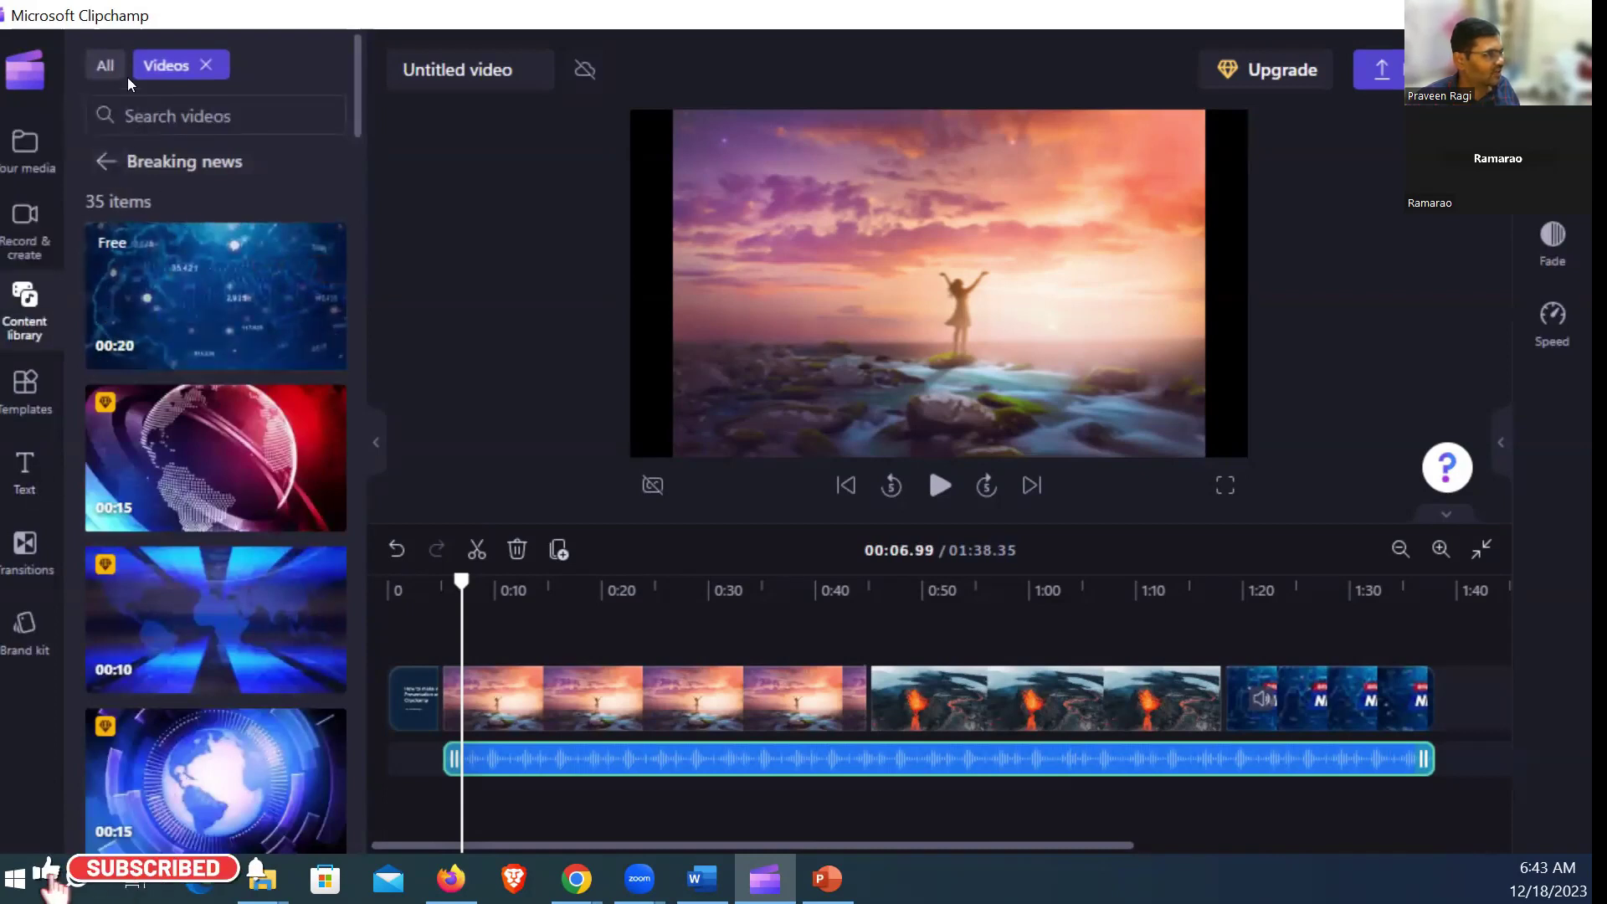
Step: Filter the Content library to Audio, then open Music and the Clipchamp selects collection
click(46, 350)
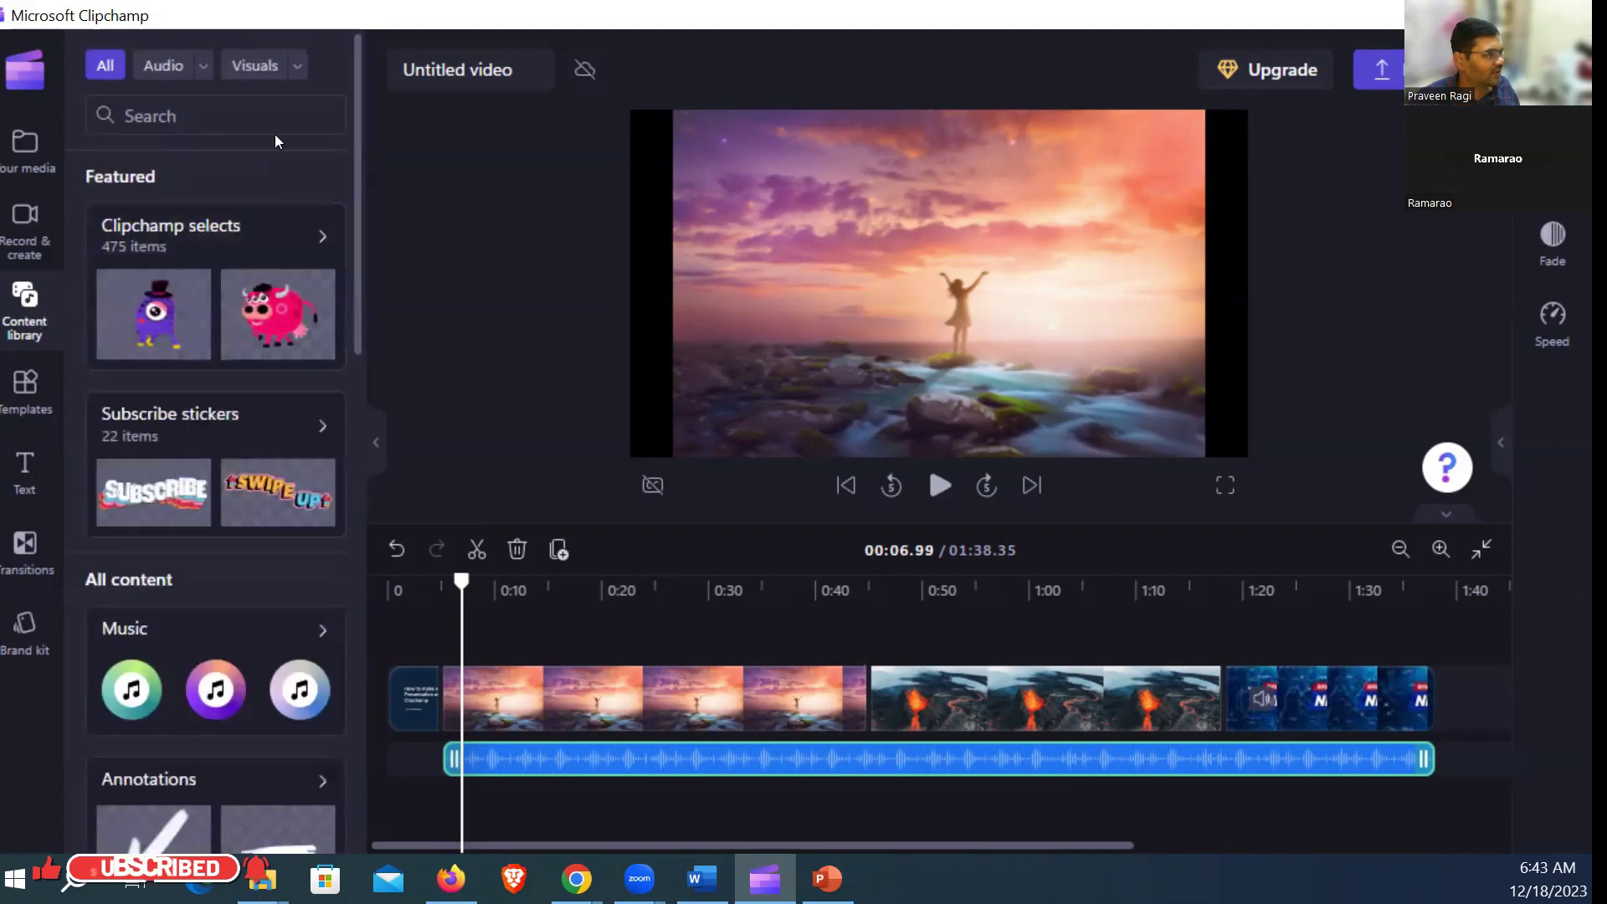
click(161, 67)
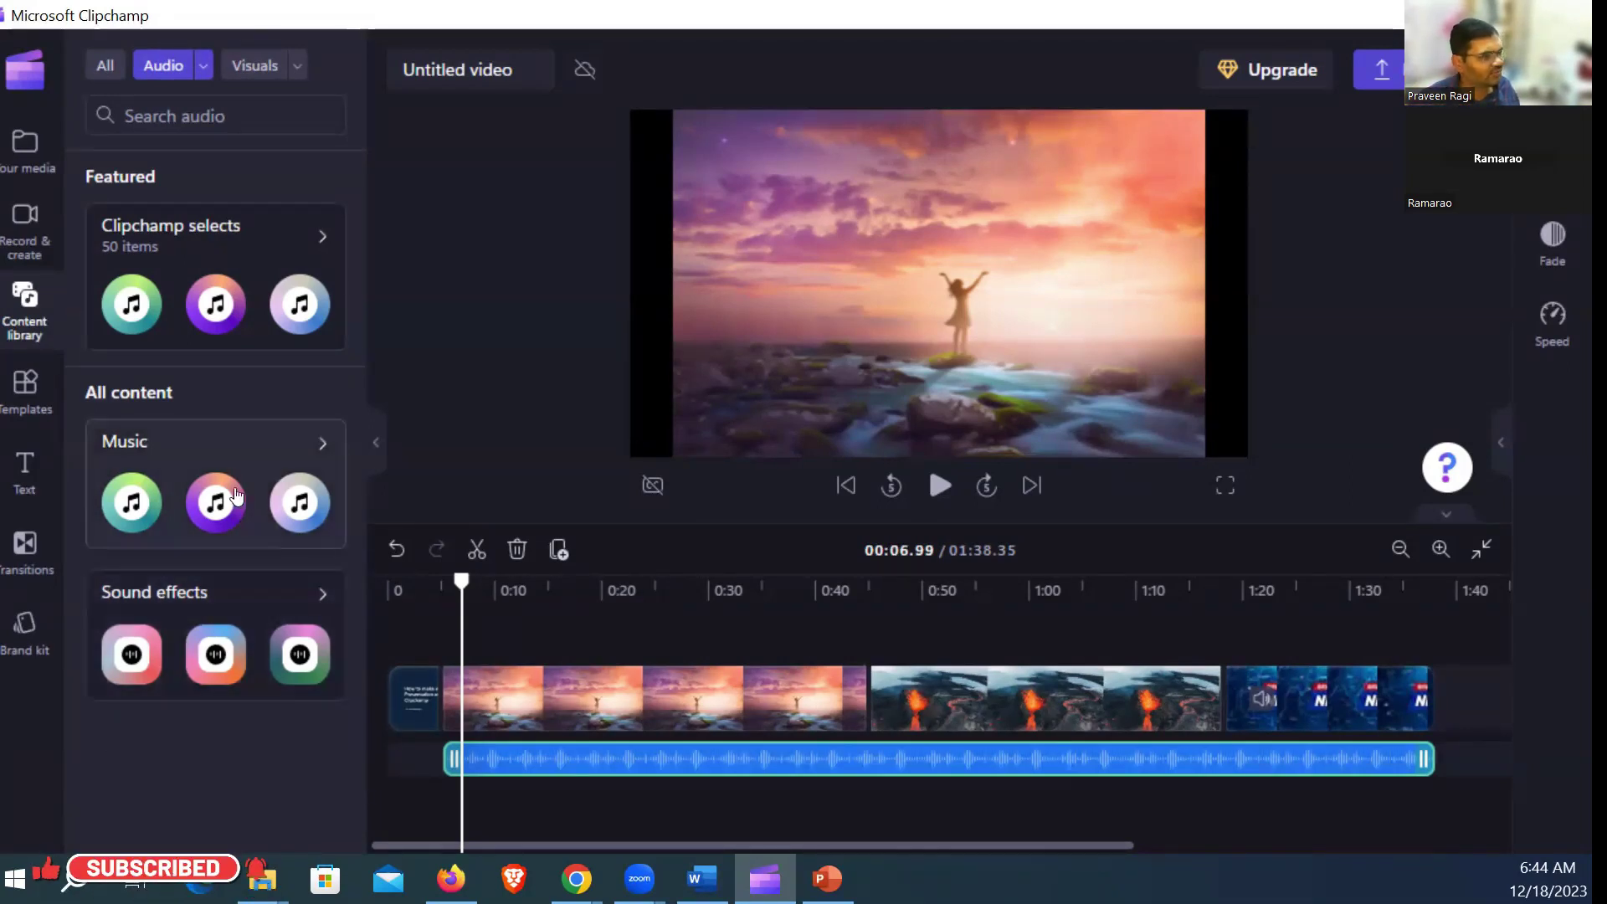
click(209, 497)
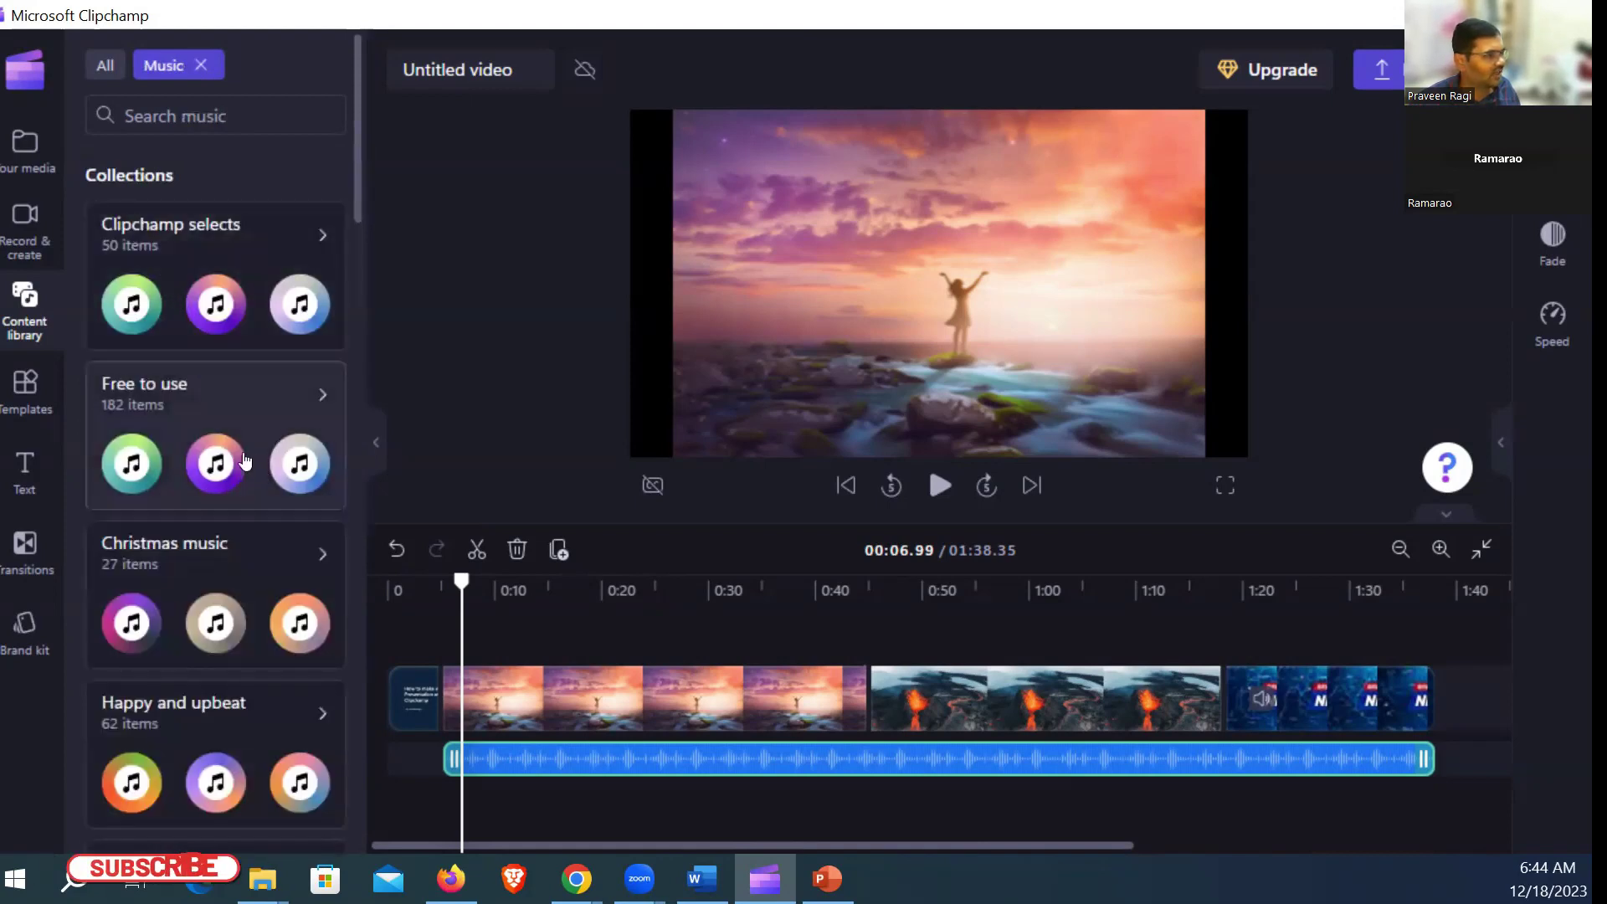
click(210, 283)
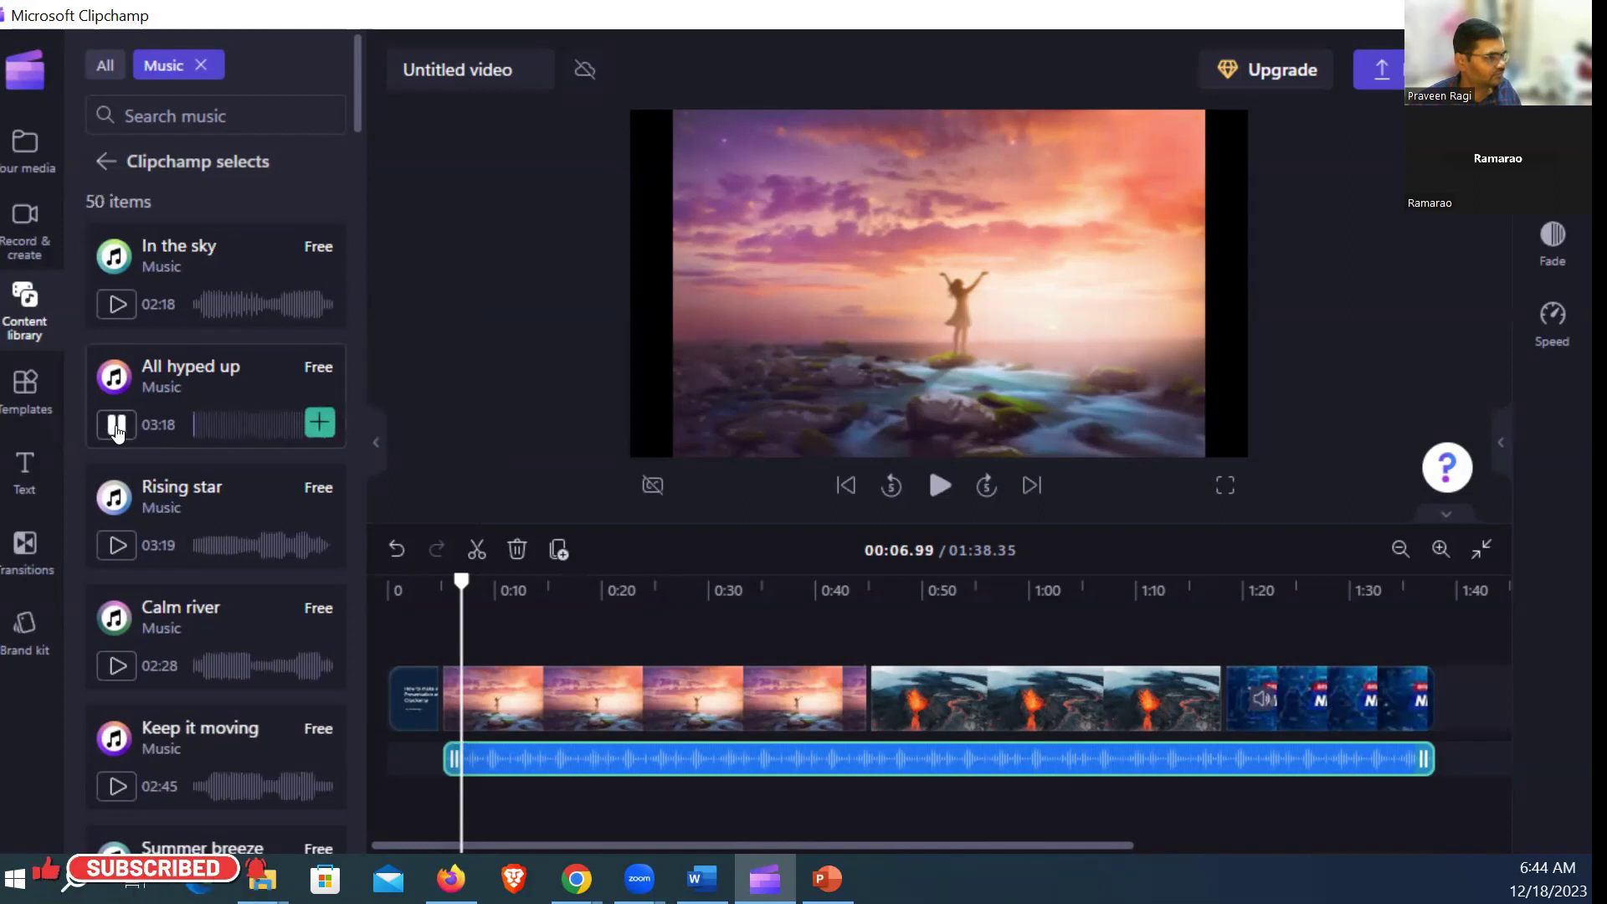
Step: Stop the All hyped up preview and add the track to the timeline start
click(117, 431)
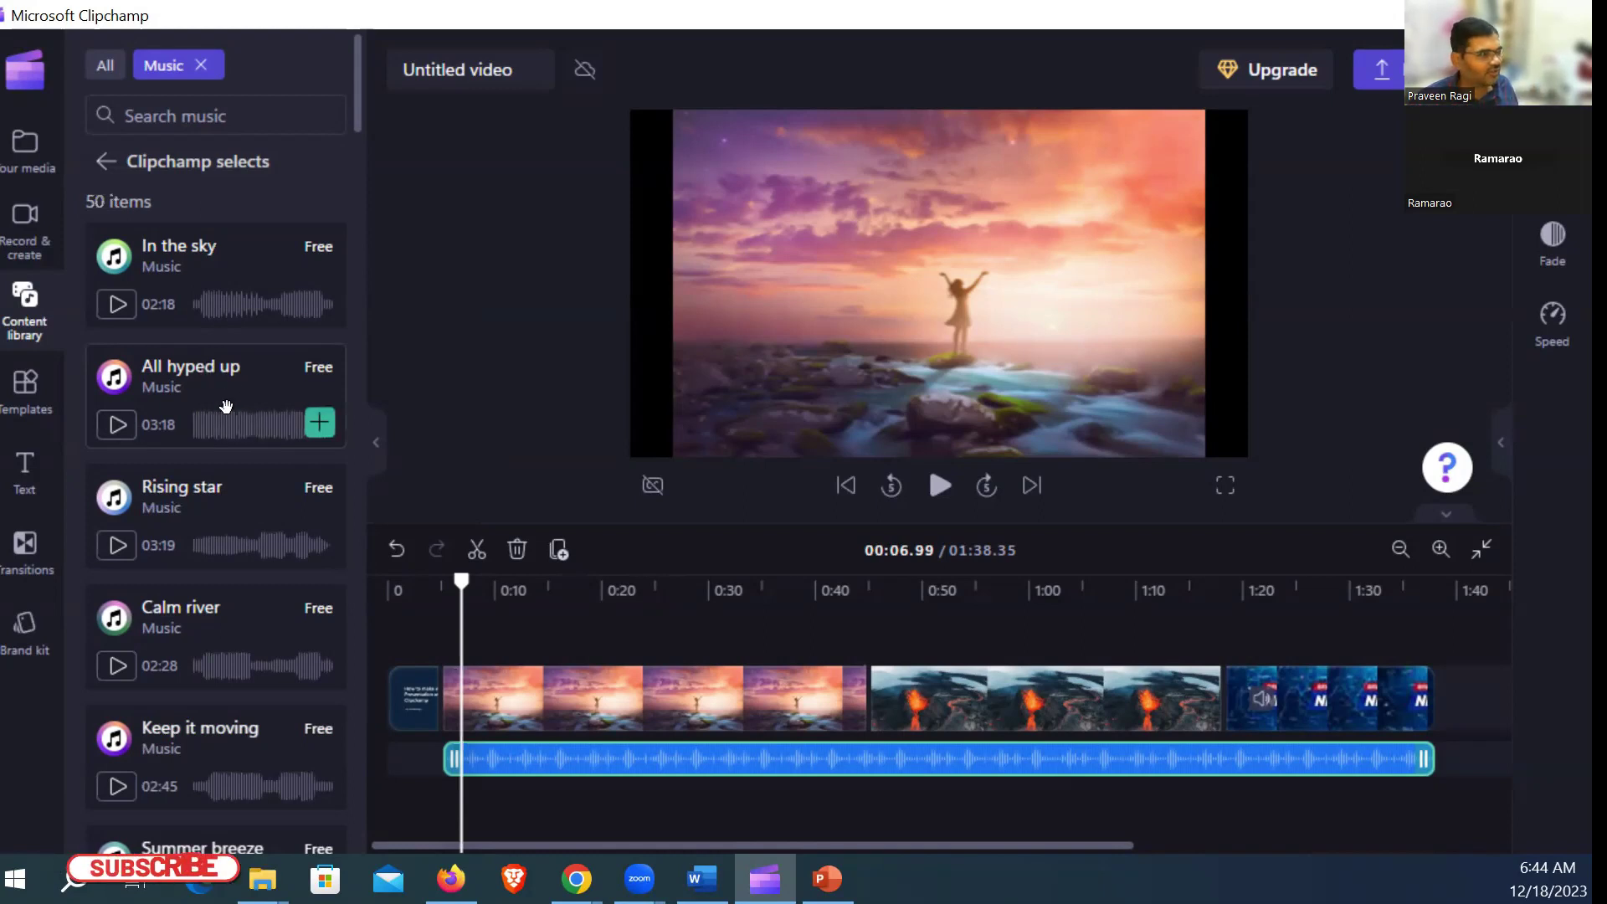
drag(208, 379, 454, 750)
click(418, 745)
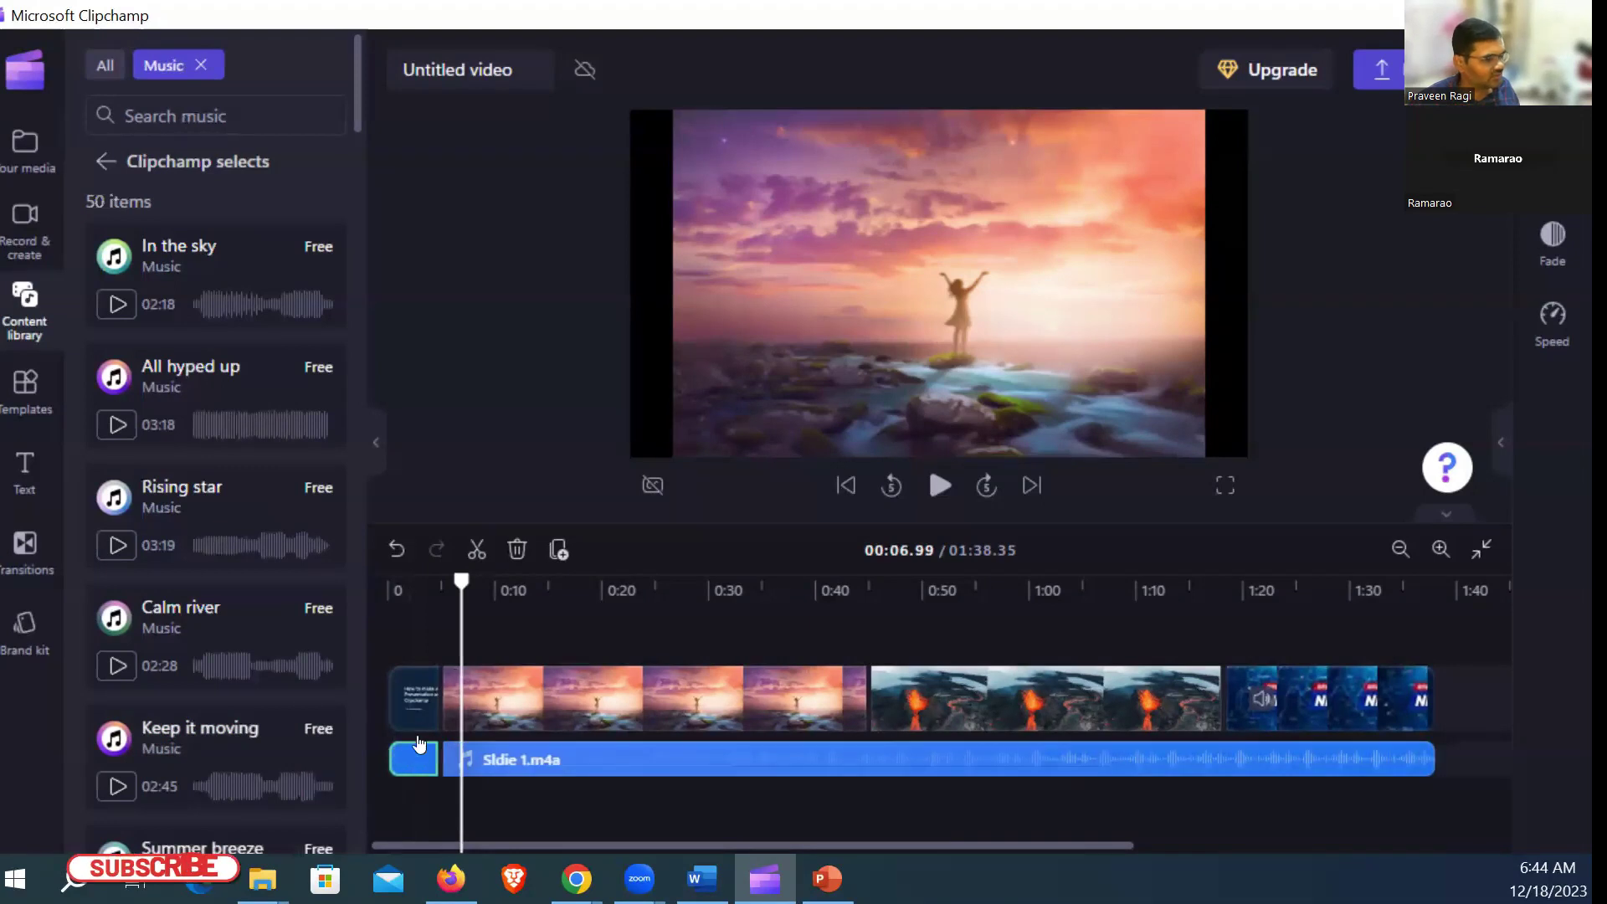
drag(462, 581, 408, 586)
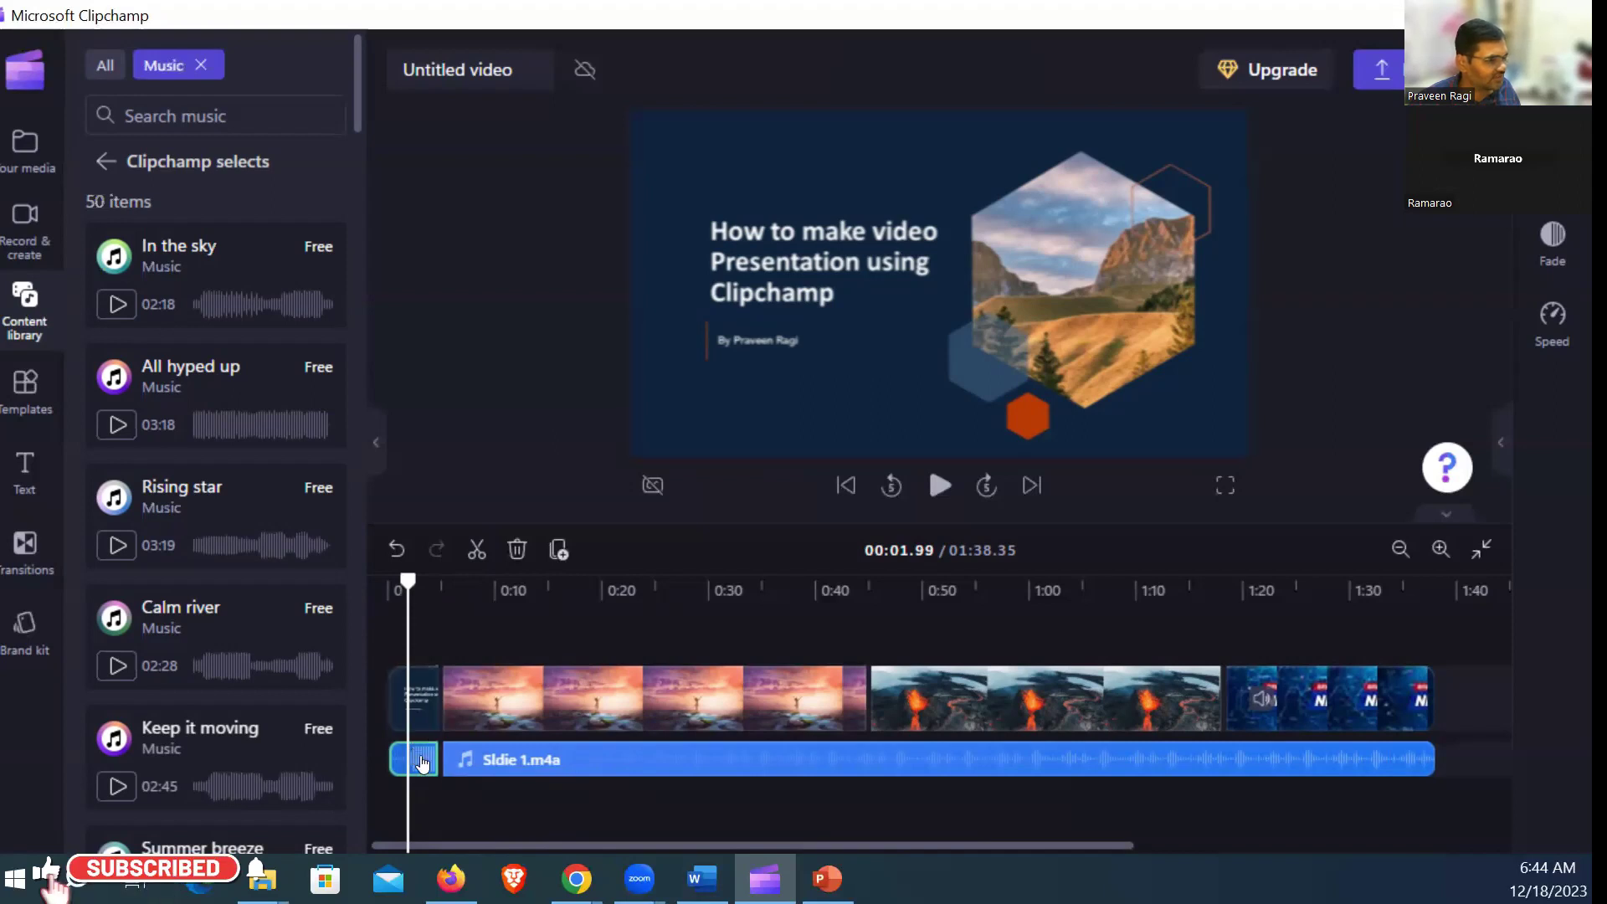
Step: Add All hyped up again, zoom the timeline in, and delete the extra full-length music clip
drag(210, 389, 510, 791)
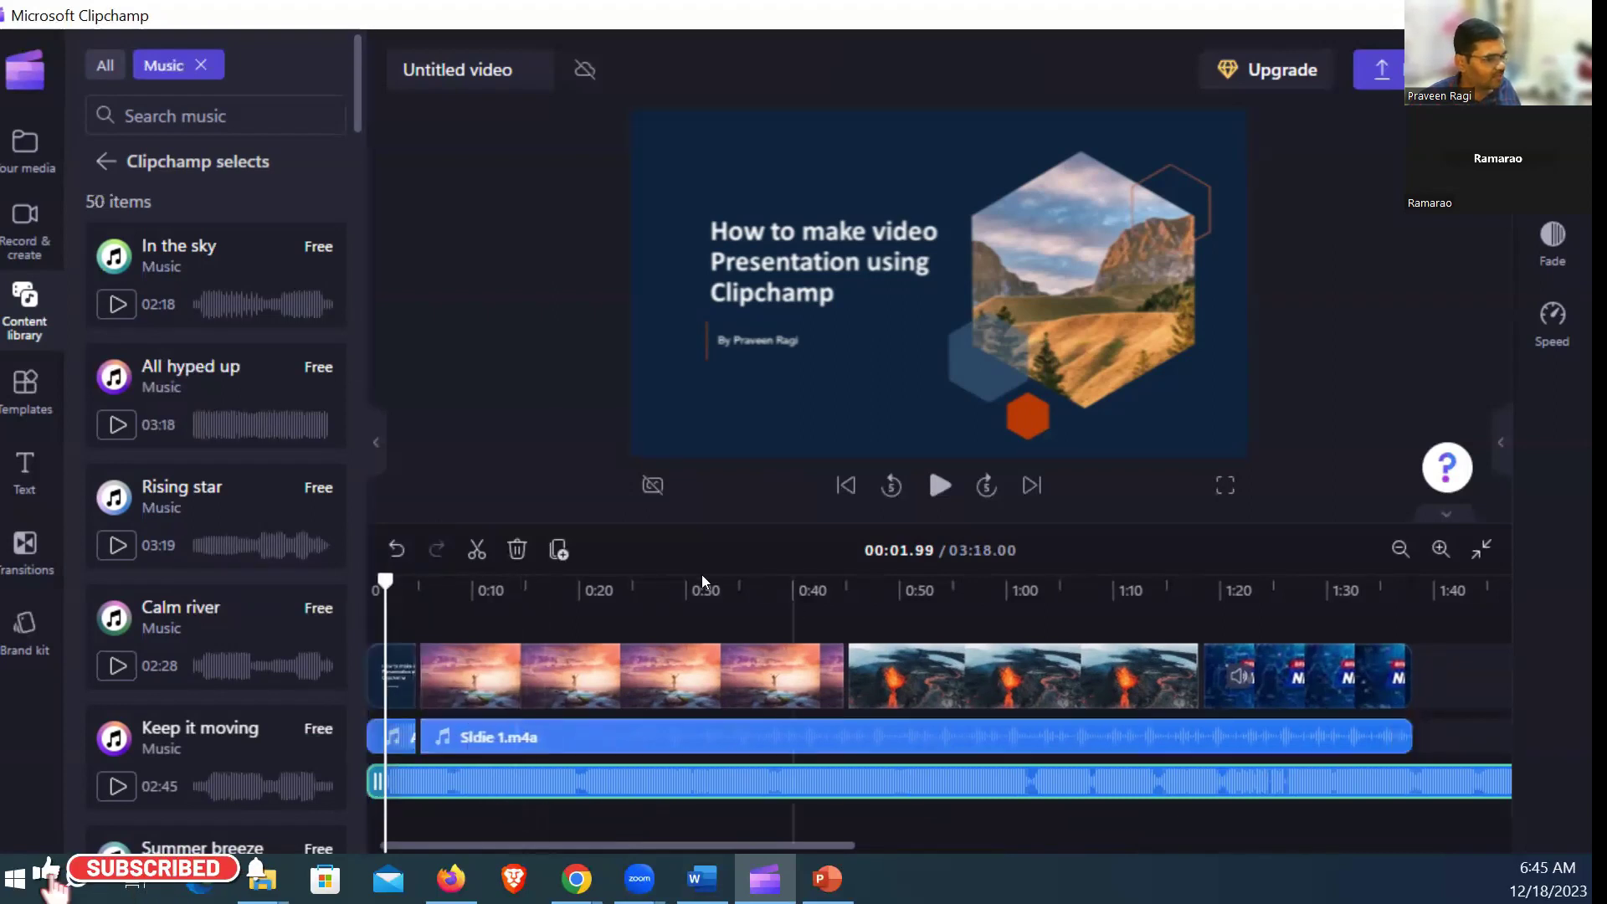
click(1439, 549)
click(1440, 550)
click(1439, 550)
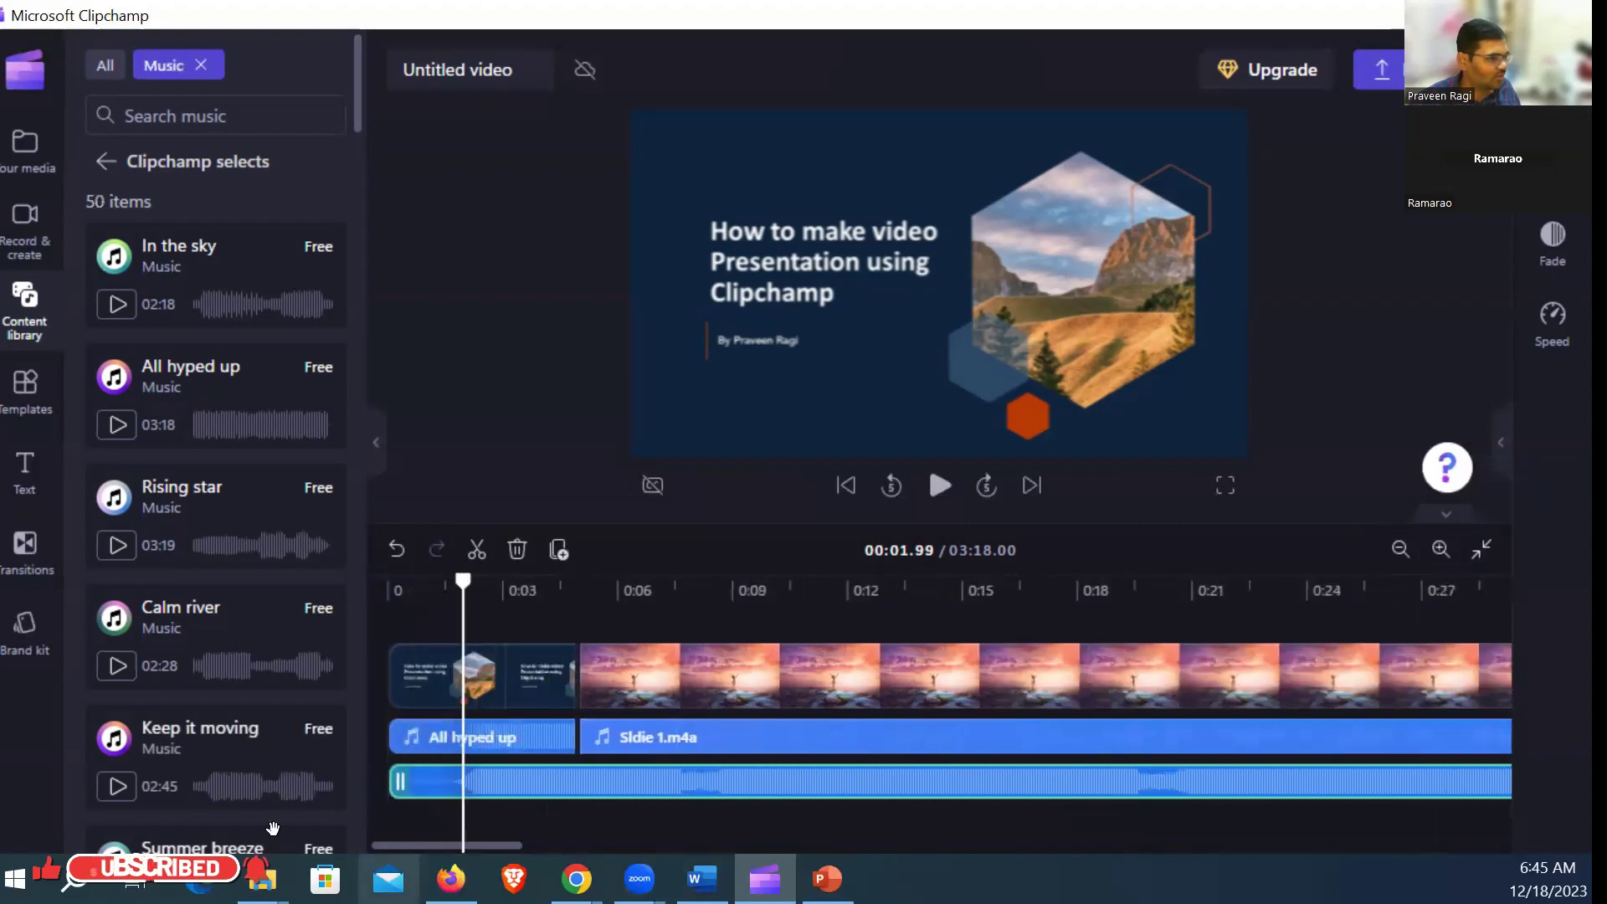
click(528, 738)
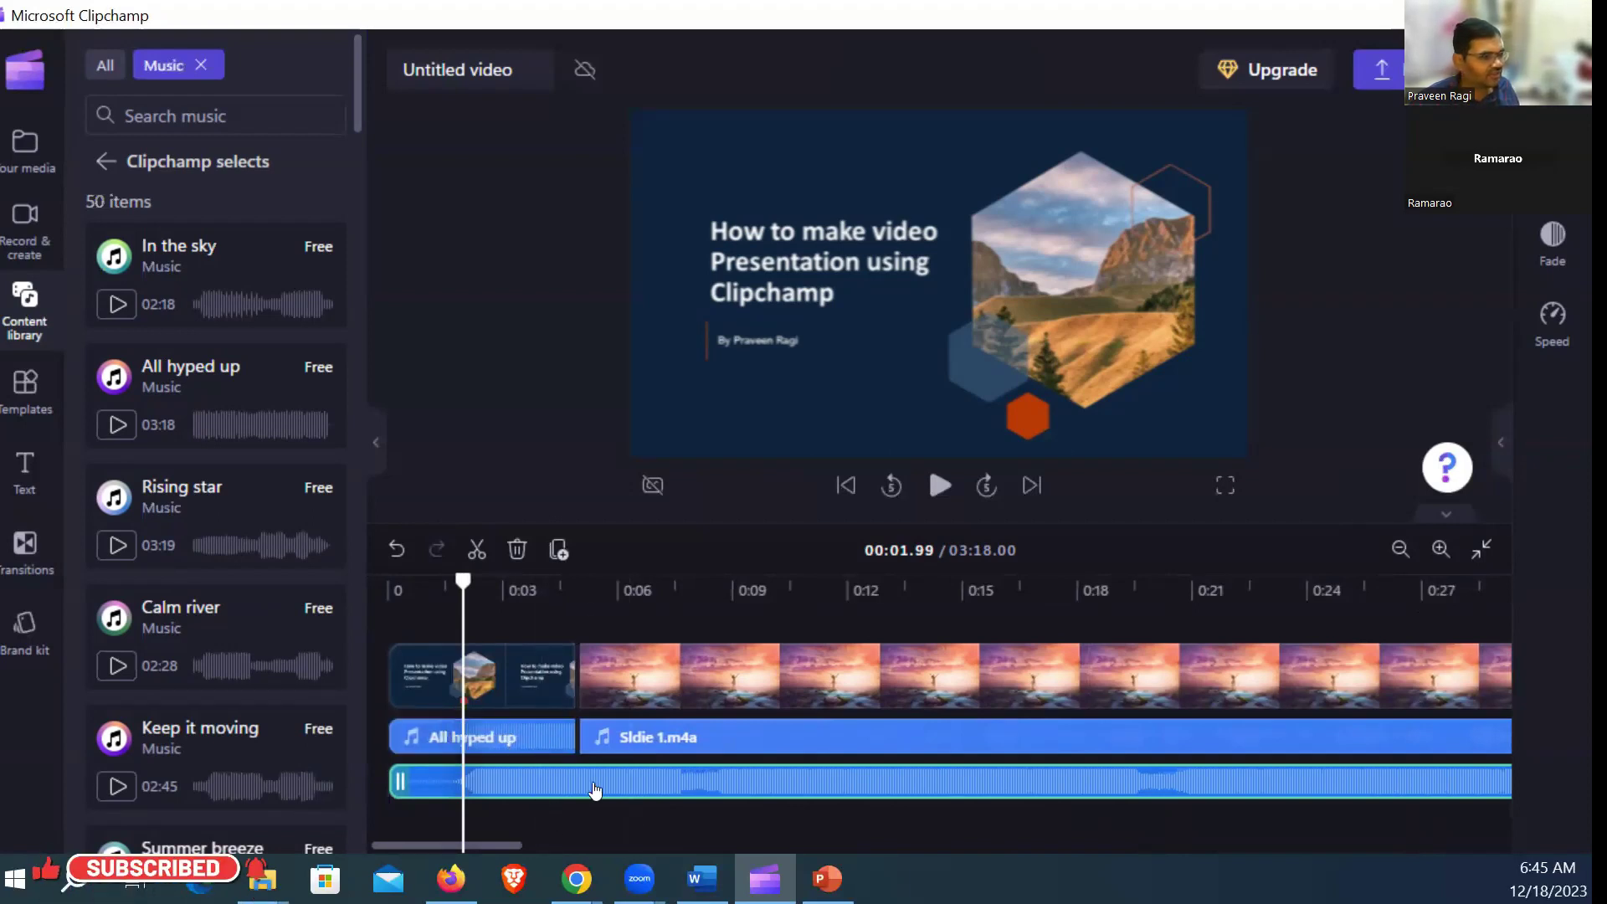
key(Delete)
Step: Check the remaining All hyped up clip lines up under the title slide
click(504, 765)
click(552, 688)
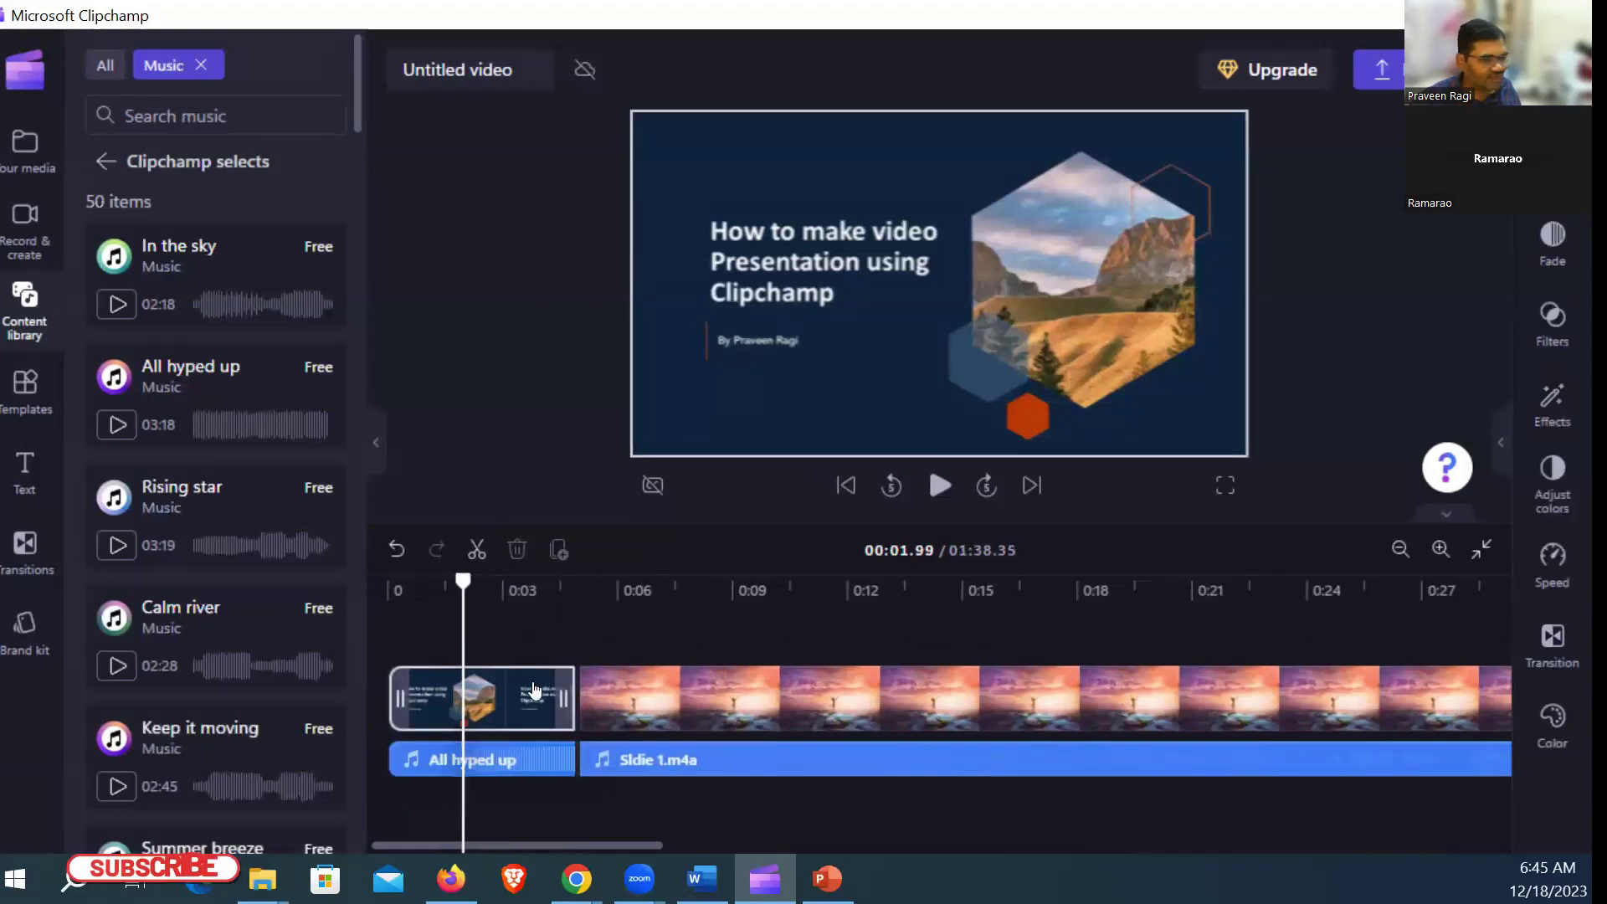
click(520, 762)
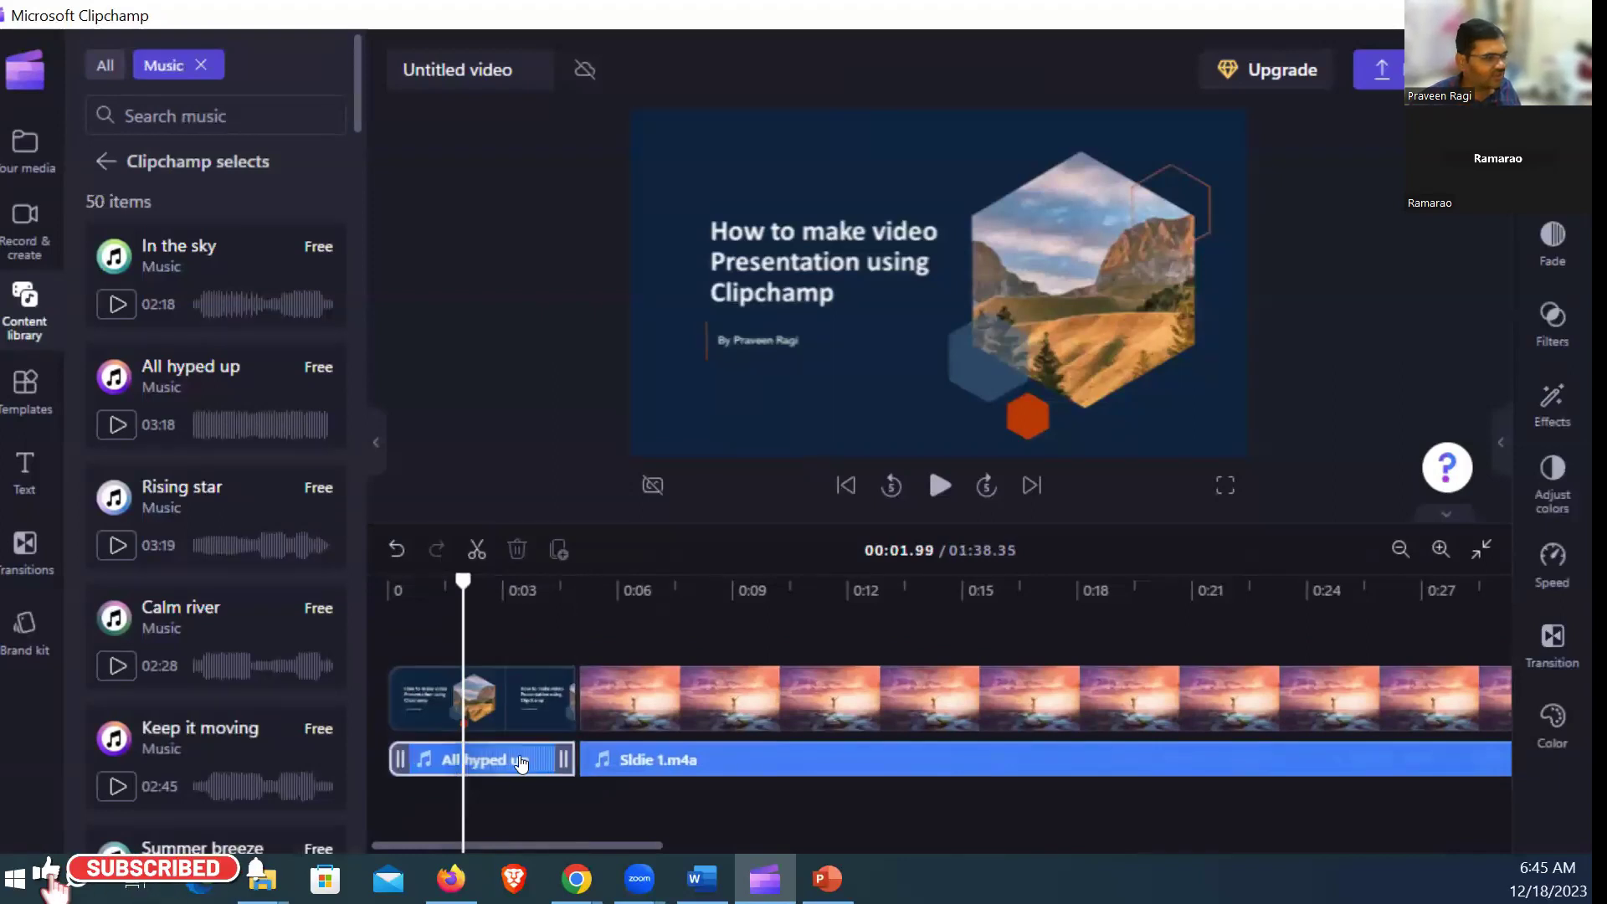
click(662, 795)
drag(645, 847, 673, 846)
drag(827, 860, 1473, 852)
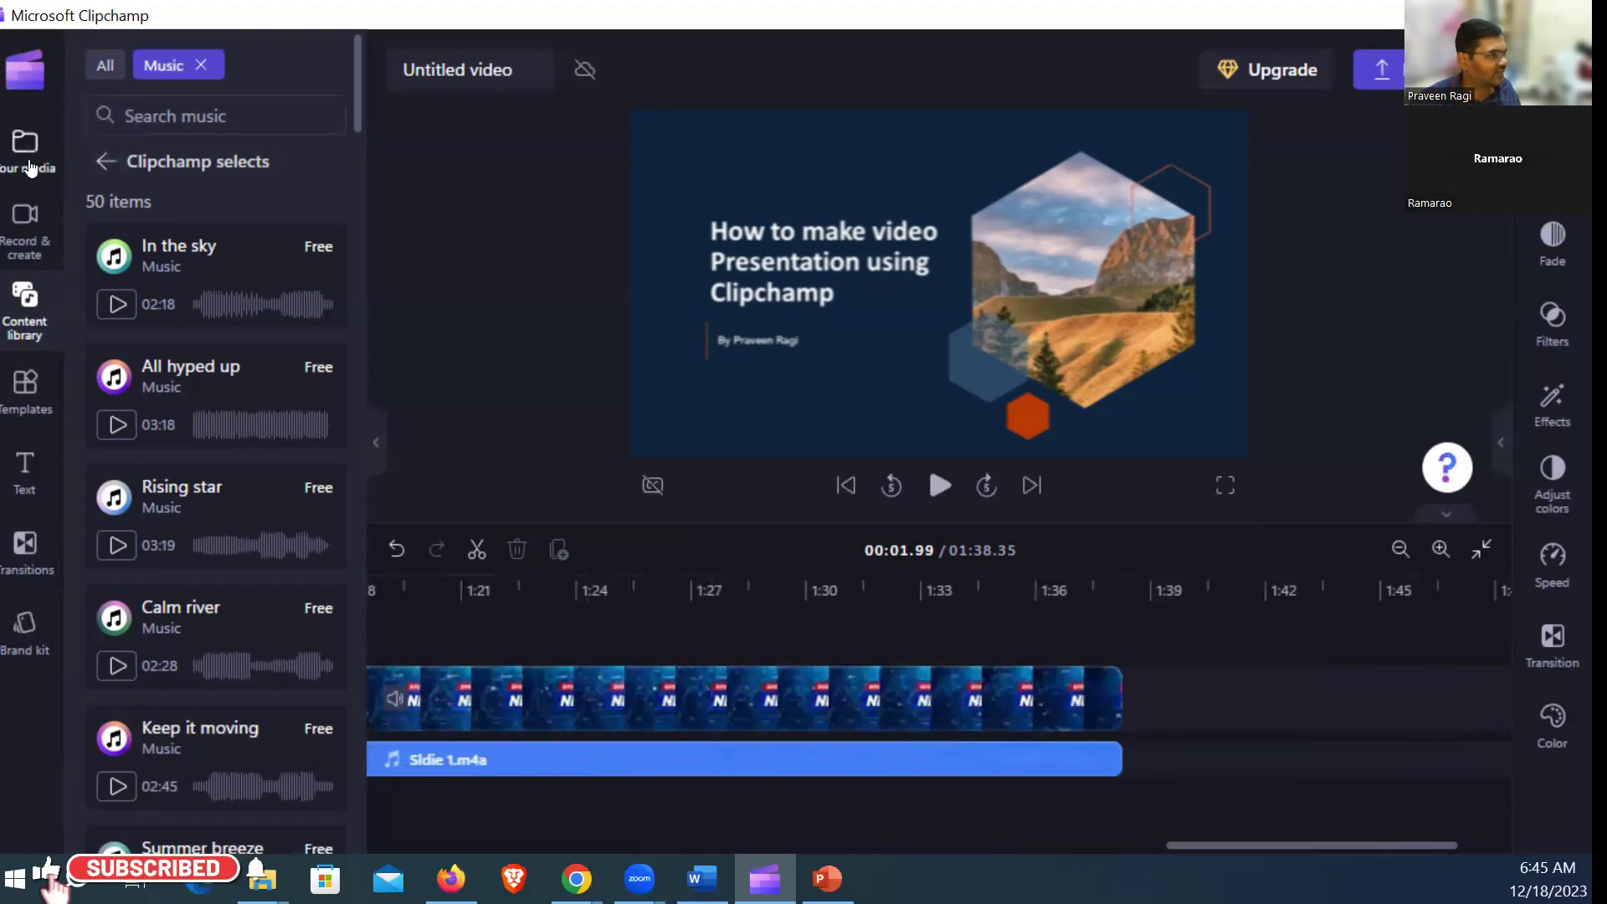
Step: Import the Slide2.JPG thank-you image into Your media
click(28, 158)
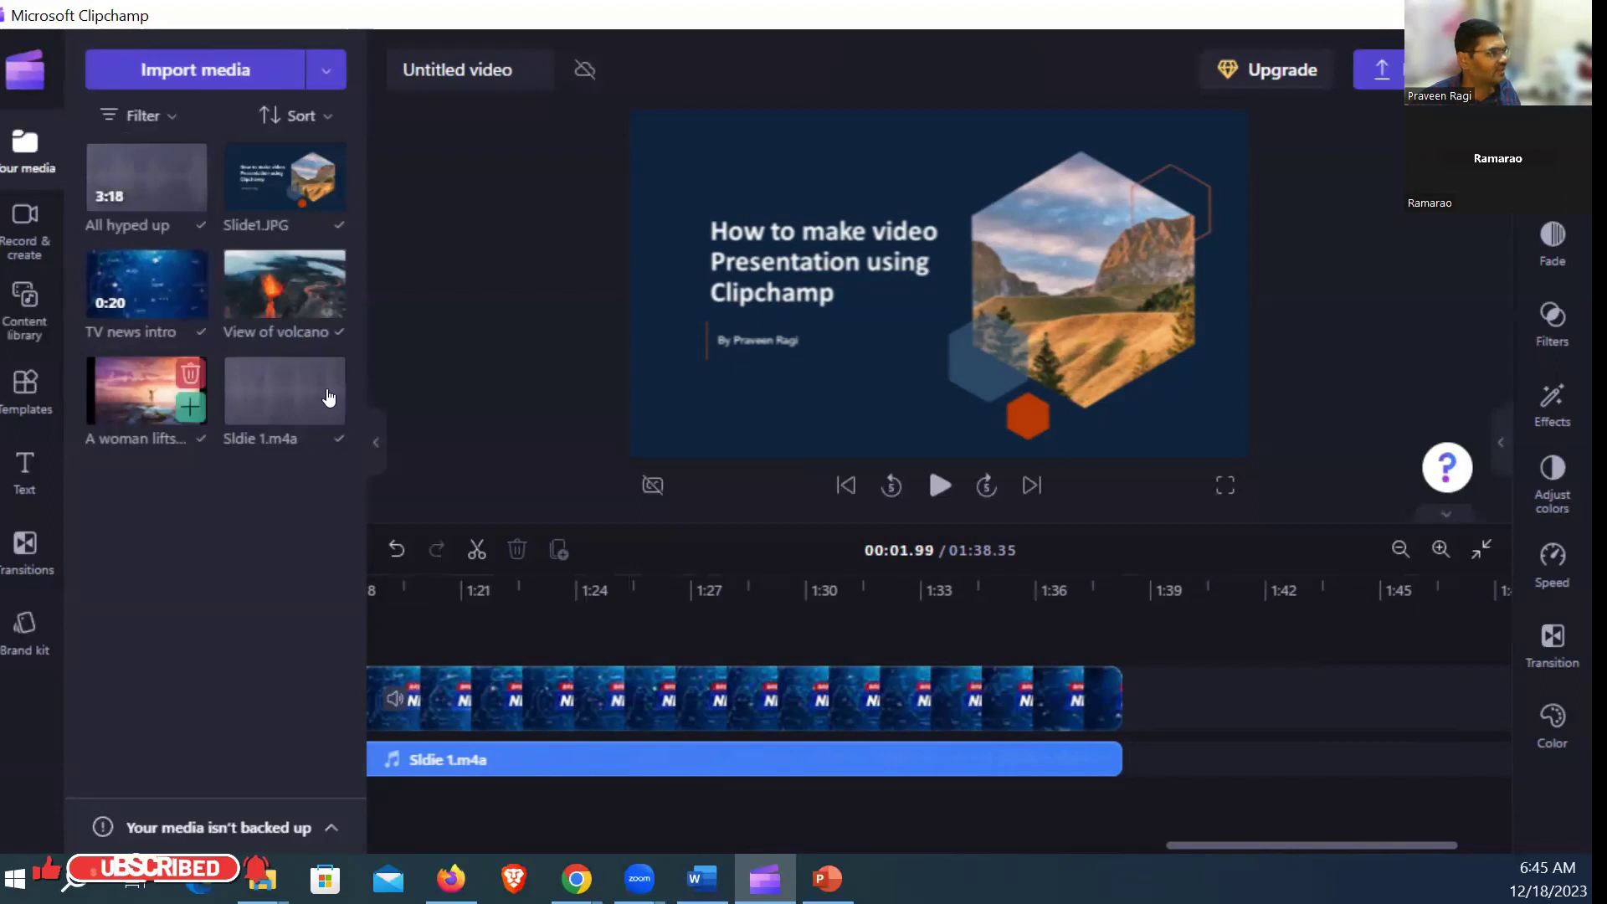
click(188, 67)
click(636, 355)
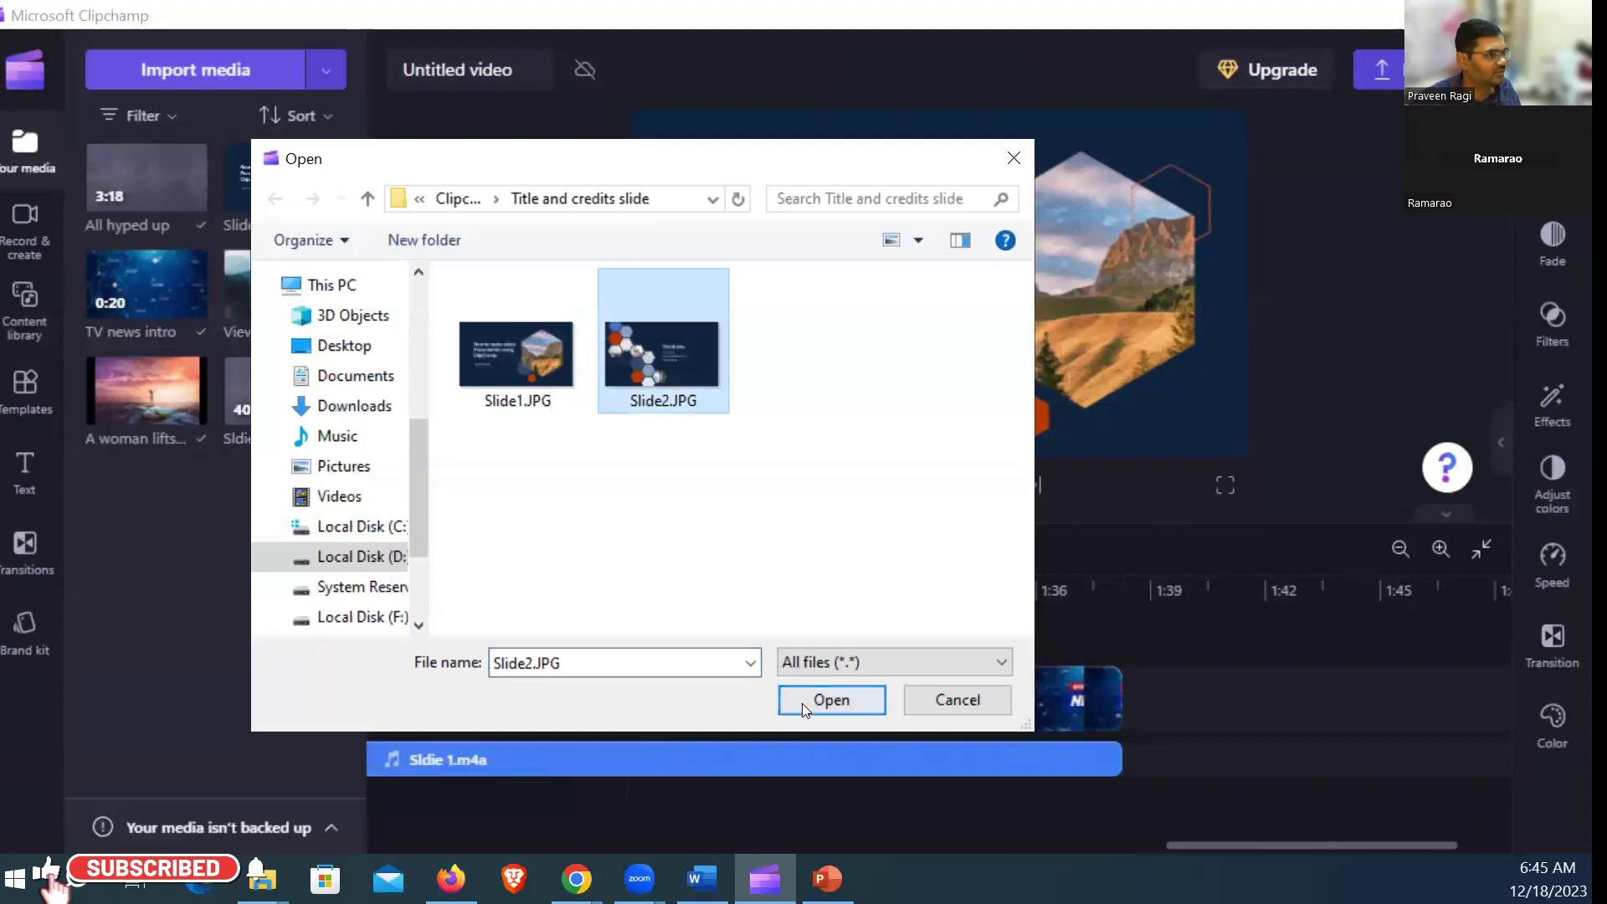
click(831, 699)
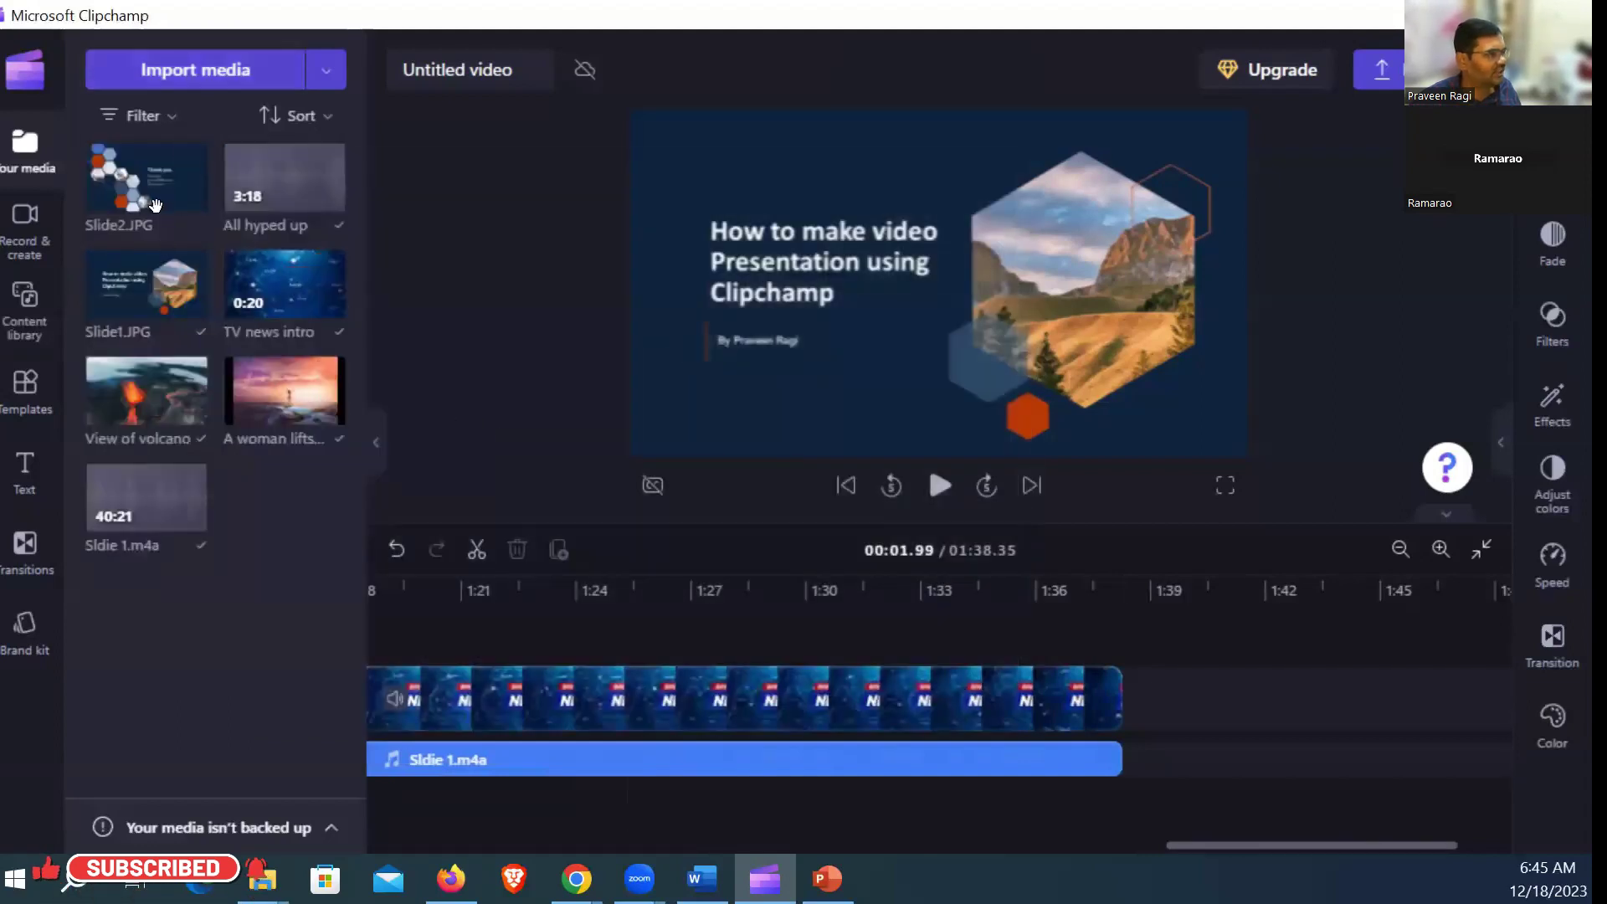
Step: Add Slide2.JPG after the last clip and stretch it until the video totals 01:50.99
drag(274, 338, 1138, 692)
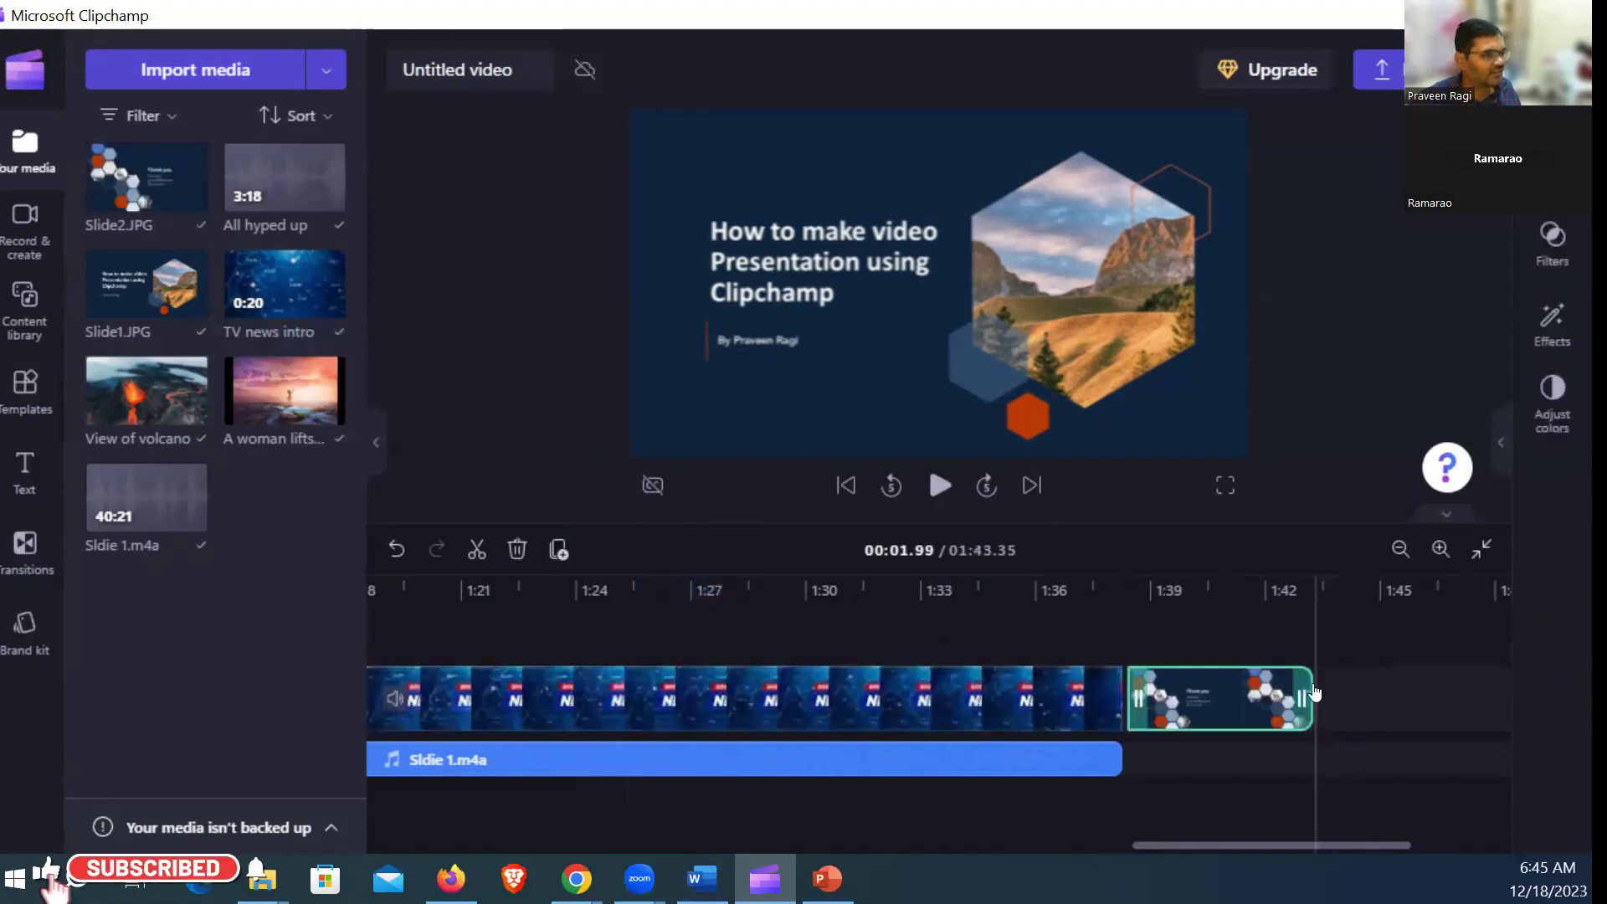
drag(1313, 692, 1329, 675)
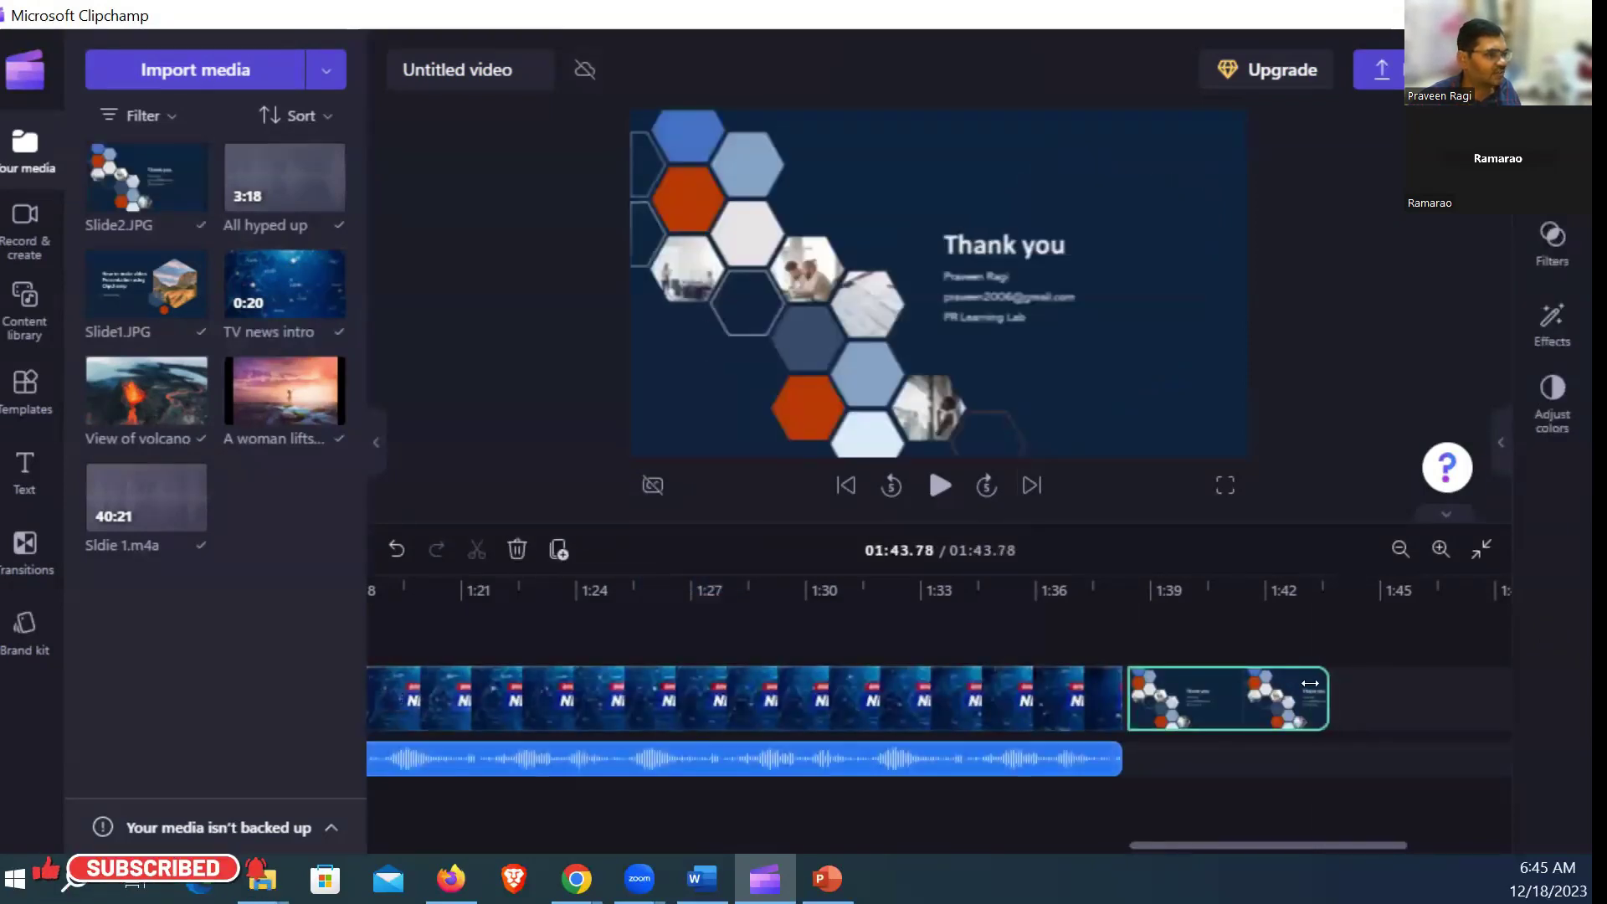
drag(1302, 684, 1350, 688)
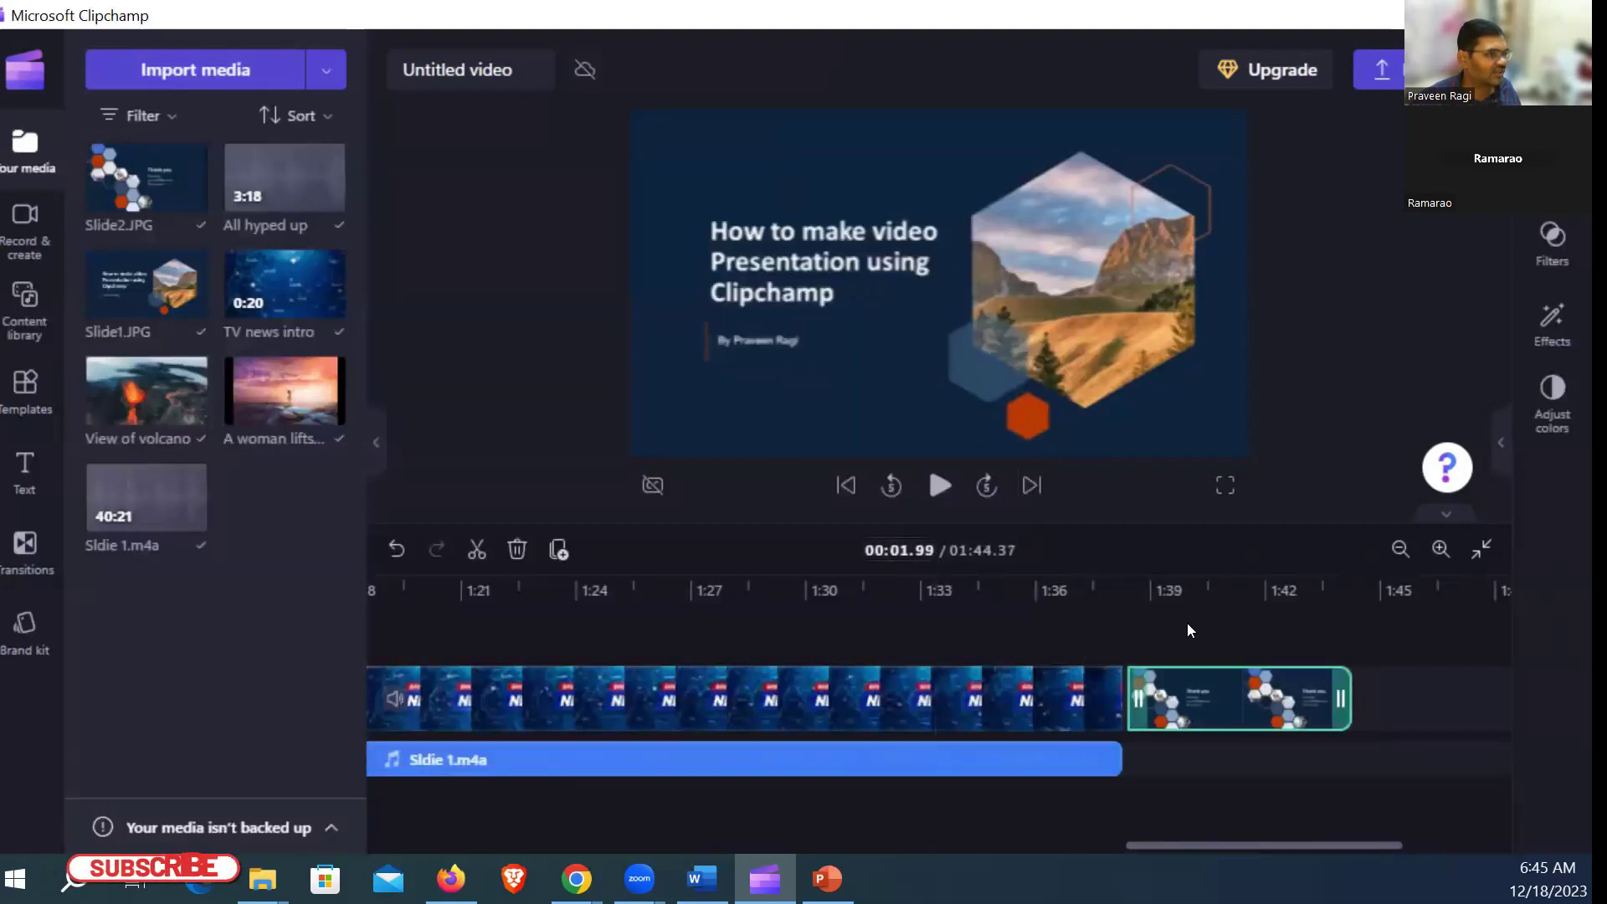
mouse_move(1347, 684)
mouse_down()
mouse_move(1415, 693)
mouse_move(1345, 693)
mouse_up()
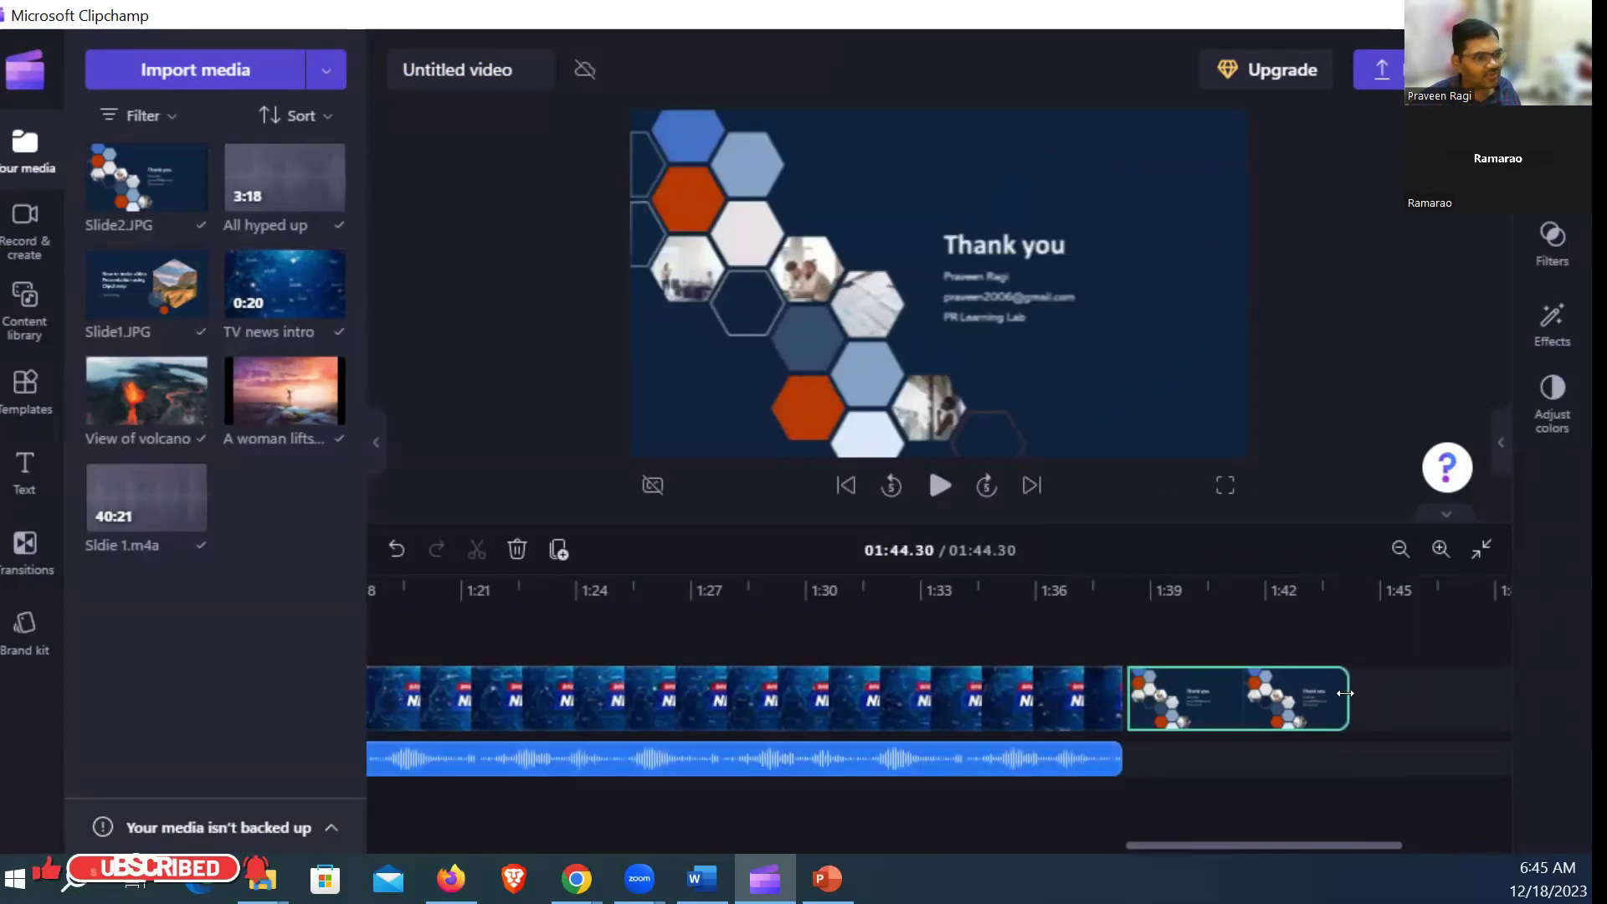
mouse_move(1345, 693)
mouse_down()
mouse_move(1273, 680)
mouse_move(1506, 681)
mouse_move(1370, 686)
mouse_up()
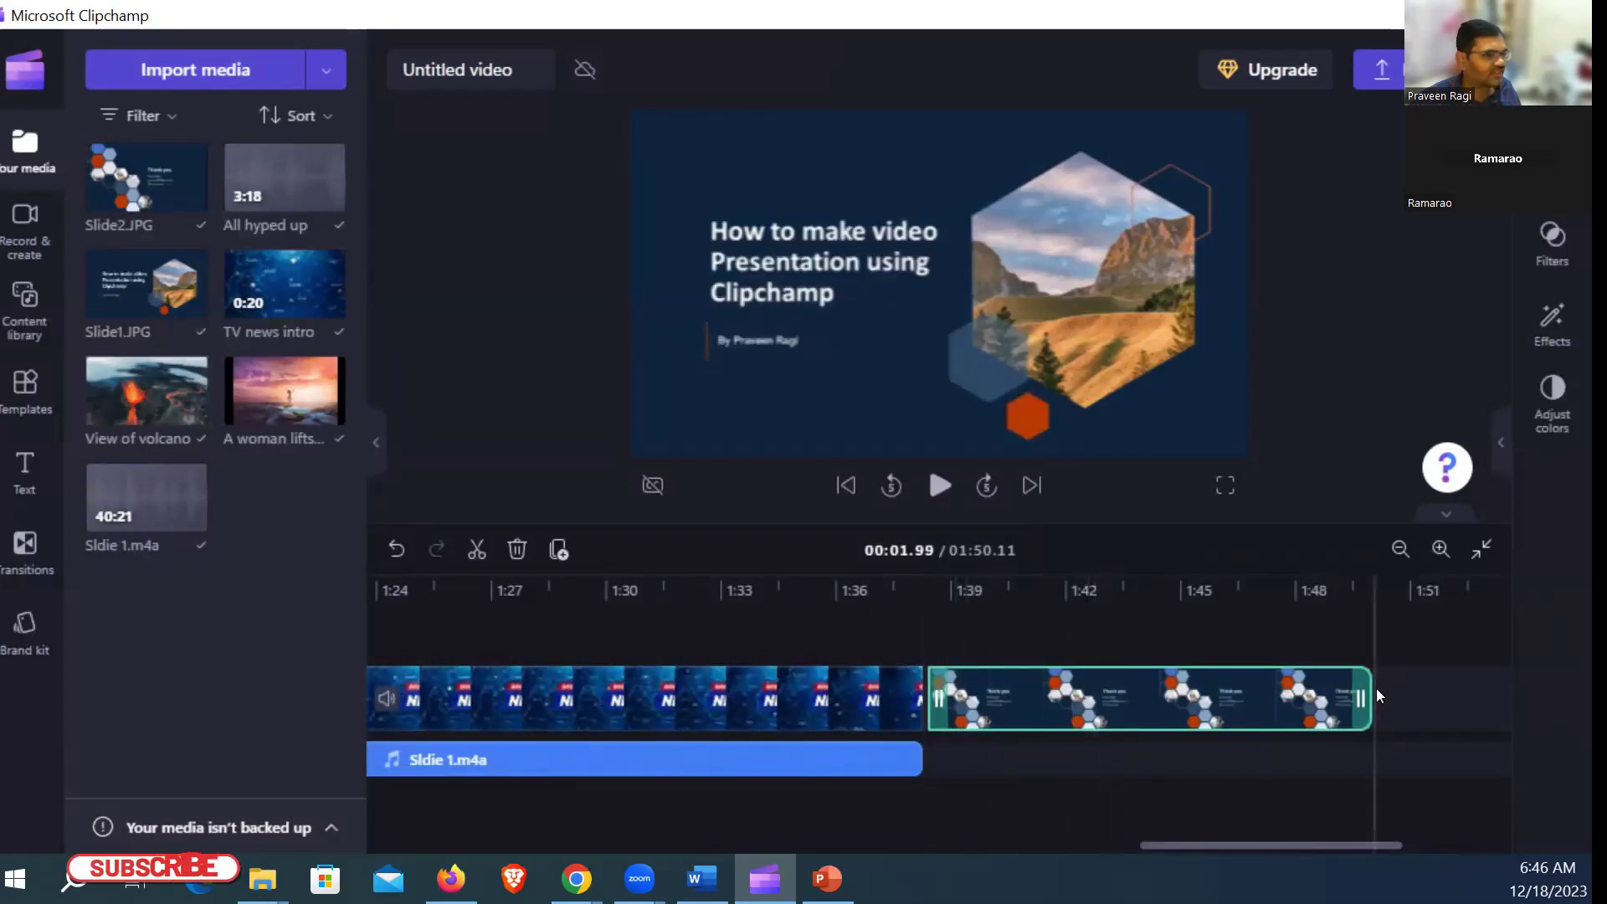
drag(1368, 680, 1402, 679)
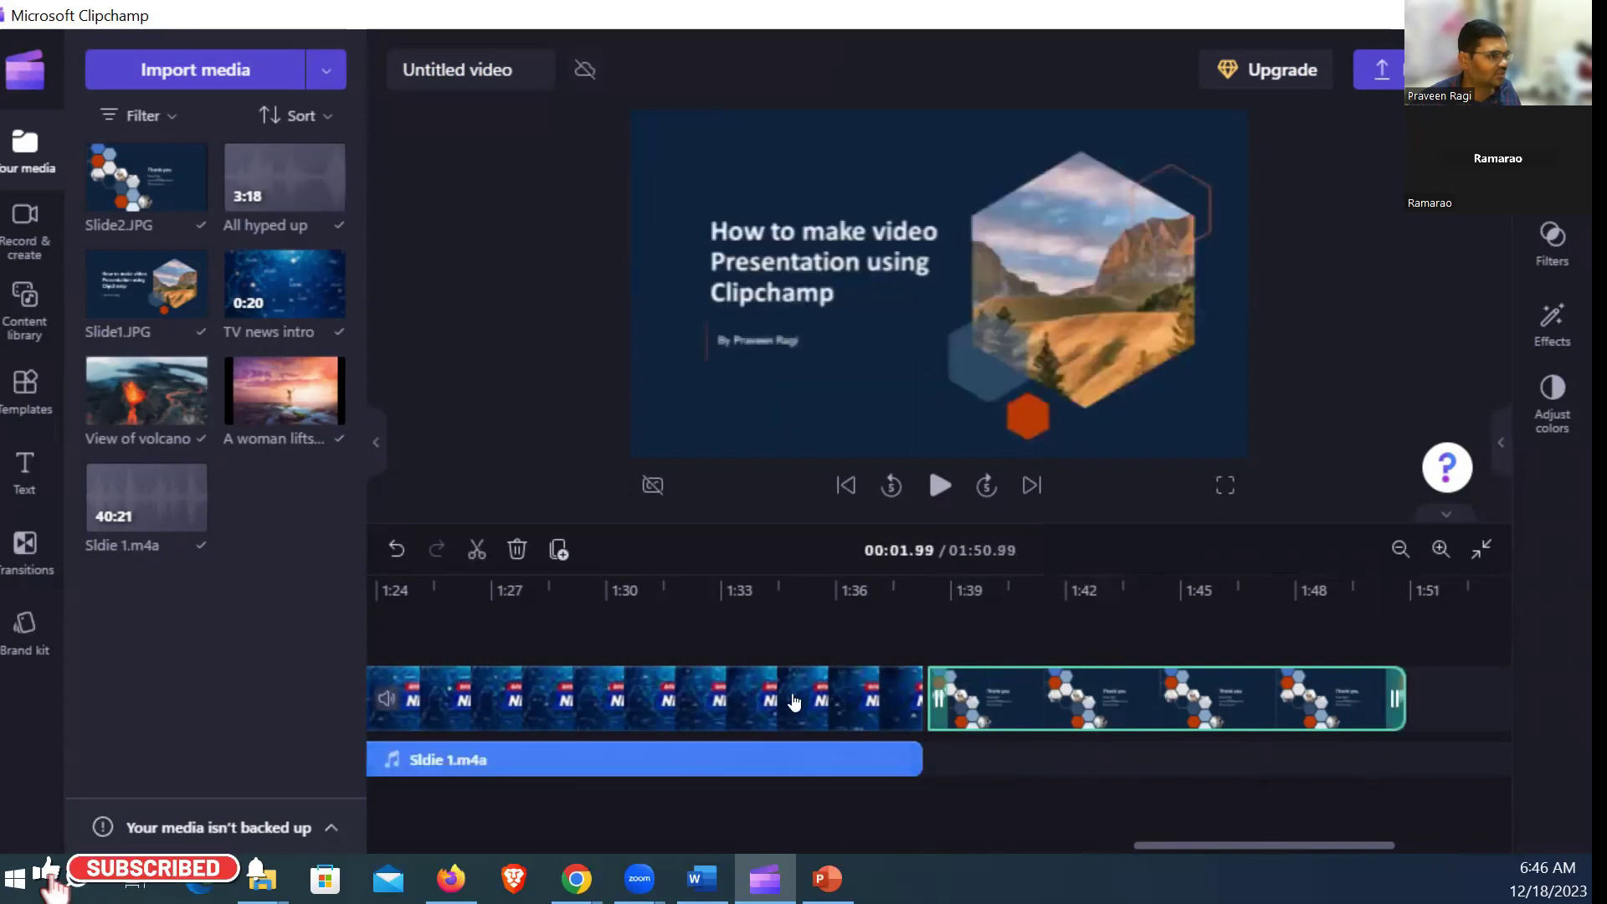
drag(1242, 847, 433, 859)
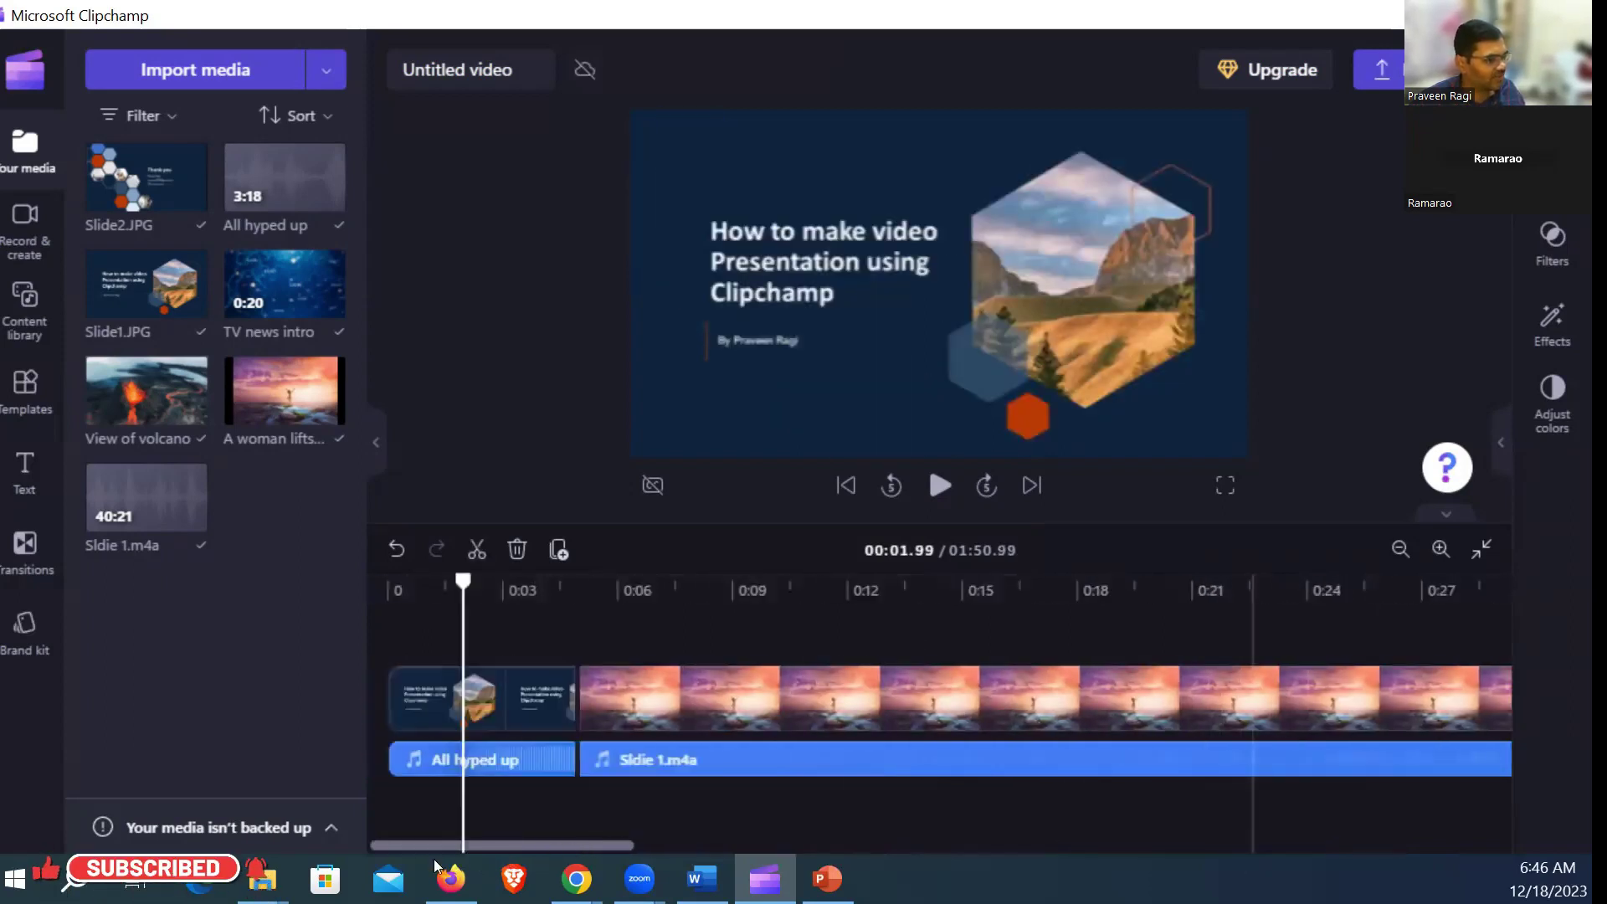
Step: Paste a copy of the audio clip right after Sldie 1.m4a and extend its right edge
click(515, 759)
drag(603, 845, 1339, 846)
click(1203, 624)
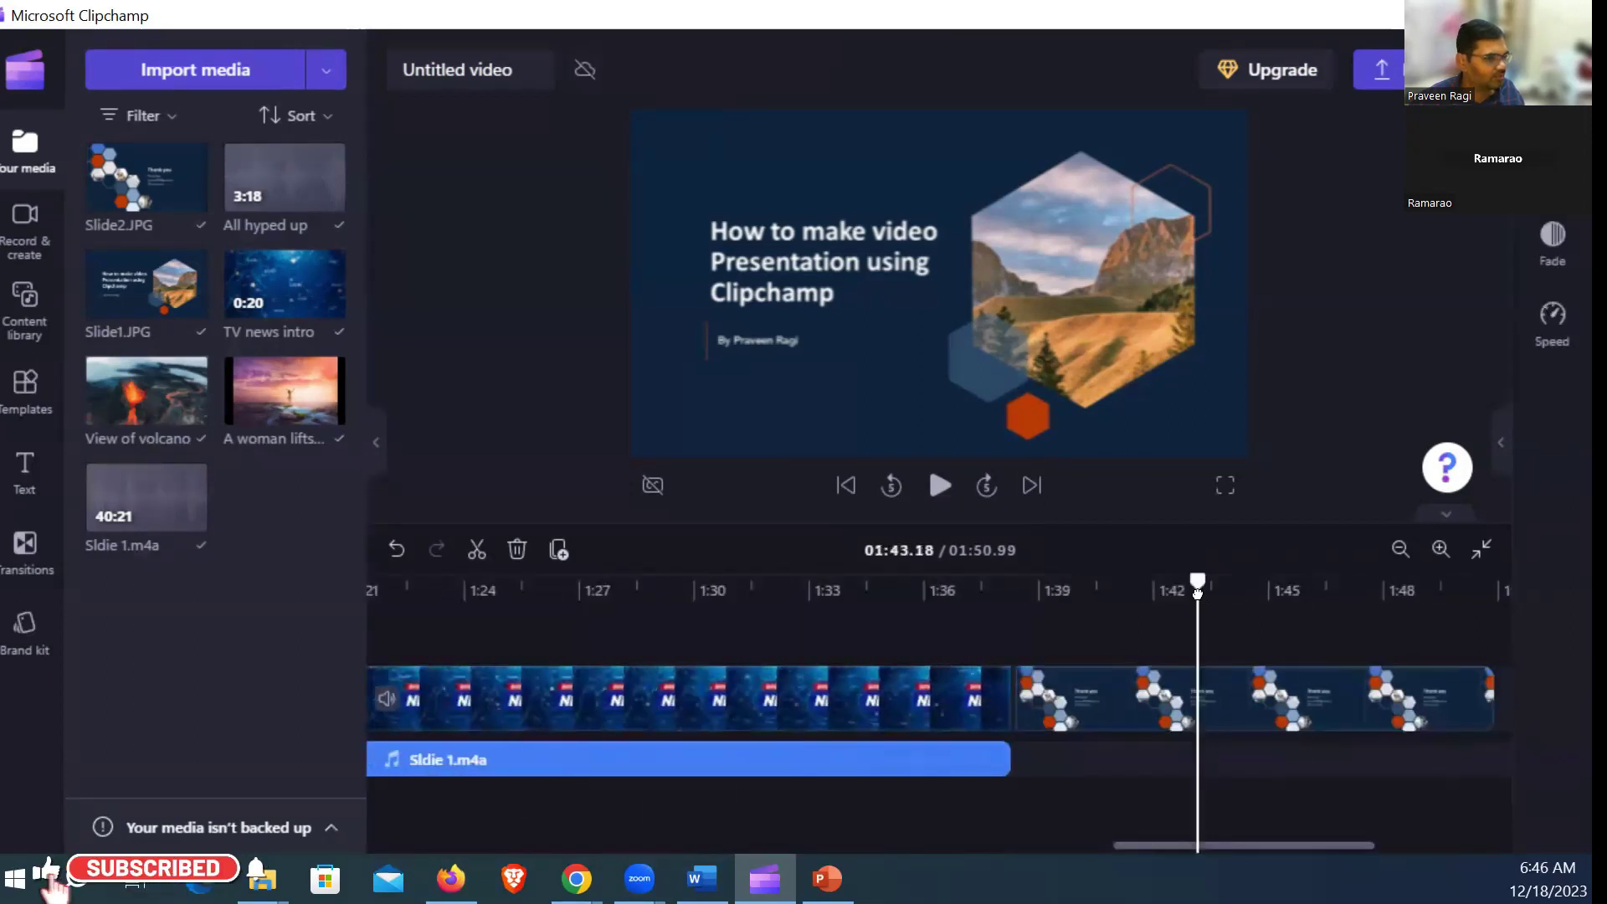
click(1328, 710)
key(ctrl+v)
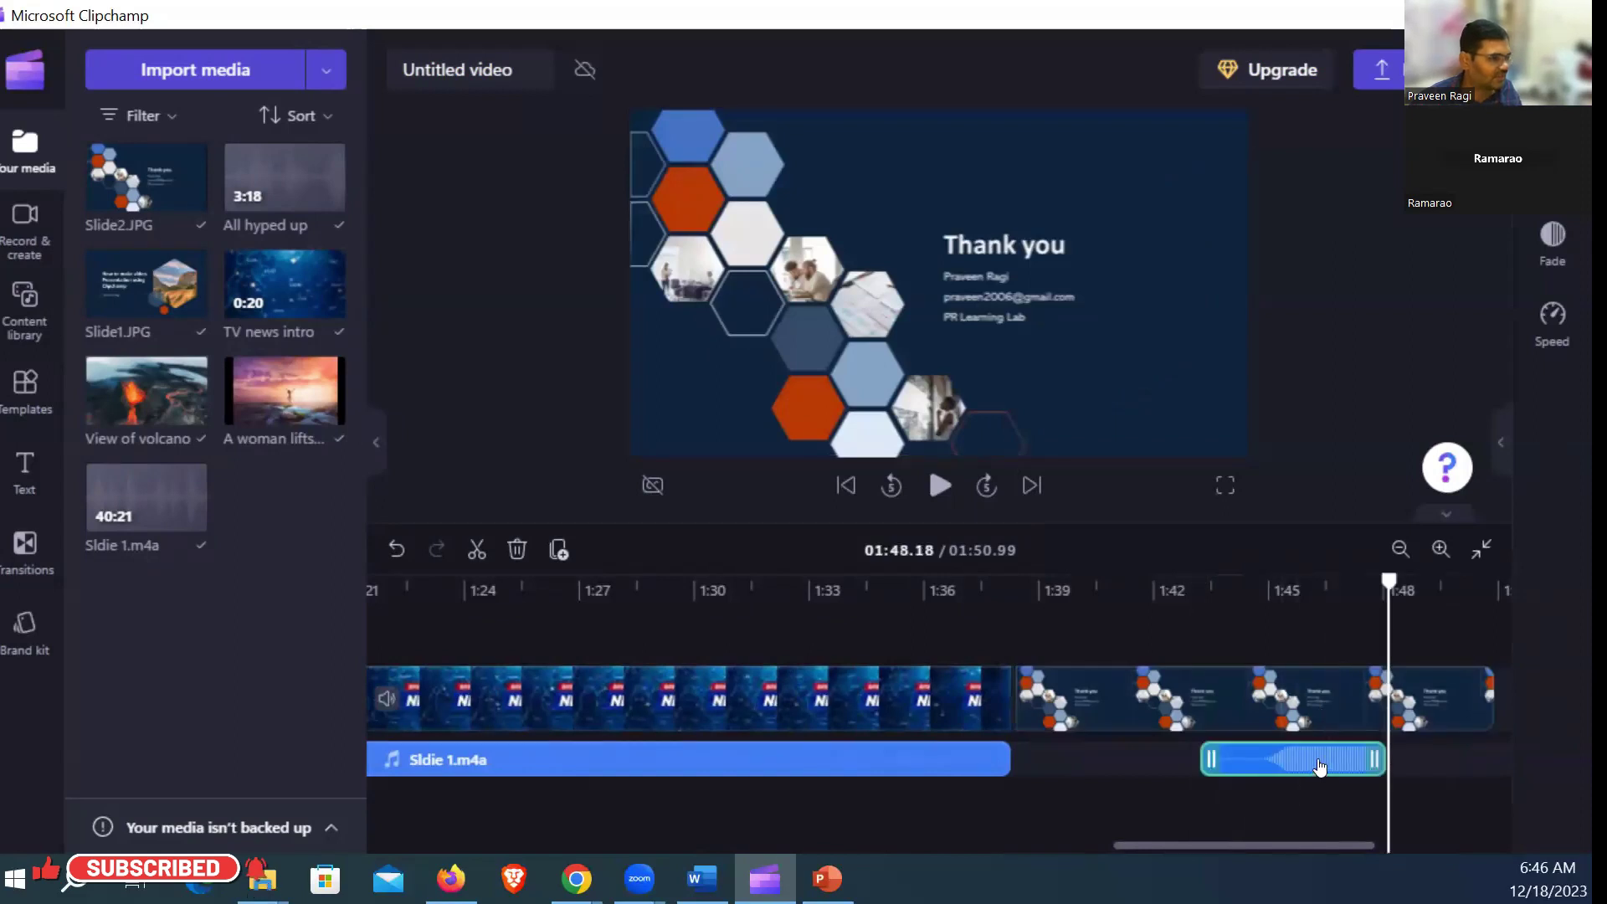
drag(1319, 767, 1136, 763)
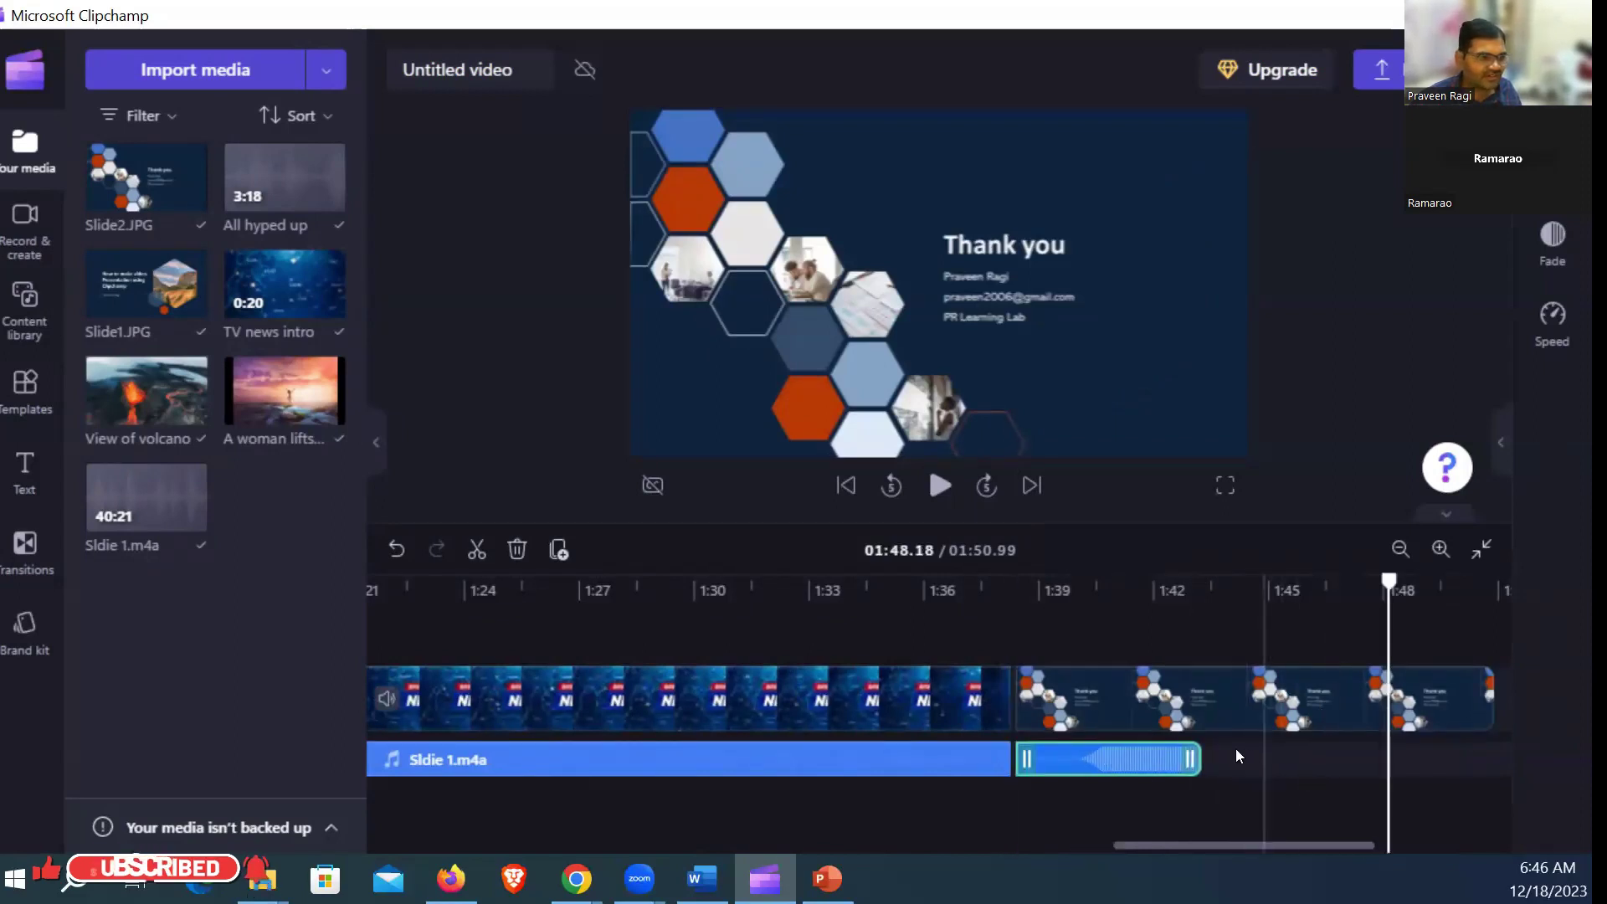
drag(1192, 758, 1376, 778)
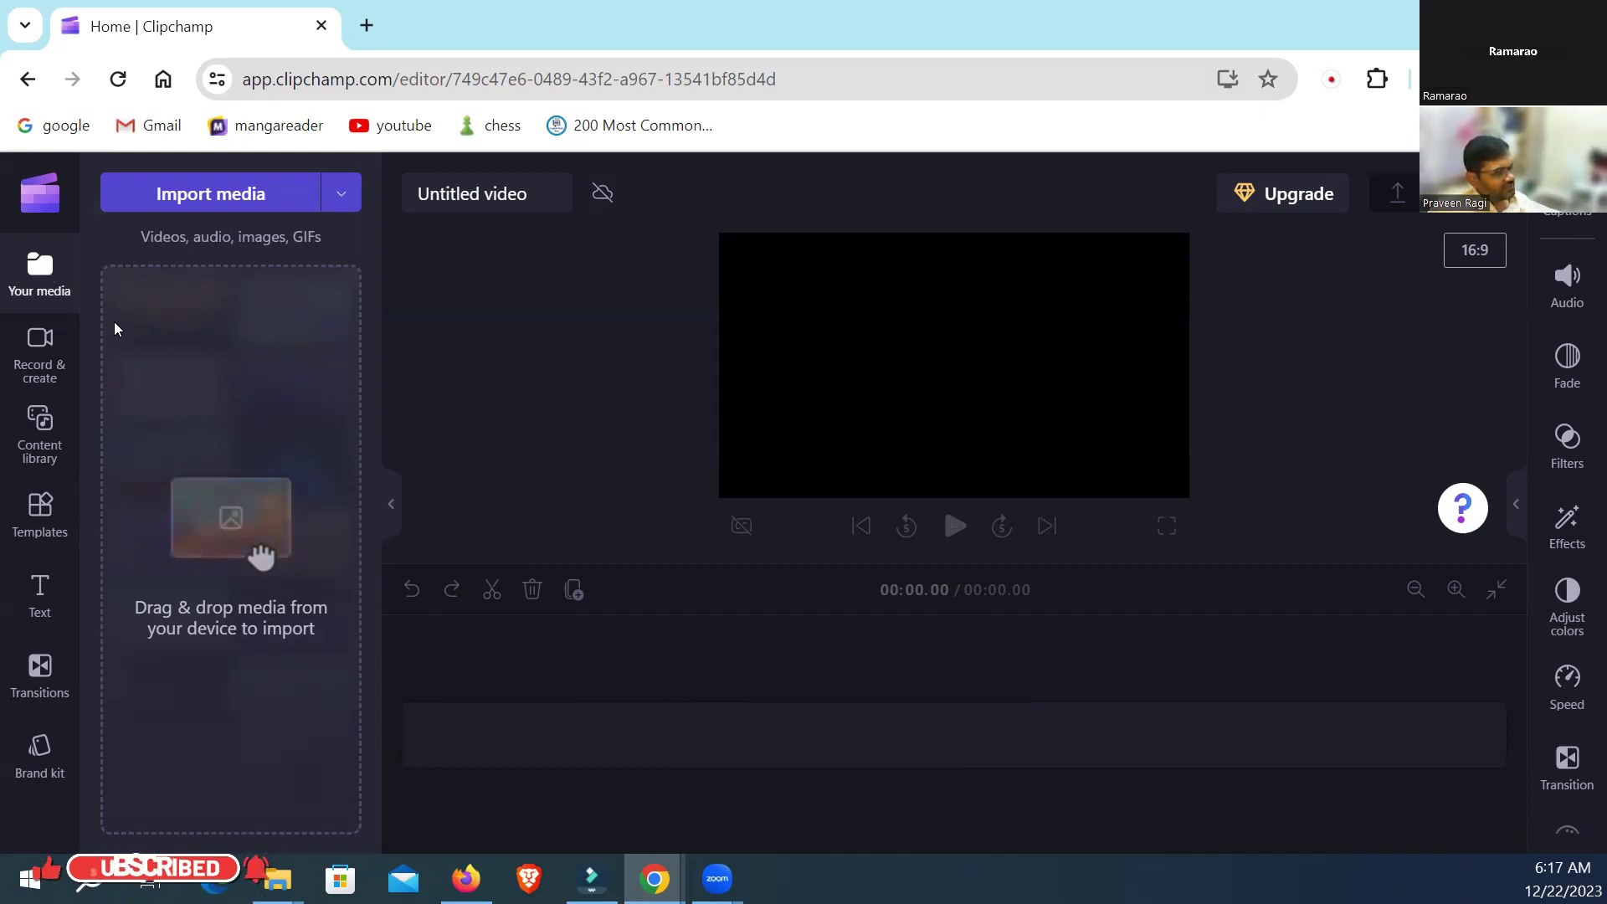
Step: Import video1849458398.mp4 from the computer and drag it onto the timeline
click(41, 276)
click(40, 276)
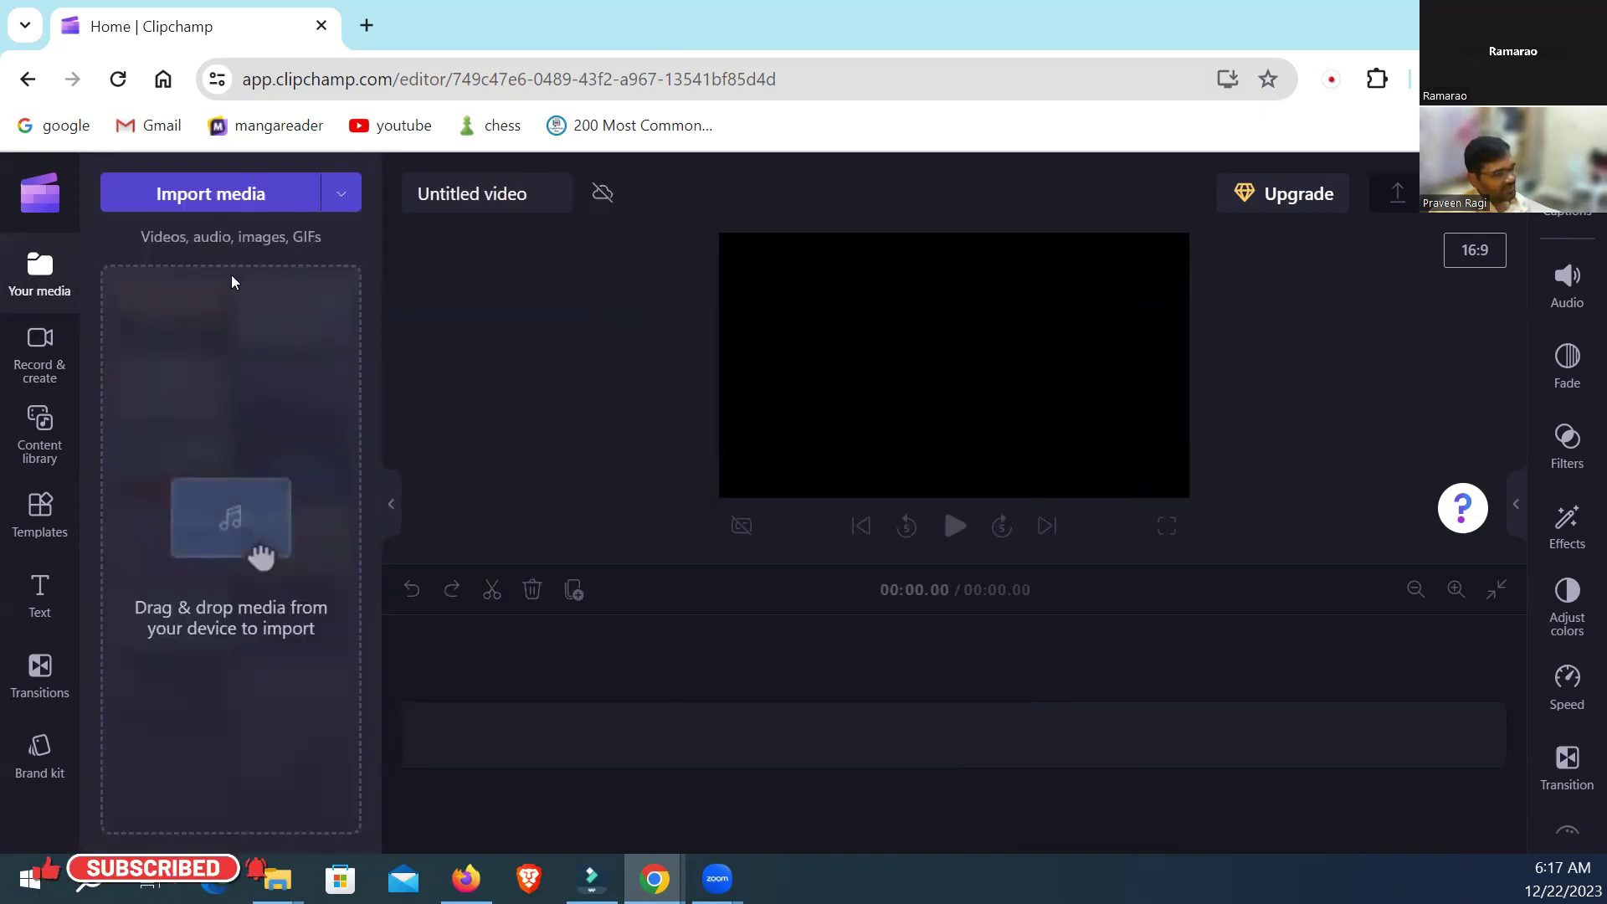
click(203, 199)
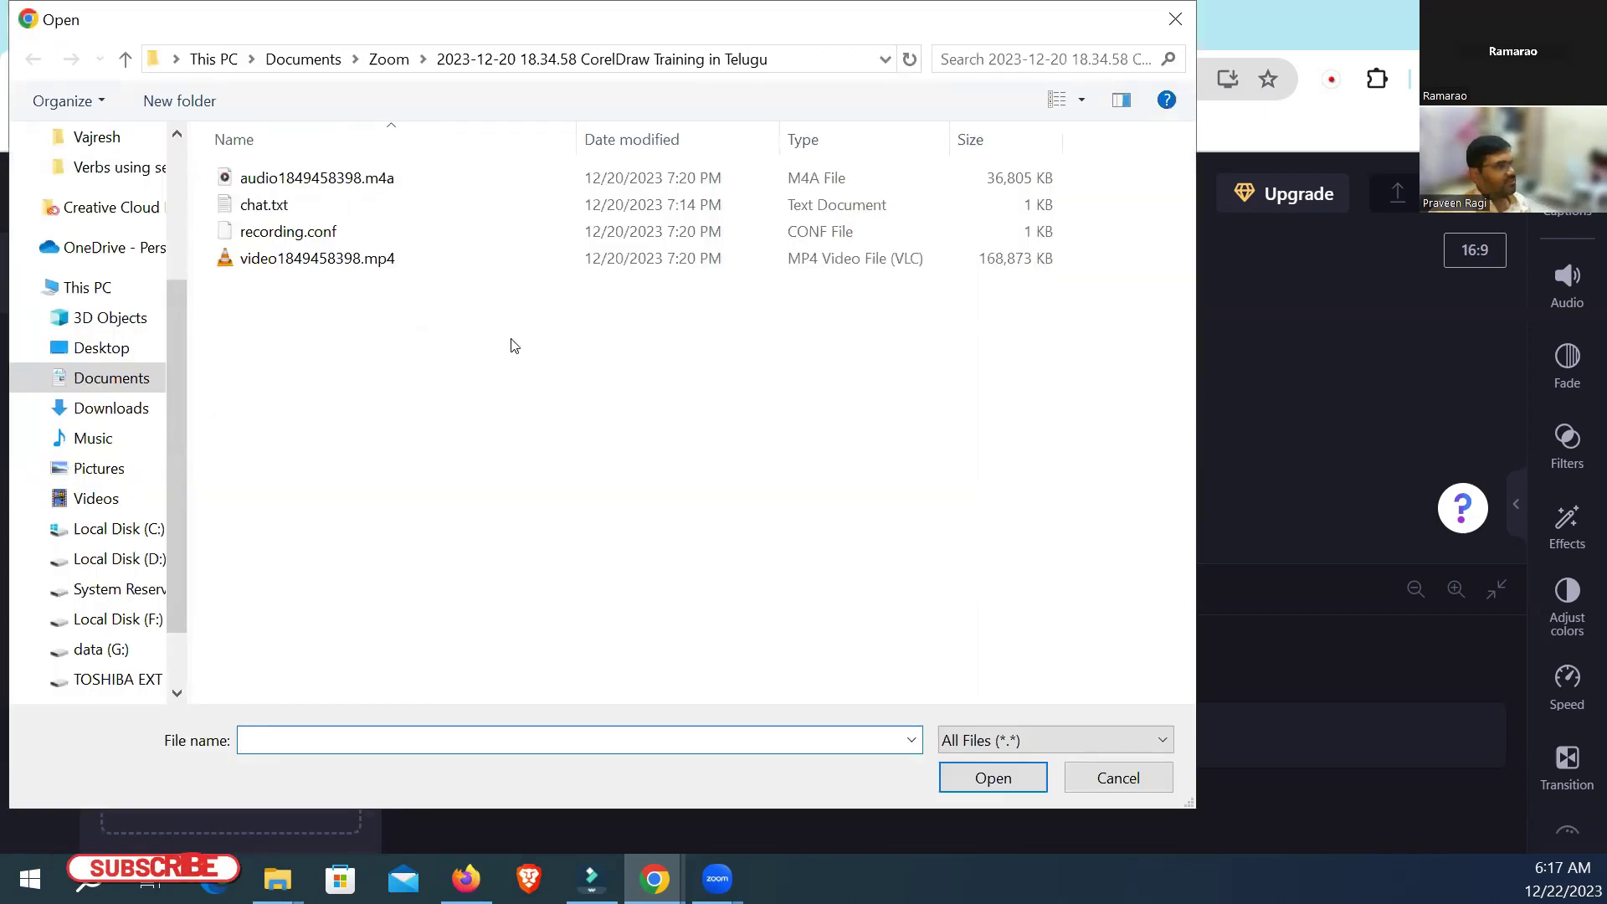
click(312, 258)
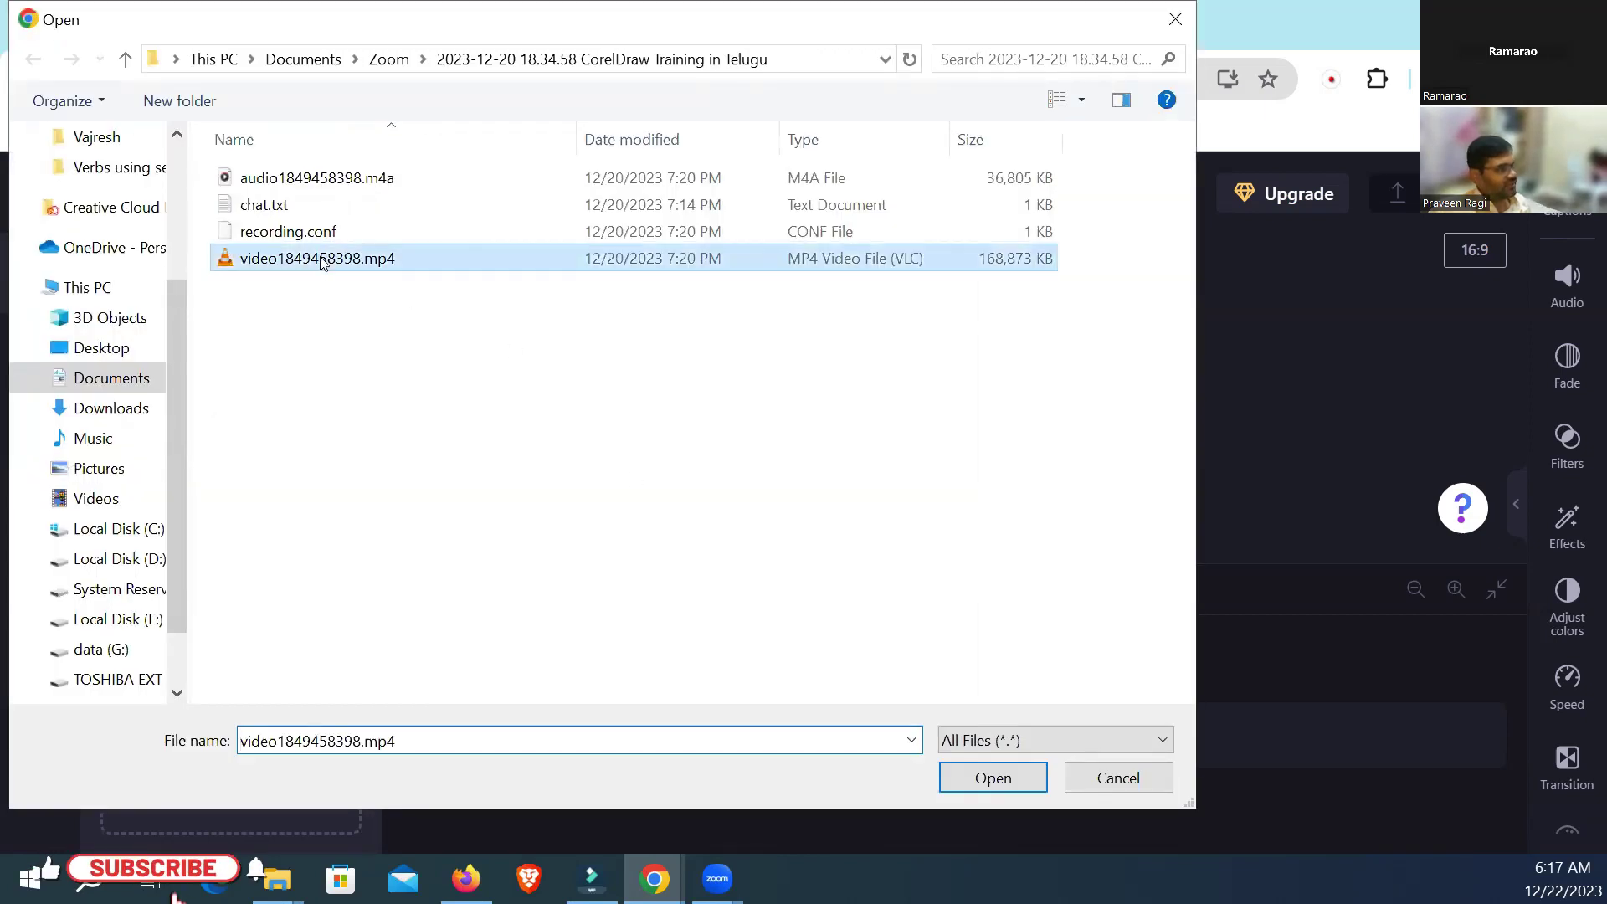
click(990, 777)
mouse_move(150, 303)
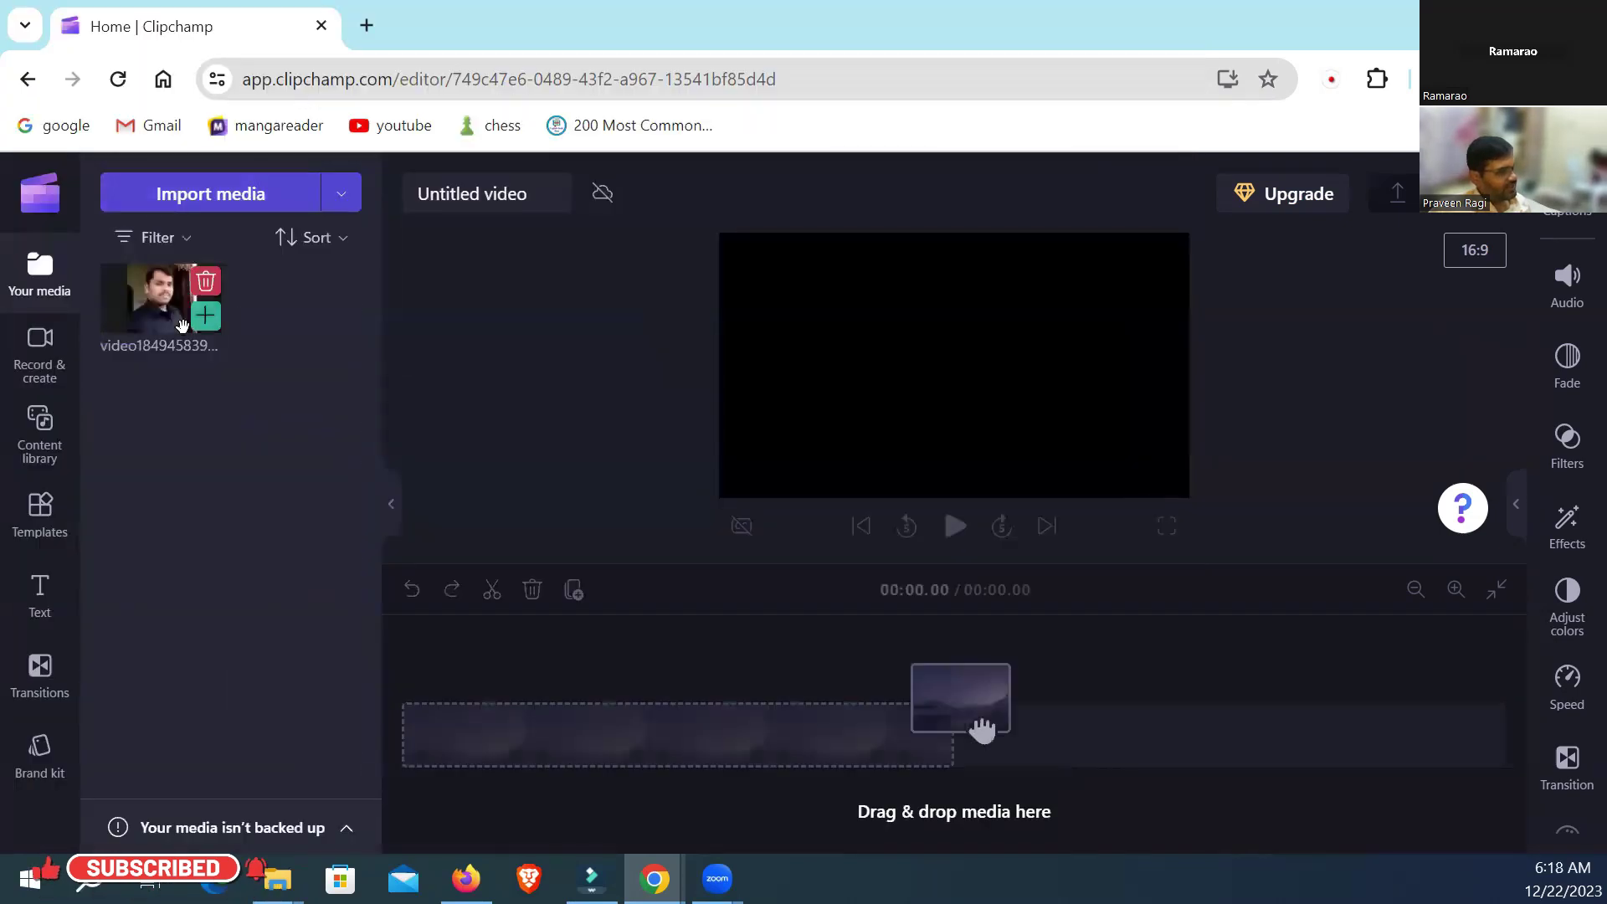
drag(149, 301, 676, 725)
click(608, 661)
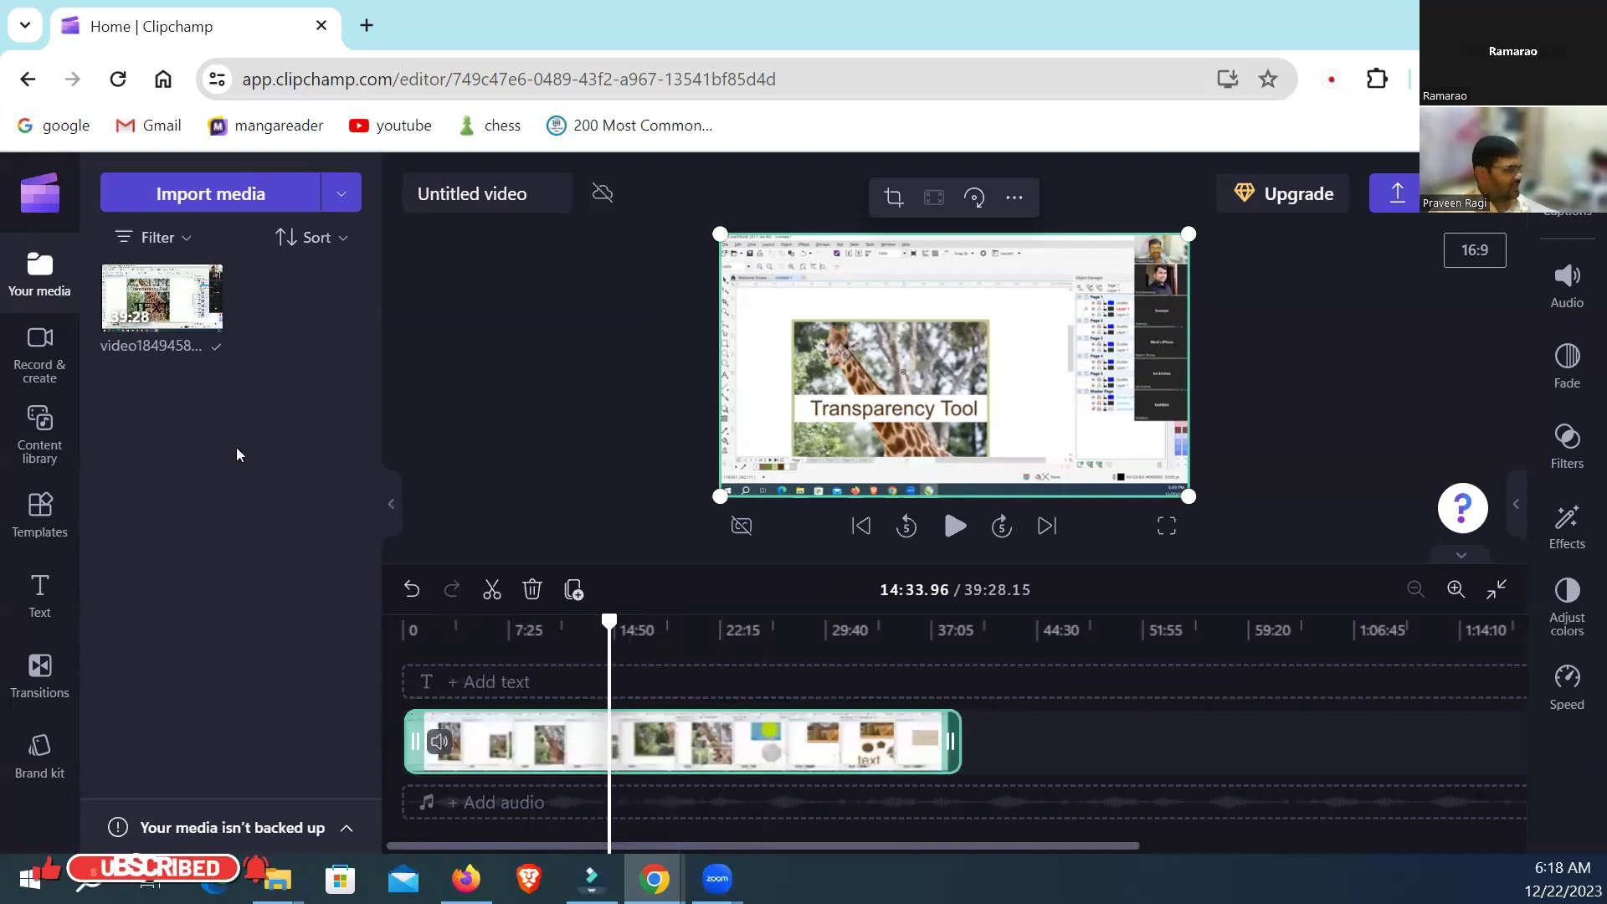
Step: From Record & create, rewind the playhead to 00:00 and choose Audio recording
click(35, 351)
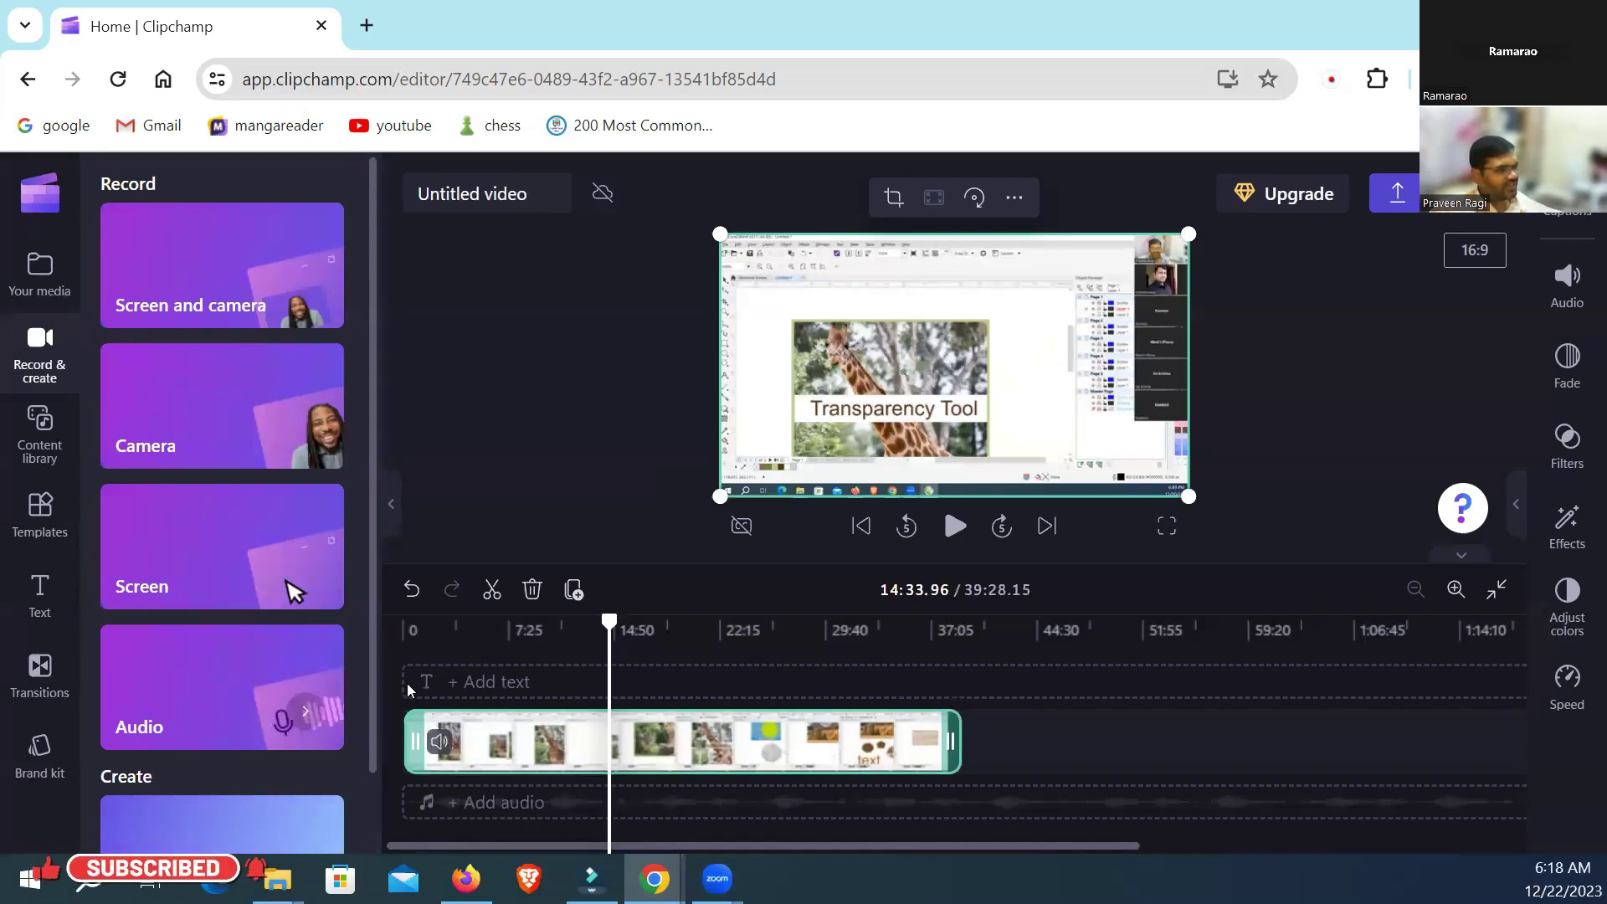
scroll(234, 667, down, 1)
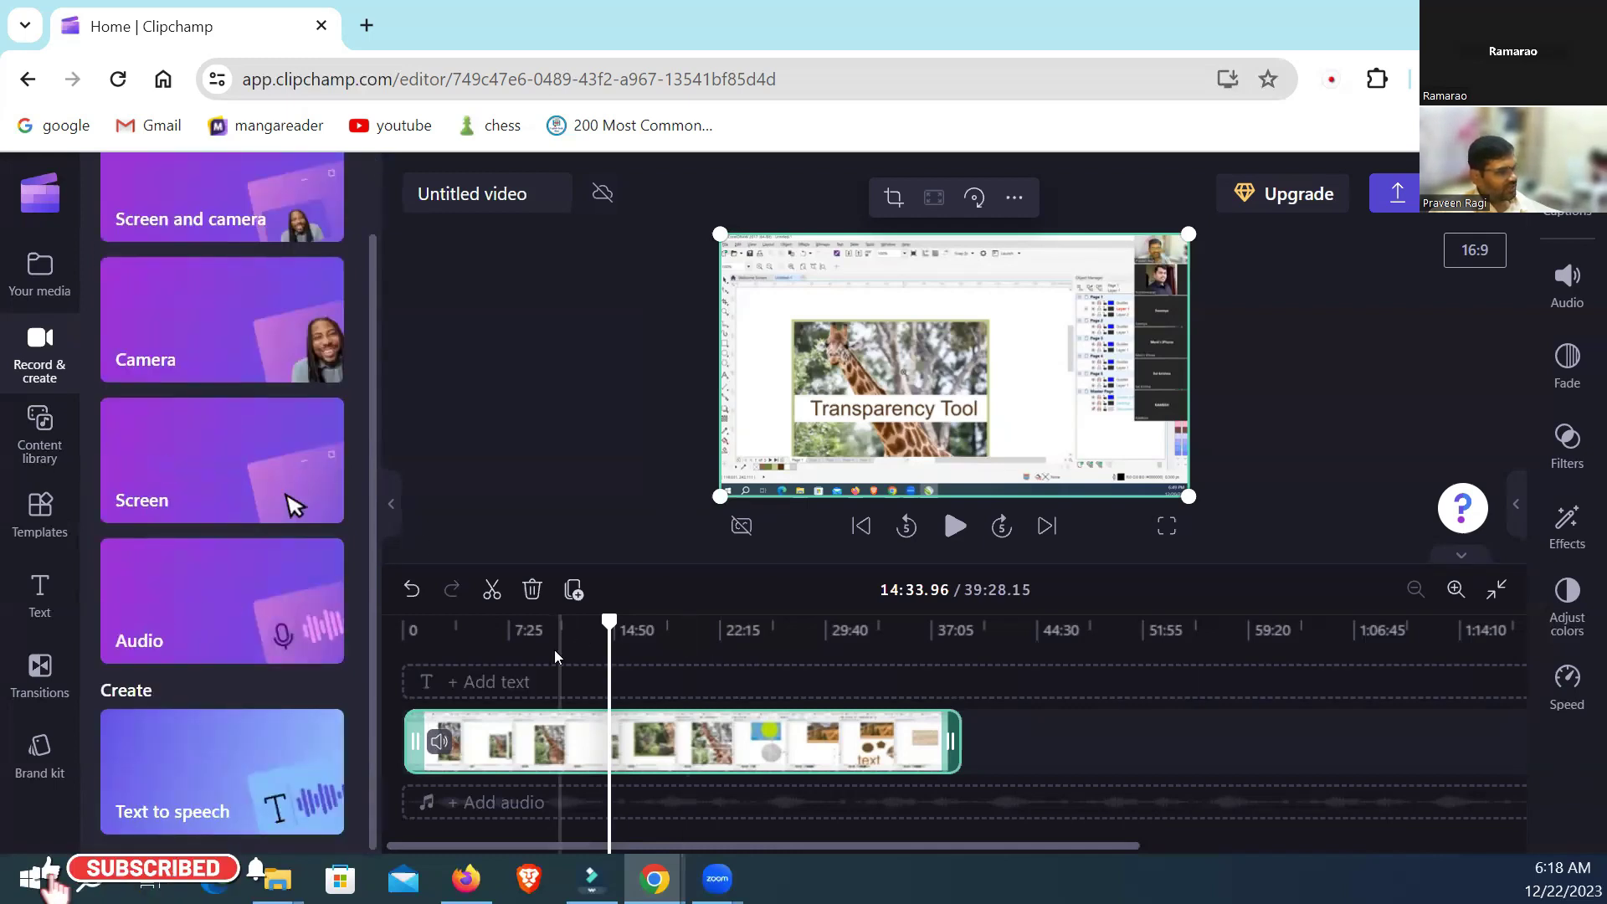
drag(611, 617, 393, 622)
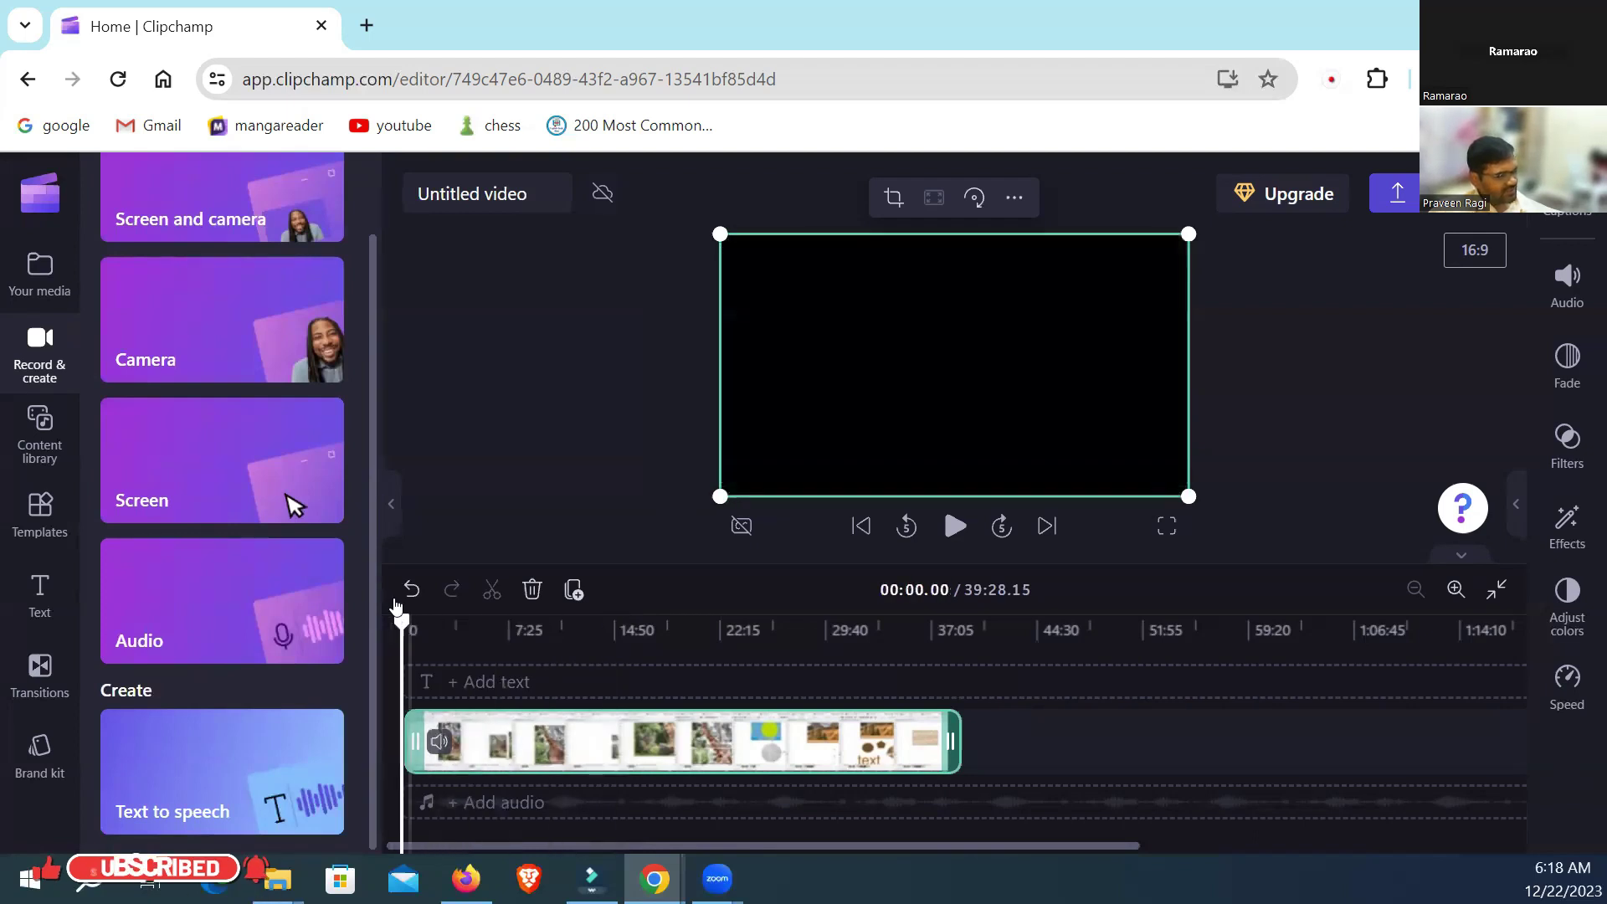
click(144, 588)
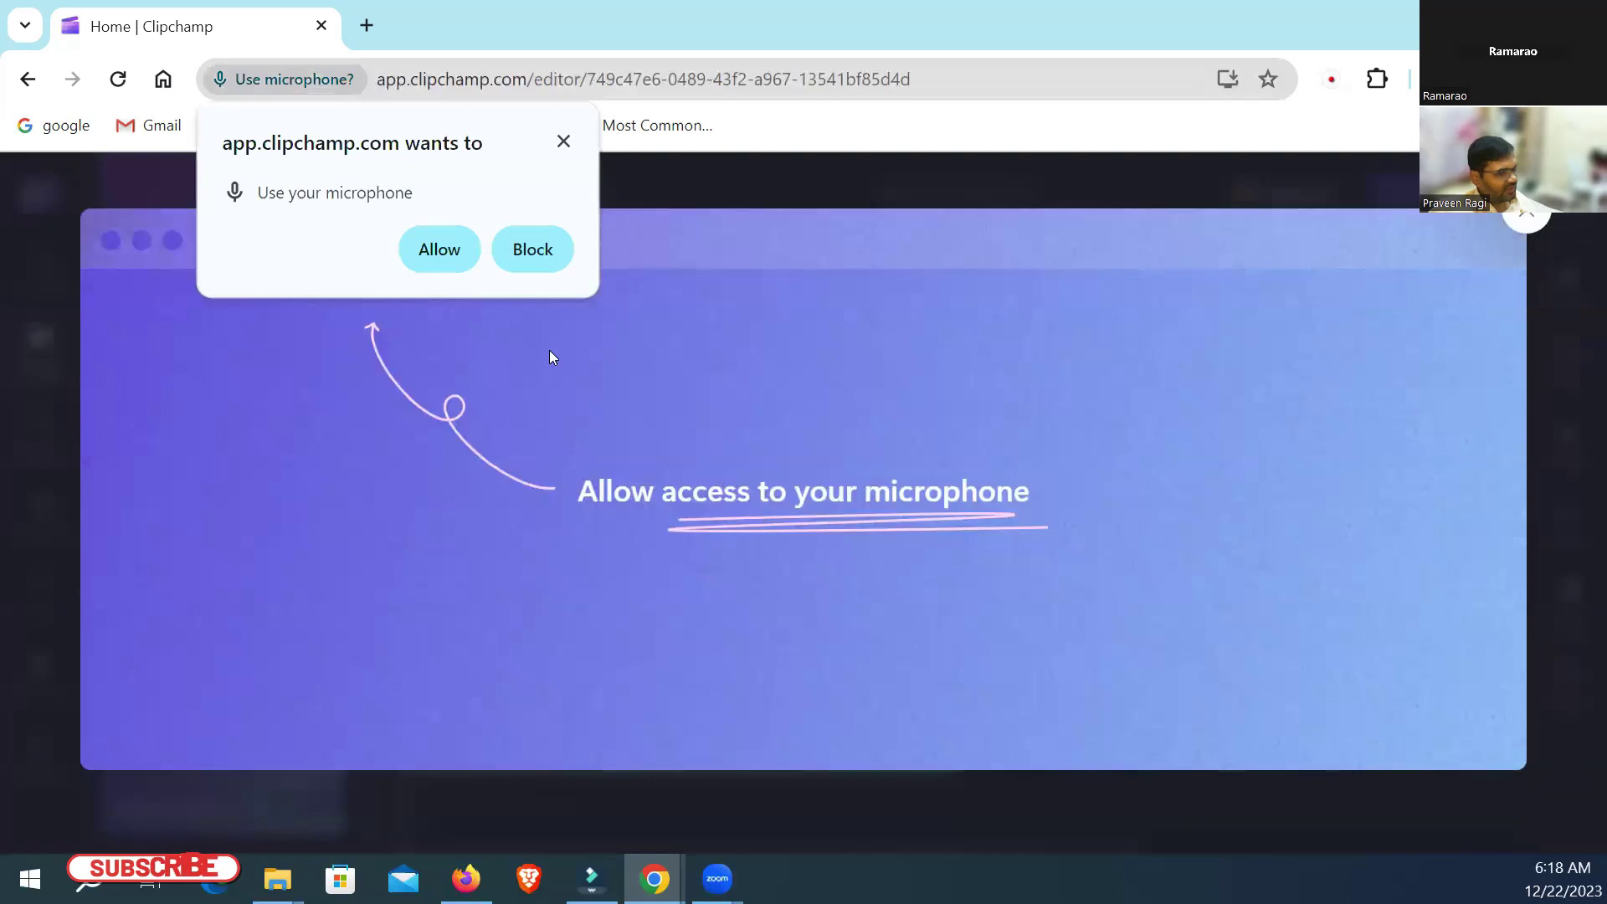
Step: Allow microphone access, record a roughly 7-second voice clip, and save it
click(433, 249)
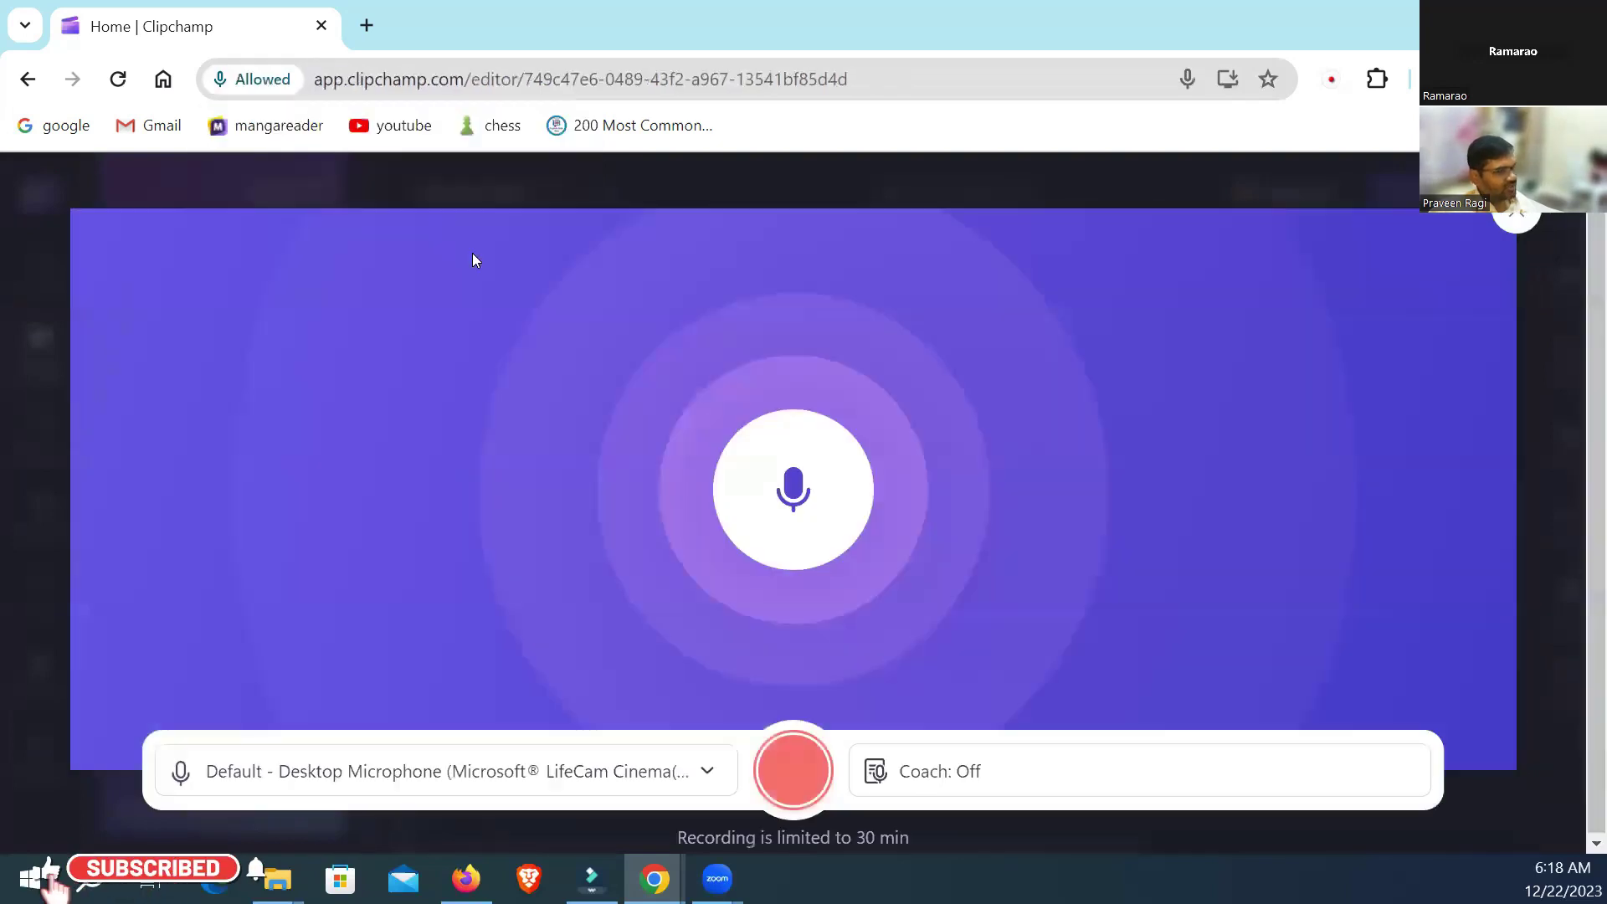
click(791, 772)
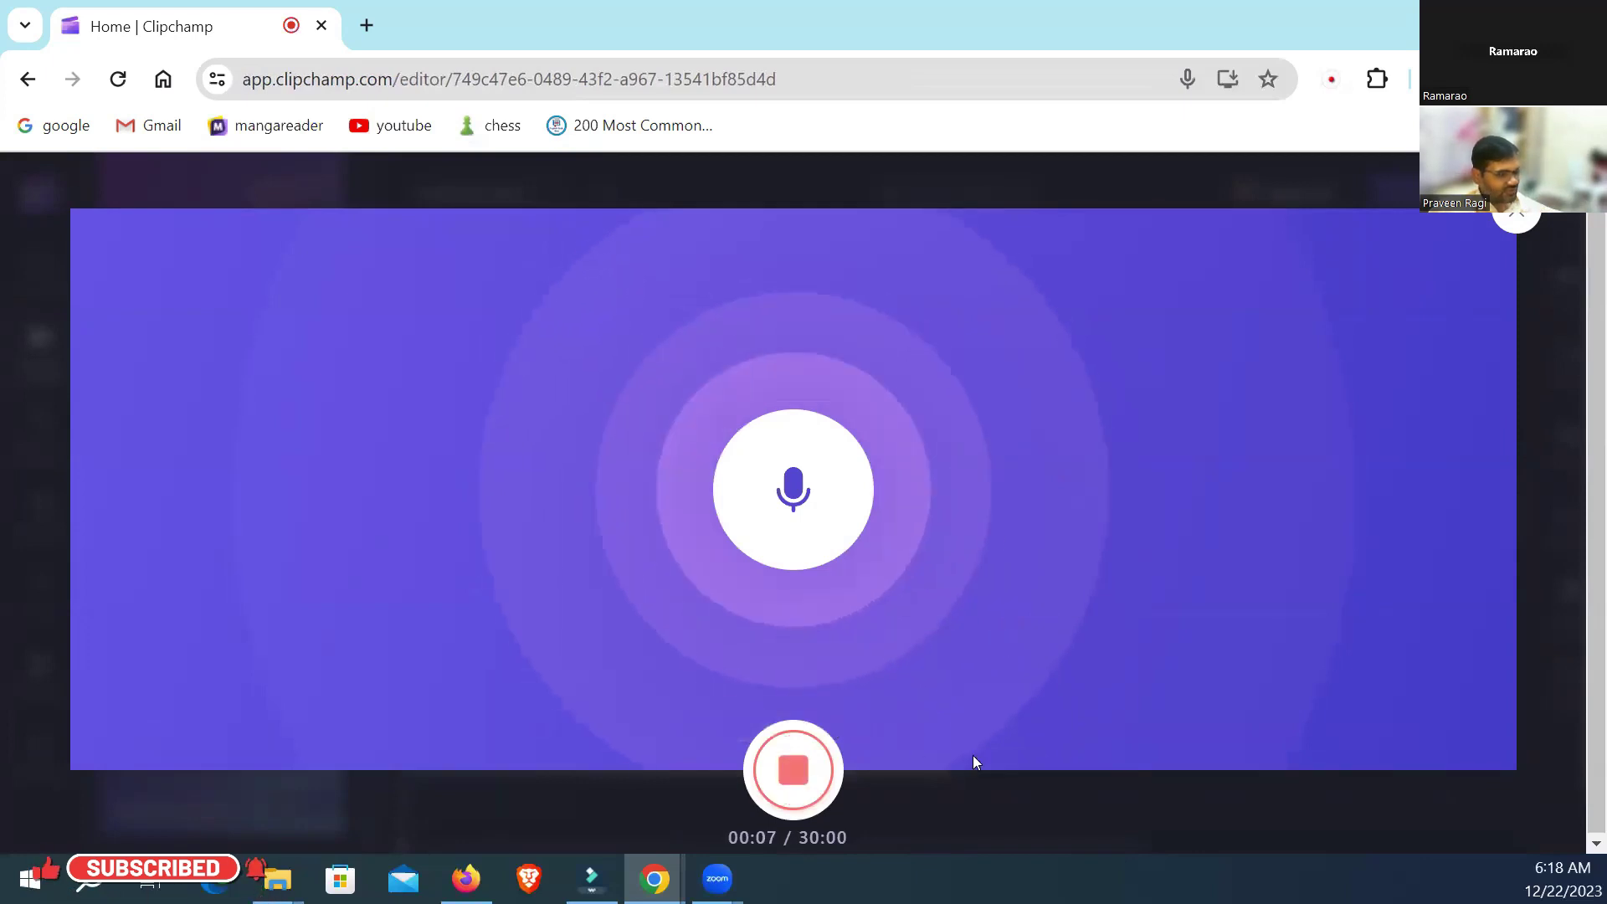
click(799, 770)
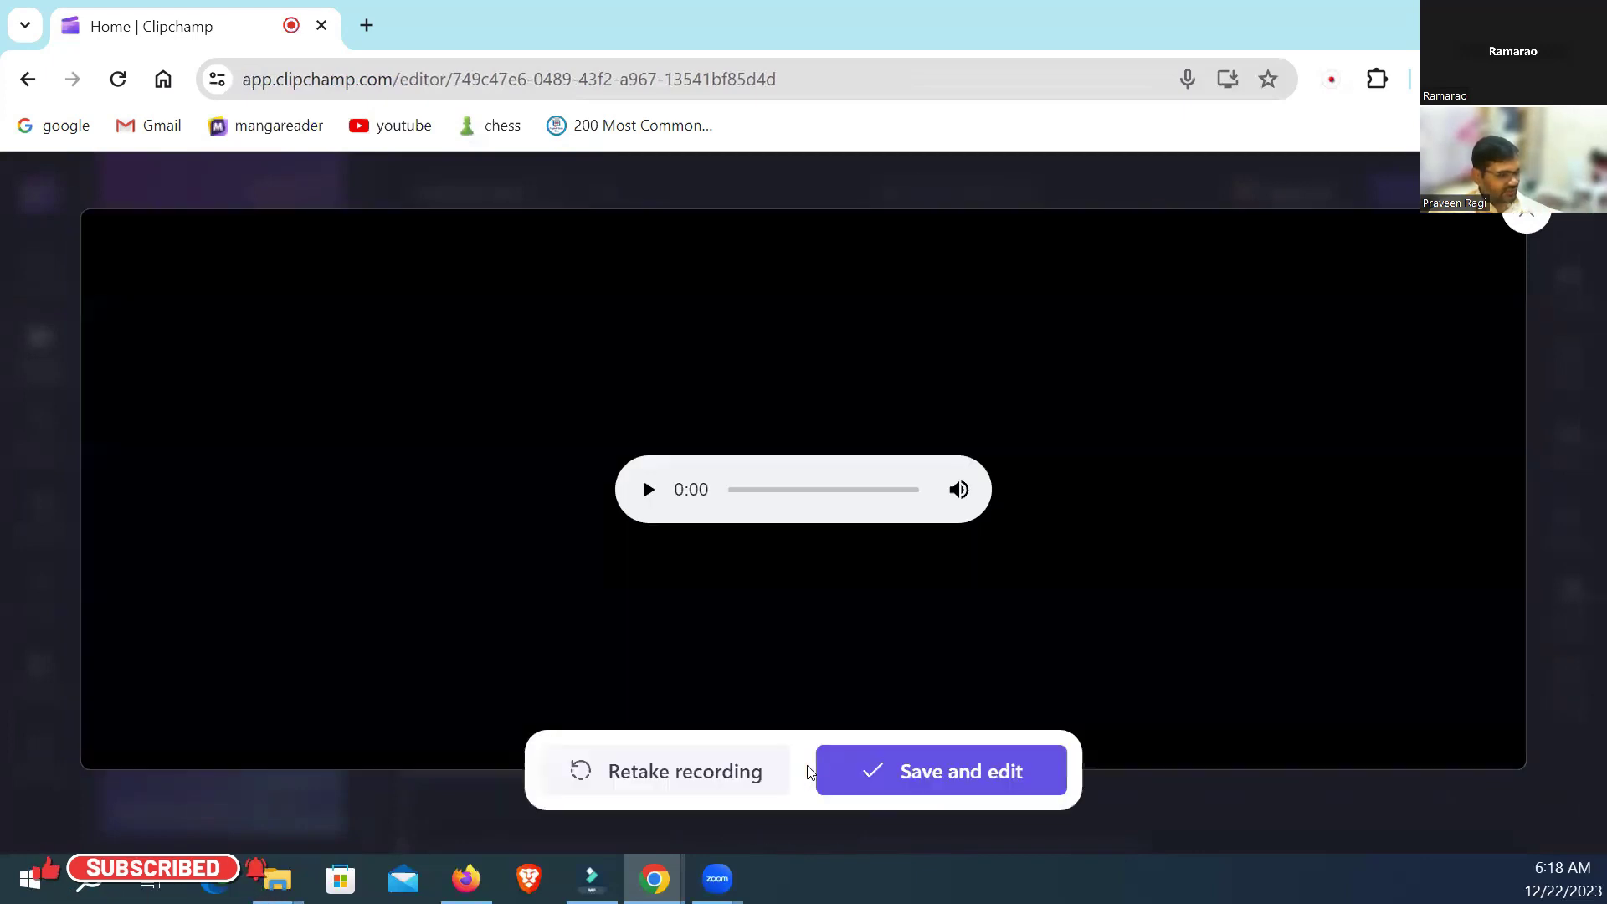
click(903, 758)
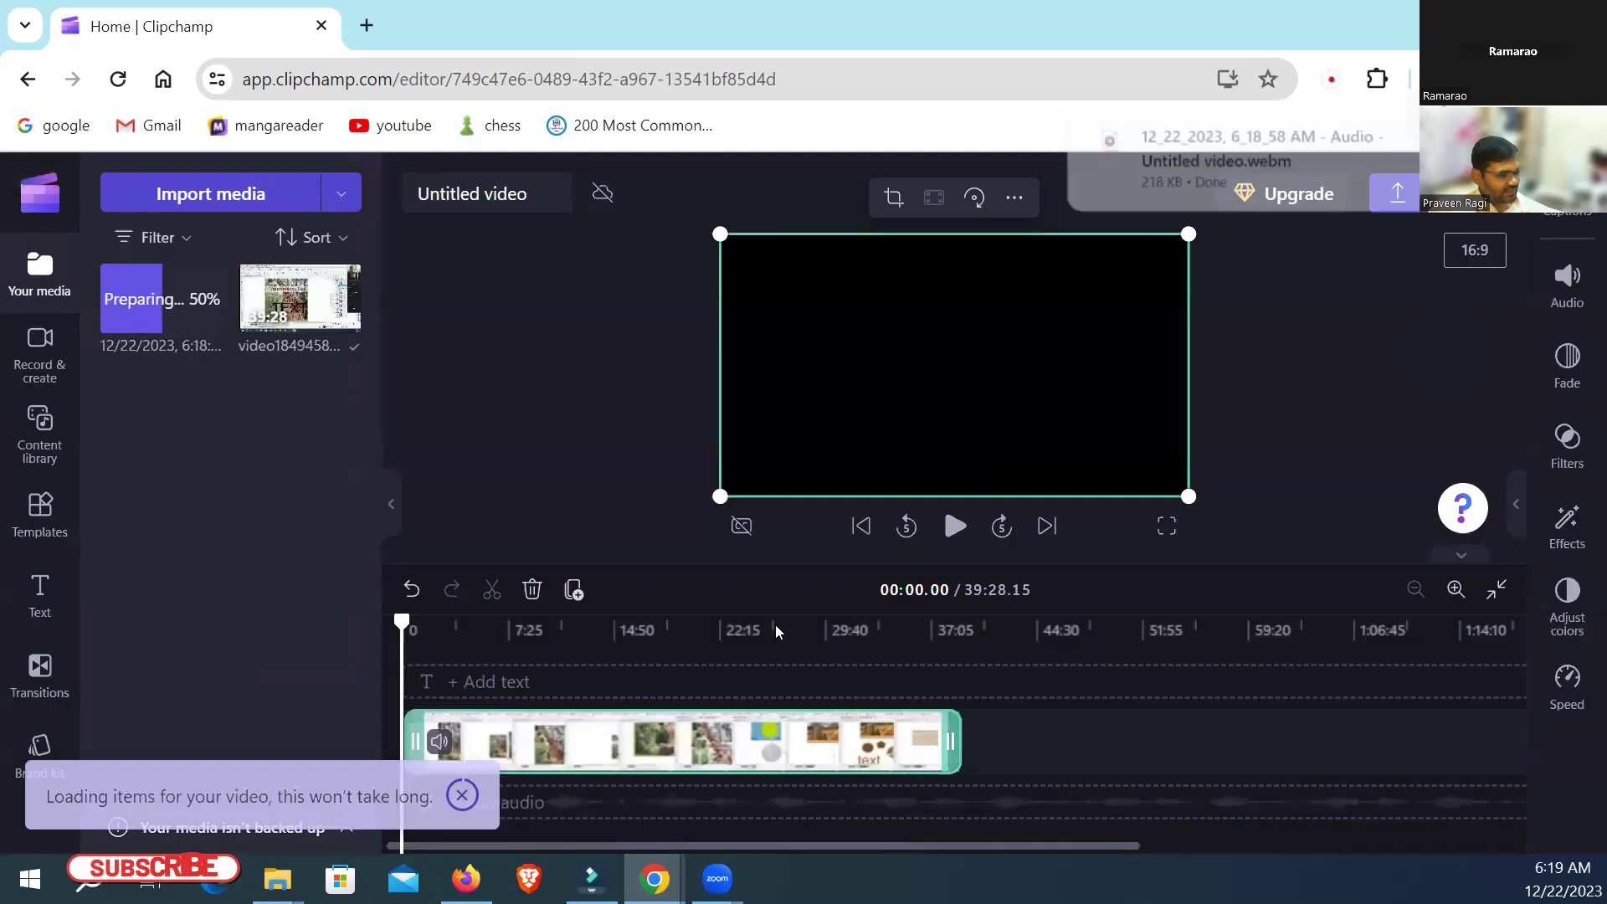
Step: Place the 0:09 voice recording on an audio track beneath the video's start
drag(946, 847, 523, 838)
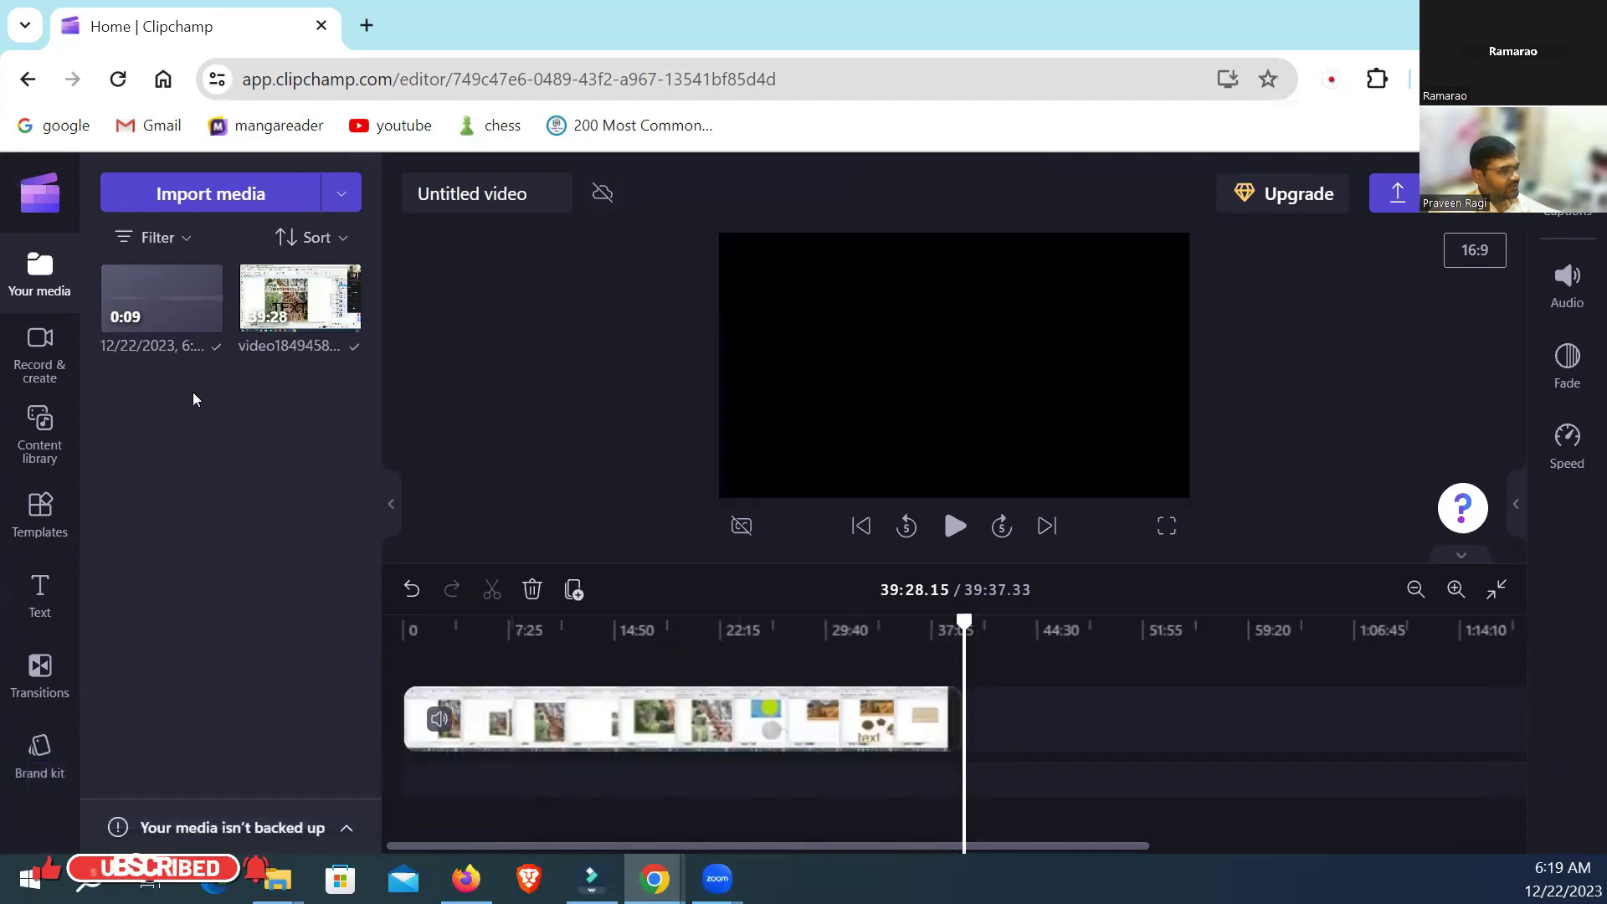
mouse_move(151, 312)
drag(151, 311, 421, 768)
click(950, 718)
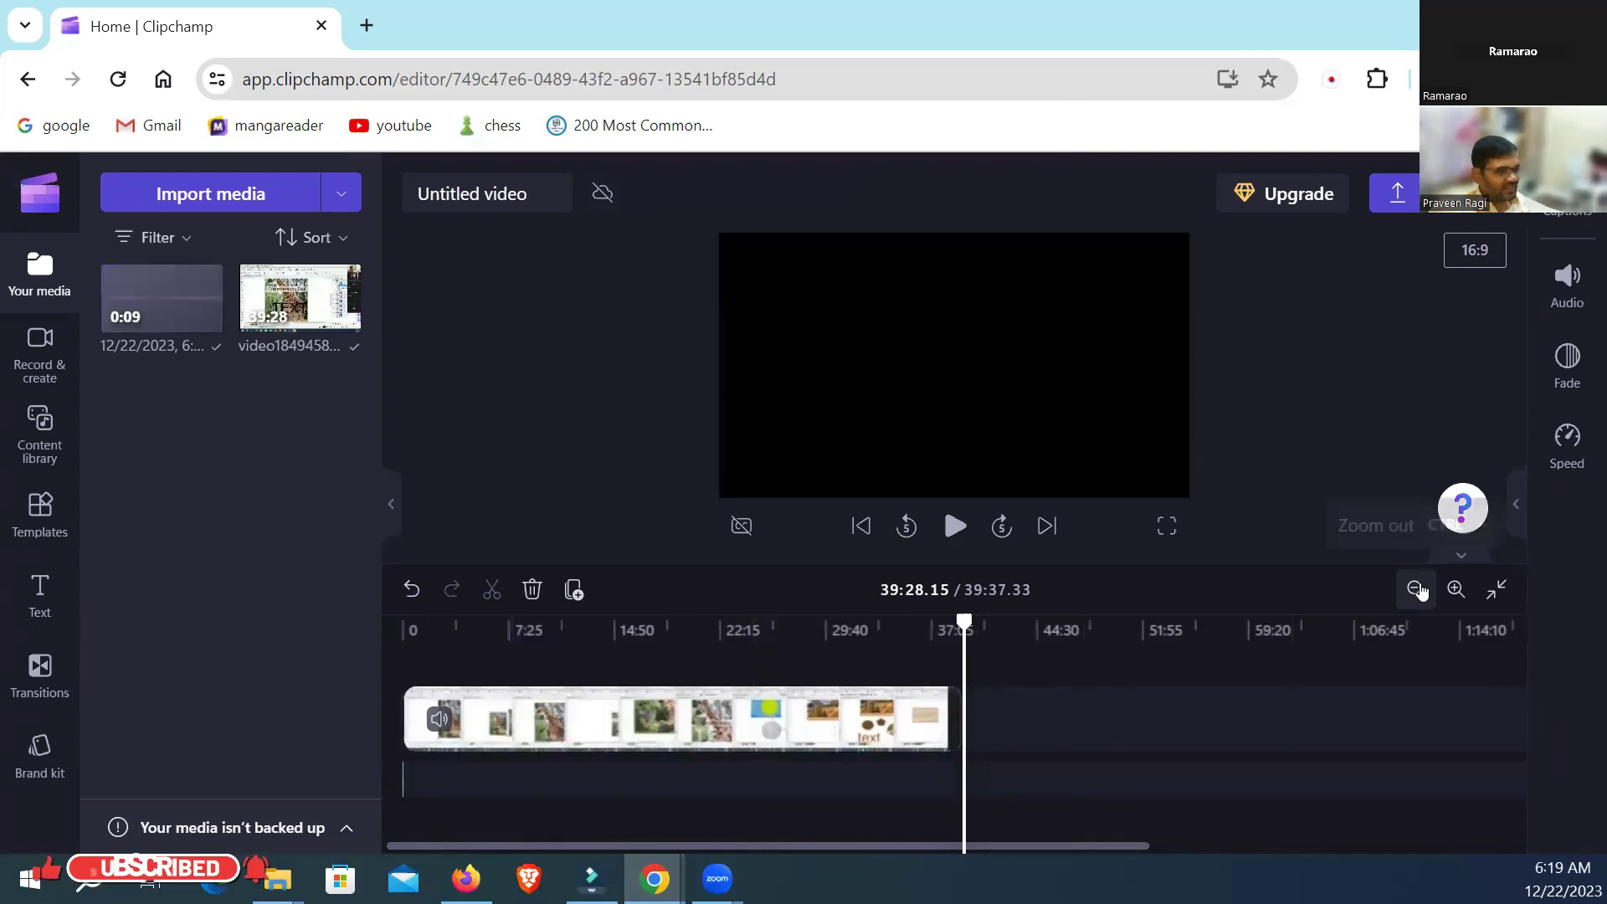
Step: Zoom into the timeline and scroll back to the start of the clips
click(1456, 589)
click(1454, 590)
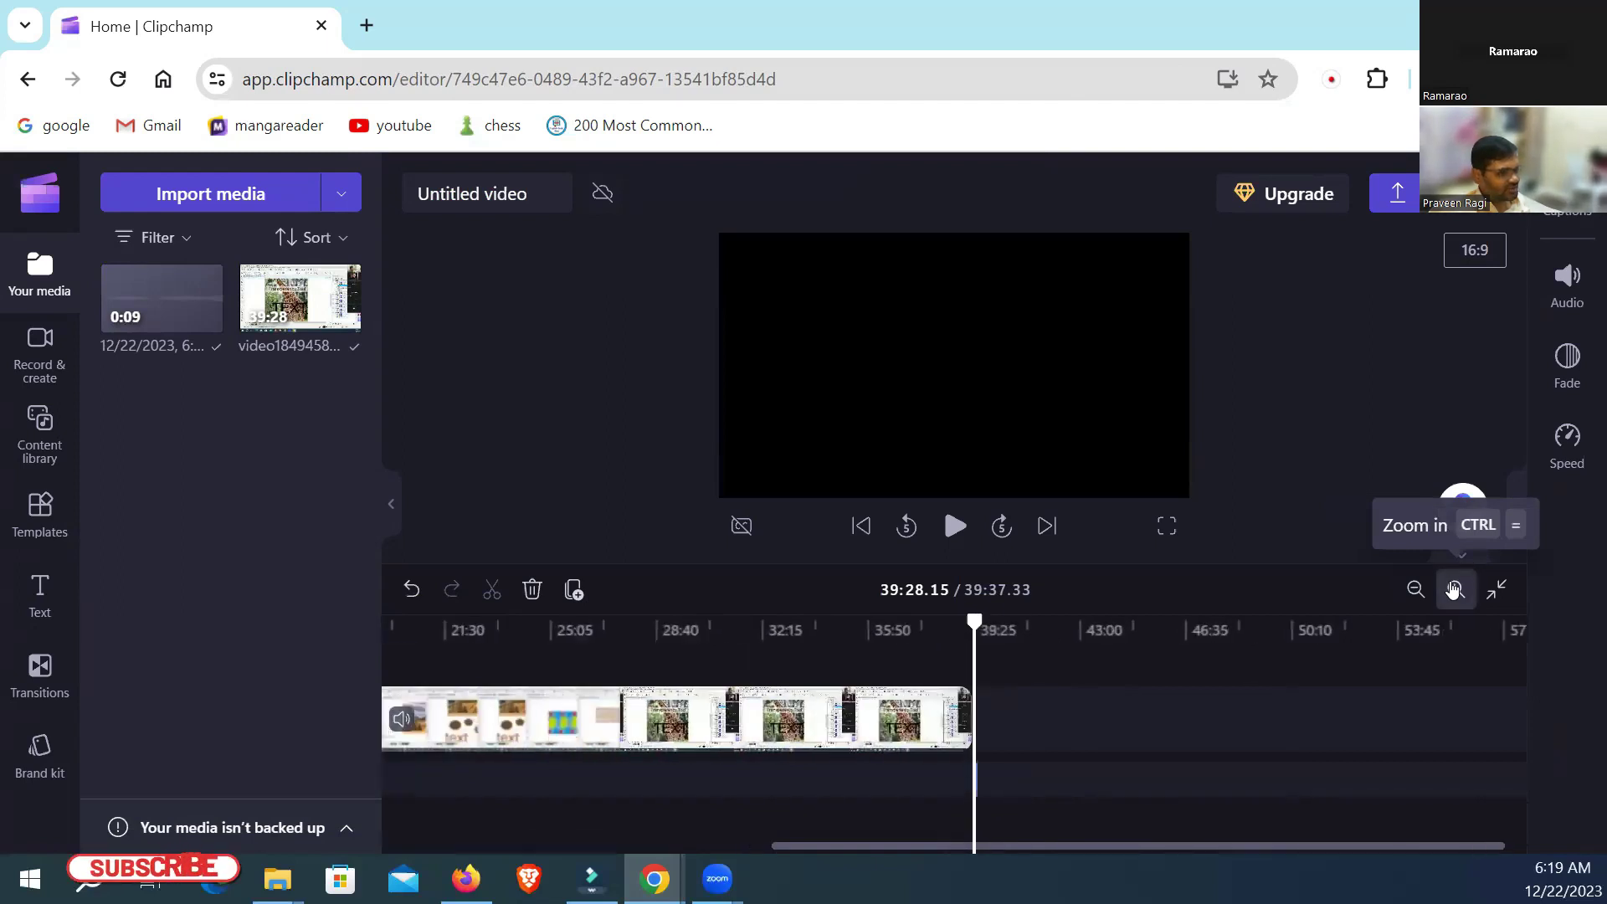
click(1454, 589)
click(1453, 589)
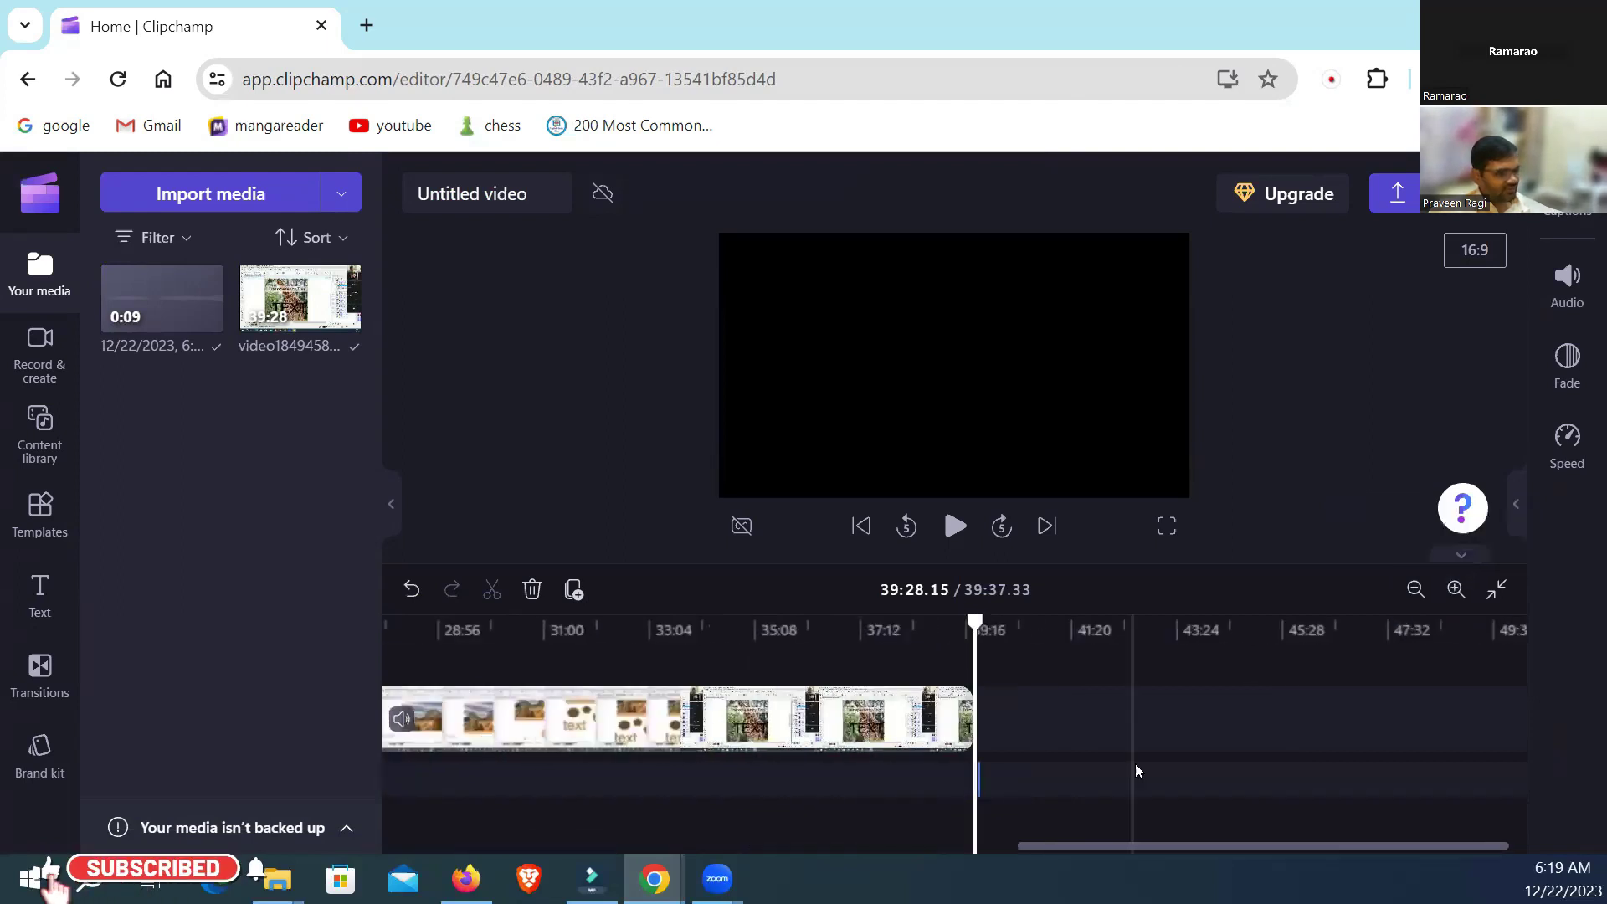
drag(1111, 845, 293, 798)
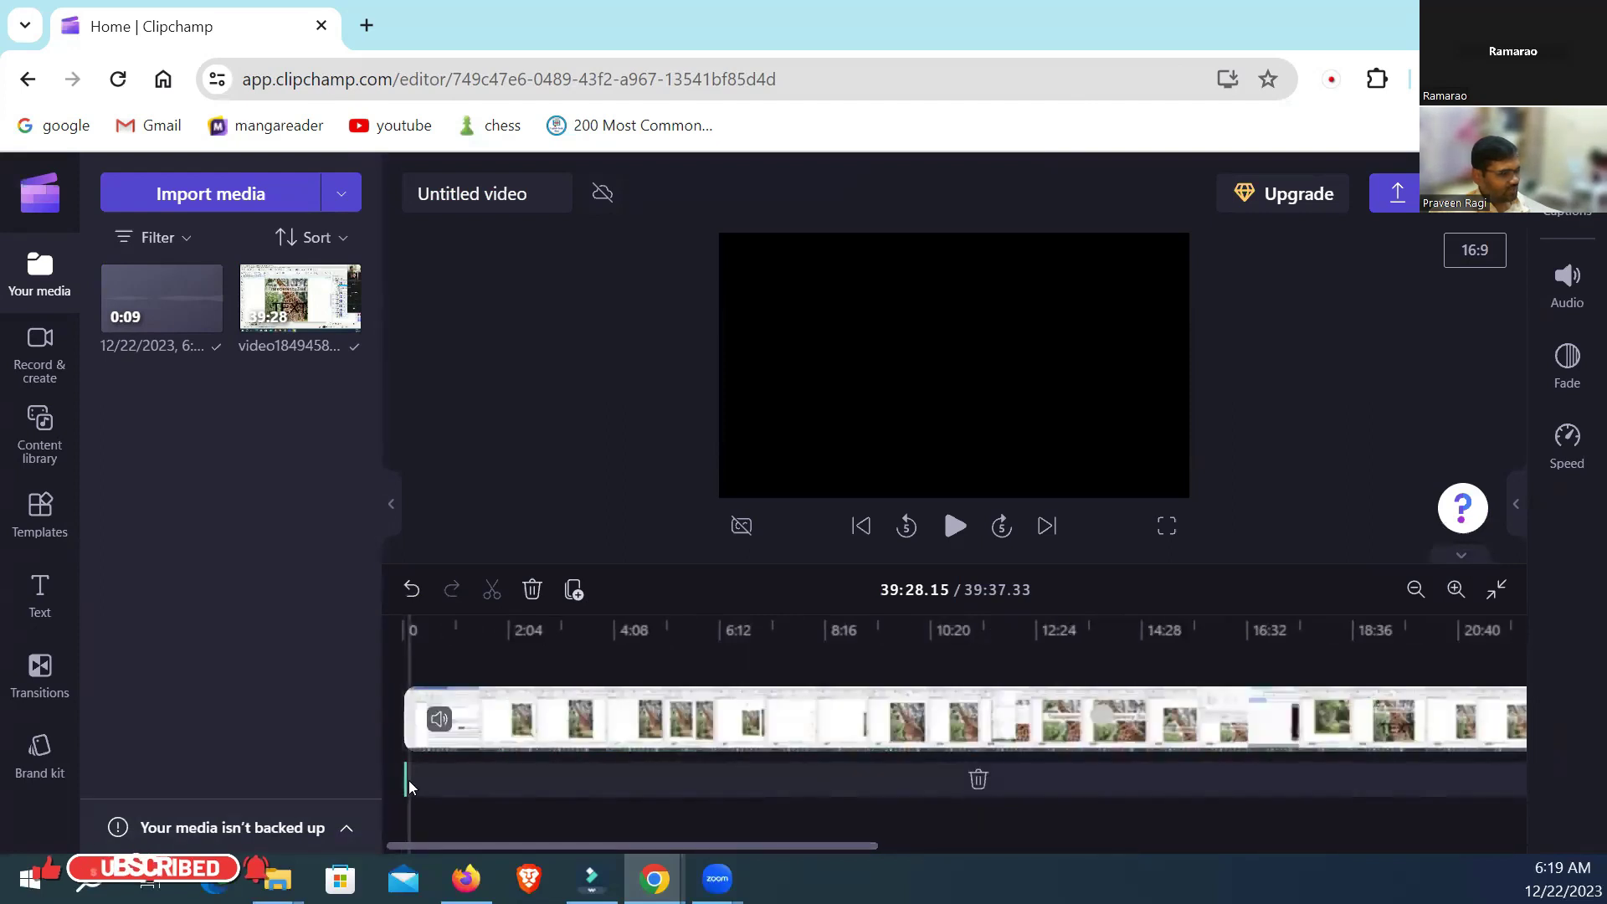
click(847, 710)
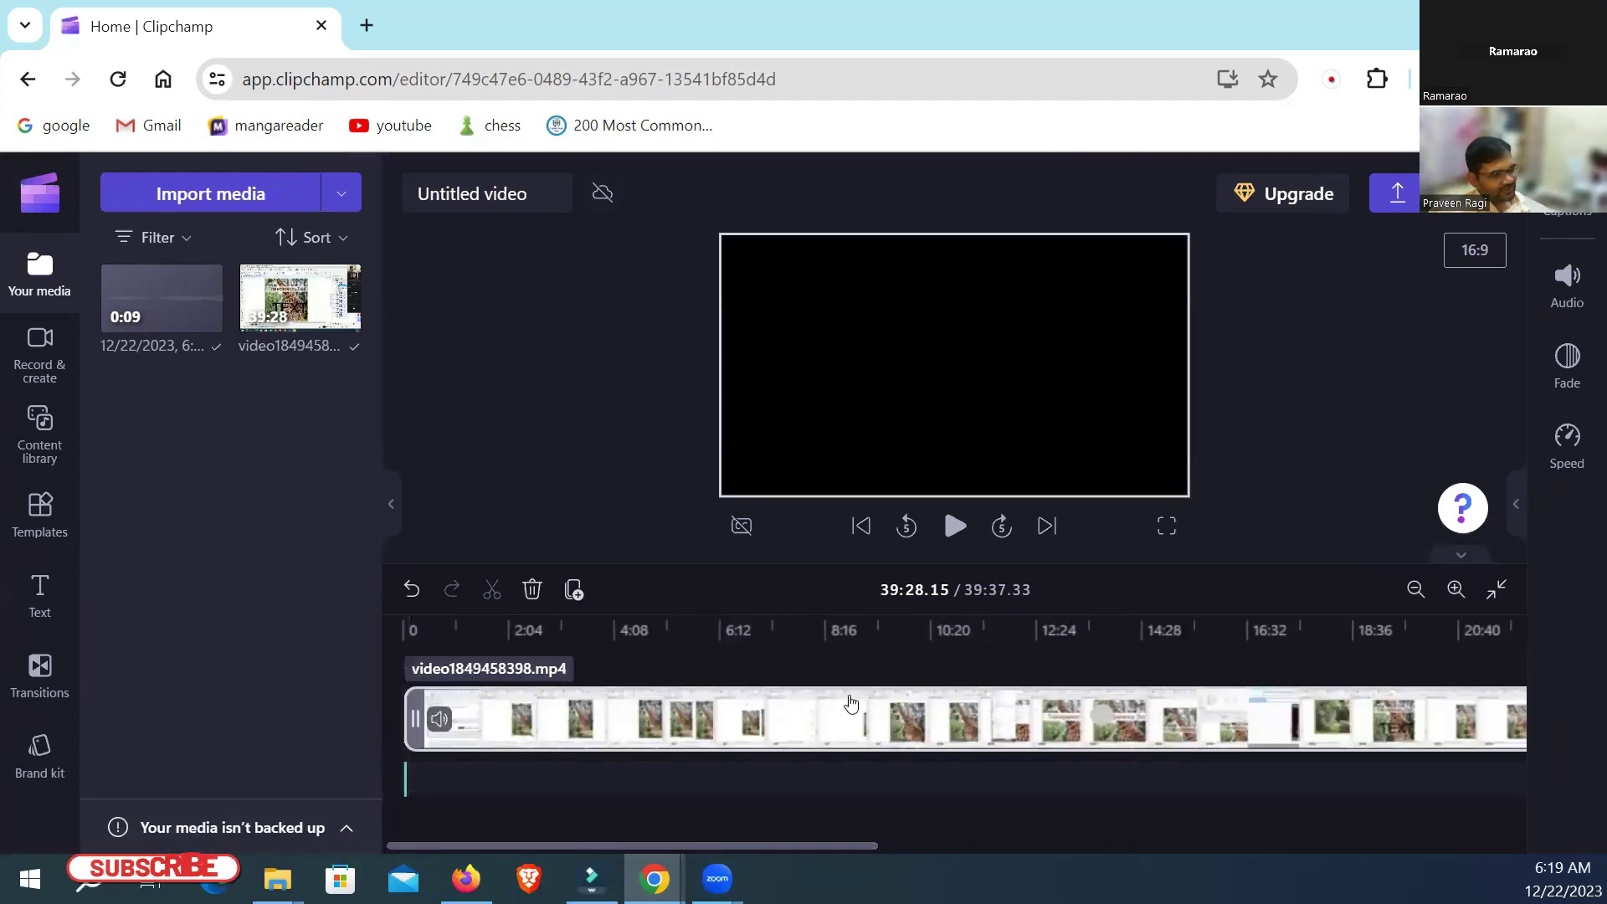
click(442, 770)
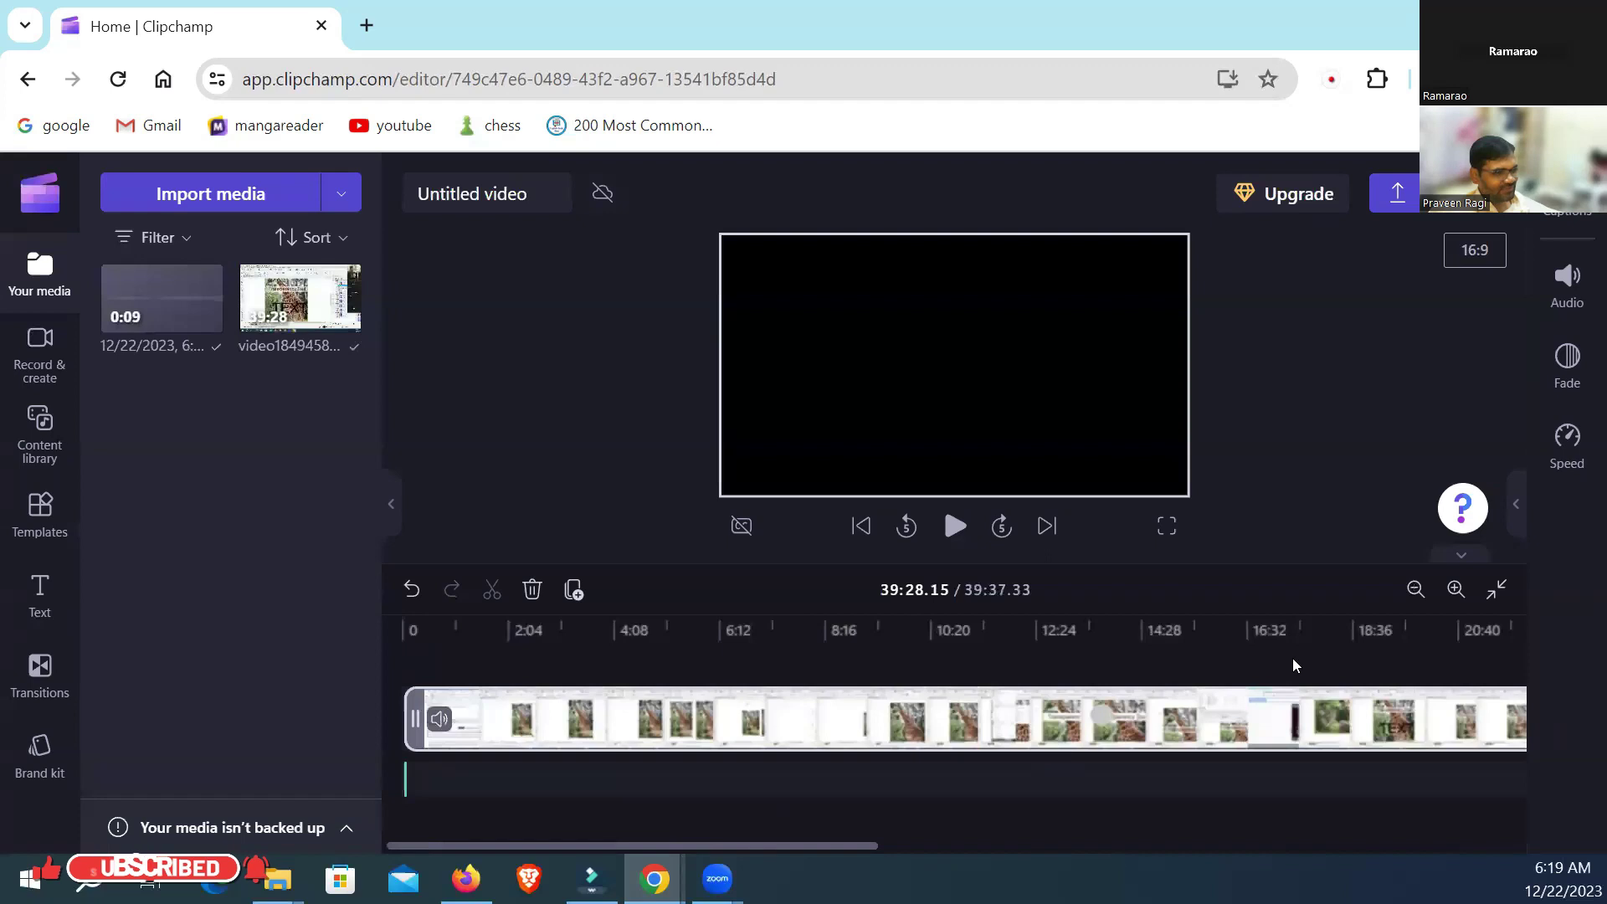
Step: Zoom in further and set the playhead about five seconds in
click(1455, 589)
click(1455, 589)
click(1454, 589)
click(1454, 589)
click(1454, 589)
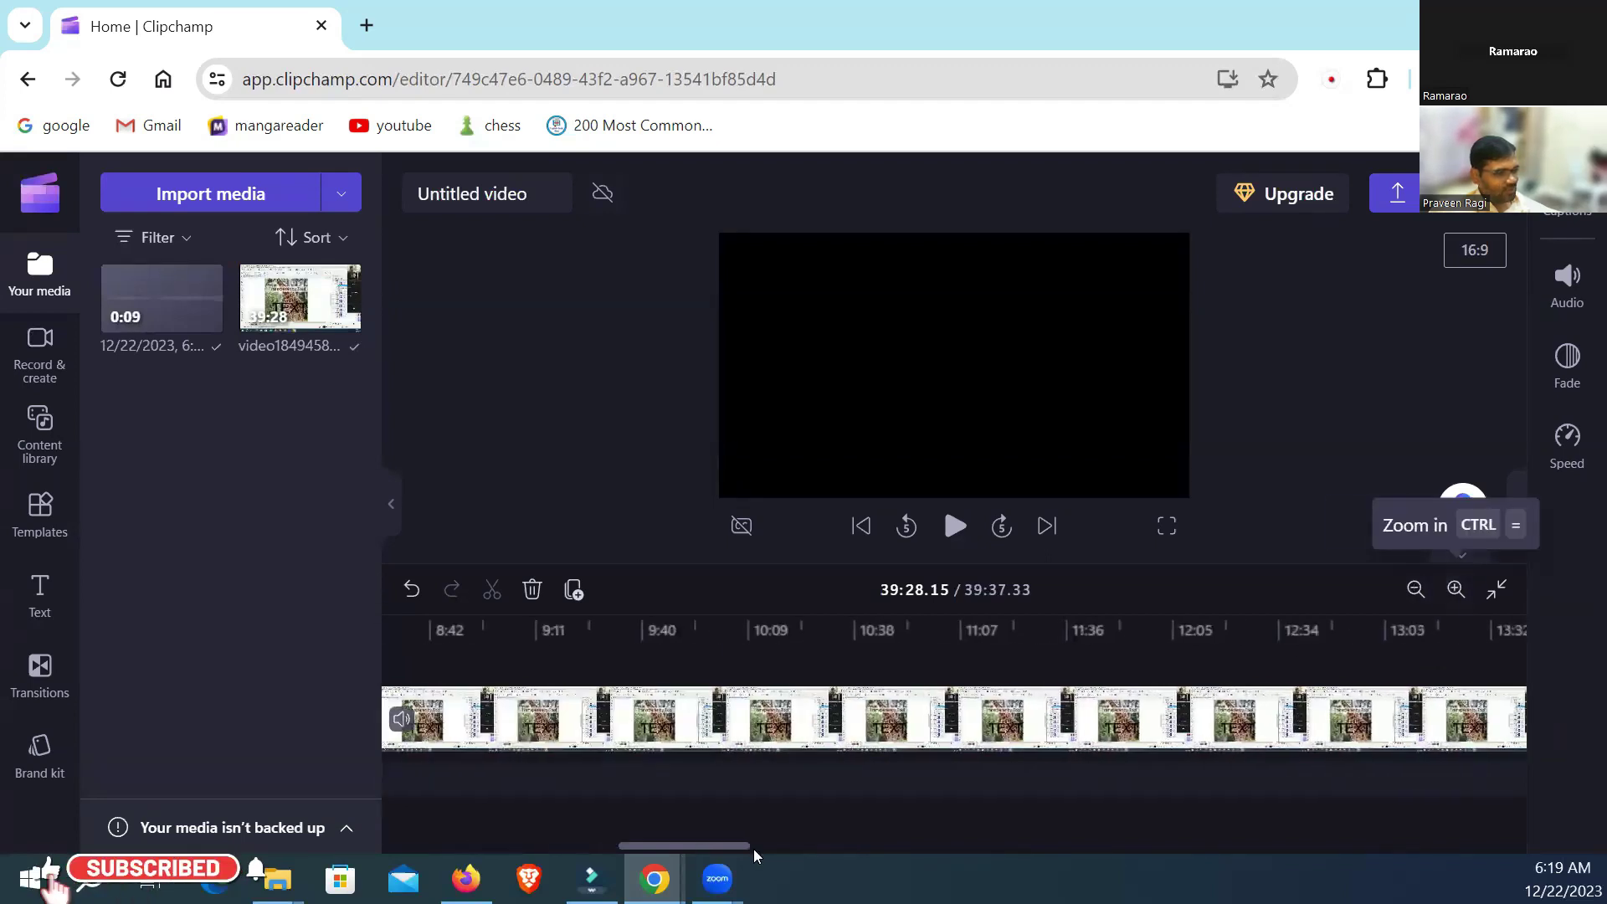
drag(692, 845, 389, 839)
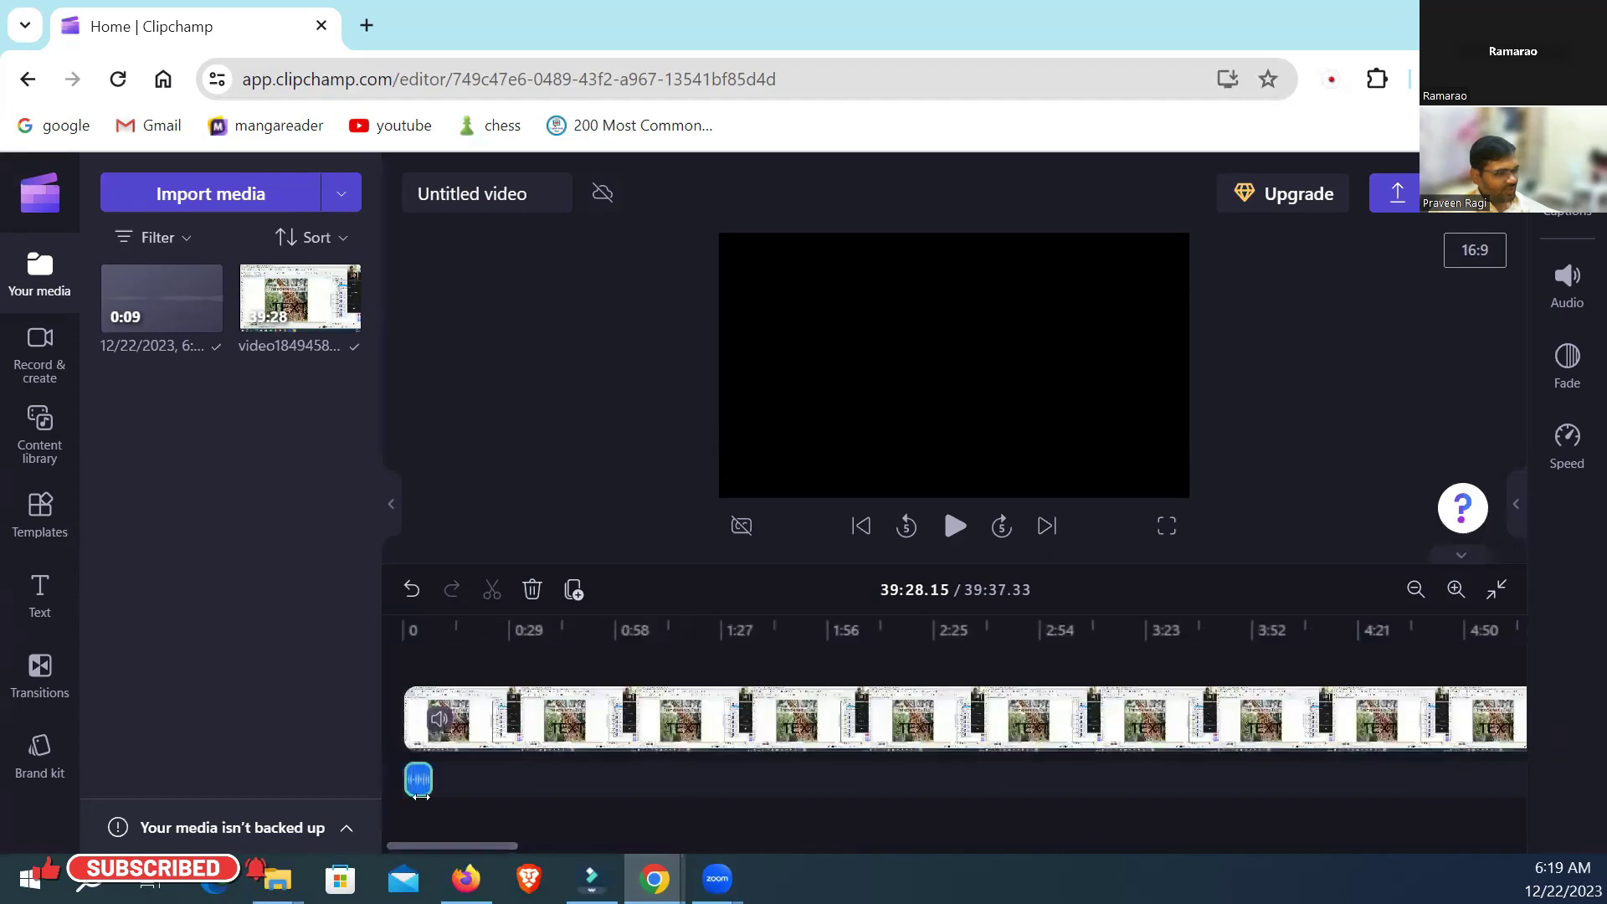
click(421, 629)
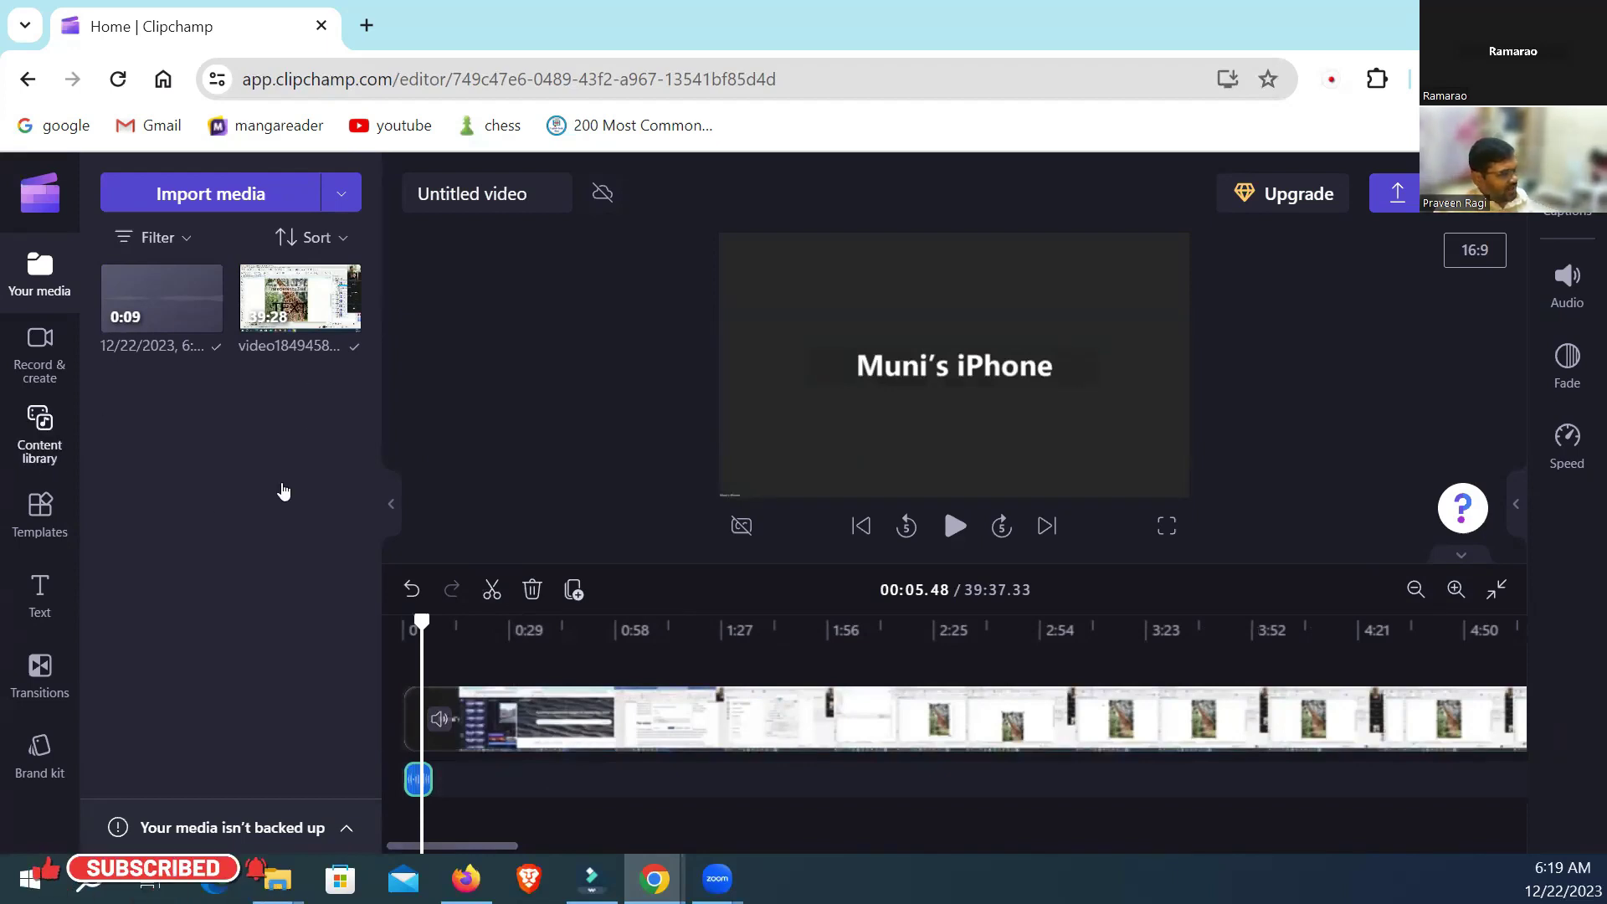
Step: Browse the content library's categories, then show the Templates gallery with YouTube, Christmas, Instagram and Gaming
click(40, 343)
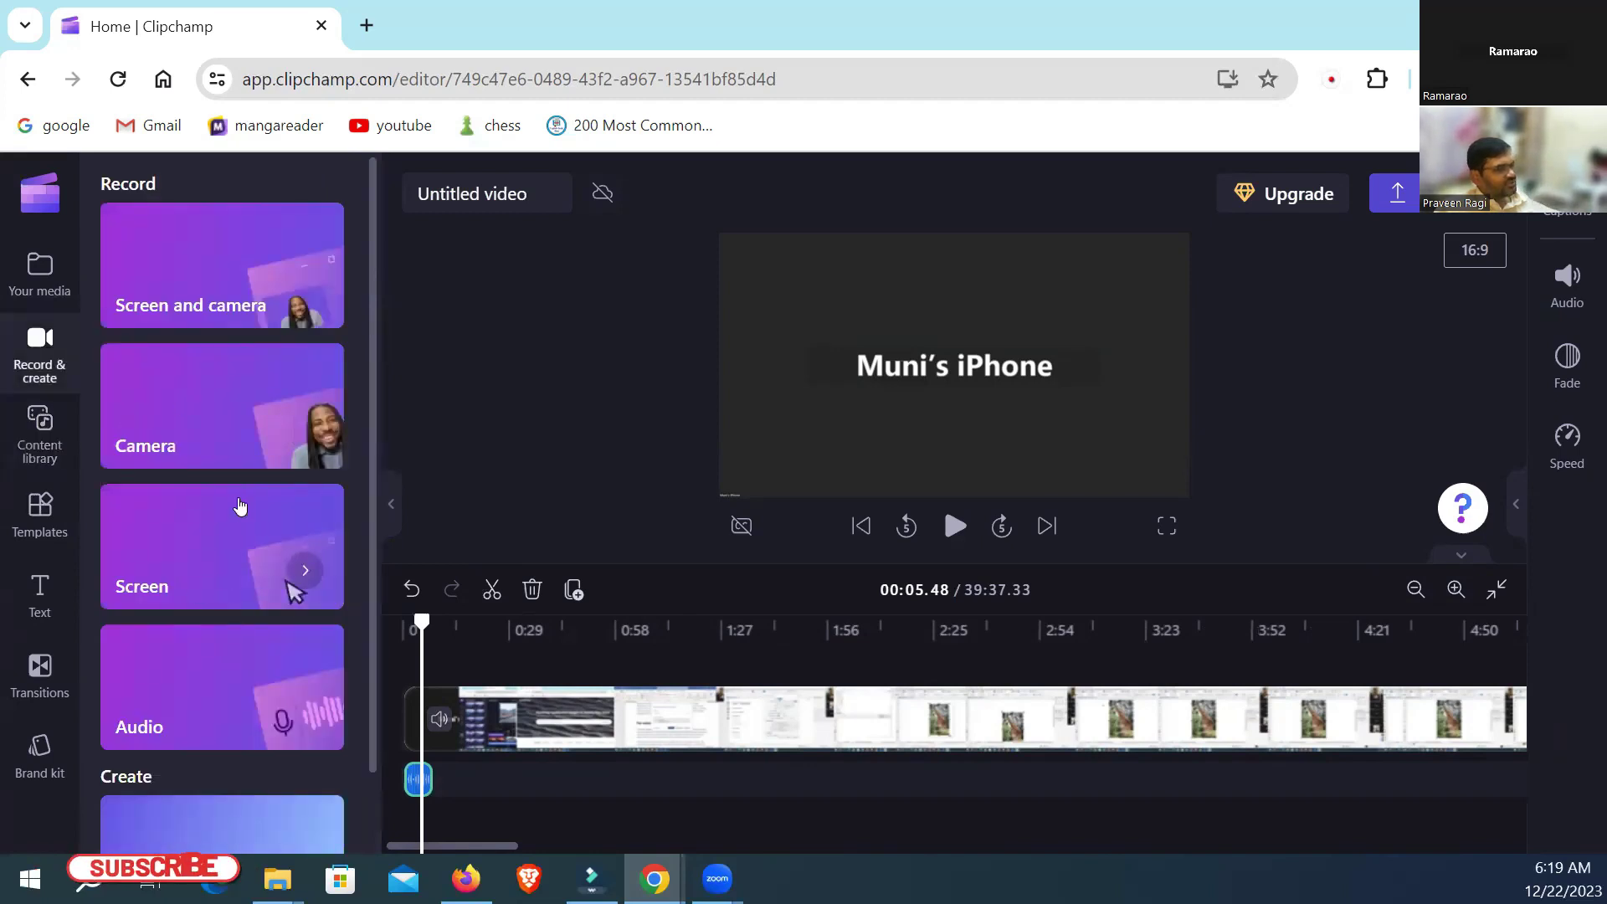
click(44, 434)
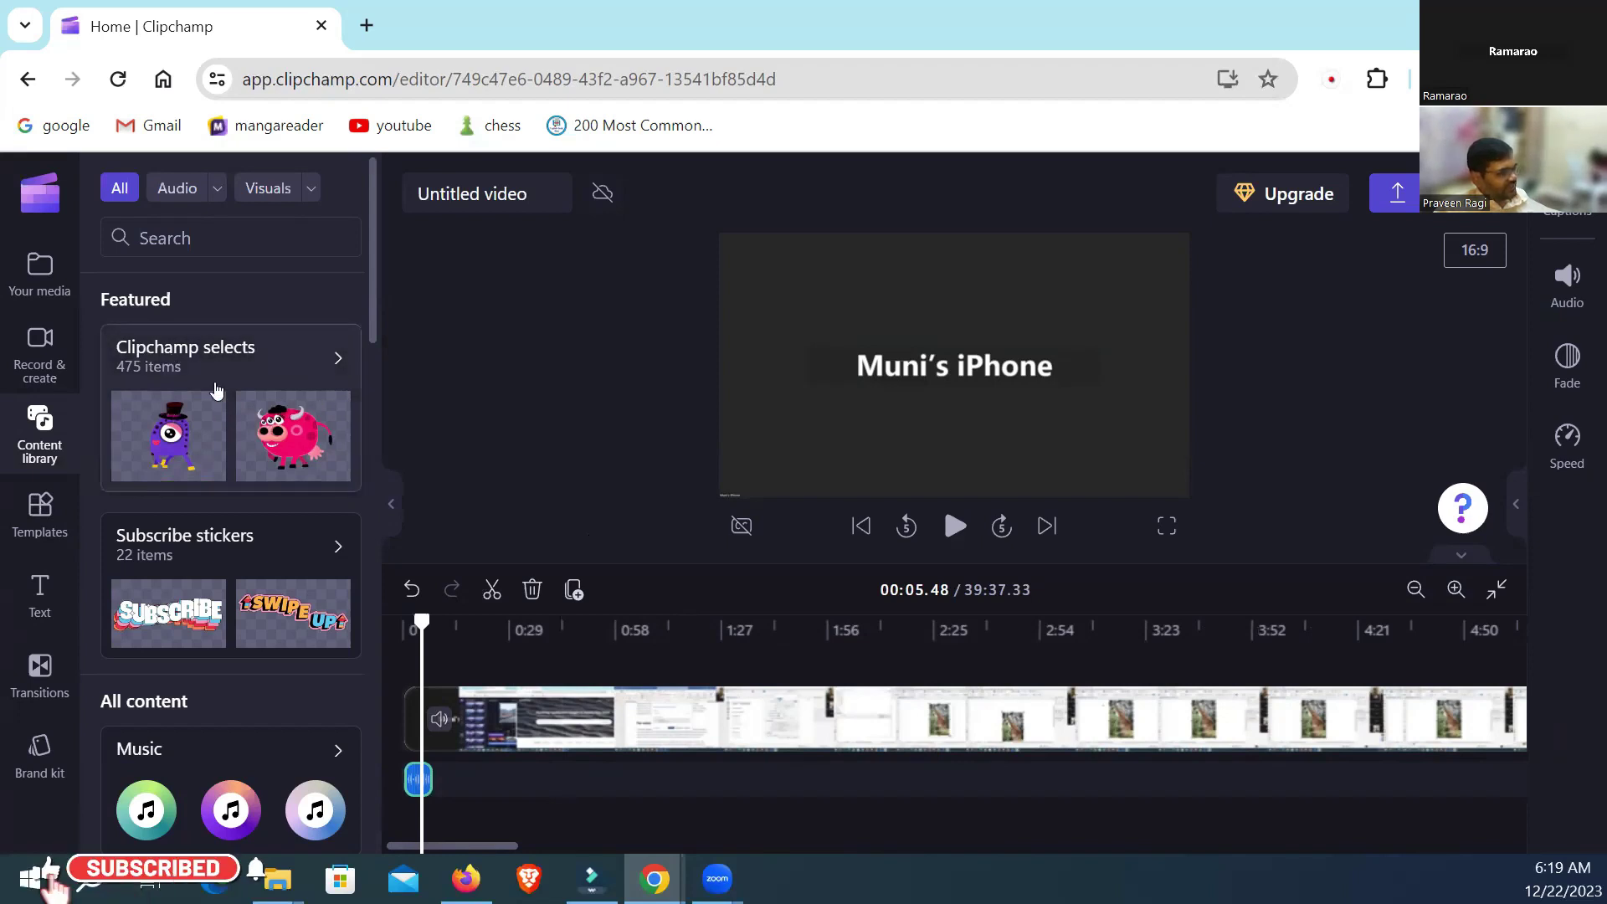
scroll(195, 581, down, 3)
scroll(220, 538, down, 3)
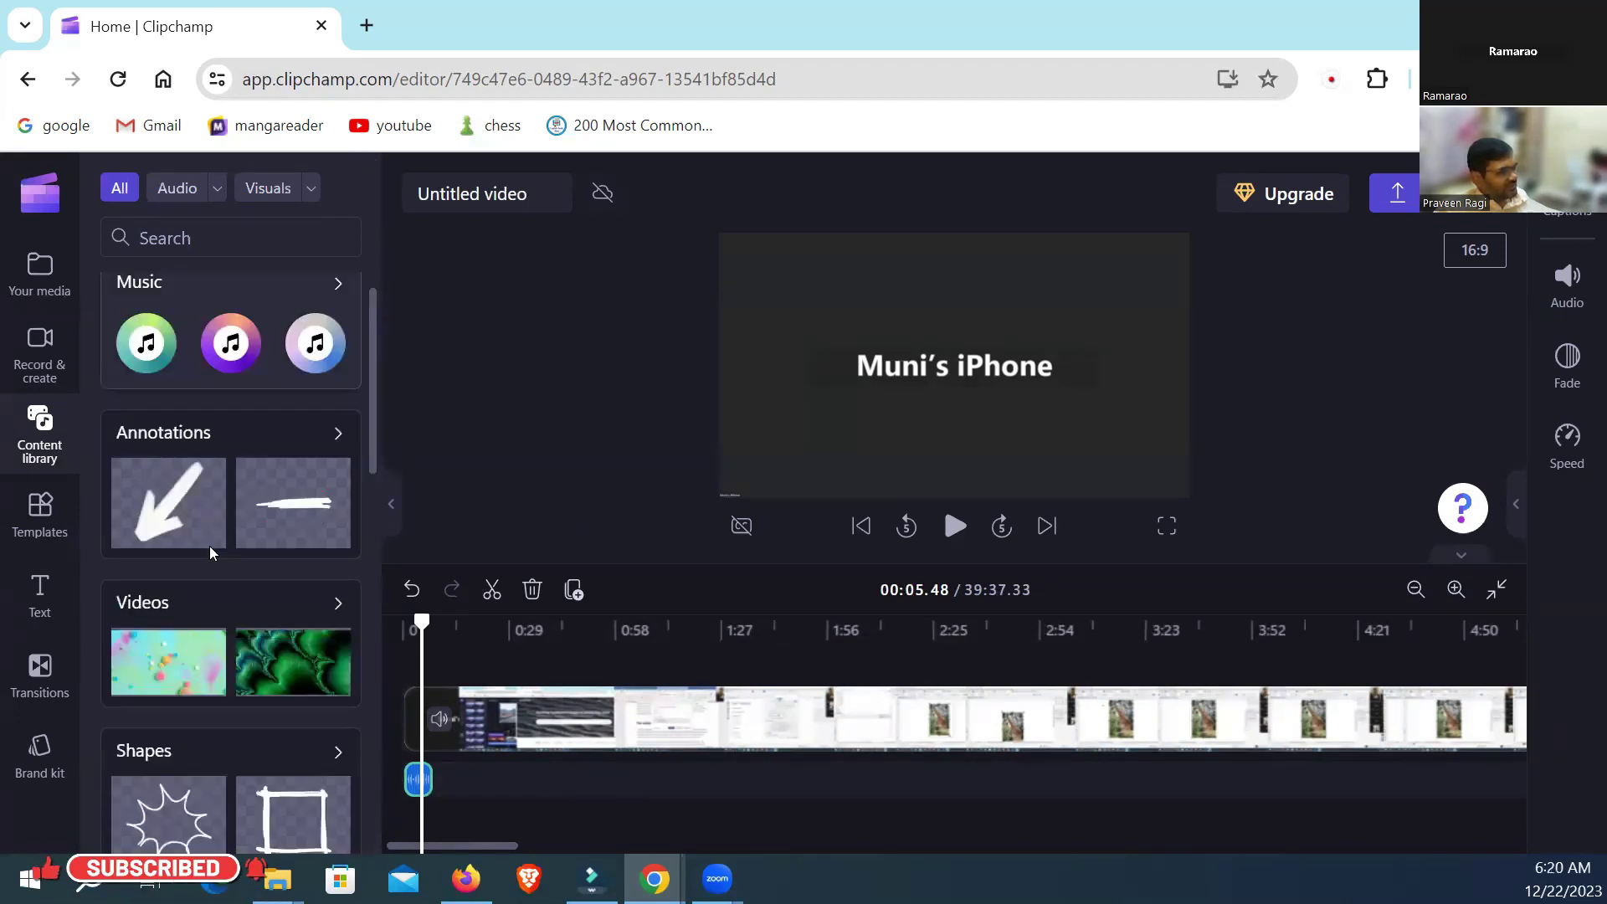
scroll(216, 548, down, 4)
scroll(226, 577, down, 2)
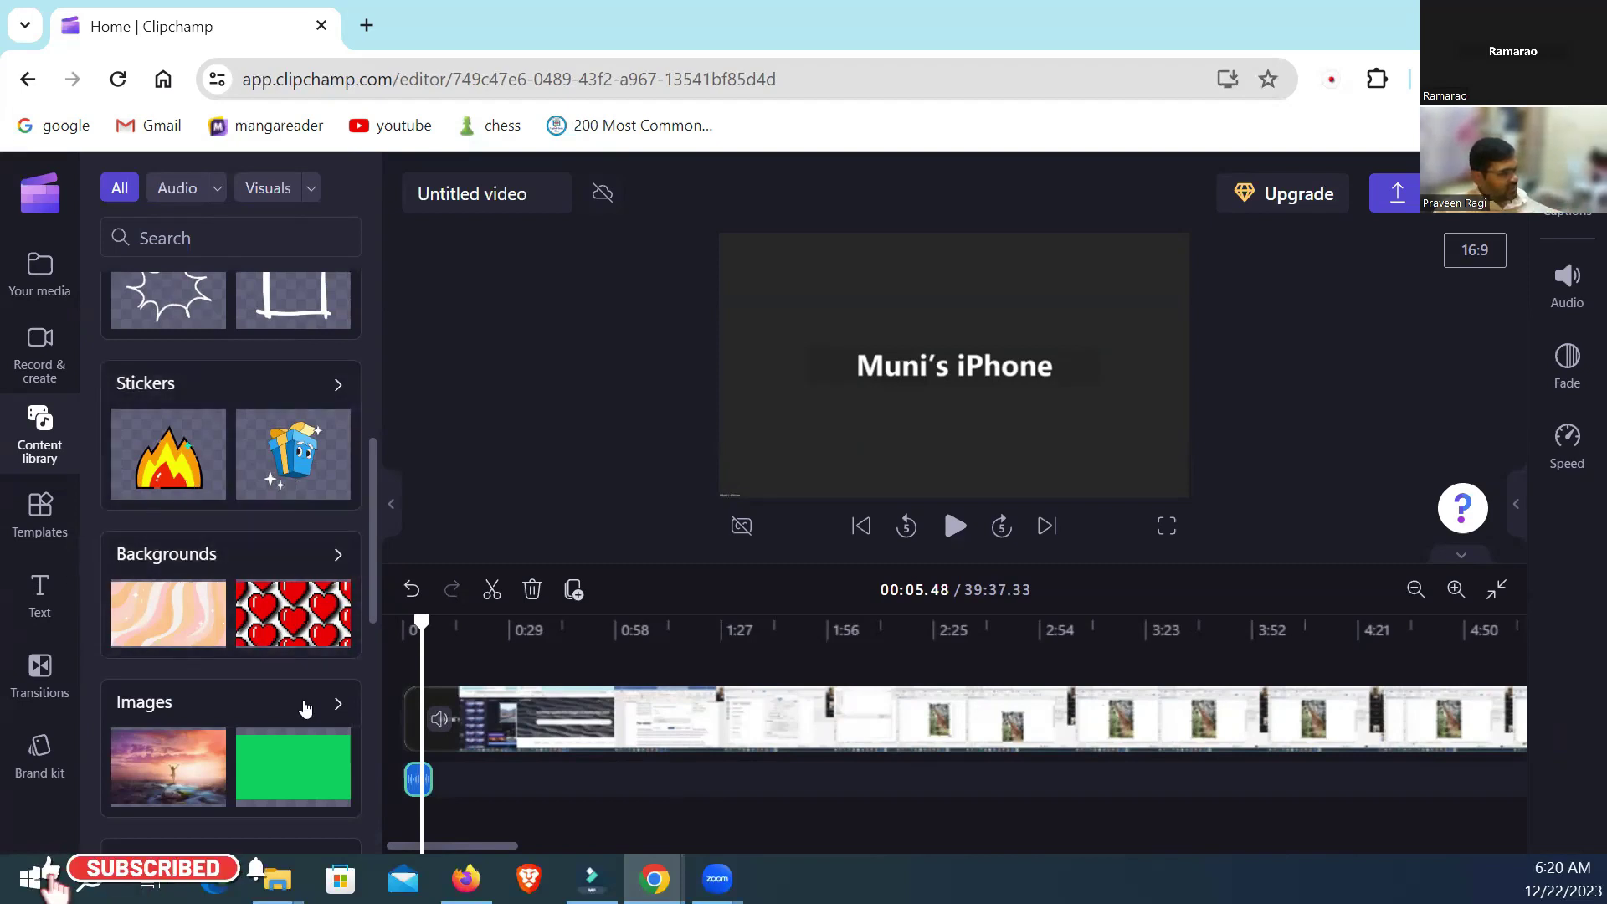
click(40, 523)
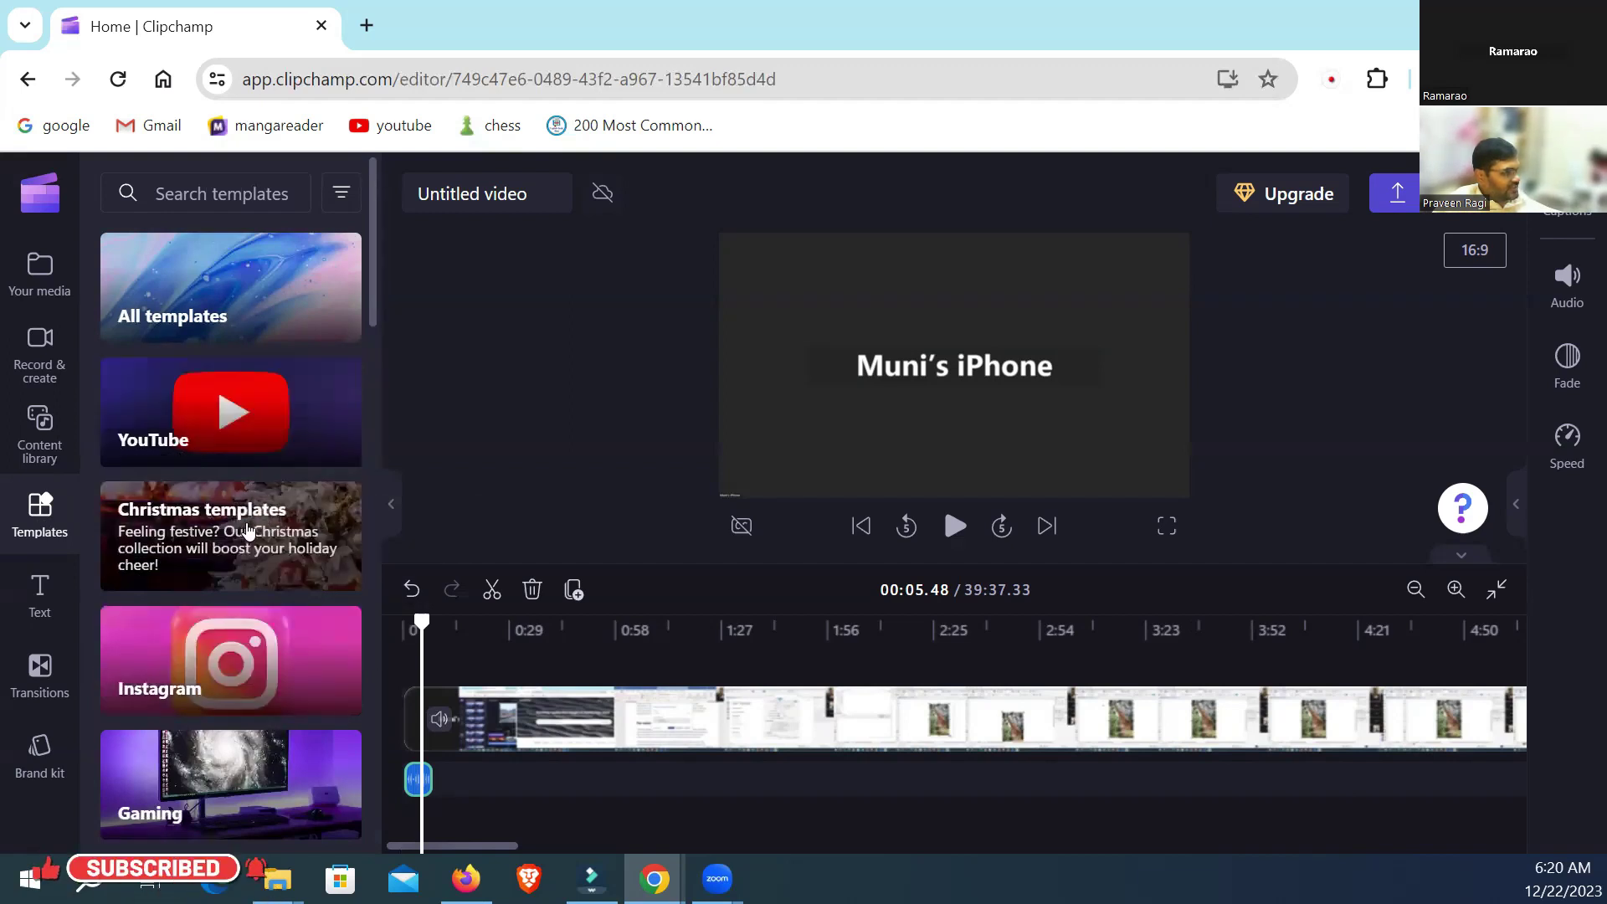
scroll(263, 574, down, 3)
scroll(253, 539, down, 3)
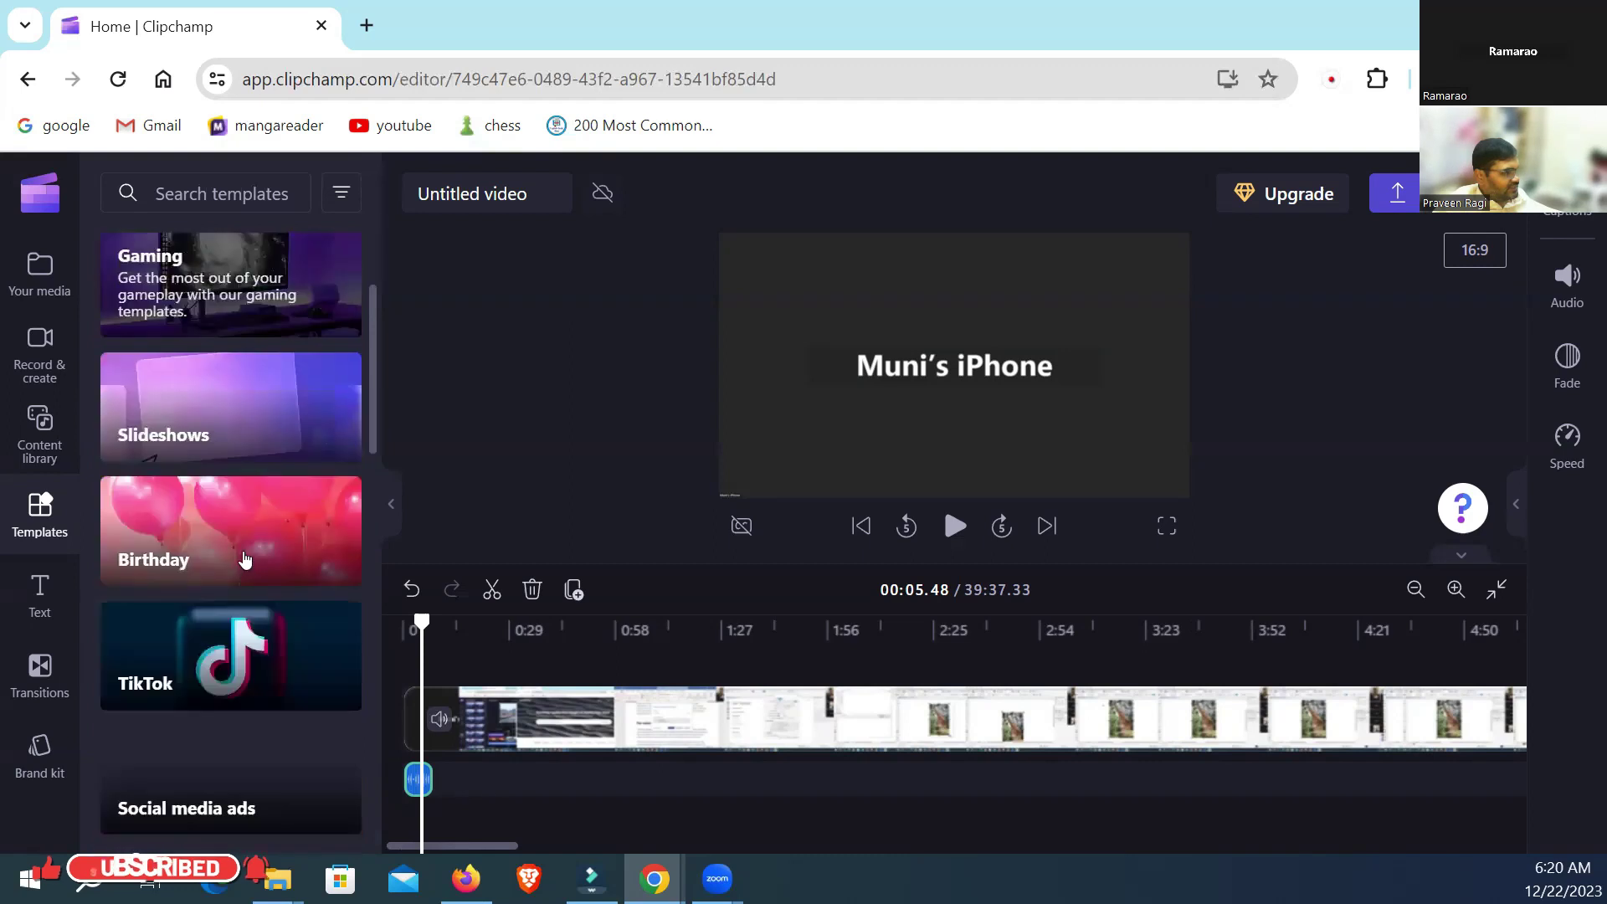
scroll(277, 499, down, 3)
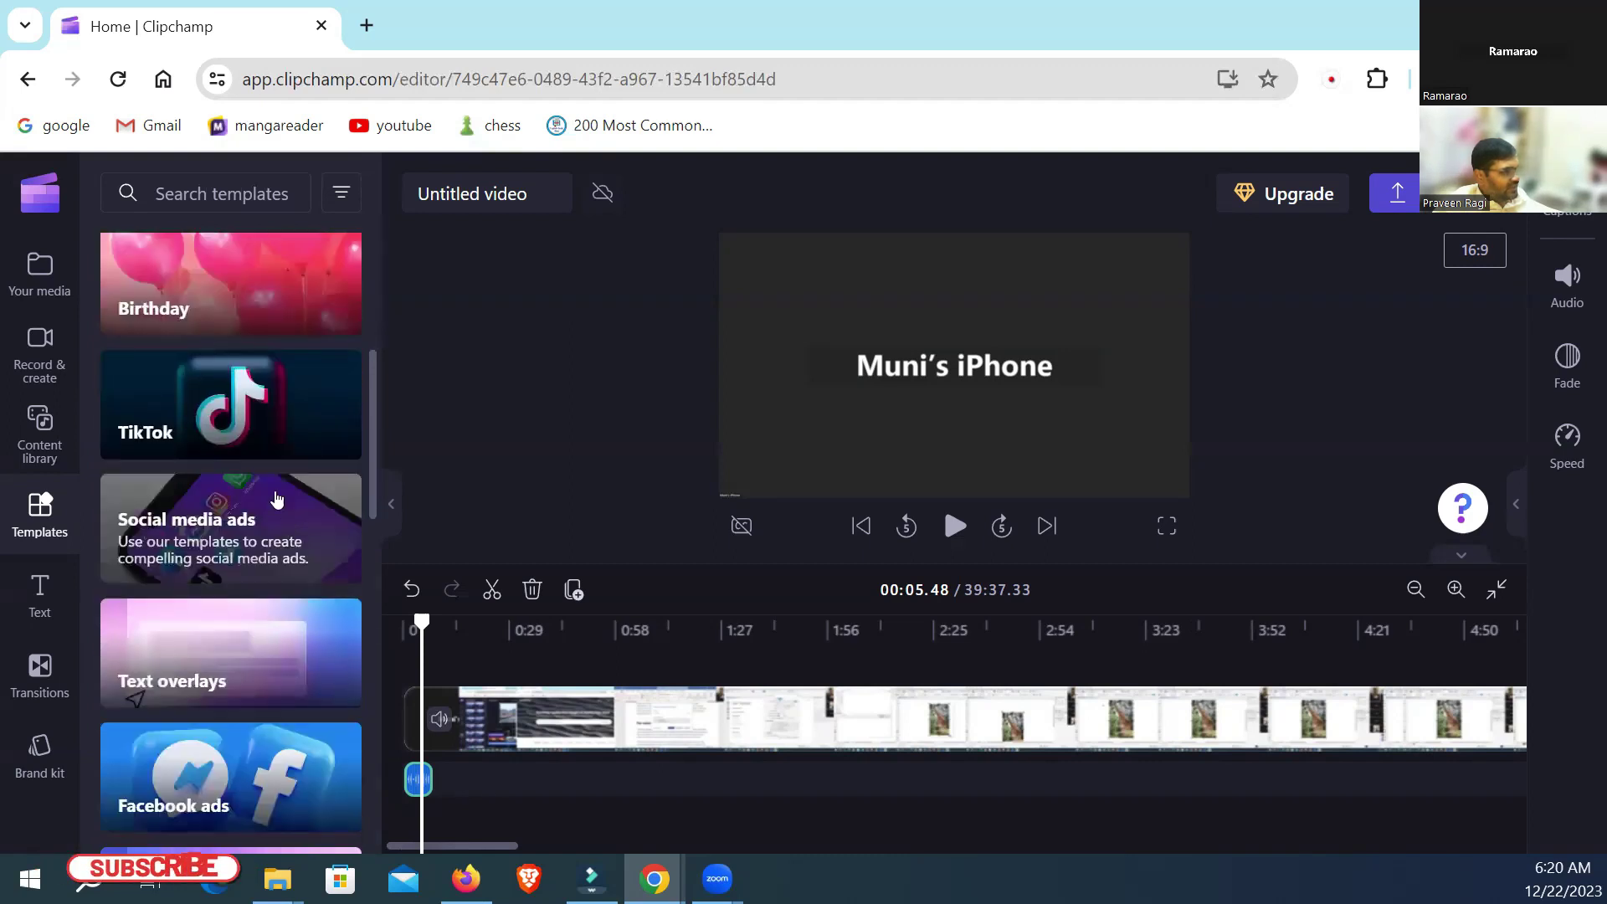
scroll(248, 537, down, 8)
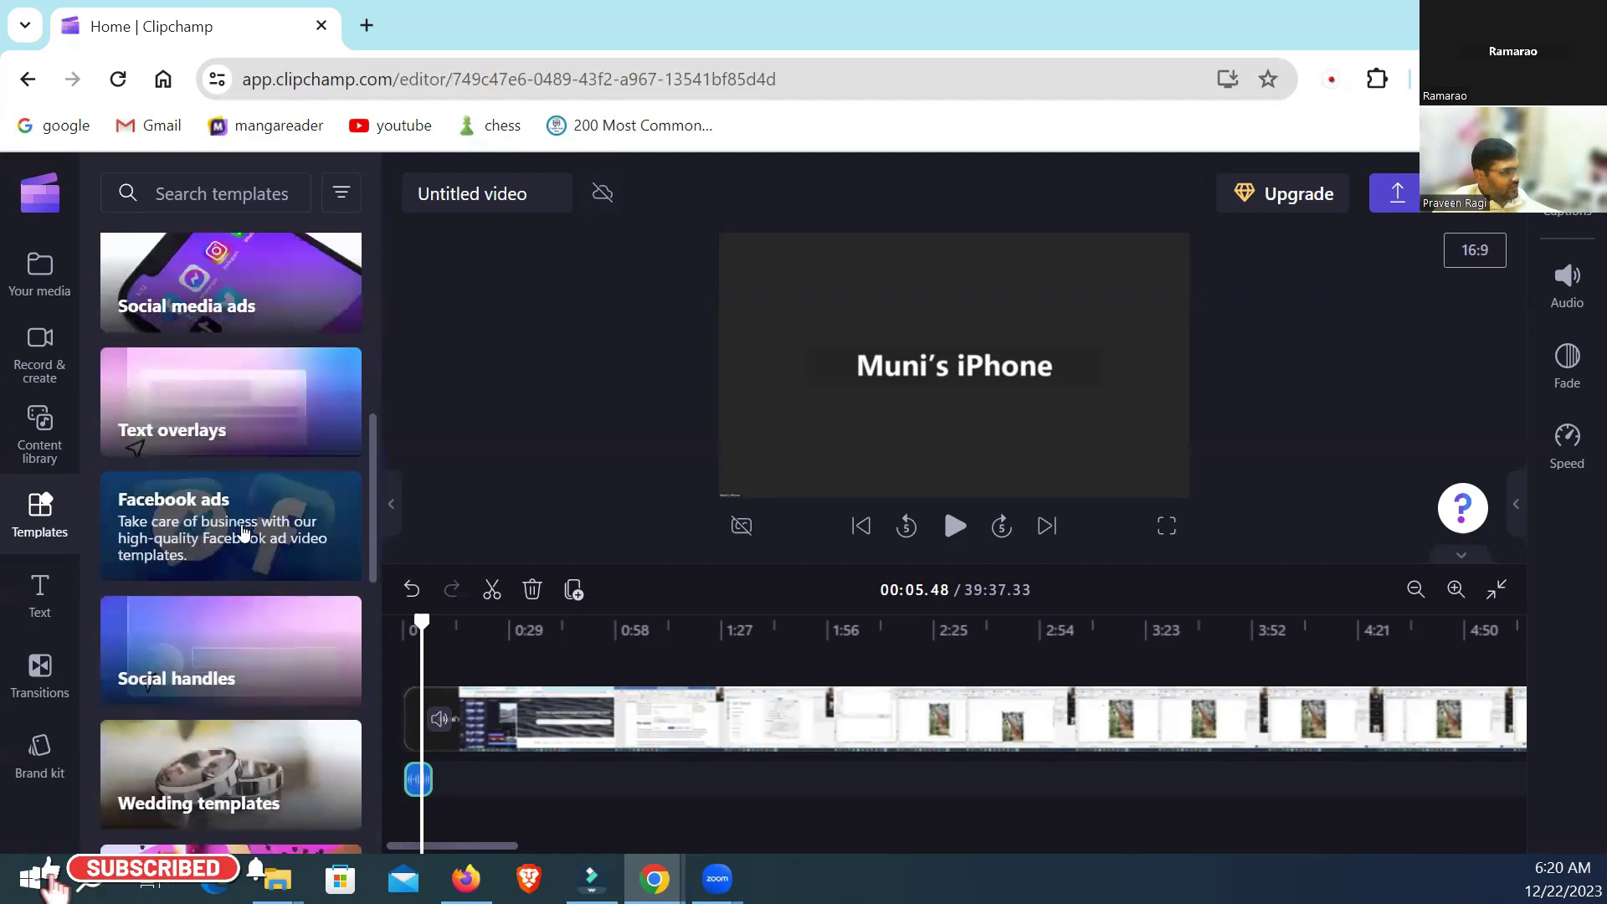
scroll(243, 533, down, 8)
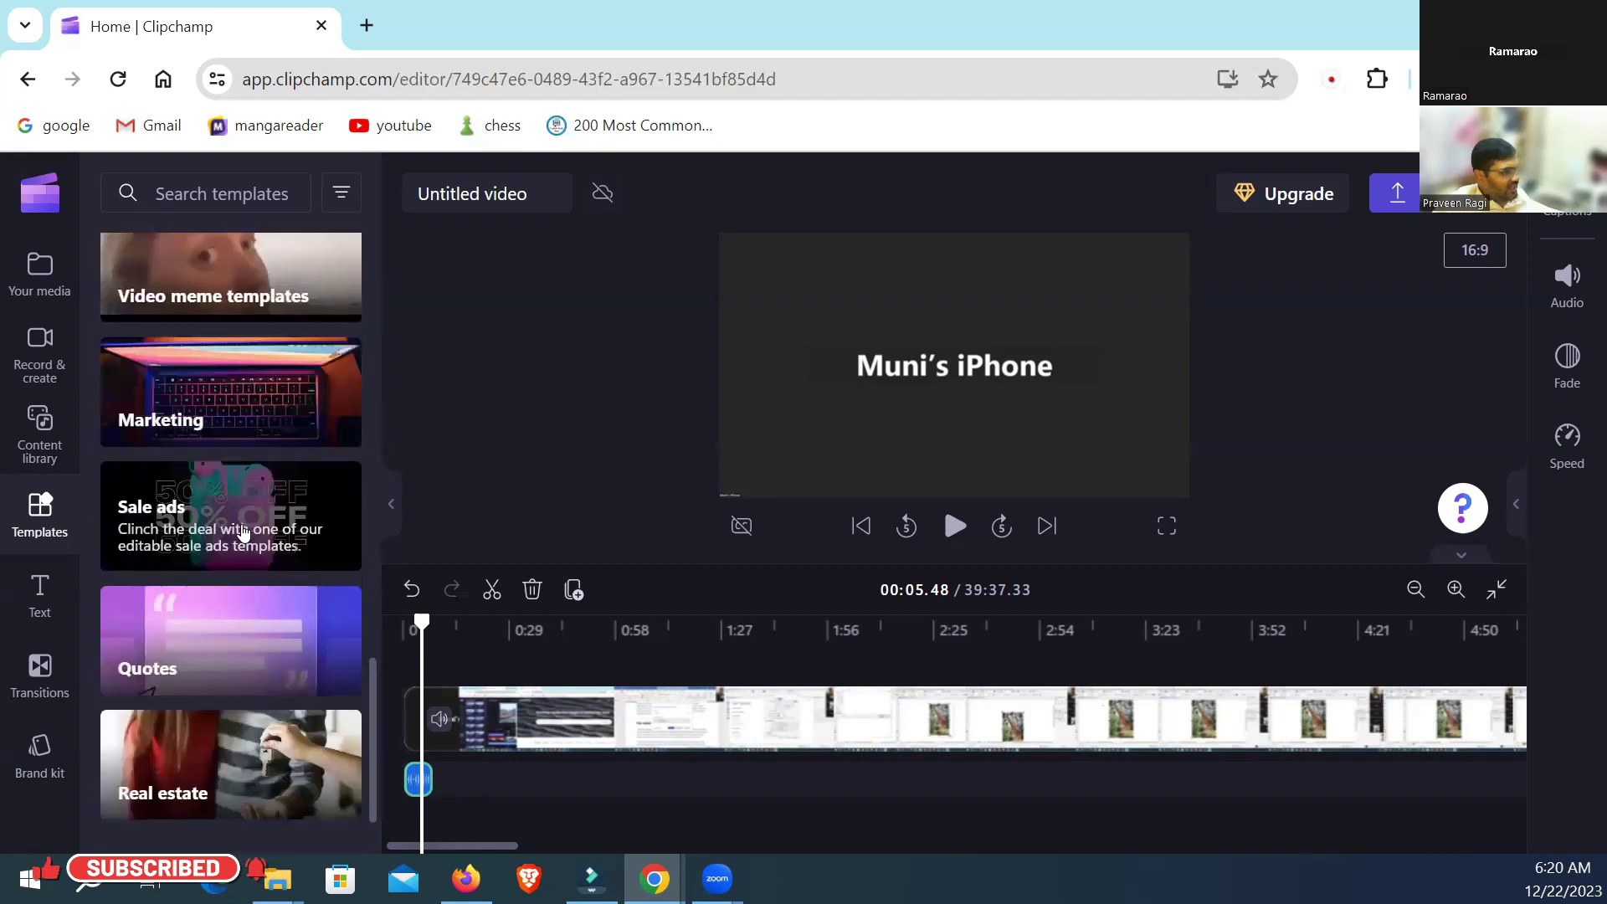
scroll(263, 559, down, 5)
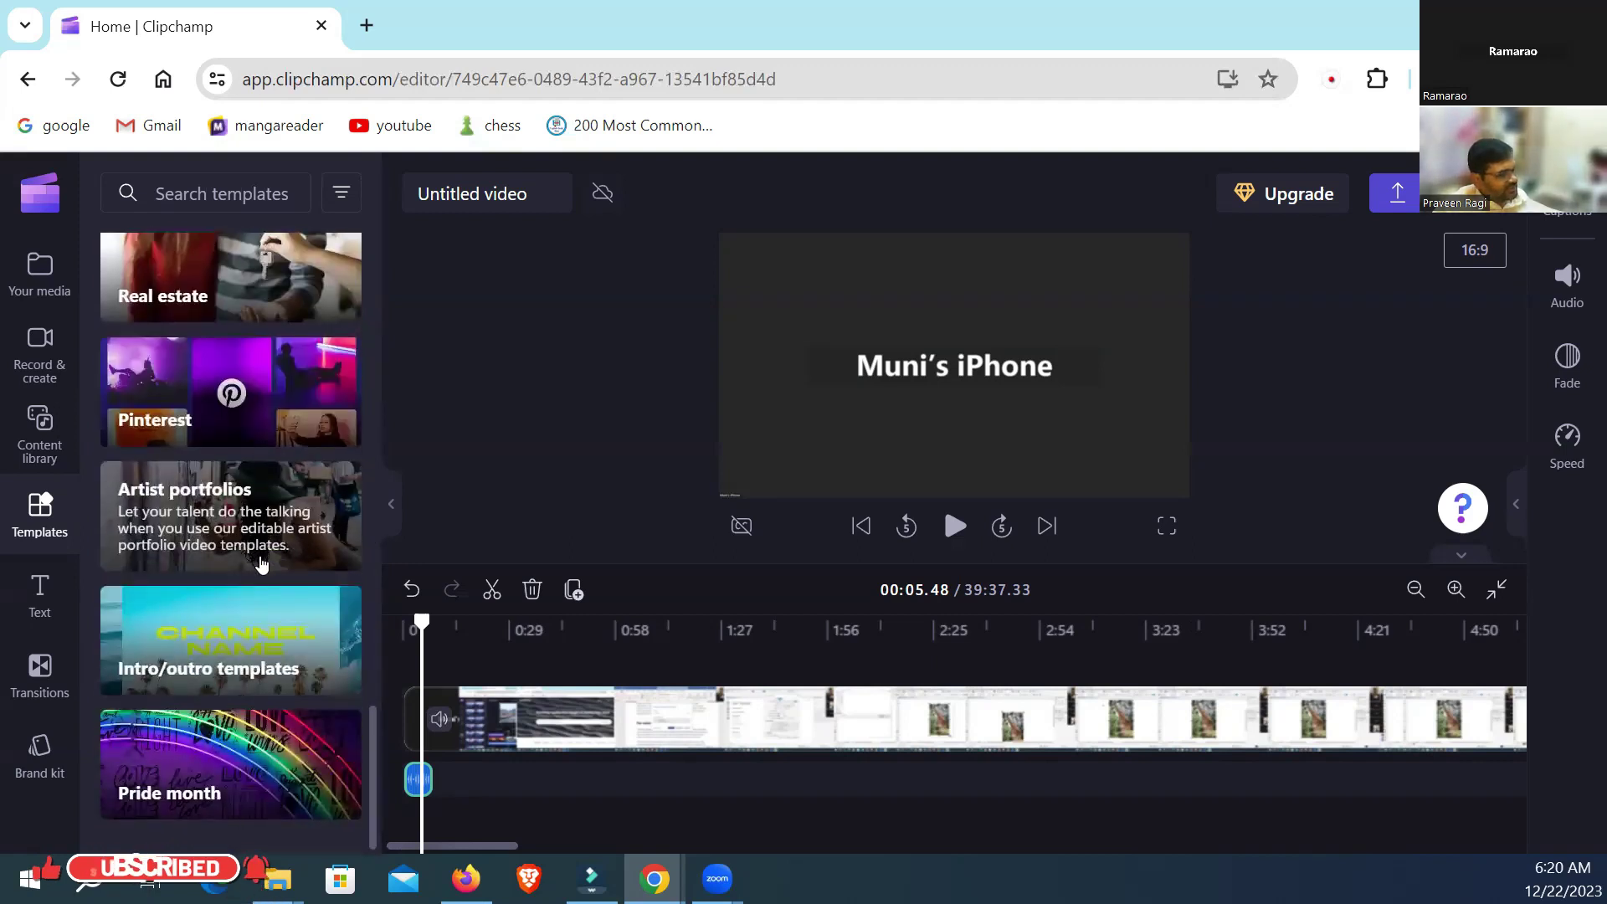
scroll(249, 572, up, 20)
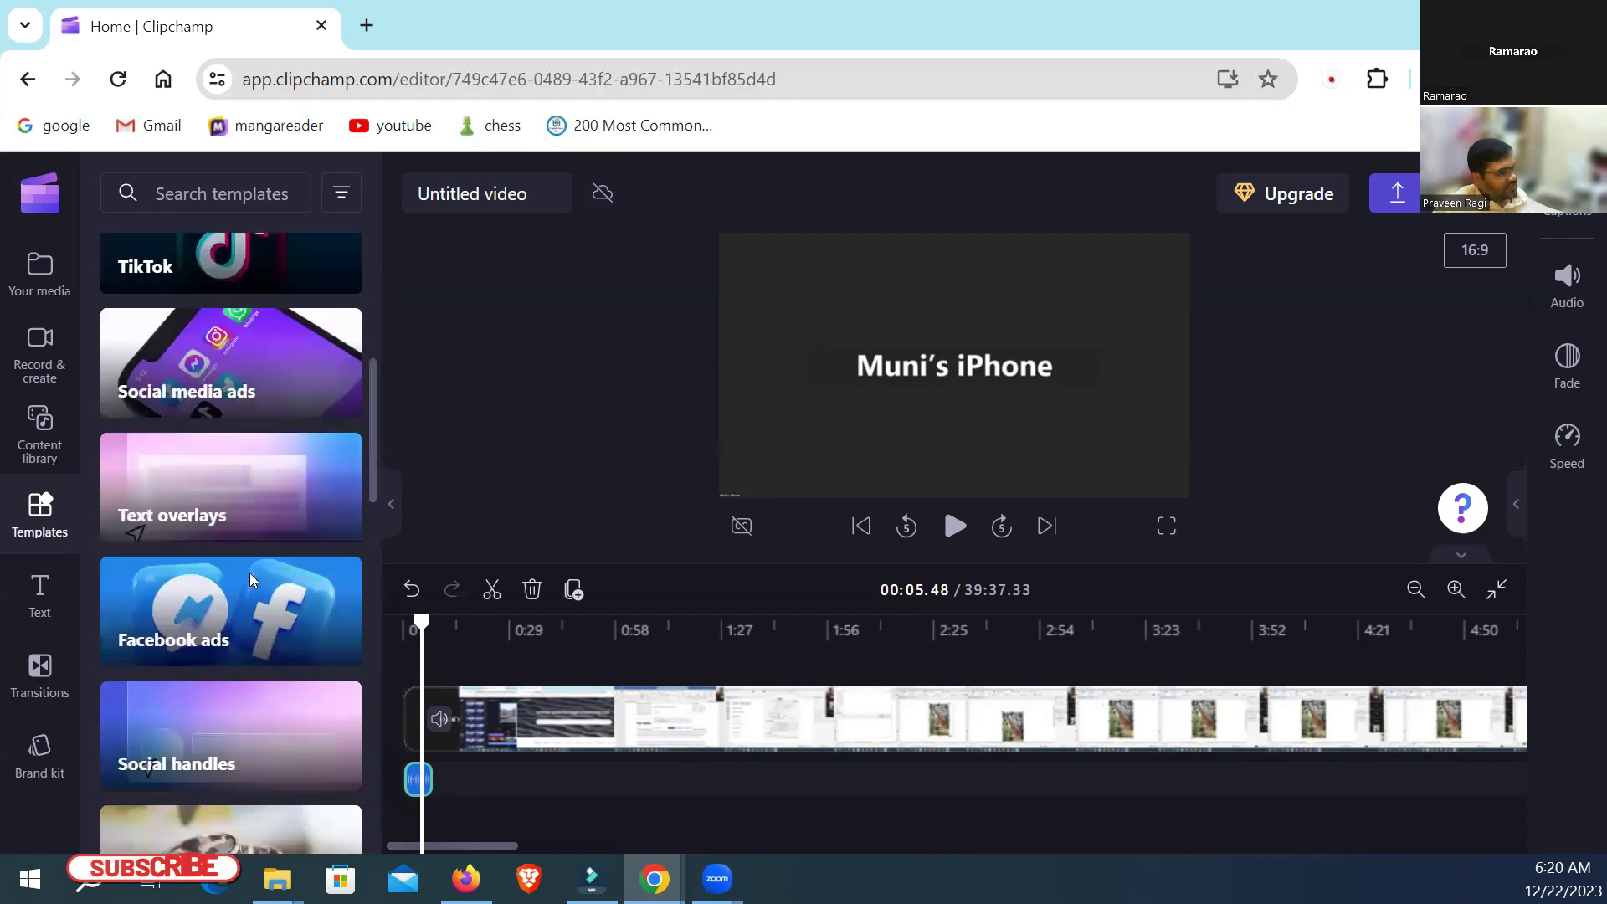
scroll(249, 572, up, 5)
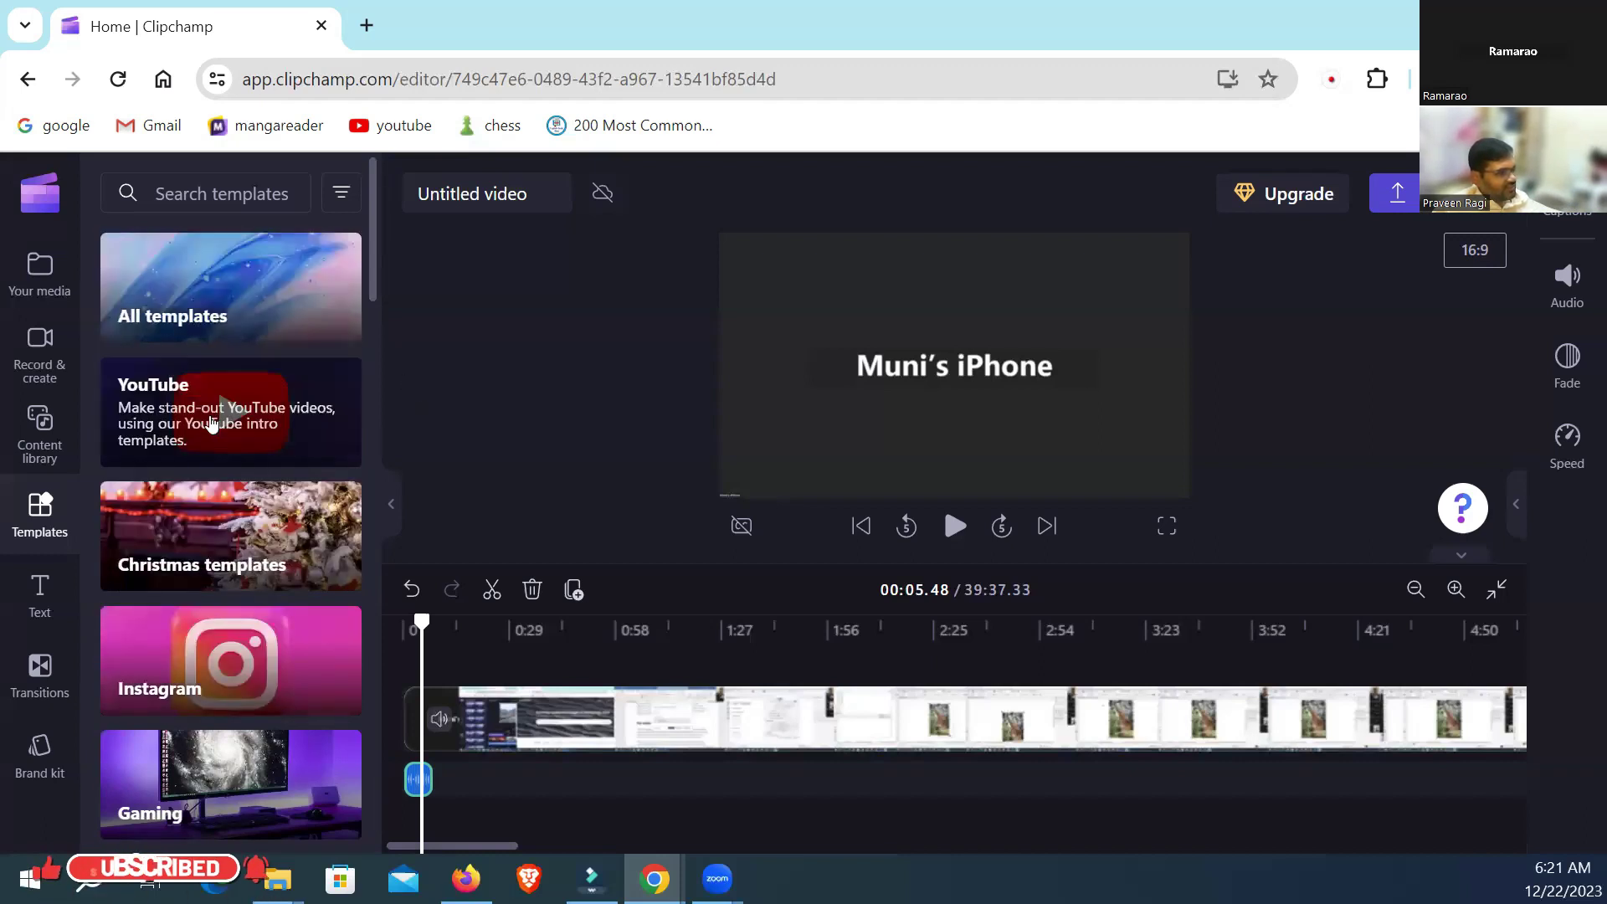
Step: Preview YouTube intro templates such as VHS music video intro and Peaceful video intro
click(194, 357)
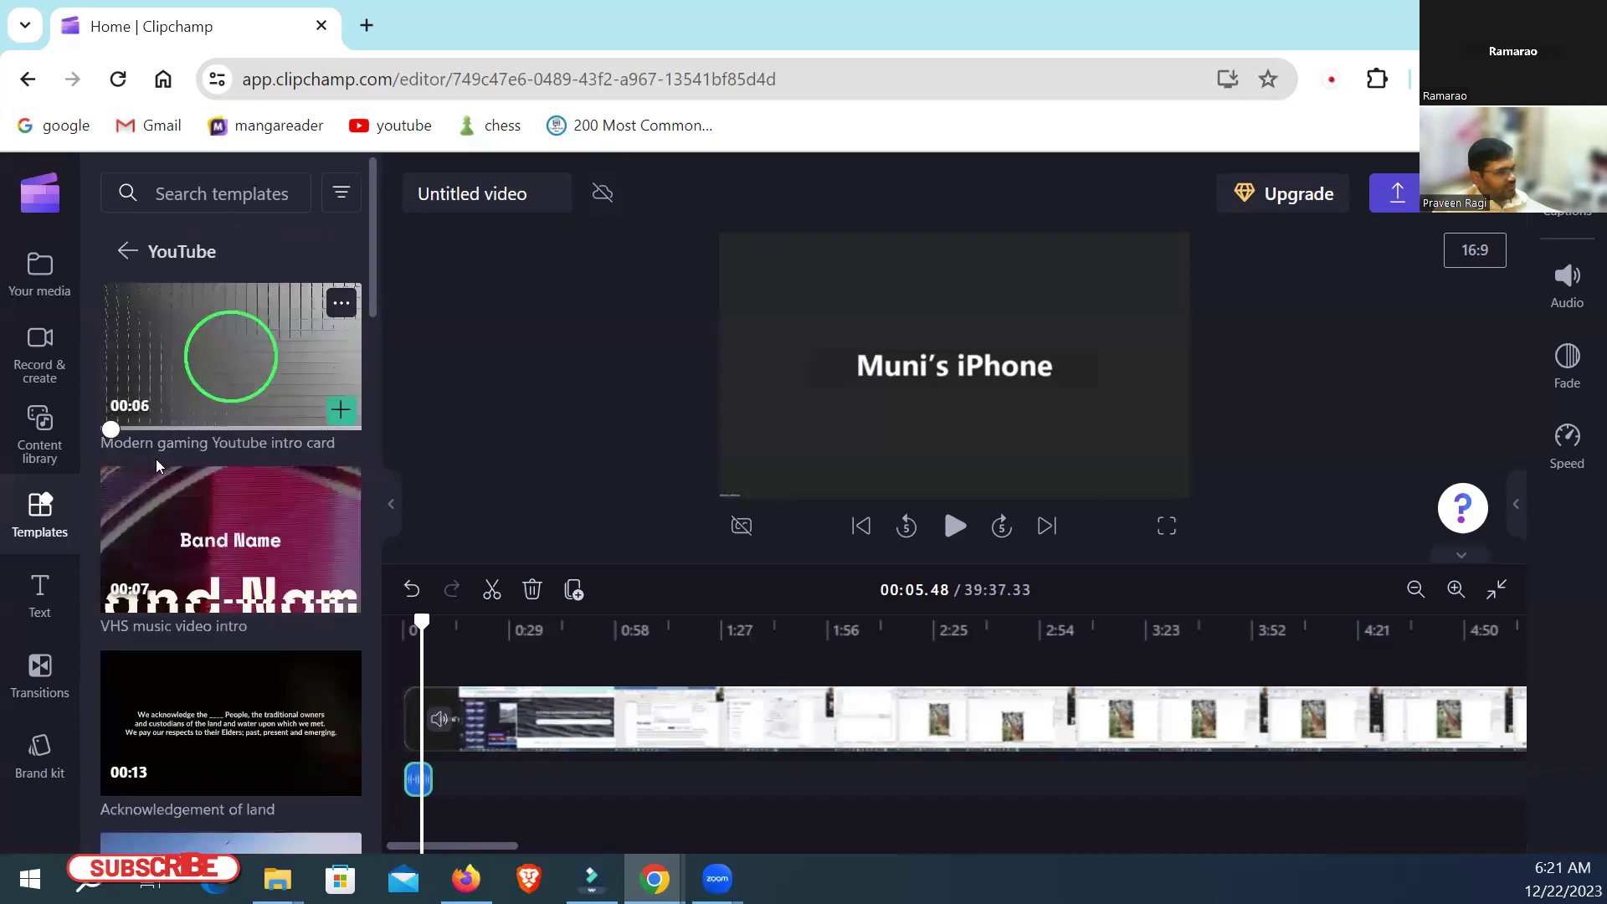
mouse_move(322, 540)
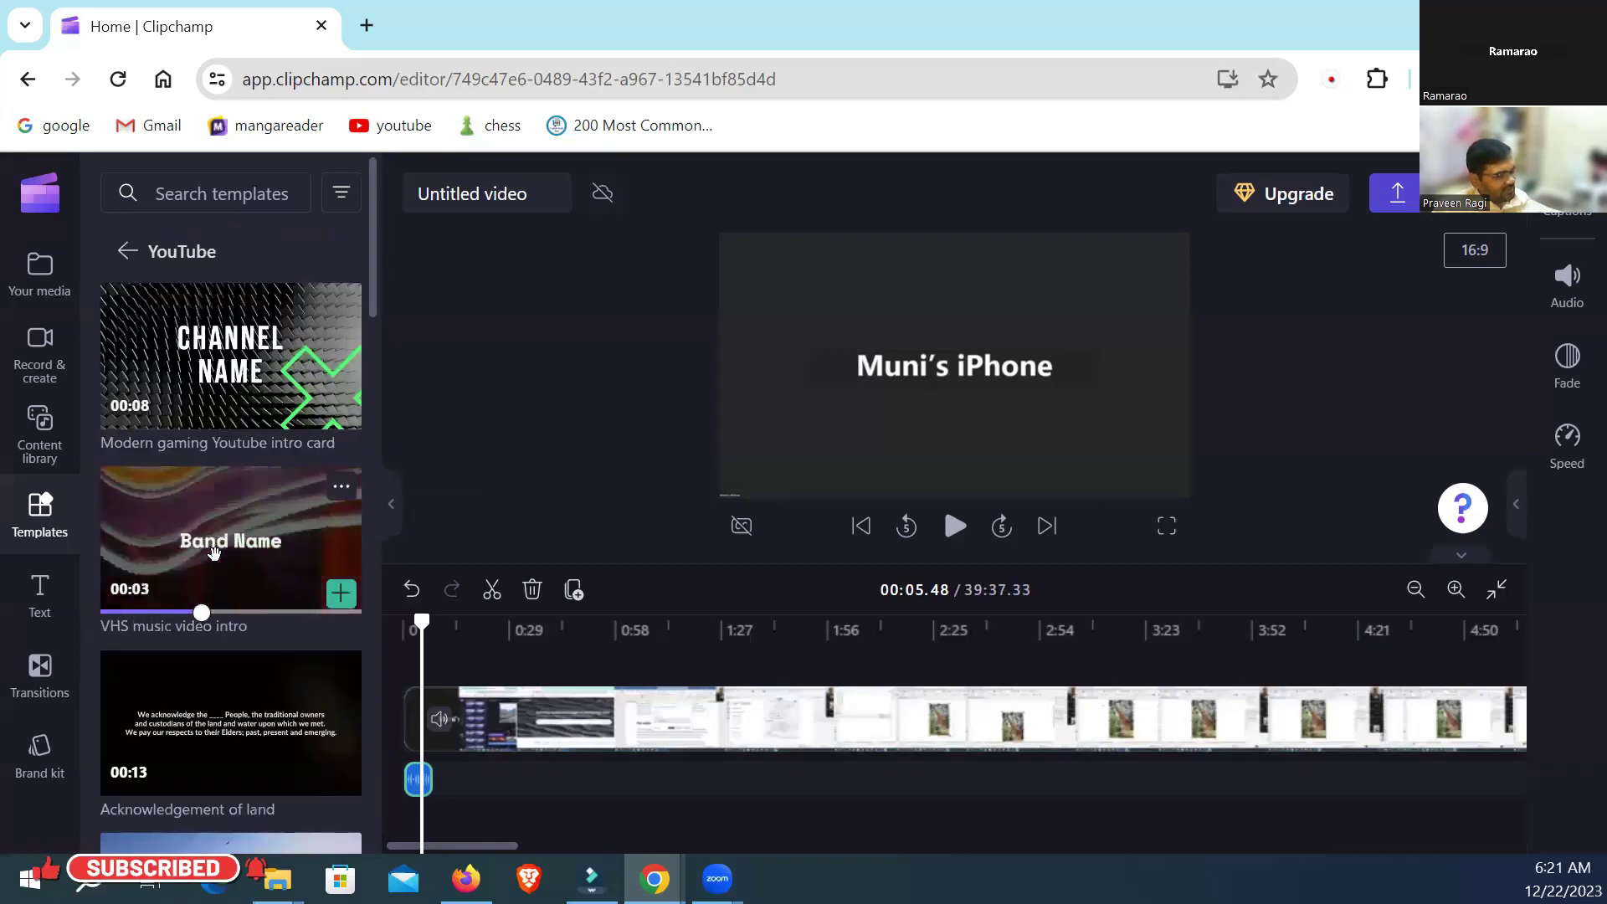
scroll(214, 559, down, 3)
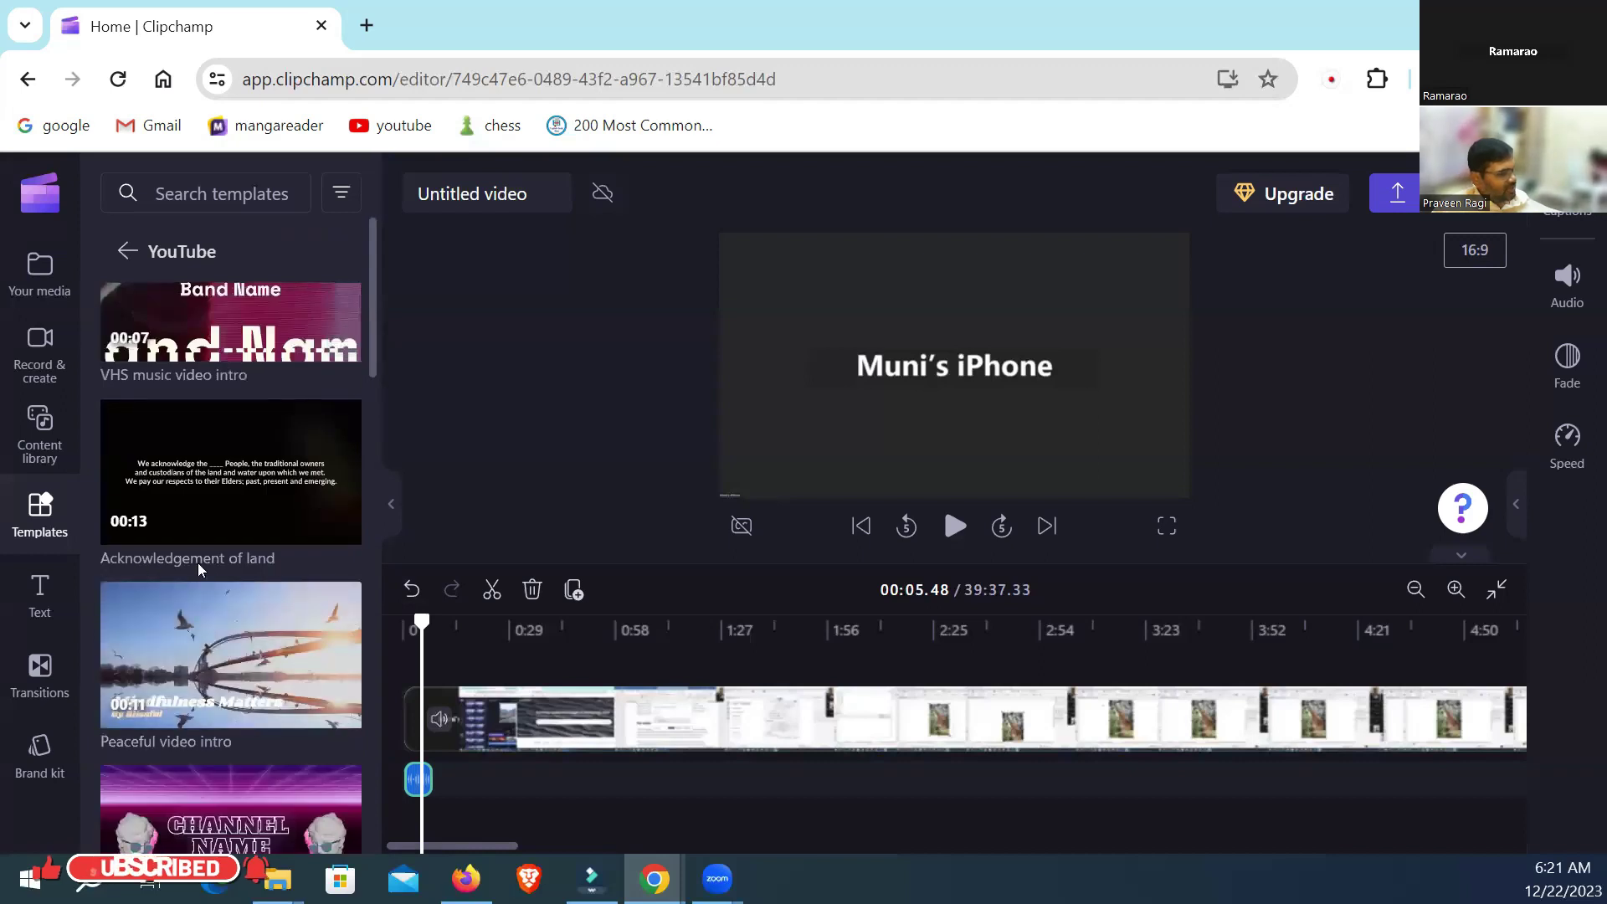
mouse_move(264, 510)
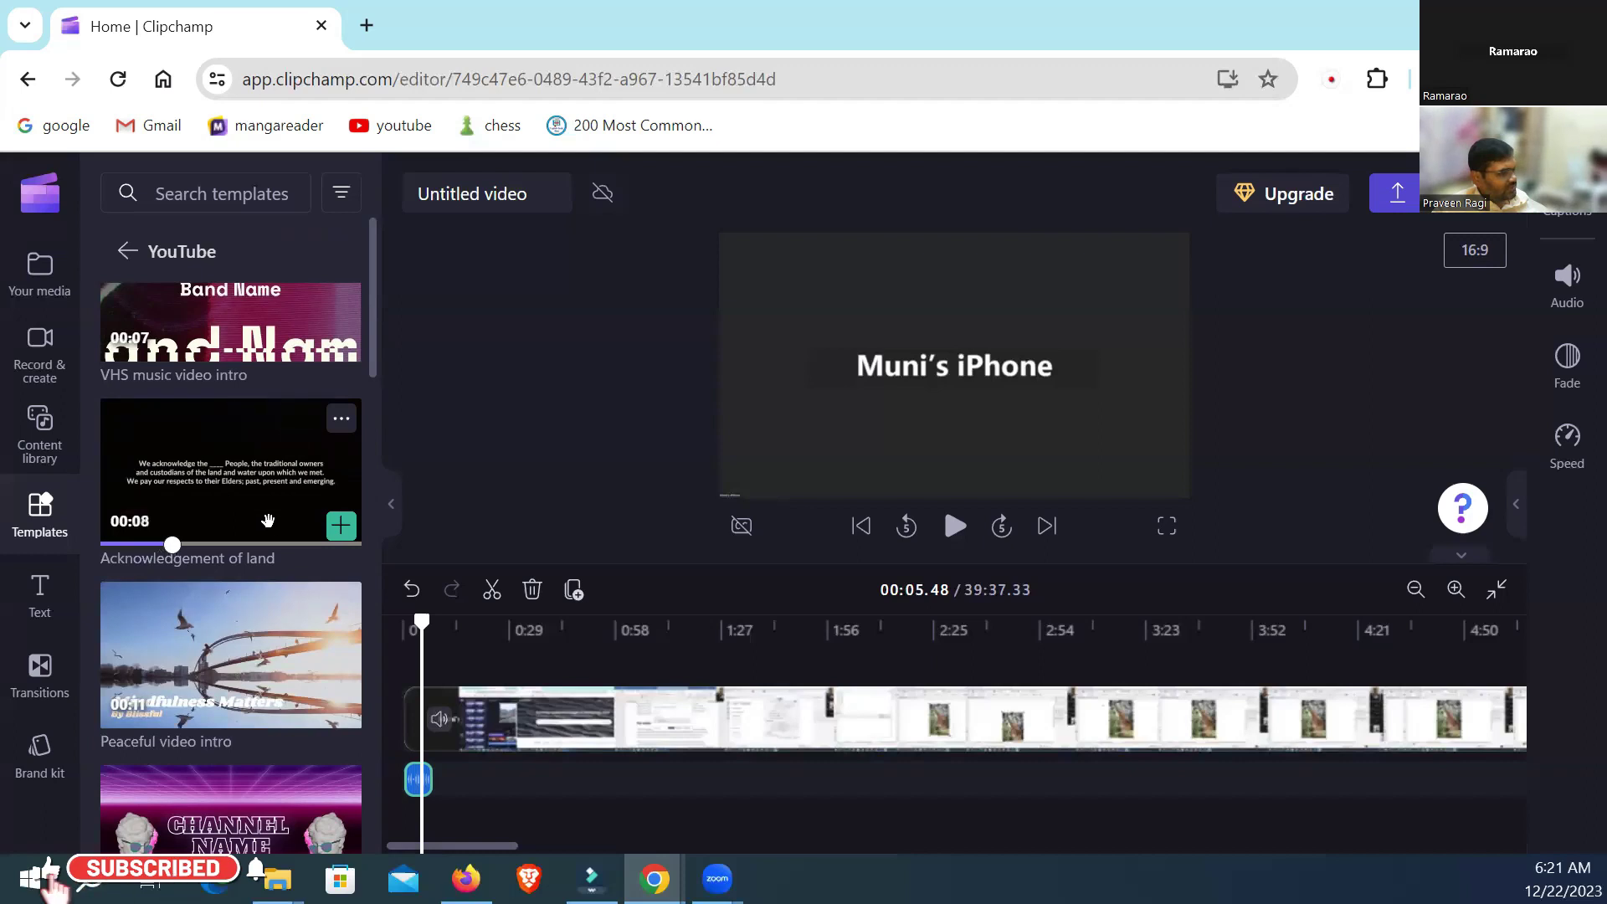
scroll(267, 521, down, 2)
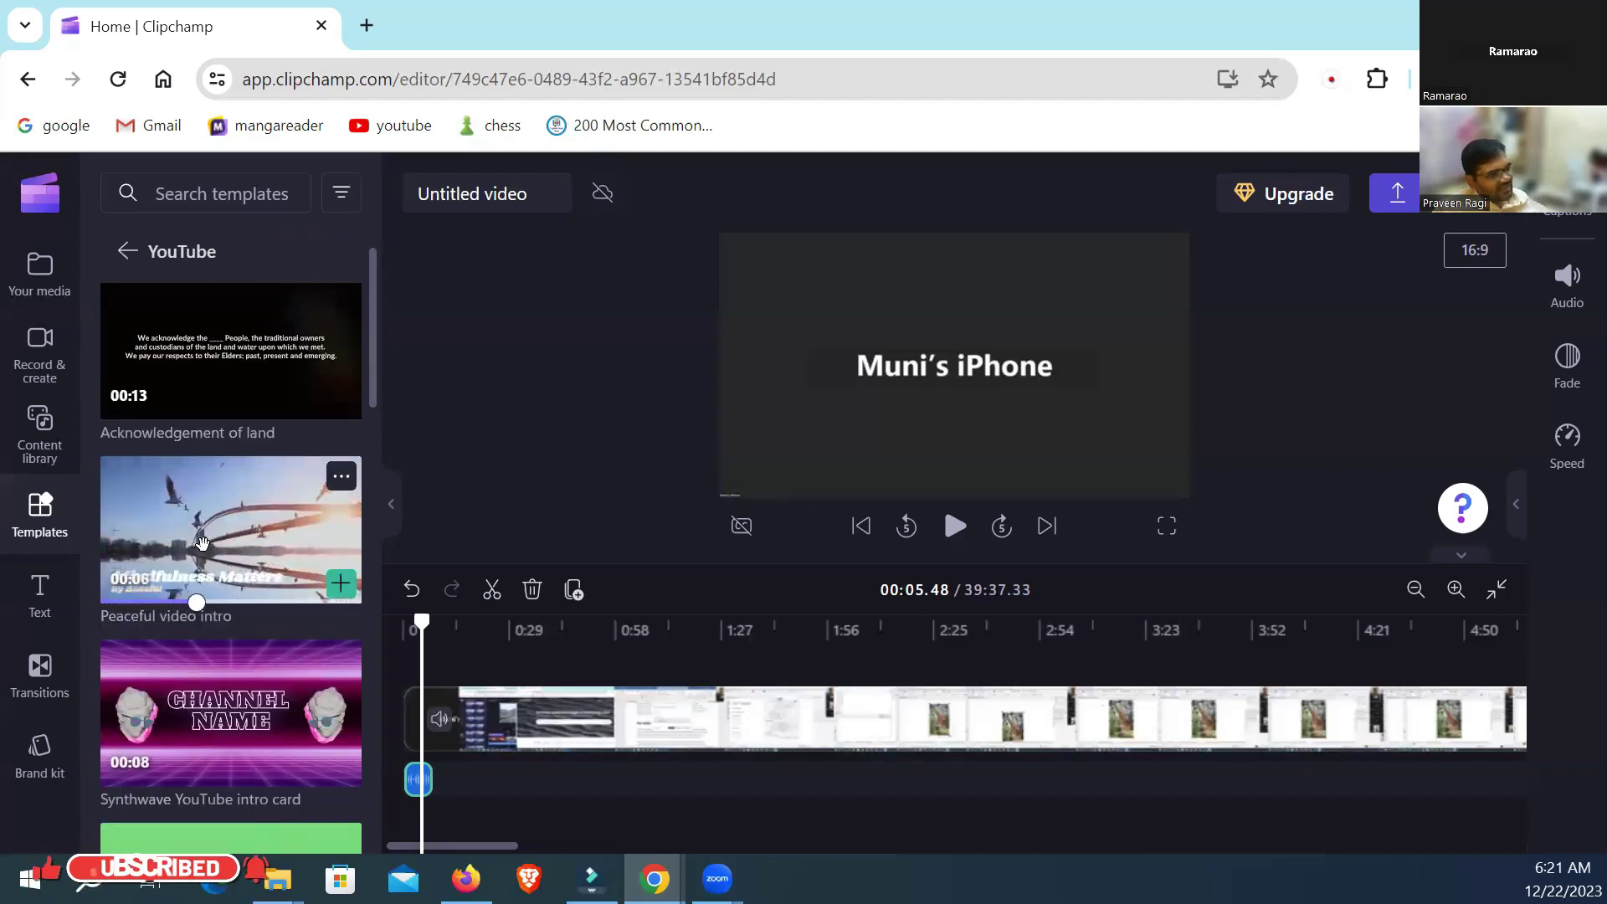
click(661, 711)
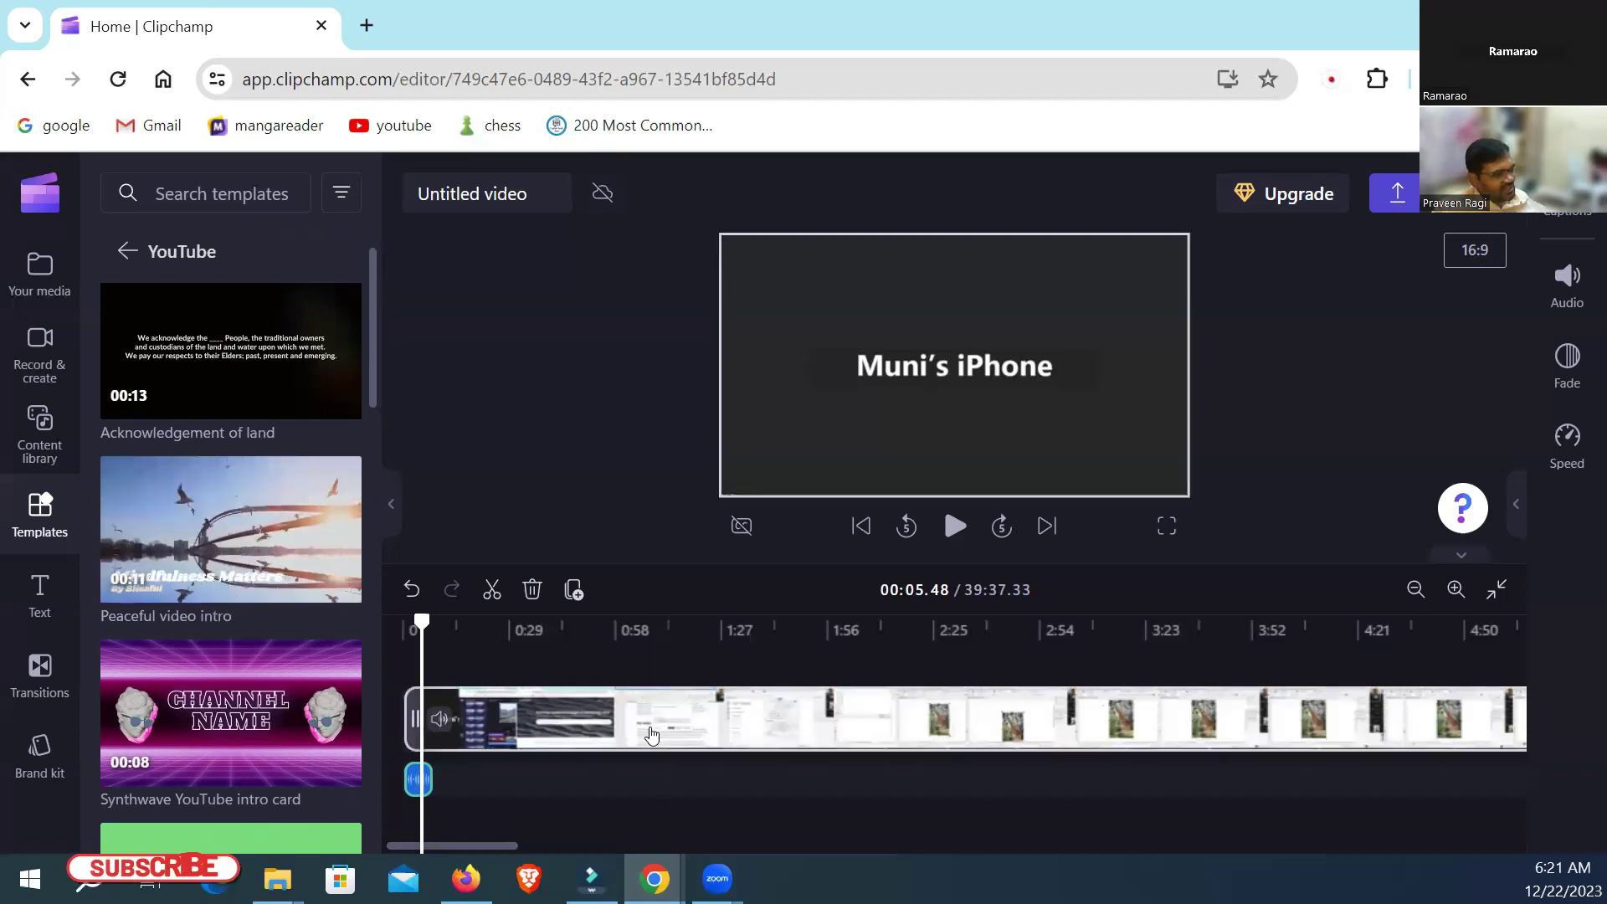
Step: Delete both the screen-recording video clip and the voice recording, leaving the timeline at 00:00.00
click(741, 736)
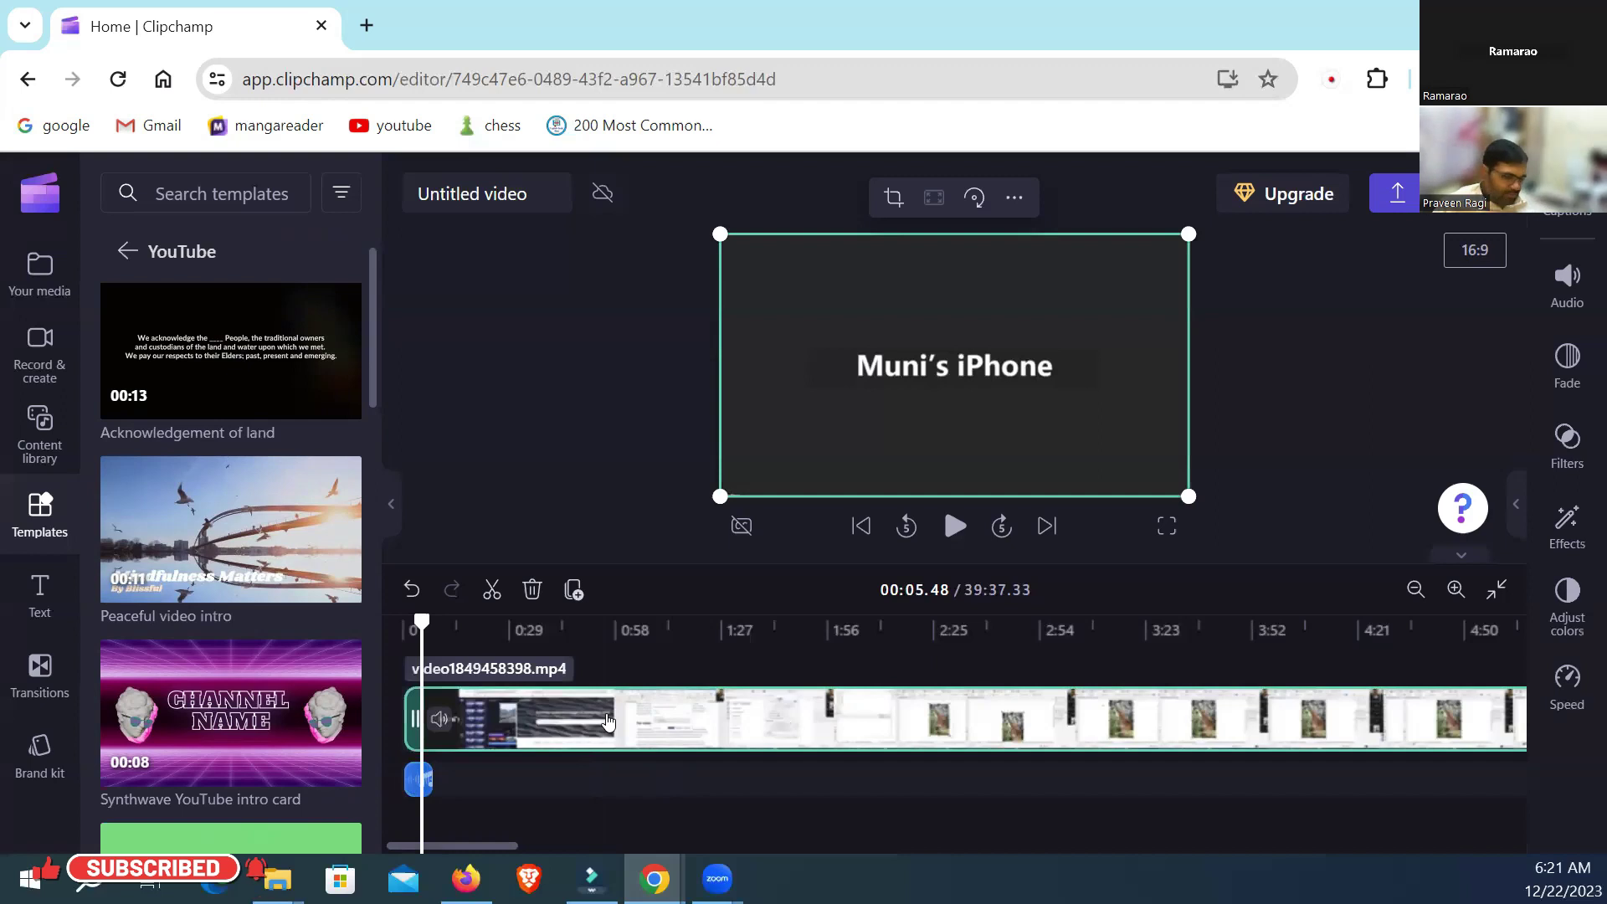
key(Delete)
drag(623, 793, 406, 679)
key(Delete)
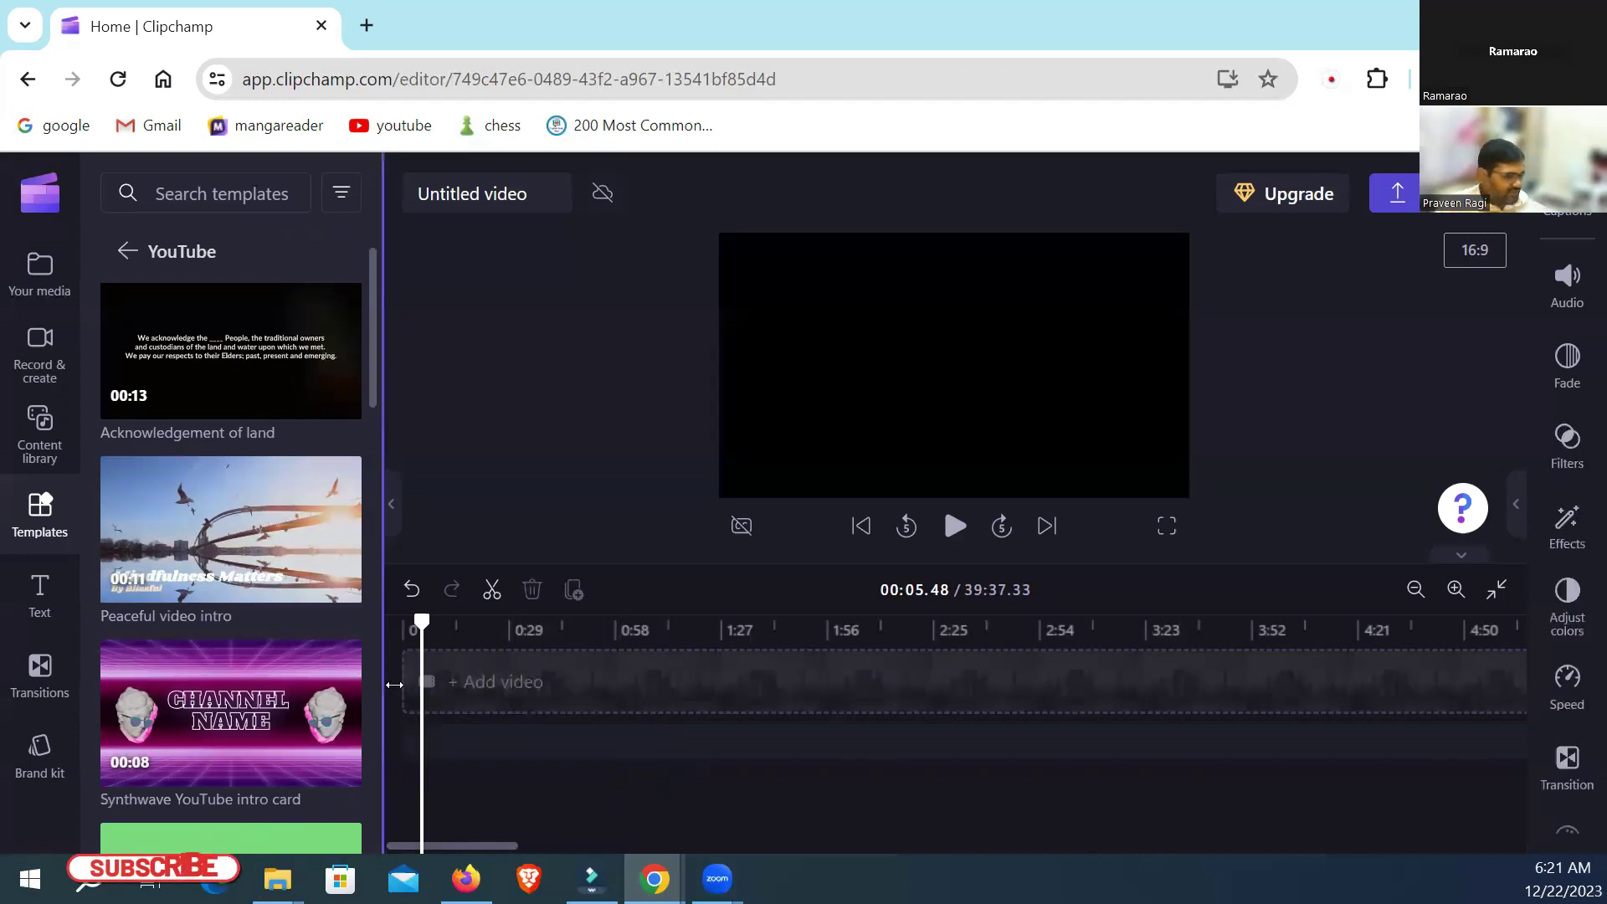
drag(497, 847, 1469, 841)
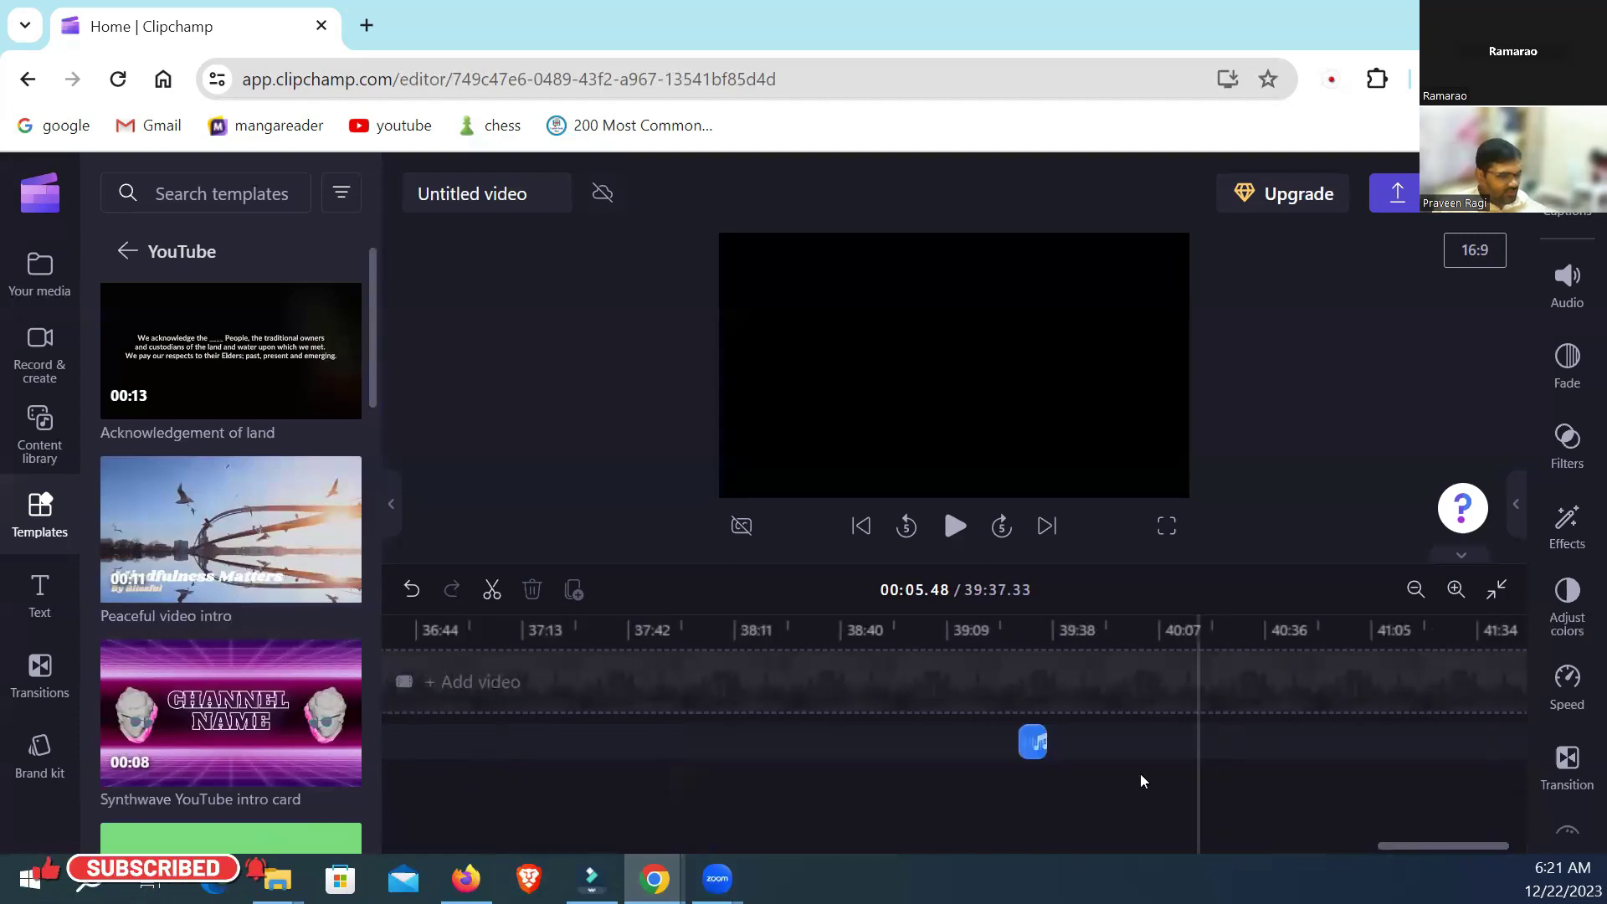
mouse_move(958, 725)
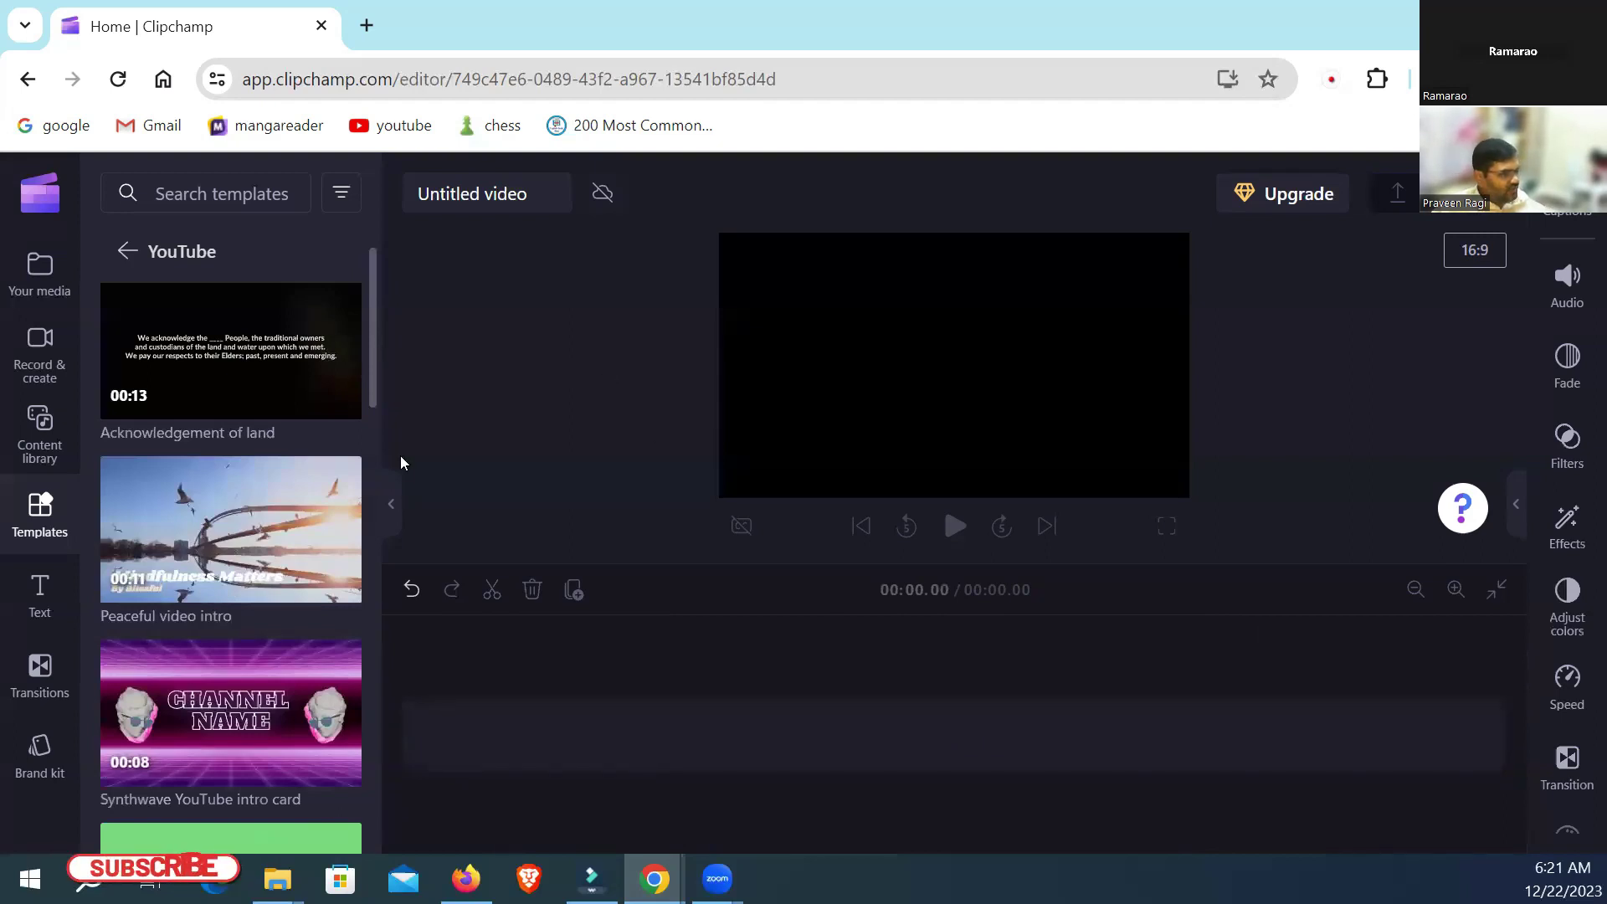
mouse_move(233, 559)
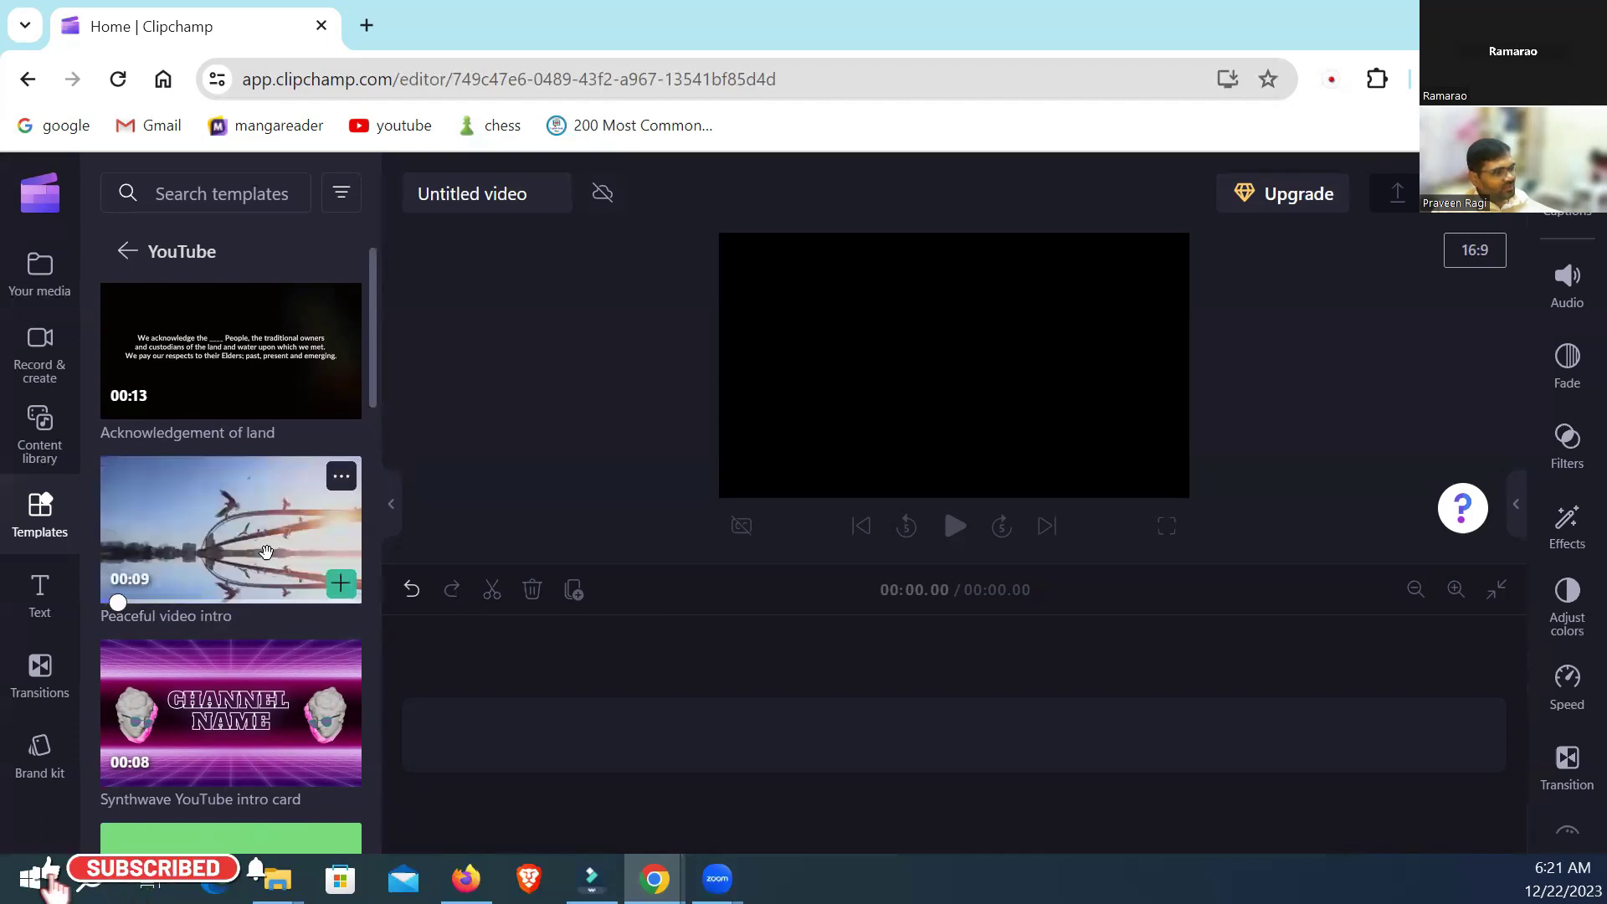
Step: Add the Peaceful video intro template and zoom the timeline to two-second steps
click(341, 583)
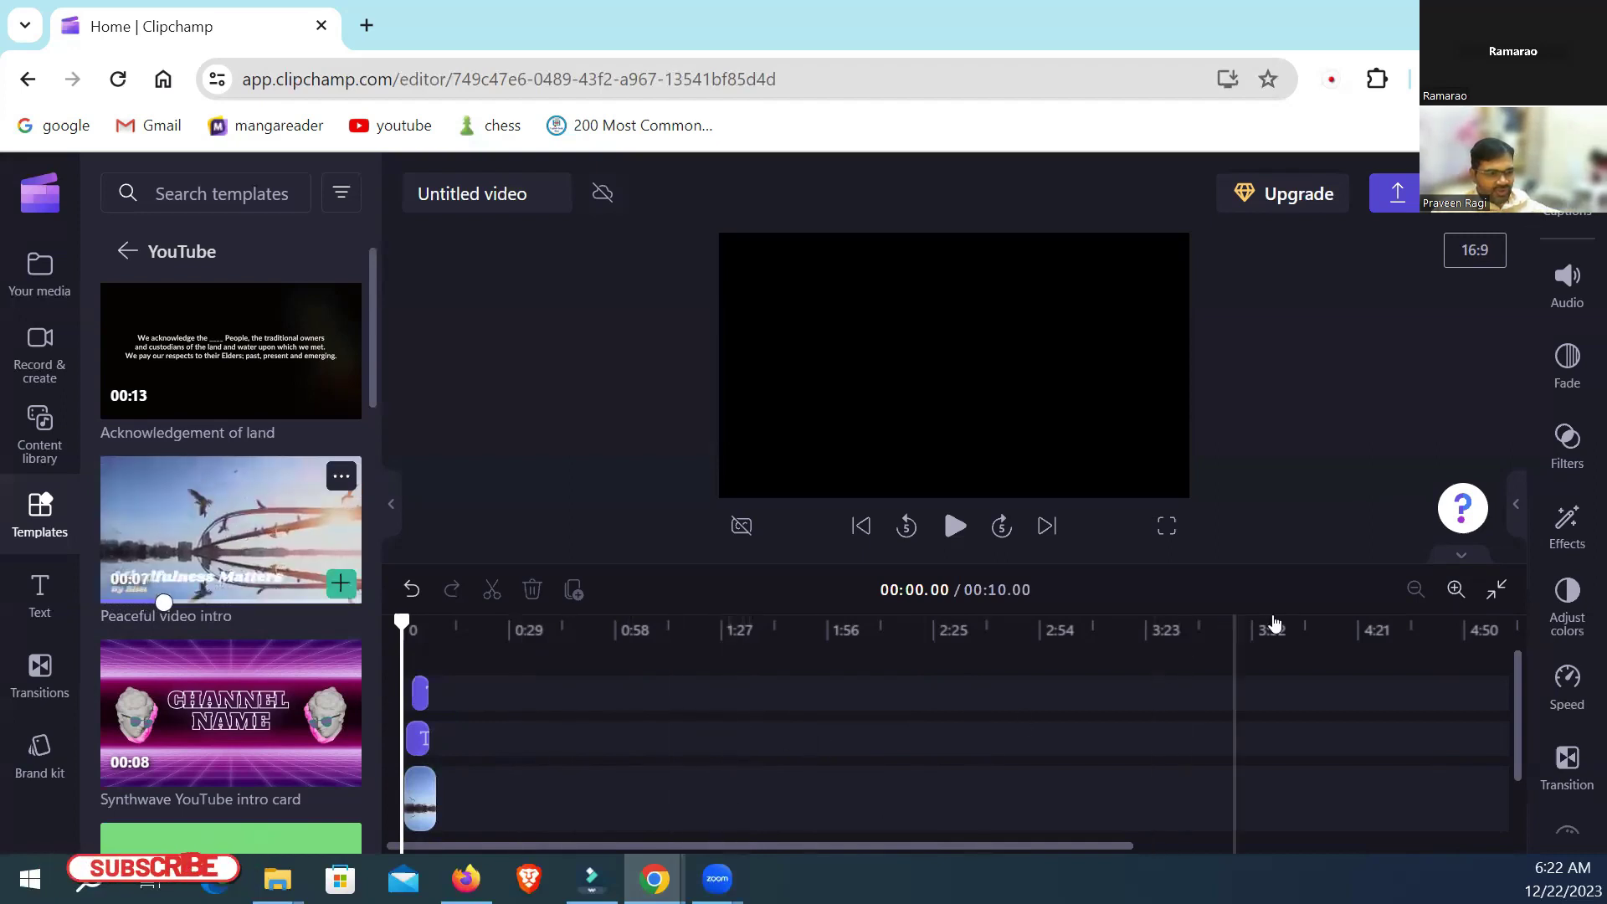
click(1455, 590)
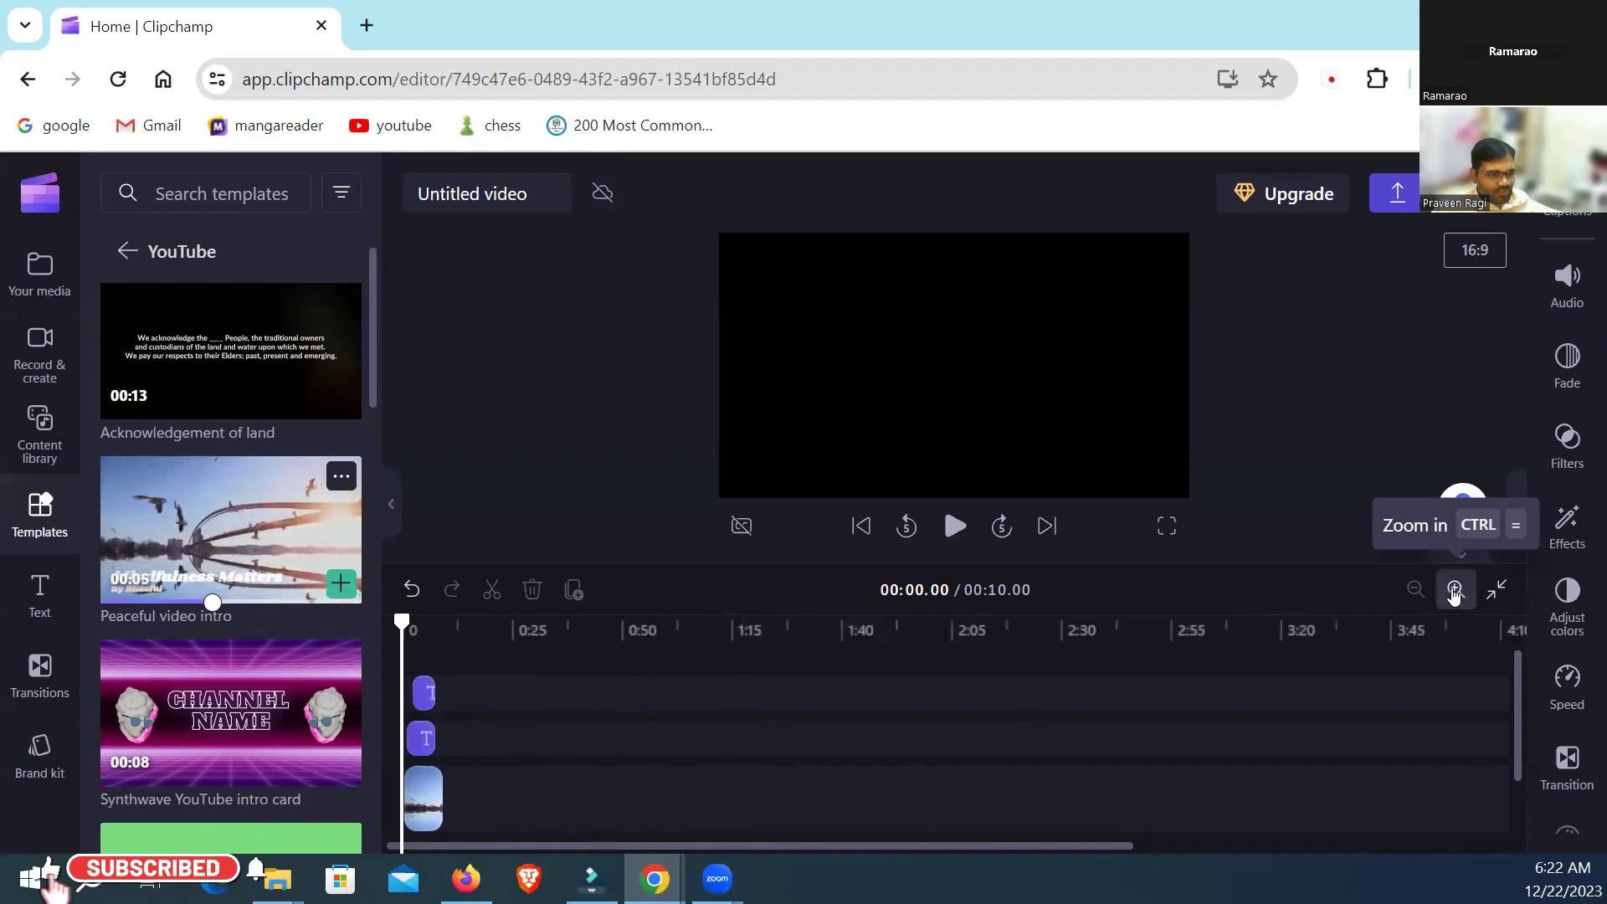
click(1454, 590)
click(1455, 590)
click(1455, 590)
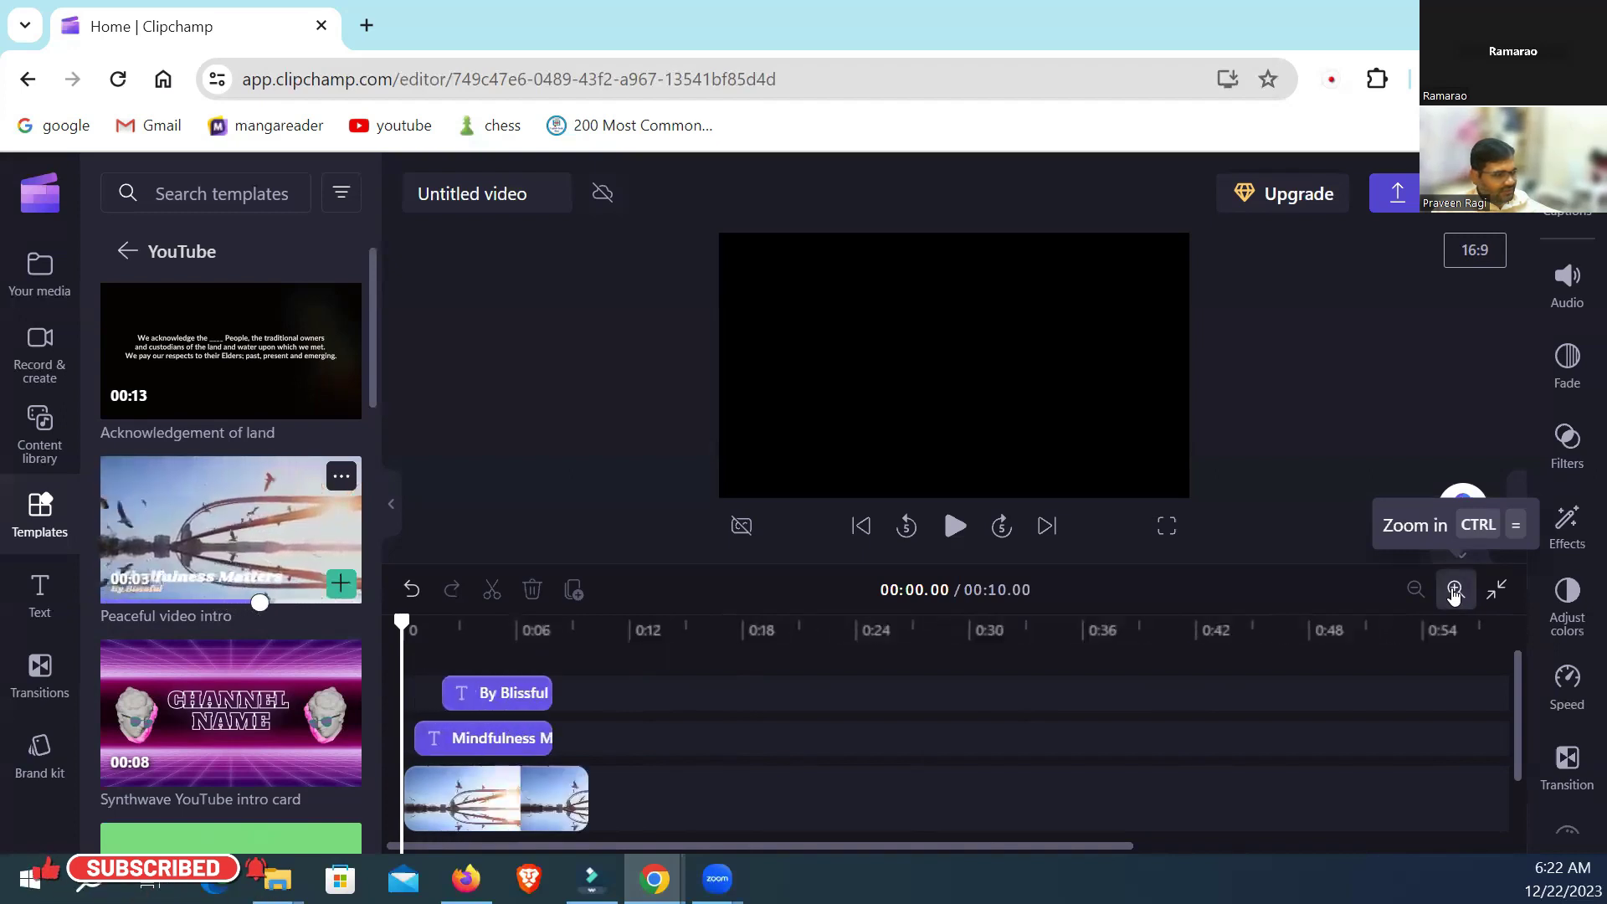
click(1454, 590)
click(1454, 590)
click(1454, 590)
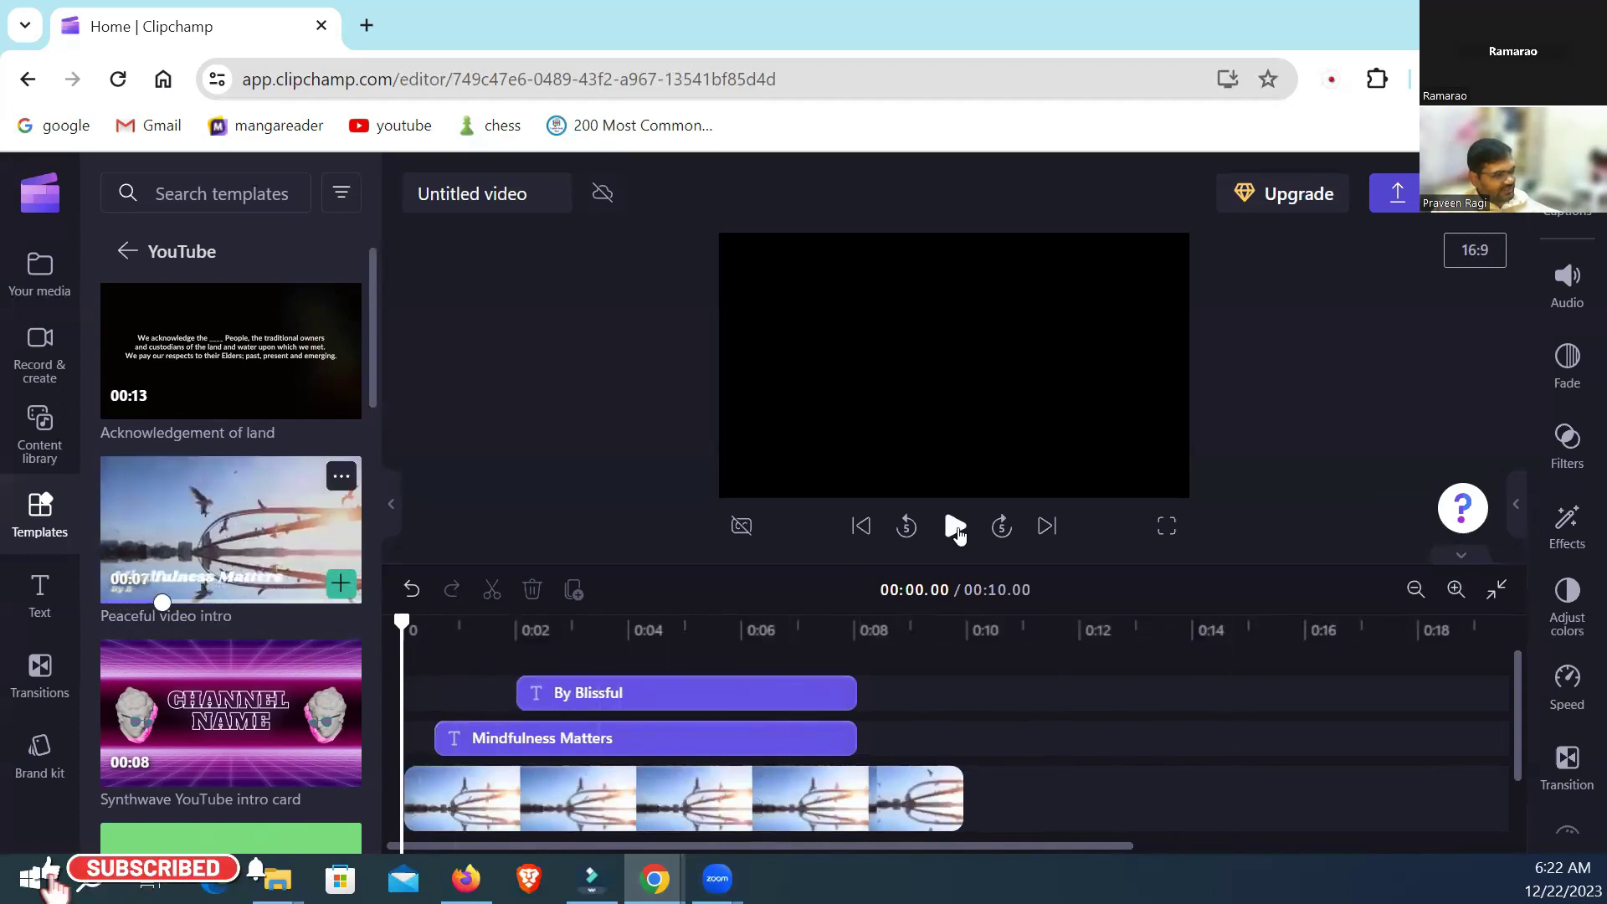
Step: Play the template preview from the start, pausing at about three seconds
click(955, 527)
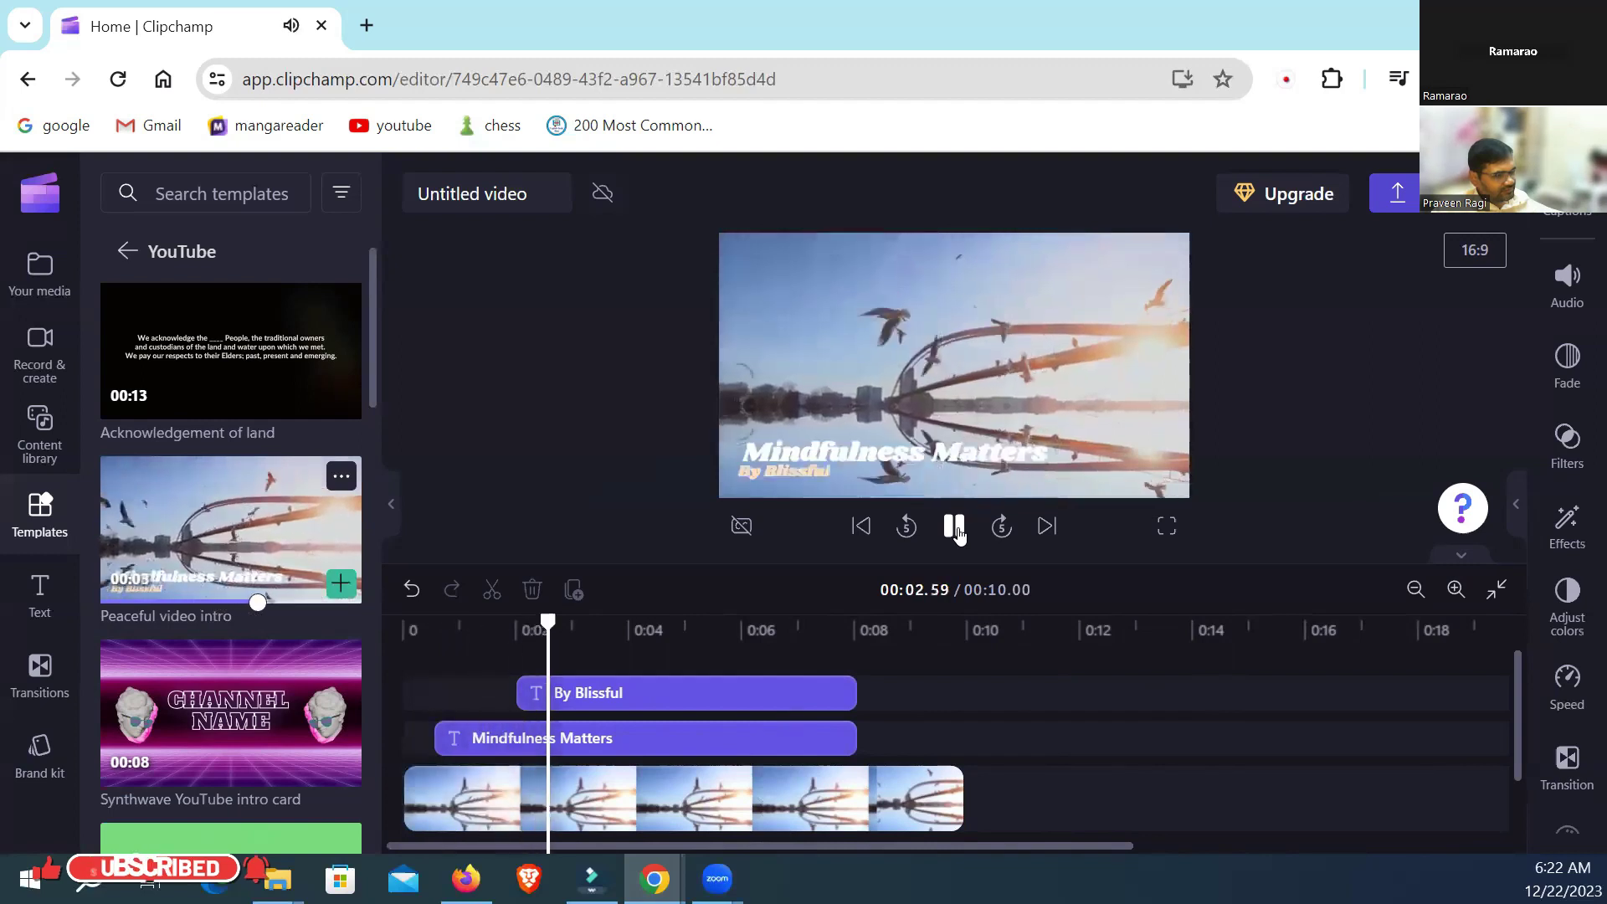
click(957, 529)
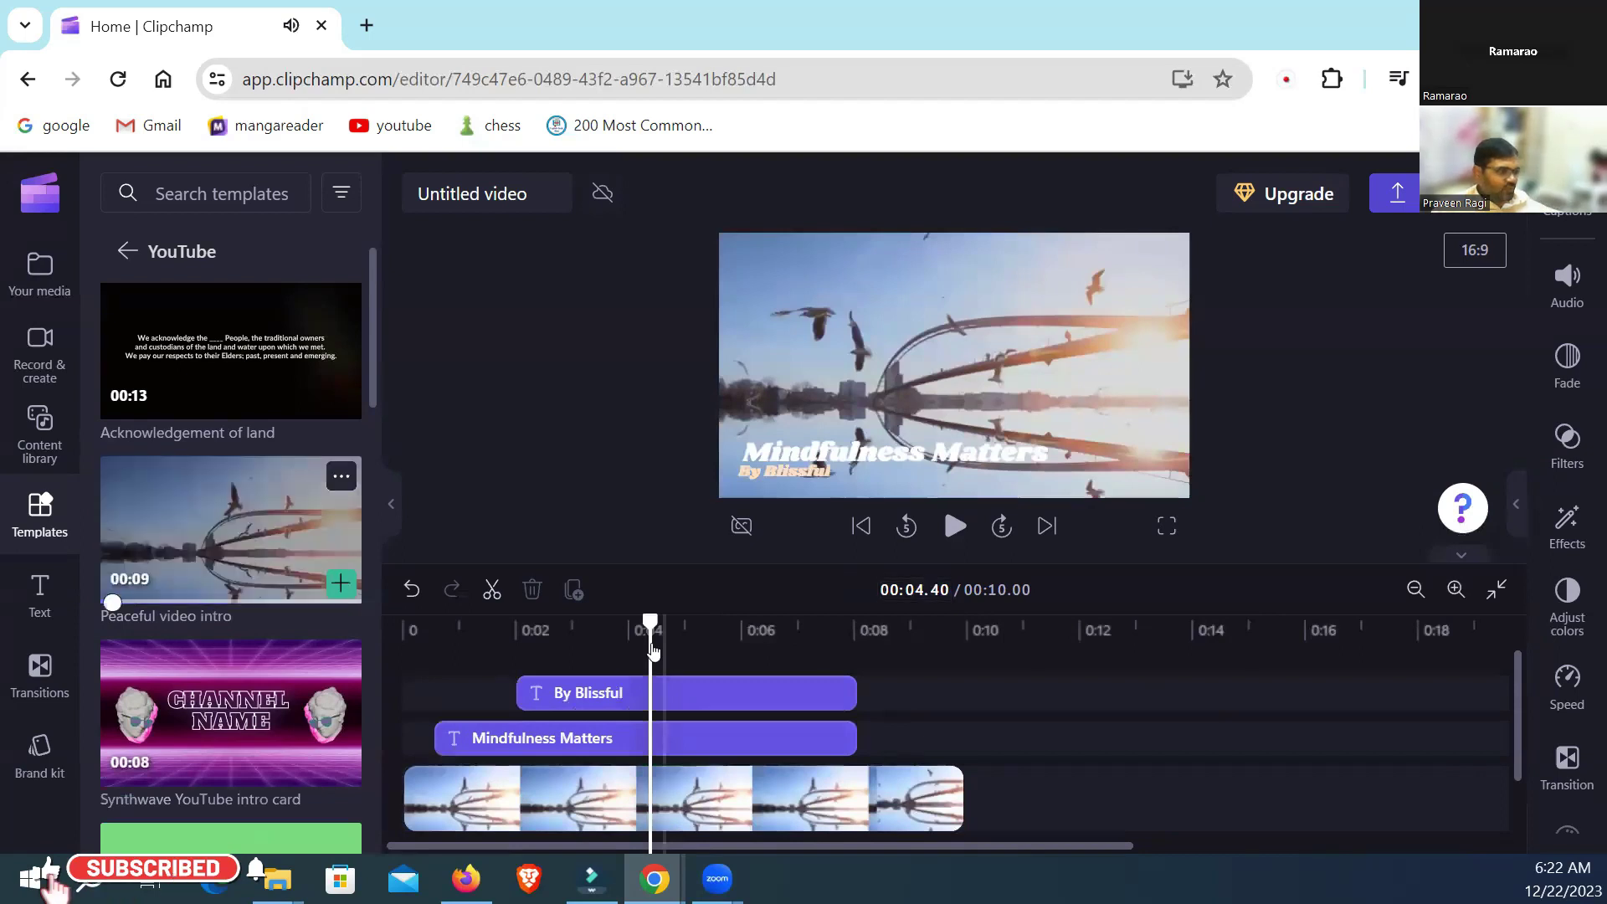
drag(649, 623, 401, 627)
click(568, 805)
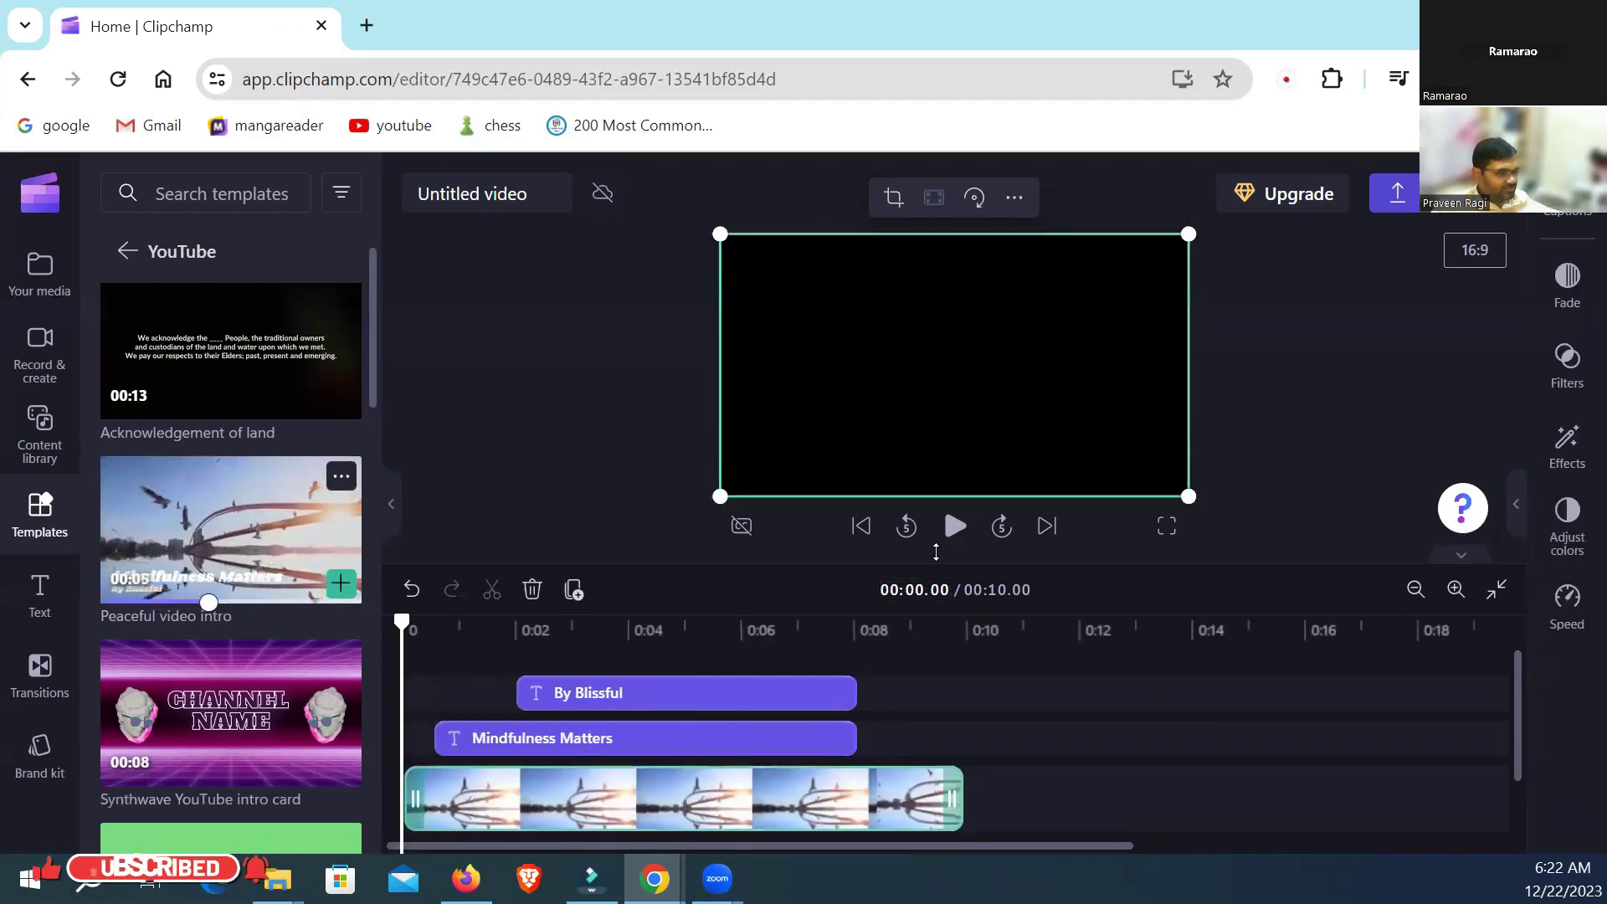
click(955, 526)
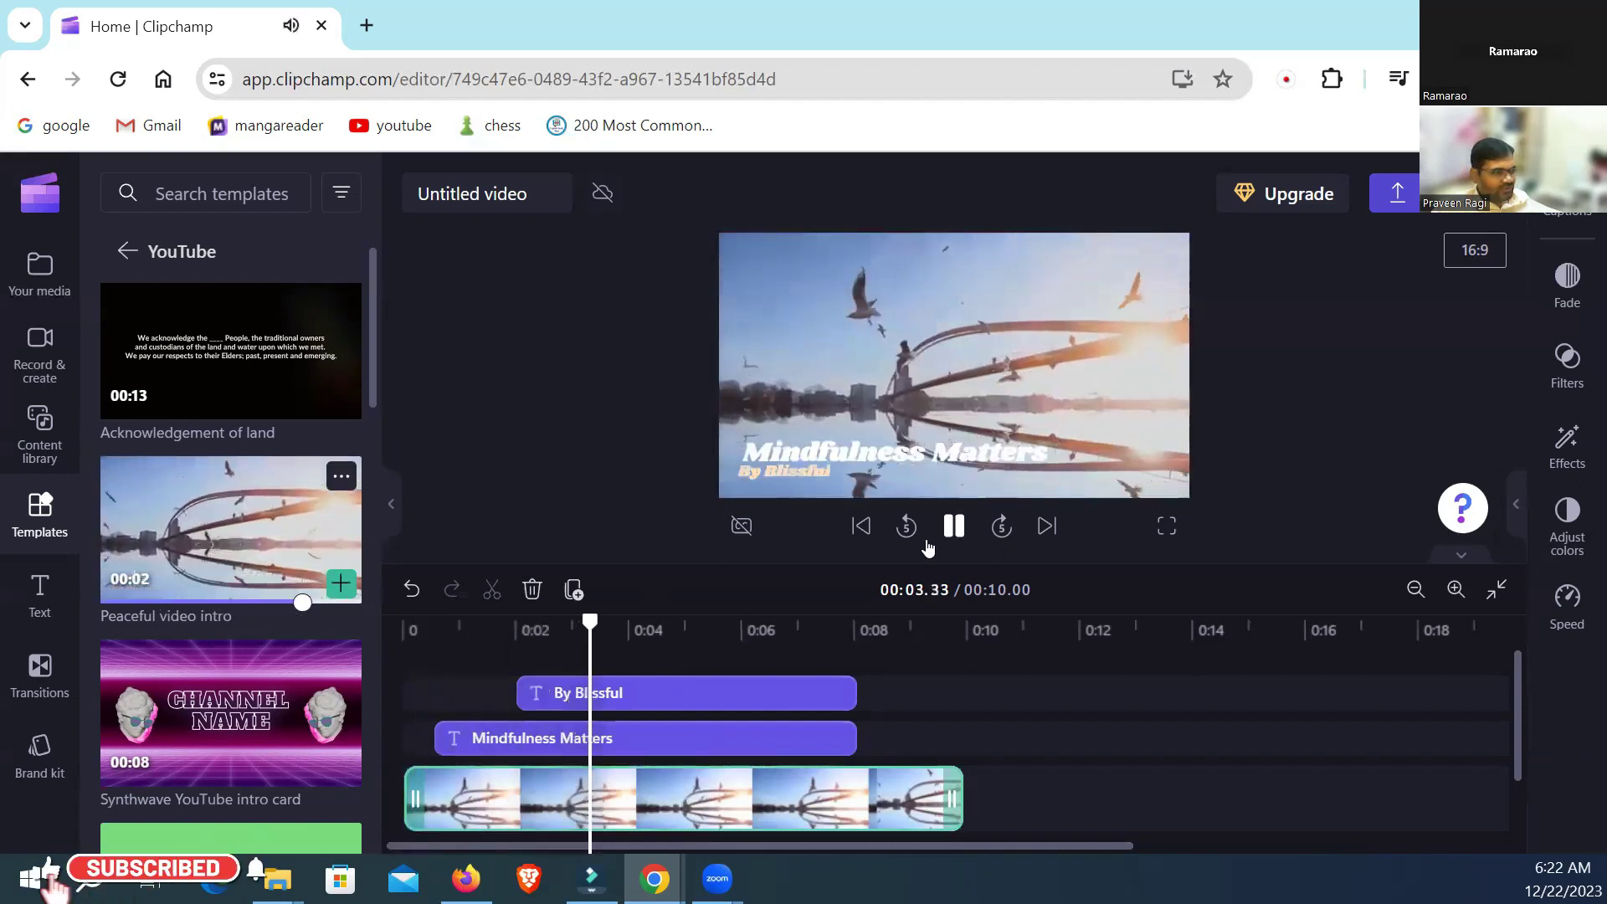
click(955, 527)
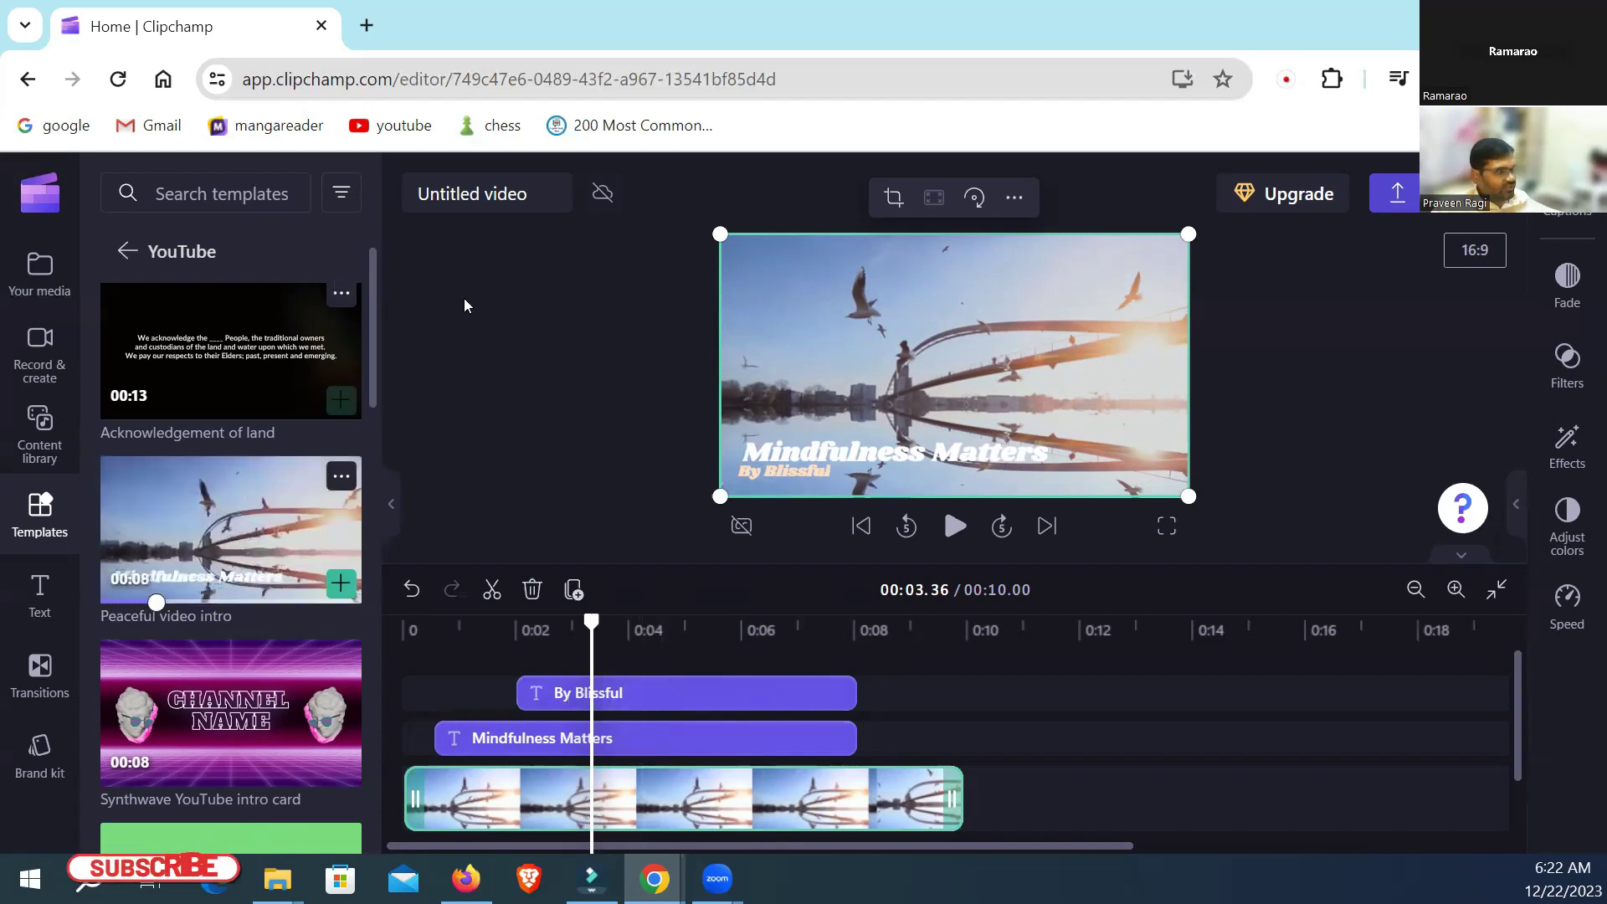
click(37, 198)
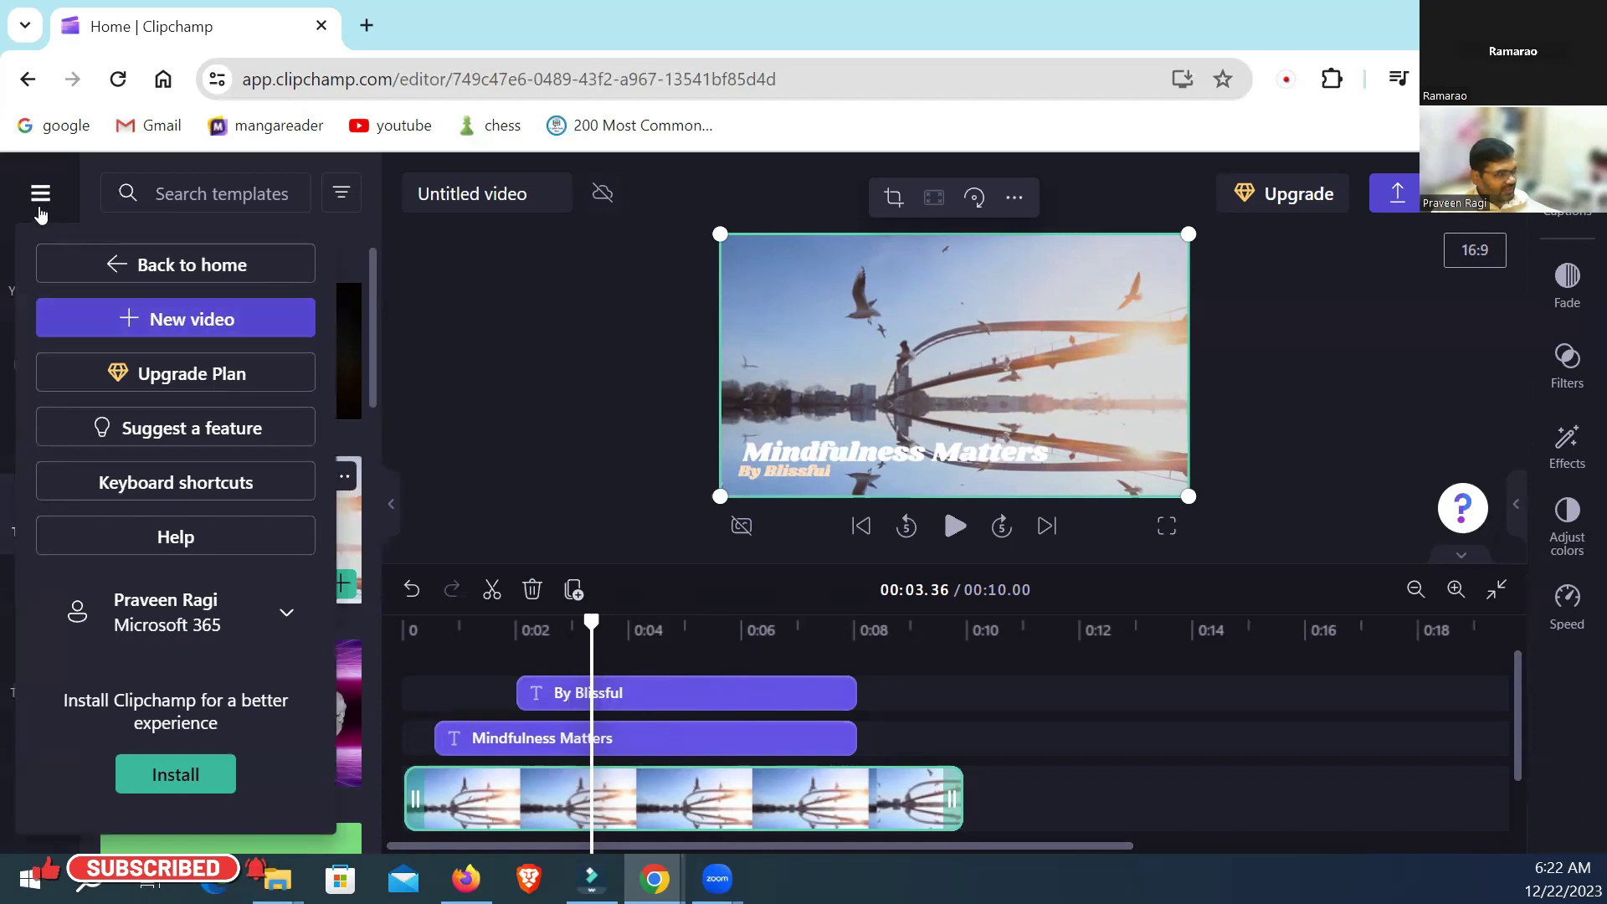
Step: Start a new empty video and browse the content library's Clipchamp selects and Subscribe stickers
click(165, 317)
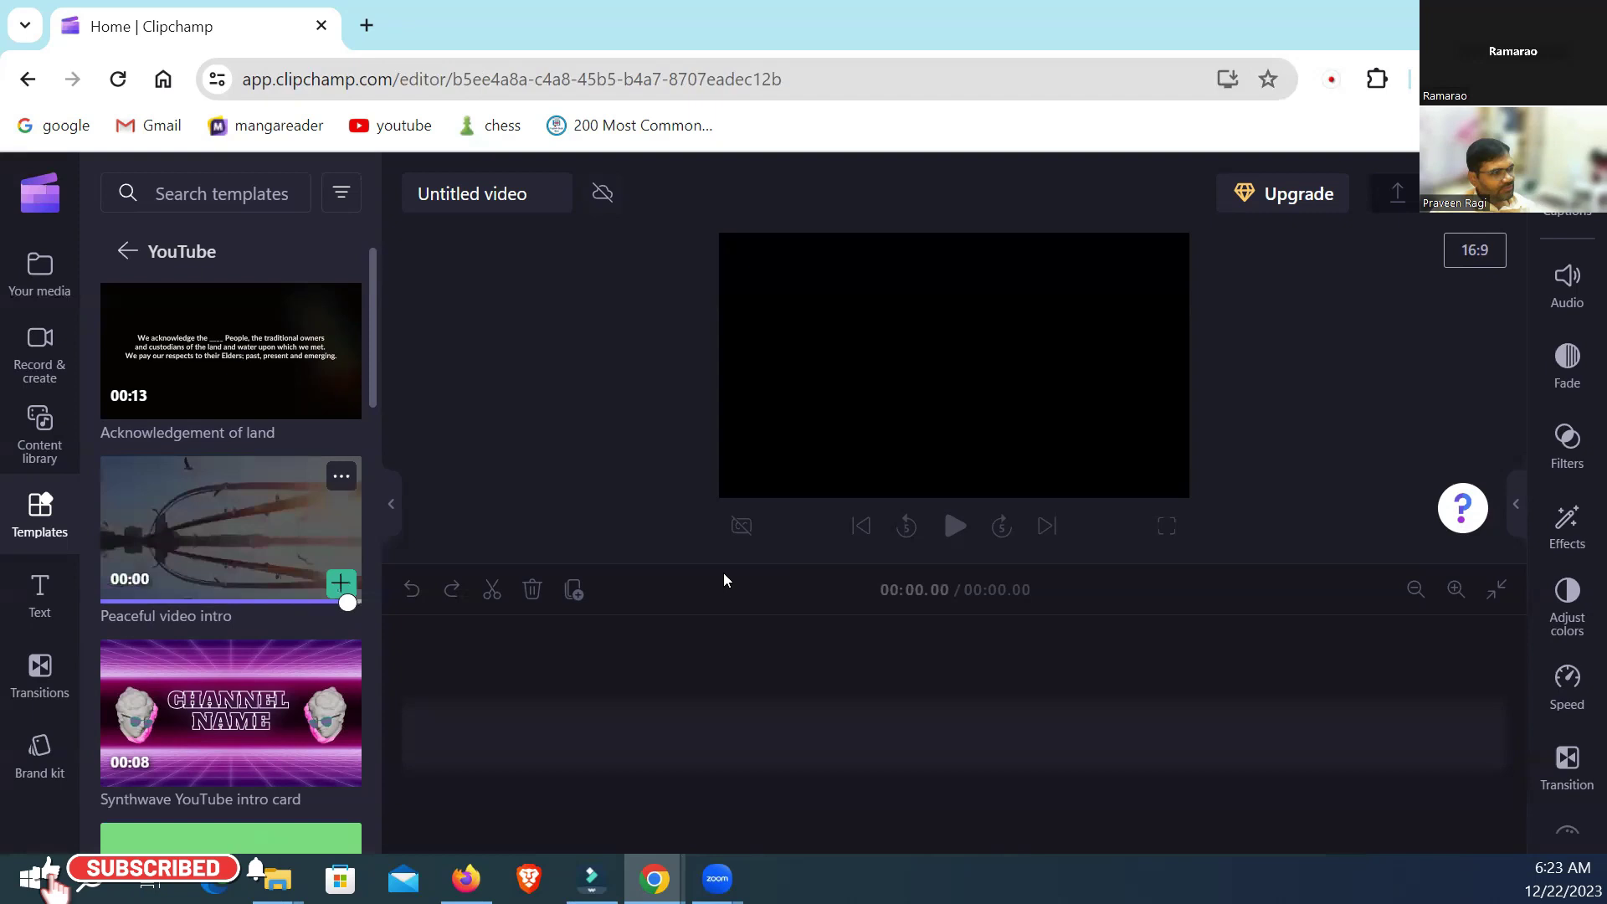
click(48, 436)
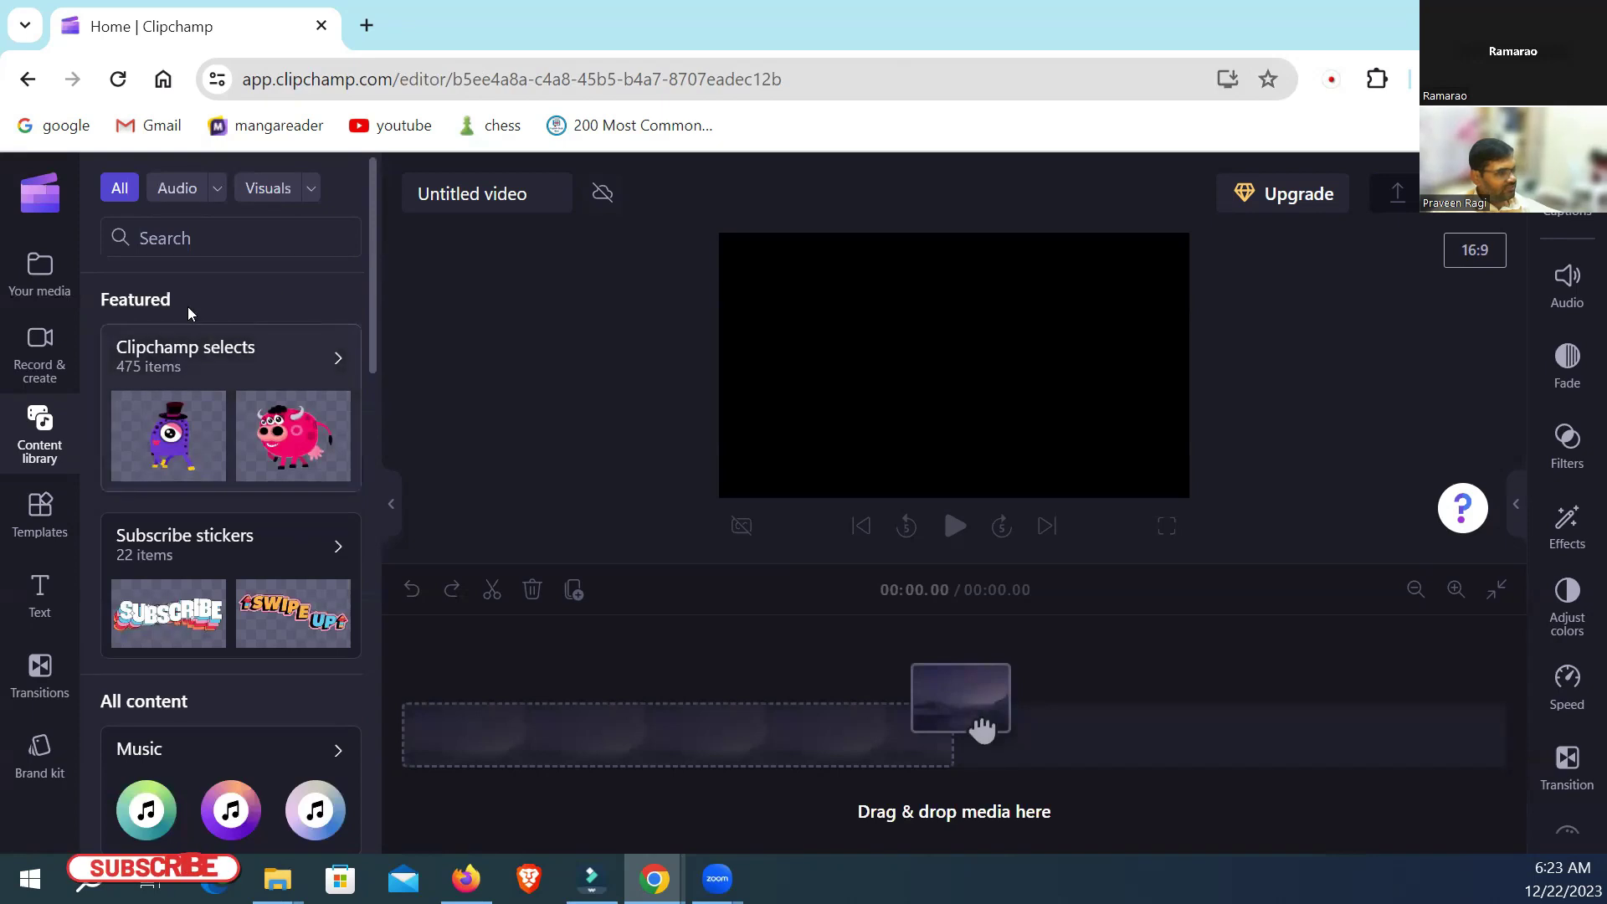
scroll(207, 436, down, 5)
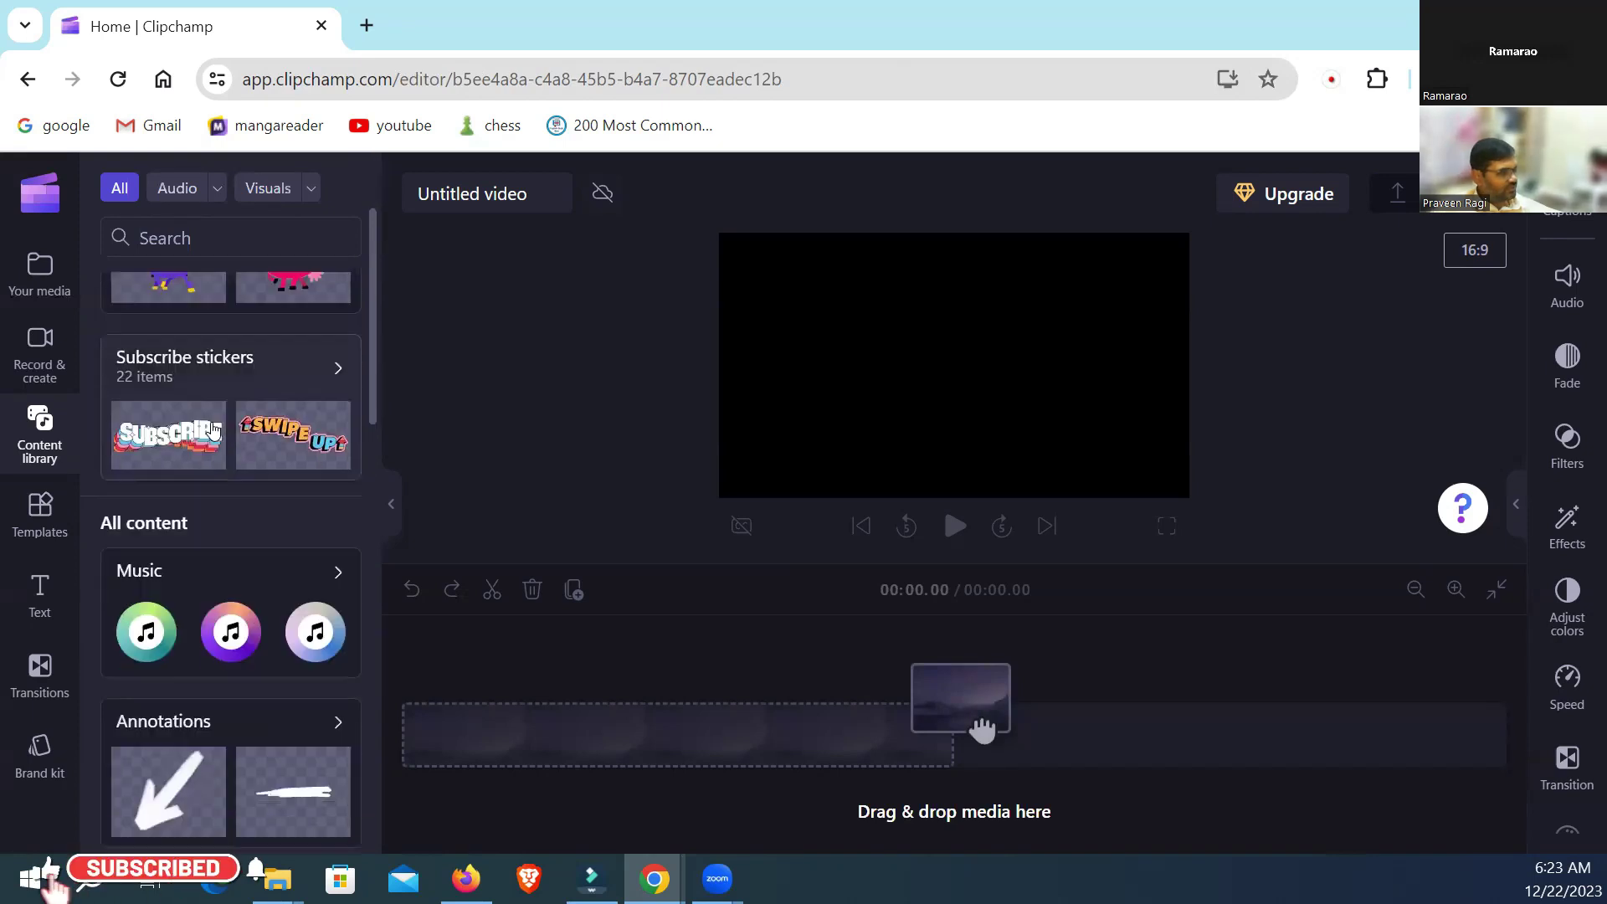
Step: Open the Videos category's Clipchamp selects collection and scroll through its 157 stock clips
scroll(212, 430, down, 3)
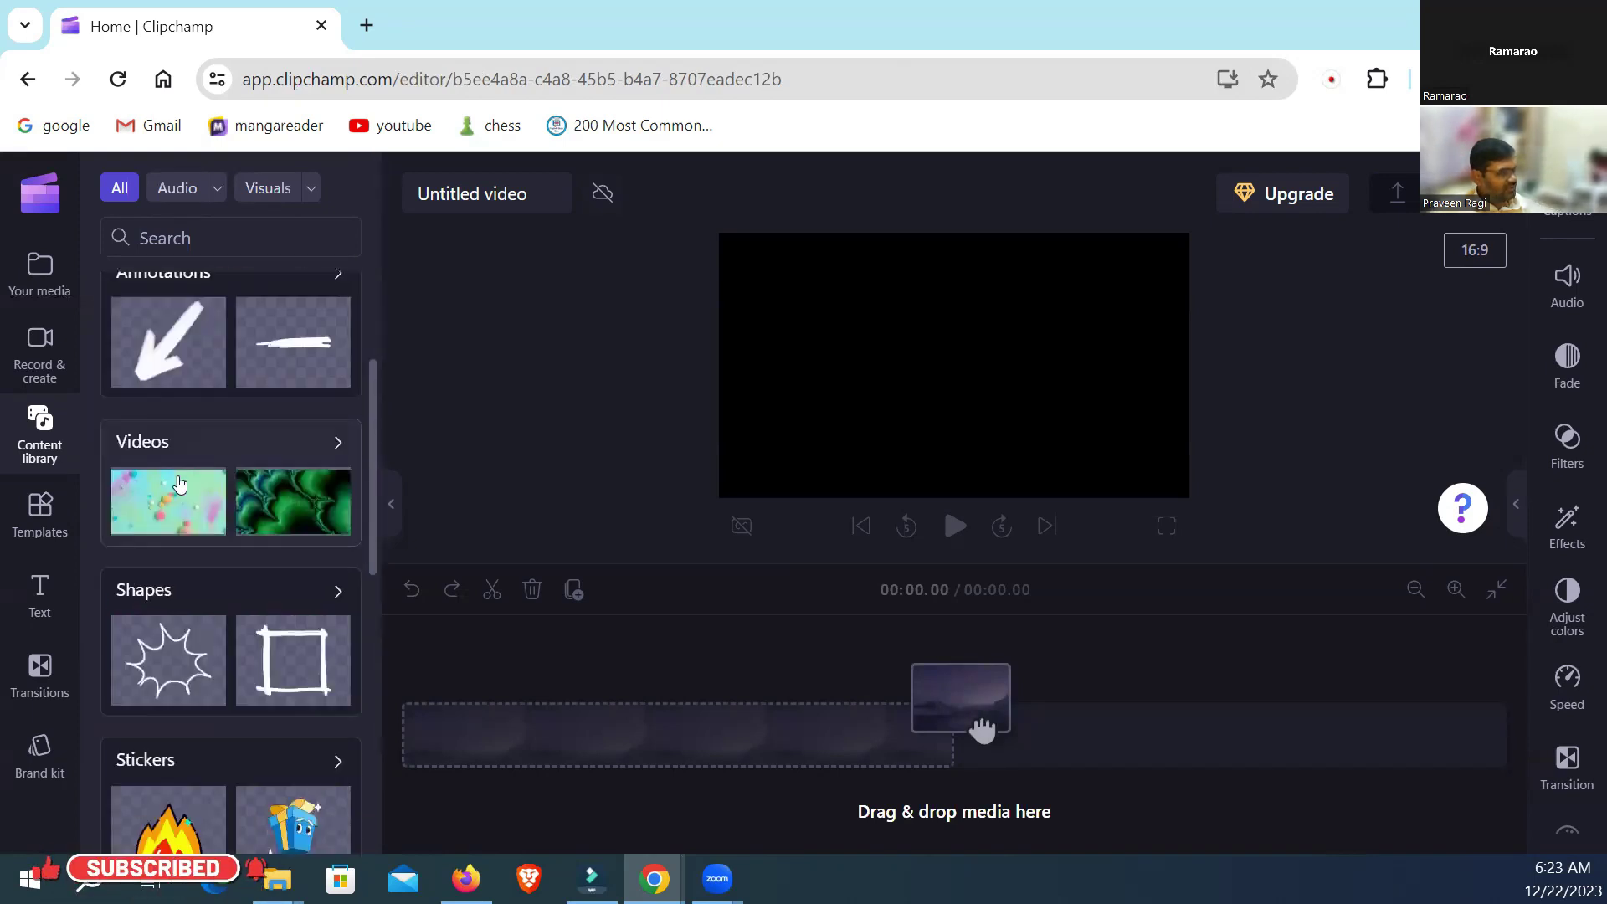
click(159, 453)
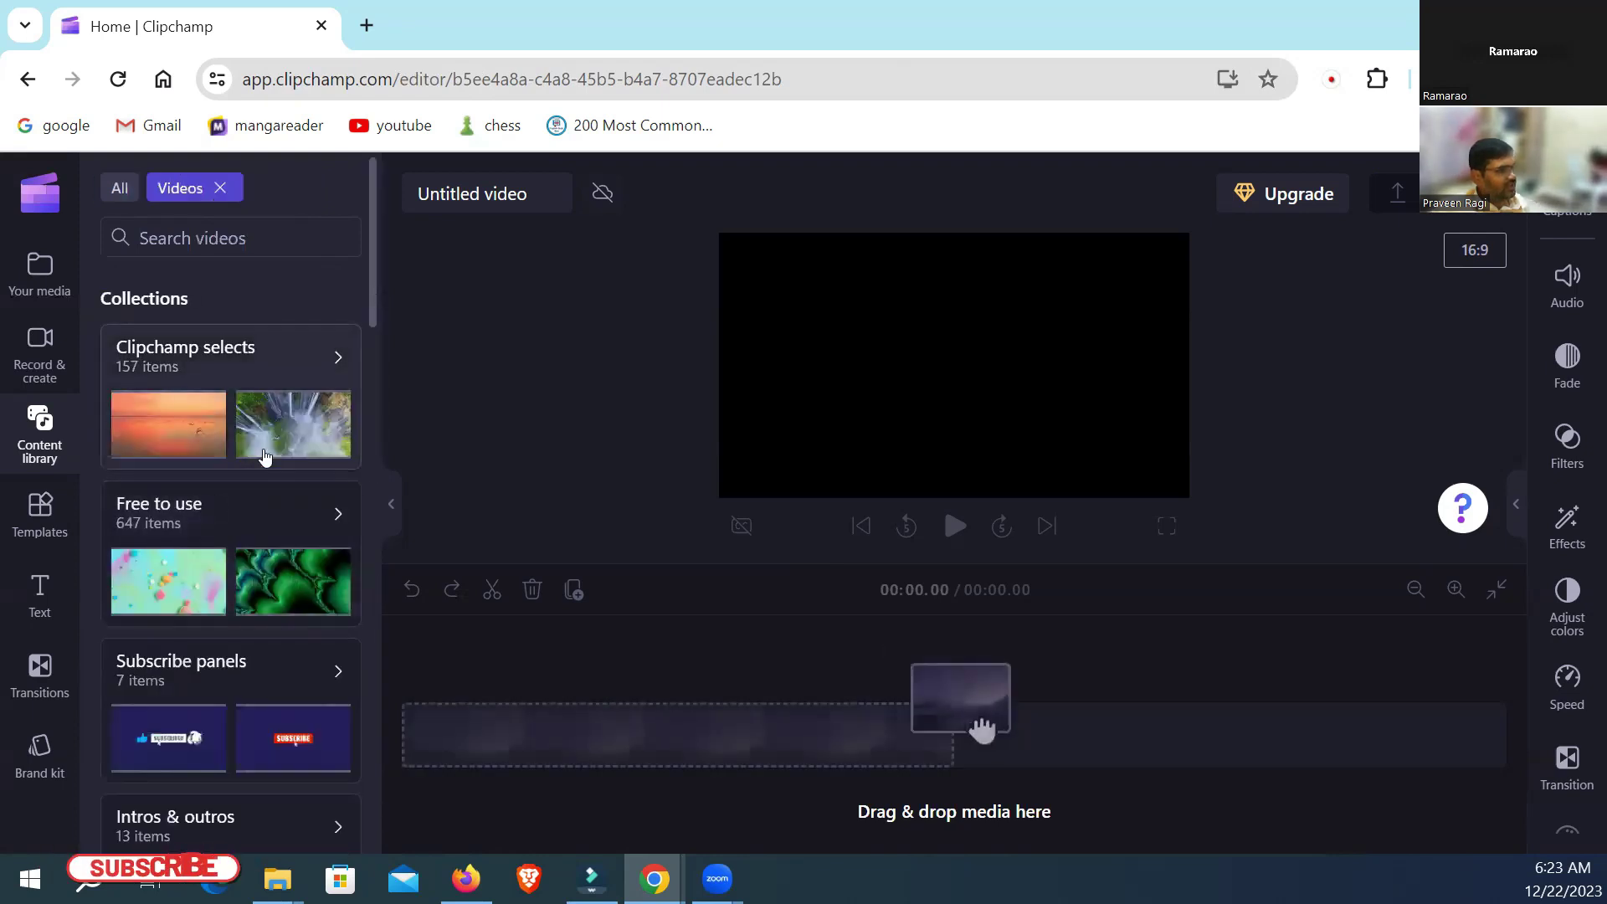
click(213, 352)
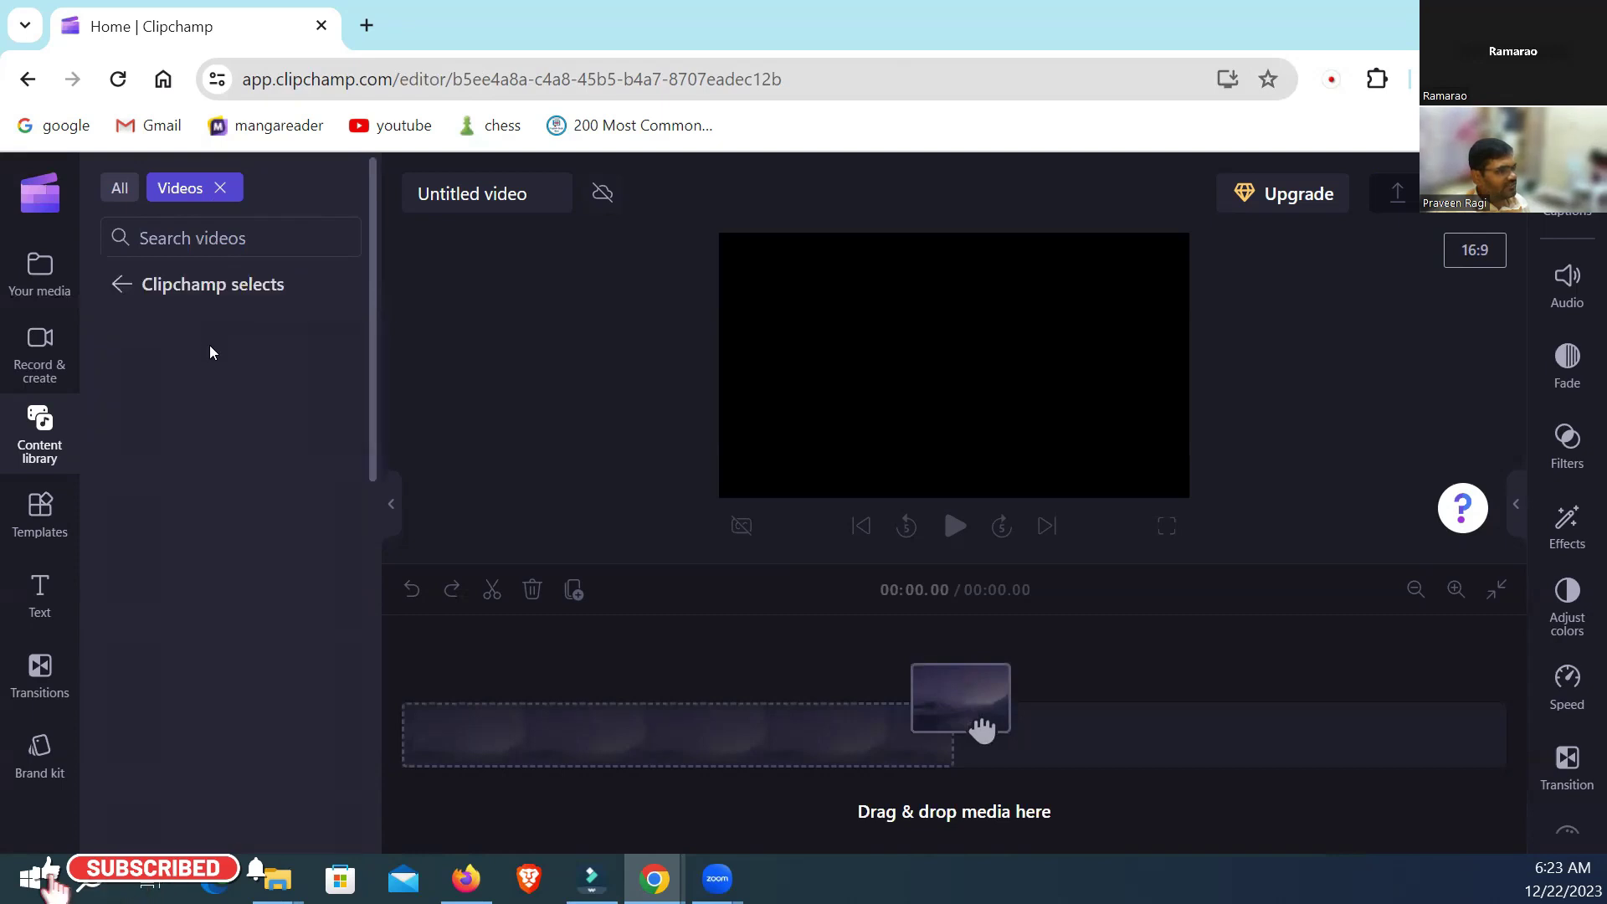
scroll(218, 619, down, 2)
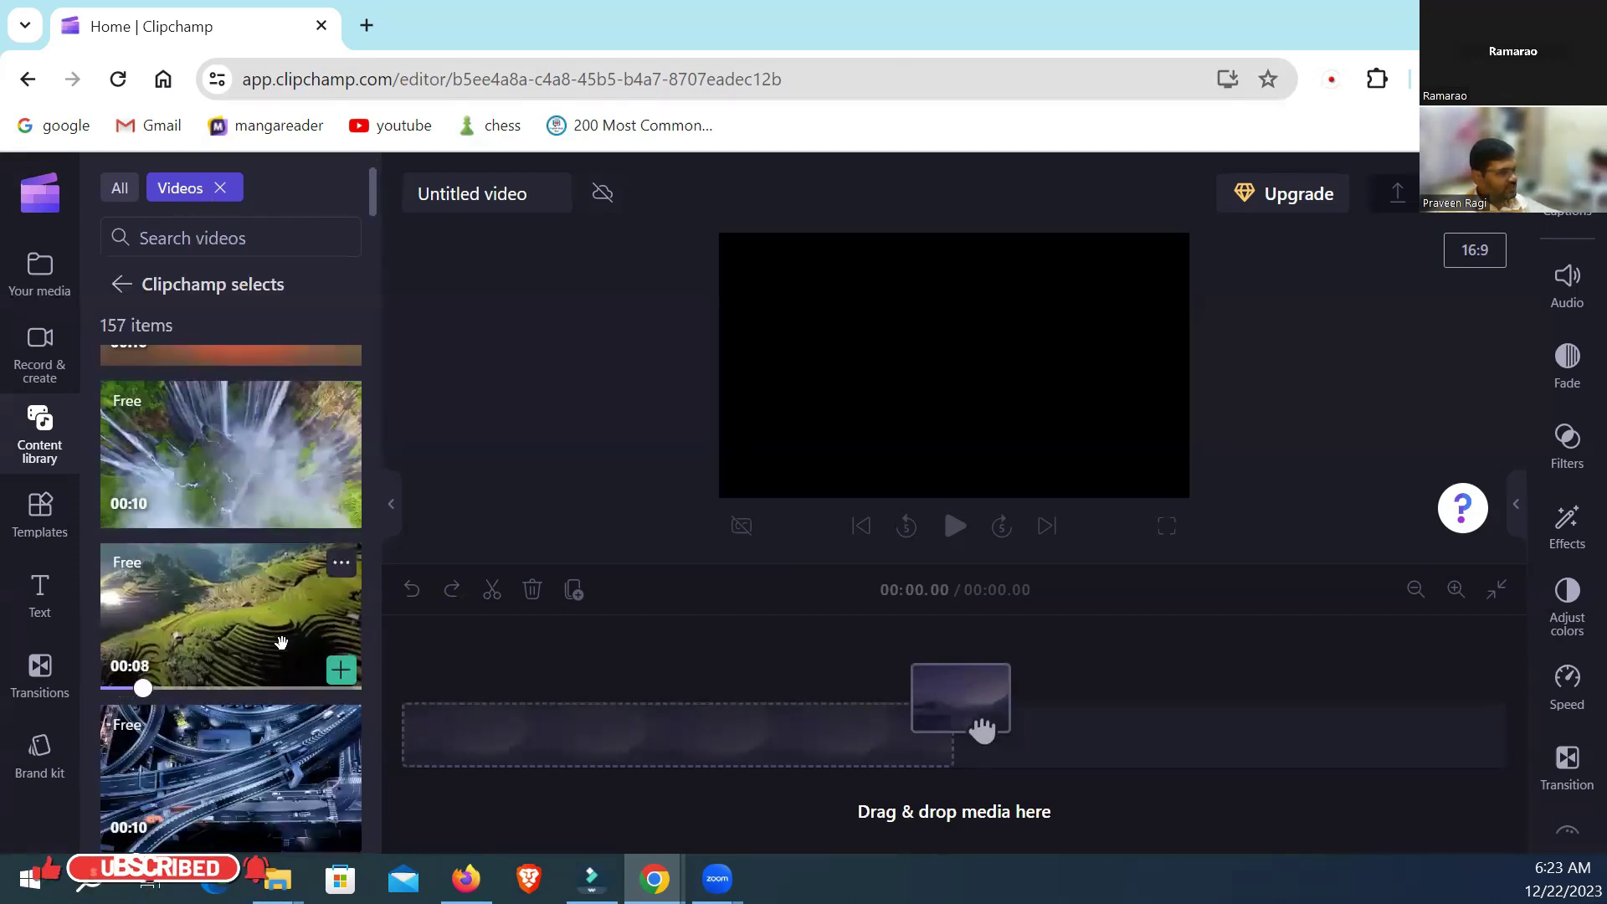
Step: Place the rice-terrace stock clip on the timeline, preview it, and rewind to the start
drag(243, 623, 743, 775)
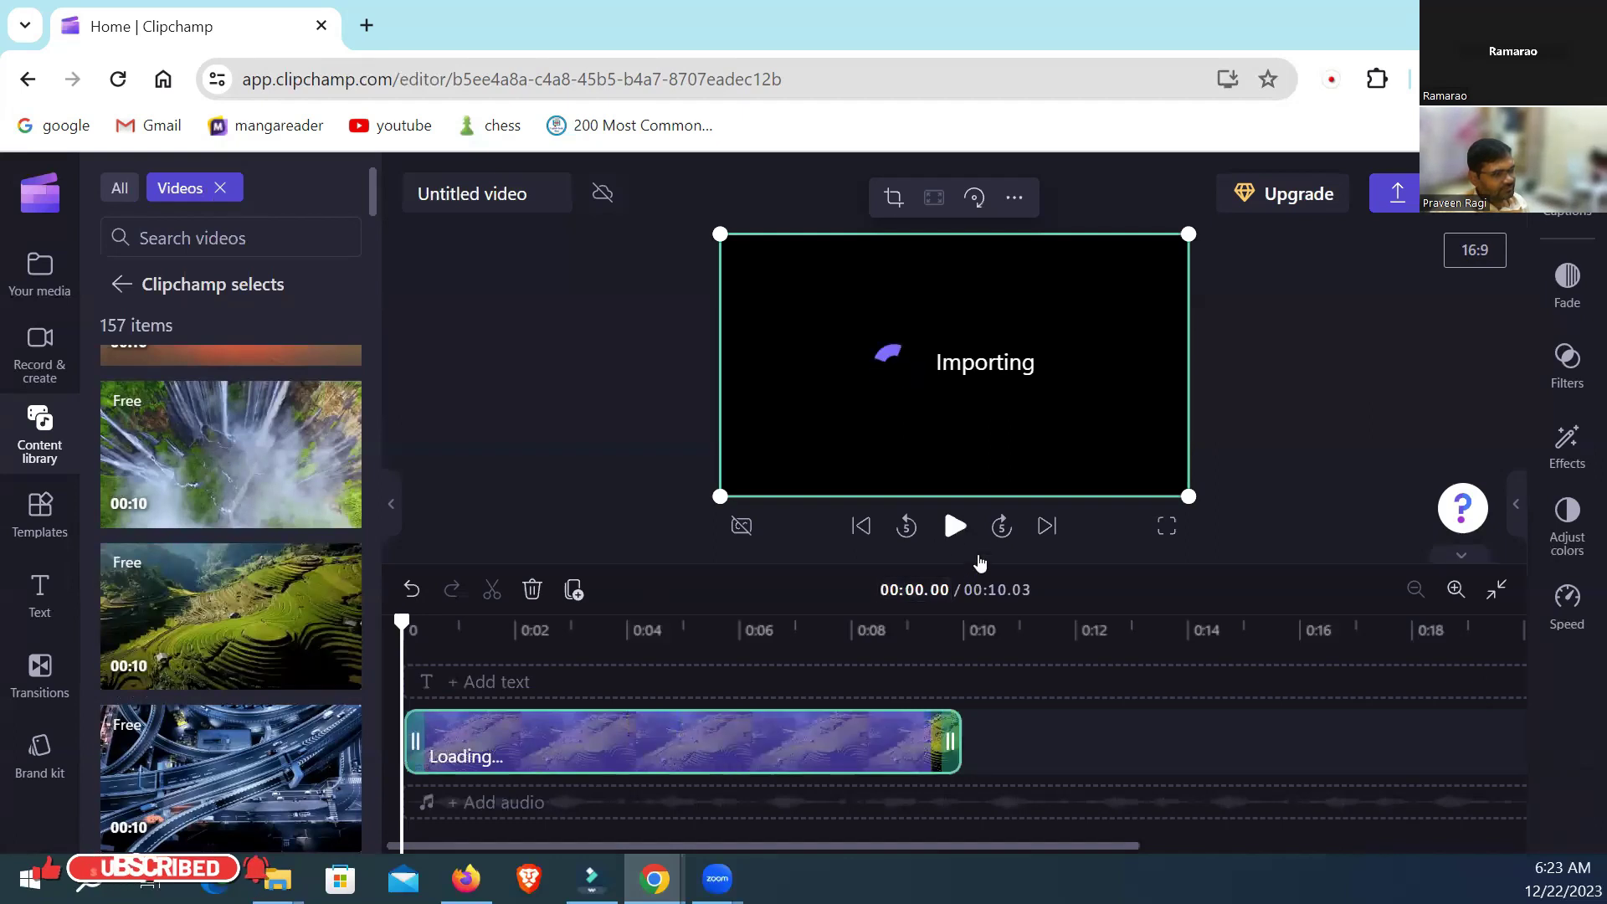
click(955, 526)
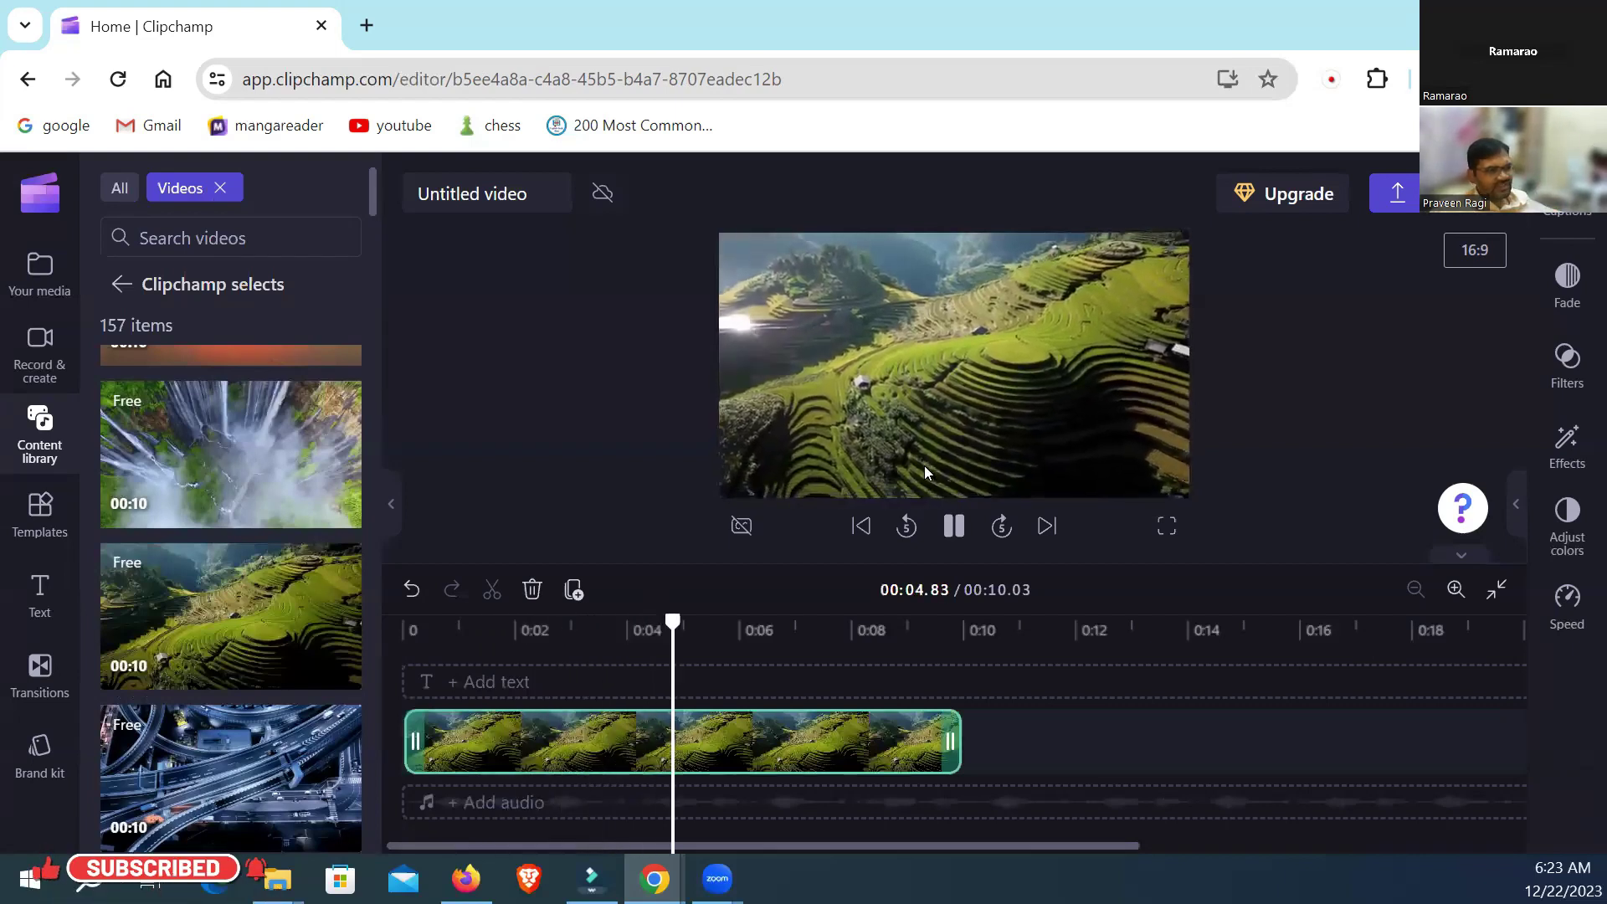
click(955, 528)
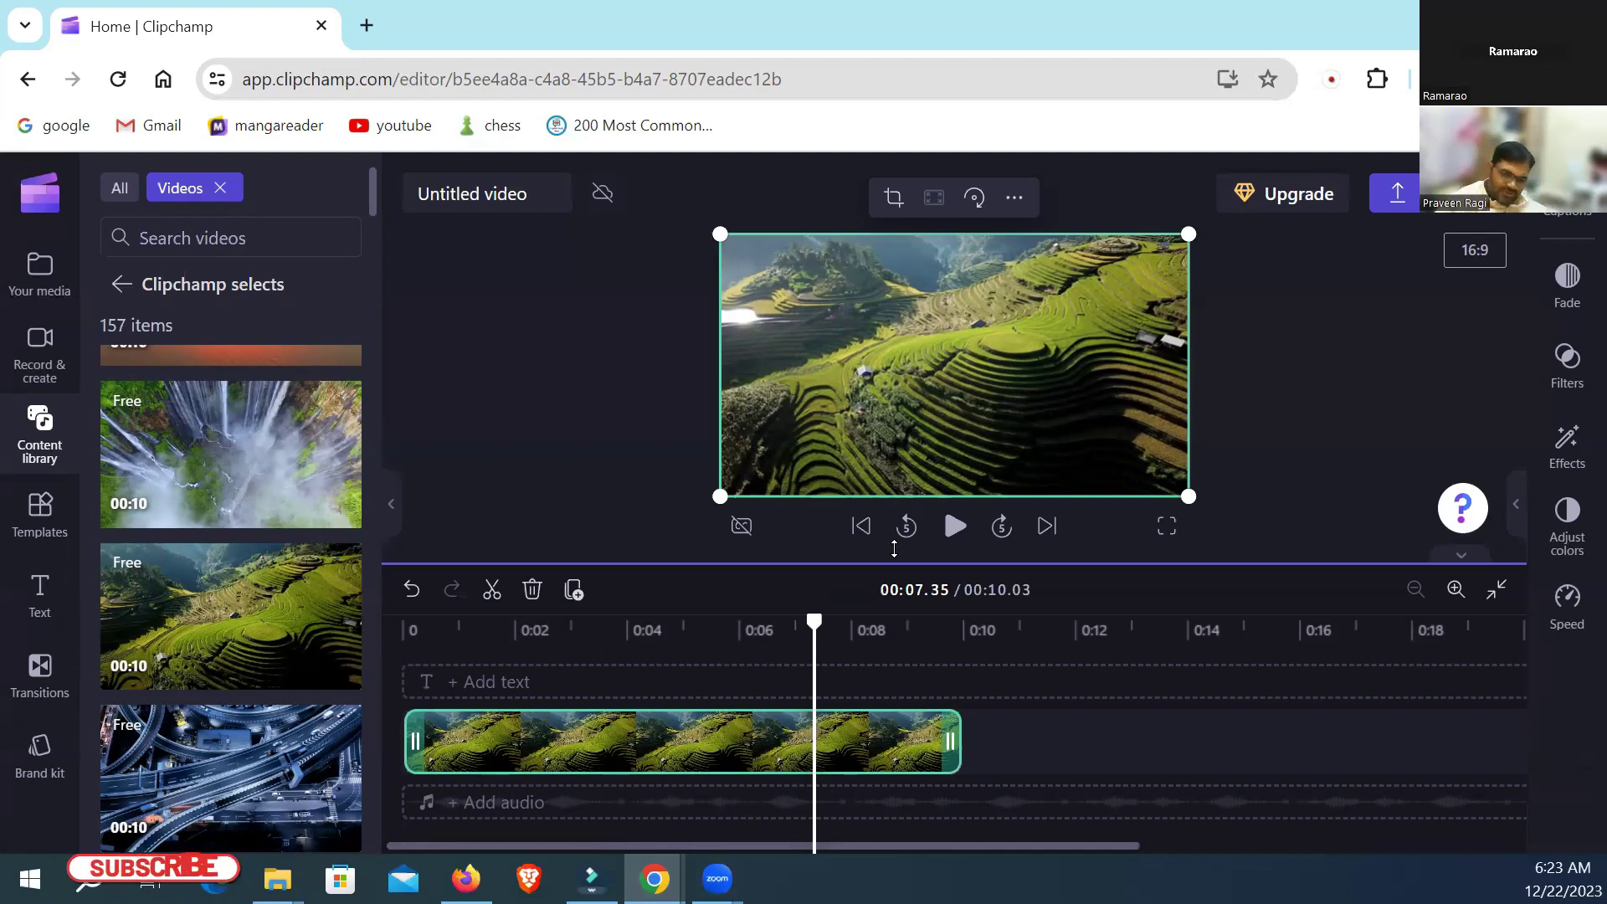
key(Home)
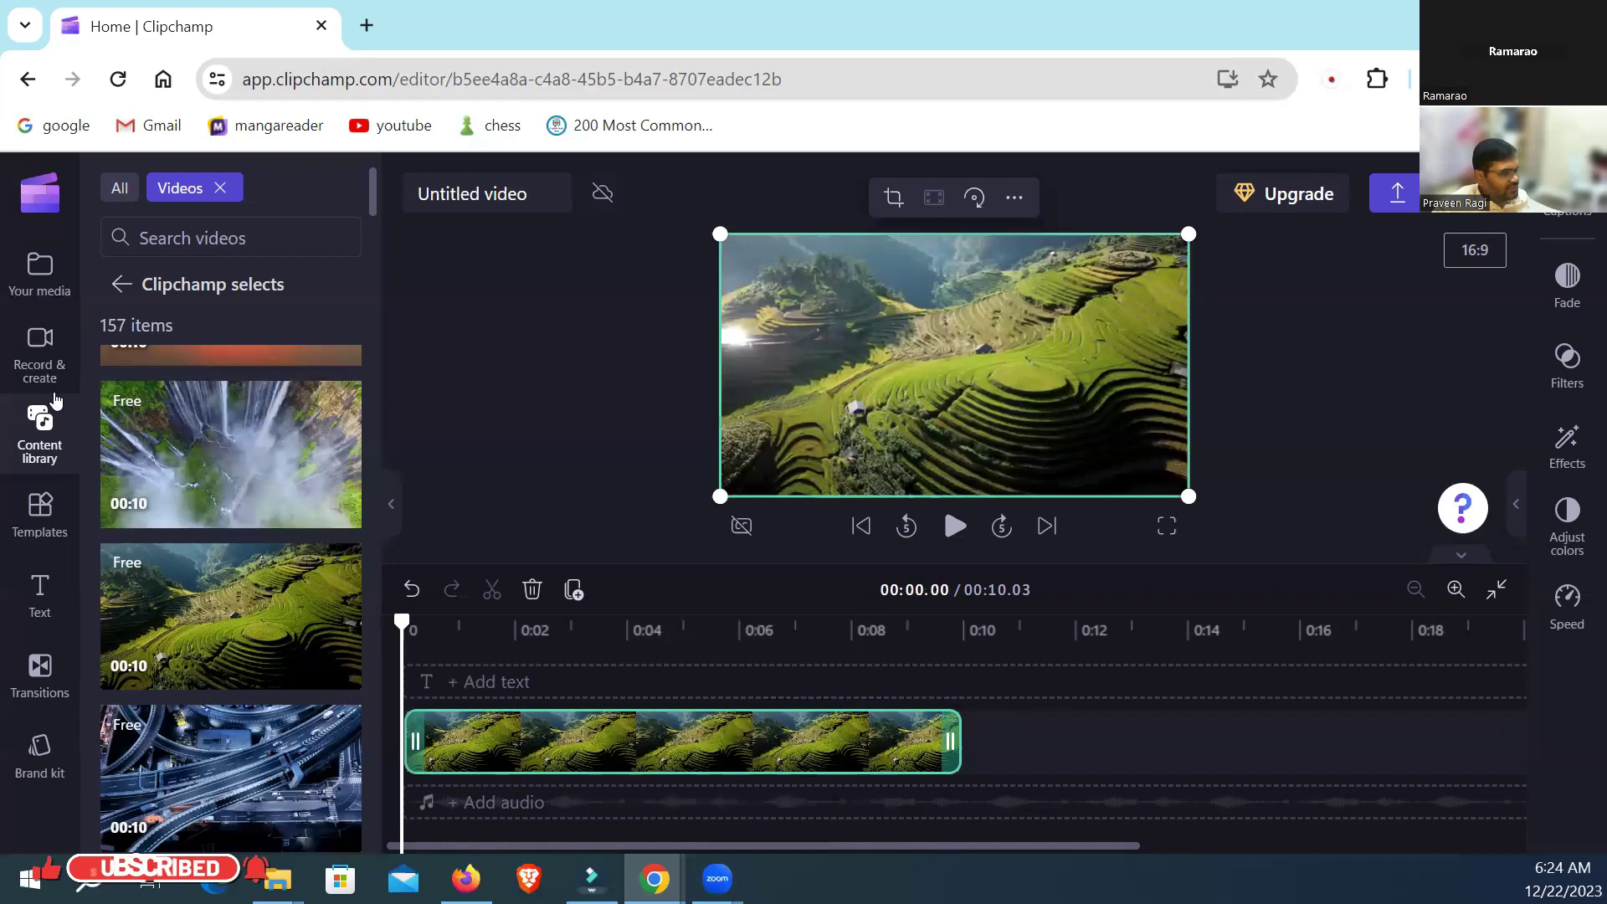
Step: Return the content library to the Videos collections list
click(35, 375)
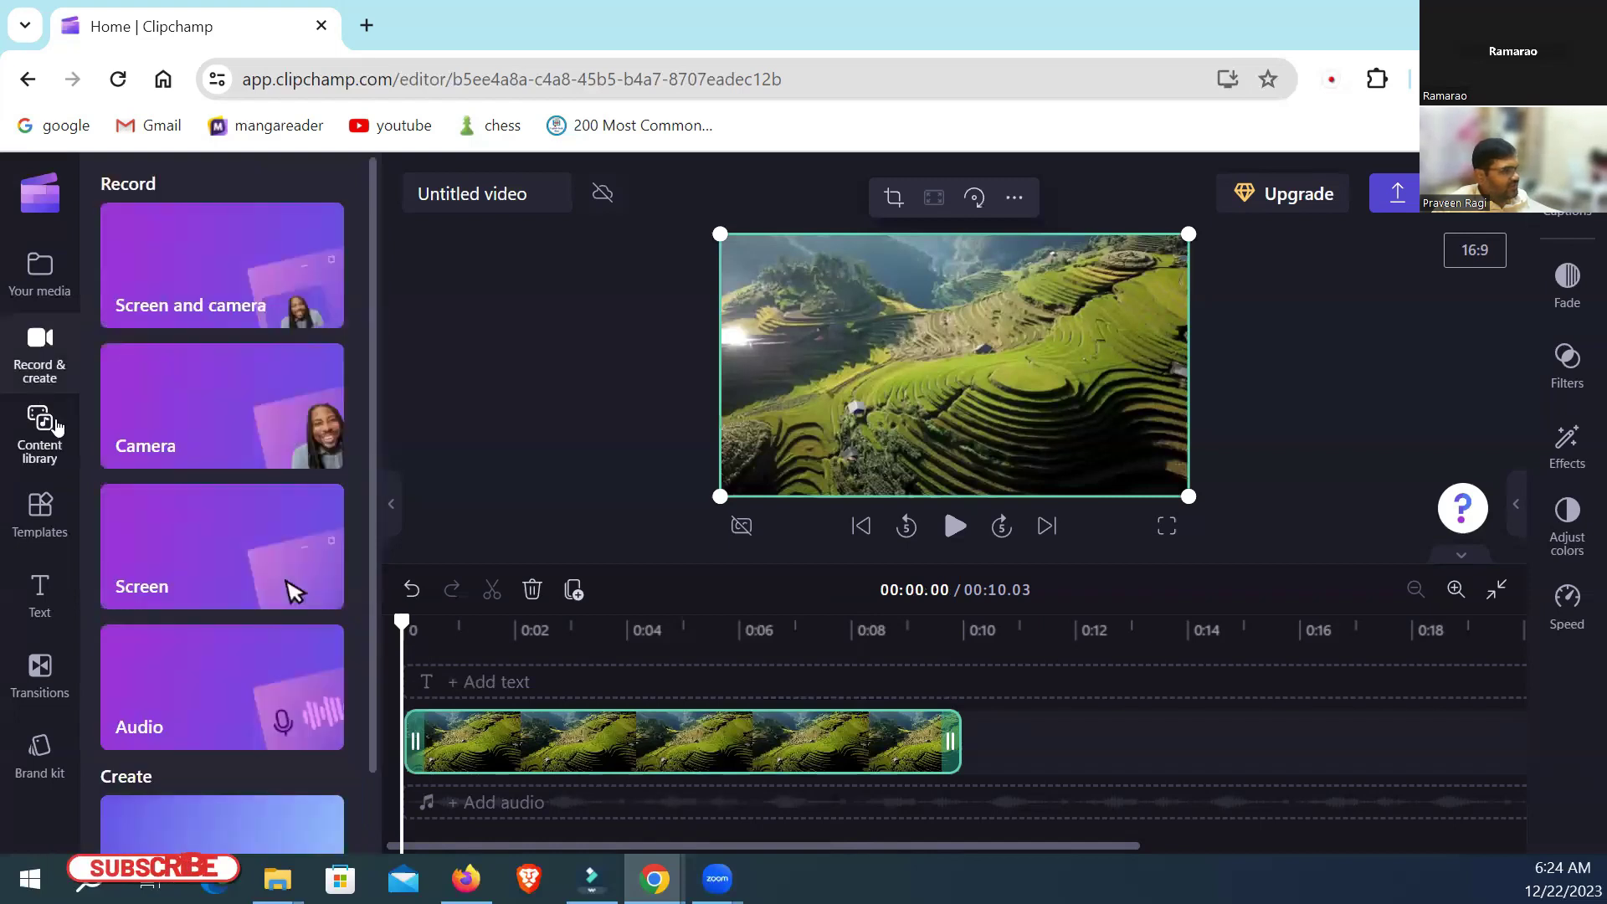
click(57, 417)
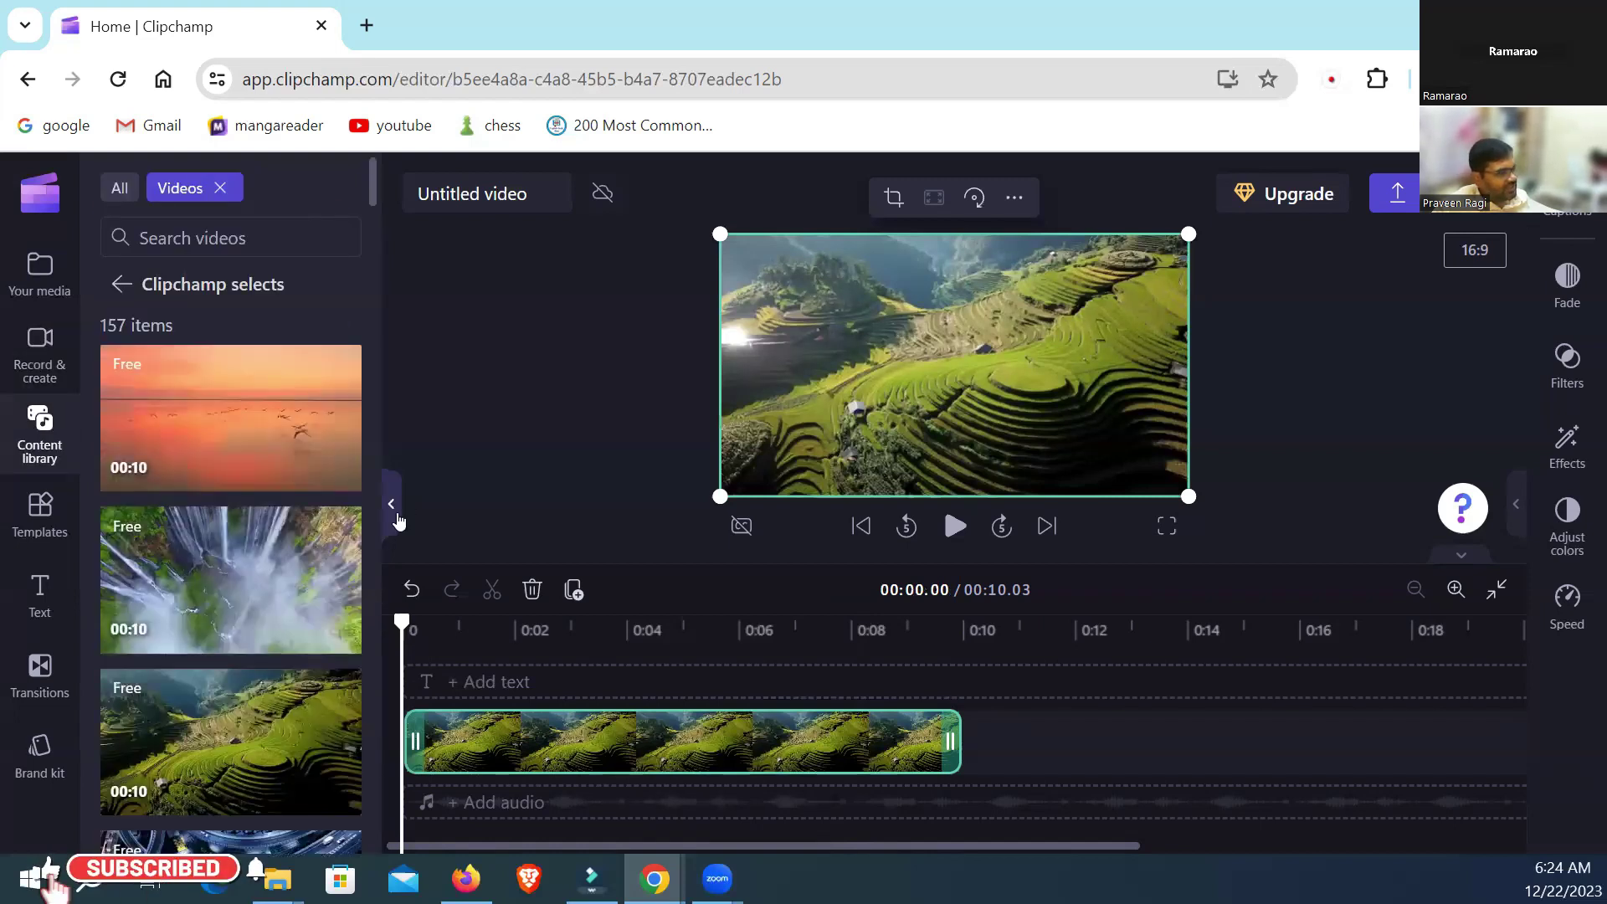
click(121, 283)
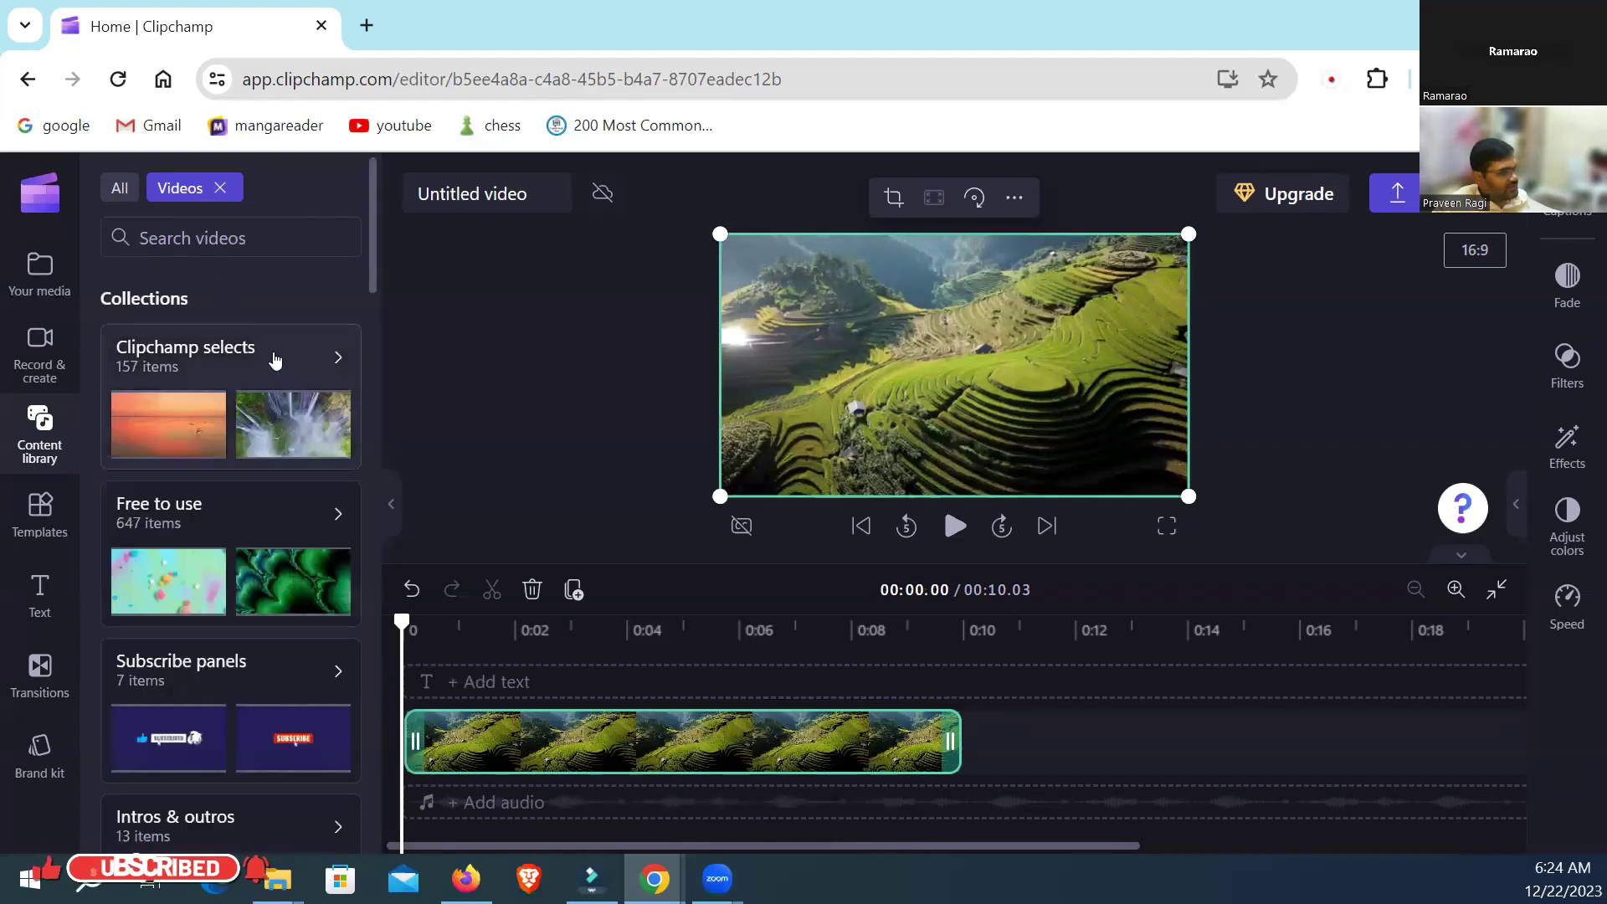
Step: Switch the library filter from Videos to Audio and browse the Music collections
click(220, 189)
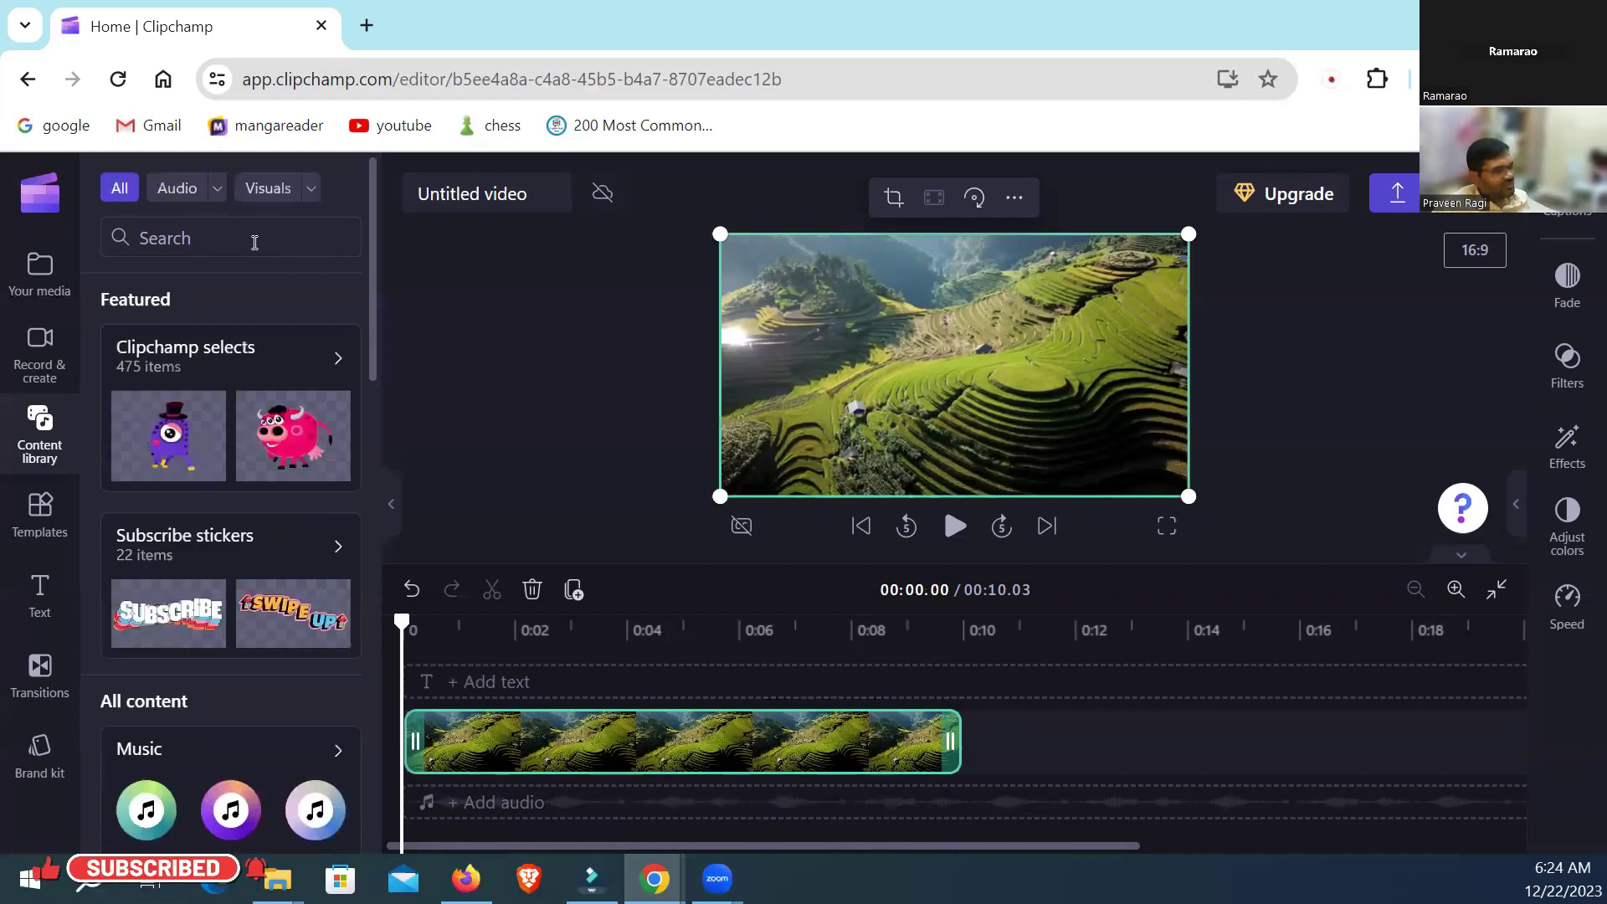
click(167, 189)
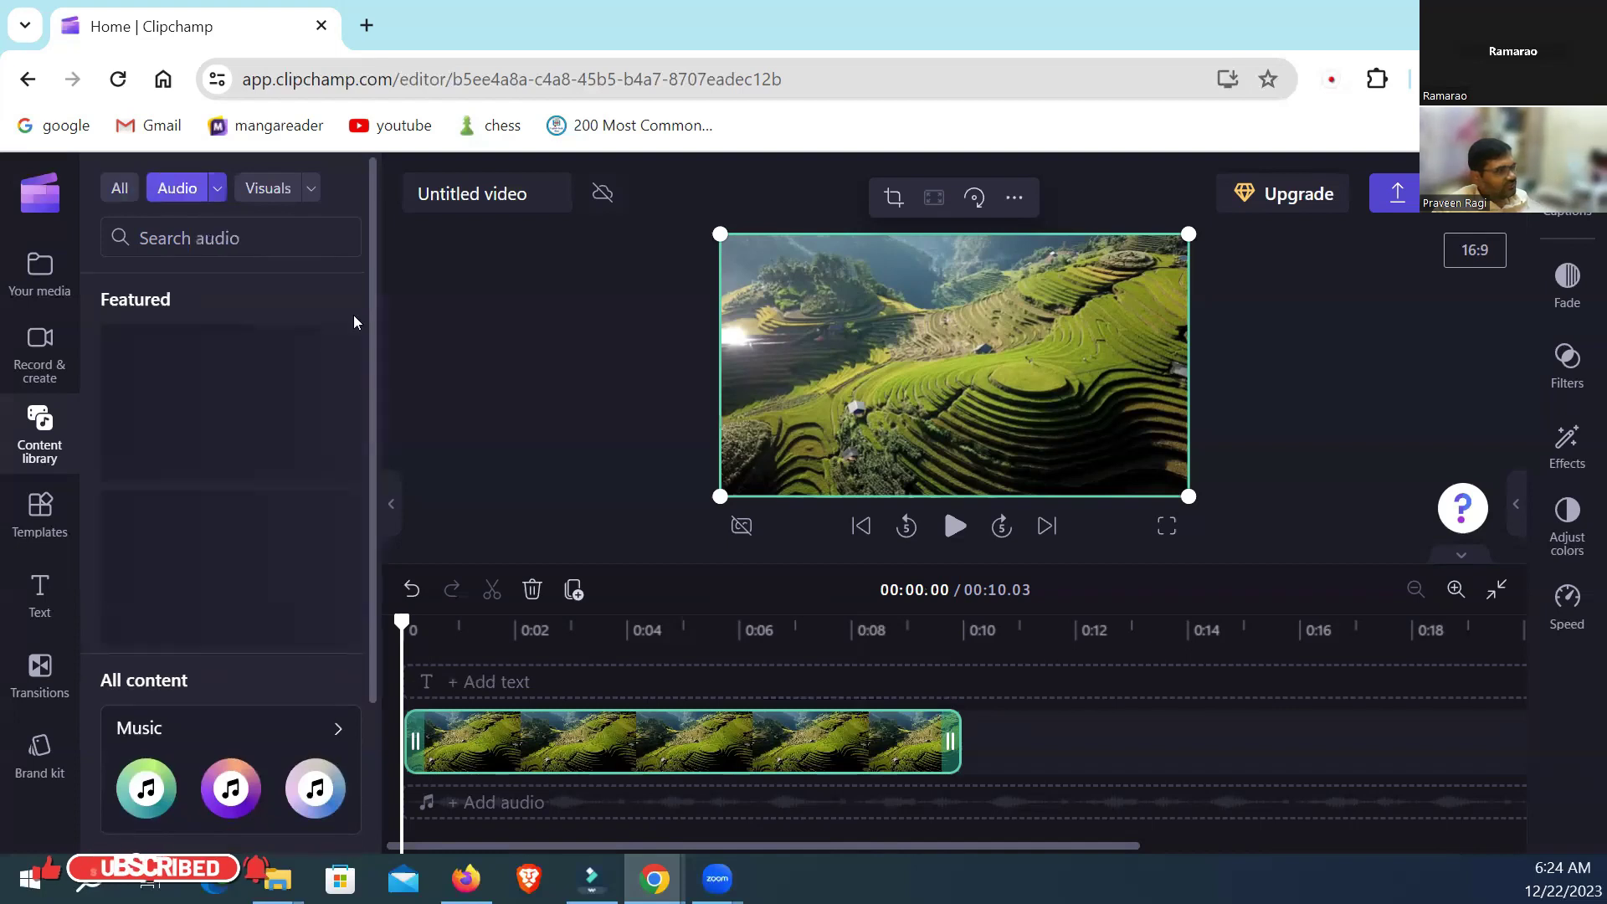
scroll(144, 435, down, 1)
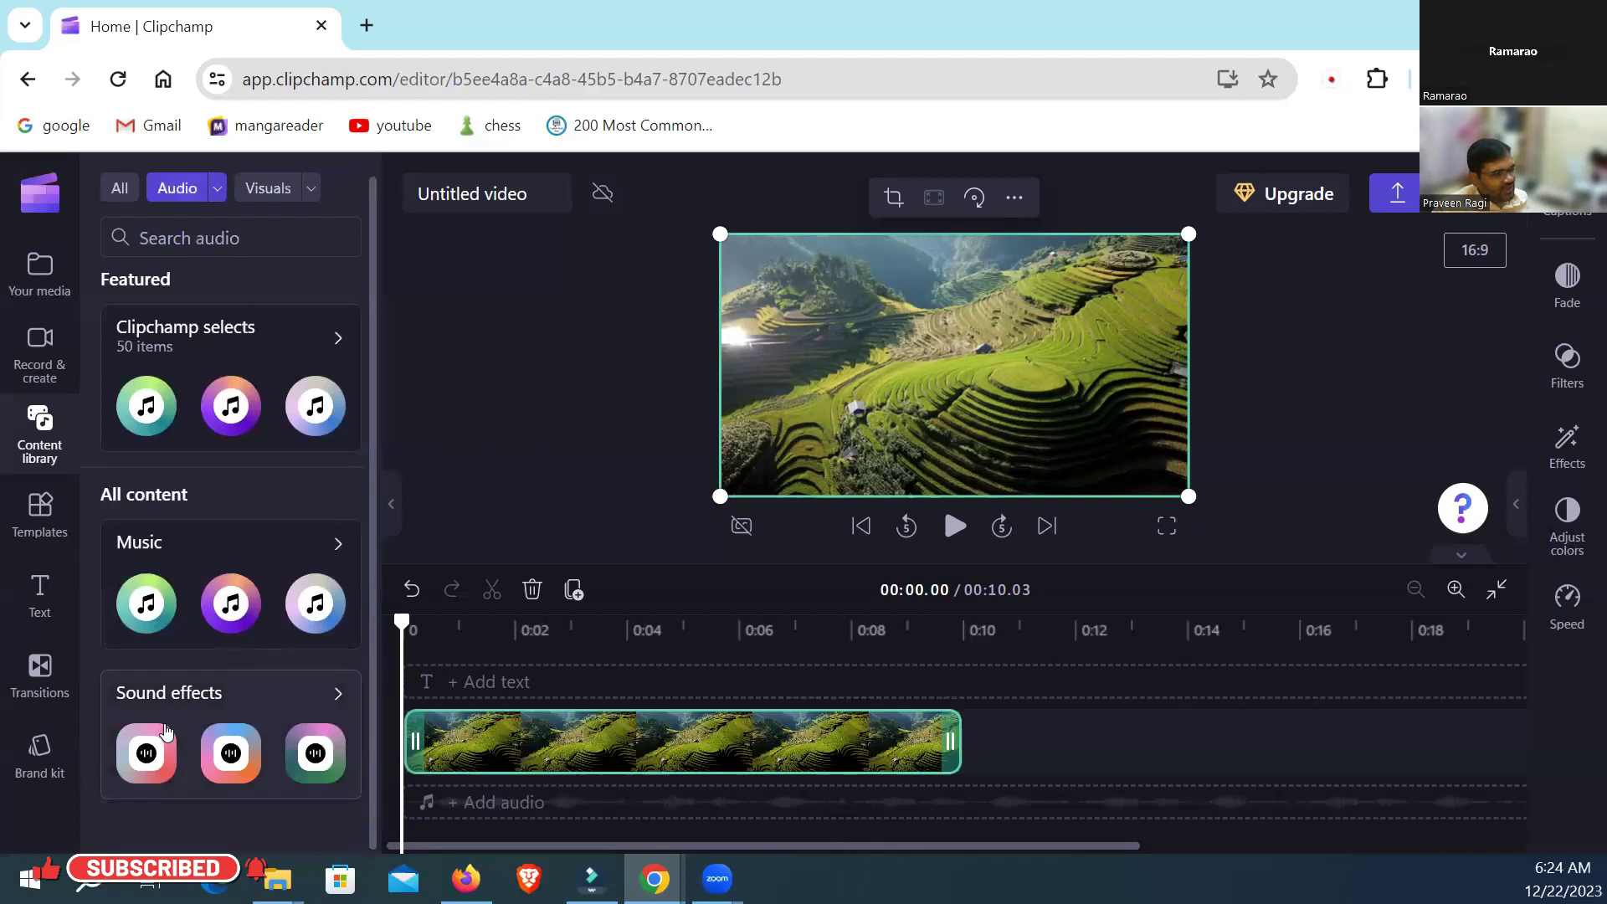
click(175, 563)
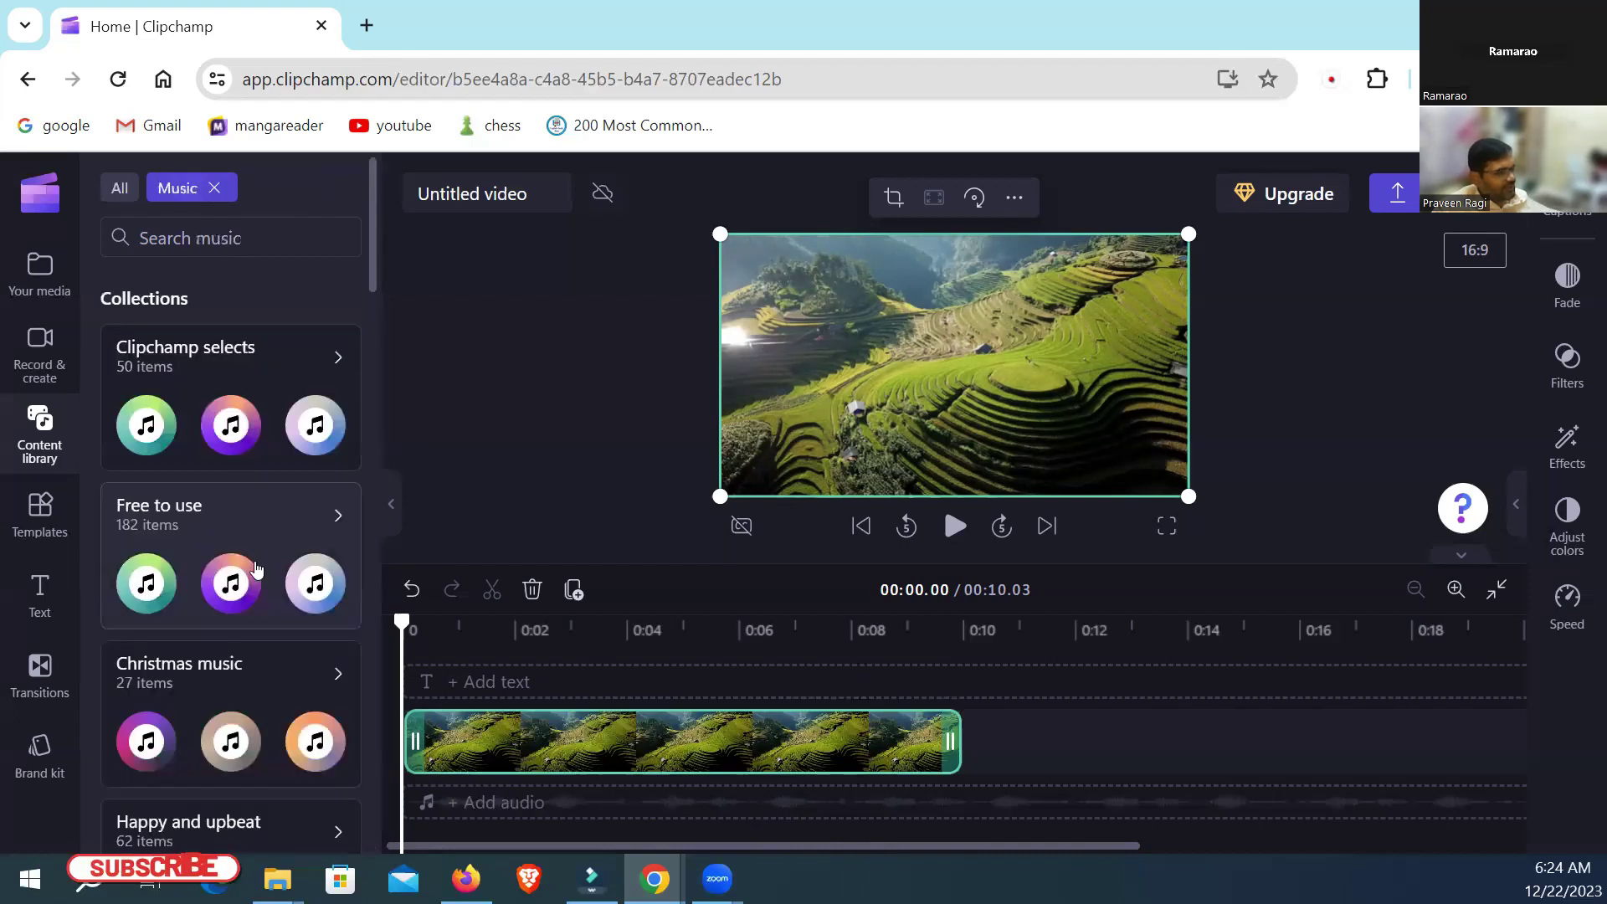
Step: Open the Piano music collection and preview the Rising star track
scroll(213, 603, down, 3)
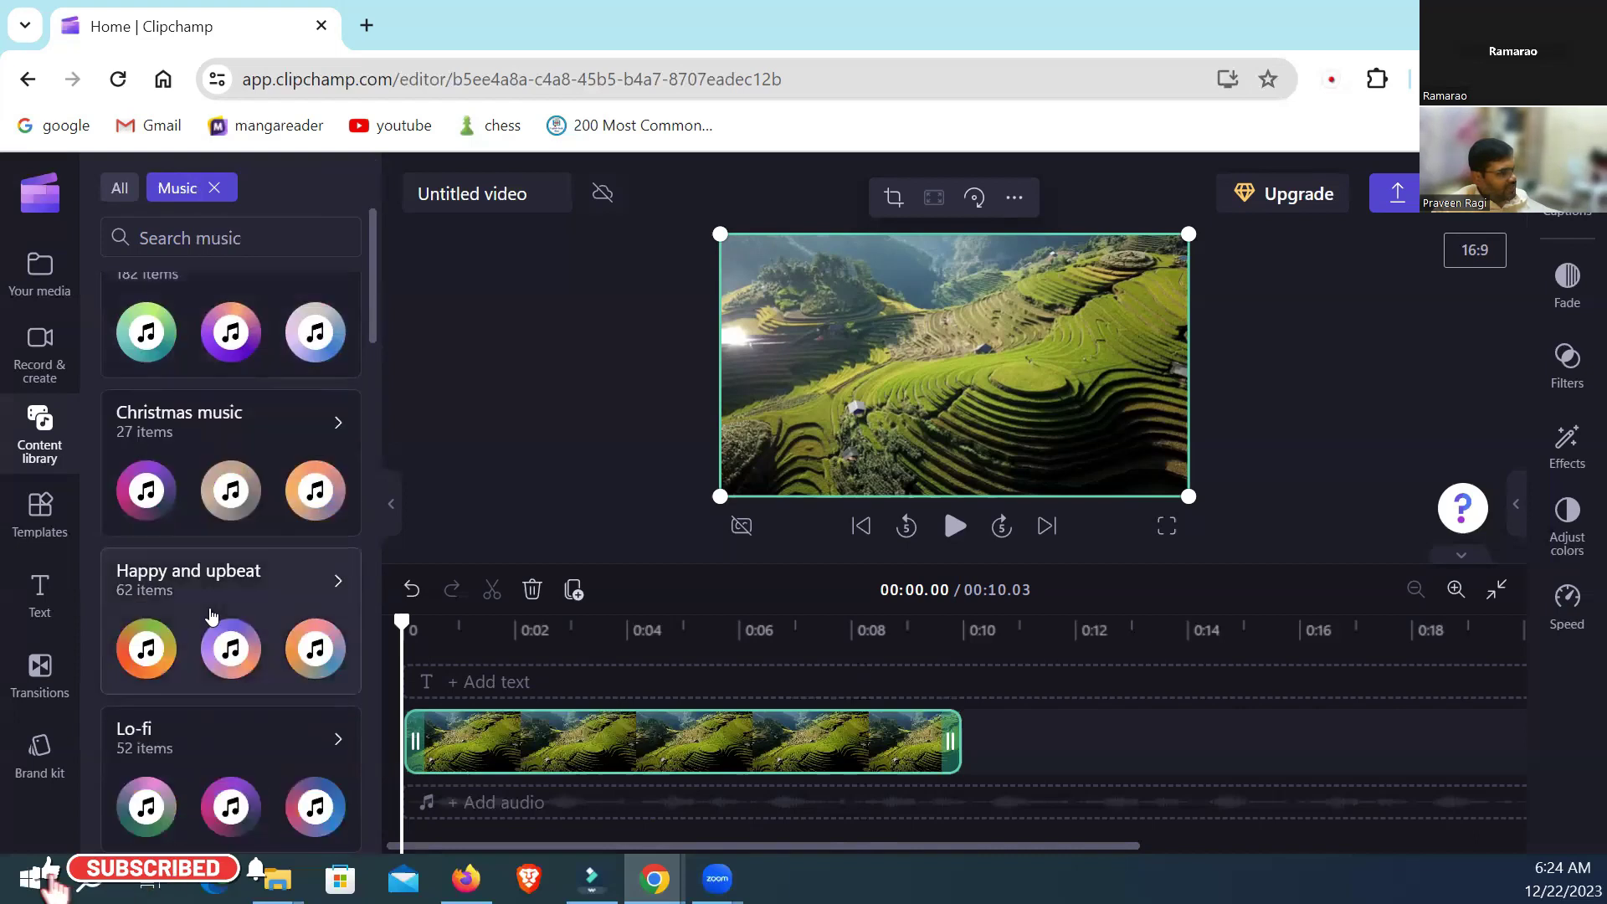
scroll(232, 619, down, 3)
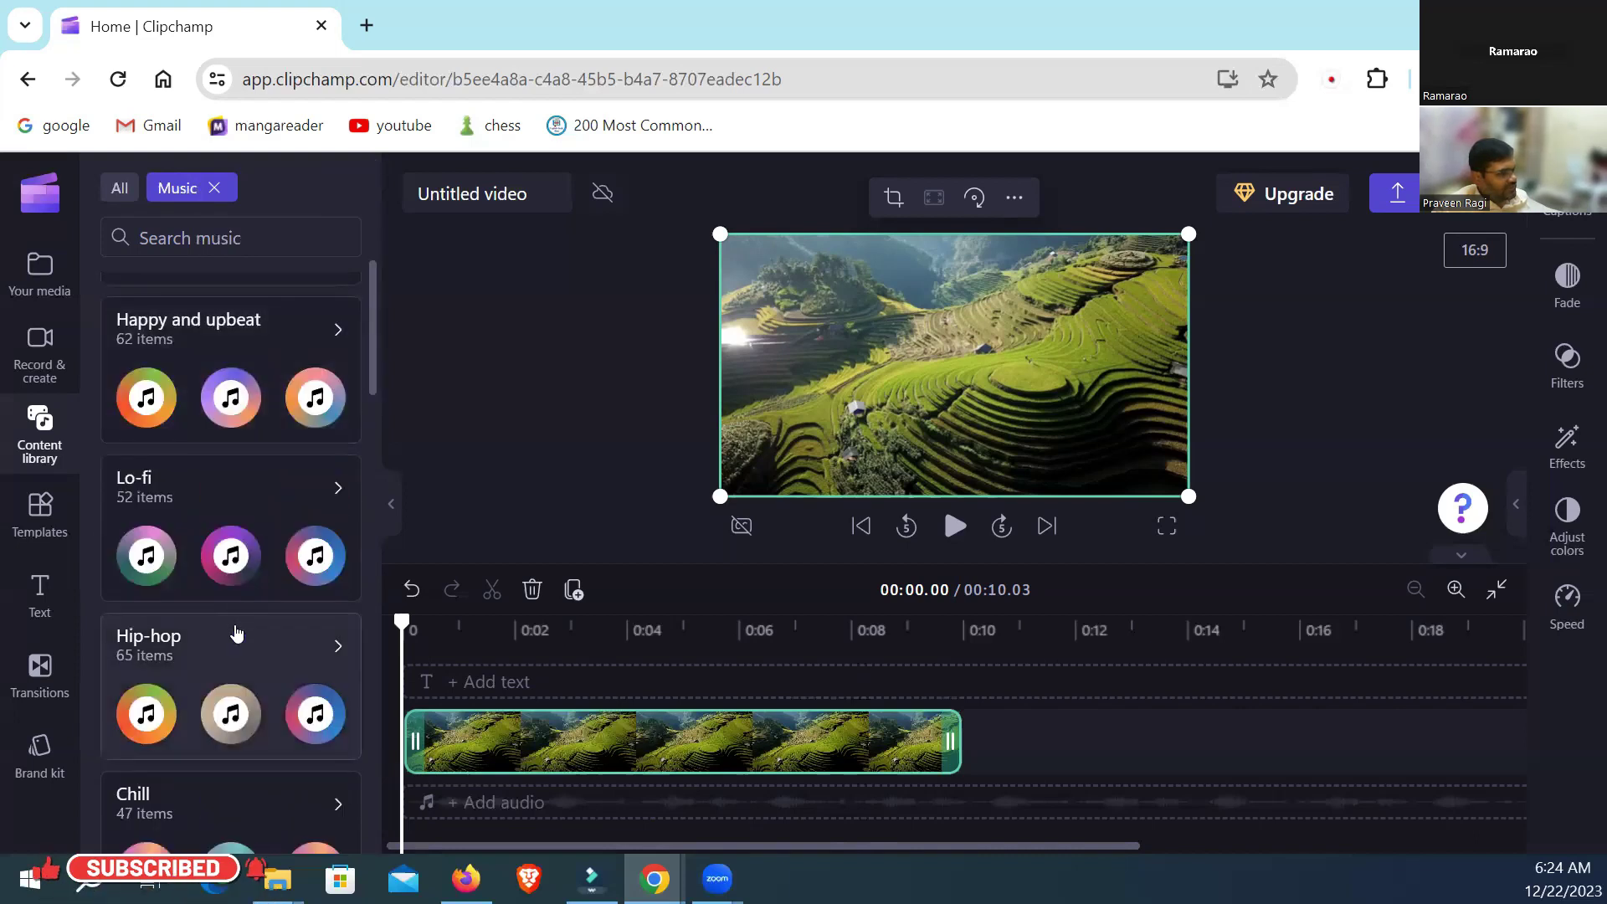
scroll(237, 634, down, 3)
scroll(239, 632, down, 3)
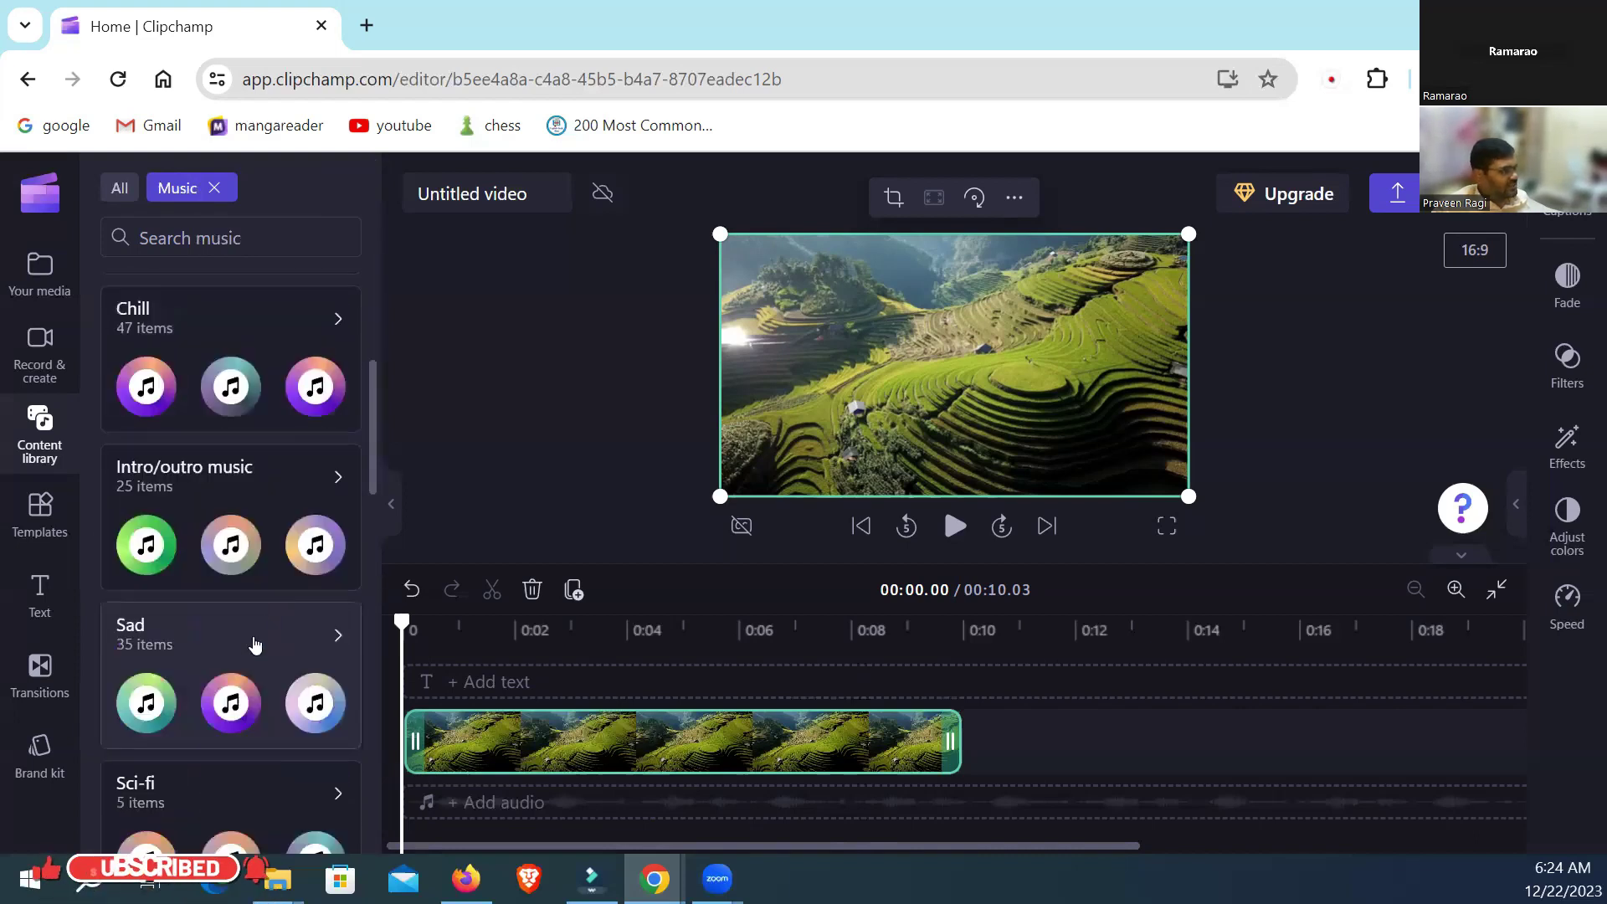
scroll(251, 552, down, 3)
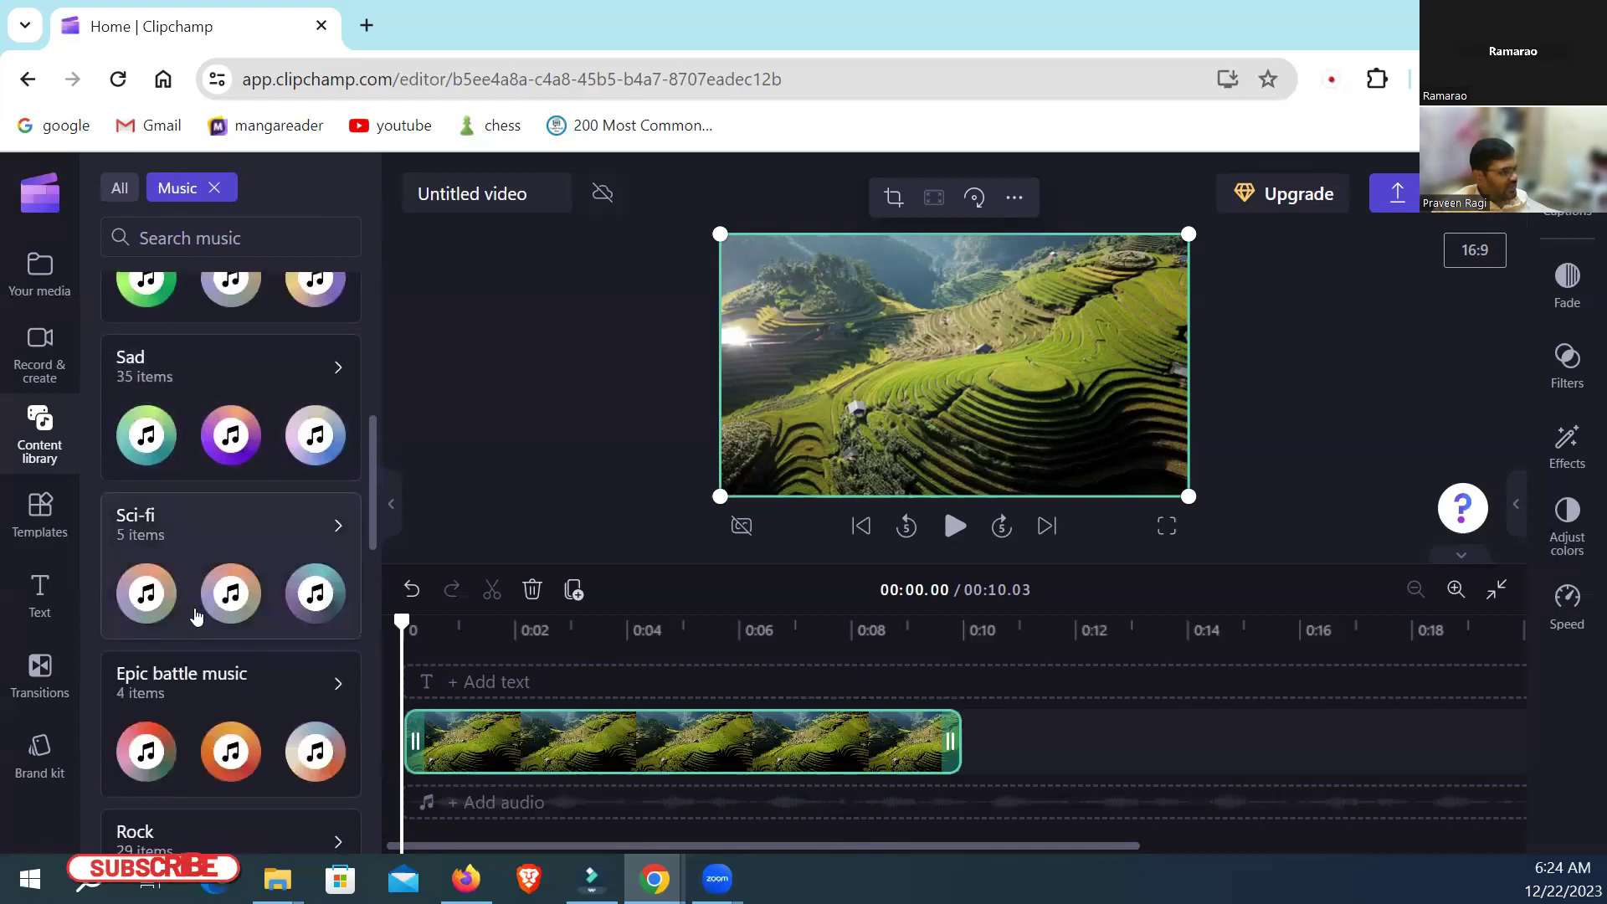
scroll(234, 628, down, 3)
scroll(234, 628, down, 3)
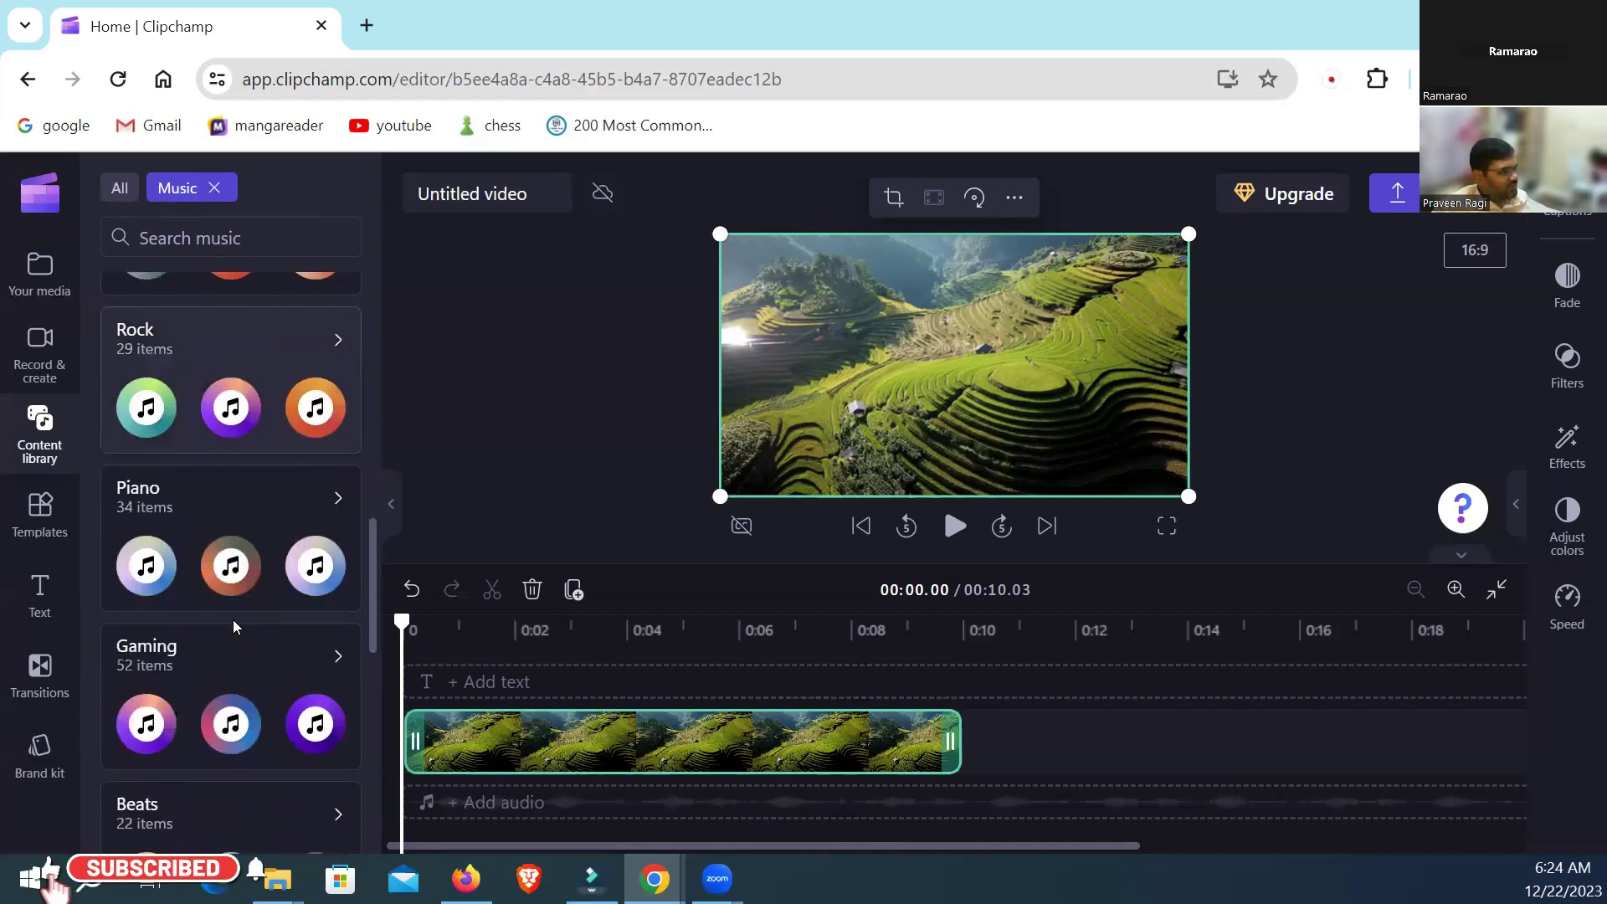
scroll(259, 645, down, 3)
scroll(109, 573, up, 3)
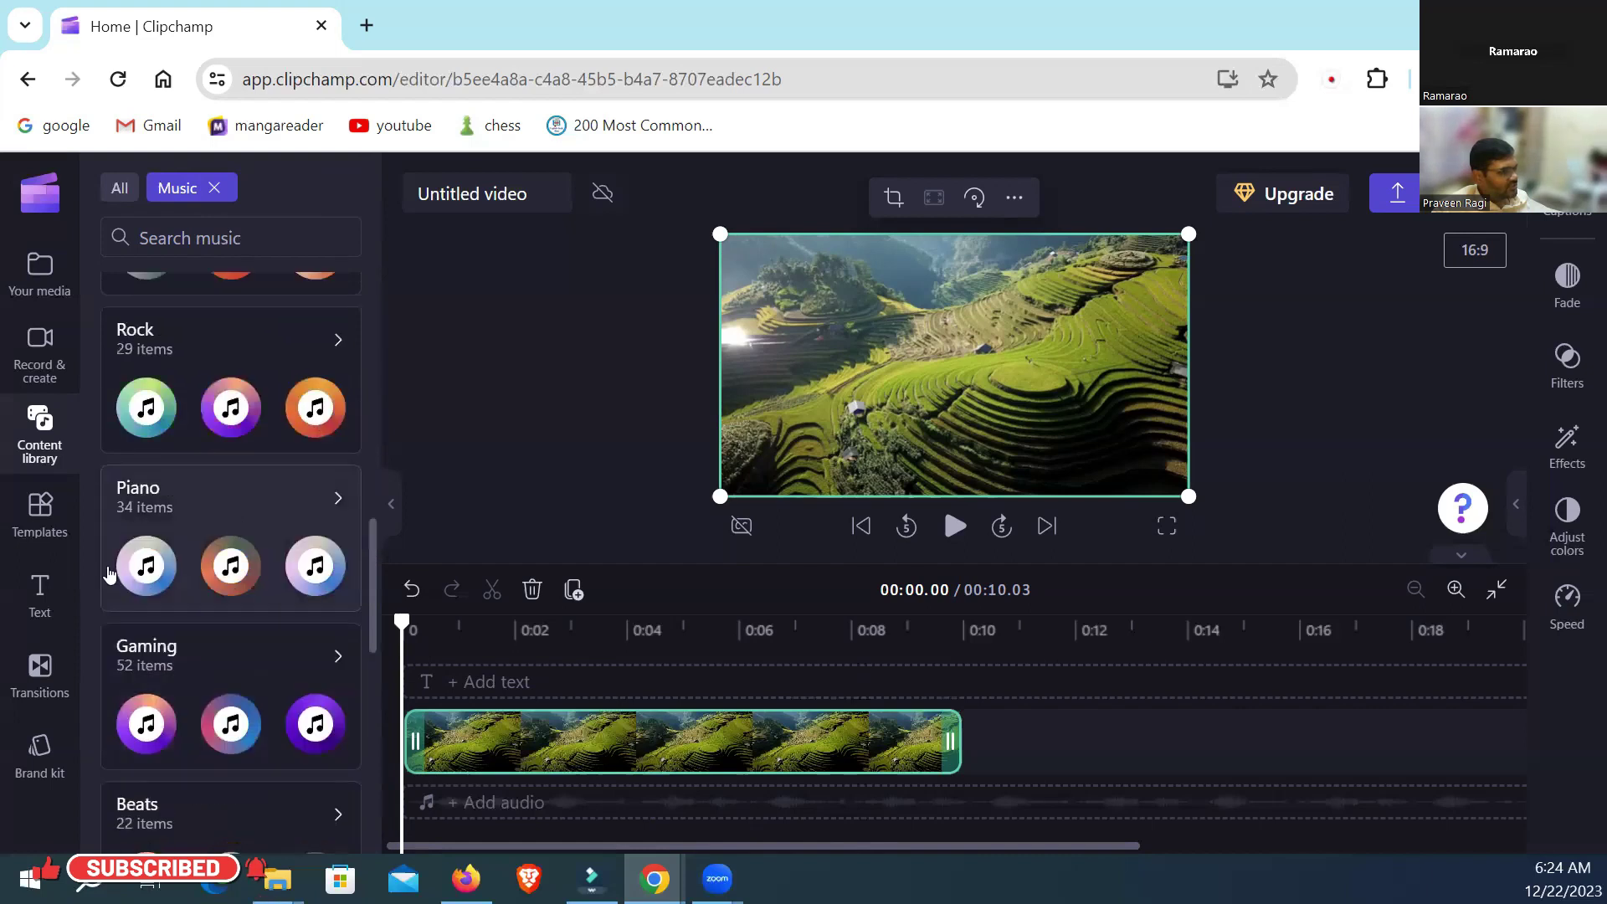
click(199, 560)
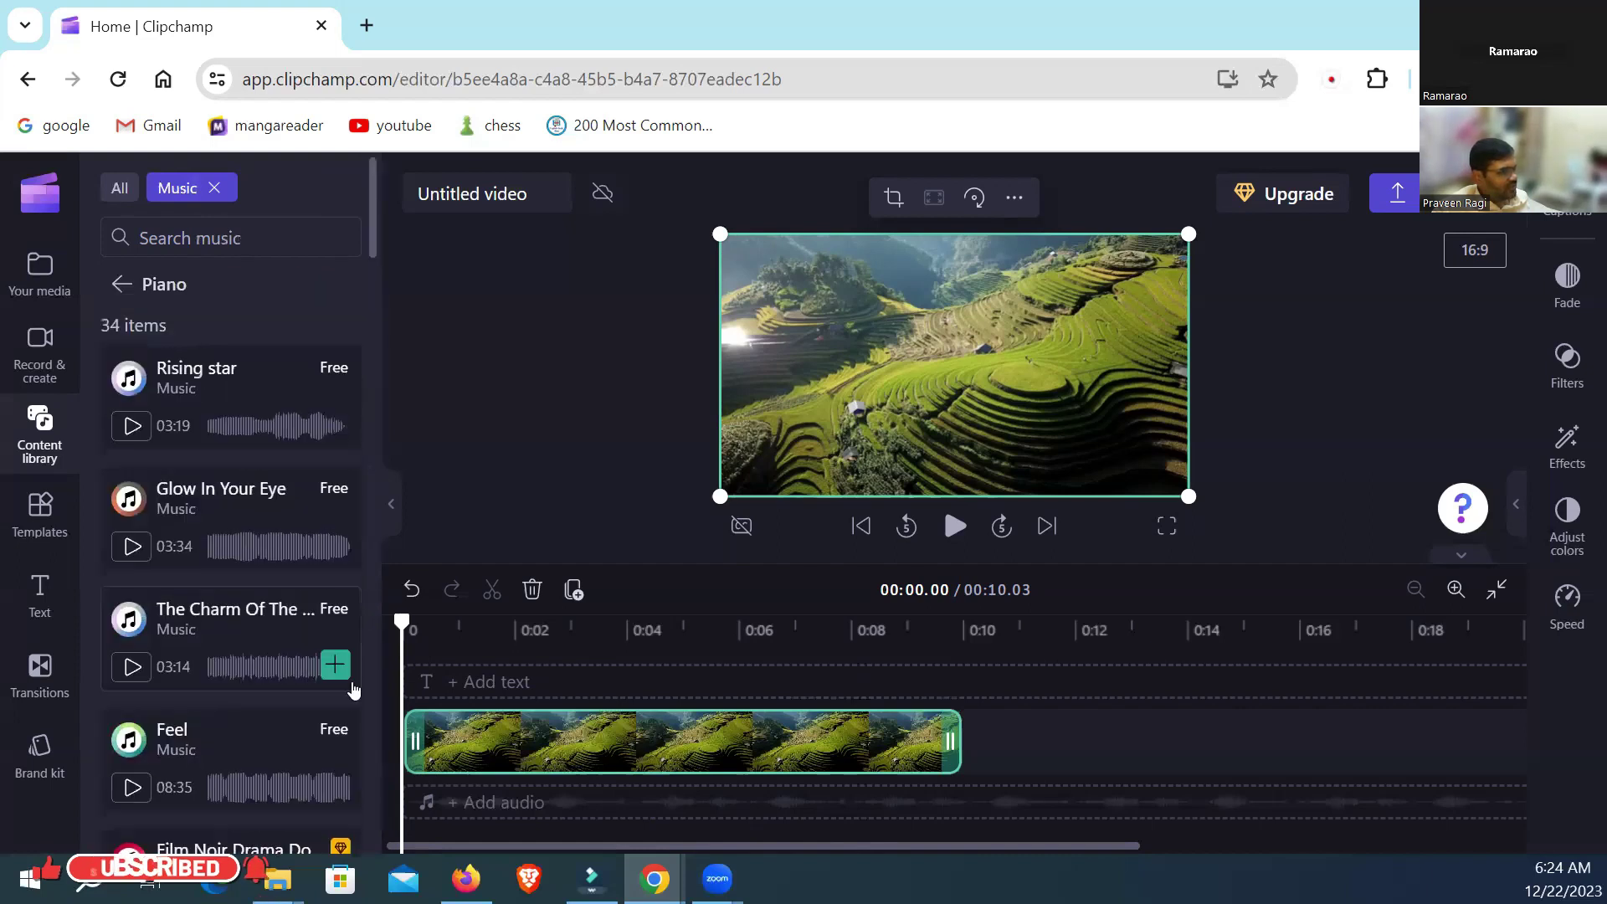
click(134, 427)
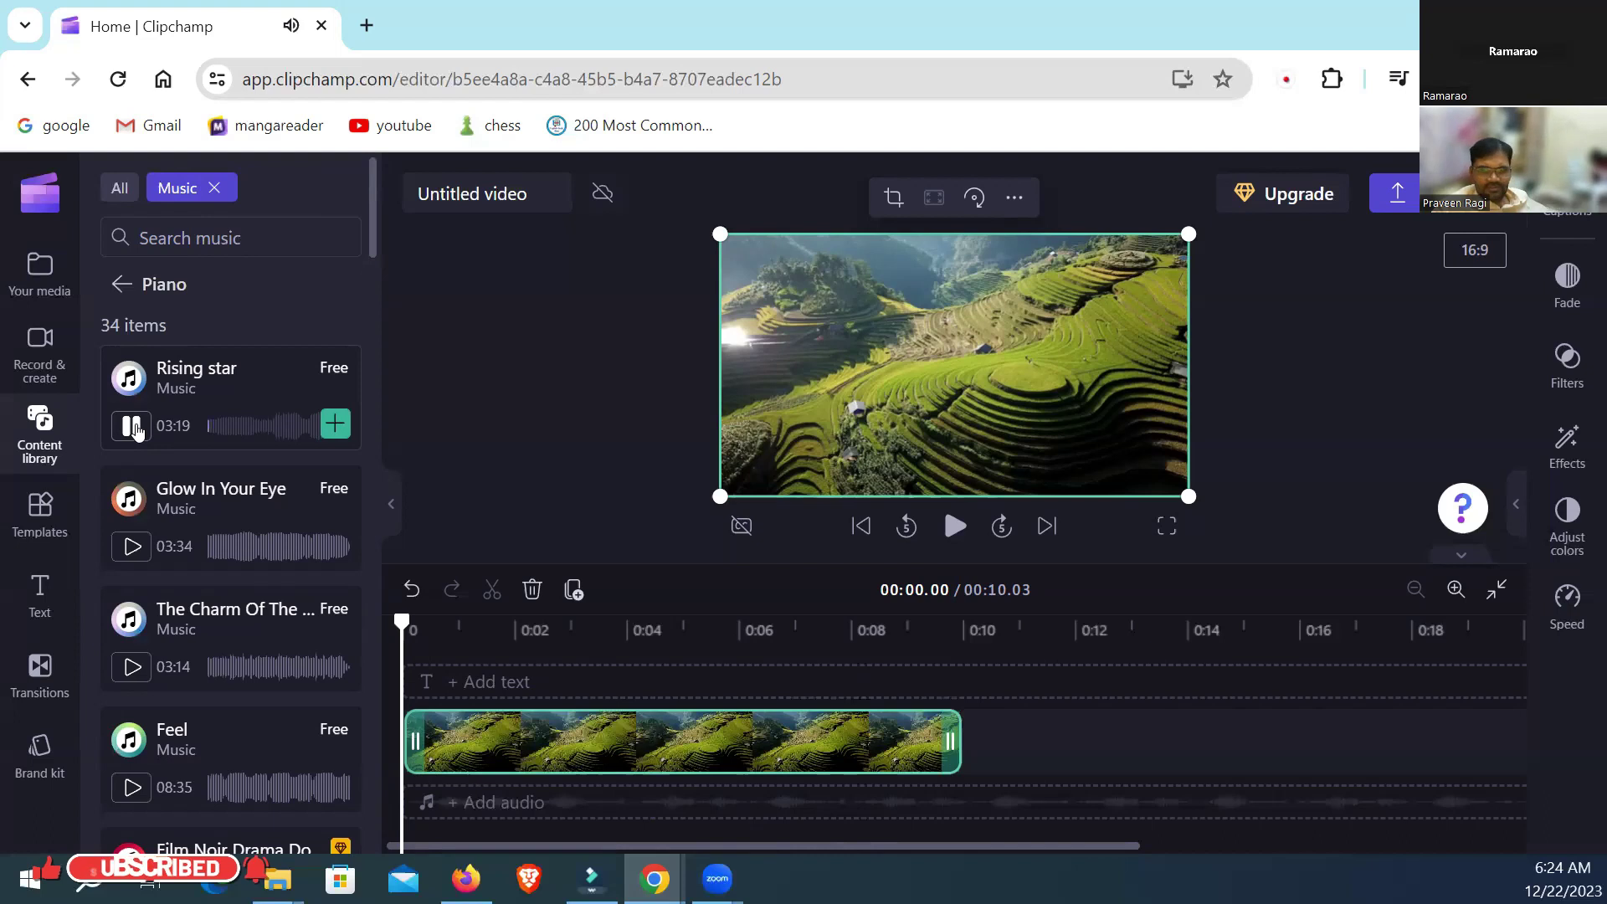
Step: Stop the preview and drop Rising star onto the audio track beneath the rice-terrace clip
click(132, 426)
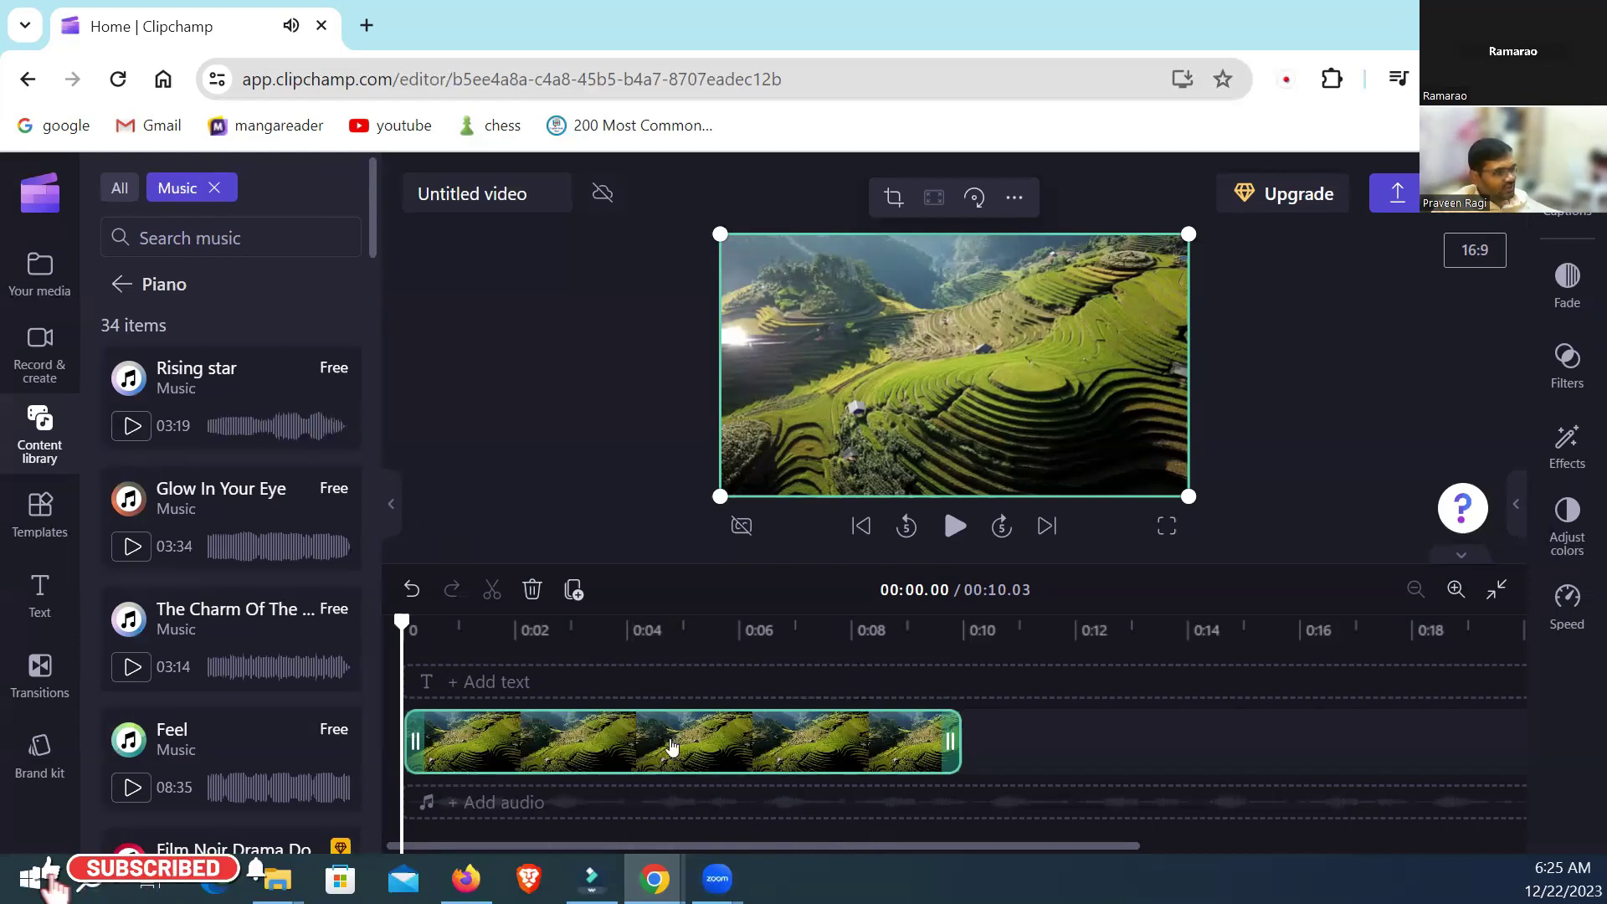
drag(198, 372, 467, 787)
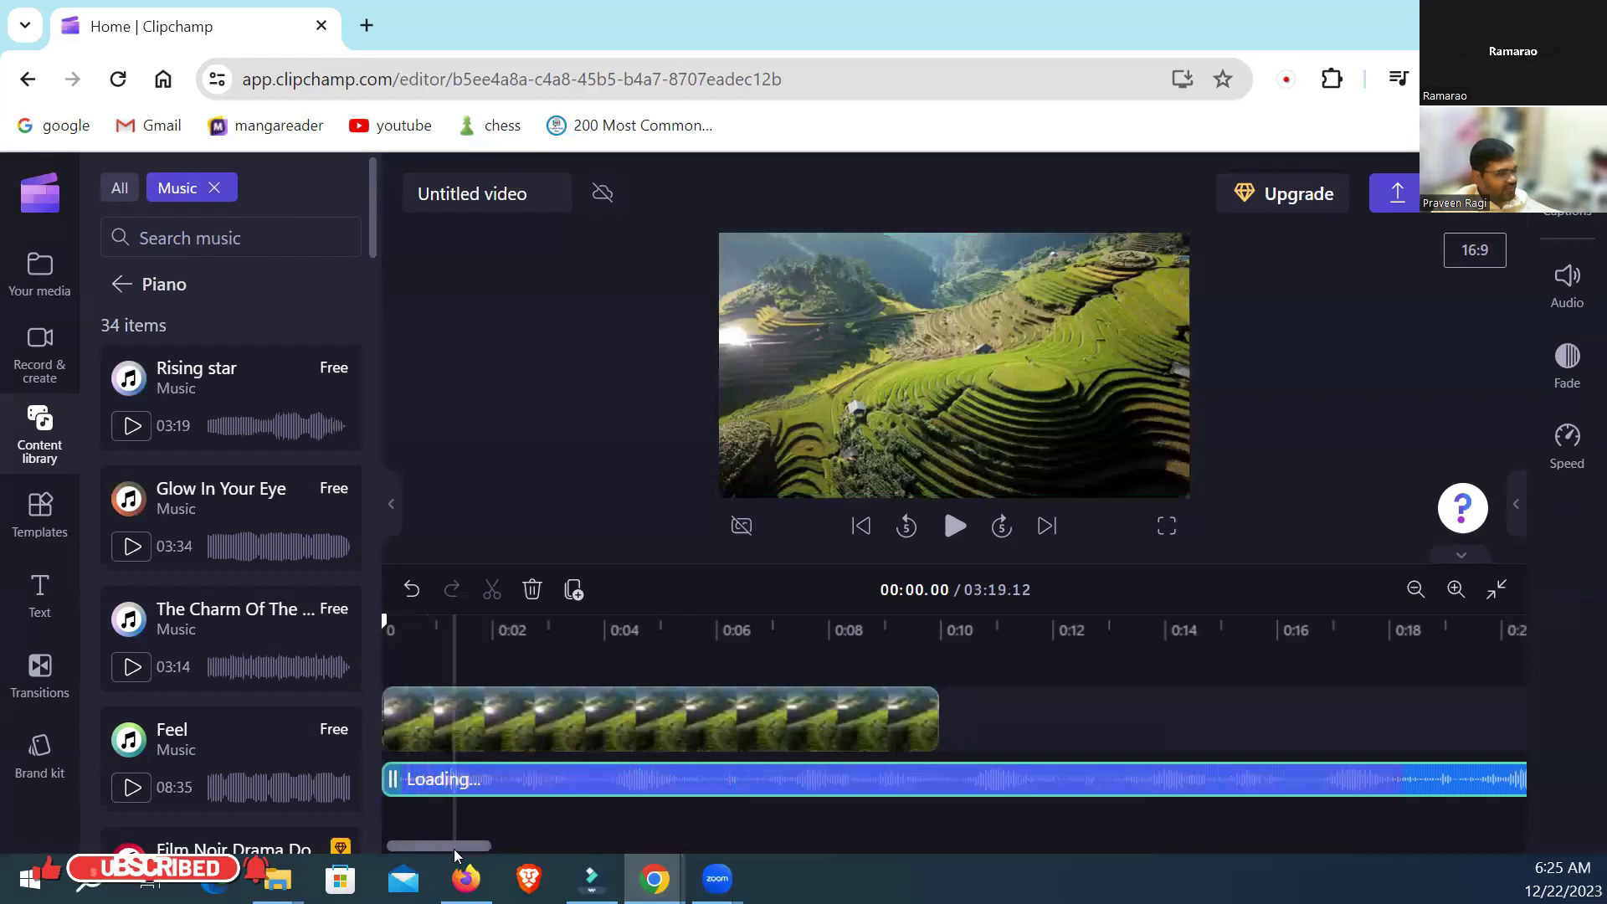
click(435, 714)
mouse_move(457, 790)
mouse_down()
mouse_move(515, 782)
mouse_move(456, 780)
mouse_up()
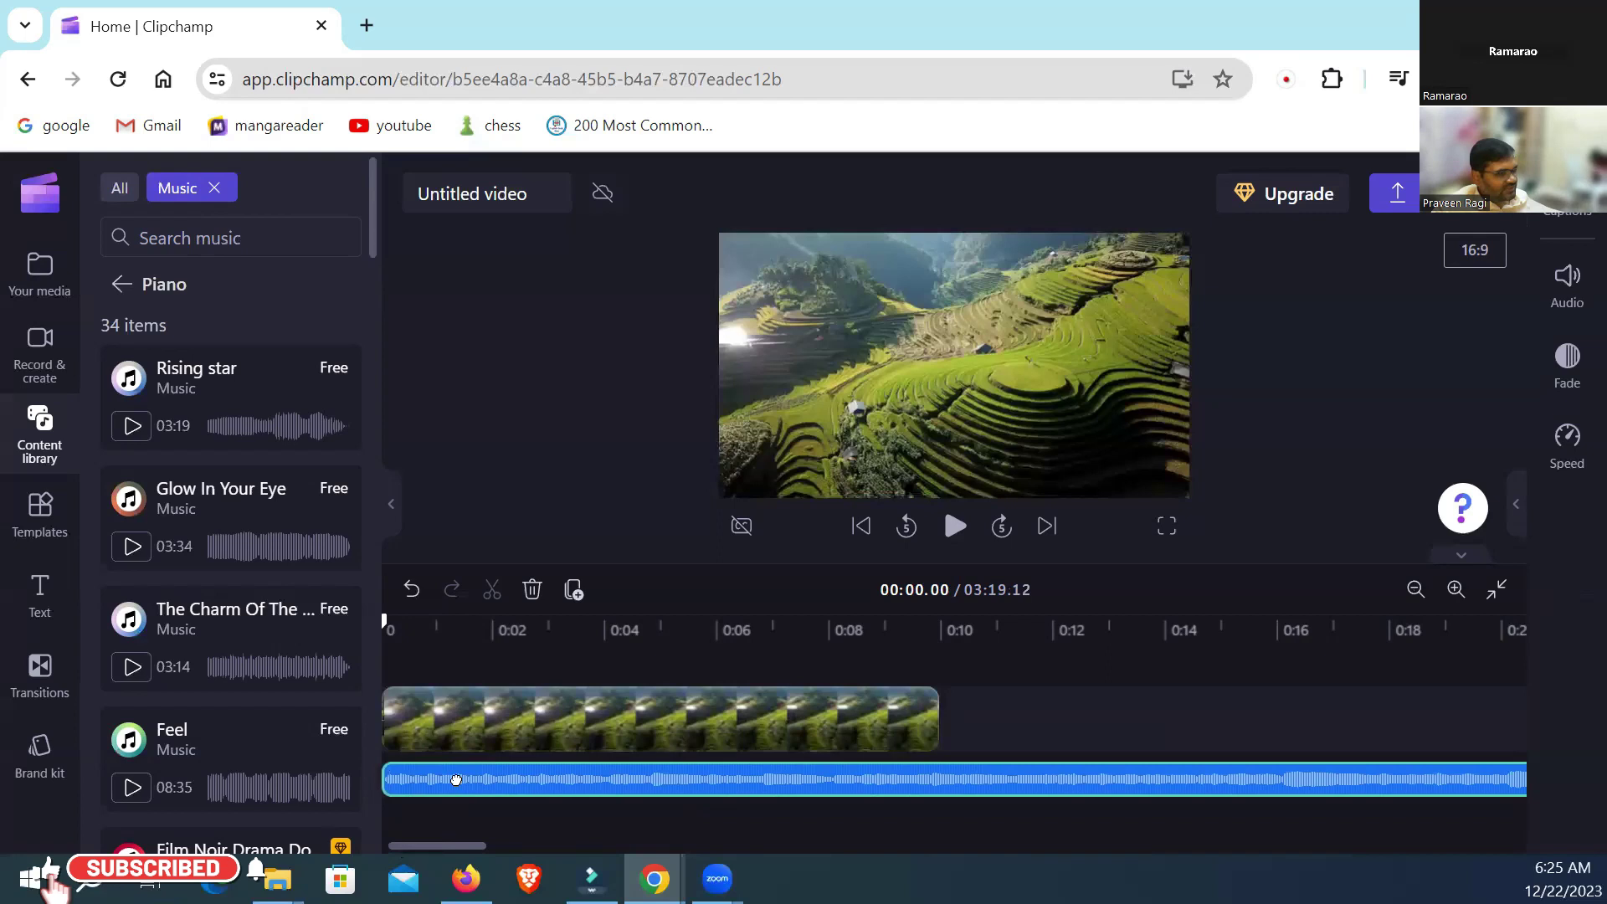
click(451, 725)
click(380, 631)
click(605, 697)
click(544, 669)
Step: Play the video with its new music, then scrub the playhead to about 9.8 seconds
key(space)
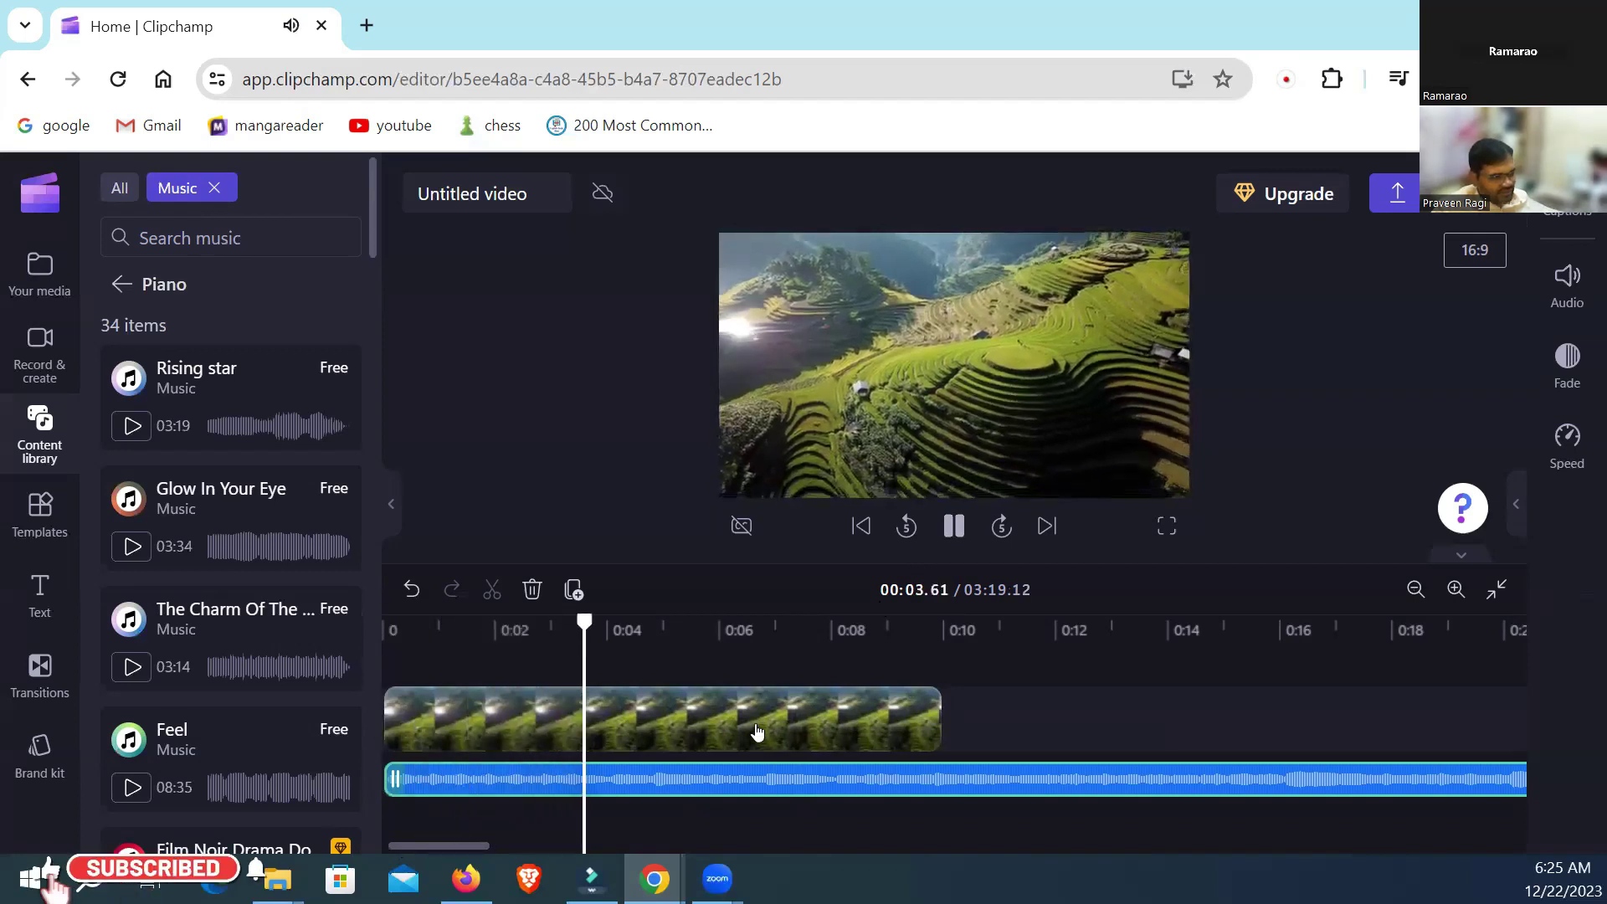
key(space)
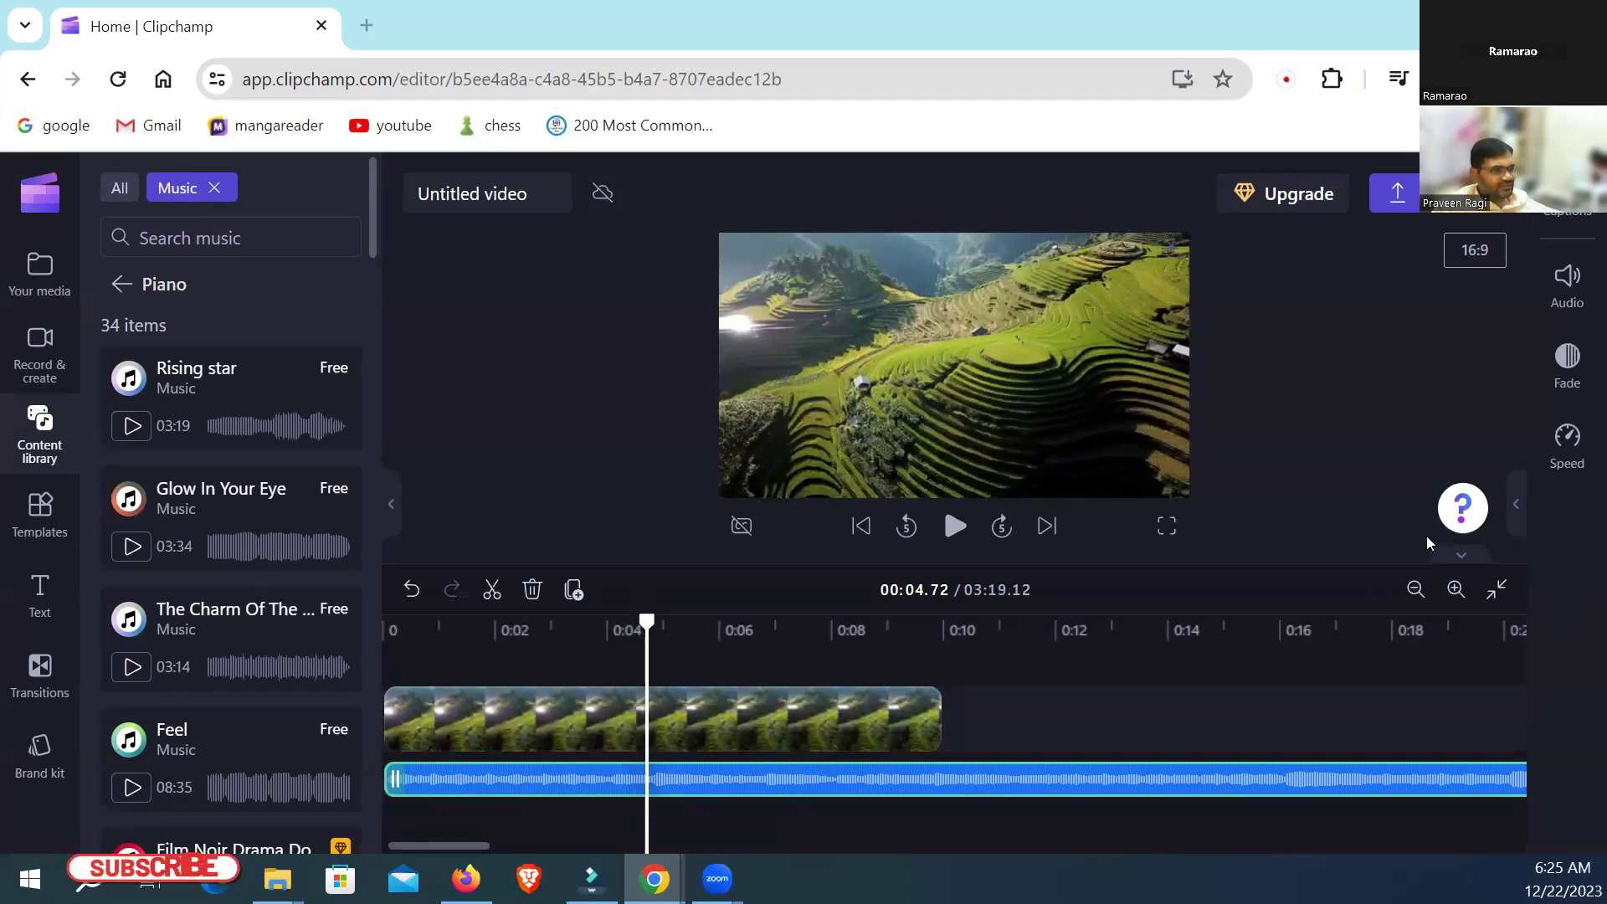
click(954, 525)
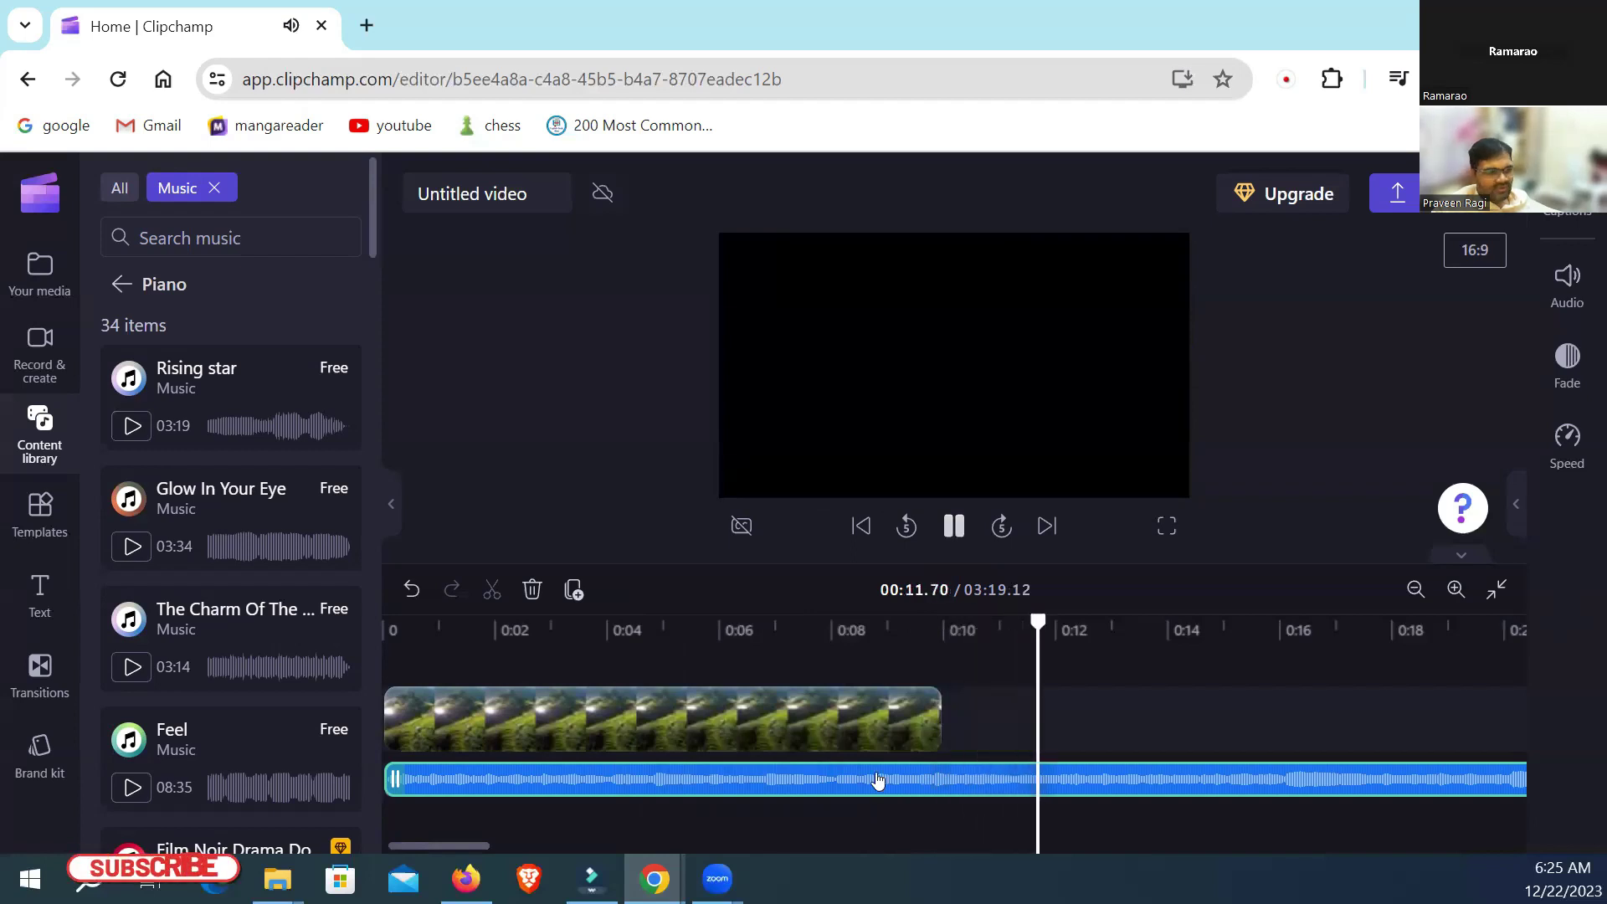
key(space)
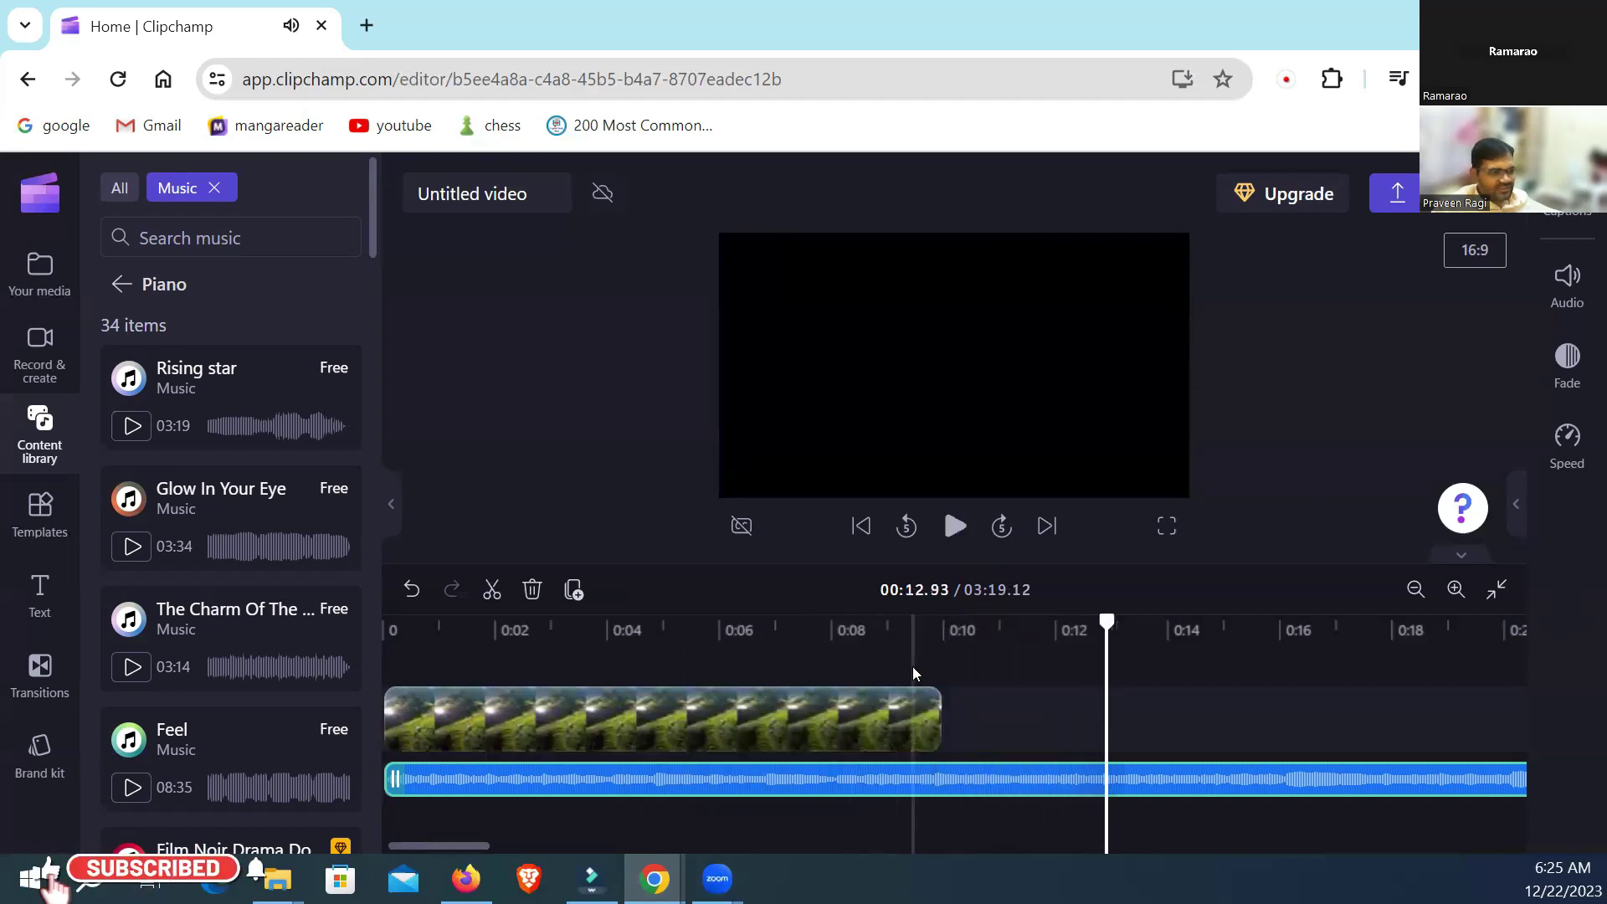
click(868, 663)
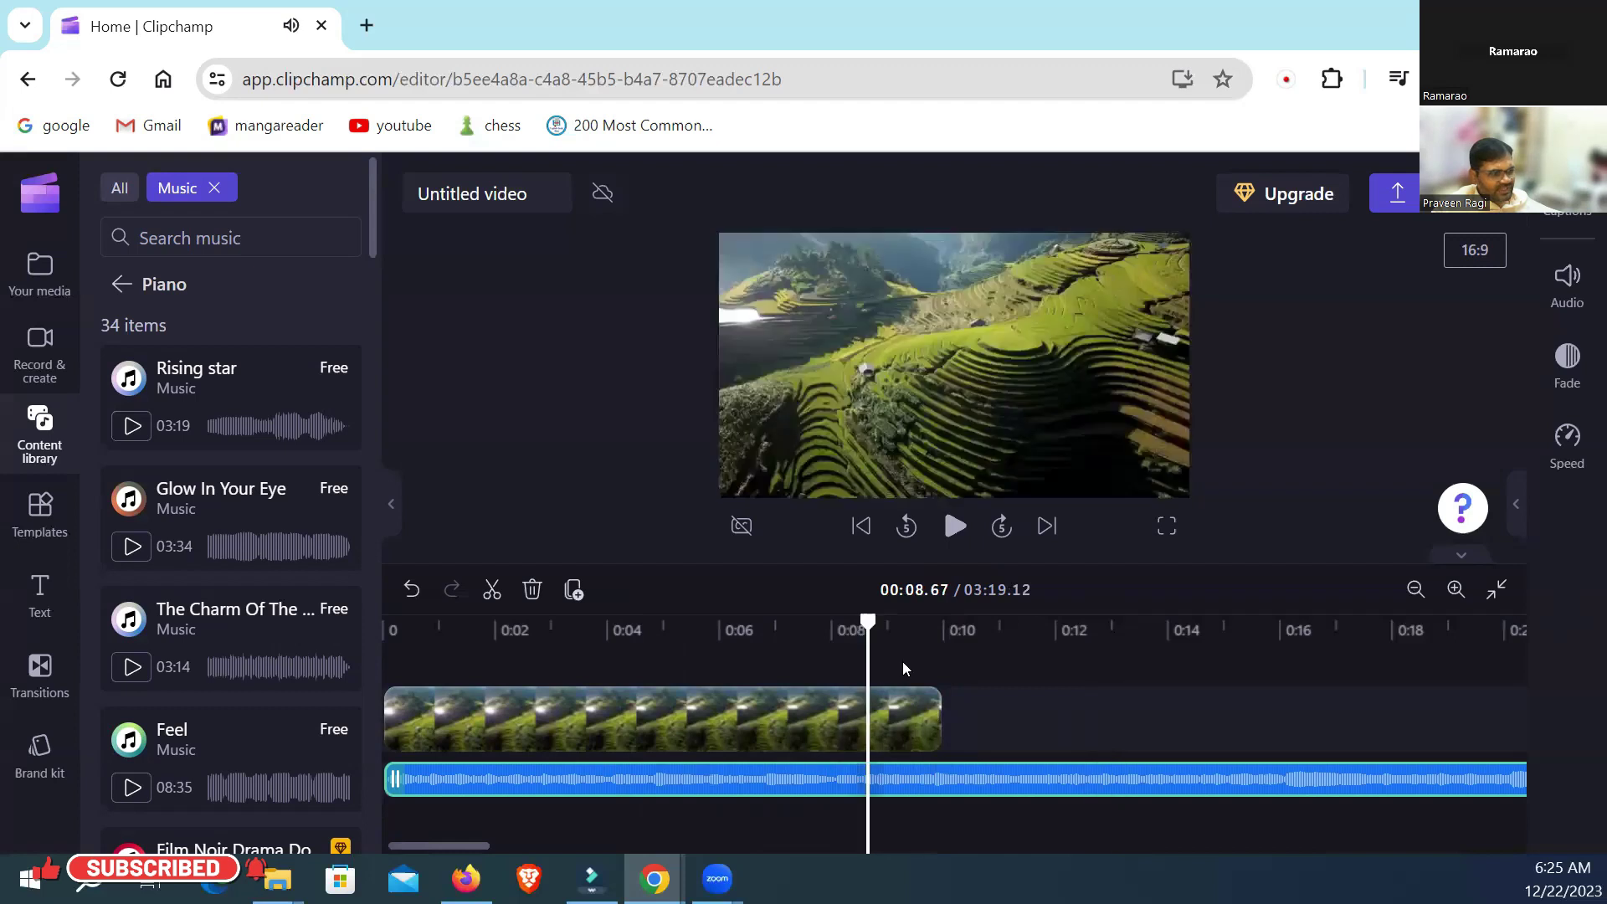
drag(870, 621, 932, 621)
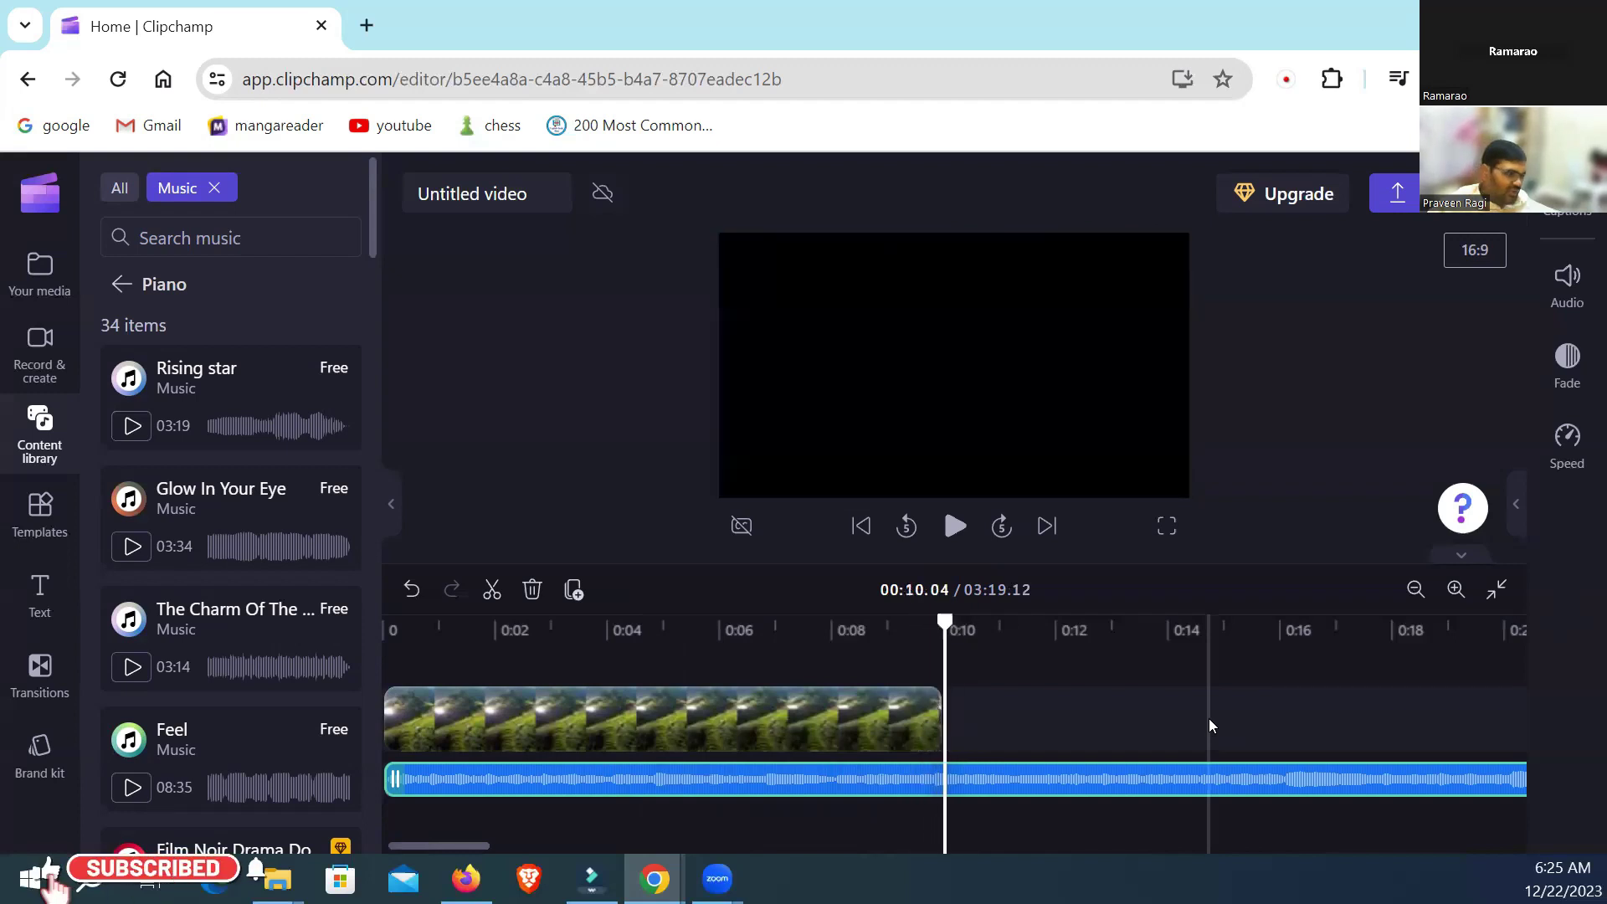
Step: Zoom the timeline fully in and place the playhead exactly at the video's end near 0:10
click(1456, 589)
click(1457, 590)
click(1456, 589)
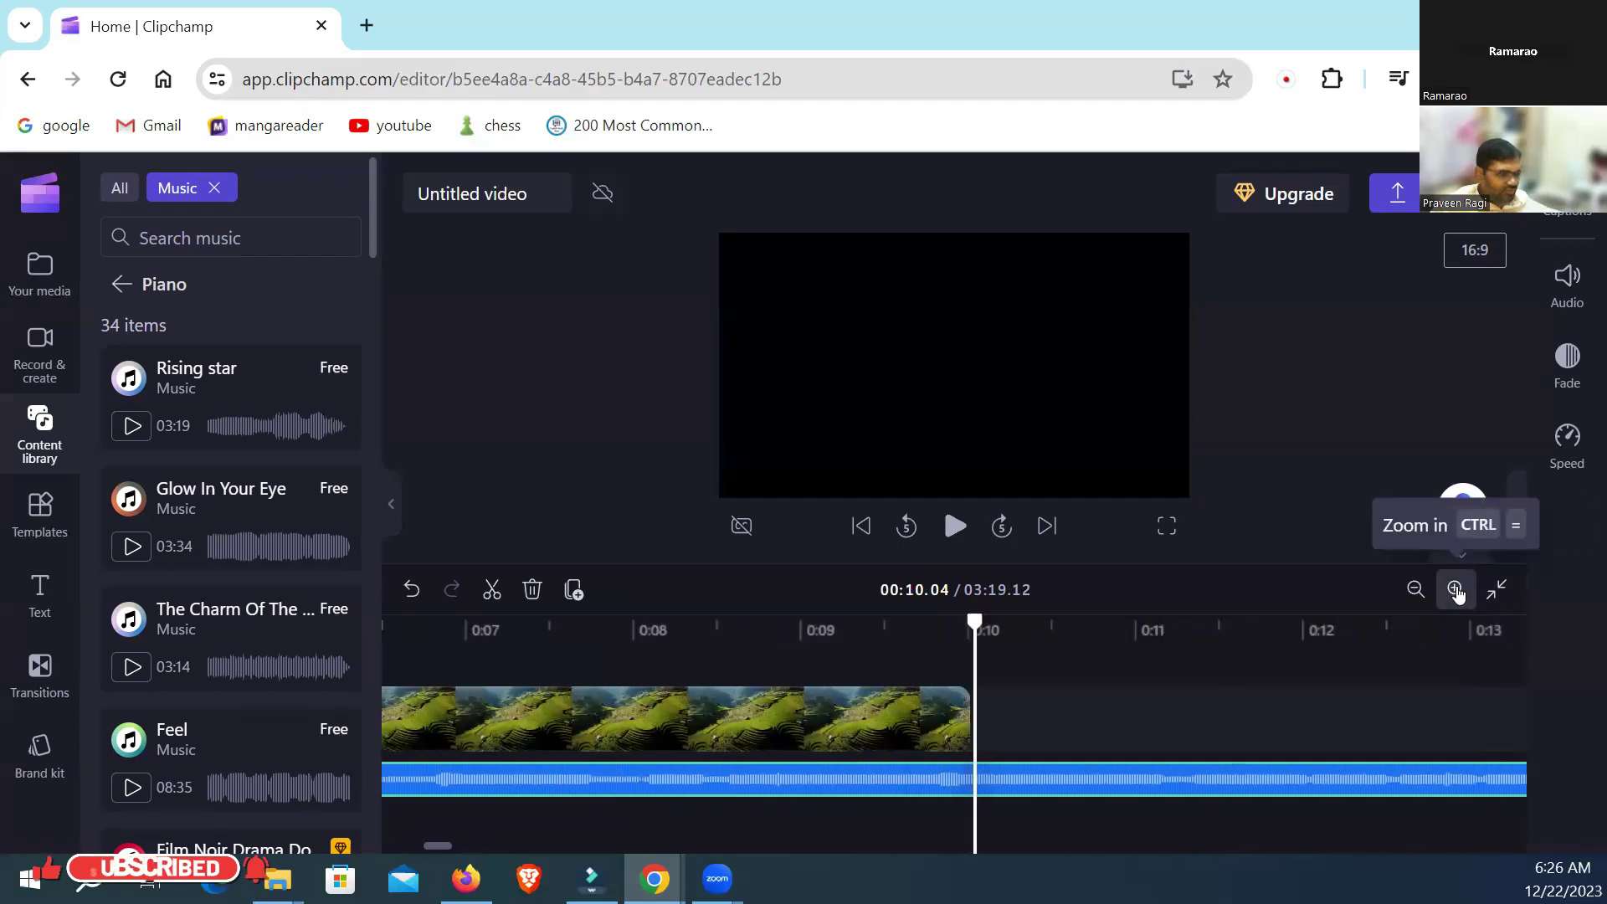
click(1456, 589)
click(1456, 589)
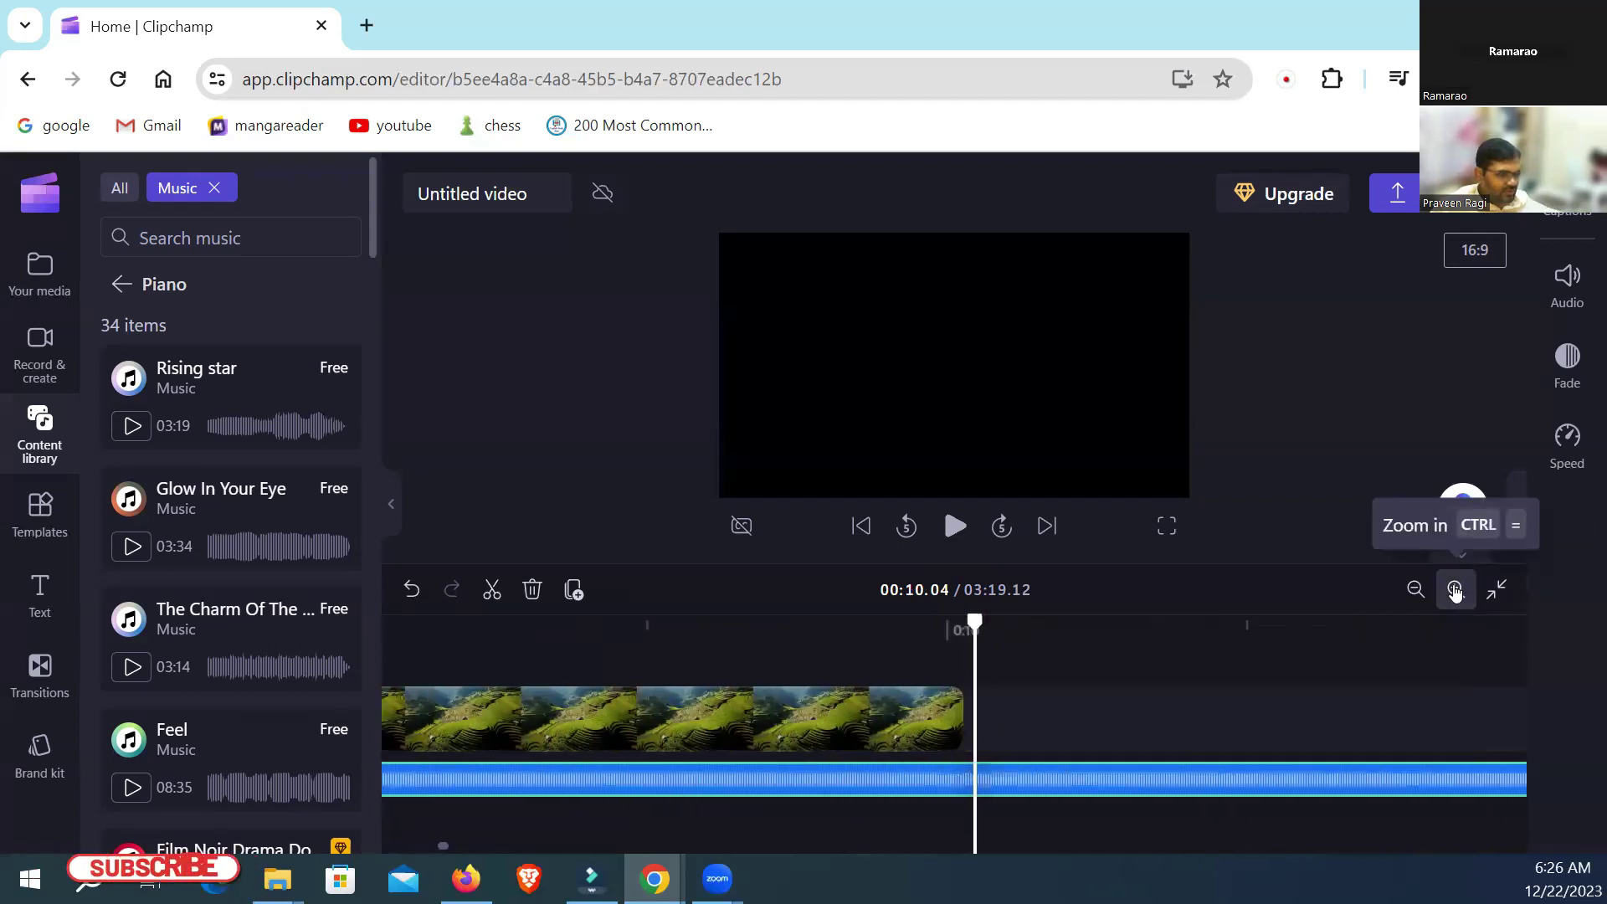
click(1455, 589)
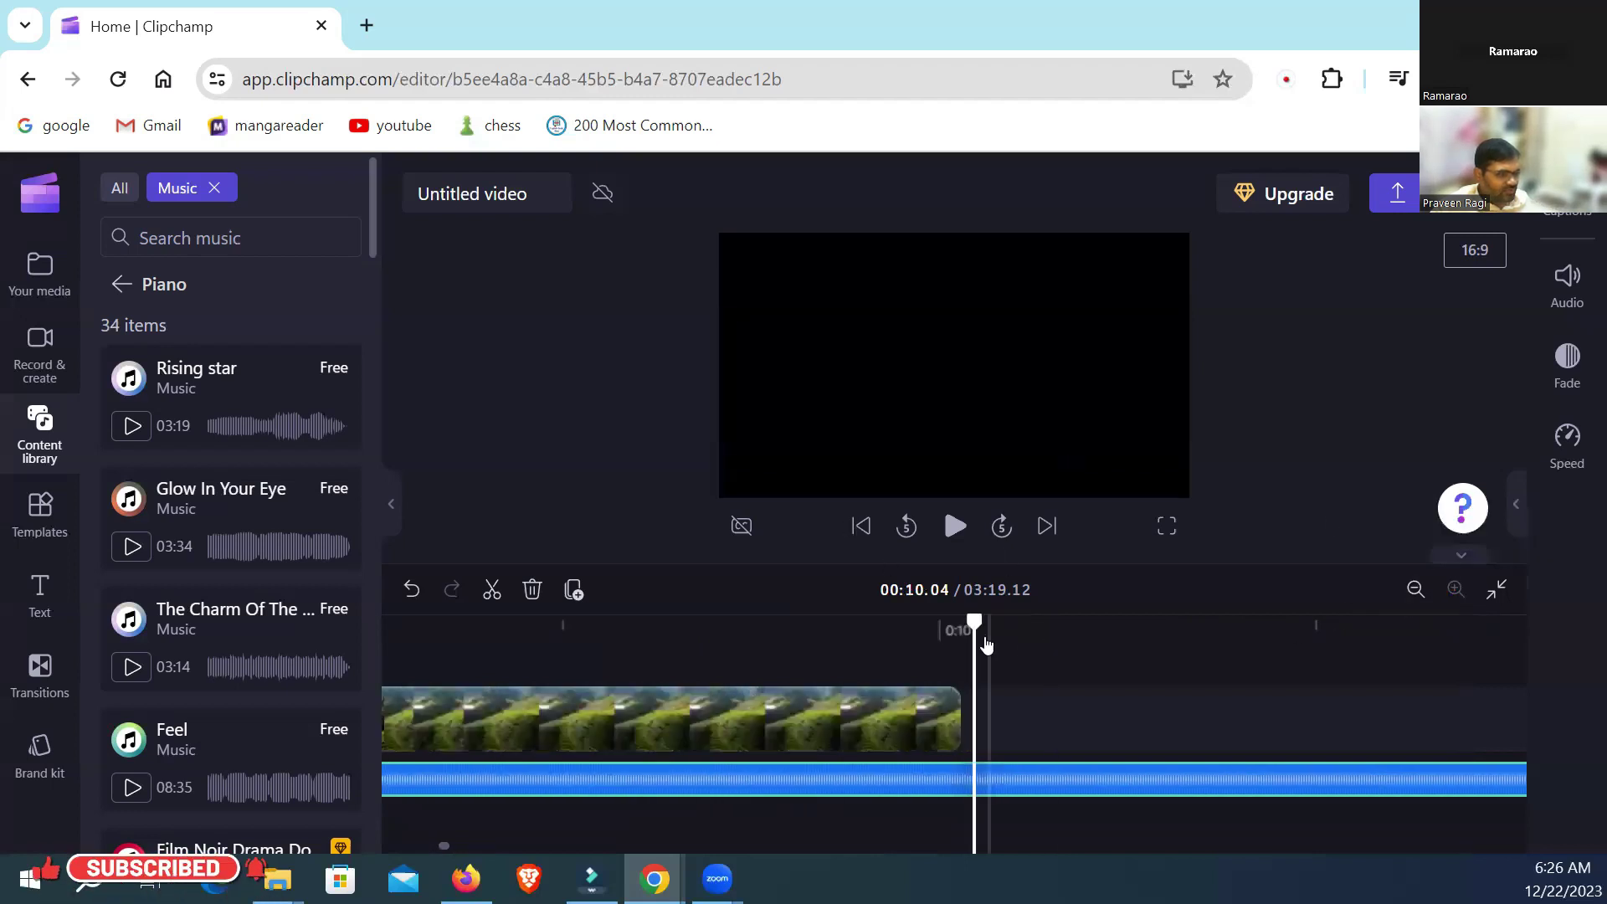
drag(977, 626, 944, 631)
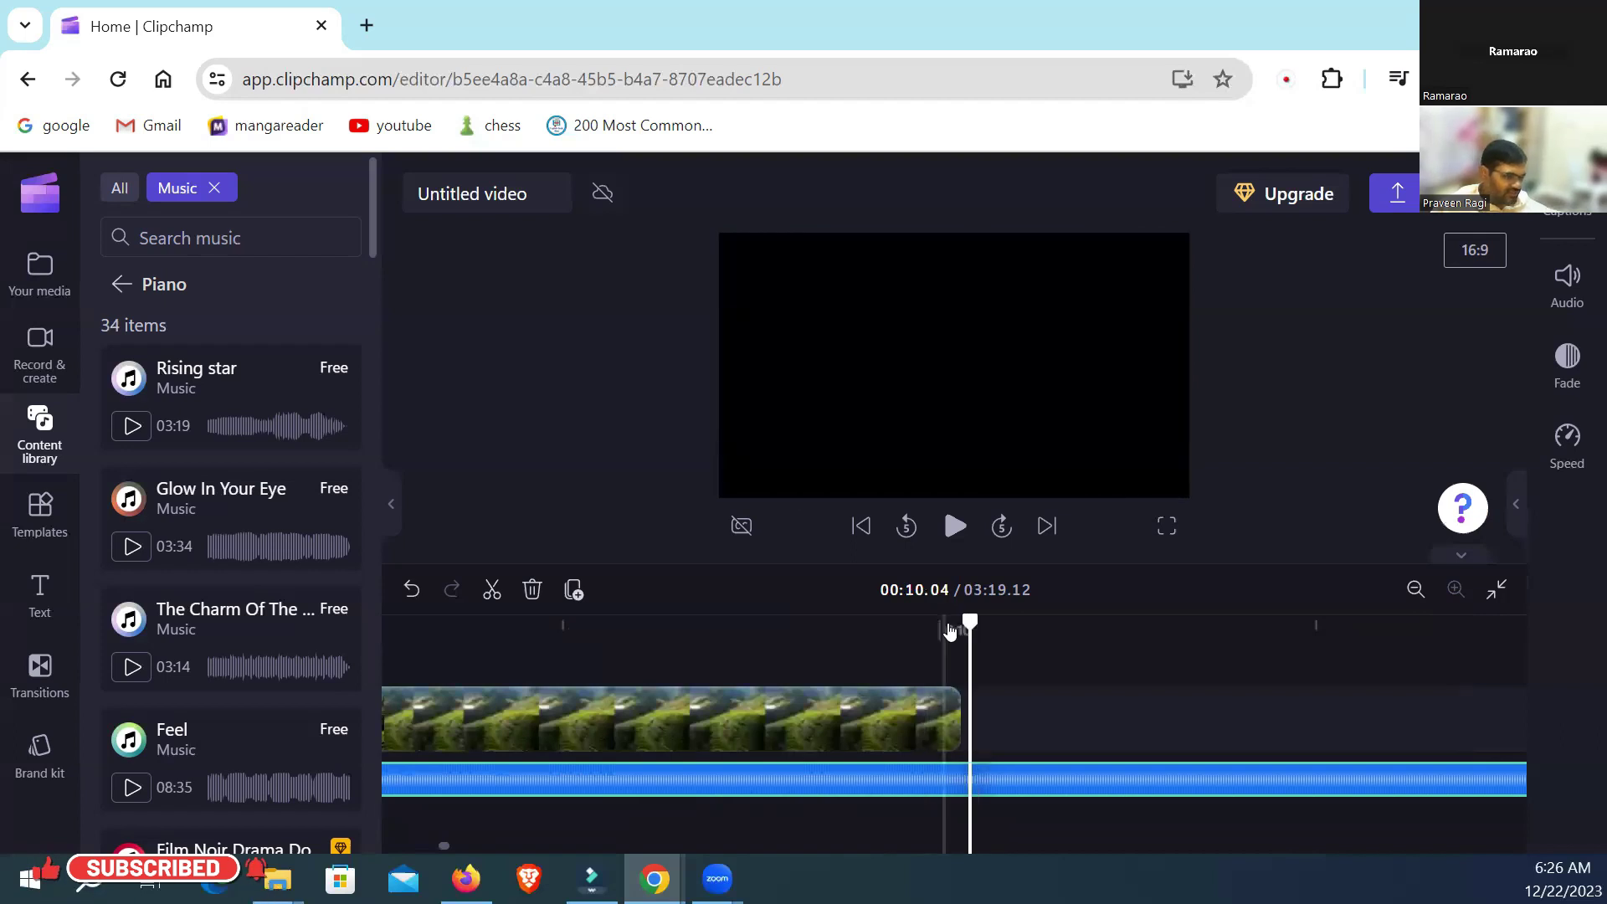
drag(972, 619, 960, 622)
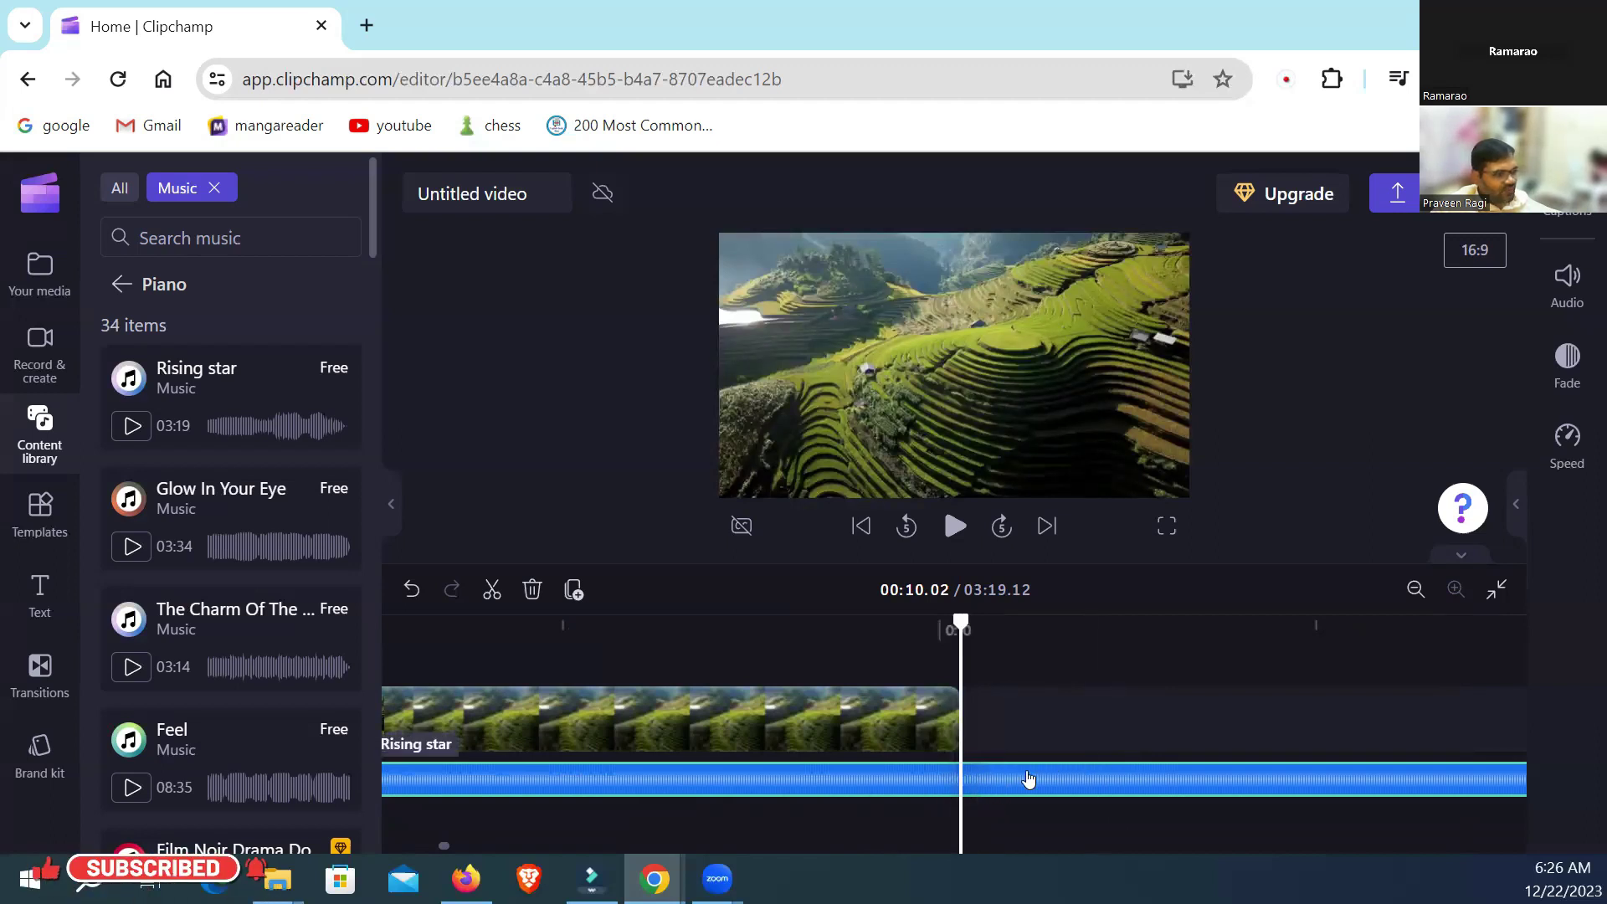
Step: Split the music at the playhead and delete the leftover piece past the video
click(492, 590)
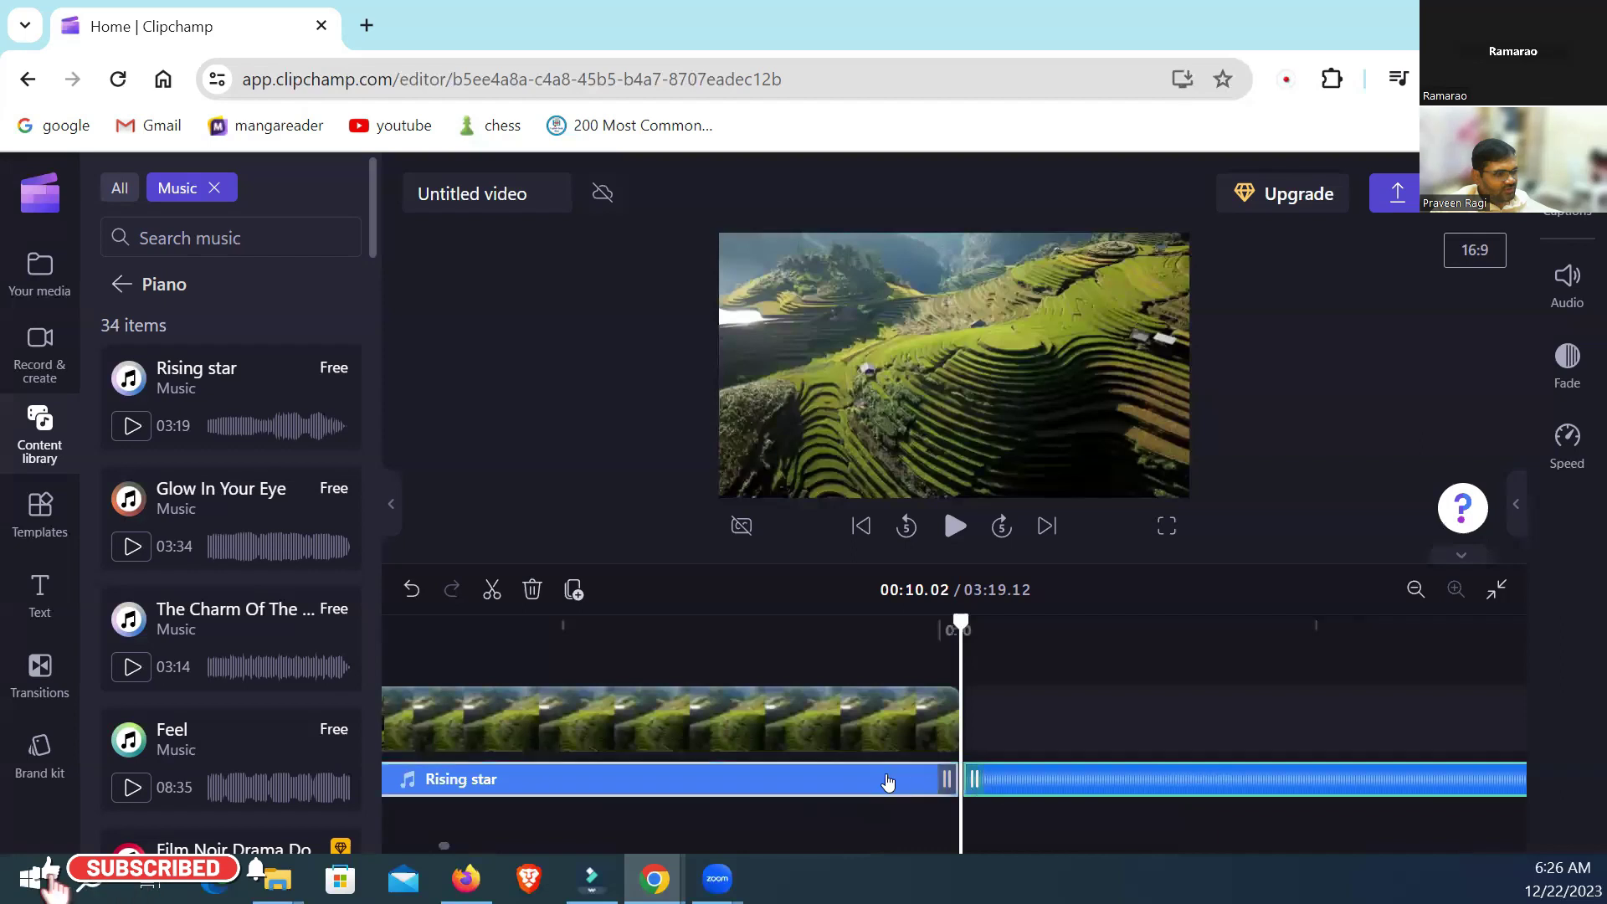
click(1120, 783)
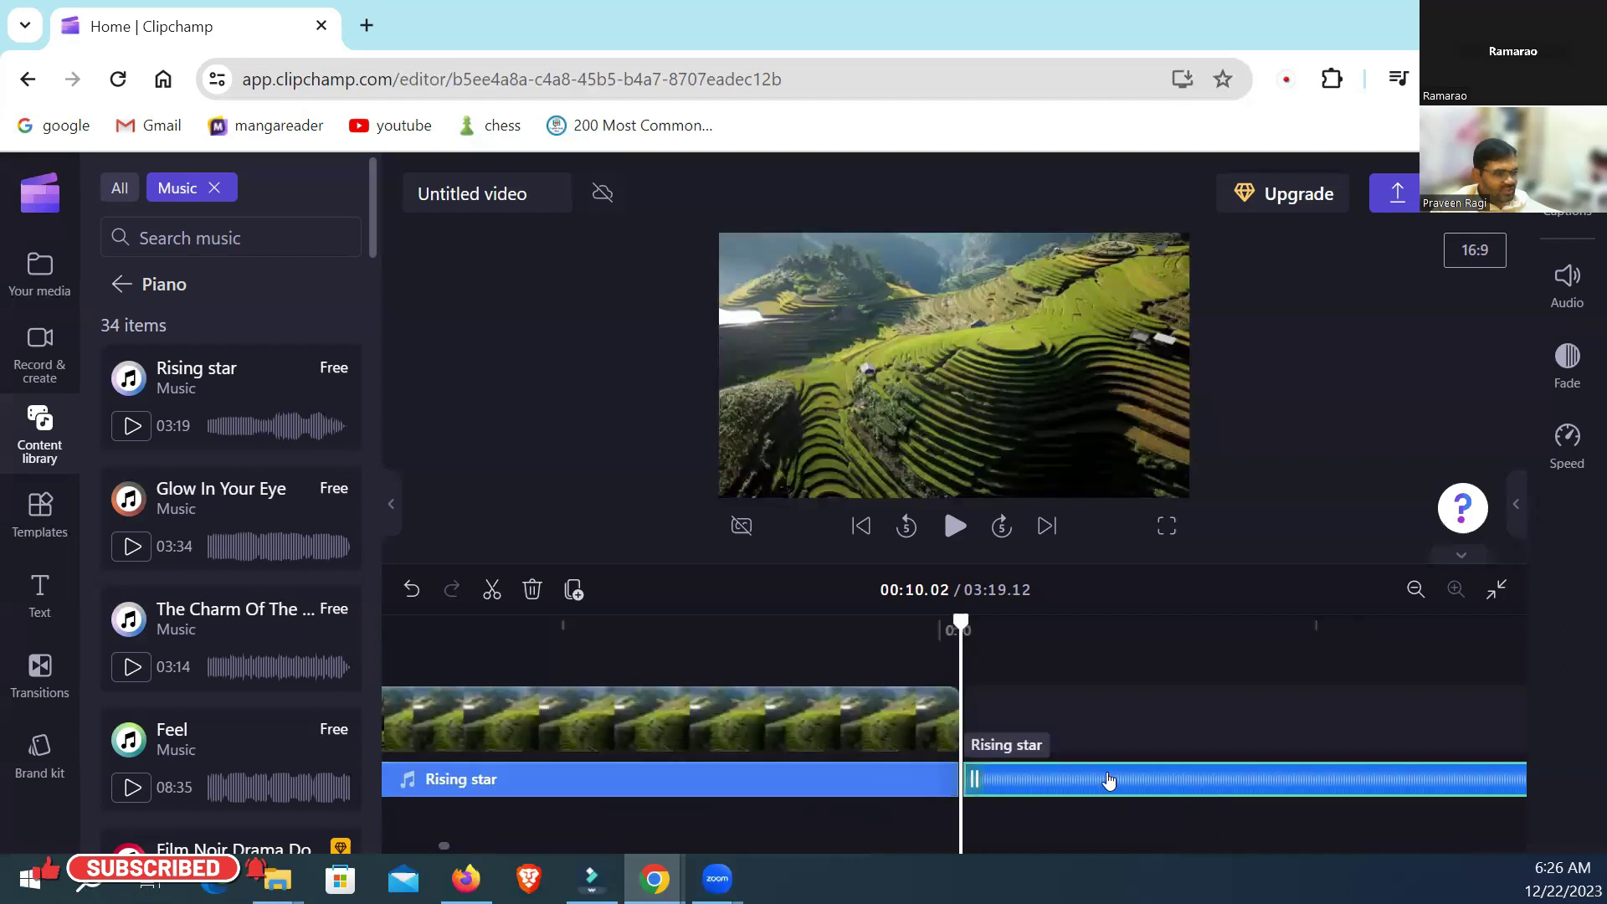
key(Delete)
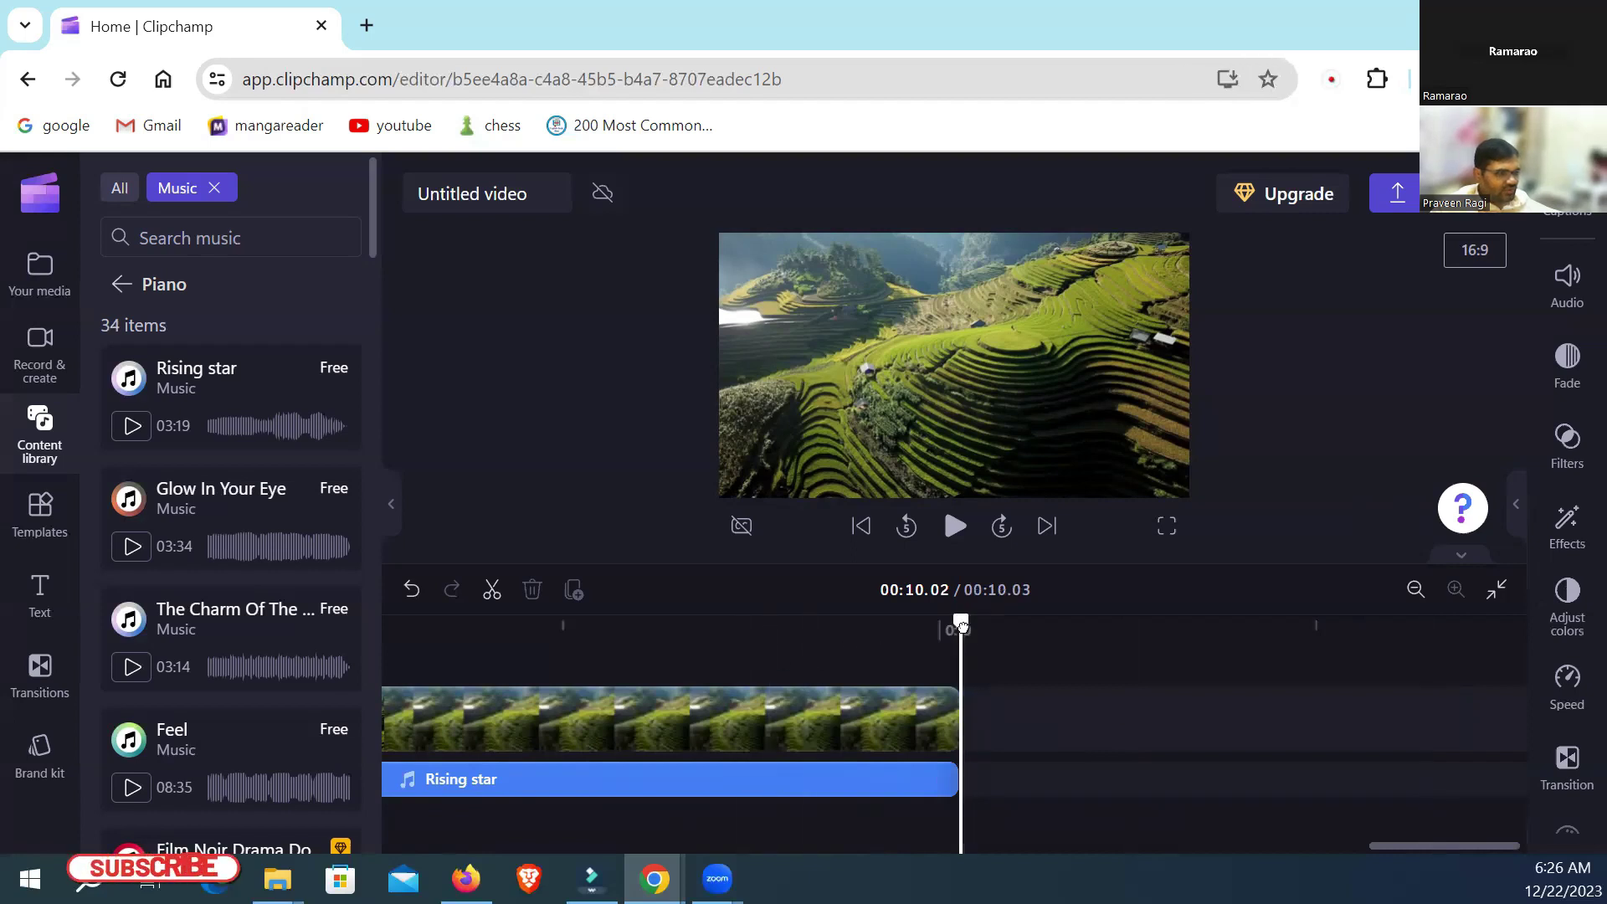
Step: Preview the ending, then play the whole 00:10.03 video from the start
drag(961, 626, 874, 626)
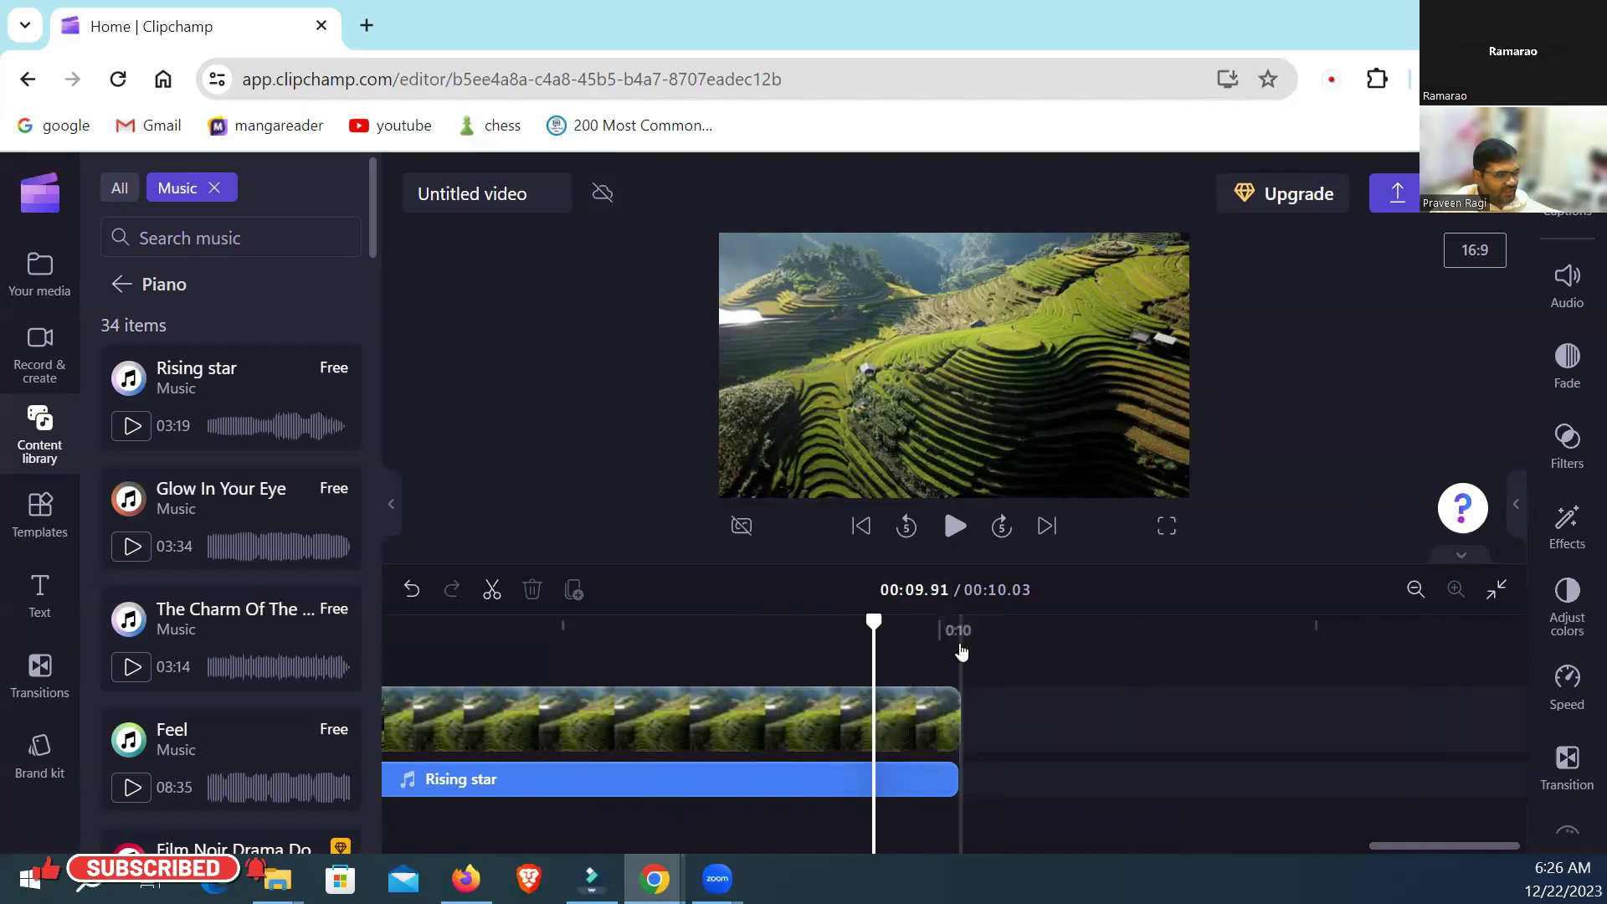
drag(873, 621, 368, 591)
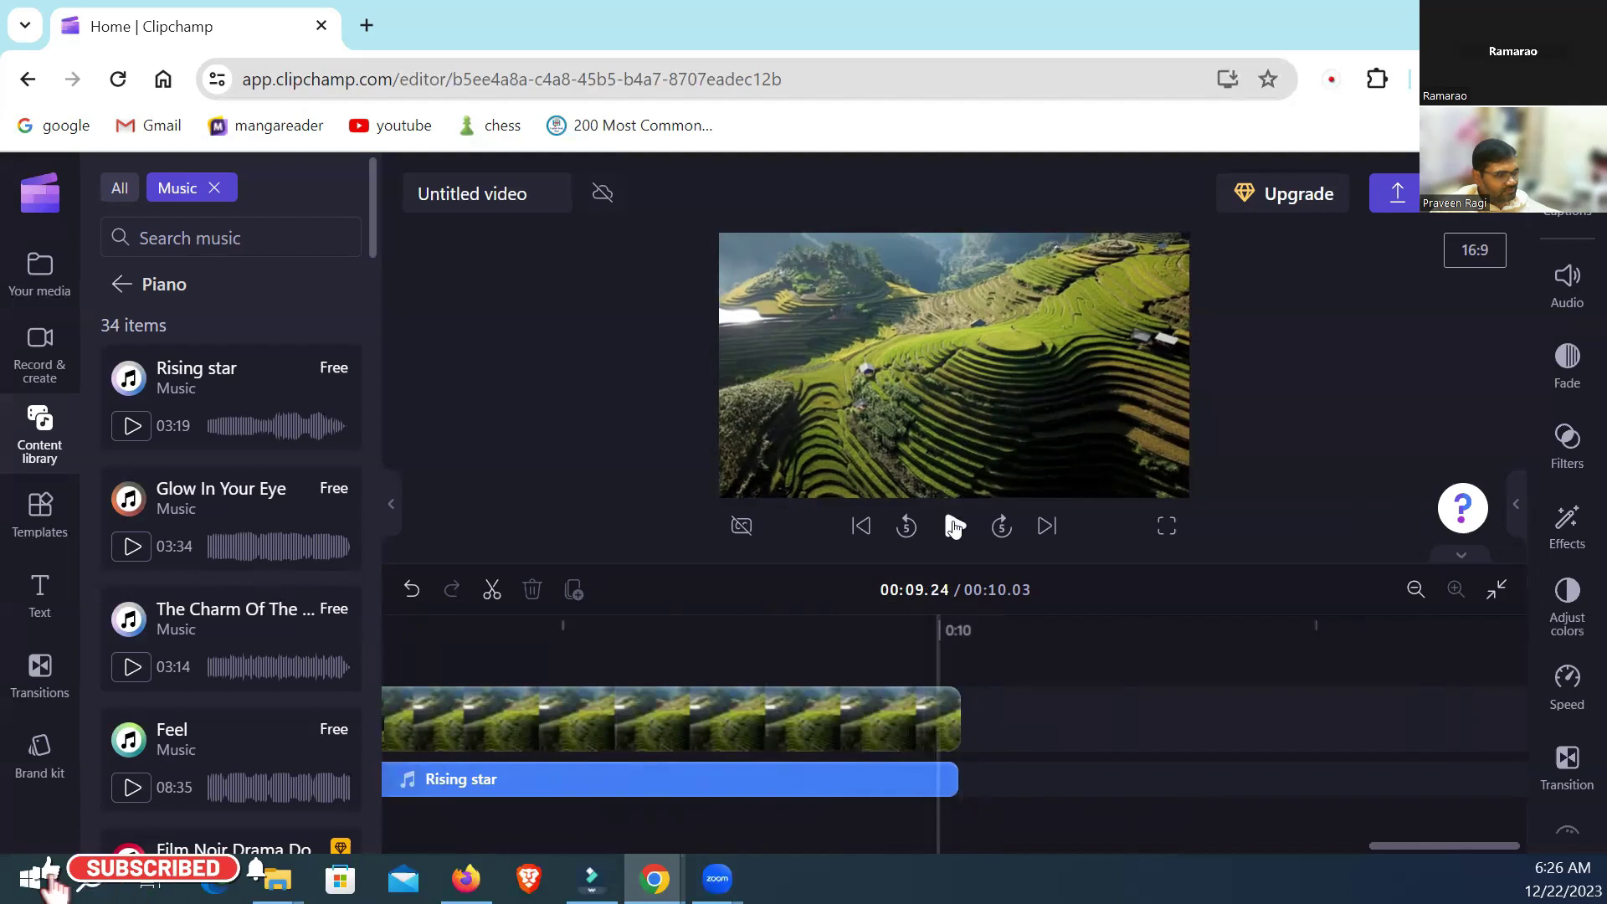
click(954, 525)
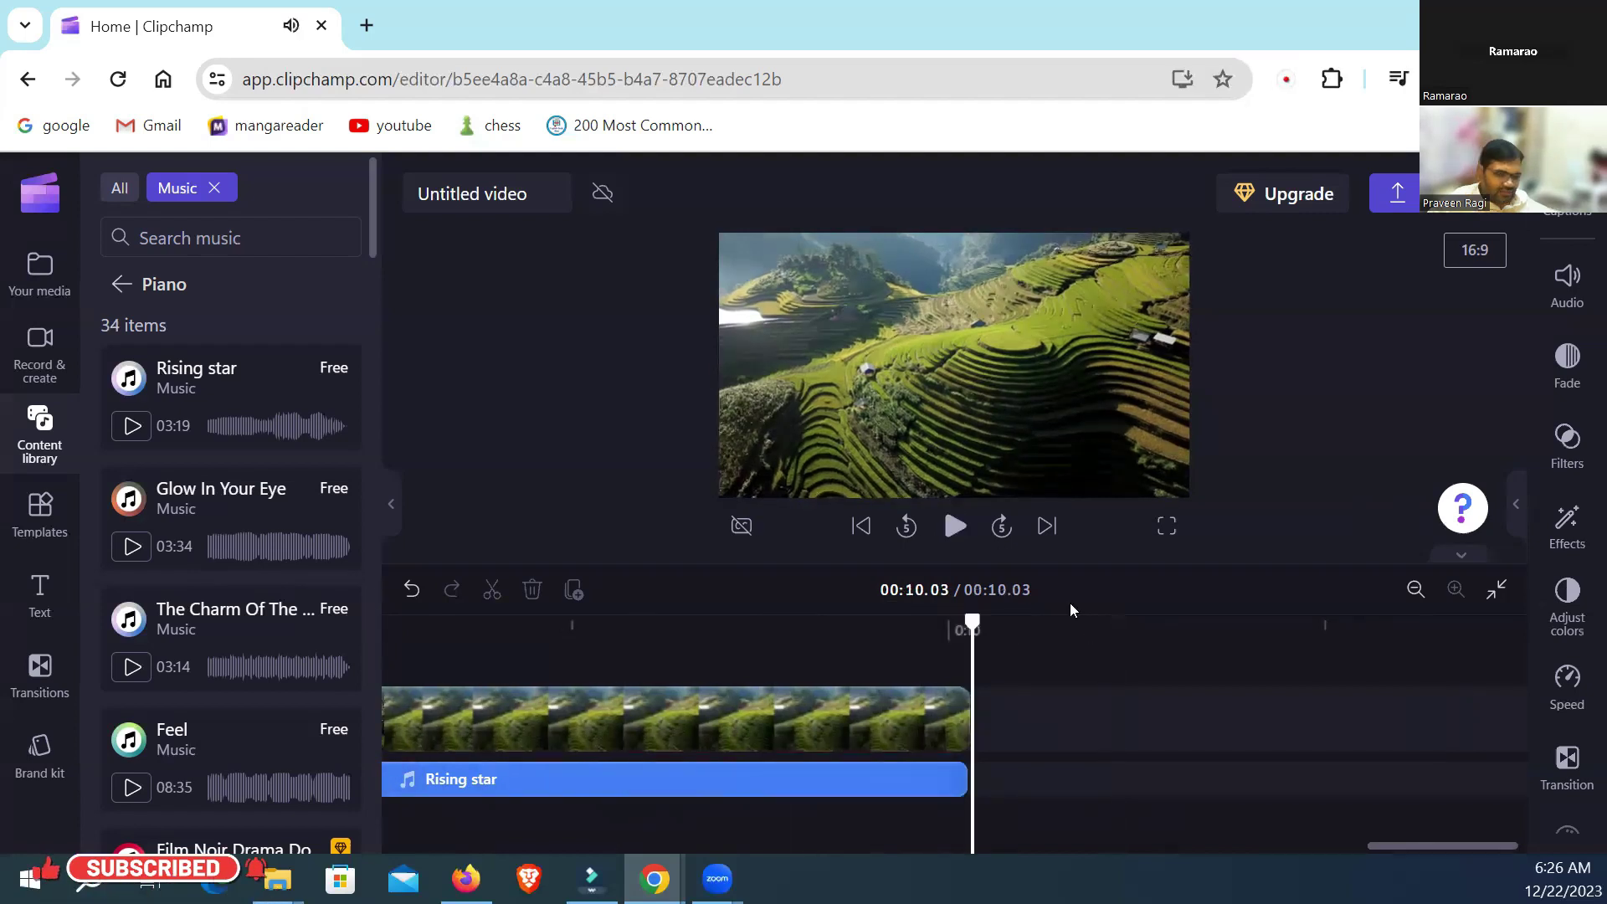
key(Home)
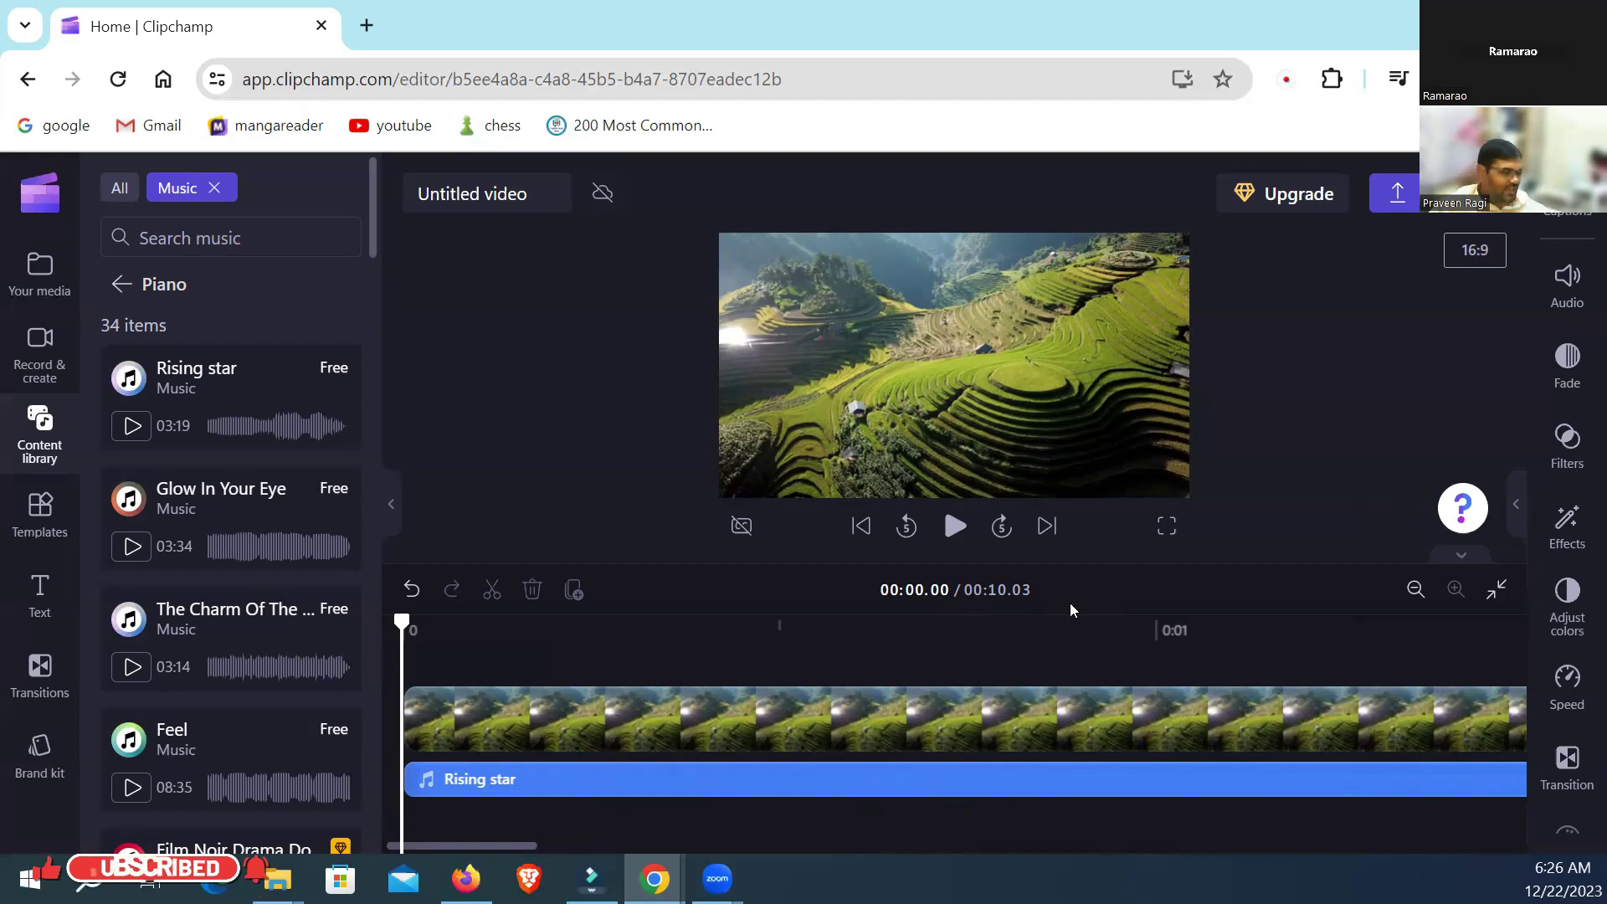
click(952, 527)
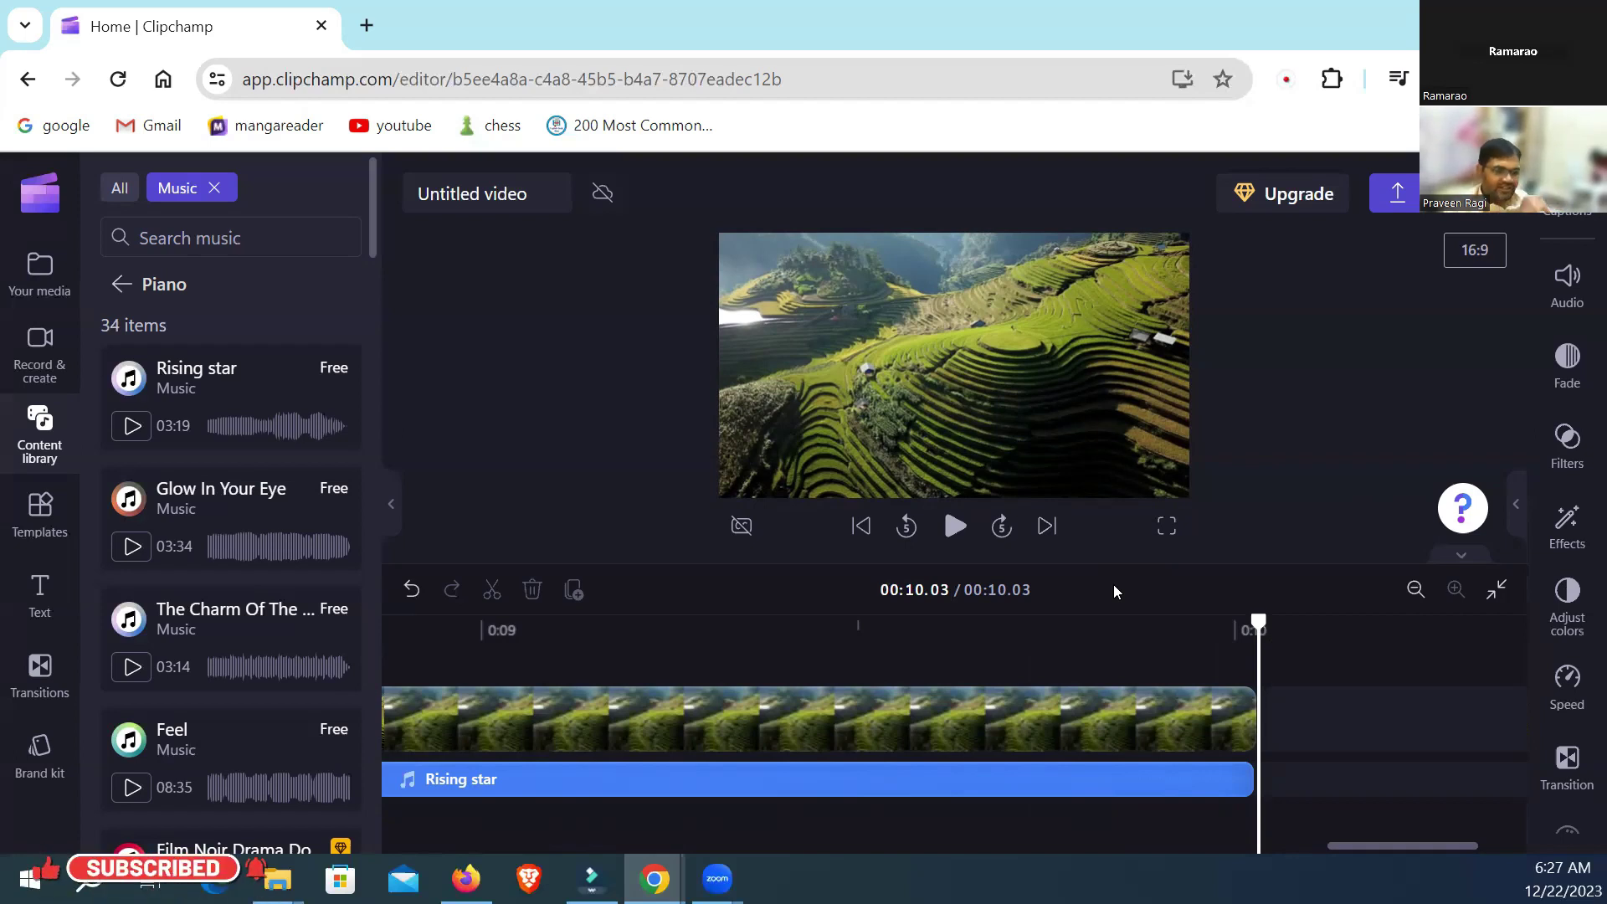
key(Home)
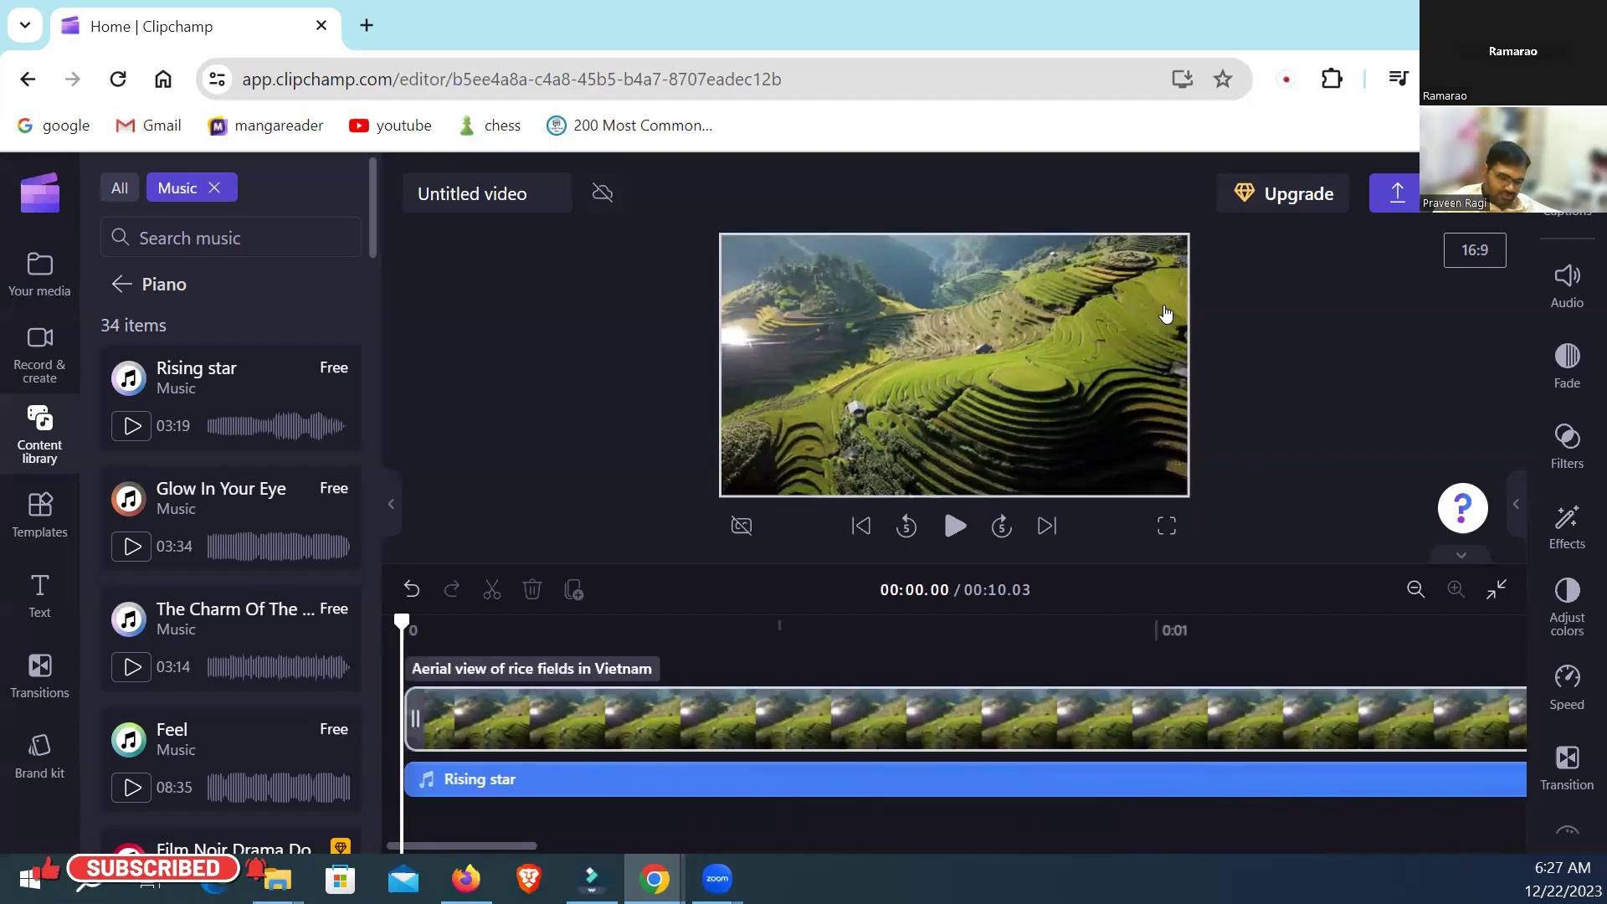
Step: Search Google for "motivational quotes" in a new browser window
key(ctrl+n)
text(ww)
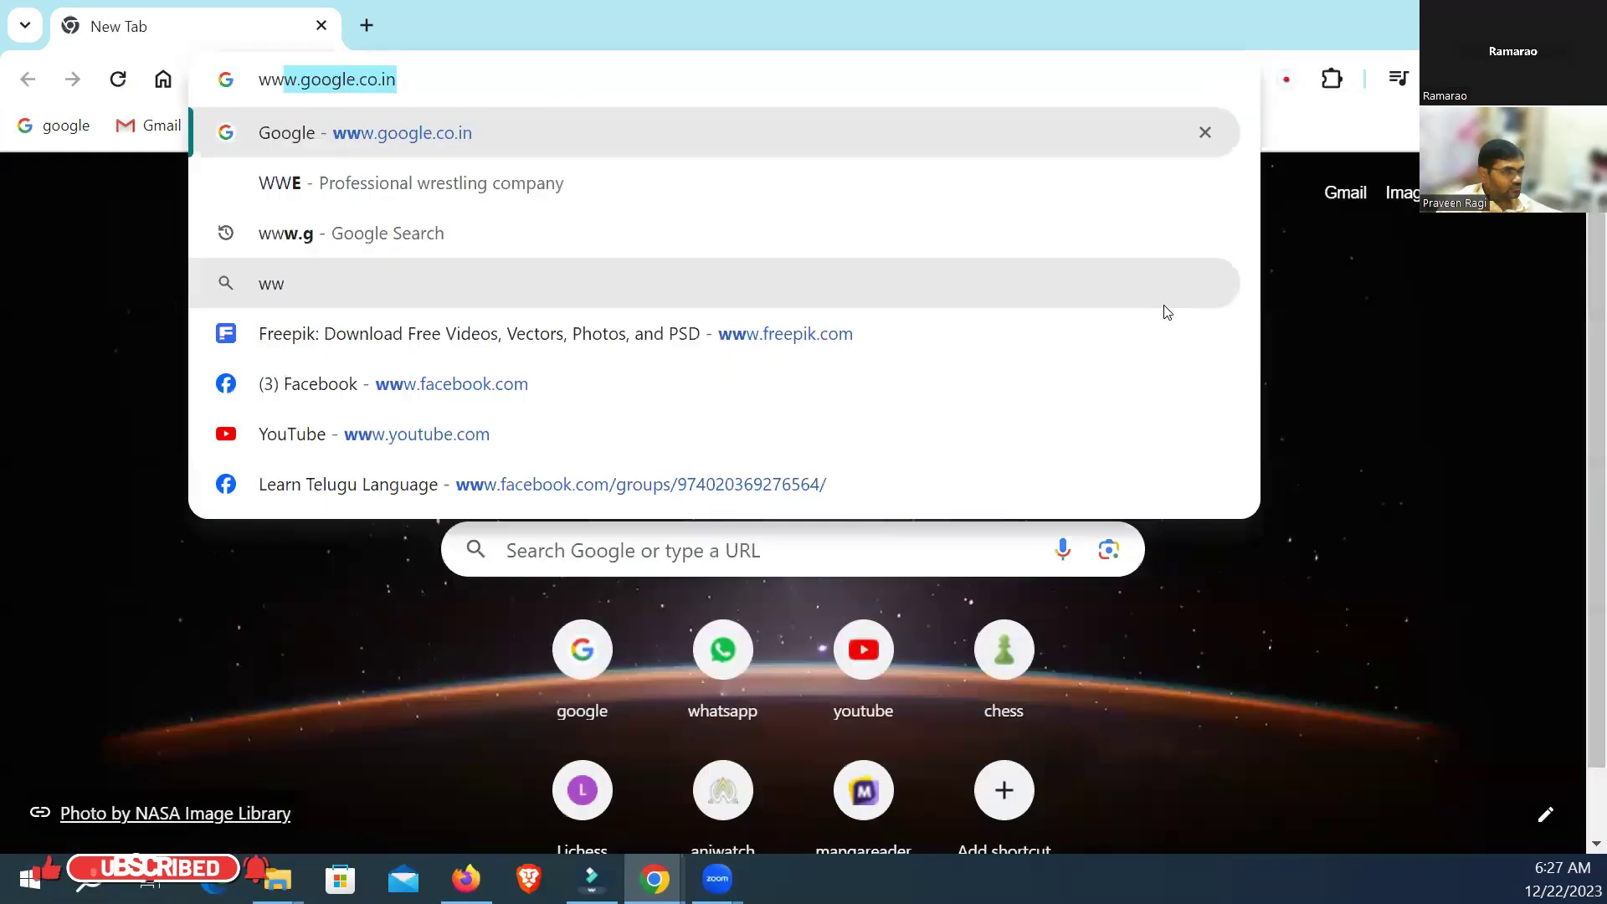
text(w)
key(Return)
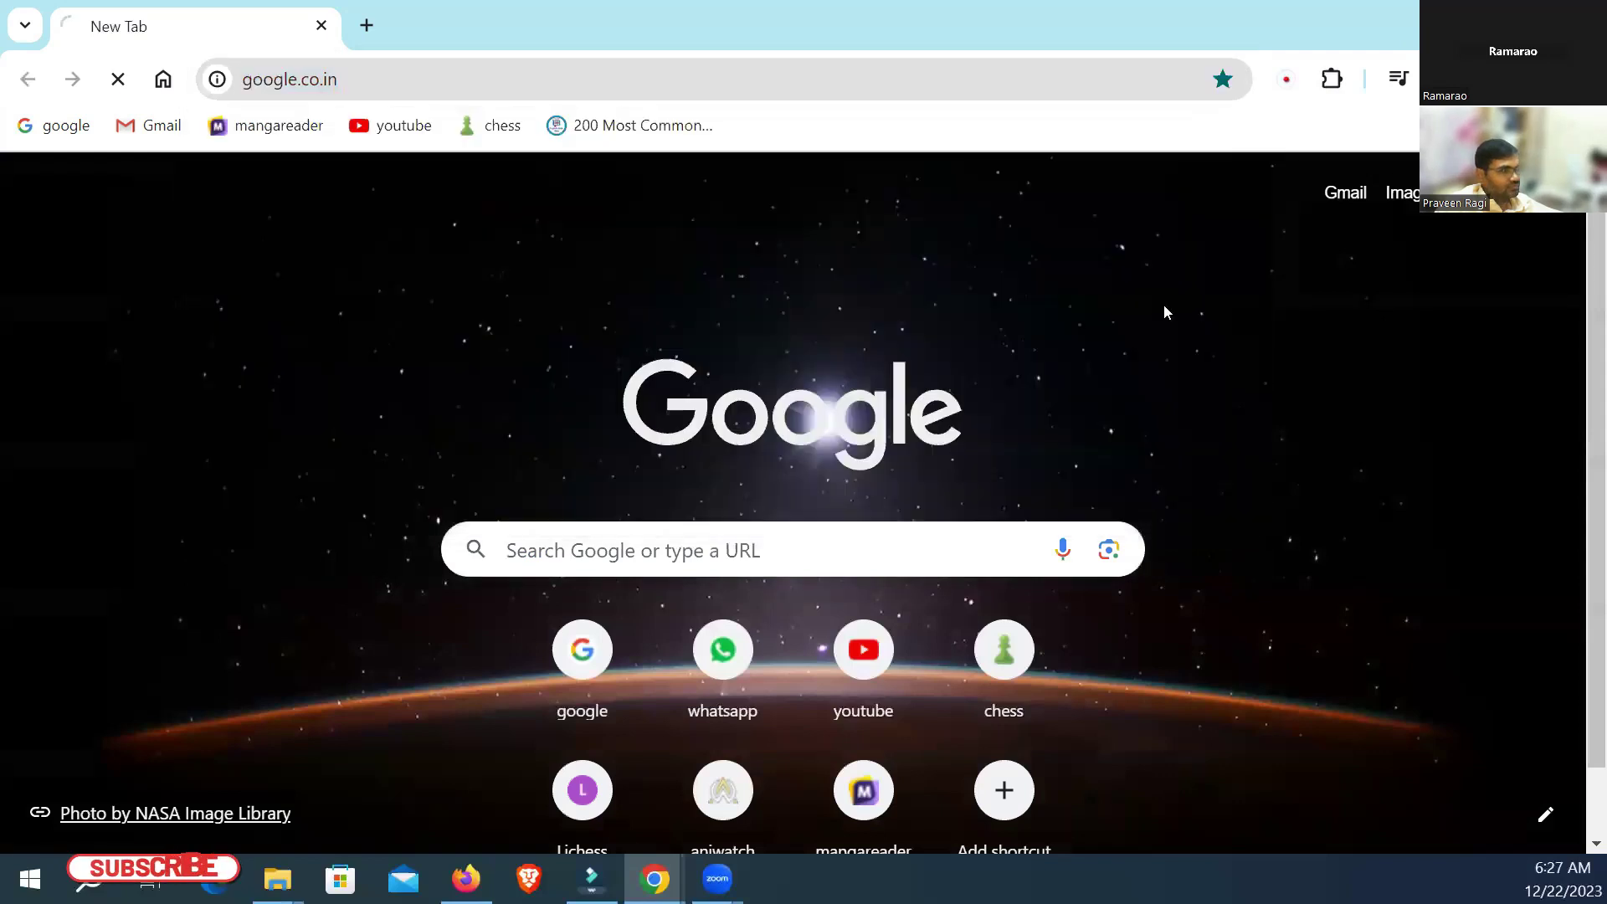
text(motivational me)
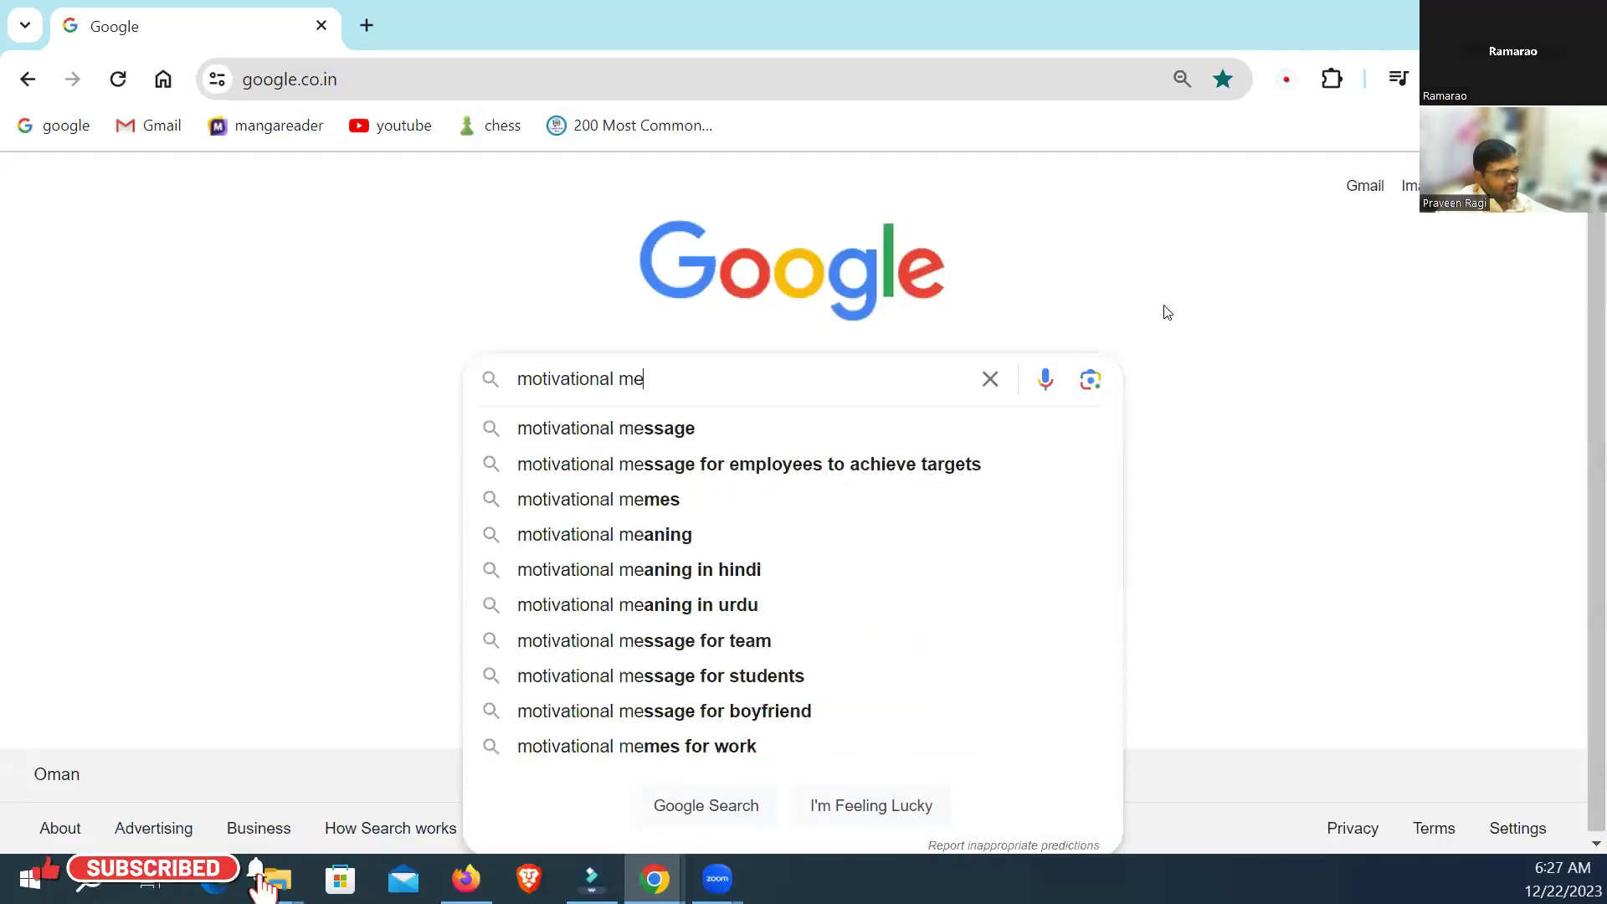
key(BackSpace)
key(BackSpace)
text(quotes)
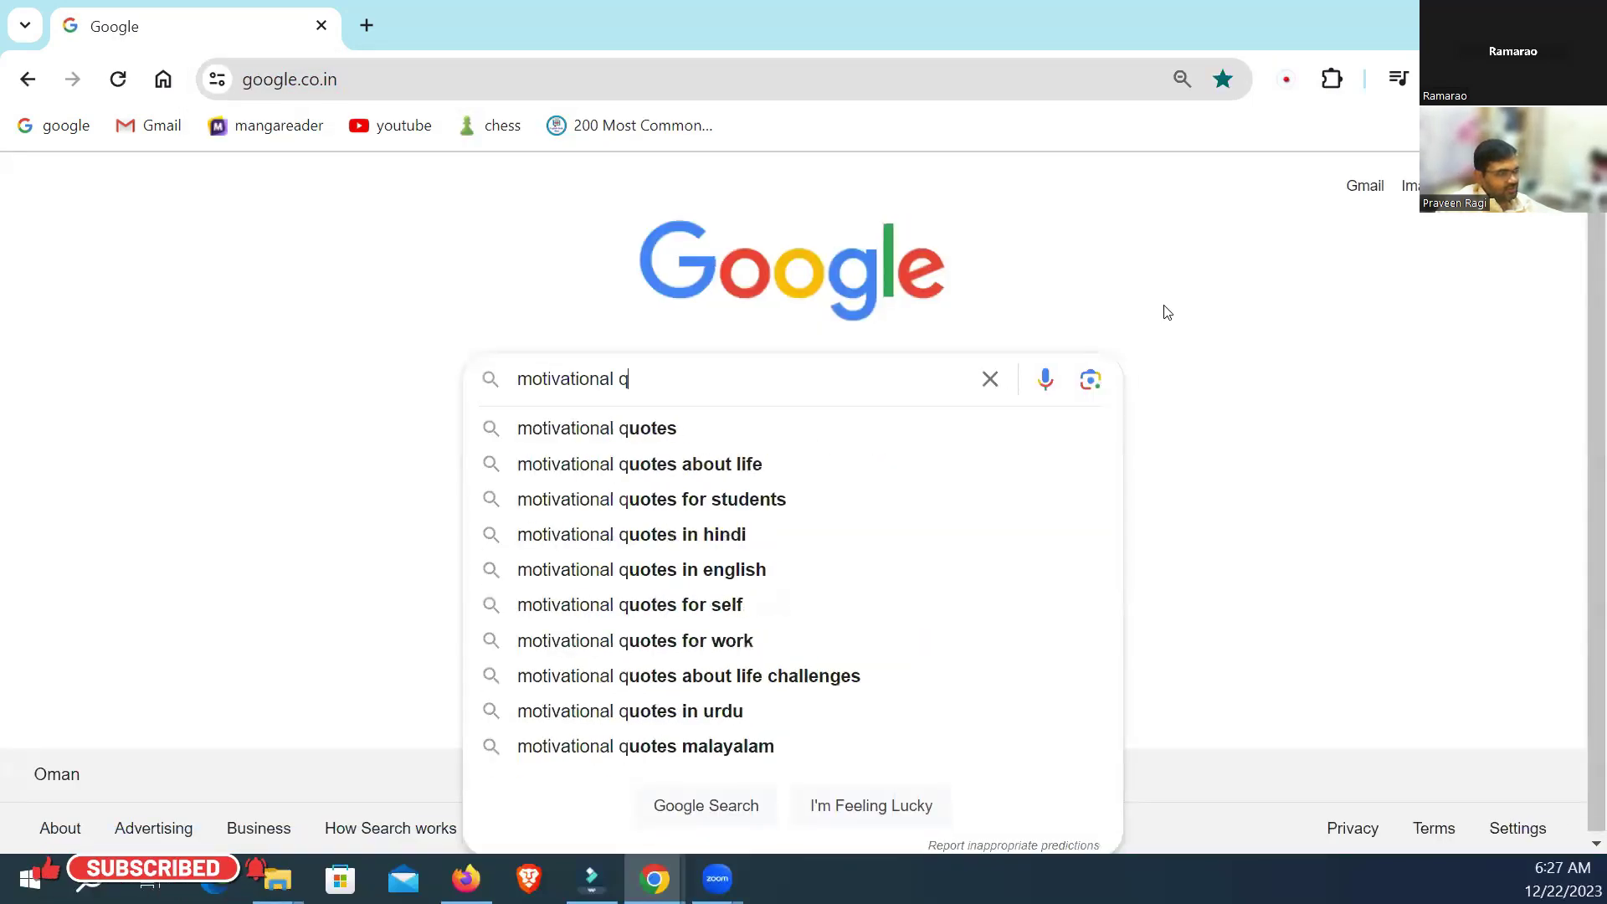
key(Return)
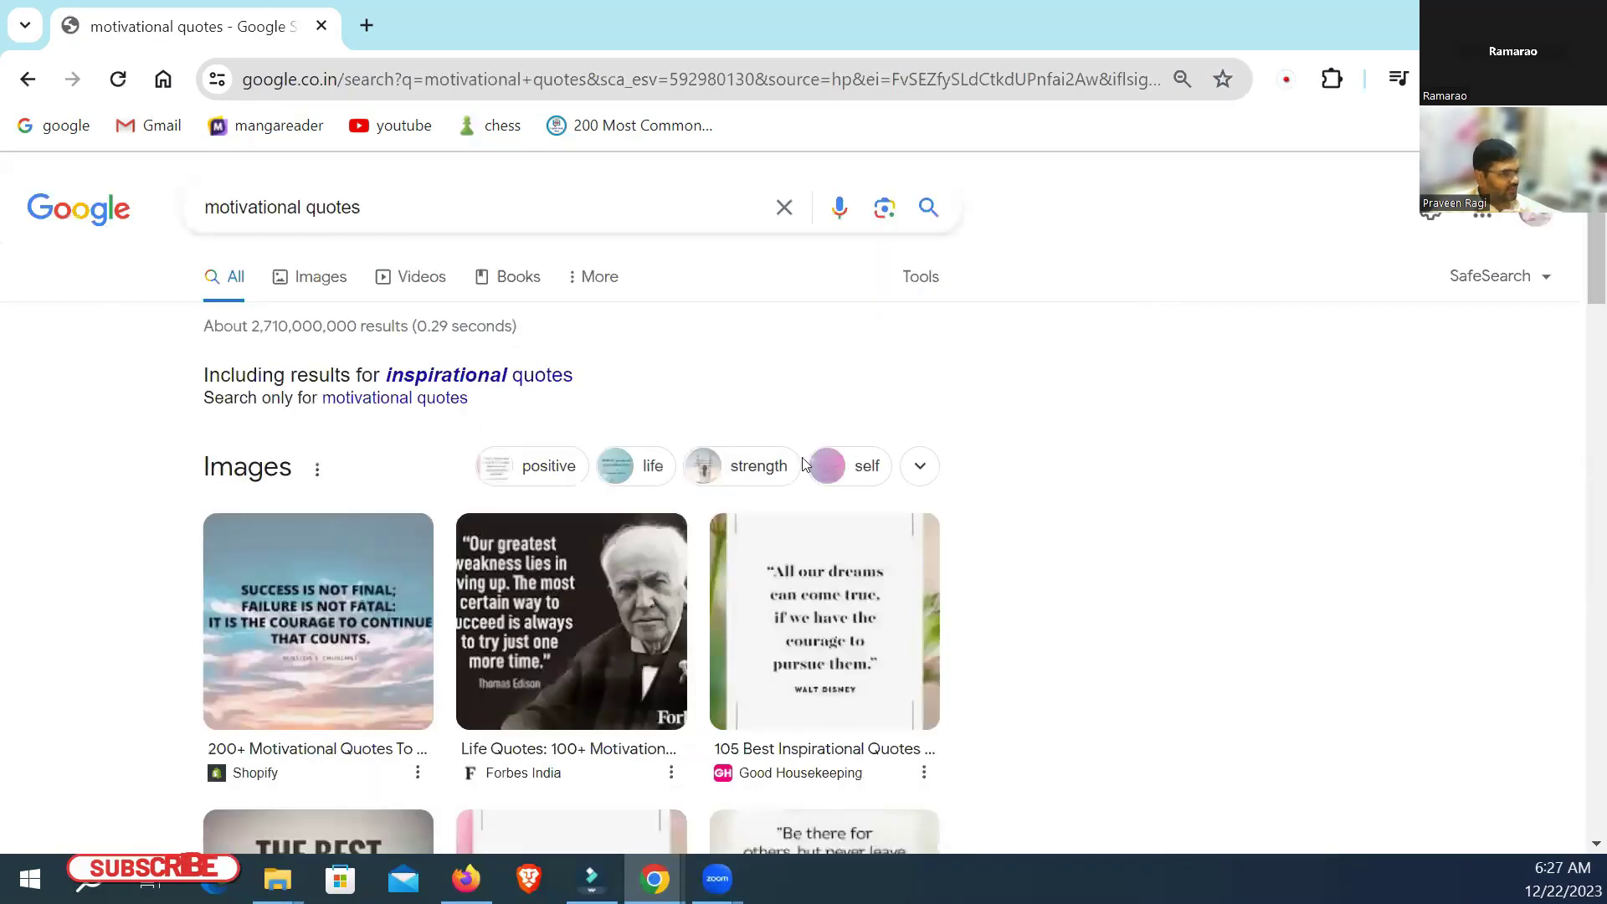
Step: Open the Parade "100 Inspirational Quotes" result in a new tab
scroll(801, 460, down, 10)
scroll(801, 457, up, 10)
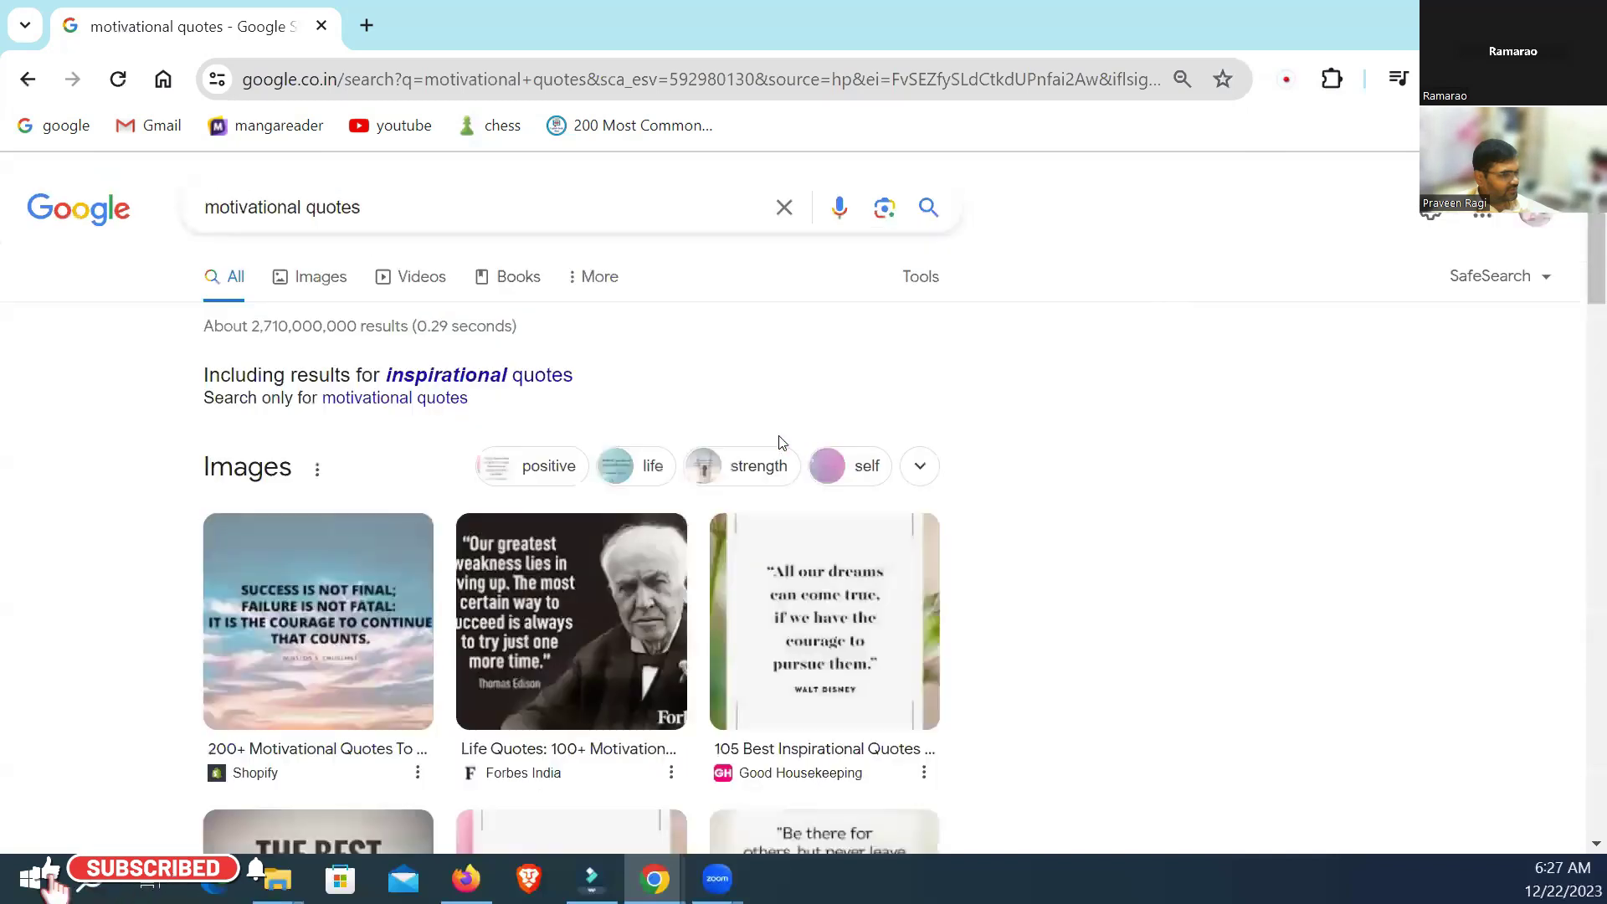
scroll(770, 456, down, 15)
right_click(389, 297)
click(469, 319)
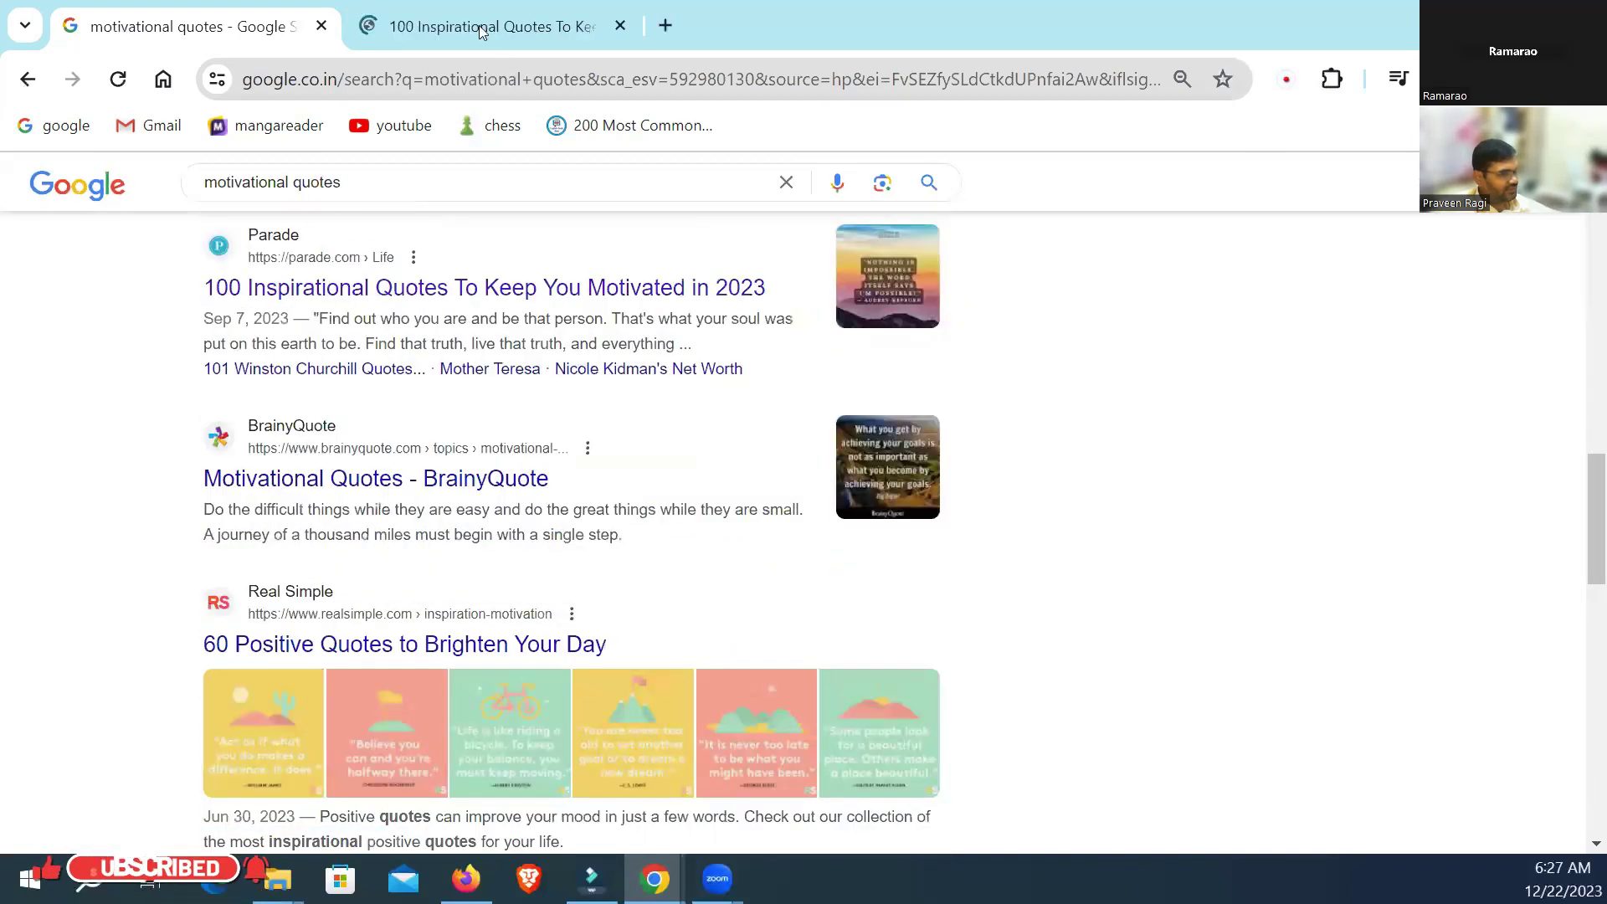
Step: Switch to the Parade article and scroll down to the Carol Burnett quote
click(482, 32)
scroll(694, 454, down, 4)
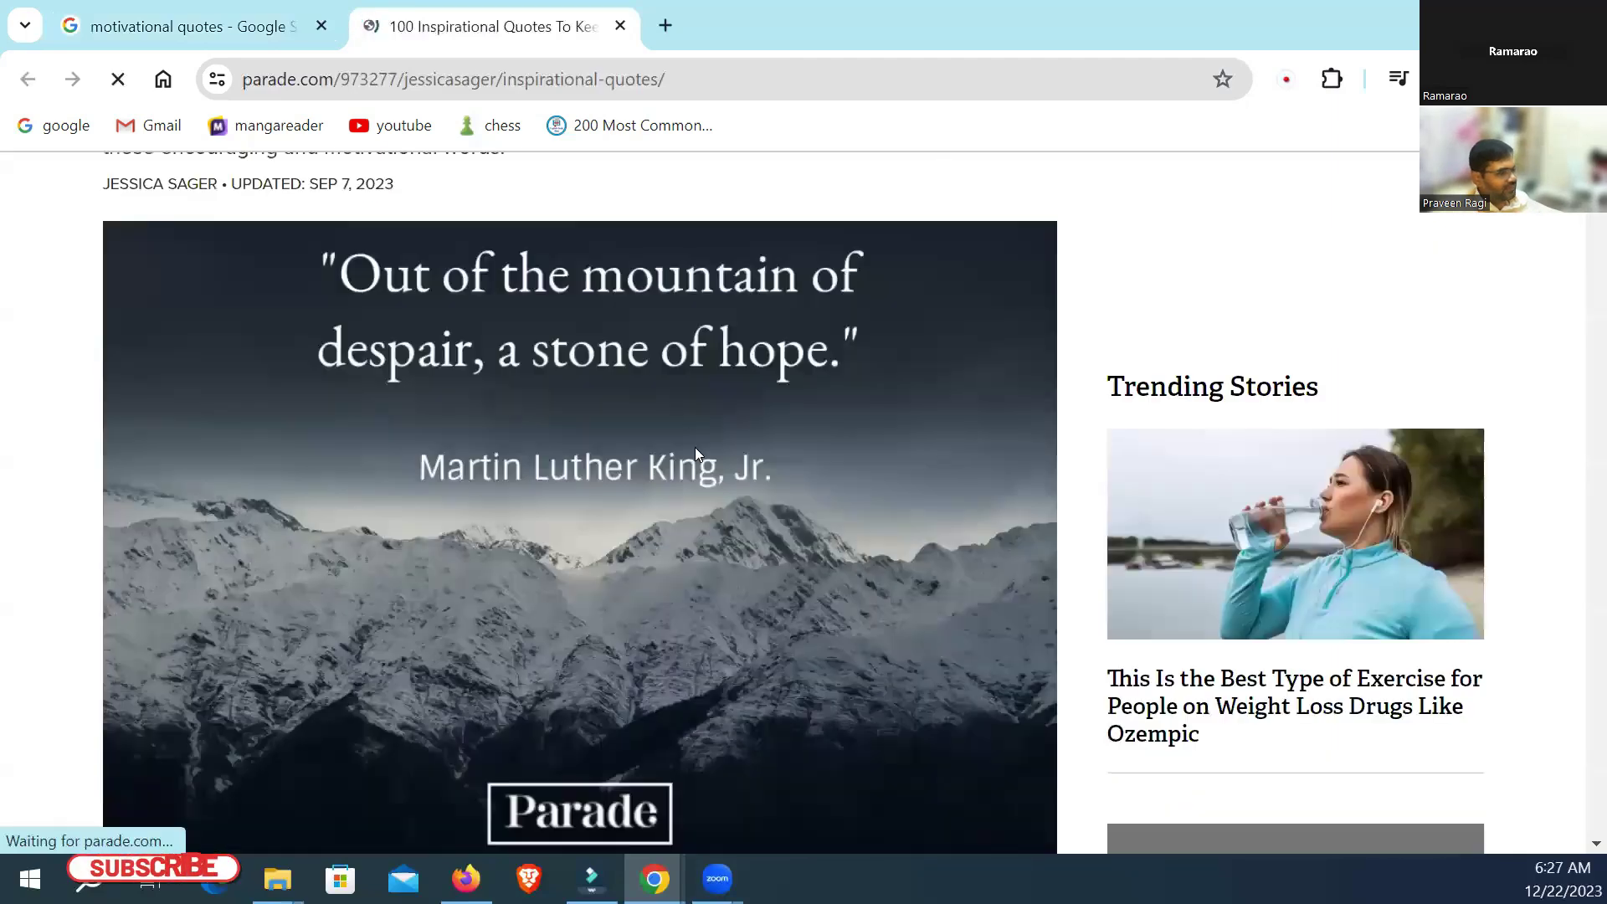
scroll(691, 423, down, 10)
scroll(661, 410, up, 4)
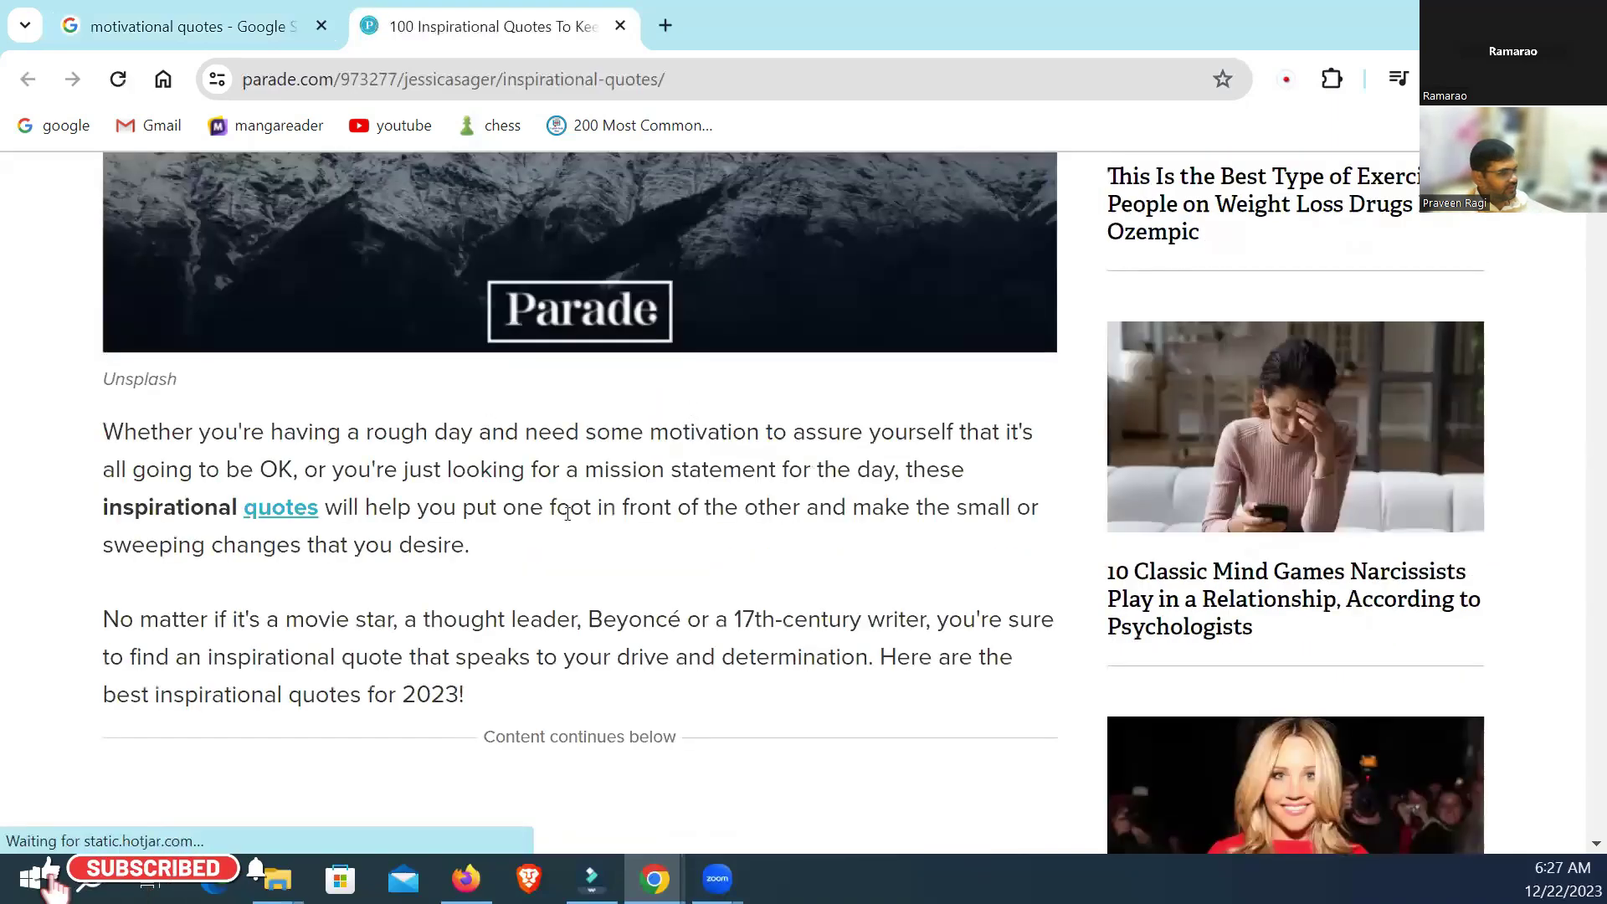
scroll(552, 584, down, 20)
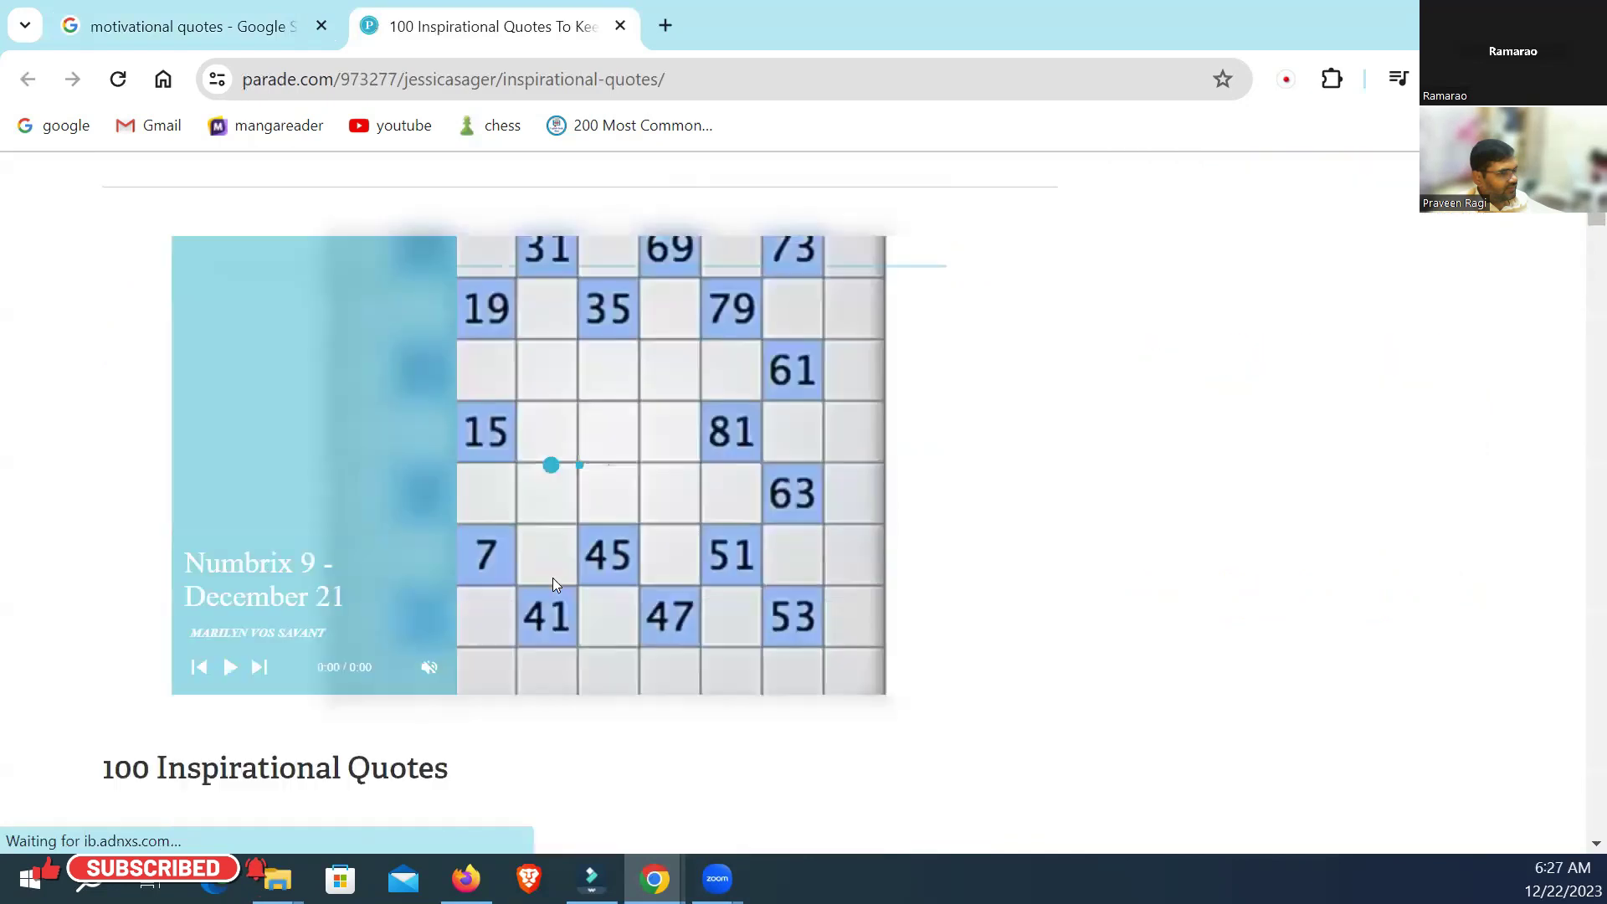
scroll(553, 585, down, 7)
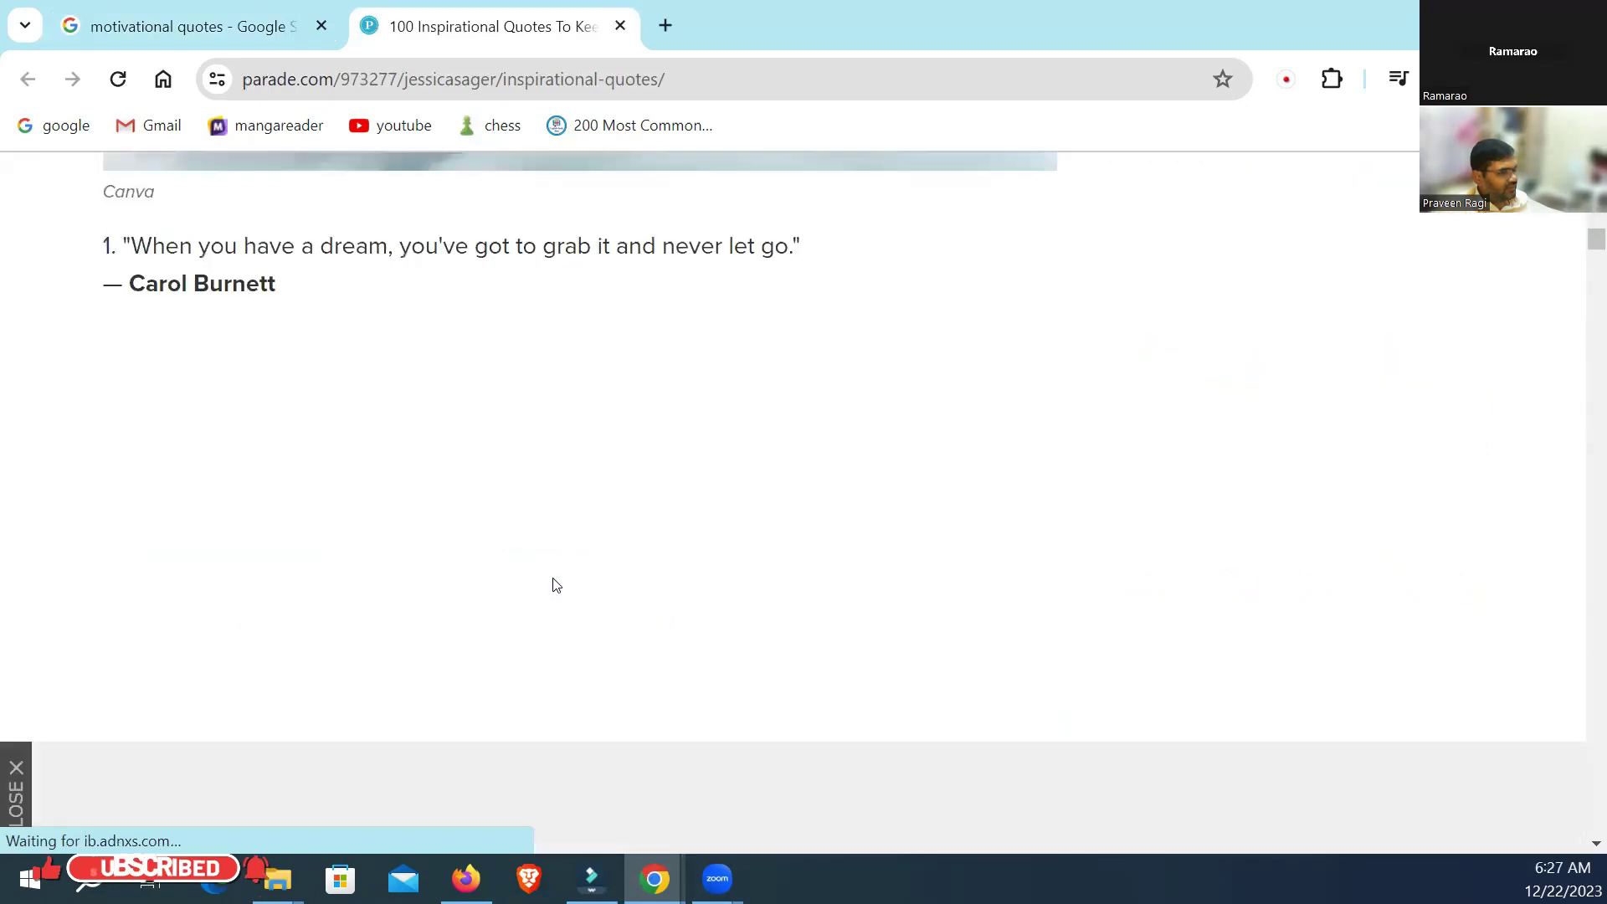
scroll(574, 527, up, 4)
scroll(527, 542, down, 1)
scroll(528, 542, down, 1)
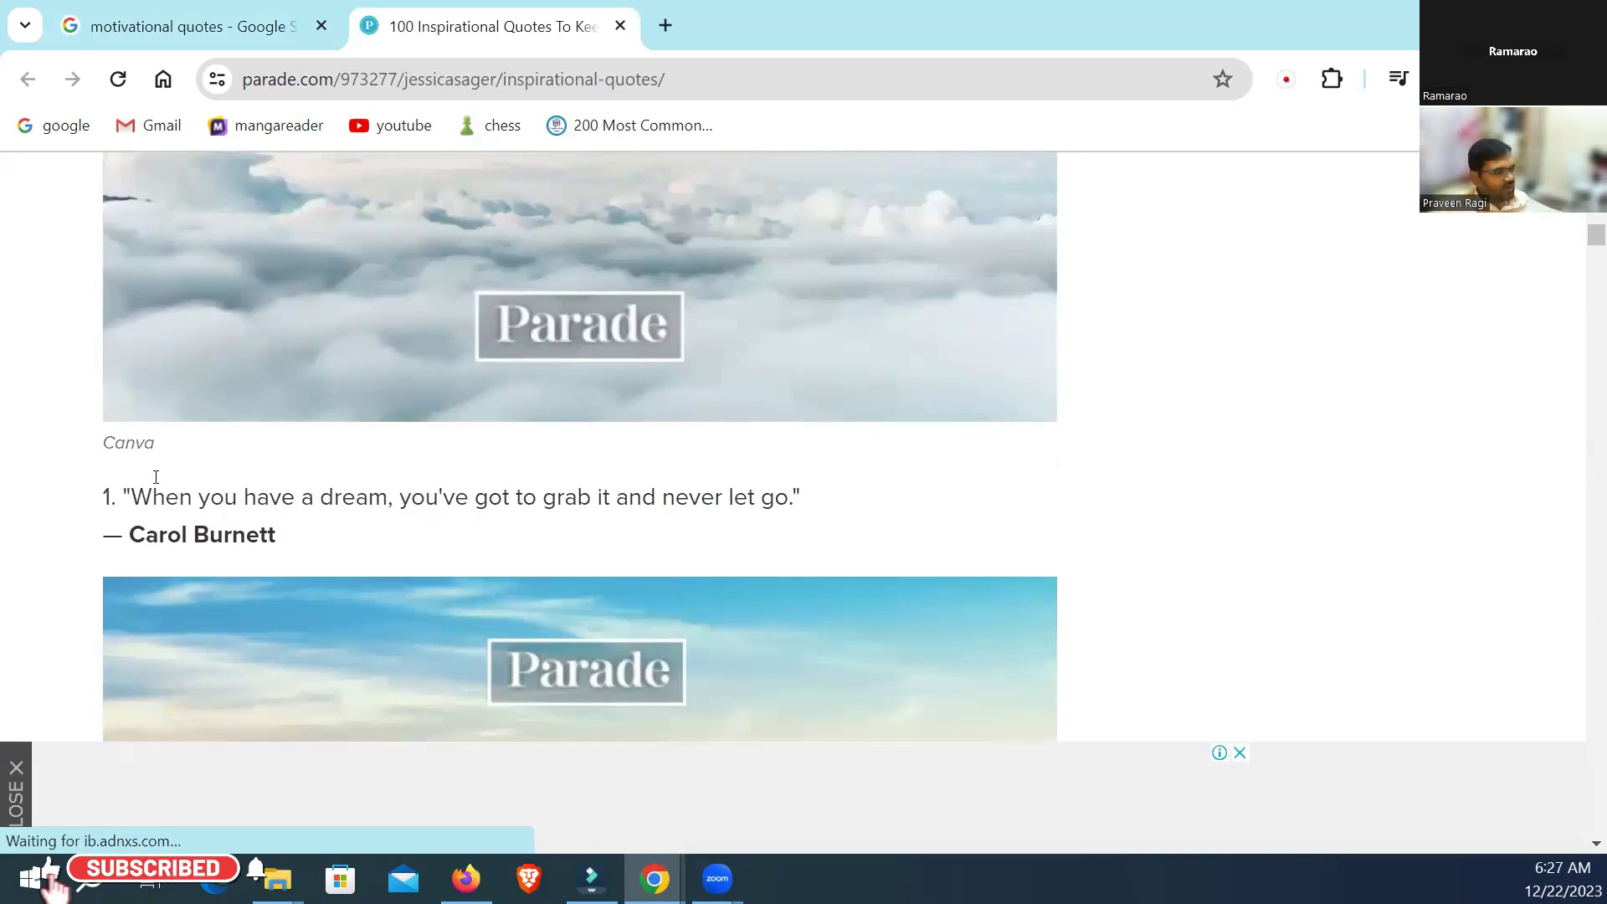
Step: Select and copy the Carol Burnett dream quote, then switch back to Clipchamp
drag(175, 497, 344, 498)
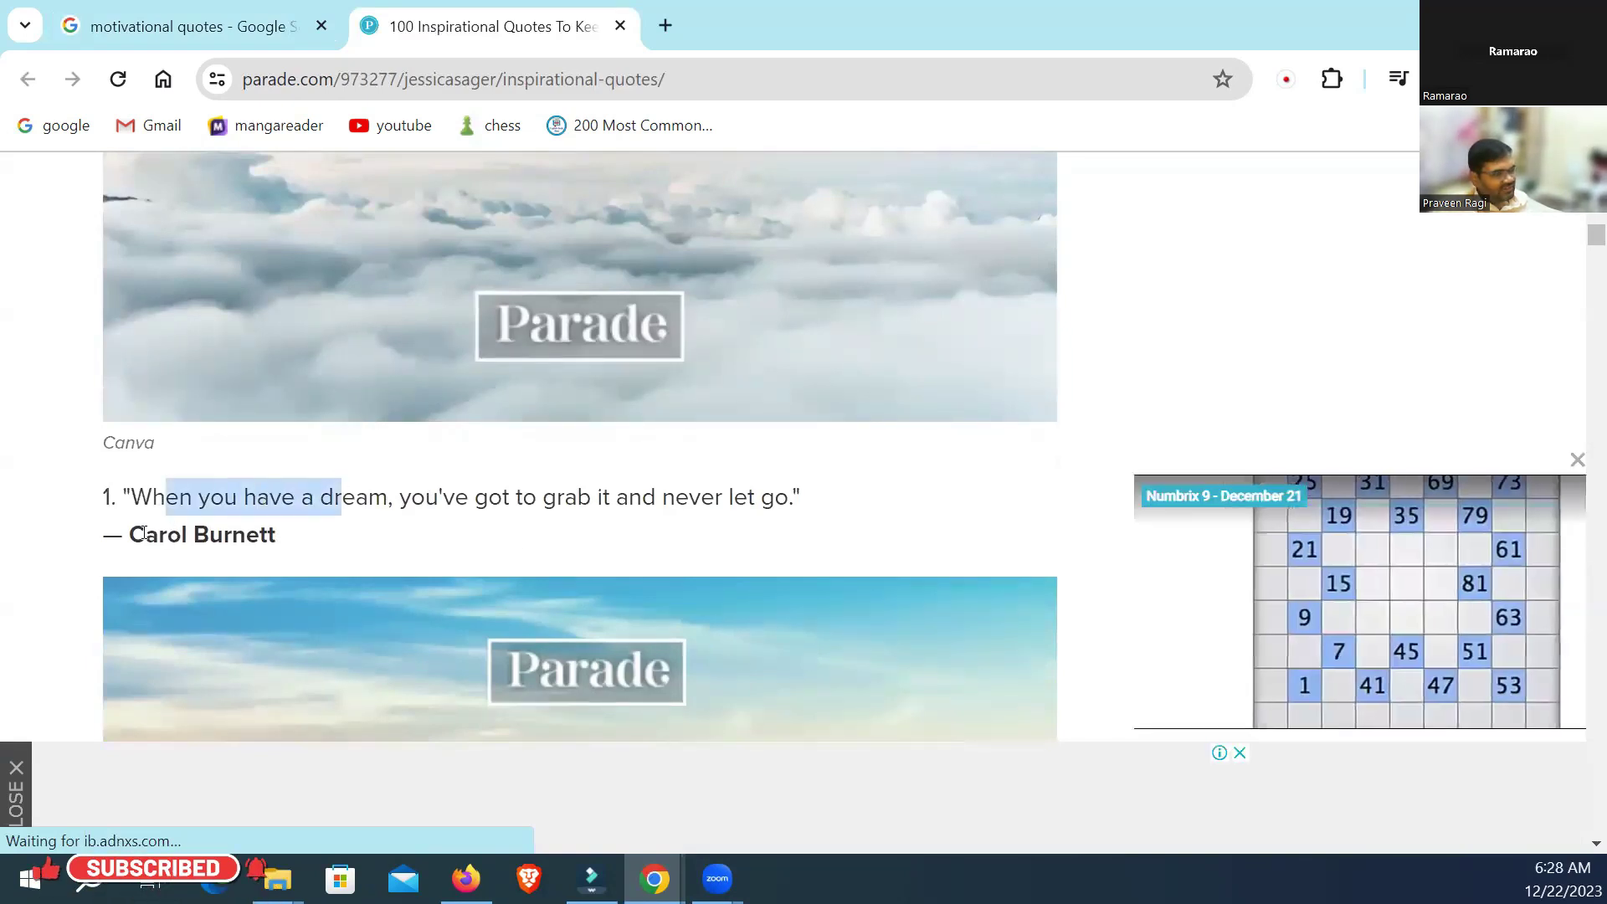
click(291, 529)
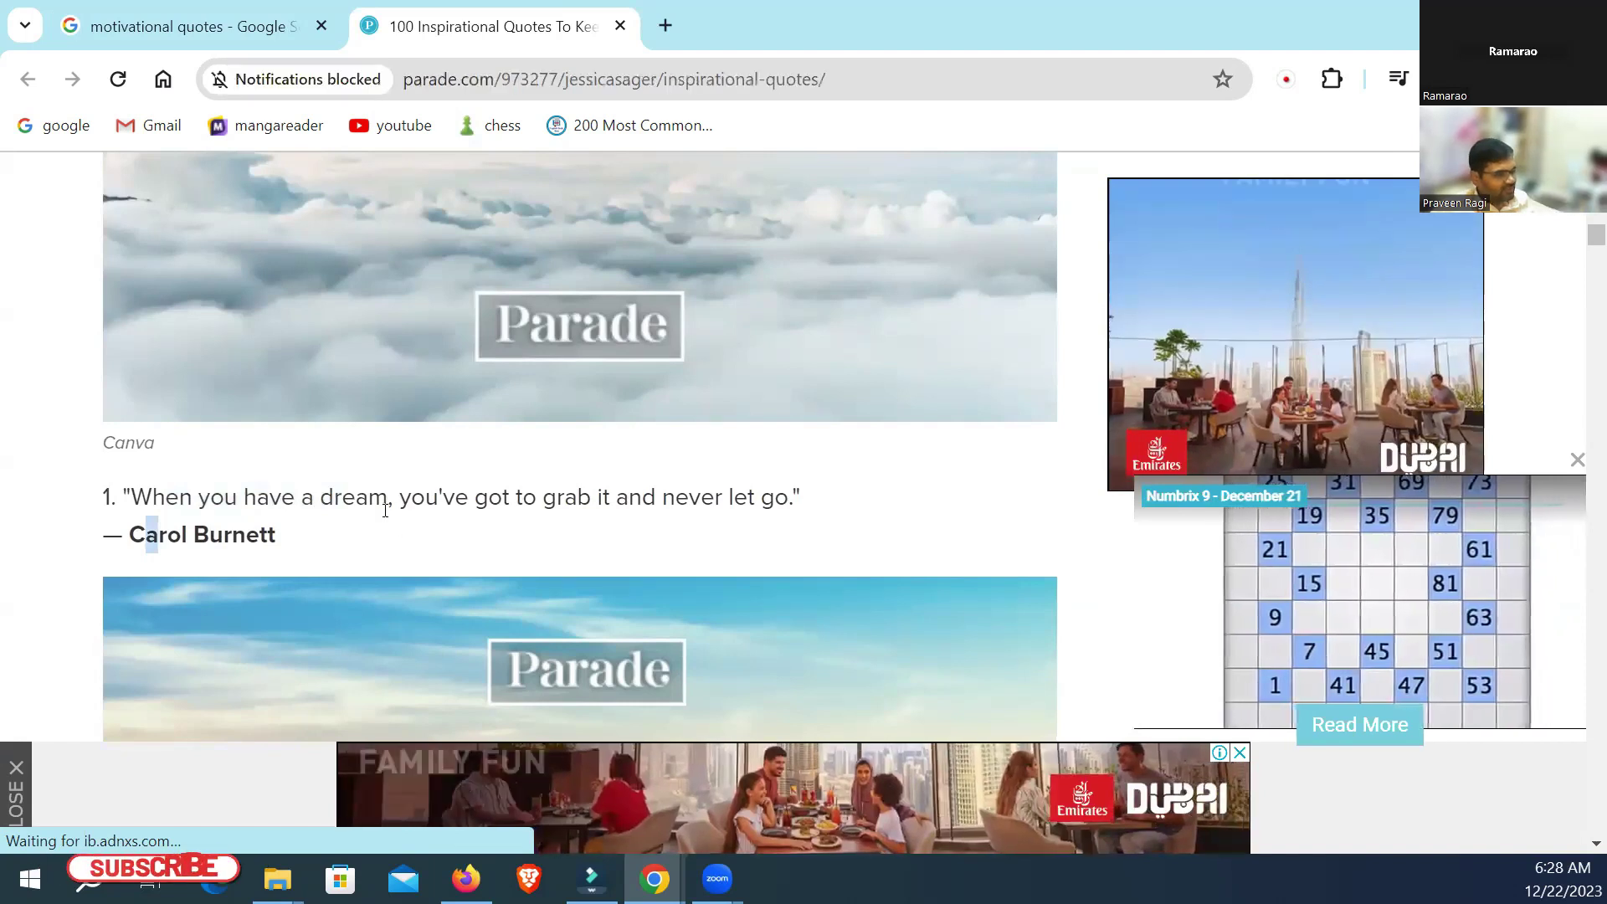
drag(124, 498, 796, 503)
click(653, 498)
right_click(653, 493)
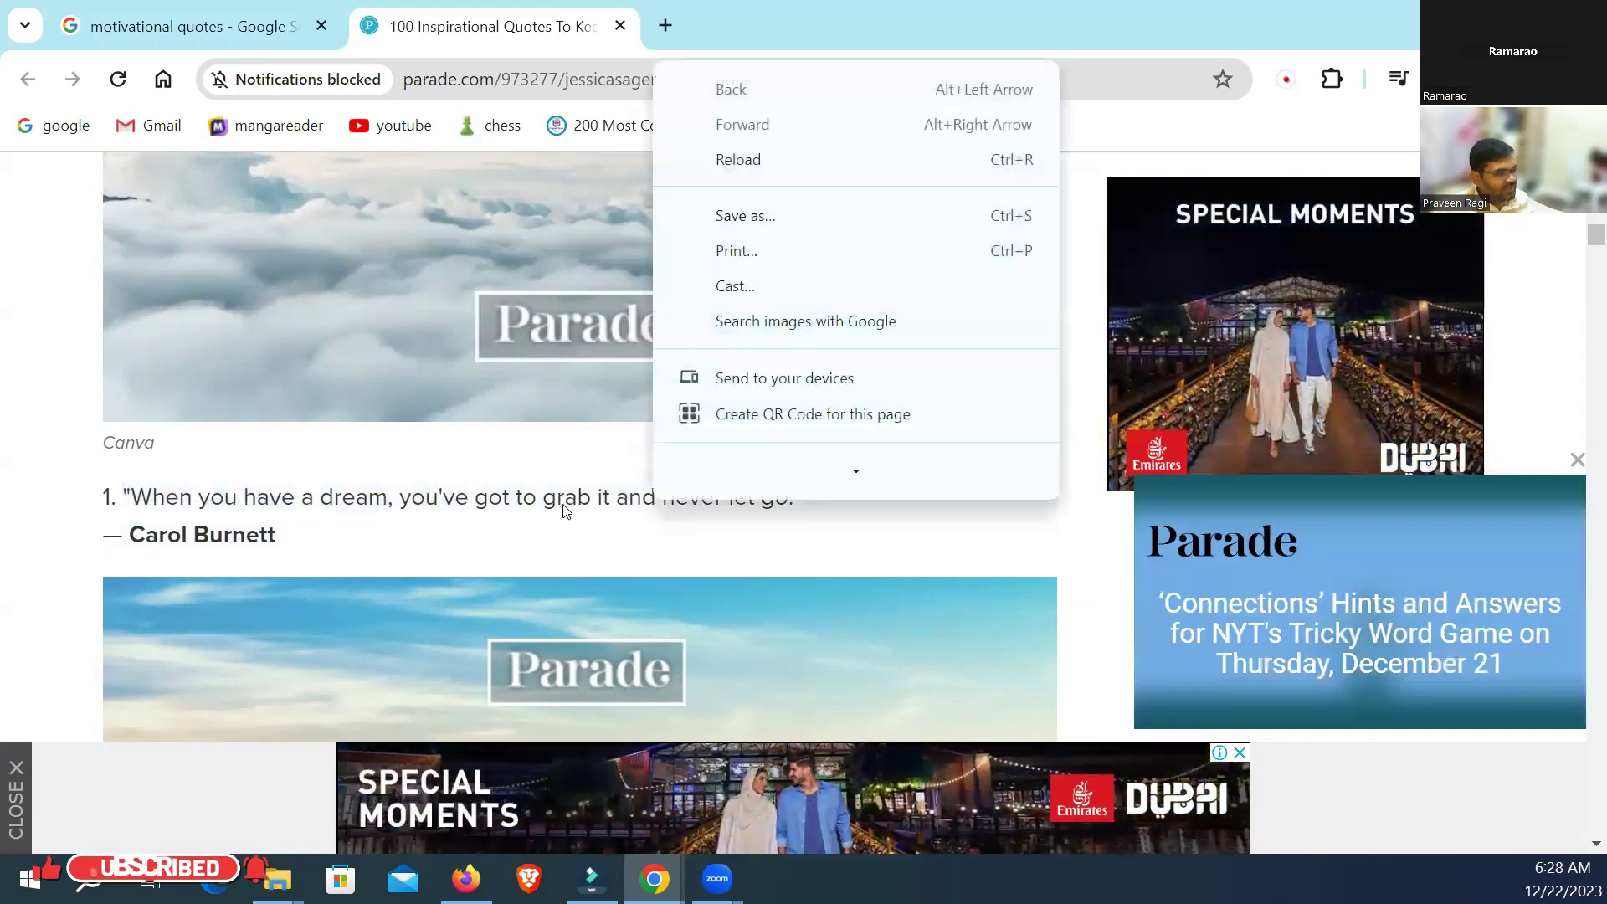
click(560, 499)
triple_click(561, 499)
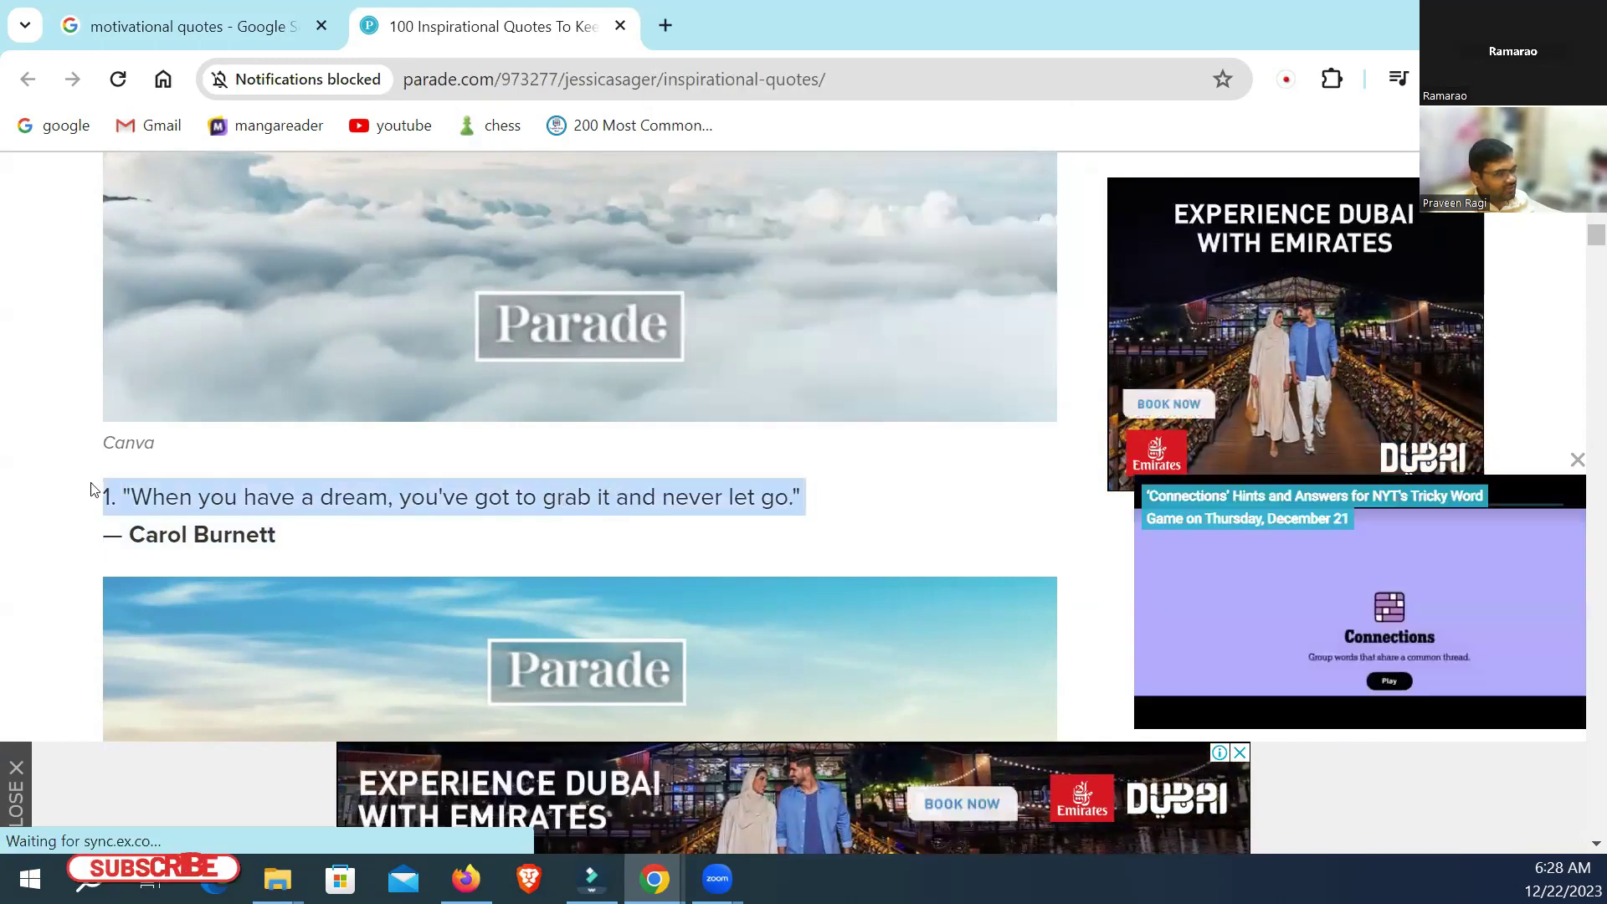
click(118, 489)
drag(123, 489, 793, 503)
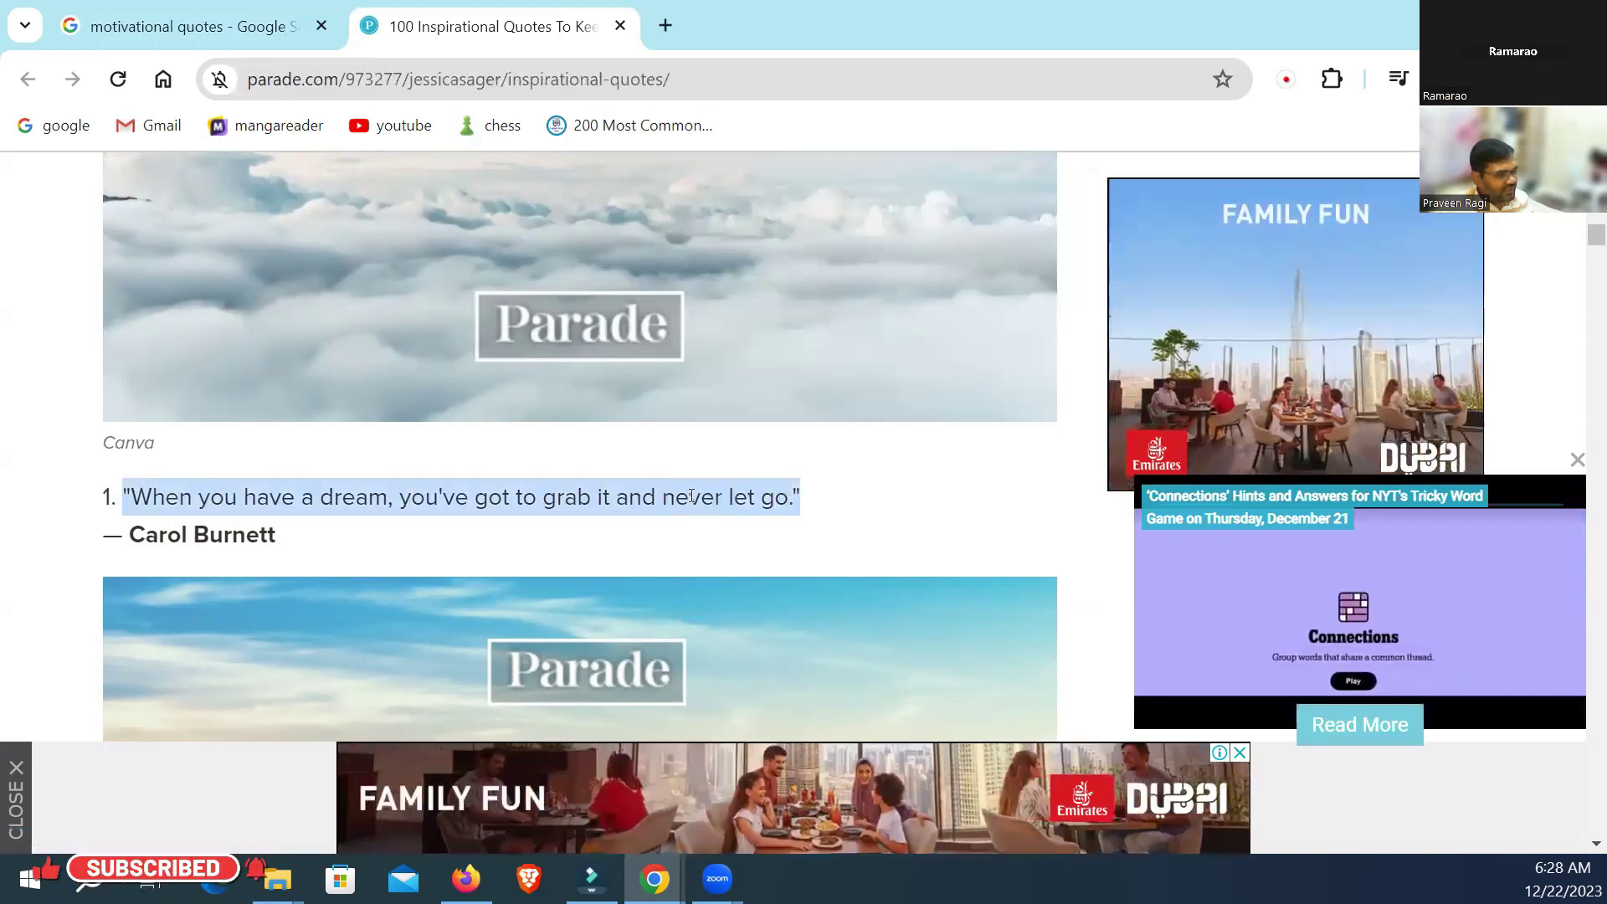
right_click(693, 499)
click(832, 183)
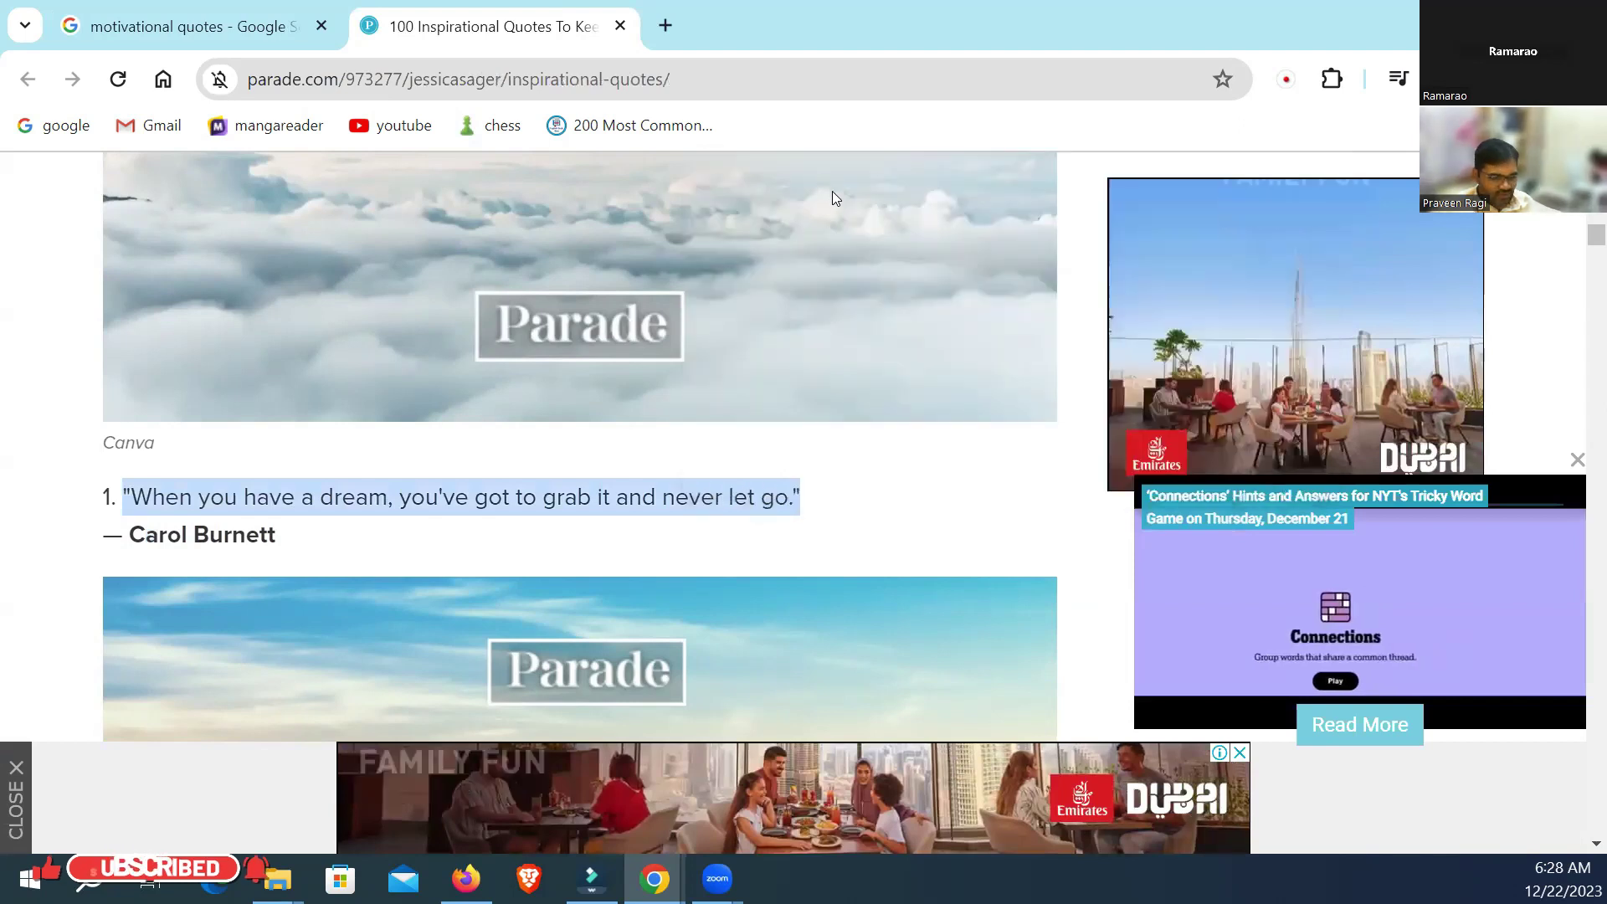
key(alt+Tab)
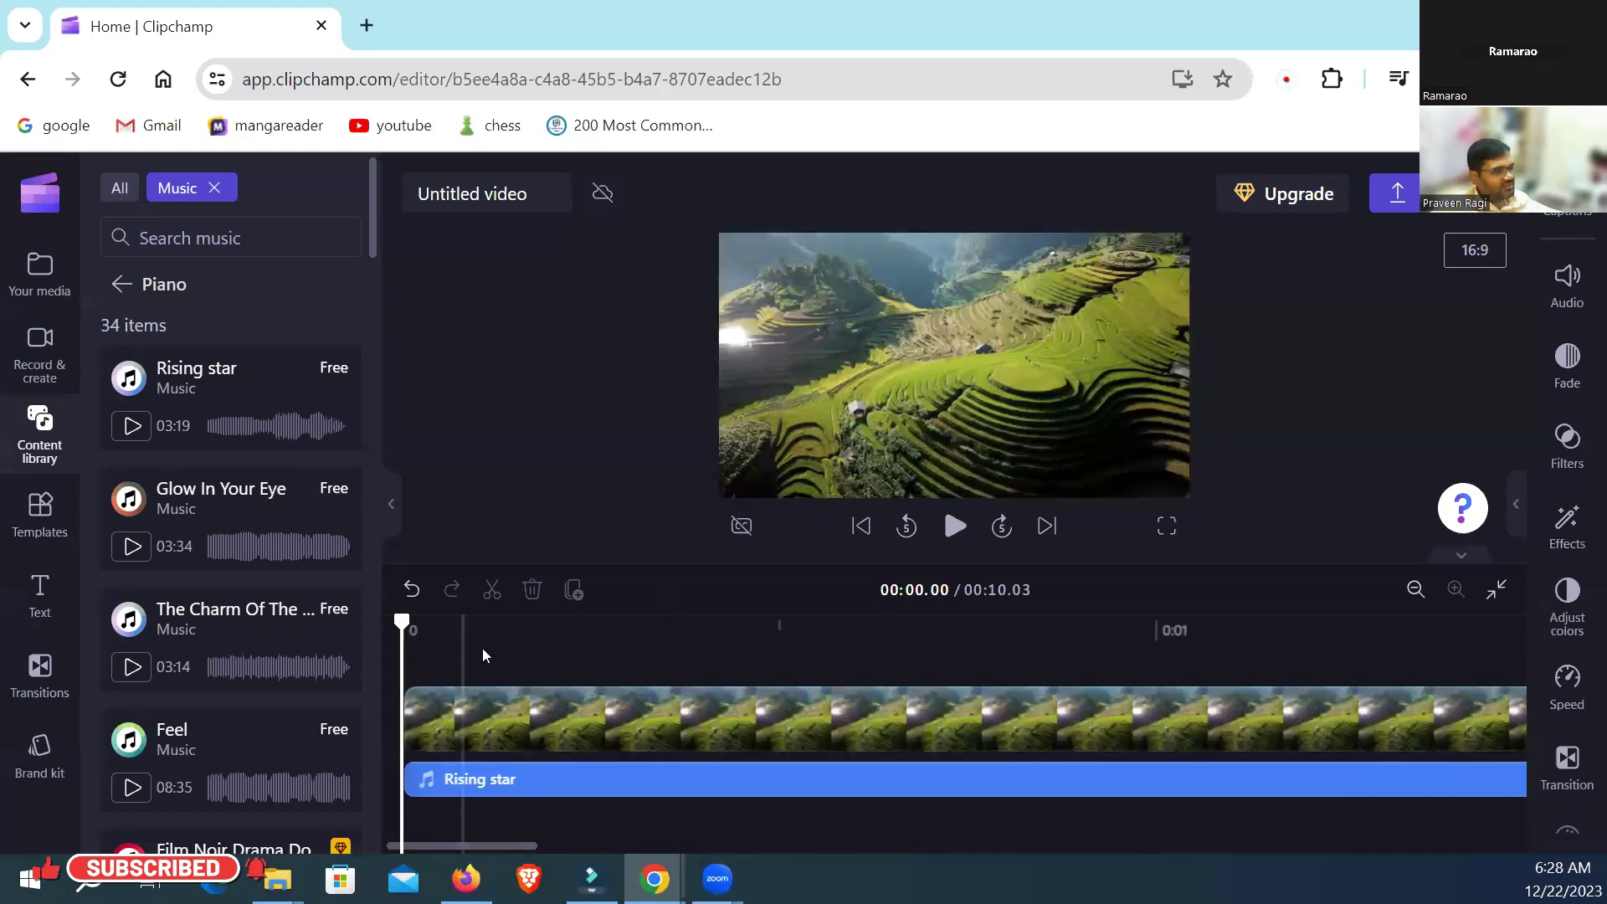
Step: Drag the Fireworks tile from the Text library onto a new track above the video
click(33, 589)
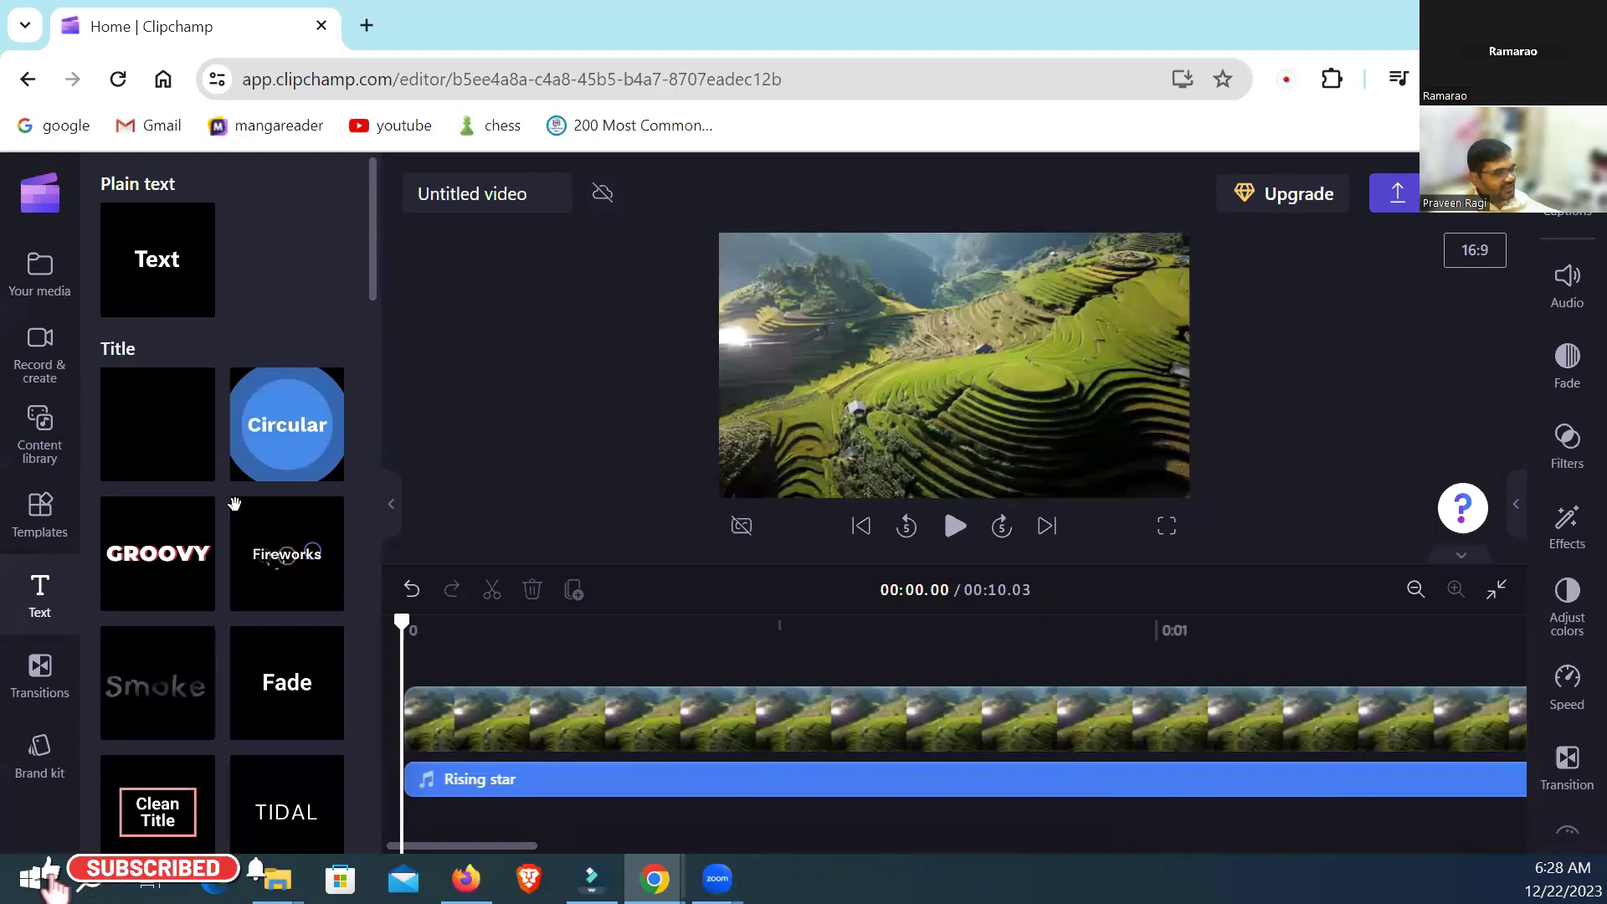
scroll(199, 558, down, 1)
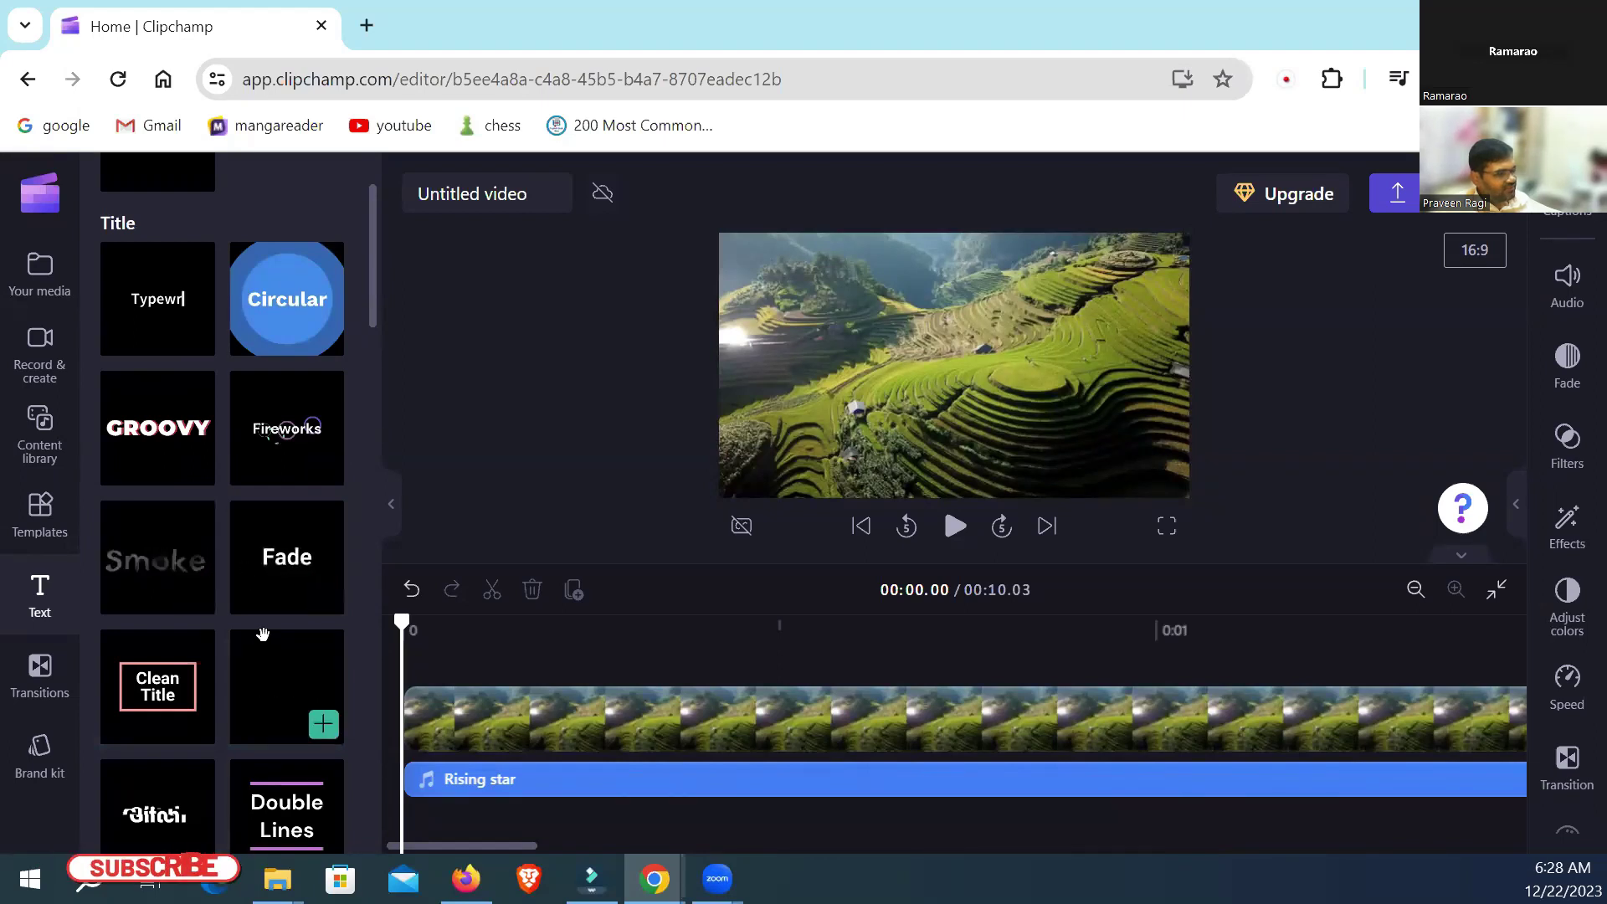
scroll(264, 593, down, 2)
scroll(264, 593, down, 1)
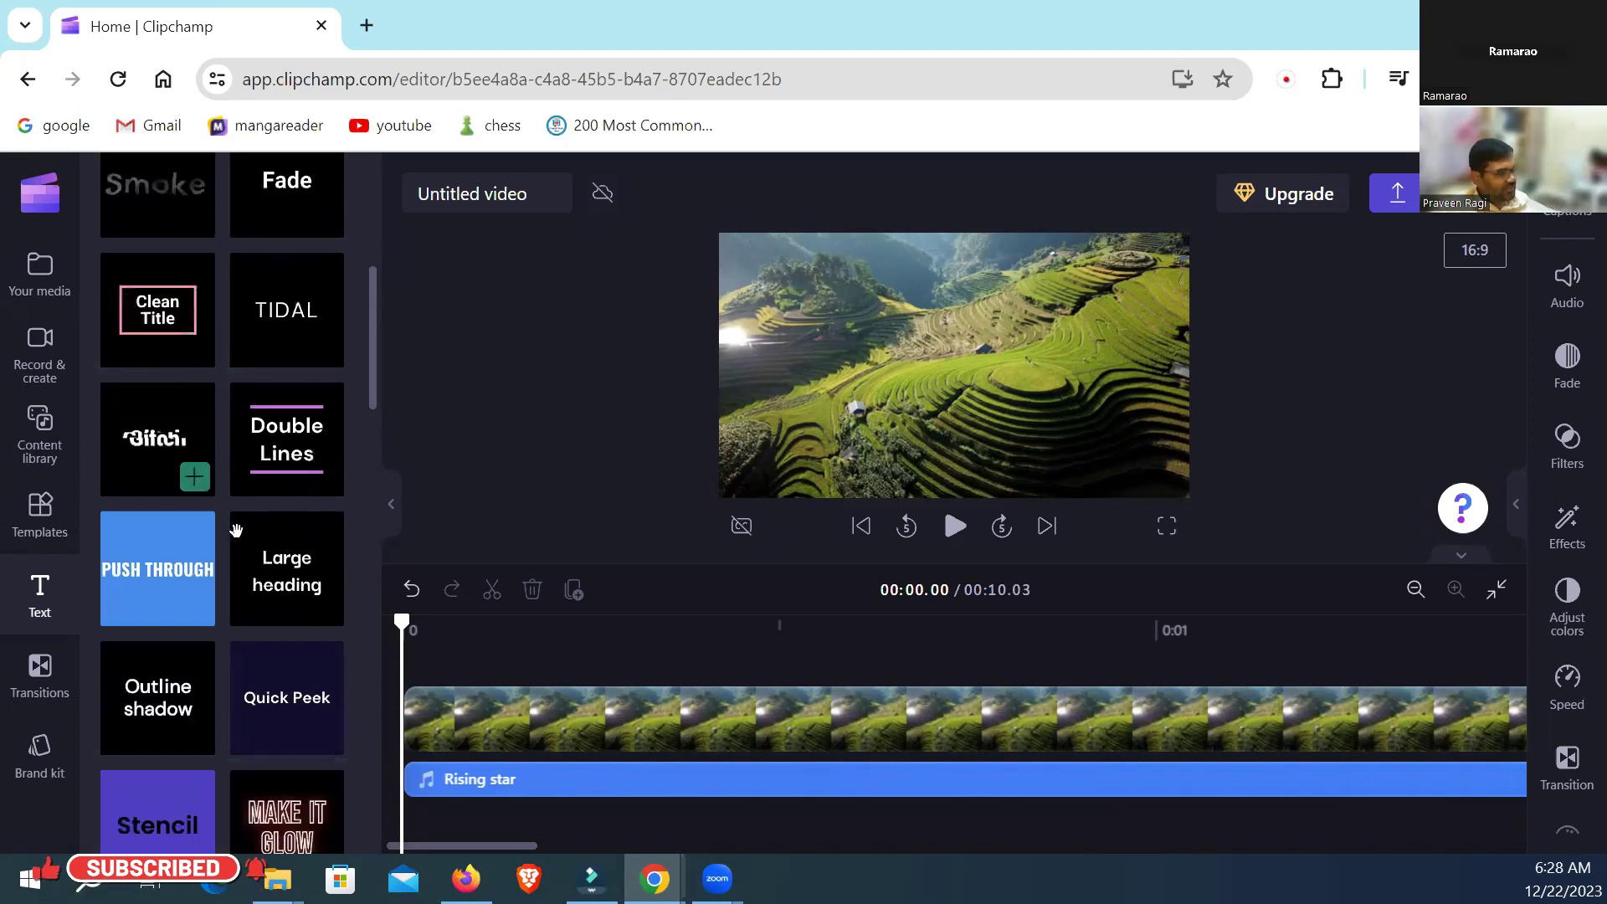
scroll(236, 530, down, 1)
scroll(237, 530, up, 5)
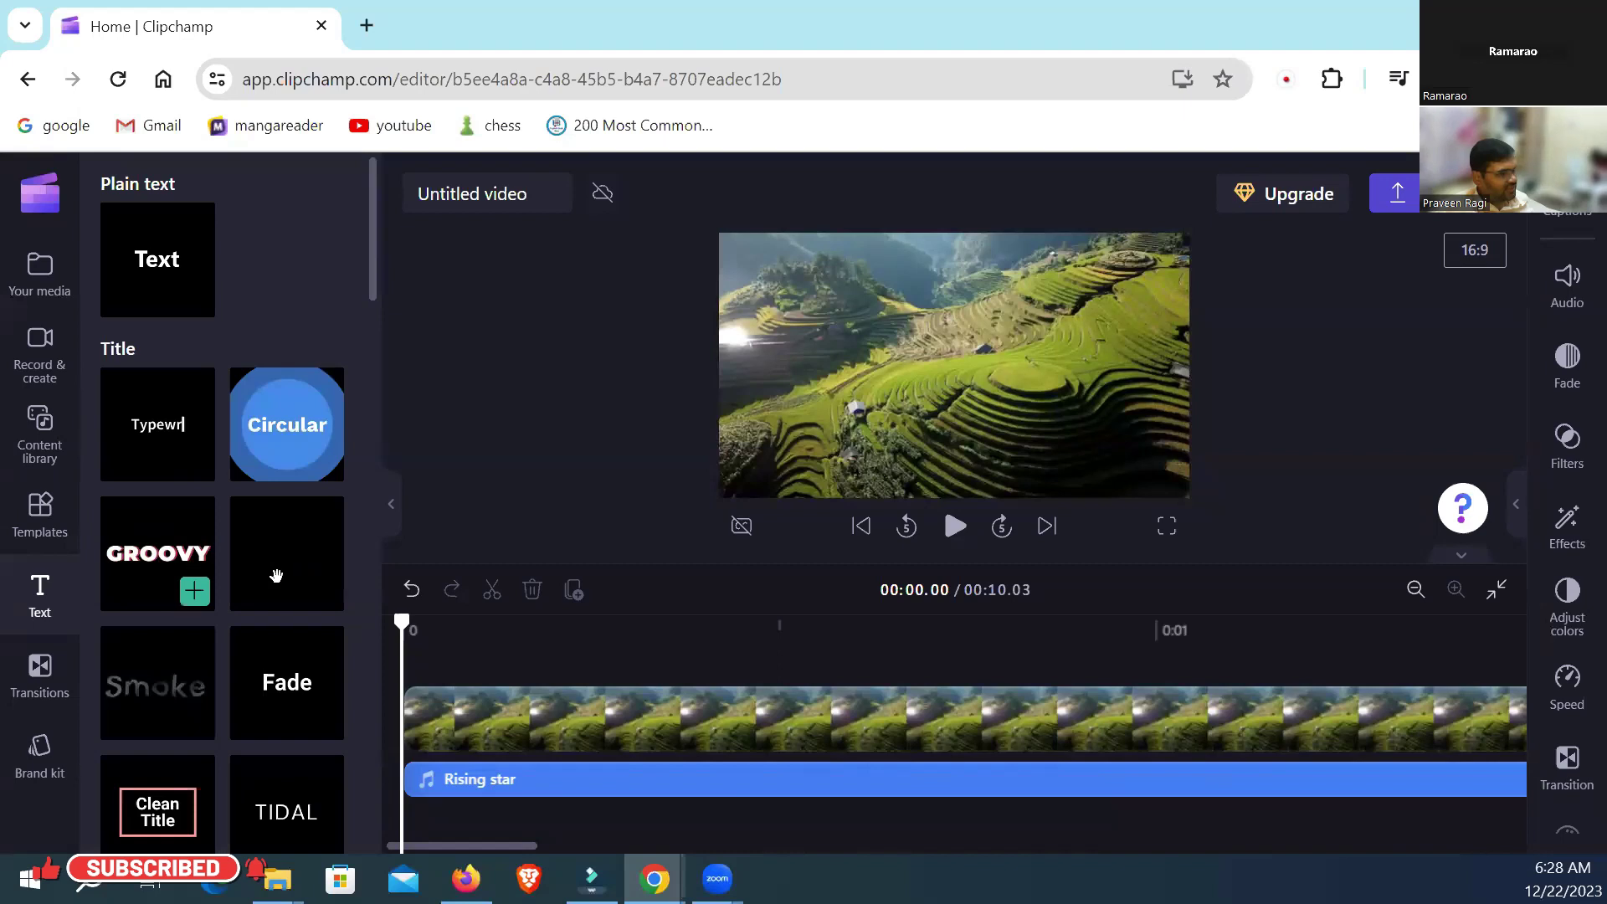
mouse_move(266, 555)
mouse_down()
mouse_move(339, 611)
mouse_move(468, 657)
mouse_up()
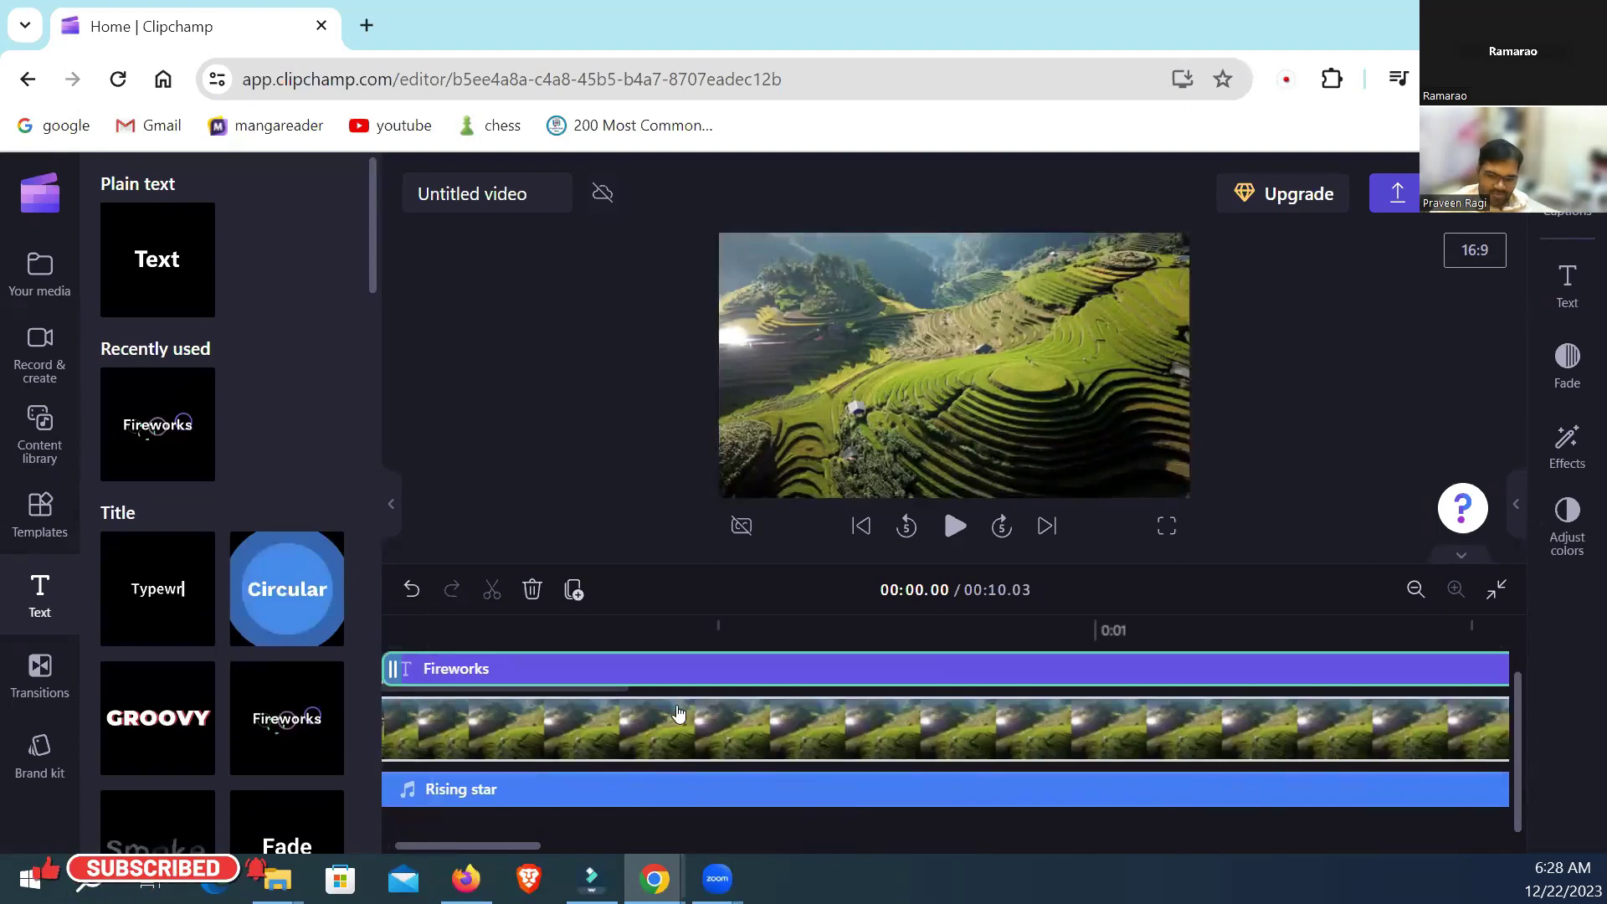
Step: Move the Fireworks title to start at 0:00 and show its Text settings panel
scroll(678, 713, left, 2)
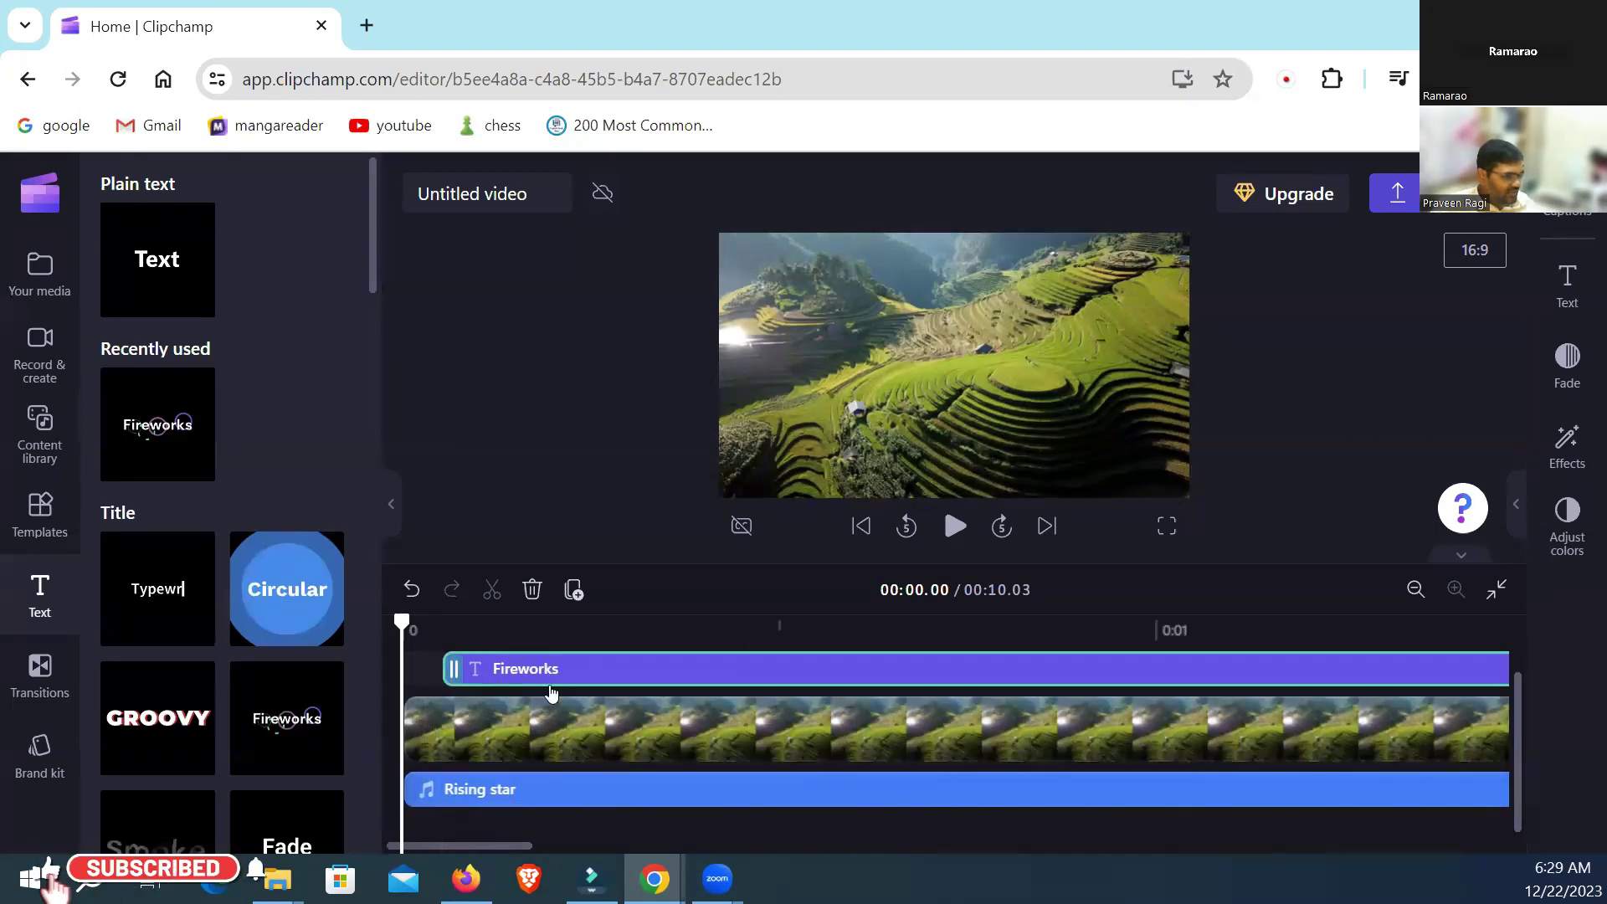
drag(708, 673, 680, 713)
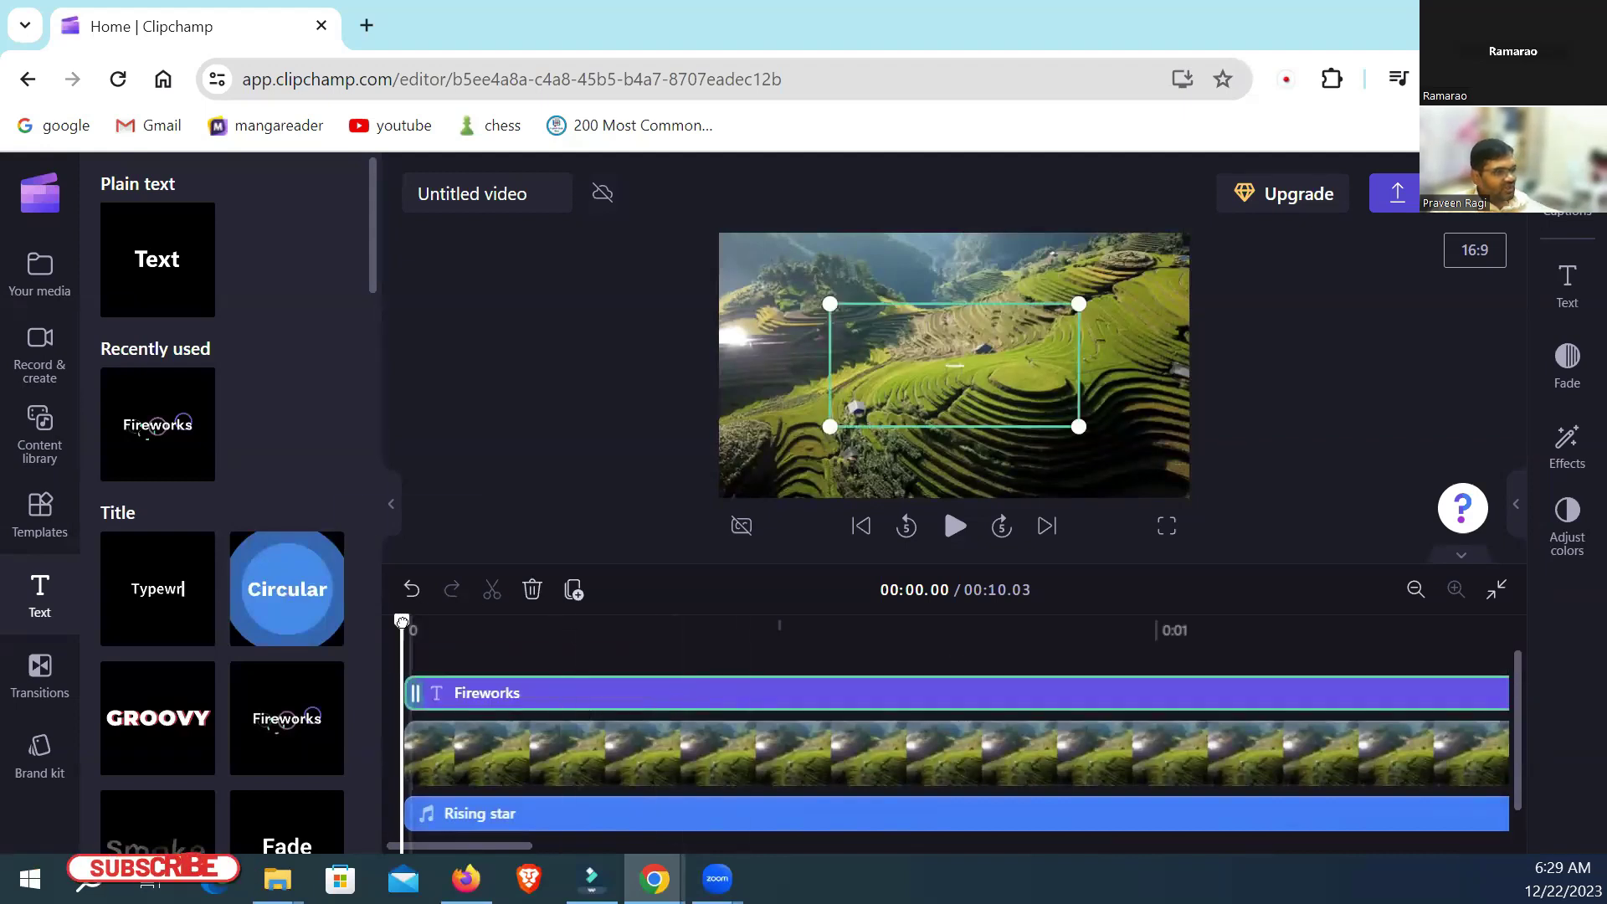
drag(401, 620, 558, 685)
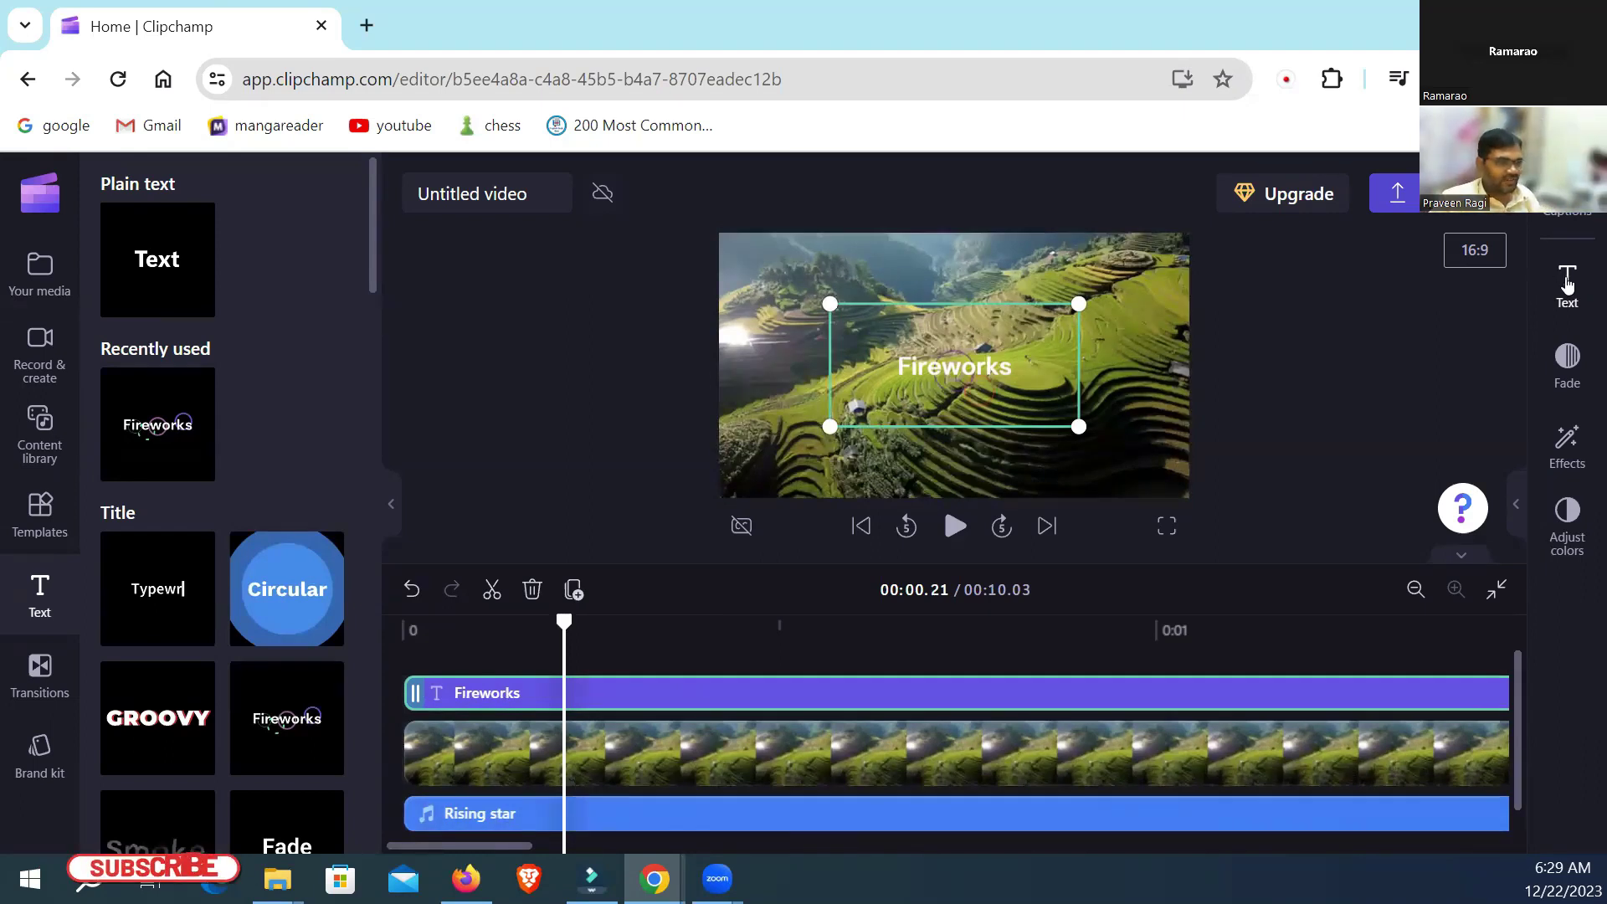
click(1540, 281)
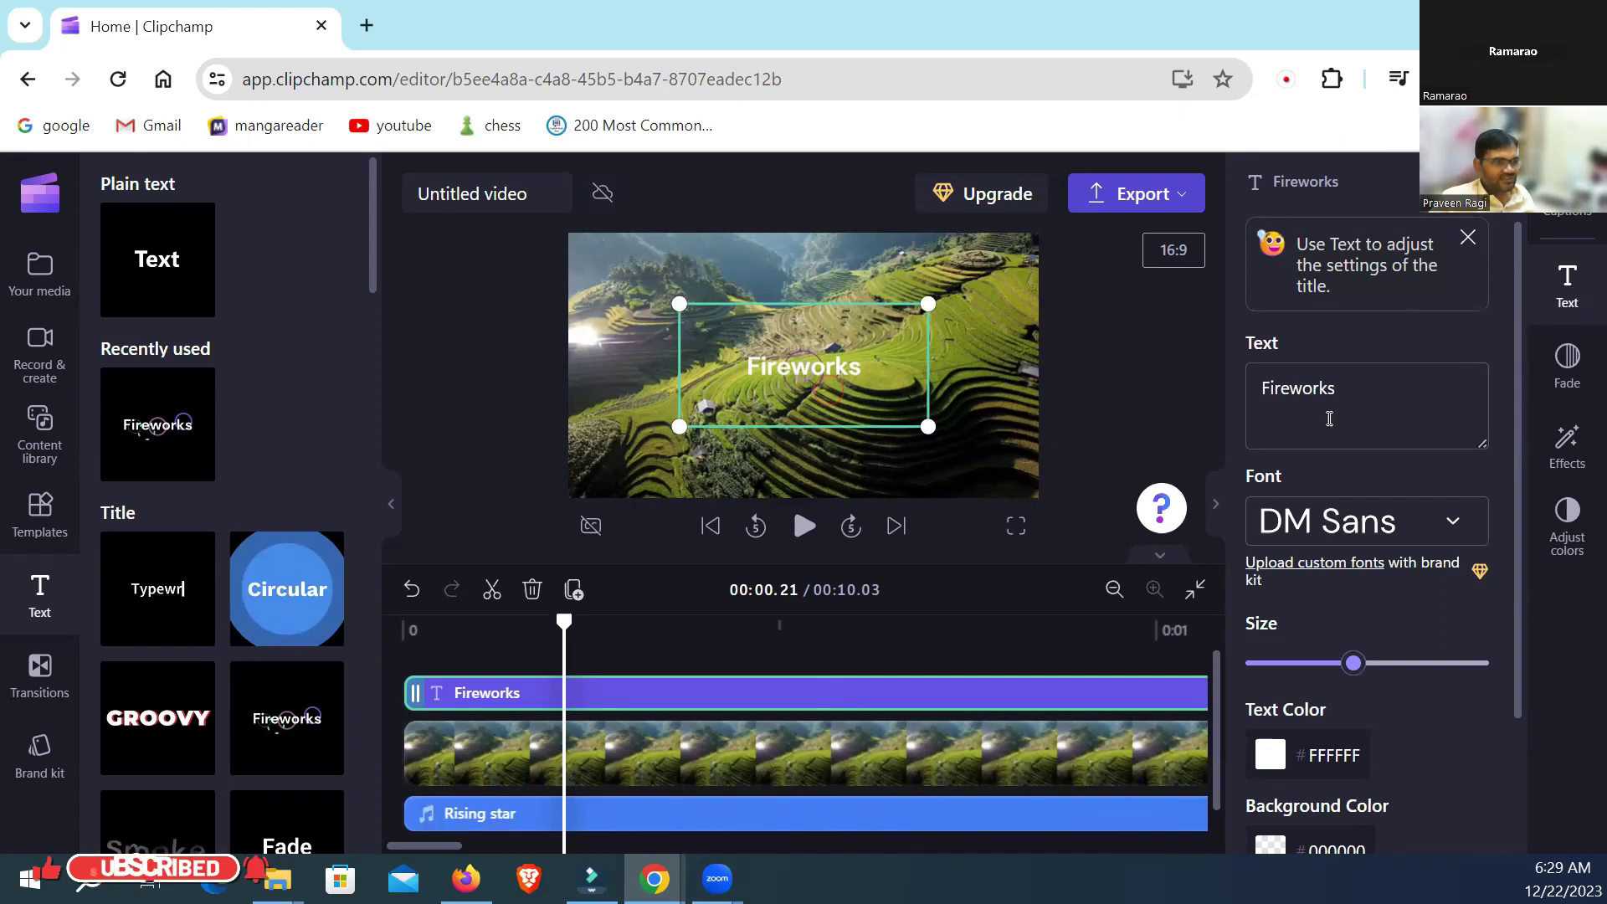
Step: Replace "Fireworks" with the pasted quote, breaking lines before "you've" and "and"
drag(1355, 394, 1258, 395)
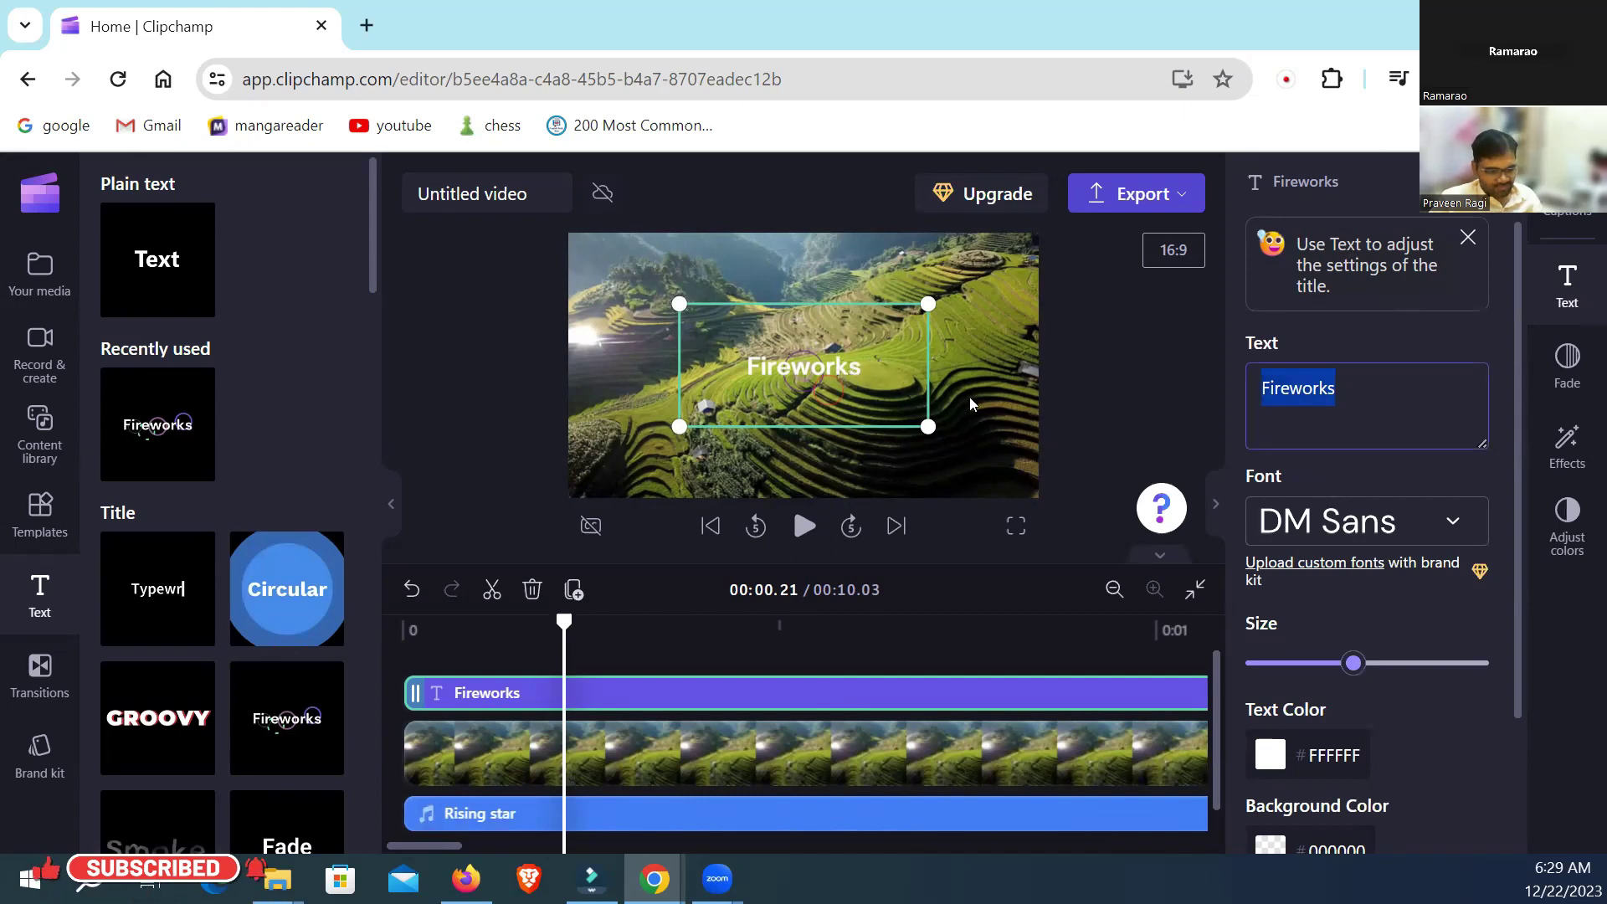
text("When you have a dream, you've got to grab it and never let go.")
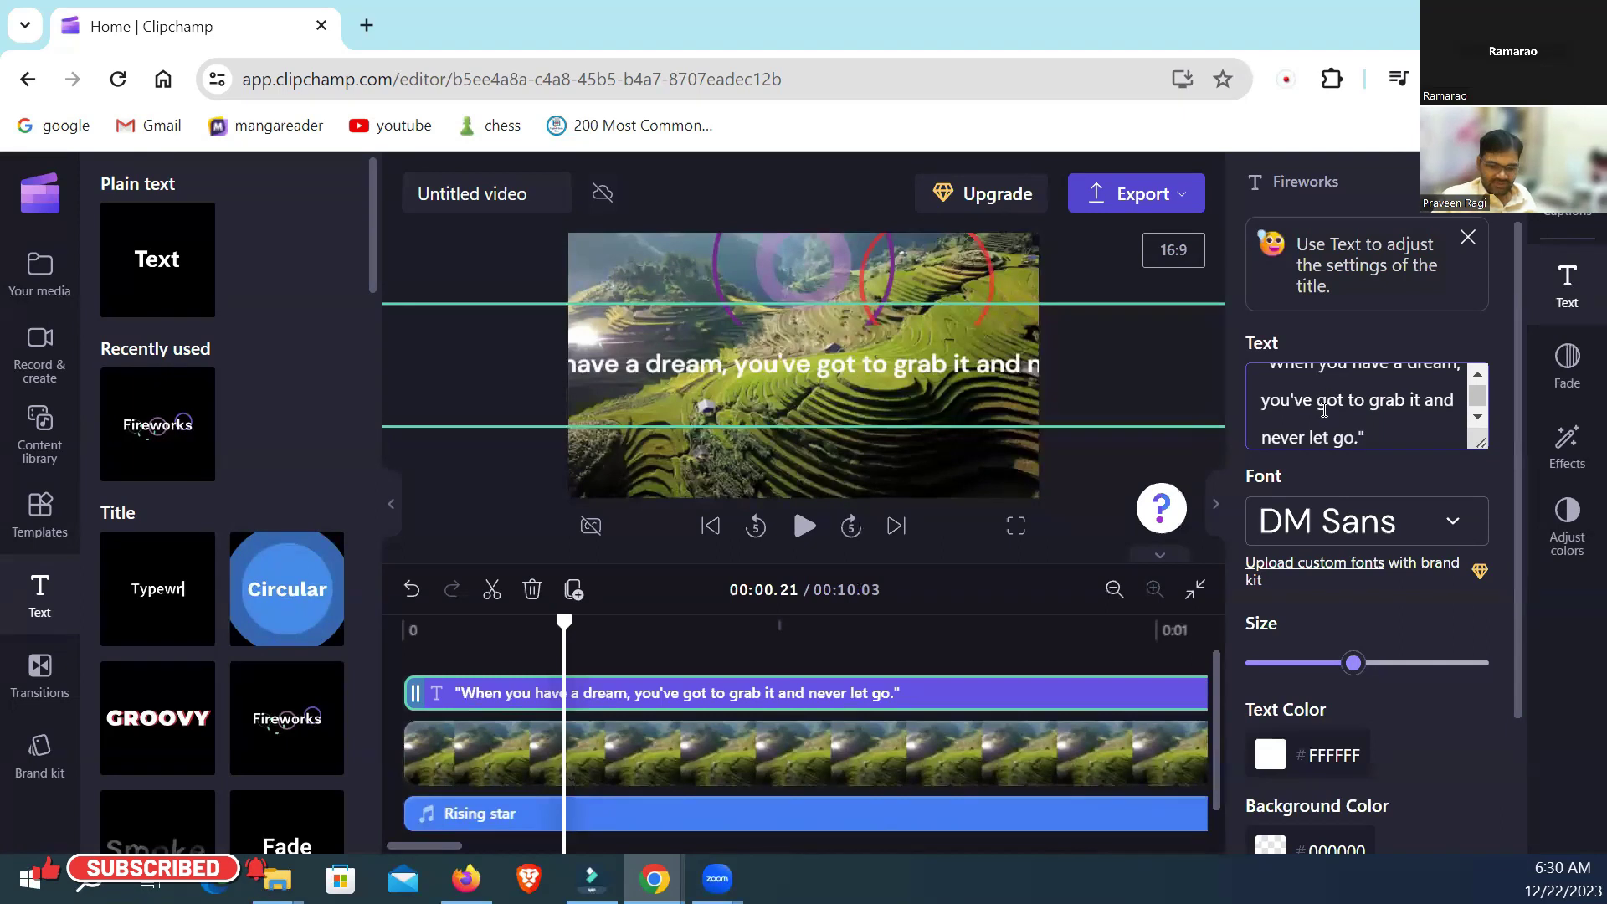
key(ctrl+Home)
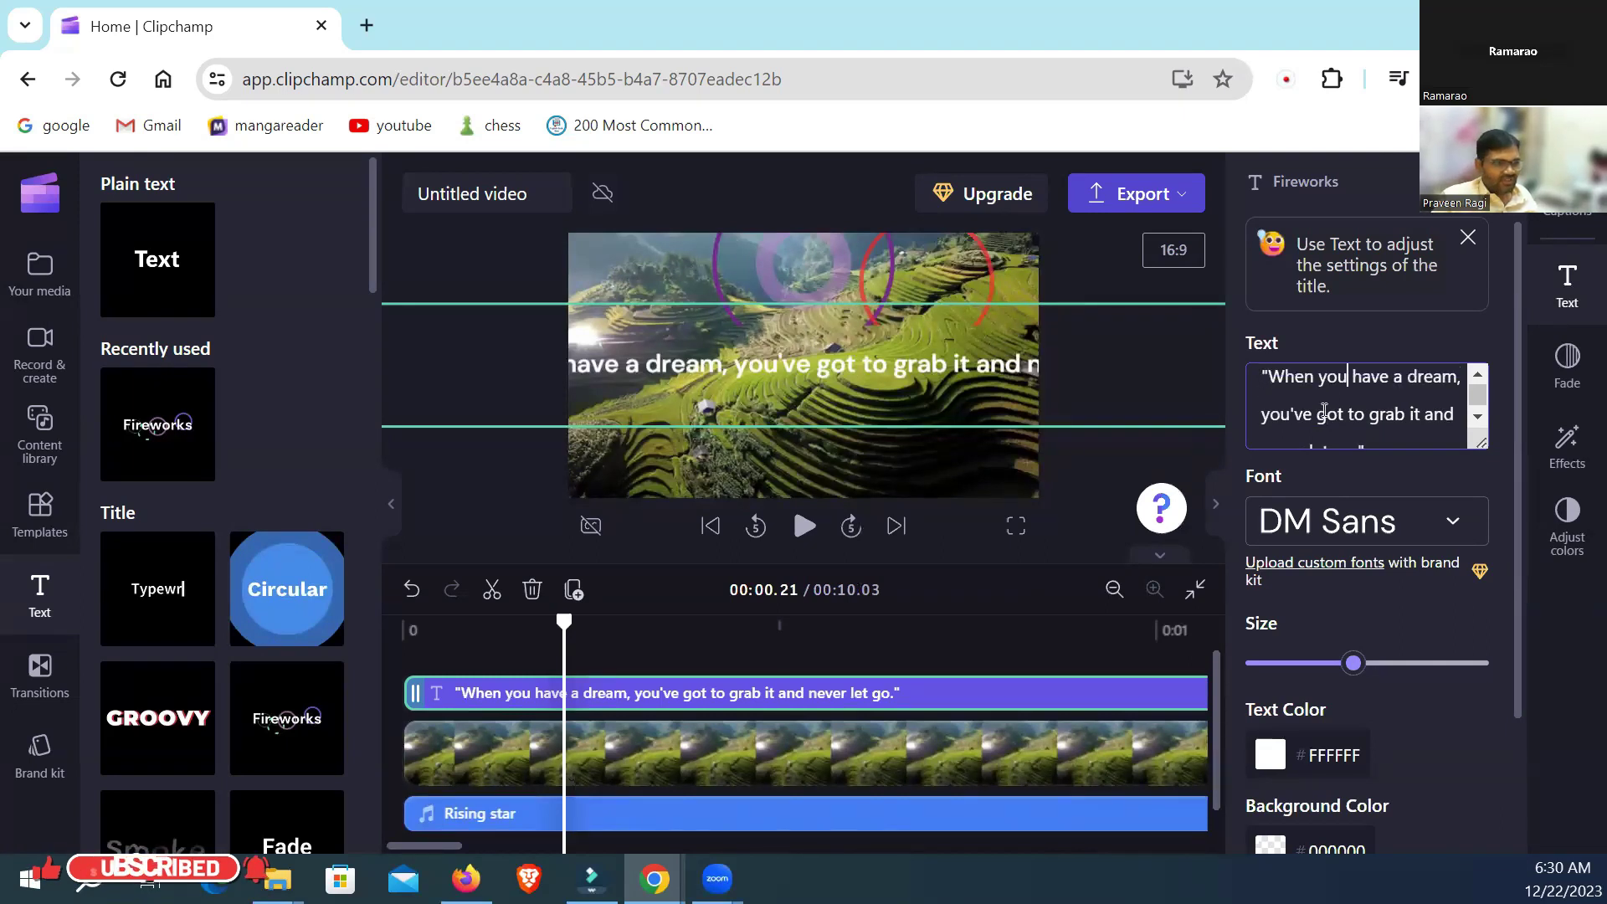
key(Down)
key(Home)
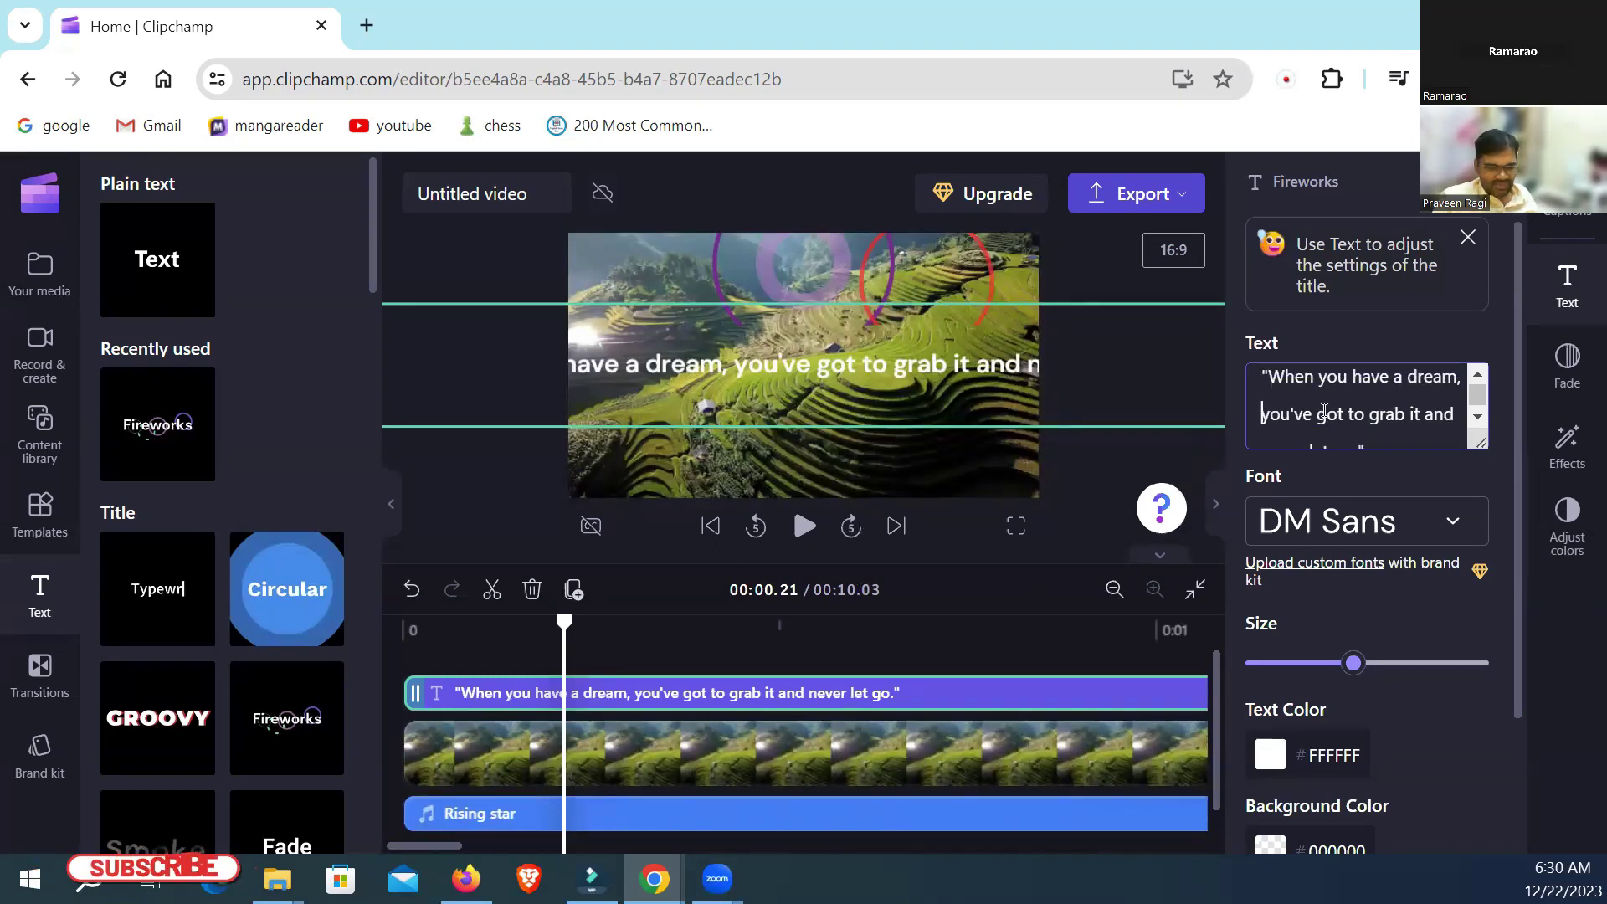
key(Return)
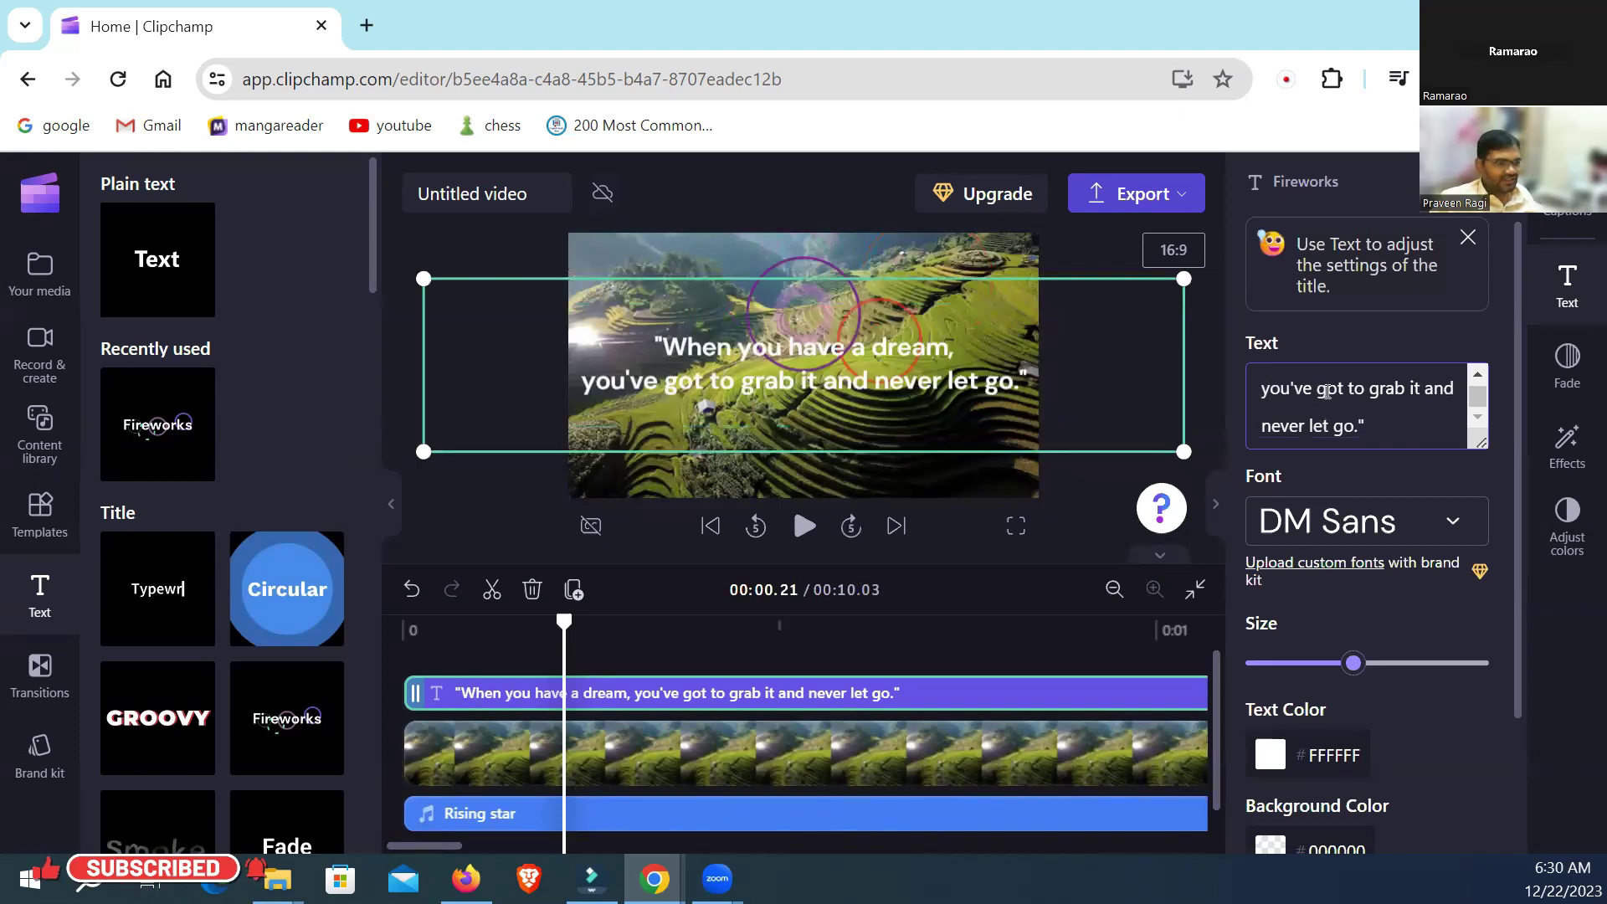
key(ctrl+Right)
key(ctrl+Right)
key(ctrl+Right)
key(ctrl+Right)
key(ctrl+Right)
key(Return)
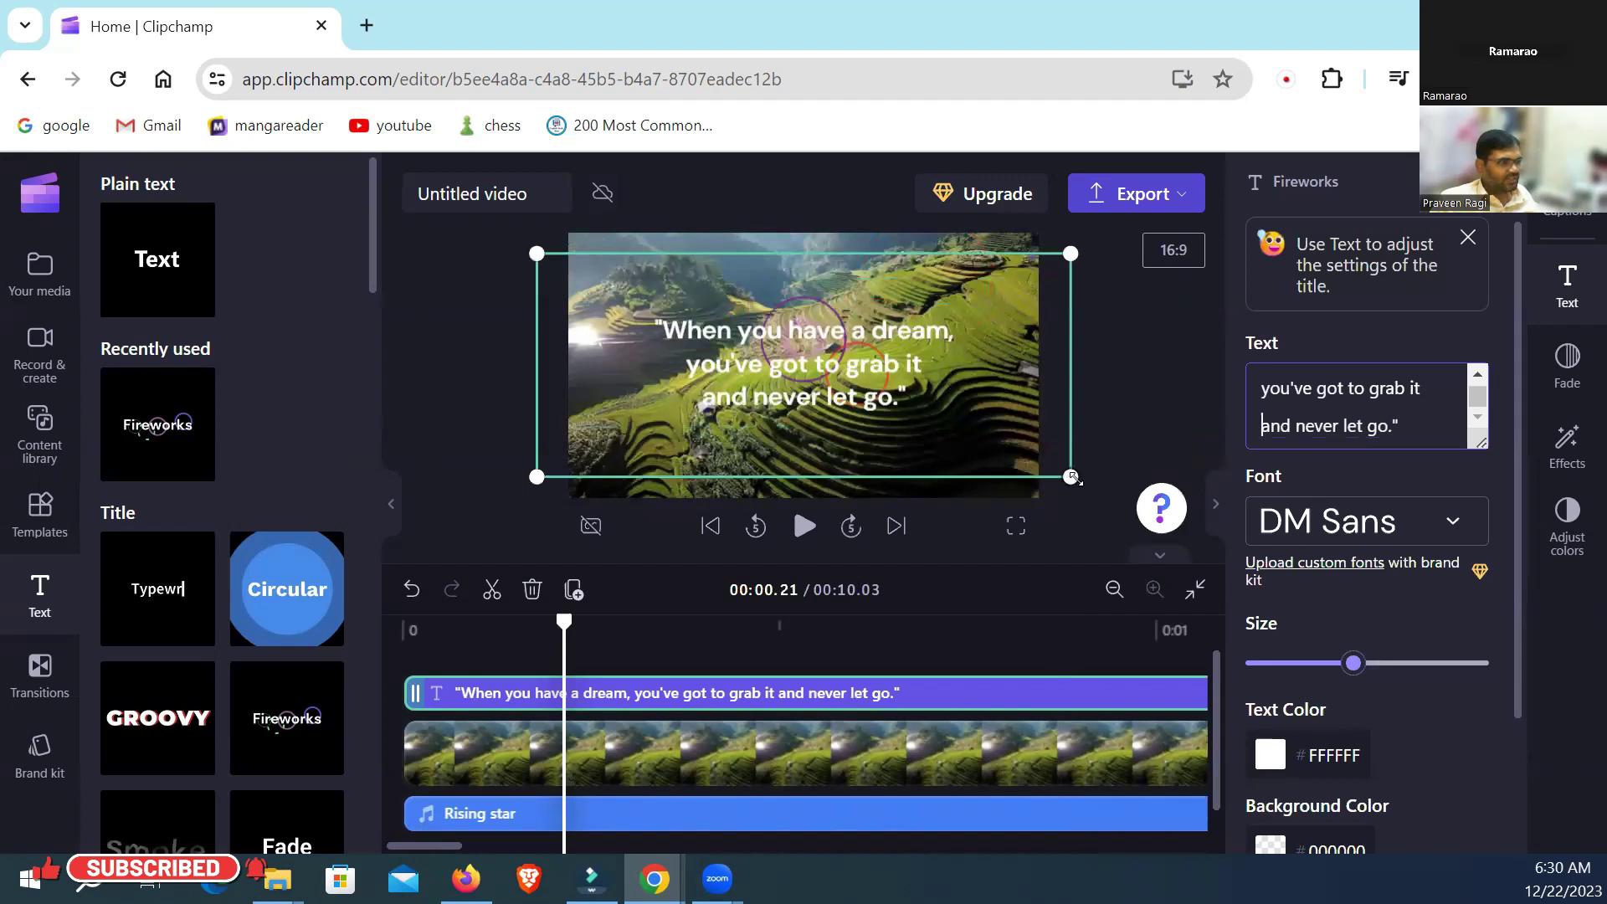
Step: Enlarge the quote title box and centre it on the video frame
drag(1070, 476, 1113, 495)
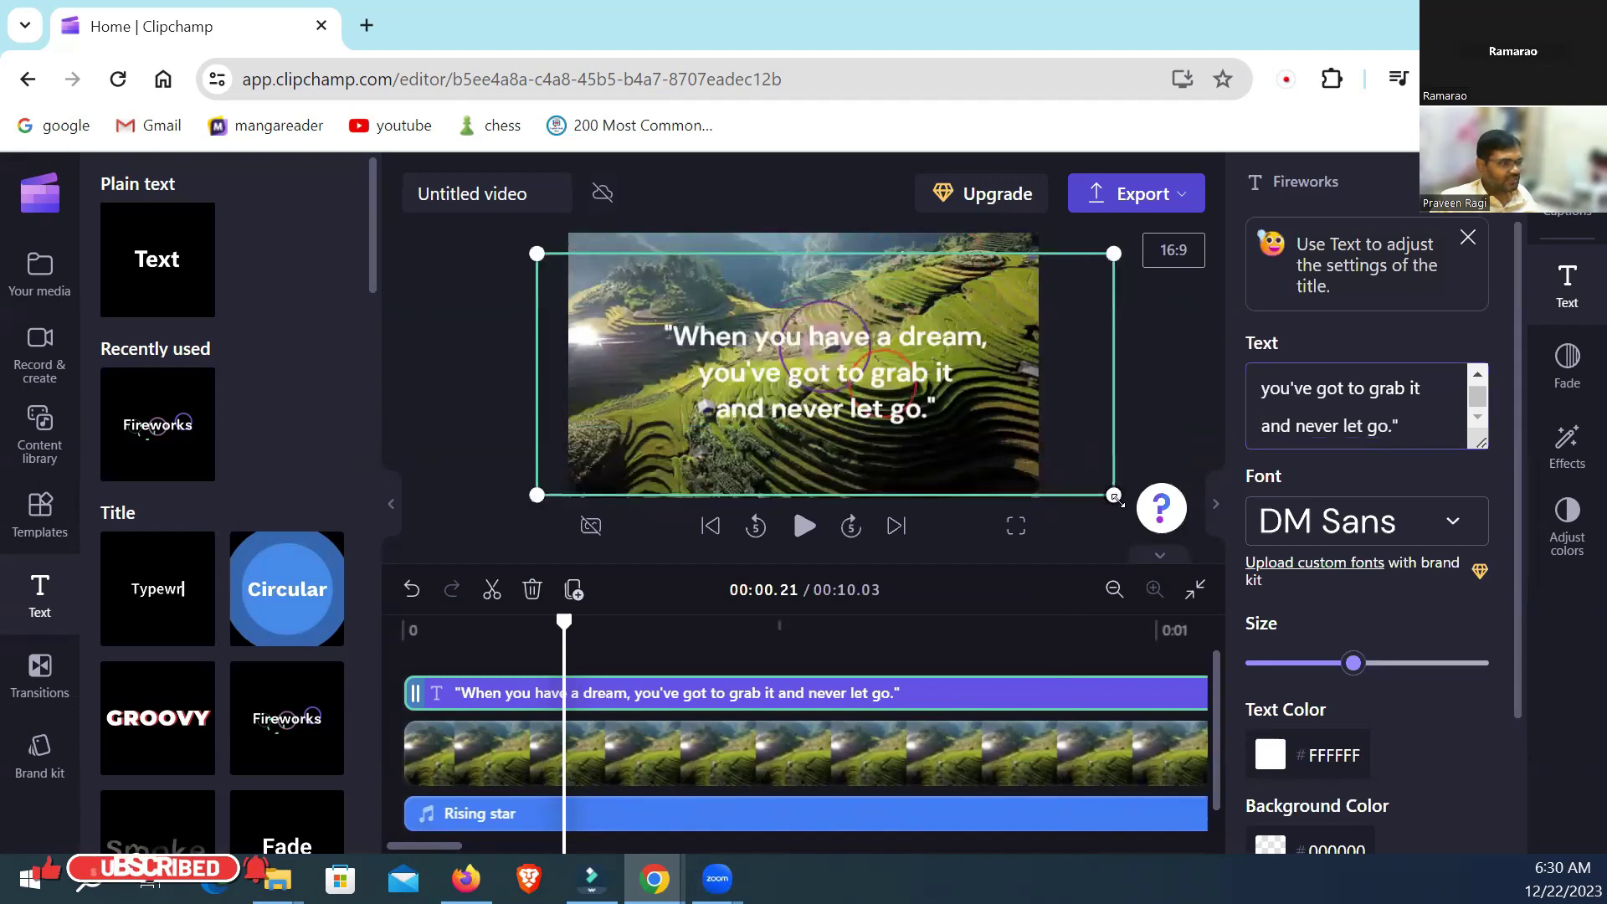
drag(537, 253, 487, 220)
drag(1106, 411, 1106, 366)
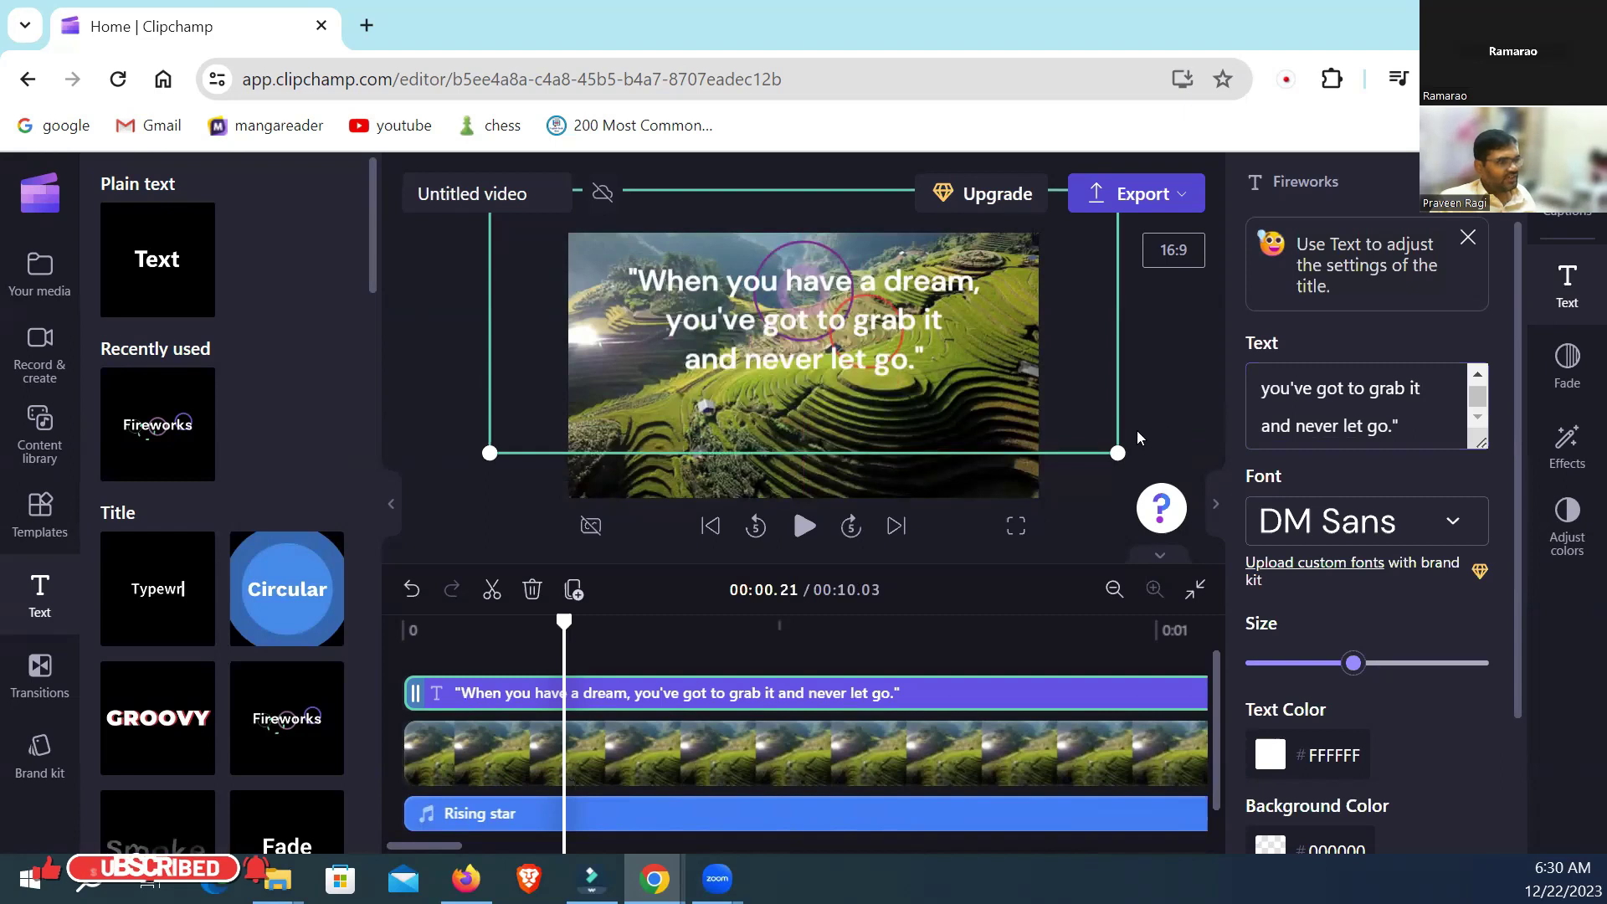
Step: Stretch the quote clip to 00:10.03 and place a Typewriter title from about 0:06 to the end
click(1143, 434)
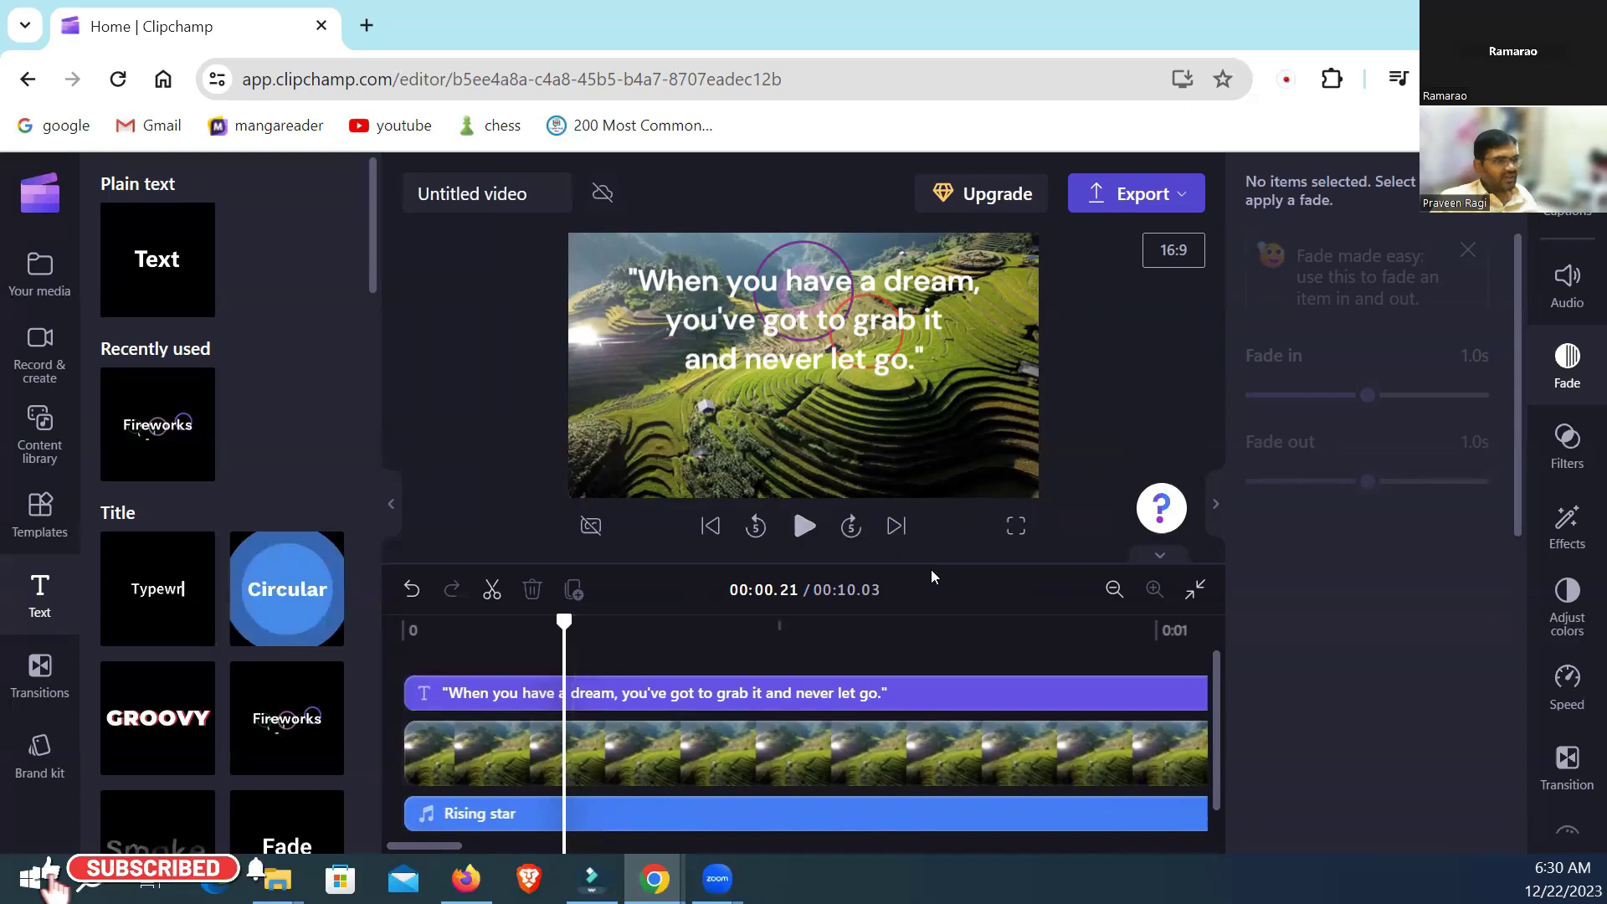
click(1114, 589)
click(1113, 589)
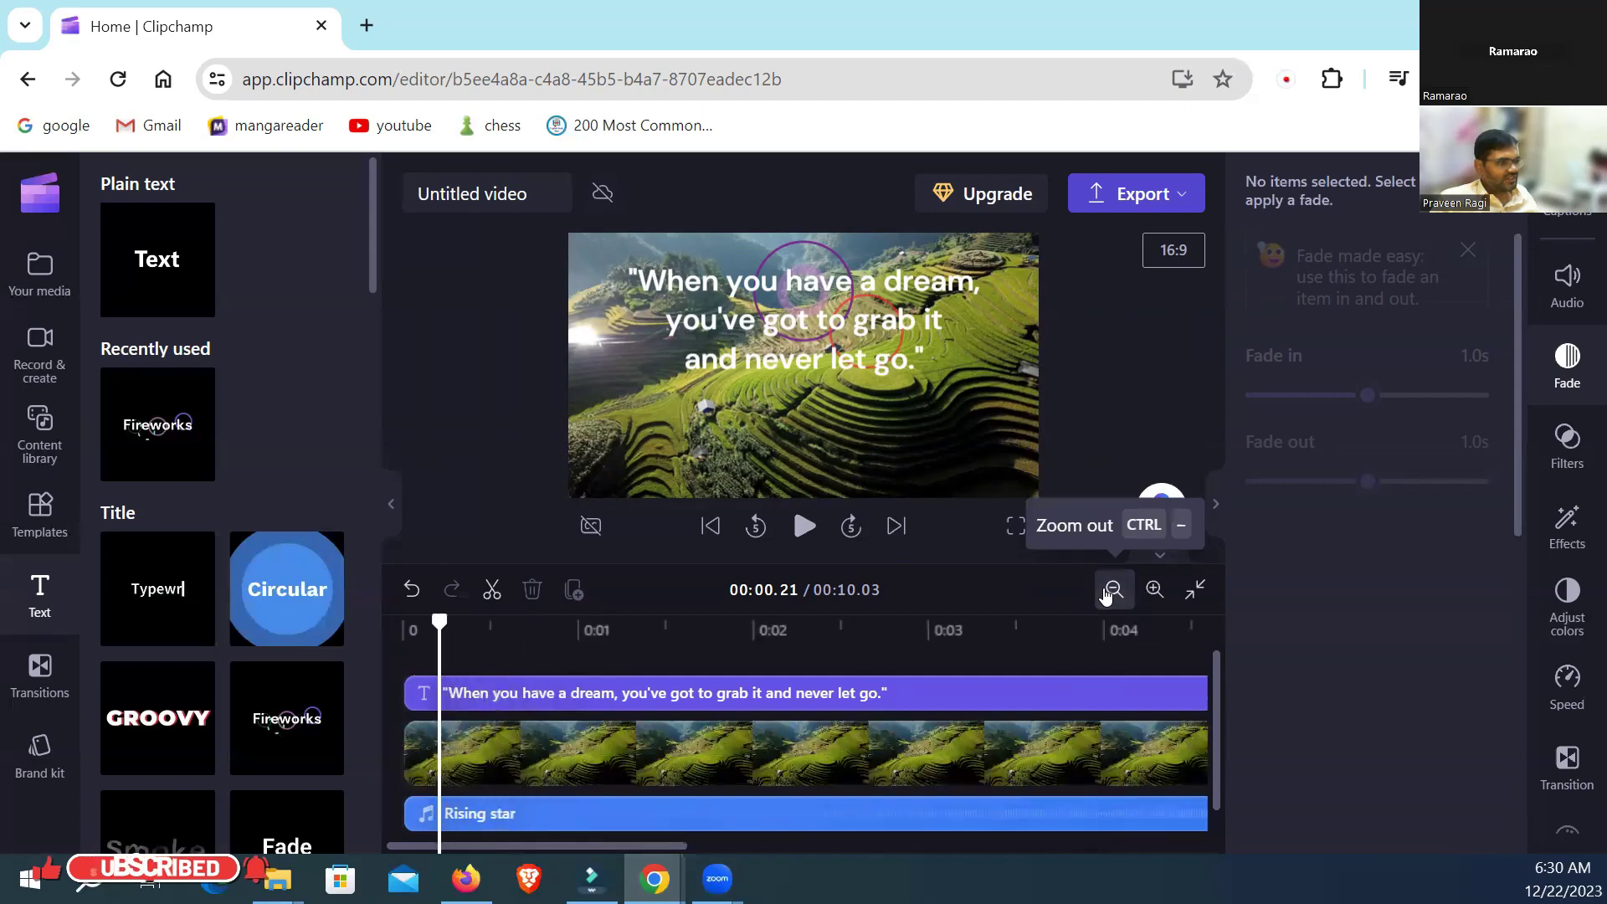
click(1113, 589)
click(1113, 589)
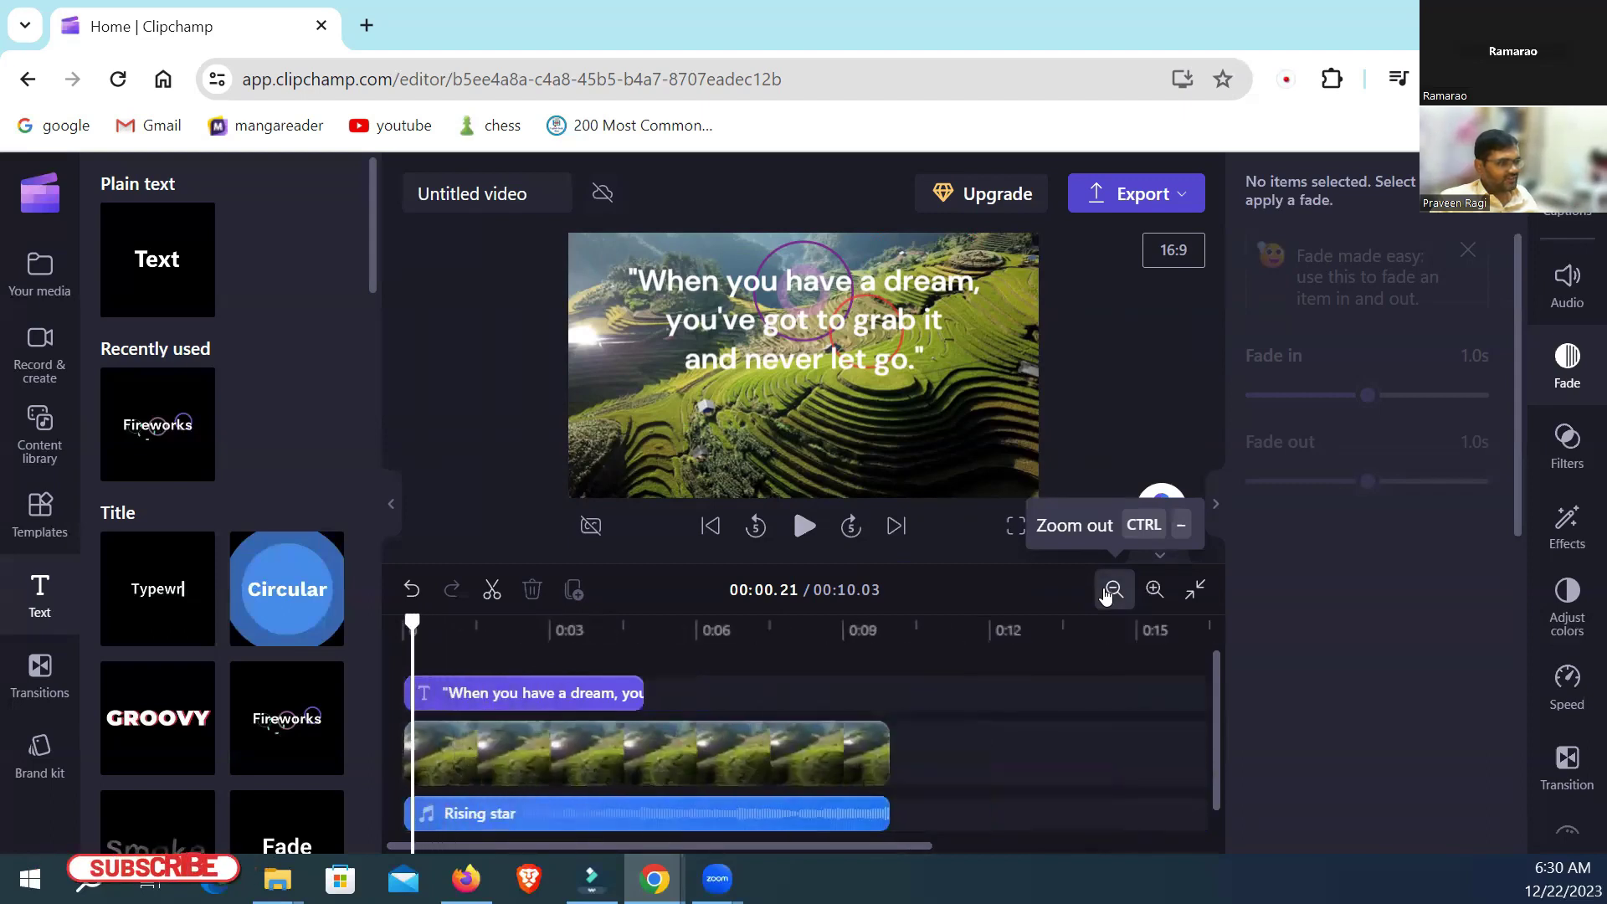
click(639, 695)
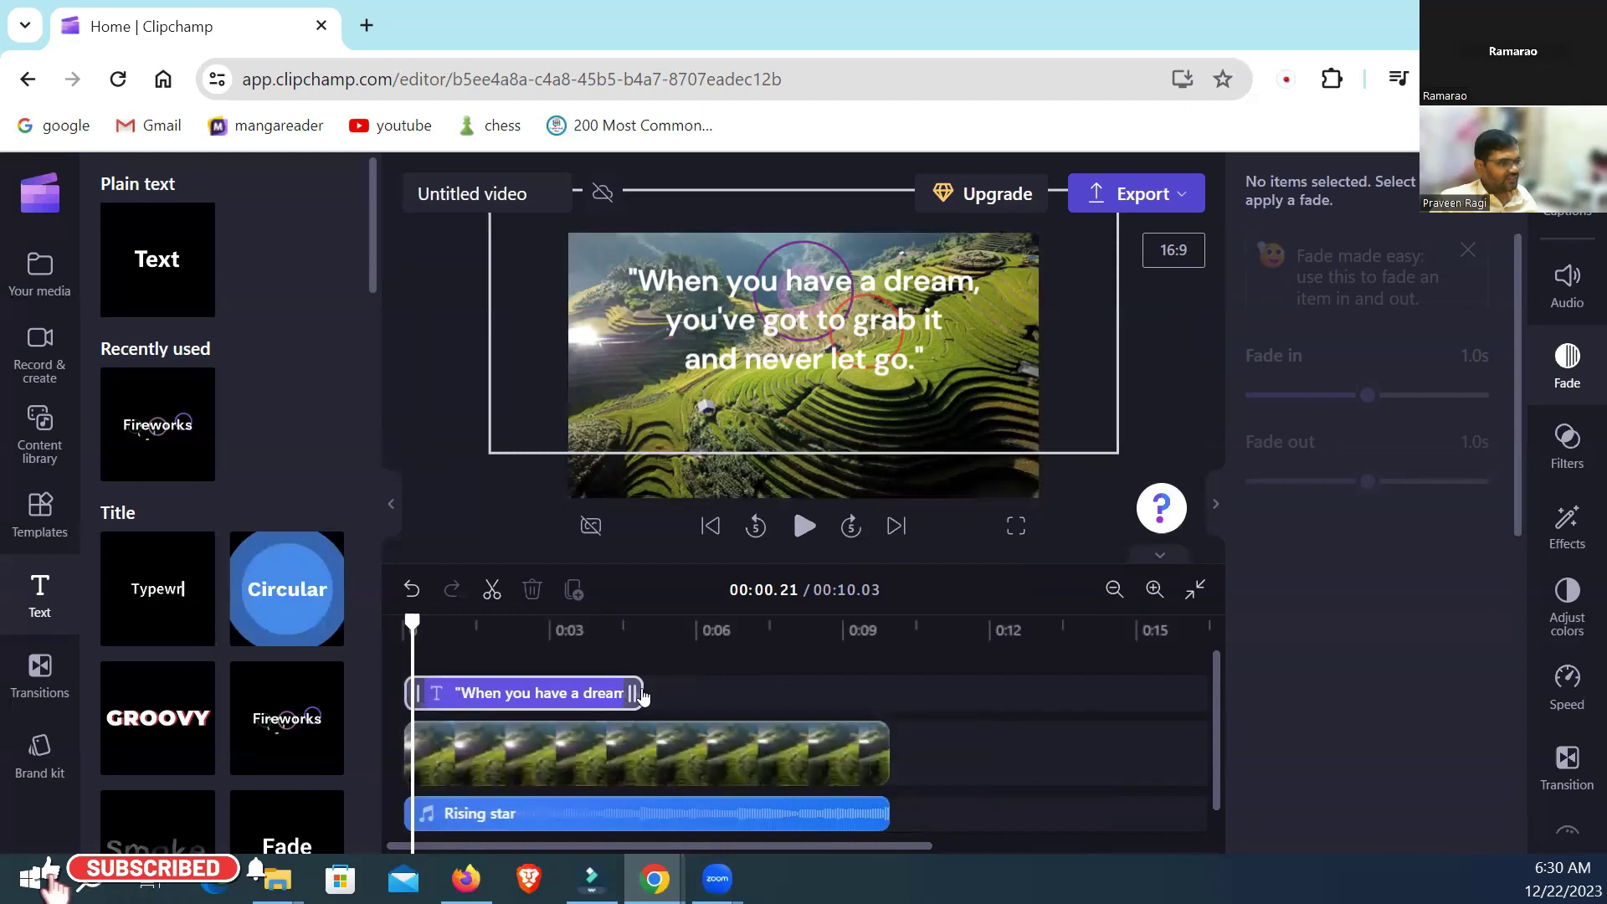
drag(640, 691, 888, 771)
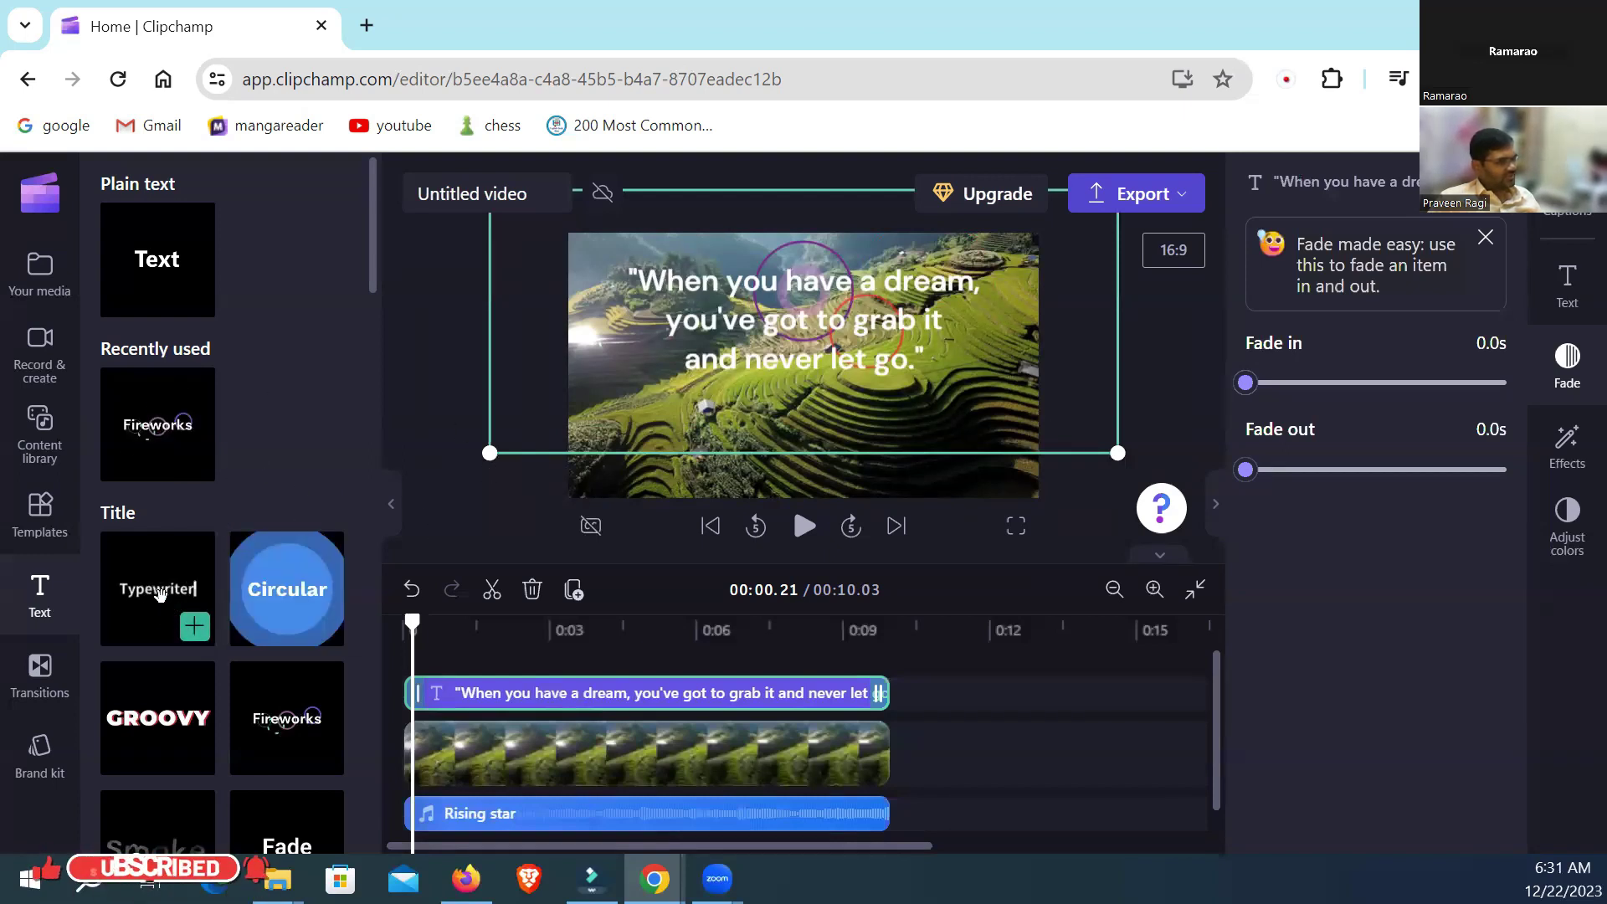
drag(160, 593, 717, 695)
drag(928, 693, 891, 745)
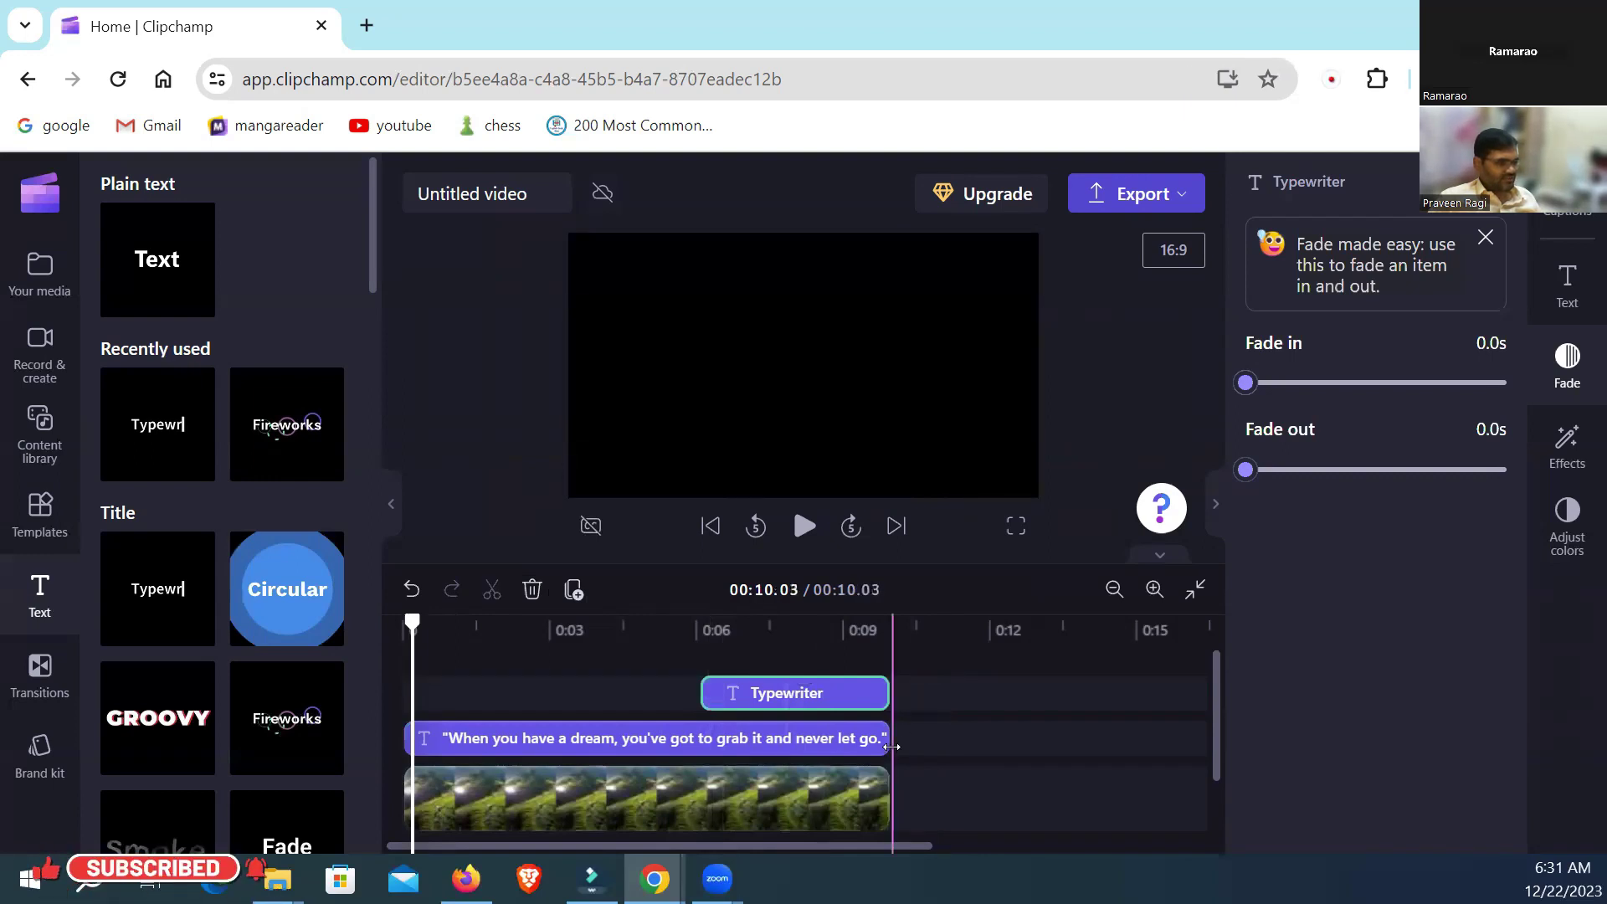
Step: Undo the Typewriter clip trim and replace its title text with '— Carol Burnett' from the quotes page
click(773, 694)
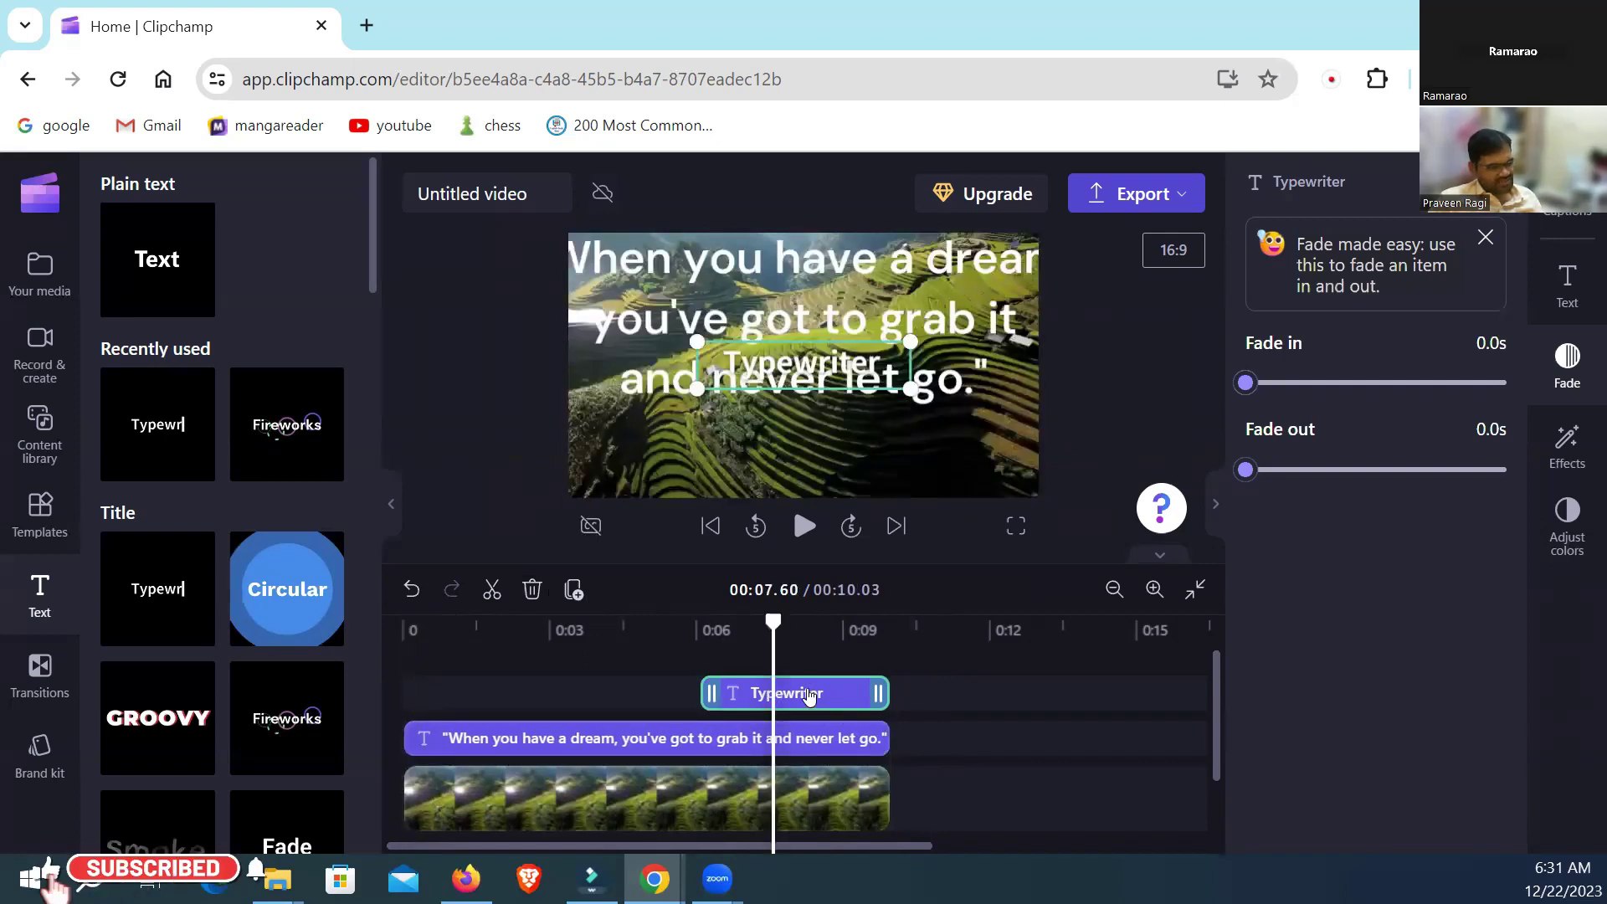
key(ctrl+z)
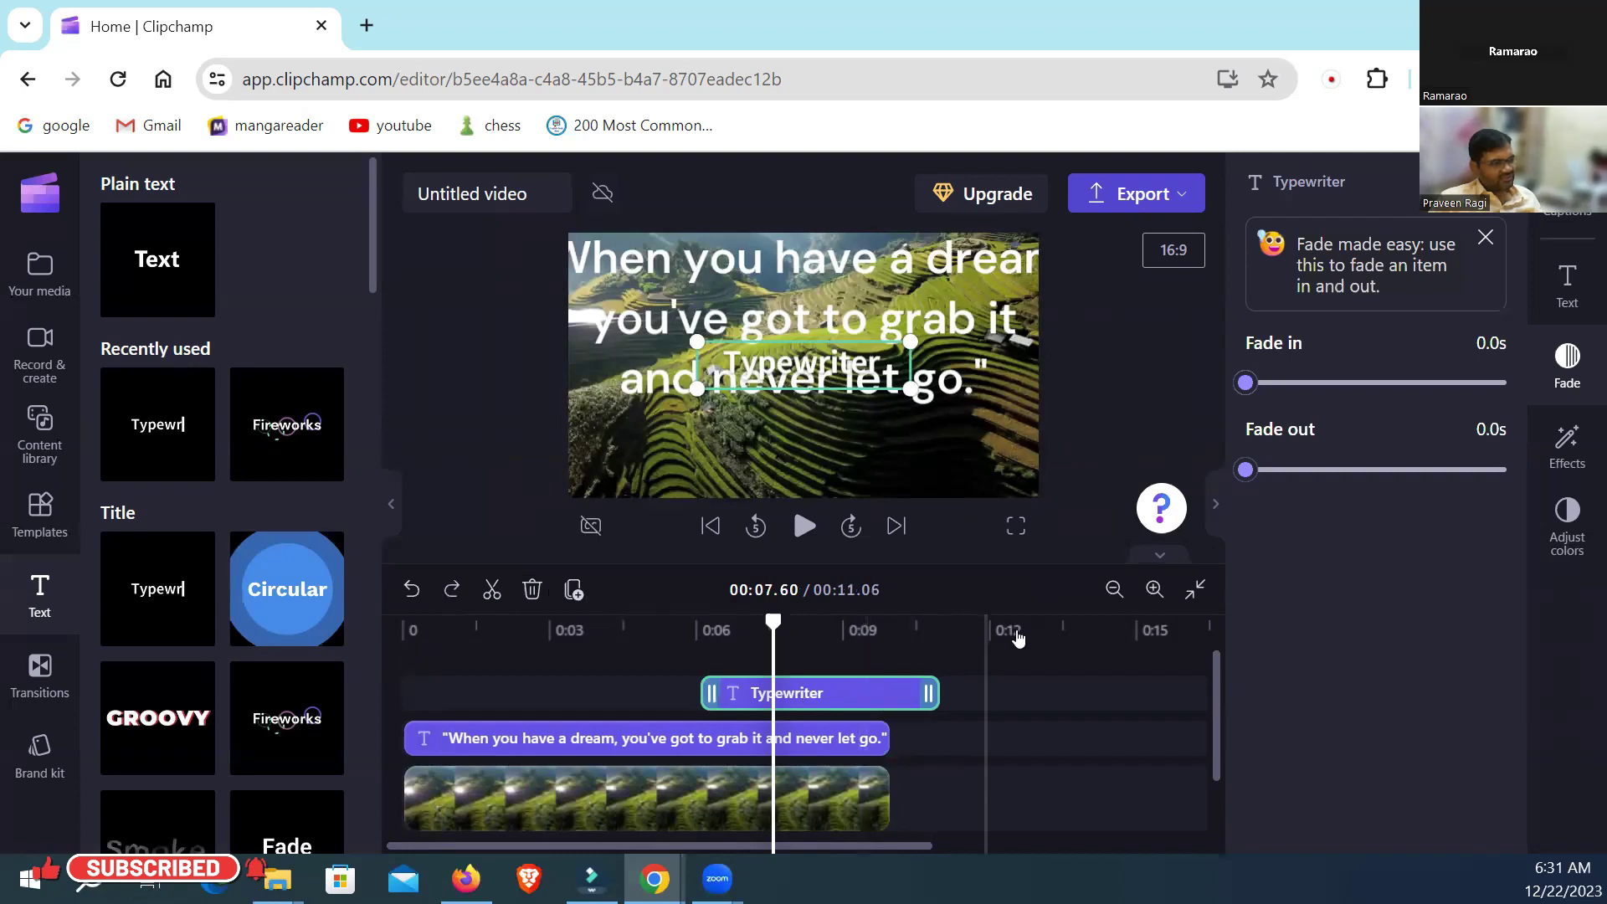
click(1567, 283)
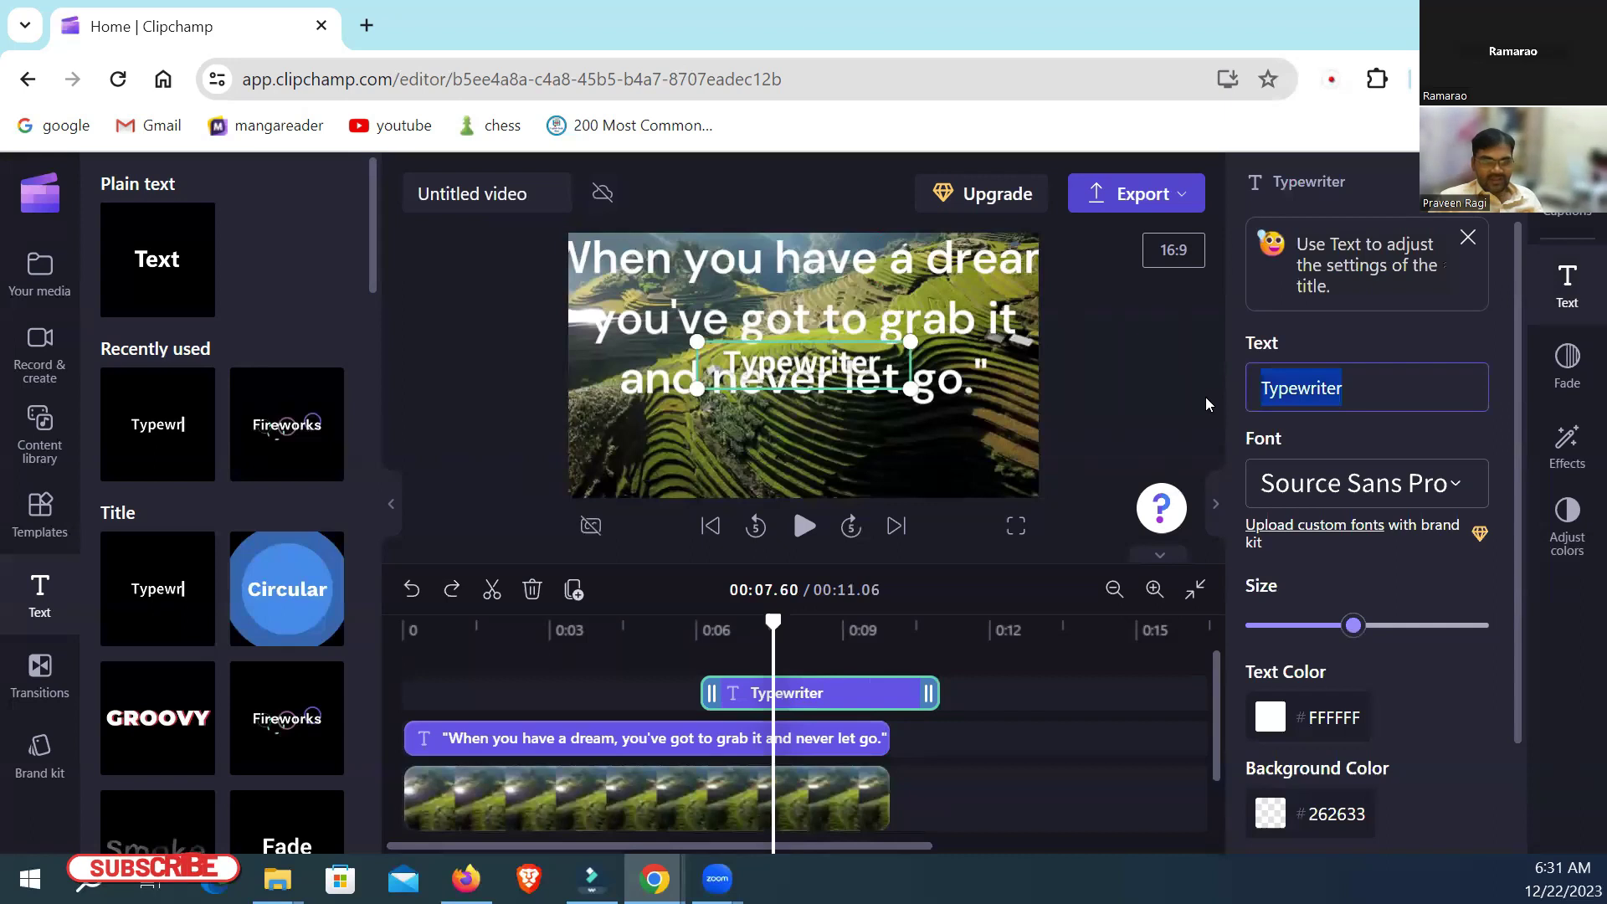
key(alt+Tab)
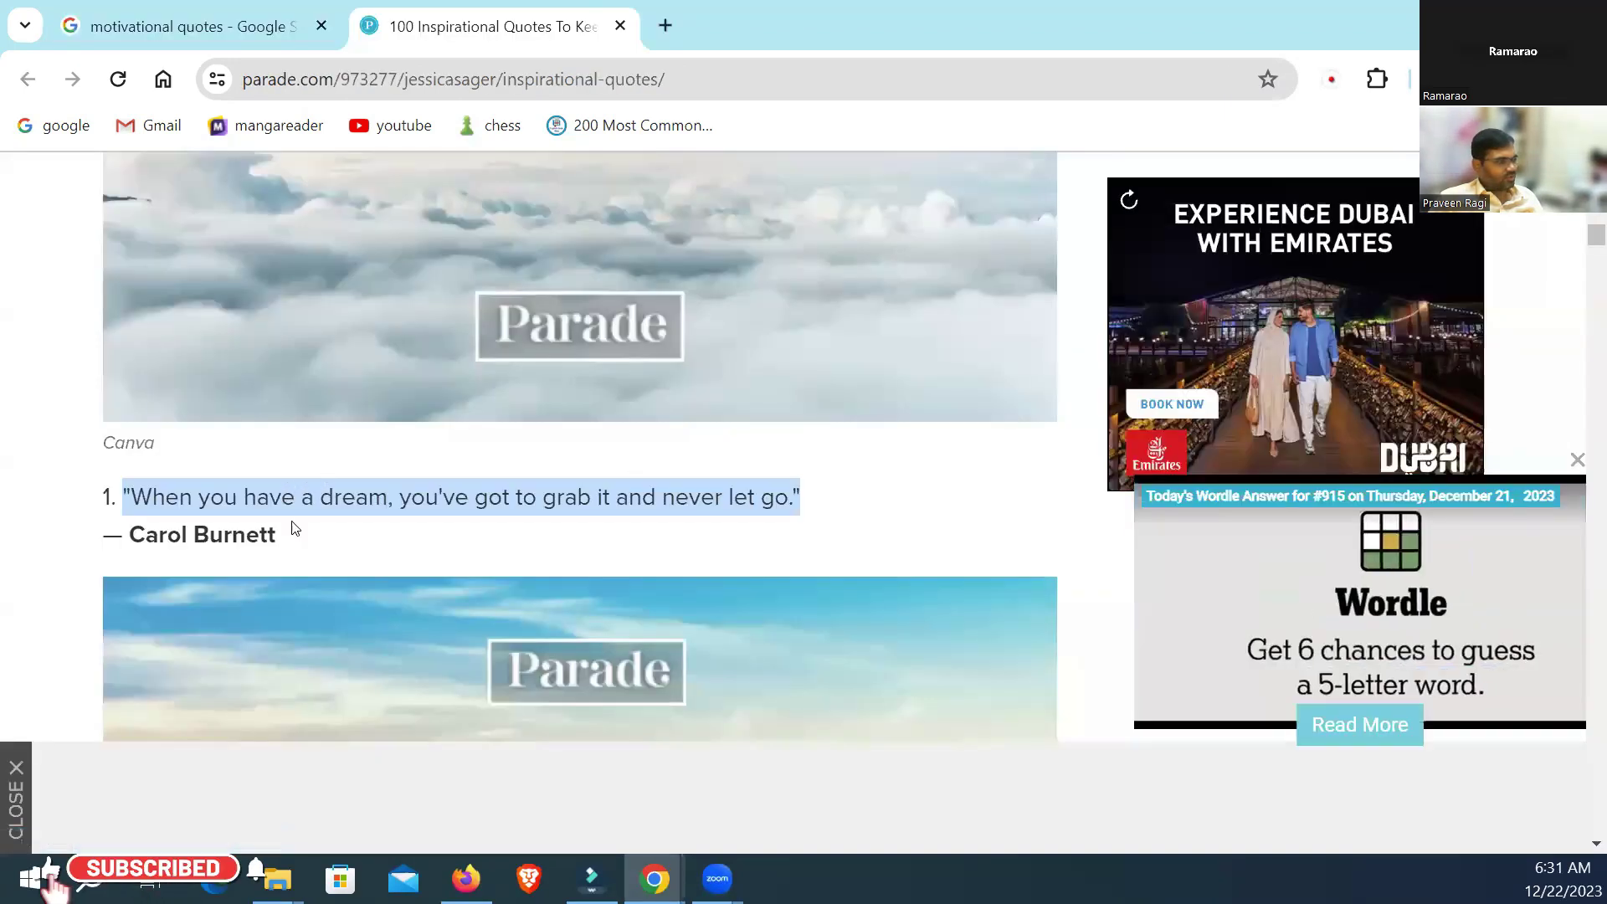
drag(289, 534, 106, 534)
key(ctrl+c)
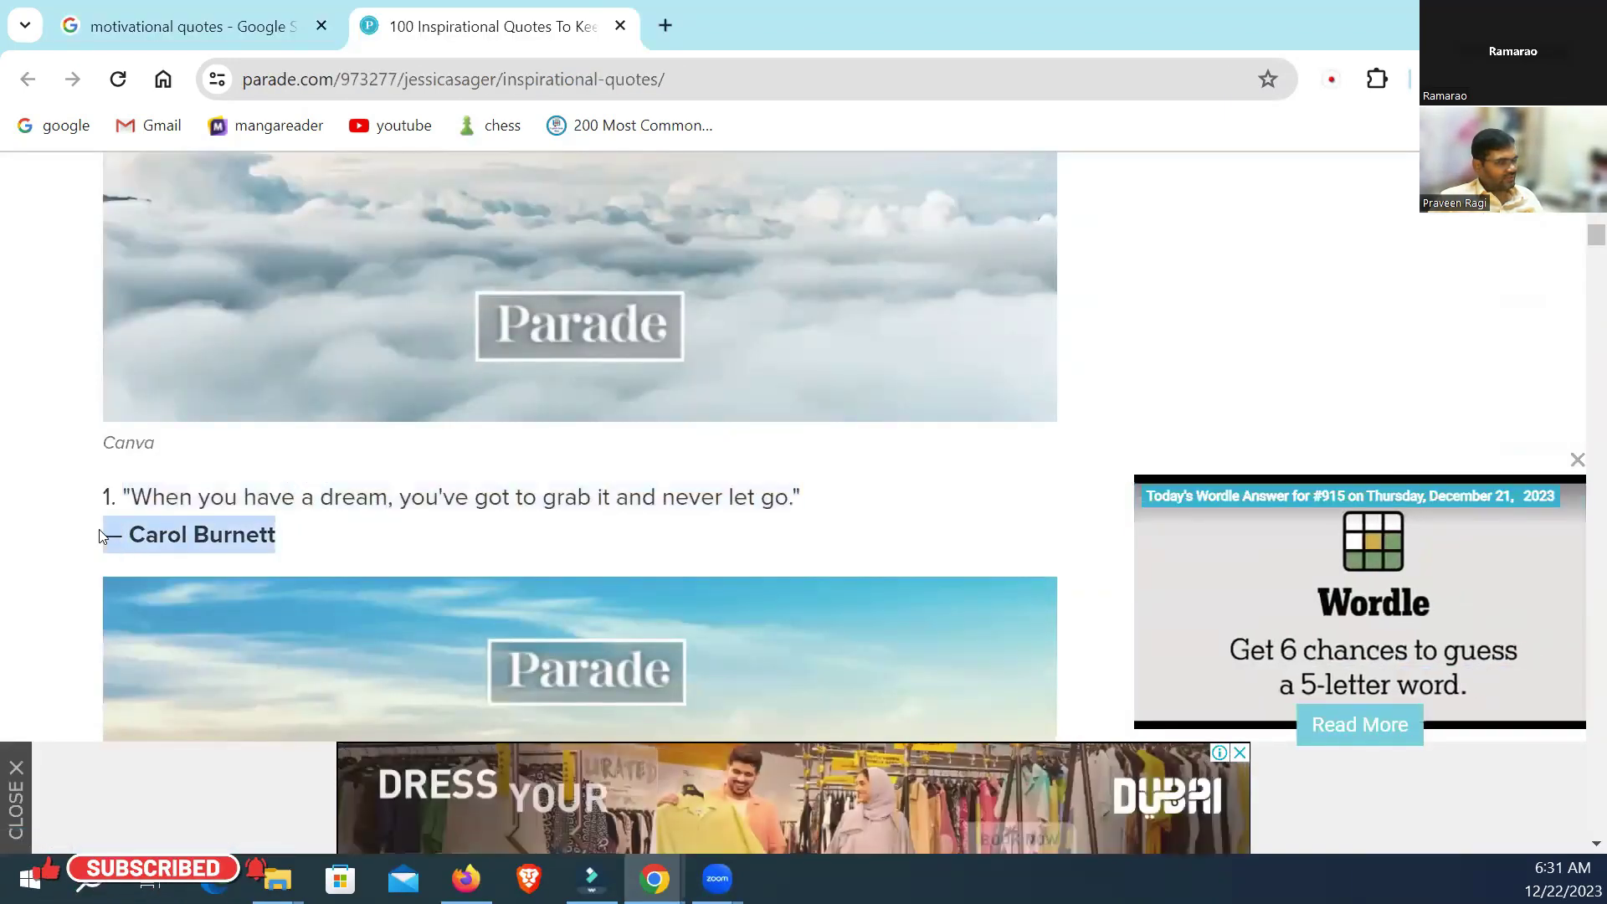
key(alt+Tab)
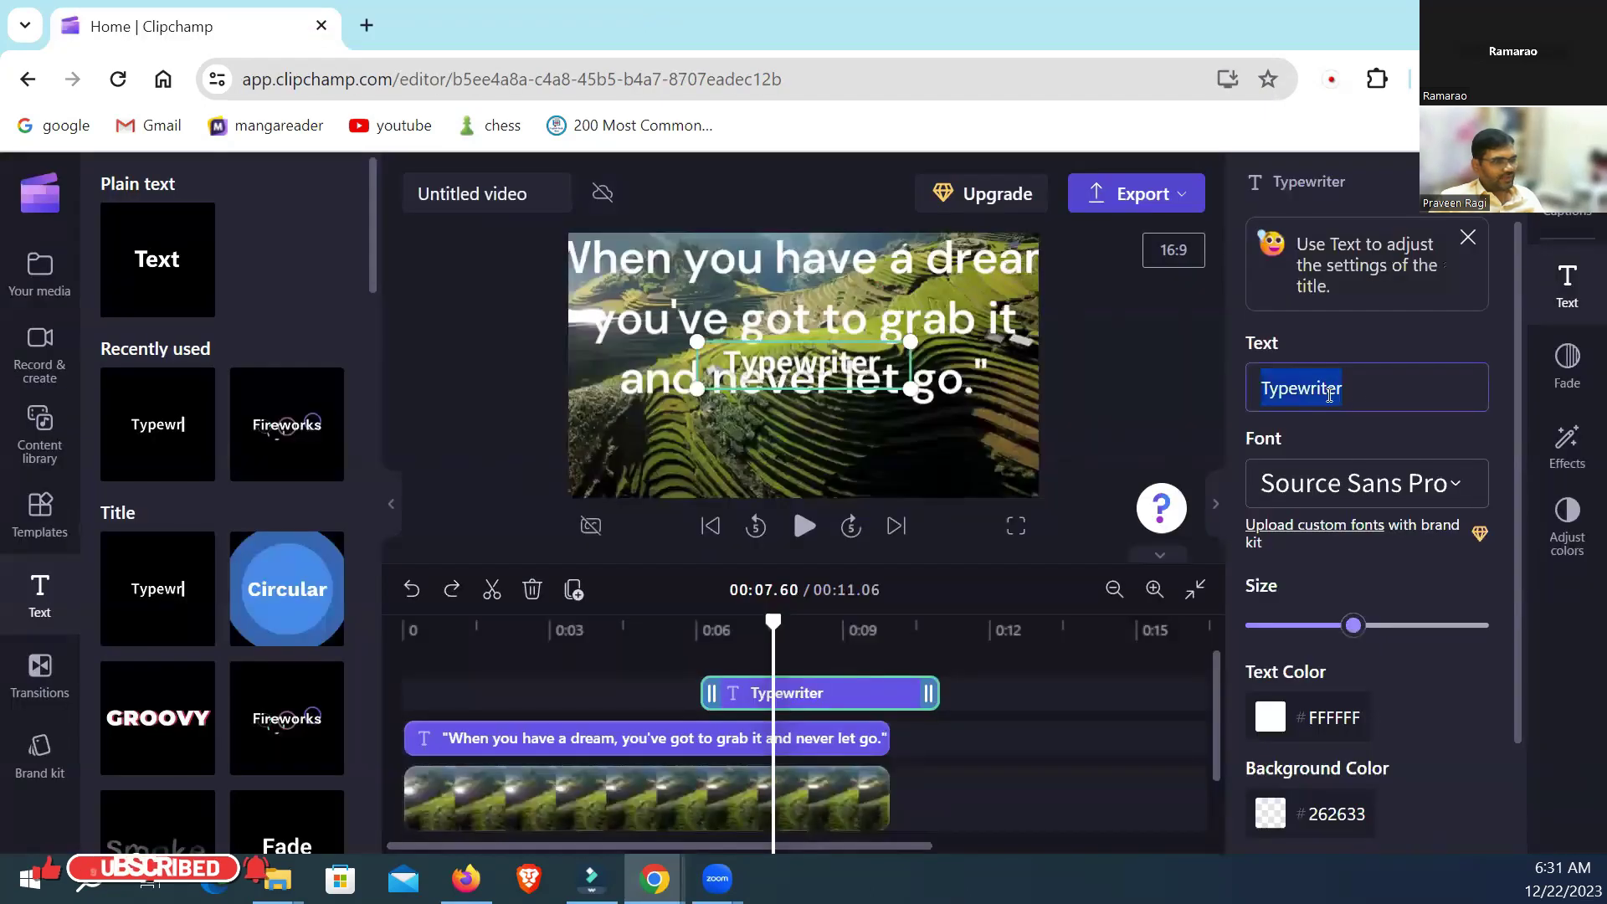
key(ctrl+v)
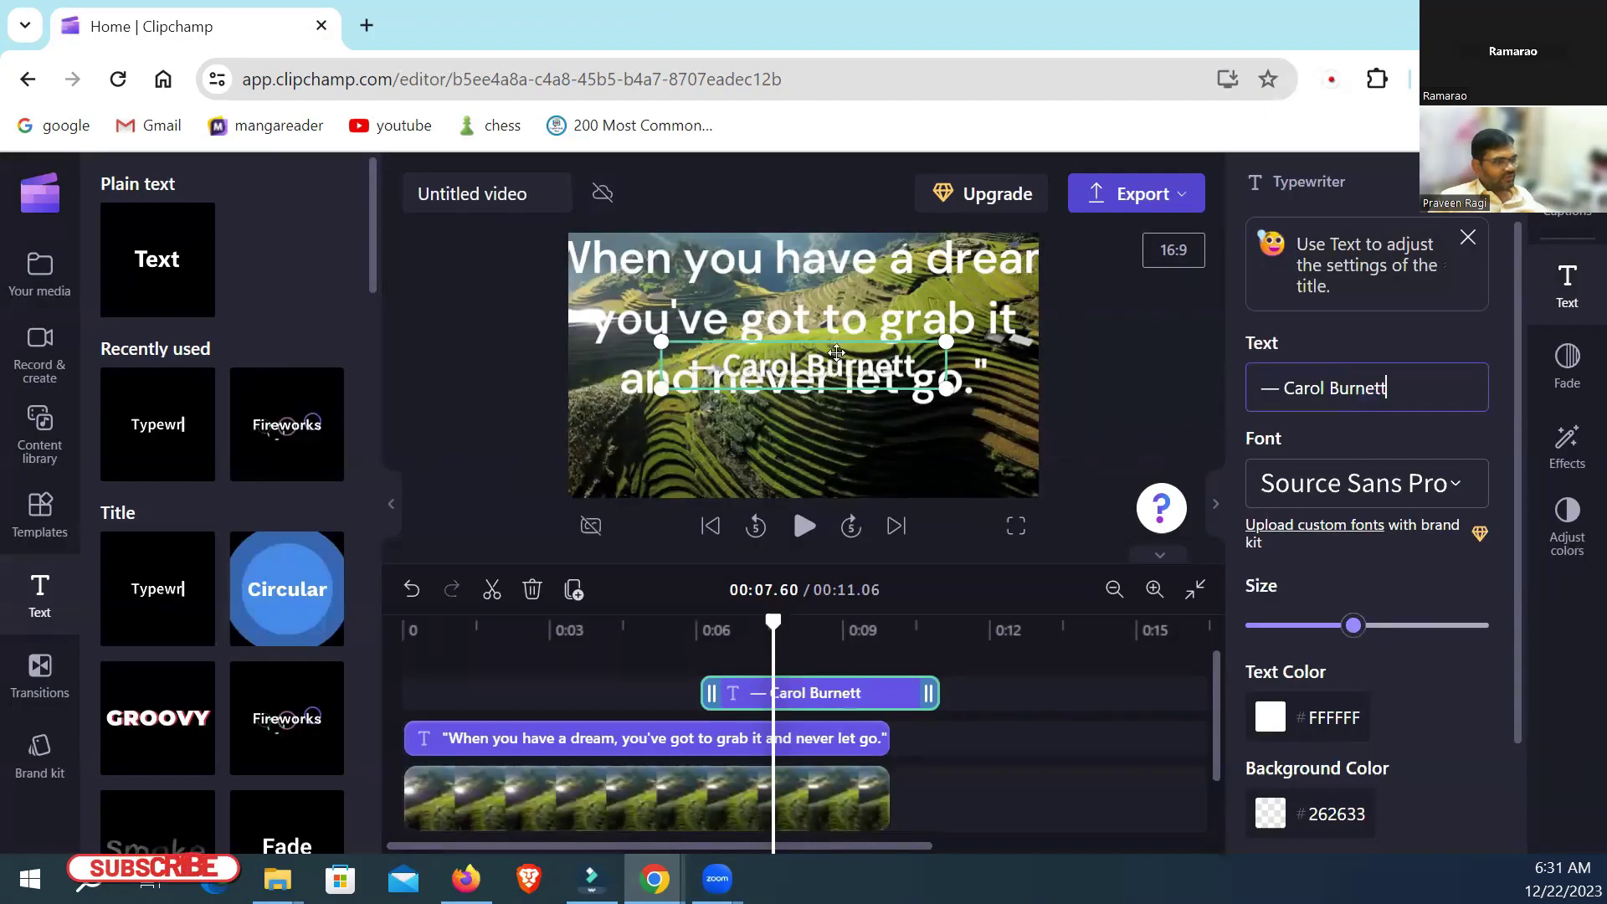
Step: Move the attribution below the quote and shrink the quote box to fit the frame
drag(891, 350, 962, 452)
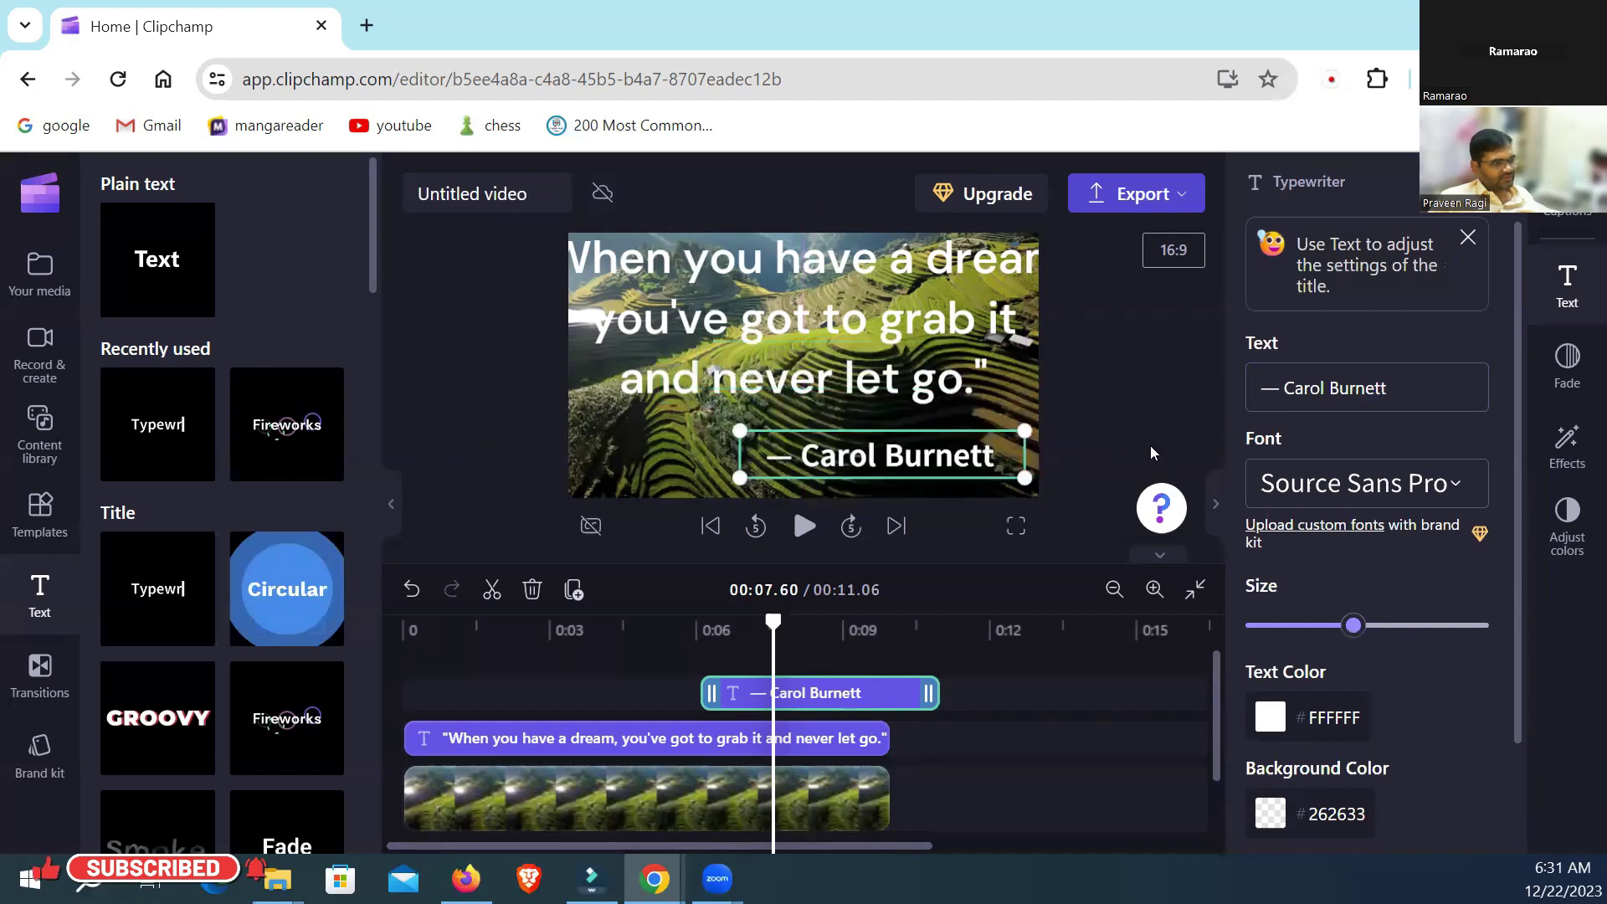
click(887, 383)
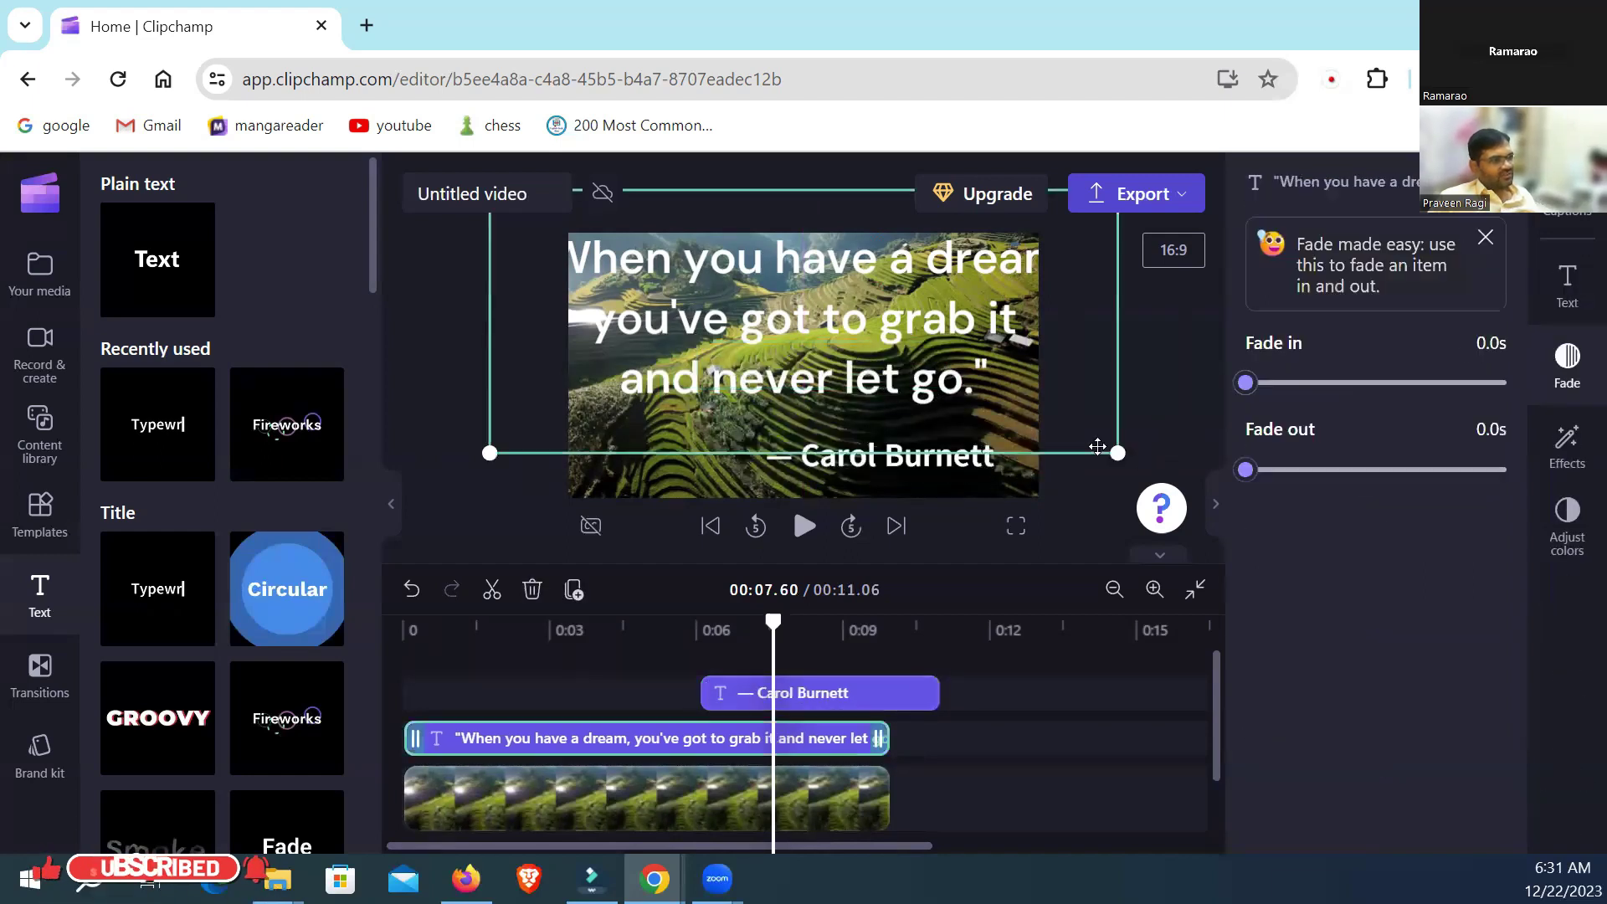
drag(1118, 453, 1047, 439)
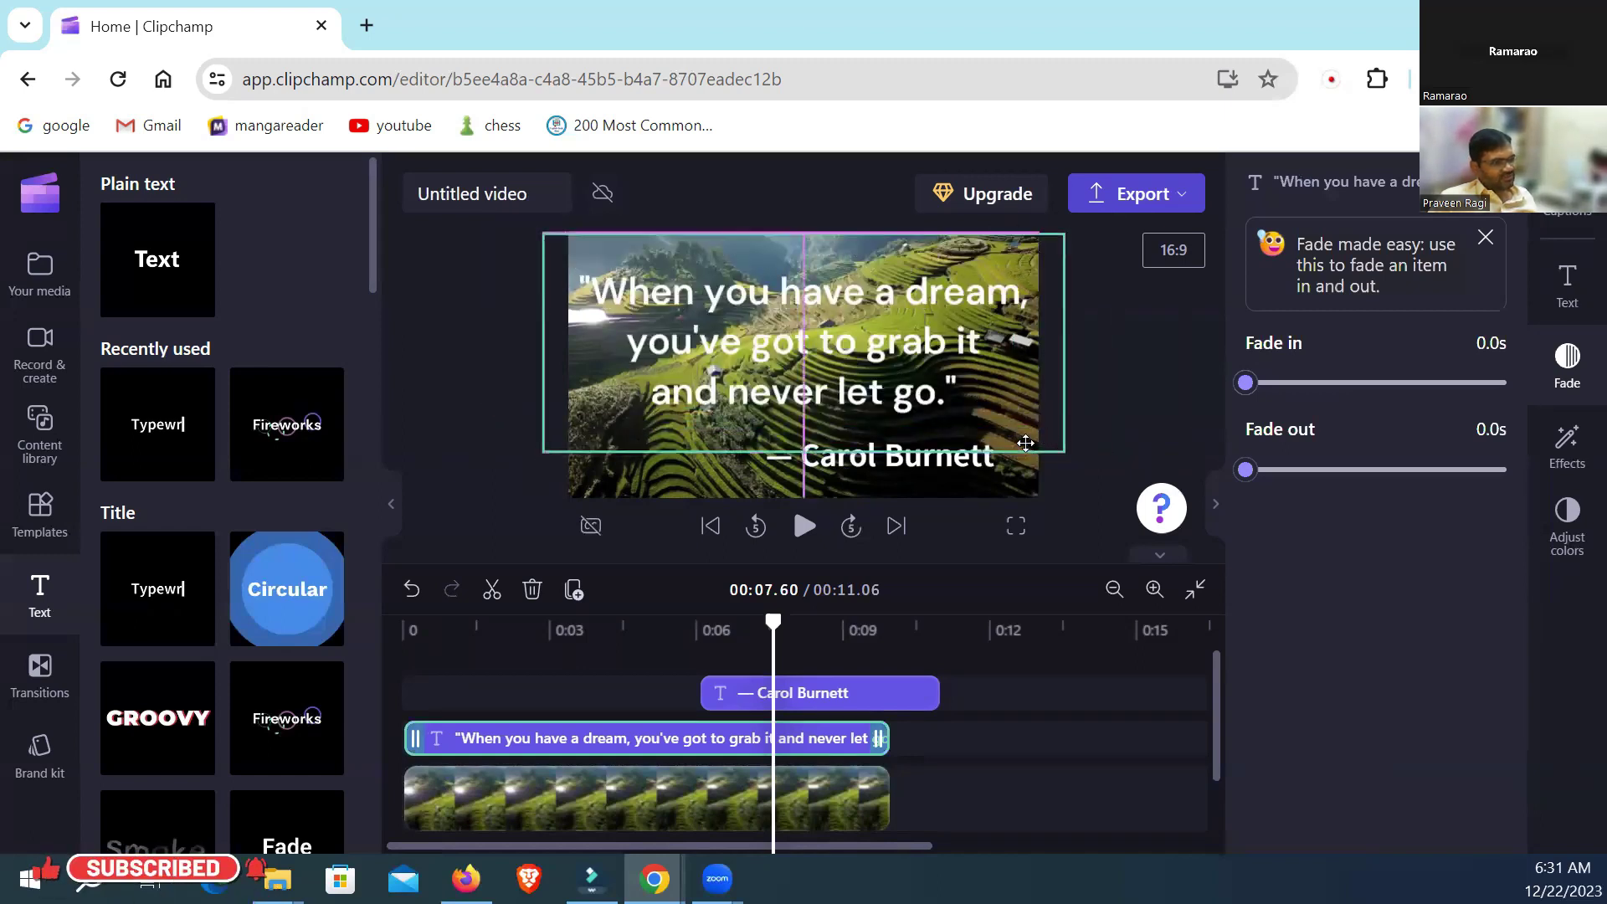
Step: Try the Knewave and then Shrikhand fonts on the quote
click(1567, 285)
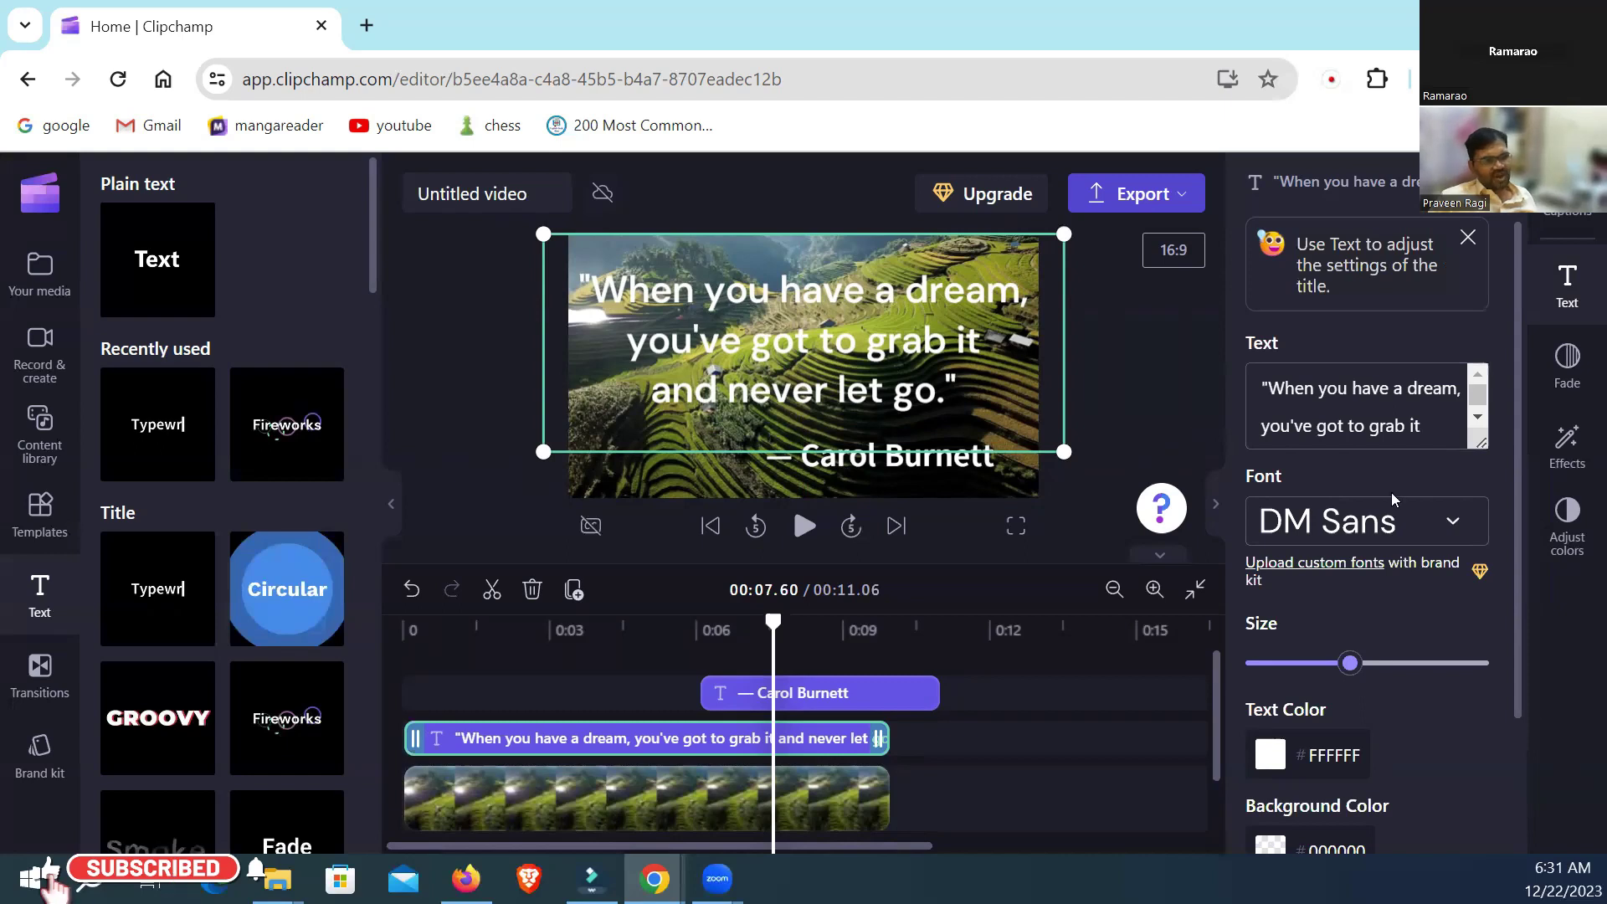
click(1451, 523)
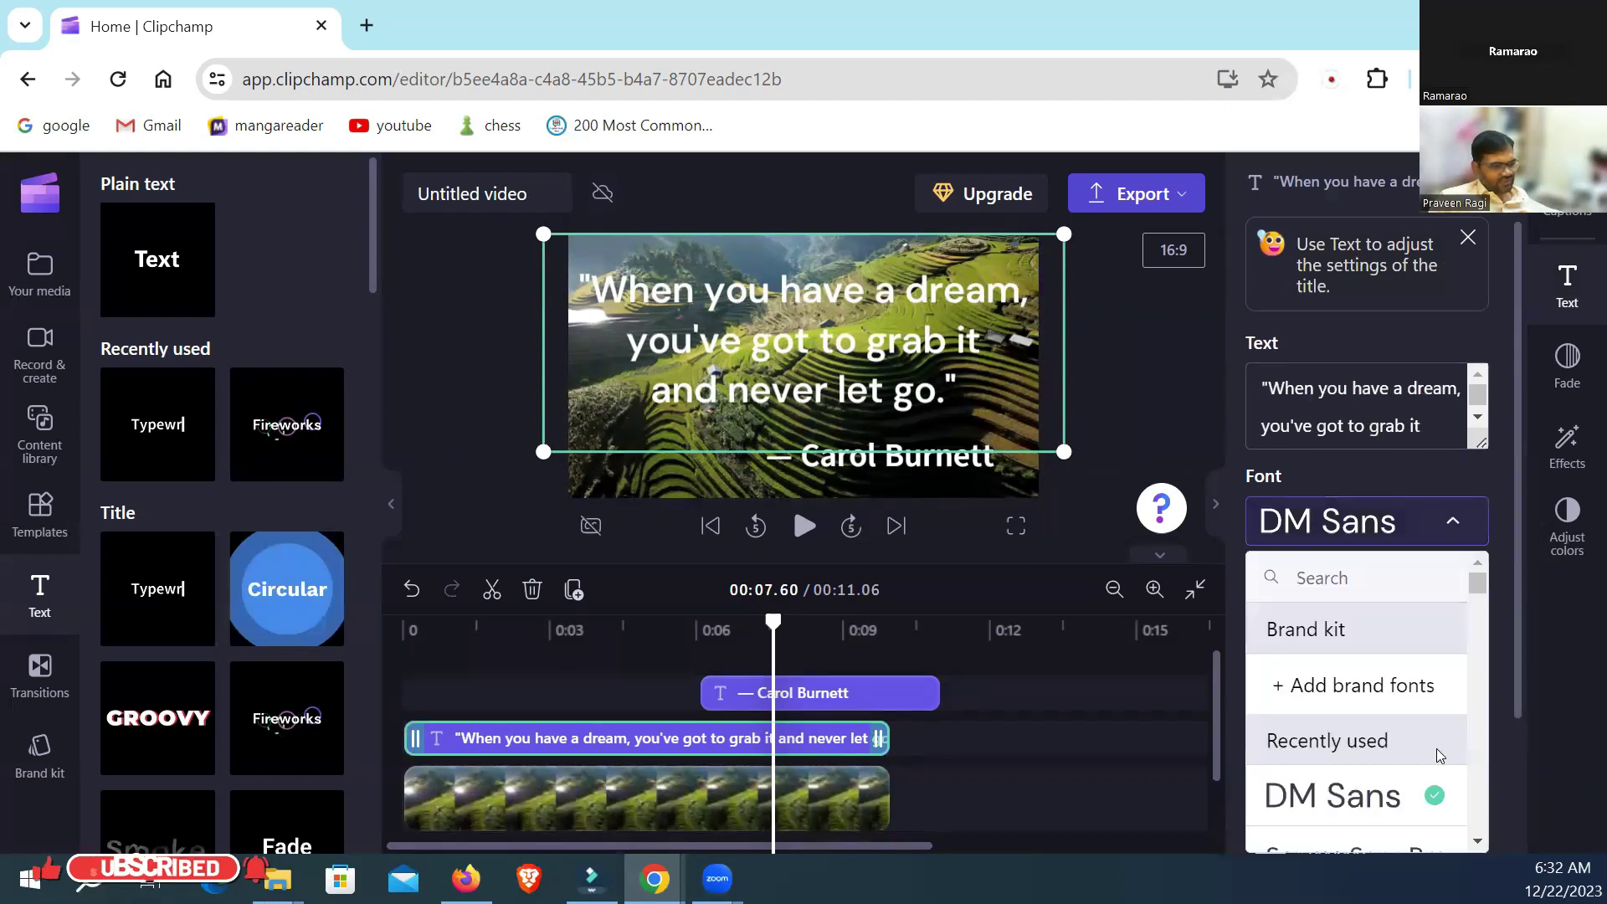
click(1480, 841)
scroll(1480, 841, down, 5)
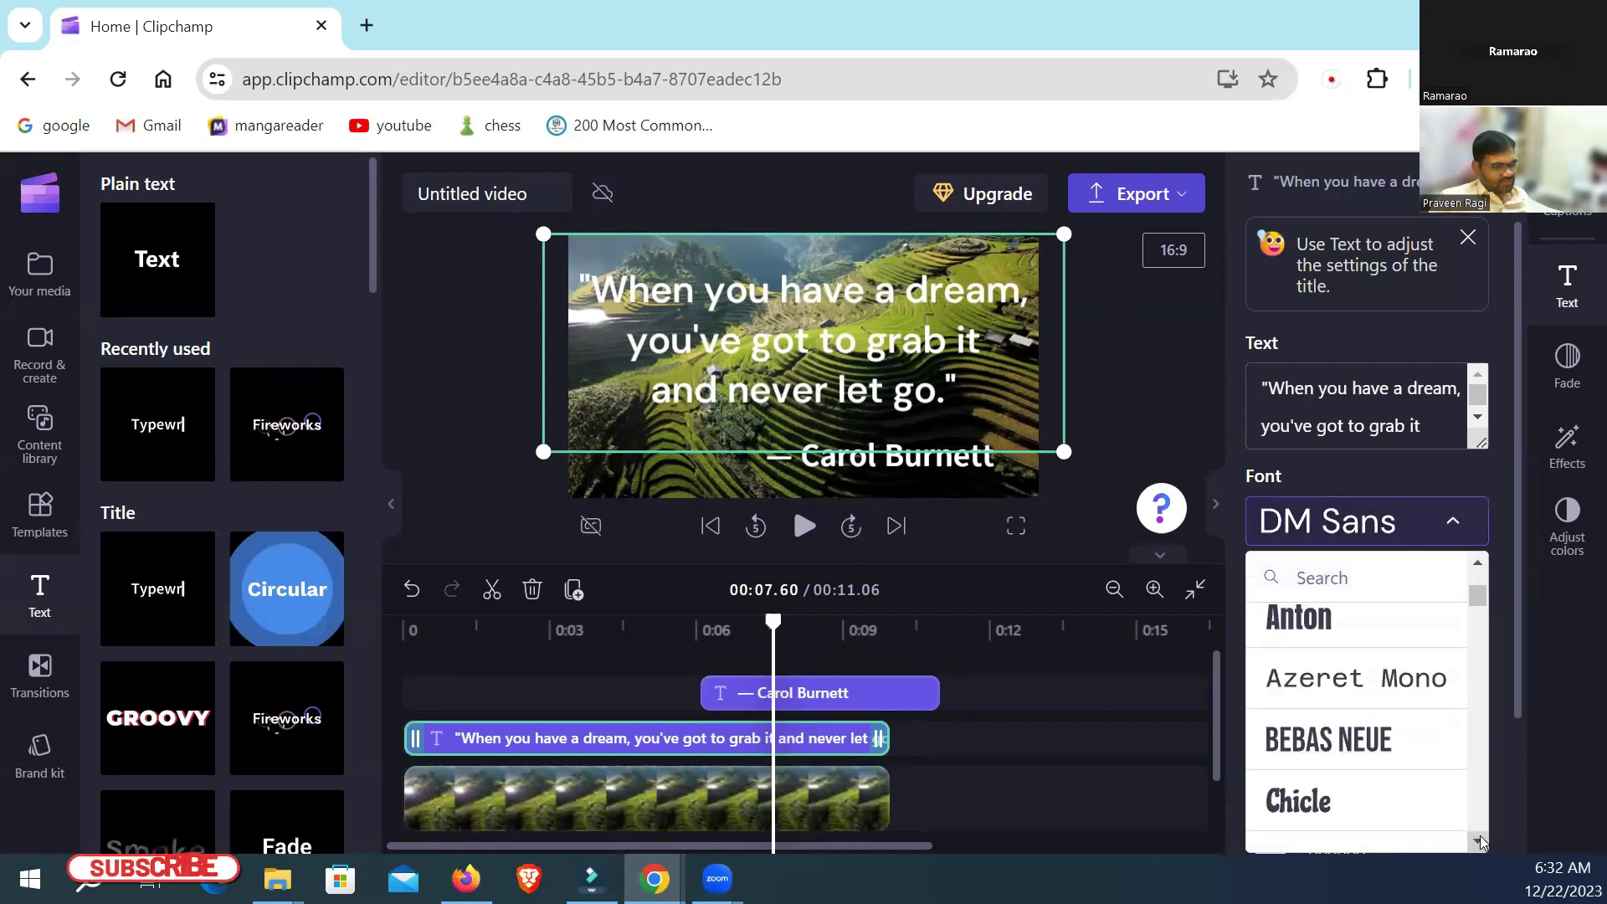
scroll(1480, 841, down, 2)
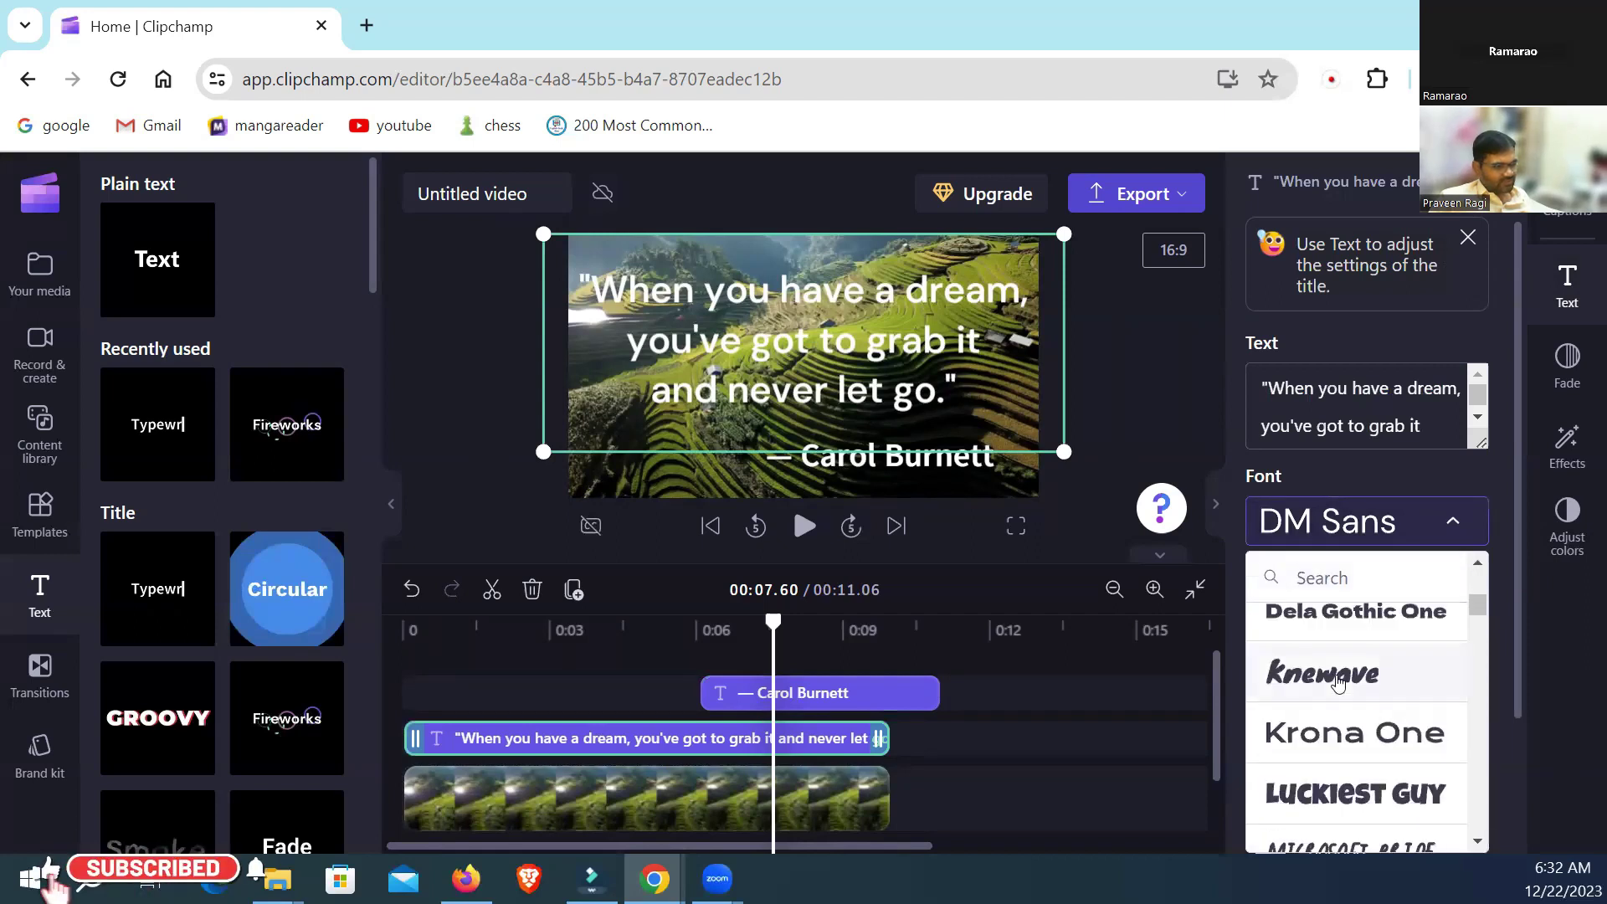
click(1338, 682)
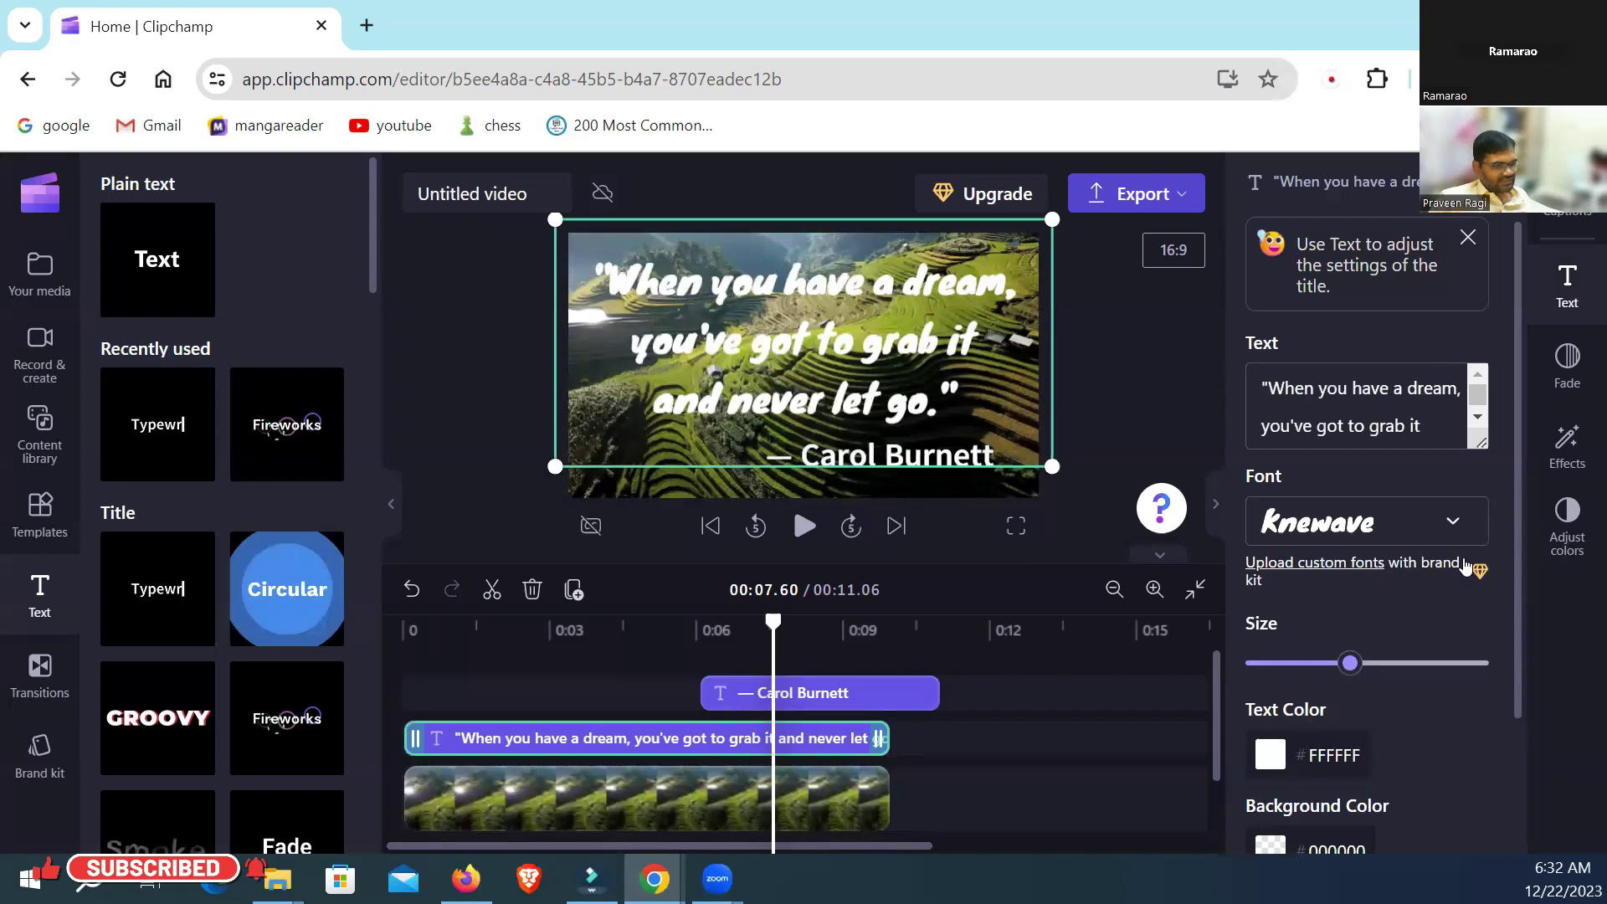
click(1455, 535)
scroll(1381, 756, down, 3)
scroll(1381, 756, down, 3)
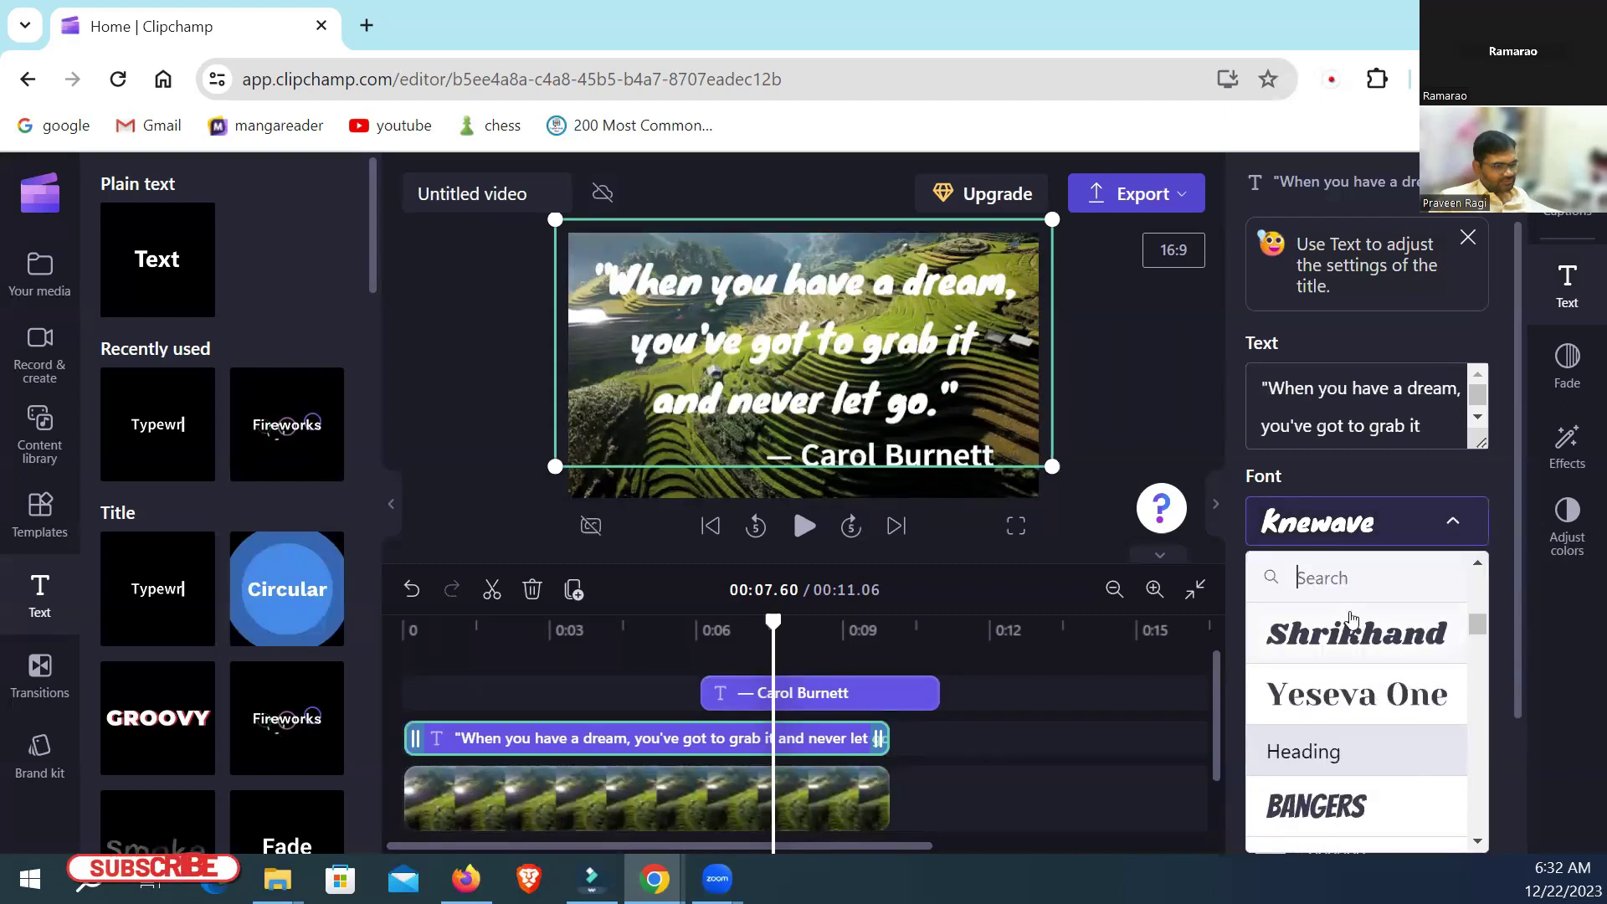
click(1345, 642)
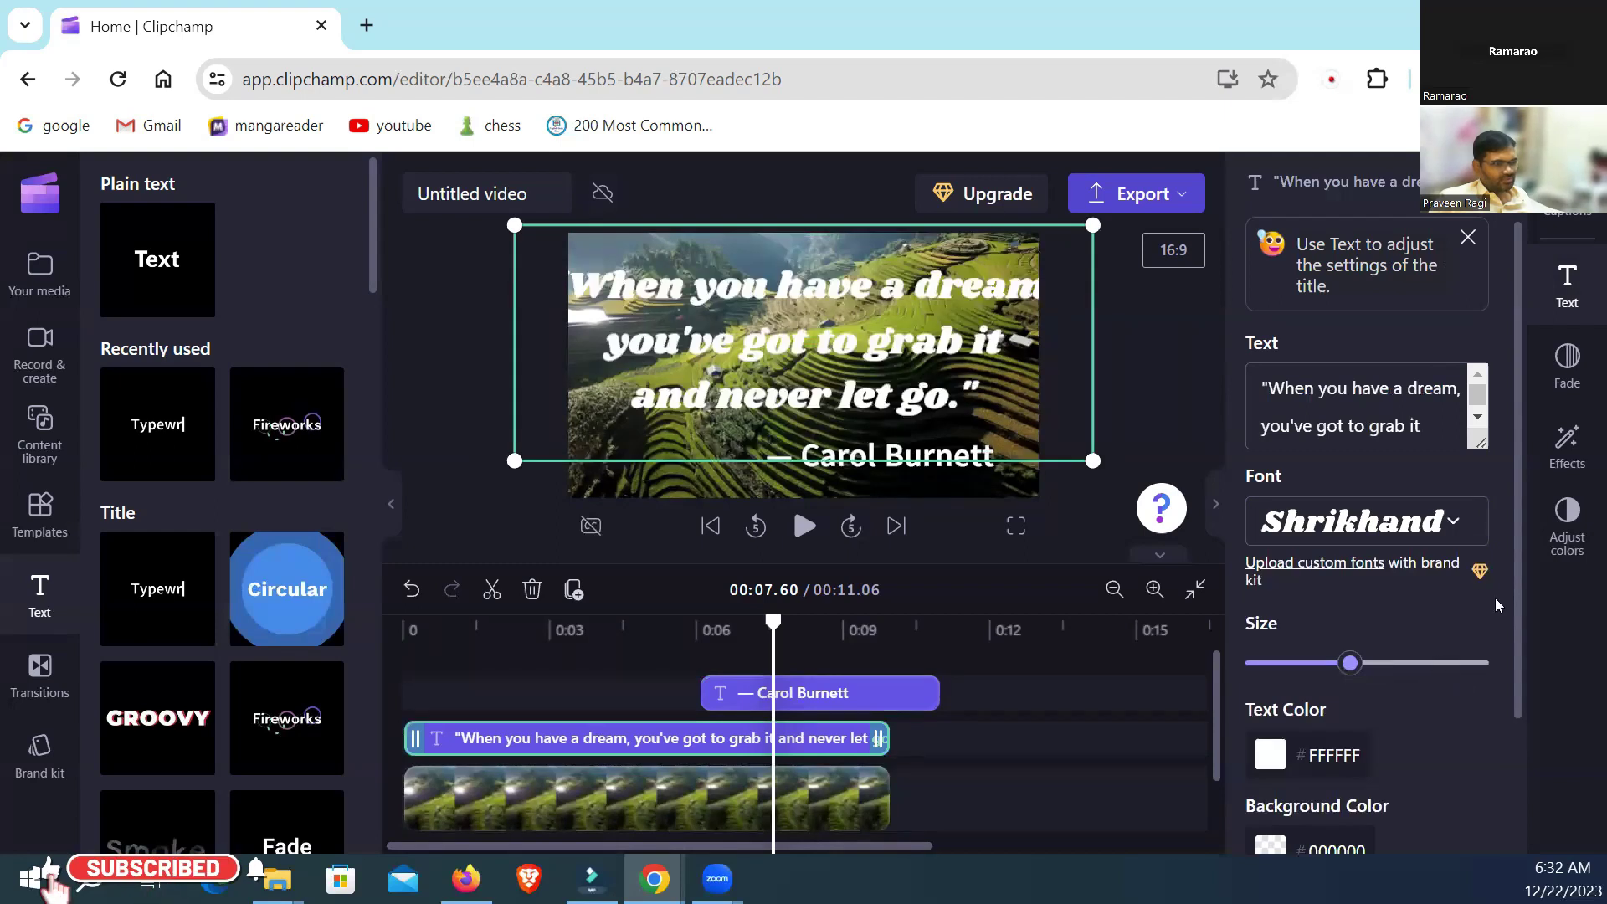
Step: Switch the quote to the Ephesis script font, then enlarge it and move it higher
click(1447, 528)
scroll(1391, 777, down, 10)
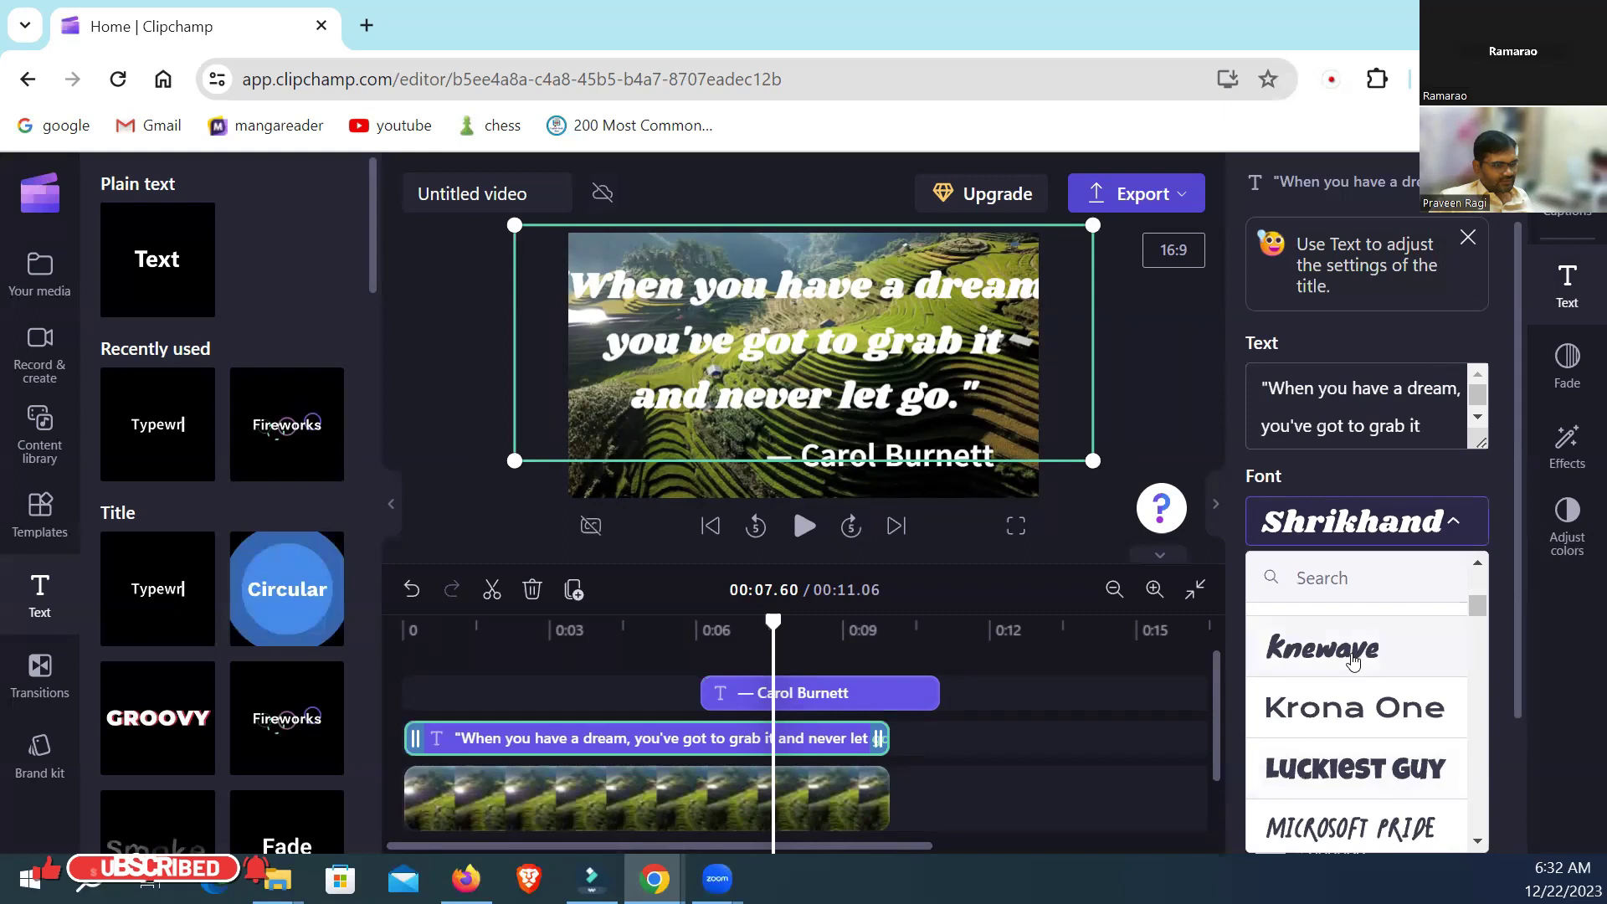
scroll(1352, 736, down, 3)
scroll(1349, 738, down, 3)
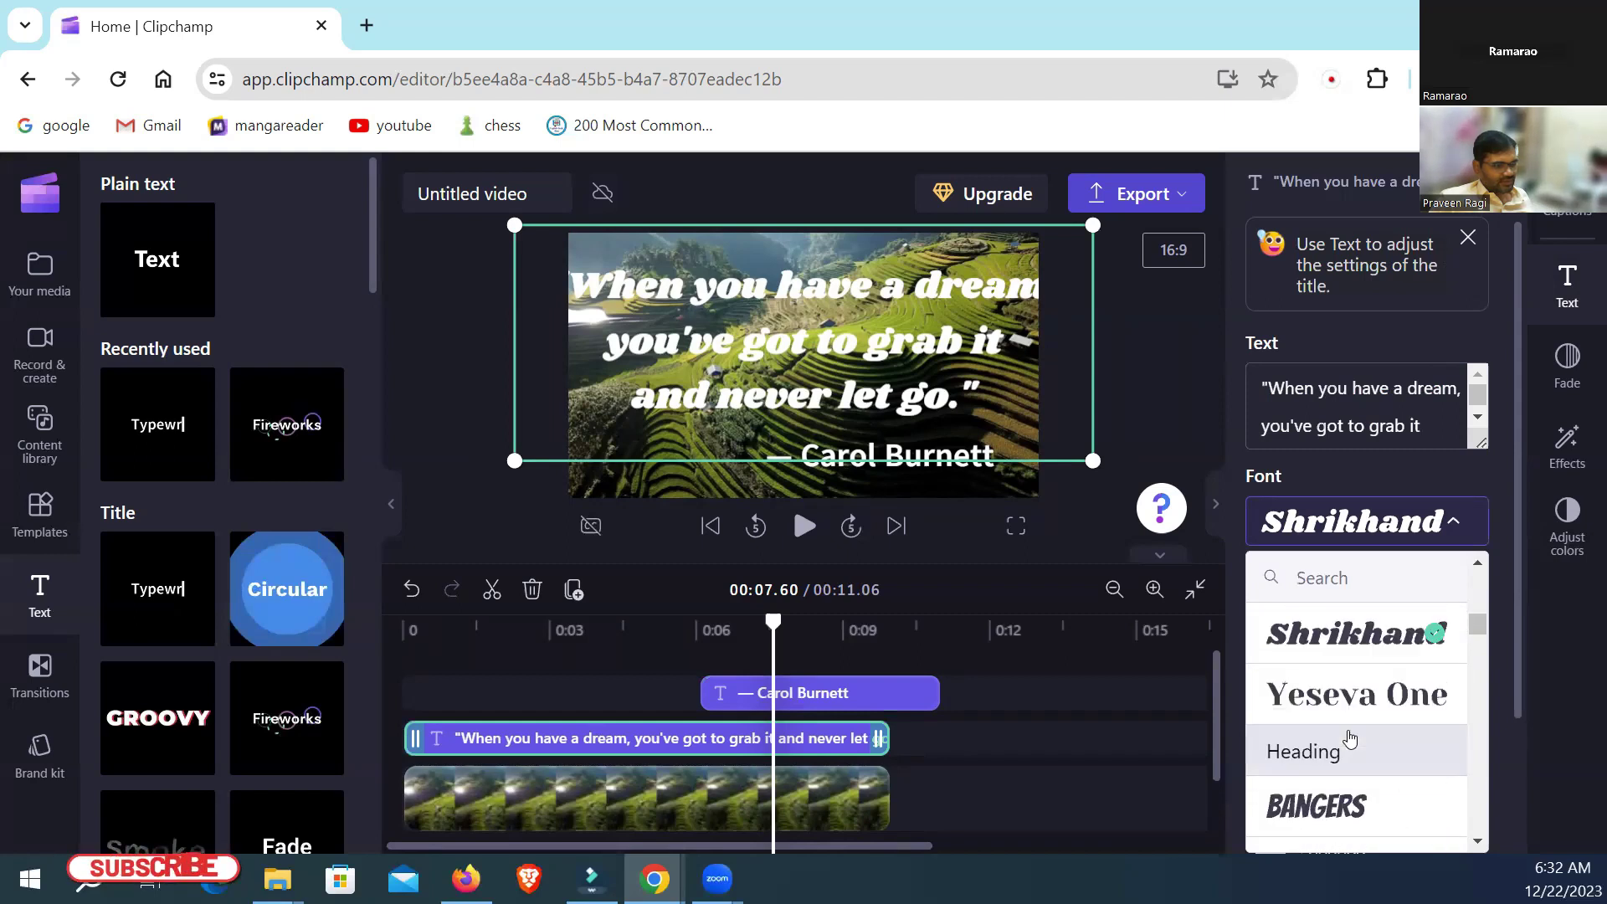
click(1352, 641)
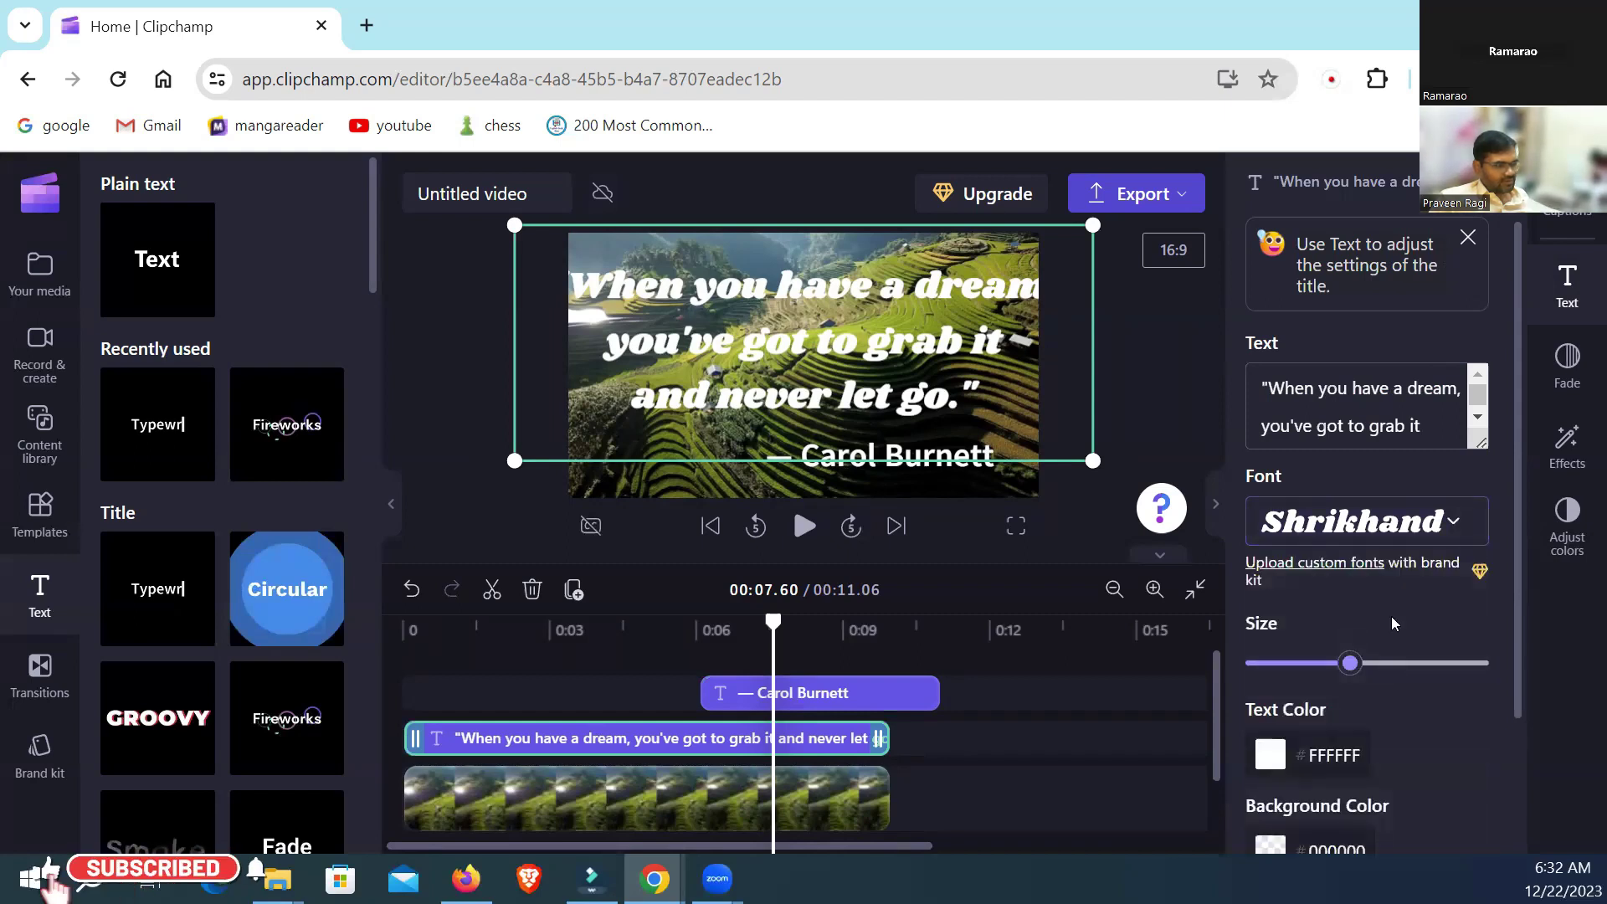
click(1372, 522)
scroll(1385, 686, down, 10)
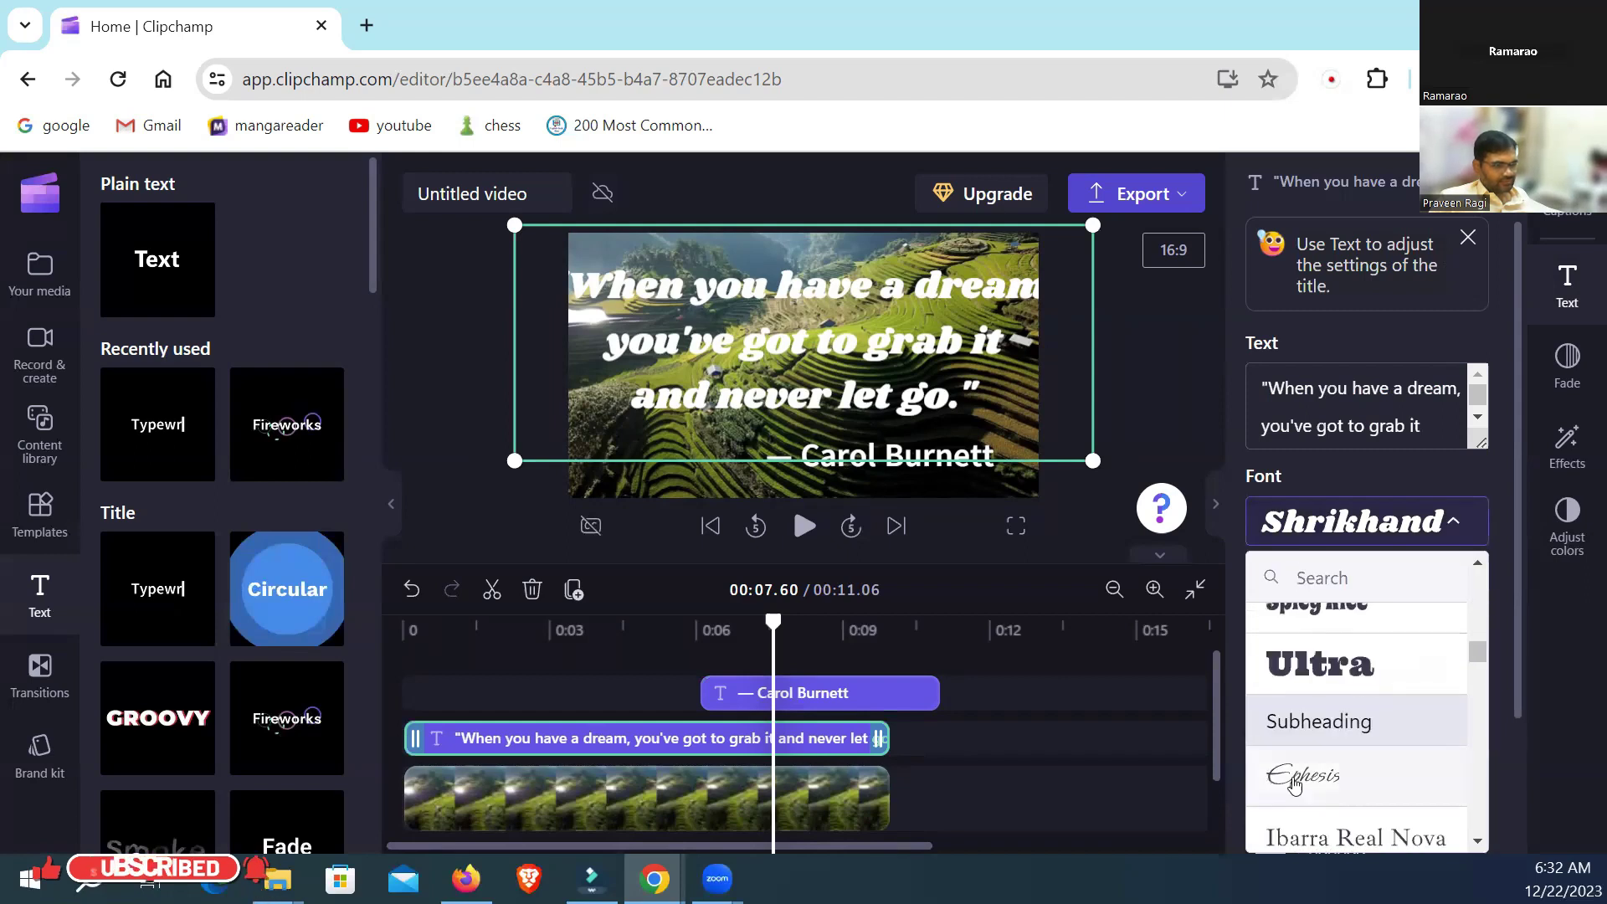
click(1295, 784)
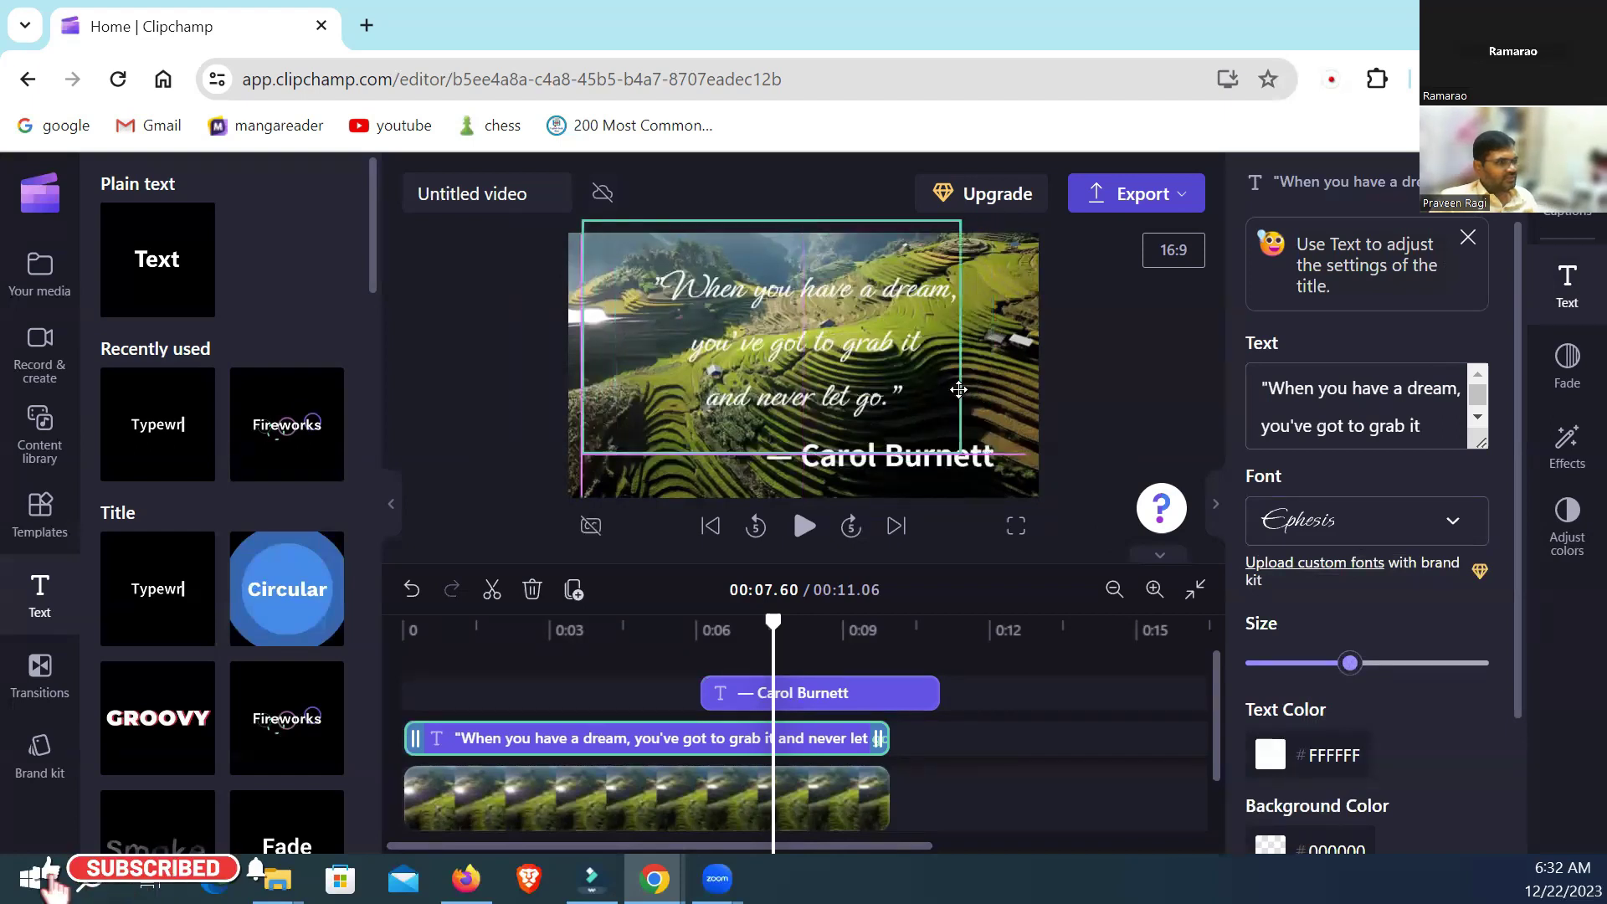
drag(961, 452, 1035, 500)
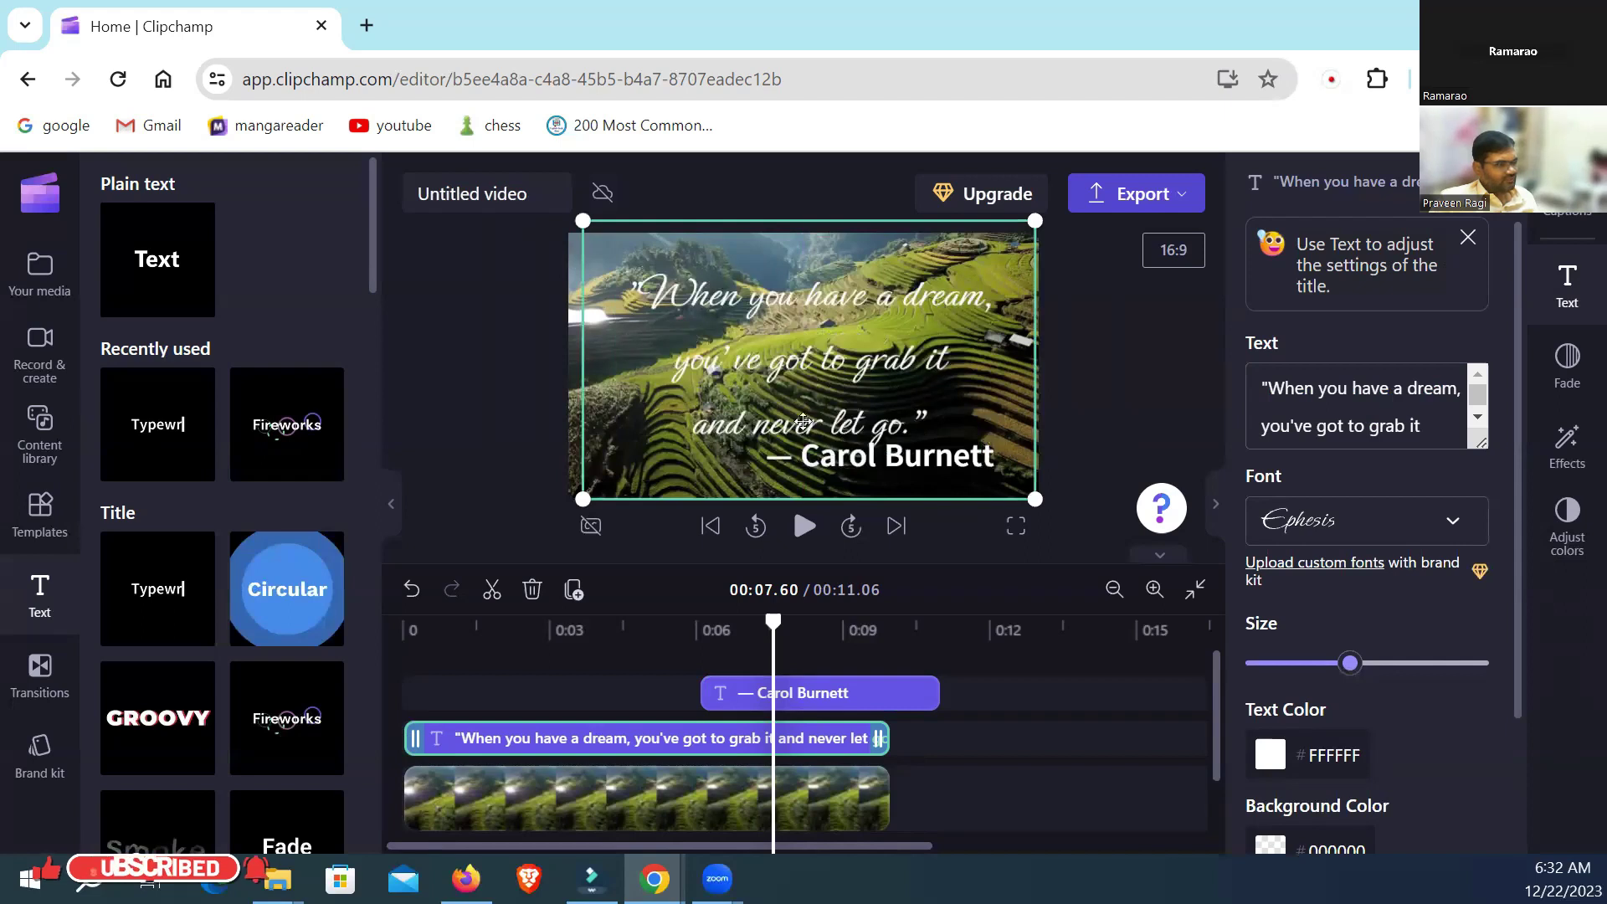
drag(795, 478, 901, 455)
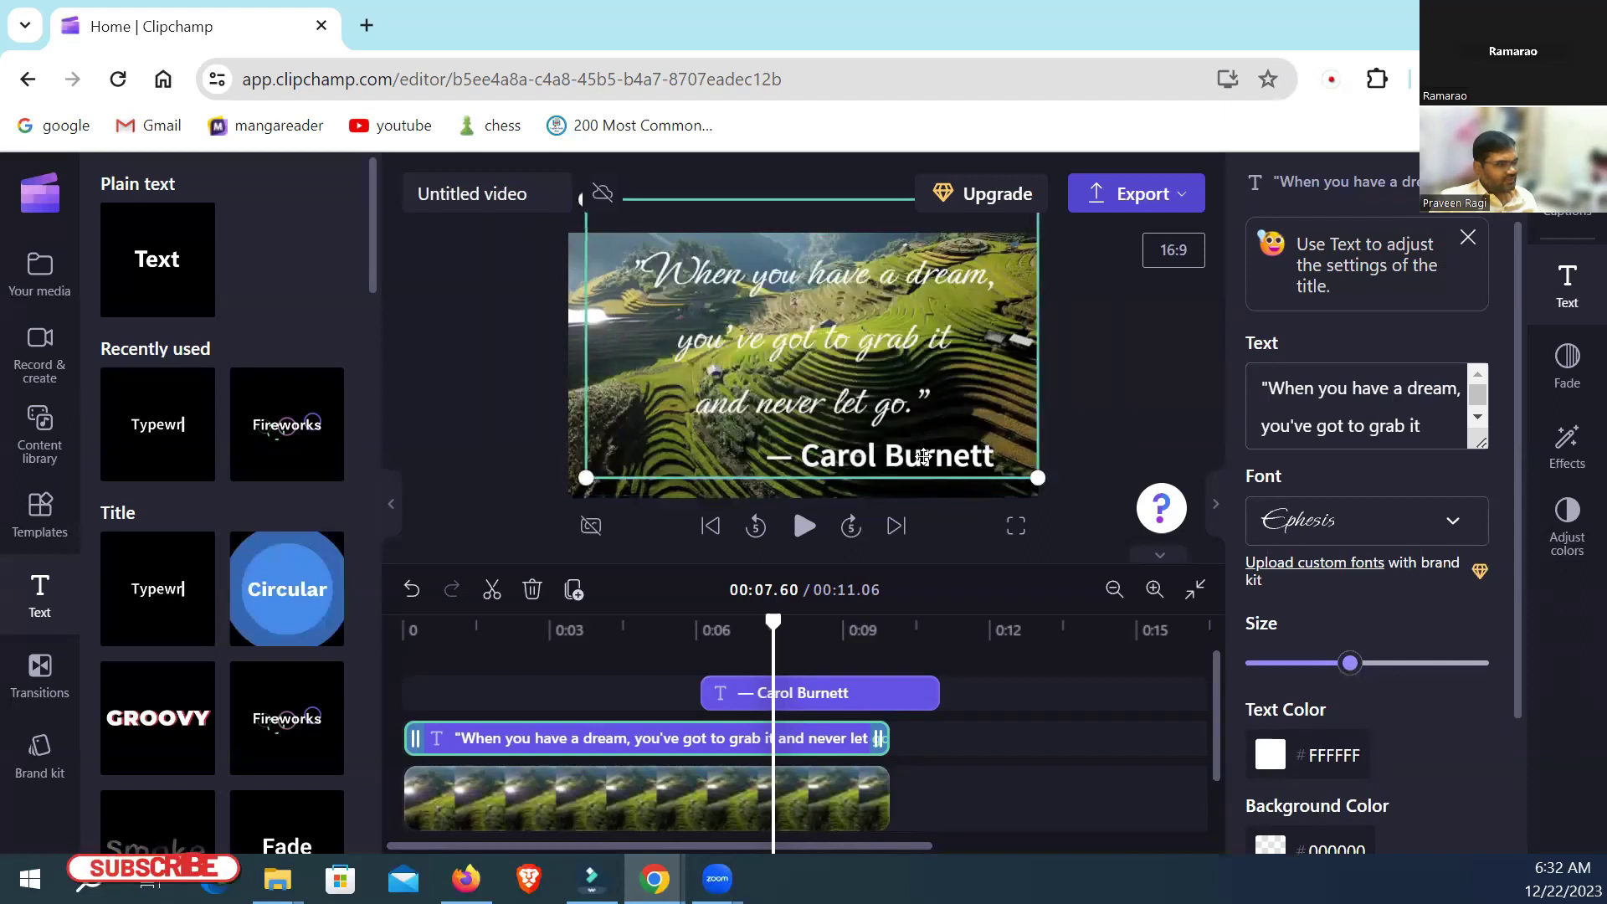
Step: Give the attribution the Azeret Mono font and shift it slightly left
click(983, 473)
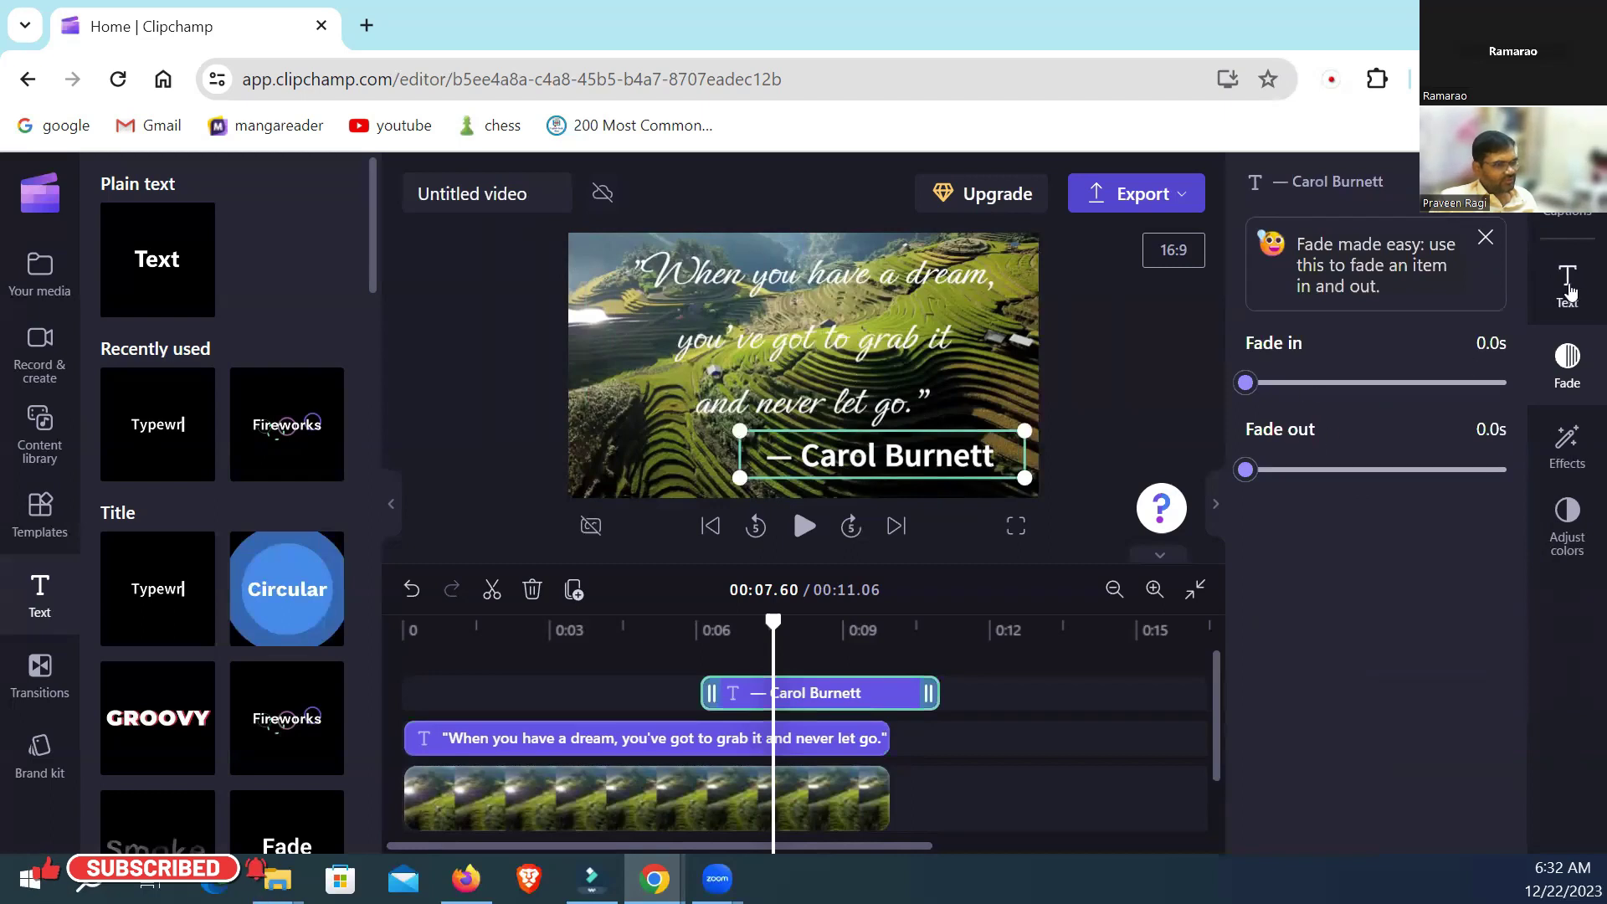
click(1568, 284)
click(1372, 485)
scroll(1335, 644, down, 2)
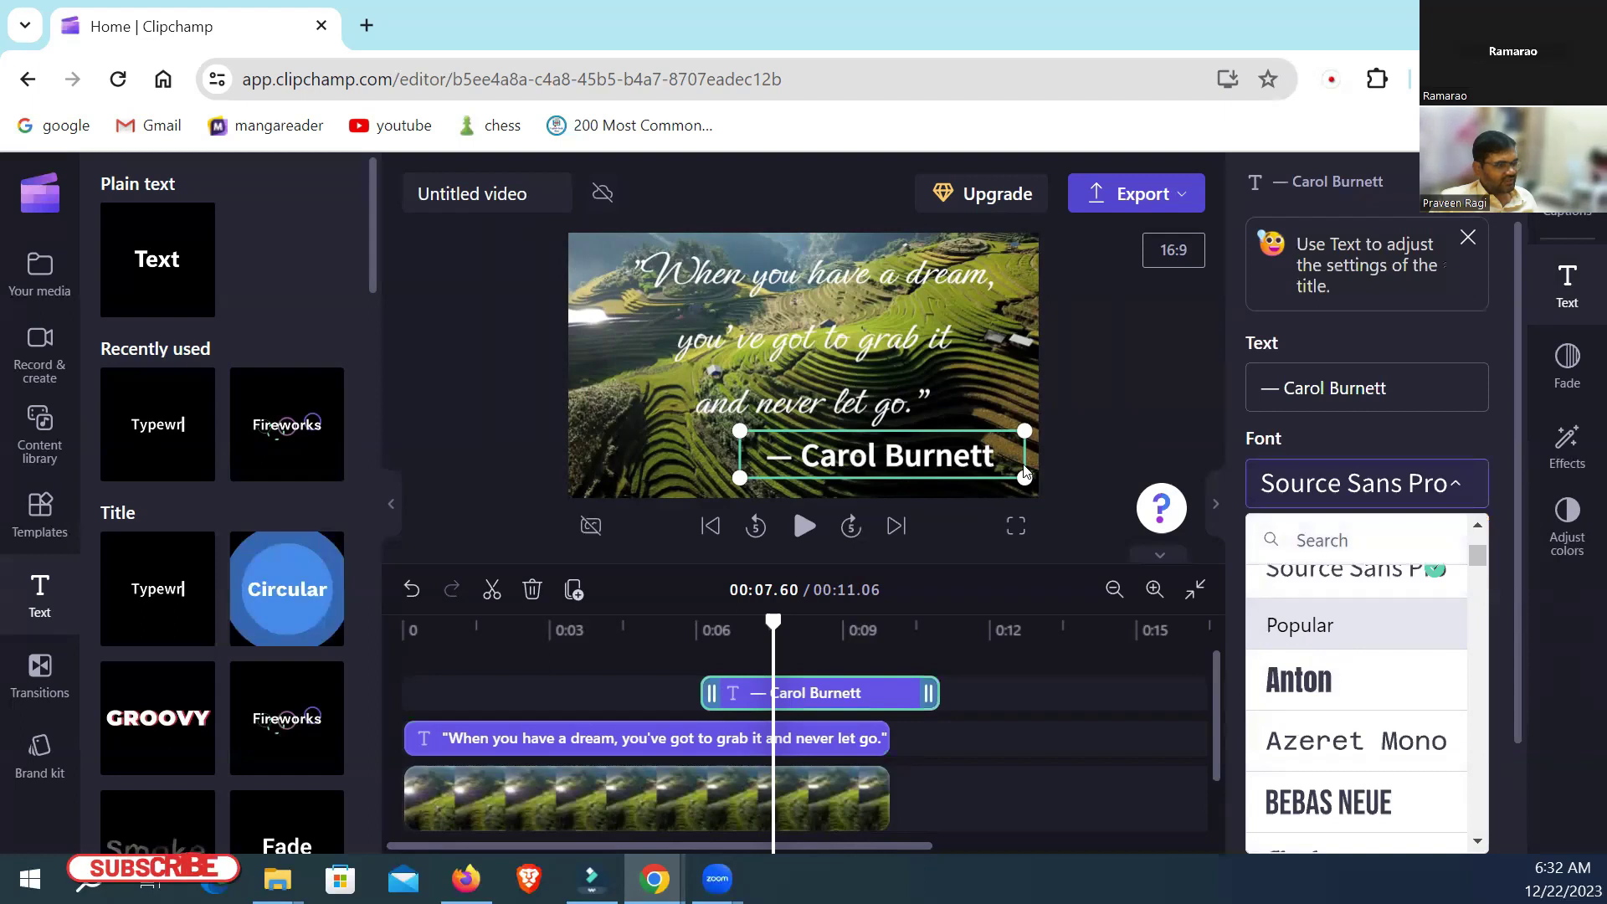
click(1336, 748)
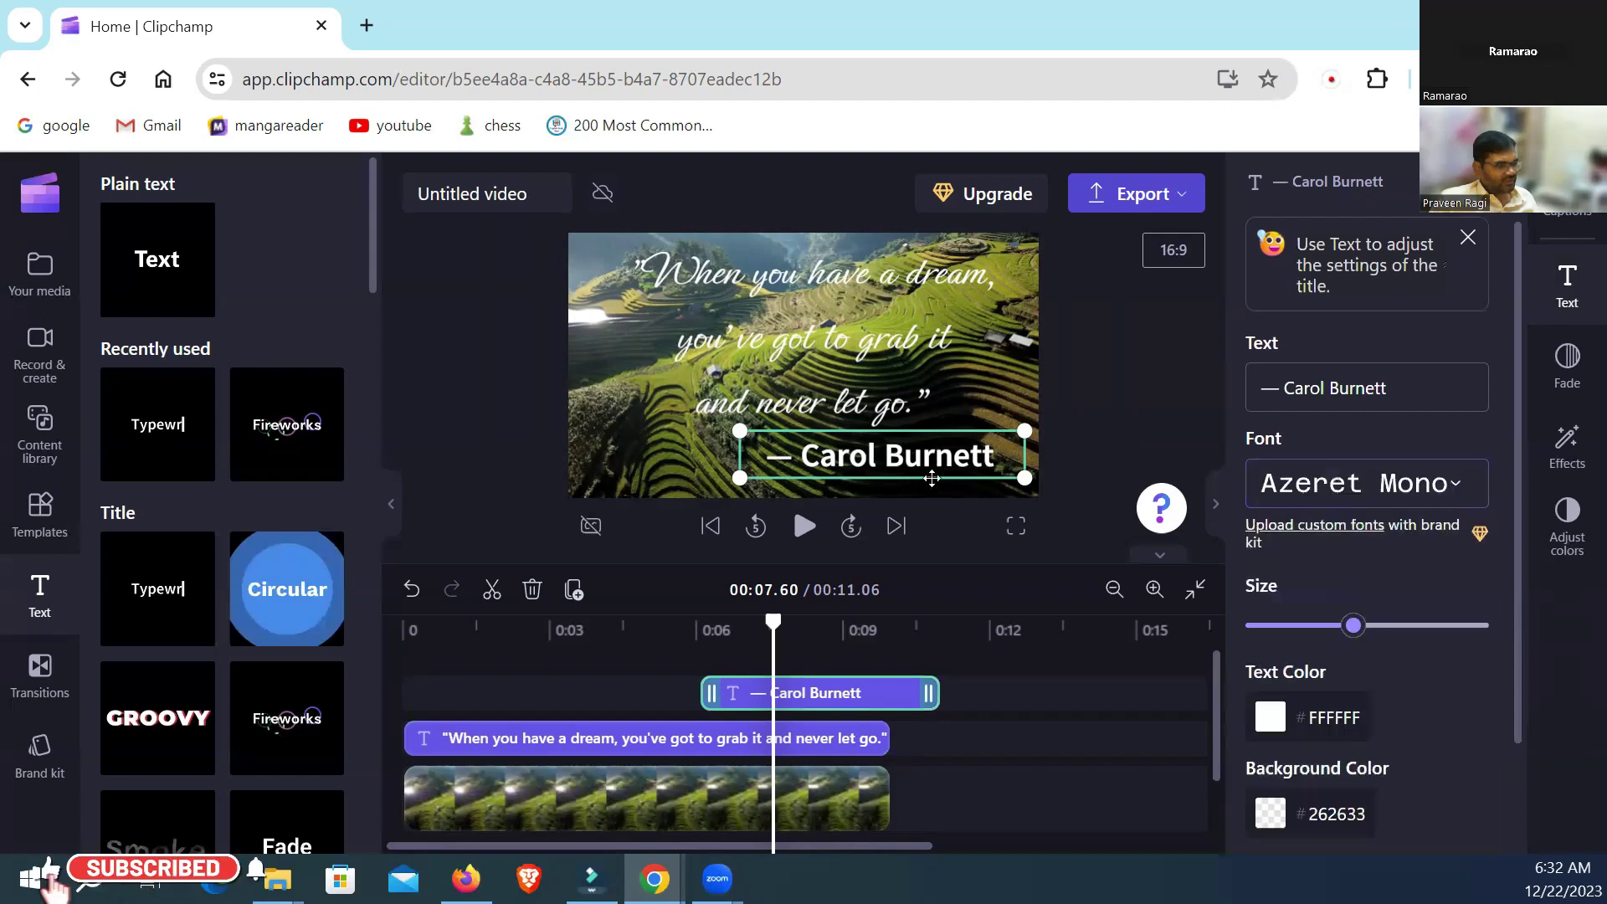
drag(1020, 430, 988, 430)
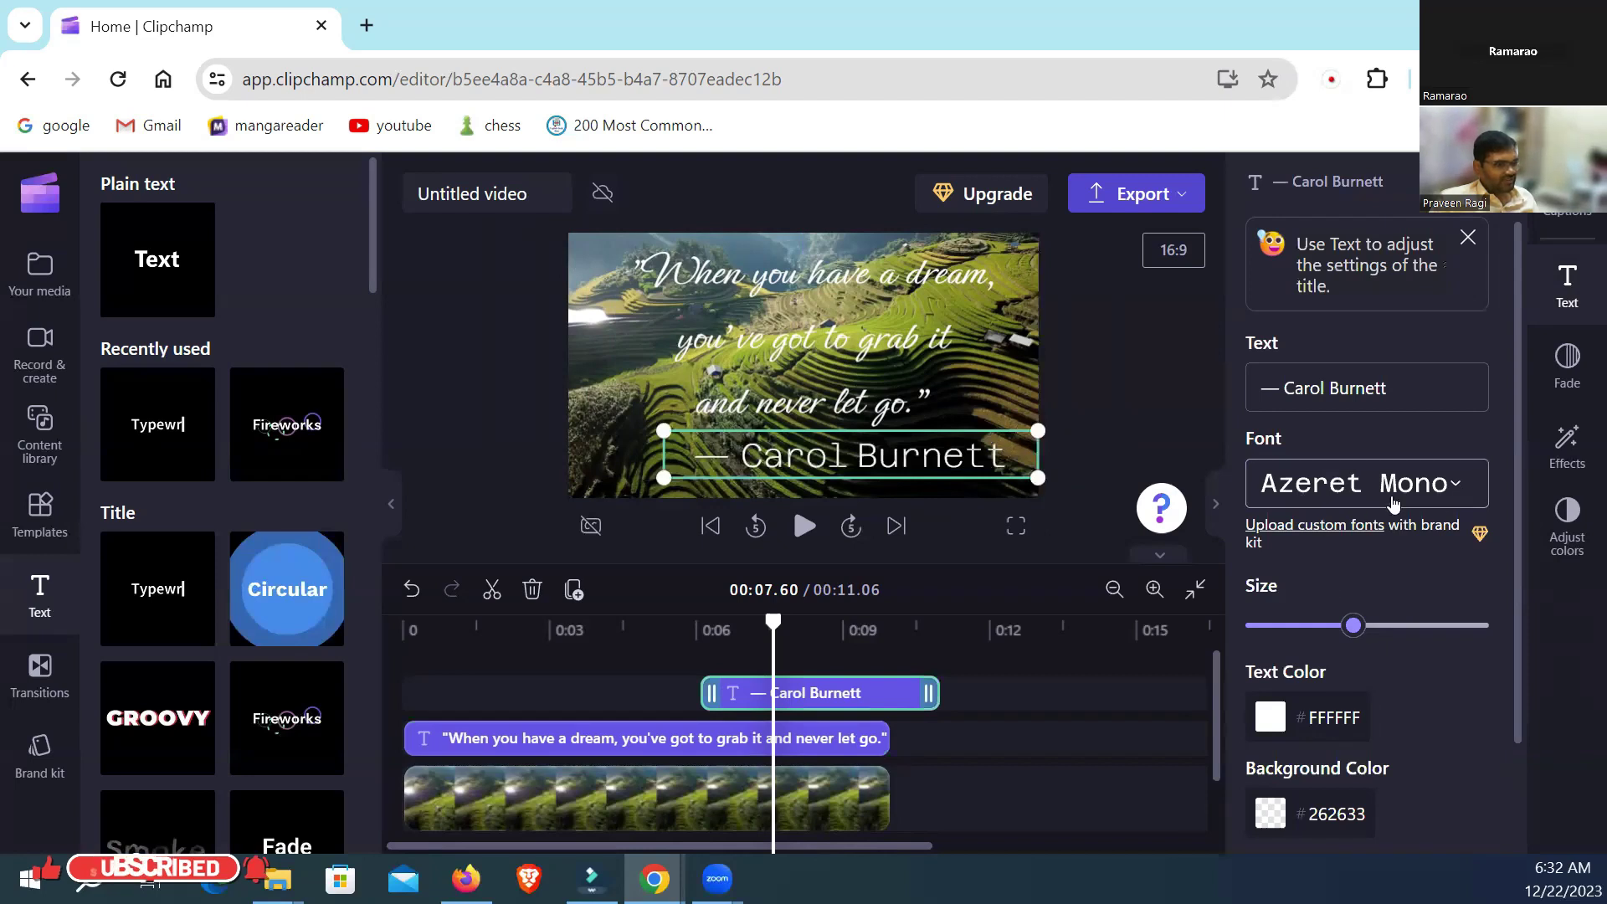
Step: Change the attribution to Ephesis and place it at the lower right beneath the quote
click(1310, 495)
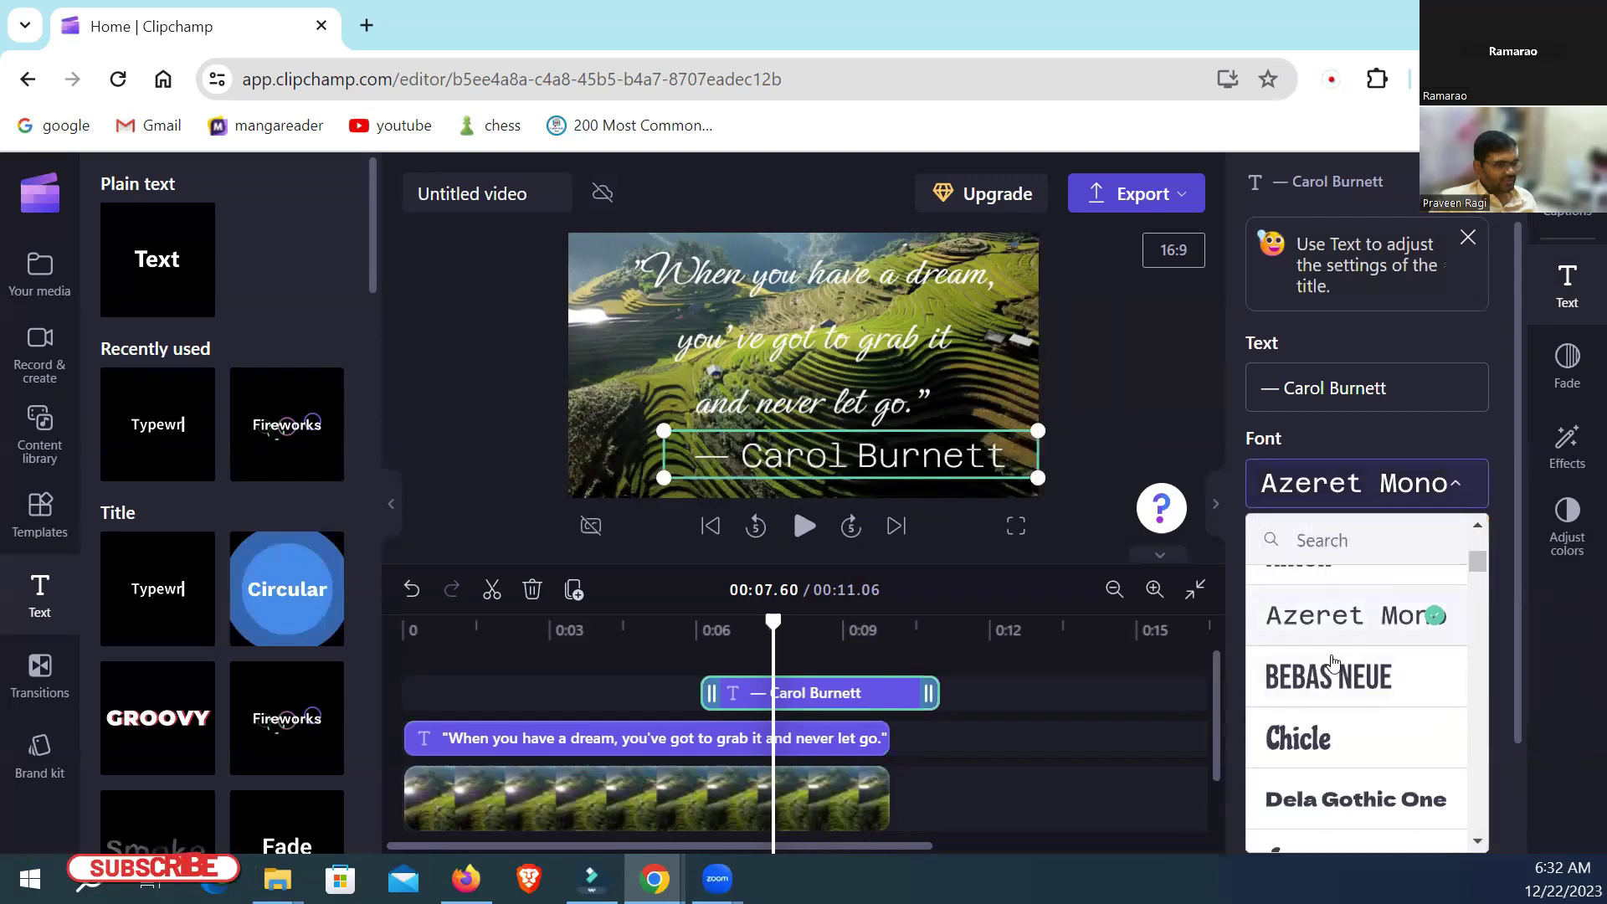
scroll(1350, 740, up, 3)
click(1317, 633)
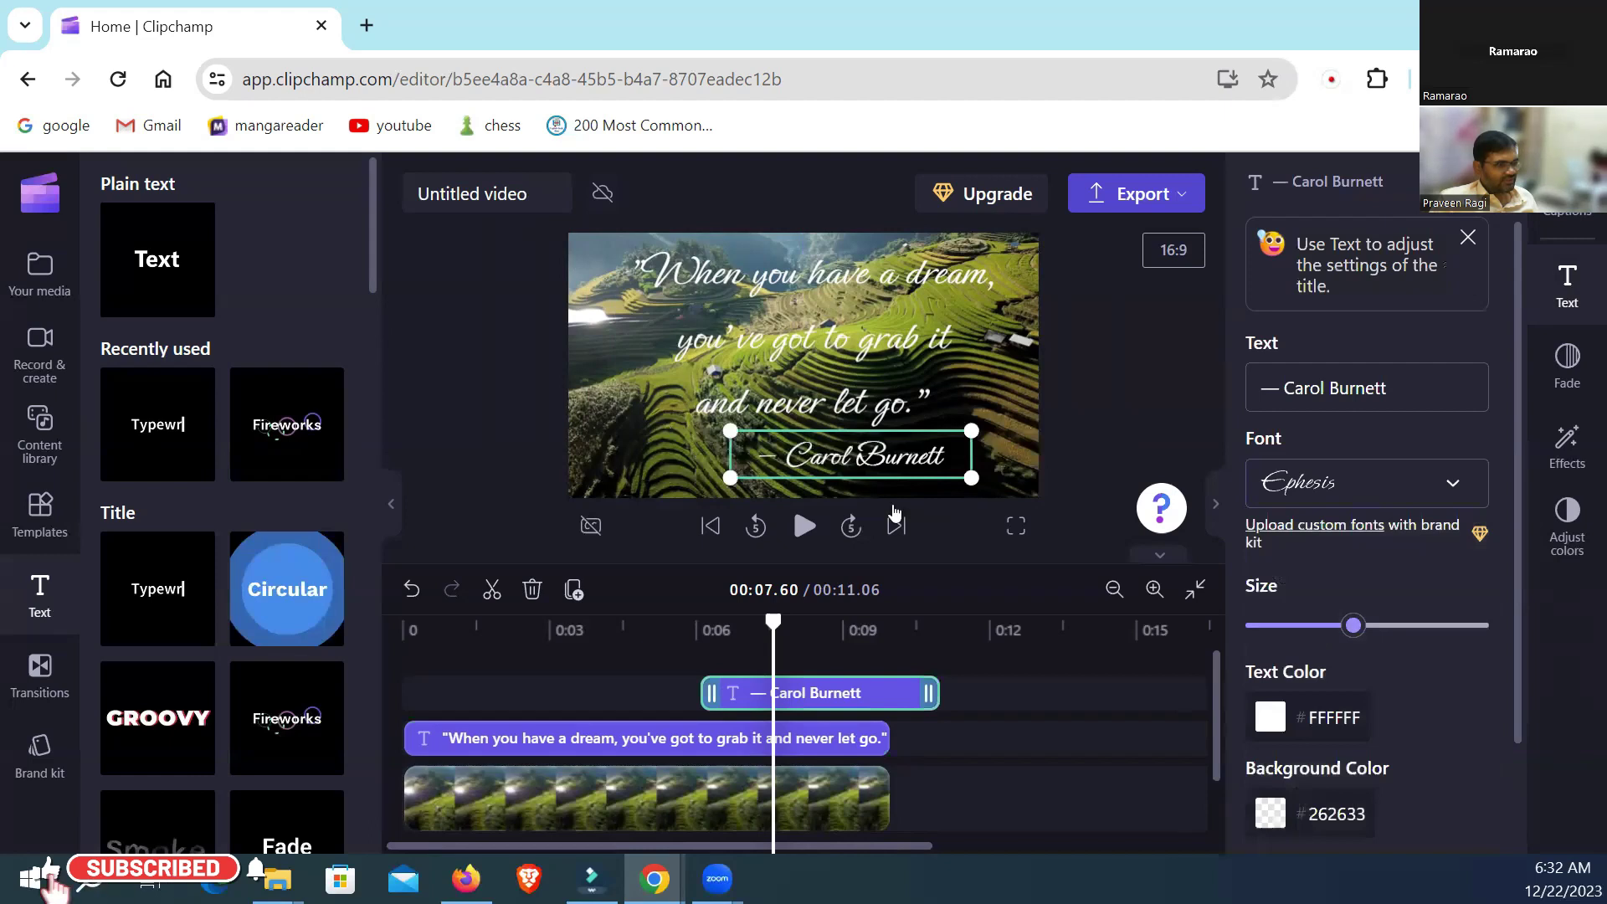
drag(883, 469, 936, 475)
click(1097, 437)
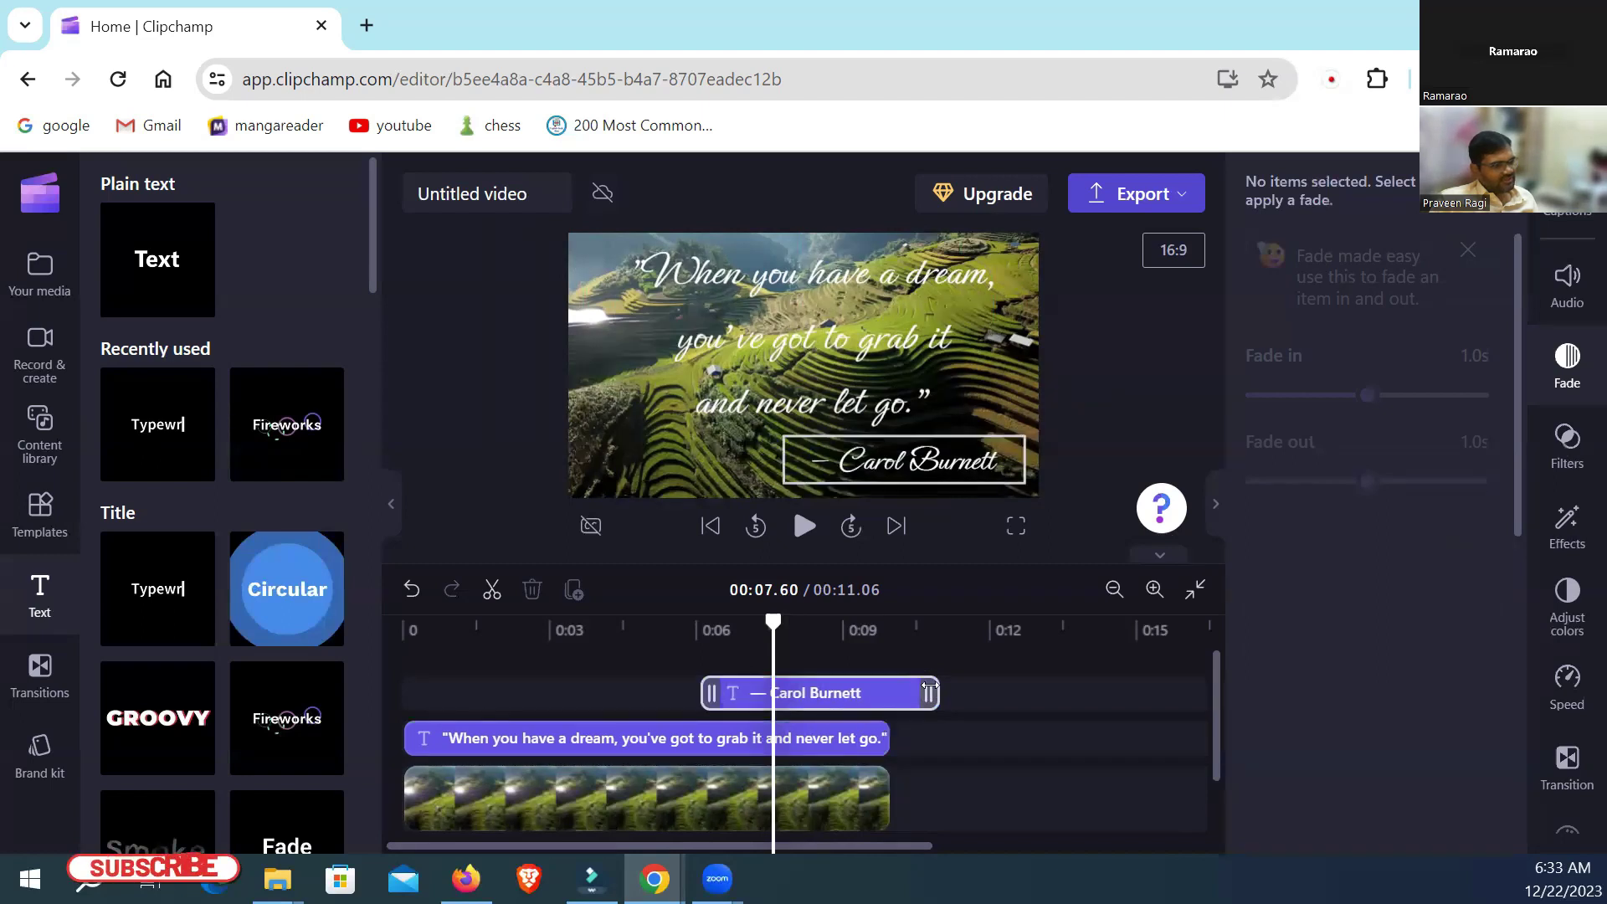
Step: Trim the attribution to the video's end, replay from the start, and bring up export quality options
drag(926, 708, 889, 708)
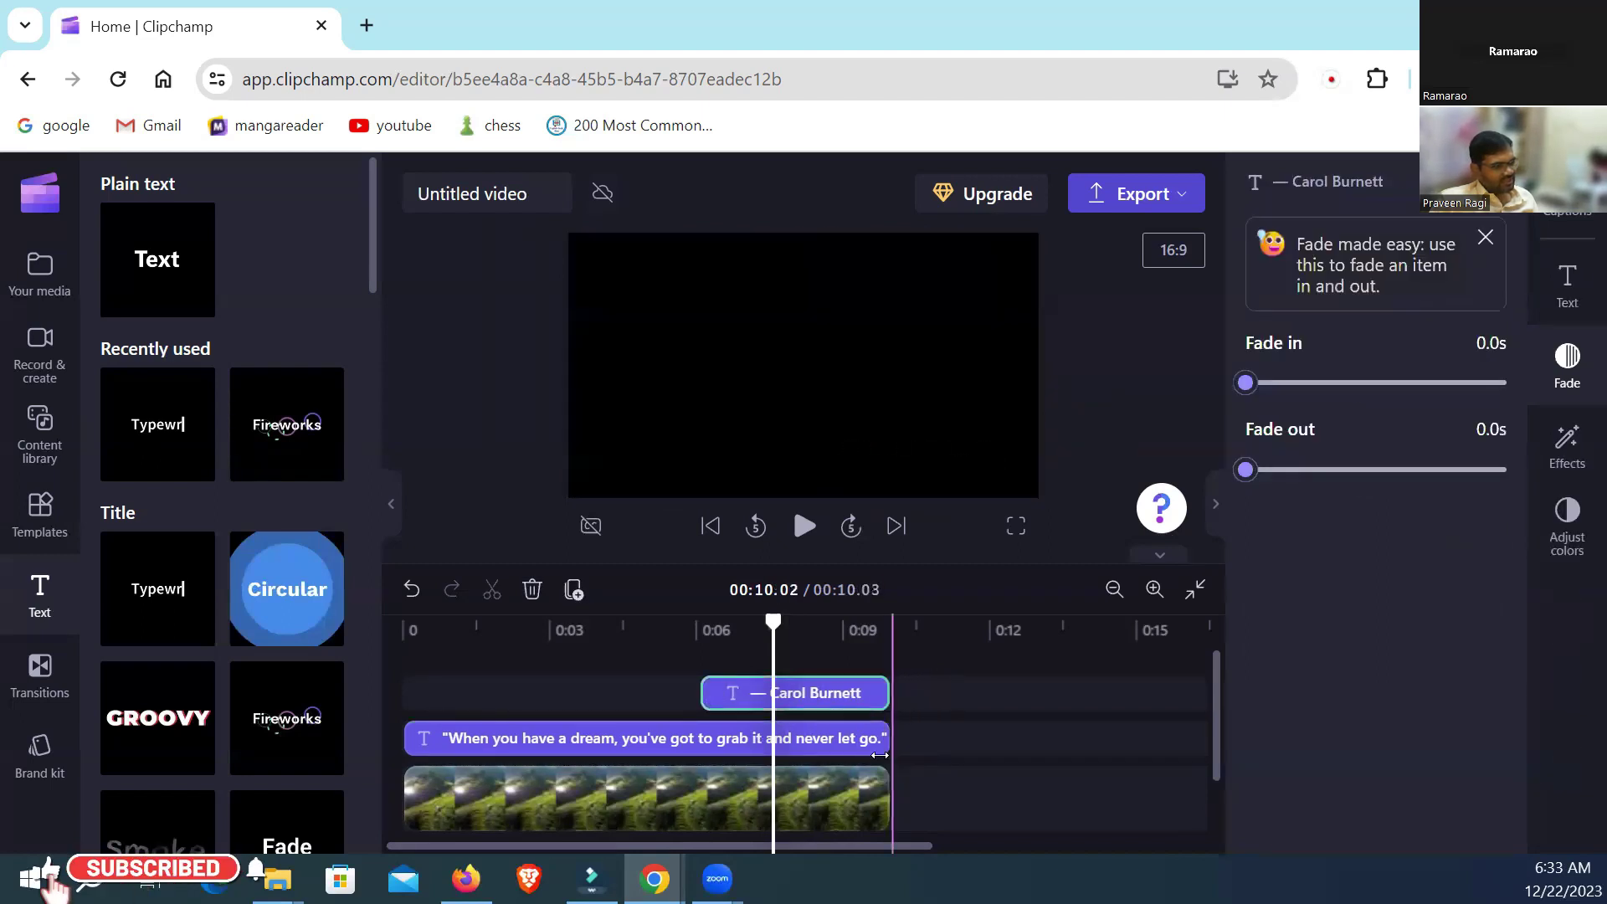
drag(764, 632, 401, 636)
click(805, 527)
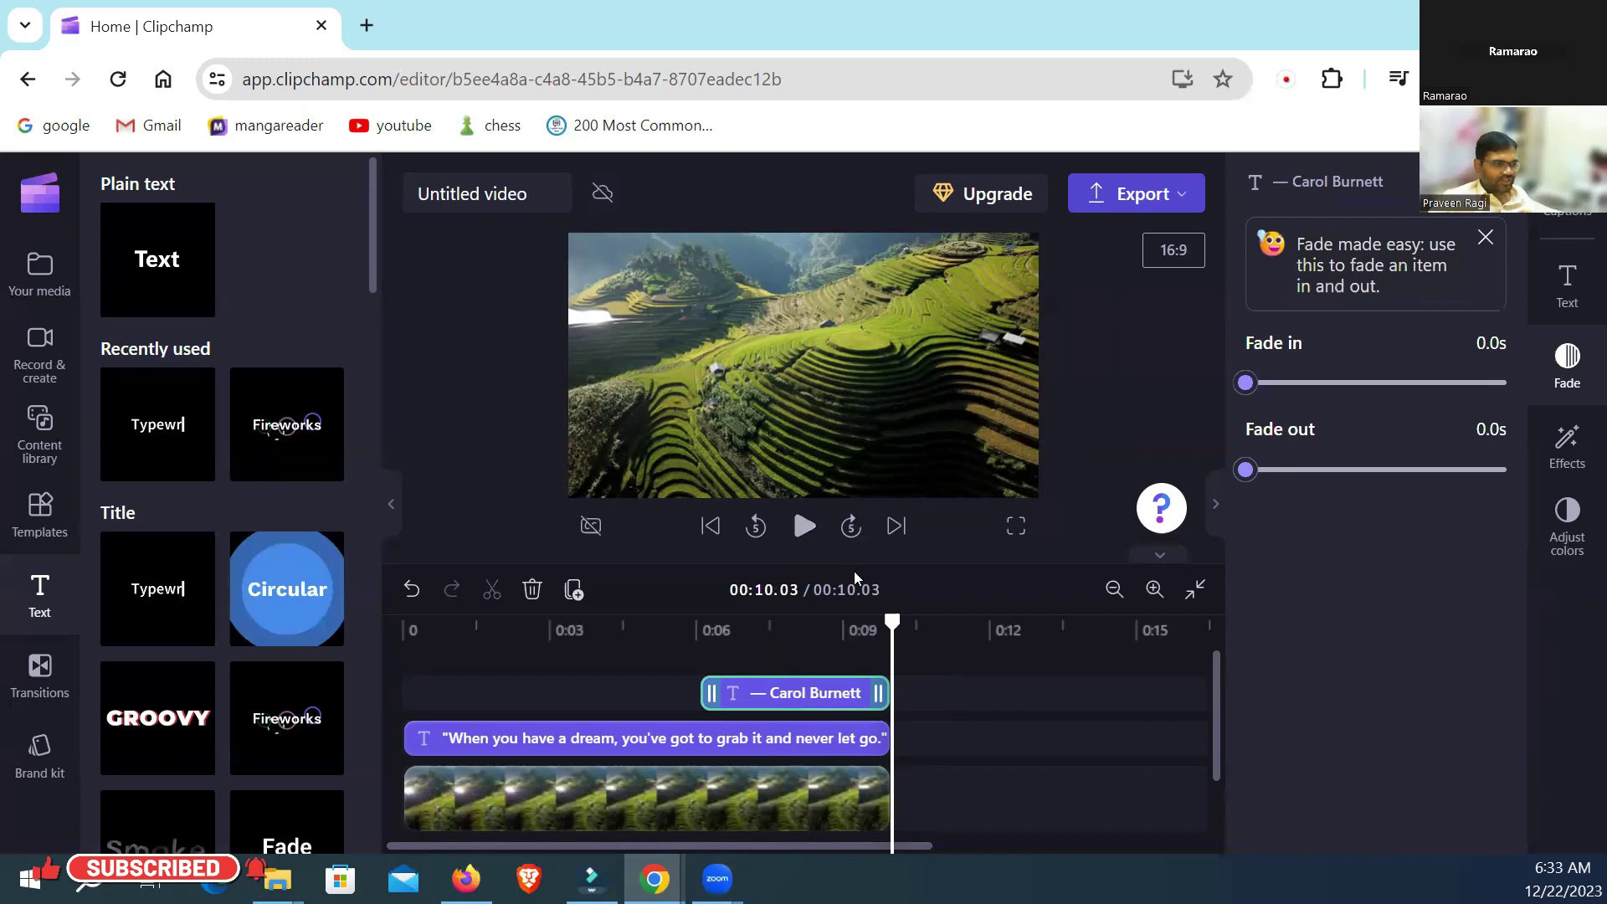
click(1124, 194)
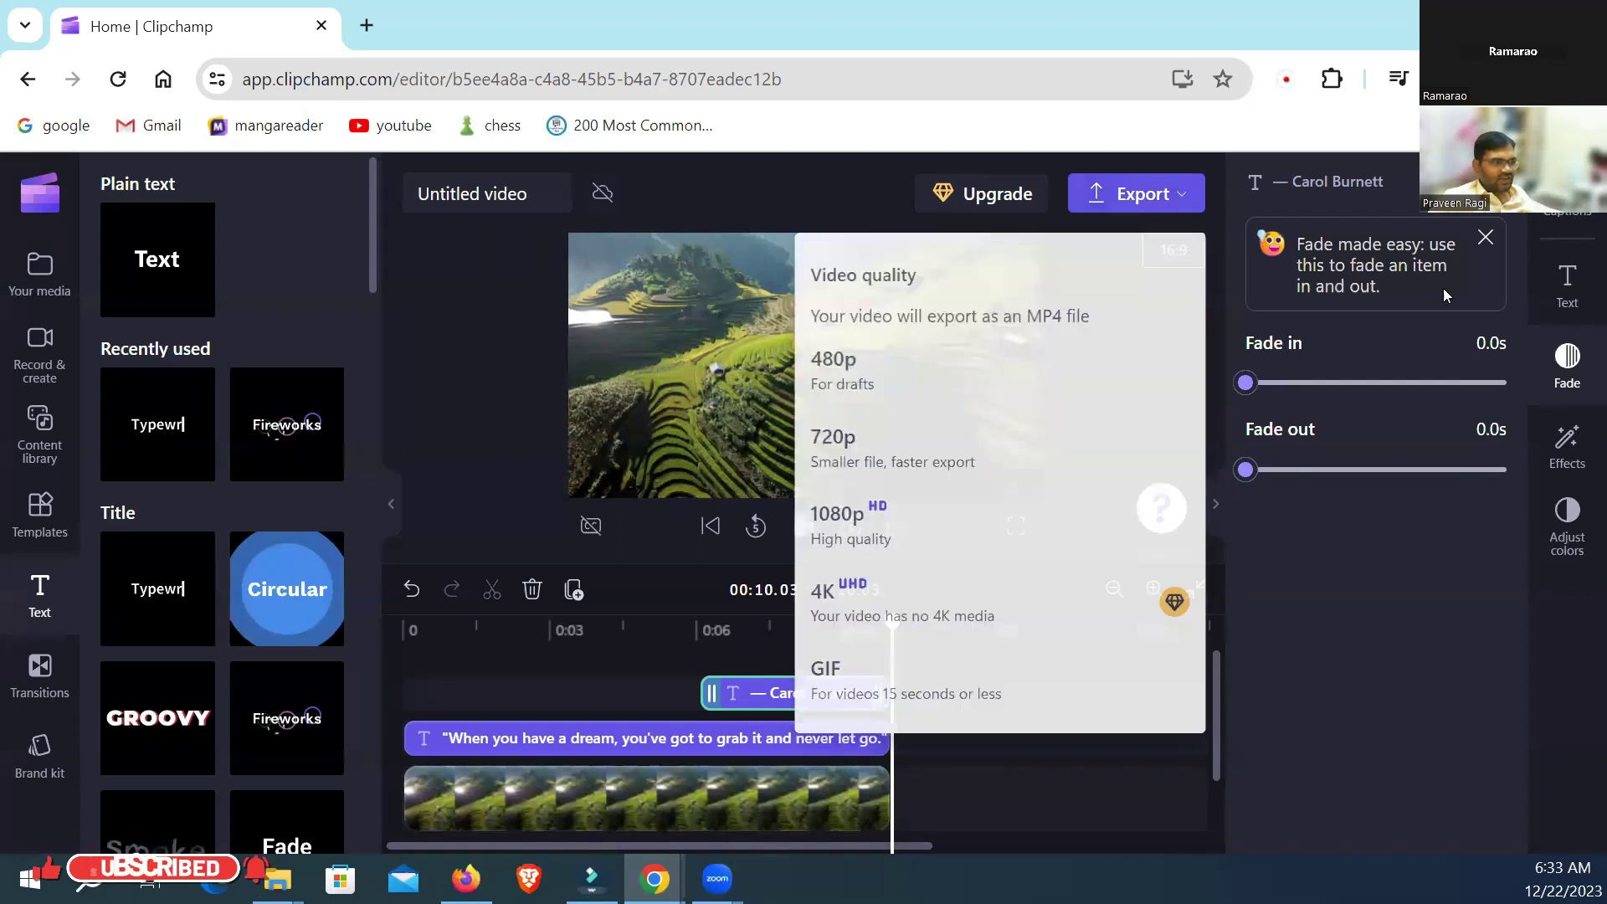
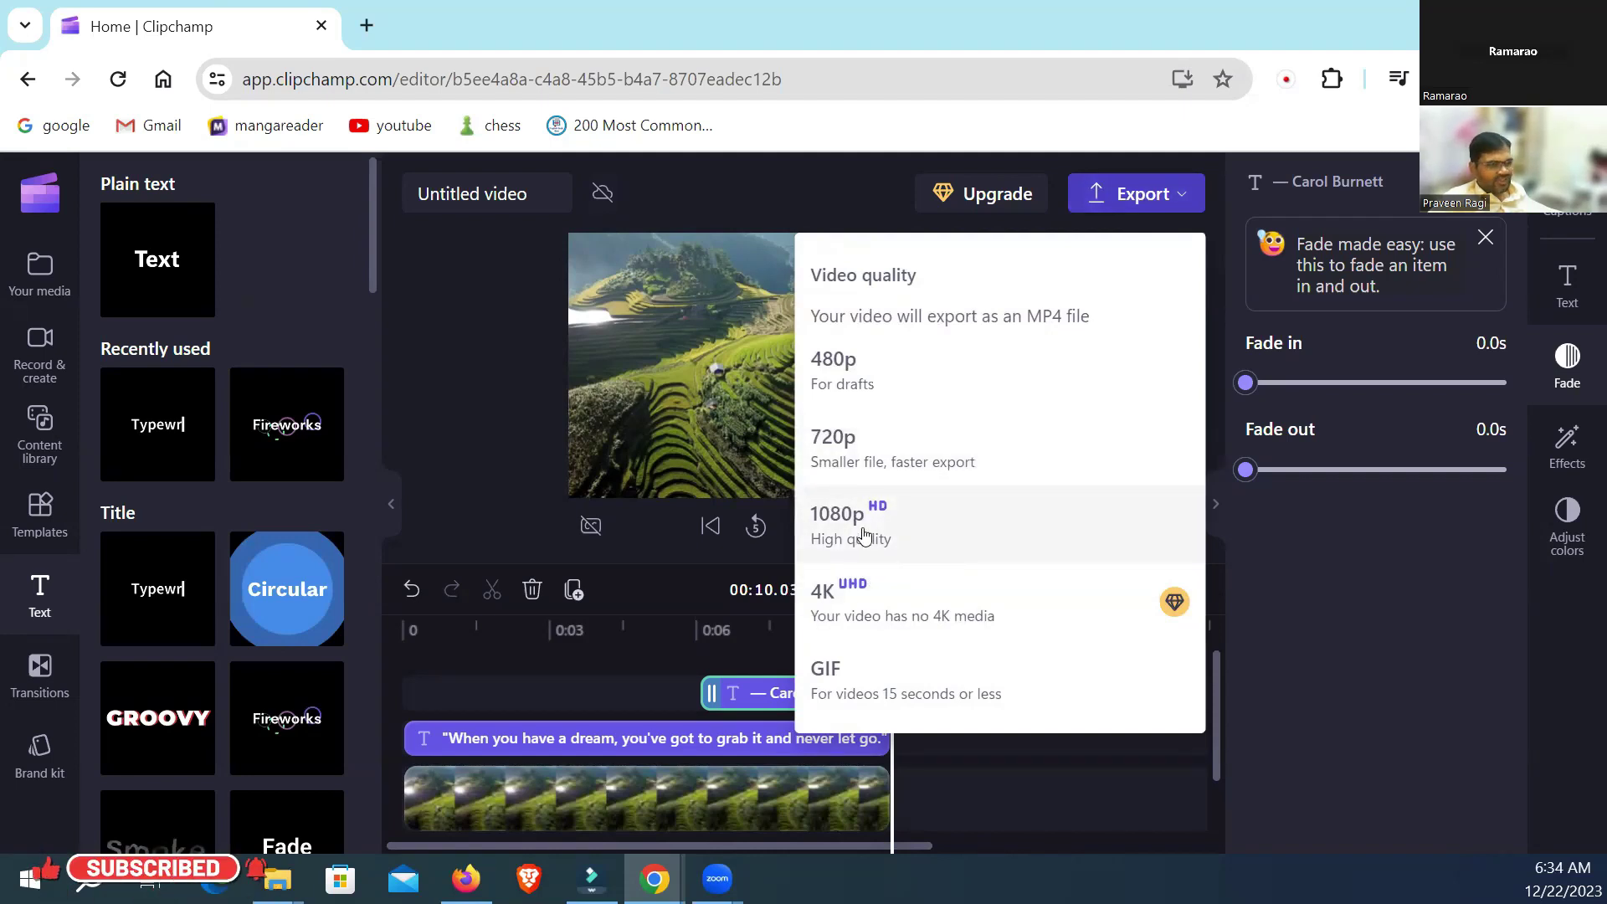
Step: Export the video in 1080p and retitle it 'Motivational quote - 22-12-2023'
click(910, 538)
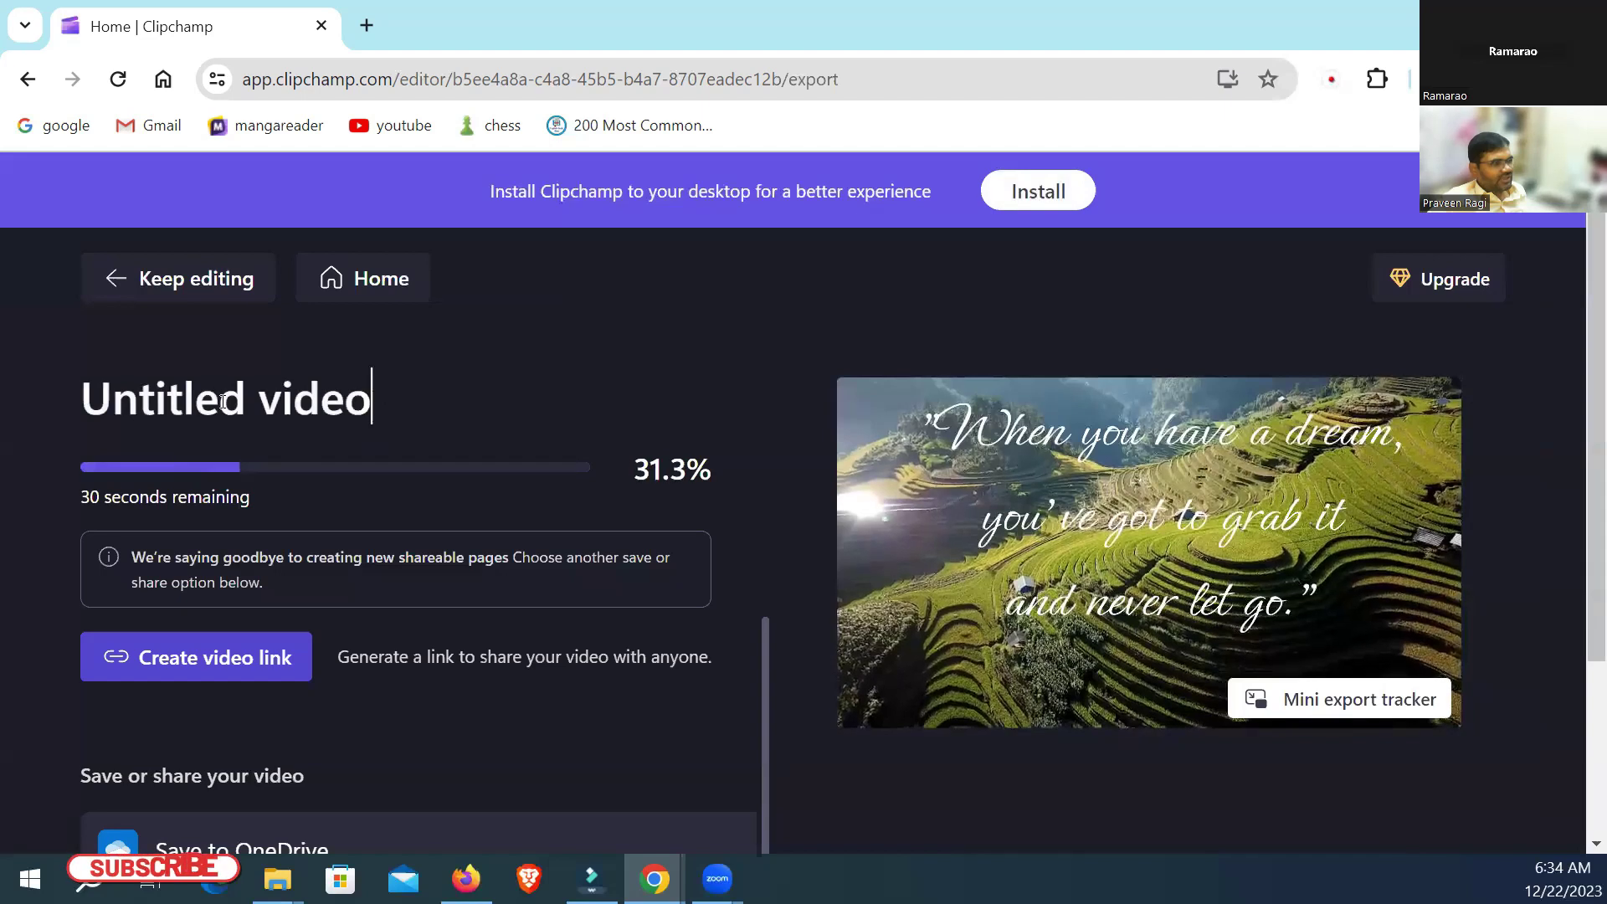
drag(390, 397, 45, 392)
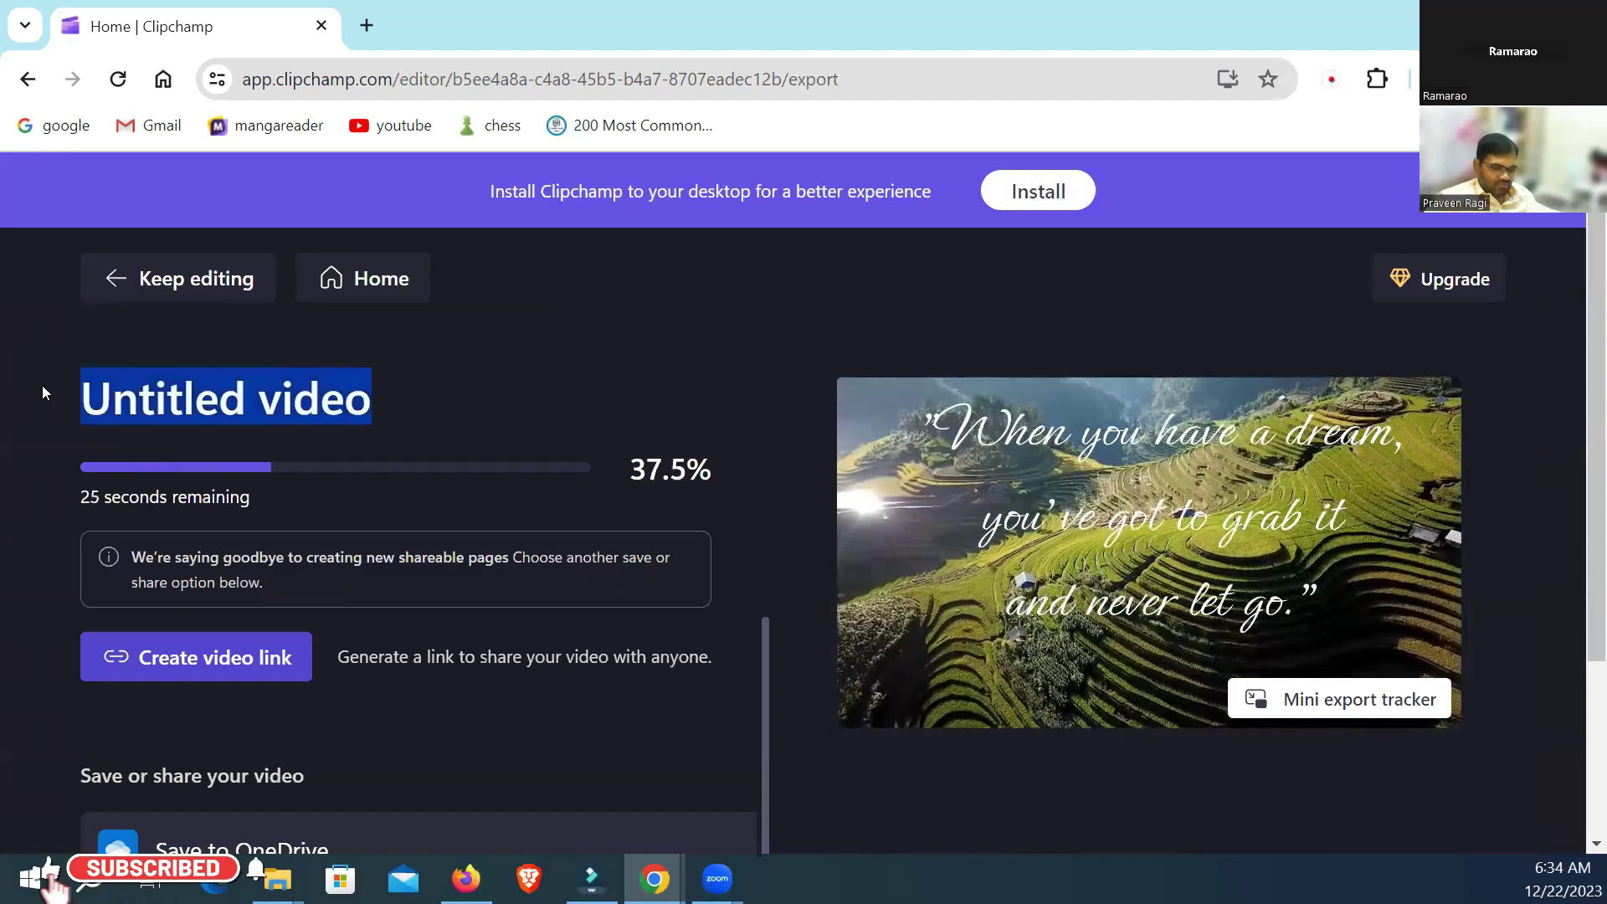
text(Moat)
key(BackSpace)
key(BackSpace)
key(BackSpace)
text(otivationa)
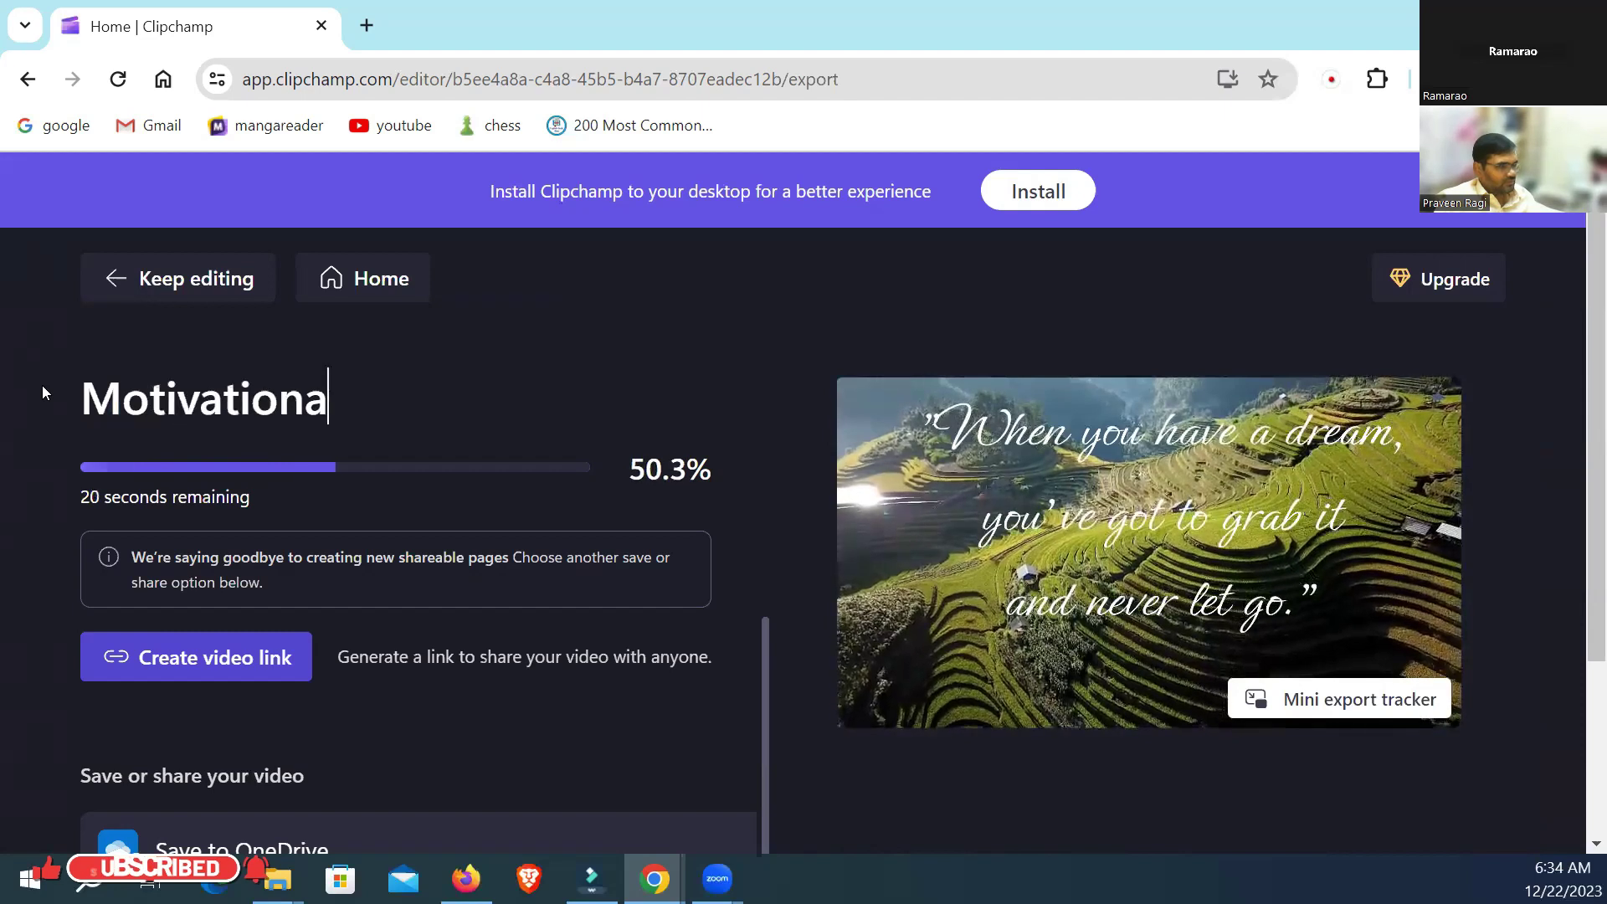
text(l qot)
key(BackSpace)
key(BackSpace)
text(yote)
key(BackSpace)
key(BackSpace)
key(BackSpace)
key(BackSpace)
key(BackSpace)
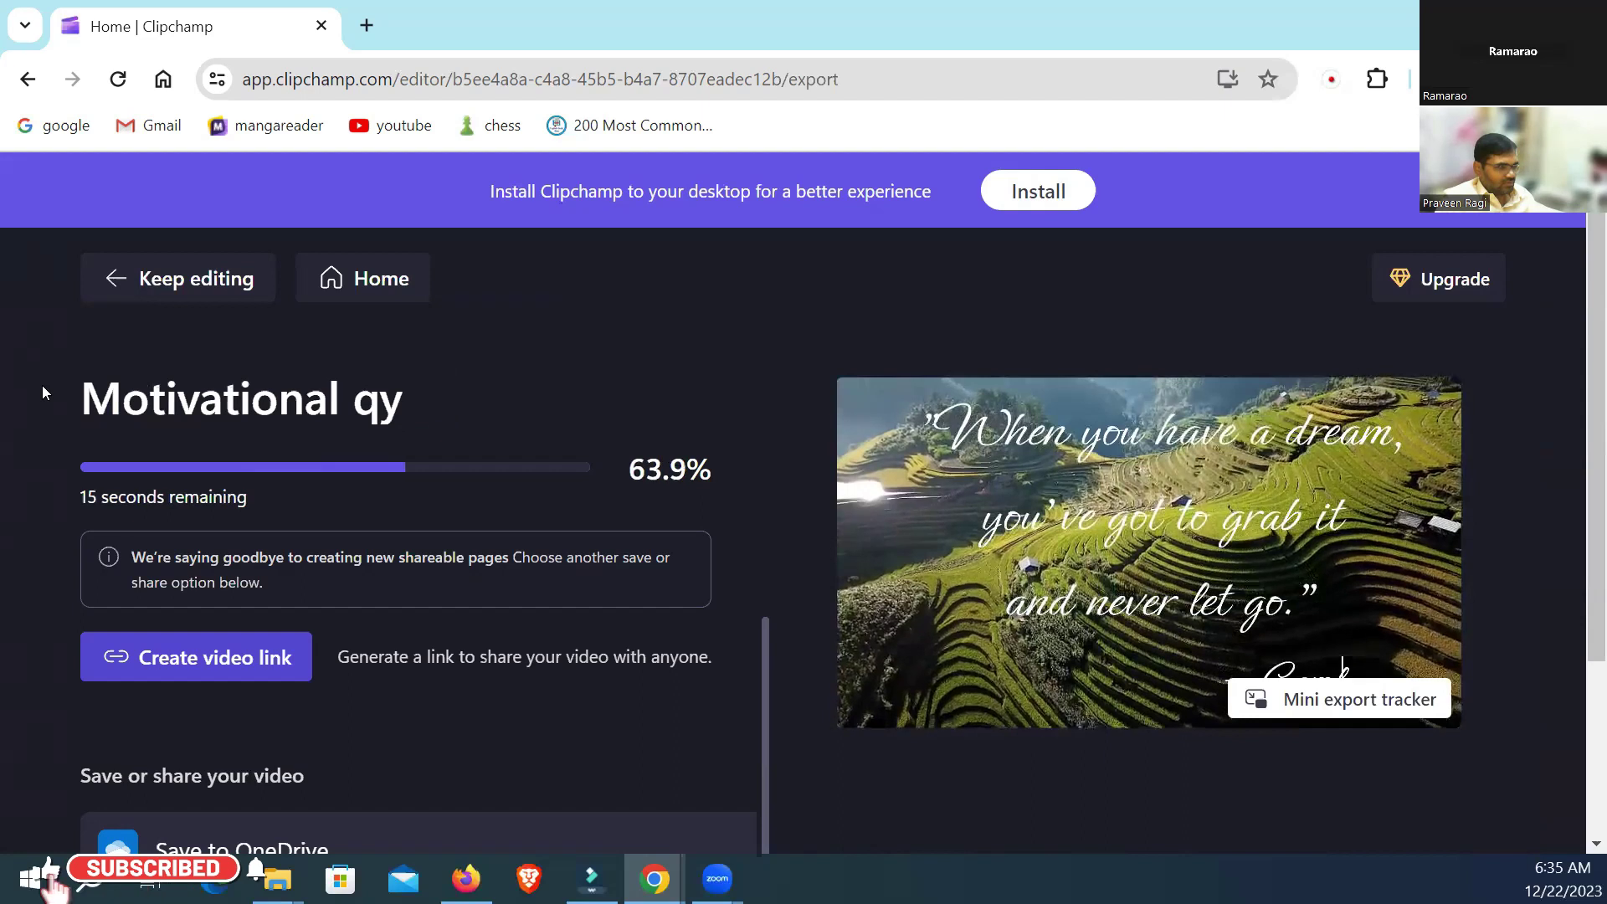
text(uote )
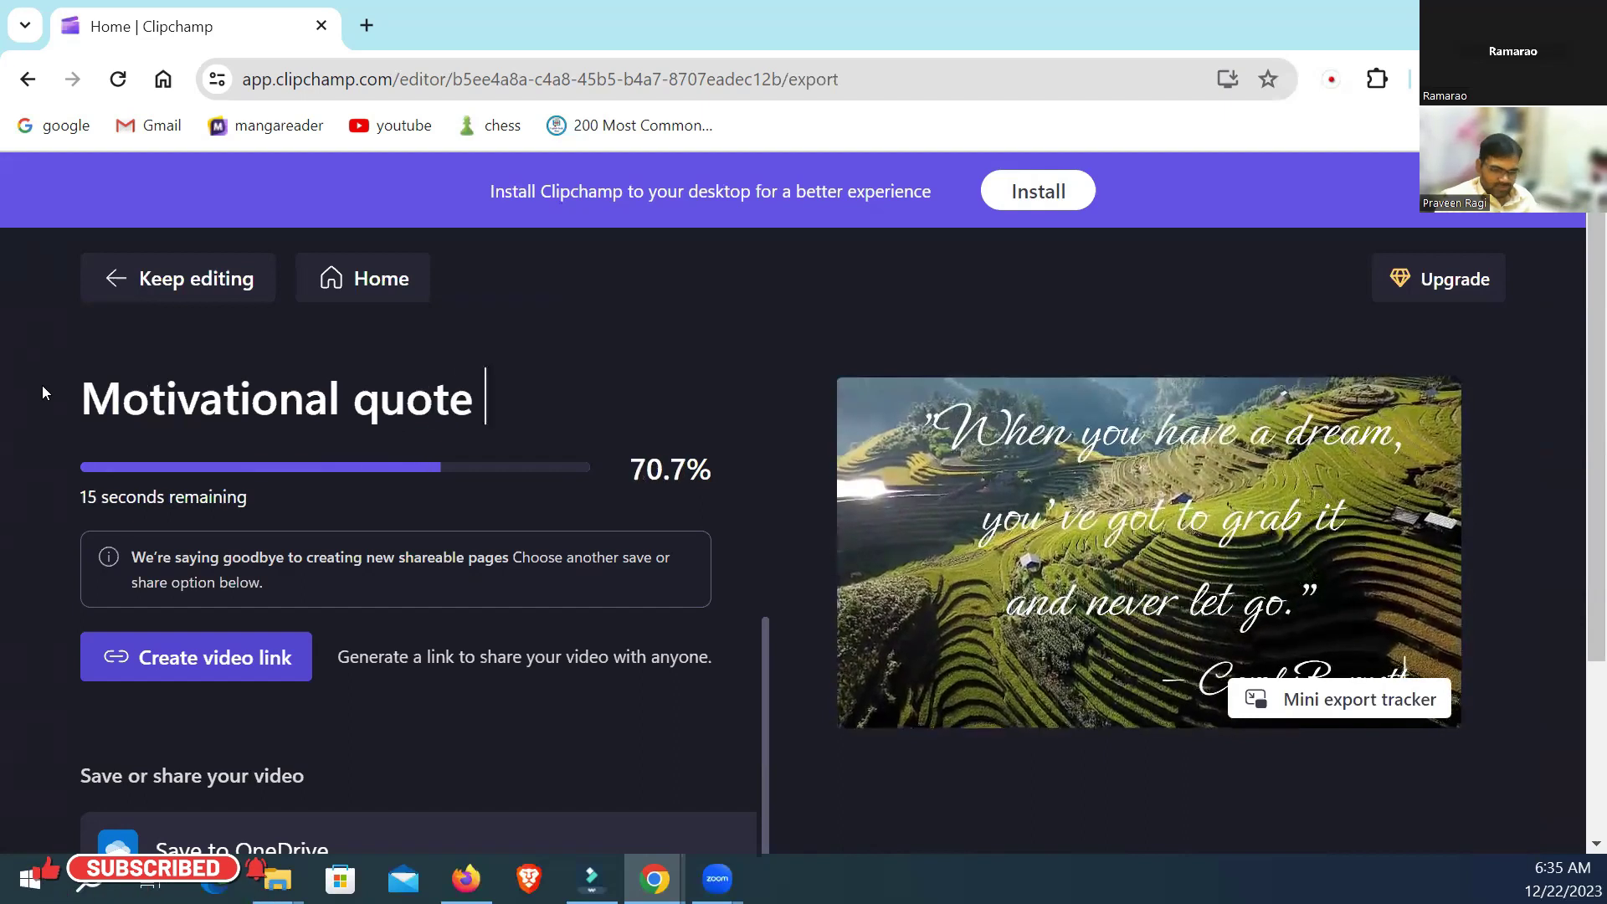
text(- 22-)
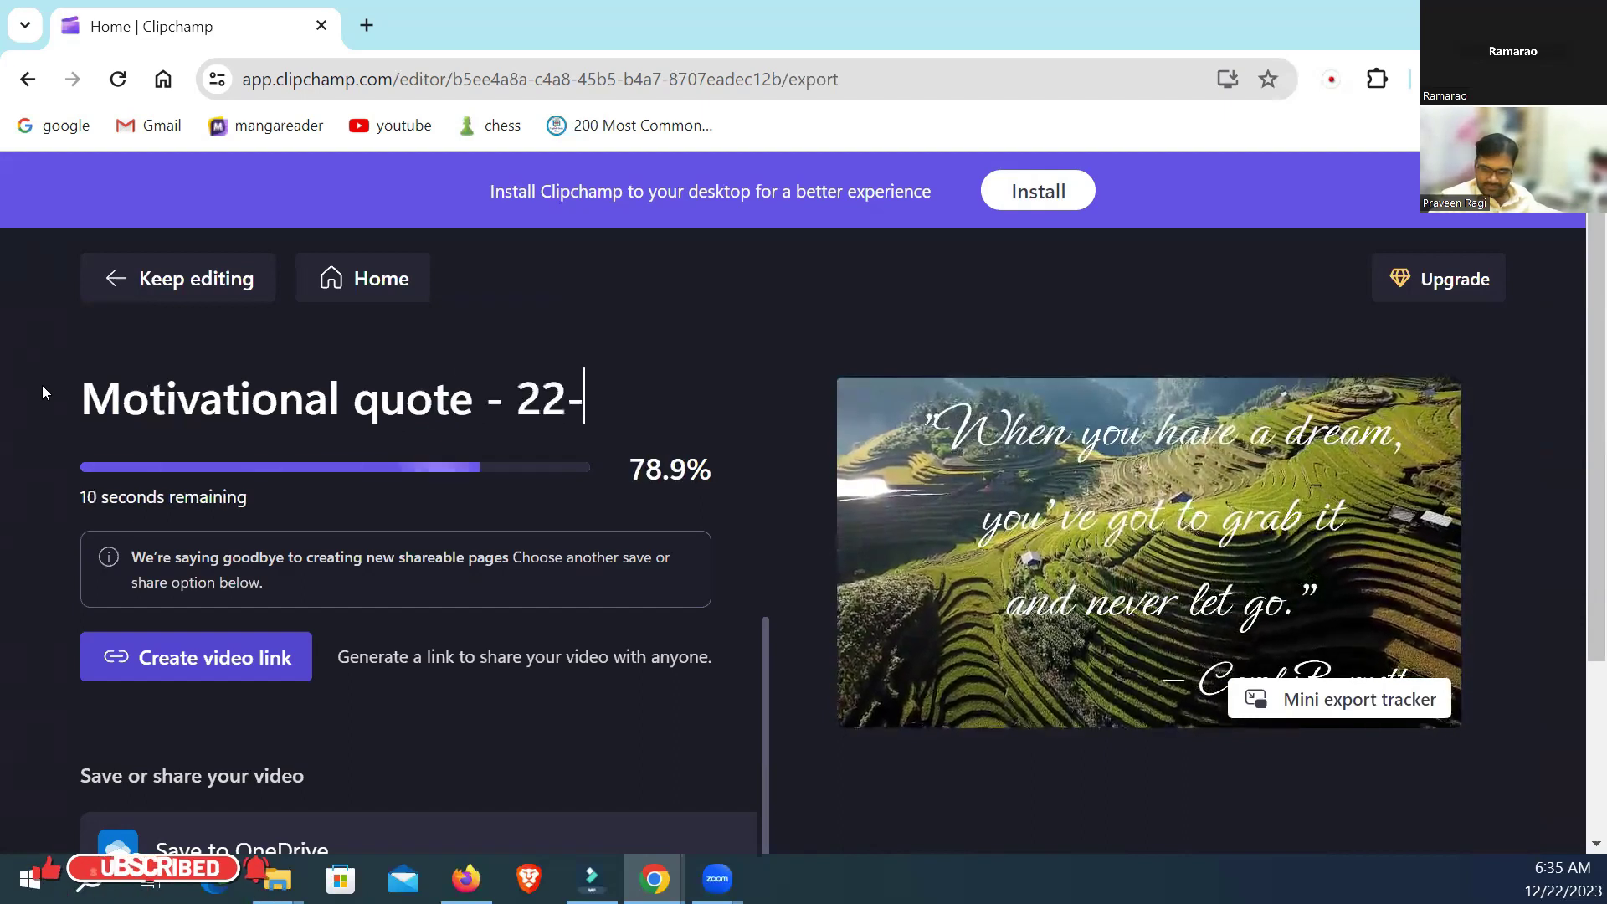
text(12-2023)
key(Return)
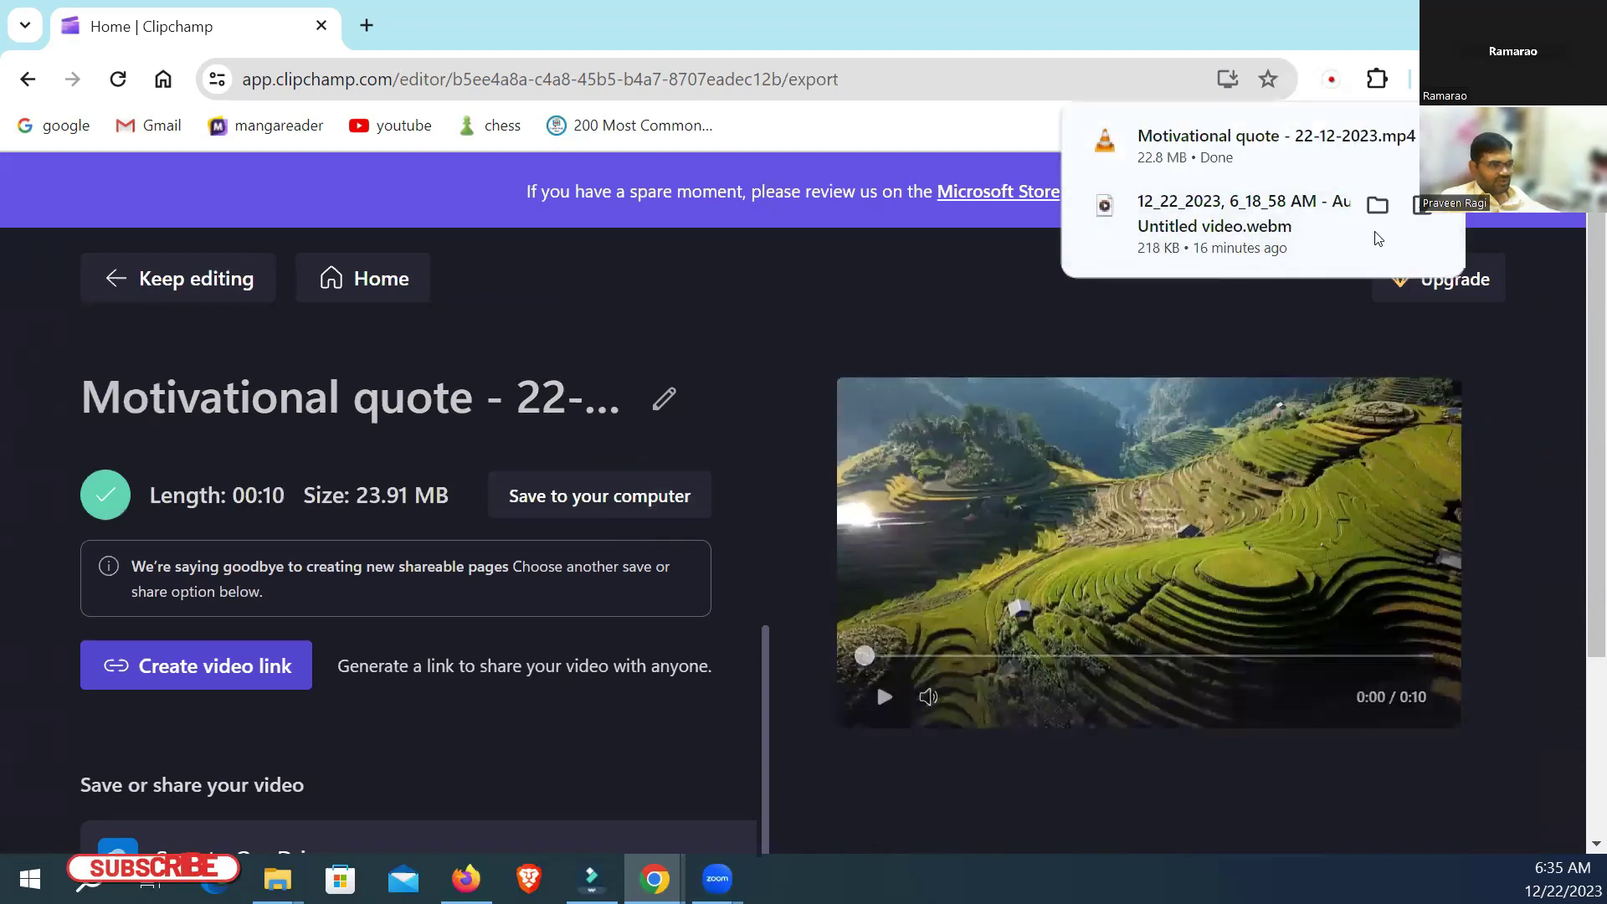
Step: Play Motivational quote - 22-12-2023.mp4 from the Downloads folder in VLC, then close VLC
click(1377, 140)
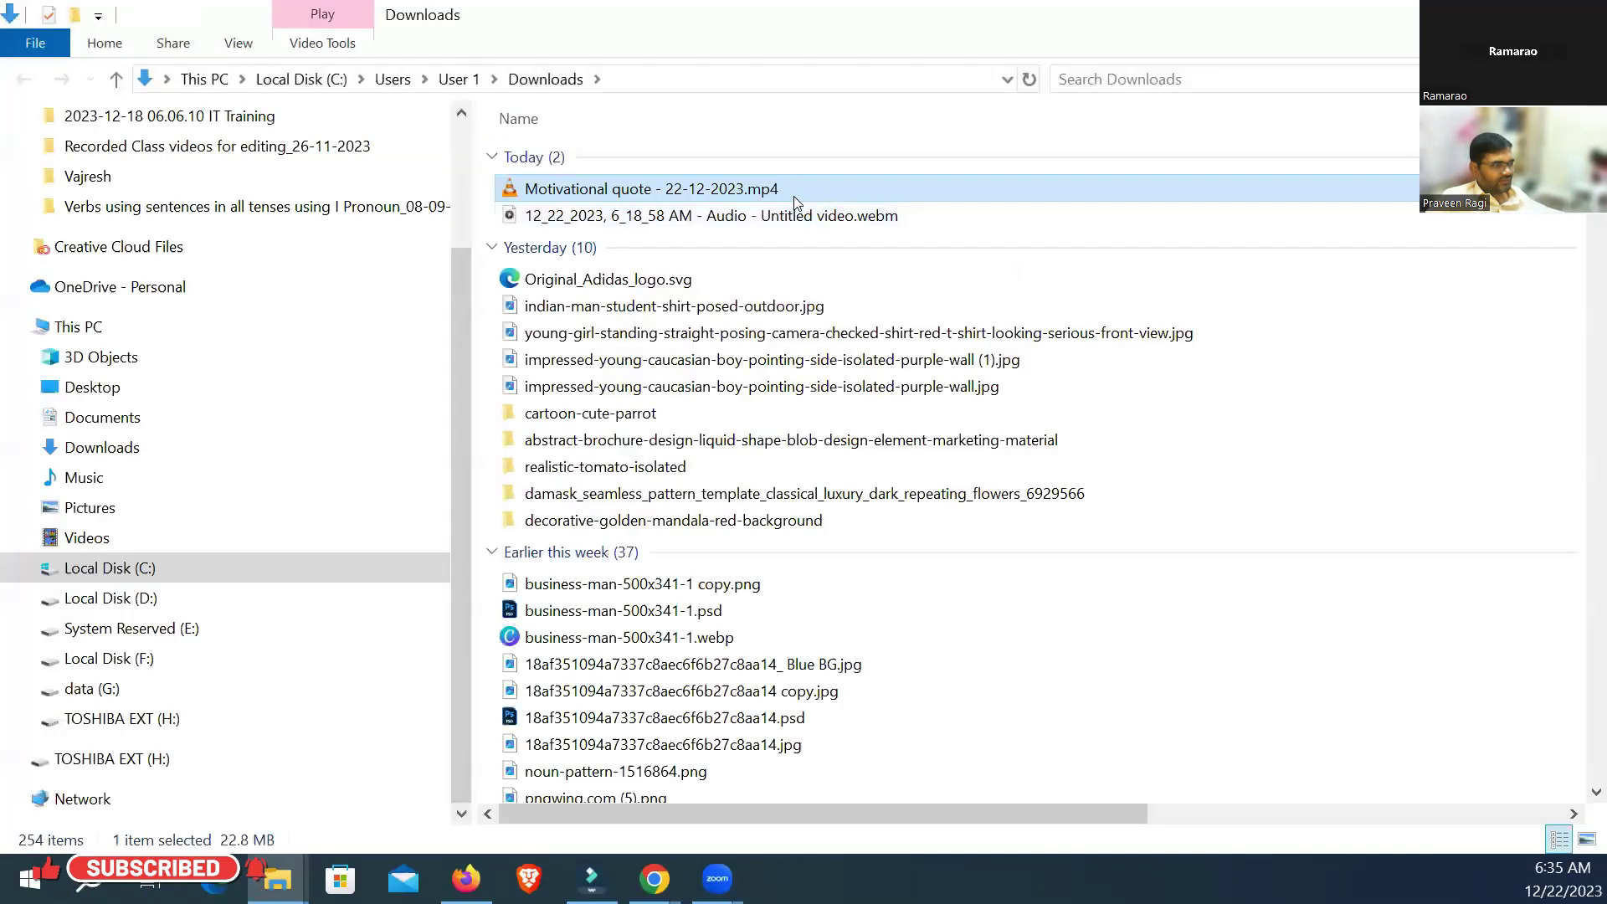
double_click(701, 191)
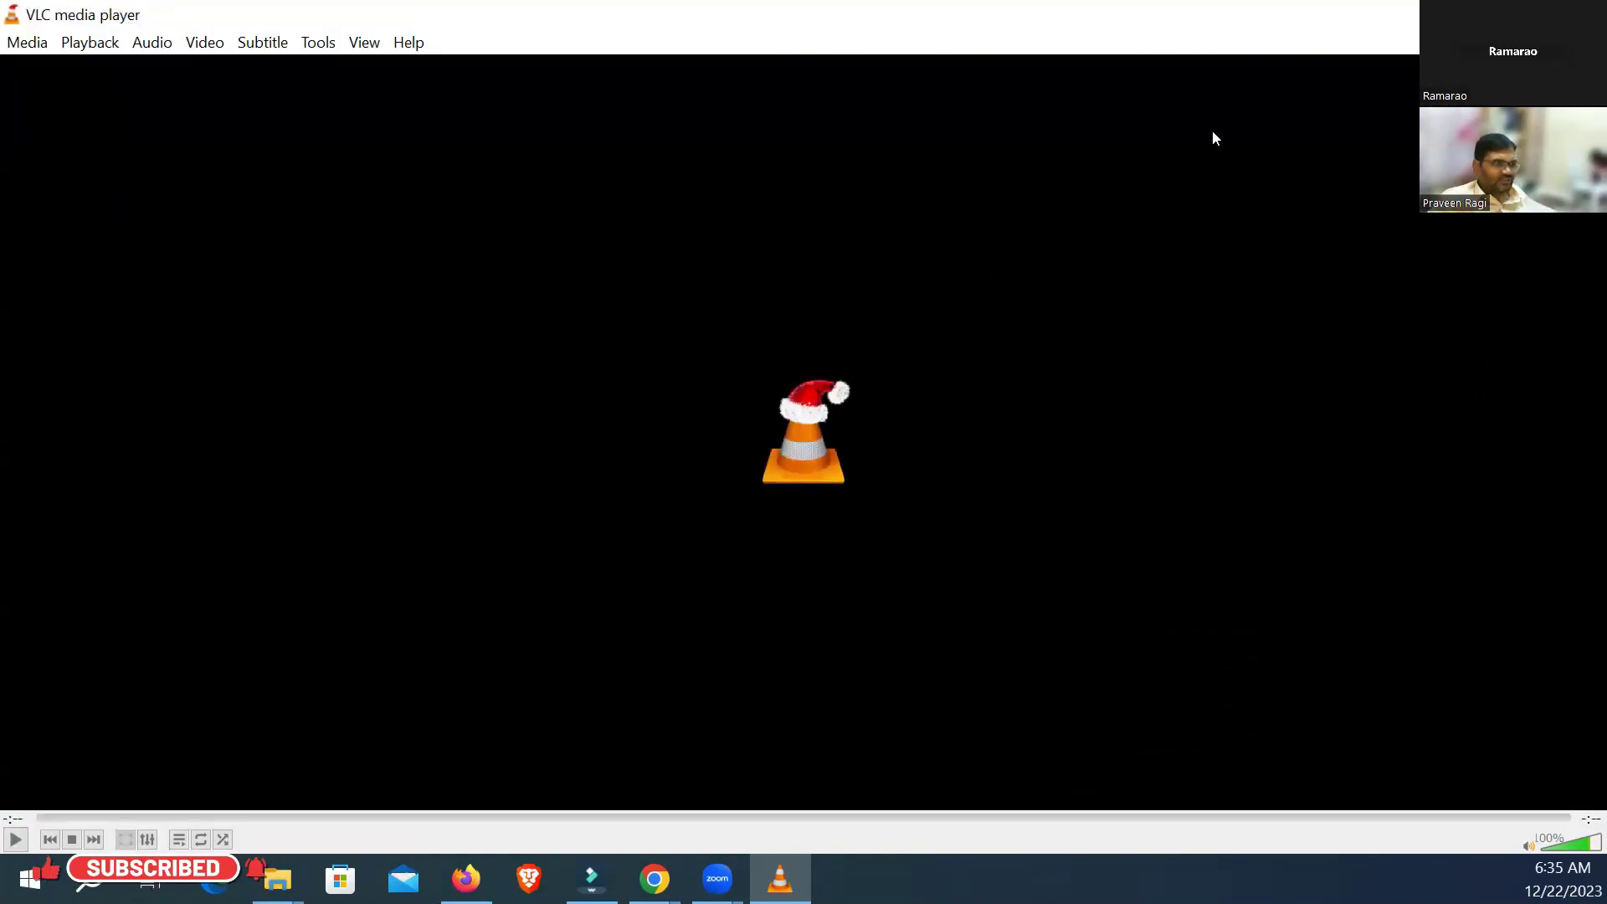
double_click(929, 319)
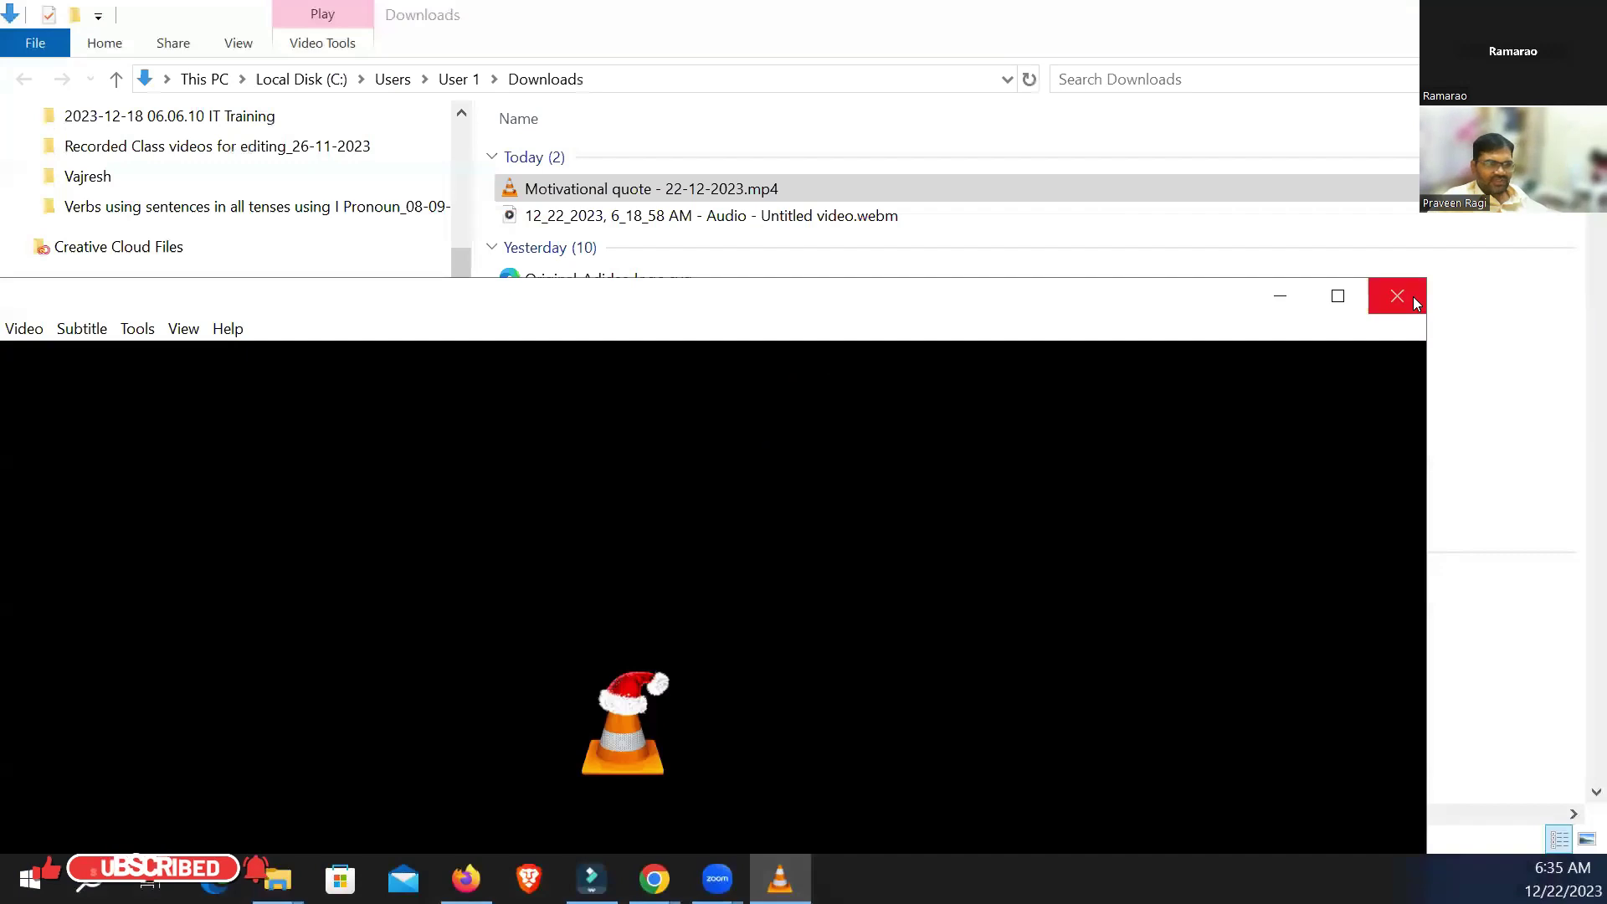
click(1395, 295)
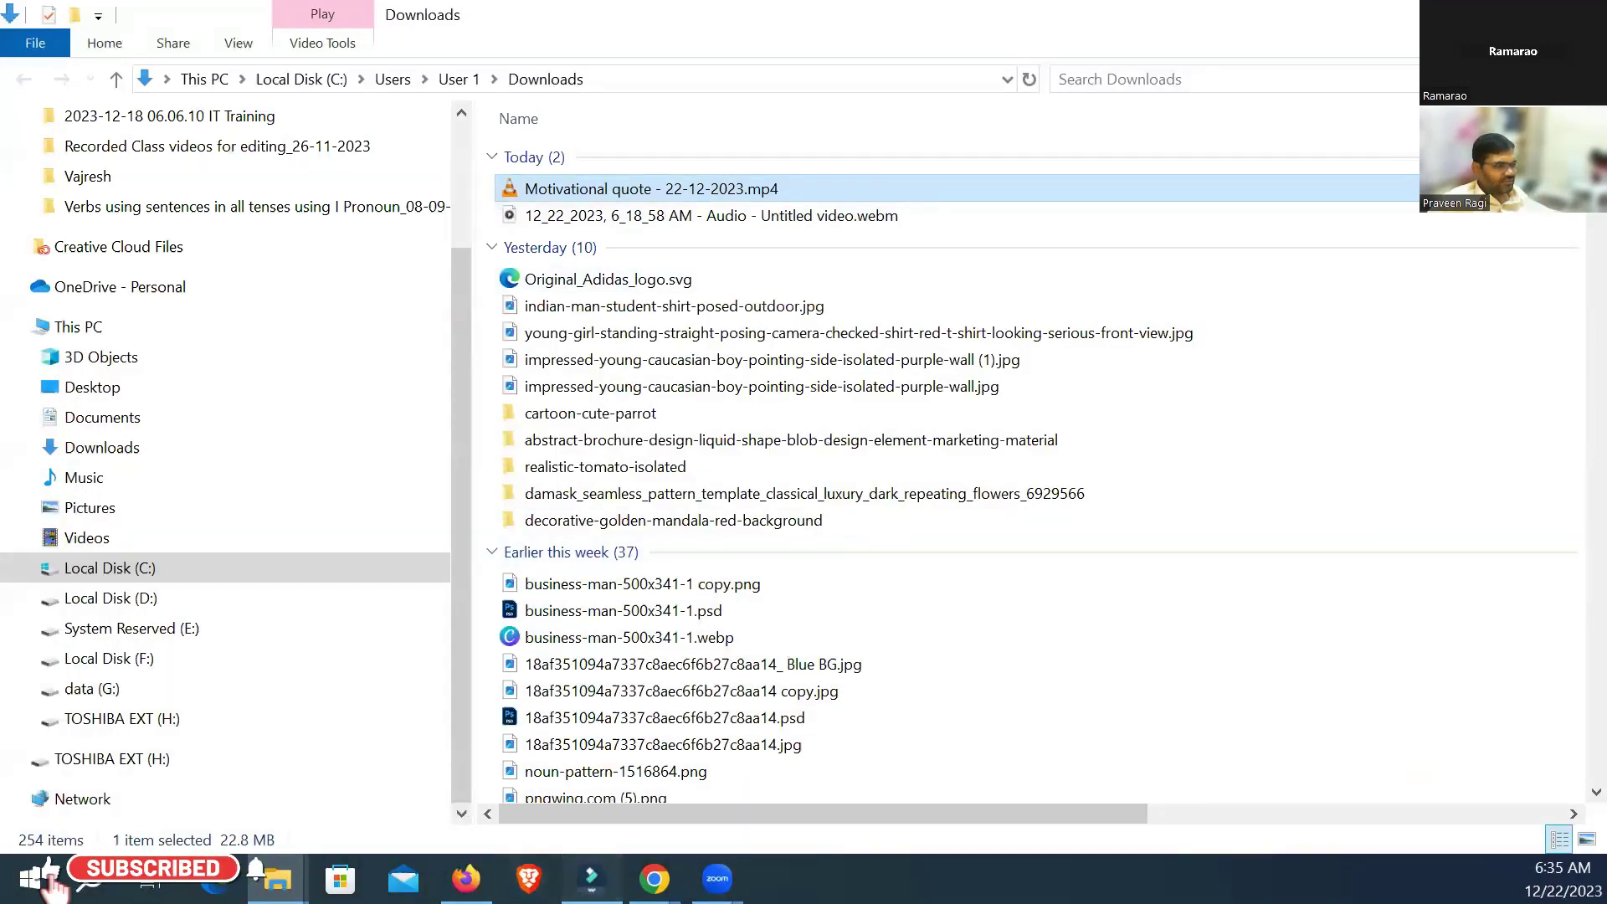
click(590, 877)
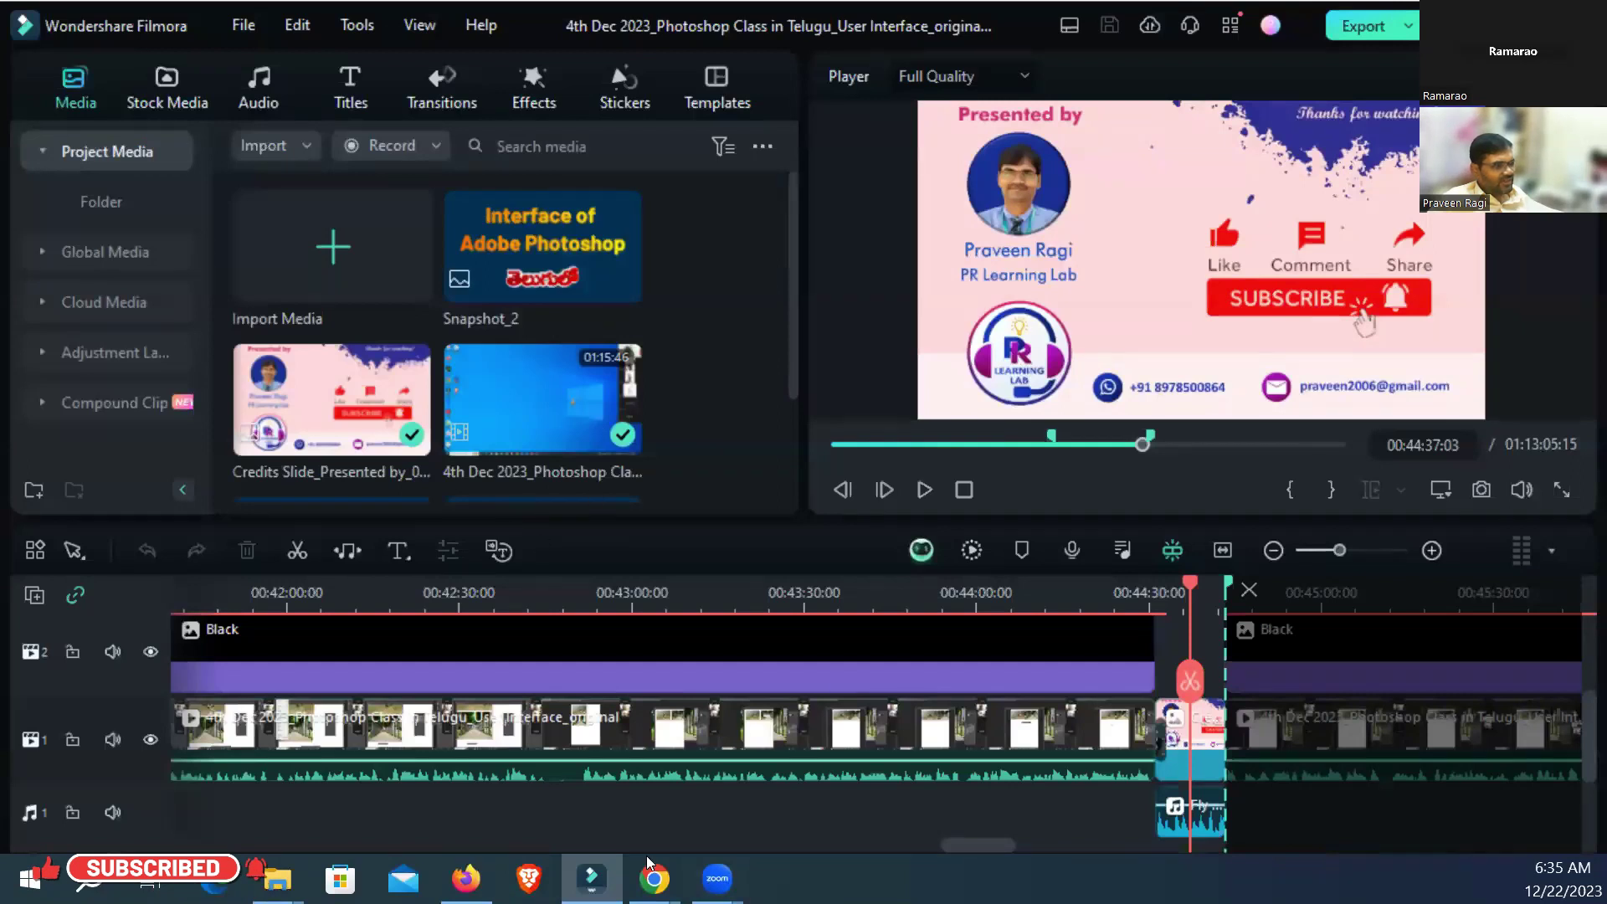
Step: Go from the Clipchamp export page back to the Clipchamp home page
mouse_move(653, 875)
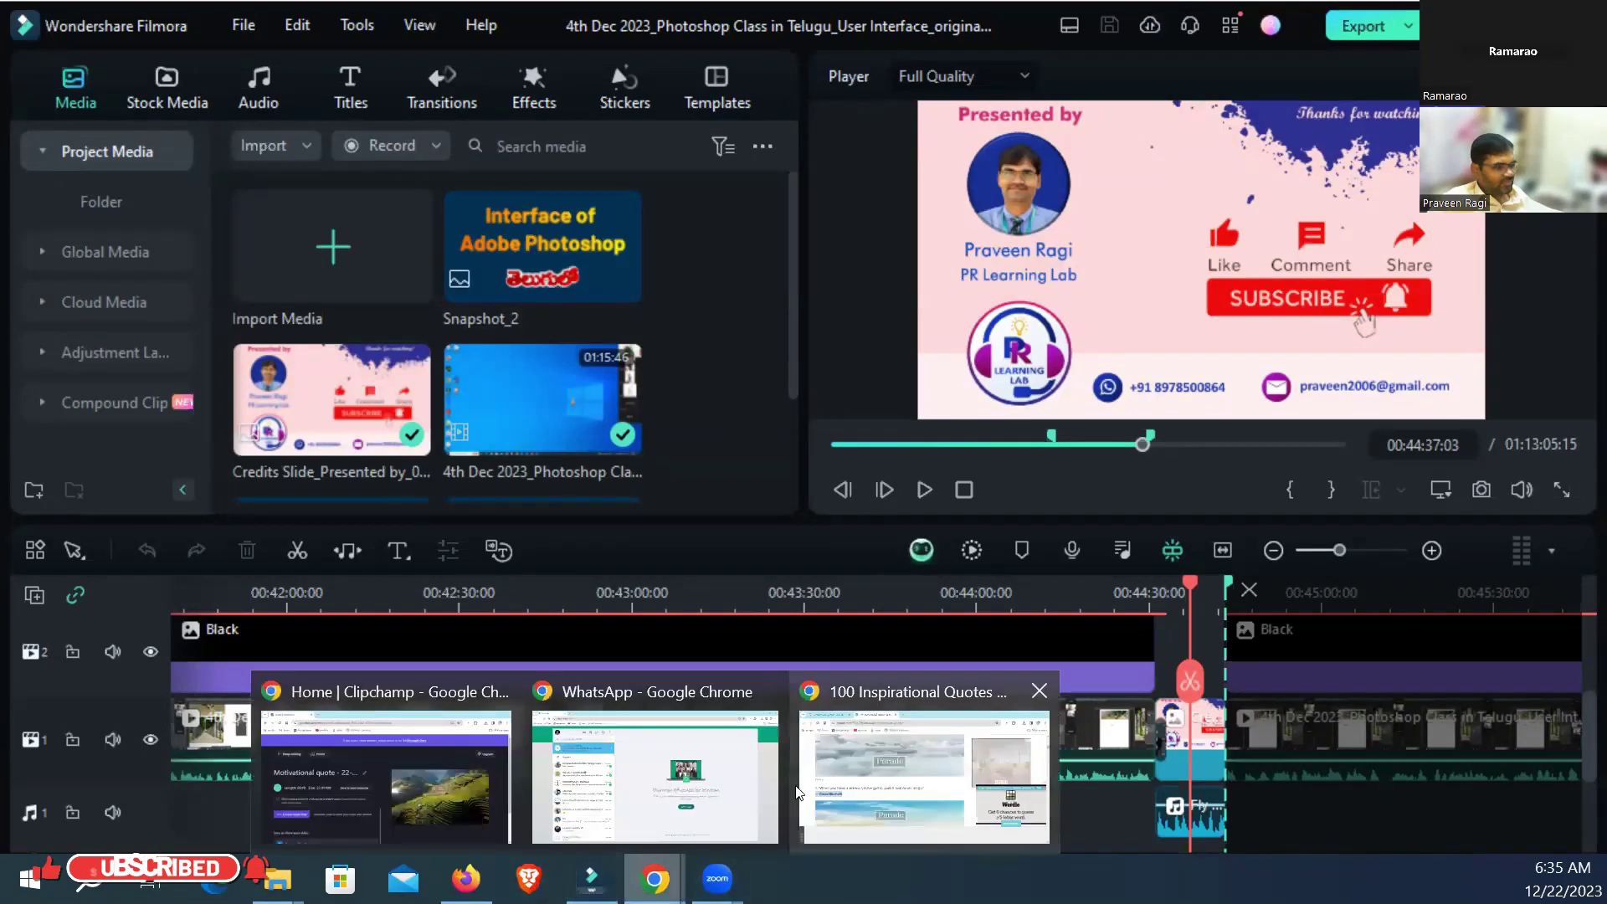
click(400, 741)
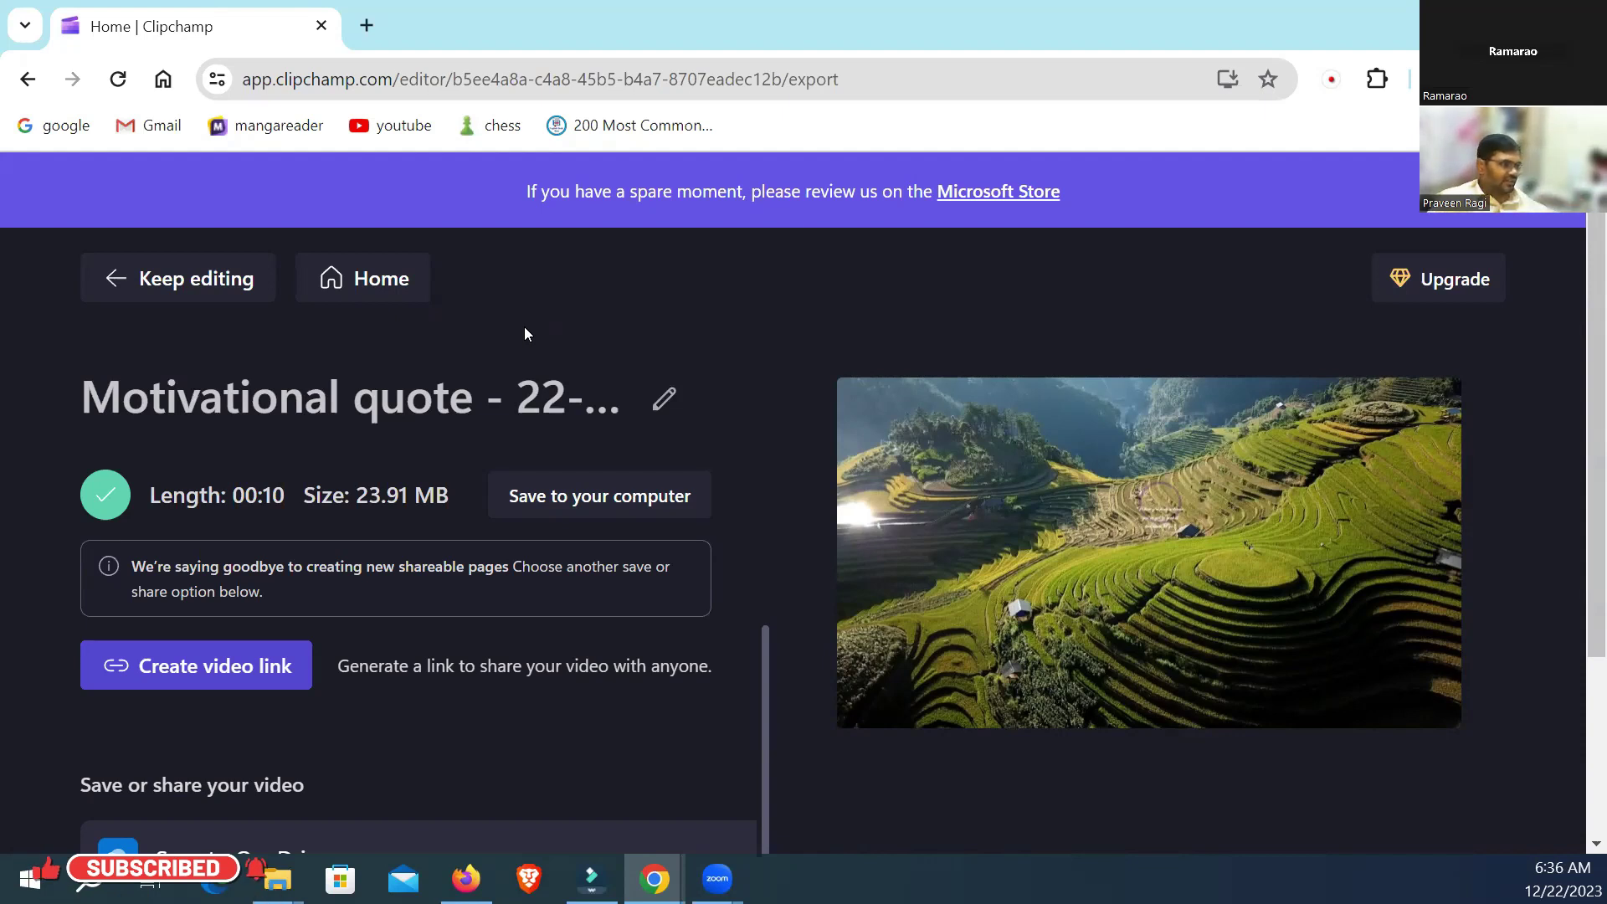
click(362, 278)
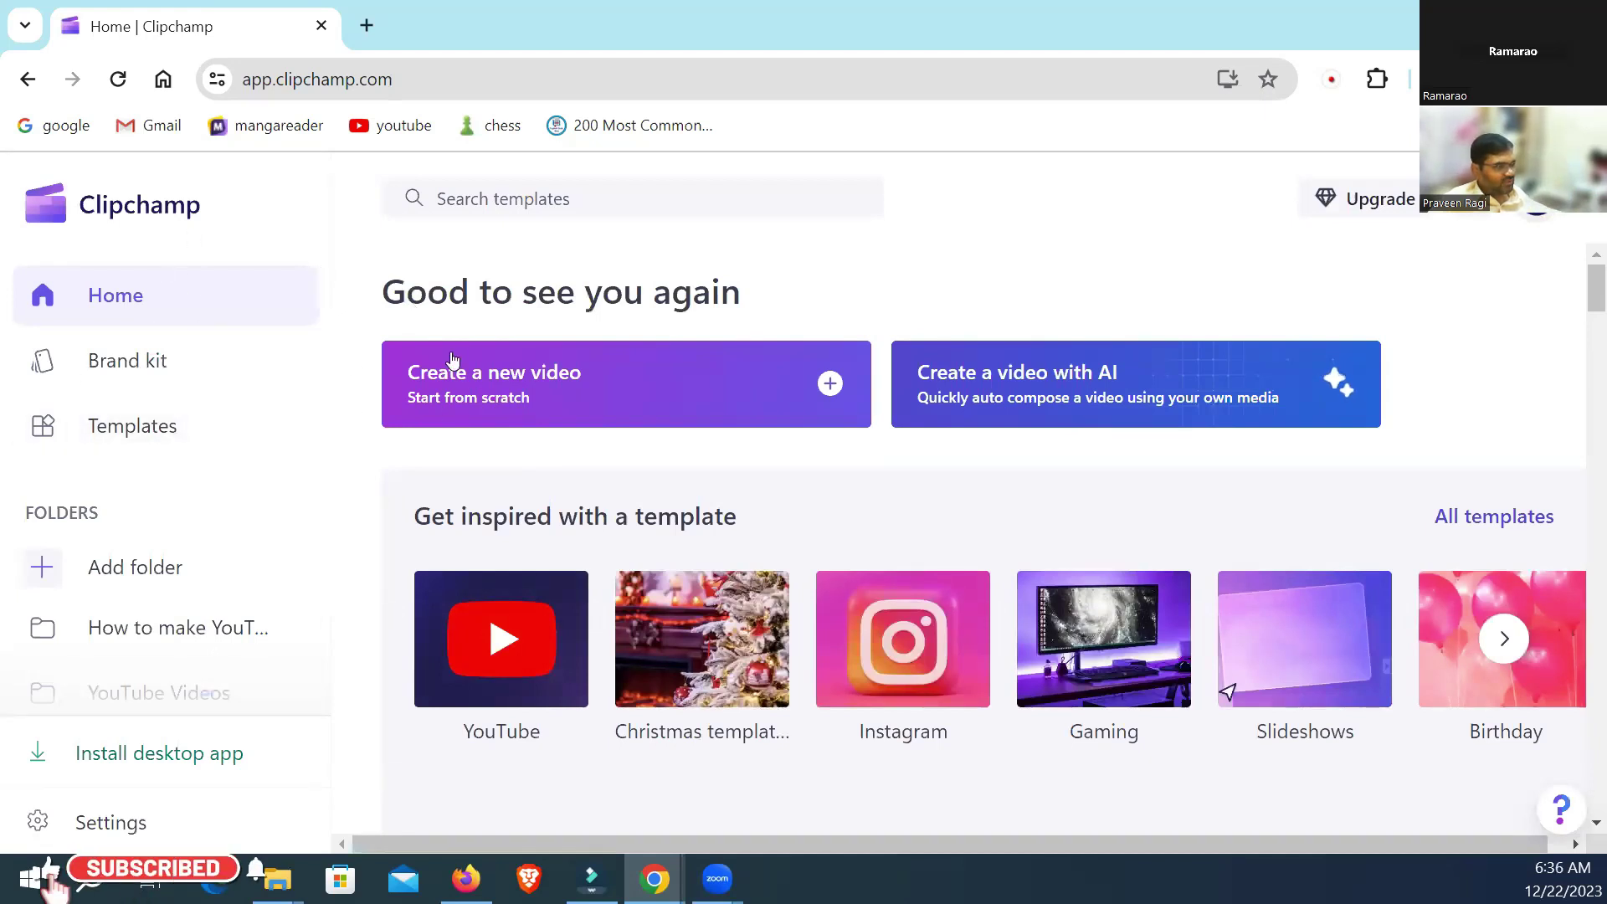
Step: Start a new video and open the Birthday template category
click(636, 419)
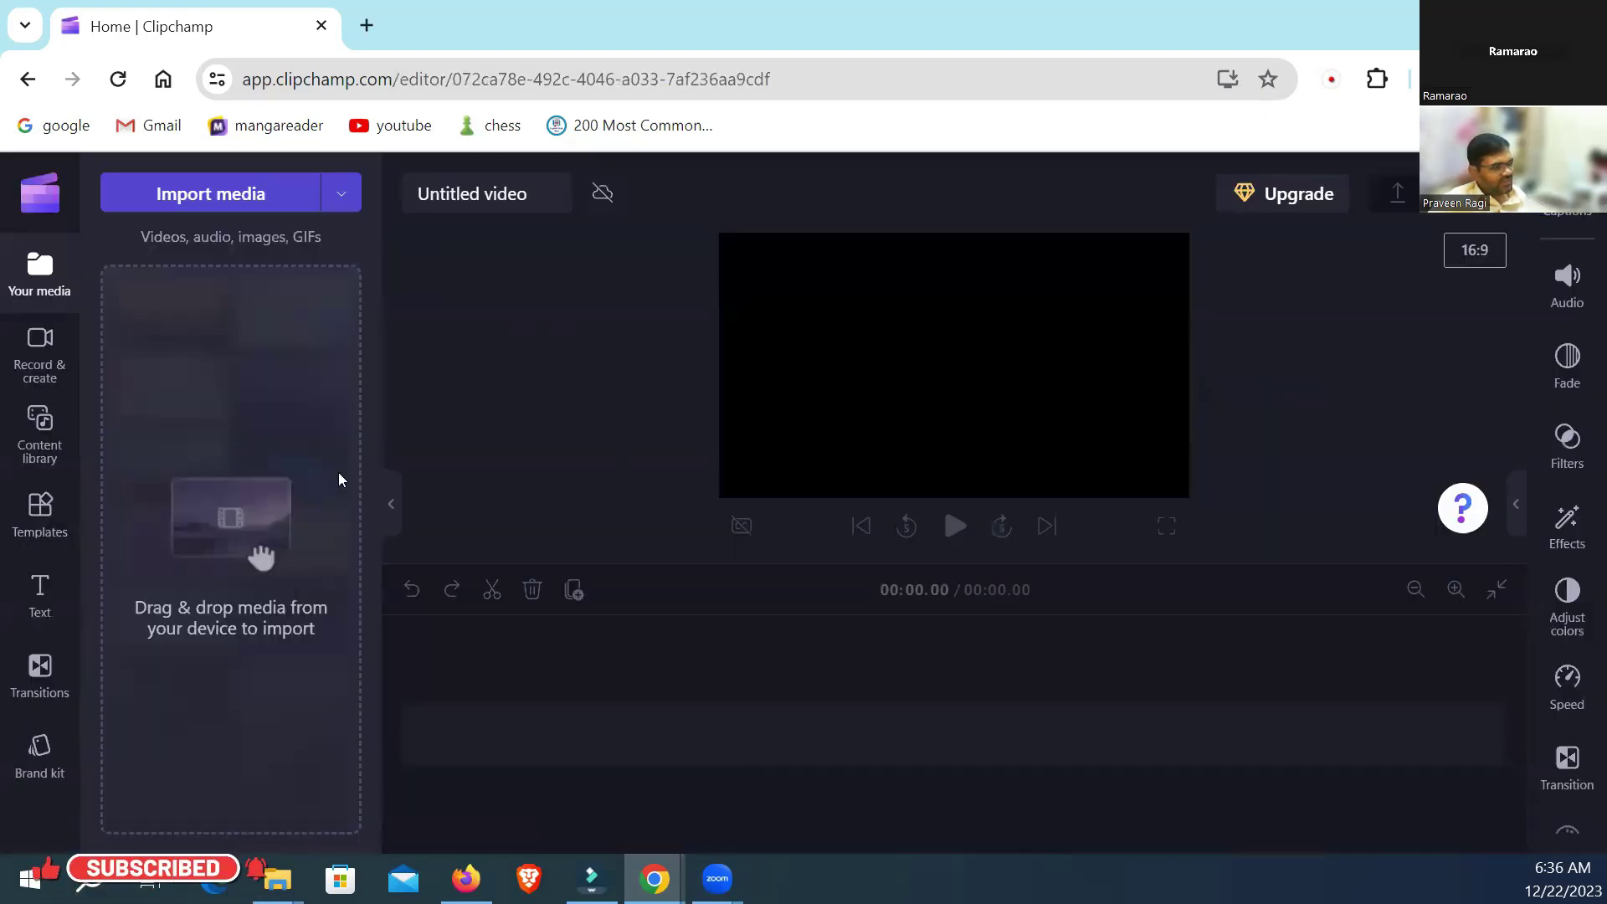
click(30, 516)
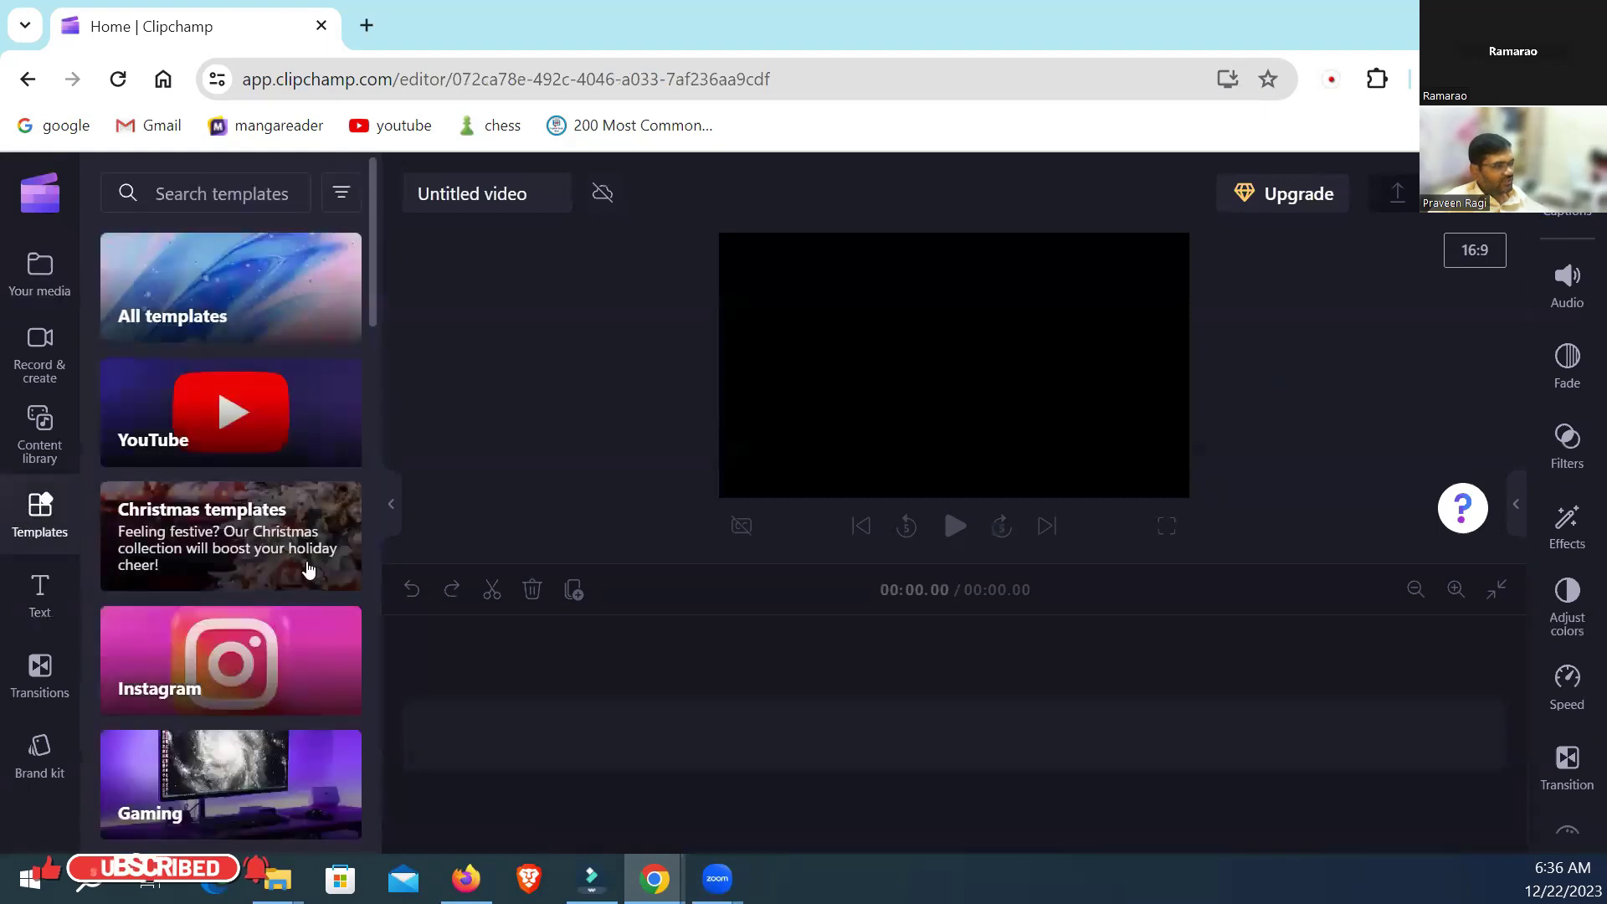
scroll(244, 559, down, 9)
scroll(224, 544, up, 3)
click(224, 544)
Step: Preview the Birthday invite template, then close its preview
mouse_move(302, 559)
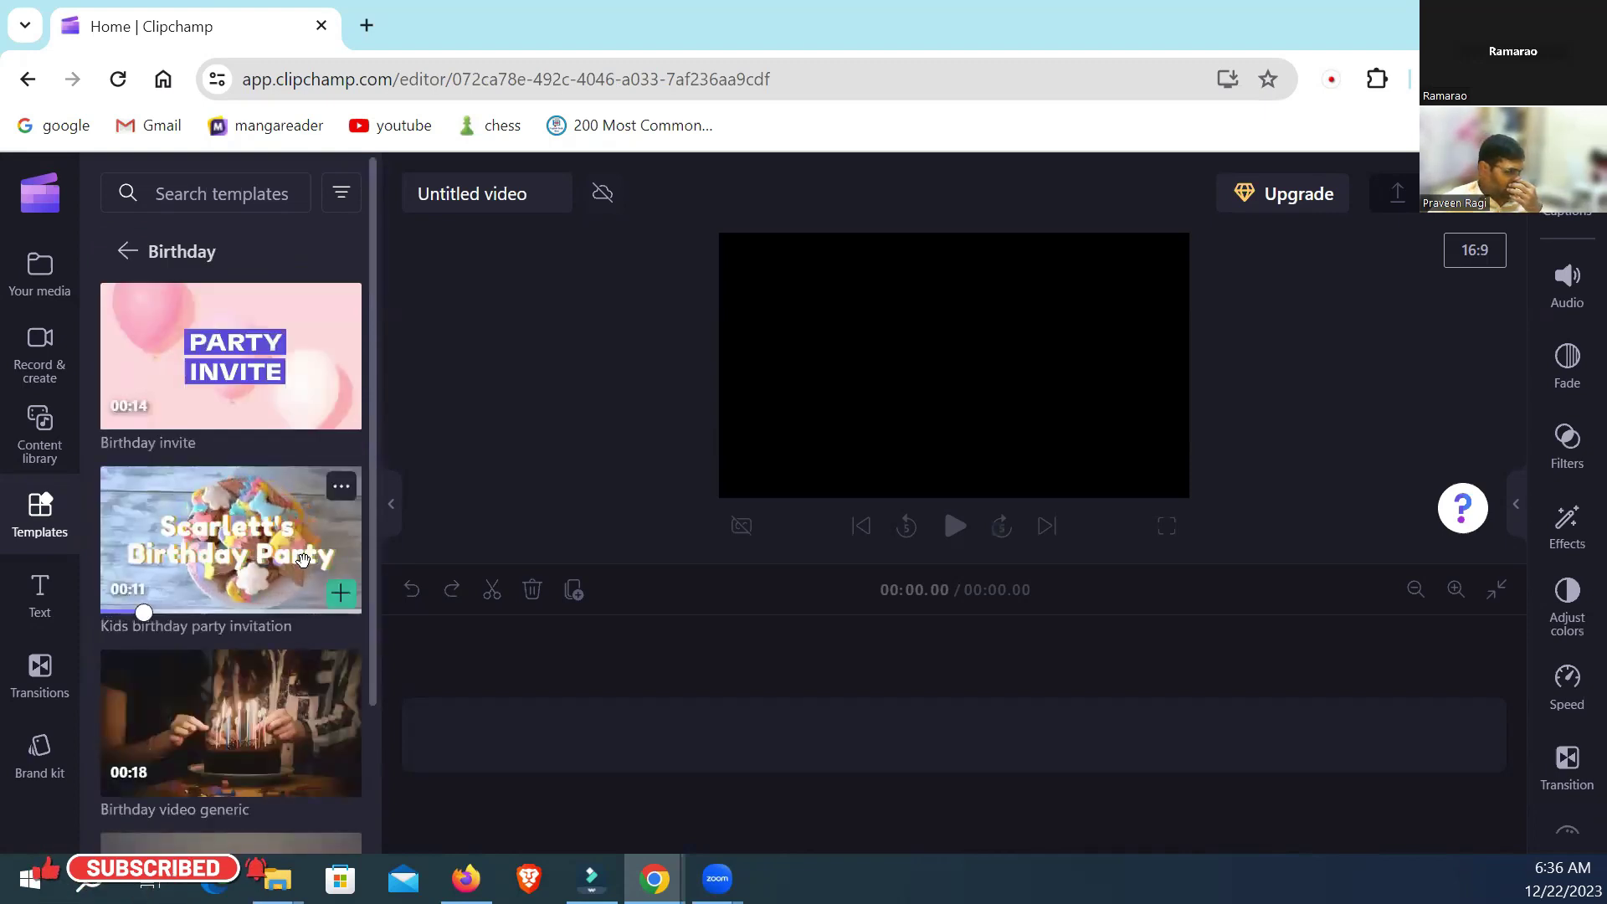
scroll(302, 536, down, 2)
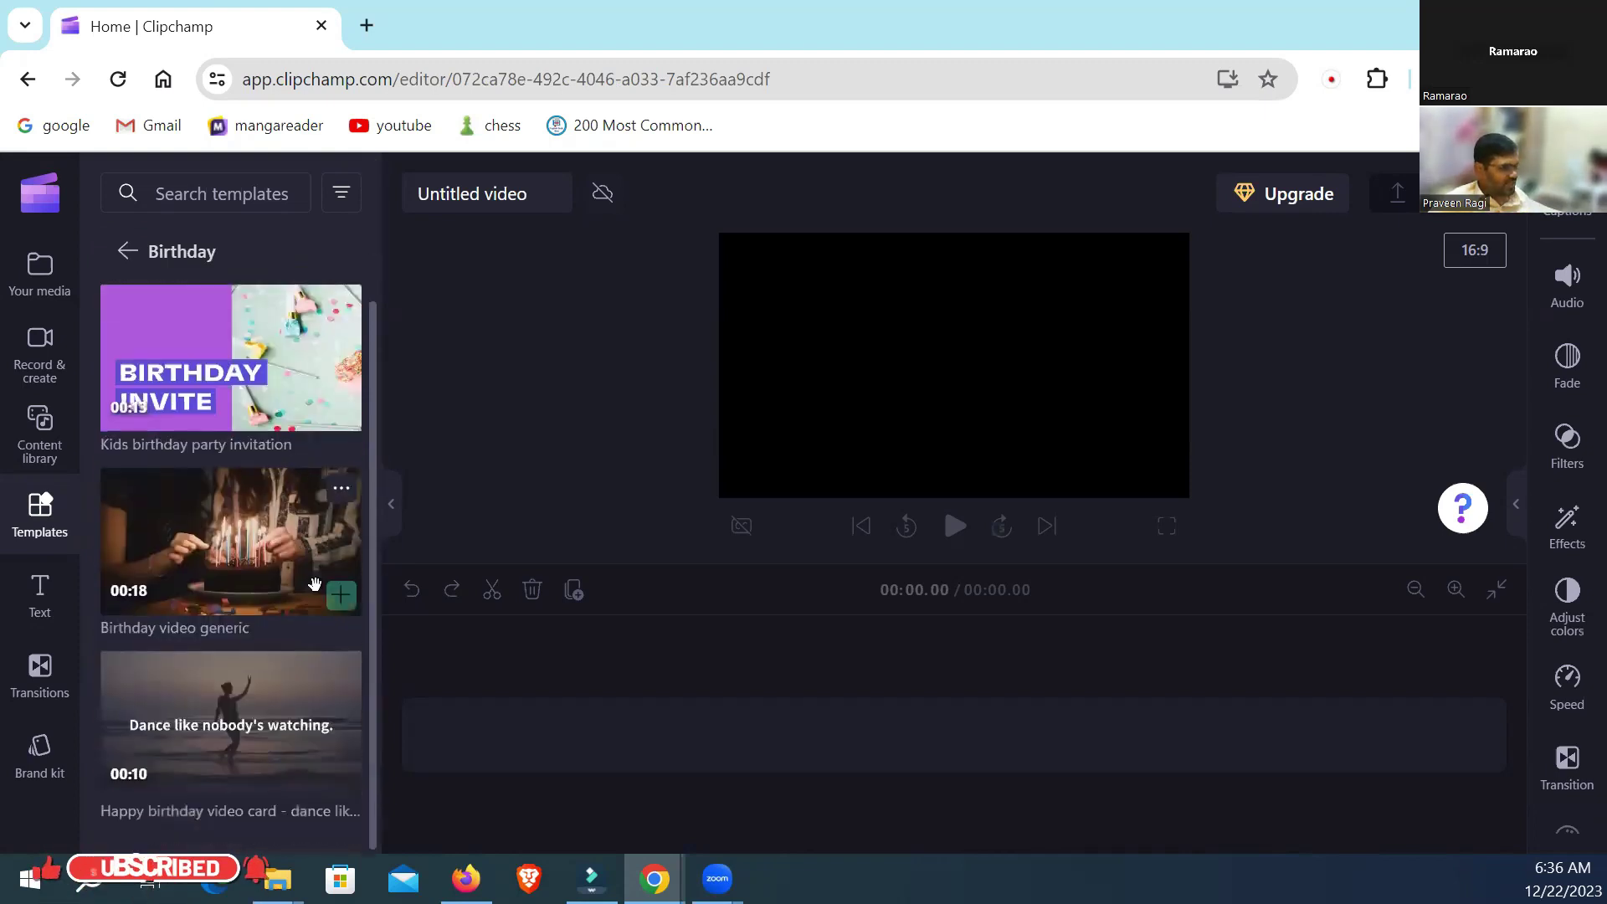
scroll(261, 593, up, 2)
scroll(285, 603, down, 2)
scroll(309, 617, up, 2)
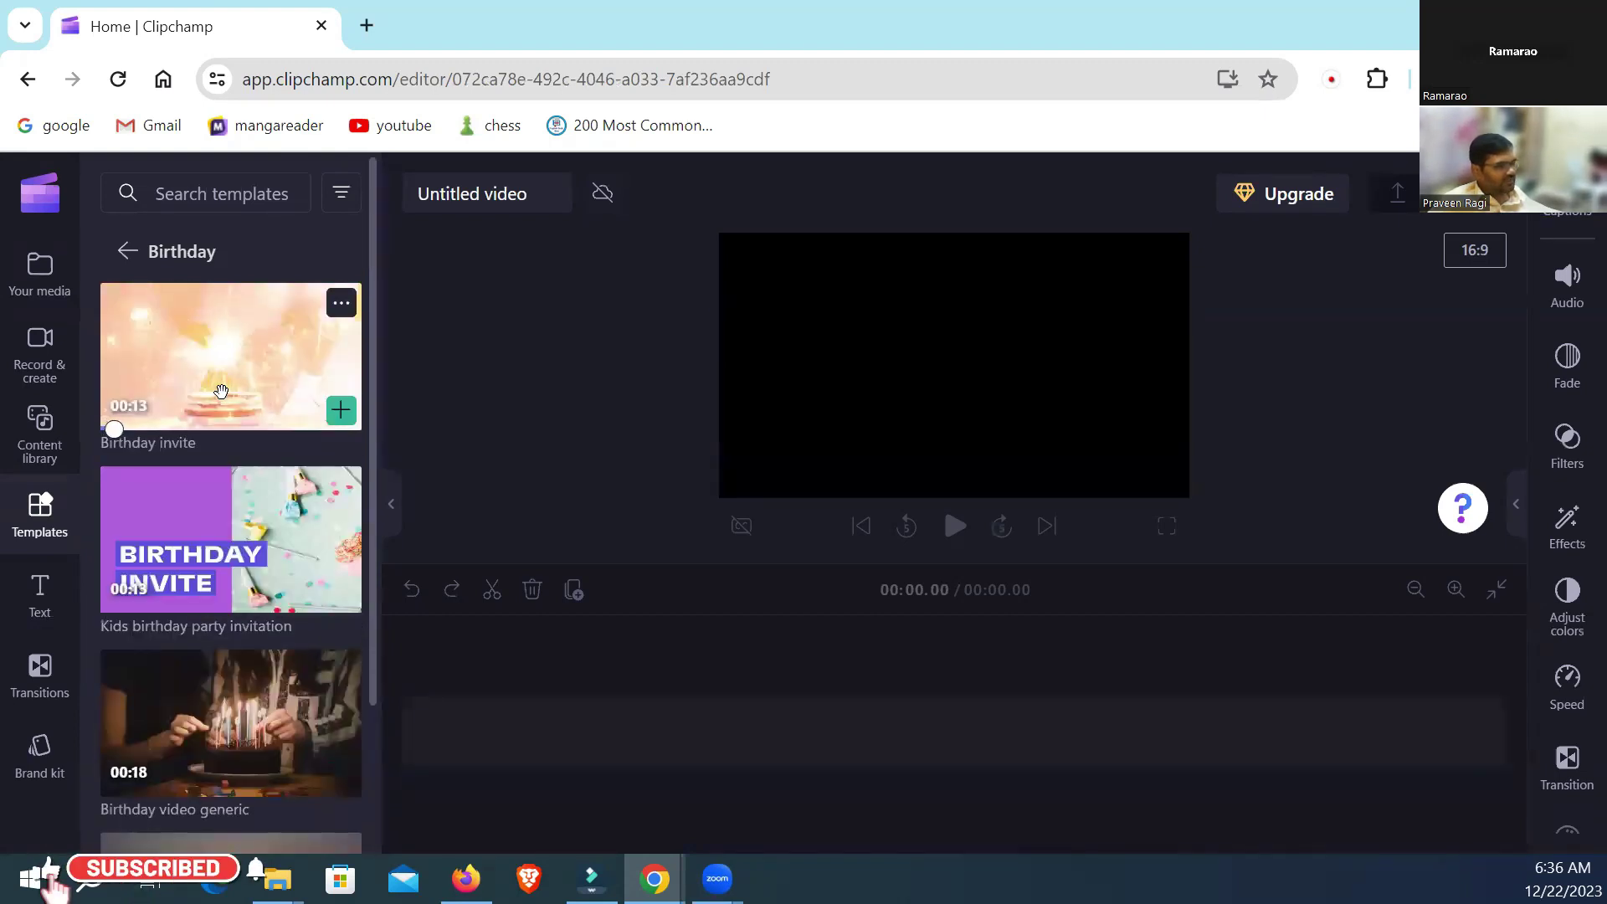
click(331, 401)
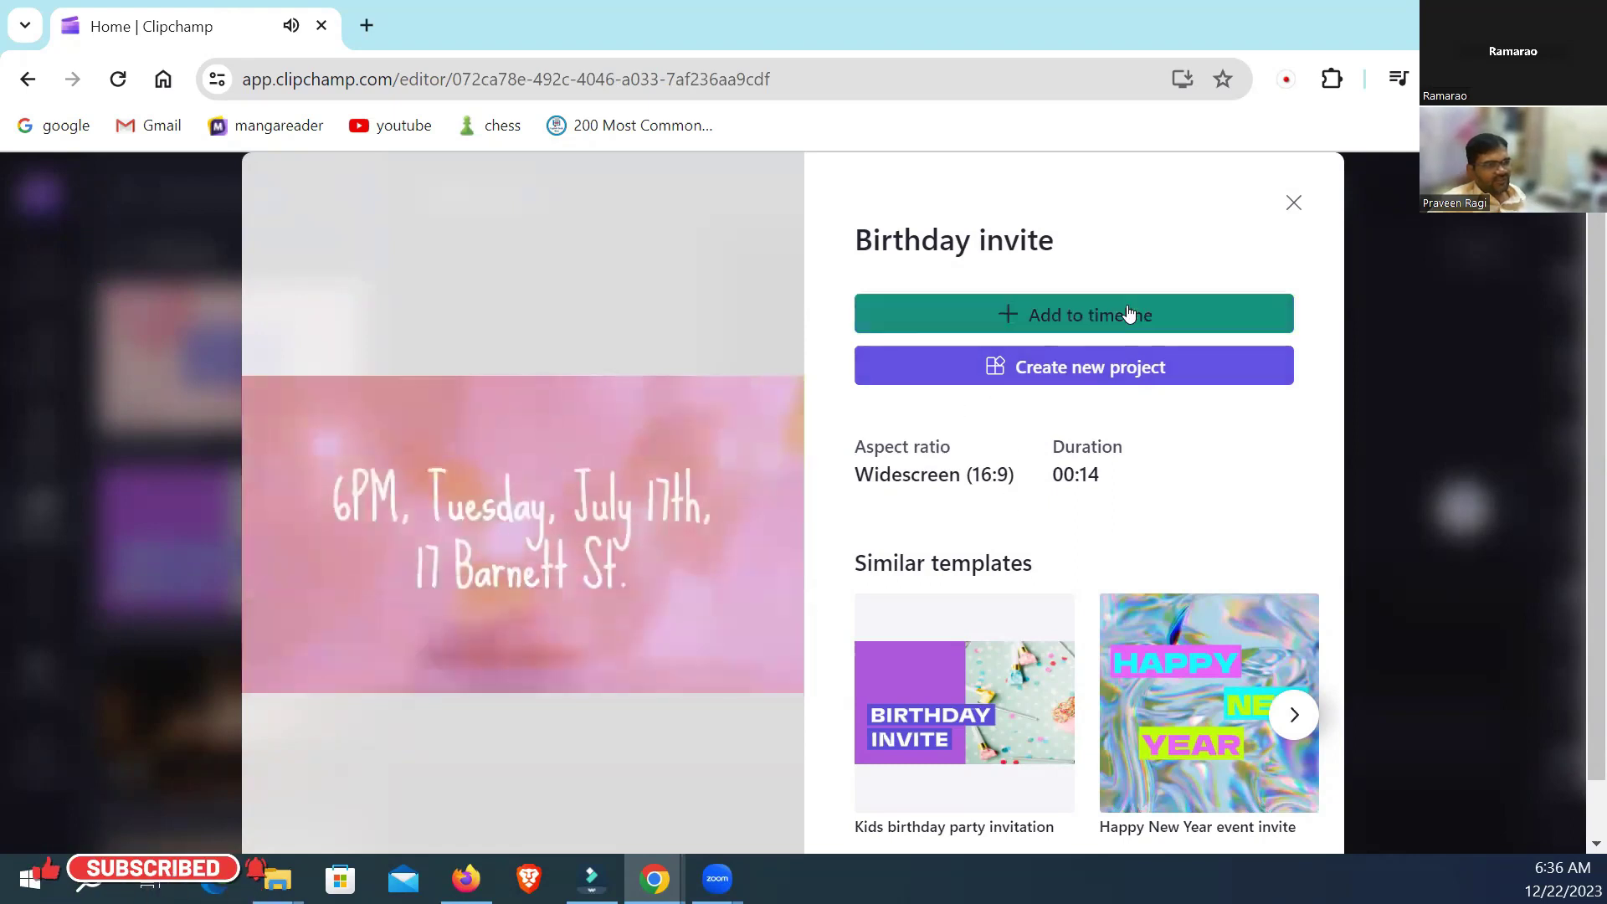
click(1294, 203)
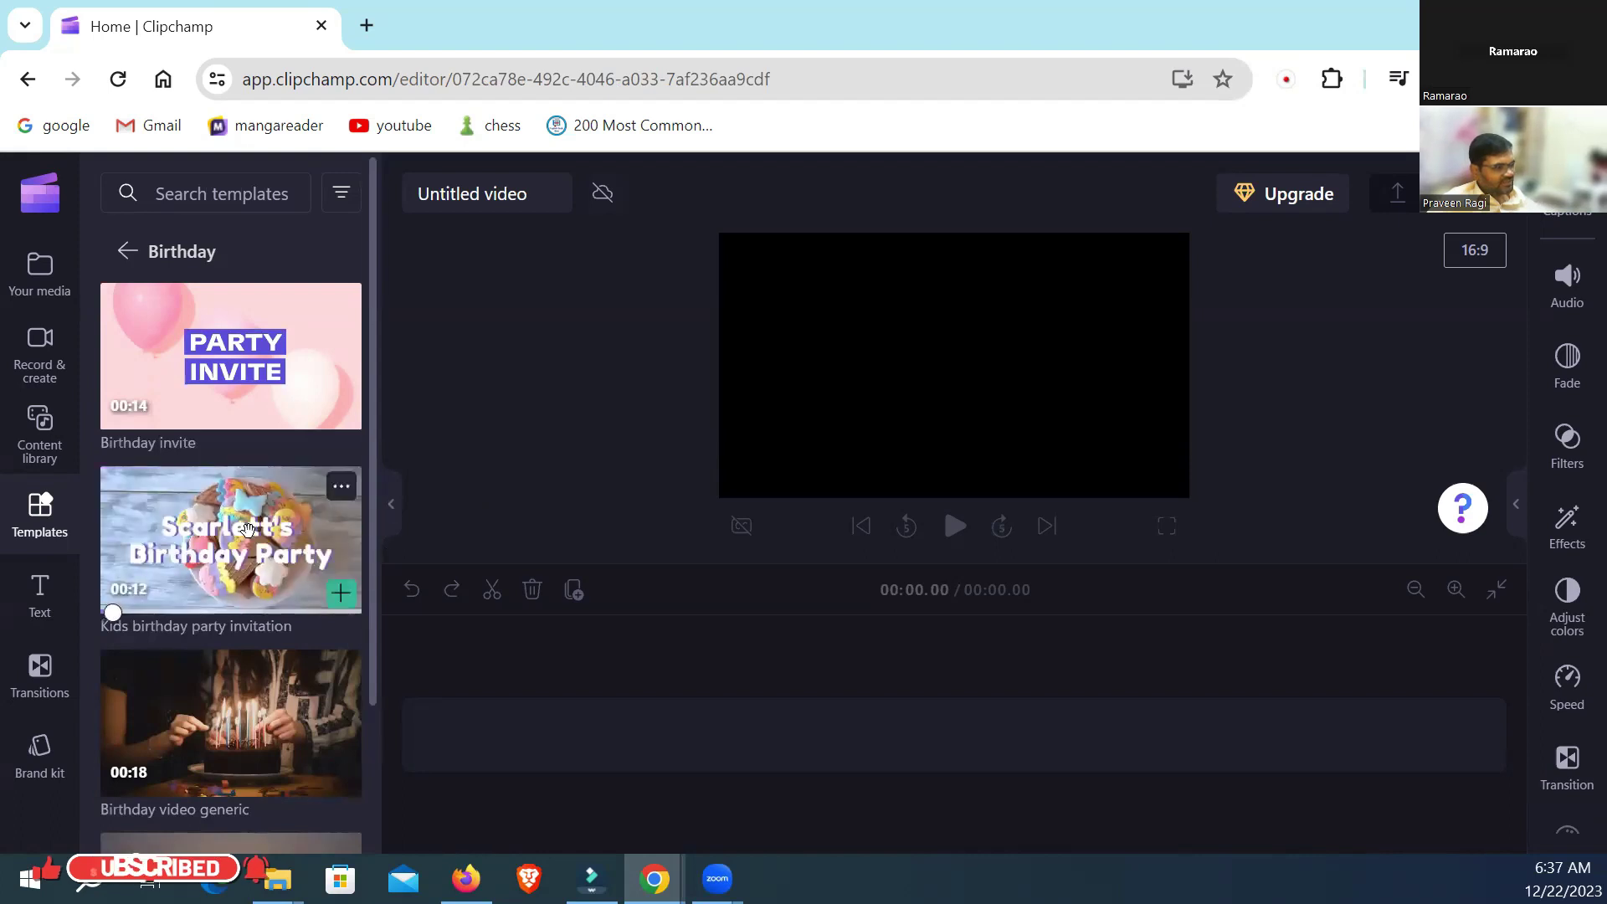
Step: Add the Kids birthday party invitation template to the timeline and select its opening title
click(353, 551)
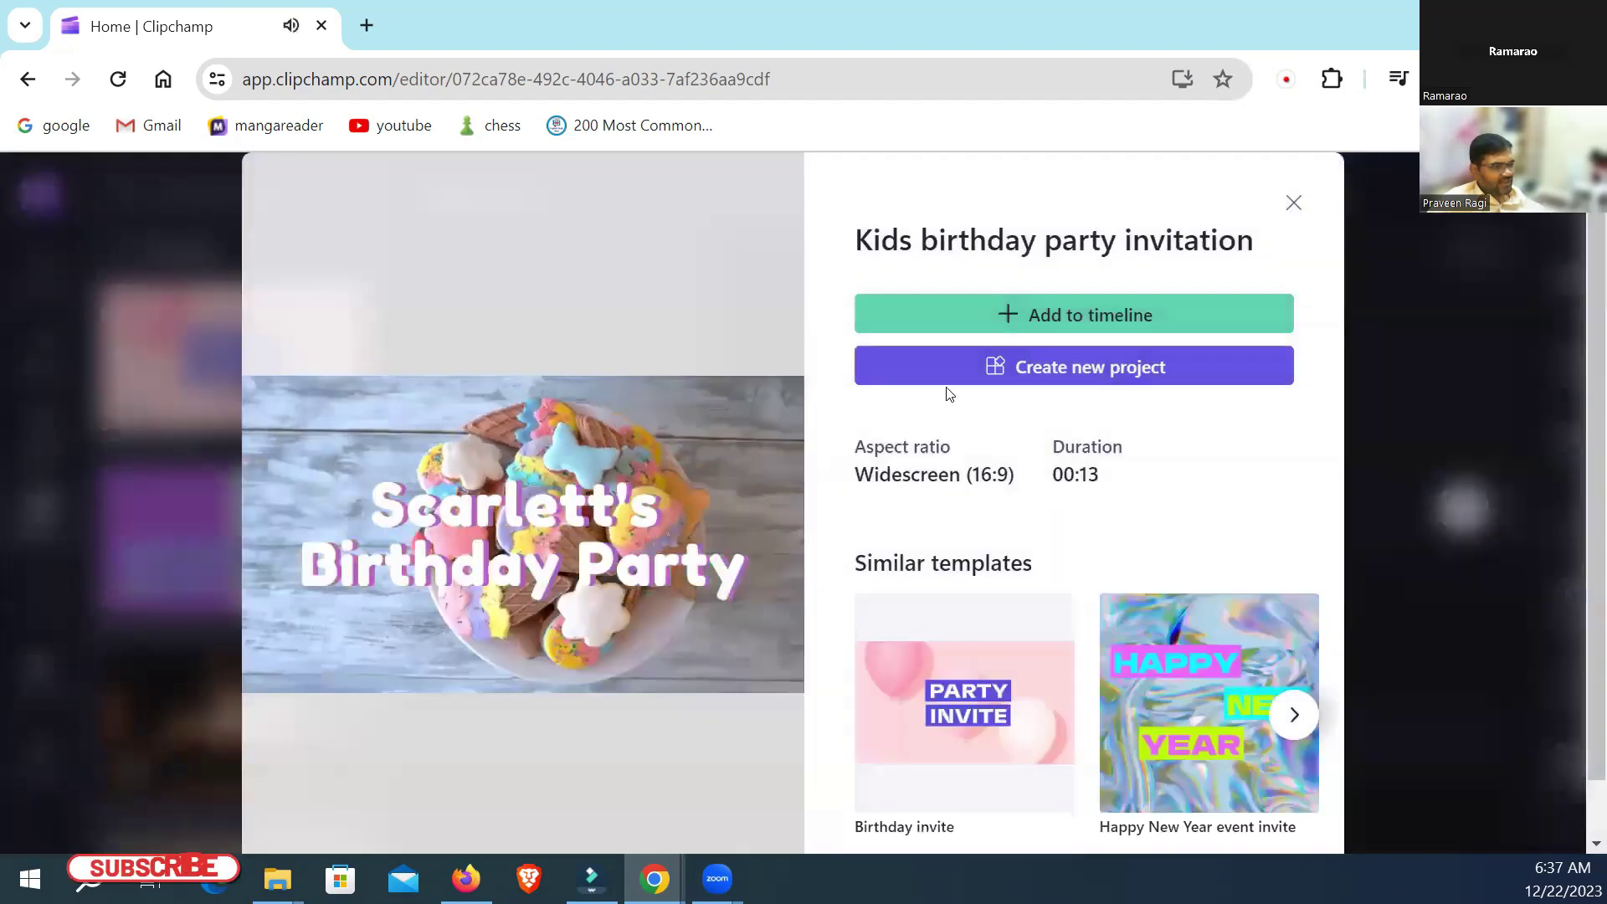
click(1043, 321)
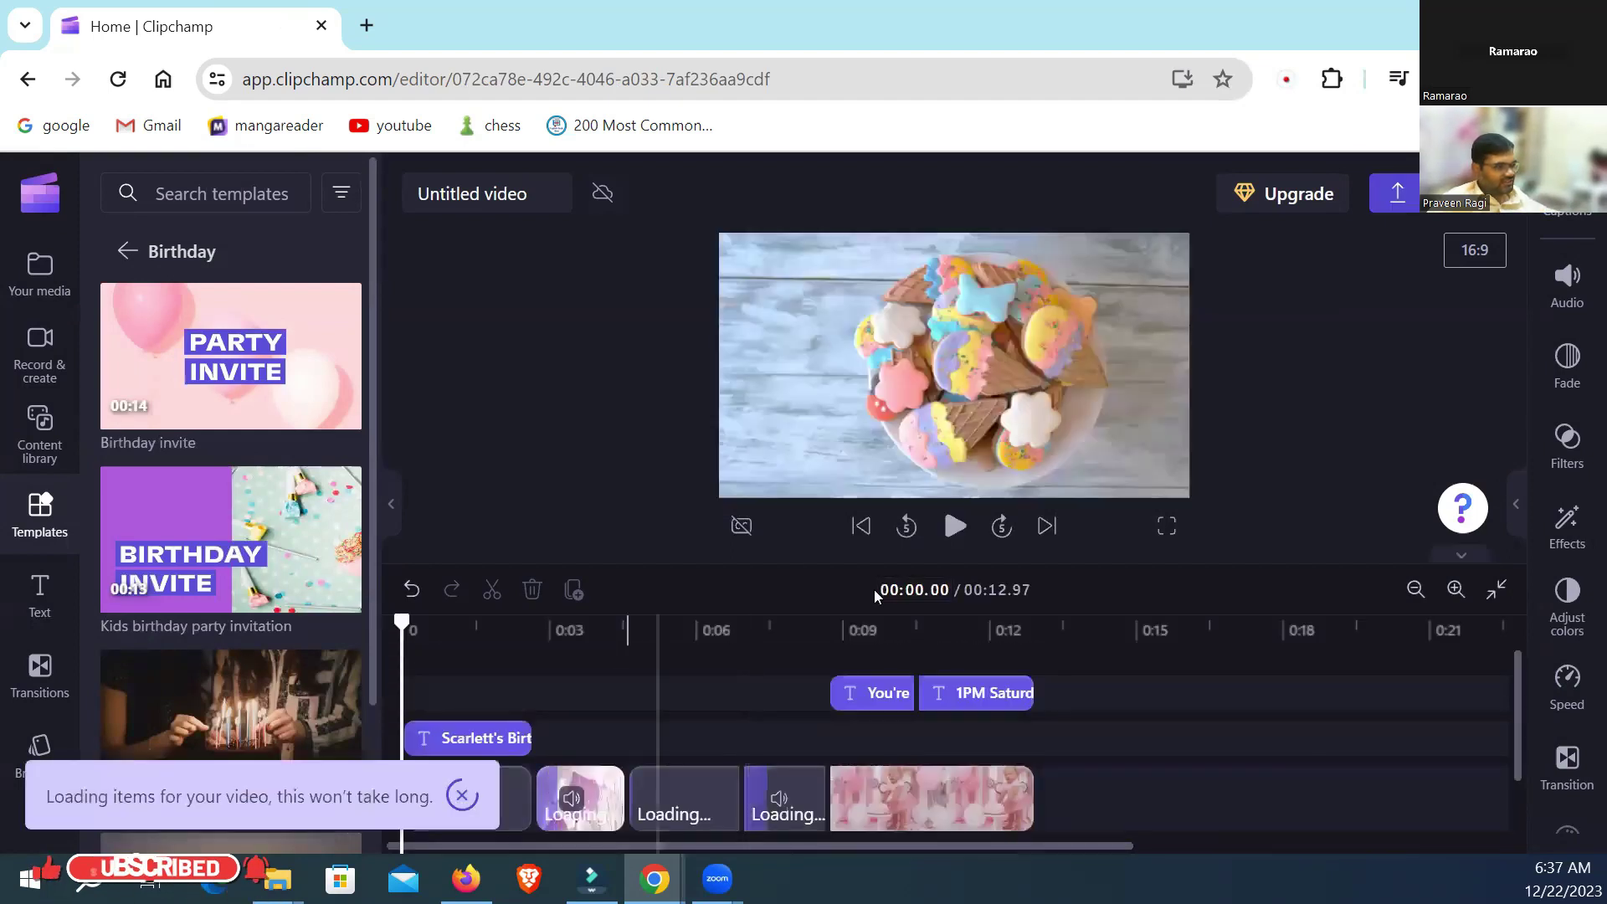
click(952, 527)
click(951, 527)
click(939, 356)
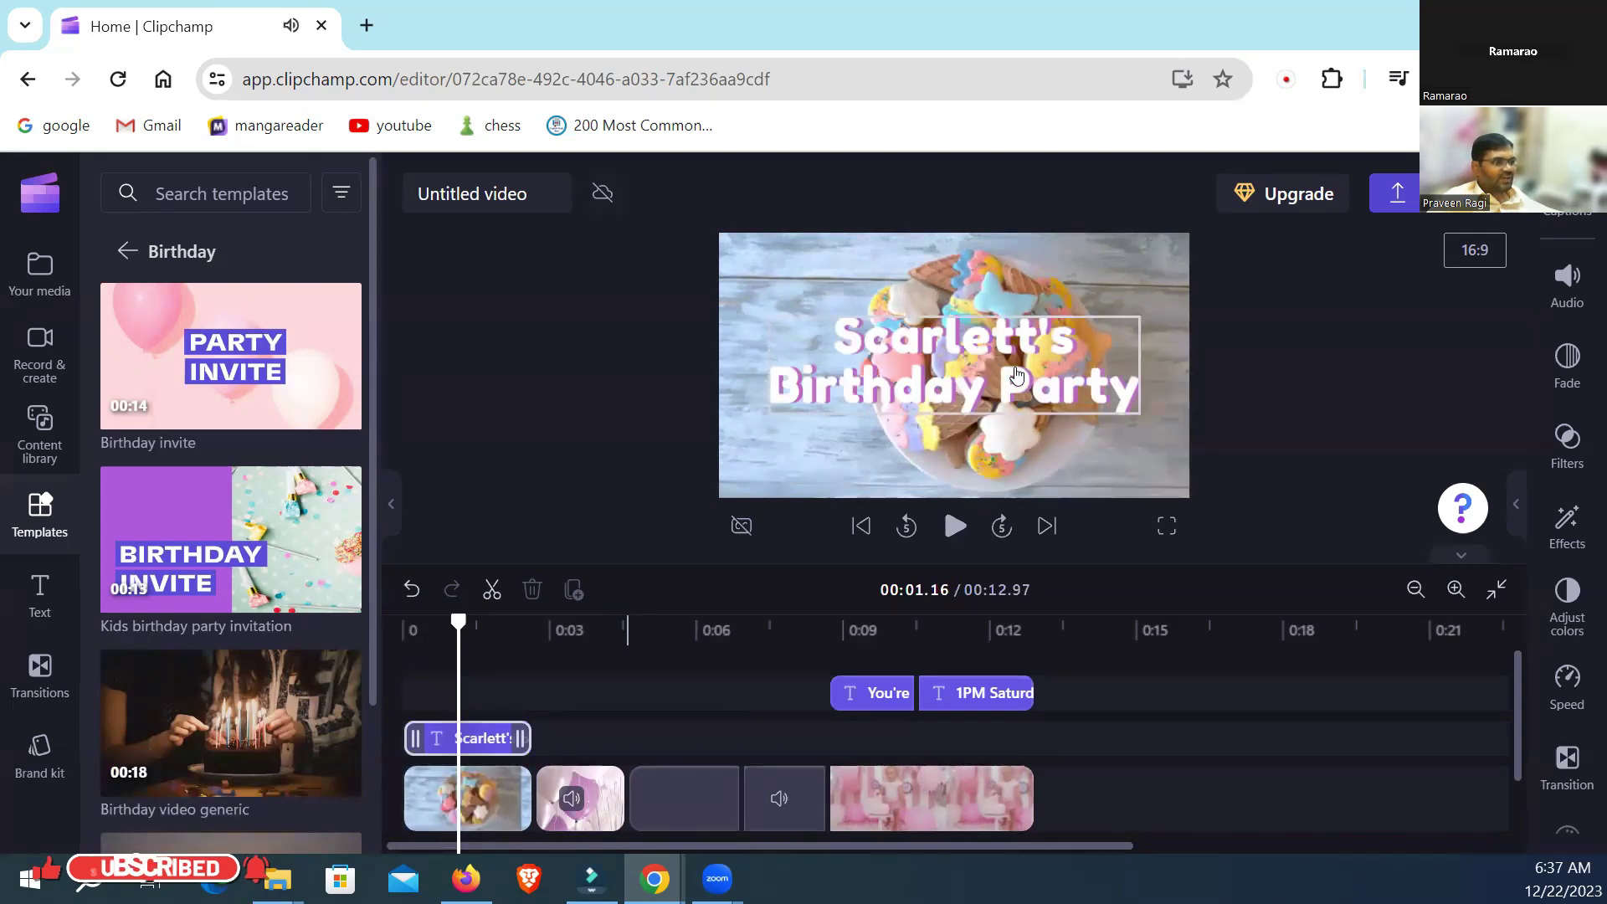
click(952, 340)
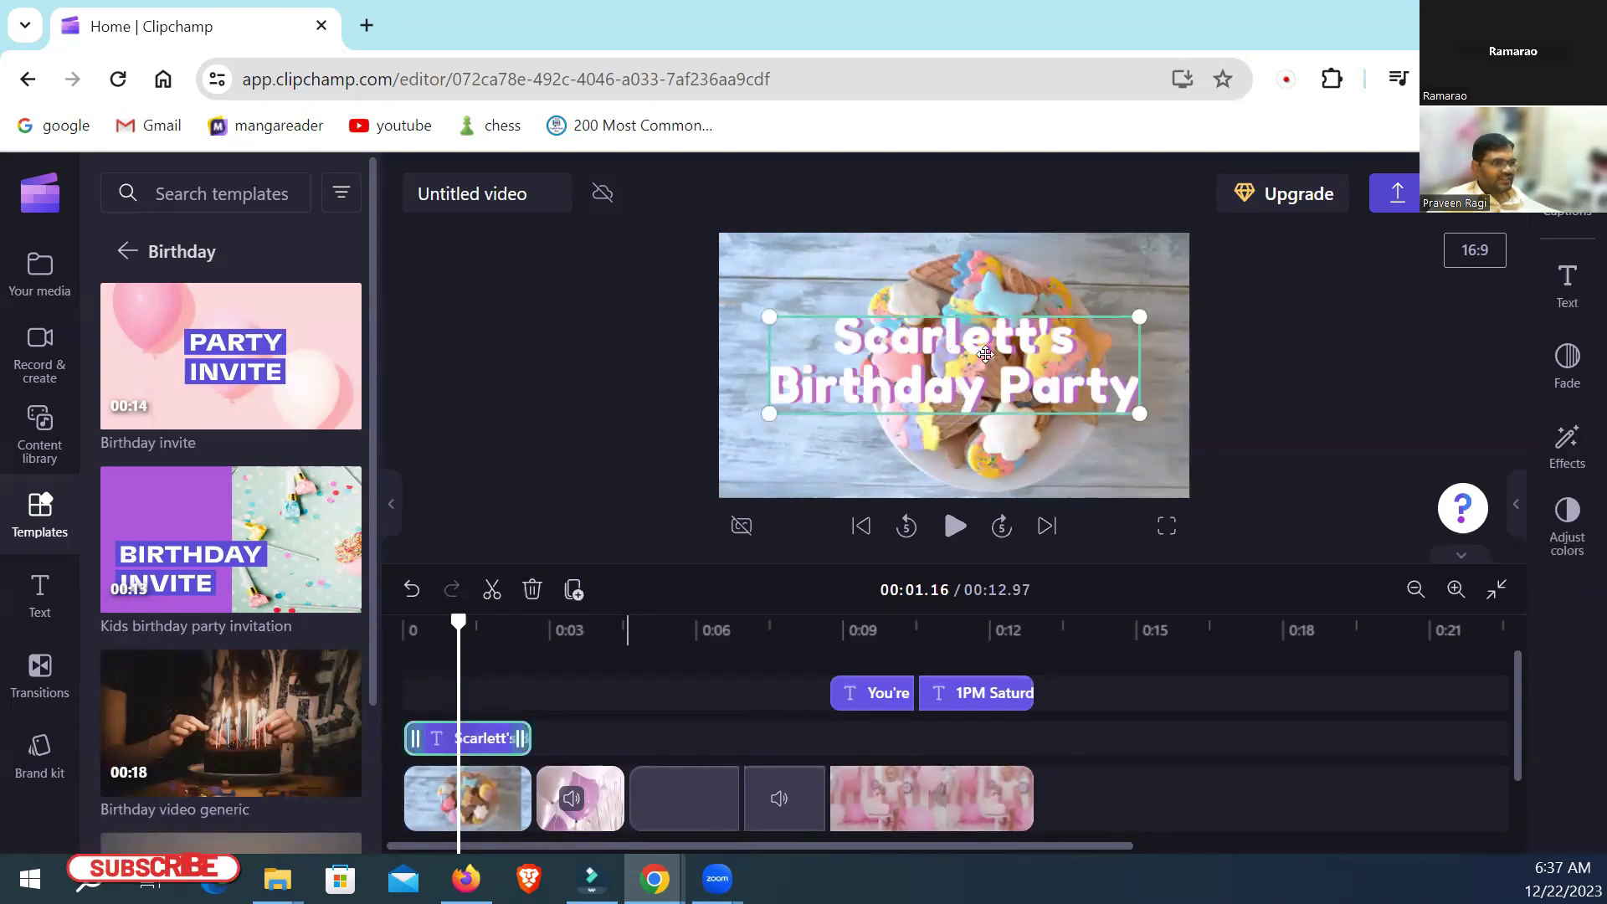
Step: In the title's Text field, replace the first-line name with the new birthday person's name
click(1567, 284)
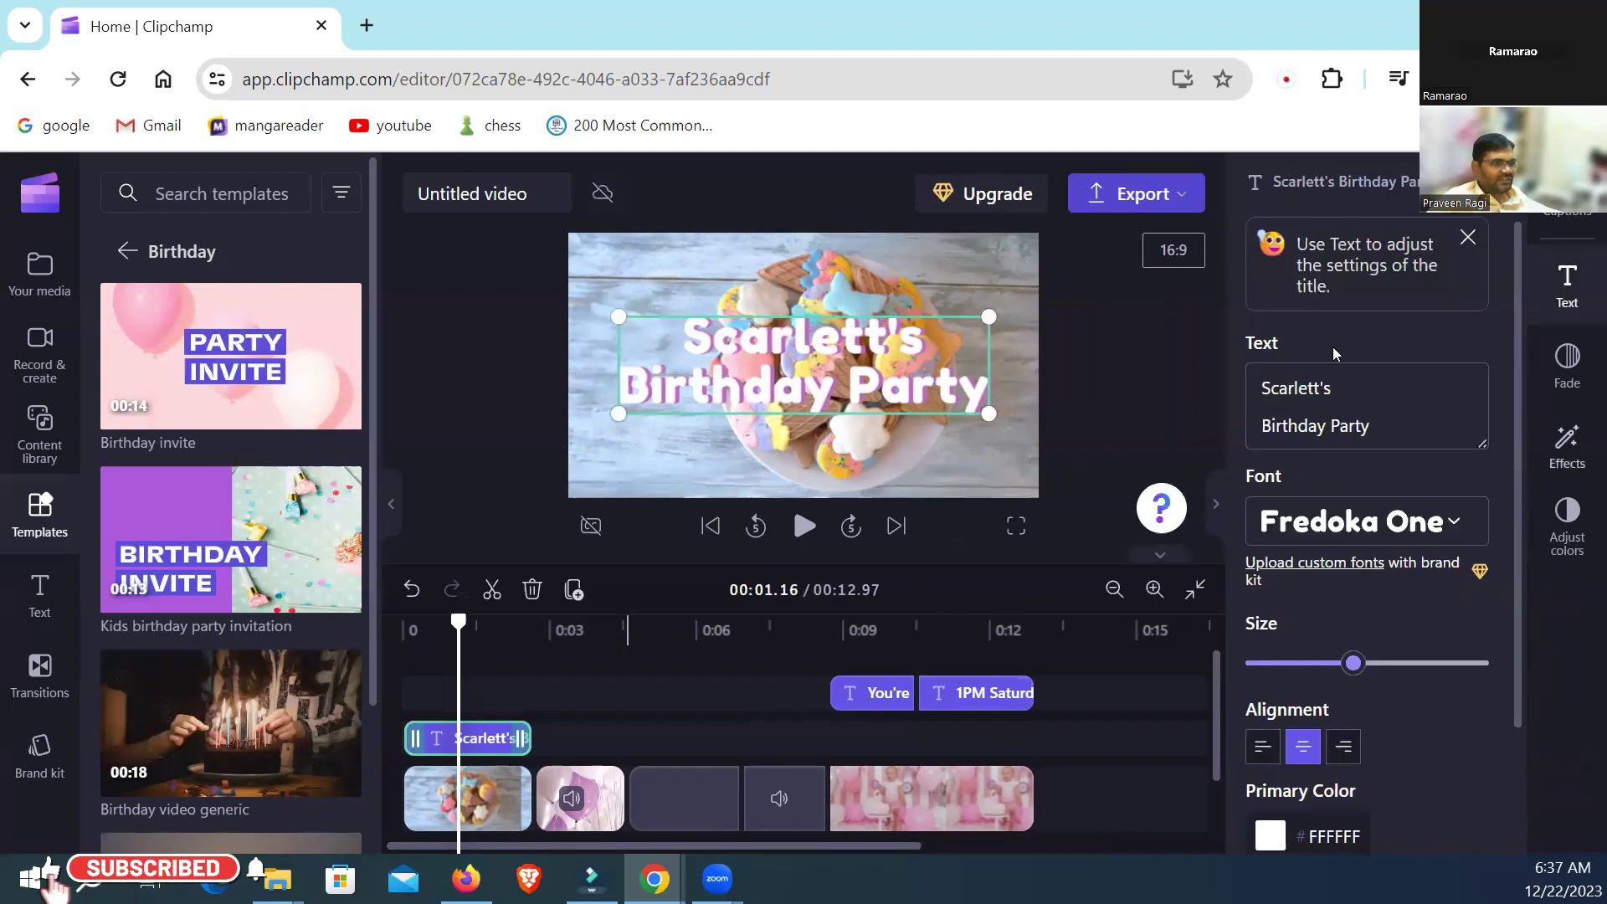
drag(1388, 423, 1260, 379)
click(1306, 389)
double_click(1303, 390)
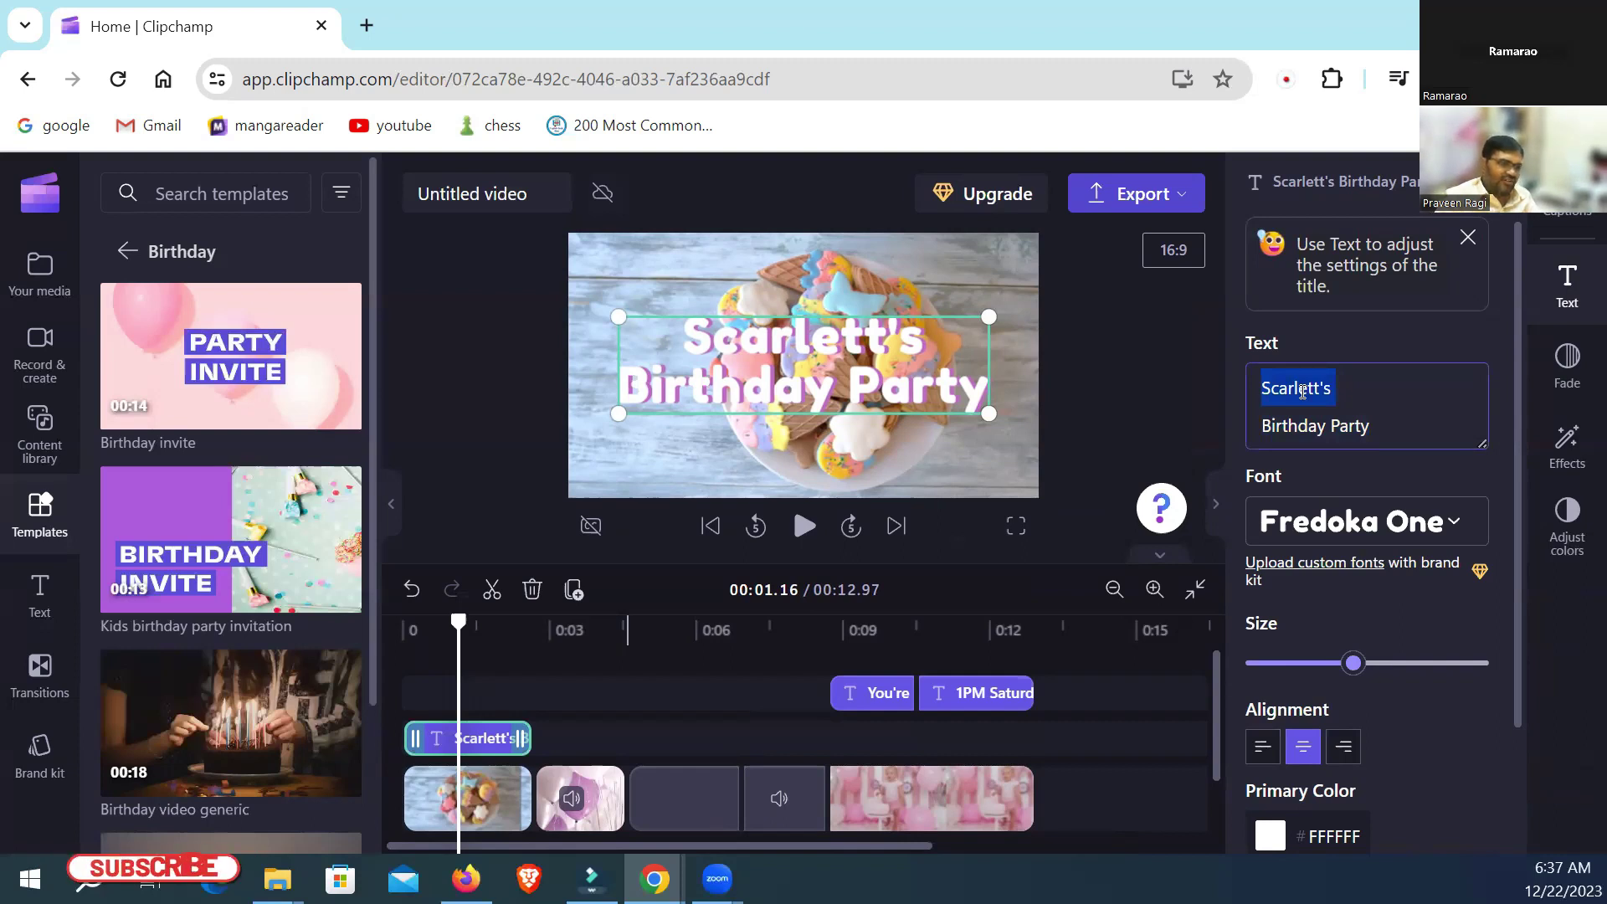
text(S)
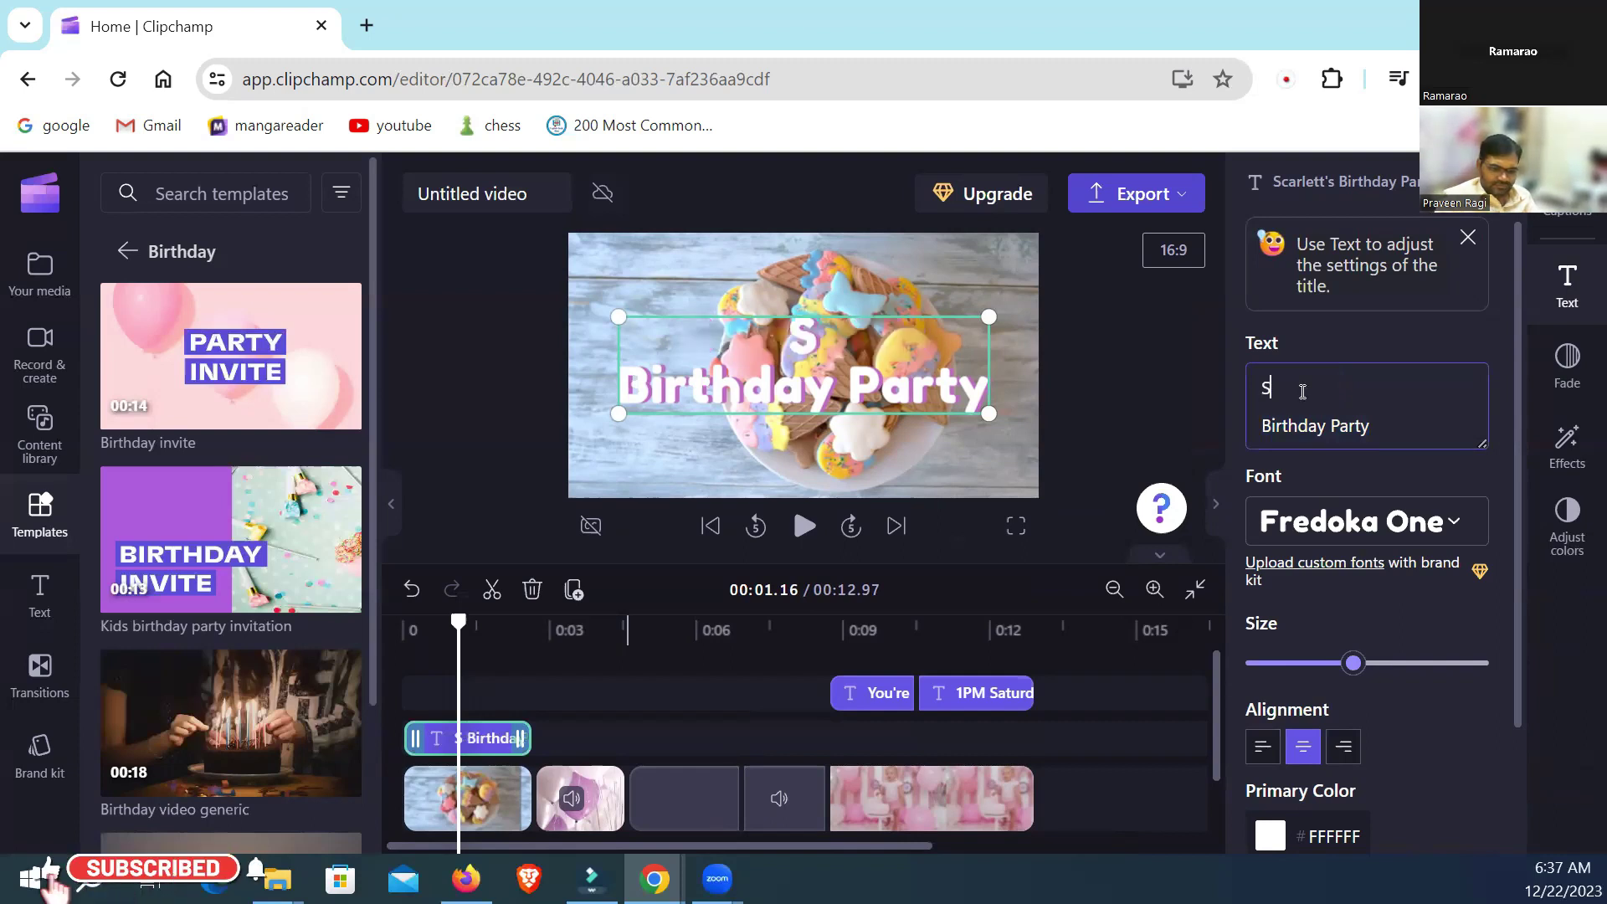
text(ashi)
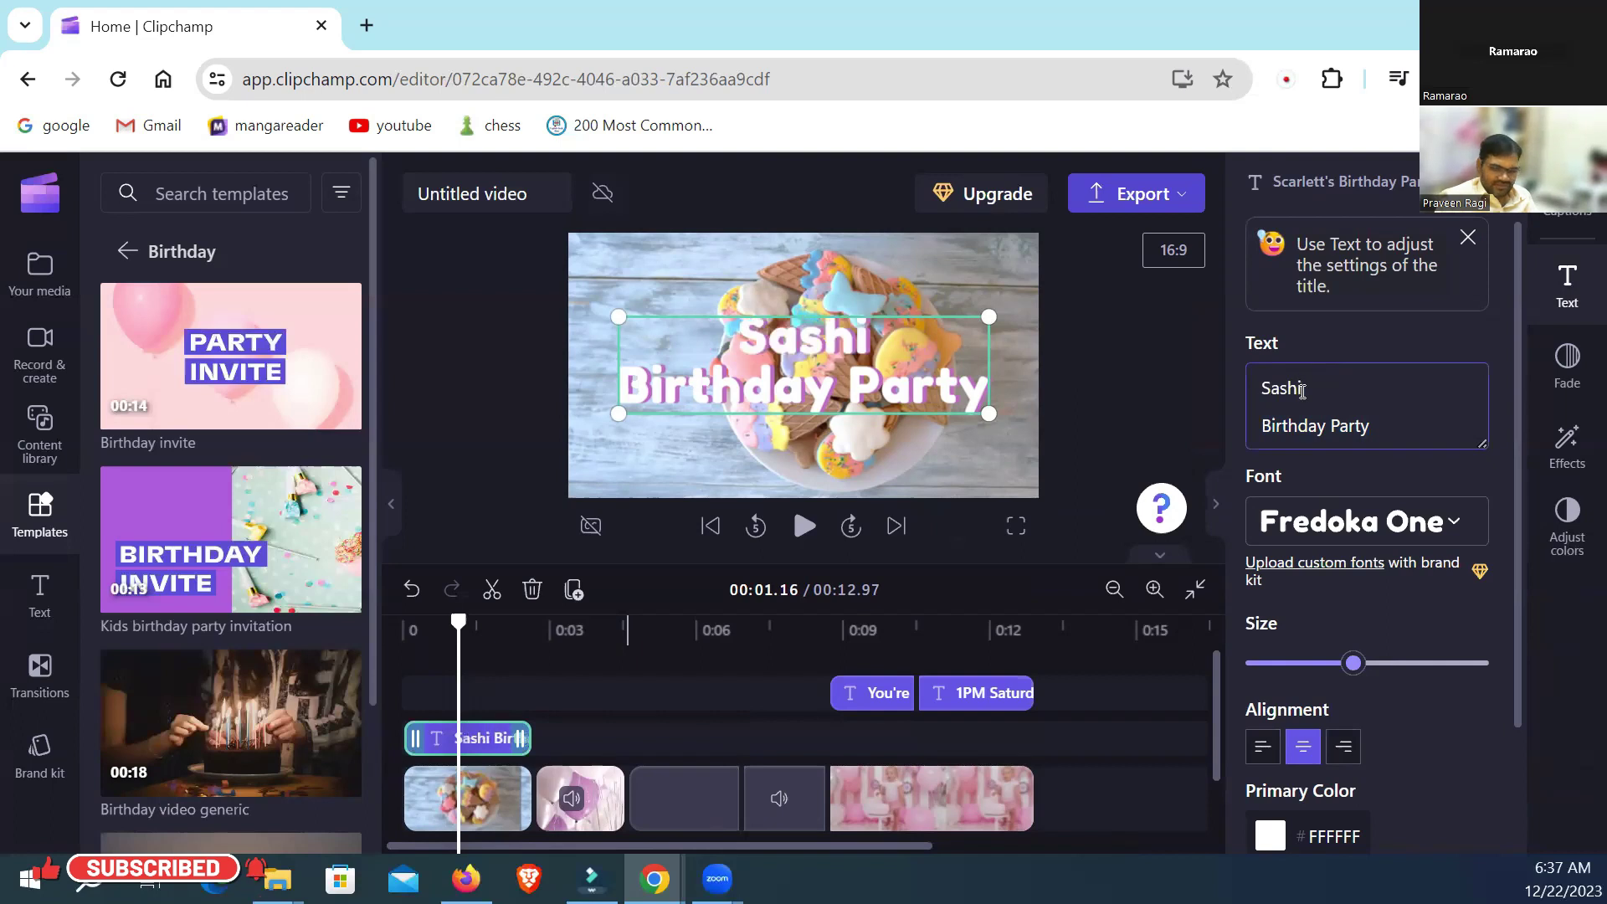
text('s)
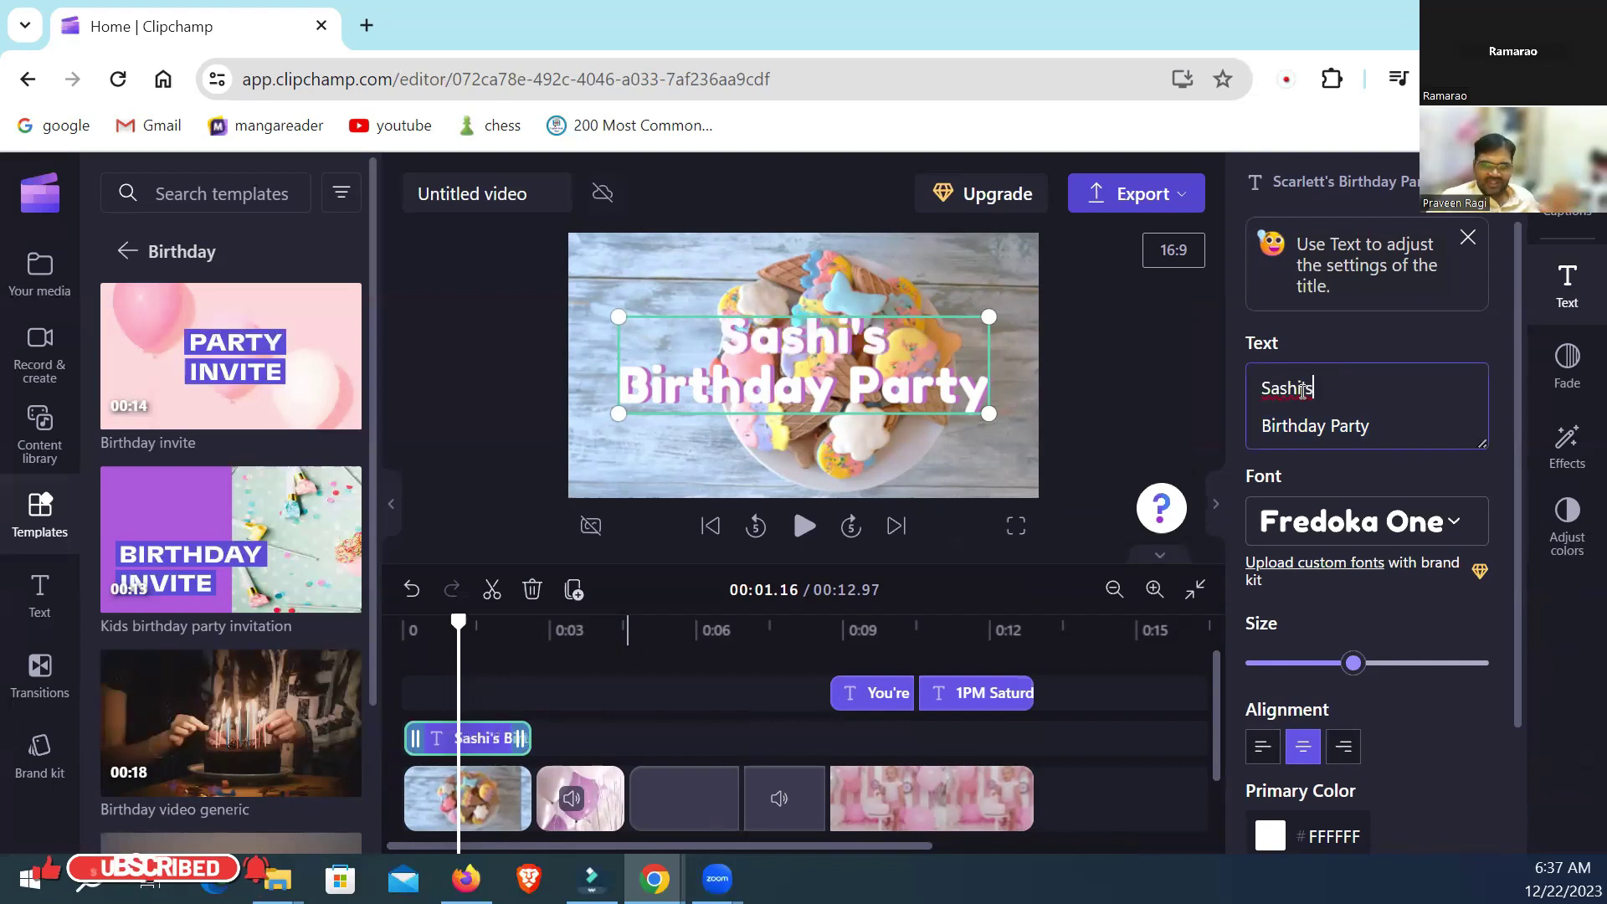
click(1371, 436)
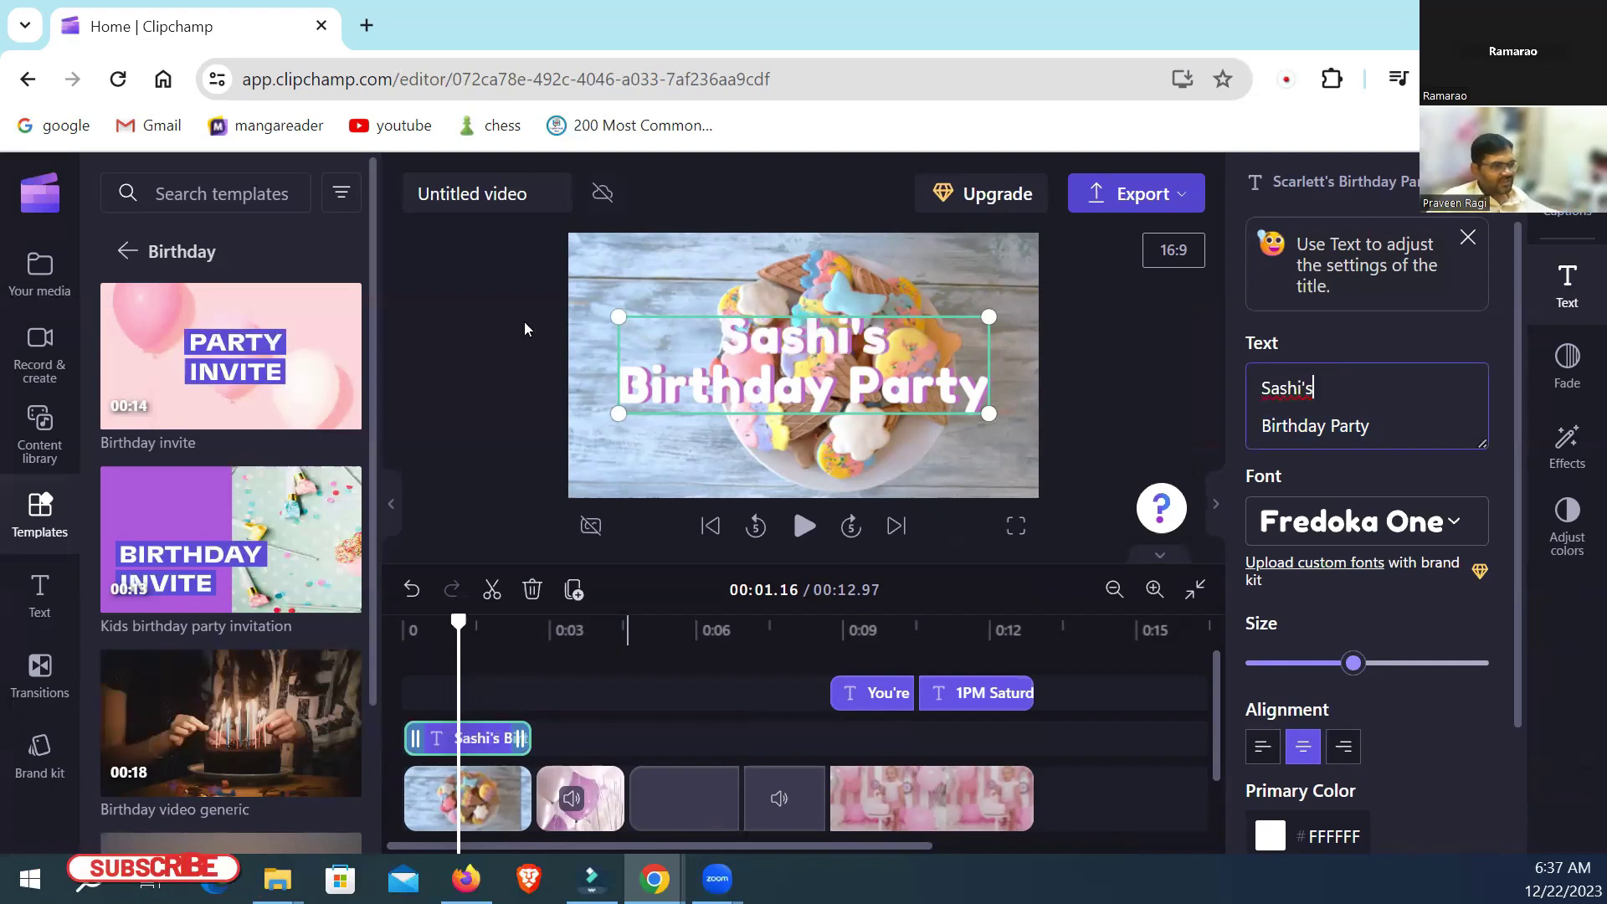
Step: Play through the empty gap from 00:04.27 to 00:06.72, then show the project's media
click(805, 534)
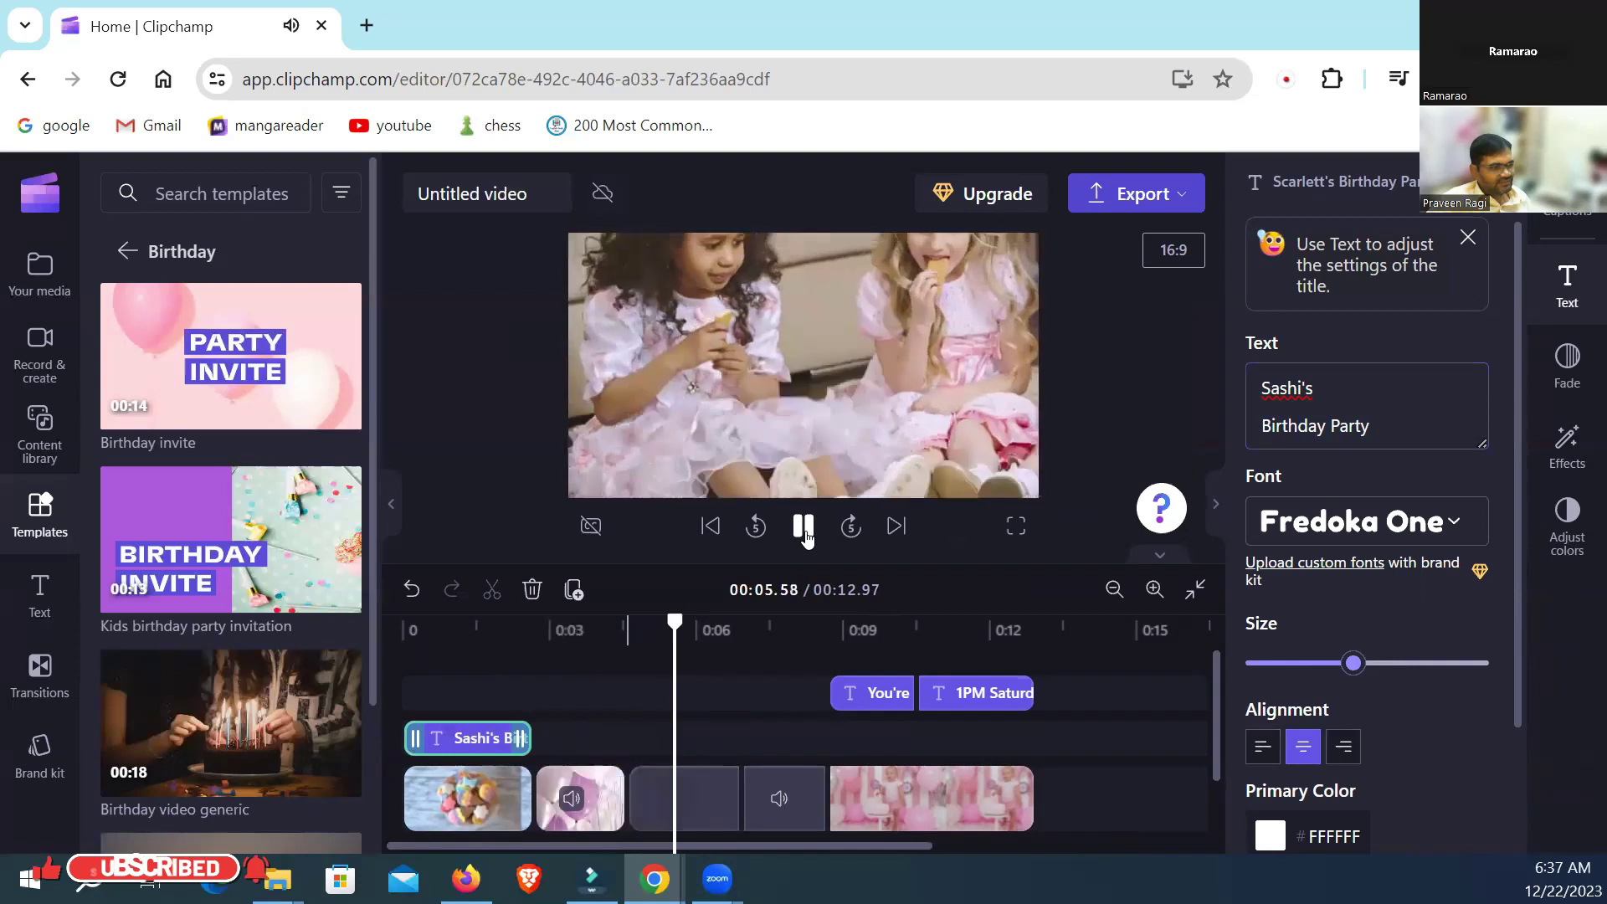
click(805, 527)
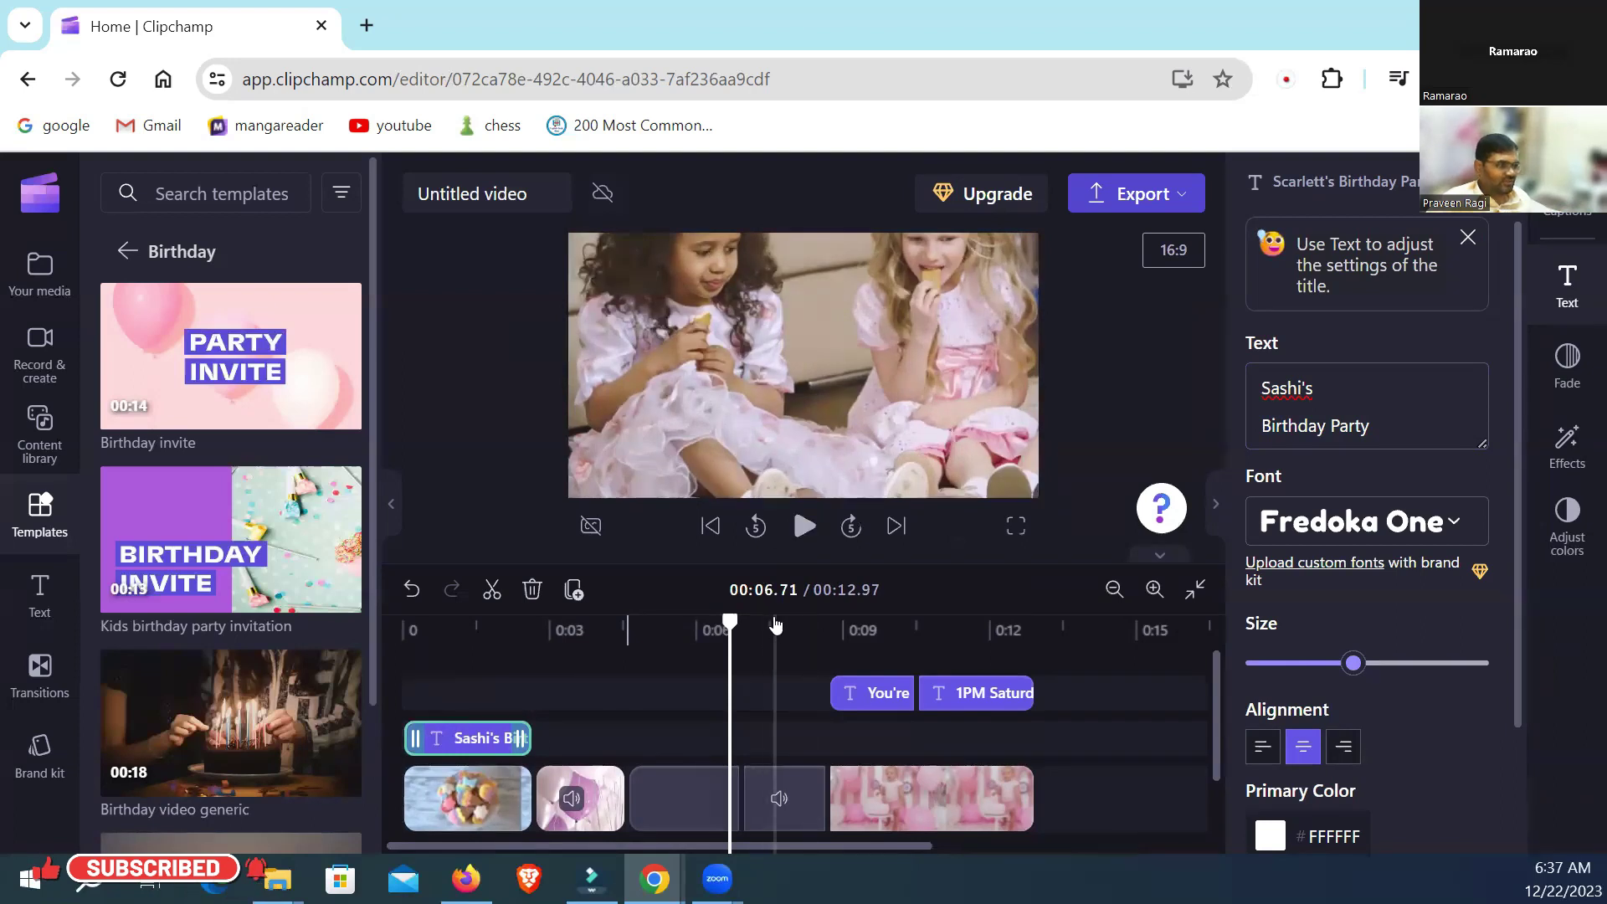
scroll(768, 673, down, 1)
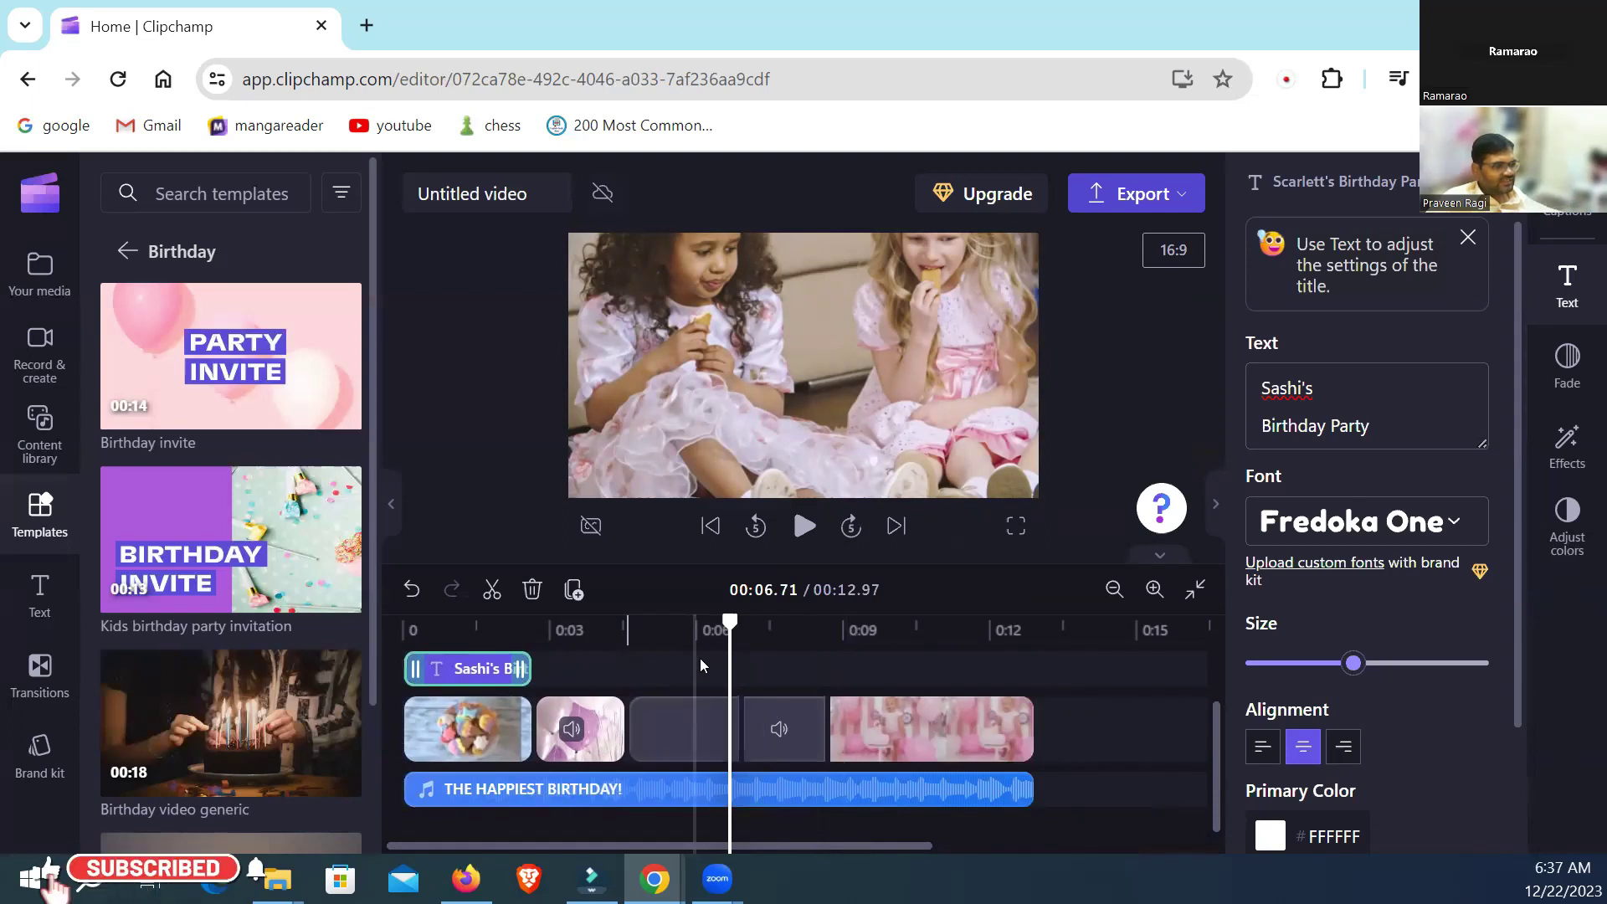
click(668, 670)
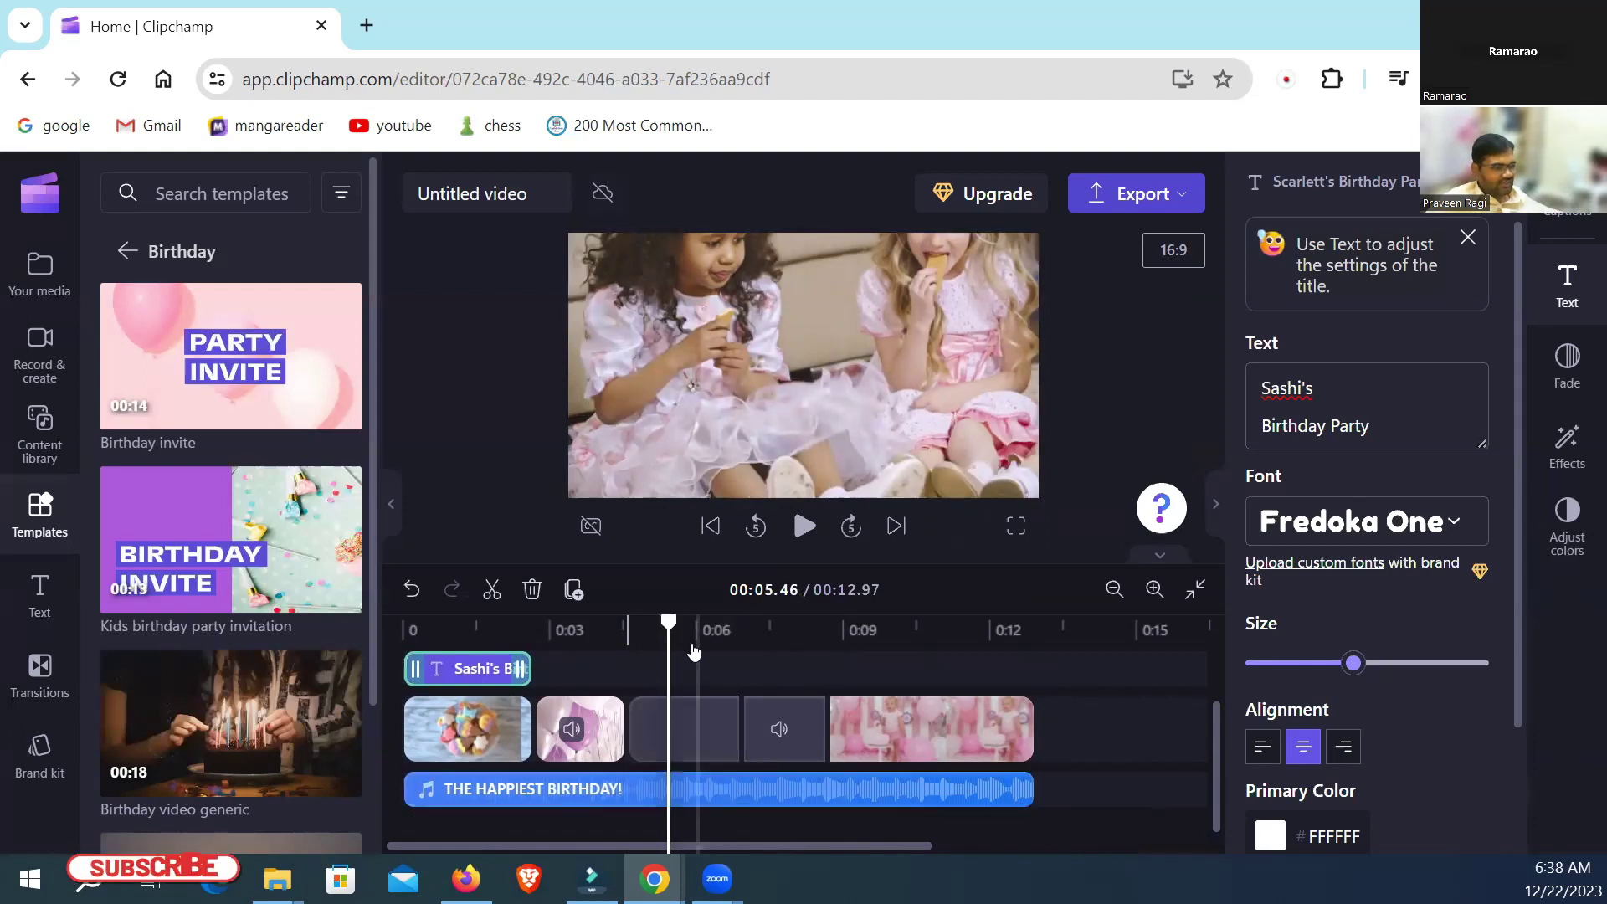
click(611, 636)
click(801, 526)
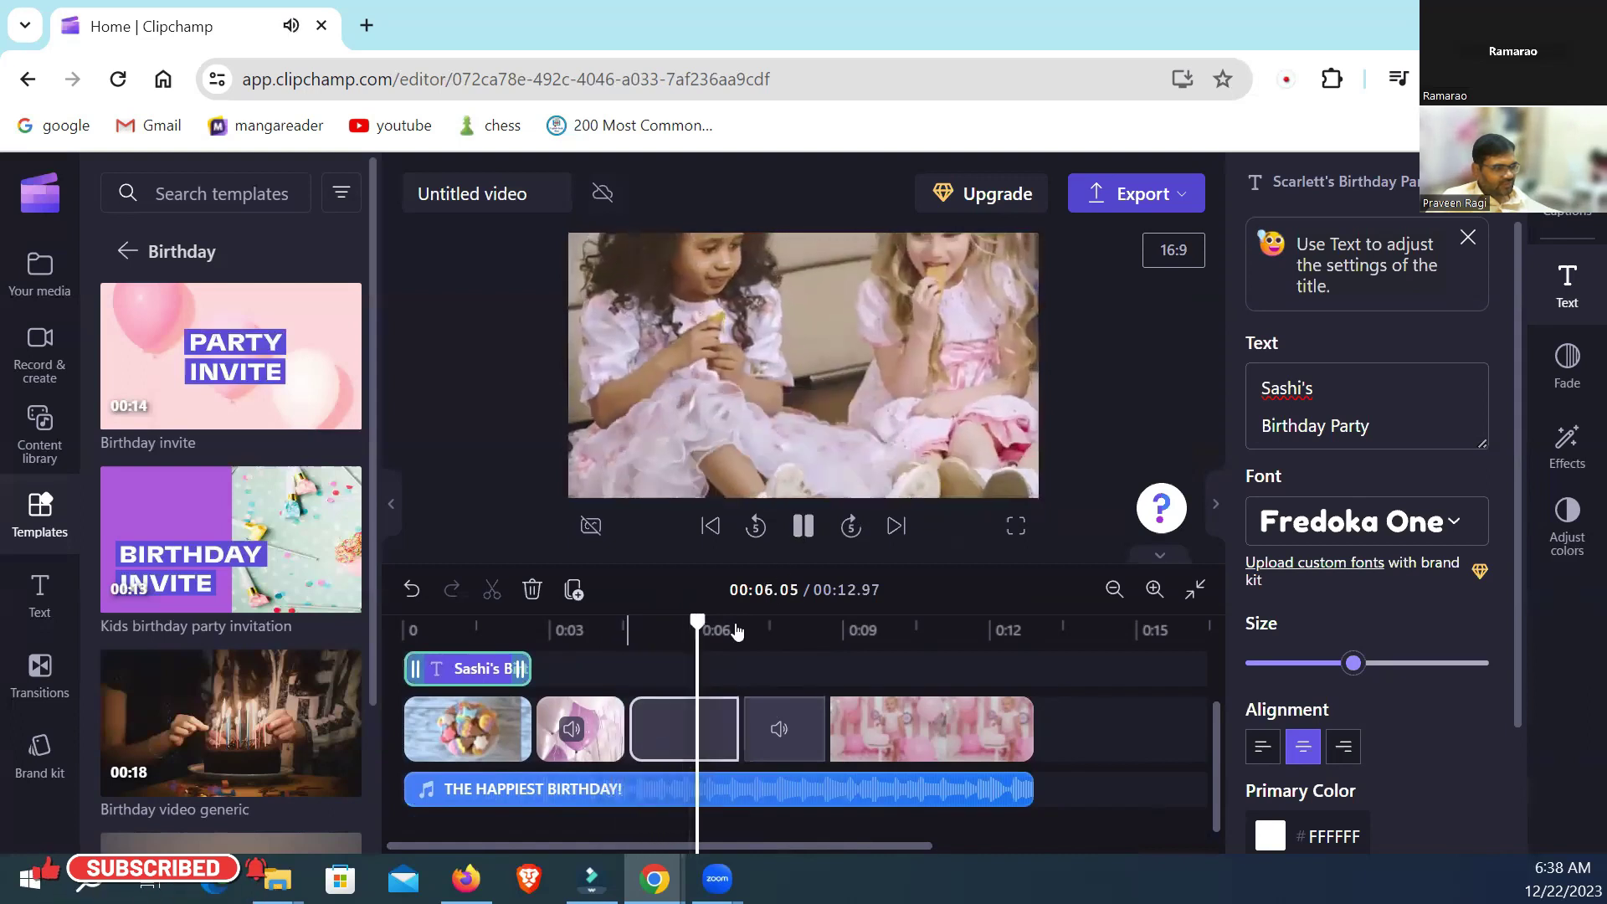
key(space)
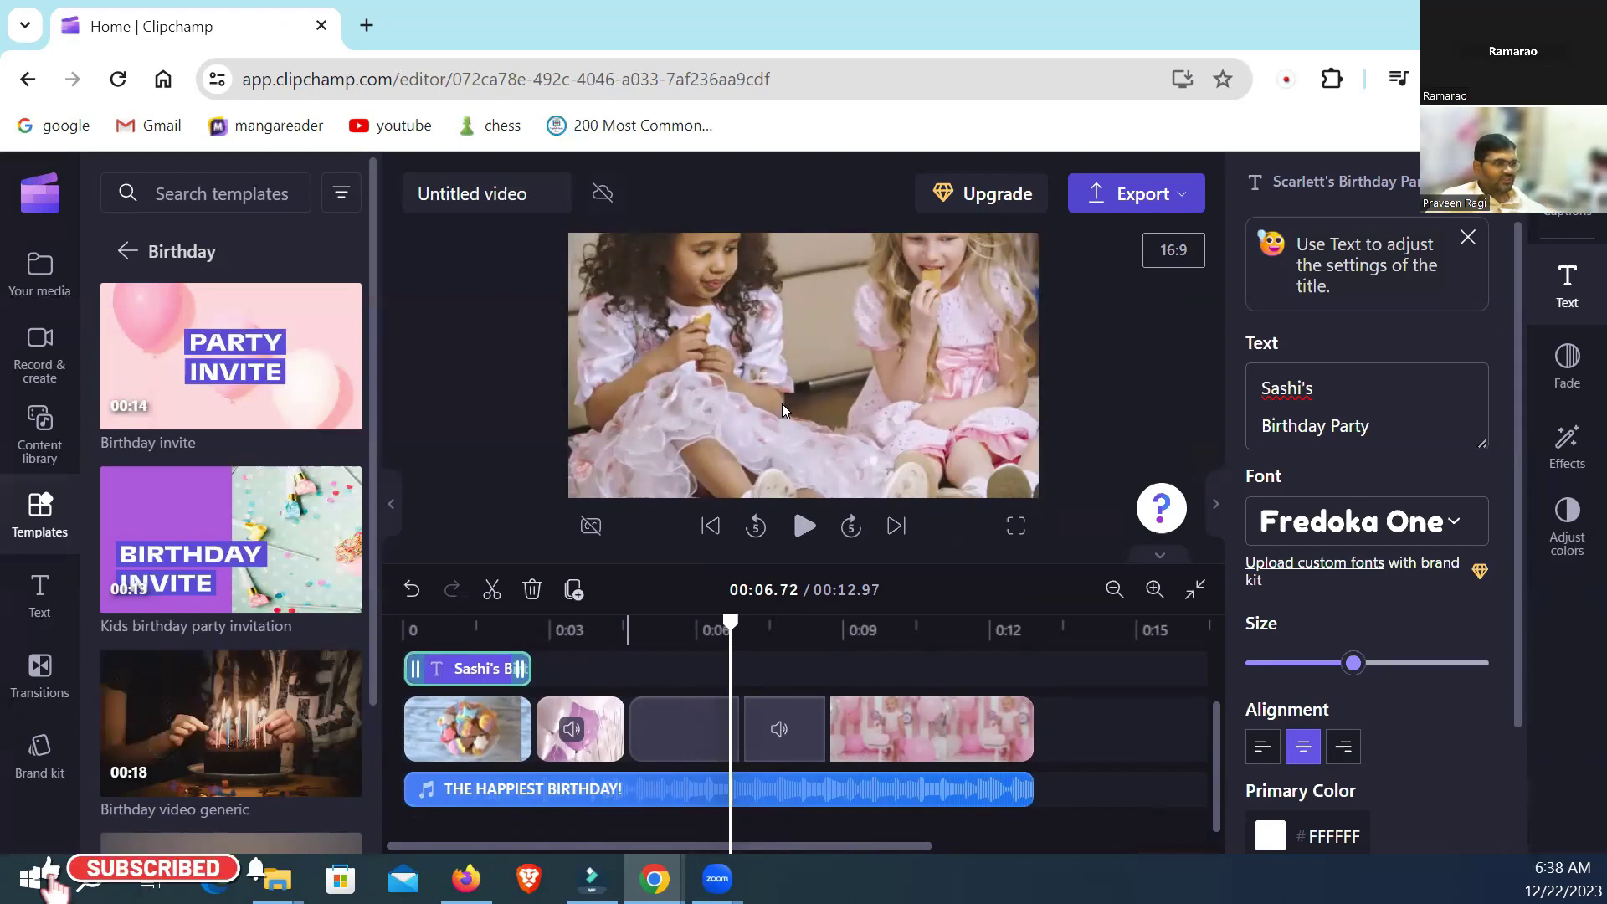
click(40, 276)
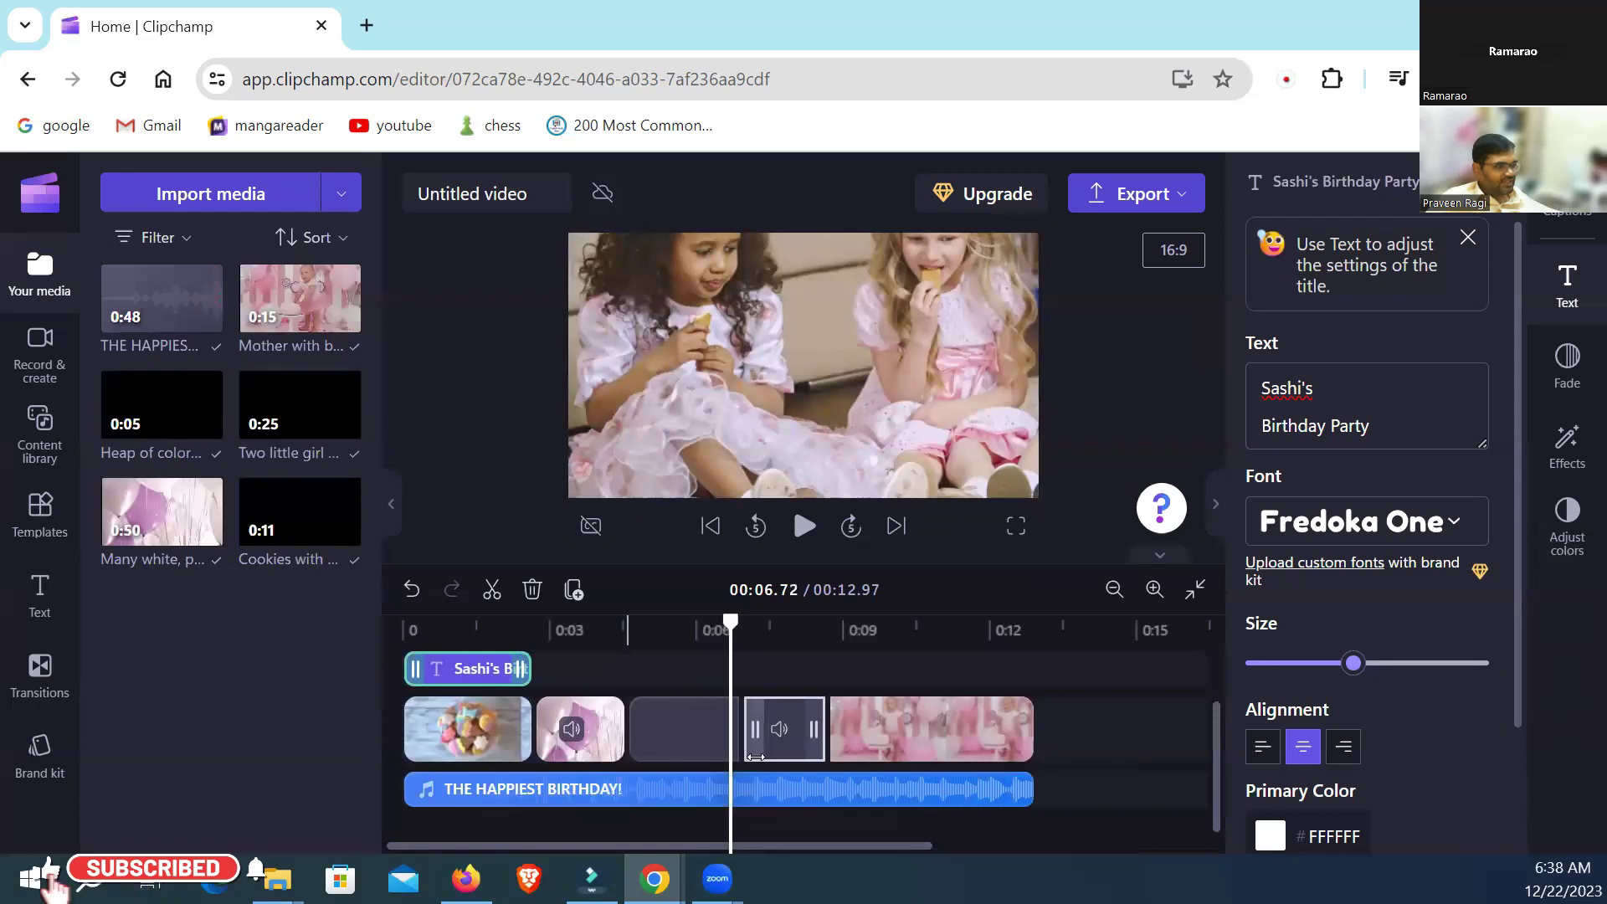
Step: Filter the content library to Visuals instead of Music and open the stock Videos collections
click(40, 434)
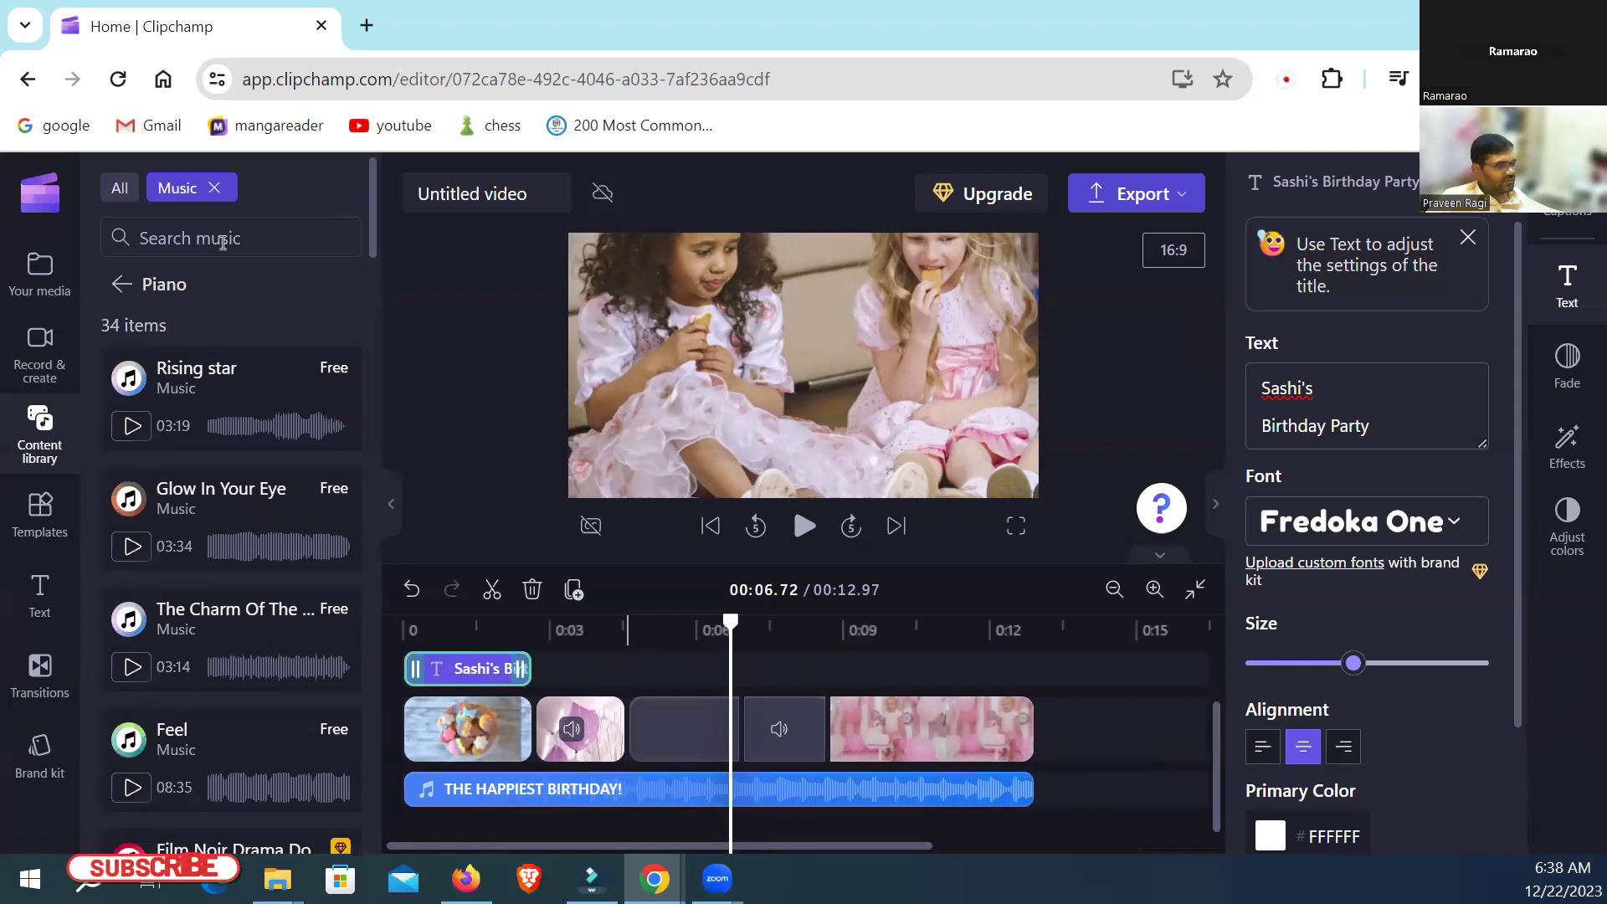
click(215, 187)
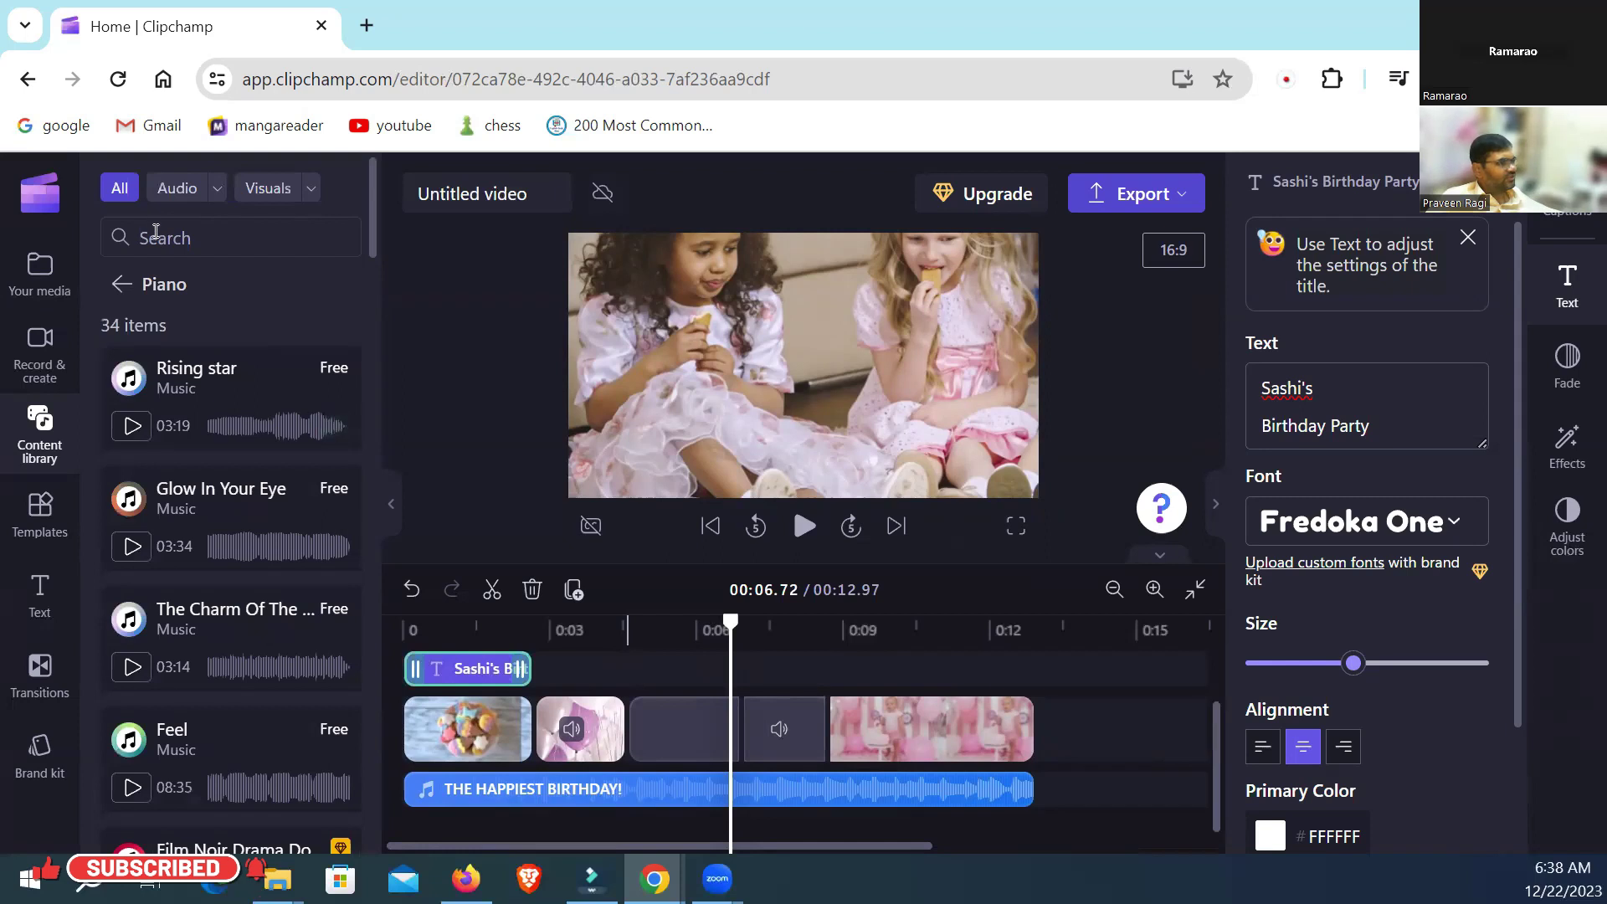
click(241, 189)
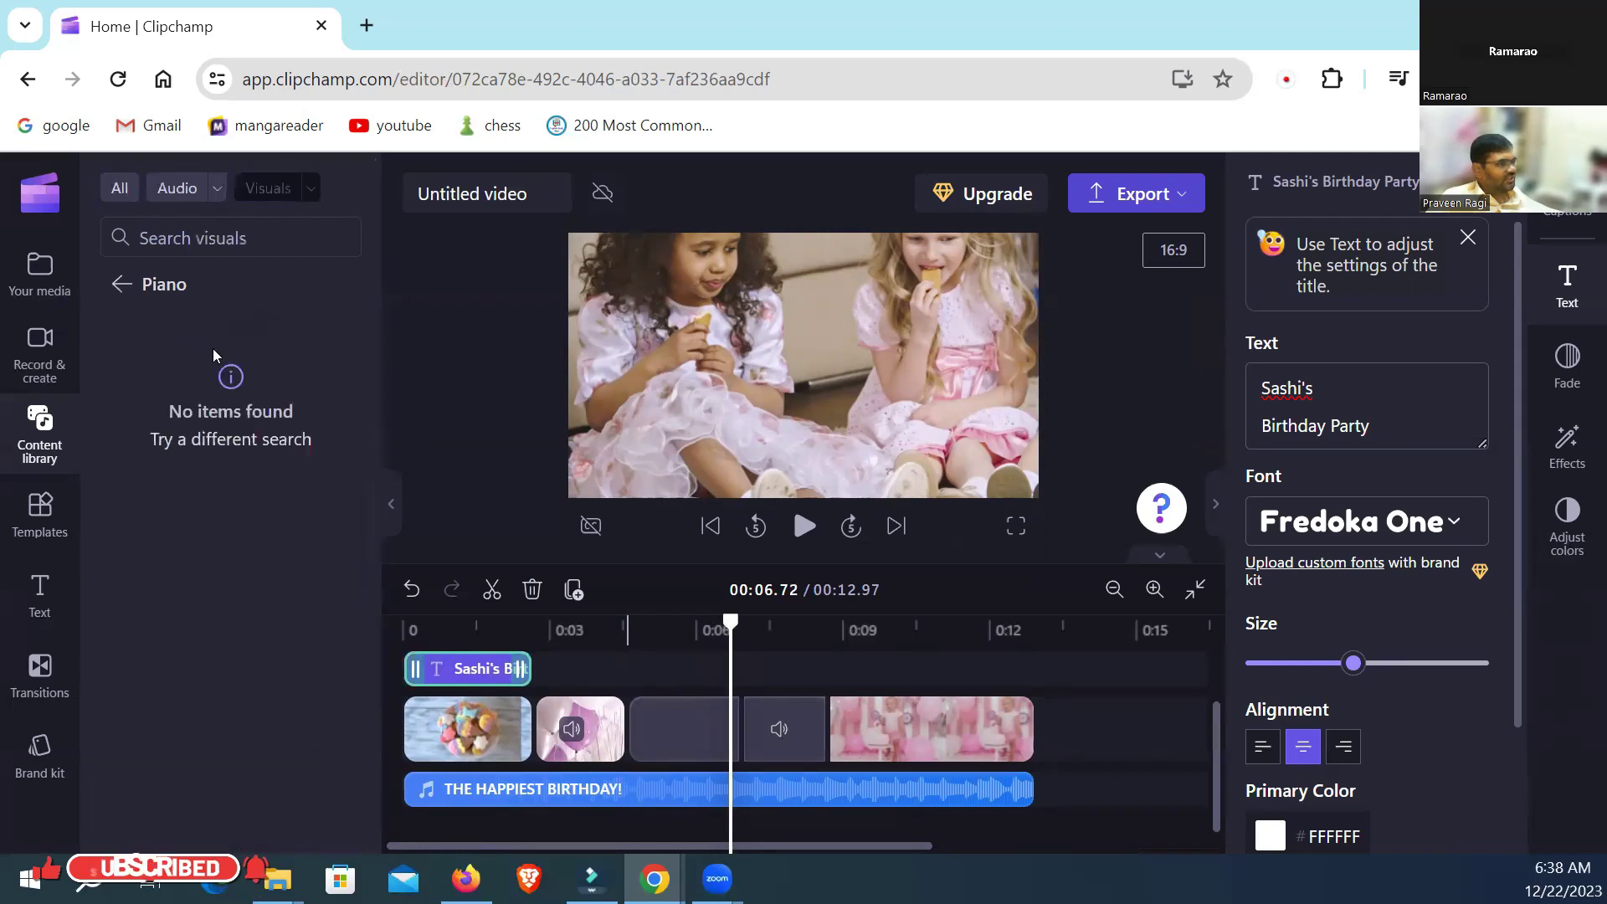
click(123, 287)
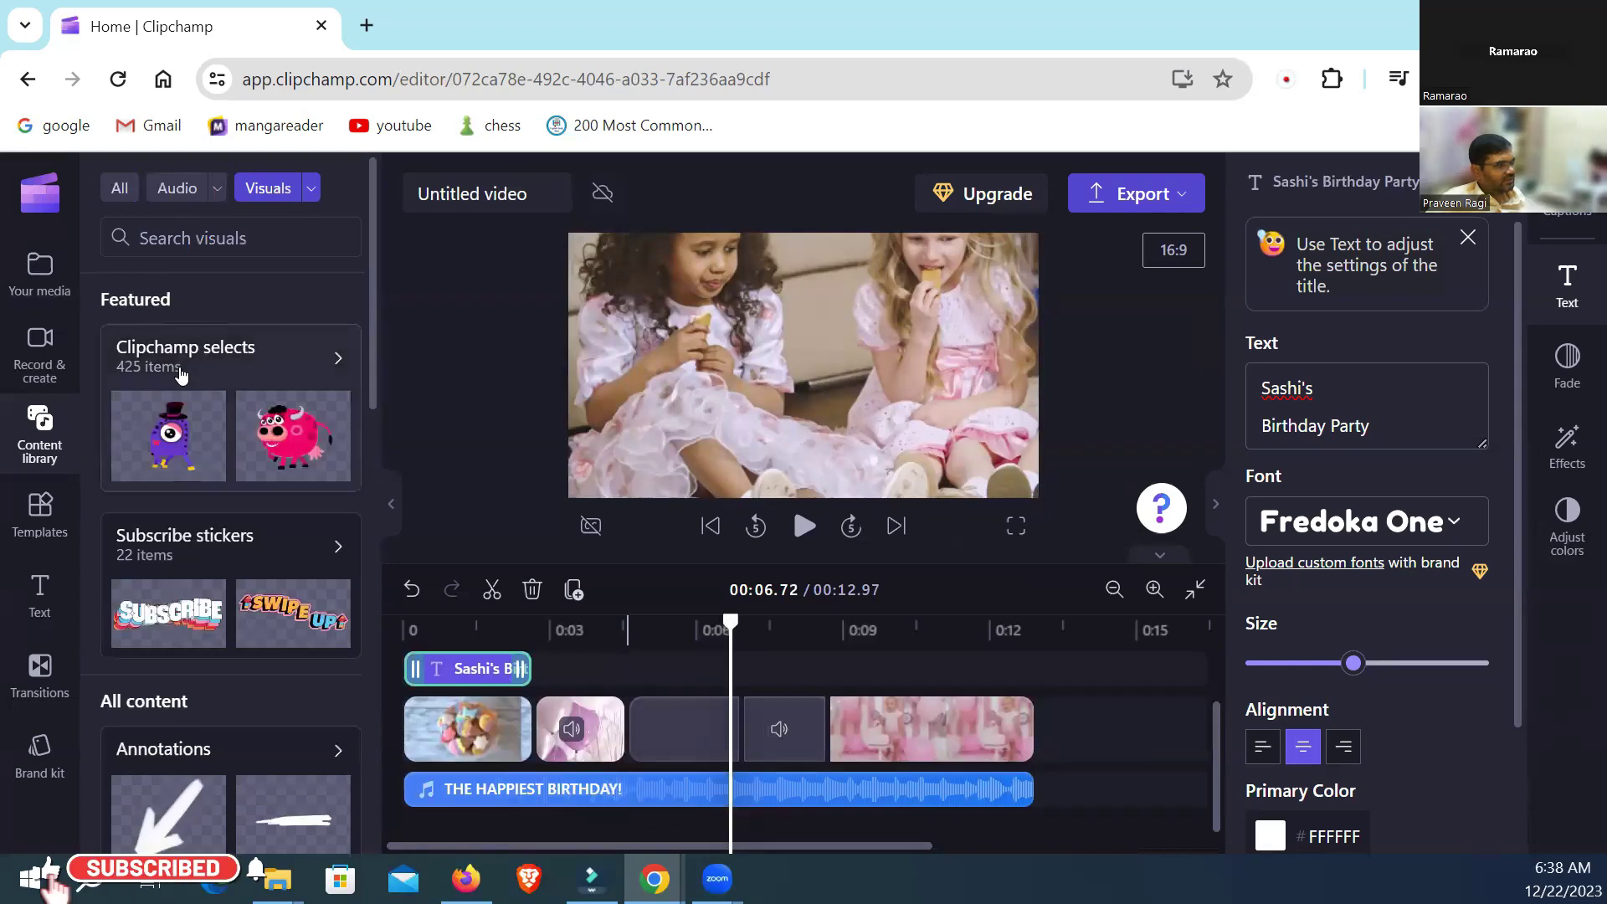
scroll(181, 376, down, 5)
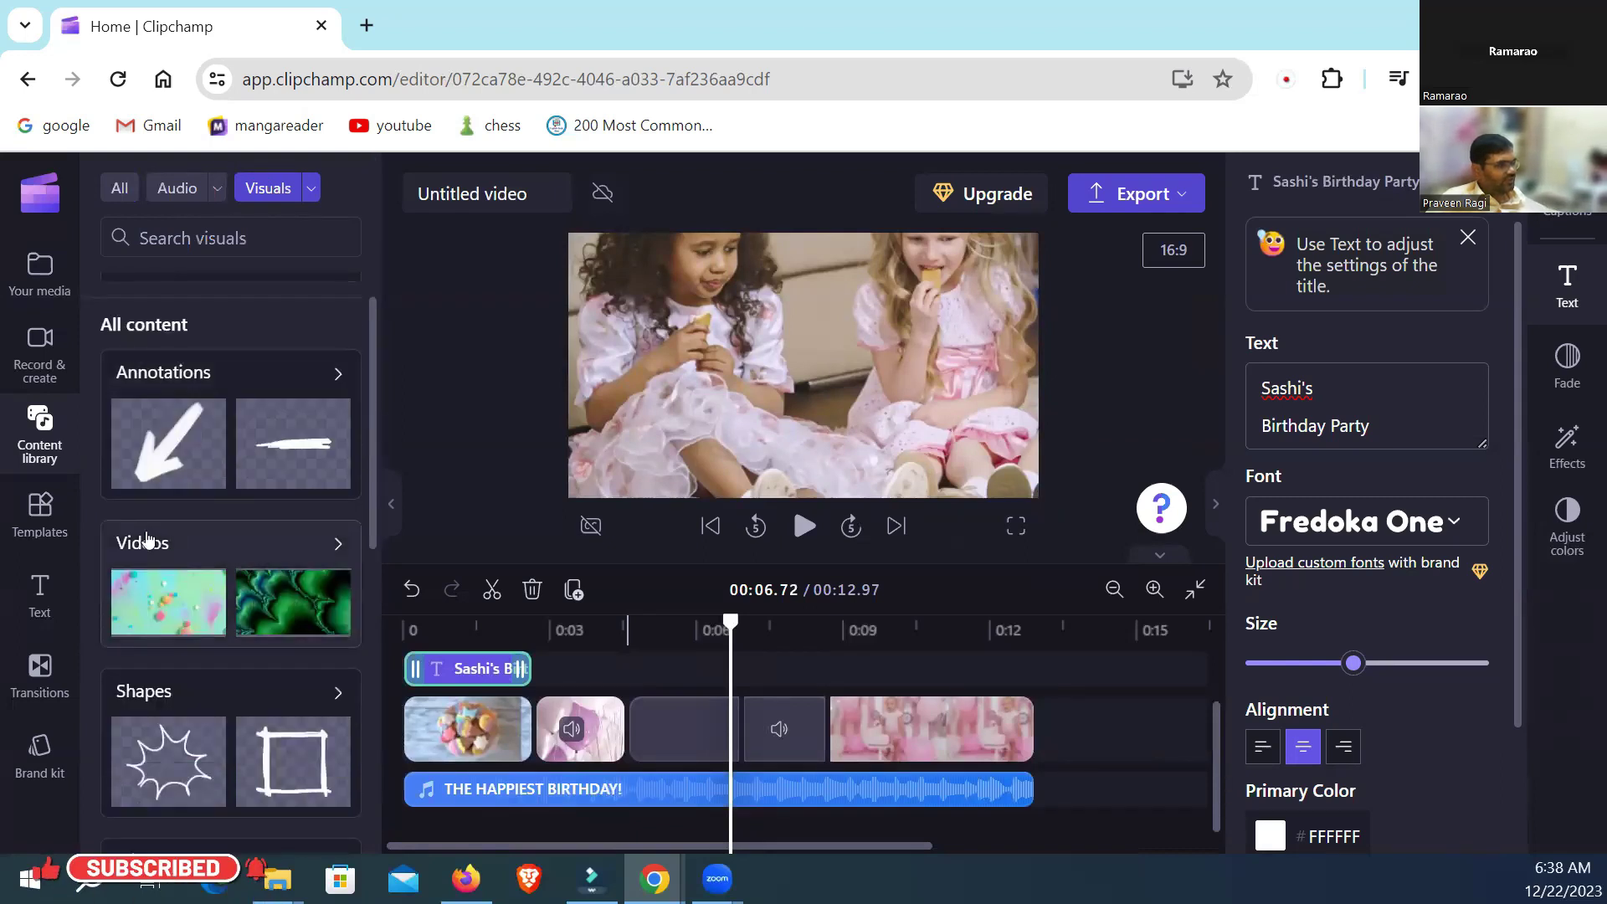
click(316, 541)
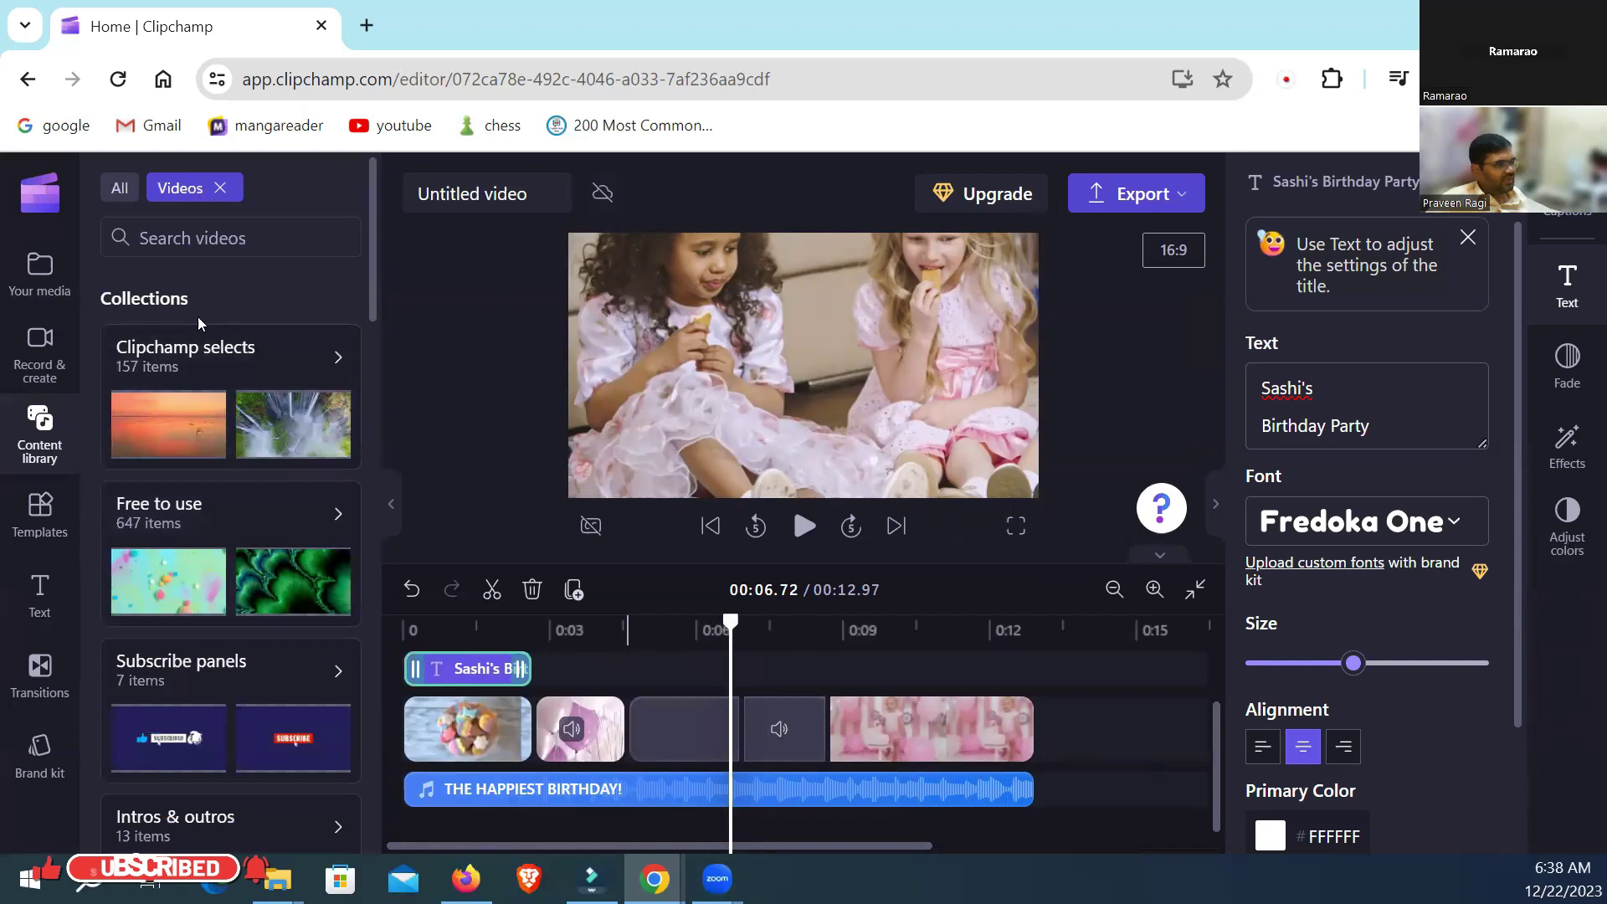
Step: Search stock videos for 'cute boy', scroll the results, then clear the search
click(199, 237)
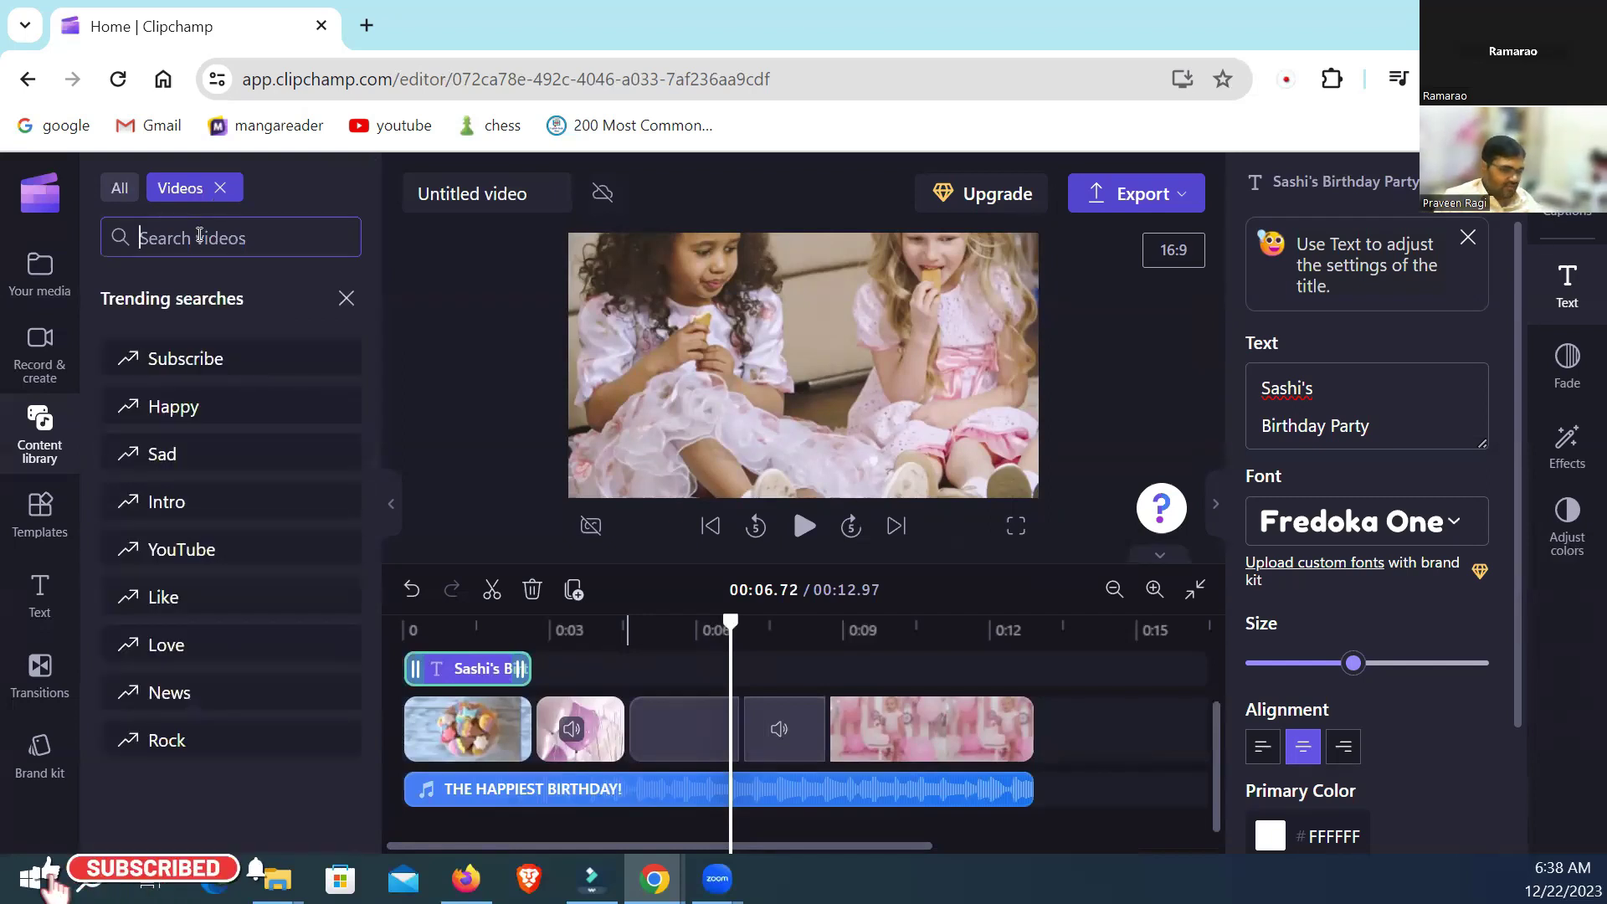
text(cute boy)
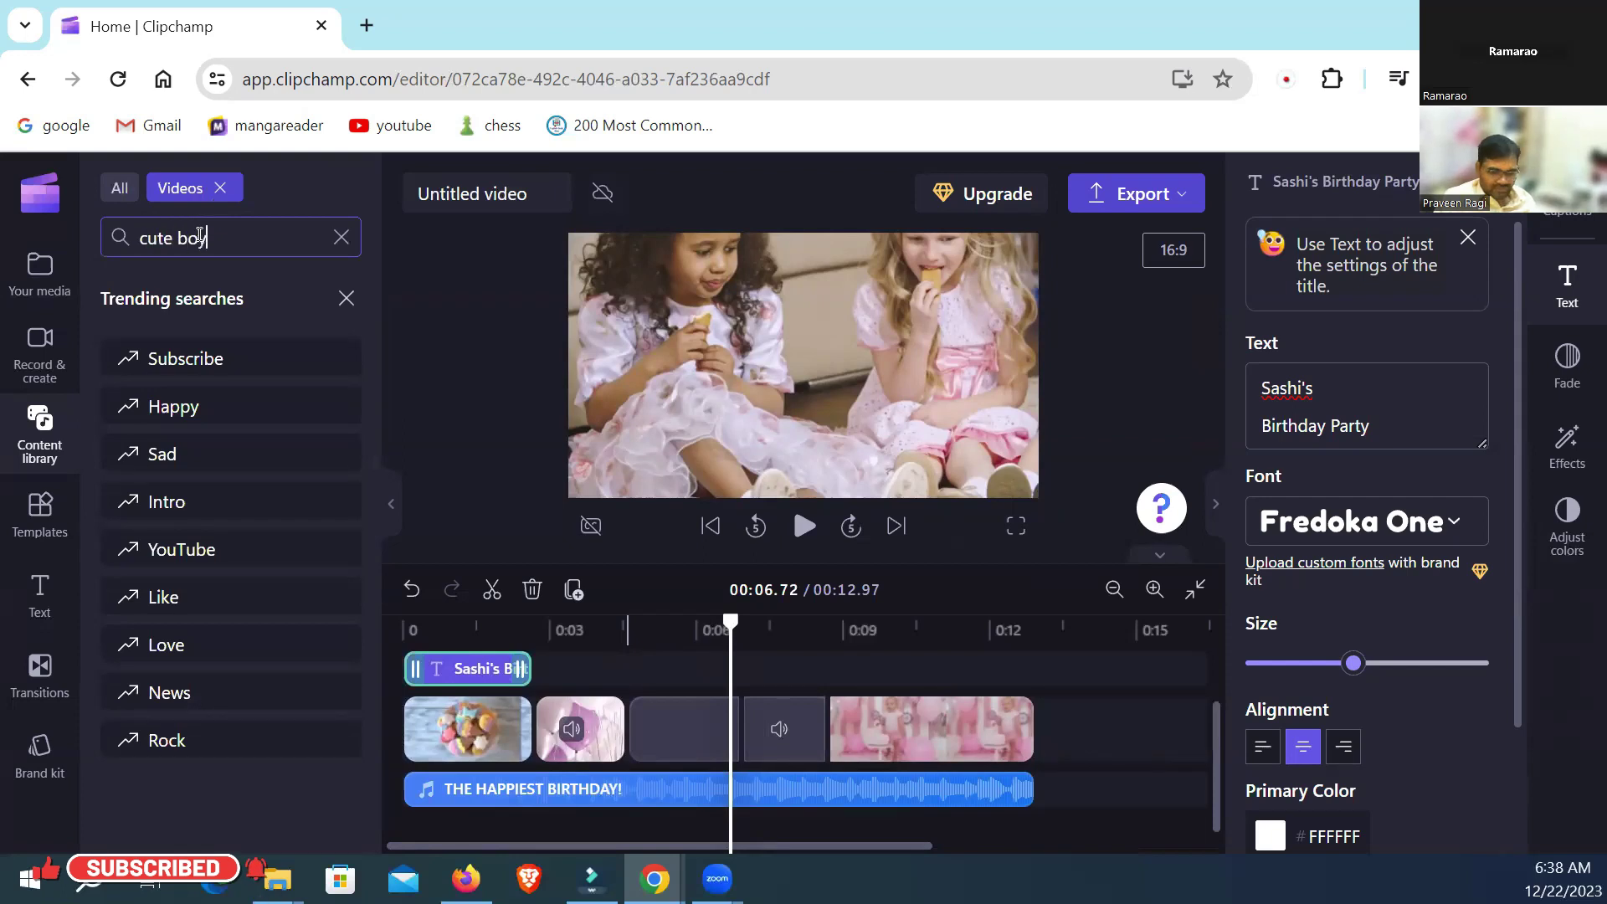
key(Return)
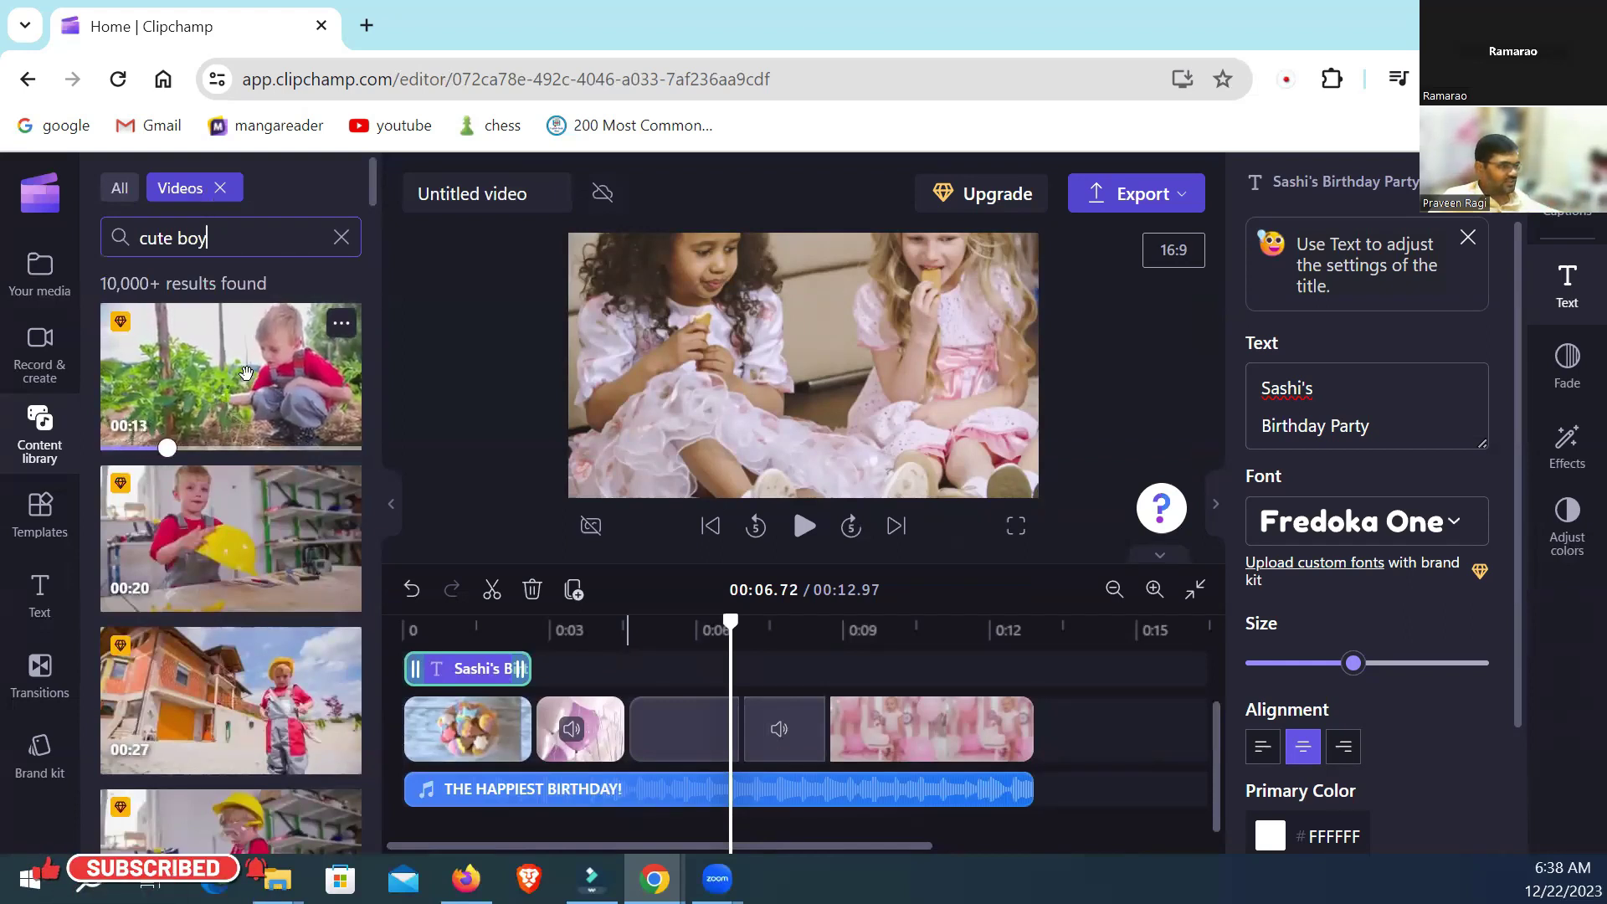
scroll(262, 461, down, 8)
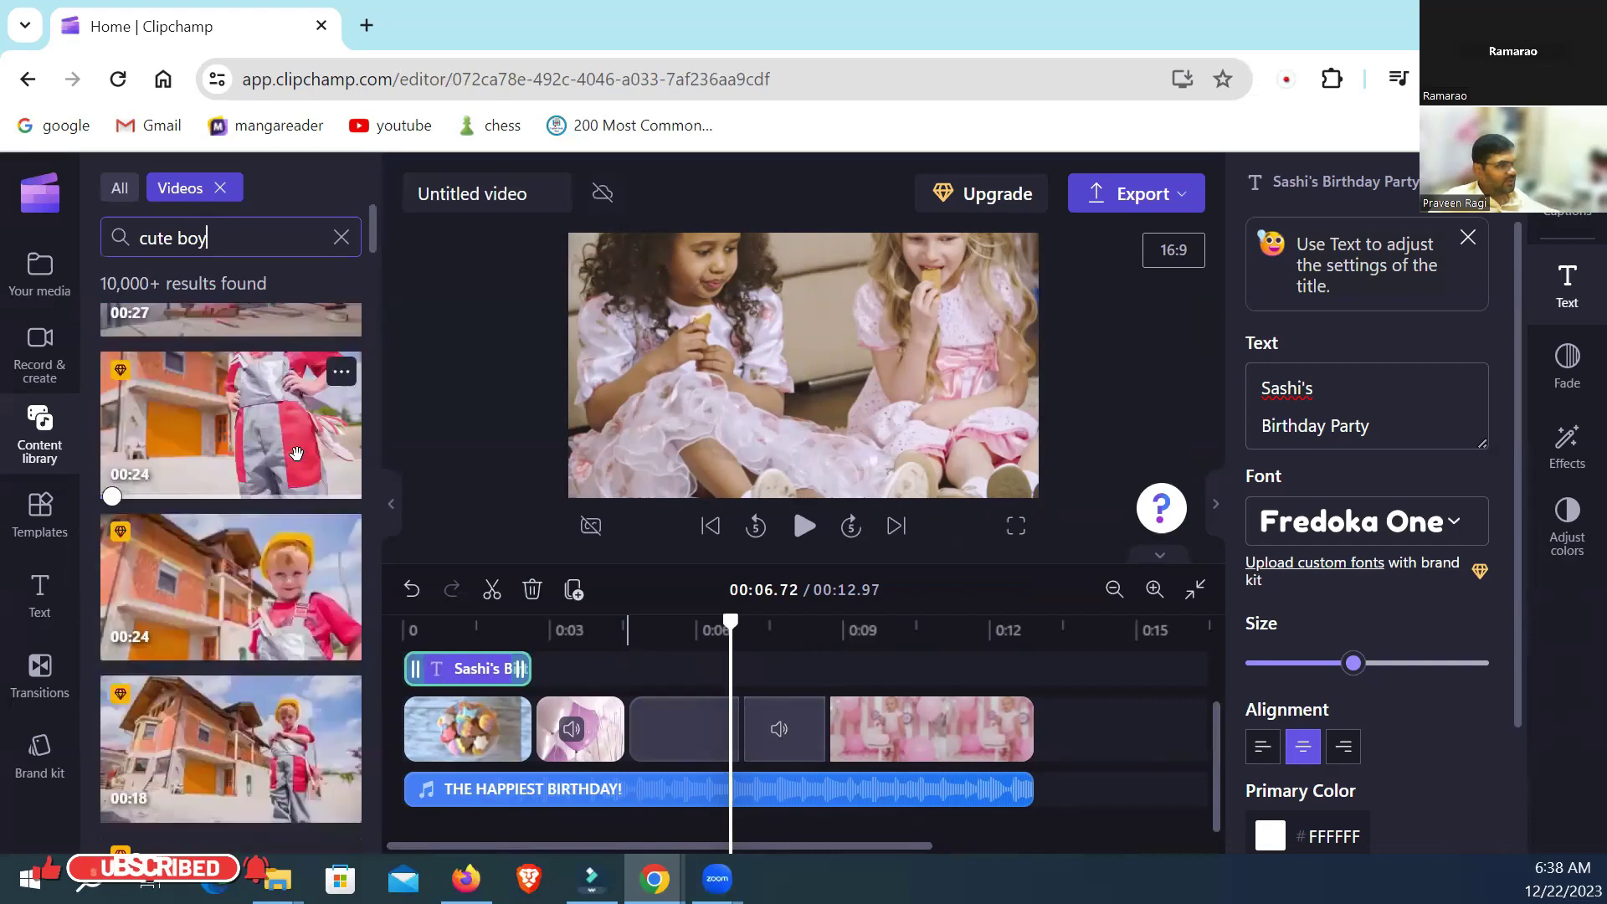
scroll(299, 454, down, 5)
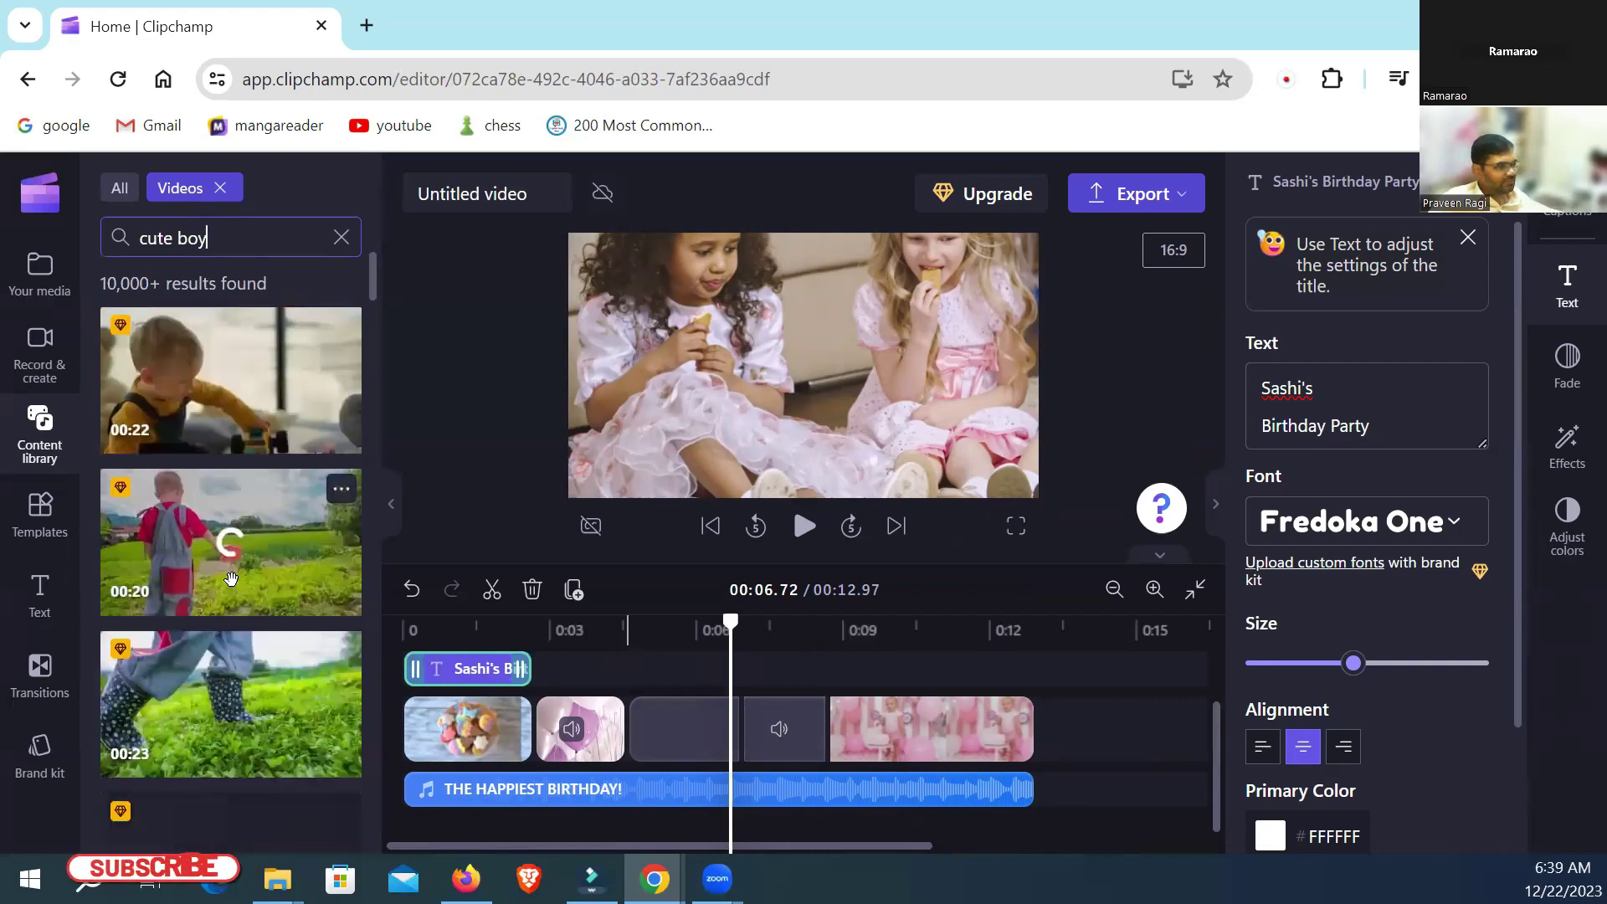
scroll(275, 549, down, 5)
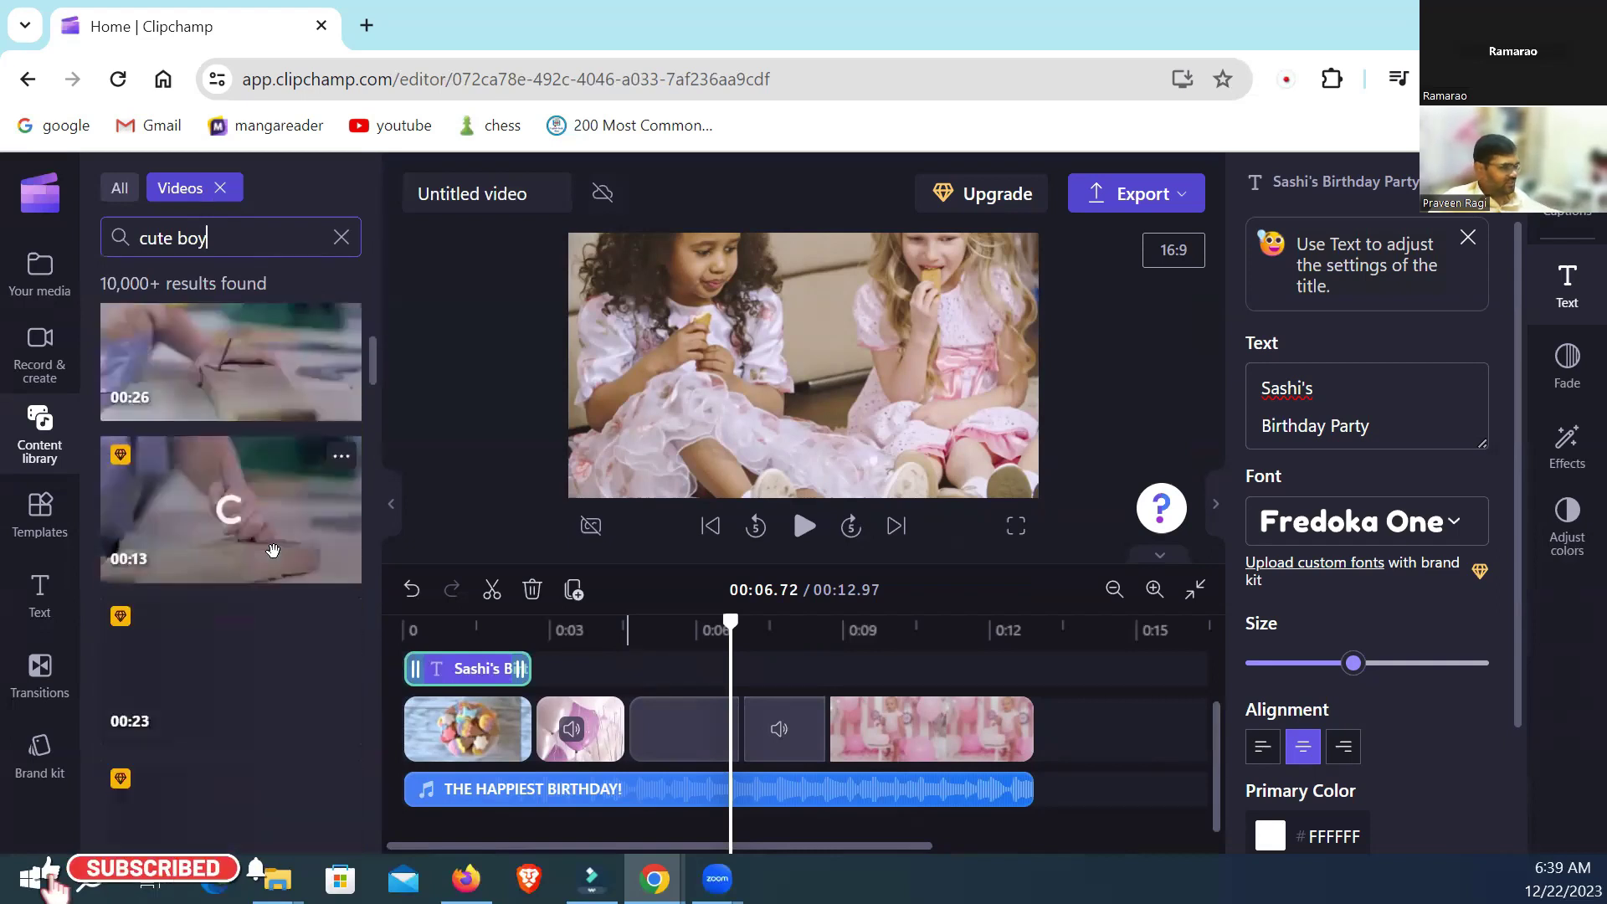
scroll(273, 550, down, 5)
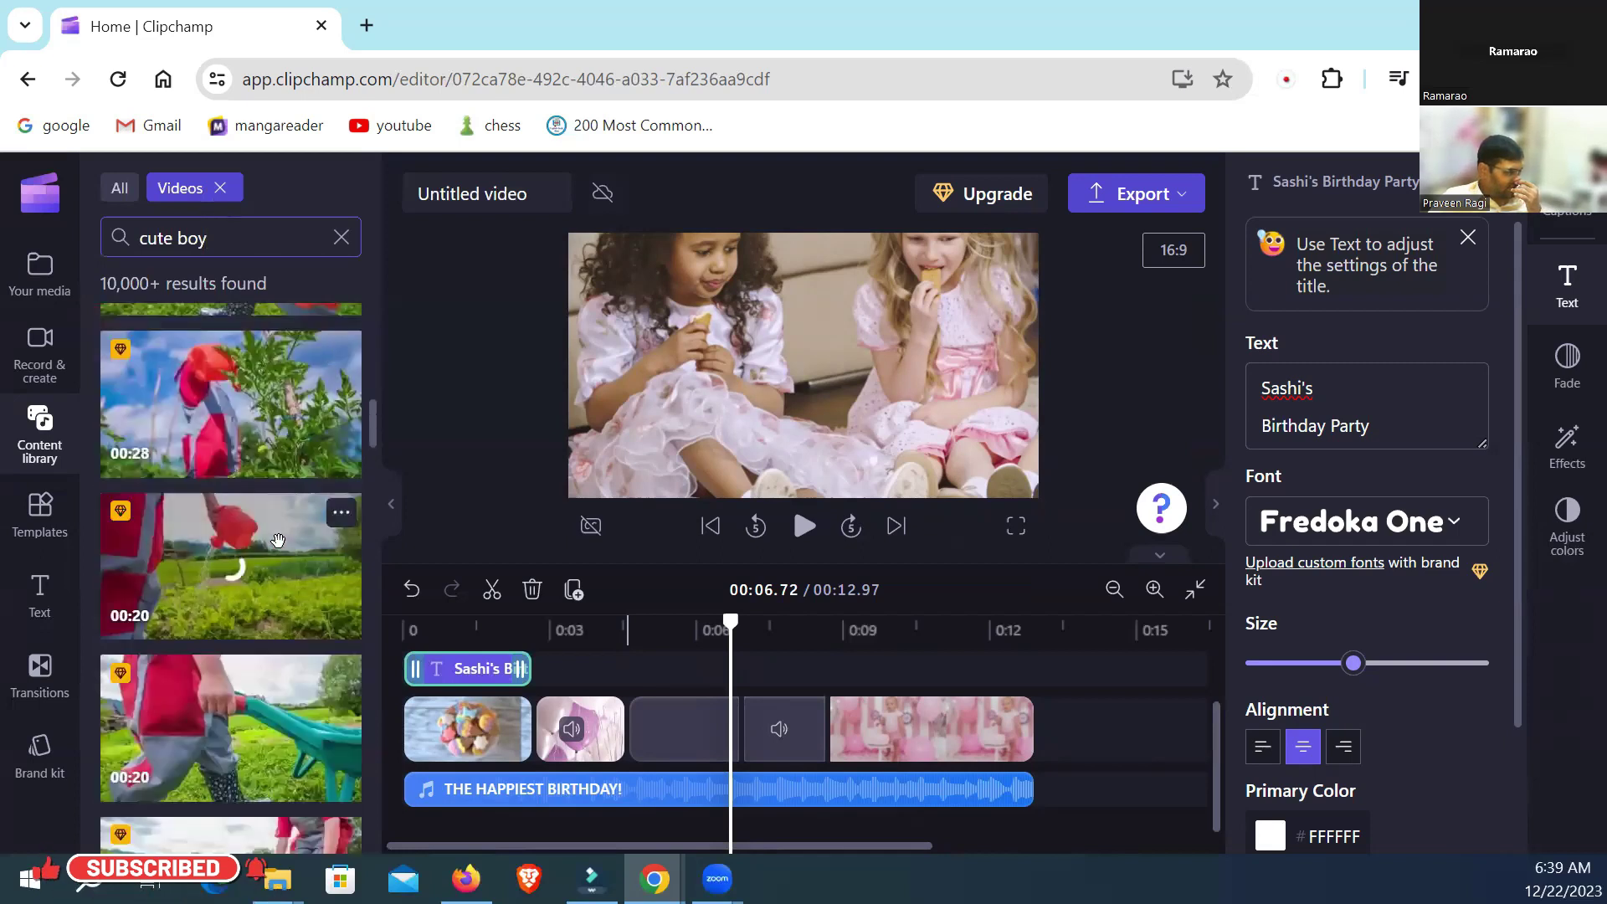
scroll(280, 543, down, 5)
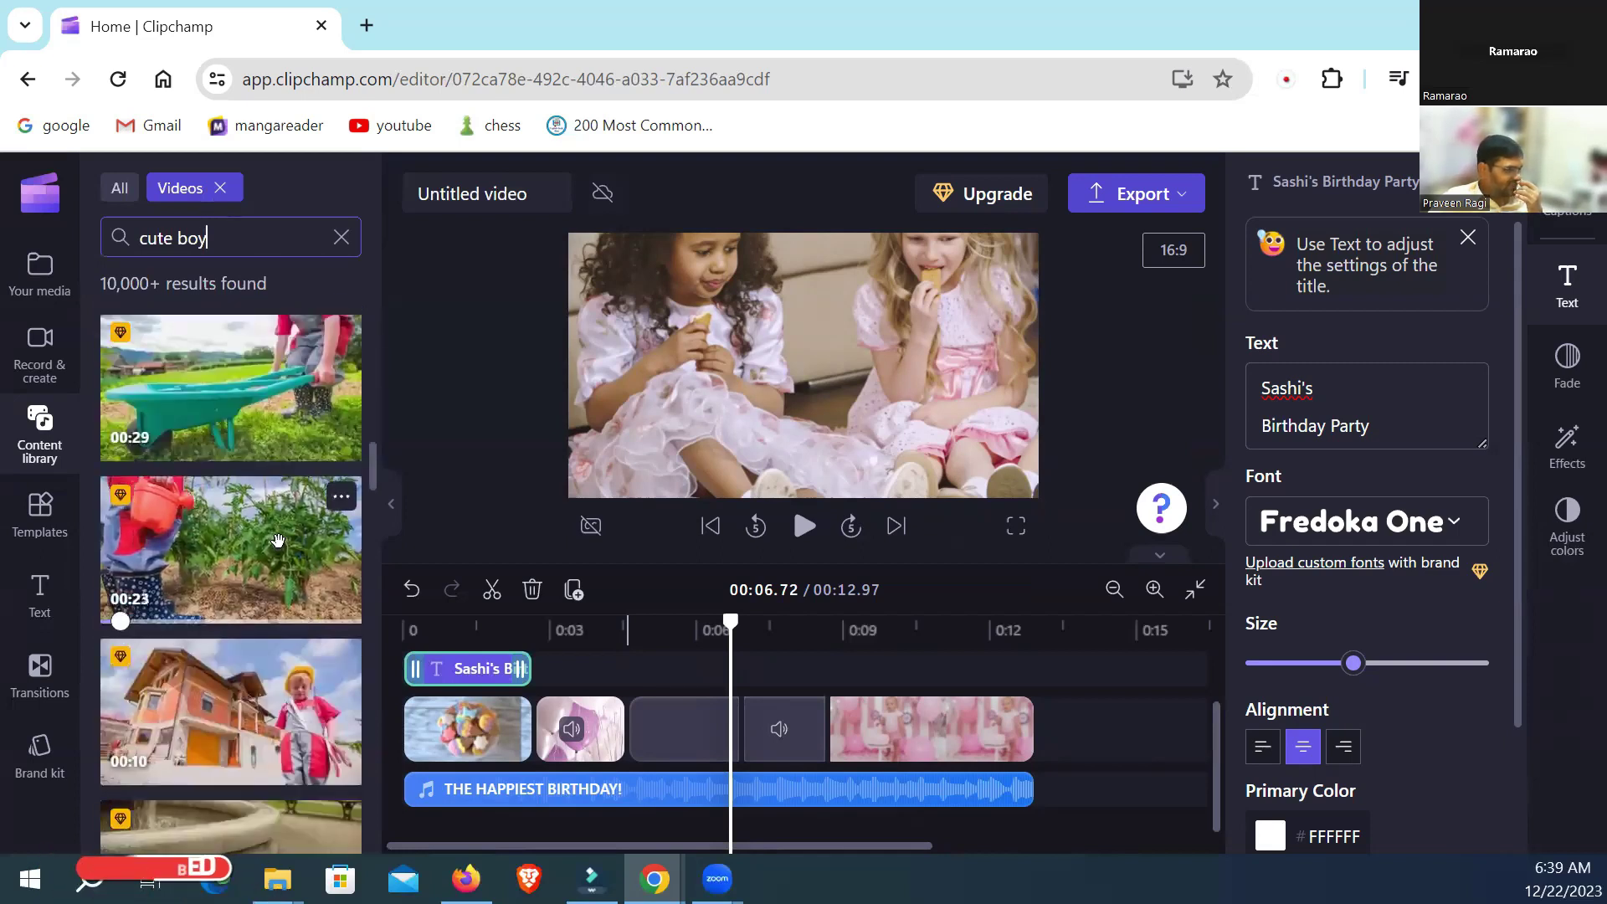
click(341, 237)
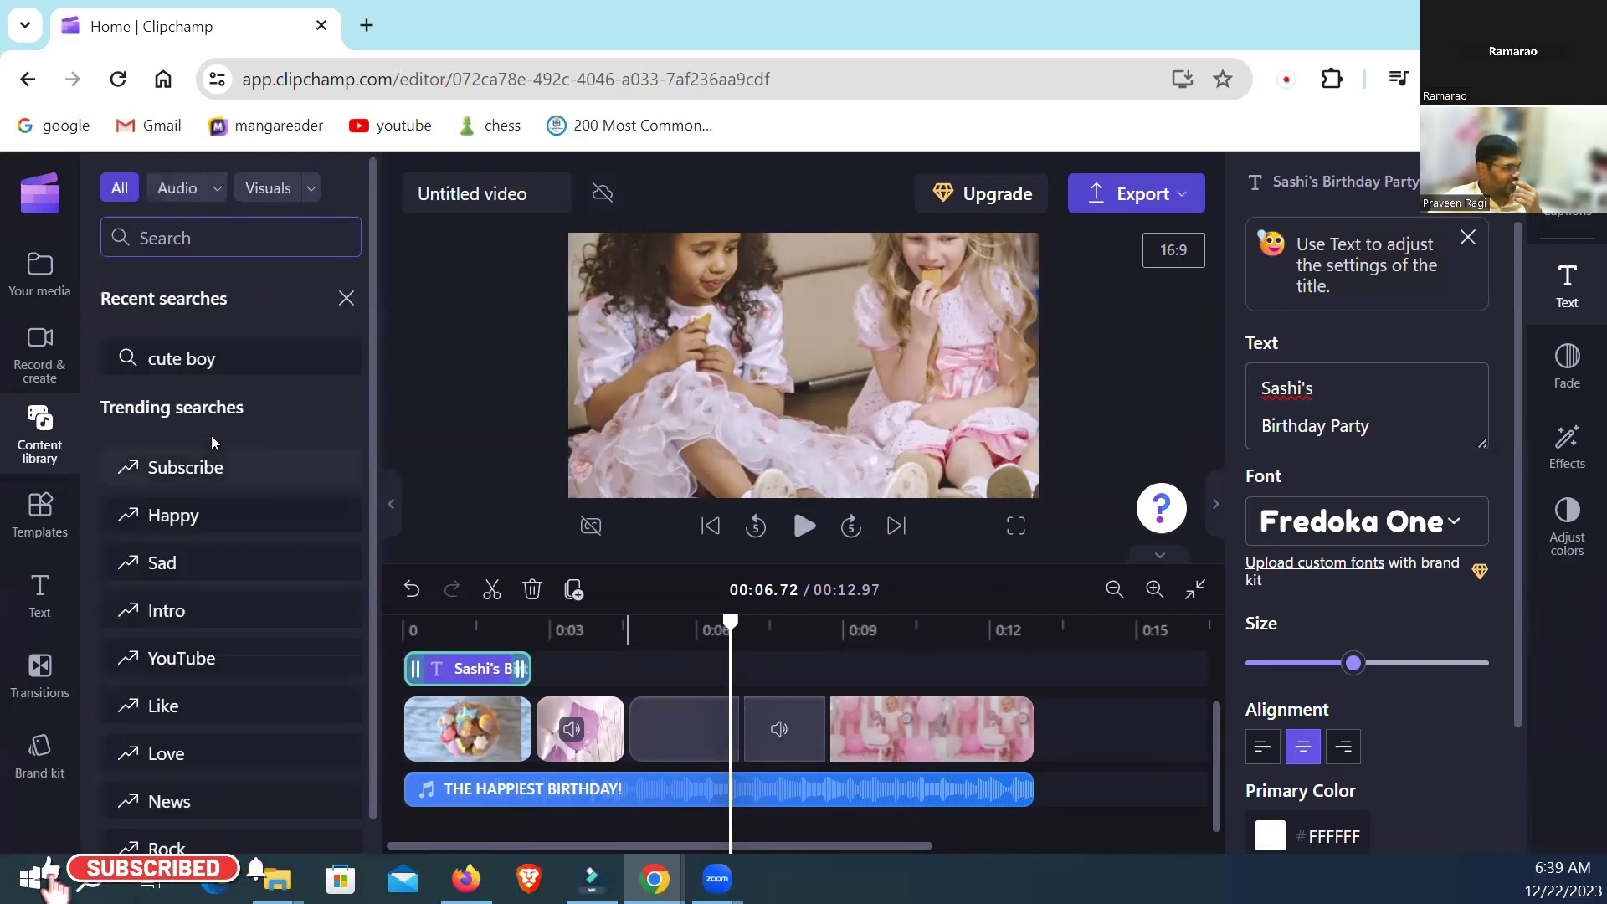
Step: Search the library for 'Happy', then clear the search and return to browsing
click(187, 519)
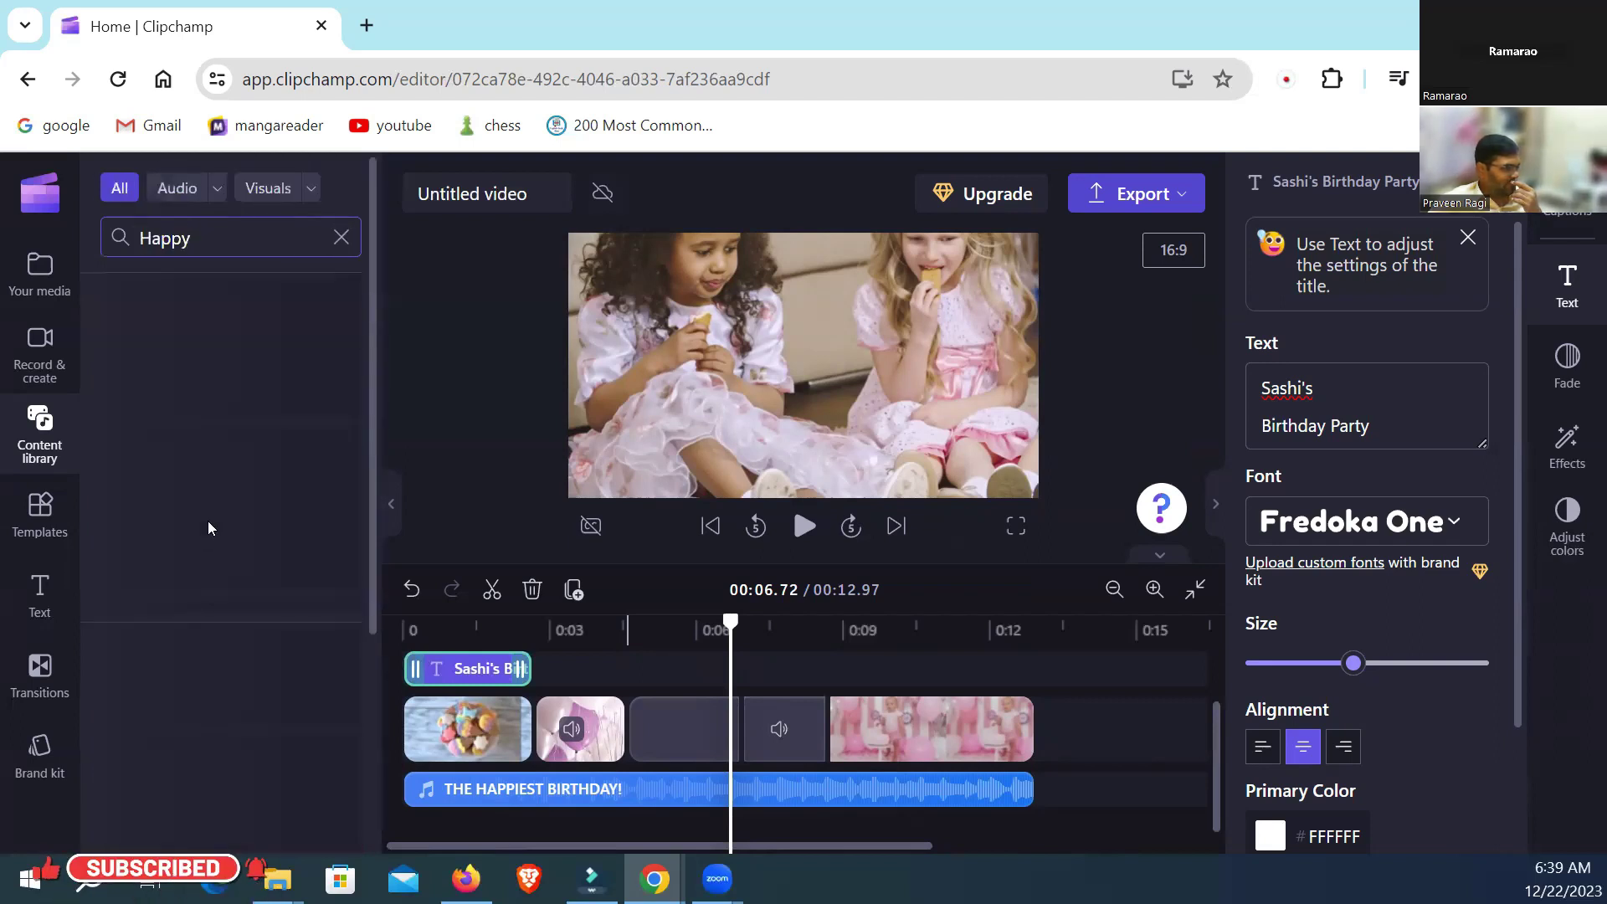
scroll(229, 590, down, 2)
scroll(229, 584, up, 2)
click(341, 238)
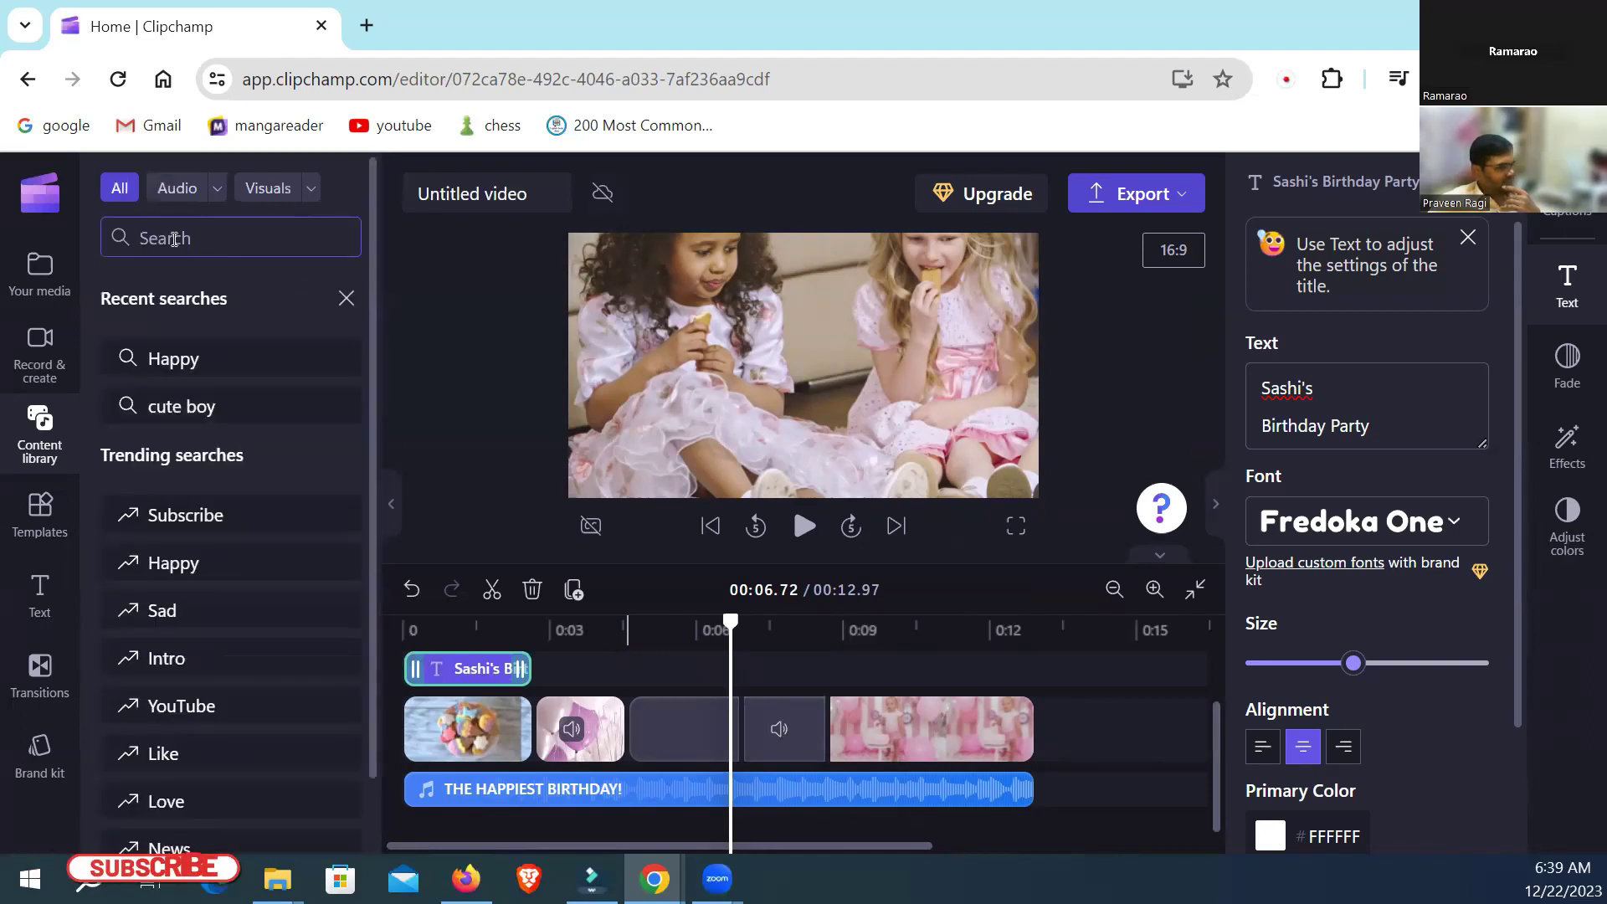
click(345, 299)
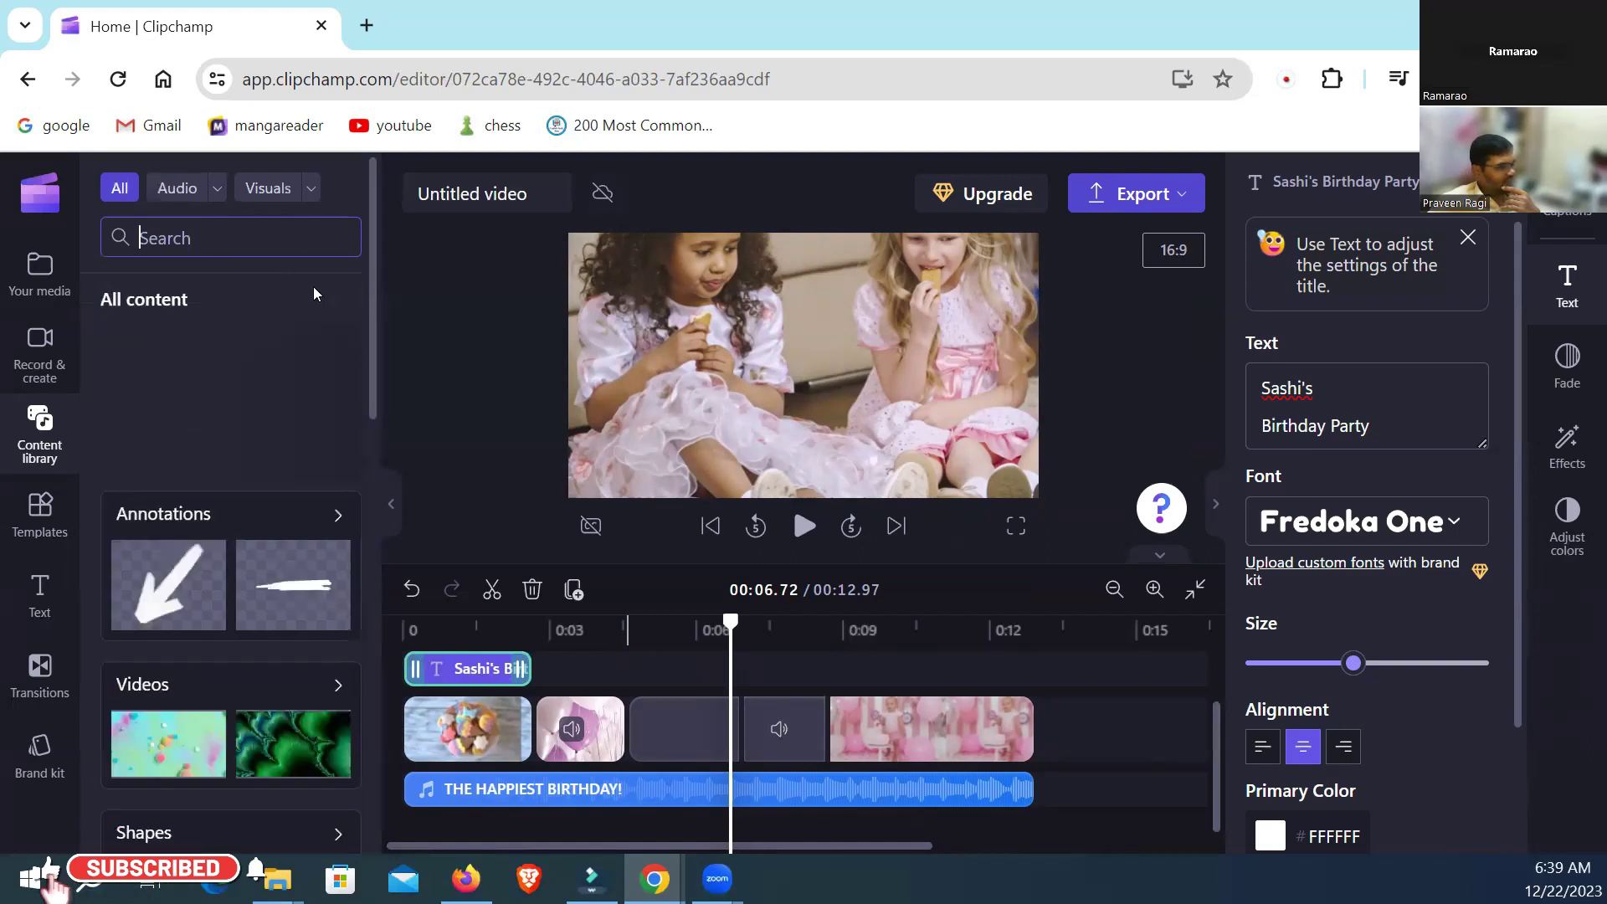
Step: Filter to Visuals, open Videos, and scroll through the Christmas collection's 45 clips
click(265, 186)
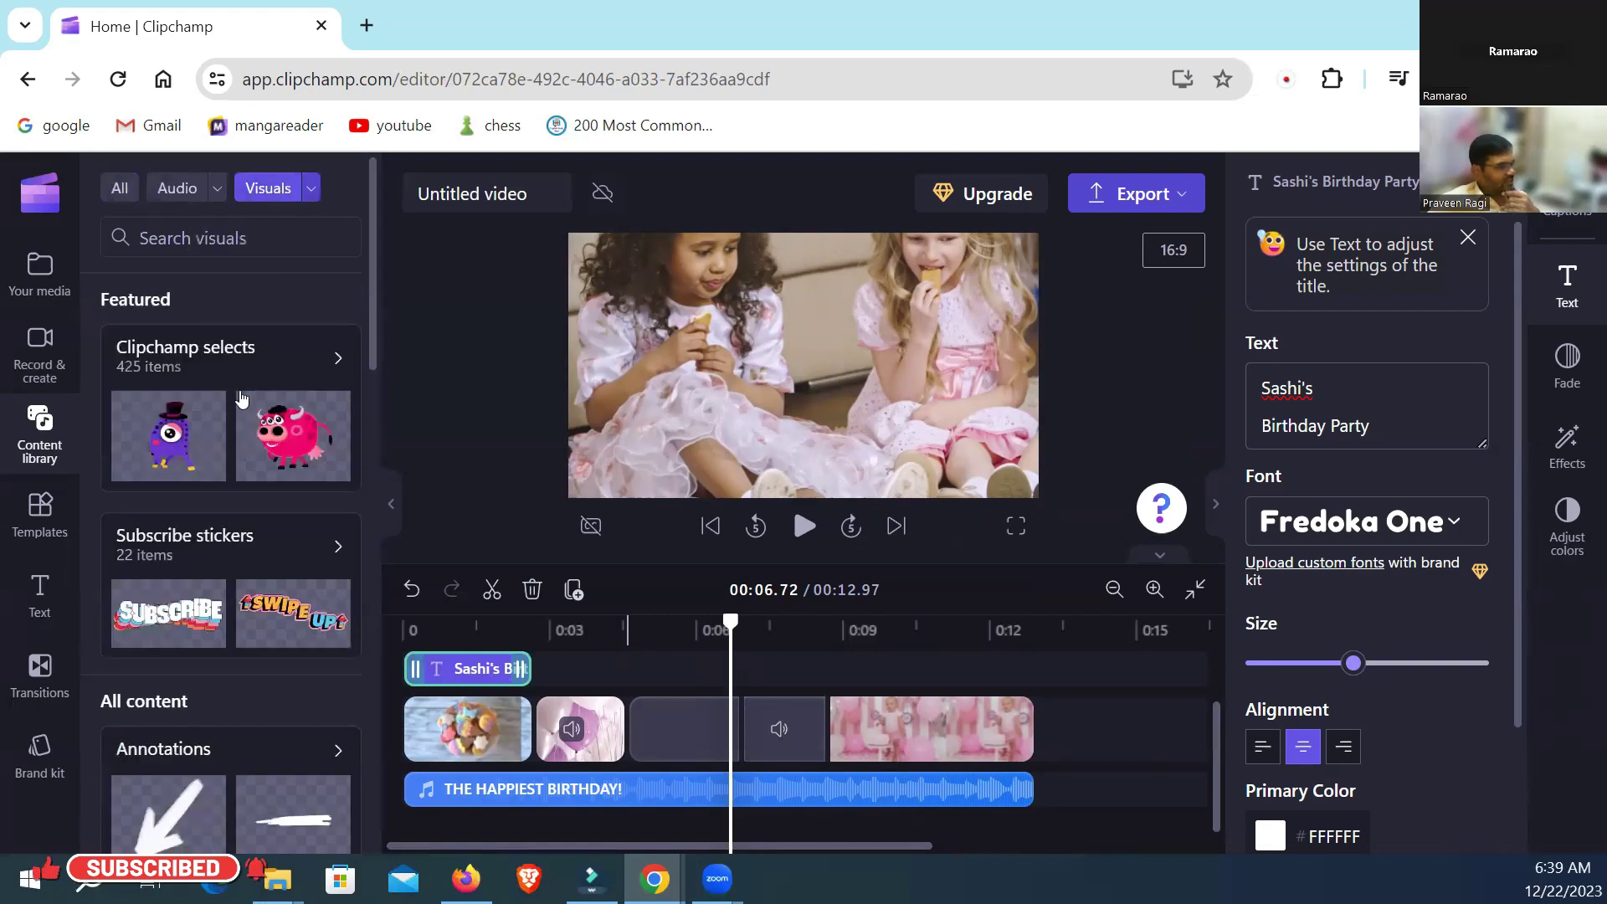
scroll(226, 435, down, 5)
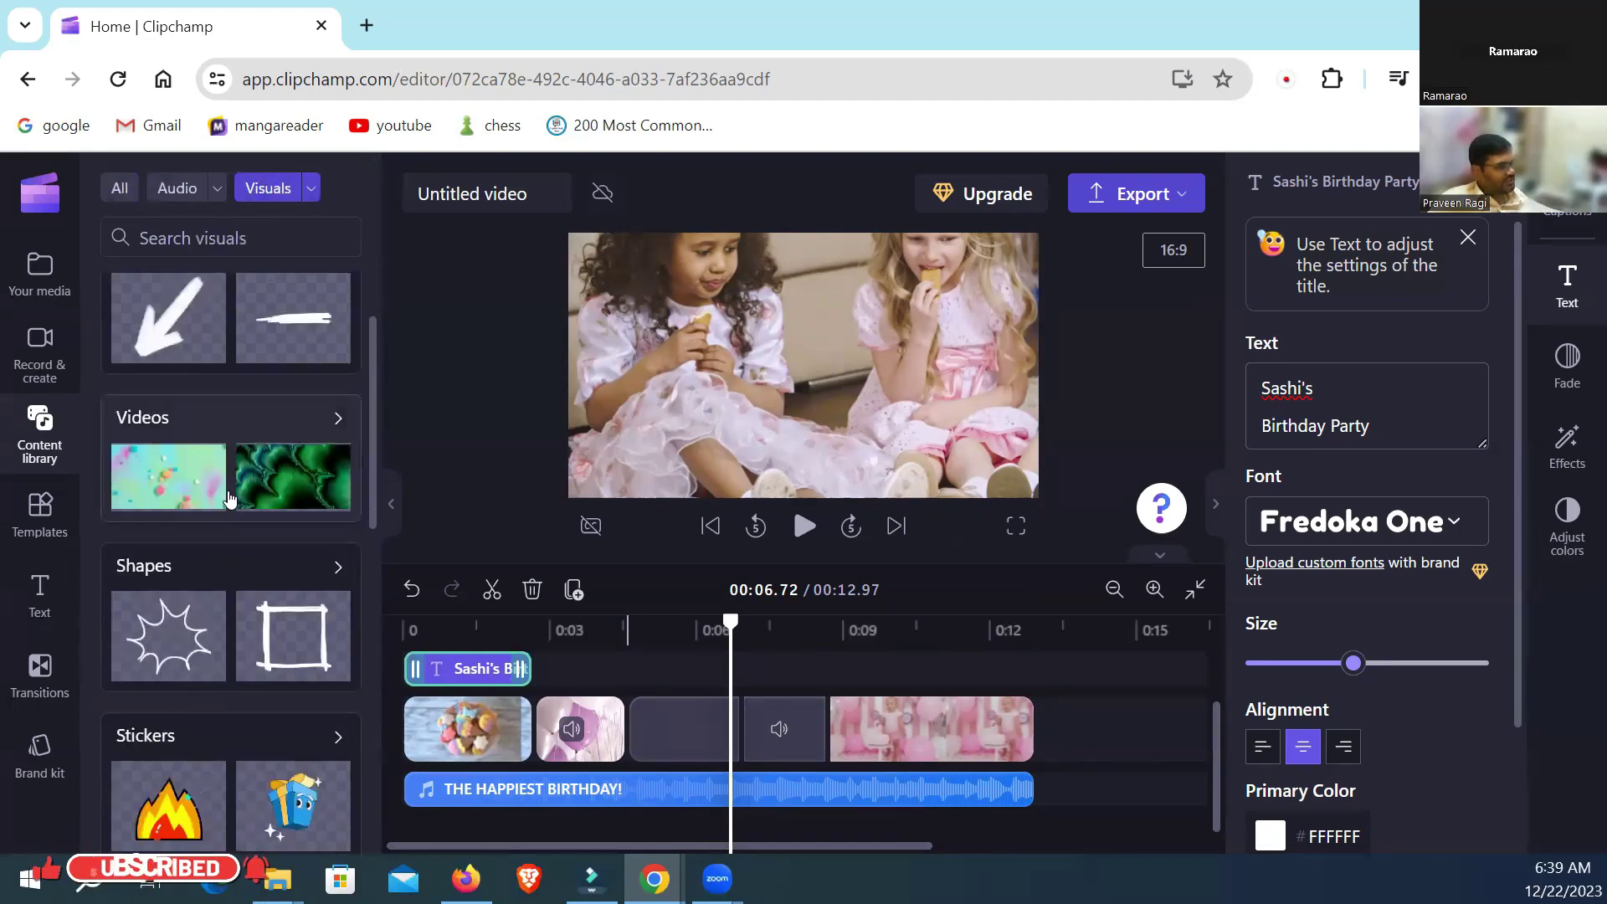
click(260, 418)
scroll(264, 506, down, 4)
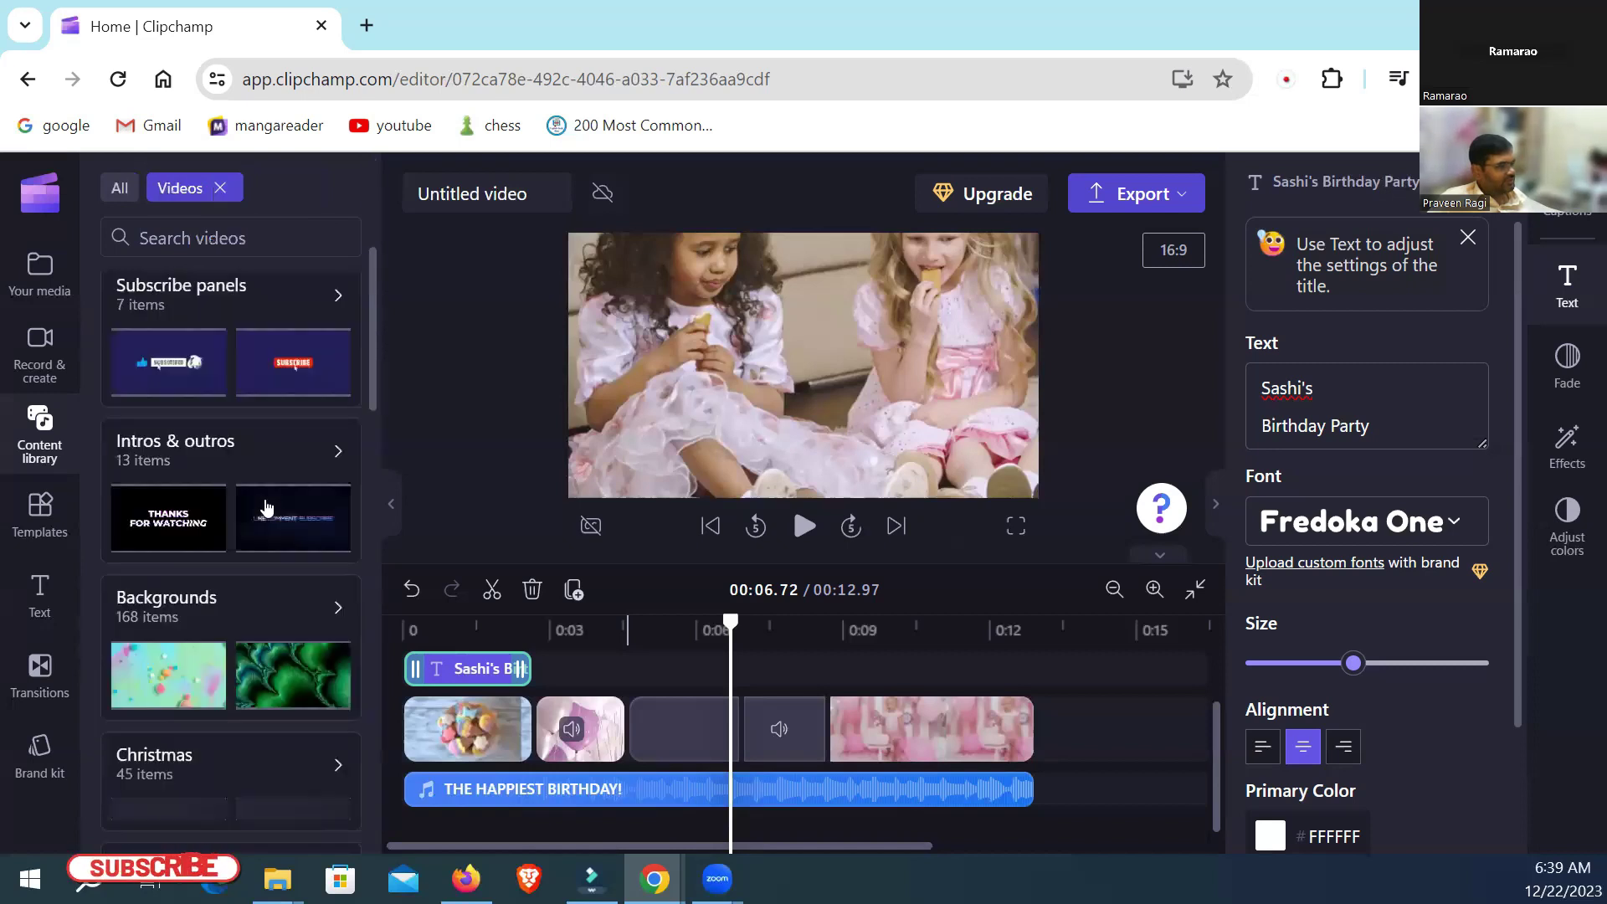
scroll(265, 505, down, 5)
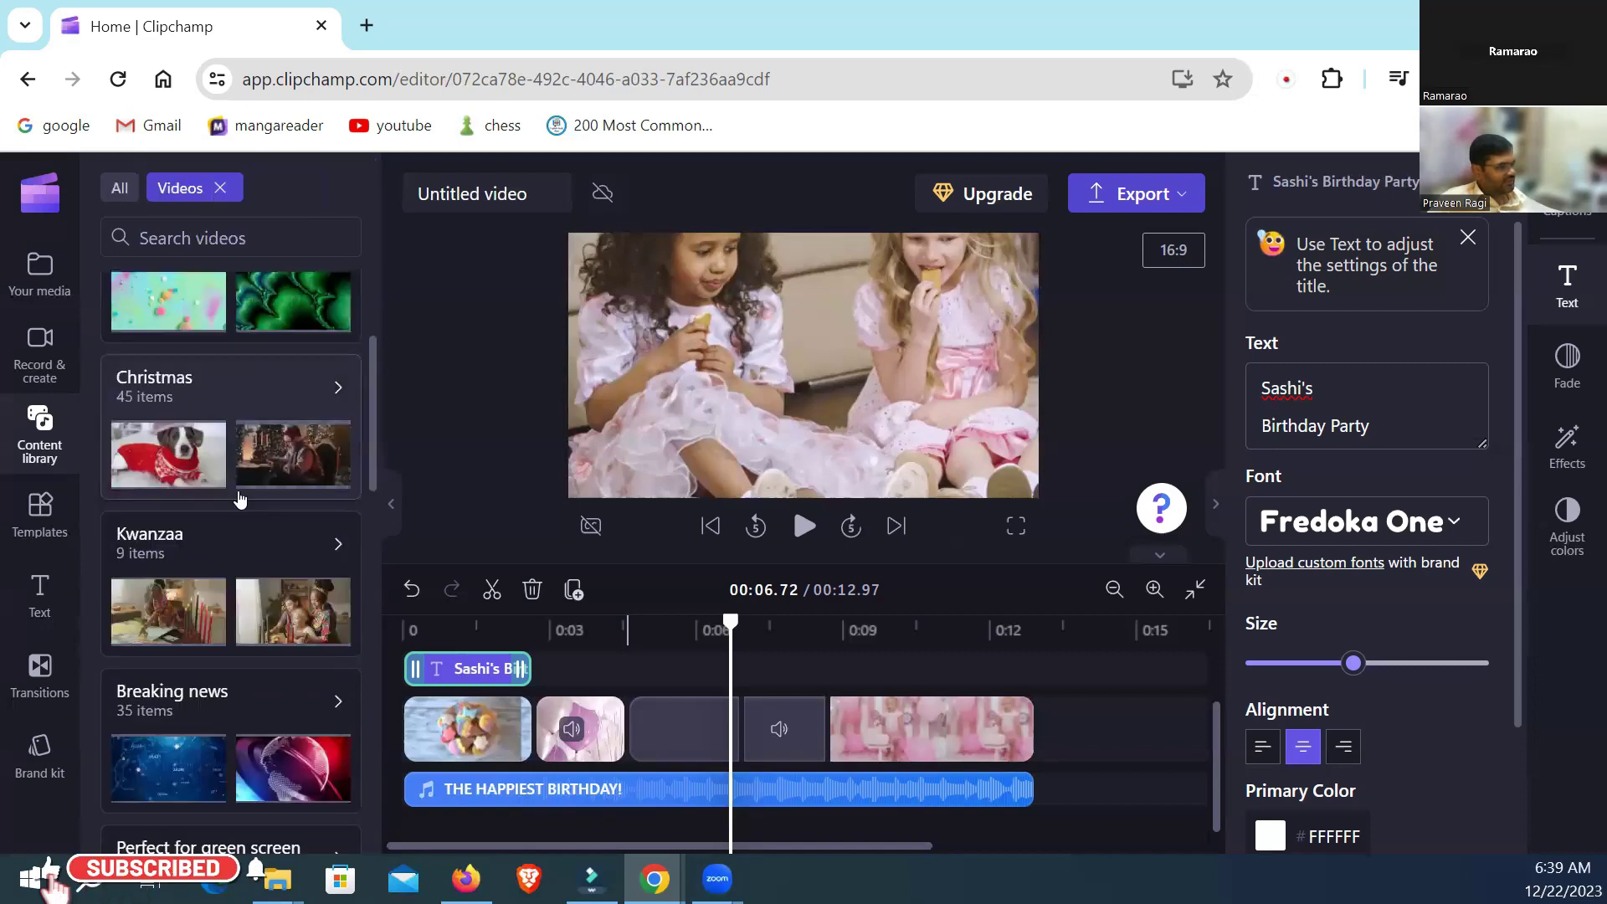
click(219, 379)
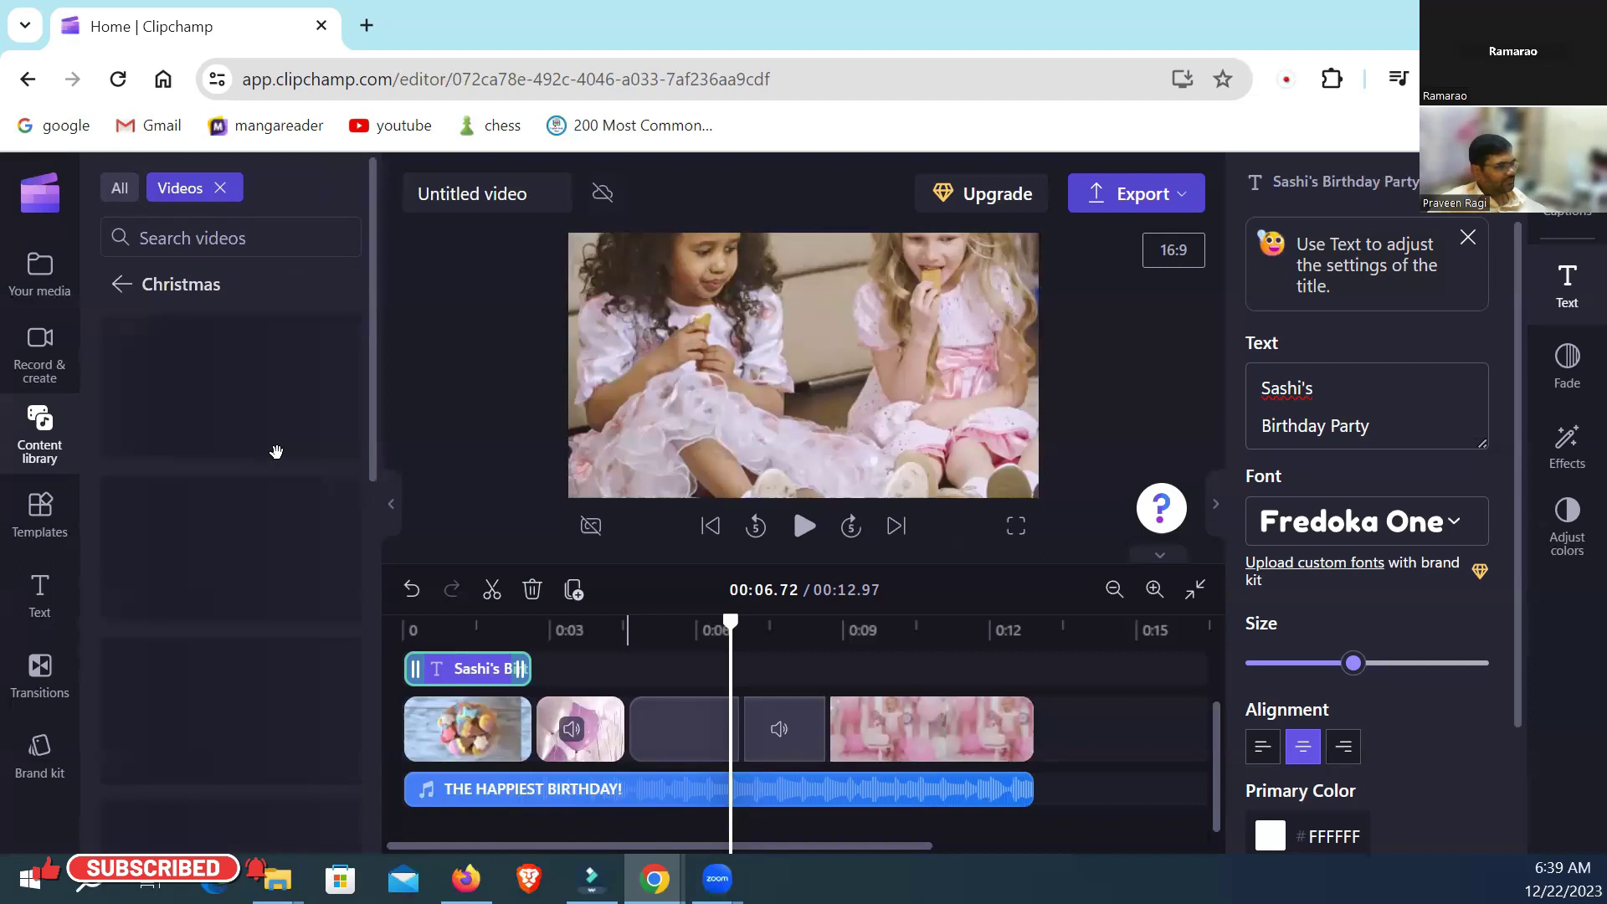
scroll(260, 468, down, 4)
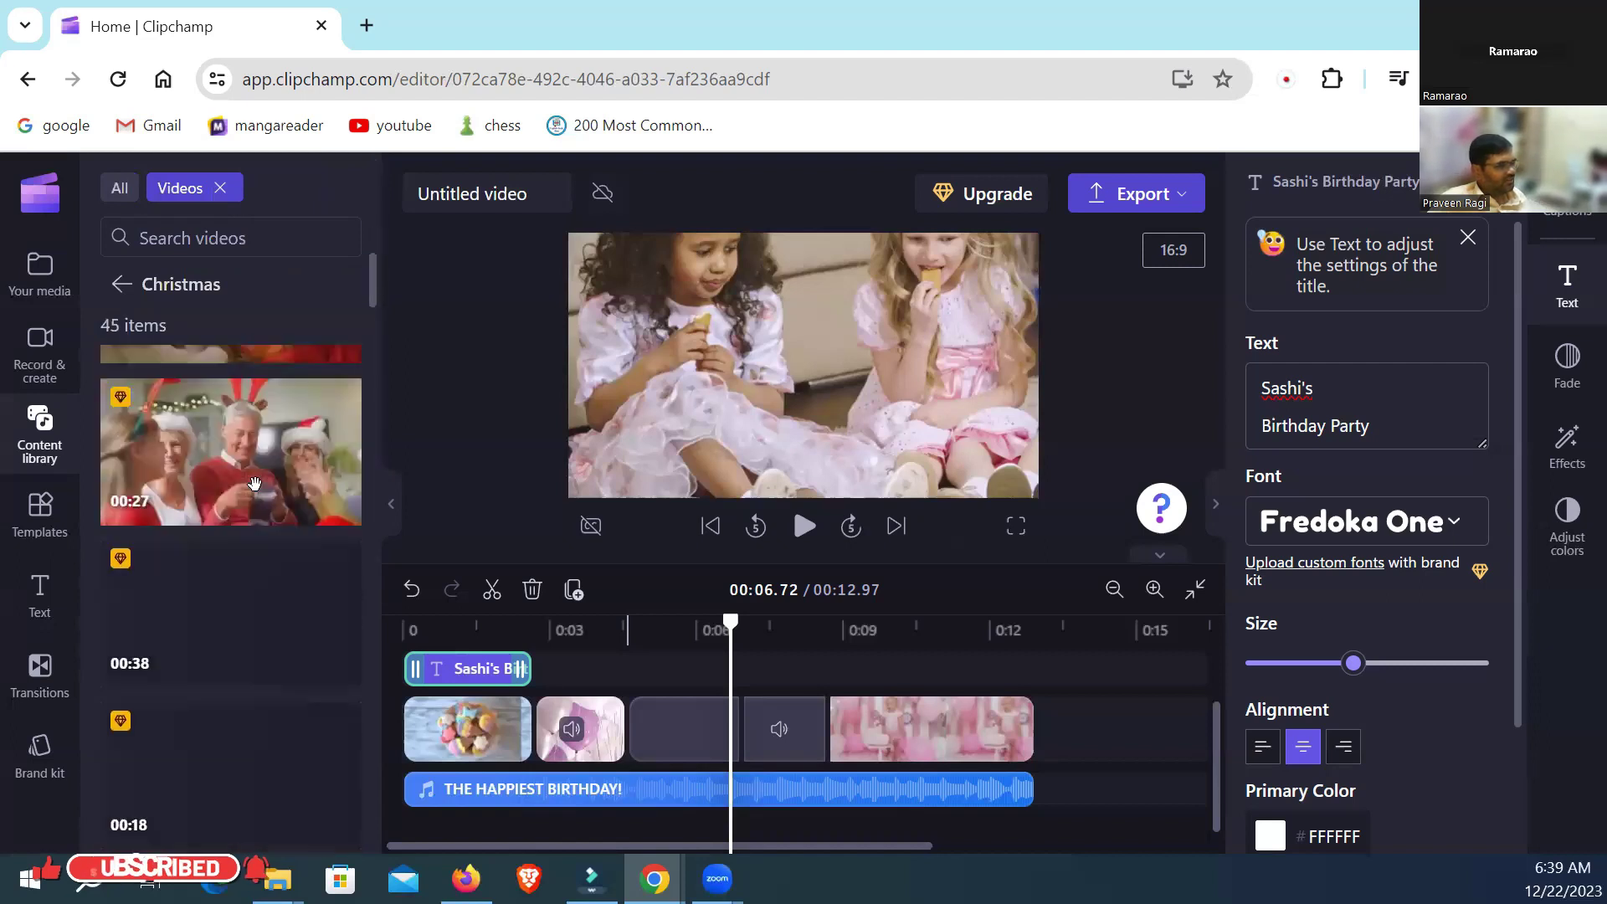
scroll(251, 469, down, 4)
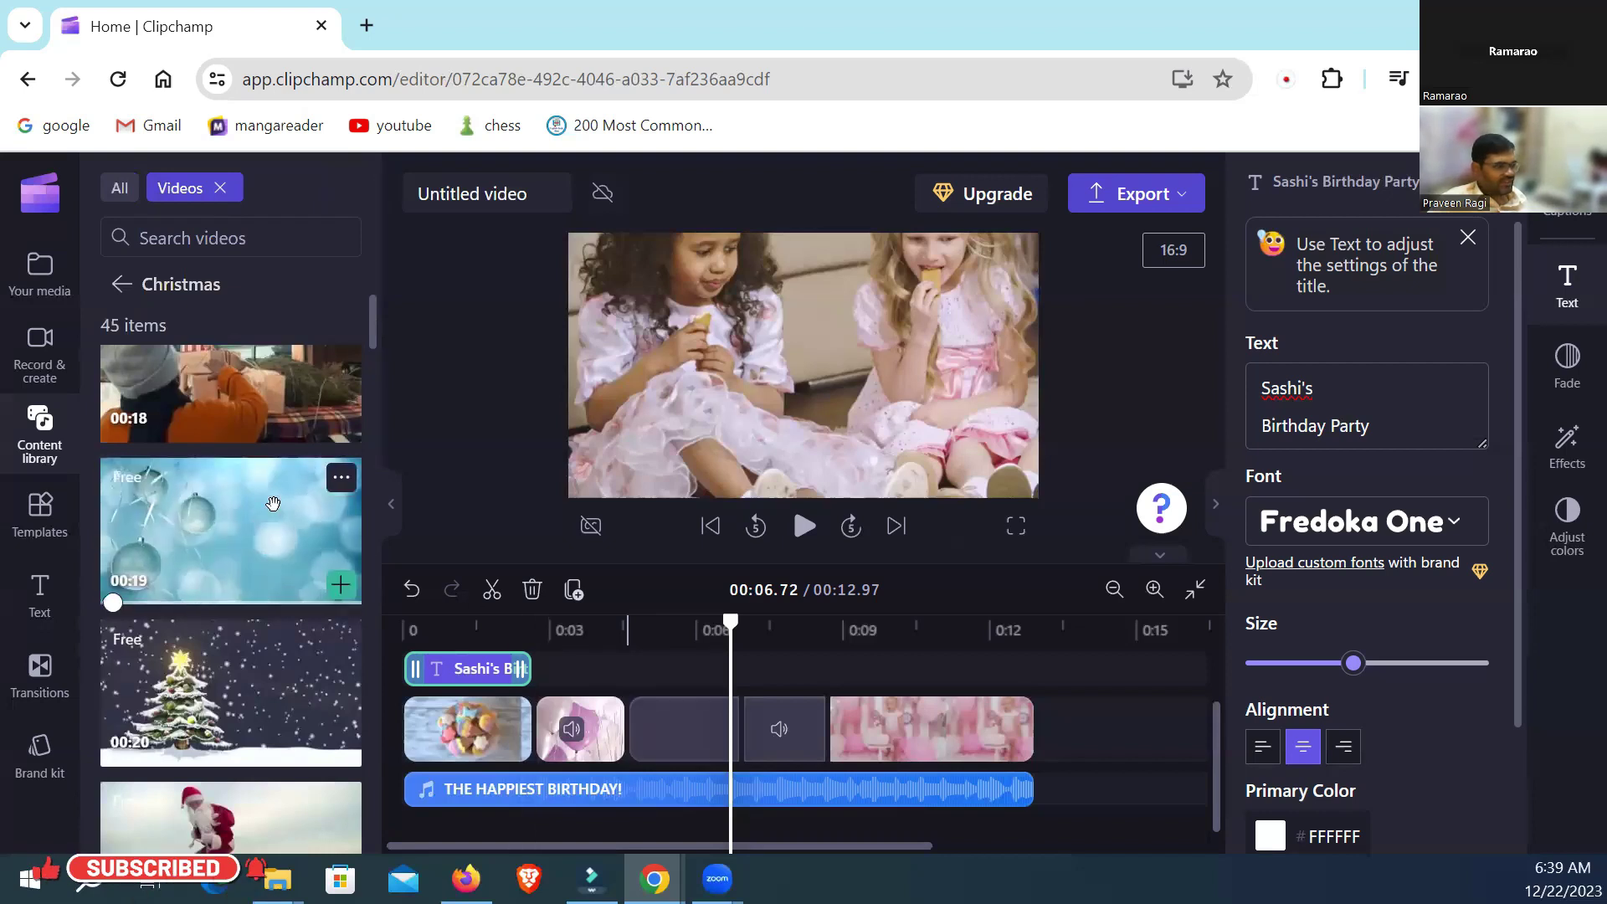
Step: Drop the blue Free ornaments clip into the empty third timeline slot and preview playback
drag(266, 512, 668, 780)
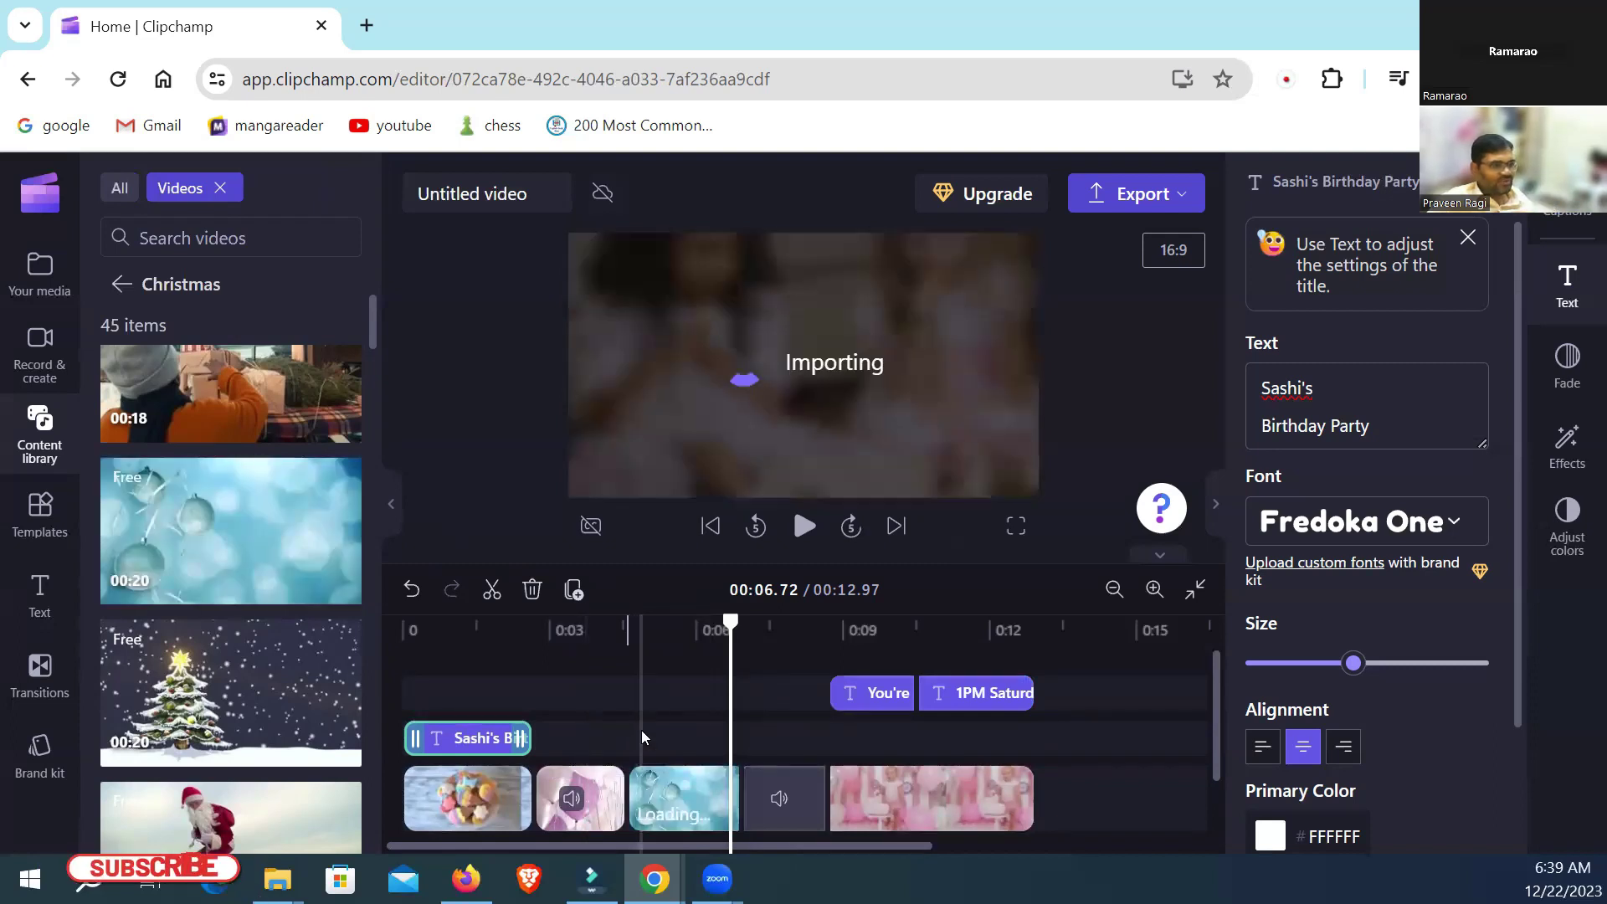
drag(730, 618, 610, 619)
click(786, 540)
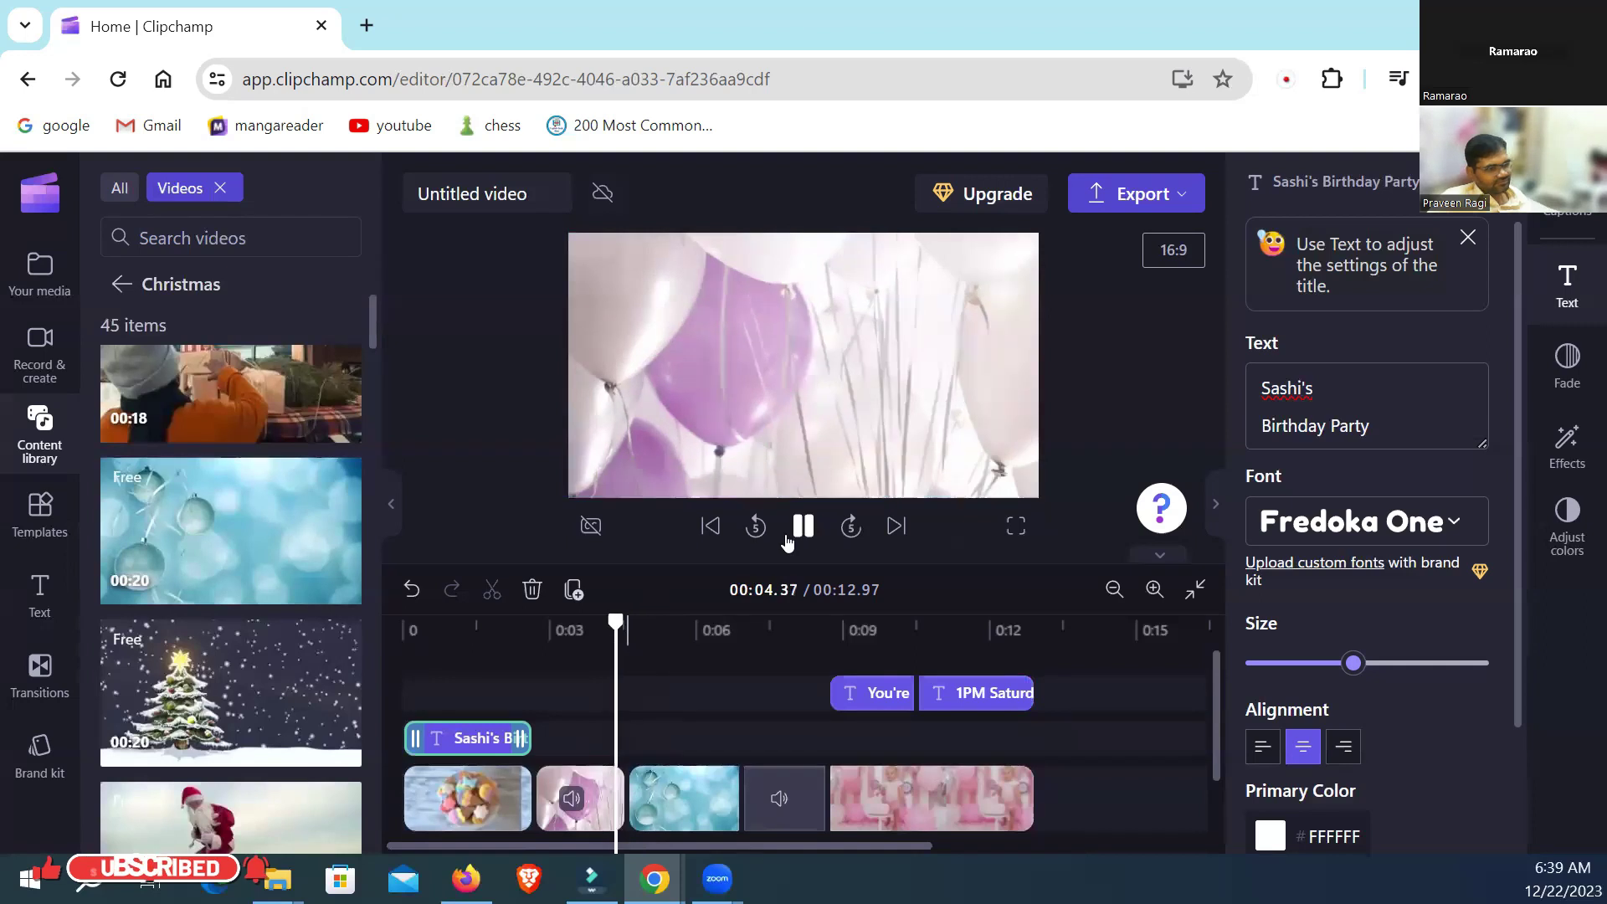
click(806, 527)
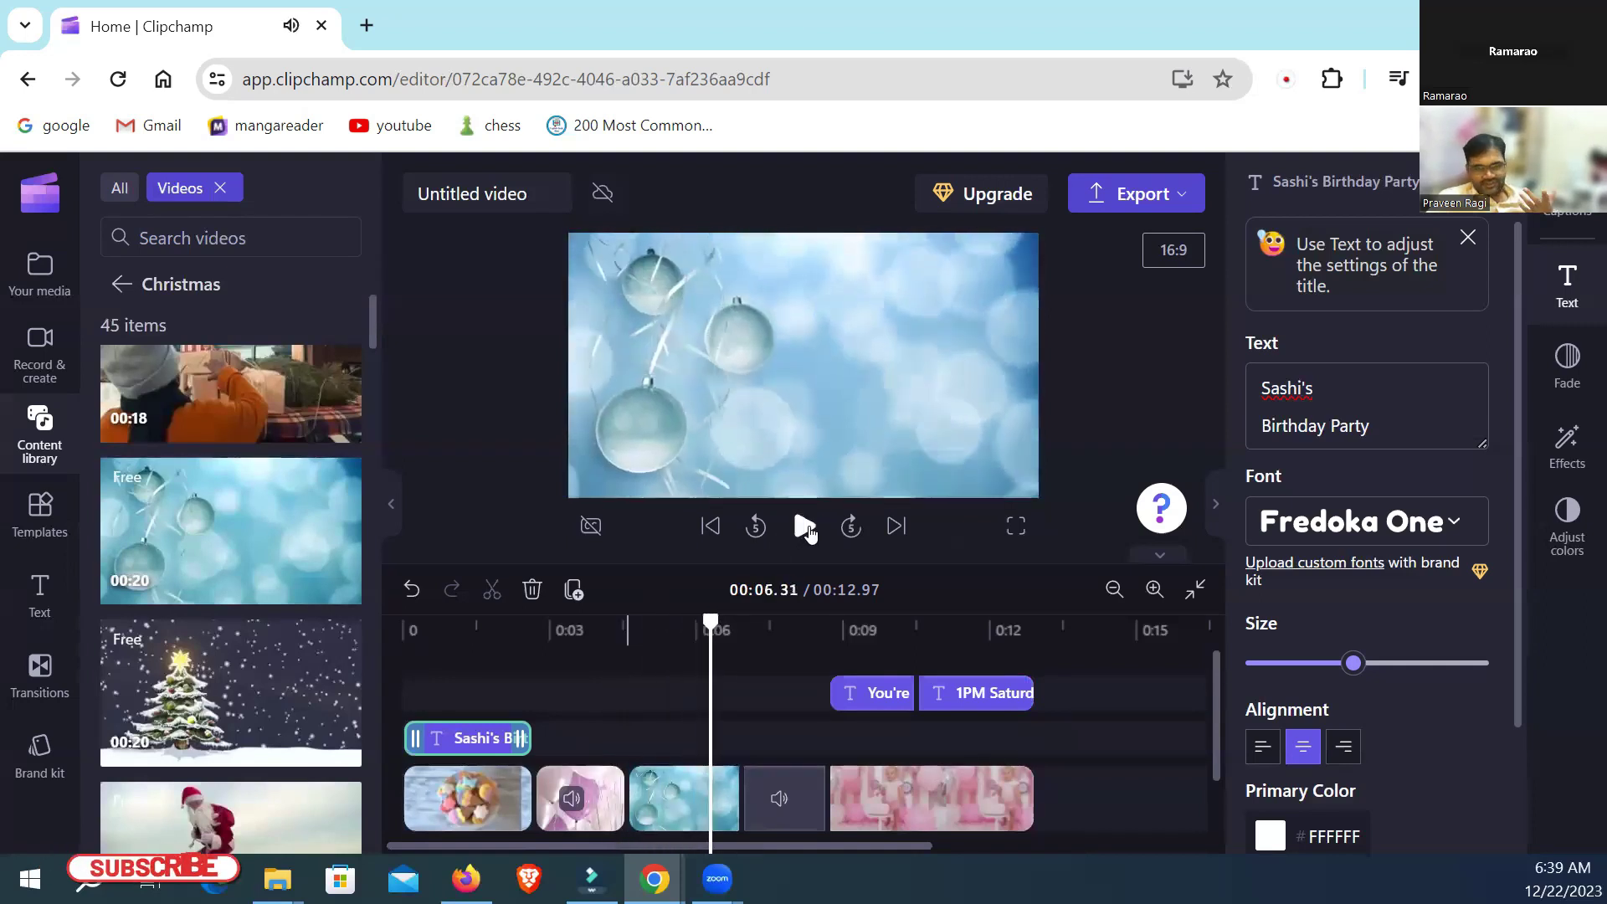
click(806, 527)
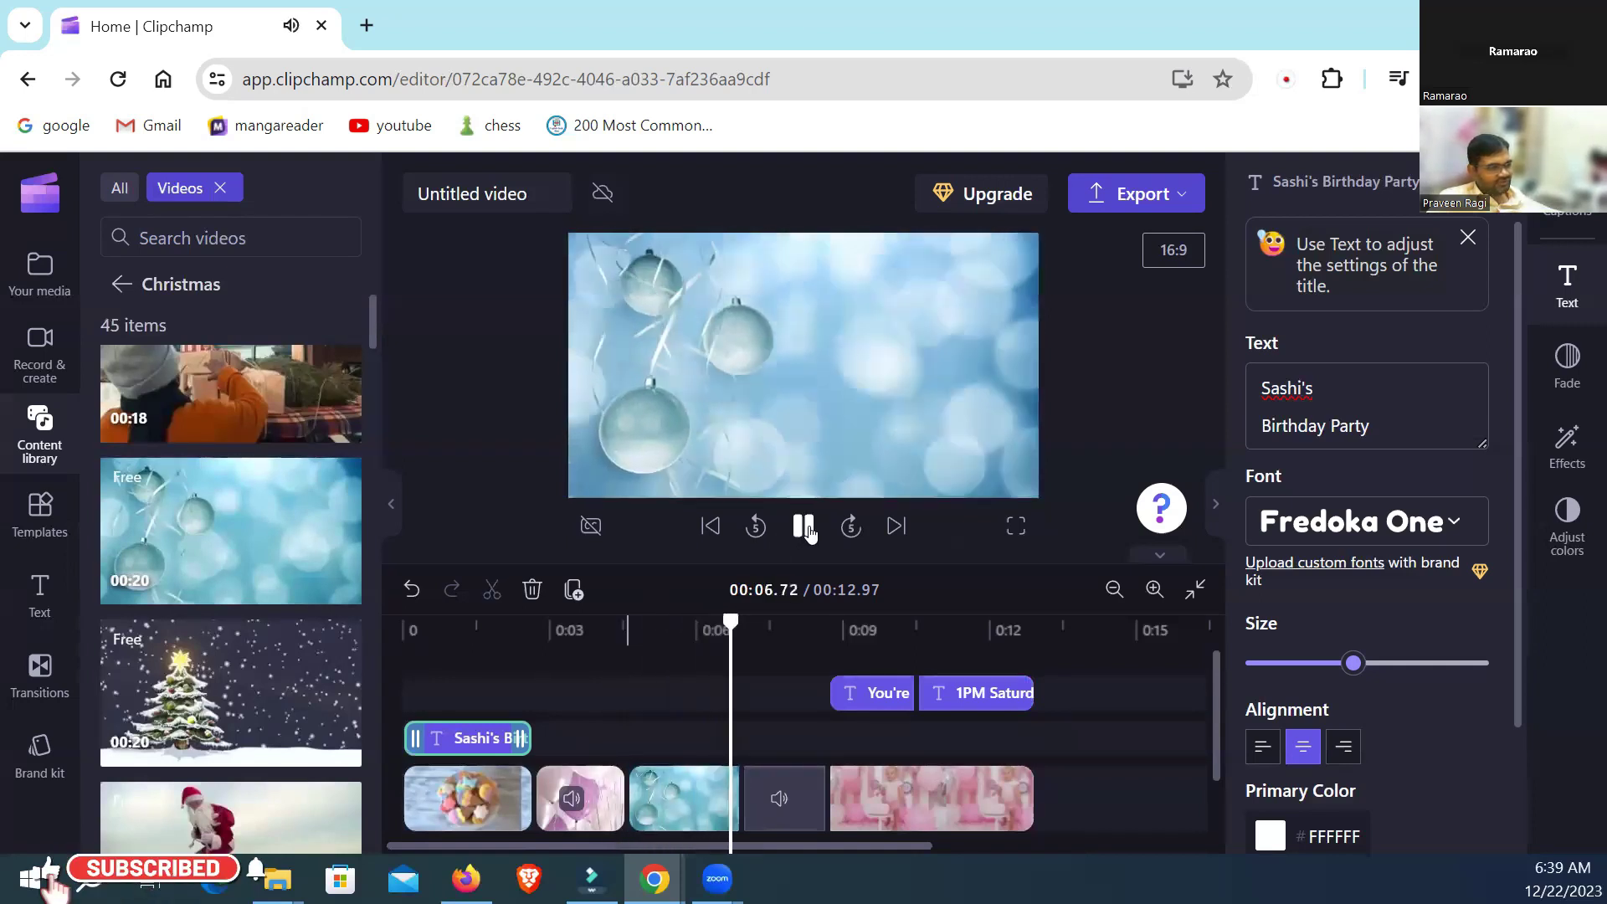
click(806, 527)
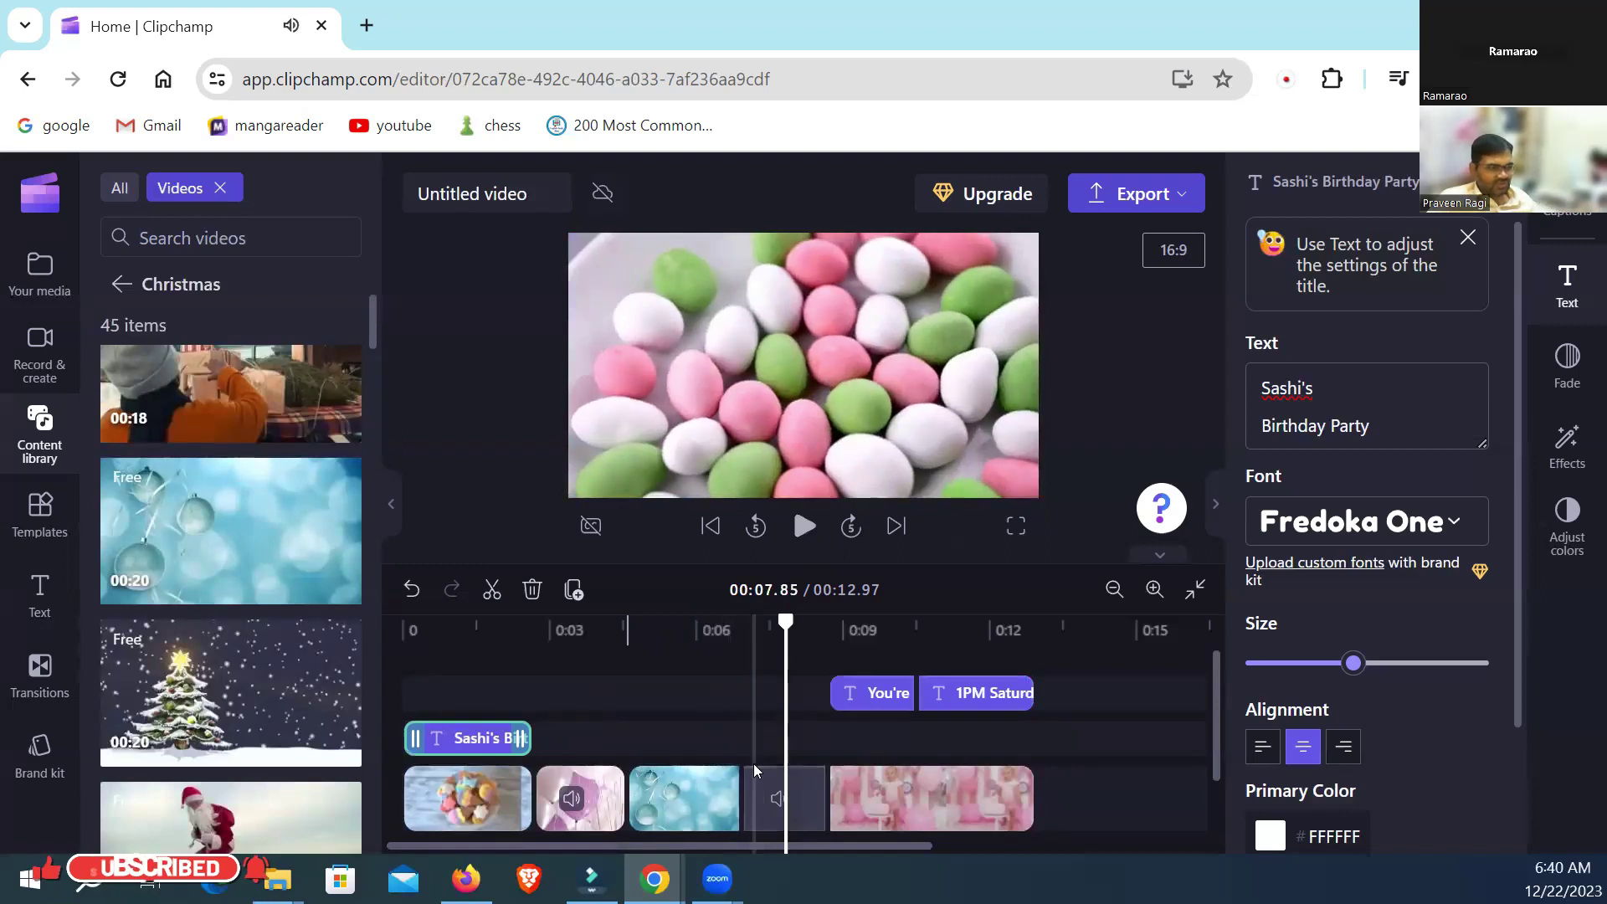
mouse_move(783, 715)
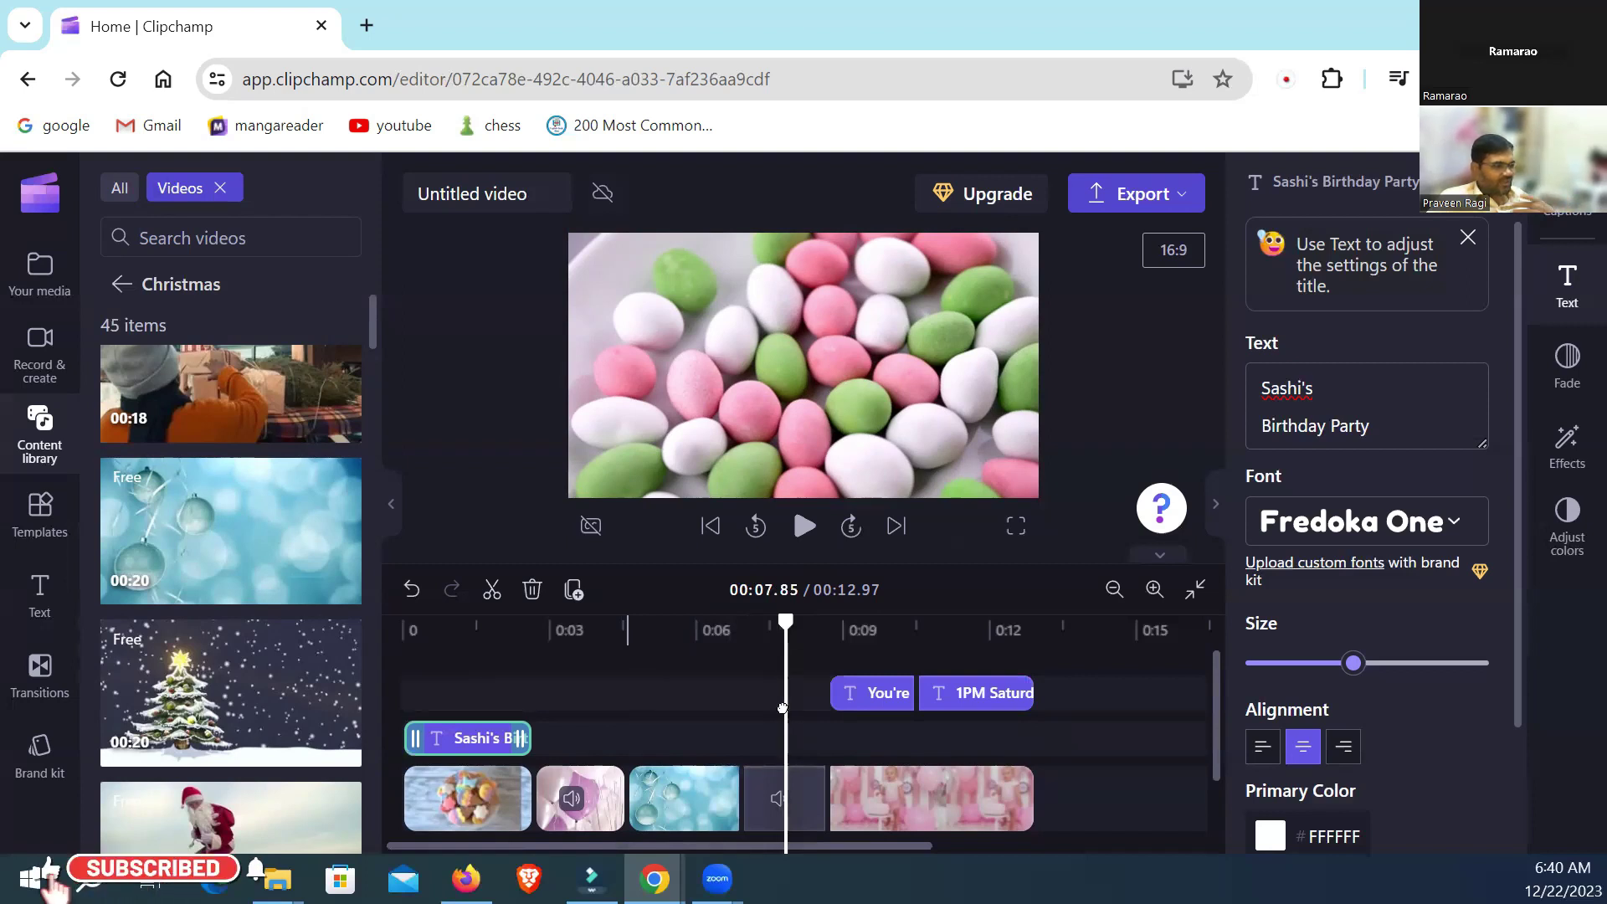
drag(790, 701, 788, 701)
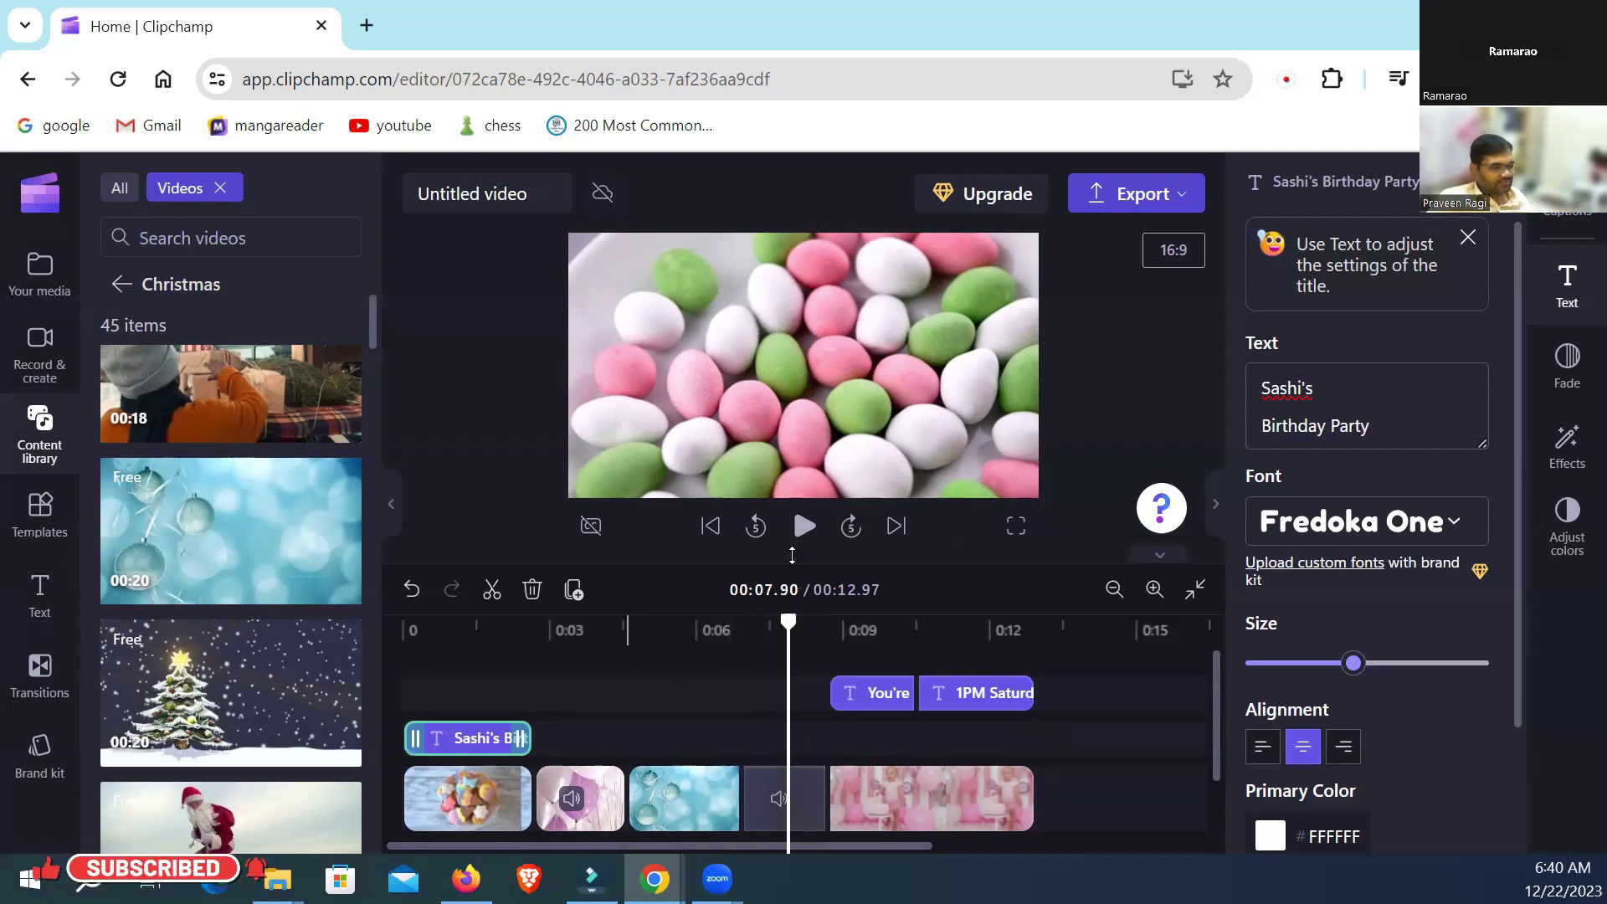
Step: Play through the text overlays and select the 1PM Saturday party-details text clip
click(796, 536)
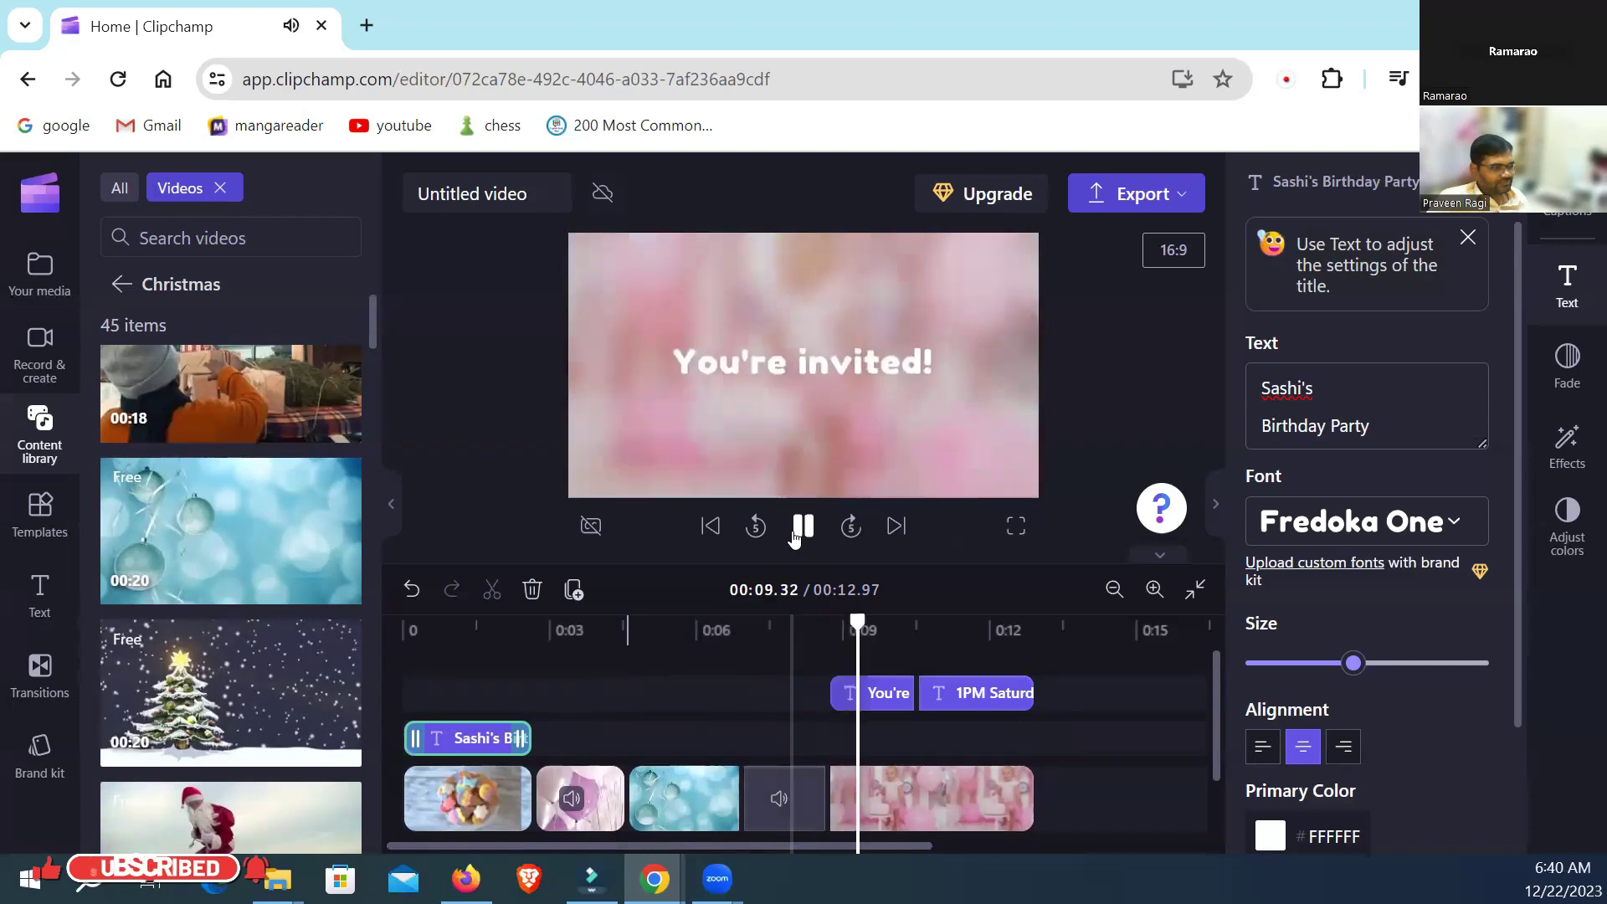
click(795, 537)
click(840, 381)
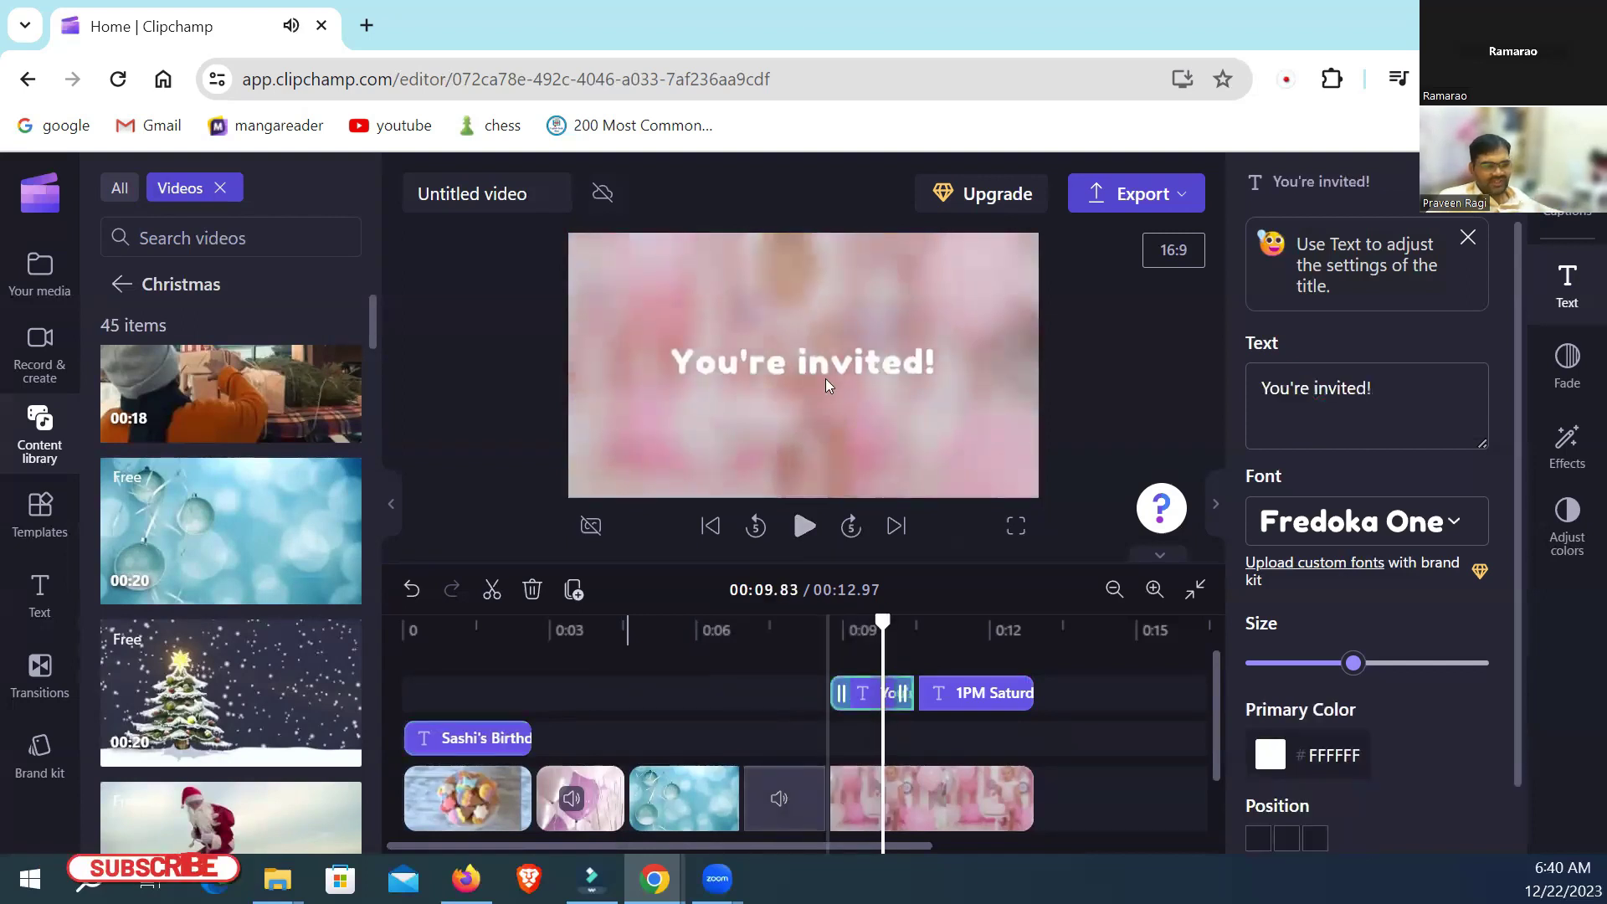
click(804, 528)
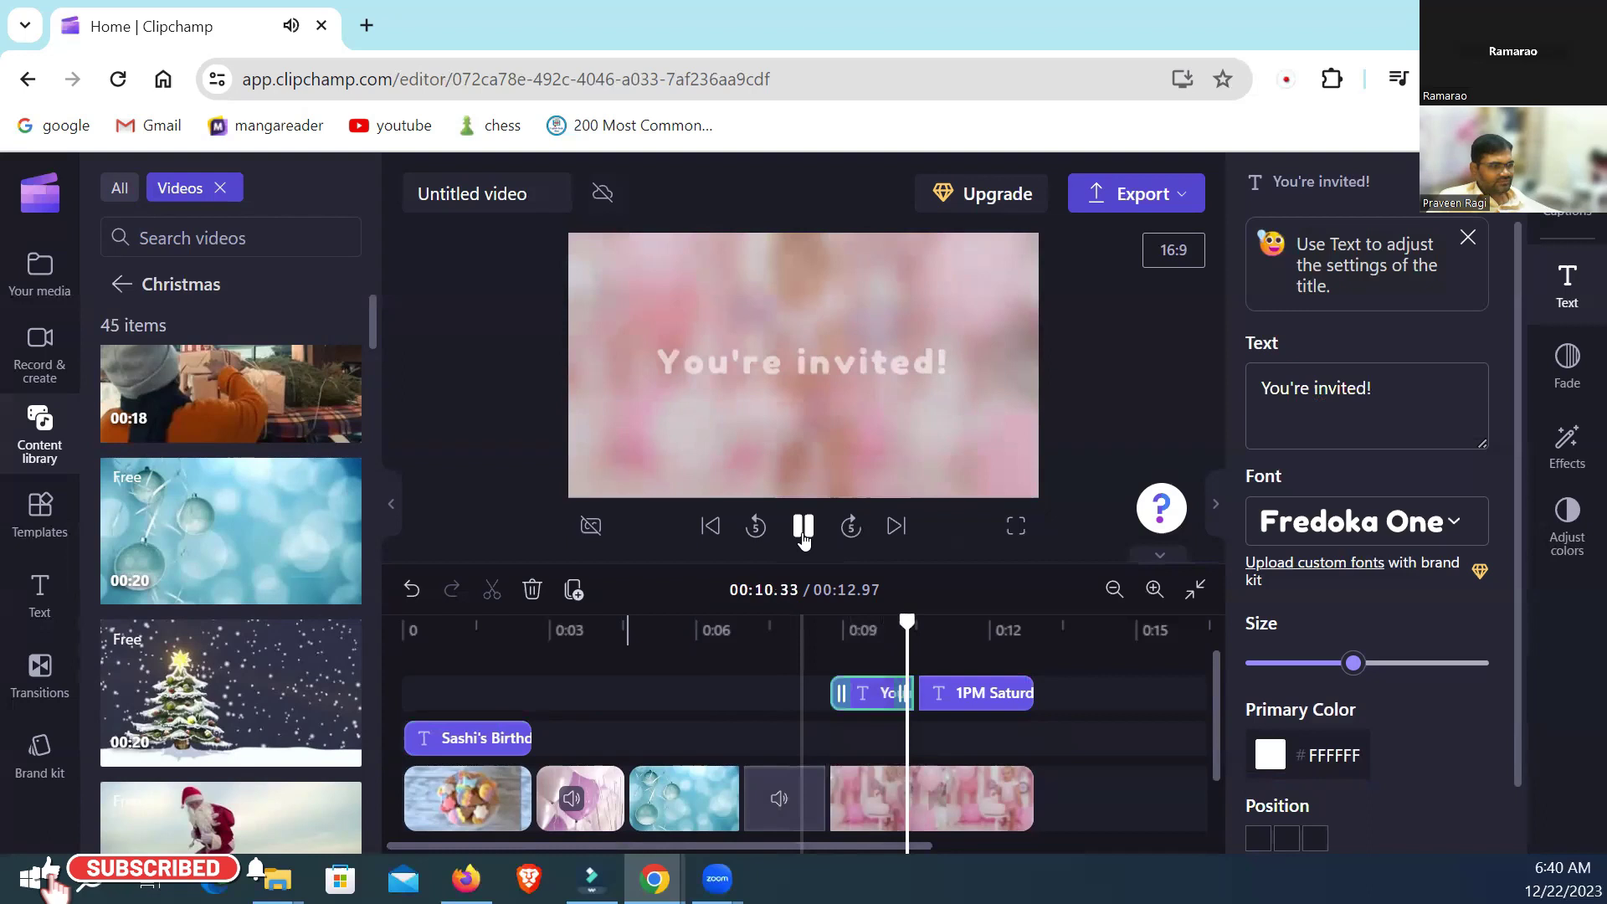
click(863, 410)
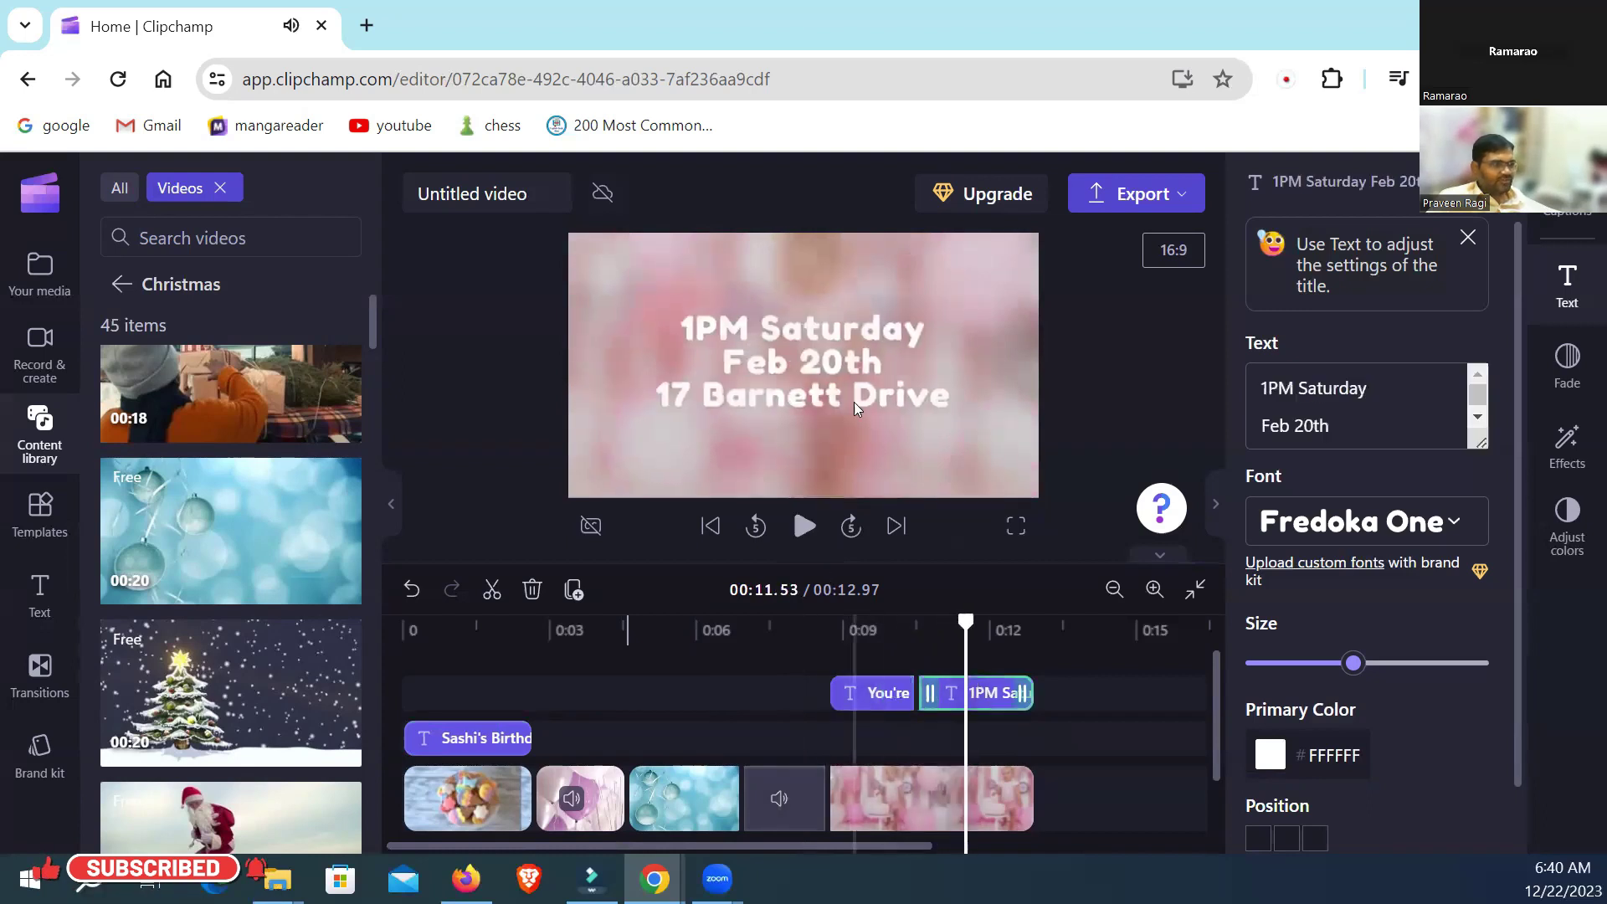
click(774, 329)
click(795, 372)
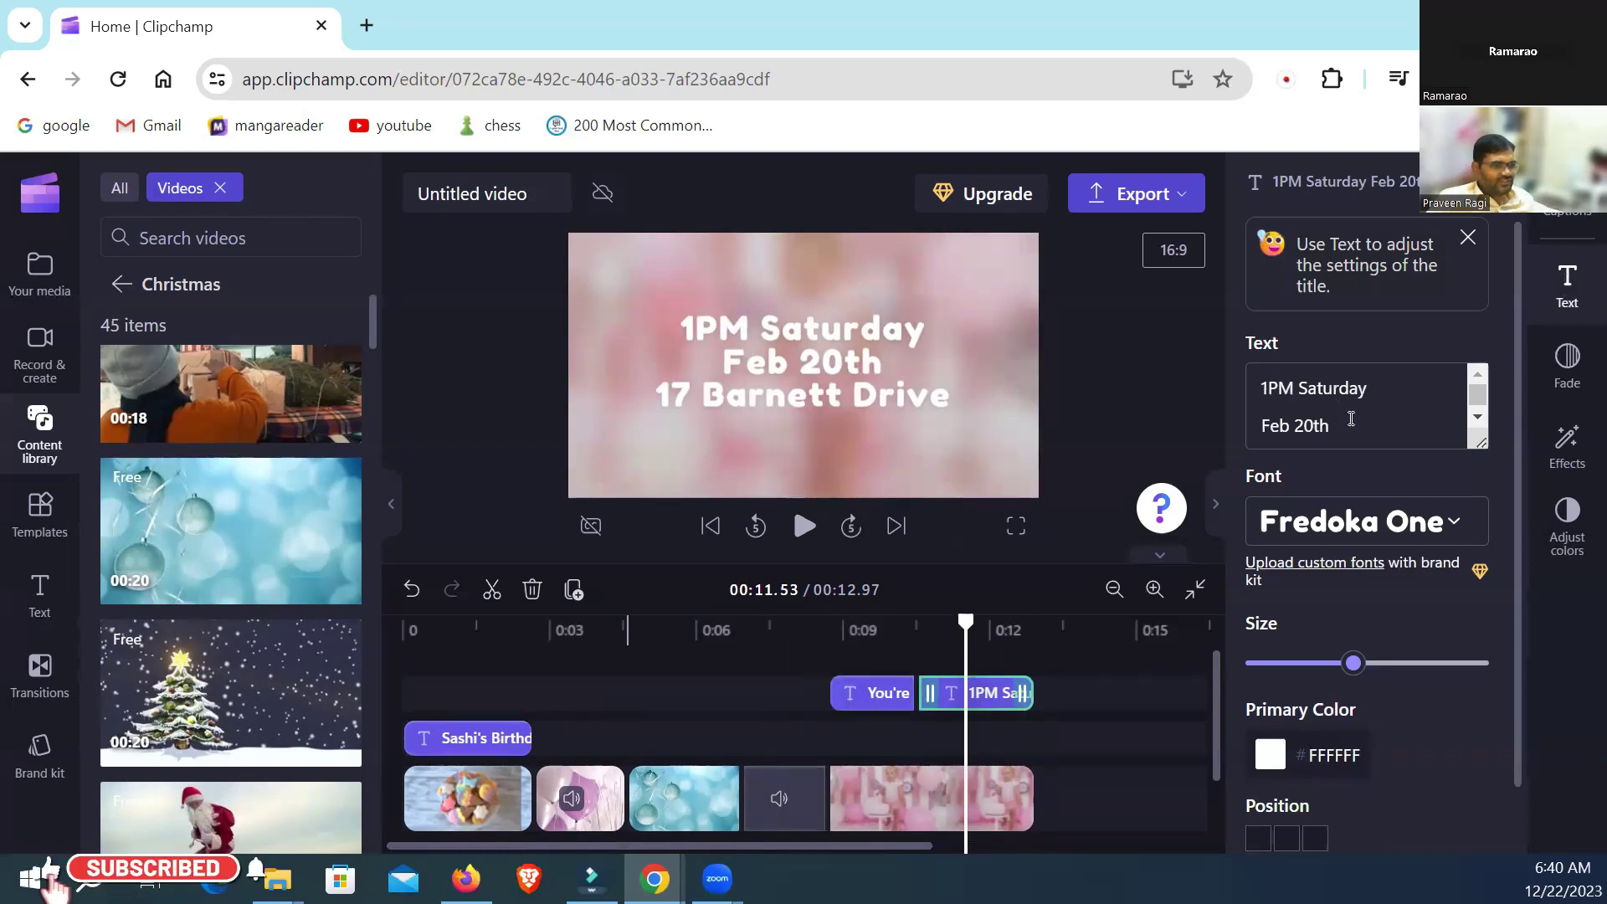
Step: Colour the details text yellow #FBE555, try top-left then keep centre position, and show Templates
click(1401, 423)
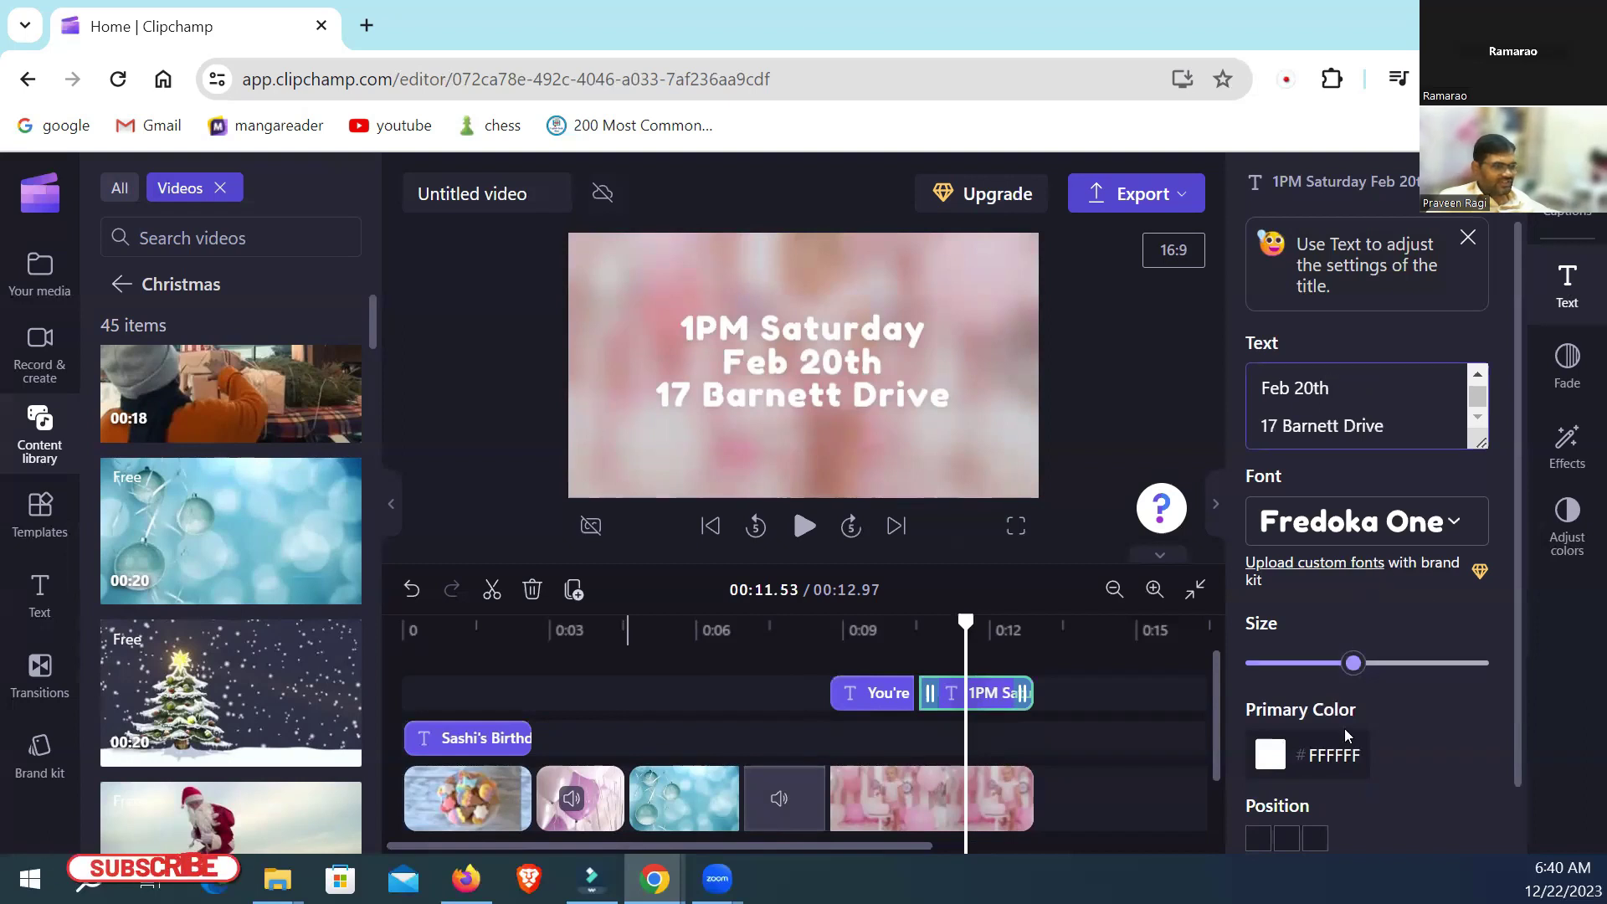
click(1279, 753)
click(1368, 668)
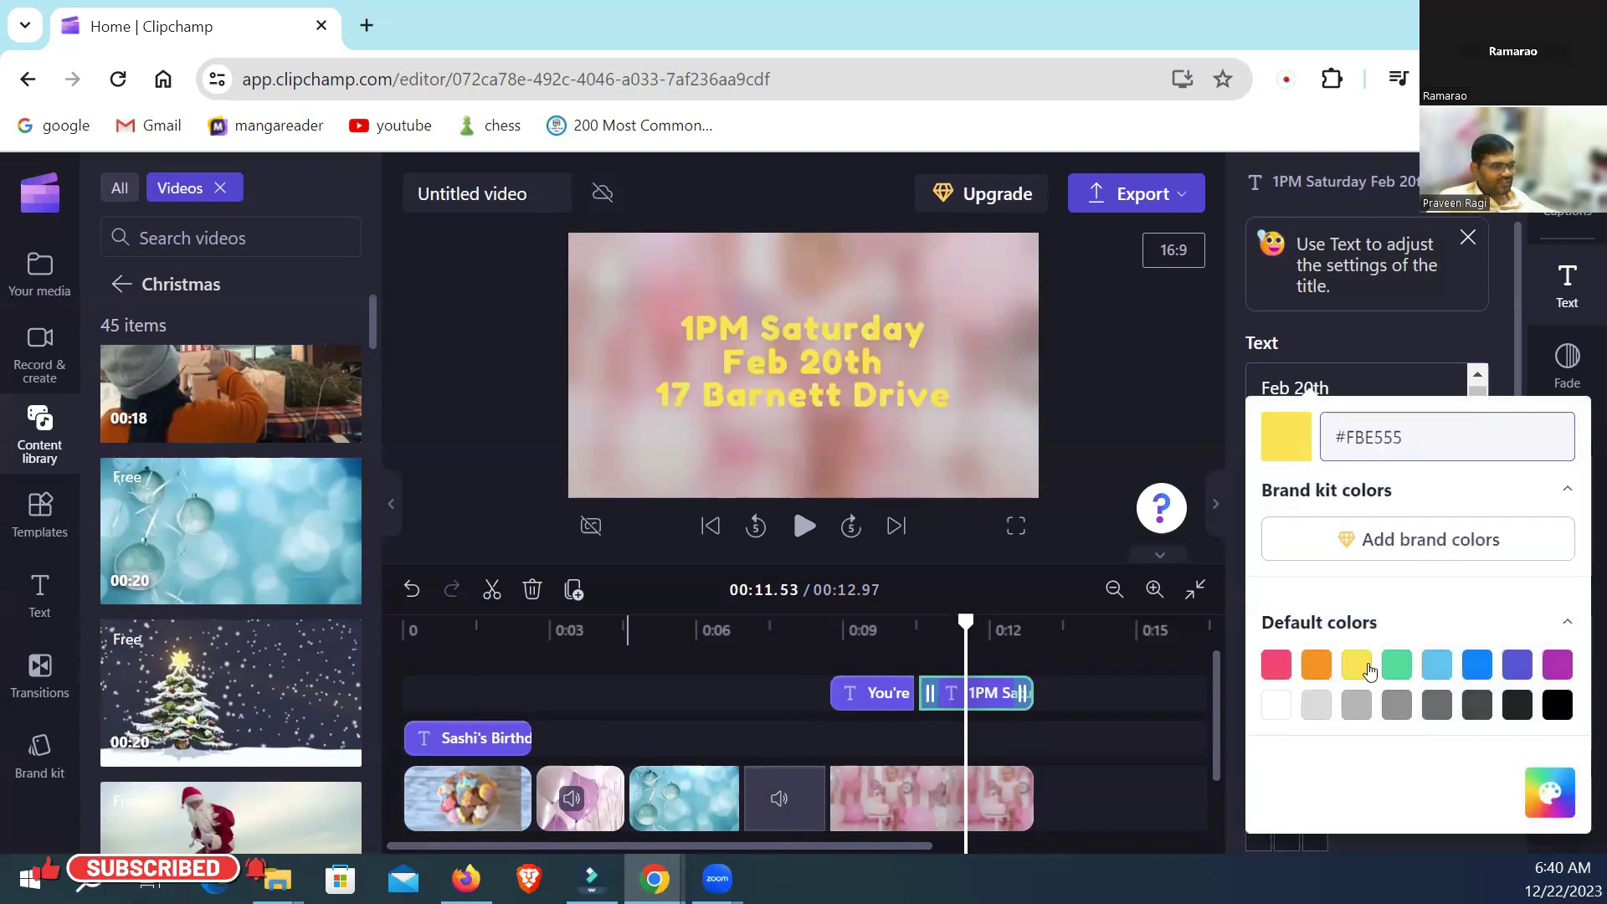
click(1227, 701)
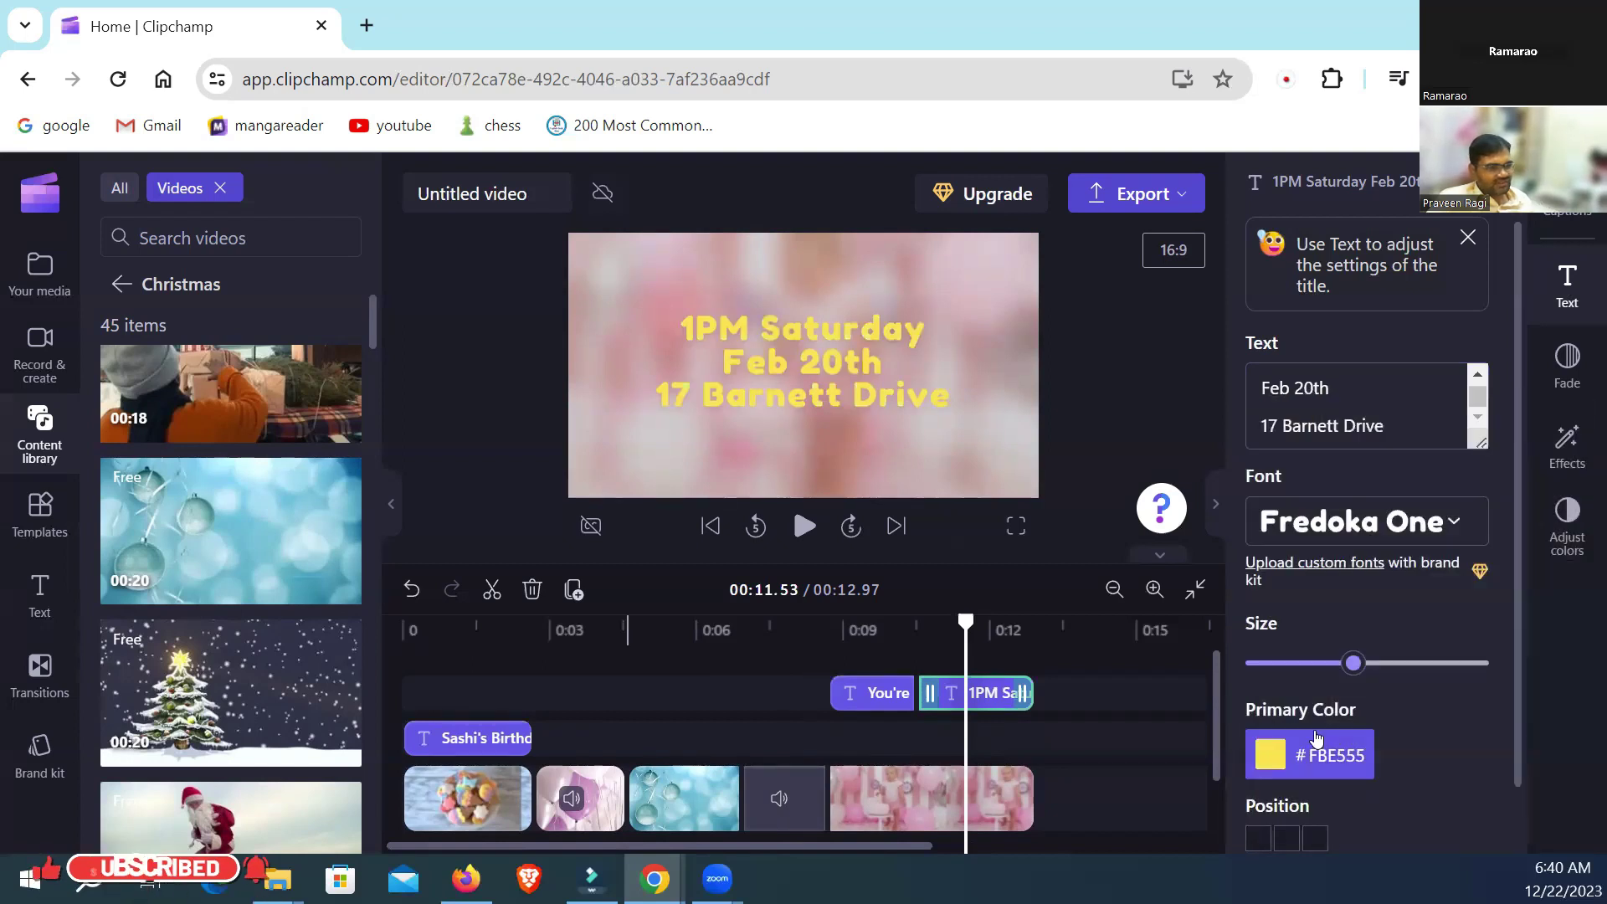
scroll(1399, 759, down, 1)
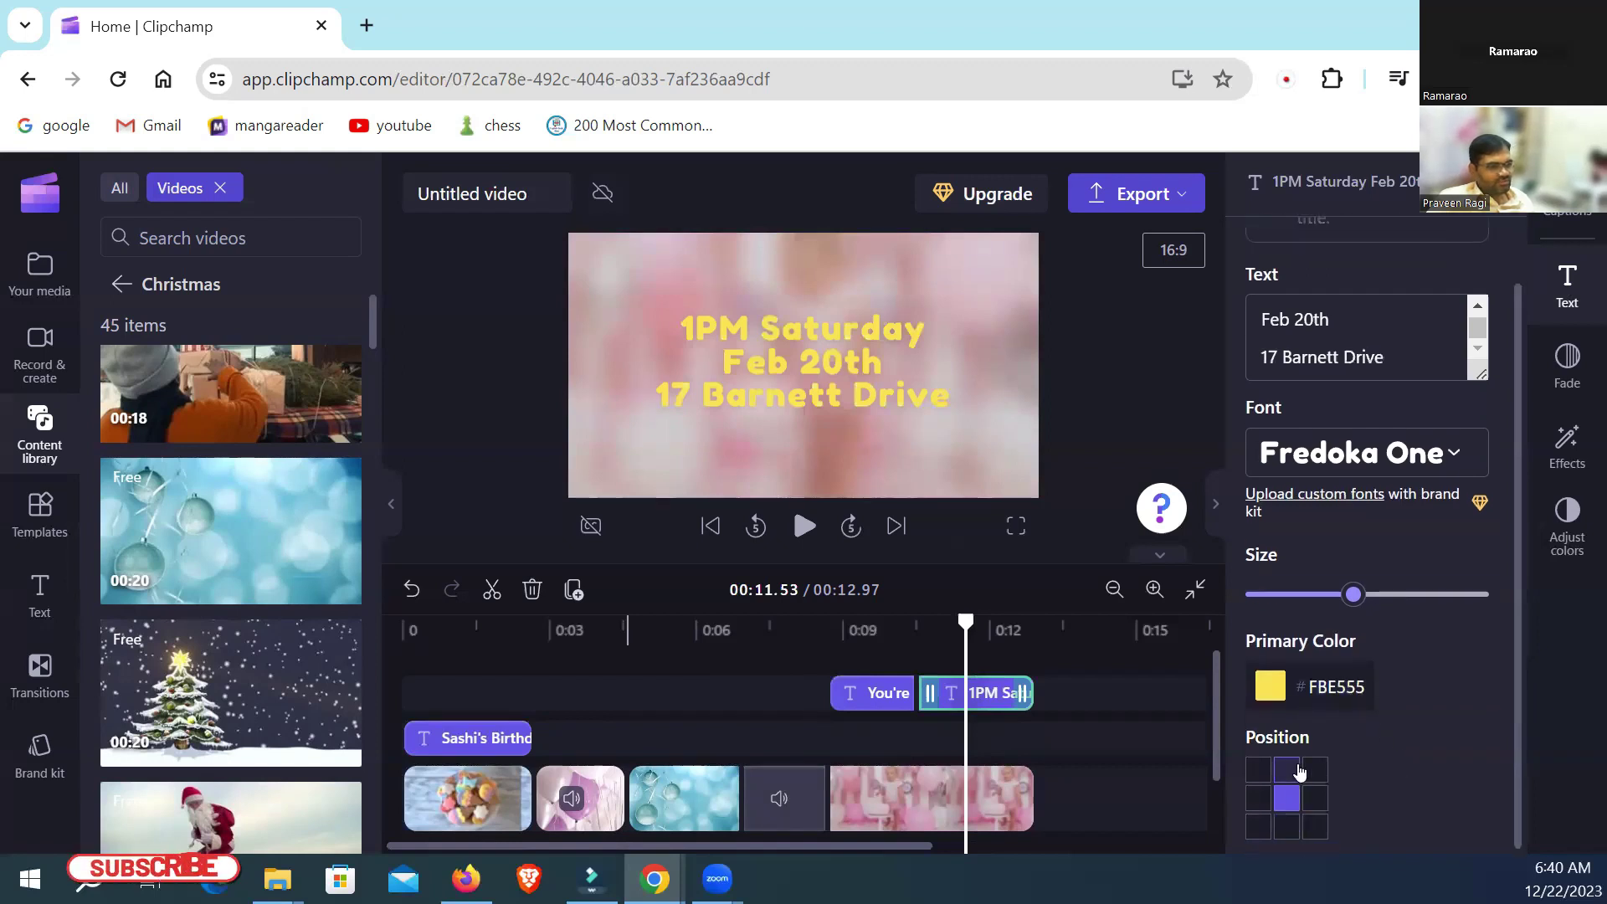
click(1258, 771)
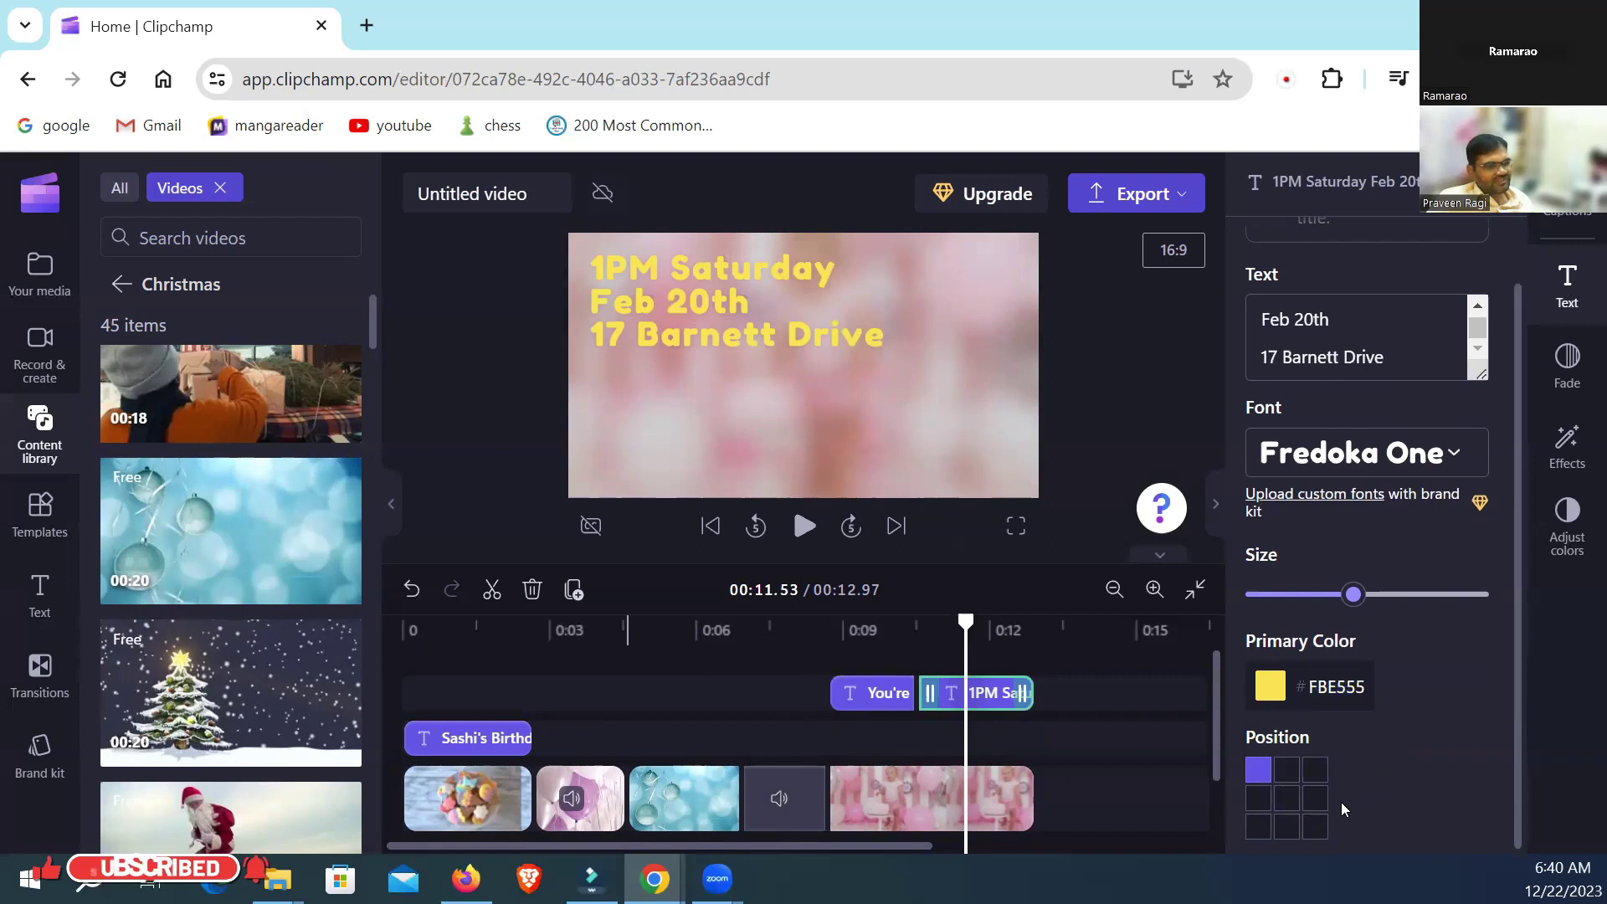
click(1286, 797)
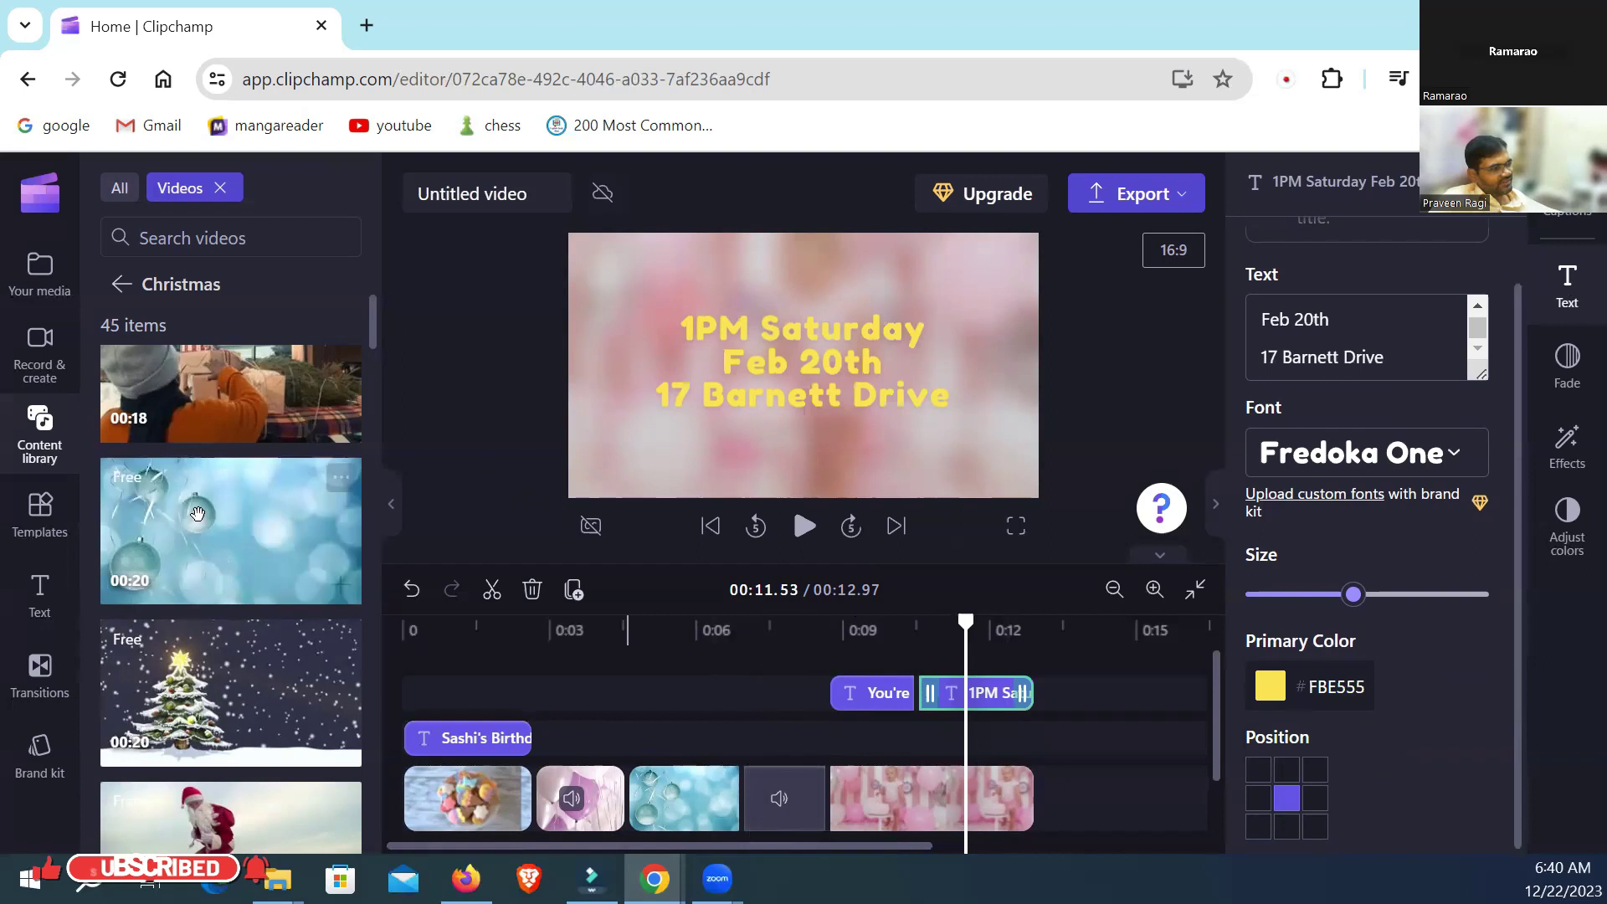
click(40, 511)
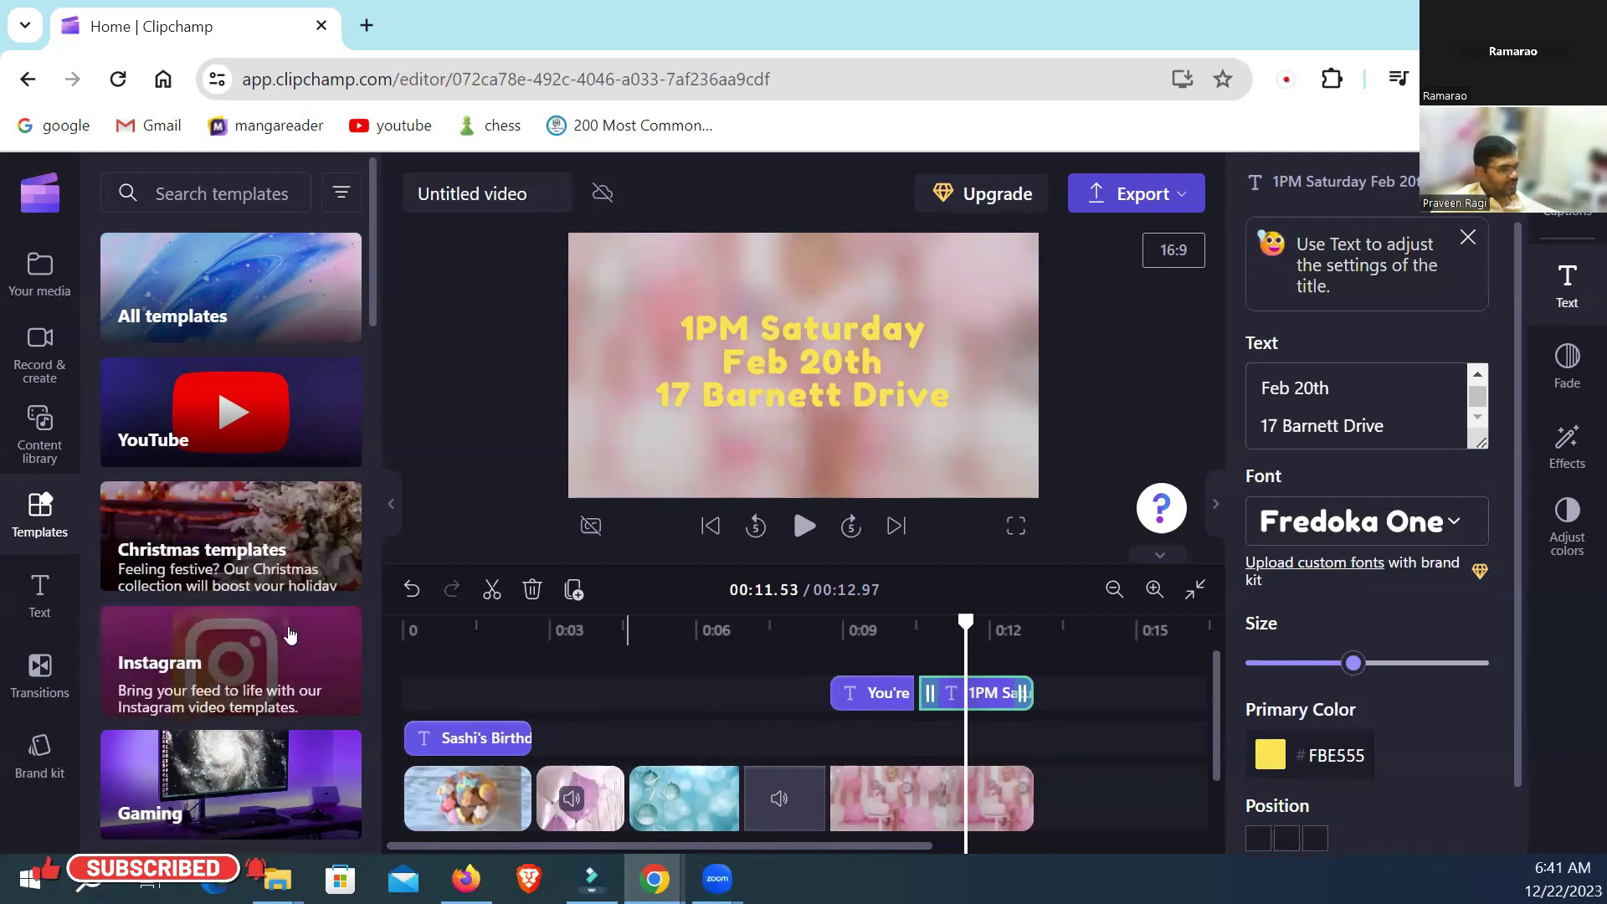
Step: Show the Text library and scroll through title styles like Double Lines, Stencil and Make It Glow
click(39, 599)
click(44, 520)
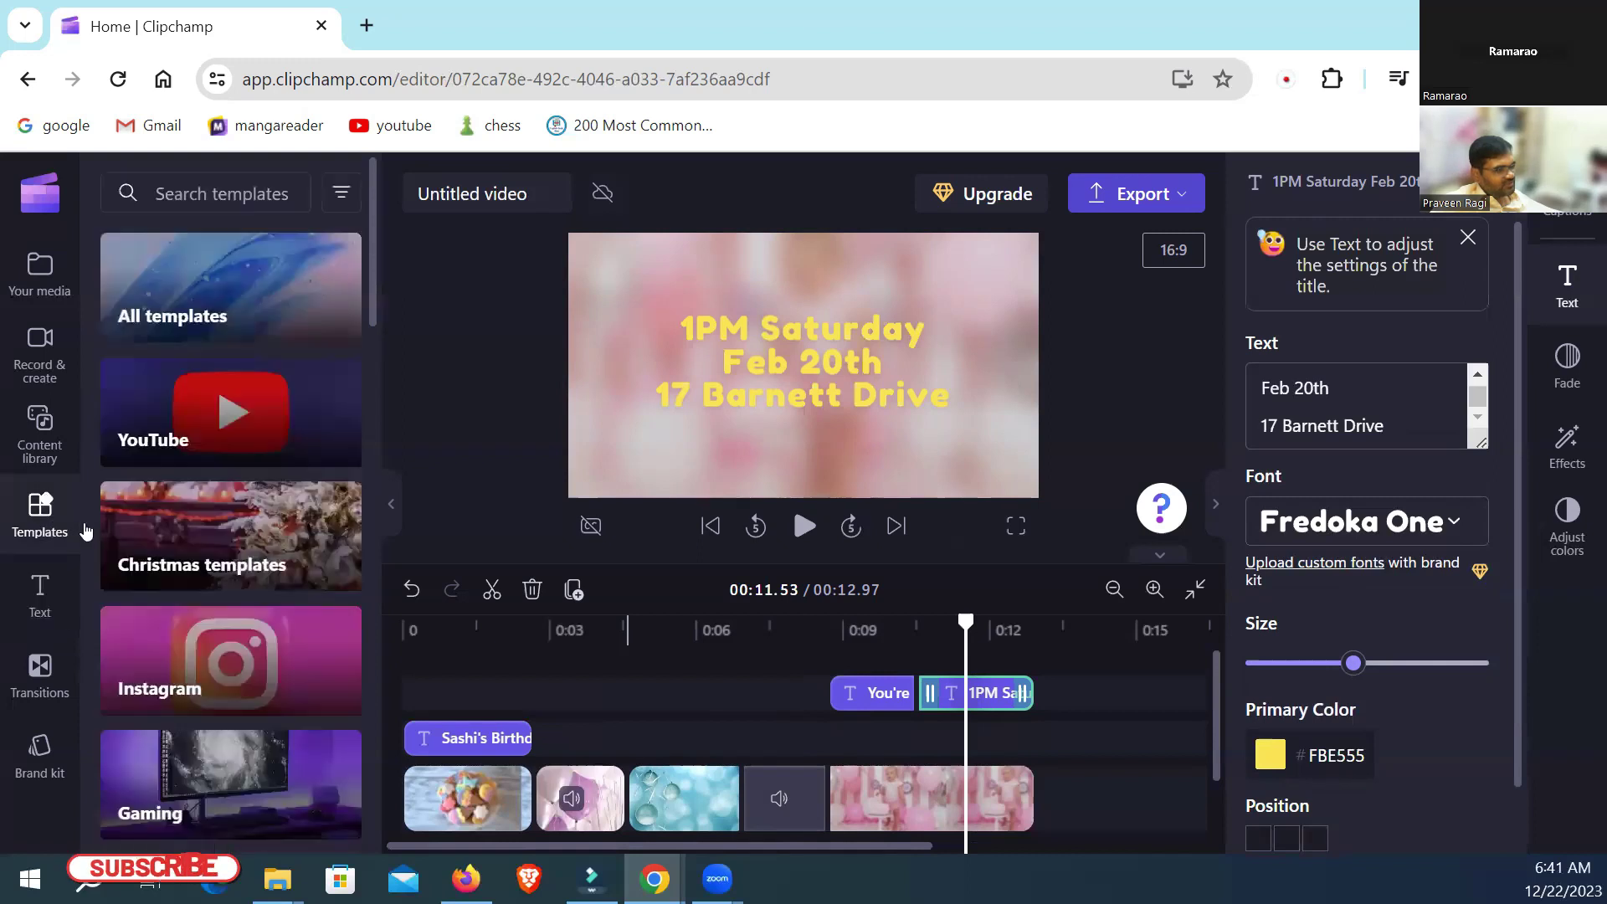
scroll(237, 584, down, 5)
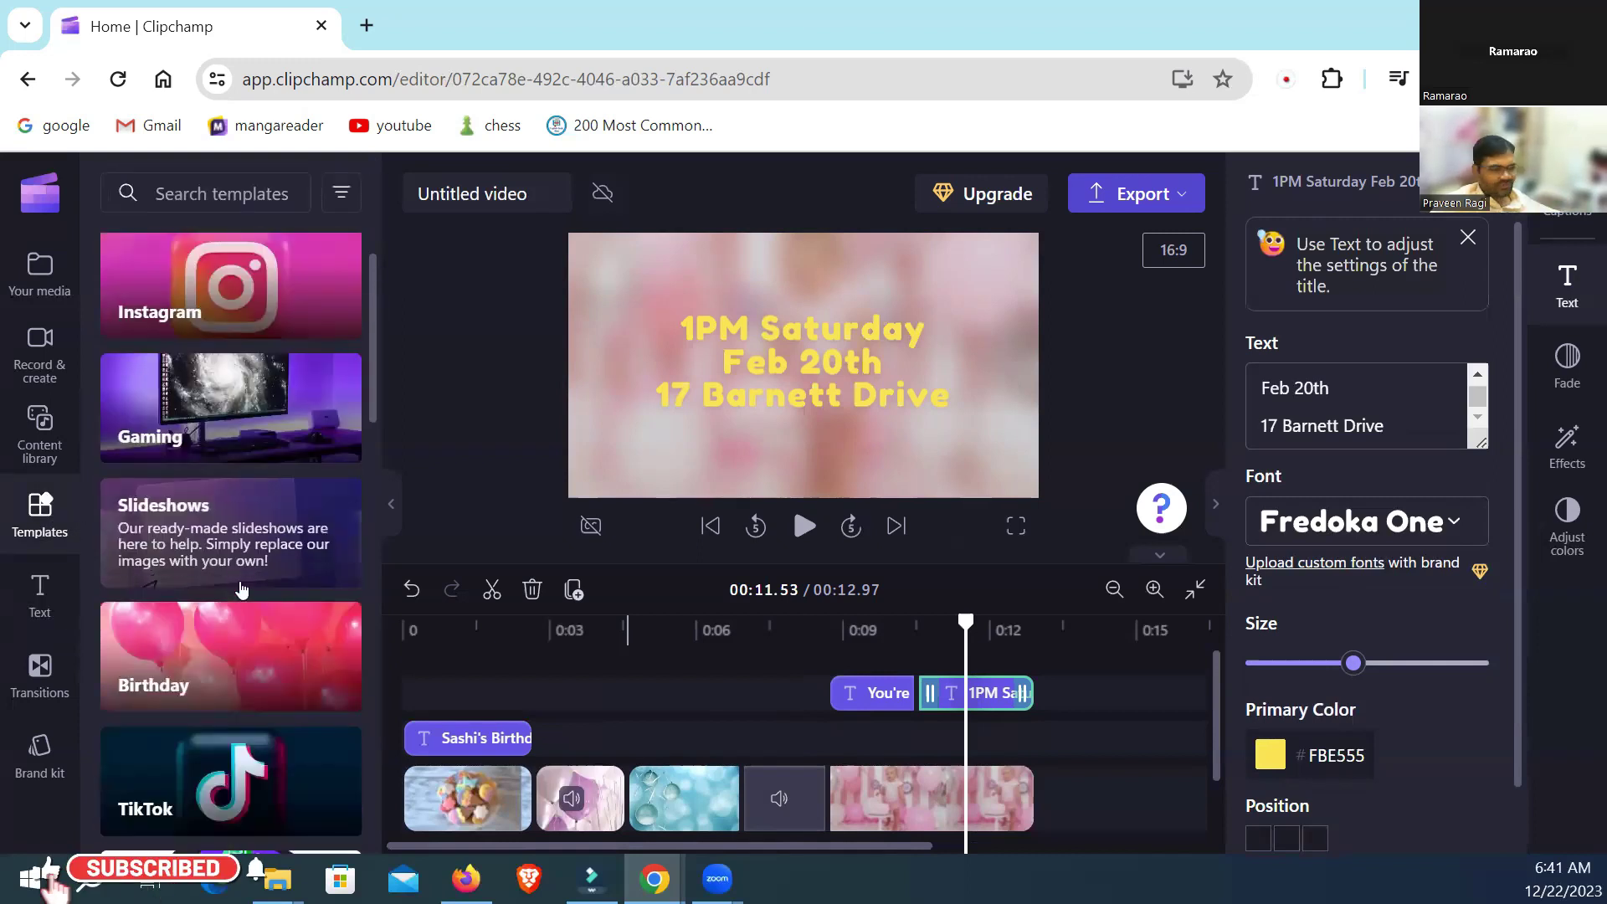
click(39, 594)
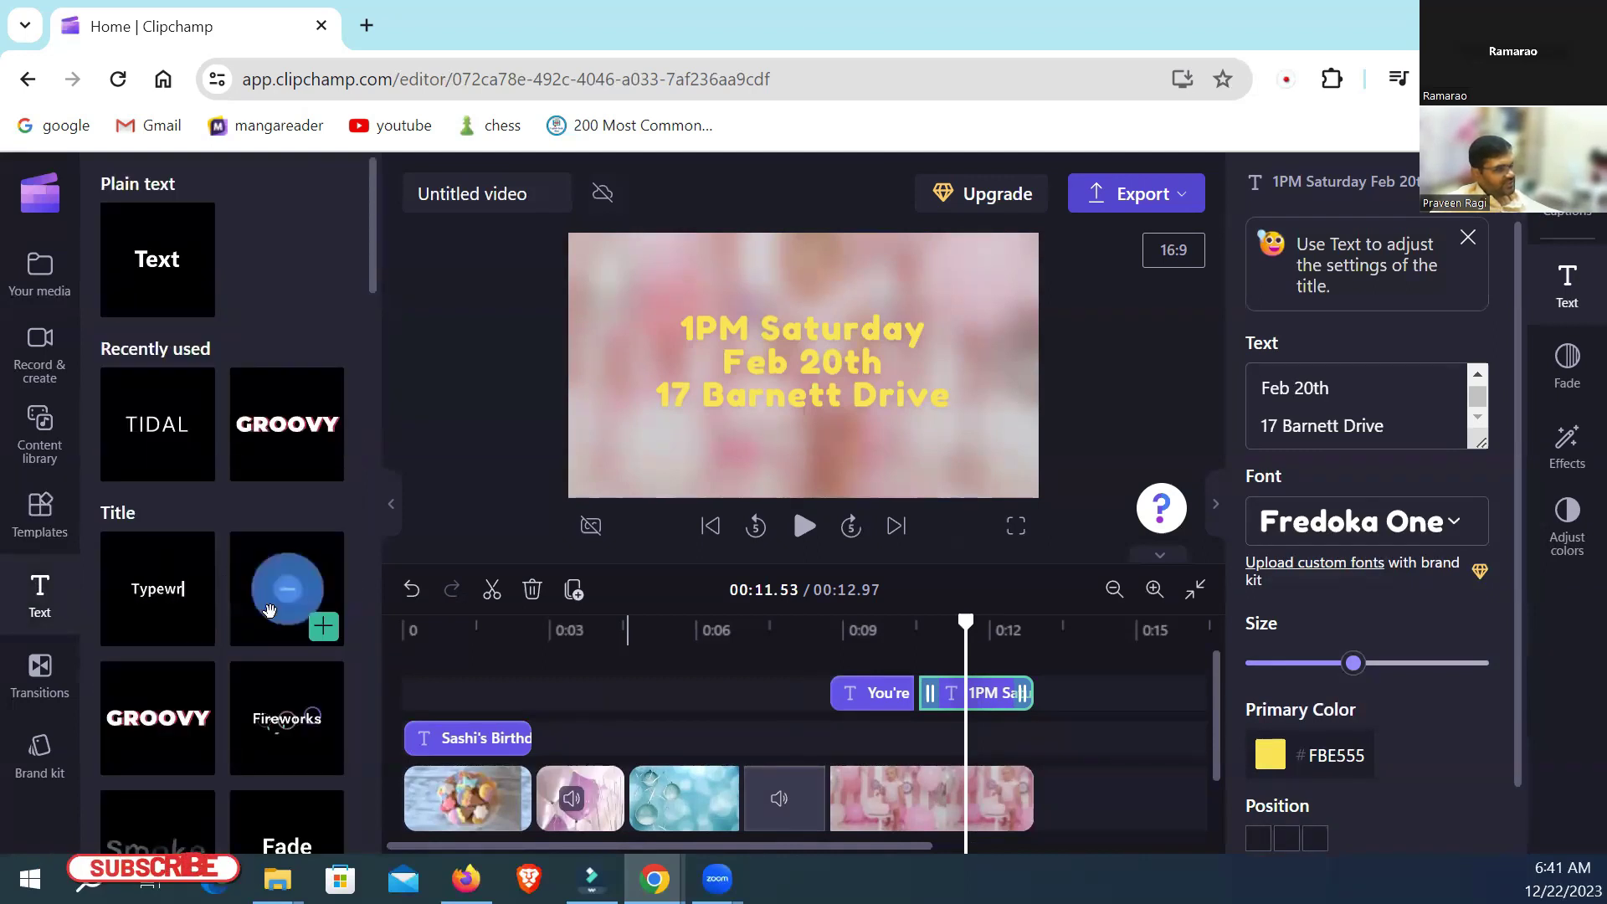
scroll(300, 546, down, 5)
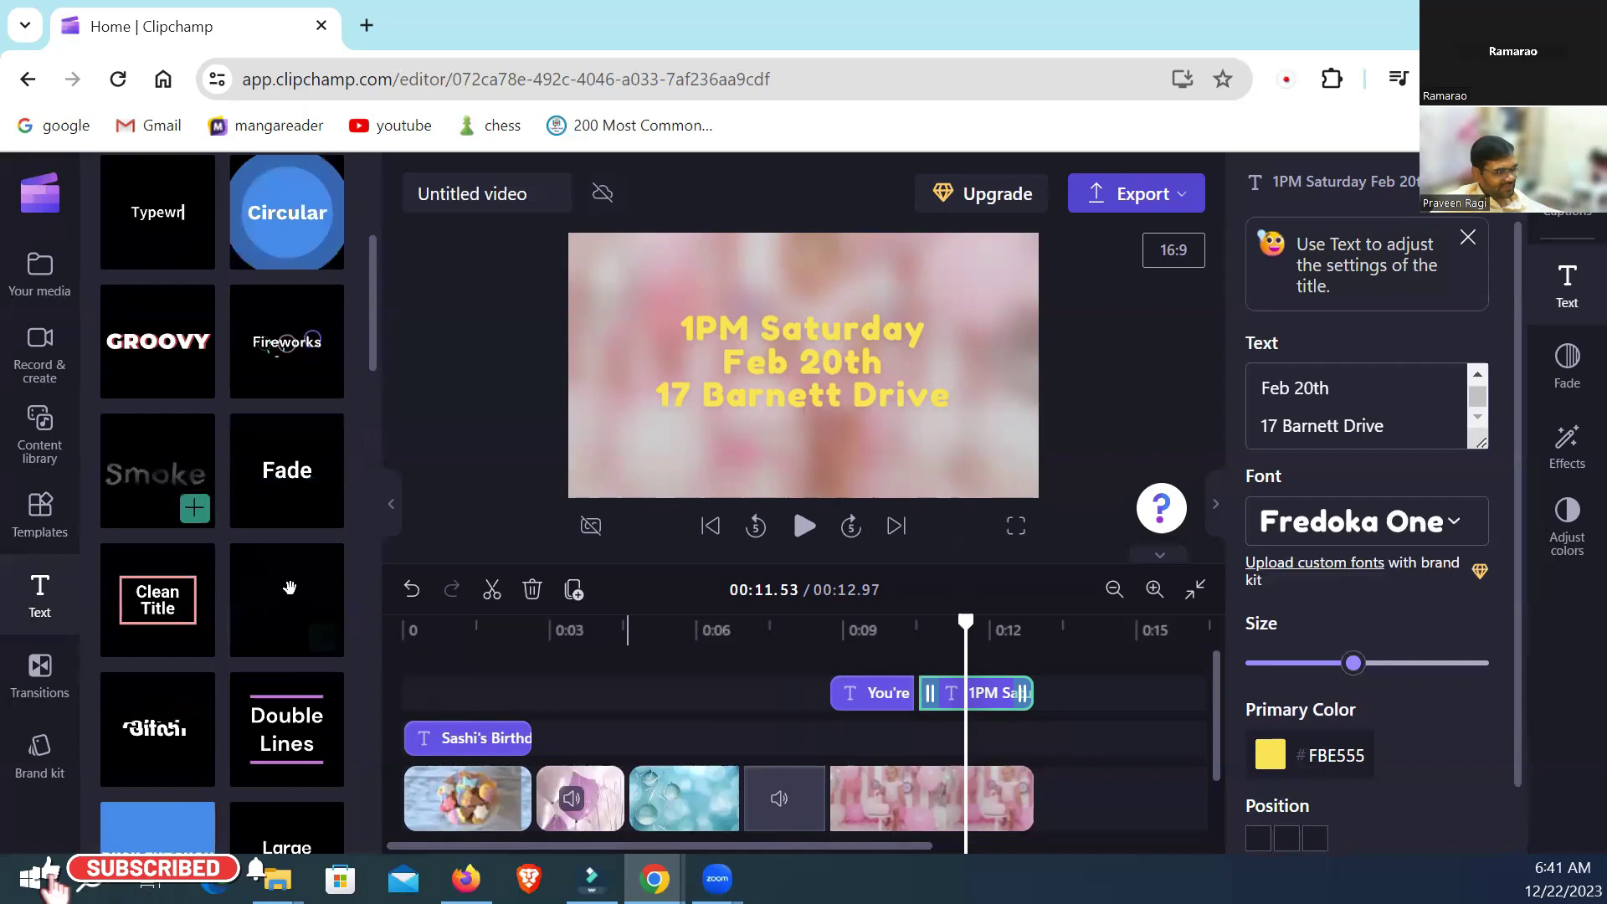
scroll(214, 548, down, 6)
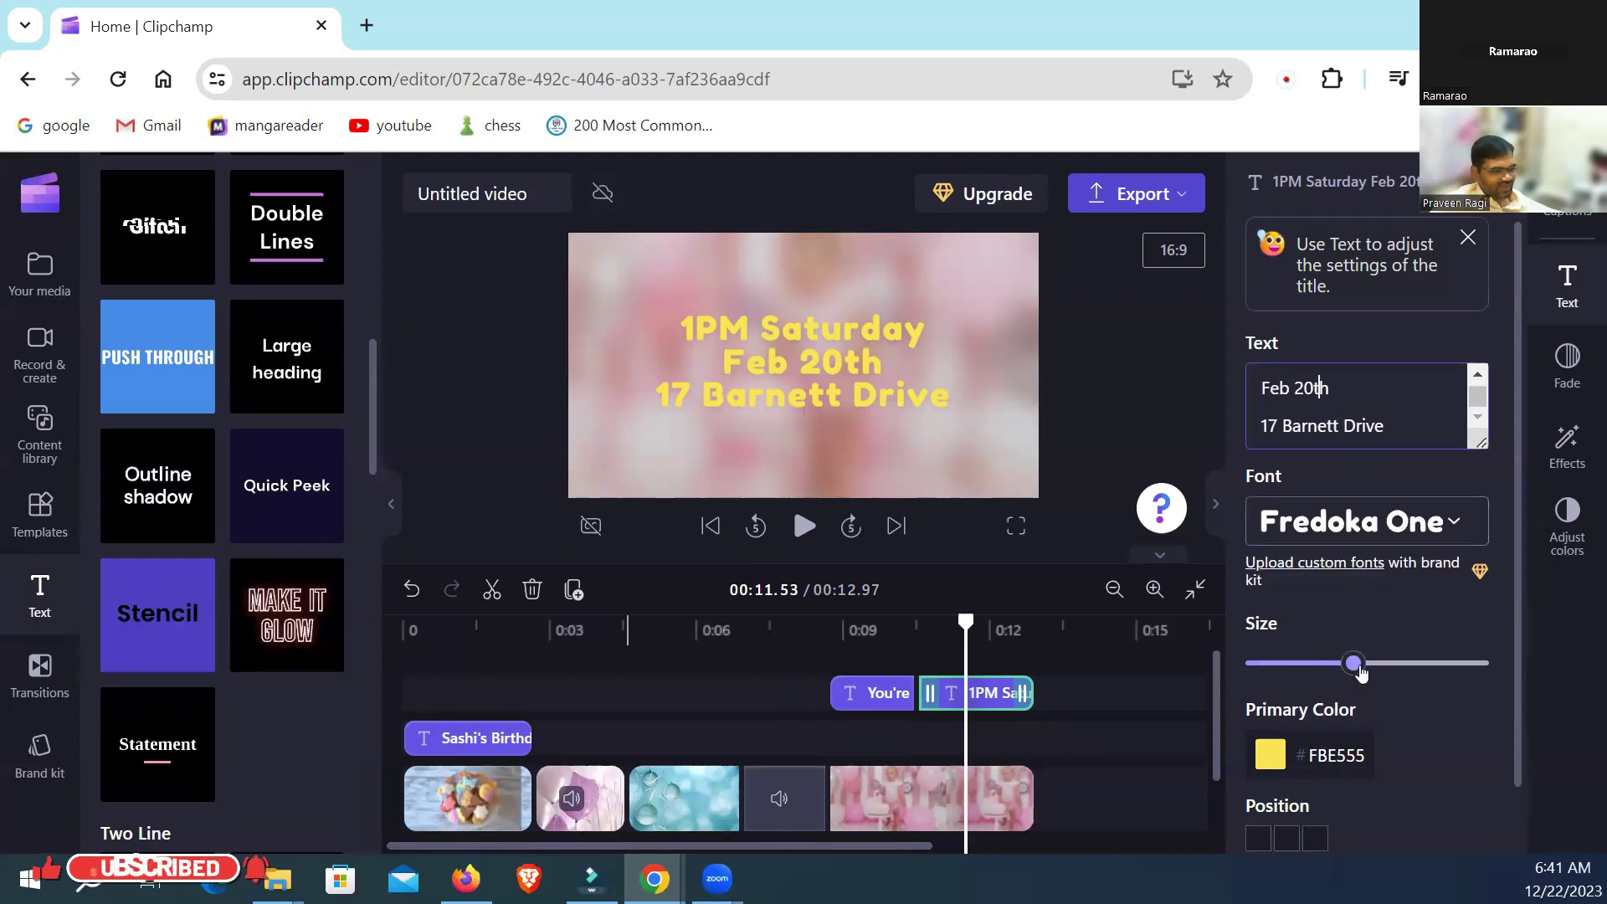
scroll(1322, 737, down, 1)
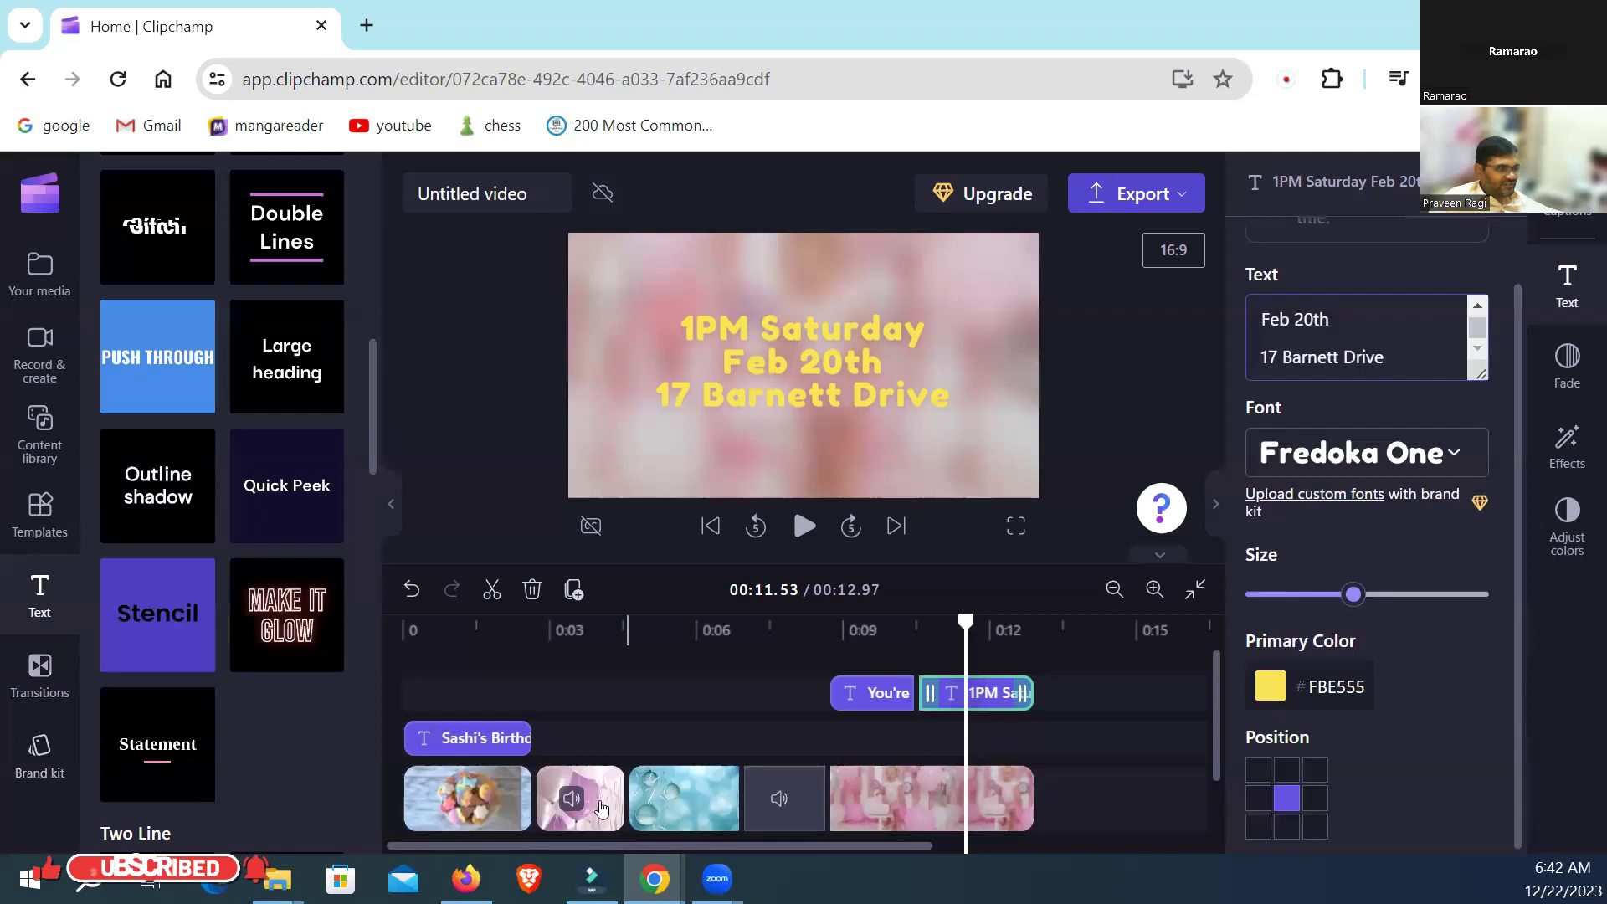
drag(973, 628, 586, 628)
click(803, 526)
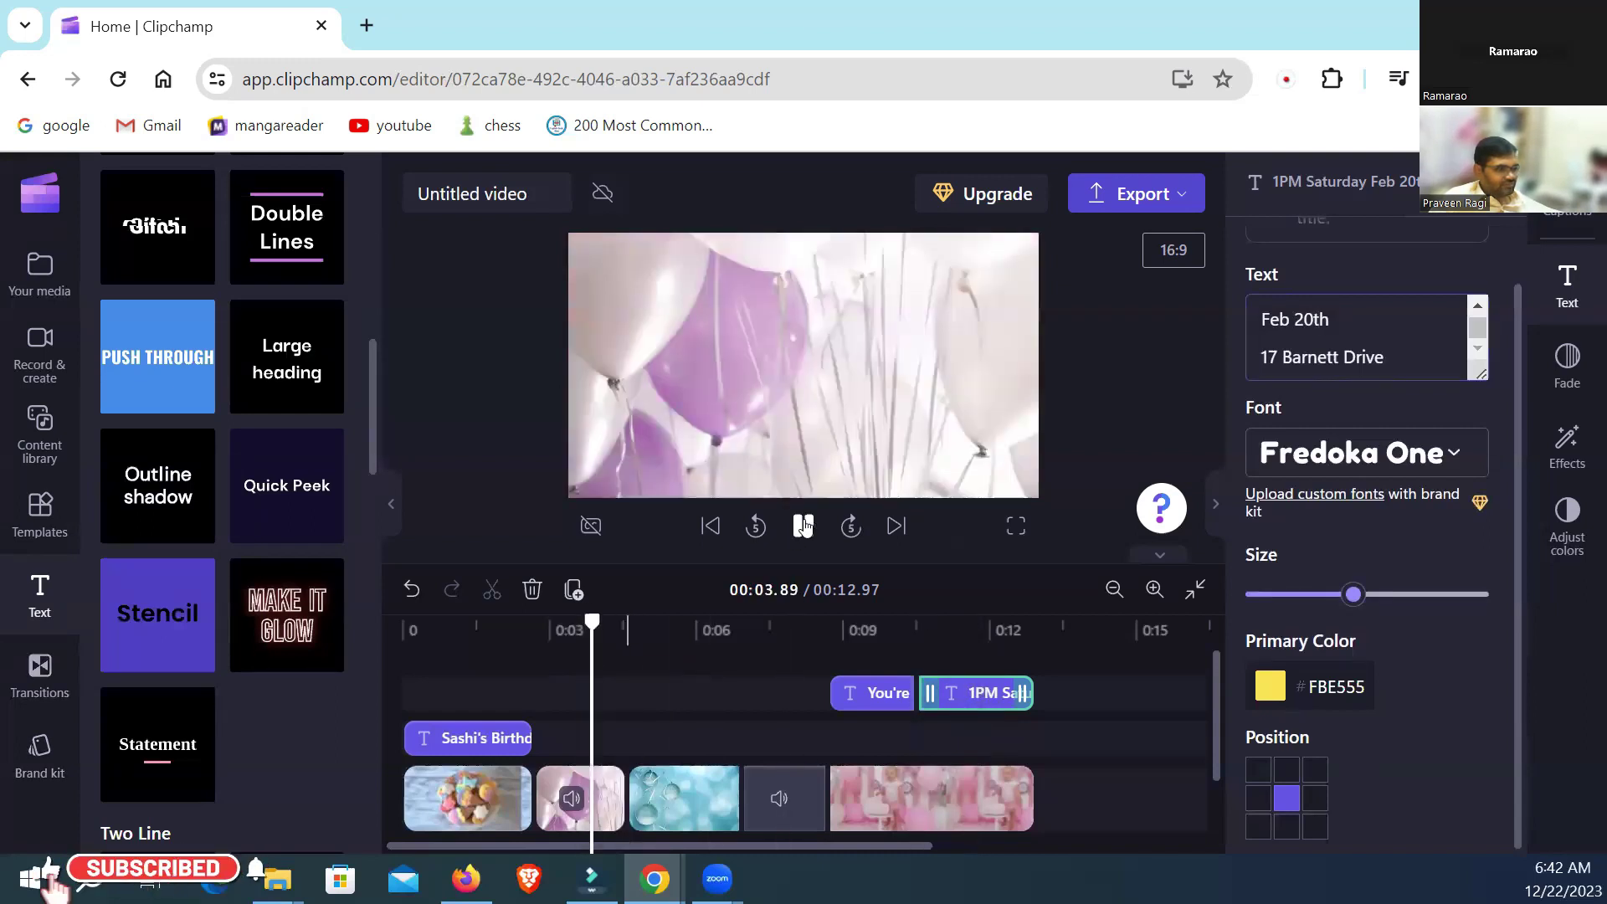
key(space)
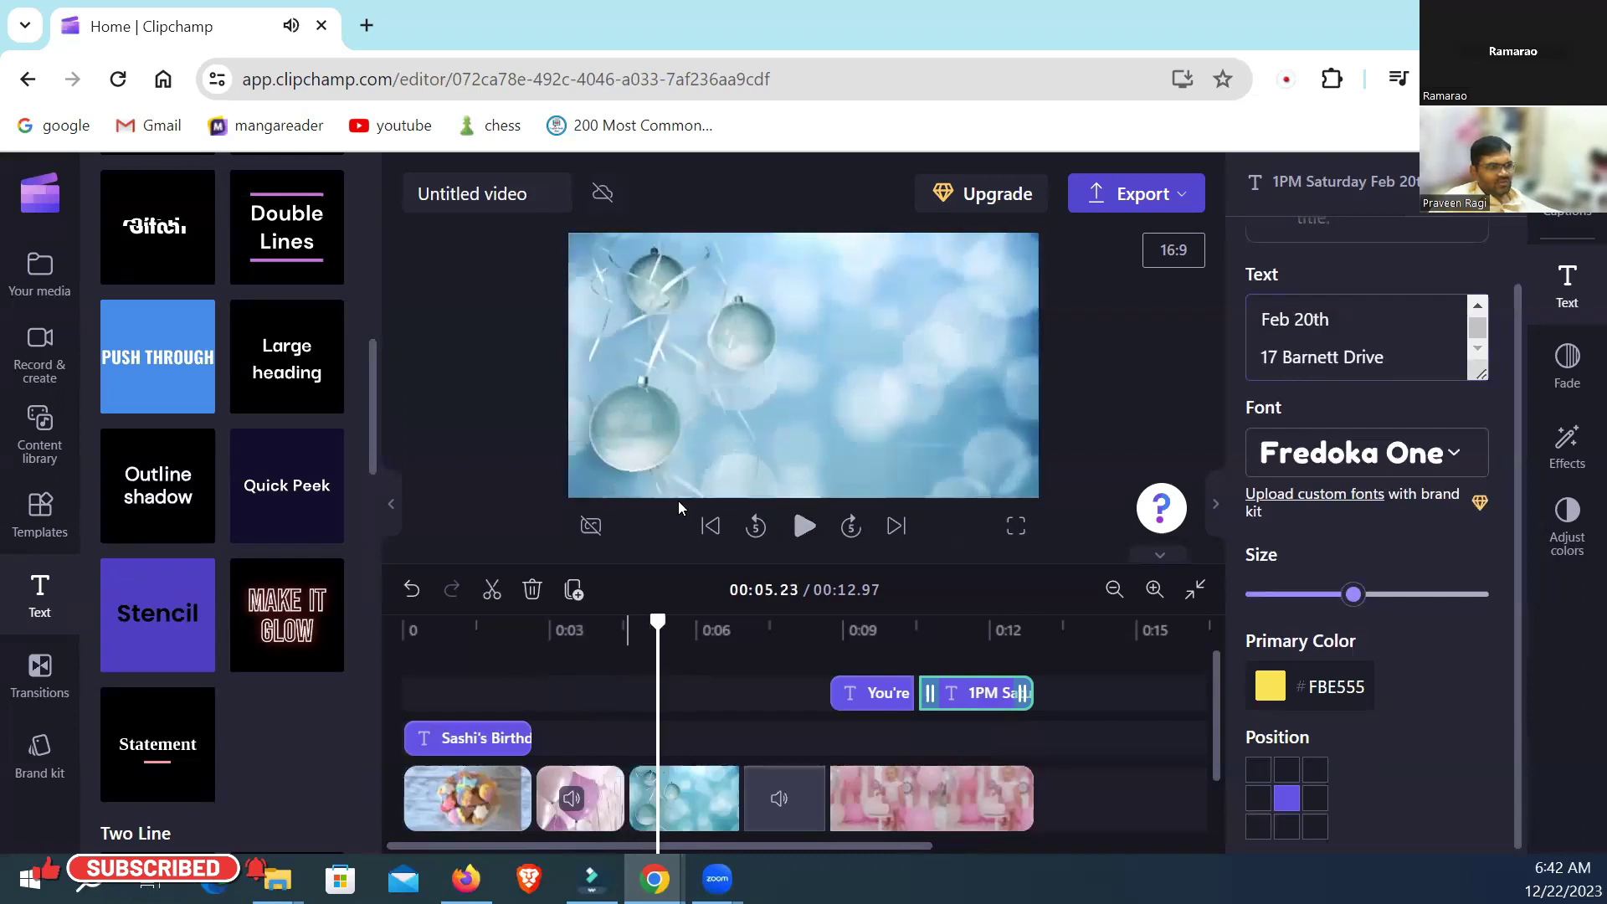
click(576, 784)
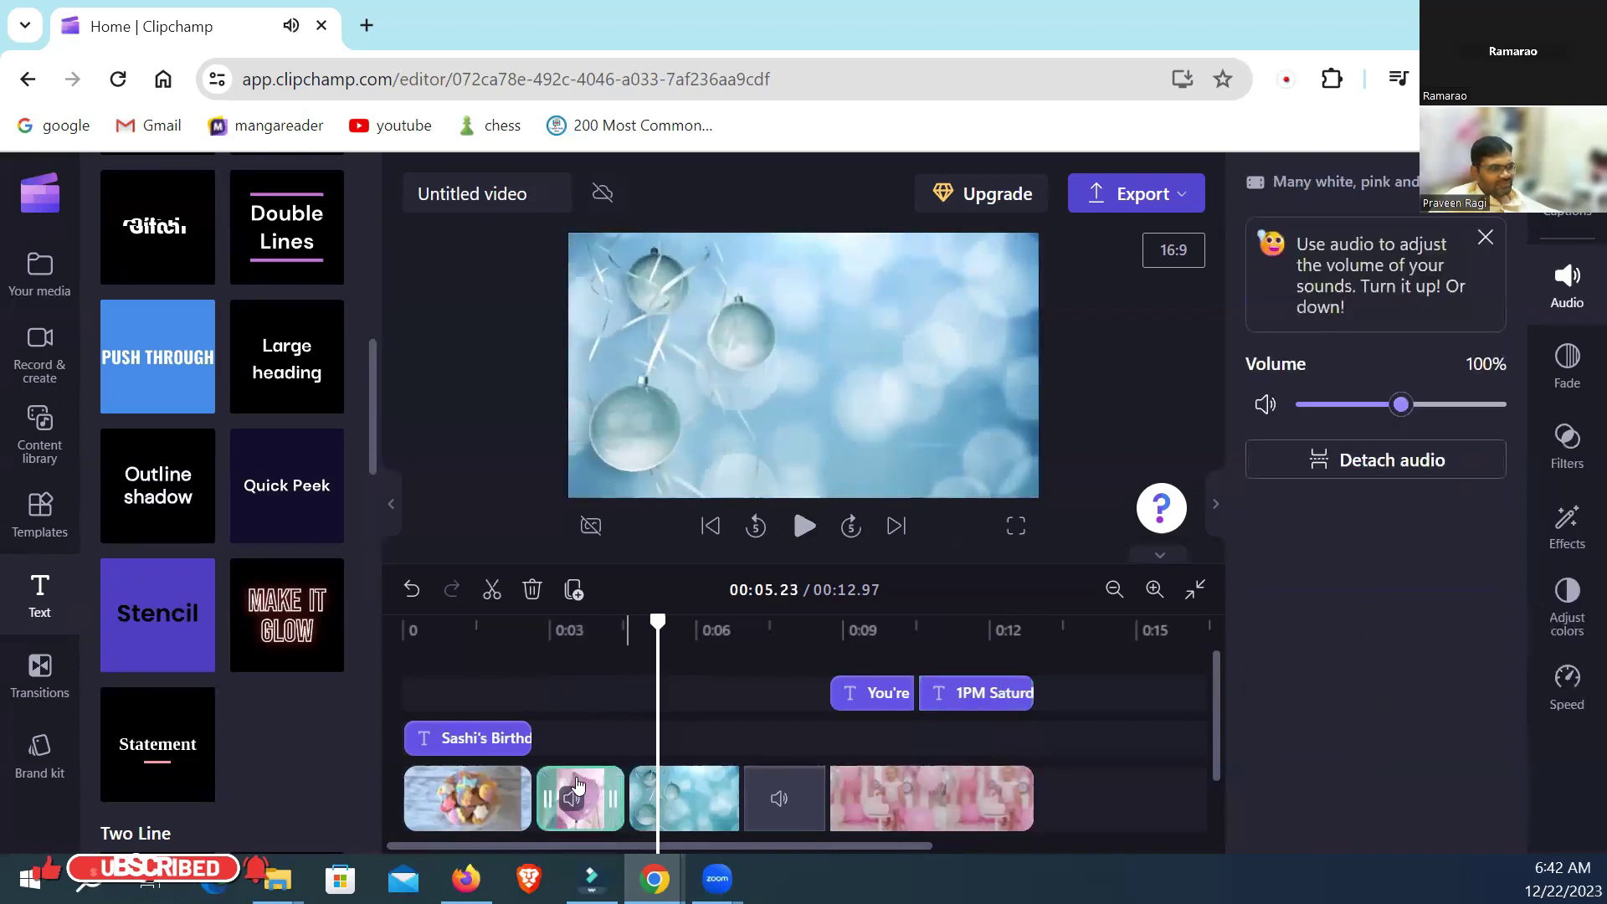
click(721, 791)
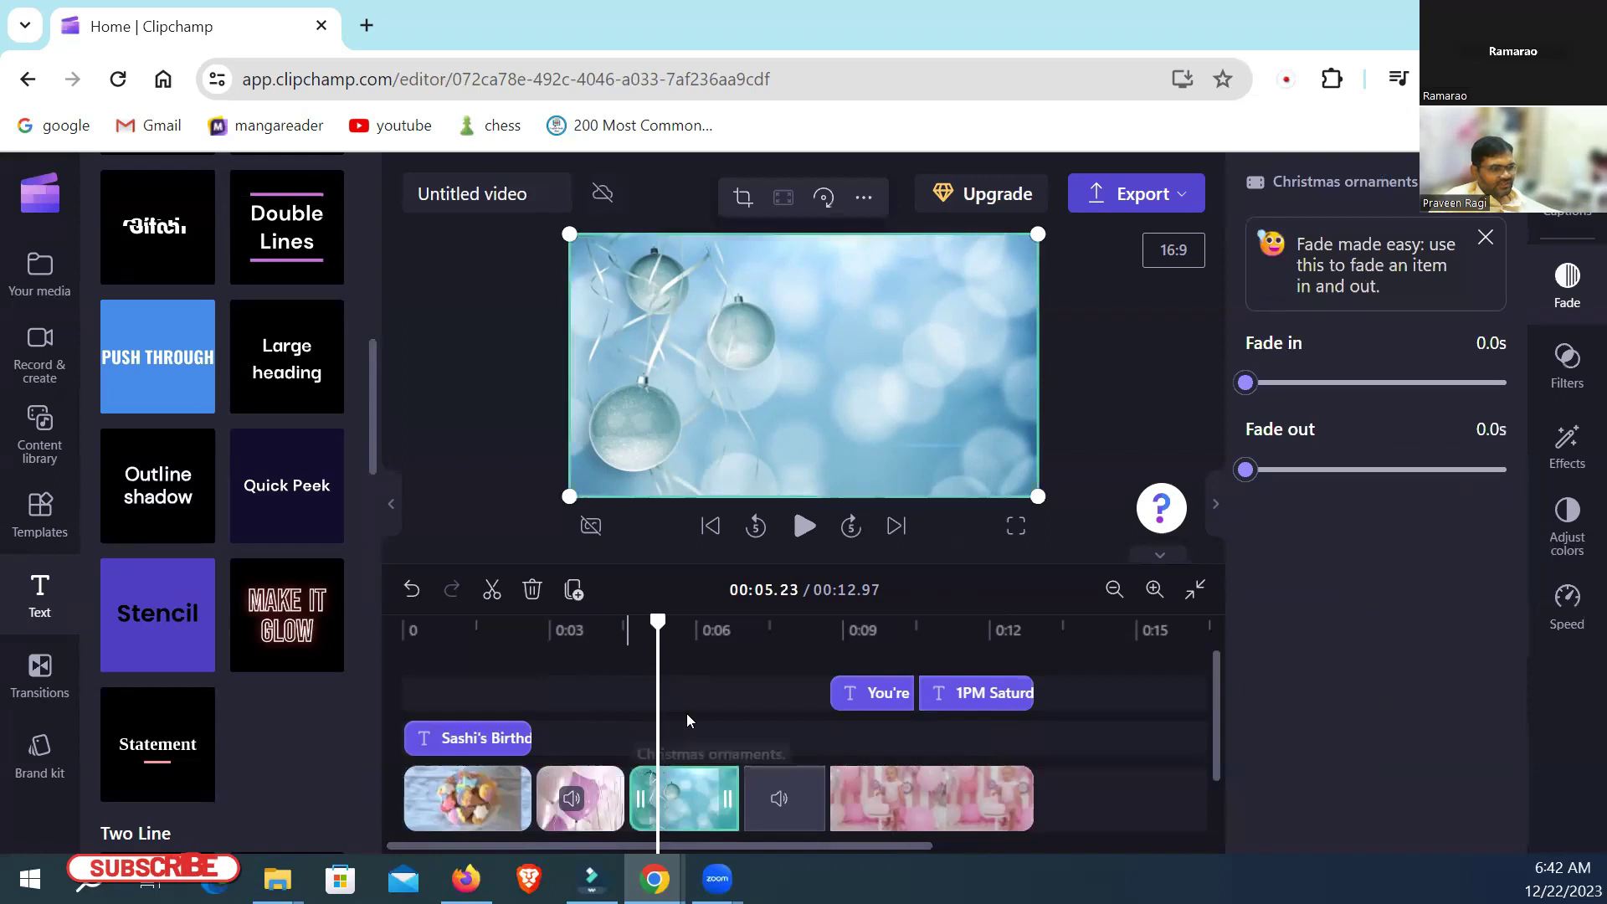
drag(657, 620, 592, 624)
click(801, 527)
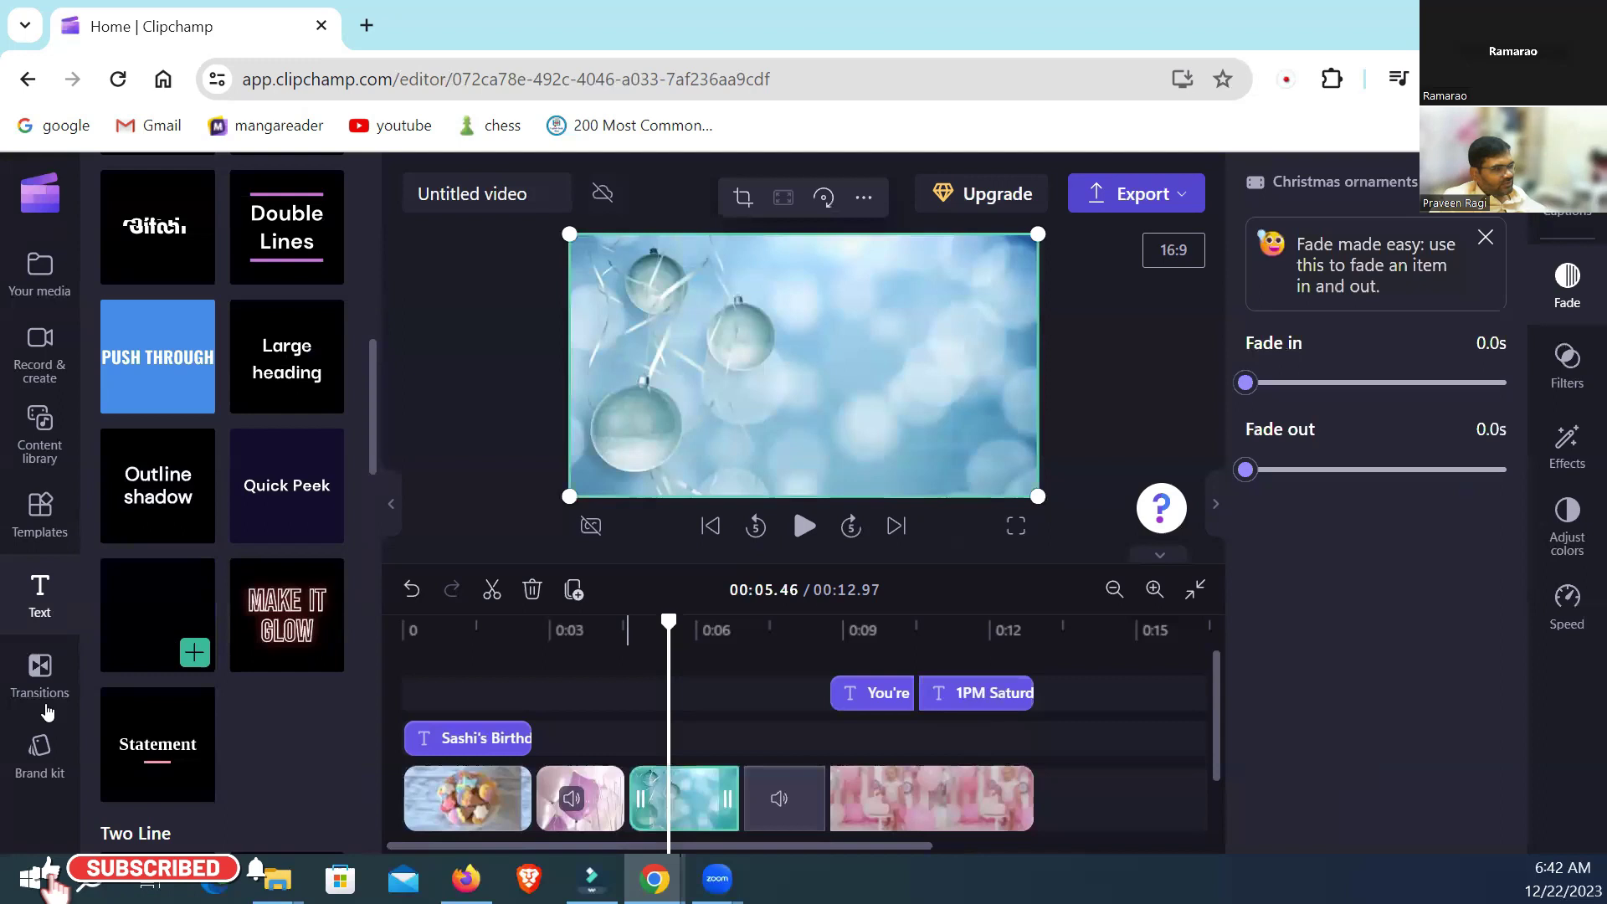
Step: Open the Transitions library and try dropping Liquid drops onto the timeline
click(31, 678)
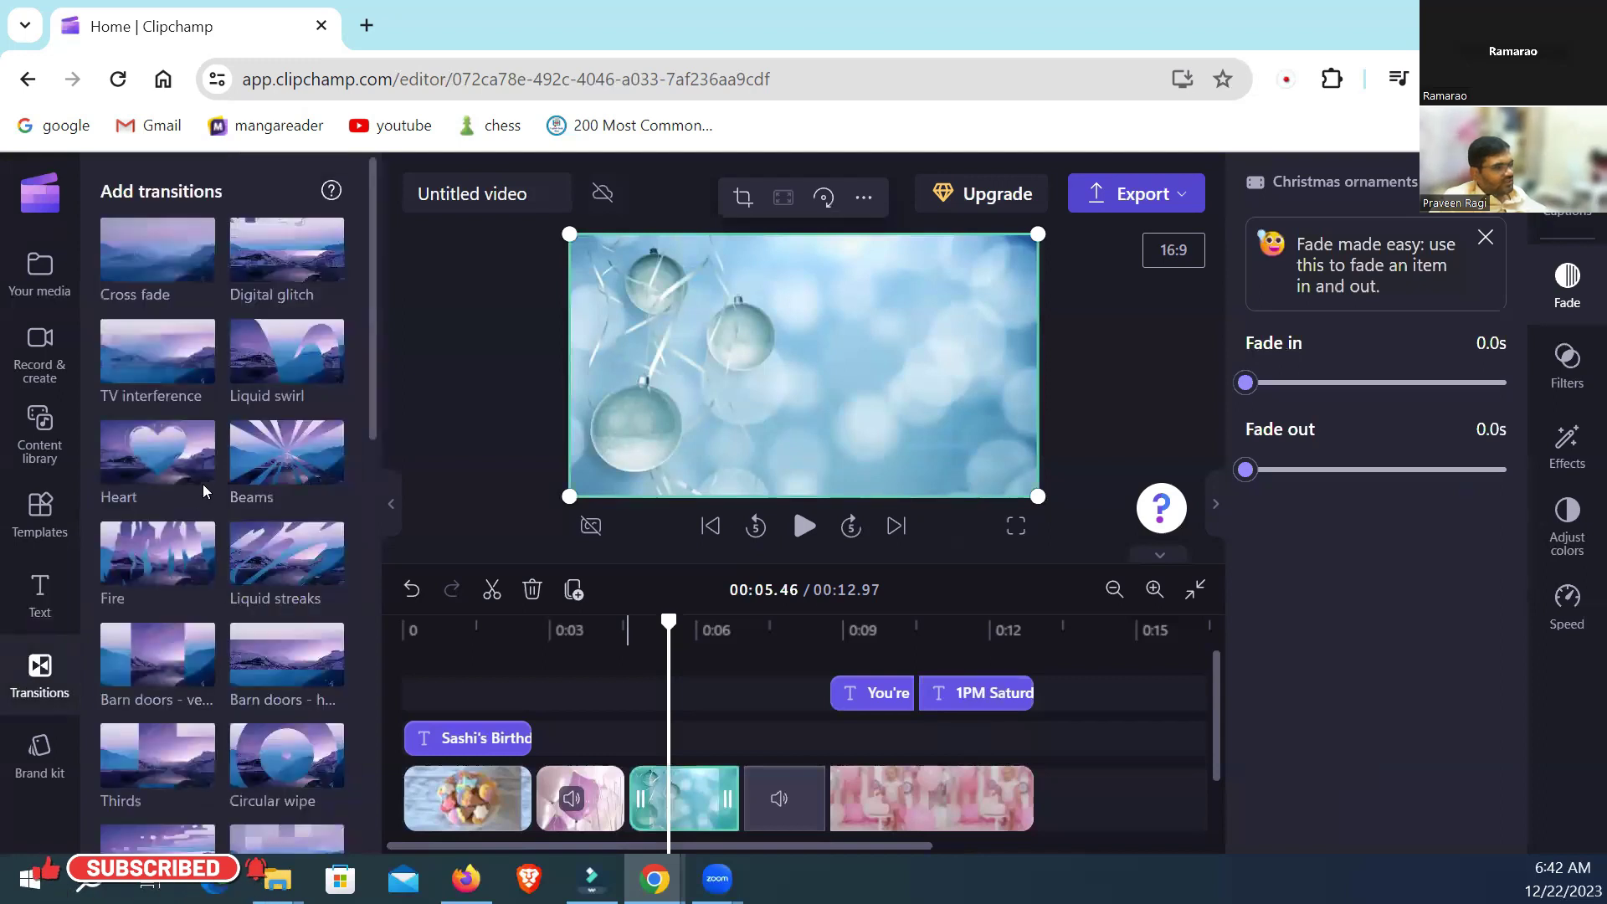
scroll(209, 514, down, 5)
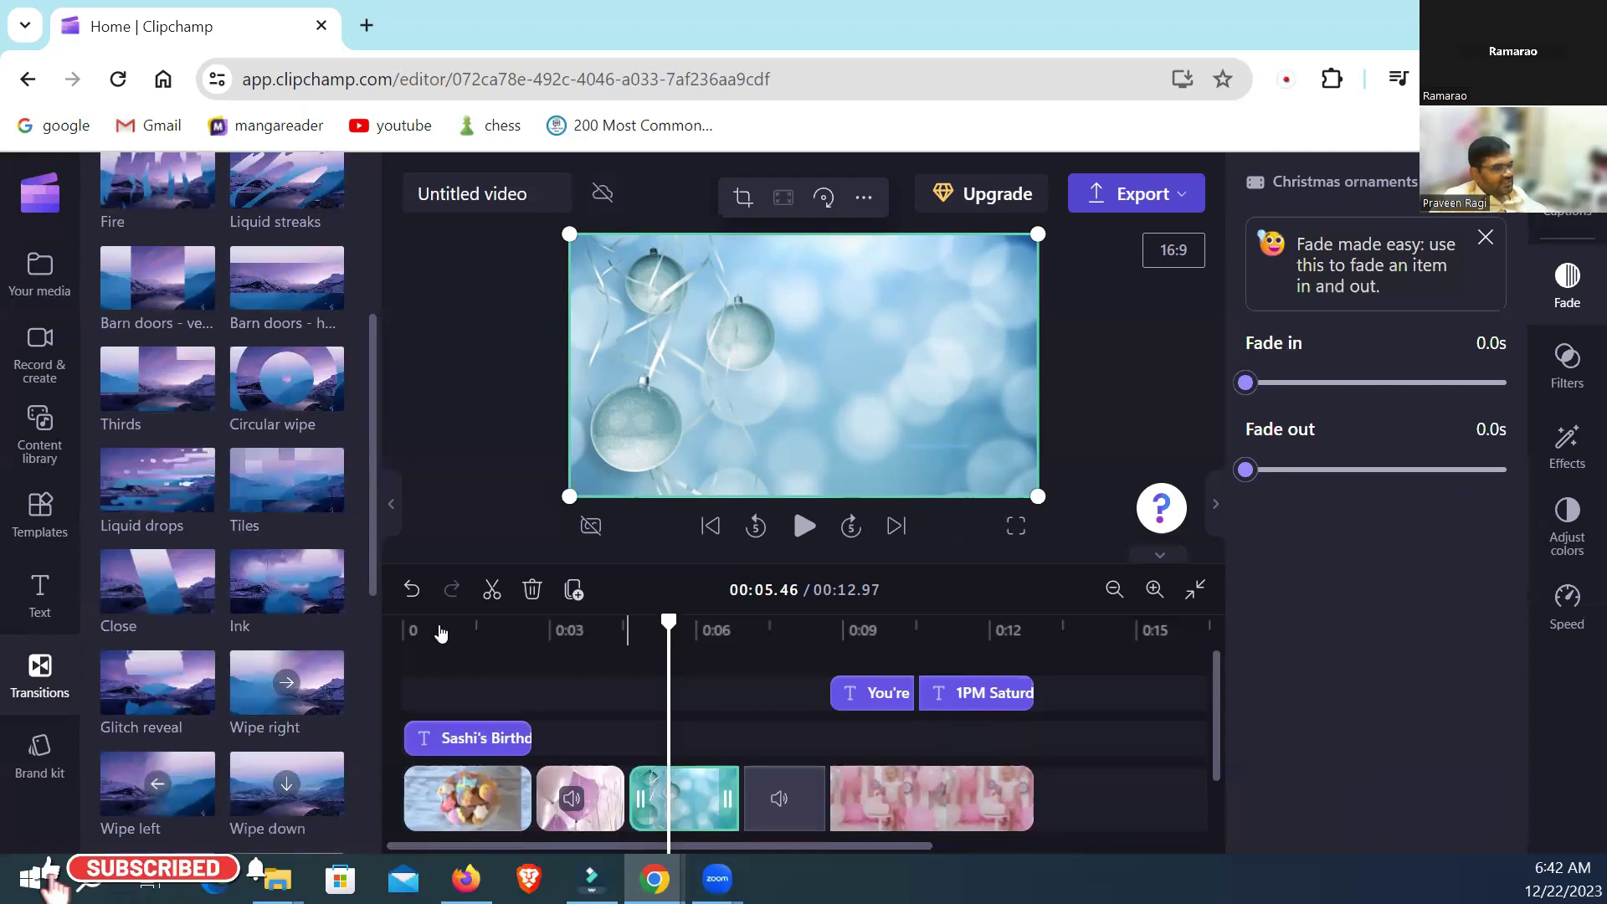
drag(157, 480, 624, 808)
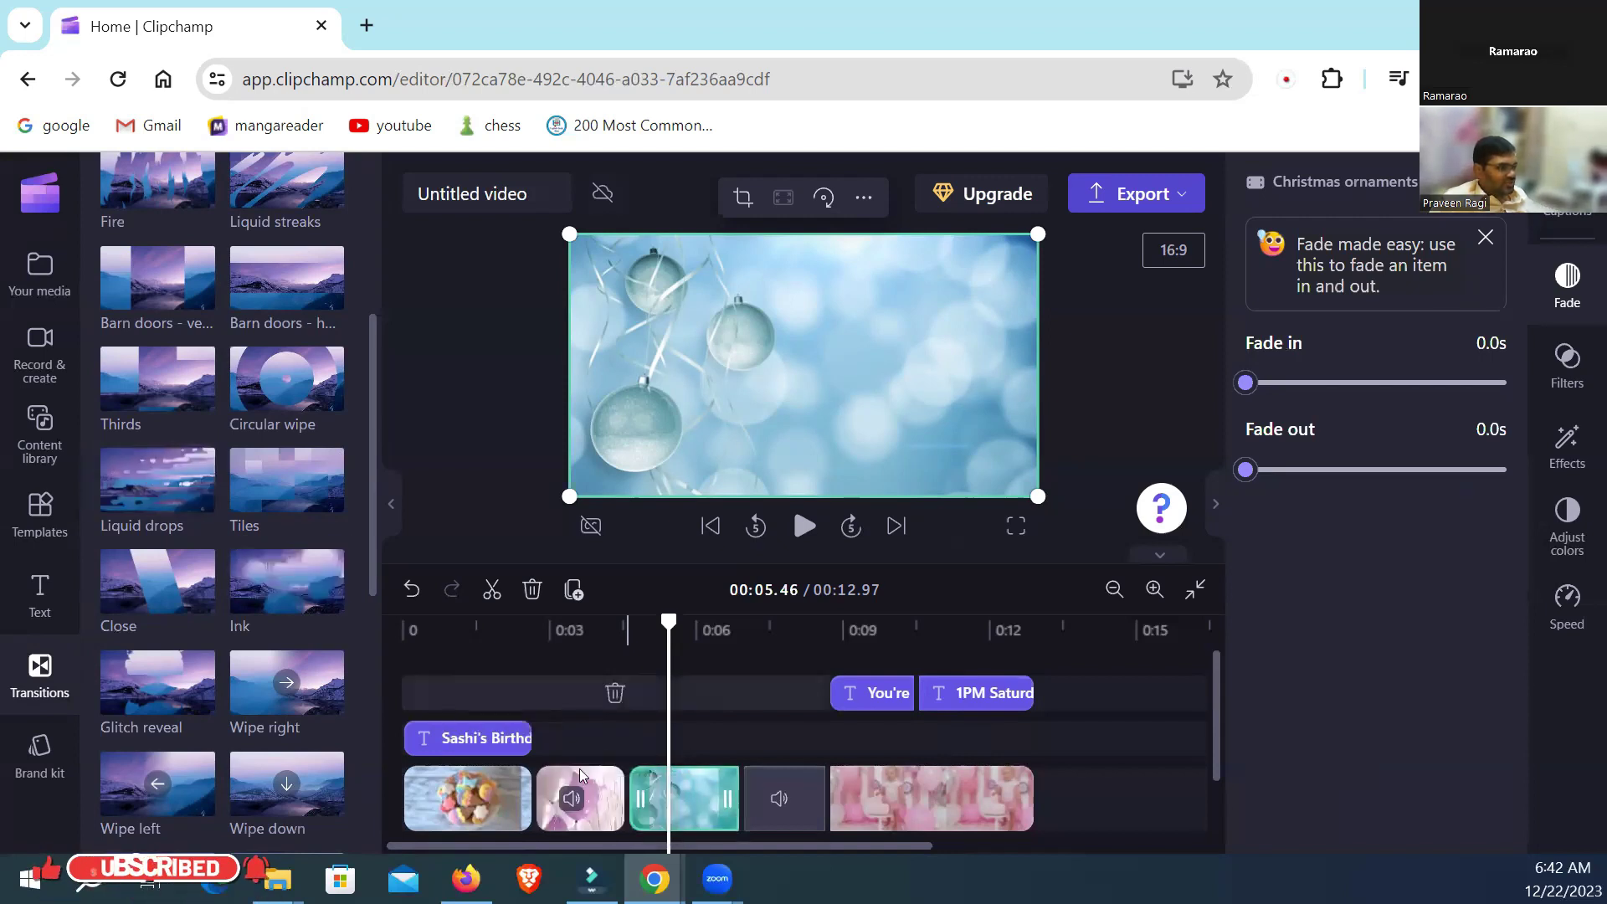
click(629, 804)
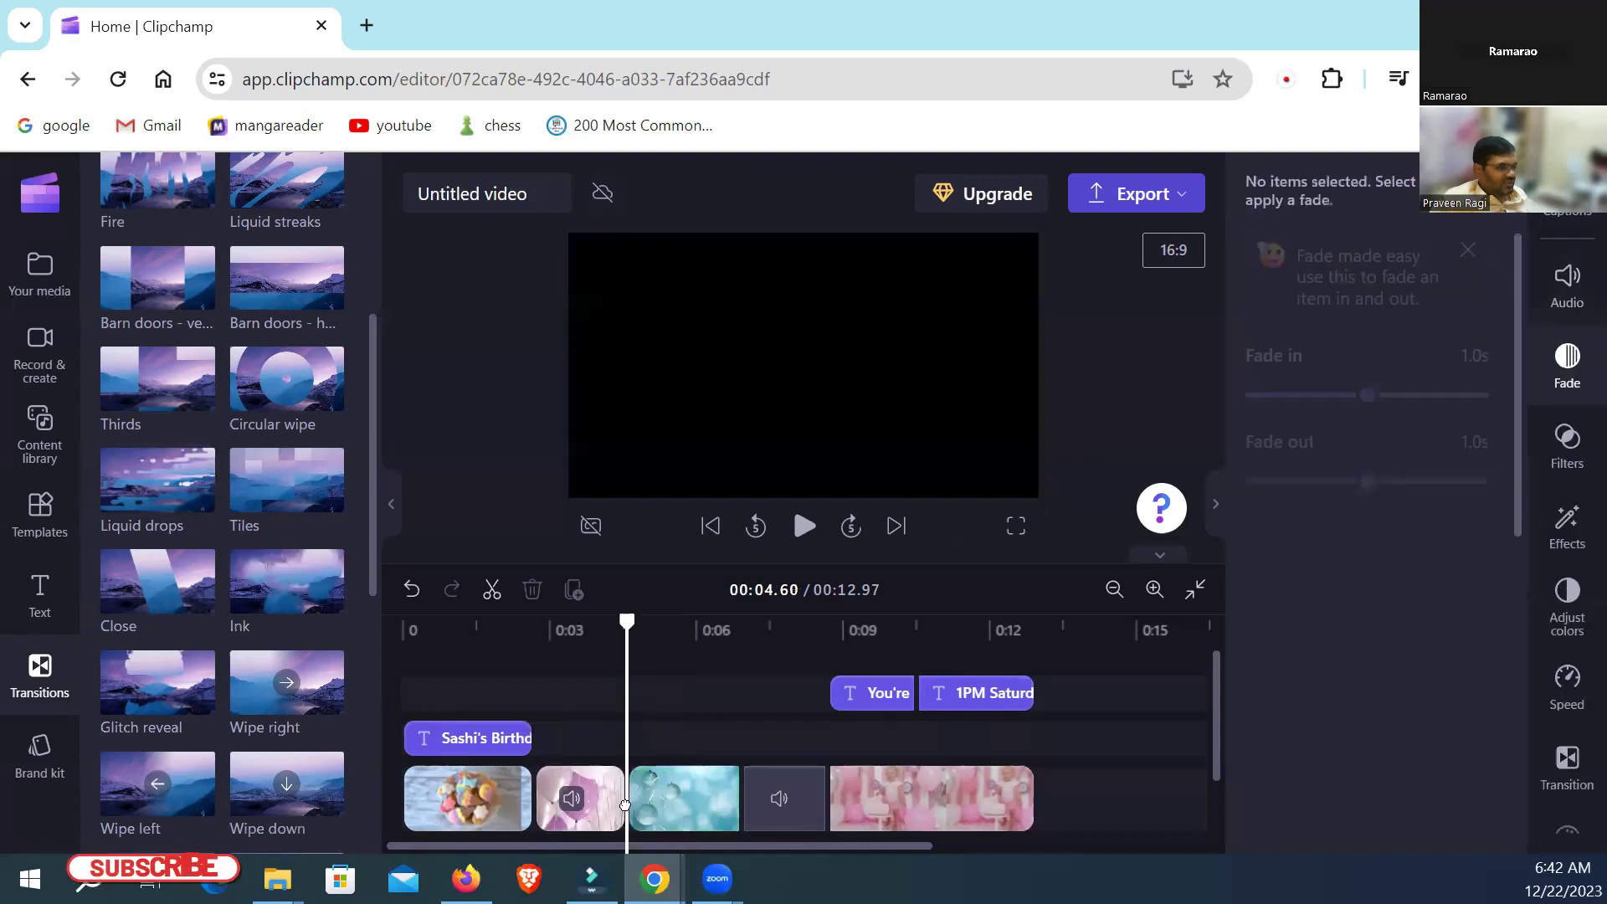
click(632, 820)
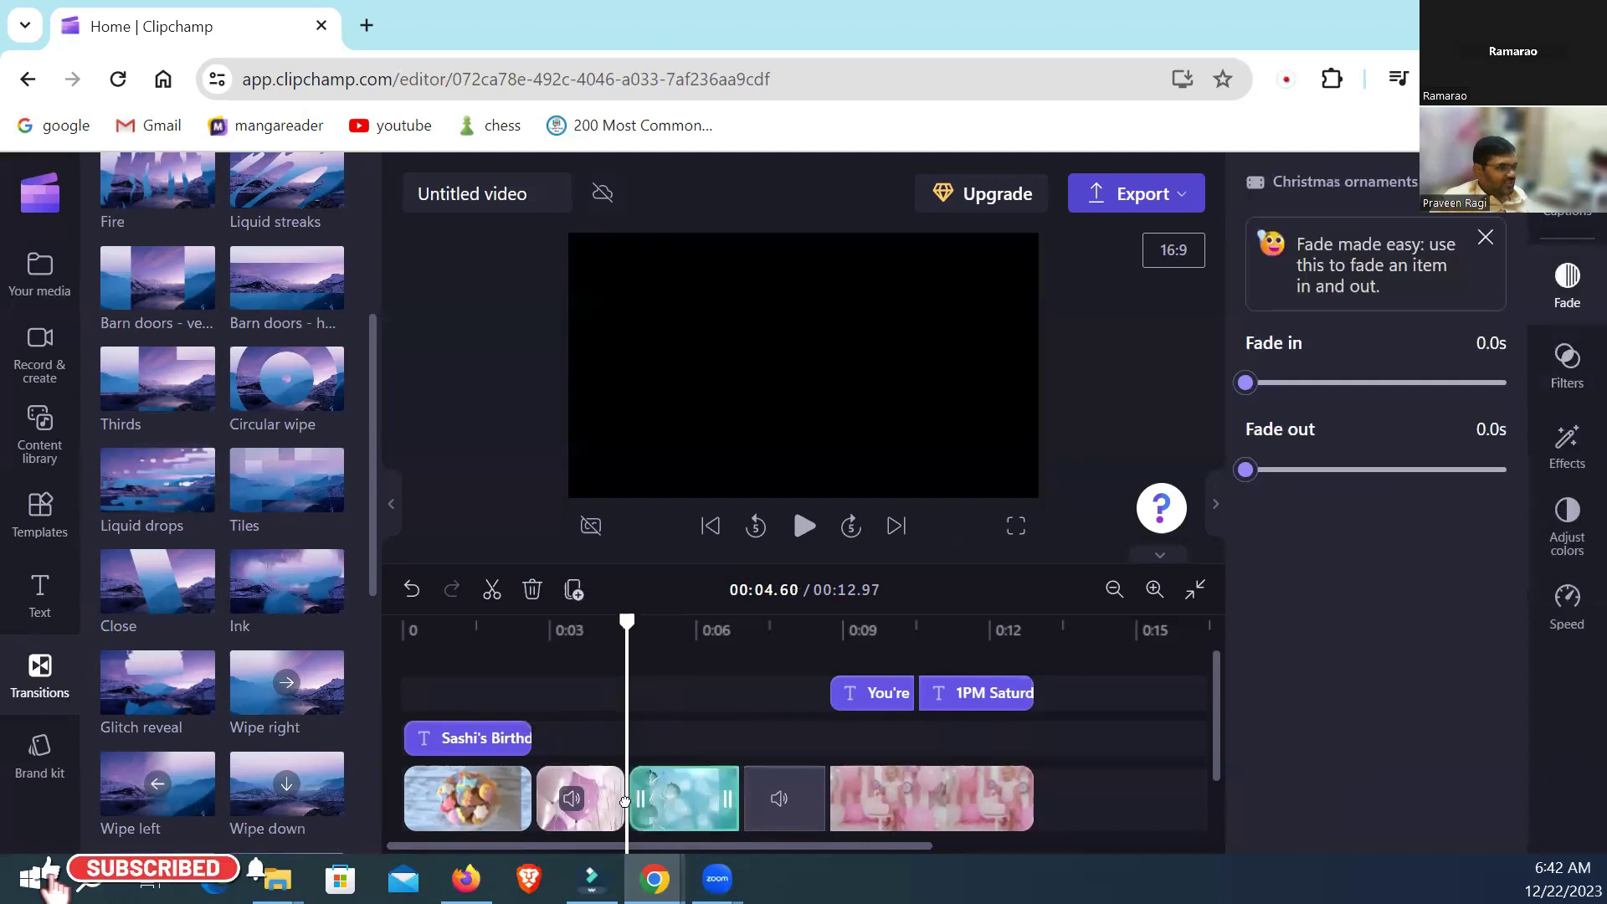
drag(626, 624, 595, 630)
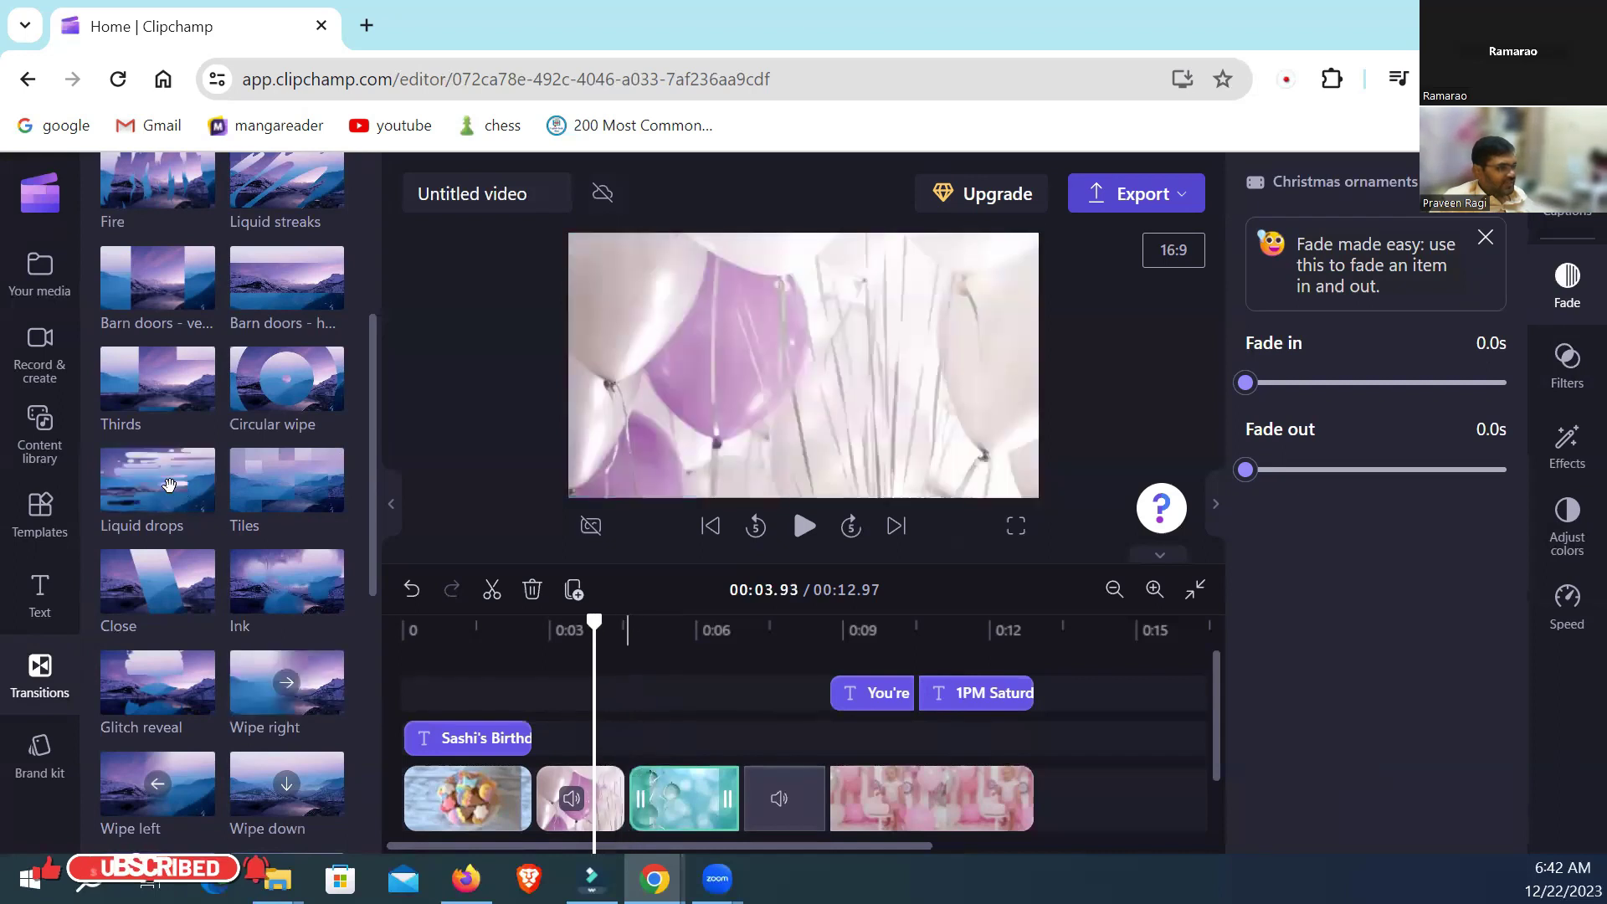
Step: Slide the ornaments clip back against the balloons clip and preview from 00:02.37
drag(598, 781, 737, 799)
drag(182, 479, 747, 818)
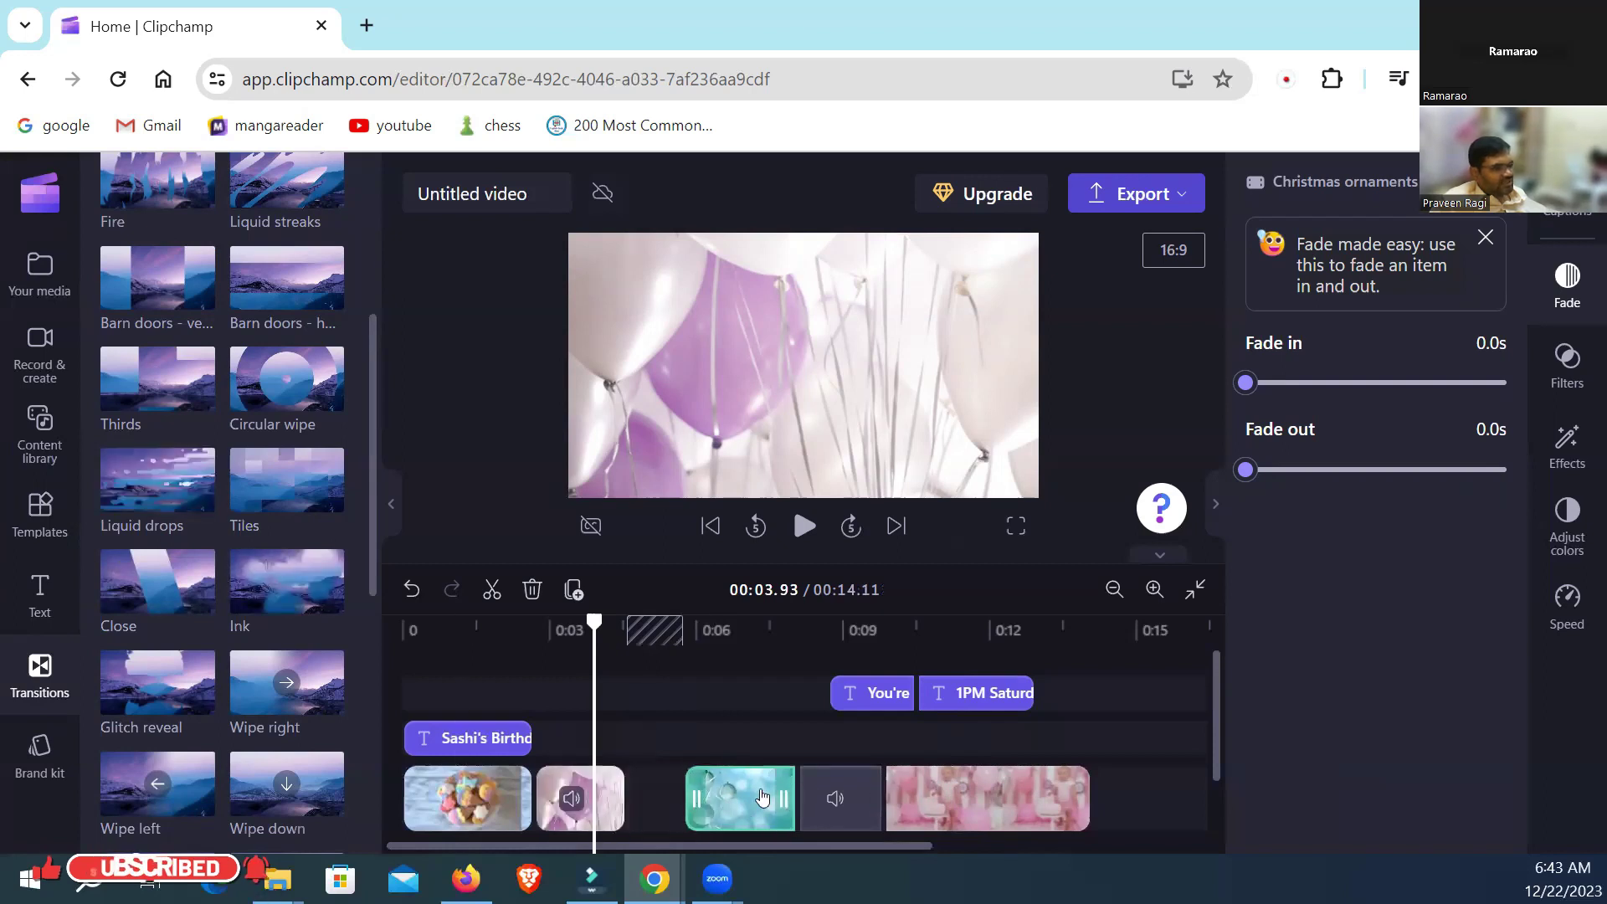
drag(740, 791, 683, 788)
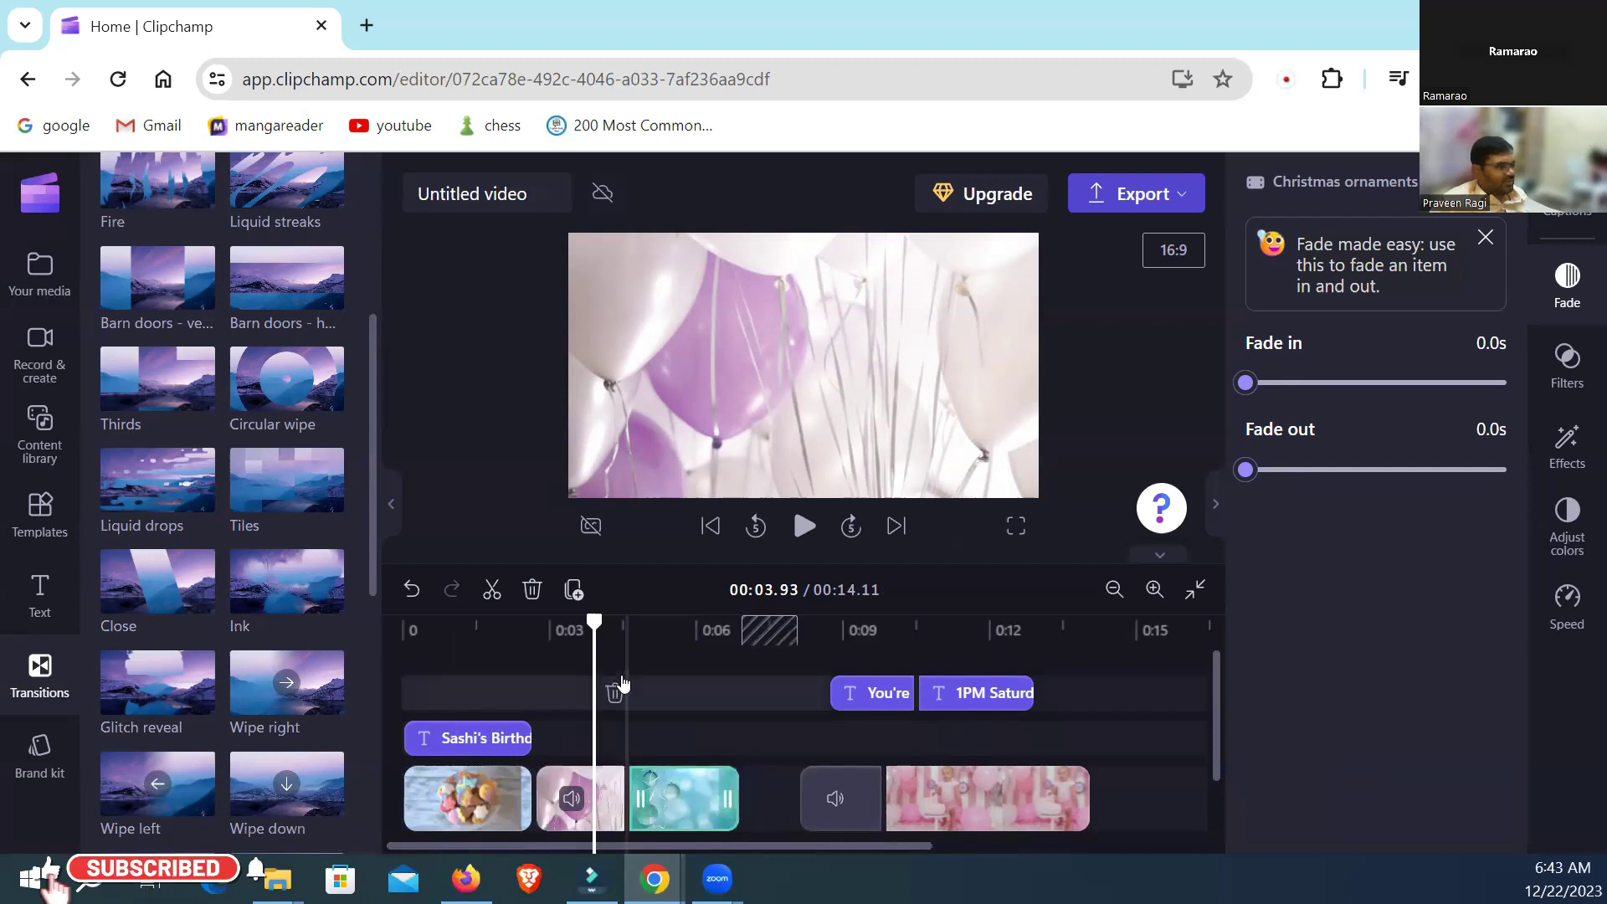
drag(563, 623, 519, 626)
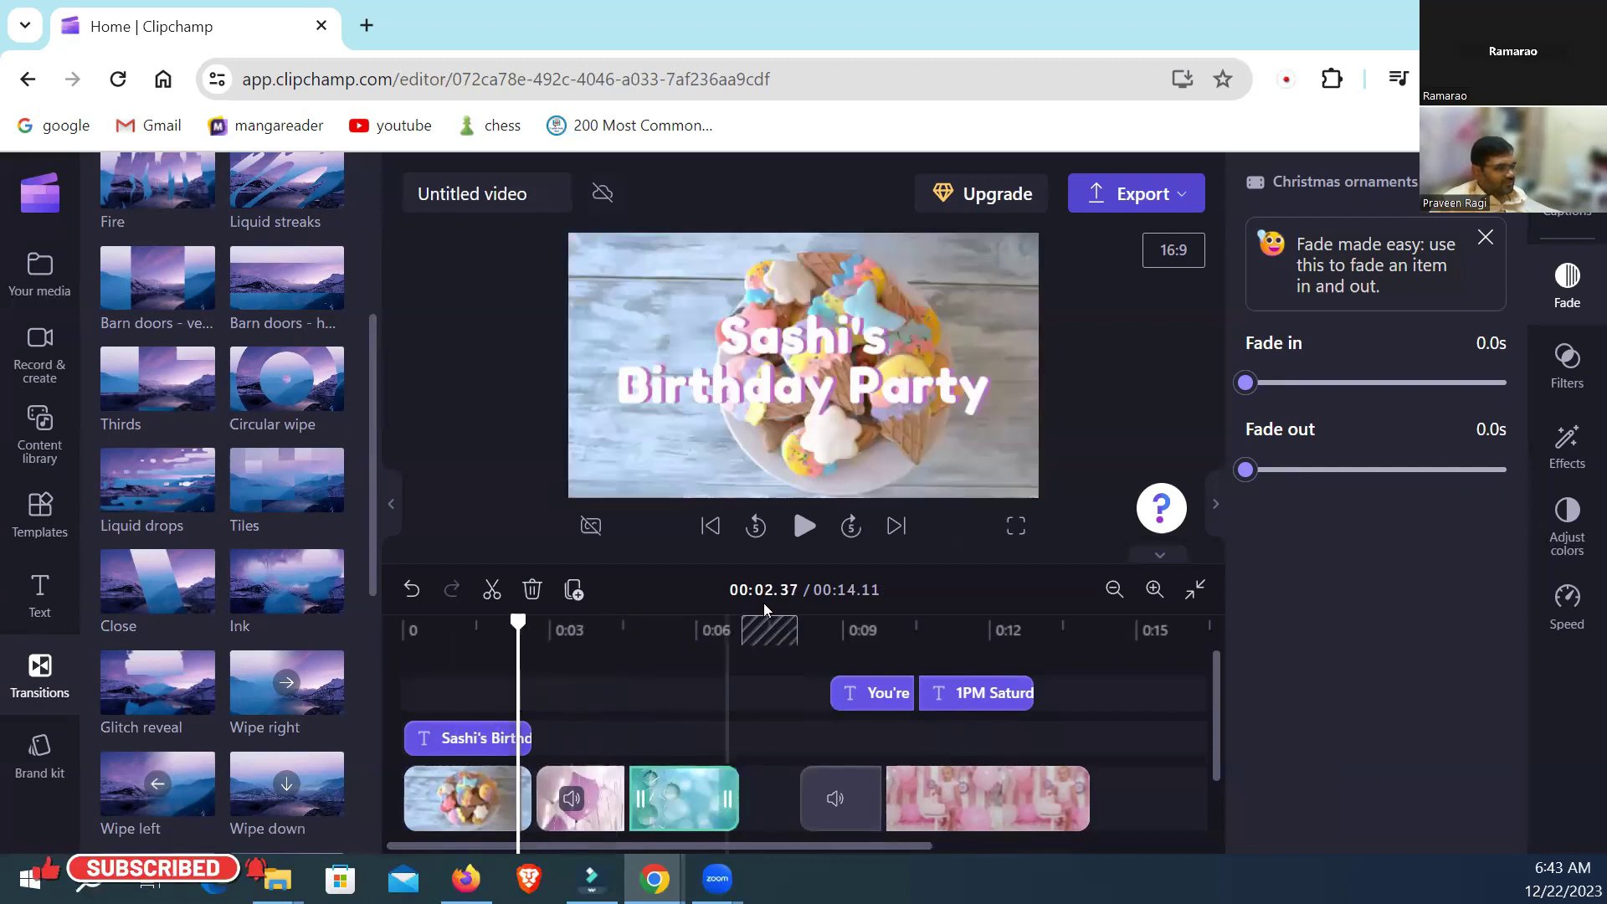
click(794, 536)
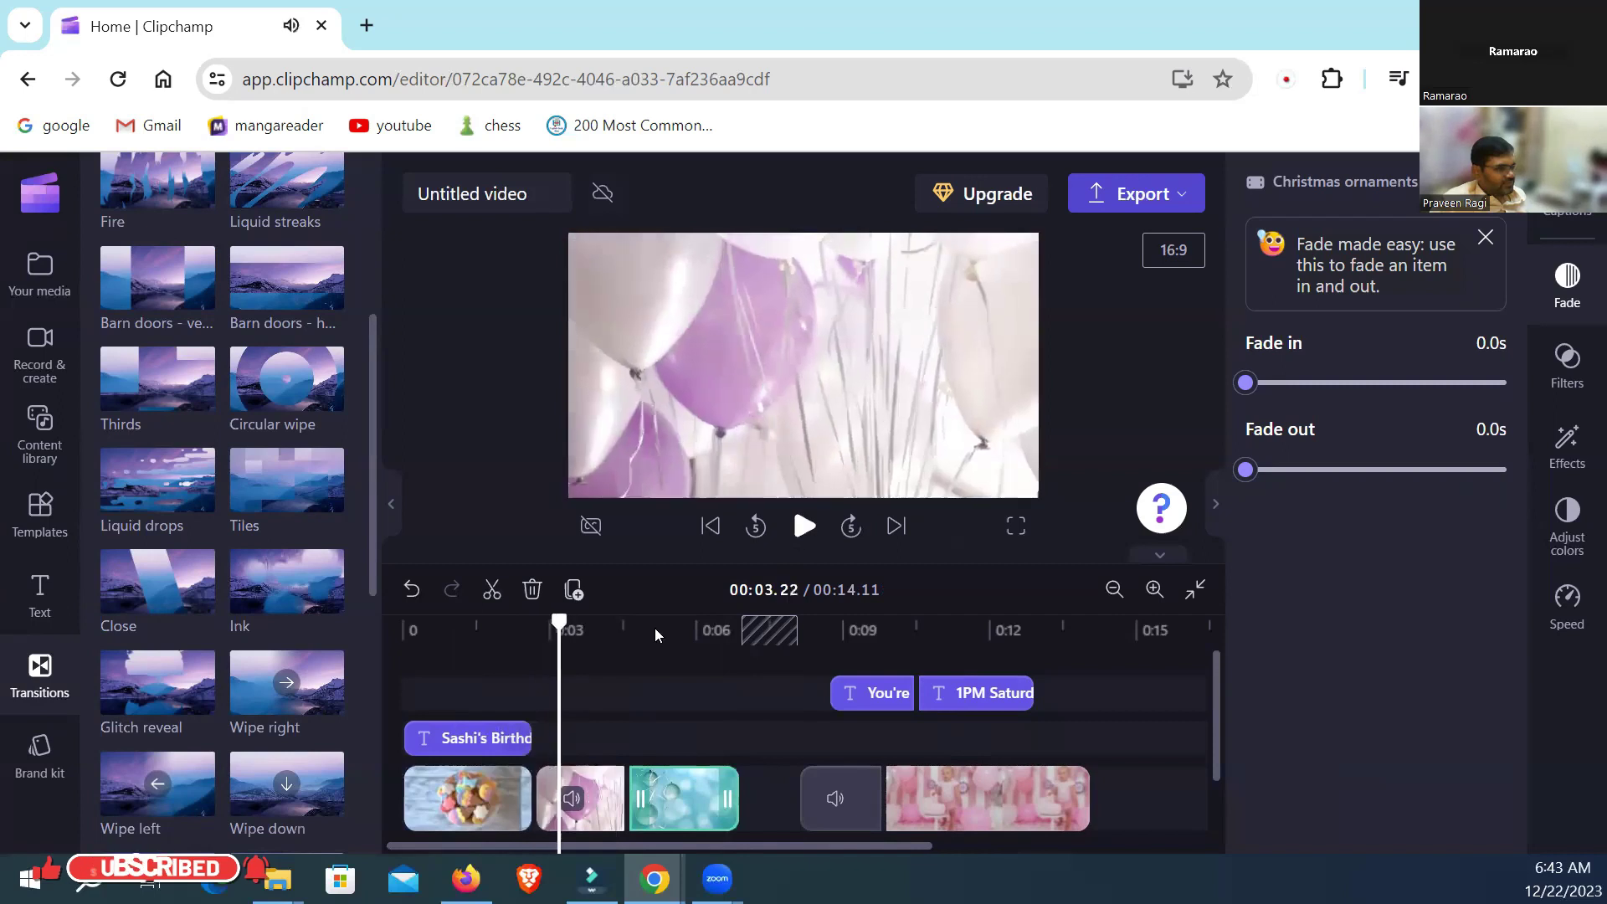
Step: Drop Liquid drops on the balloons–ornaments join and preview it up to 00:05.57
drag(167, 481, 627, 797)
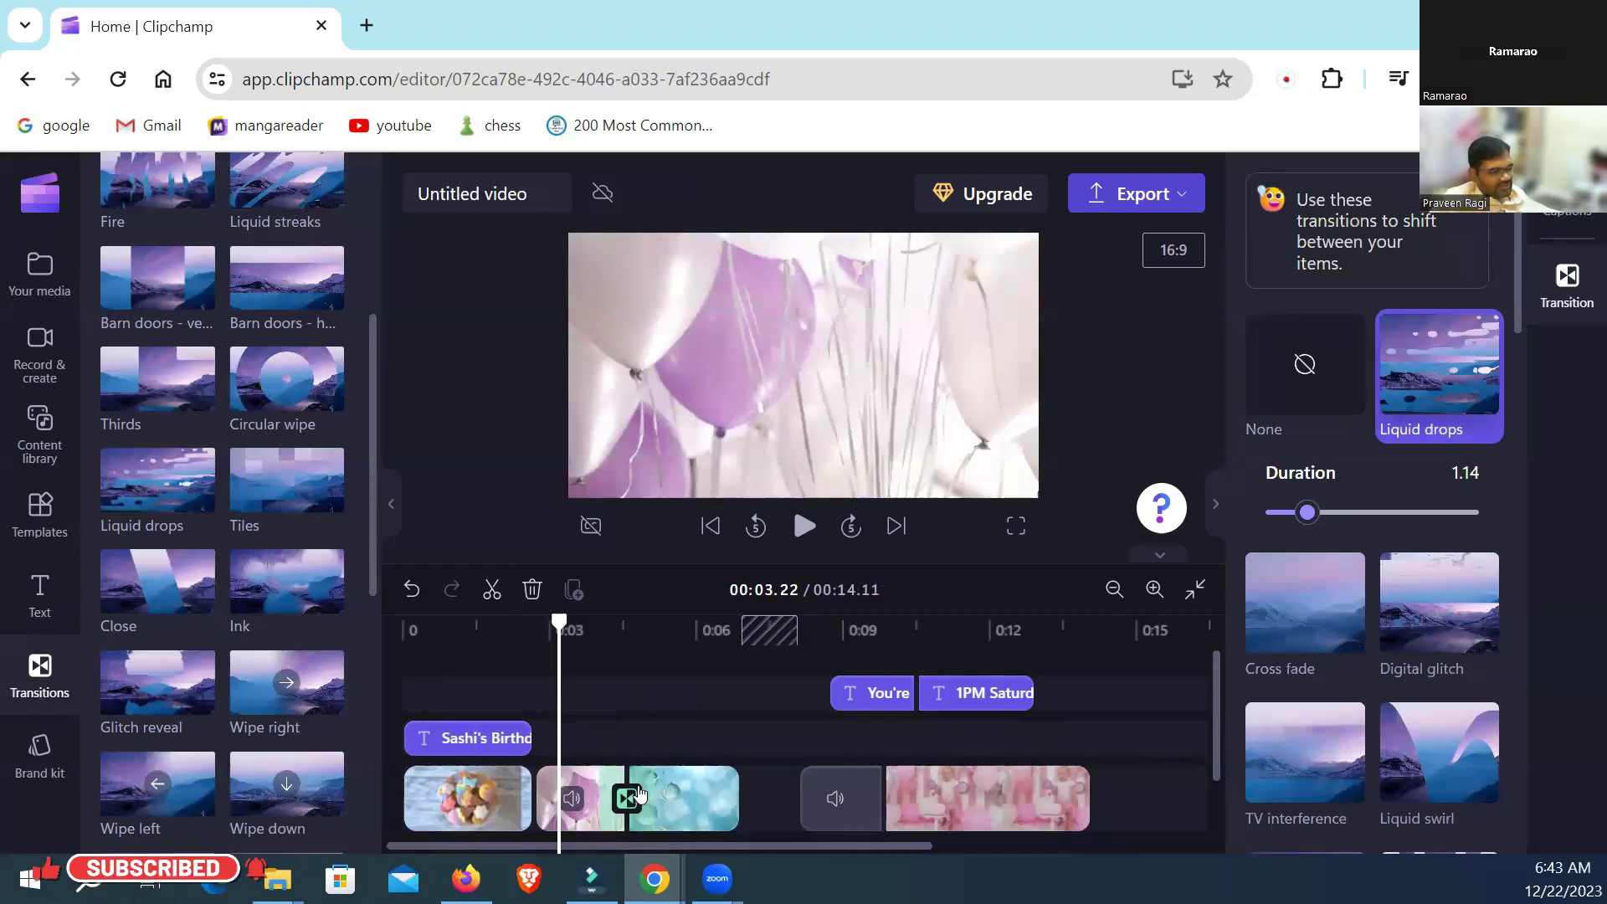
click(804, 528)
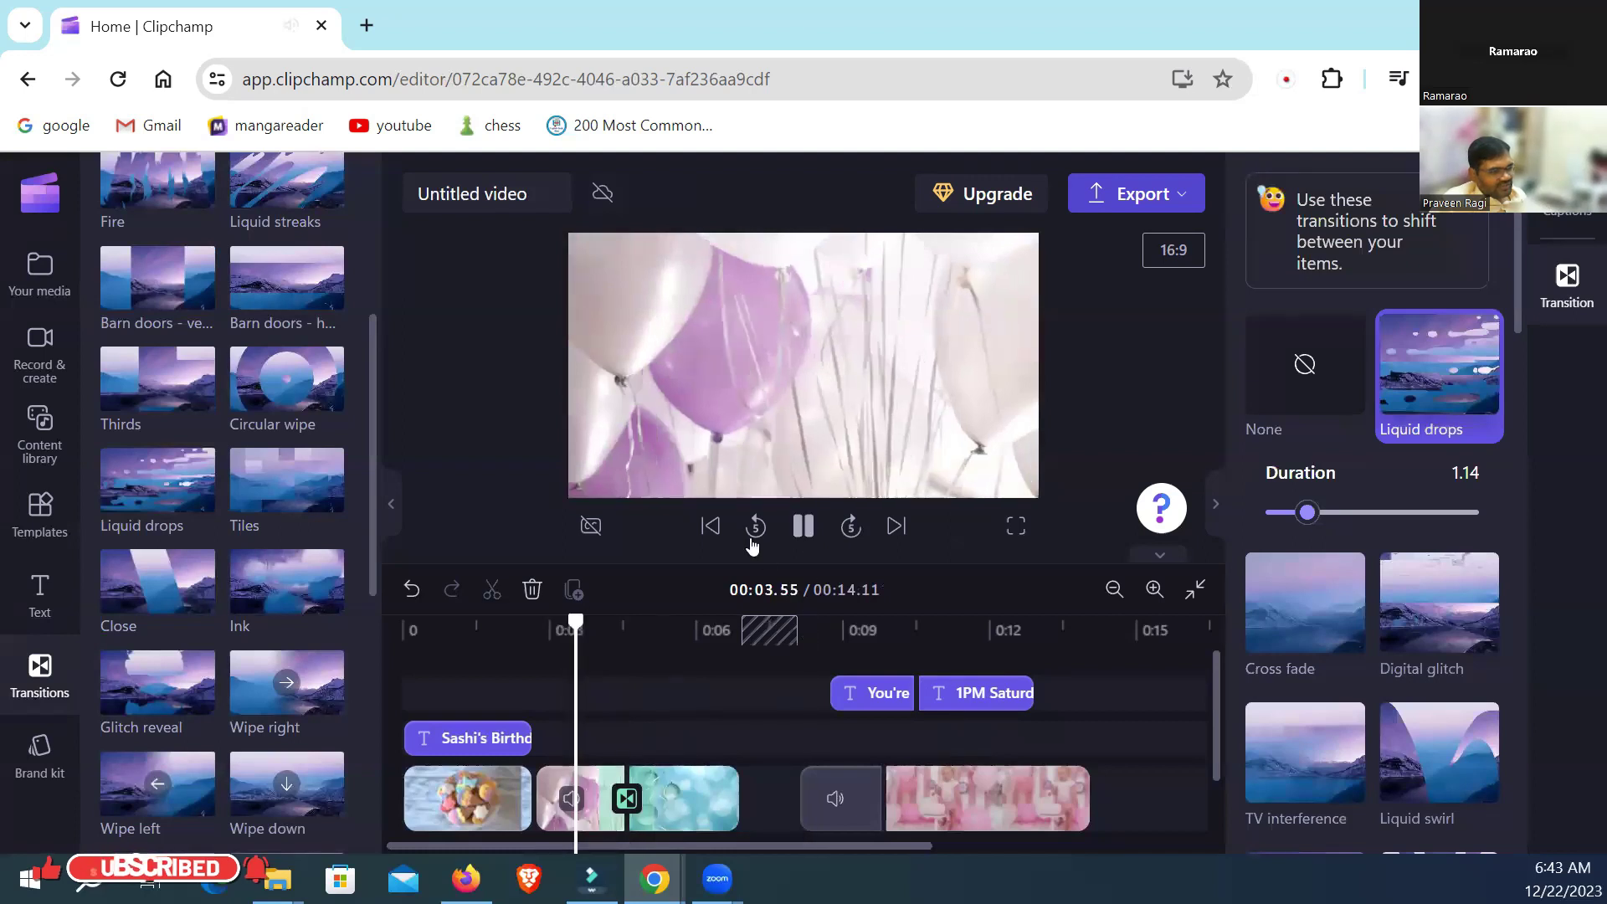
click(805, 525)
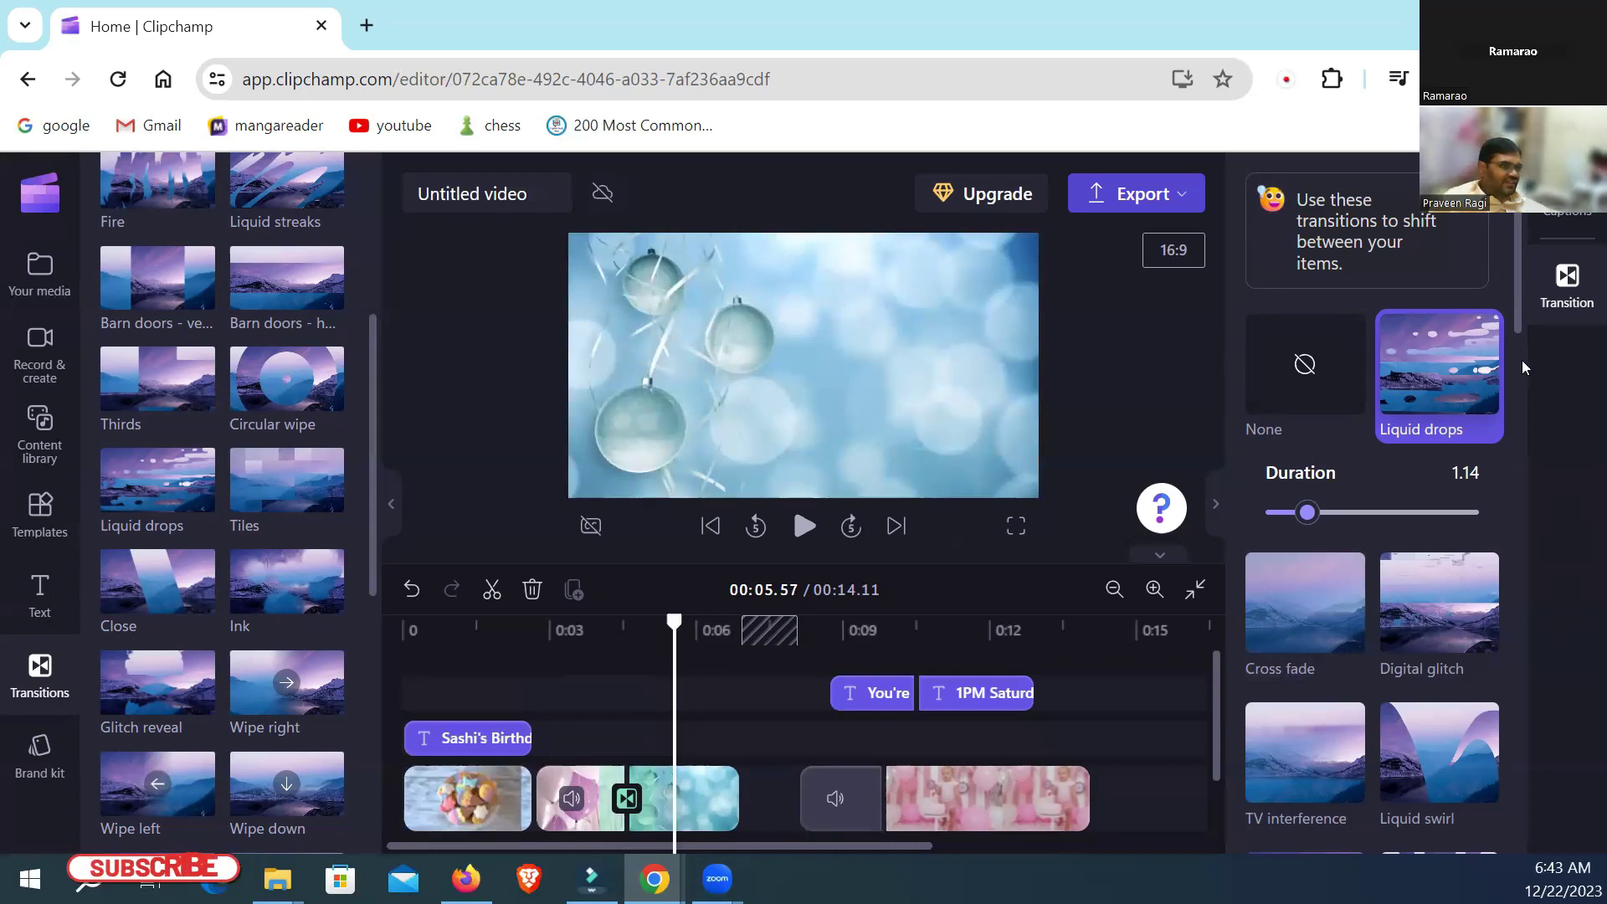
Step: Lengthen the Liquid drops transition duration and preview it
click(1570, 288)
click(1573, 293)
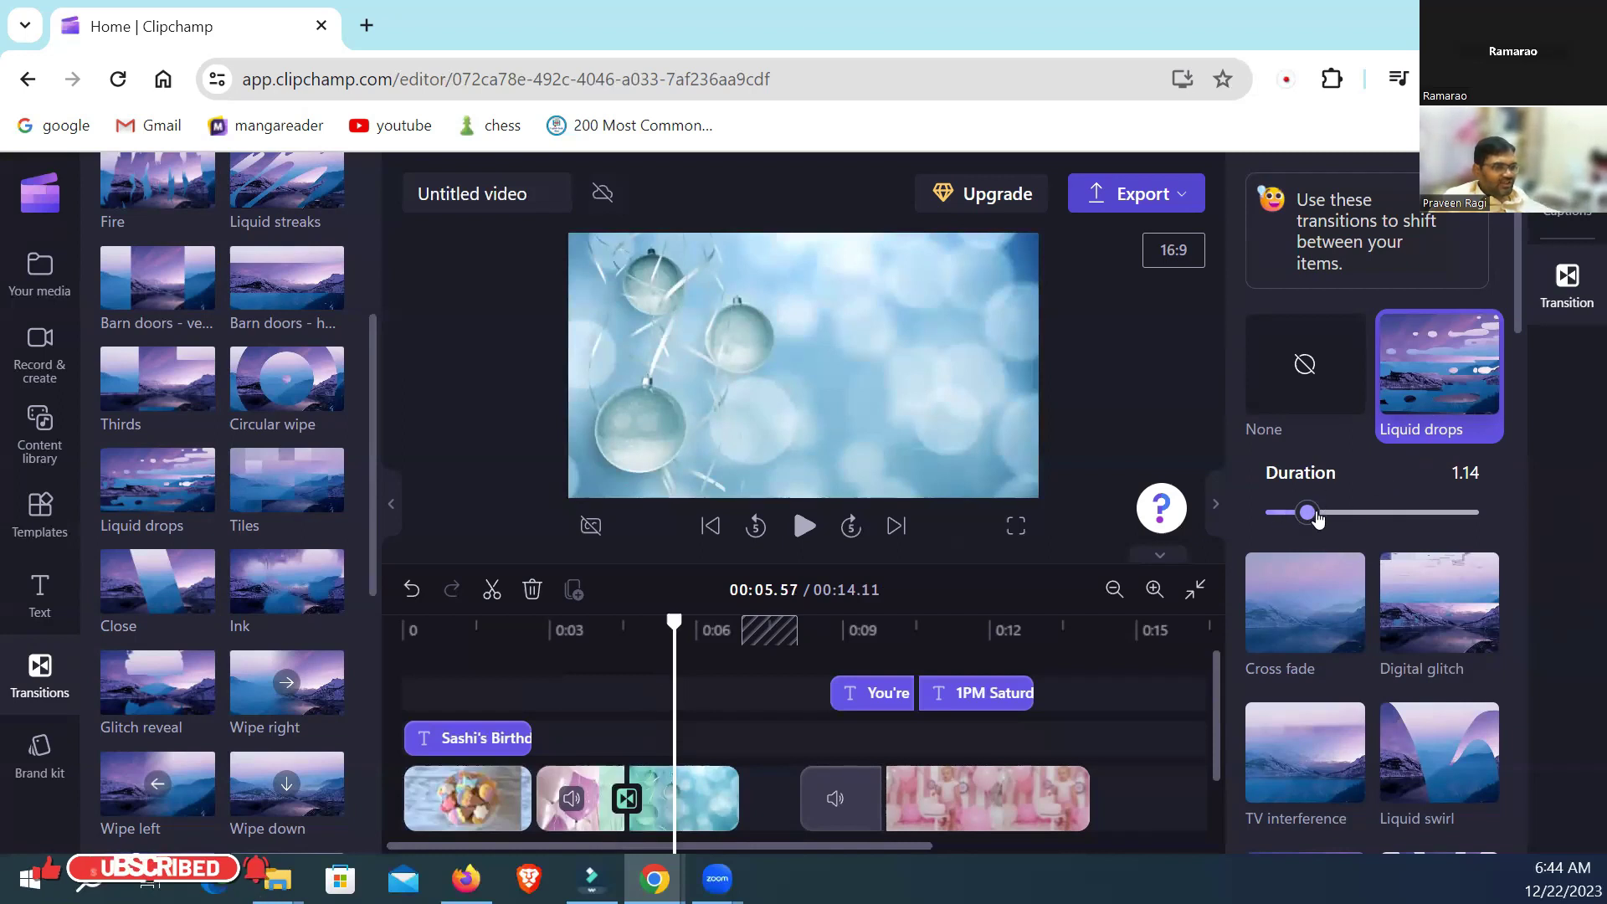
drag(1306, 514, 1361, 519)
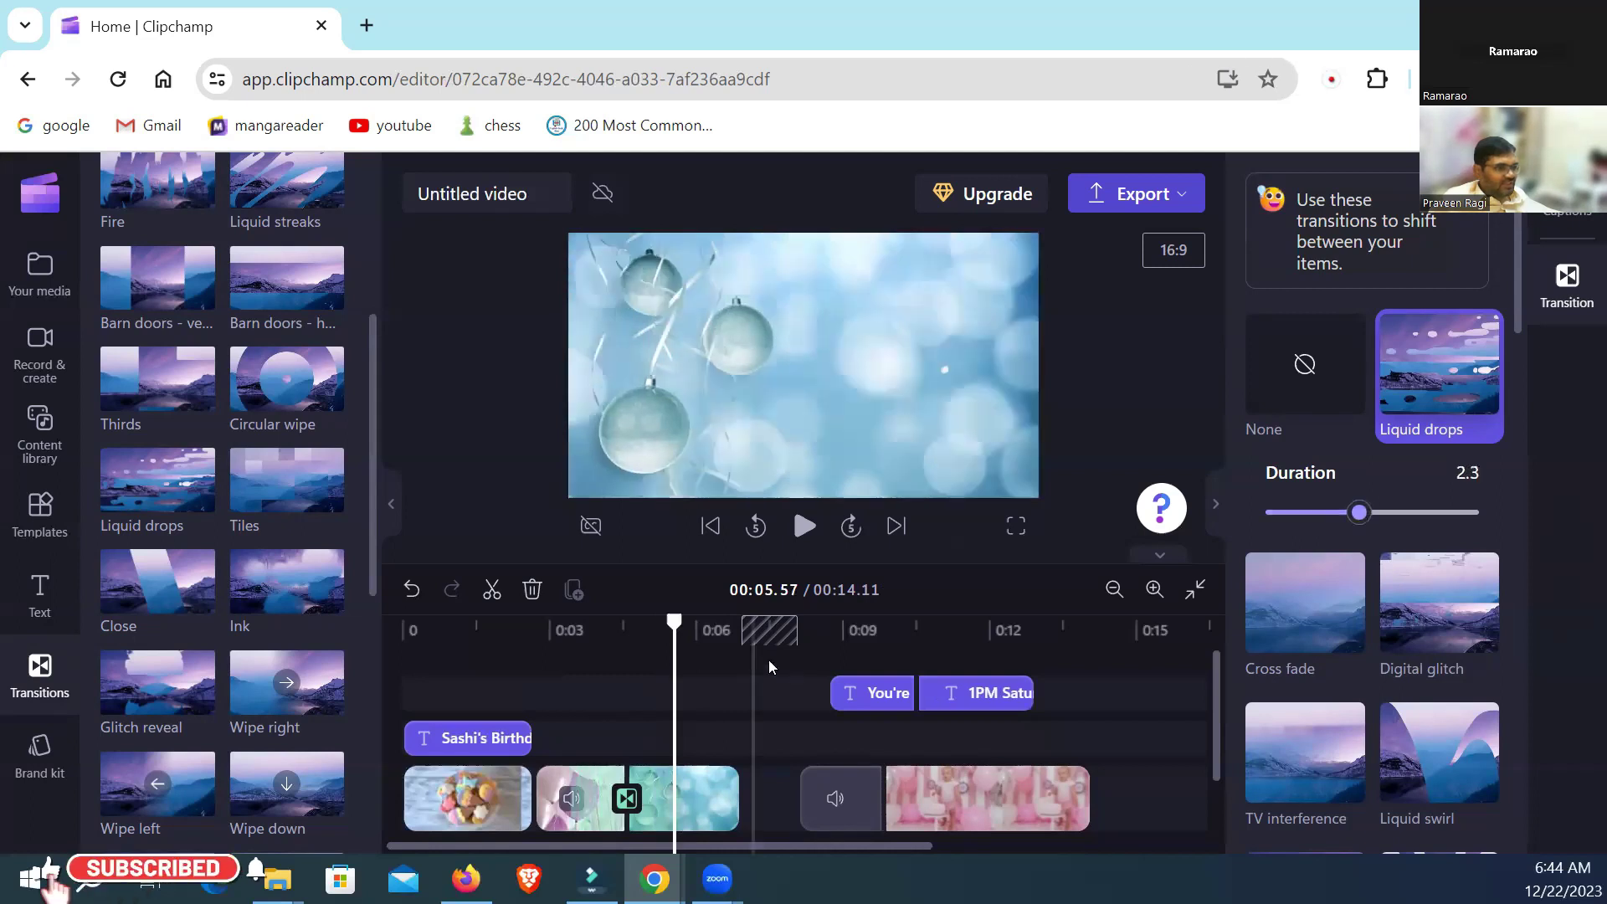
drag(676, 624, 555, 647)
click(810, 526)
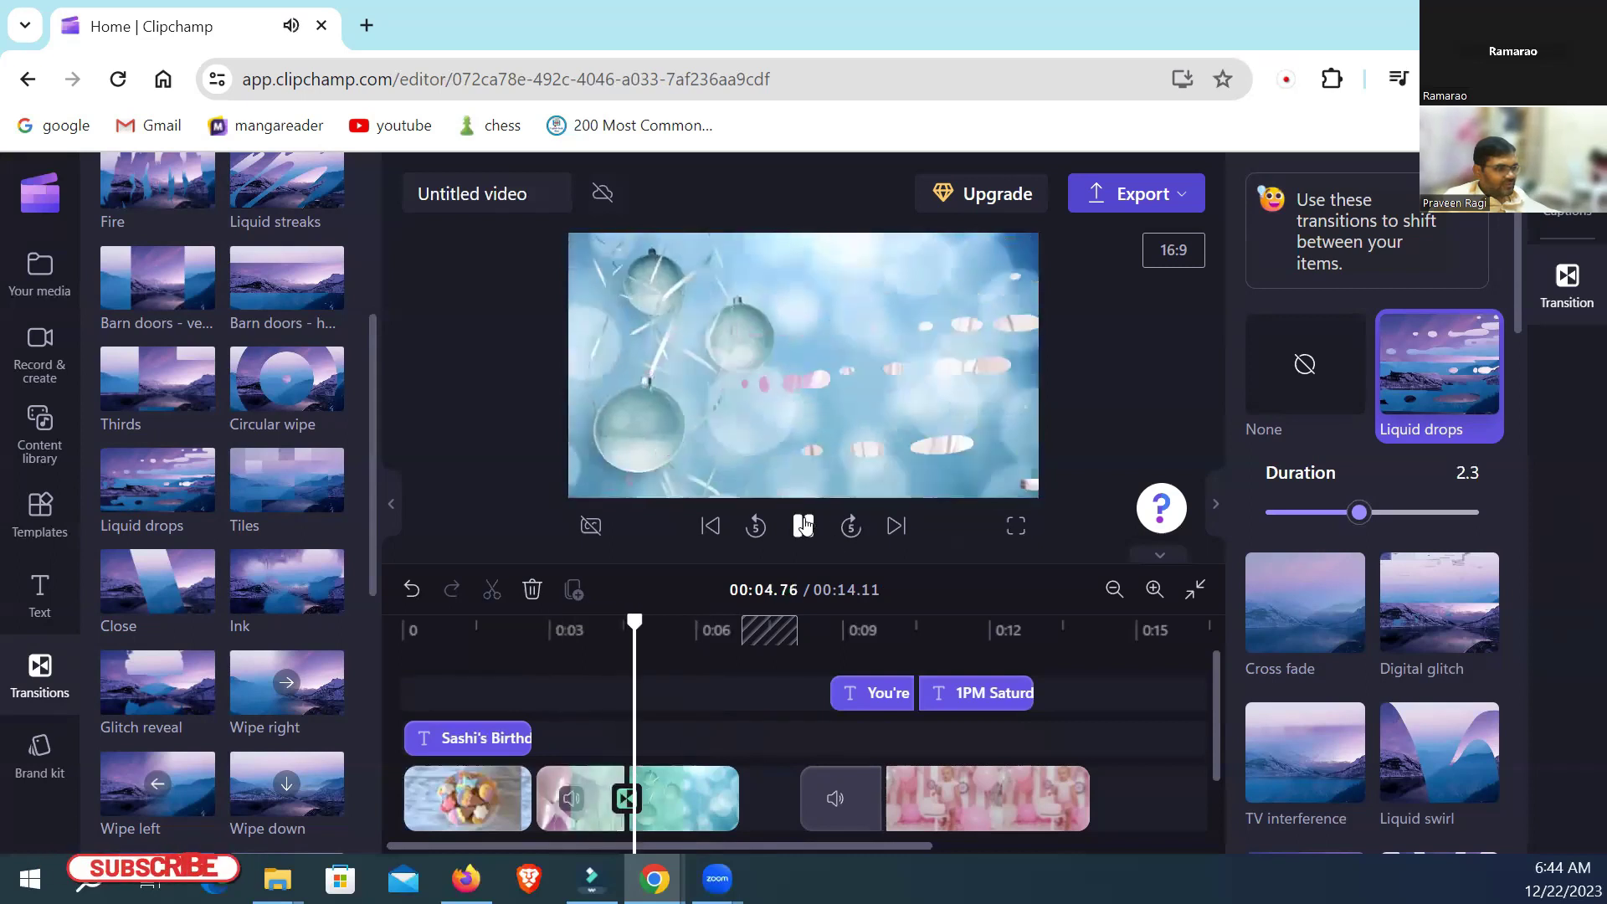
click(803, 525)
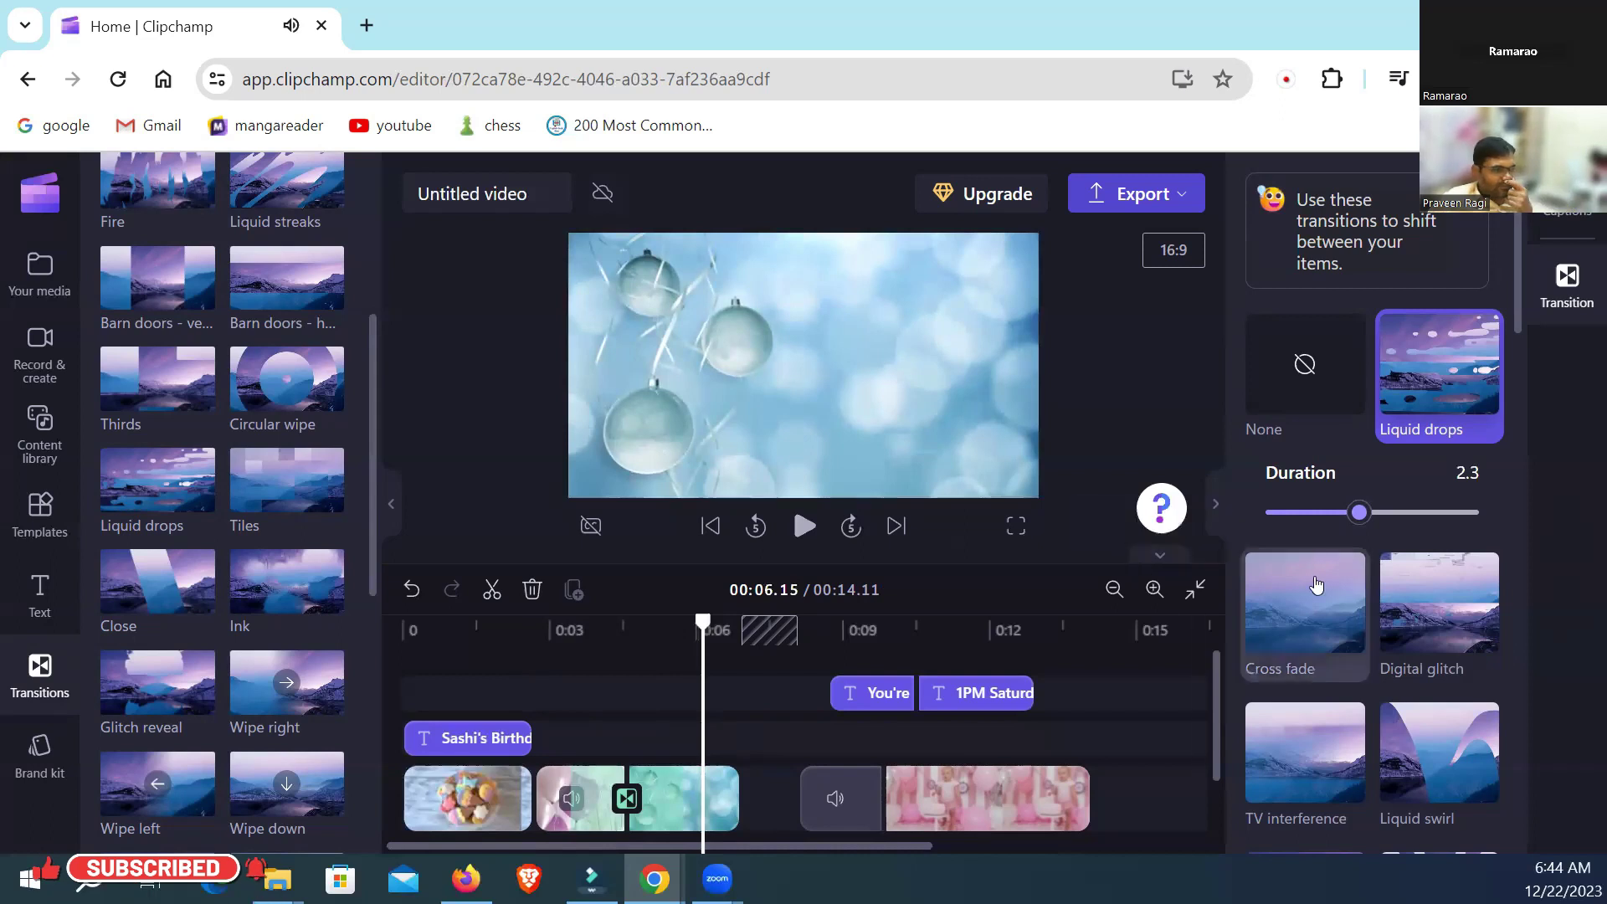
Step: Shorten the transition to 0.8 seconds, preview, try Circular wipe, then delete it
drag(1358, 512, 1295, 531)
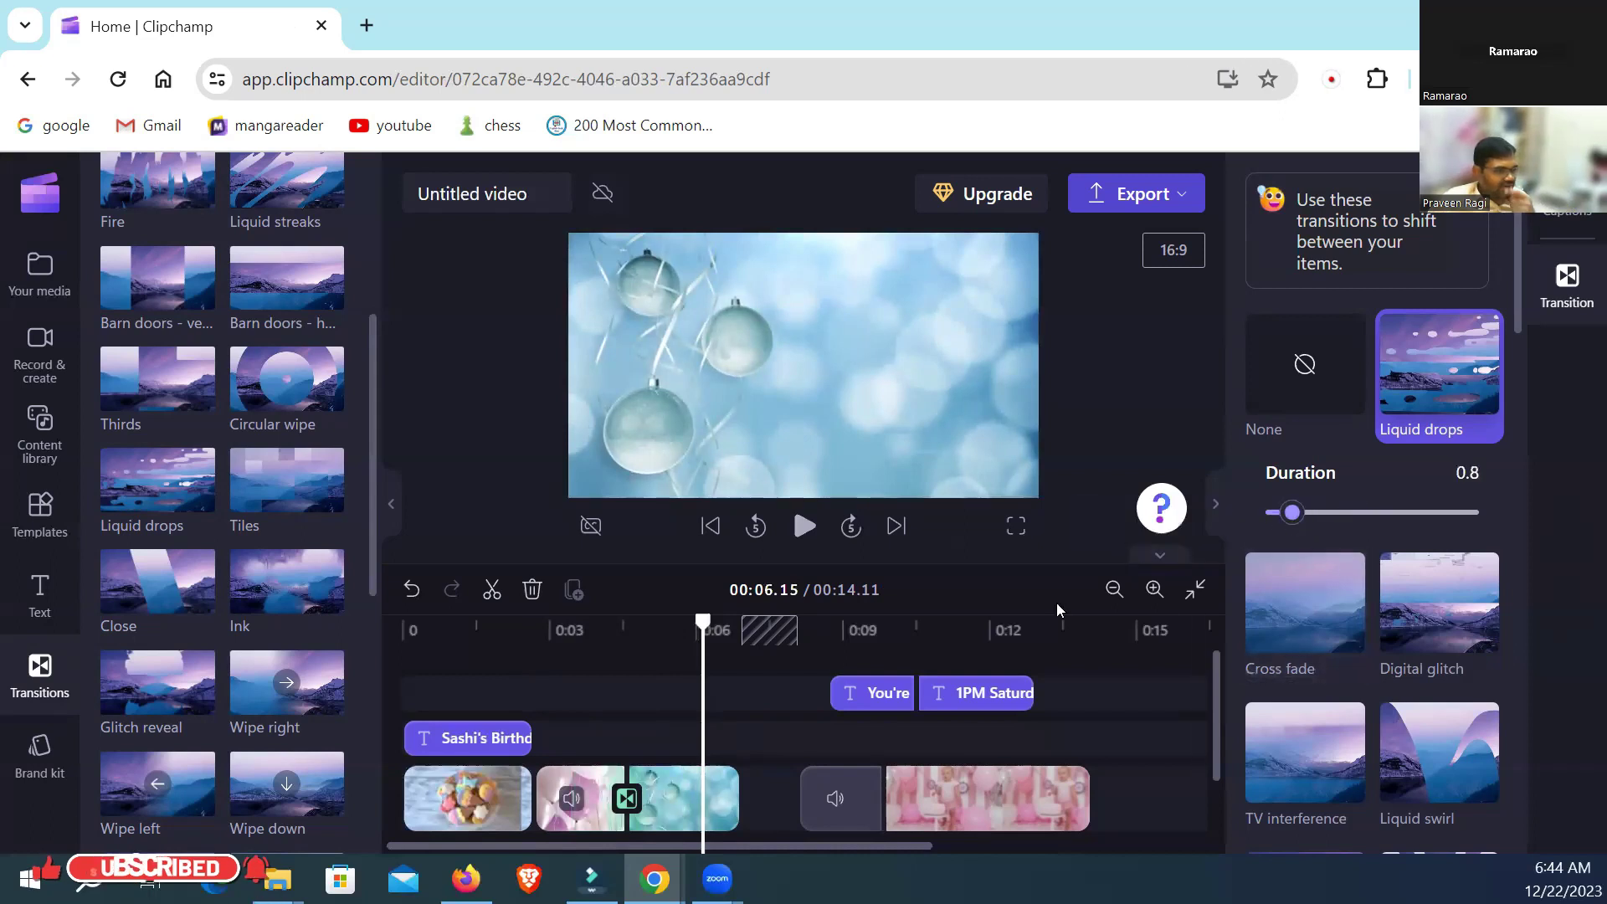
click(590, 642)
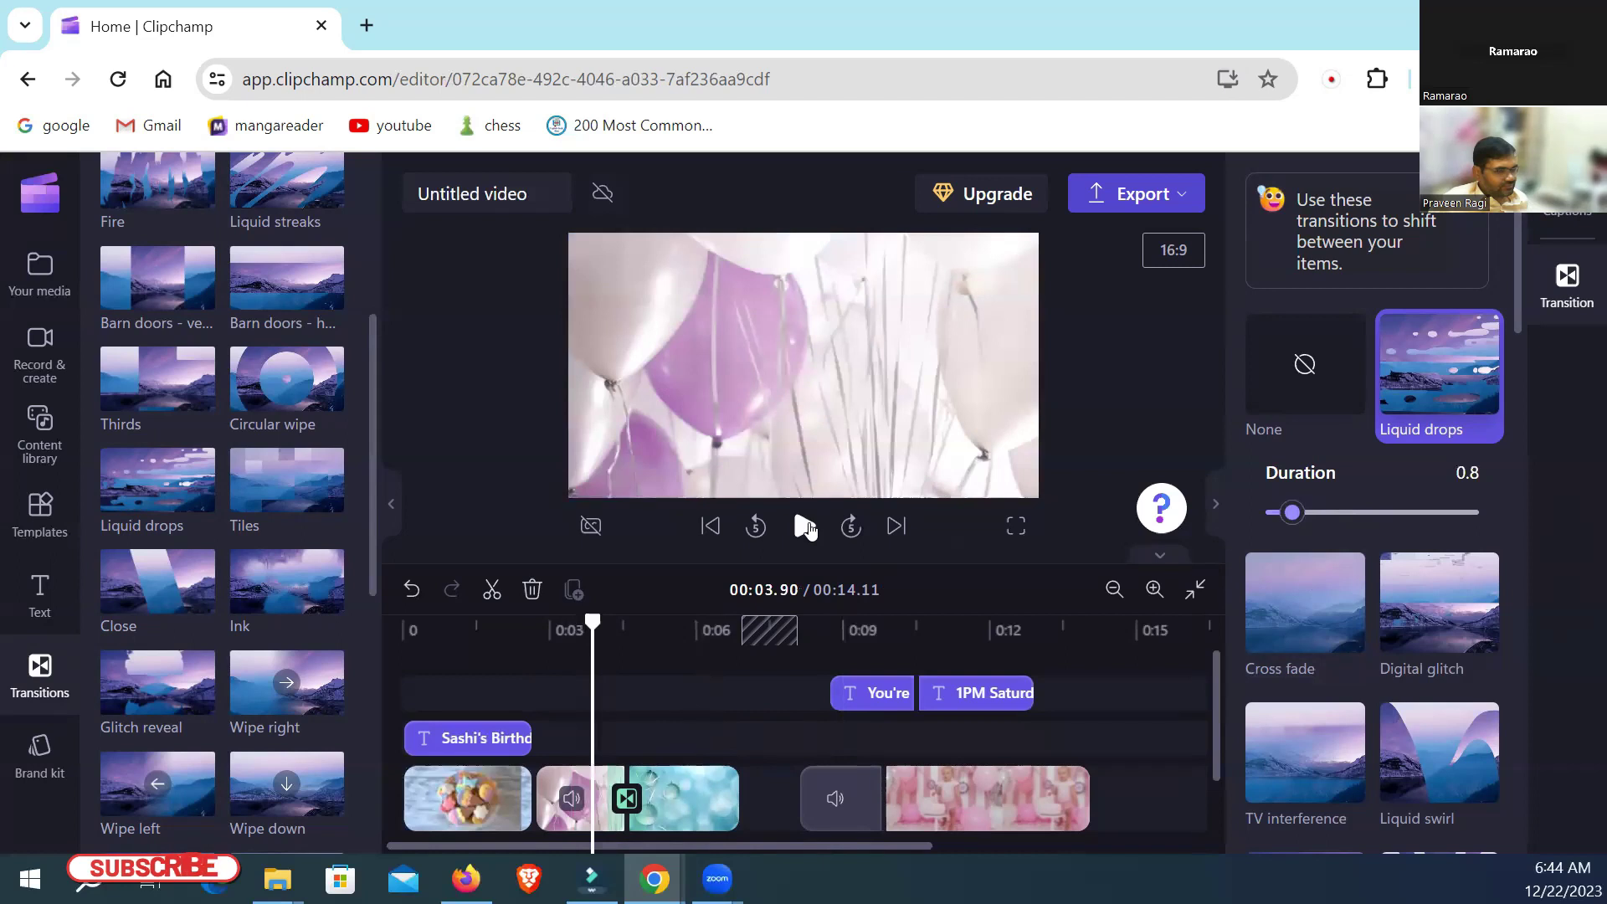
click(805, 526)
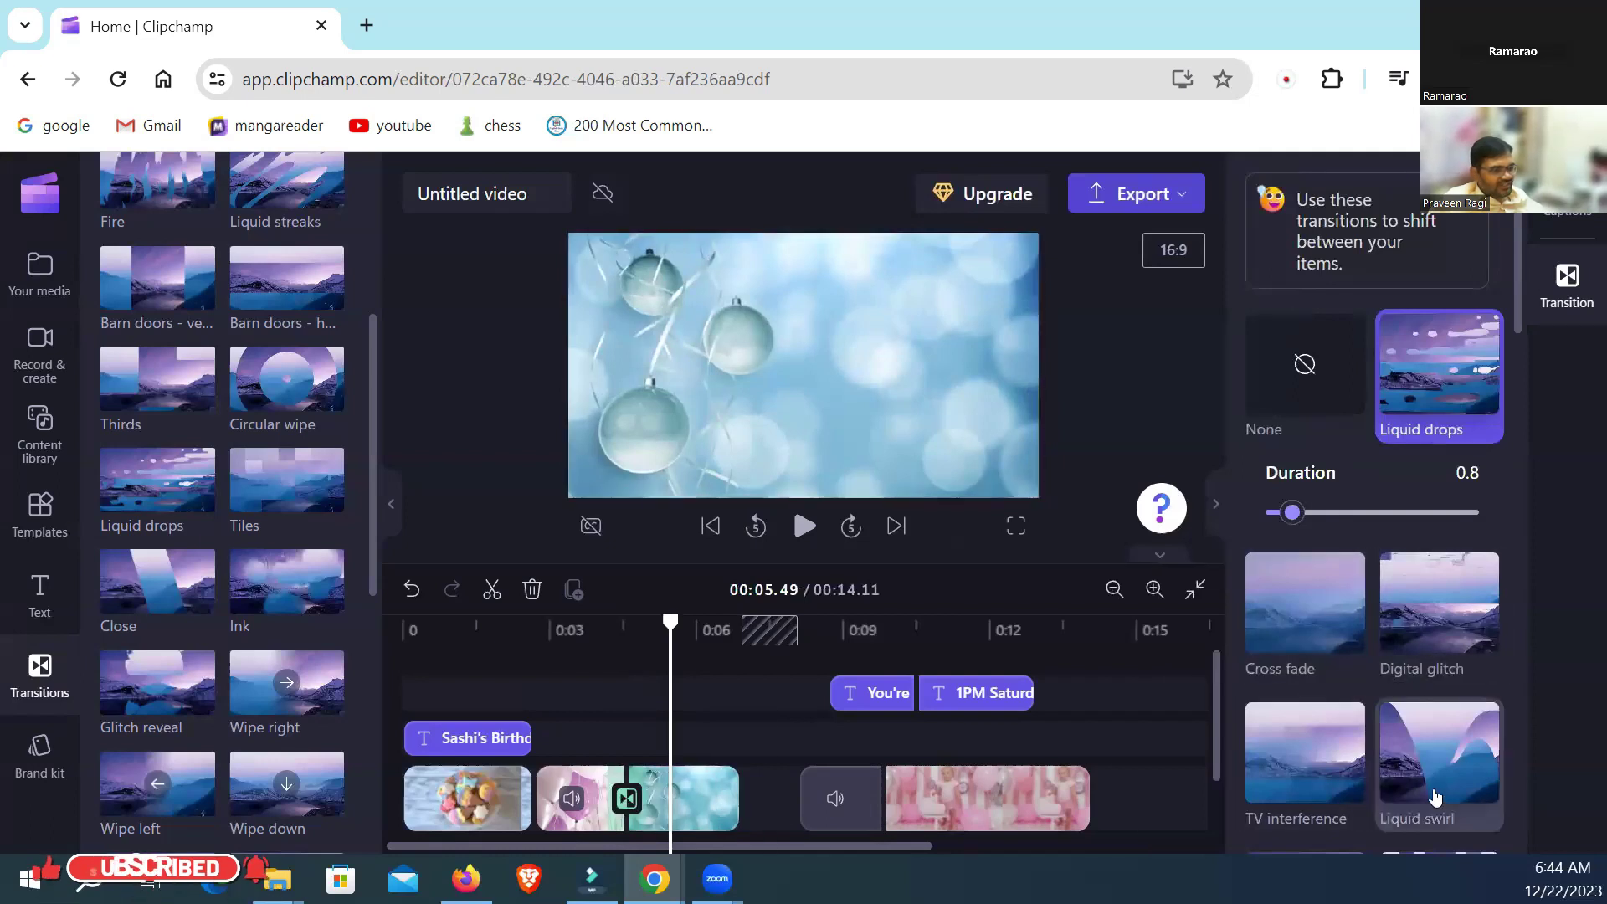
scroll(1488, 754, down, 7)
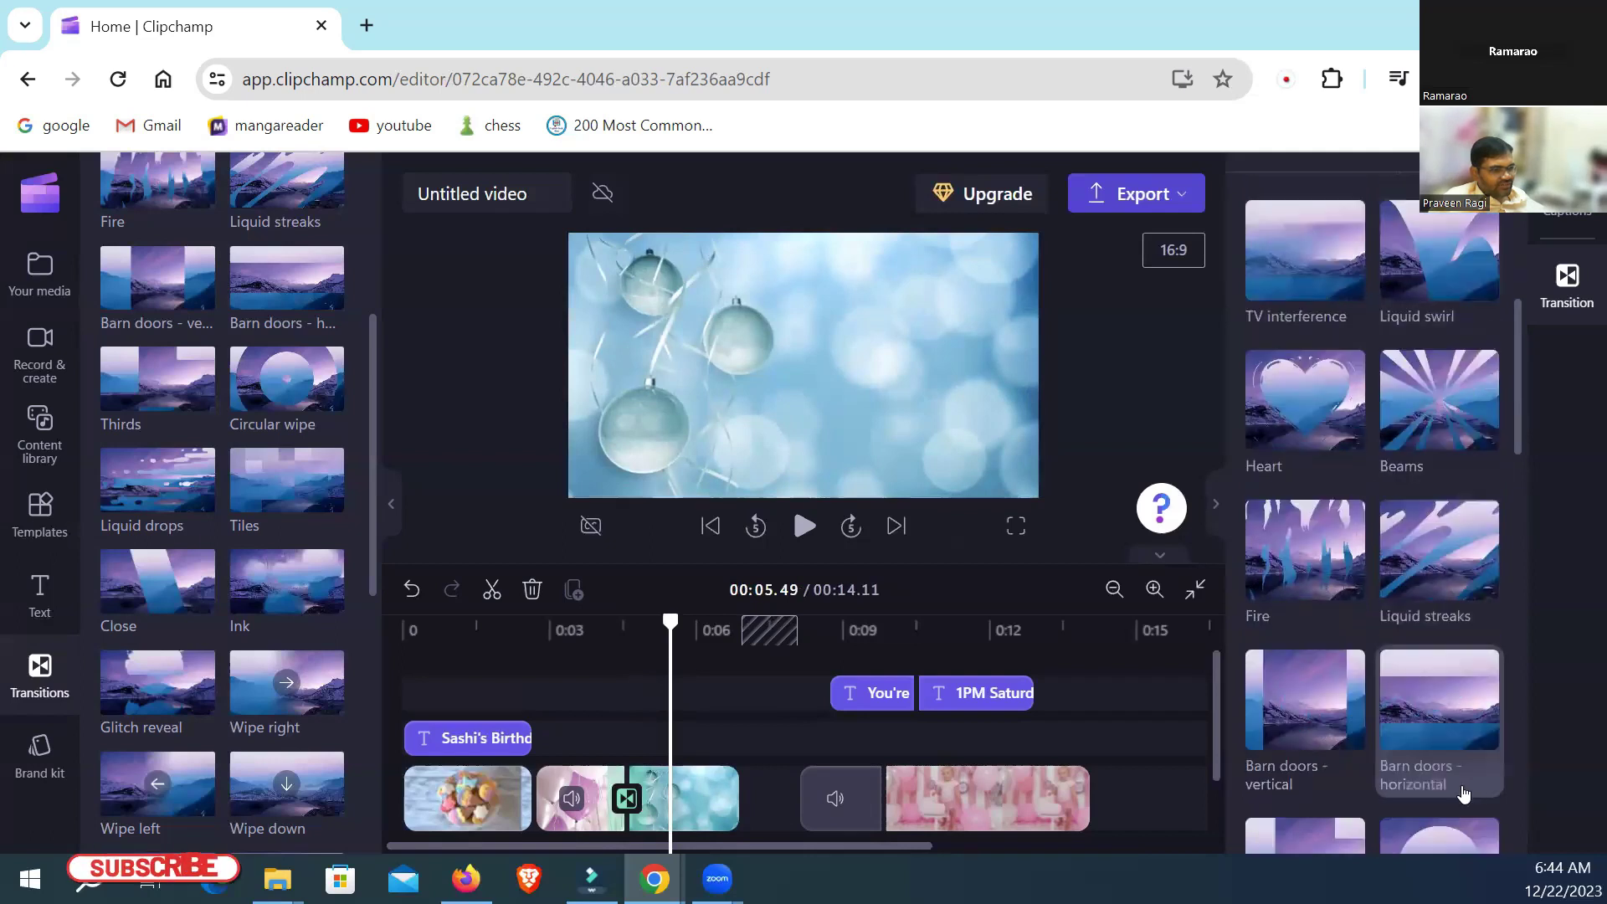
click(1470, 744)
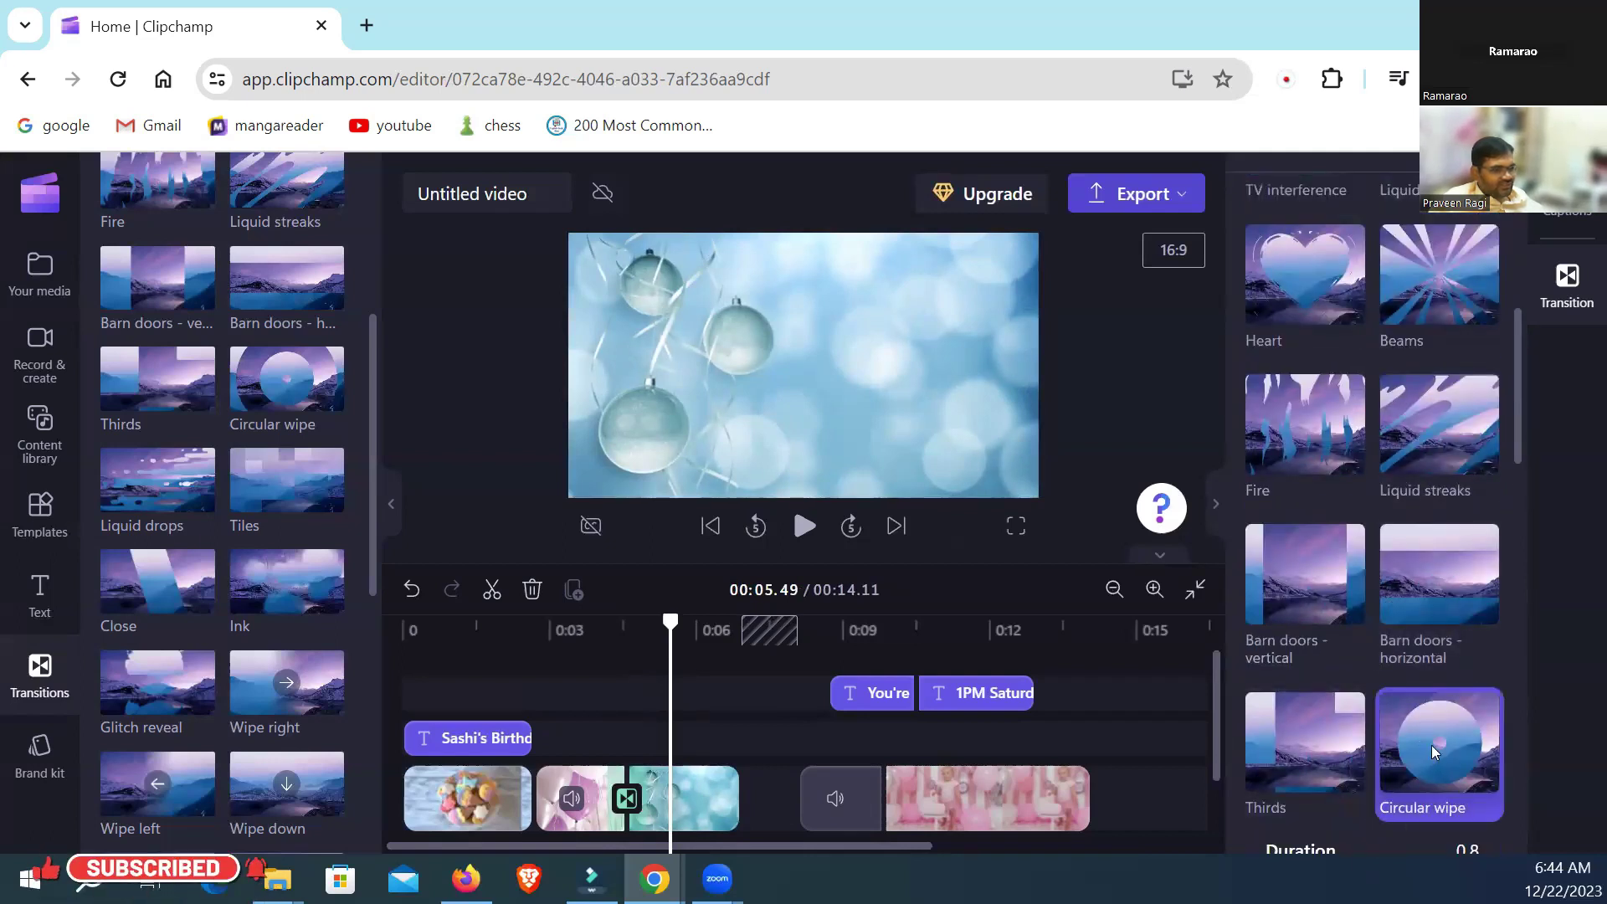
key(Delete)
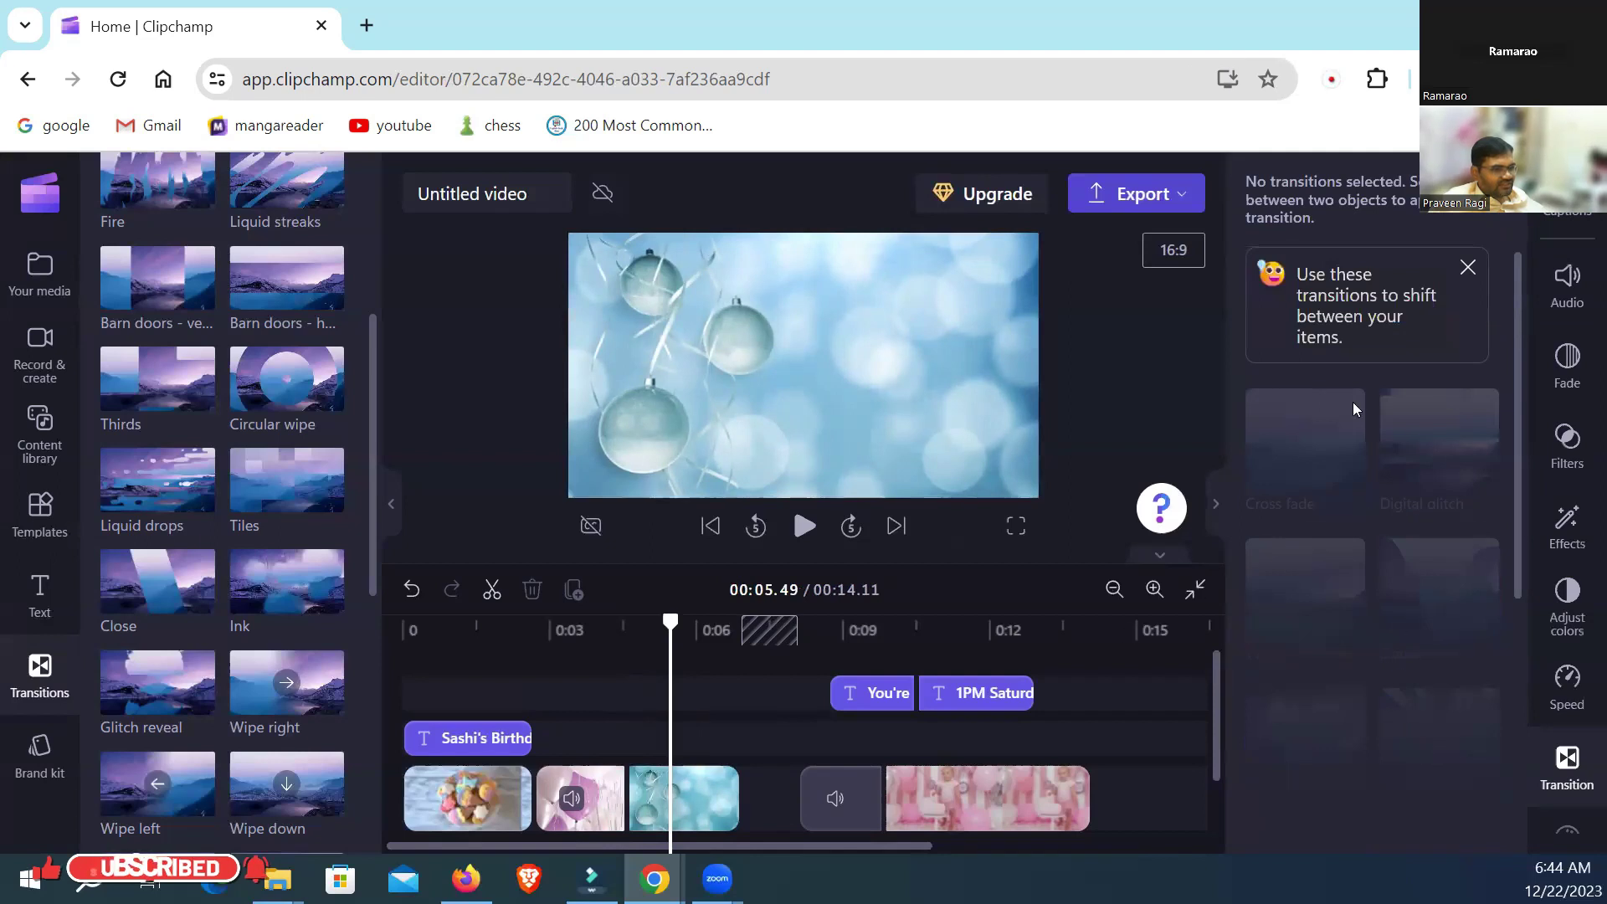
click(1468, 267)
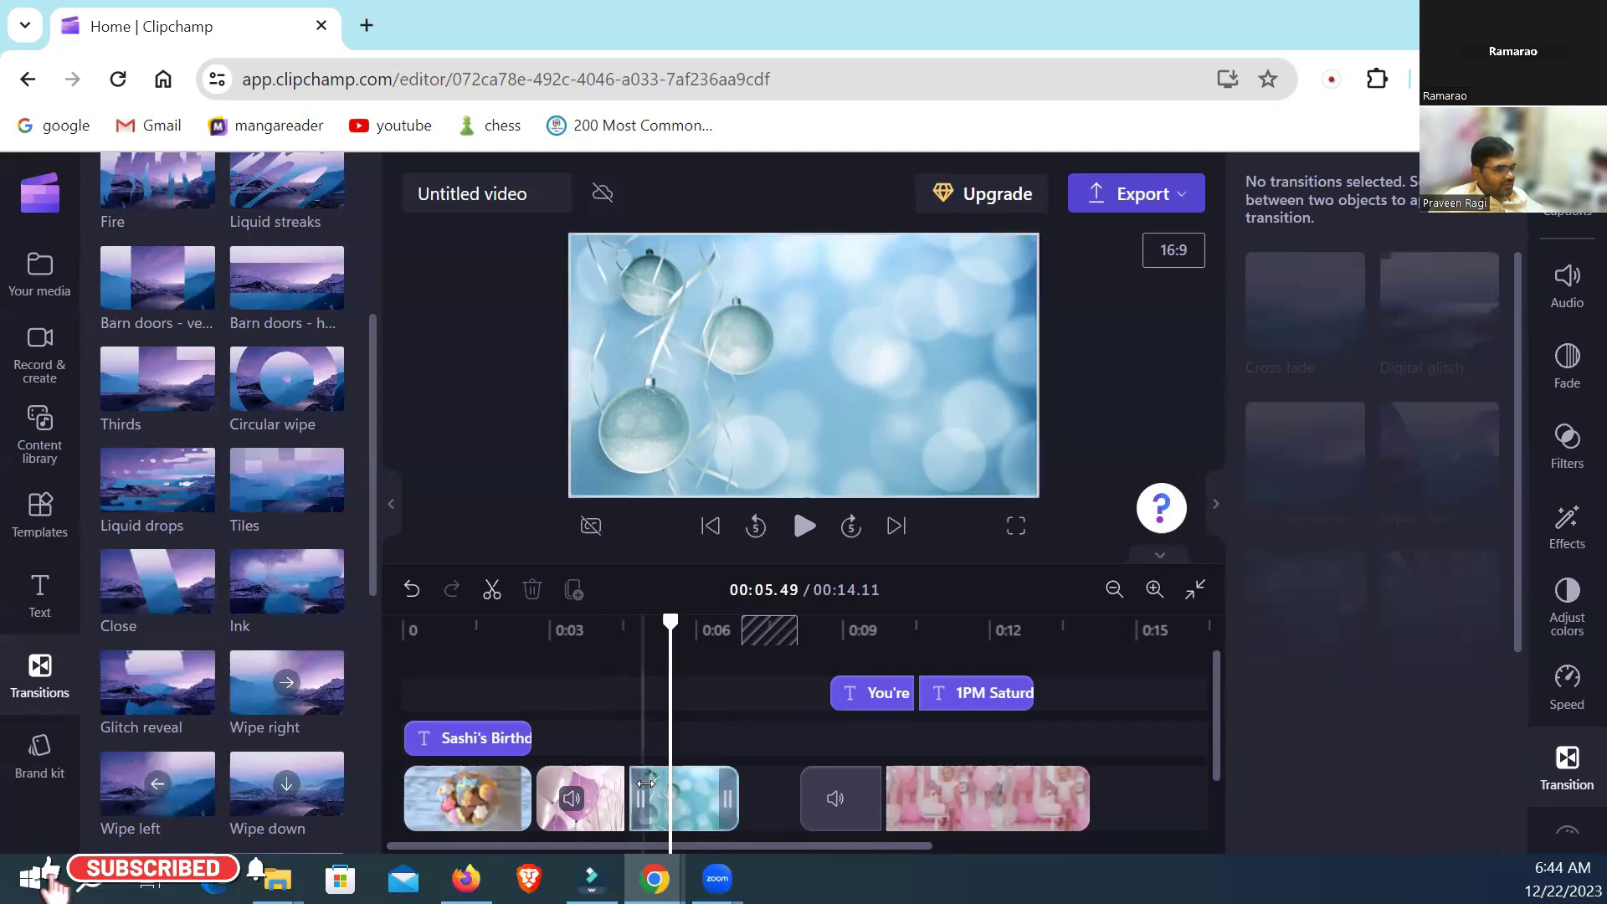
click(682, 797)
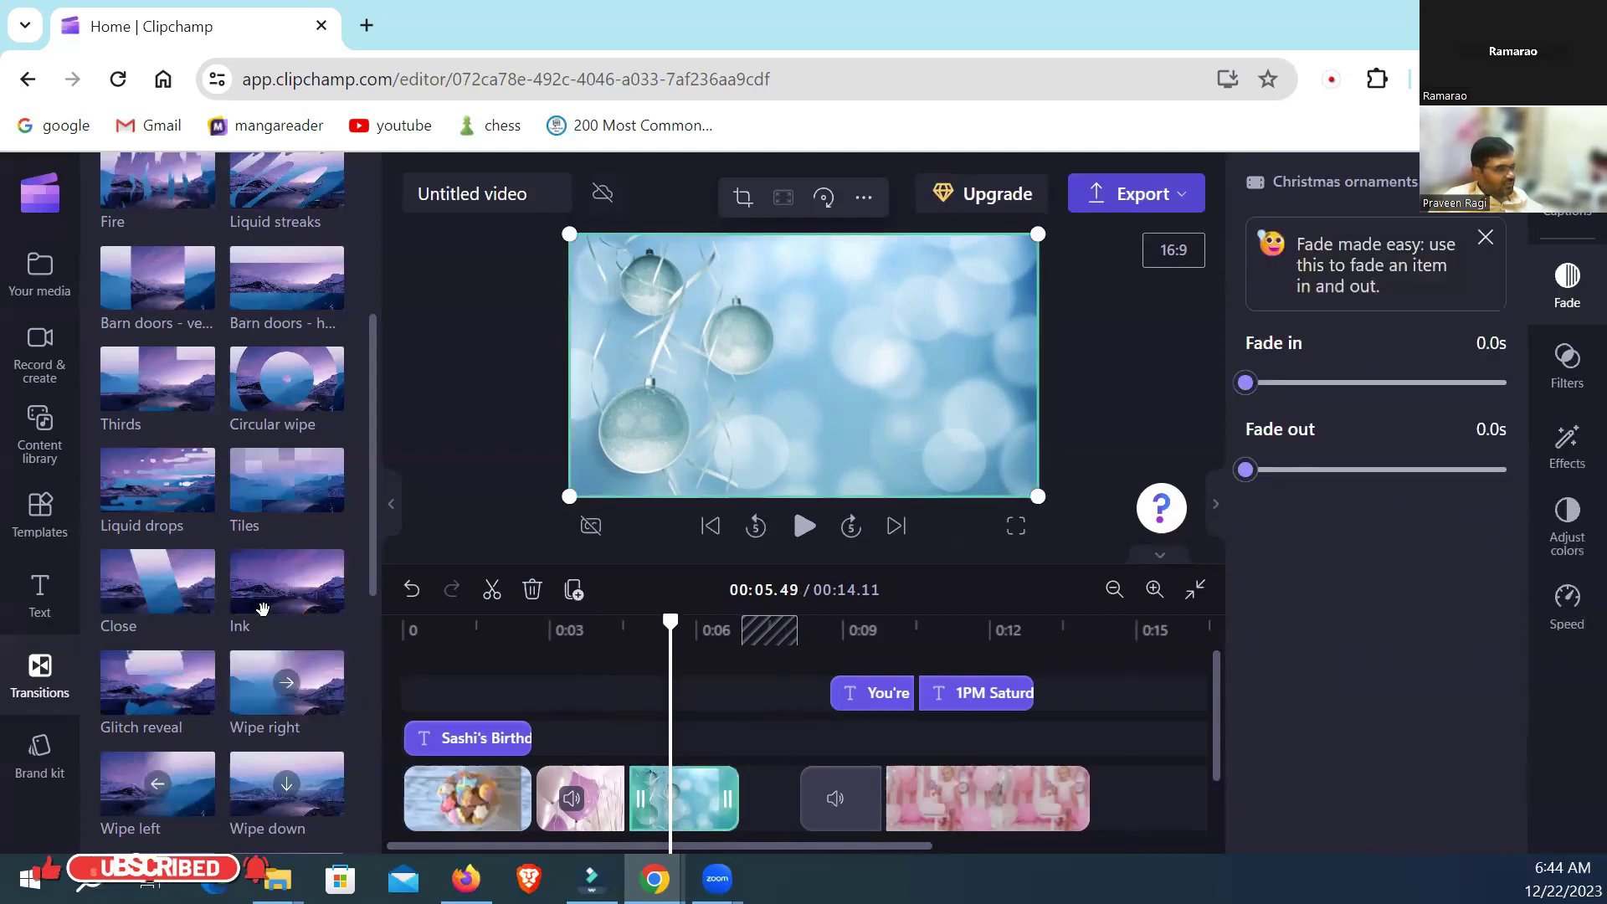
mouse_move(287, 381)
mouse_down()
mouse_move(617, 728)
mouse_move(629, 799)
mouse_up()
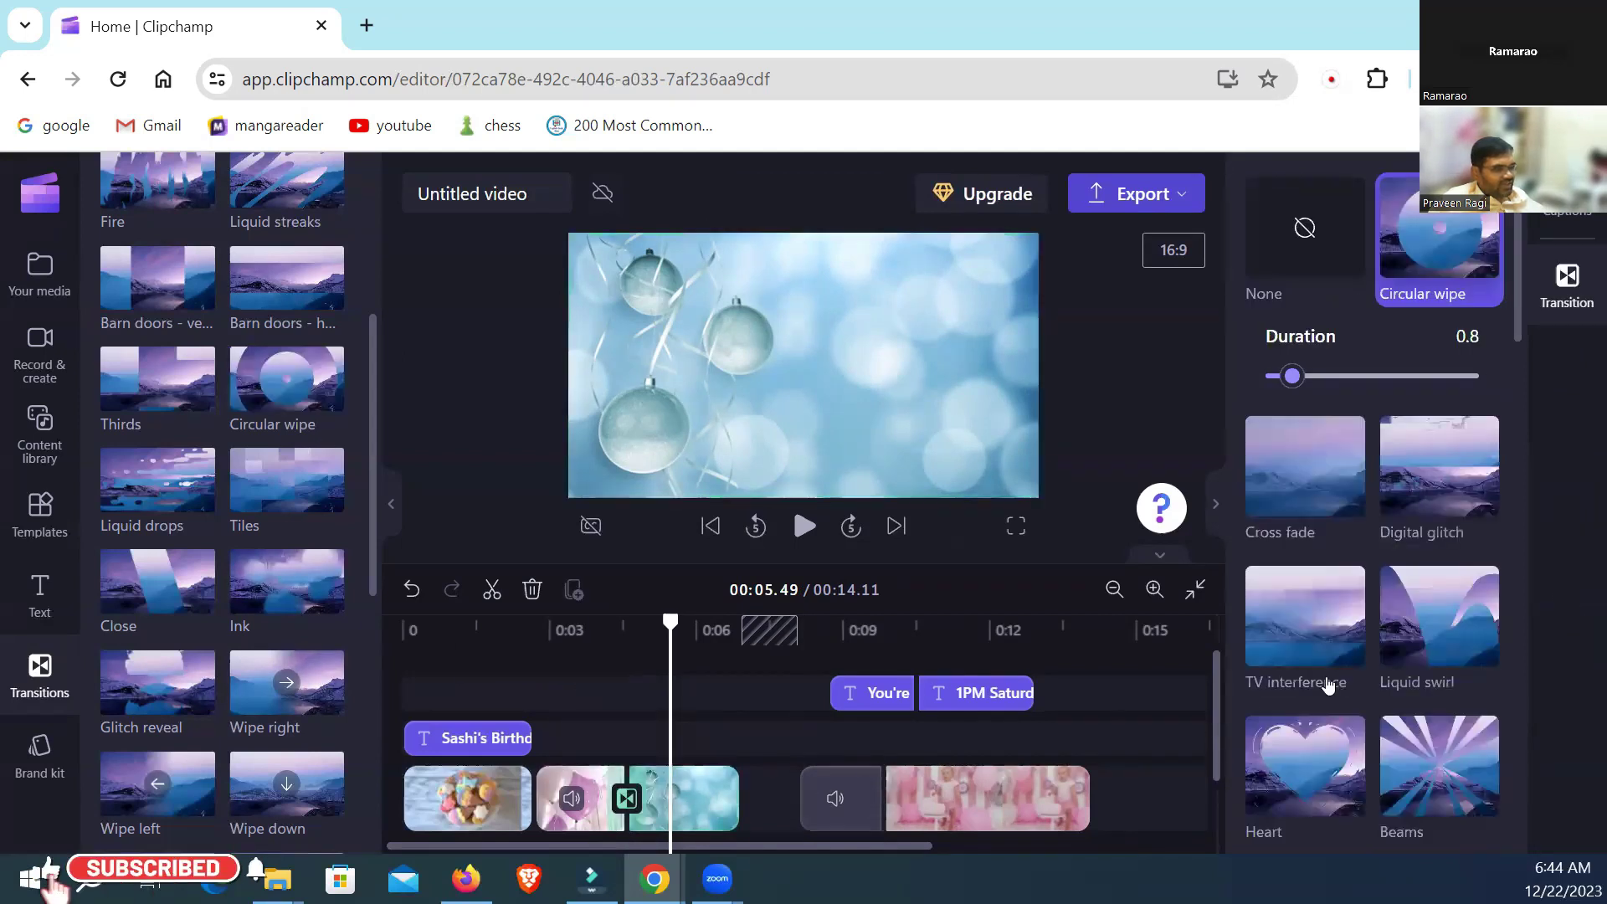
scroll(1328, 683, down, 5)
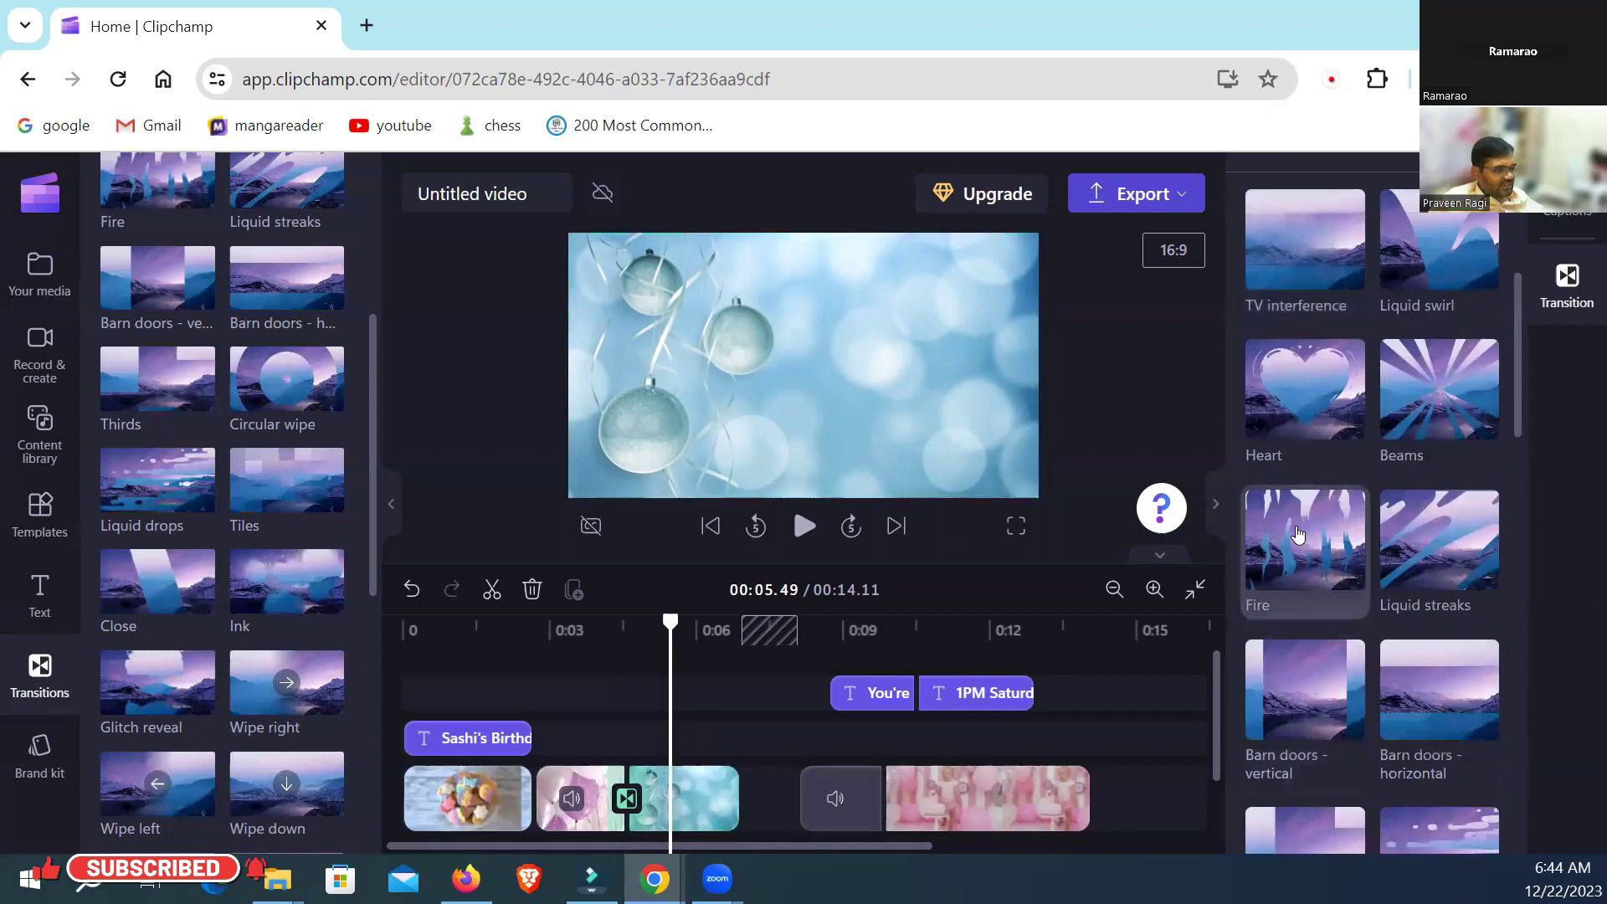
click(1298, 534)
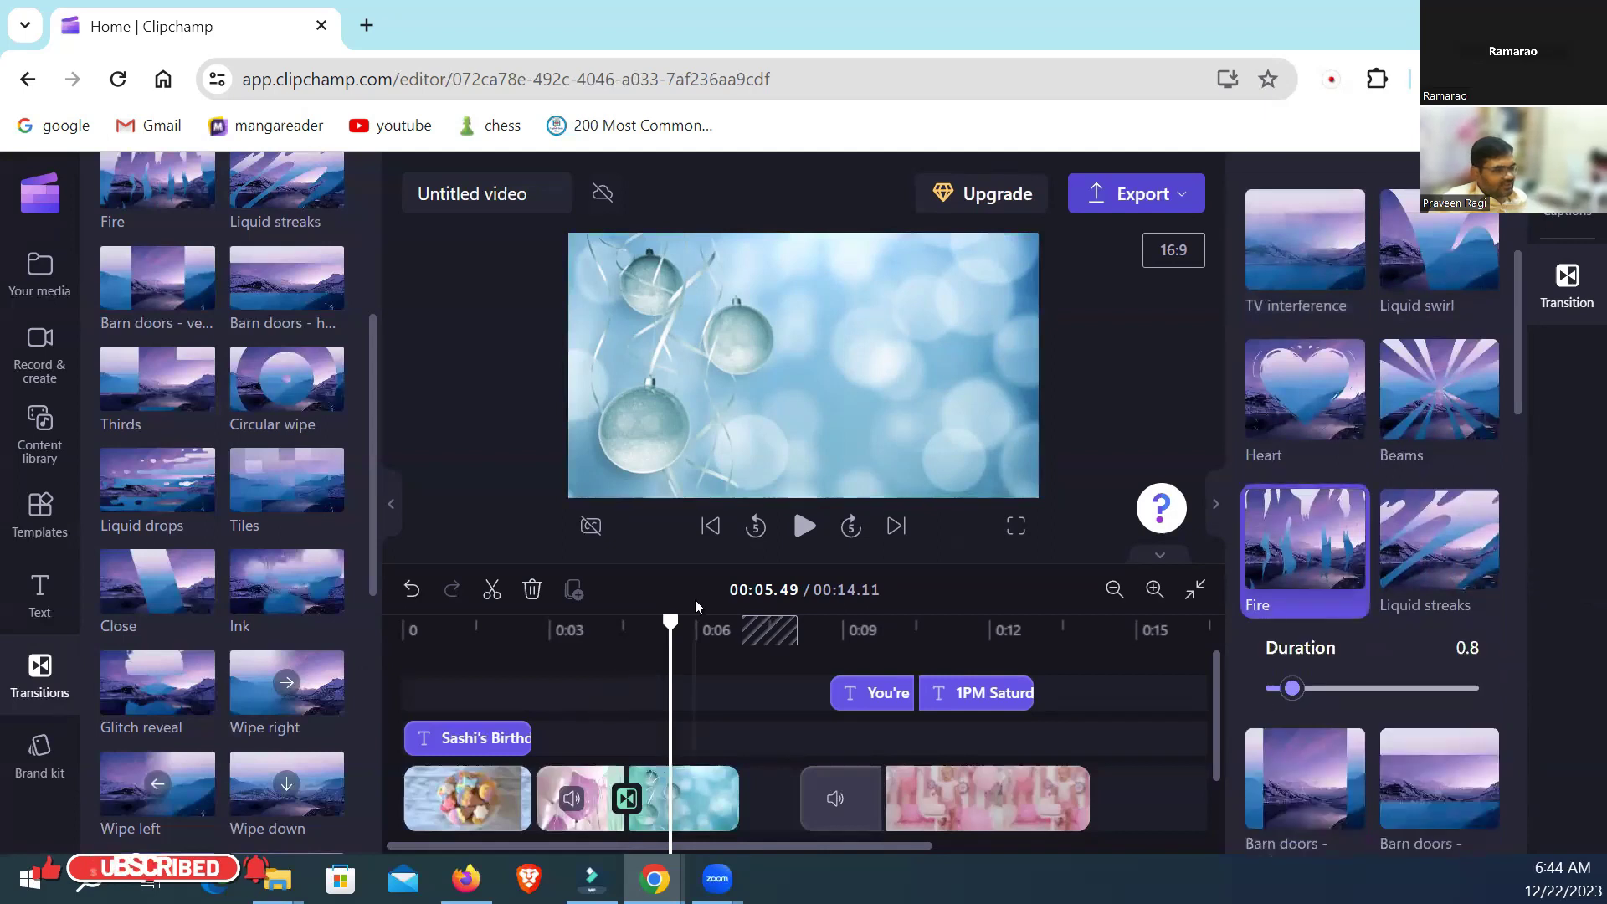
drag(670, 619, 584, 621)
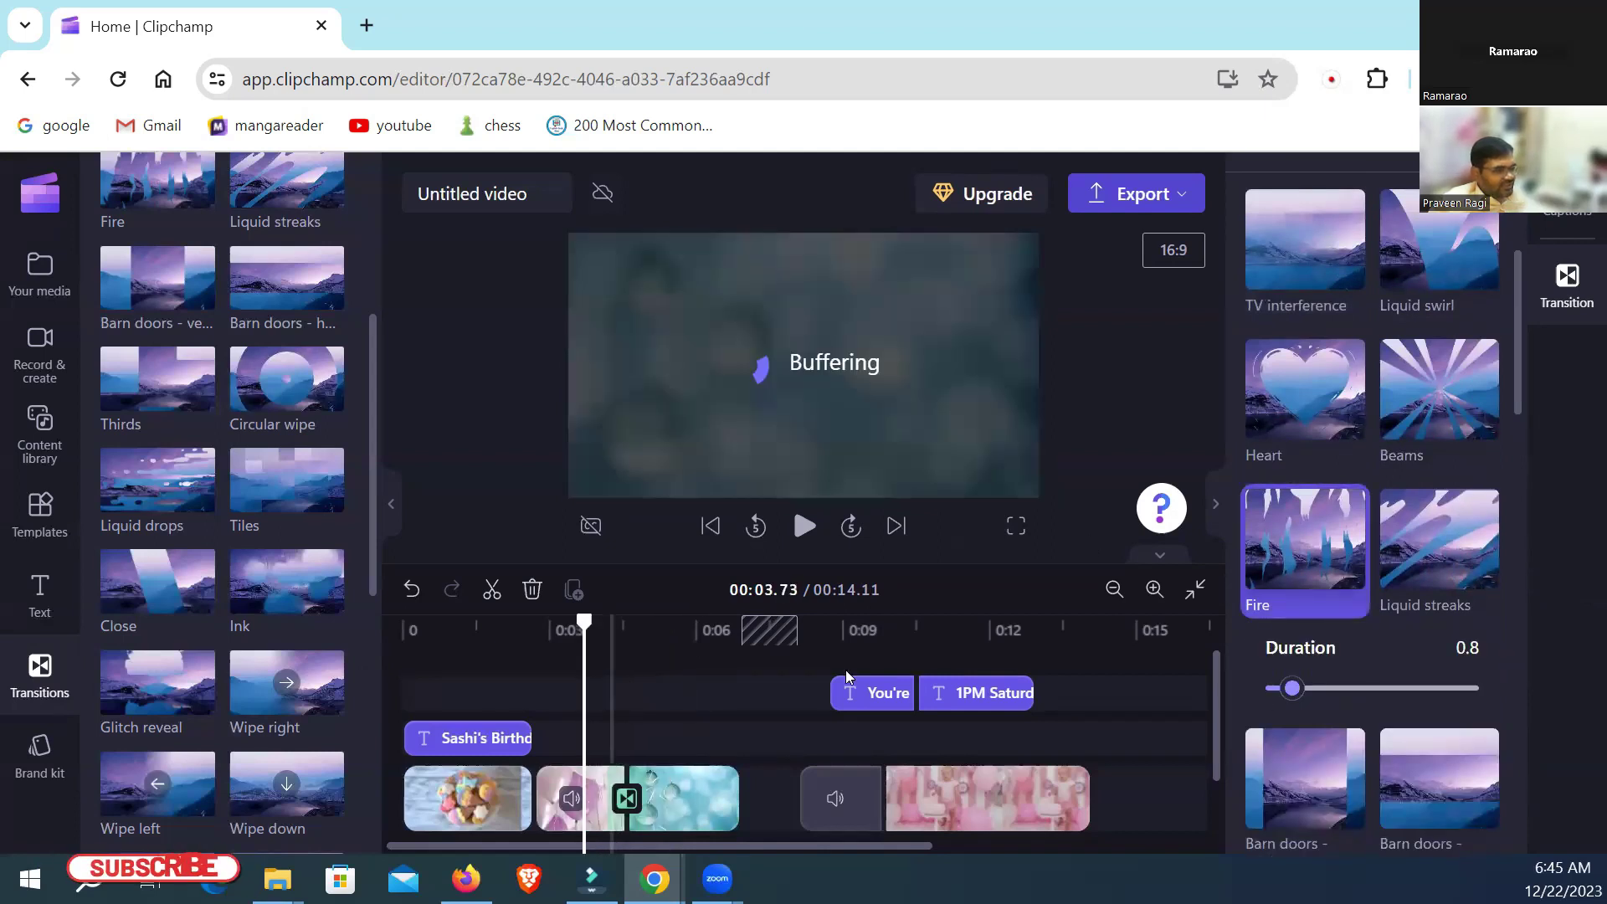
click(804, 527)
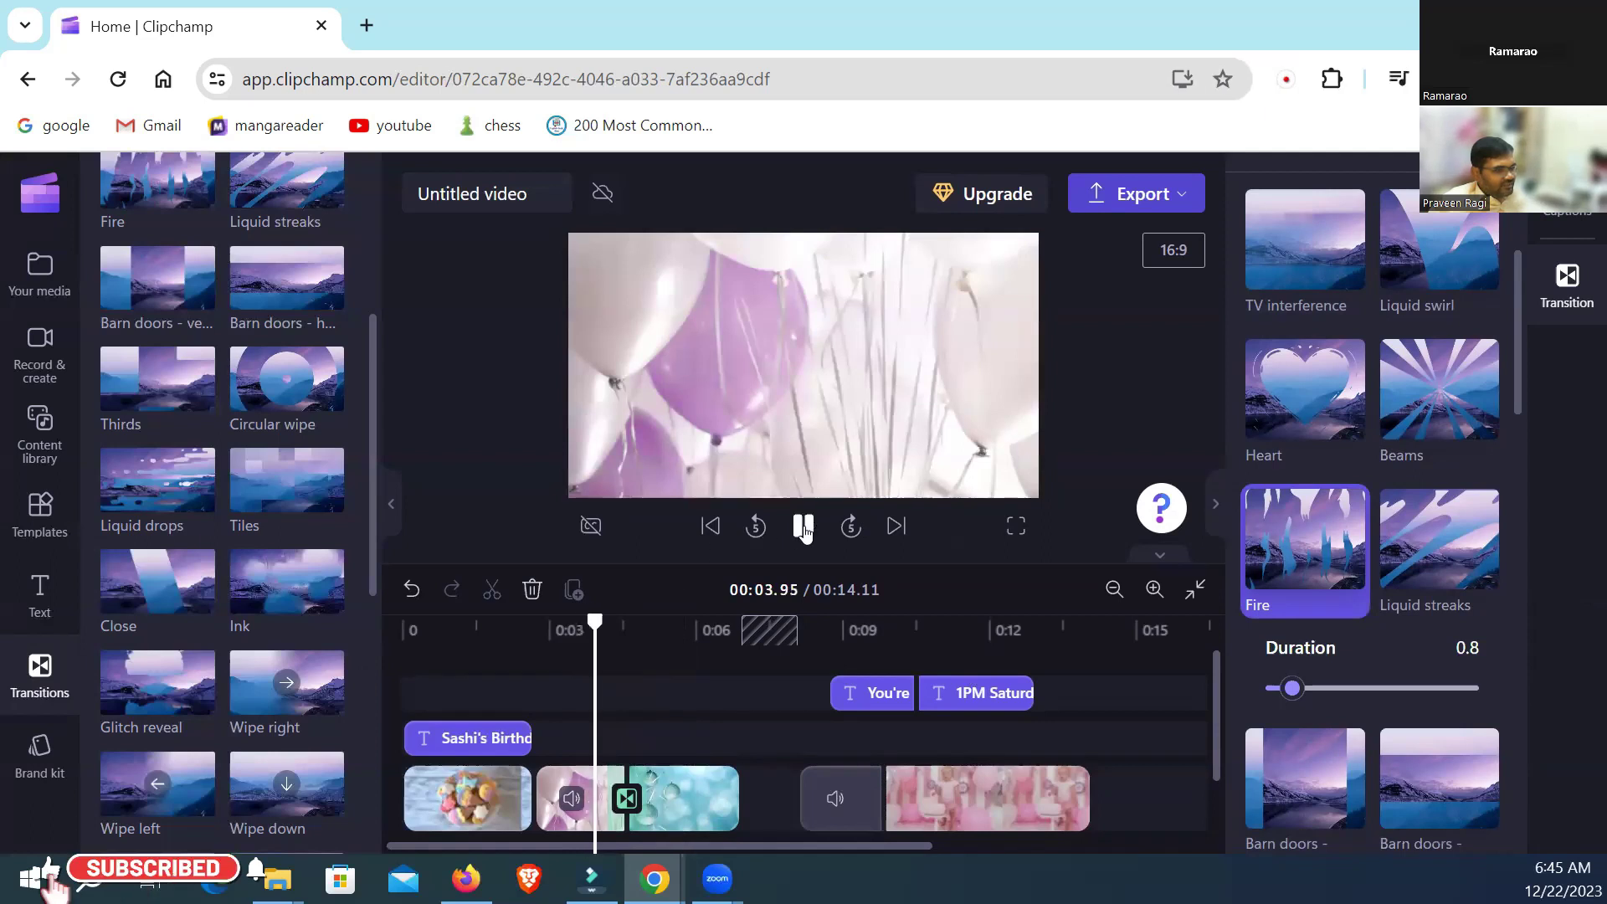
click(803, 526)
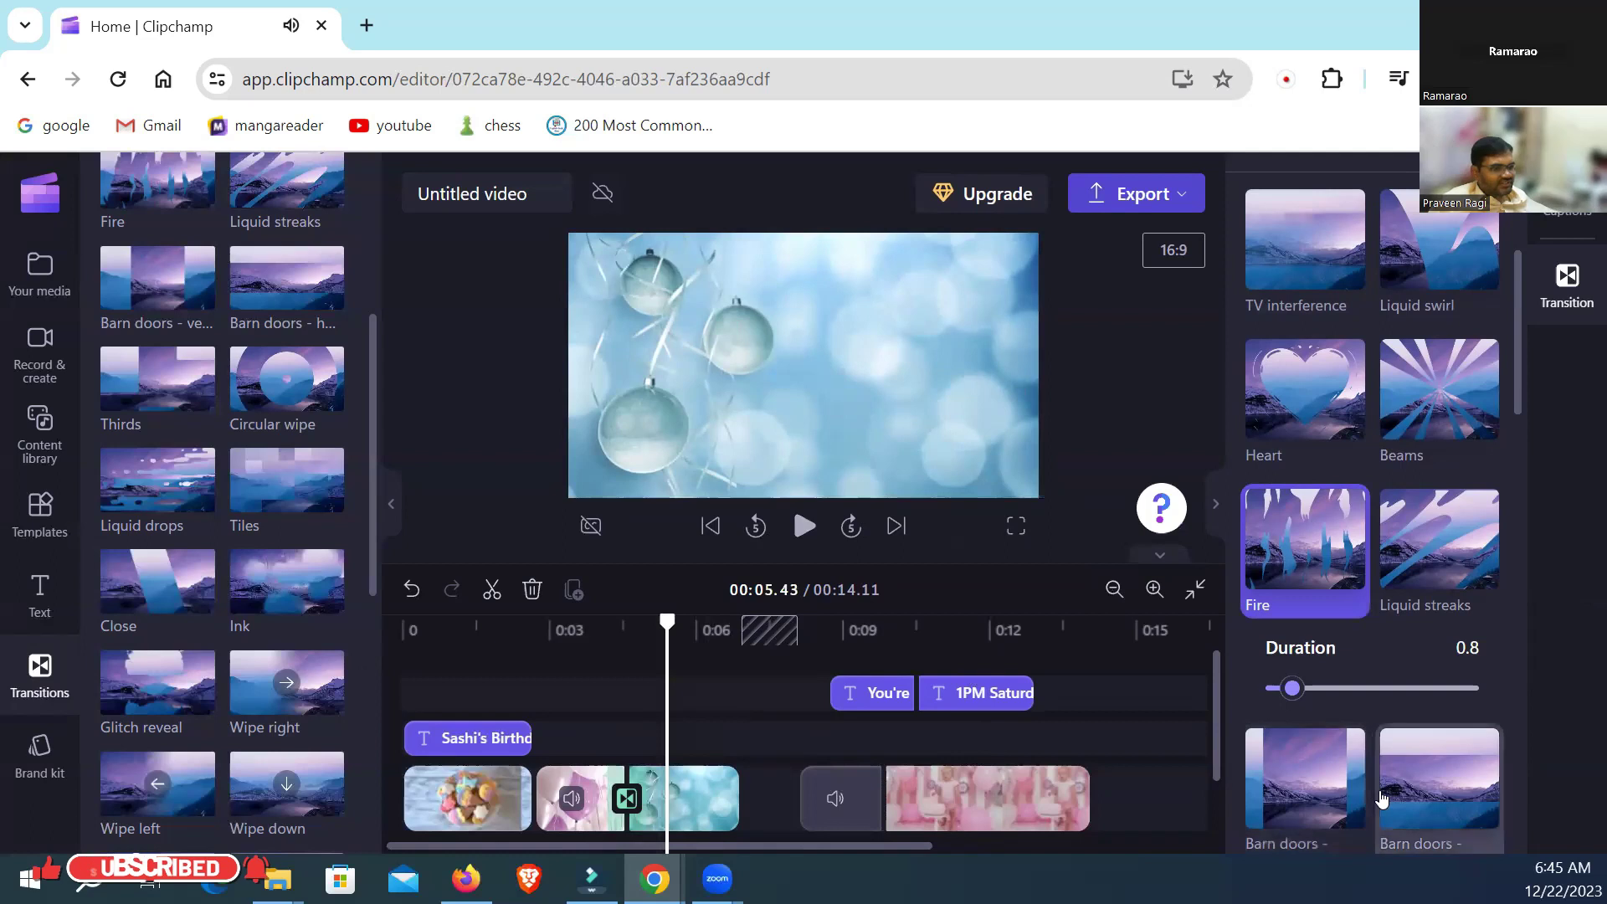
scroll(1308, 756, down, 4)
Step: Change the 0.8-second balloons–ornaments transition to Tiles, preview it, and select the ornaments clip
click(1305, 724)
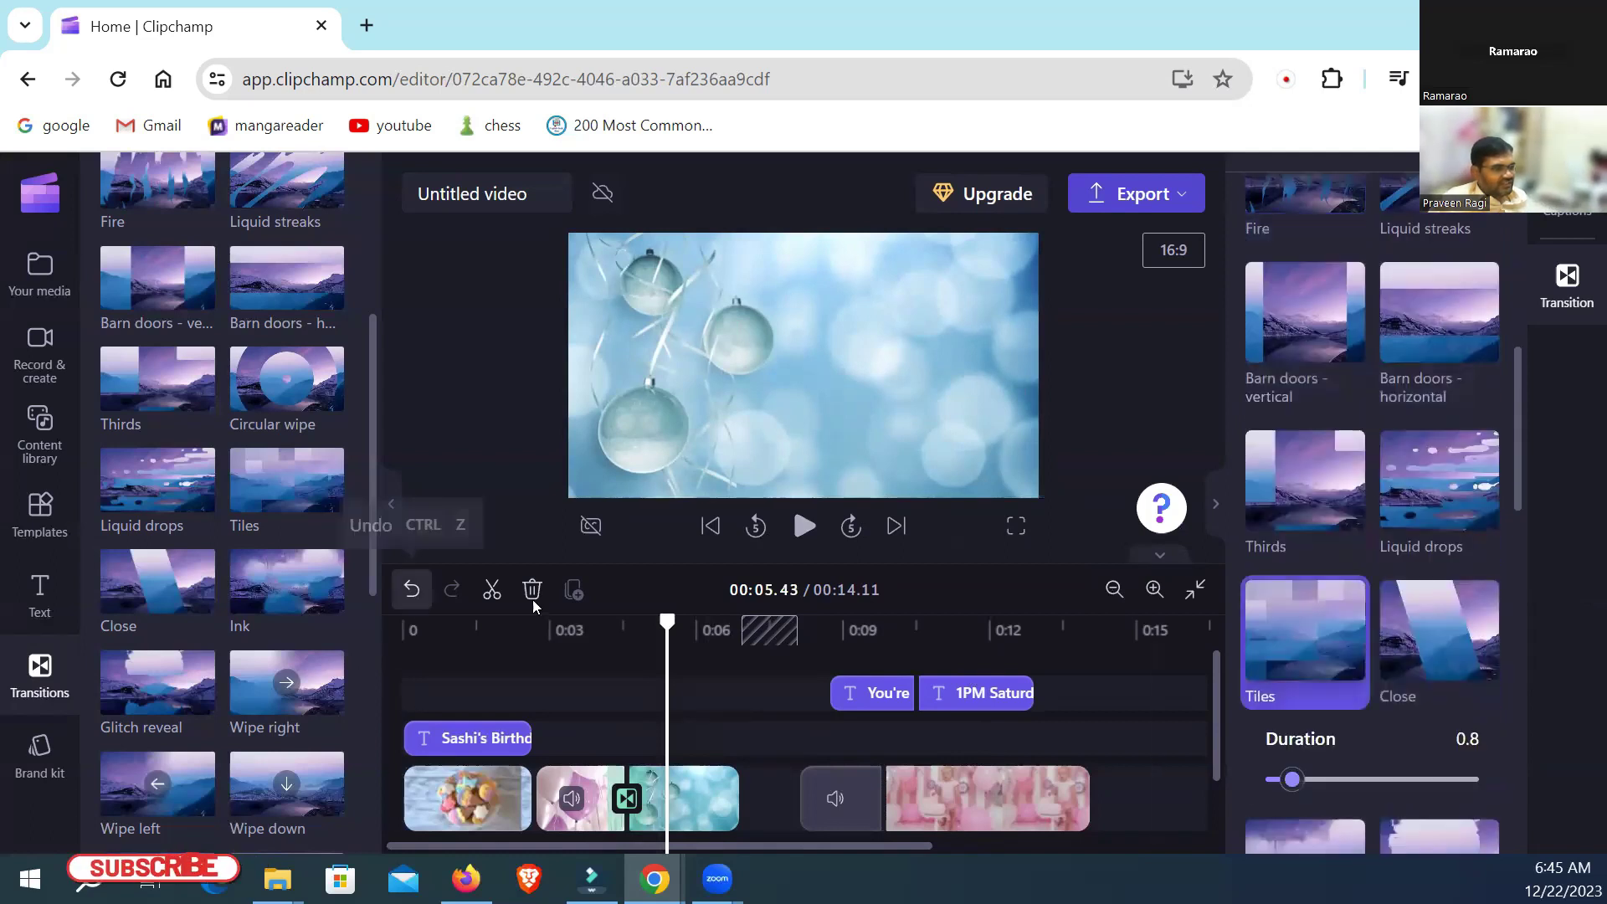
drag(667, 624, 590, 638)
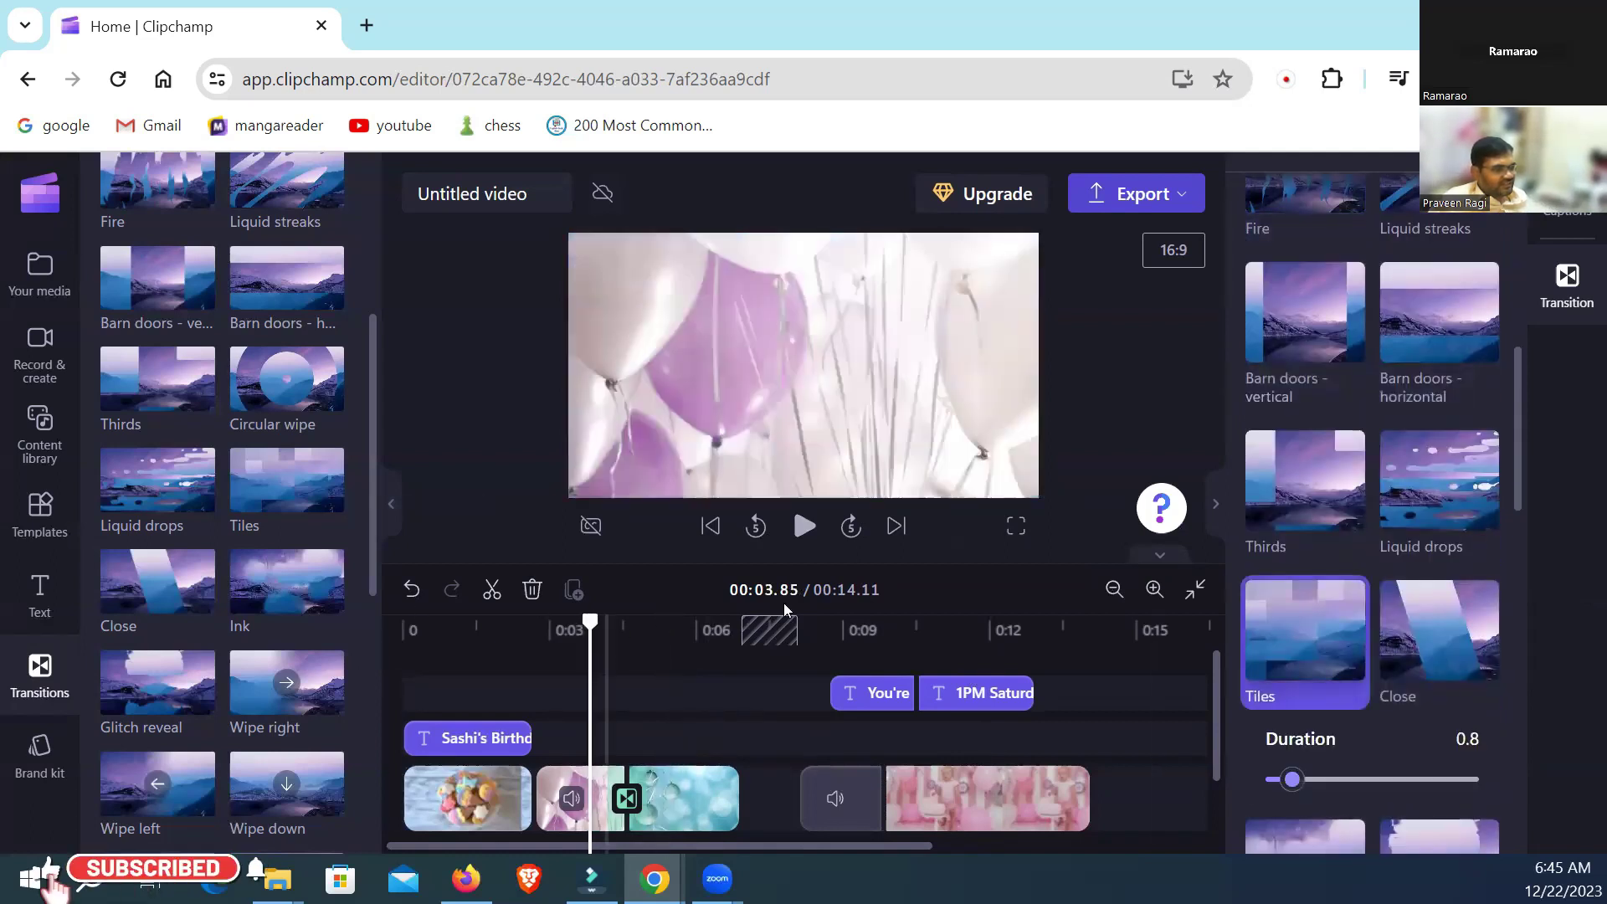
click(805, 525)
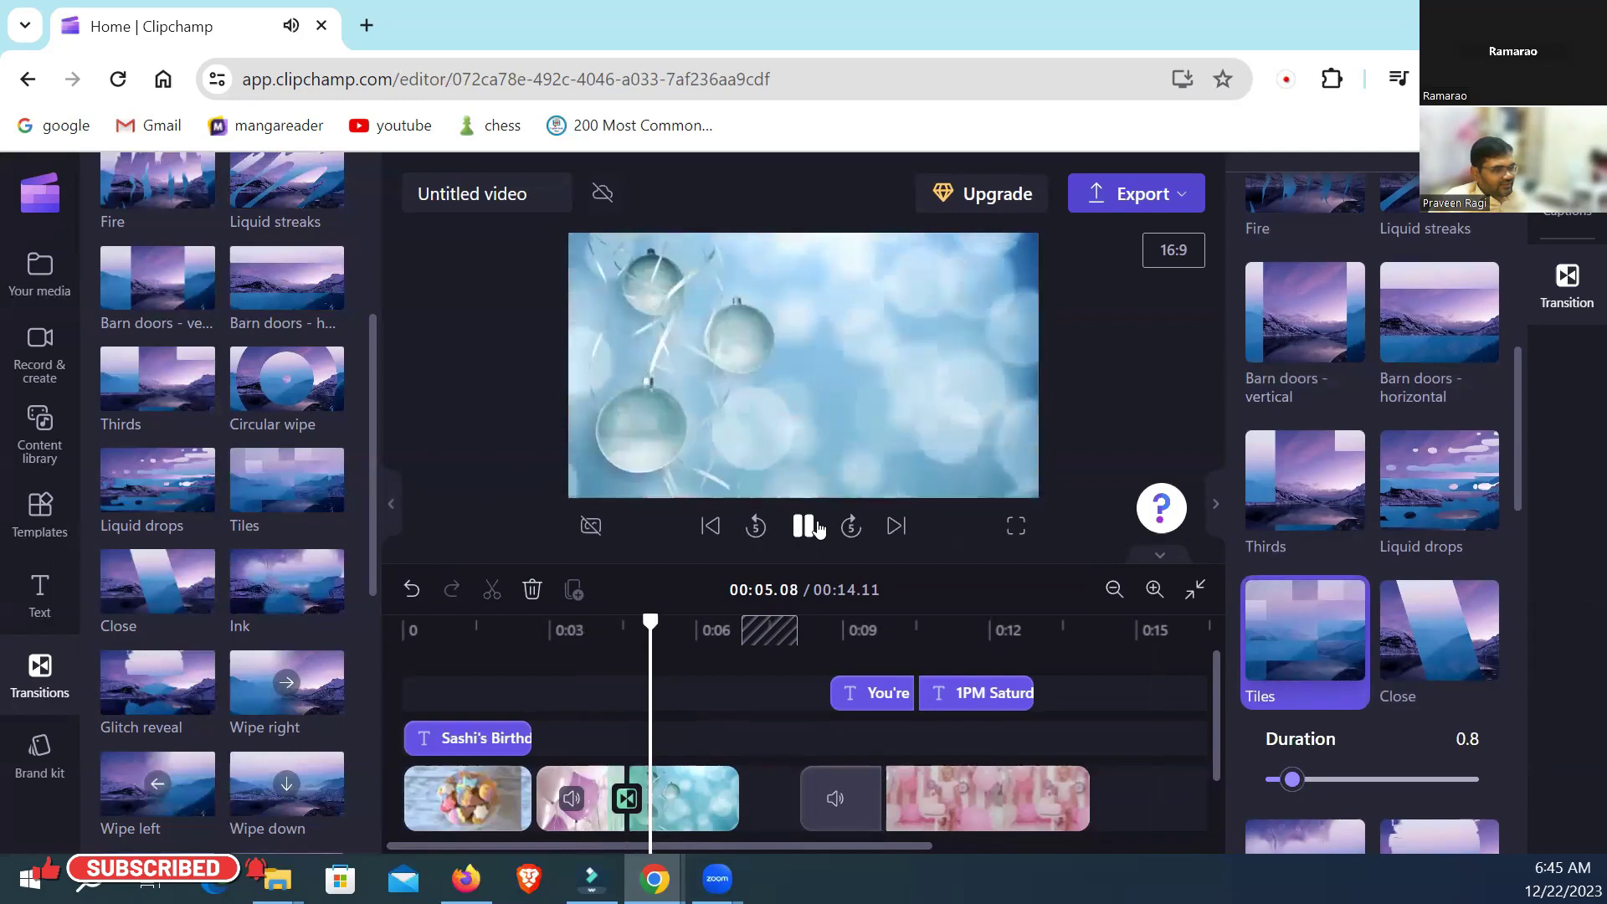
key(space)
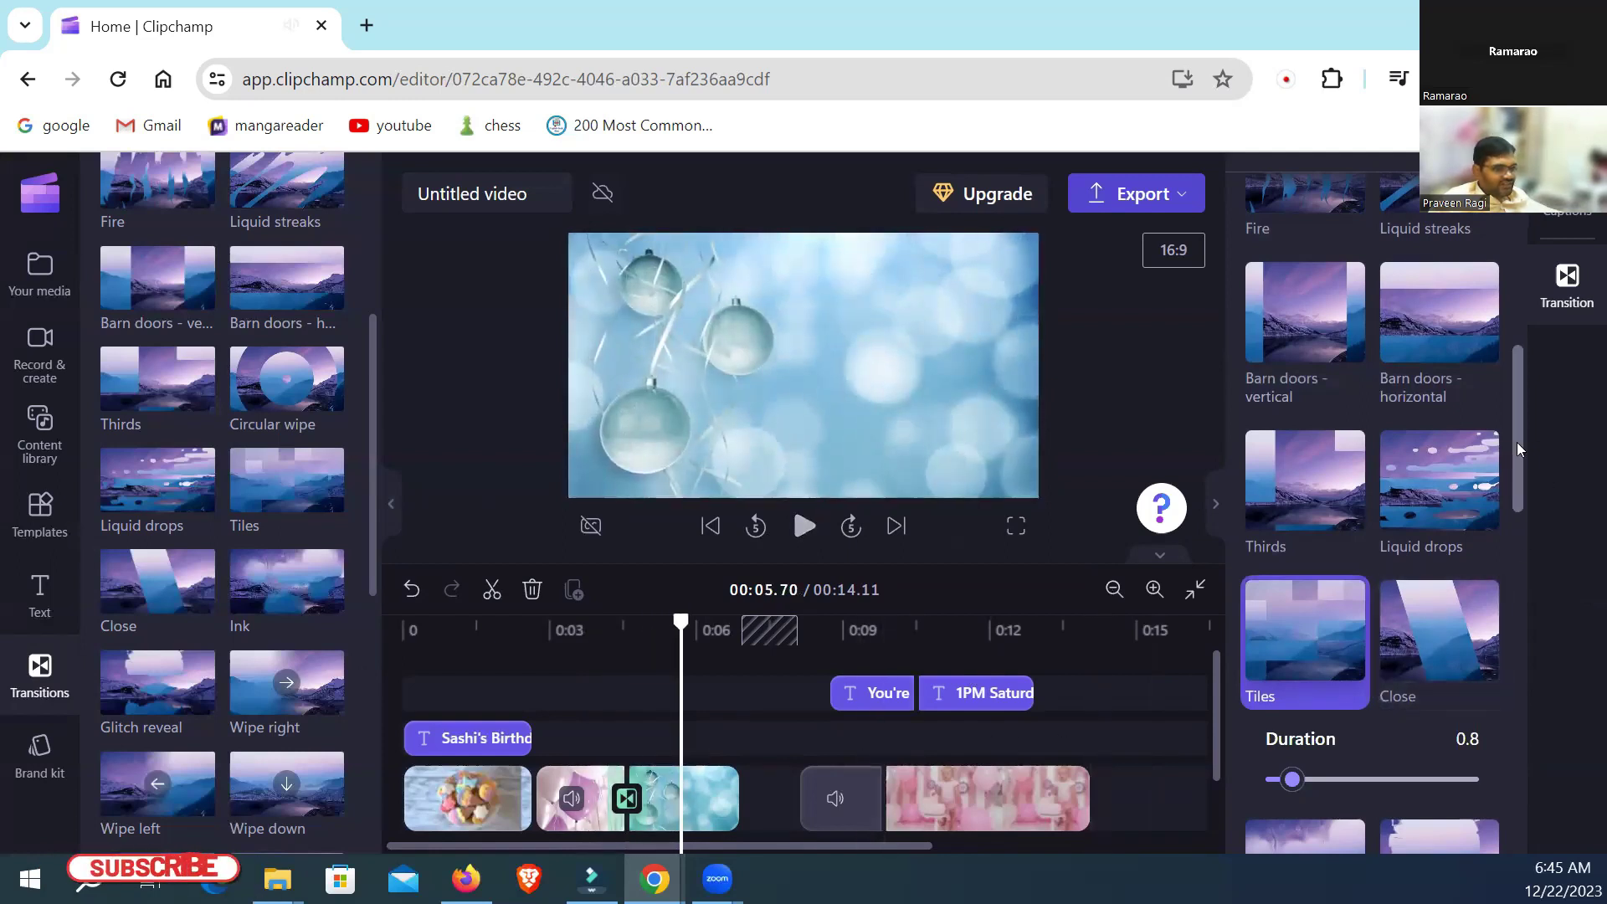
scroll(1522, 386, up, 6)
mouse_move(1528, 298)
mouse_down()
mouse_move(1525, 224)
mouse_move(1512, 477)
mouse_move(1547, 235)
mouse_move(1517, 274)
mouse_move(1528, 494)
mouse_up()
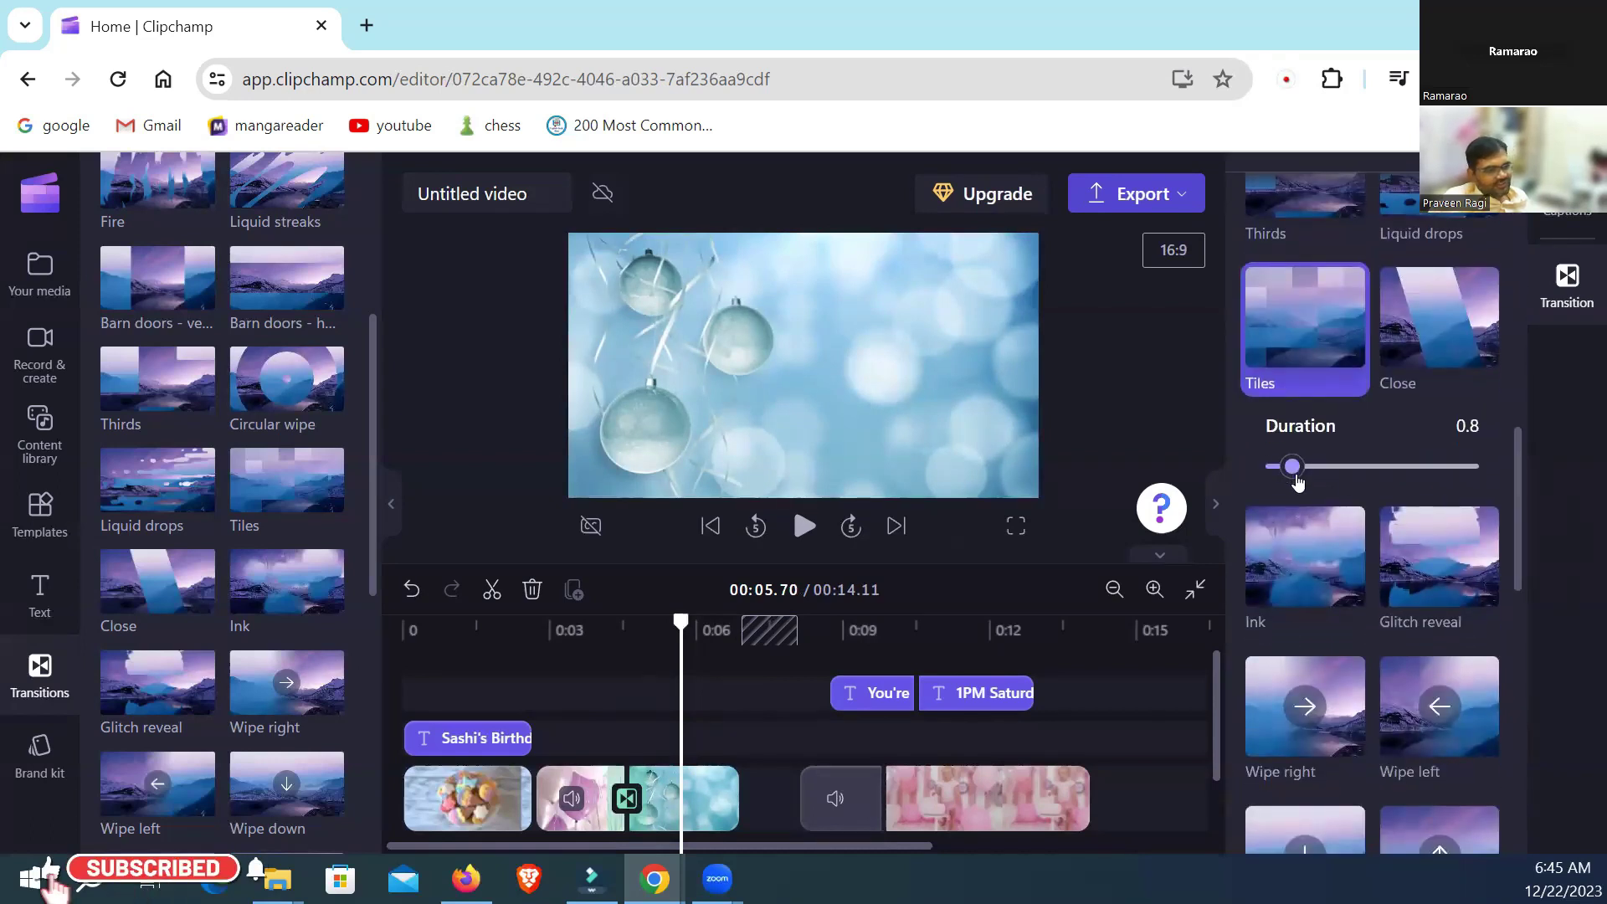
click(741, 422)
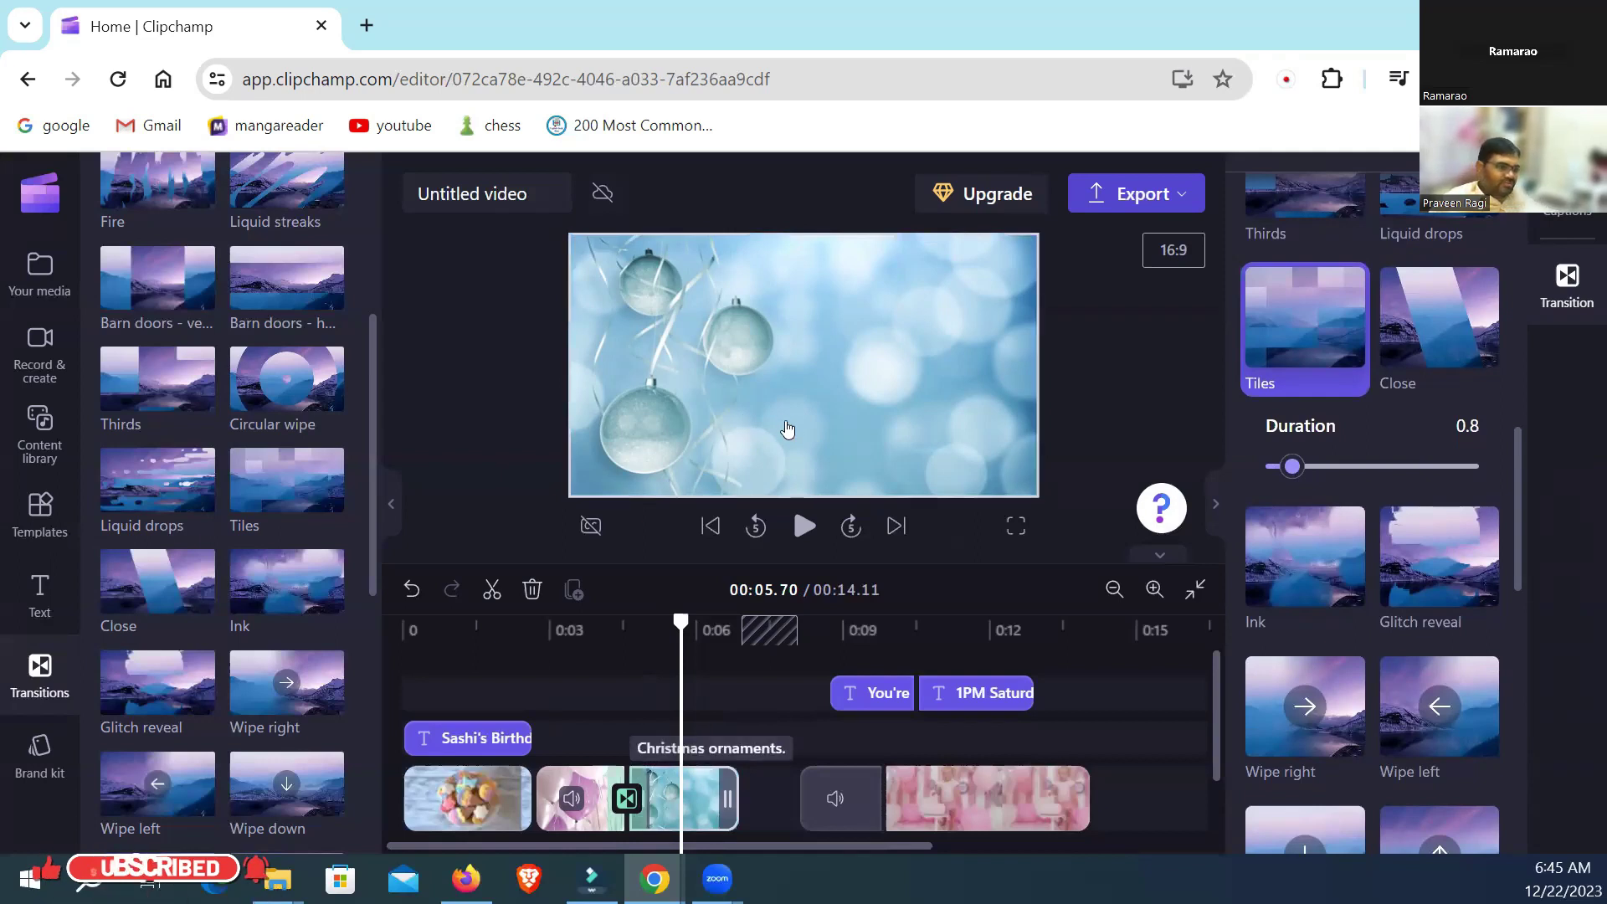
scroll(1452, 556, down, 5)
scroll(1452, 557, down, 5)
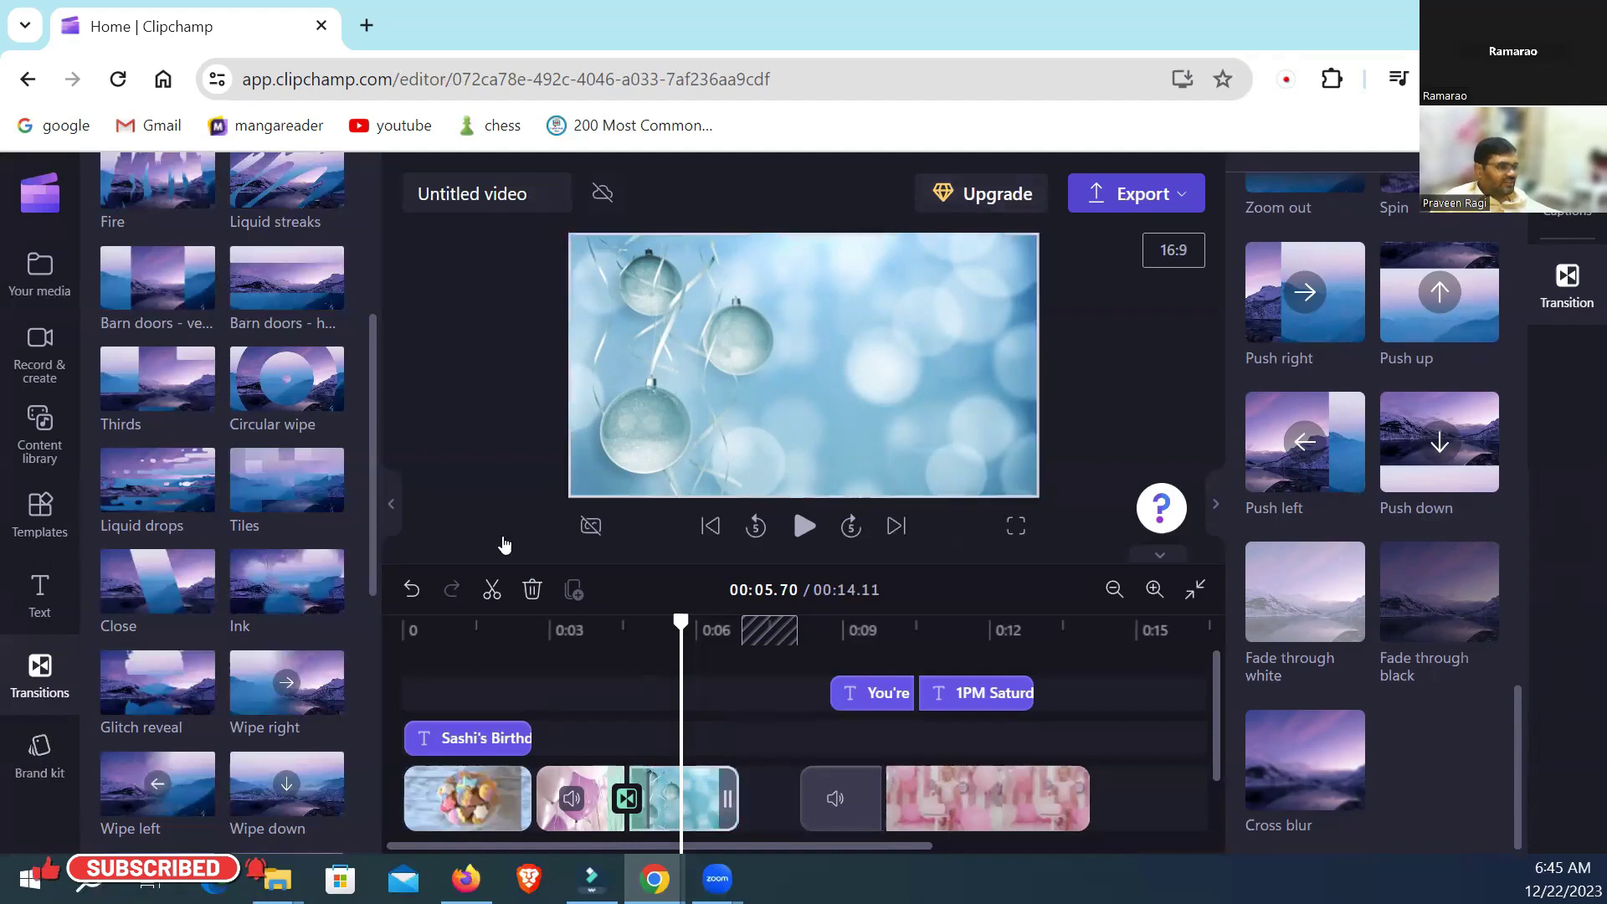
Step: Browse the Brand kit panel's fonts, colours and logos, and toggle selection of the ornaments clip
click(38, 753)
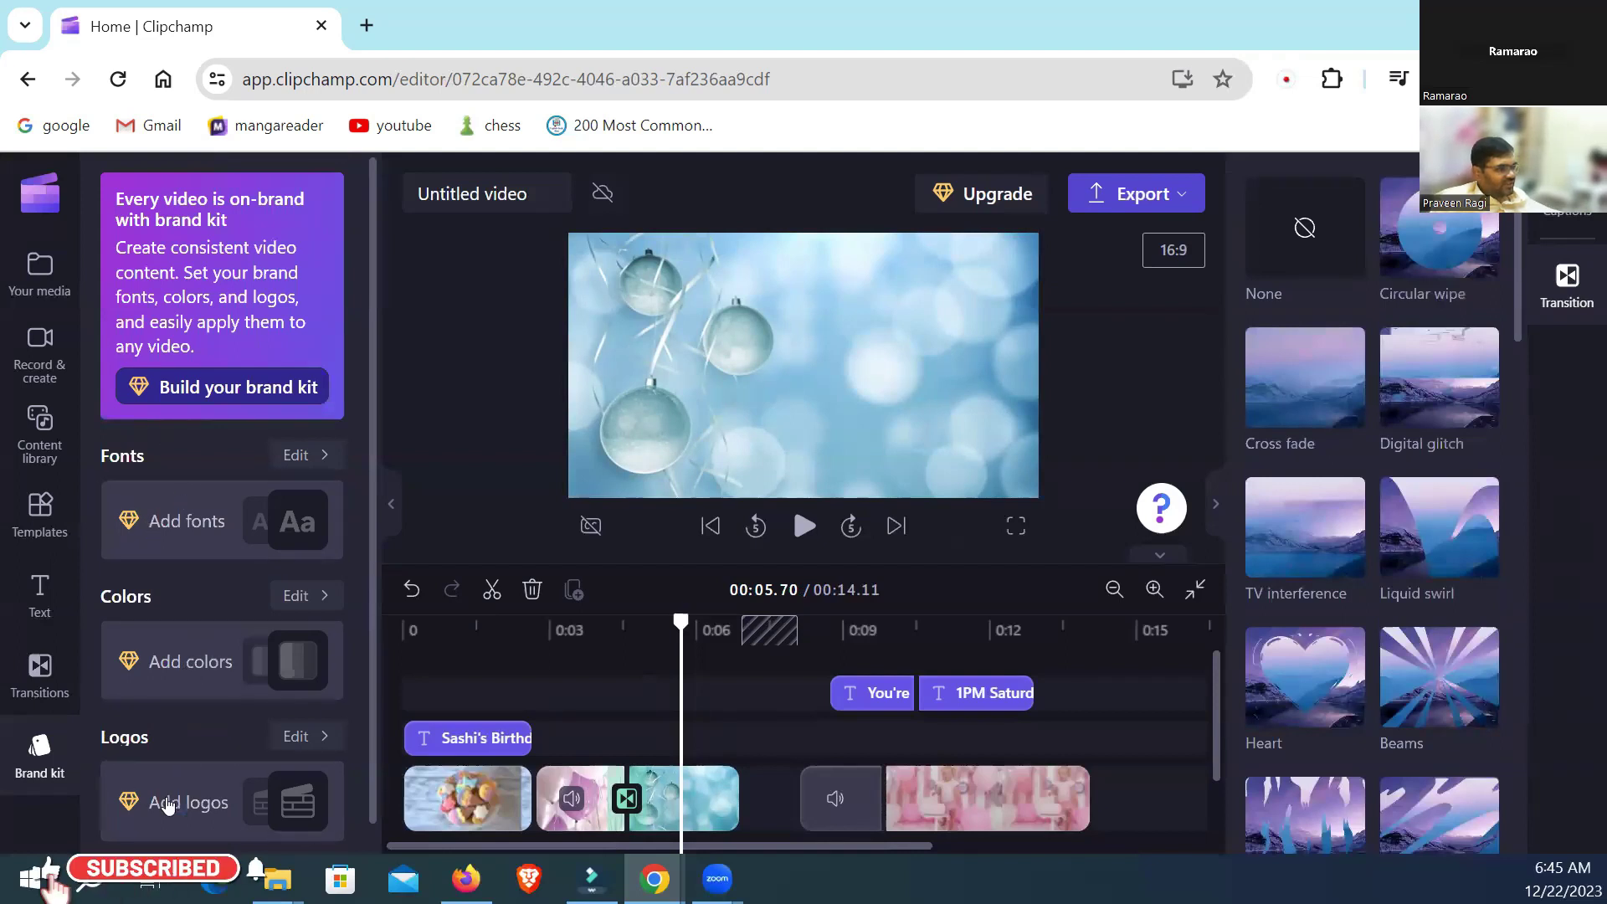
scroll(253, 696, down, 1)
scroll(254, 697, down, 1)
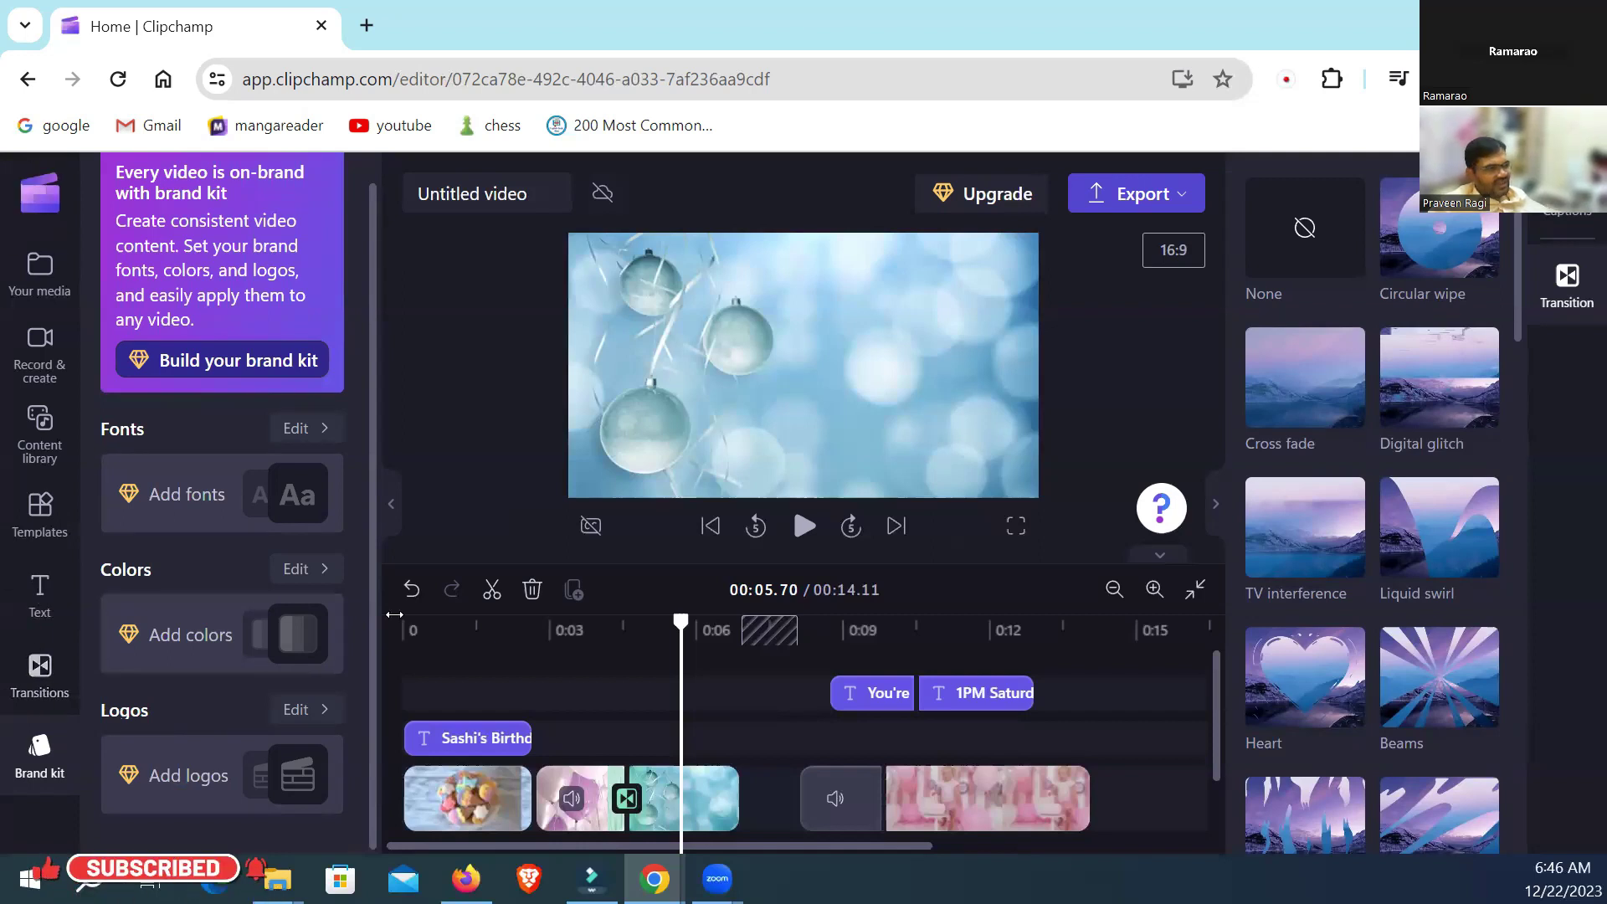
click(736, 466)
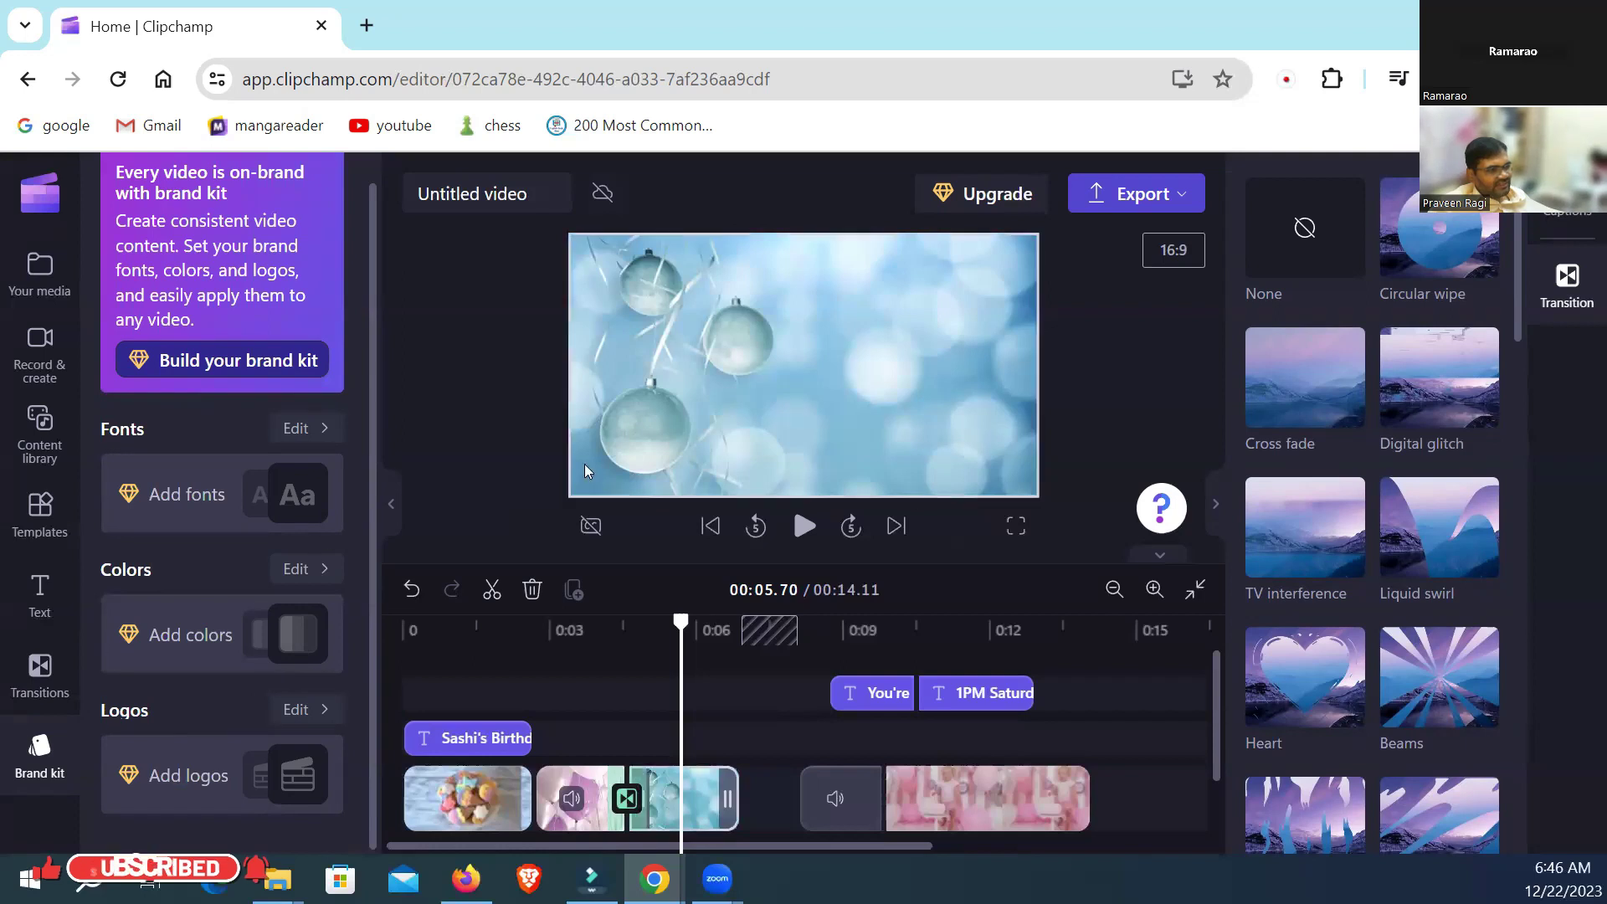
click(526, 399)
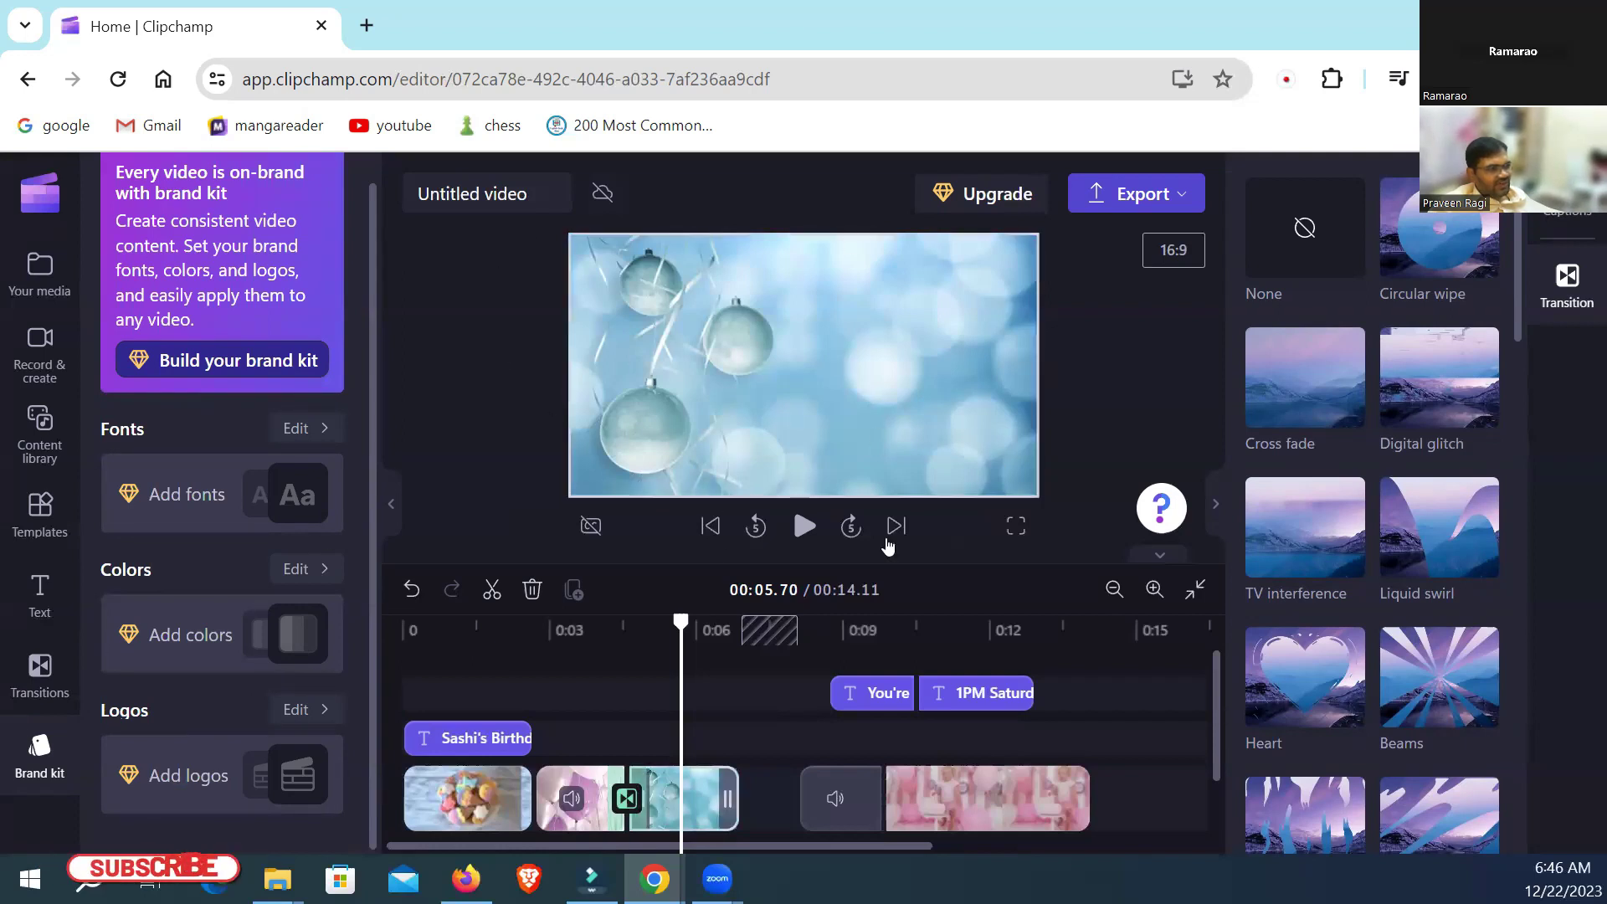
click(668, 351)
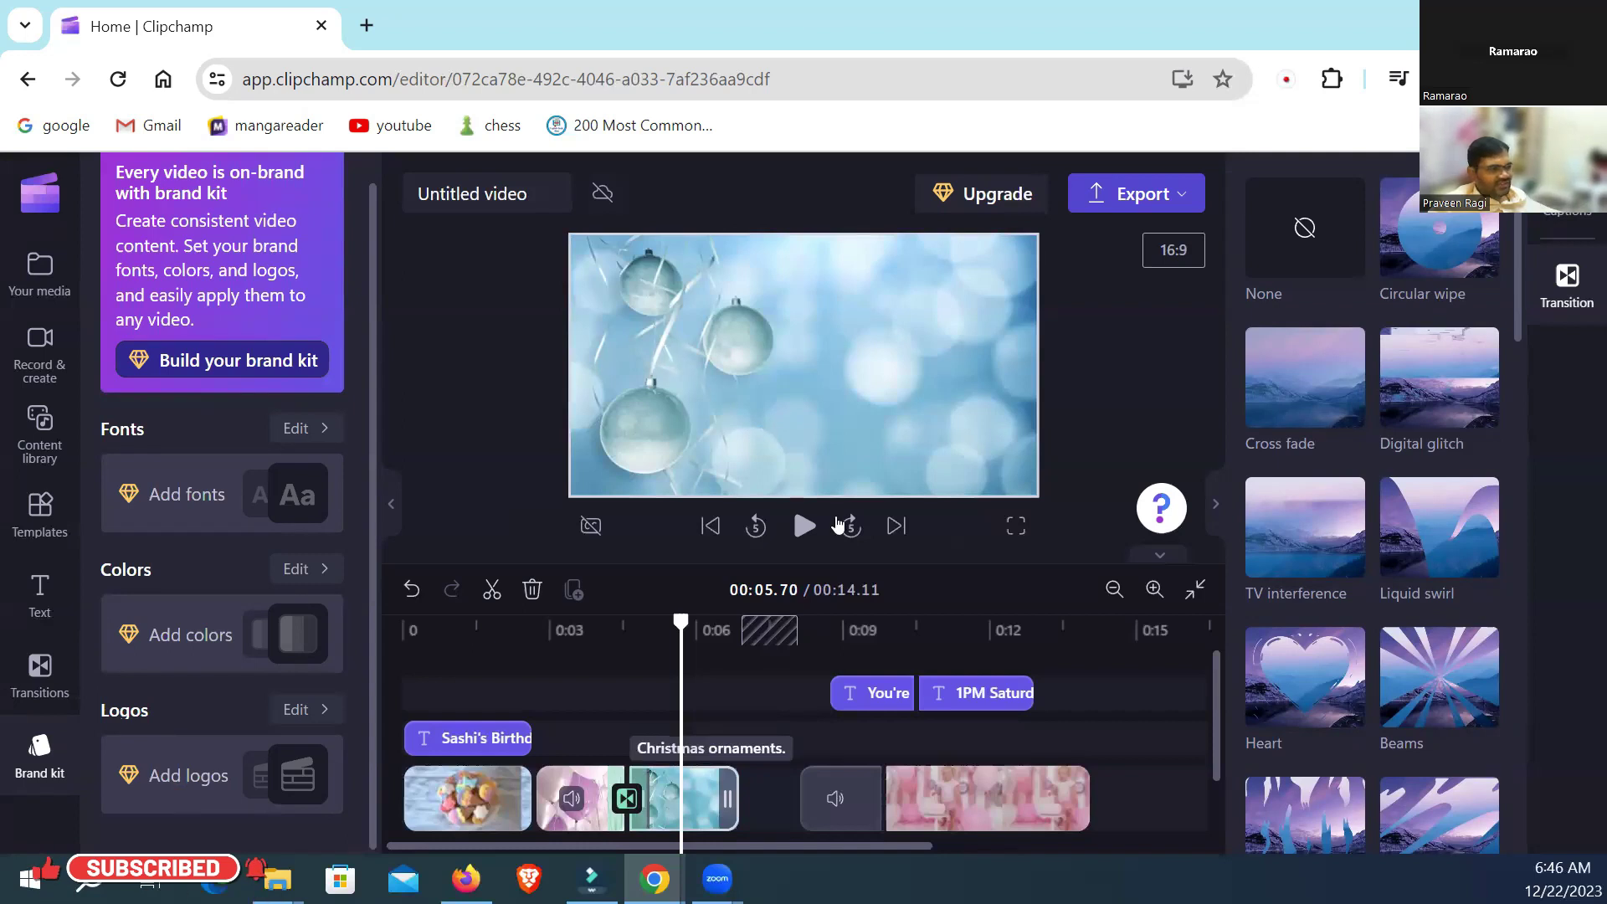
click(618, 523)
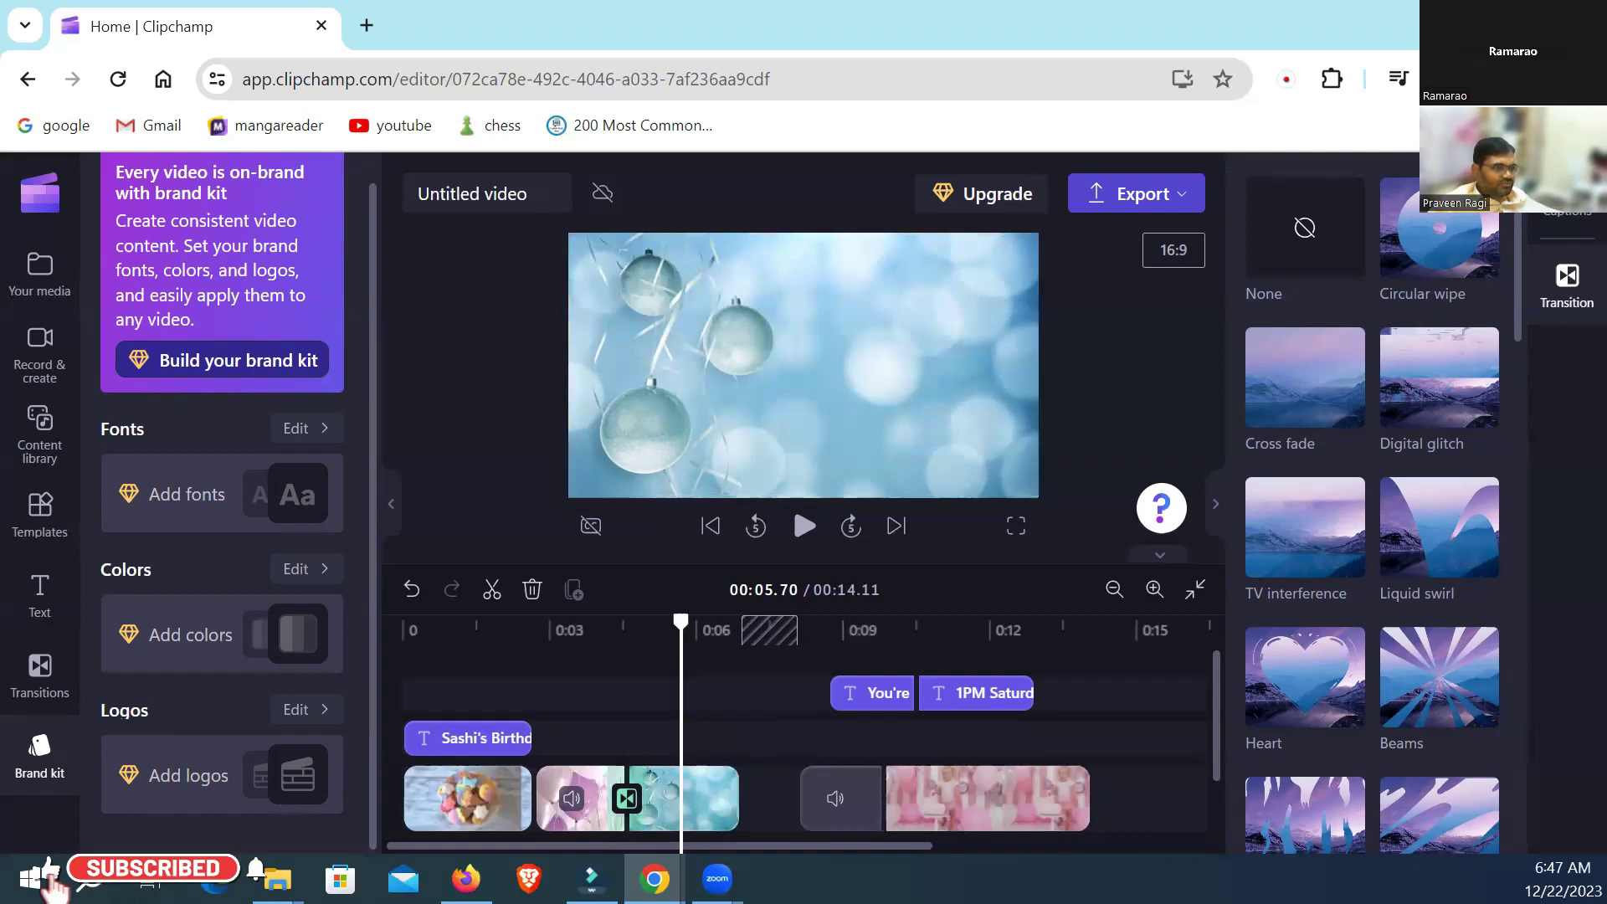
click(1584, 78)
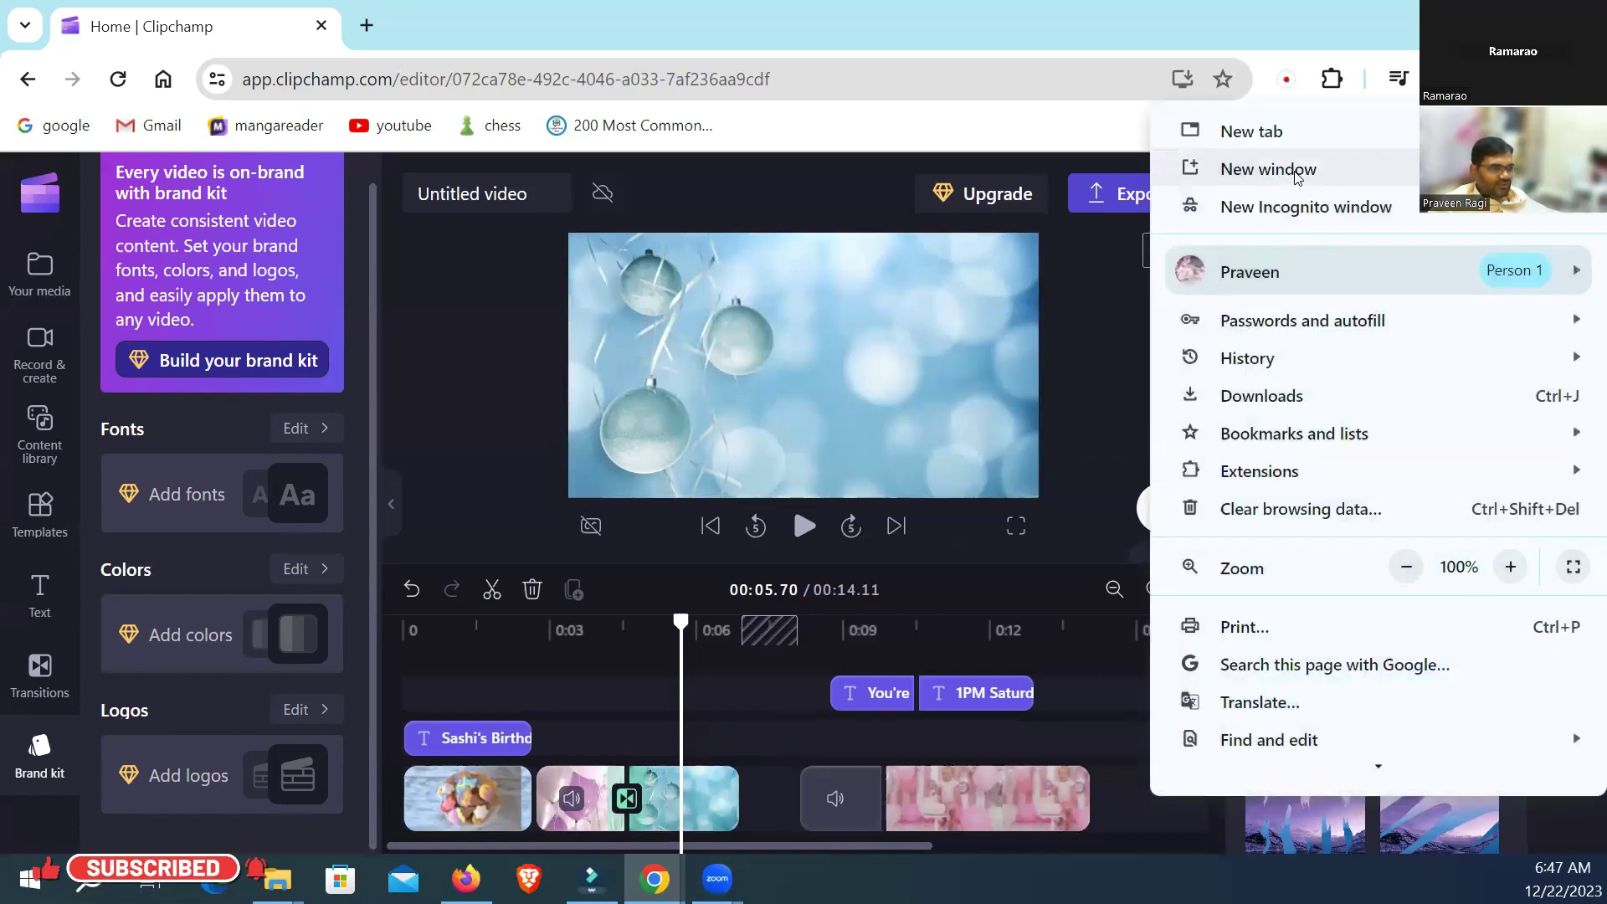
click(1255, 134)
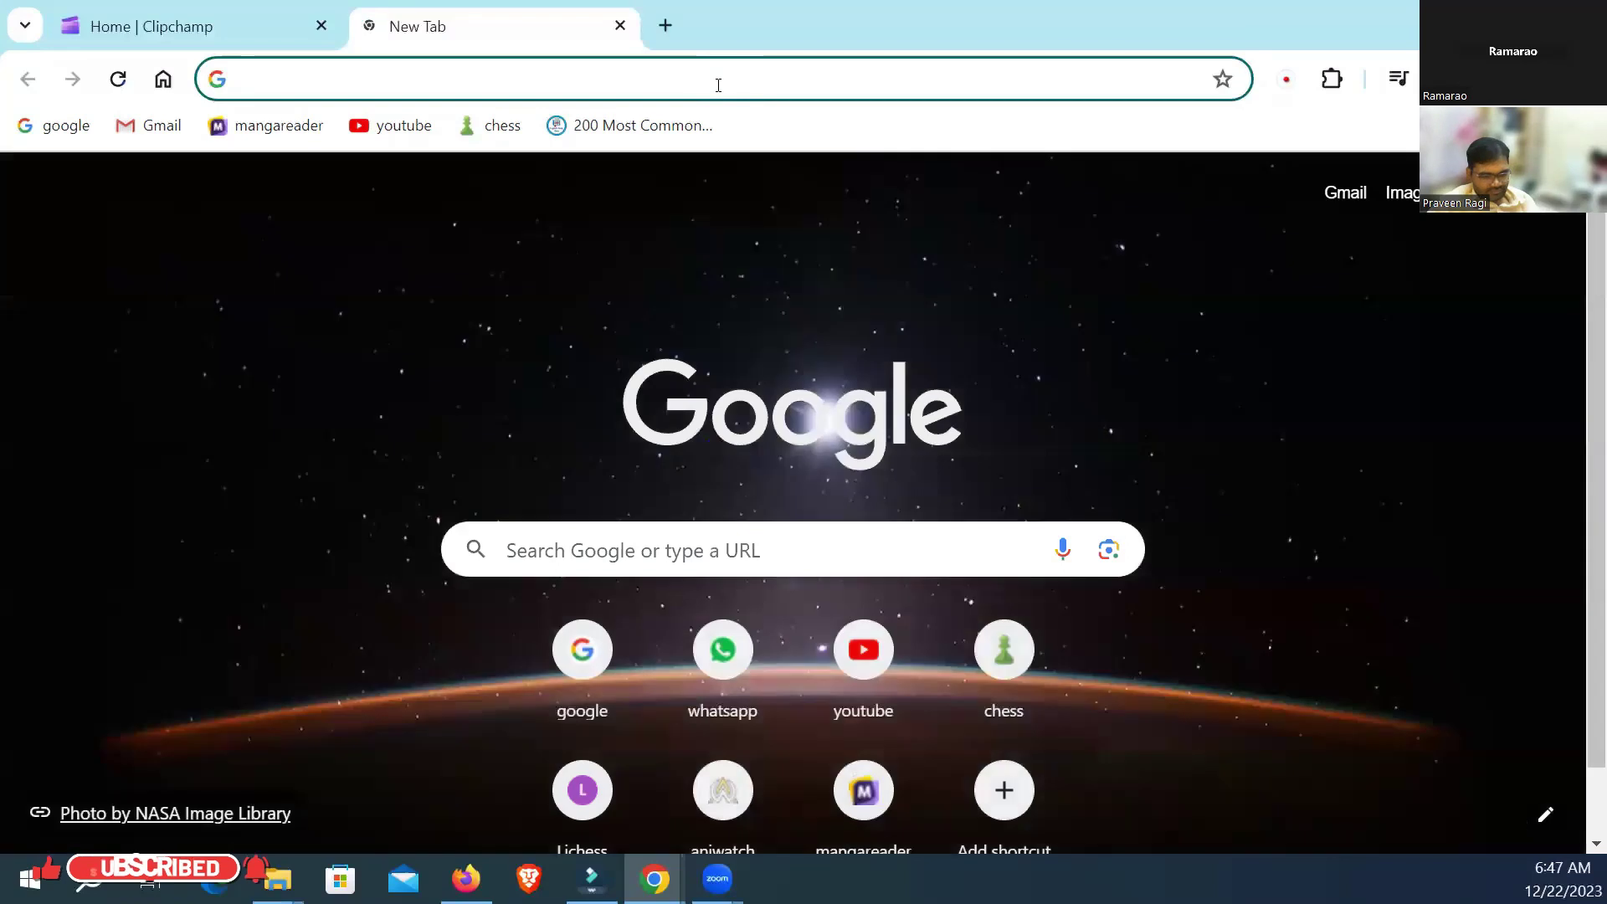
text(www.you)
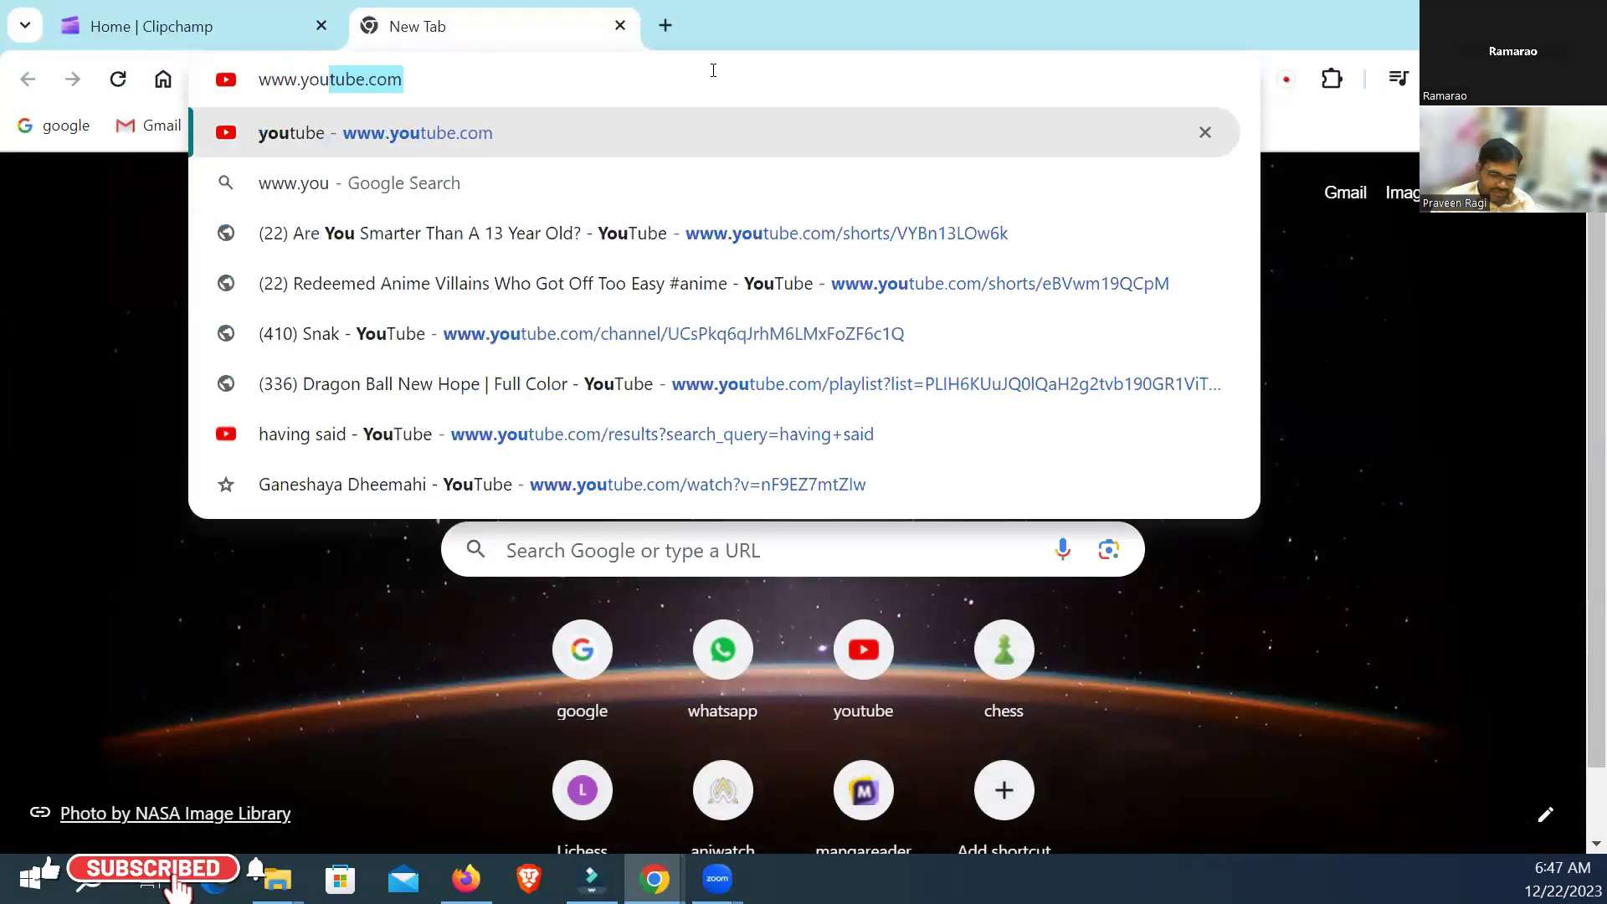
key(Return)
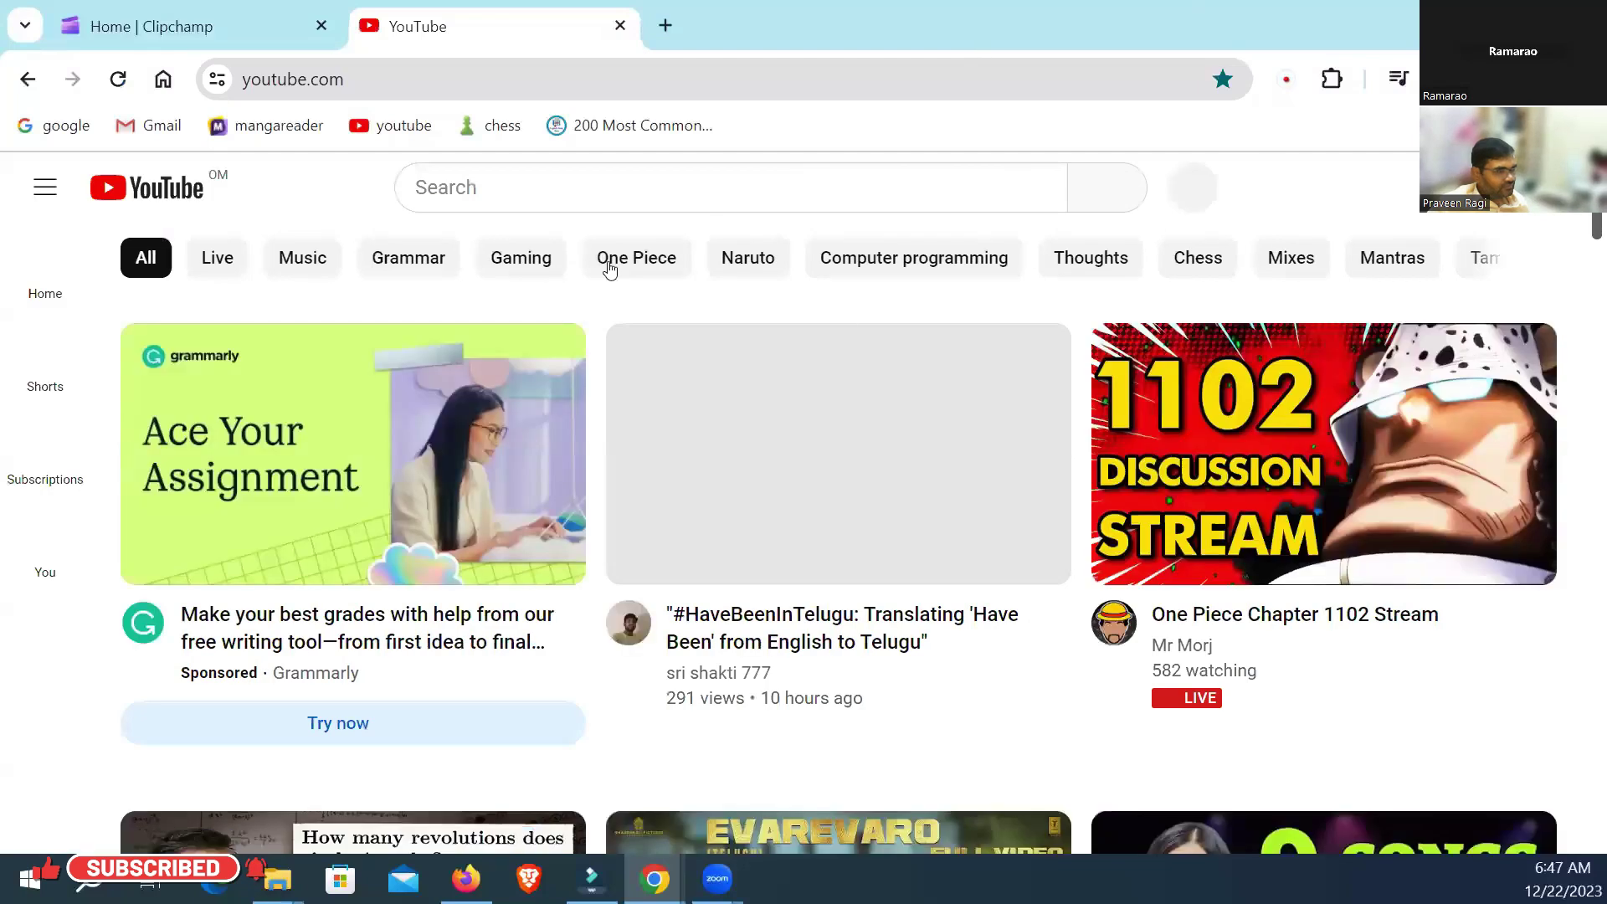
Step: Search YouTube for 'motivational speach' using the suggestion list
click(521, 199)
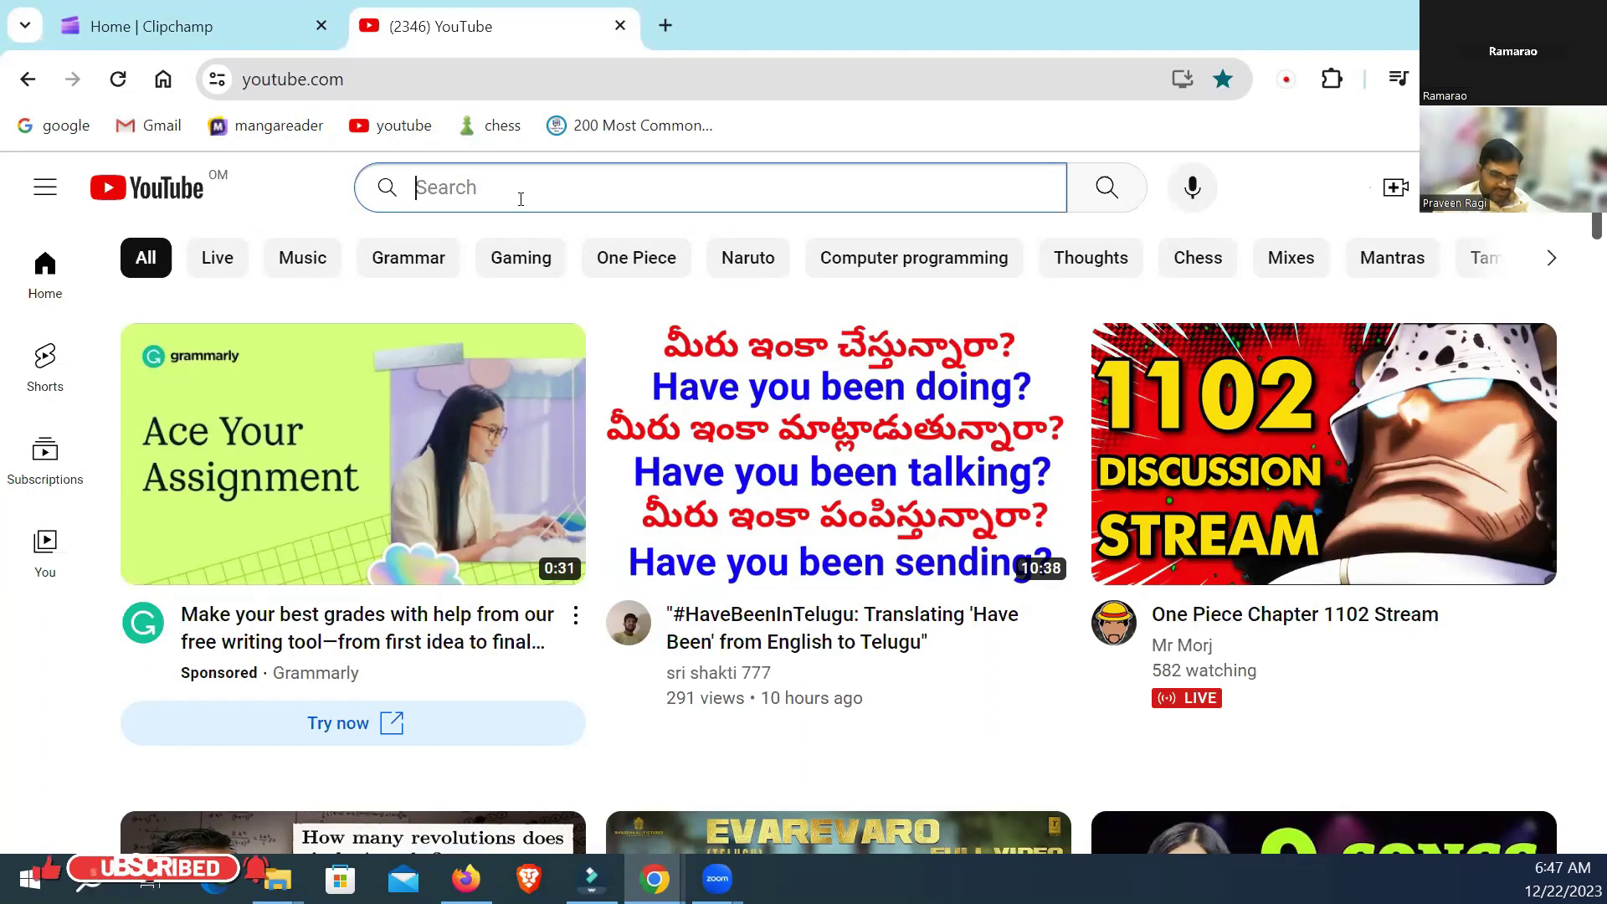
text(m)
key(BackSpace)
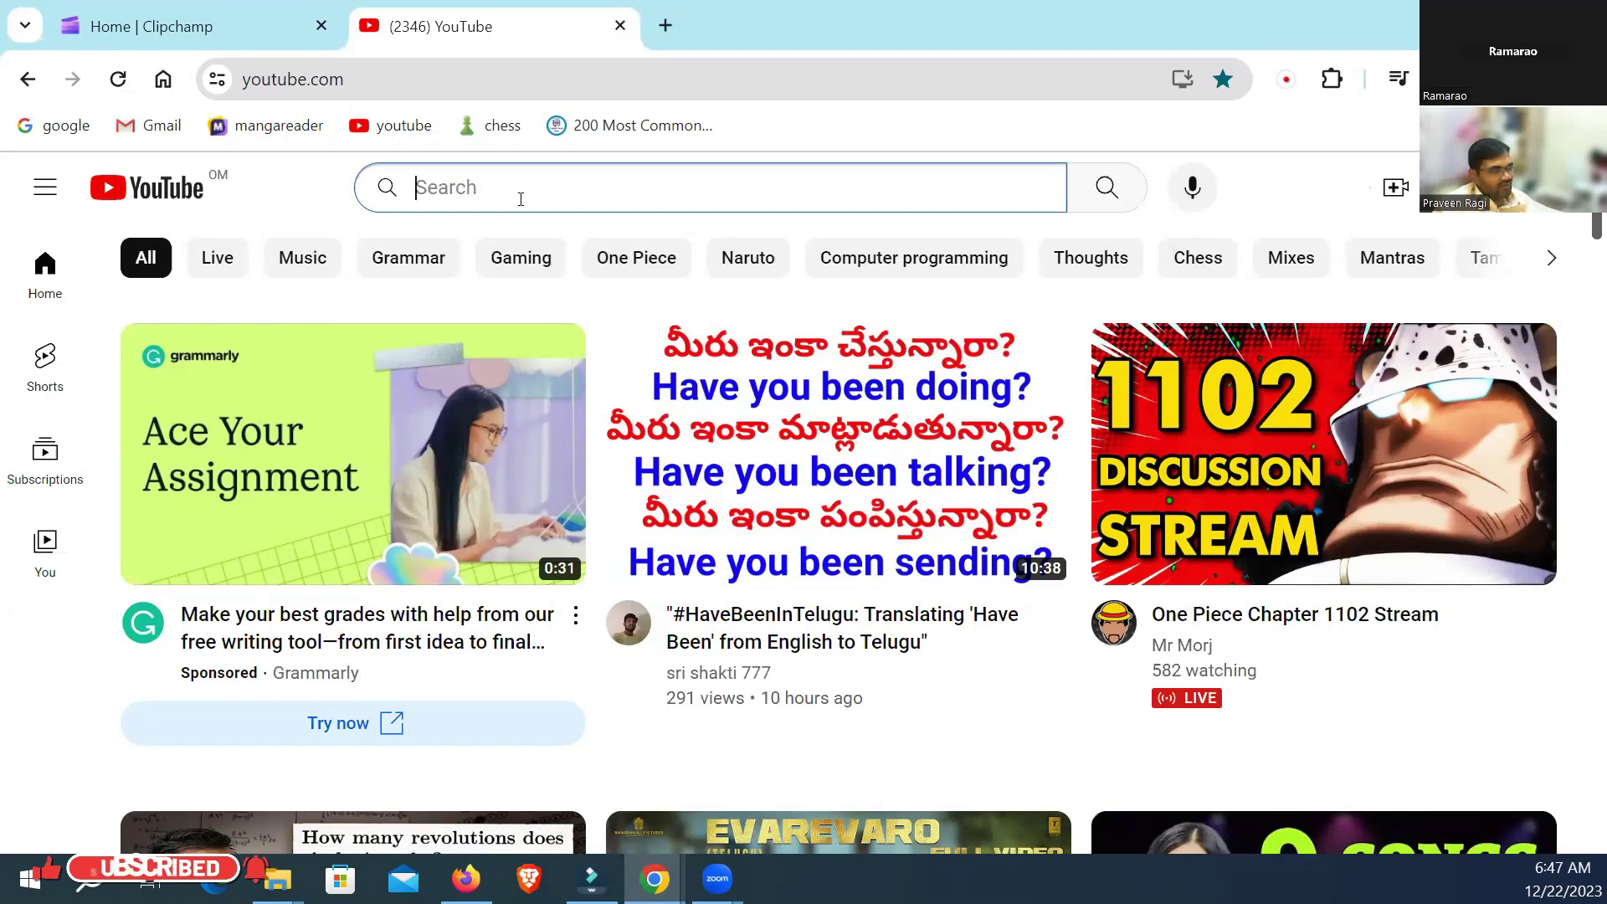
text(mot)
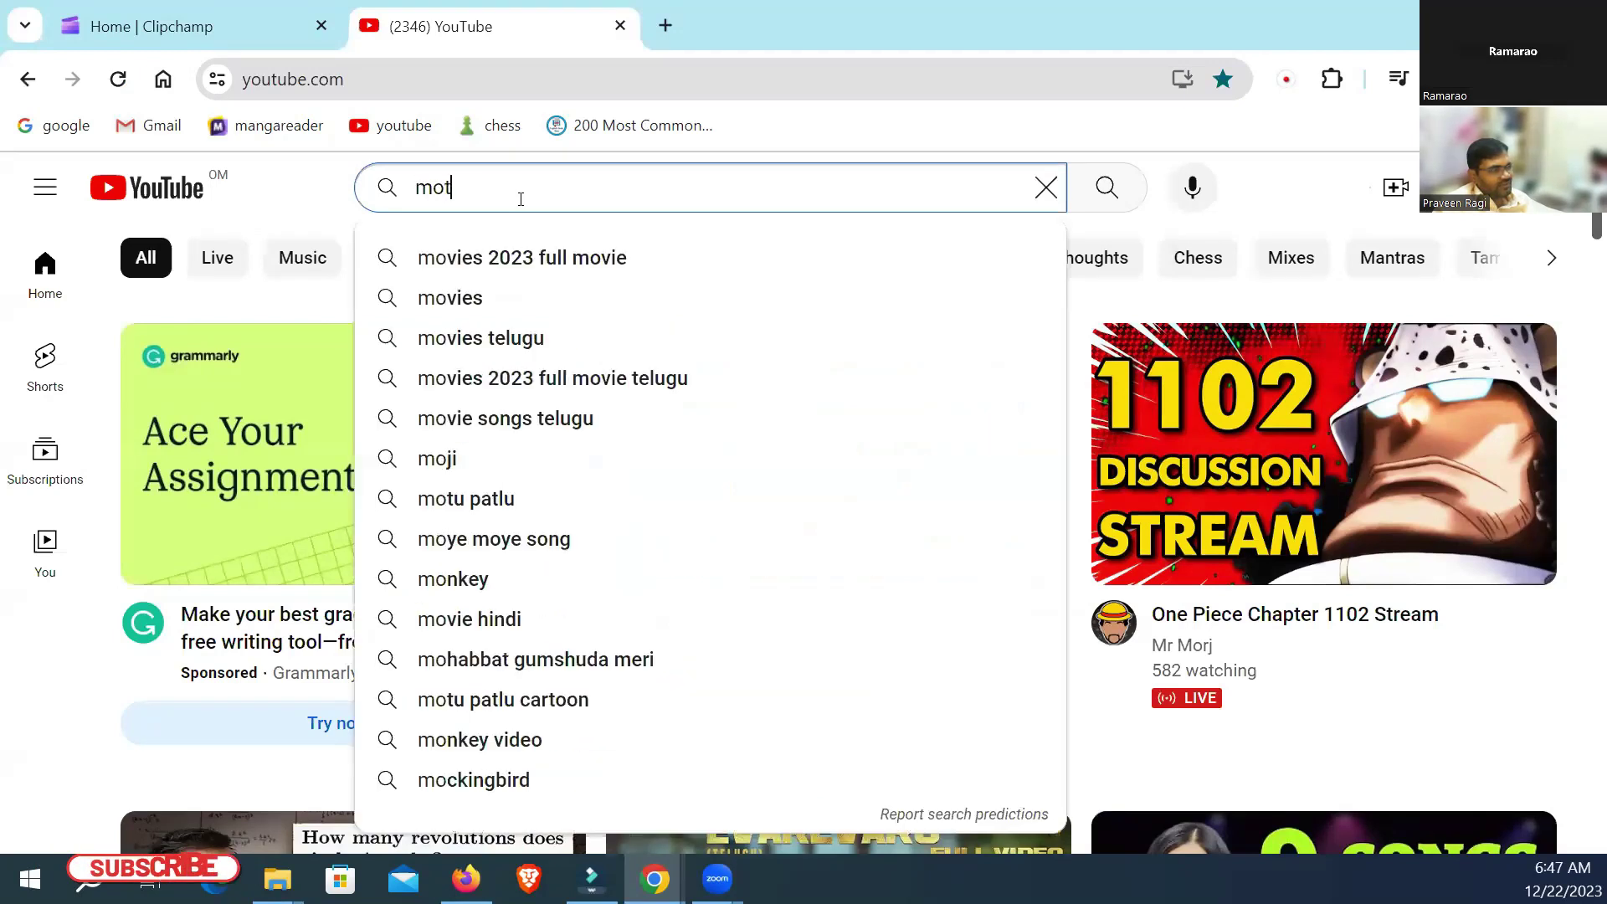
text(ivational speach)
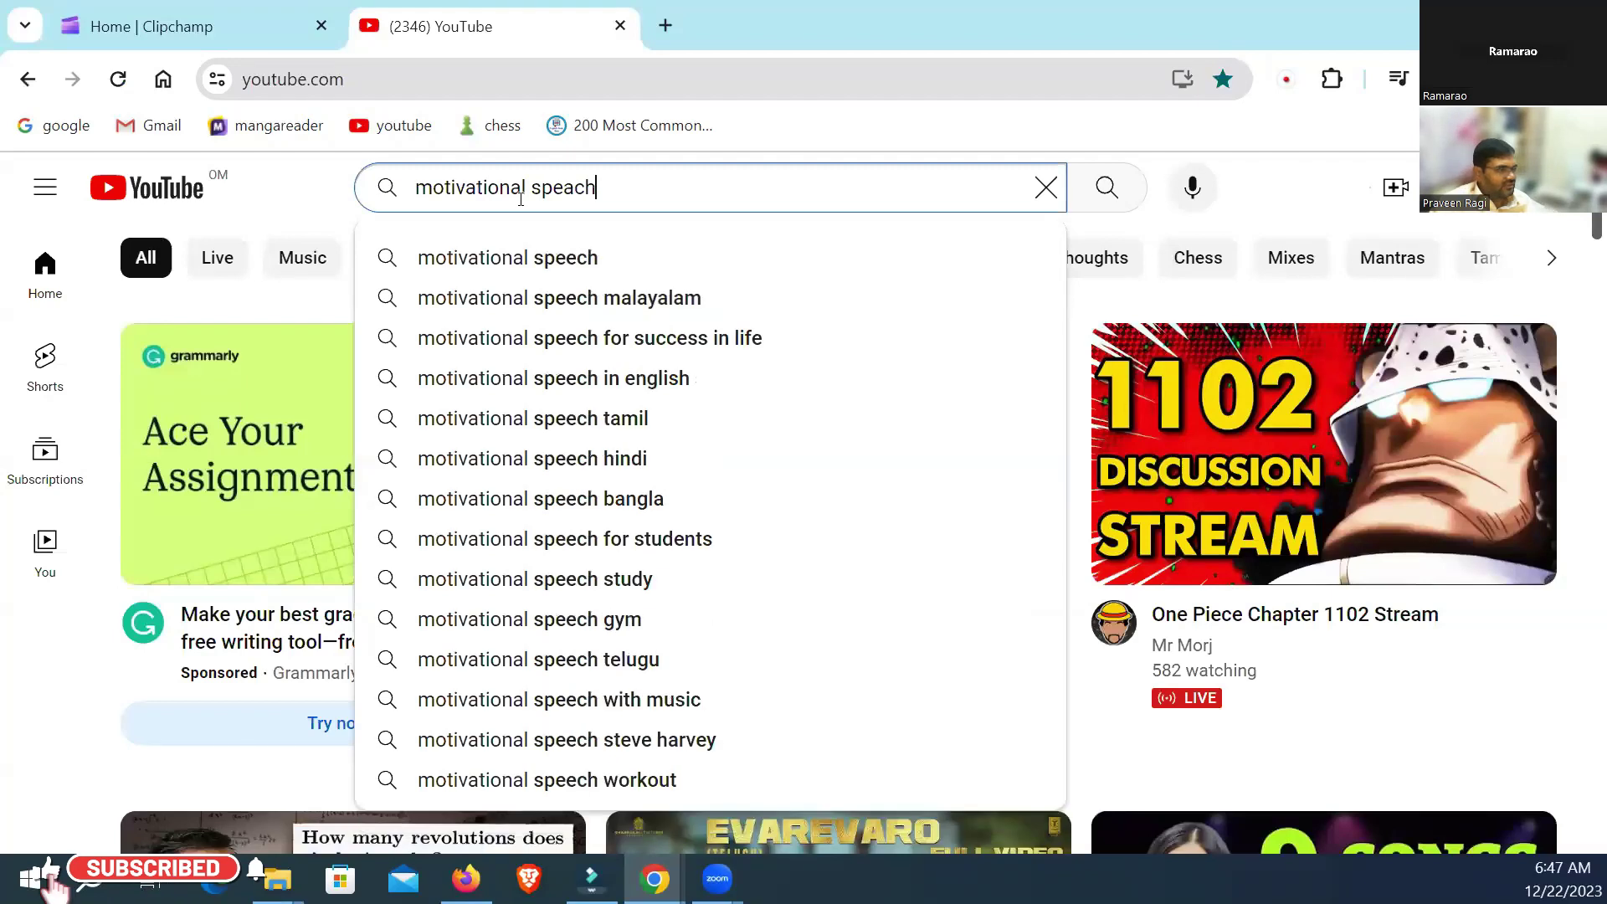
key(Down)
key(Return)
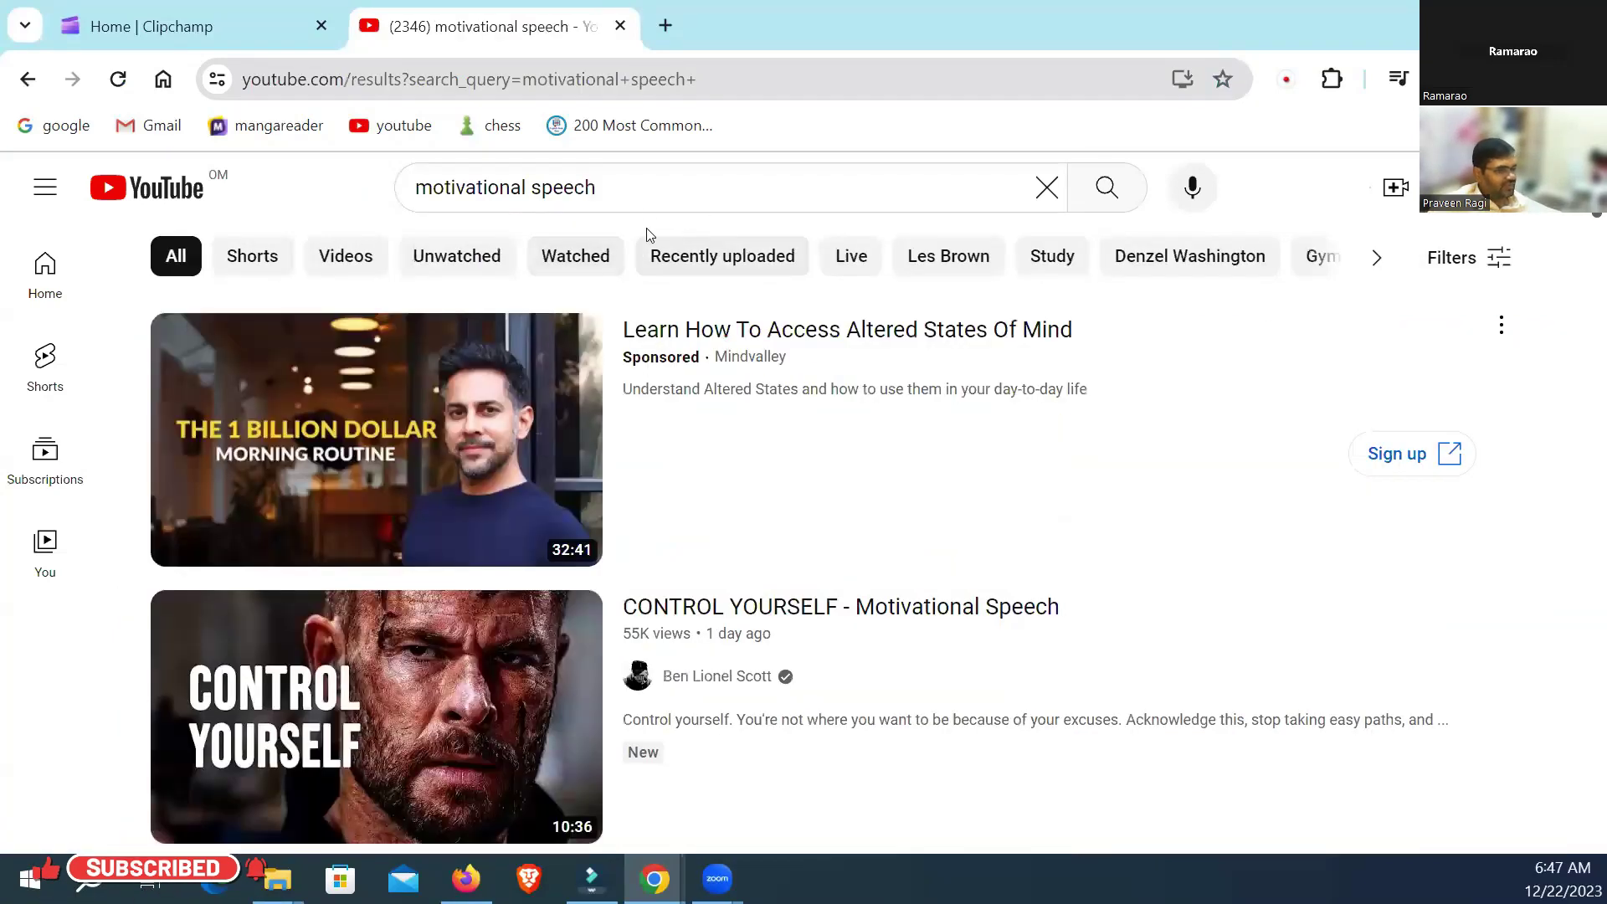
Step: Prefix the query with 'sadhguru' and run the 'sadhguru motivational speech in english' suggestion
drag(615, 187, 226, 161)
key(Home)
text(sa)
text(d)
text(h)
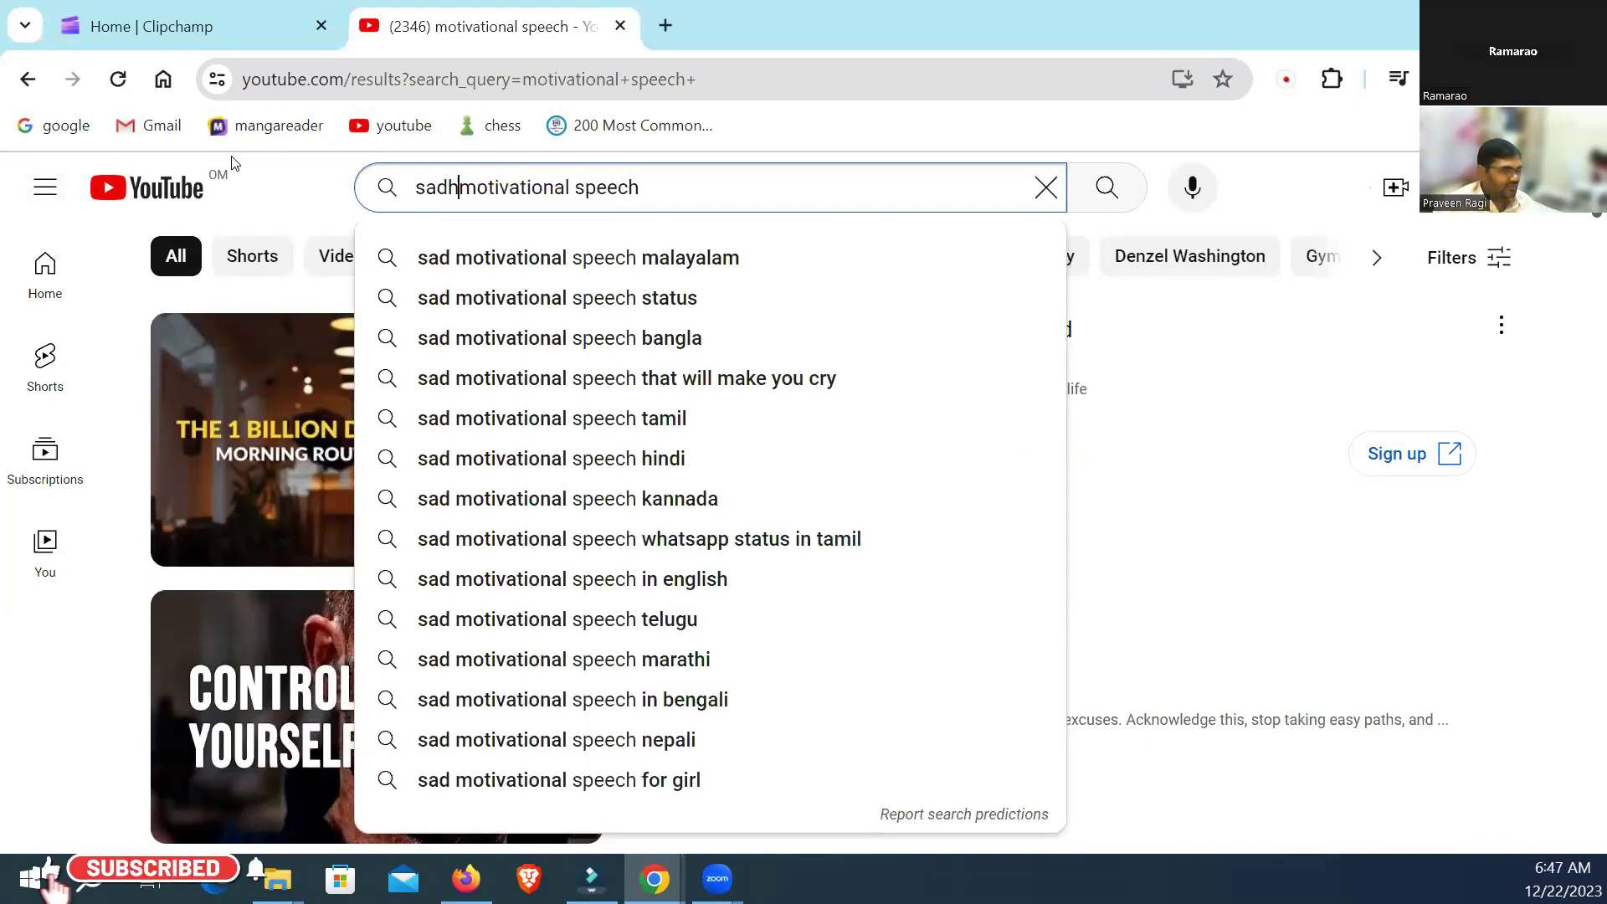
text(guru)
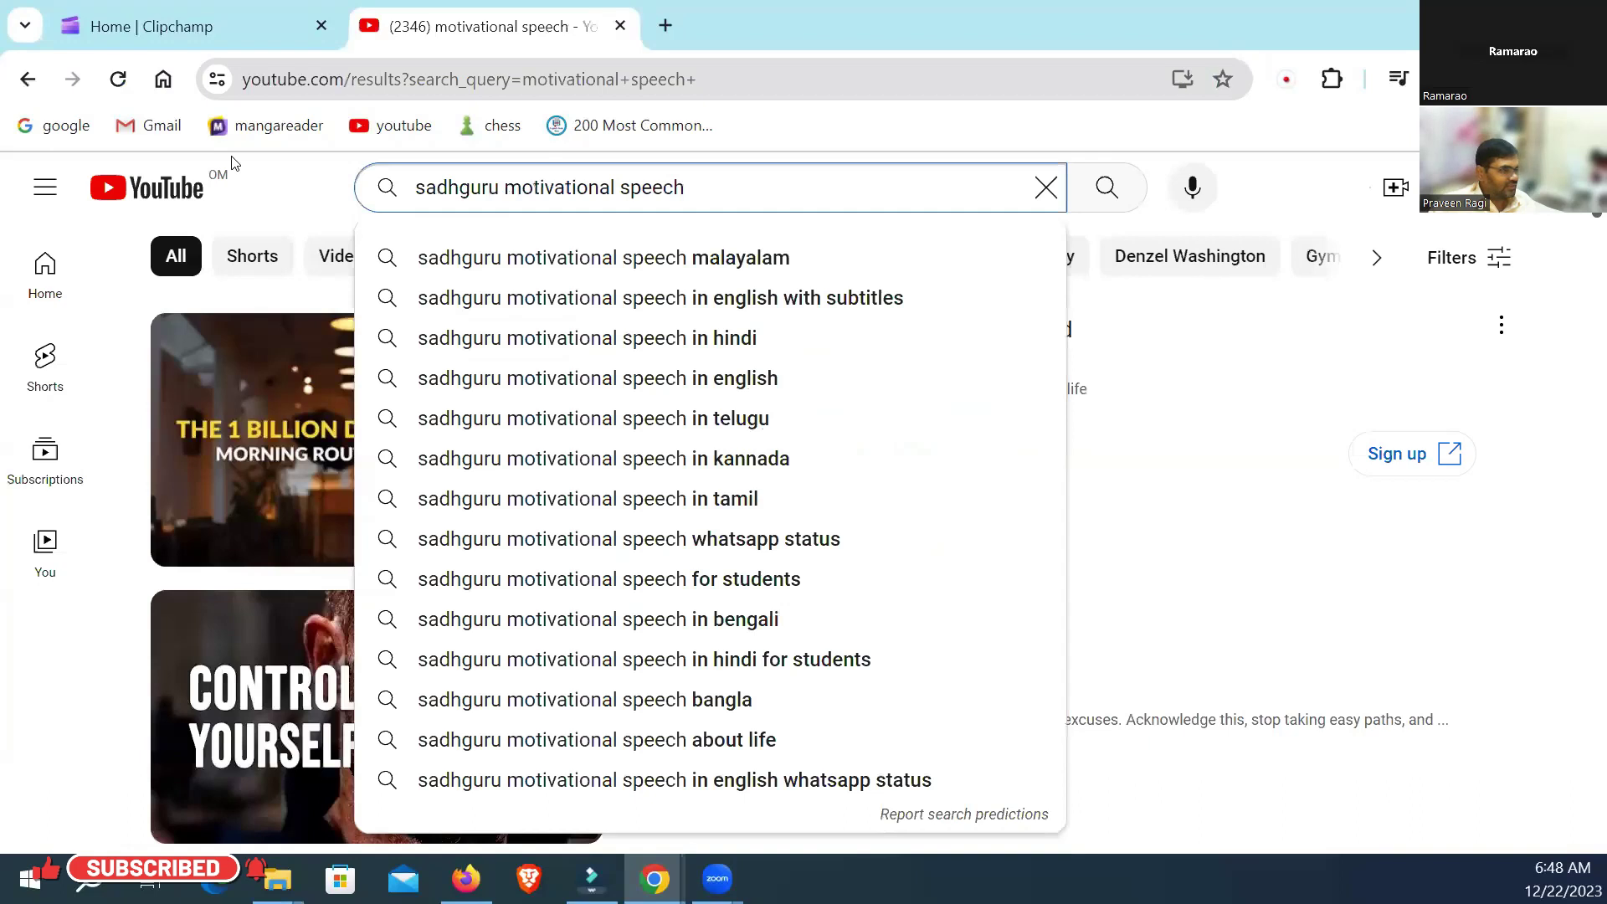
key(Down)
key(Down)
key(Down)
key(Down)
key(Return)
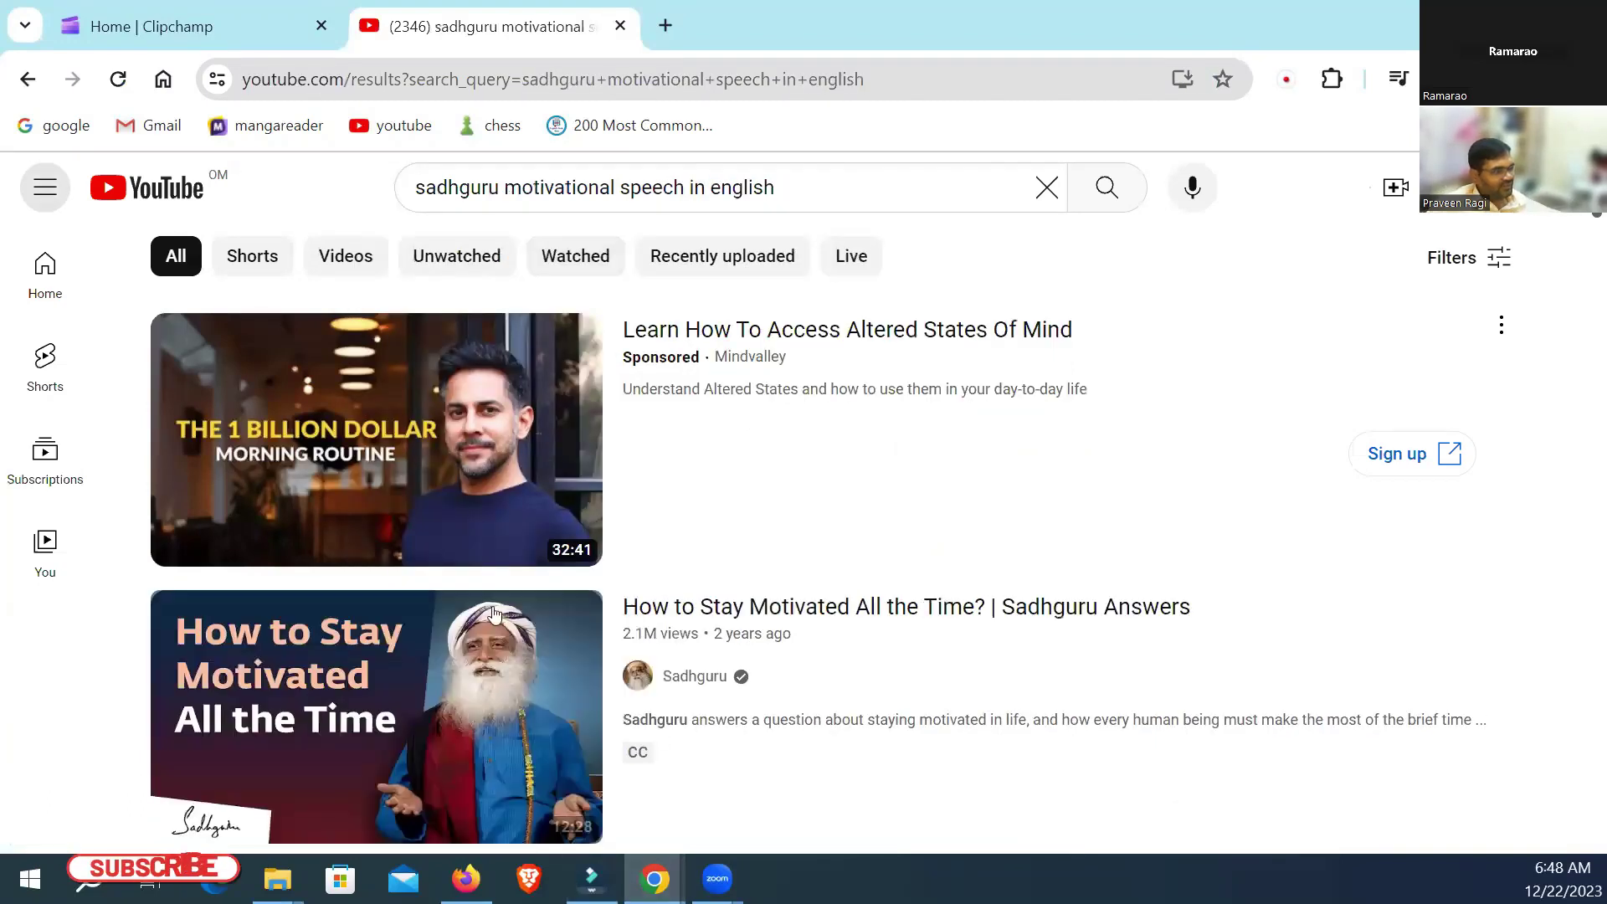
scroll(548, 634, down, 3)
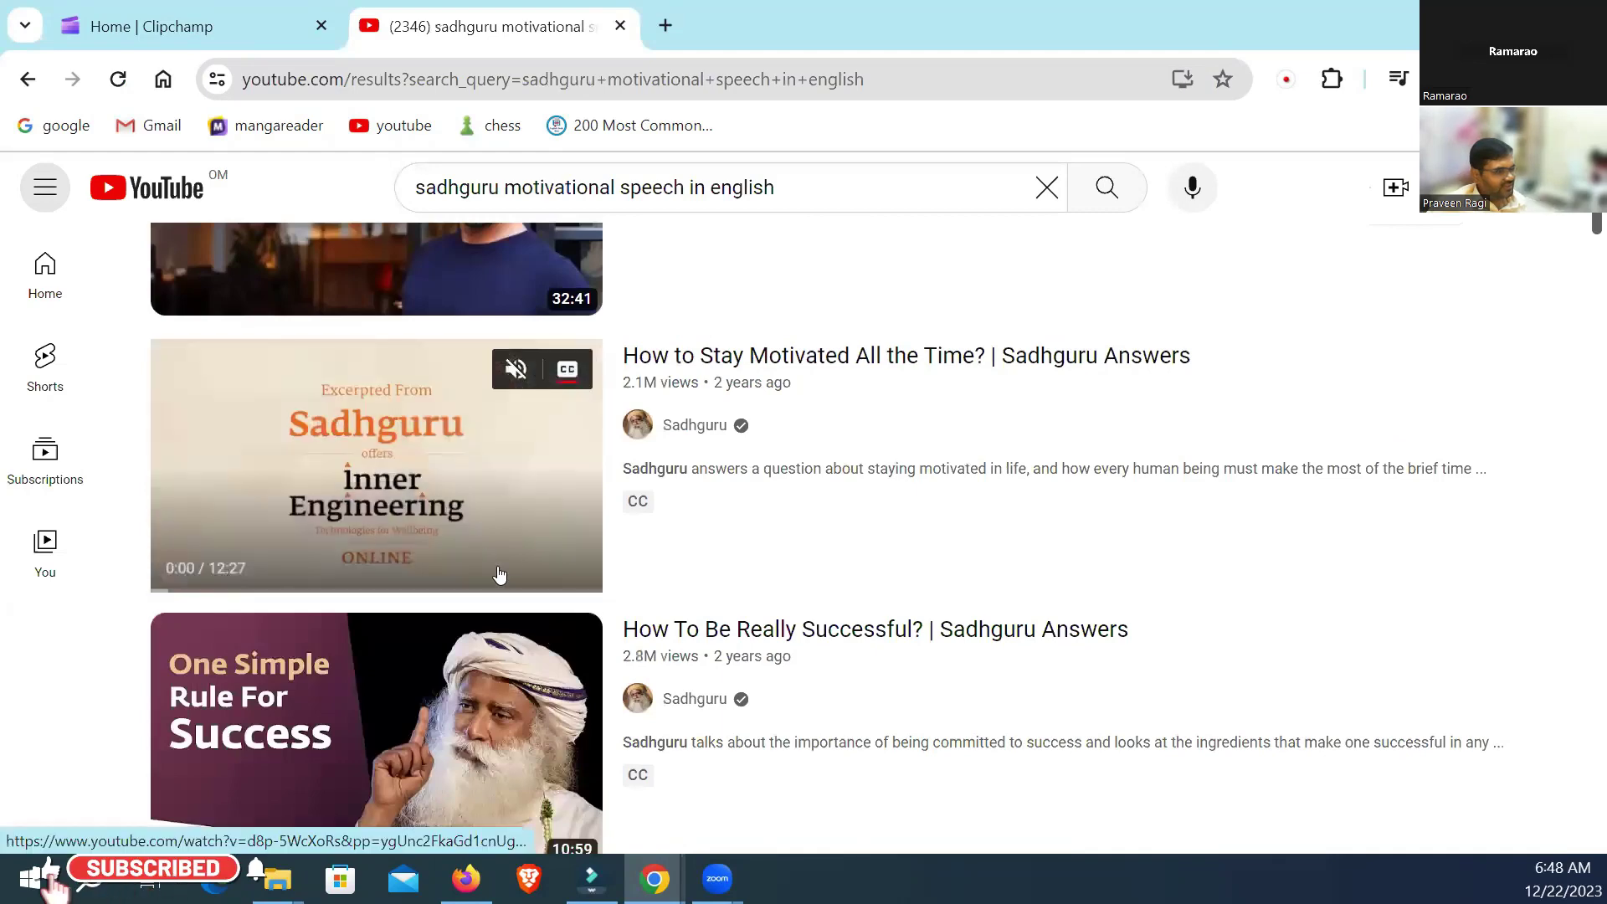
scroll(652, 485, up, 1)
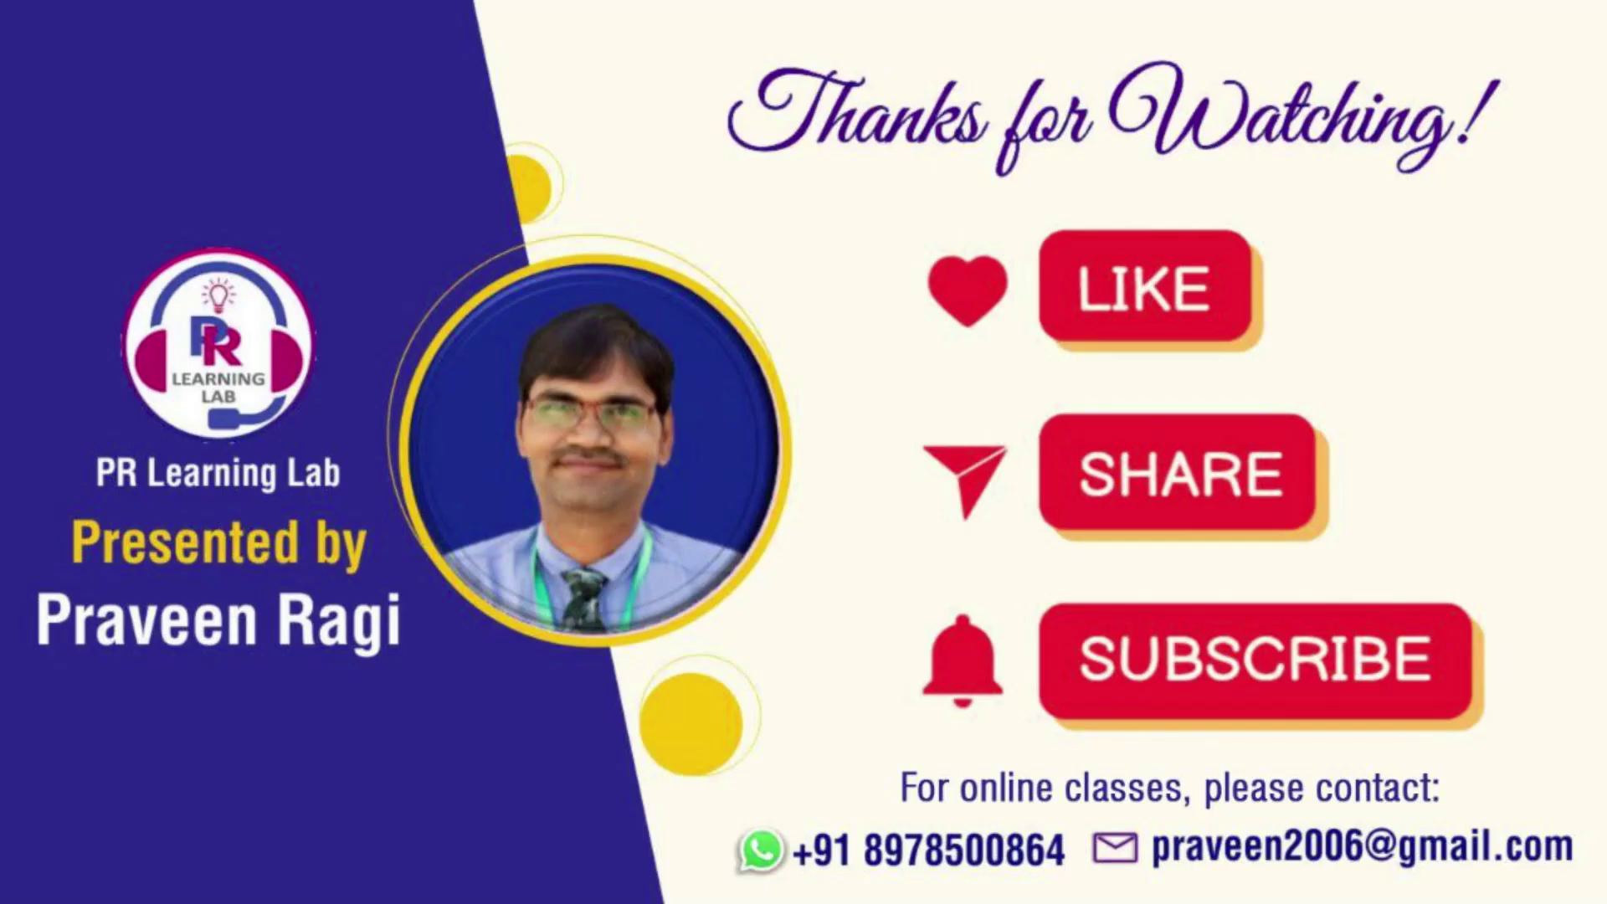